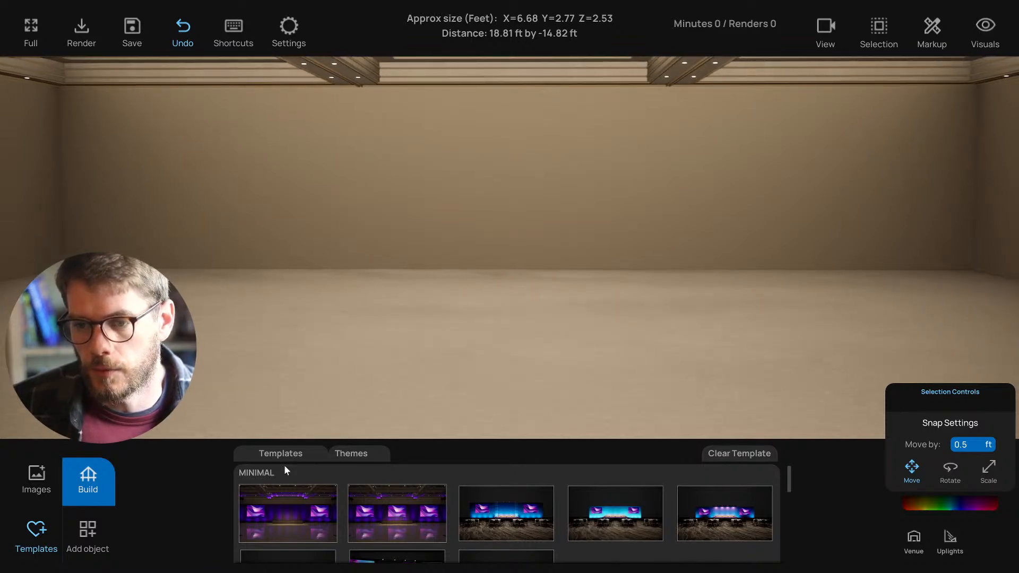
- Scroll through the template list and tilt and shift the view of the empty room
scroll(425, 514, "down", 1)
scroll(419, 516, "up", 1)
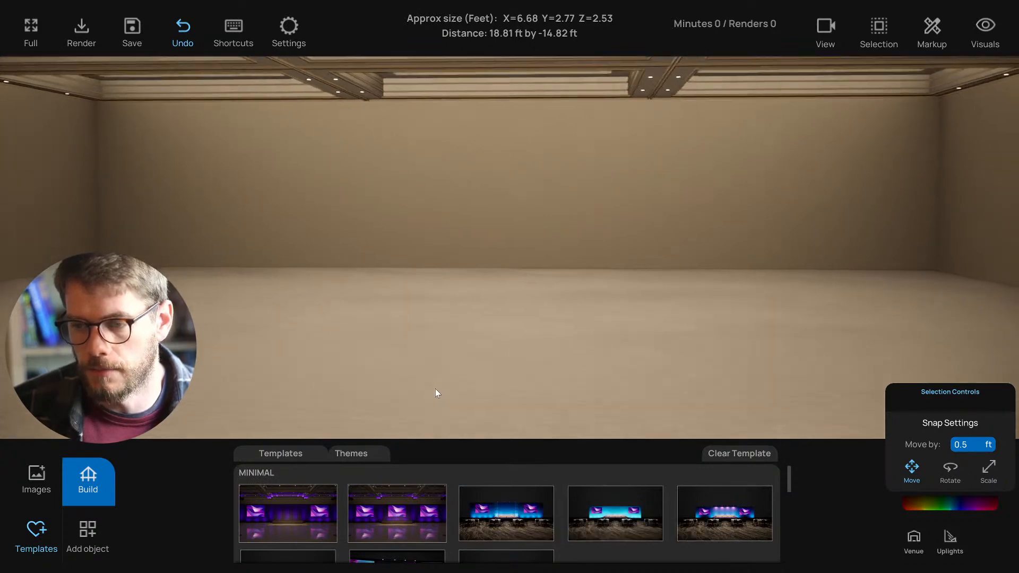
scroll(451, 516, "down", 3)
scroll(451, 517, "down", 5)
scroll(448, 515, "up", 6)
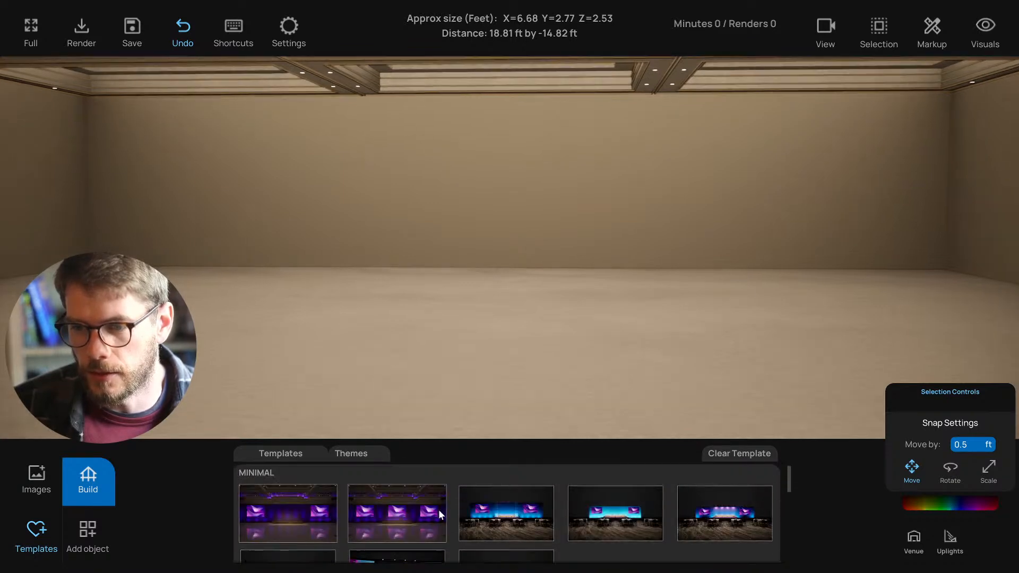
scroll(432, 393, "down", 5)
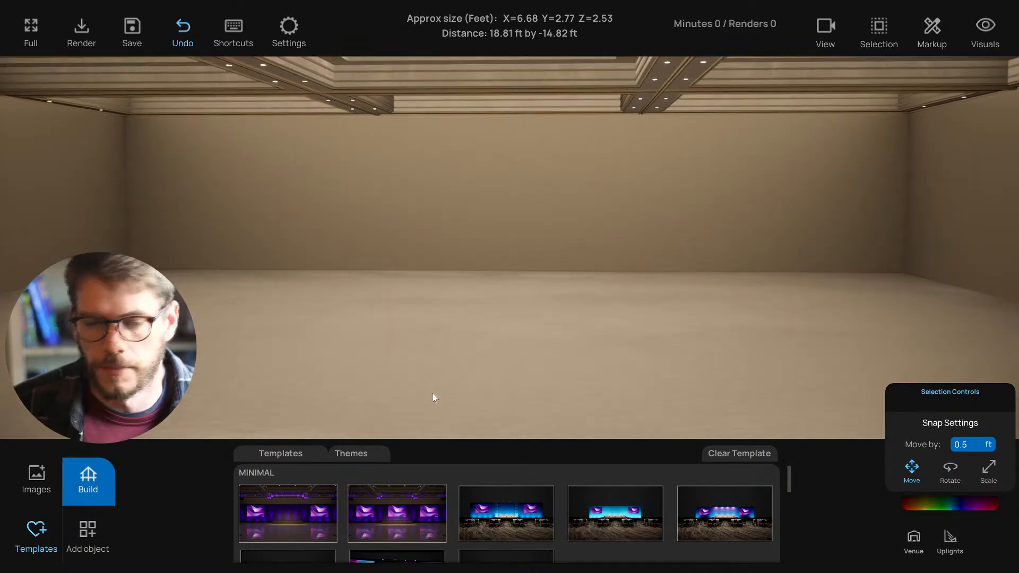
scroll(433, 397, "down", 1)
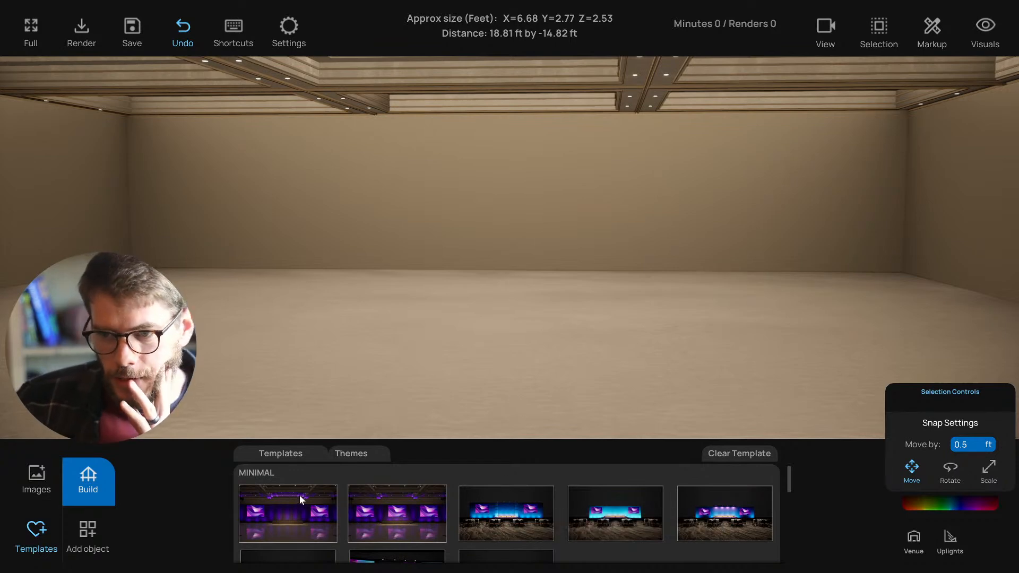
right_click_drag(377, 416, 390, 406)
scroll(388, 408, "up", 1)
scroll(389, 412, "down", 3)
scroll(390, 411, "up", 3)
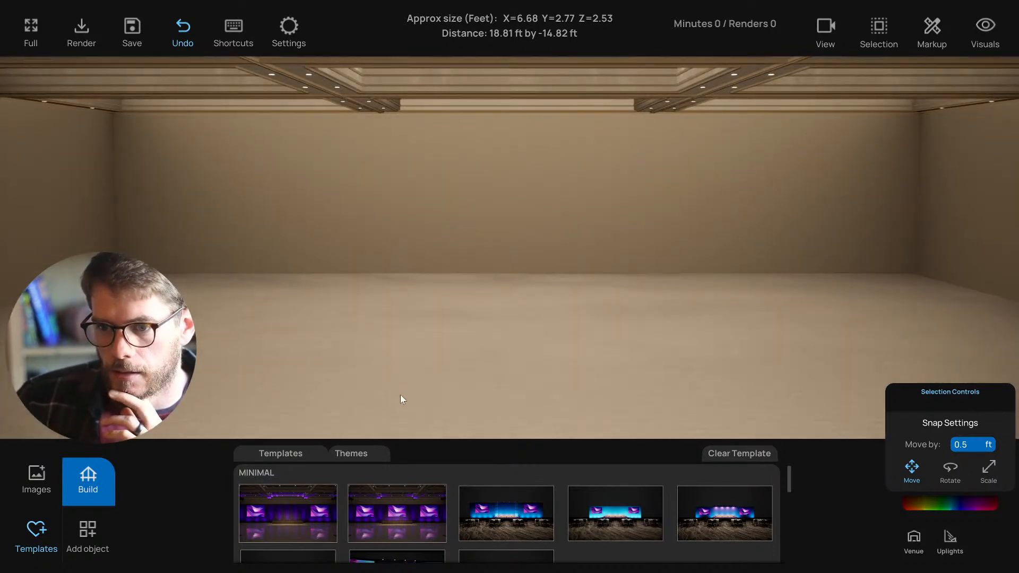
middle_click_drag(400, 395, 402, 396)
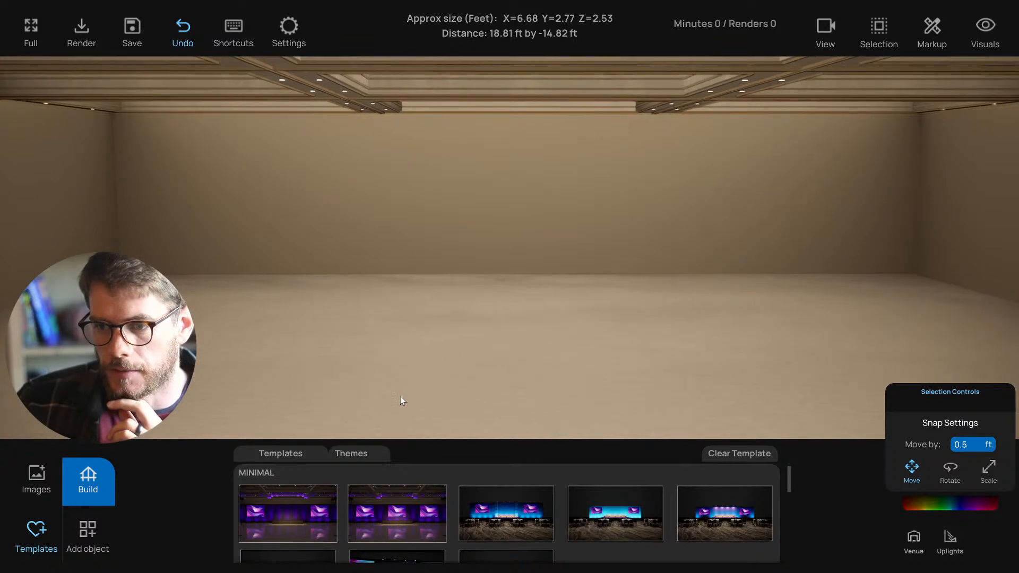
scroll(412, 513, "down", 2)
scroll(411, 512, "up", 3)
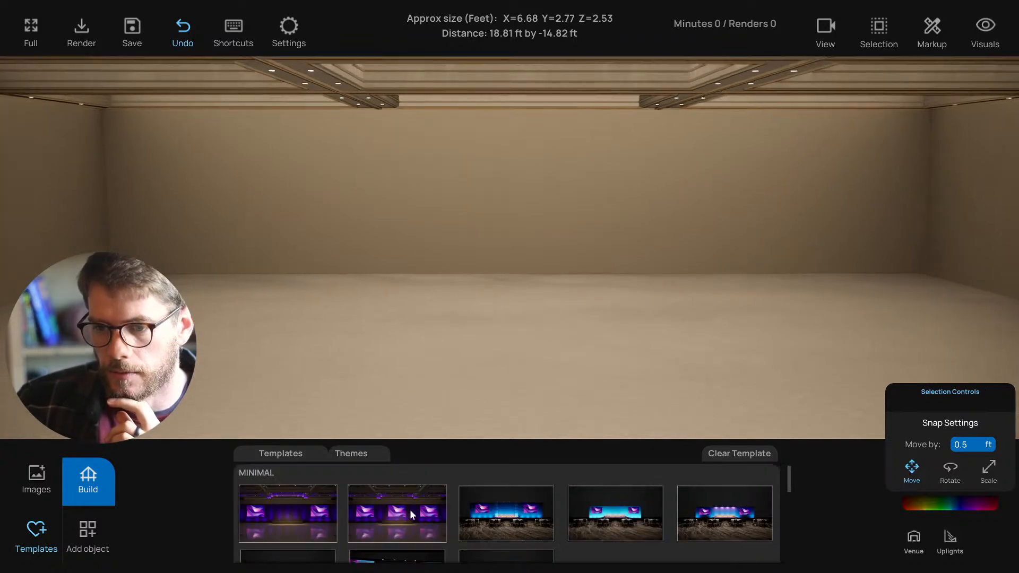
scroll(368, 378, "down", 2)
- Glance at the Themes, then open the Build object library showing the Venues strip
left_click(350, 451)
left_click(281, 450)
left_click(84, 477)
left_click(90, 528)
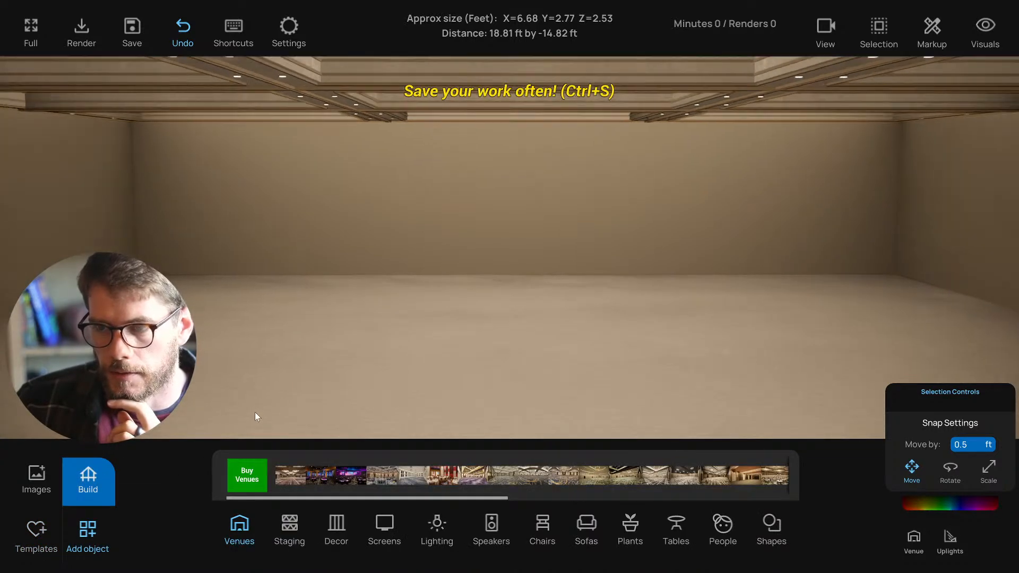
left_click(246, 477)
scroll(250, 474, "down", 5)
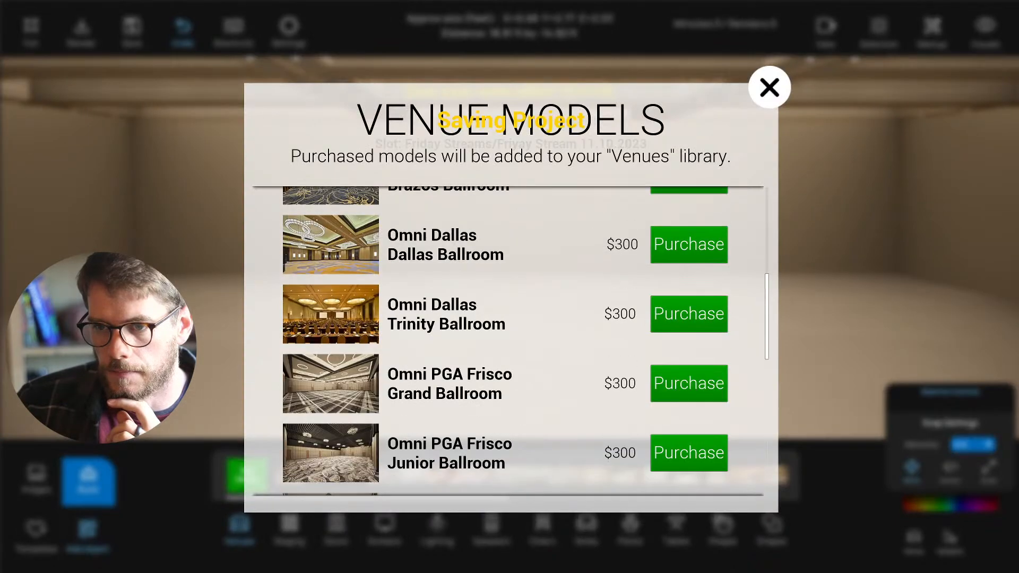
scroll(389, 395, "down", 6)
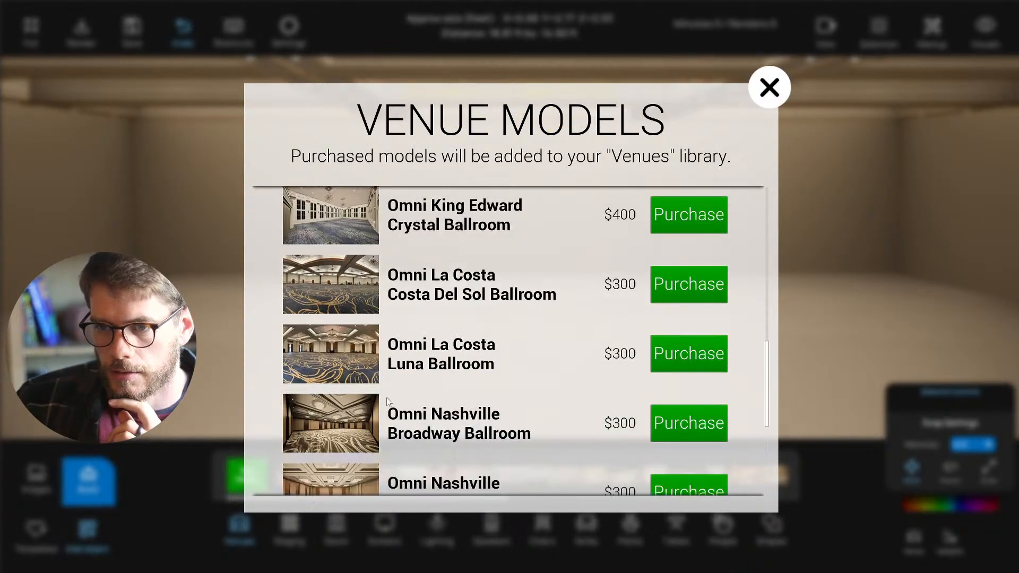
scroll(509, 340, "down", 2)
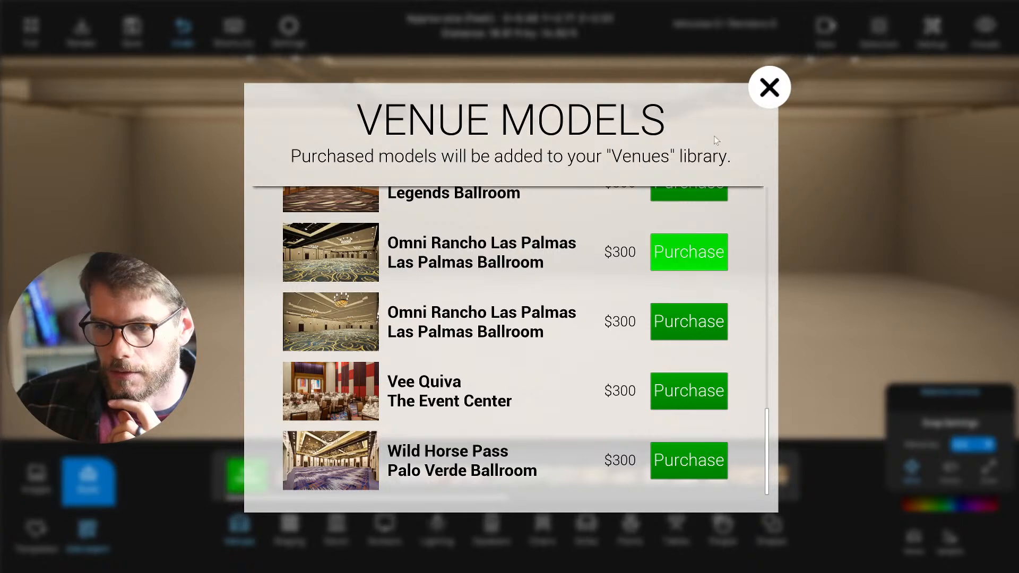
left_click(769, 87)
scroll(514, 473, "down", 4)
scroll(517, 473, "down", 7)
scroll(524, 473, "up", 6)
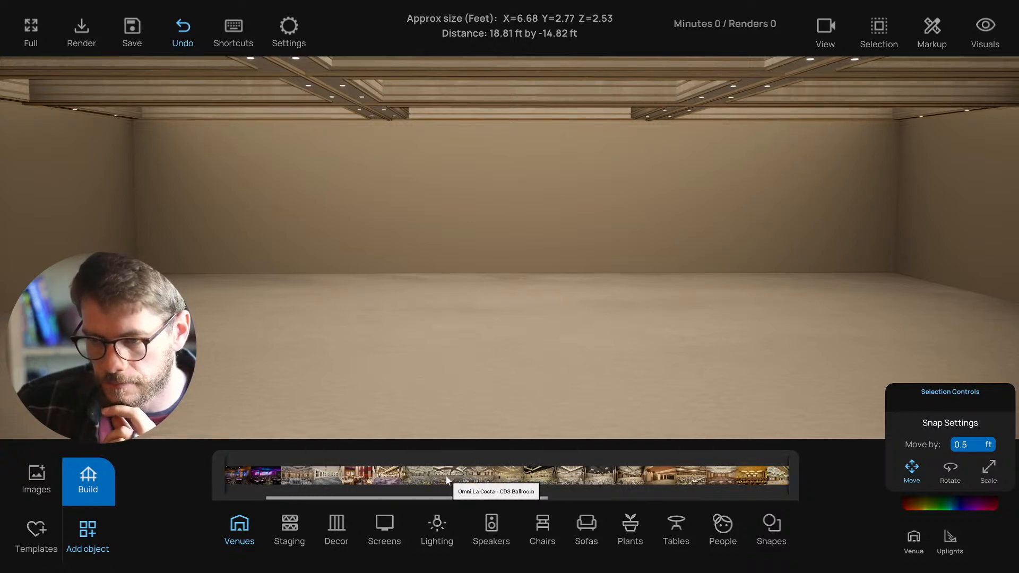
- Load the Wild Horse Pass Palo Verde venue and measure the ballroom corner to corner
left_click(386, 478)
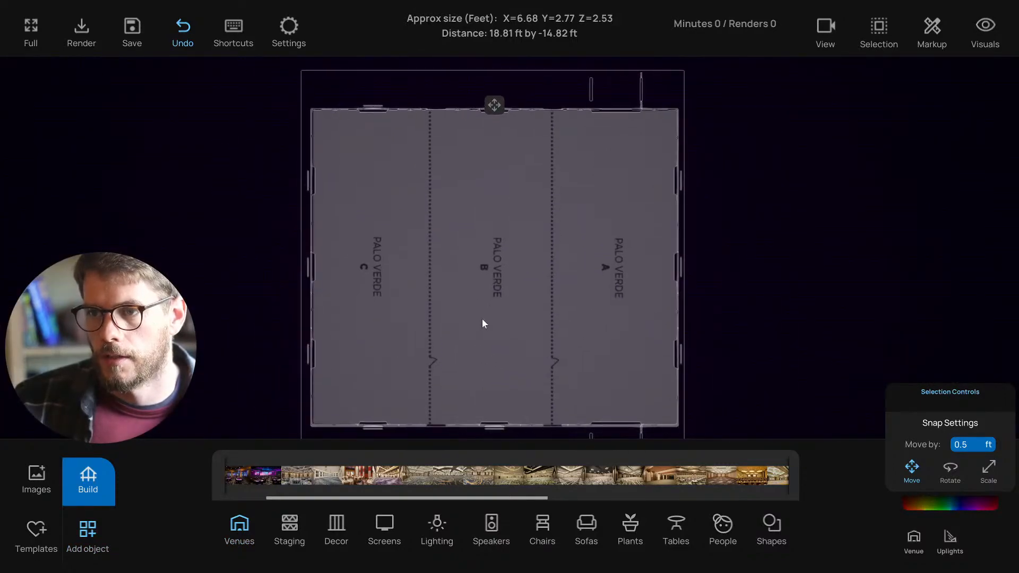
left_click_drag(579, 68, 669, 131)
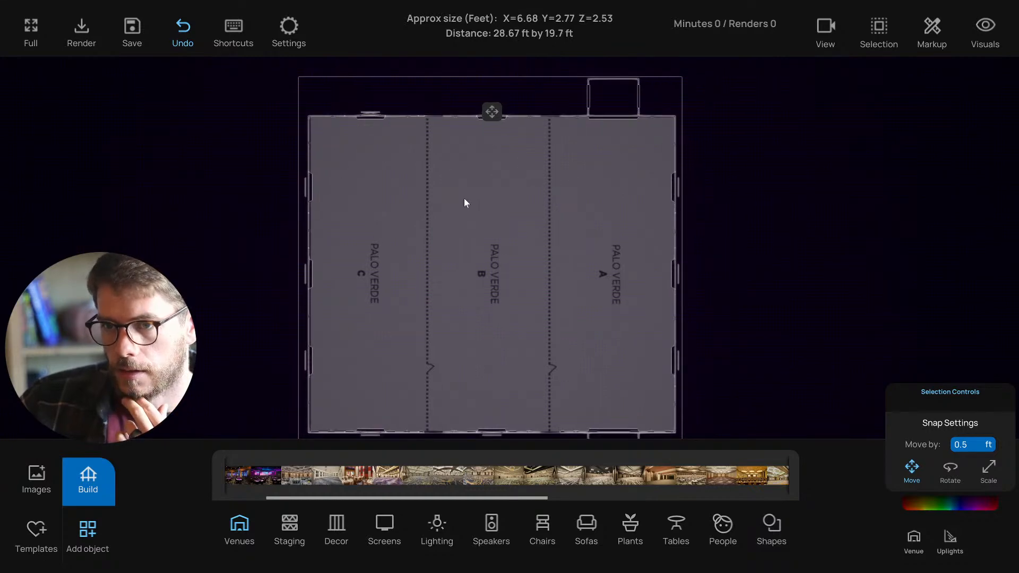
key("s")
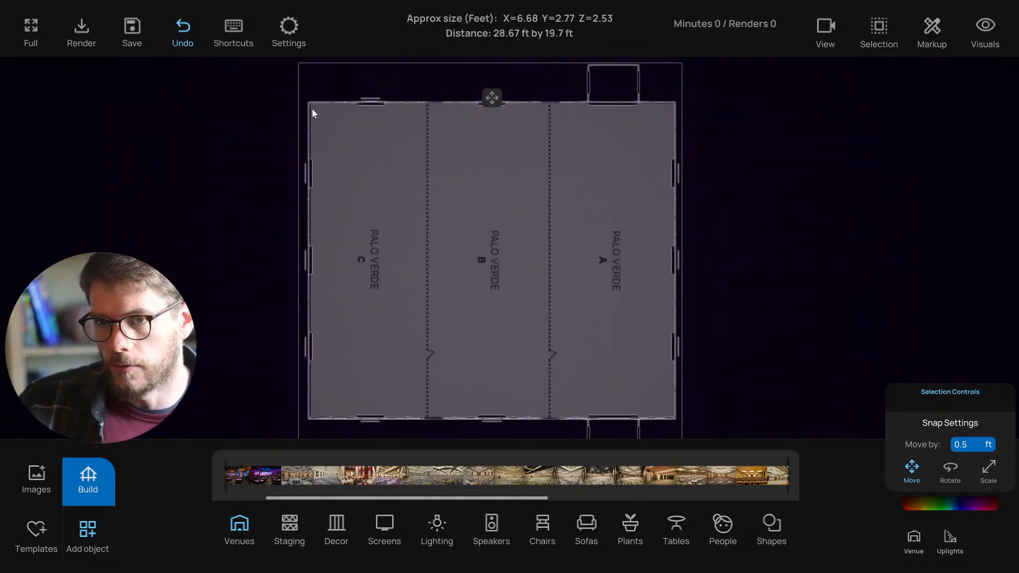
left_click_drag(310, 104, 673, 416)
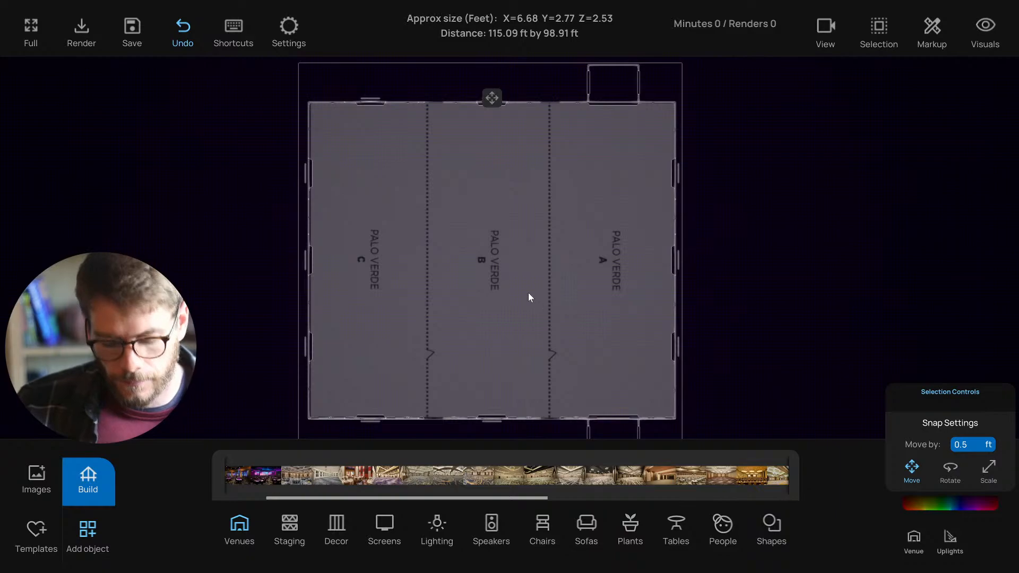
- Walk through the ballroom at eye level, then return to the top-down plan
key("t")
key("s")
right_click_drag(527, 301, 504, 240)
key("w")
key("s")
key("t")
- Measure several distances below and beside the Palo Verde floor plan
scroll(545, 324, "down", 8)
scroll(524, 278, "down", 1)
right_click_drag(524, 278, 520, 301)
left_click_drag(713, 413, 511, 371)
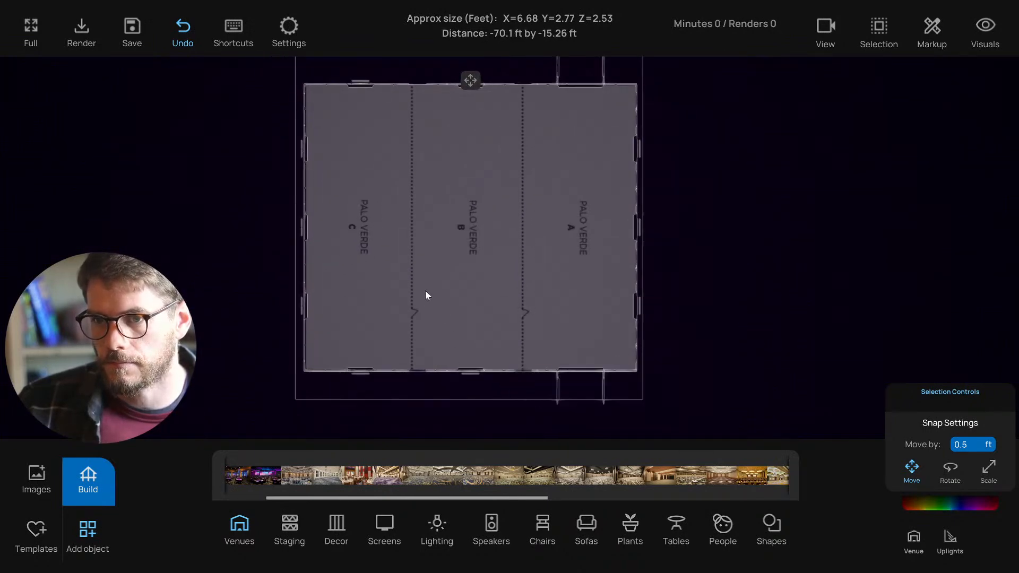
left_click_drag(630, 405, 494, 292)
left_click_drag(817, 336, 616, 237)
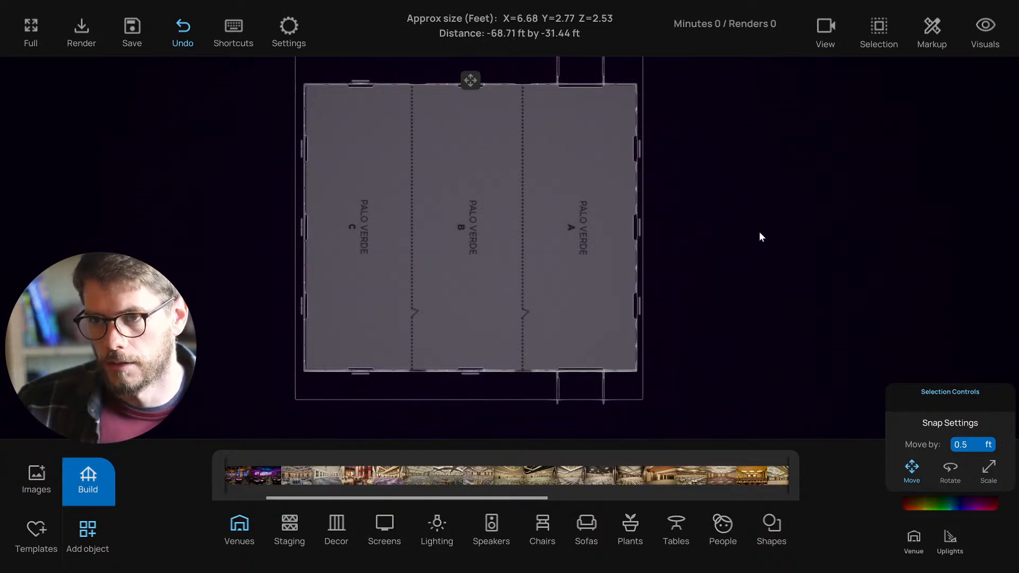
- Orbit the ballroom interior in 3D, then go back to the floor plan
key("t")
scroll(655, 279, "down", 2)
right_click_drag(655, 280, 626, 300)
scroll(679, 294, "down", 1)
key("t")
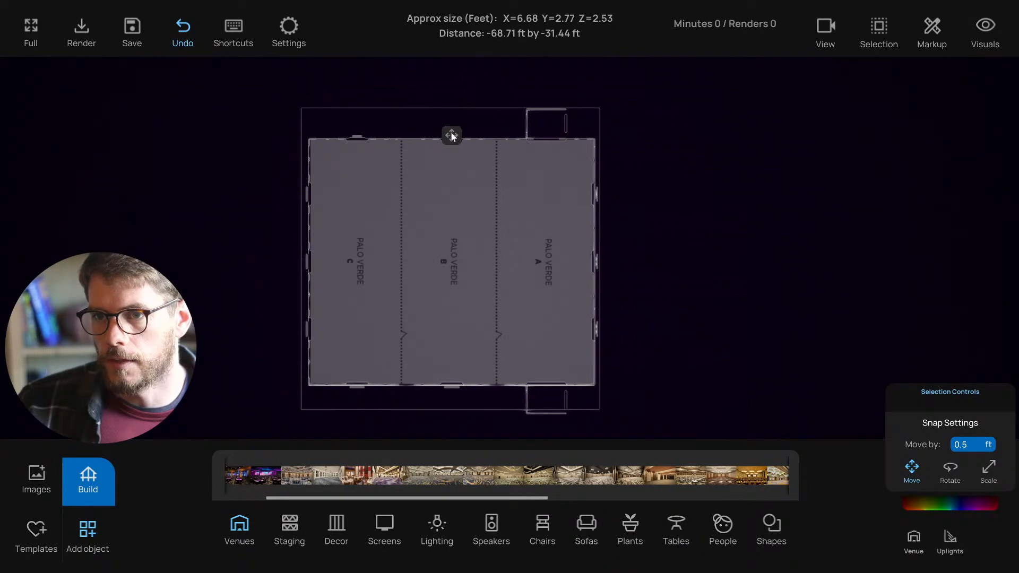
- Rotate the venue 90° so section A is on top, then move it down-left
left_click(451, 135)
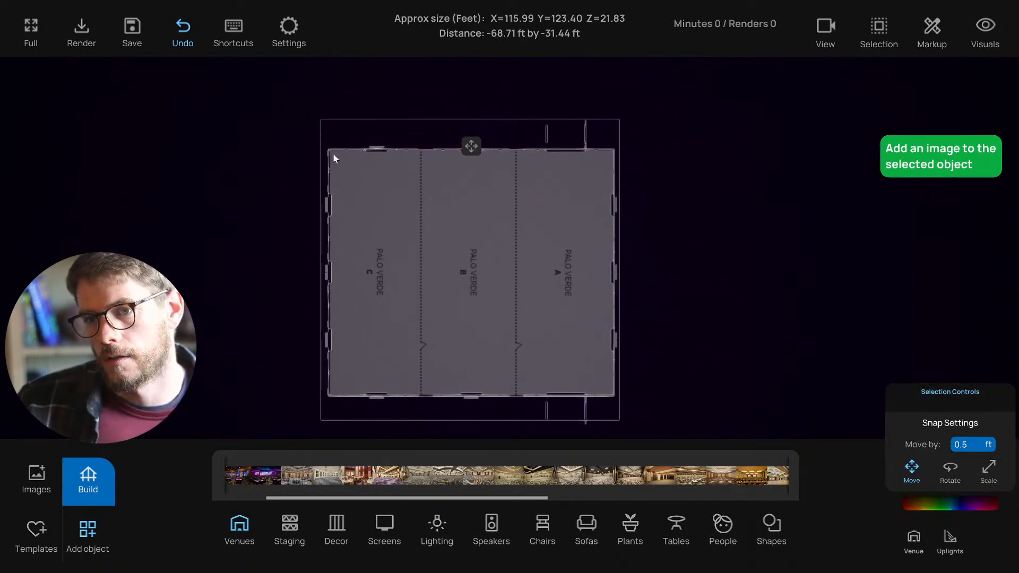
left_click_drag(329, 148, 614, 395)
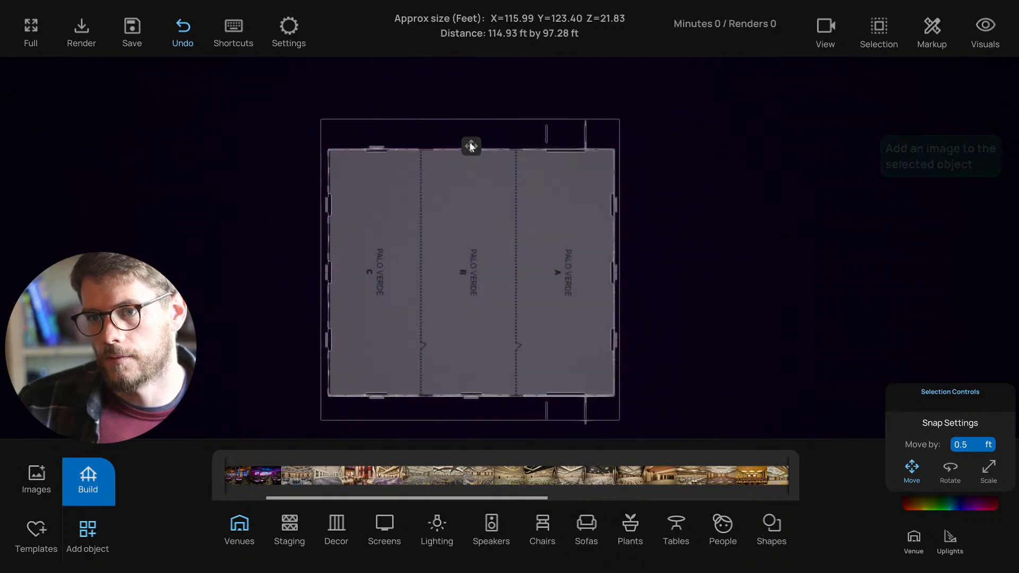
left_click(470, 146)
left_click(434, 82)
left_click_drag(434, 109, 409, 215)
left_click(435, 82)
left_click_drag(452, 137, 314, 237)
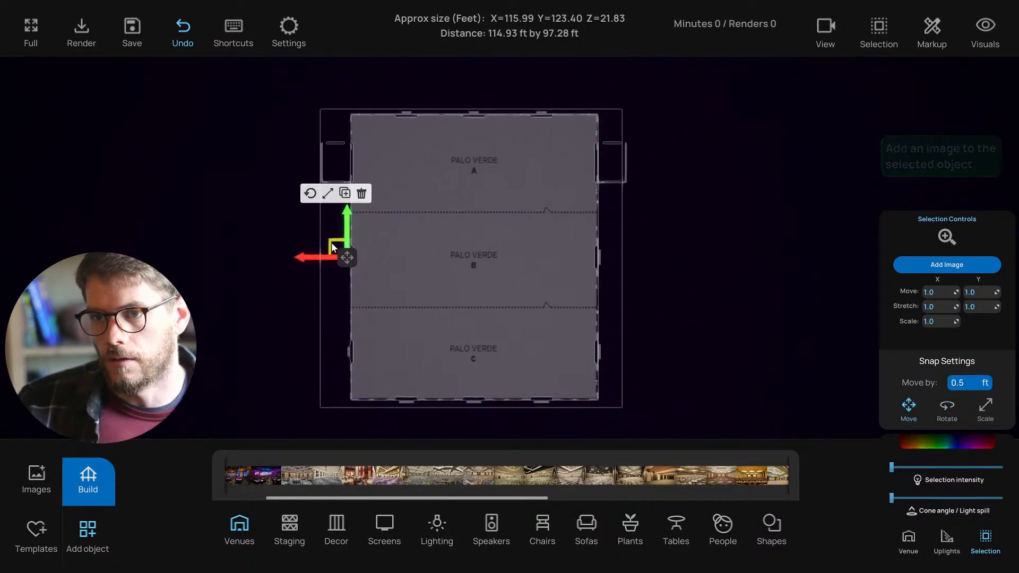
- Fine-tune the venue position against measurements, then bring up the Room build settings (100×100×20 ft)
left_click(526, 423)
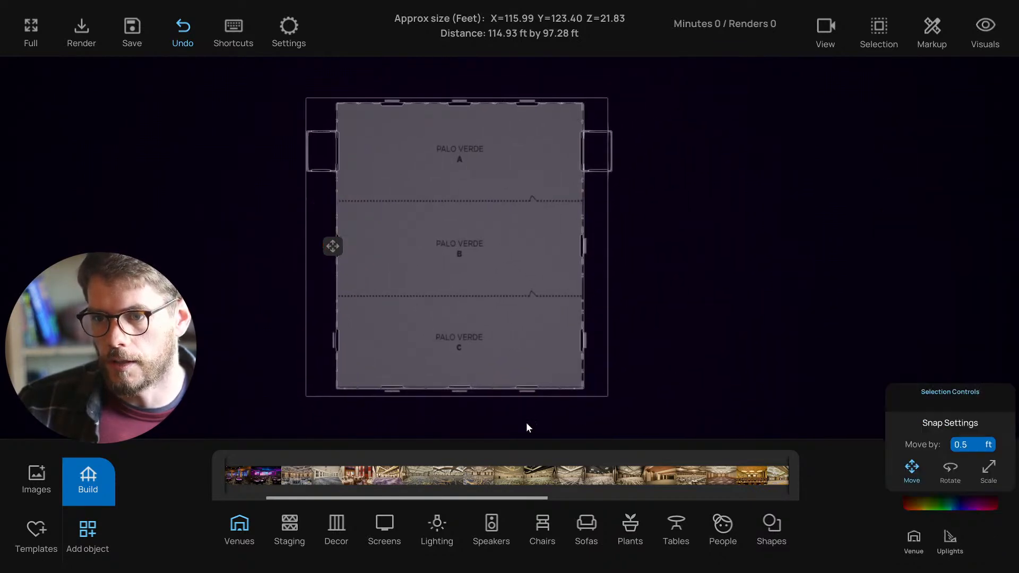
left_click_drag(523, 423, 470, 313)
left_click_drag(664, 364, 519, 295)
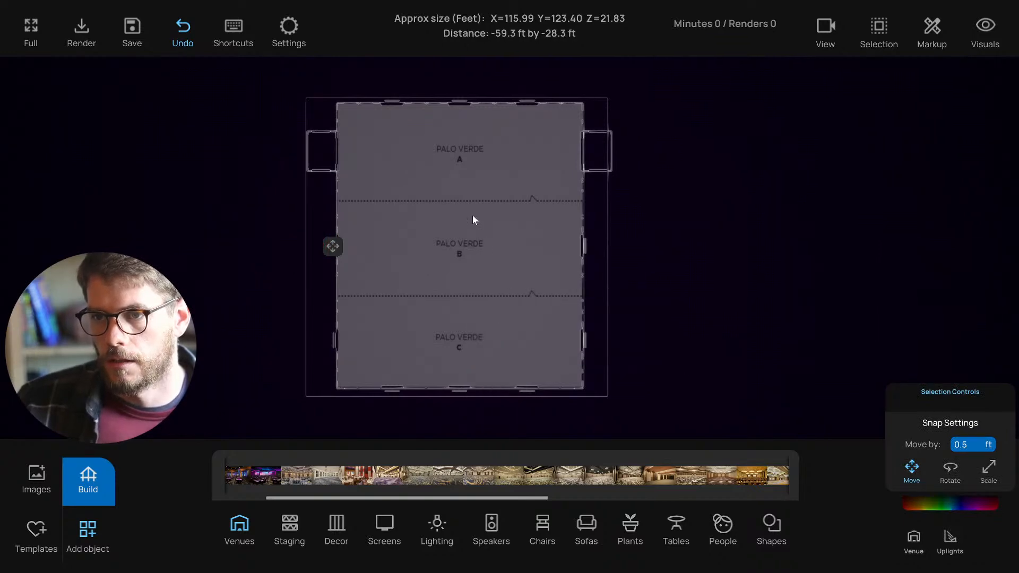
left_click_drag(364, 114, 549, 148)
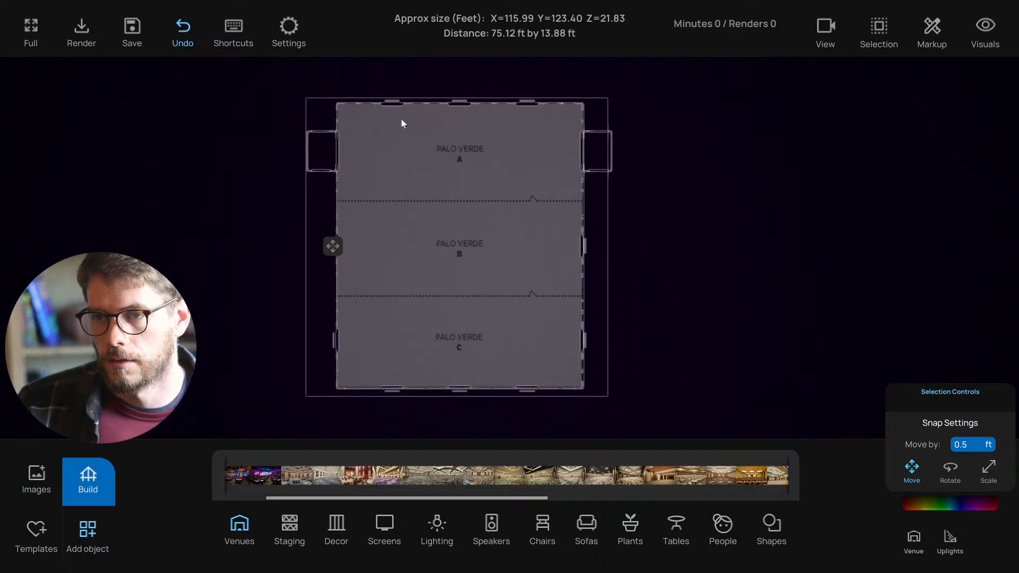
right_click_drag(402, 120, 404, 123)
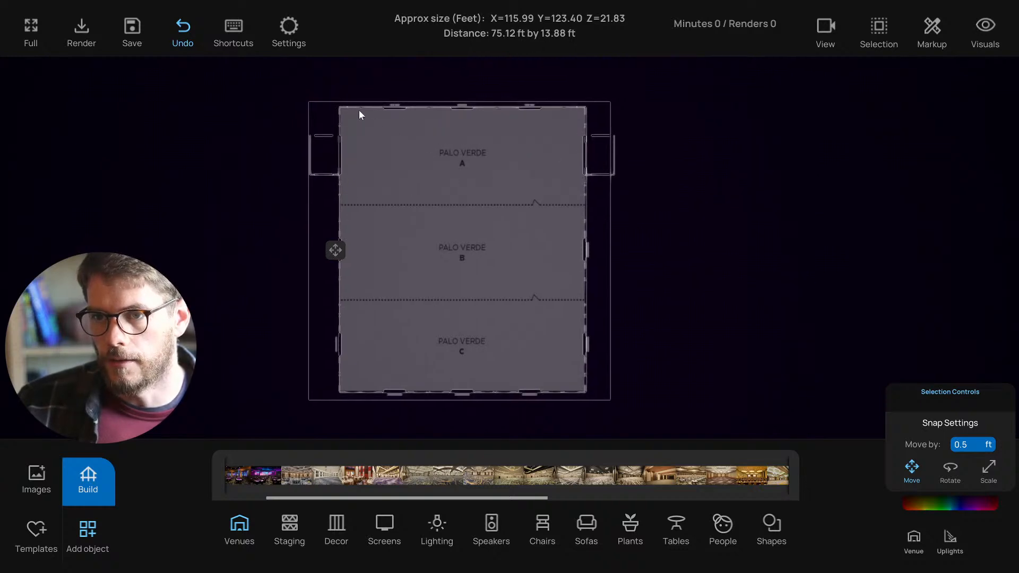
left_click_drag(346, 112, 572, 132)
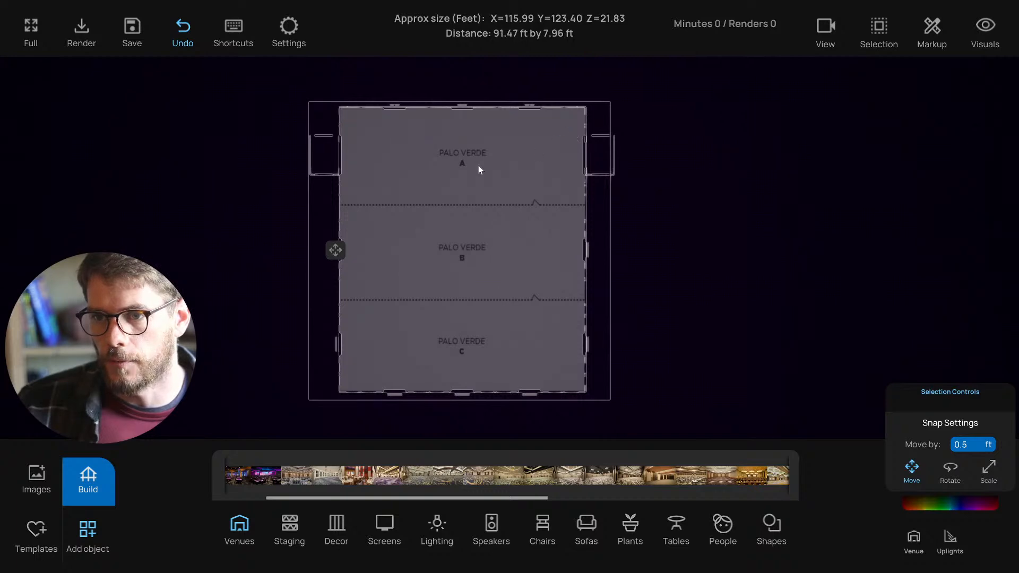
right_click_drag(445, 170, 430, 165)
left_click_drag(319, 249, 324, 249)
left_click(306, 522)
left_click(114, 484)
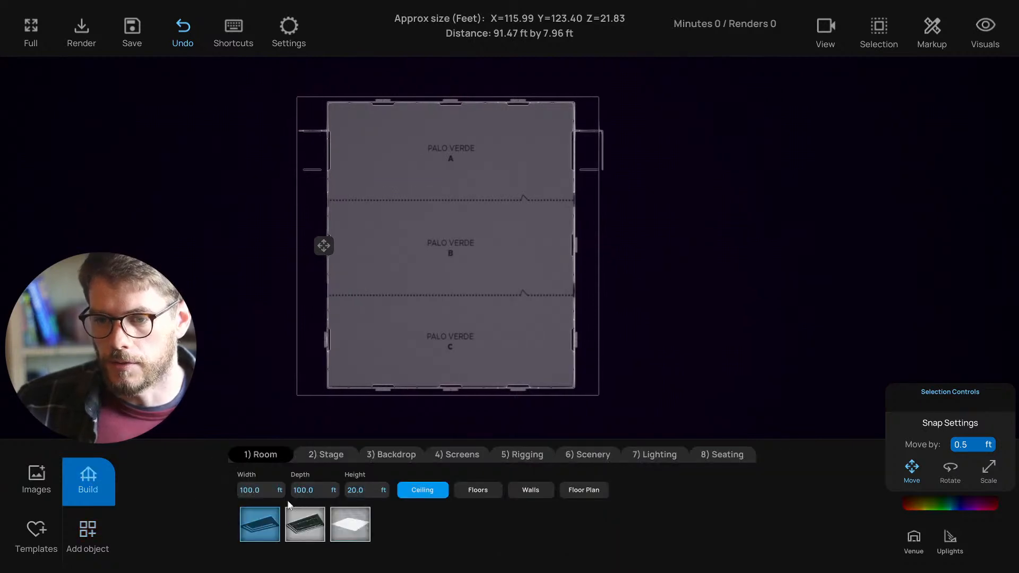
- Place a stage on the plan and nudge the ballroom floor plan down-left
left_click(341, 456)
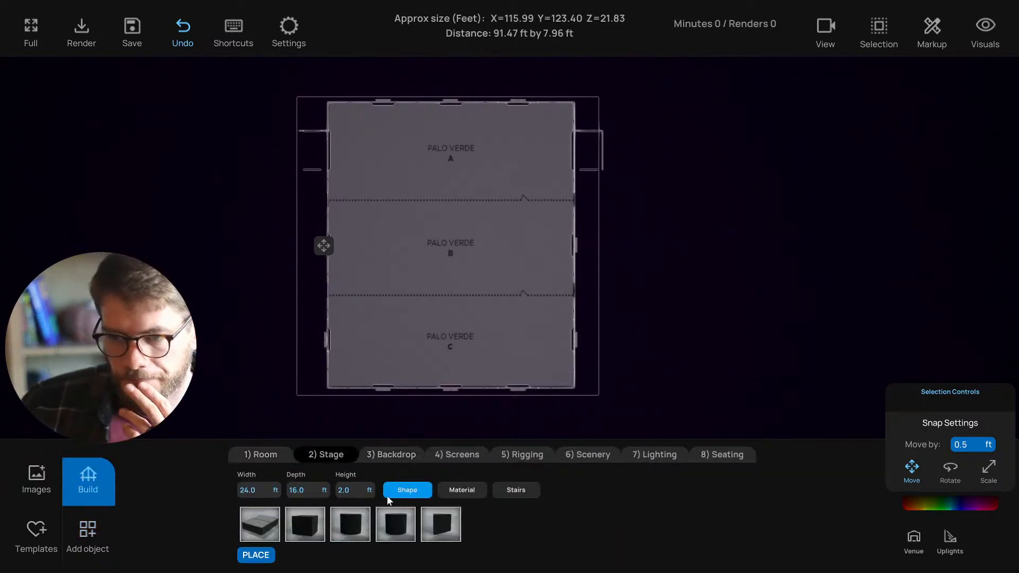
left_click(270, 529)
right_click_drag(365, 239, 351, 262)
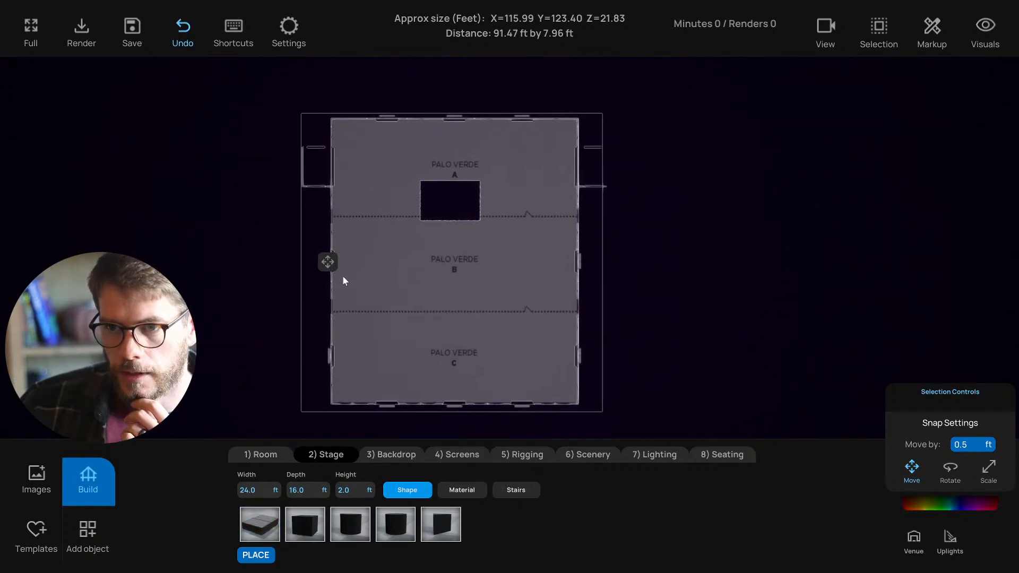
left_click(329, 261)
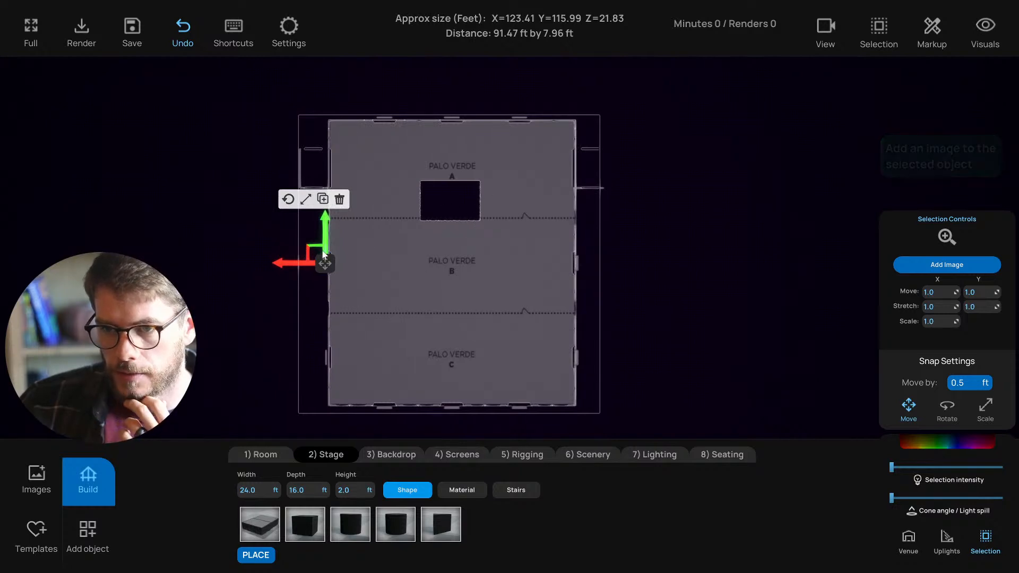
left_click_drag(313, 248, 309, 263)
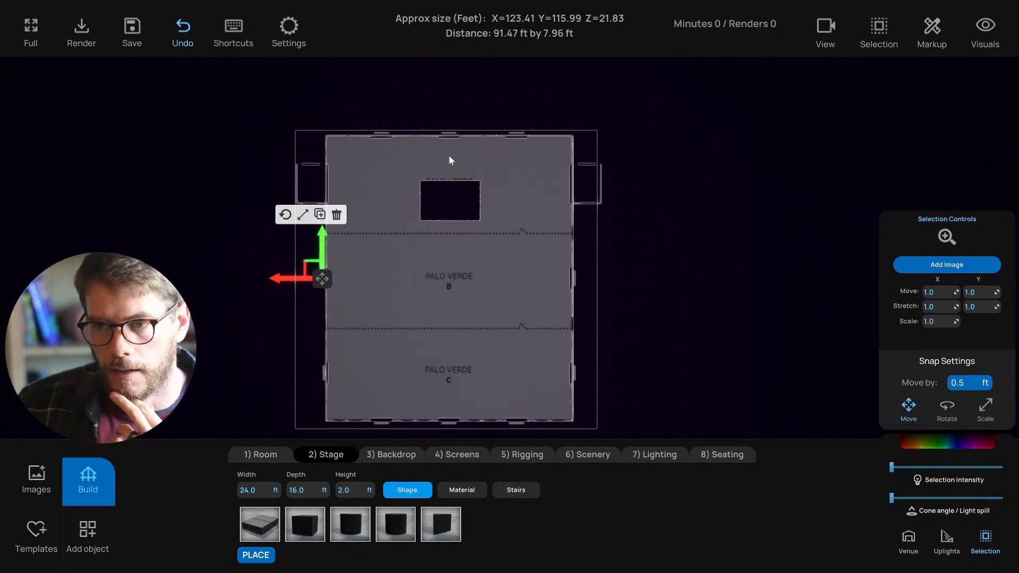
- Check the stage rectangle's size and shift the floor plan slightly down beneath it, then open Templates
left_click(415, 185)
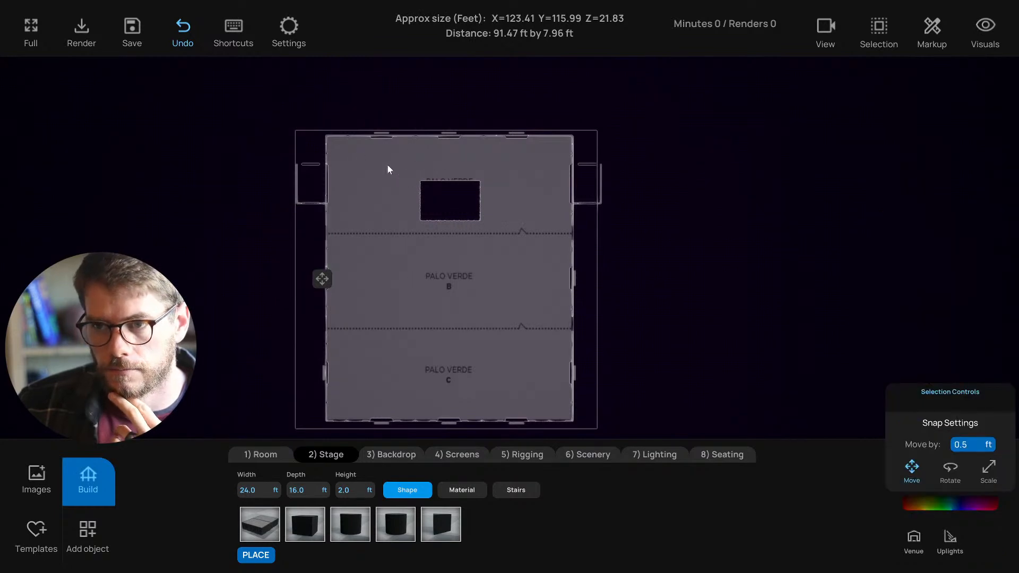
left_click_drag(364, 151, 539, 170)
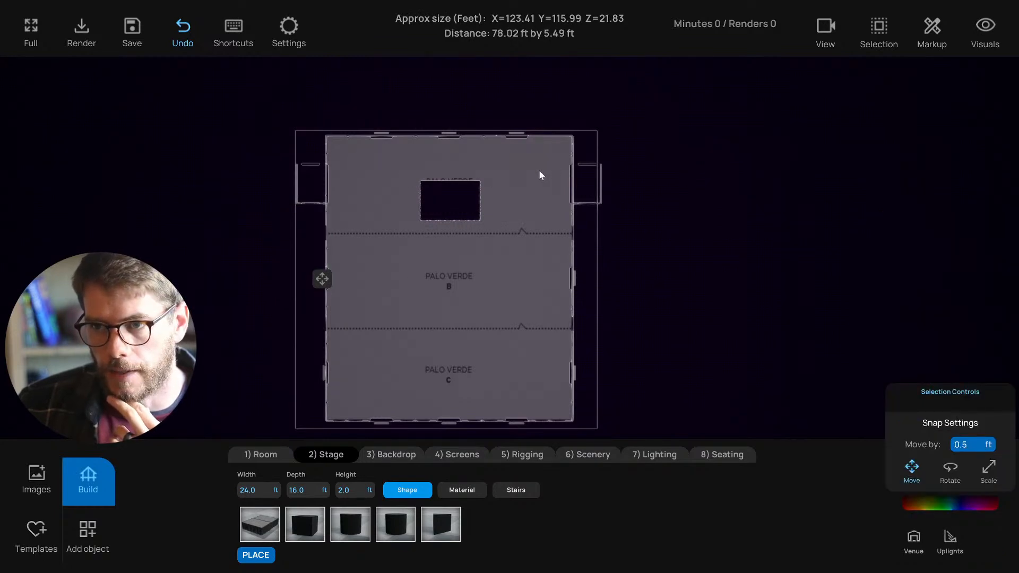
left_click(450, 200)
left_click(369, 268)
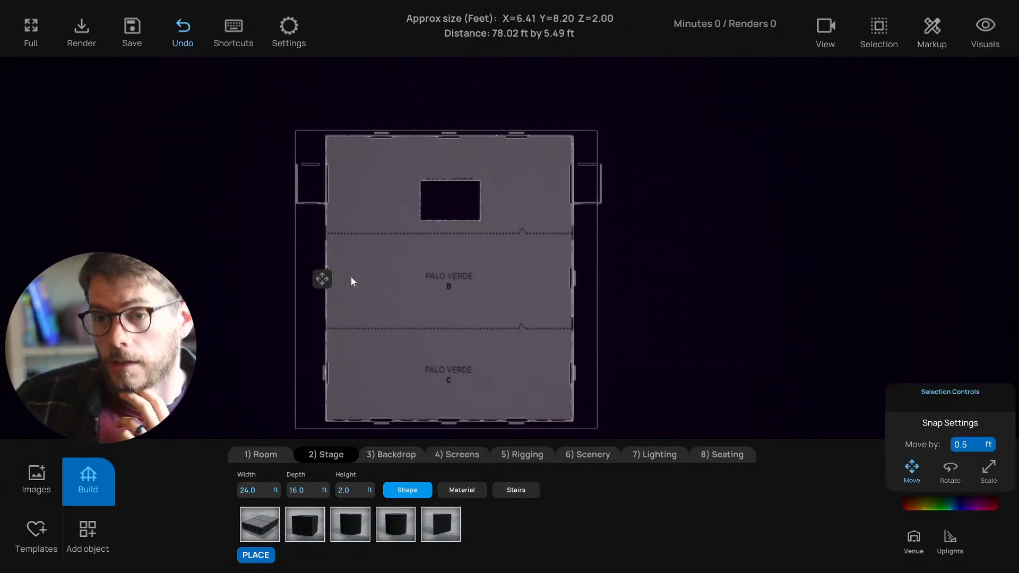
left_click(322, 279)
left_click_drag(307, 267, 310, 266)
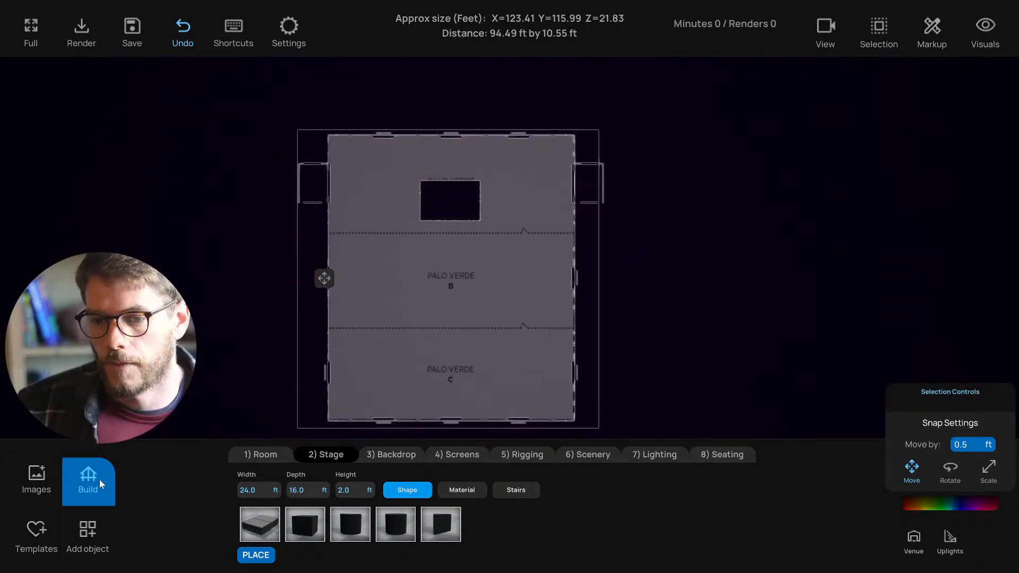
left_click_drag(342, 145, 571, 177)
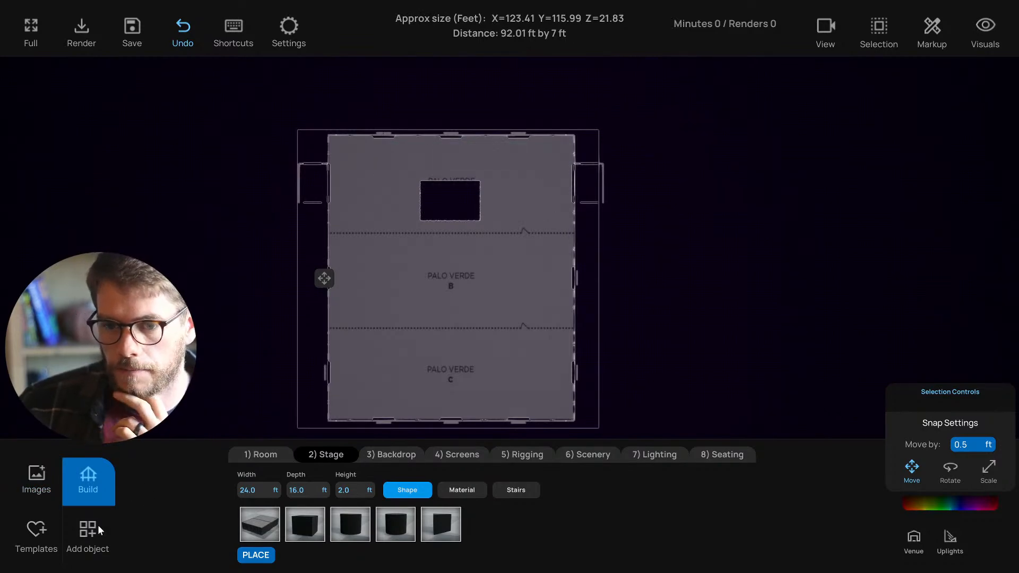
left_click(36, 530)
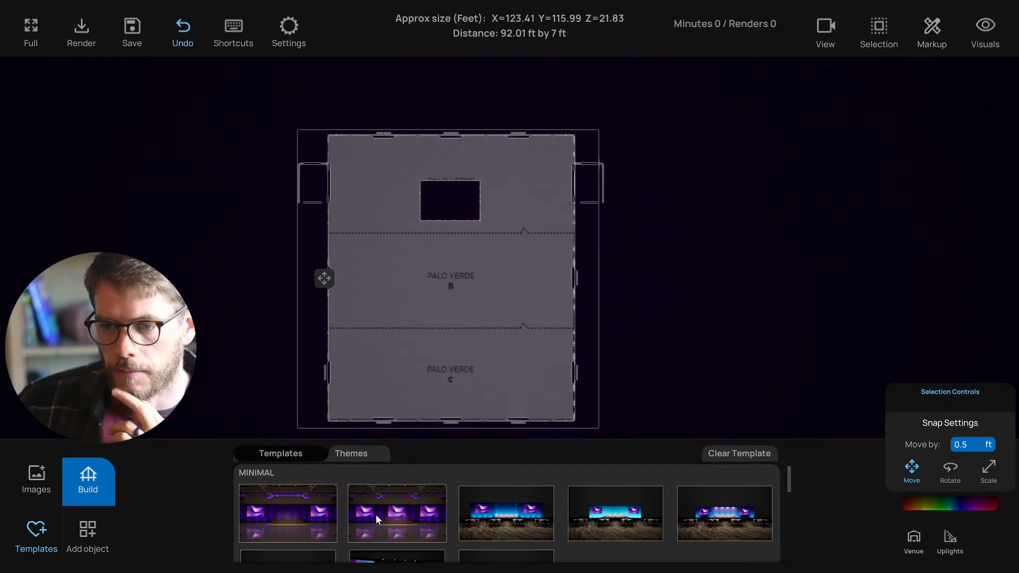
- Delete the dark placeholder rectangle from the floor plan
scroll(376, 514, "down", 2)
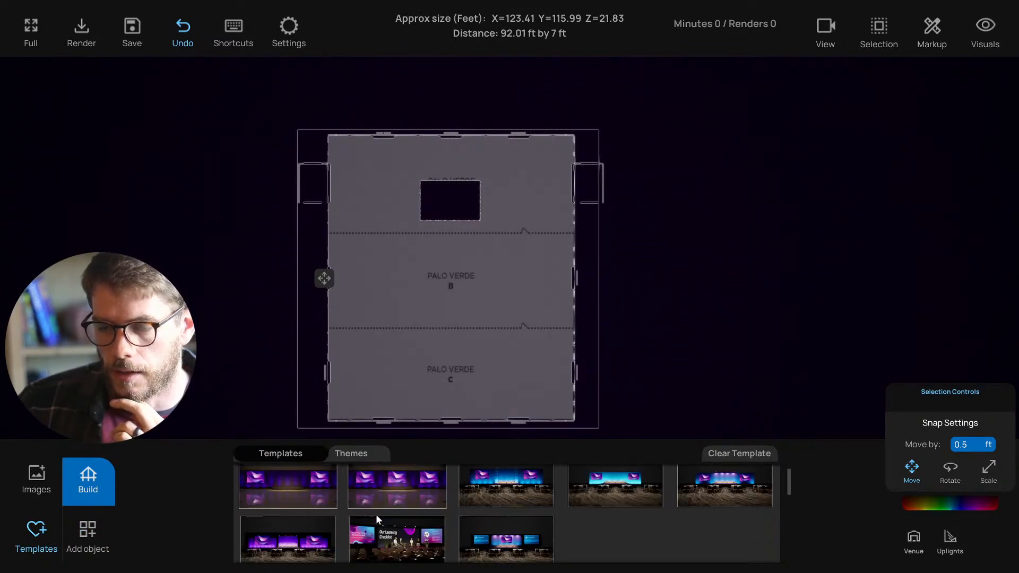
scroll(376, 514, "up", 2)
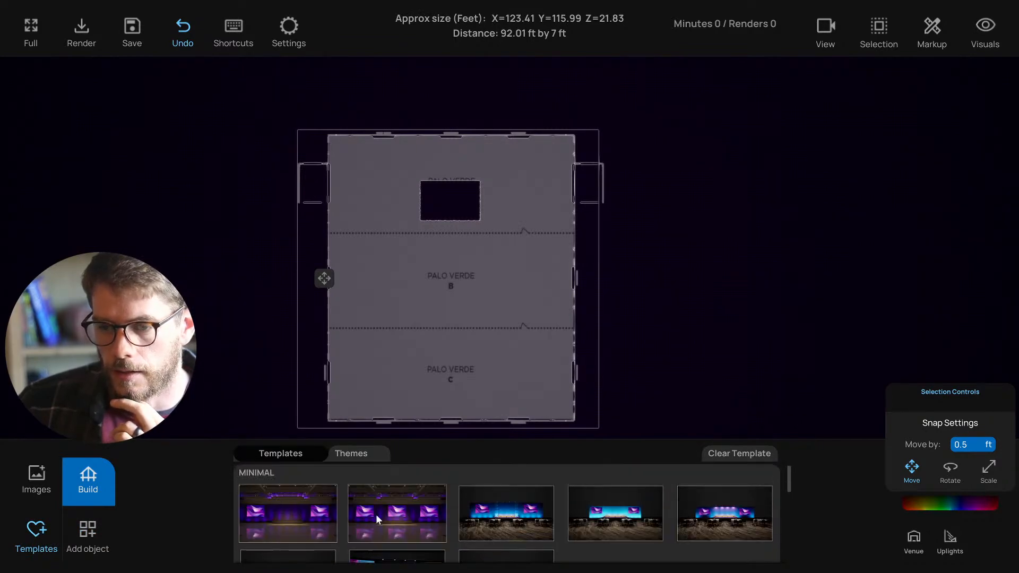
left_click(448, 207)
left_click(456, 144)
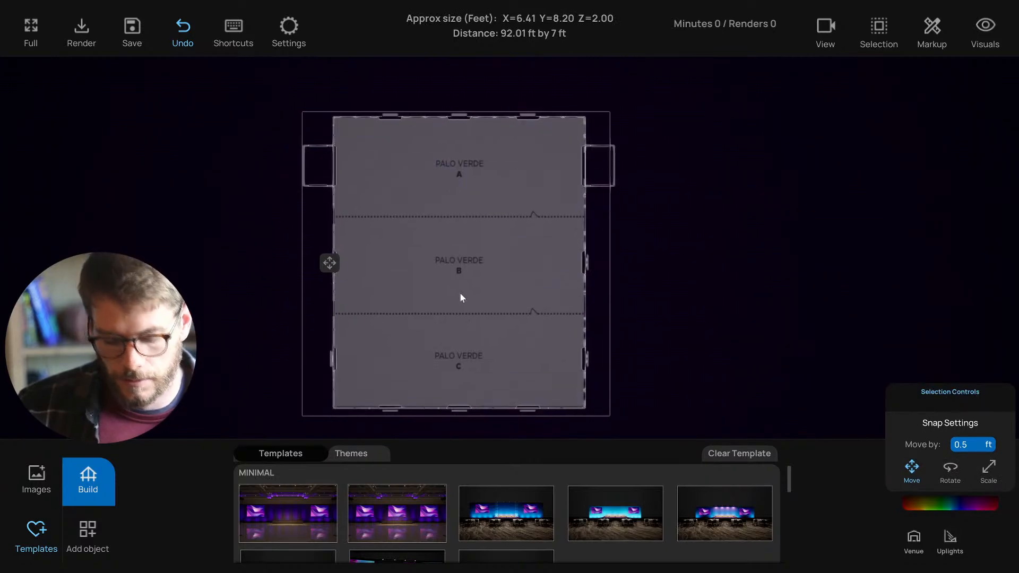
- Switch to the 3D ballroom view and position the camera facing the stage area
key("1")
mouse_move(467, 371)
right_mouse_down()
mouse_move(476, 365)
mouse_move(466, 385)
right_mouse_up()
key("s")
key("a")
key("w")
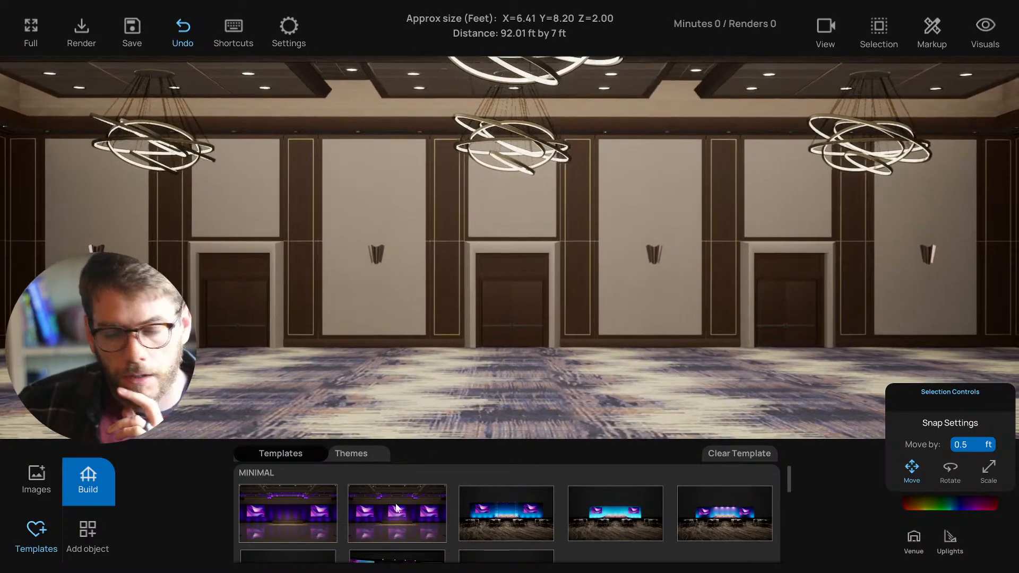
- Apply the first MINIMAL template with purple drape and two screens, and orbit to see it
left_click(295, 527)
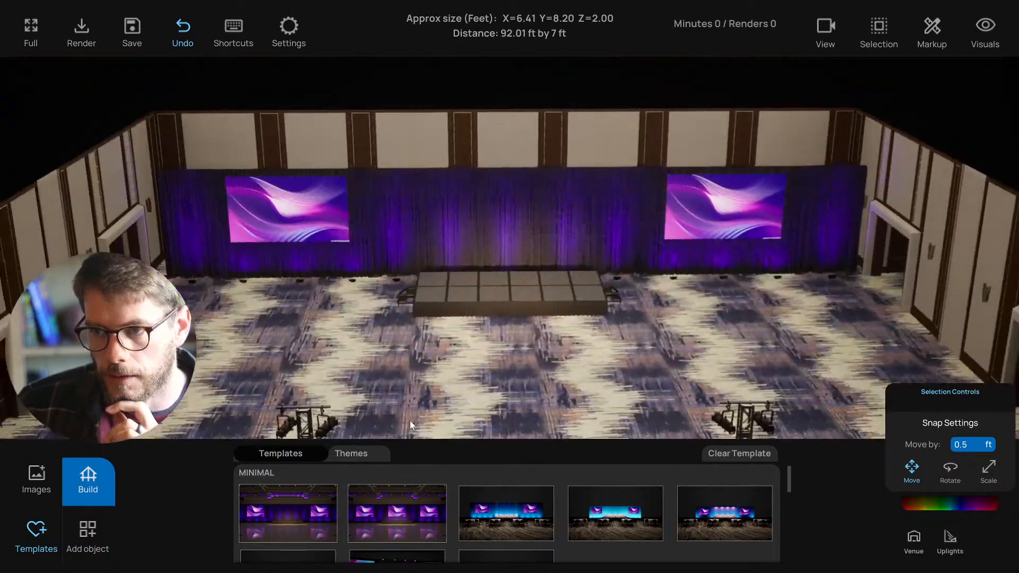
scroll(390, 418, "down", 2)
right_click_drag(410, 421, 443, 413)
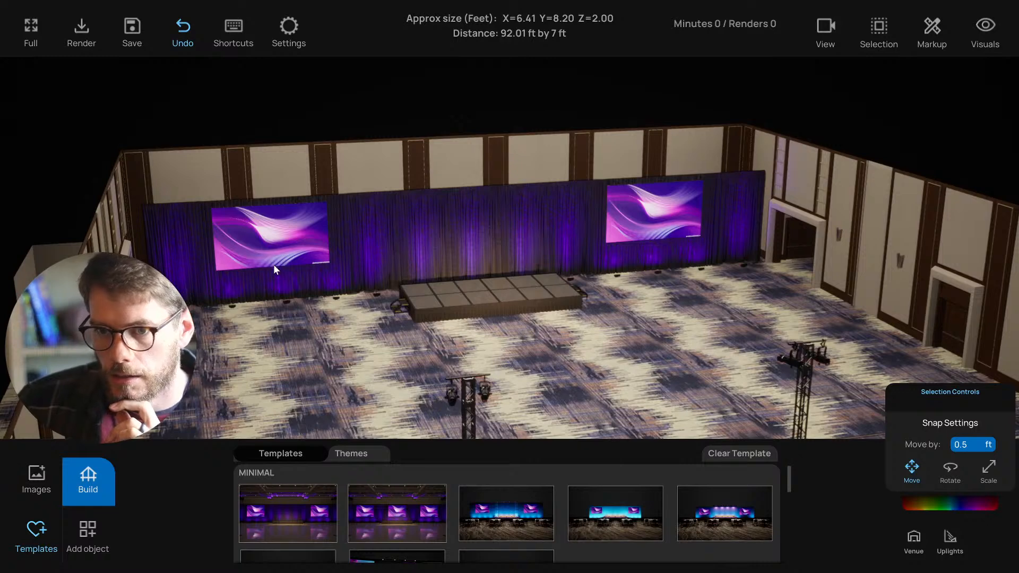
right_click_drag(274, 265, 327, 268)
- Swap in the MINIMAL template with a white backdrop, two screens and glowing columns
left_click(202, 246)
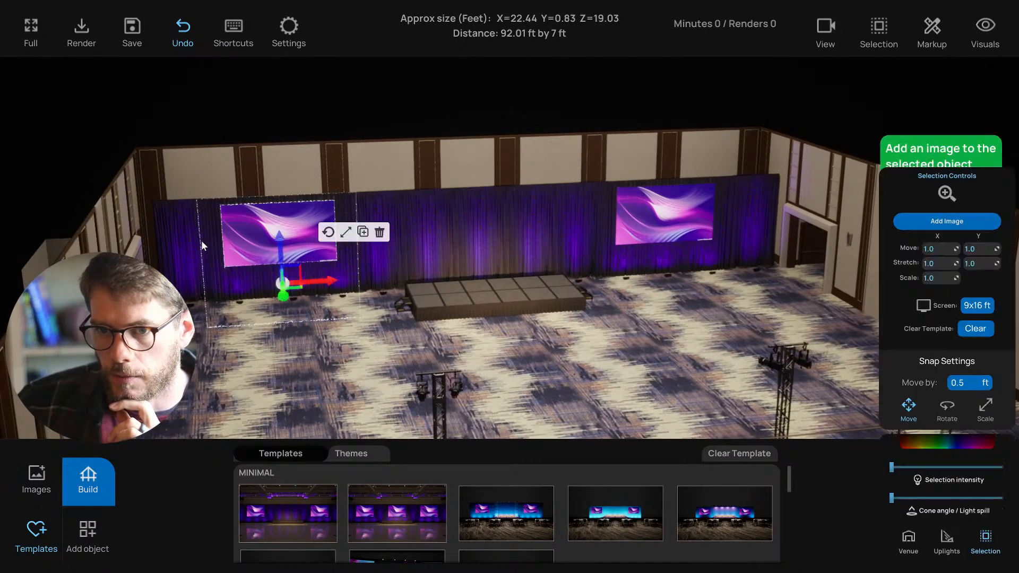
left_click(457, 241)
left_click(456, 401)
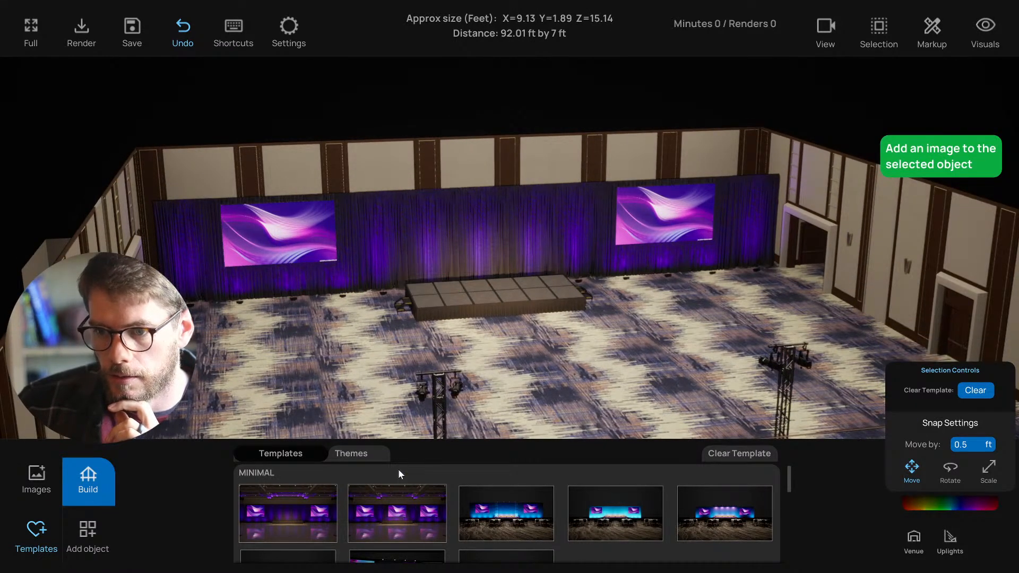
scroll(395, 362, "down", 1)
scroll(454, 338, "down", 1)
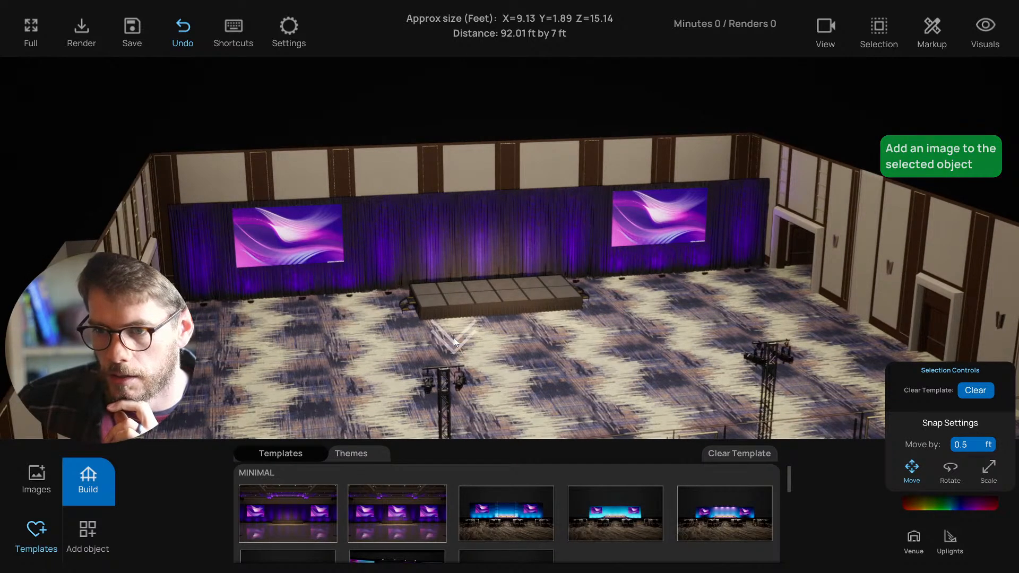
left_click(915, 540)
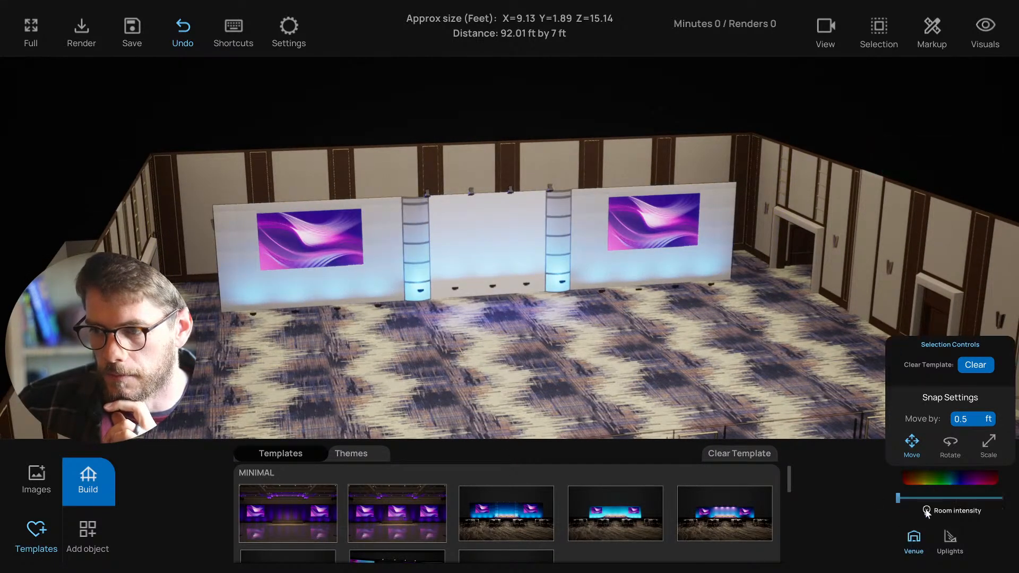
- Raise the Venue Room intensity slider and orbit closer to face the stage
left_click_drag(898, 499, 922, 496)
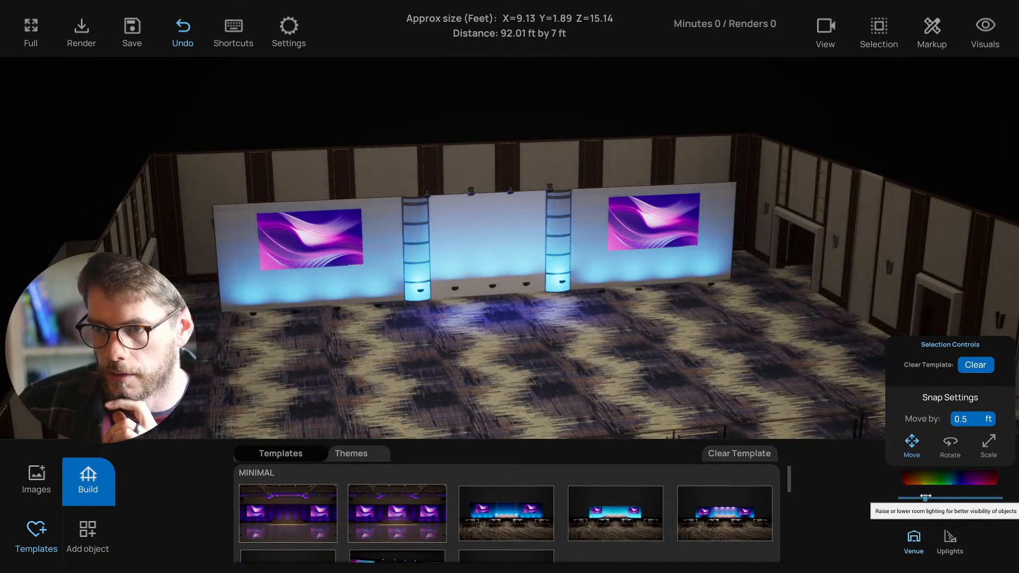
left_click_drag(707, 361, 711, 364)
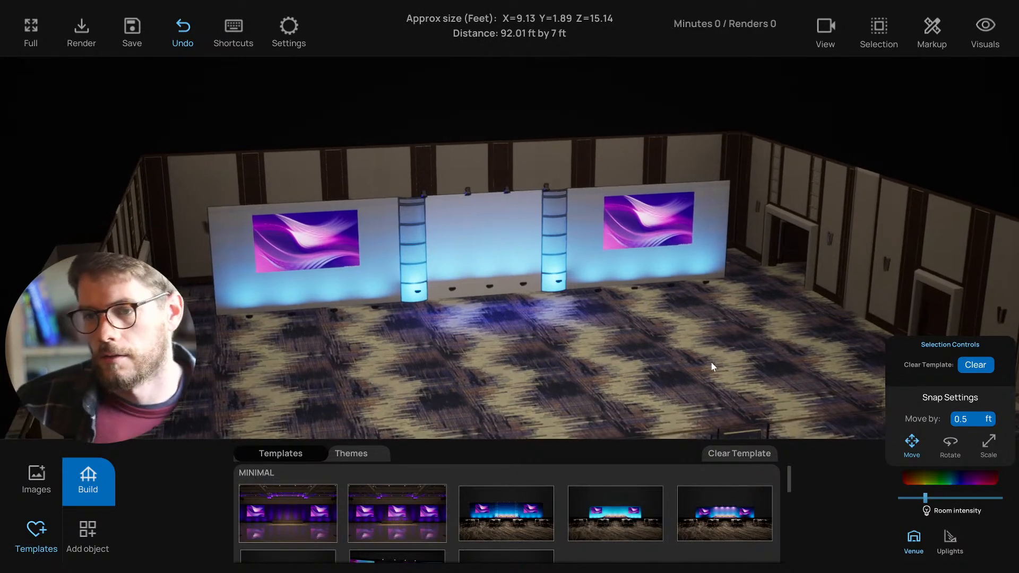
key("w")
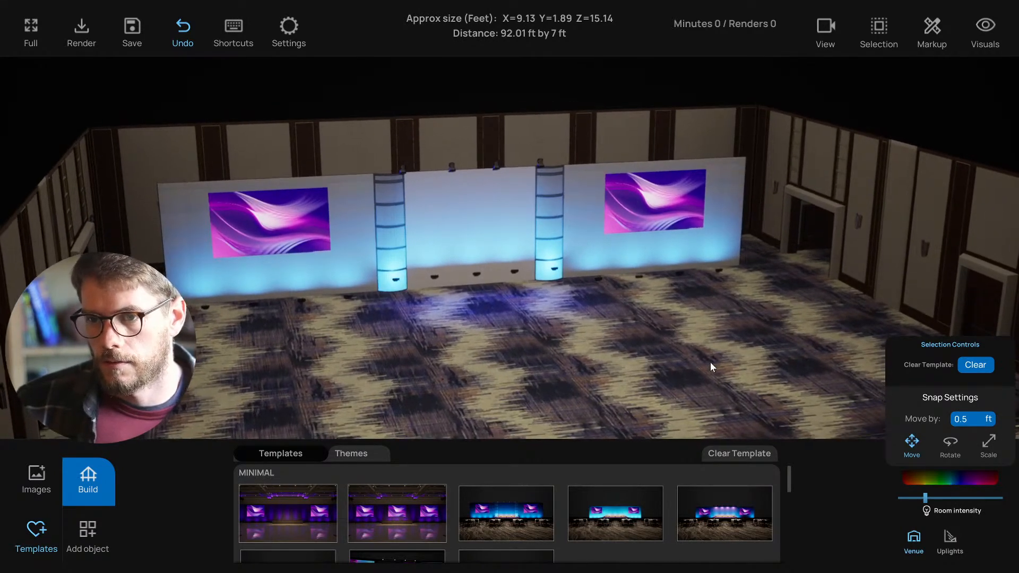
left_click_drag(710, 363, 669, 356)
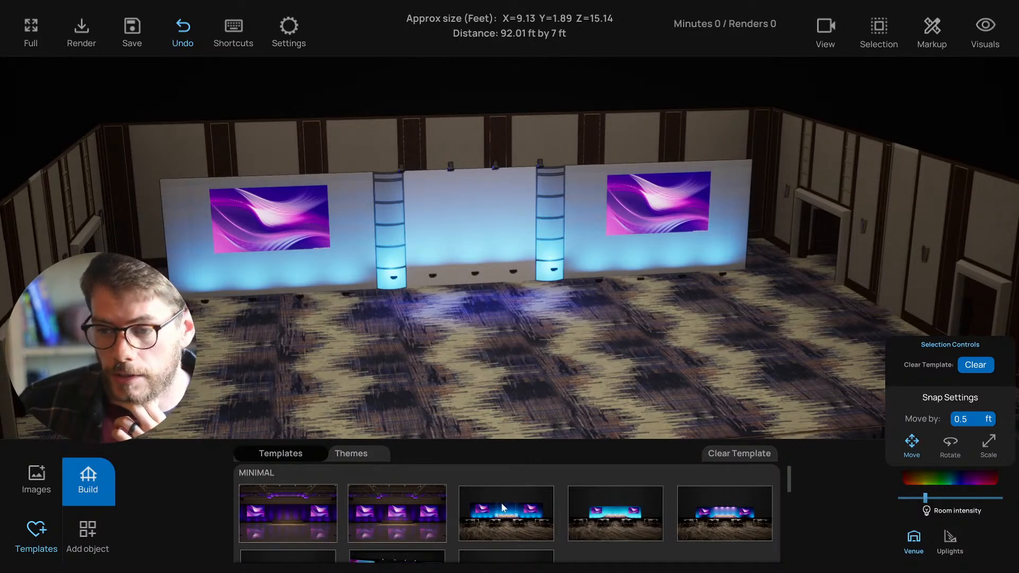
- Try two other layouts, including one with a lighting truss, then apply the purple three-panel template
left_click(602, 510)
left_click(690, 506)
scroll(466, 501, "down", 1)
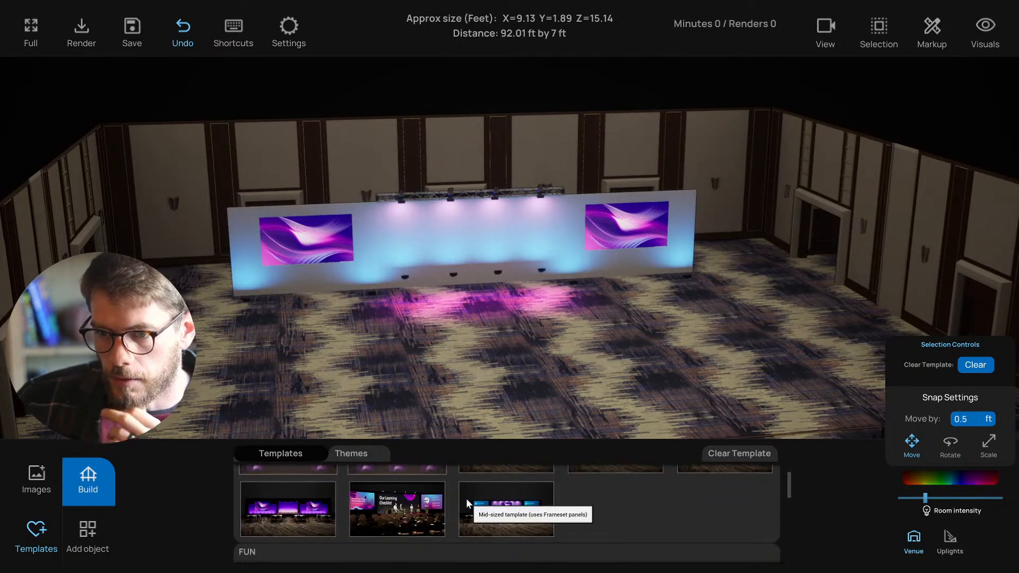
left_click(309, 500)
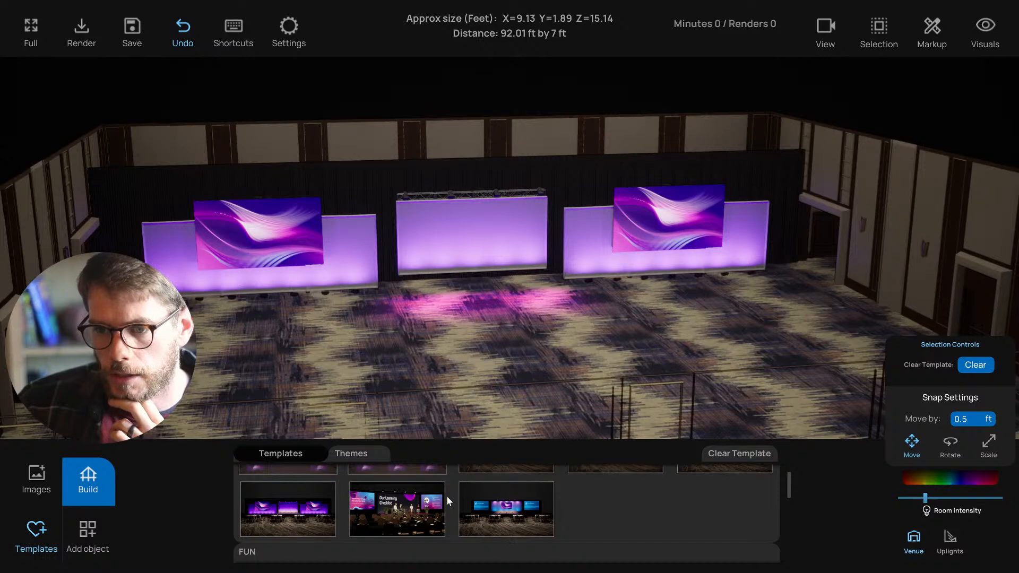
- Preview the Our Learning Checklist template, then revert to the purple three-panel stage
mouse_move(424, 366)
middle_mouse_down()
mouse_move(399, 362)
mouse_move(408, 360)
middle_mouse_up()
scroll(423, 510, "down", 1)
scroll(422, 511, "up", 1)
scroll(410, 360, "up", 1)
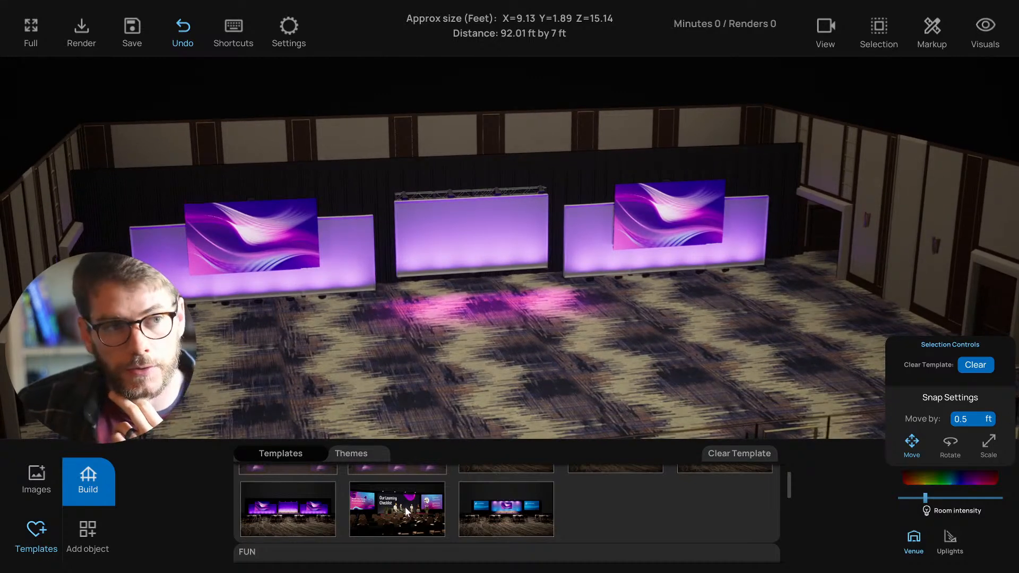
scroll(405, 507, "down", 1)
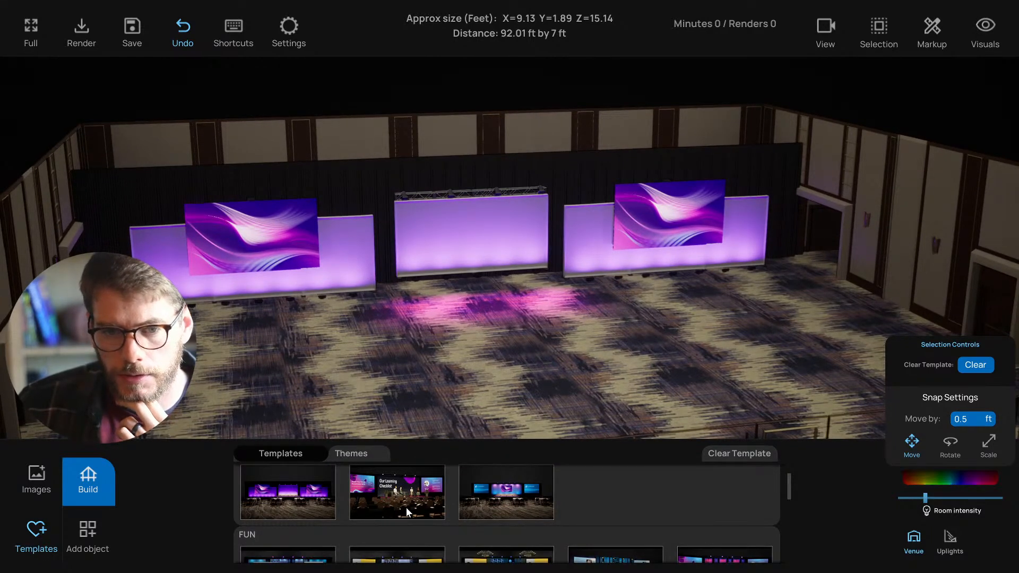
scroll(405, 508, "down", 1)
left_click(427, 483)
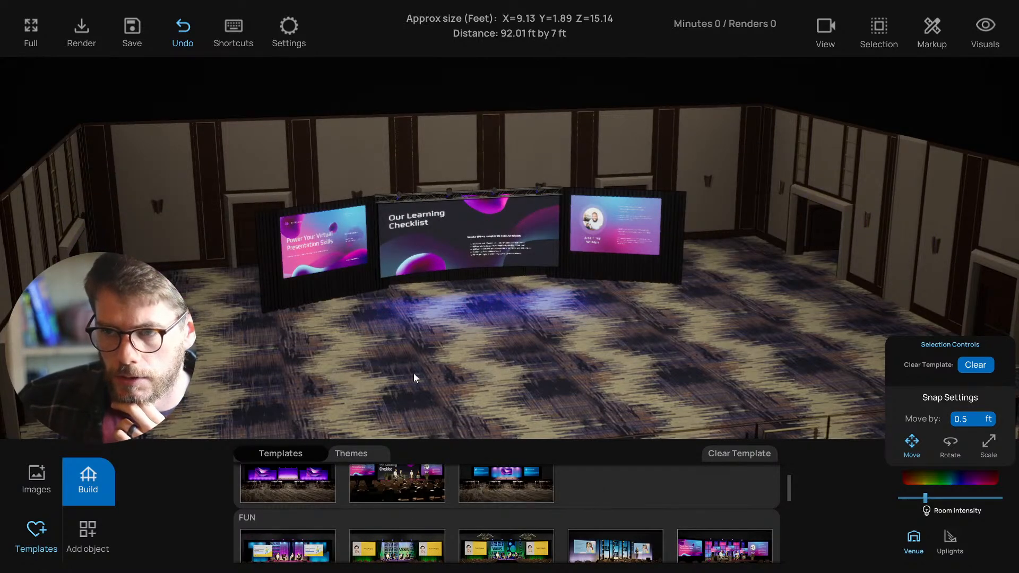
left_click(297, 486)
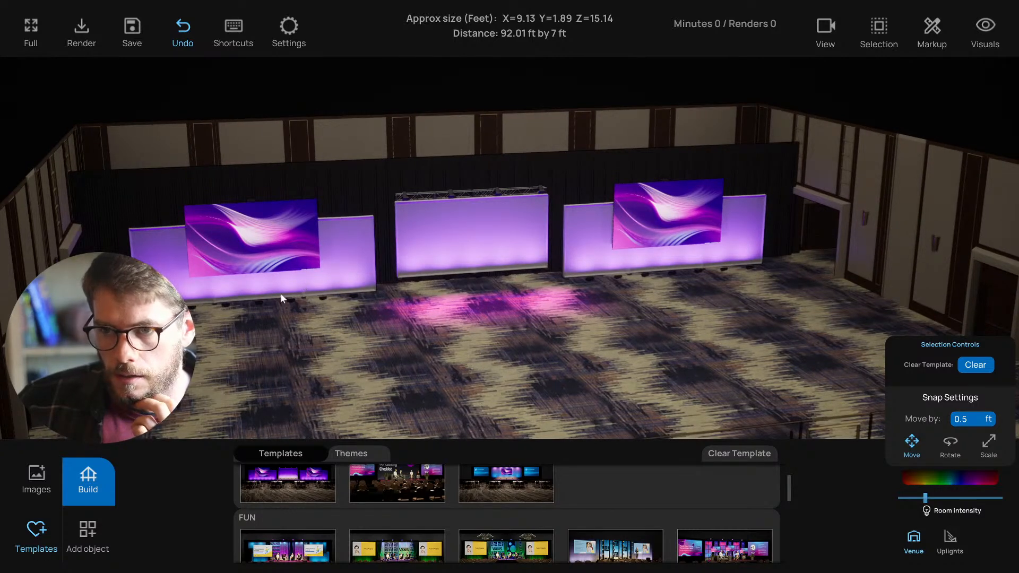
scroll(294, 486, "down", 1)
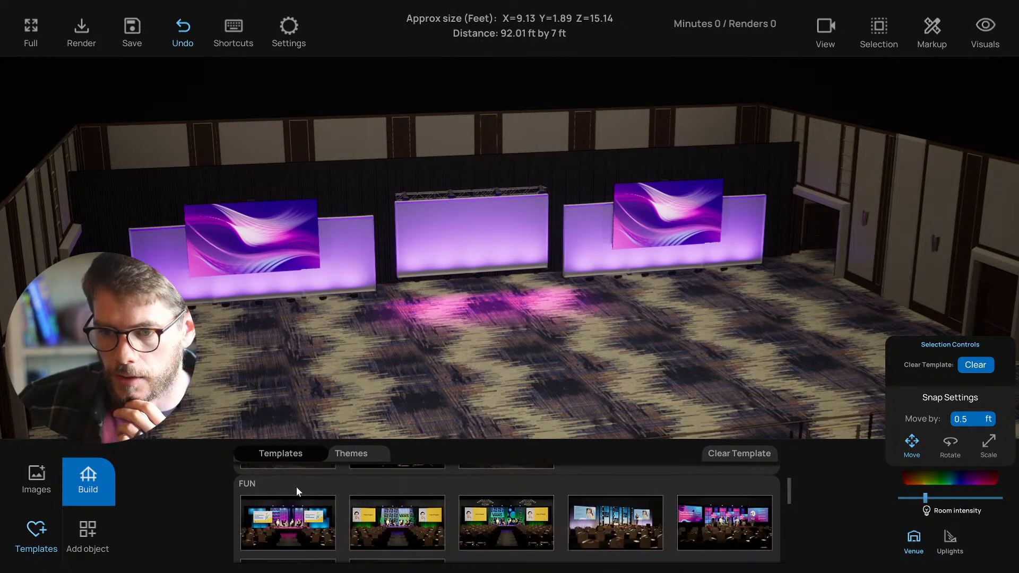
- Try the FUN, VANS, pink and yellow 07 VANS stage templates
left_click(293, 491)
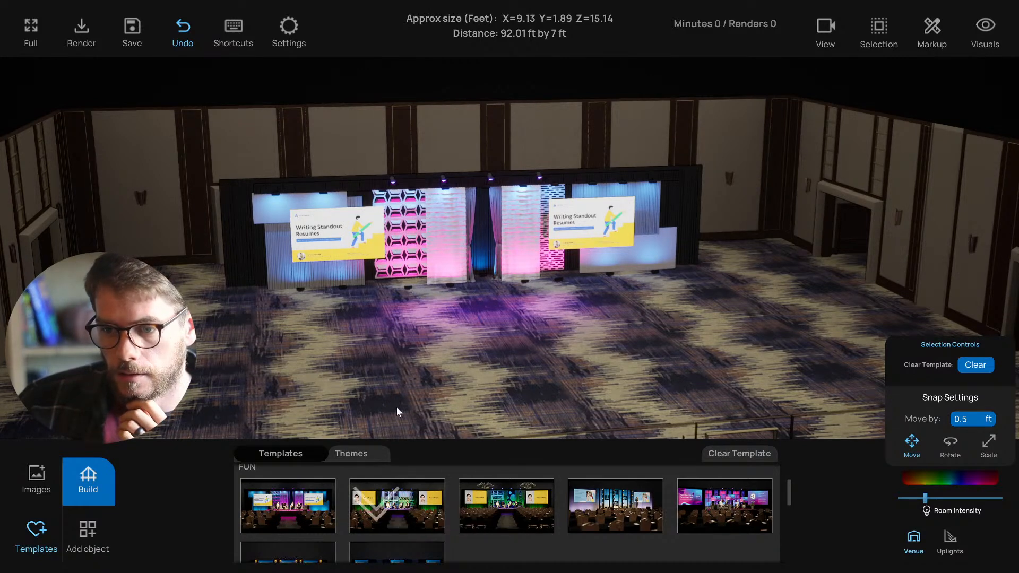
left_click(398, 507)
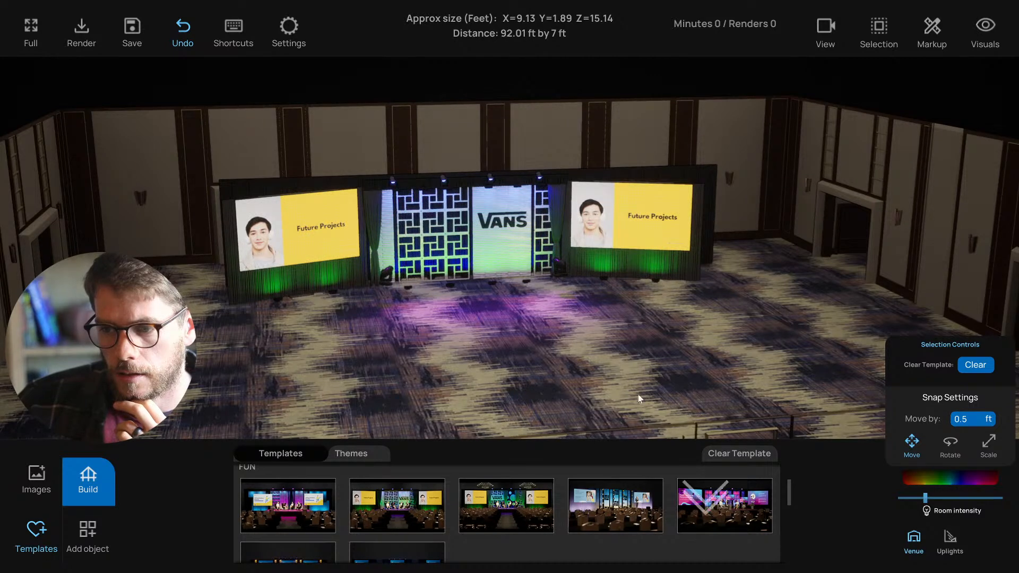
left_click(700, 501)
left_click(486, 494)
scroll(419, 505, "down", 1)
scroll(419, 505, "down", 1)
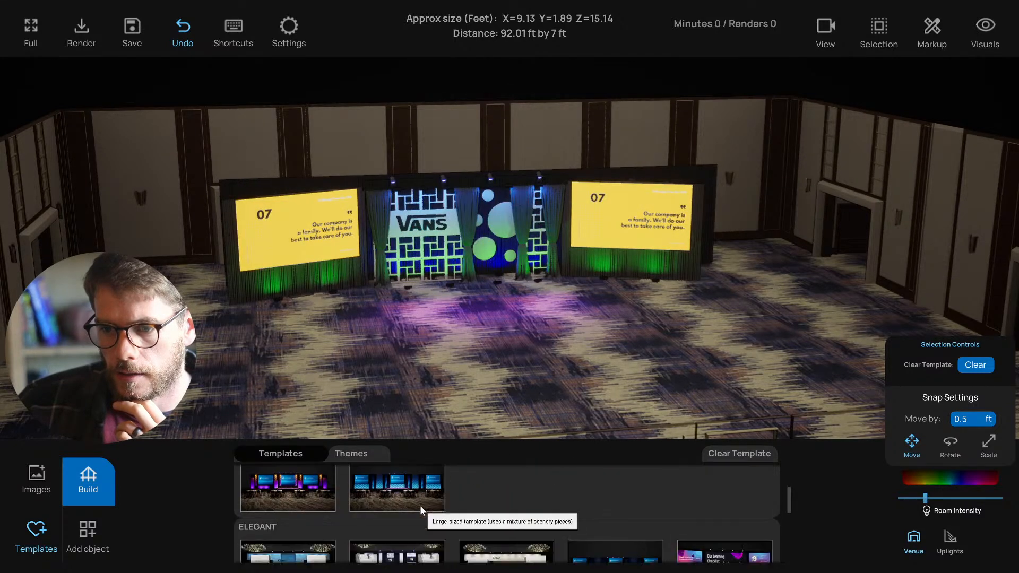
- Compare the purple three-screen and white-panel templates, then settle on the Chloé NATURAL template
left_click(333, 491)
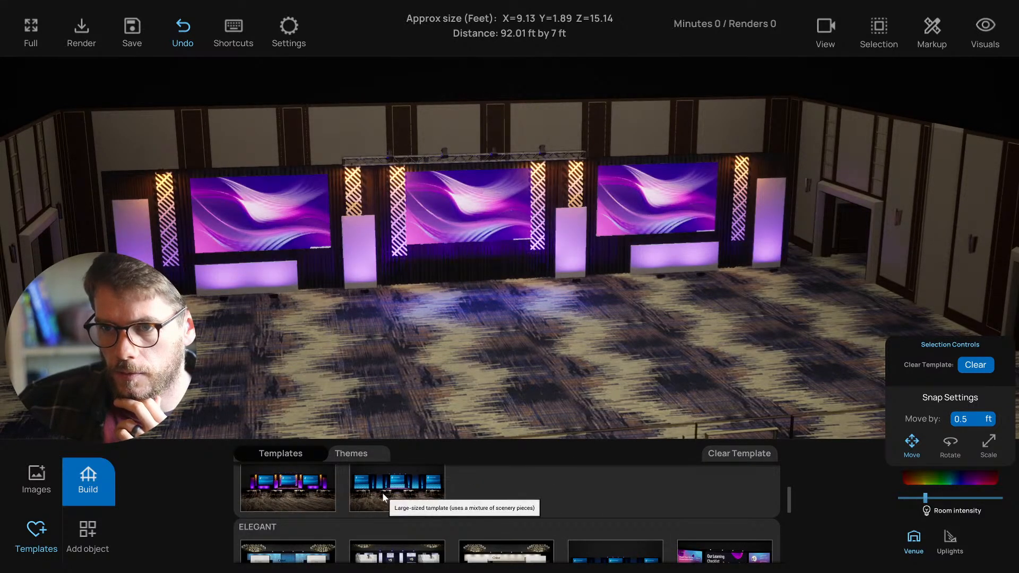
scroll(393, 504, "down", 2)
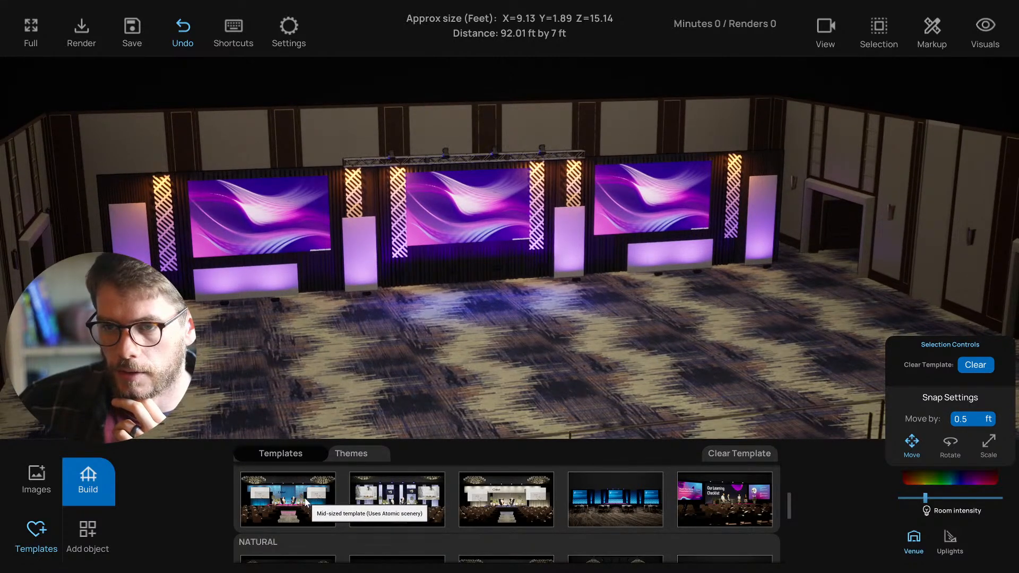
scroll(437, 504, "down", 1)
scroll(468, 508, "up", 1)
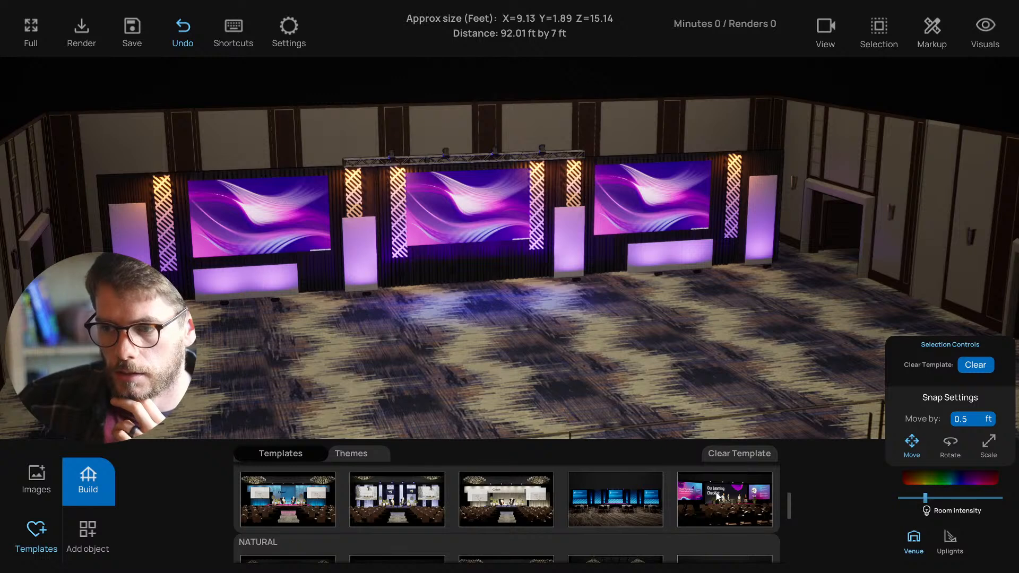
left_click(412, 511)
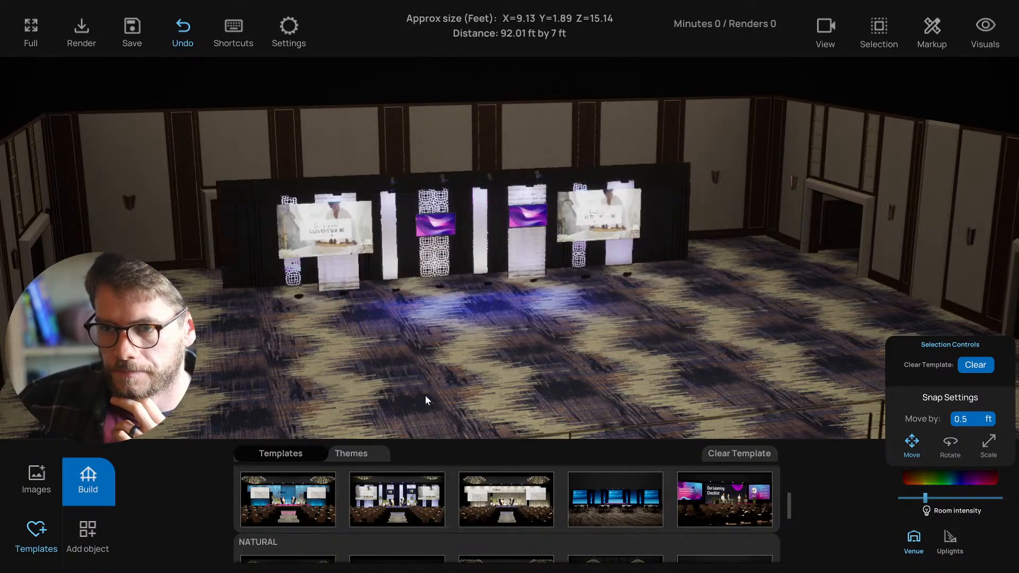
scroll(456, 513, "down", 1)
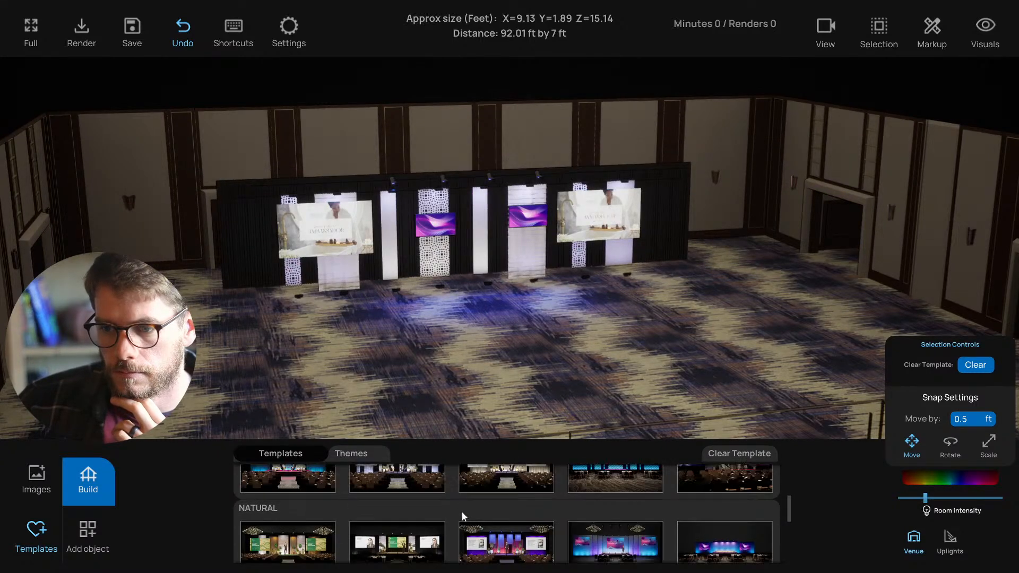
left_click(509, 469)
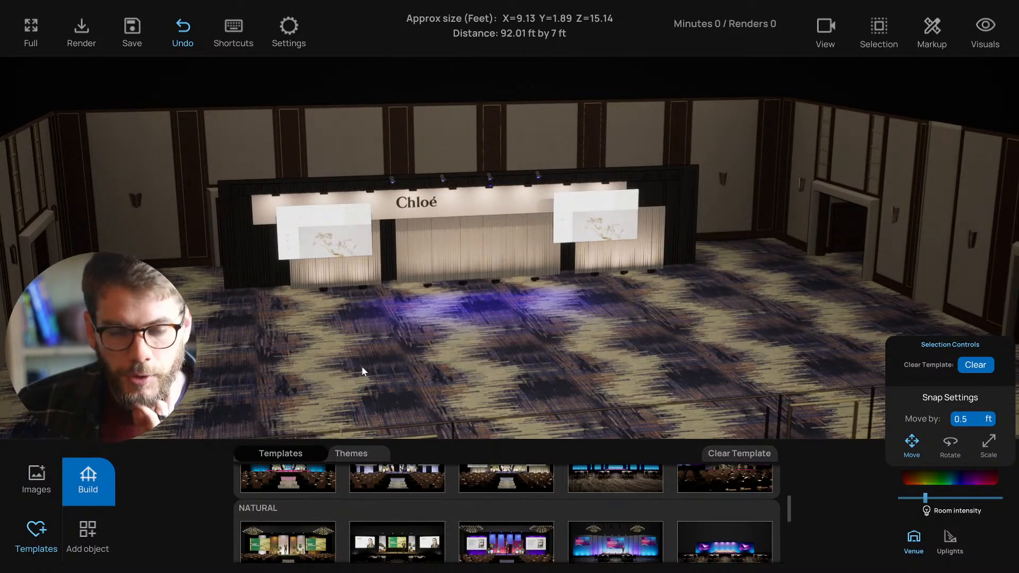
left_click_drag(366, 374, 353, 381)
scroll(359, 374, "up", 2)
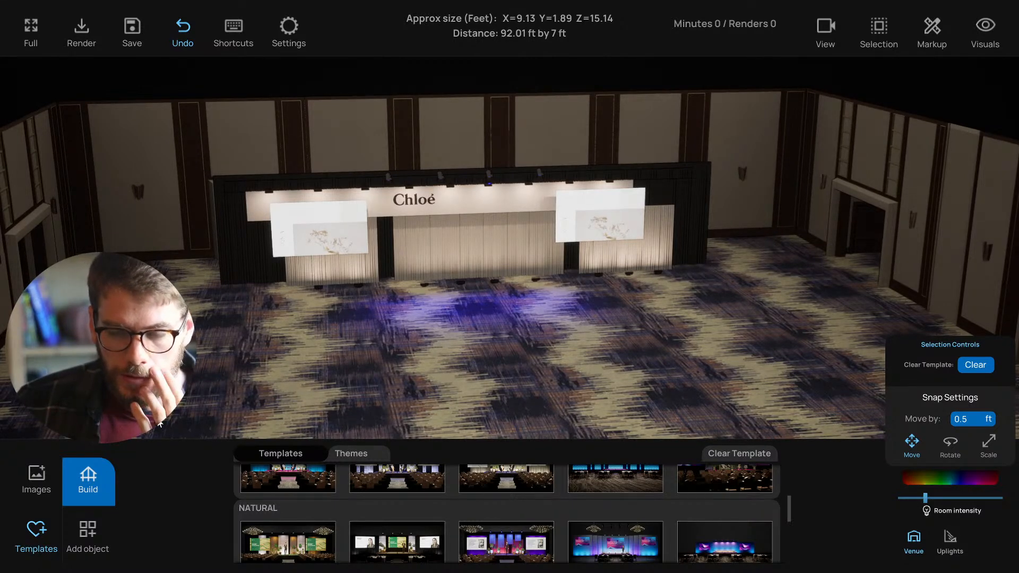
middle_click_drag(174, 421, 172, 421)
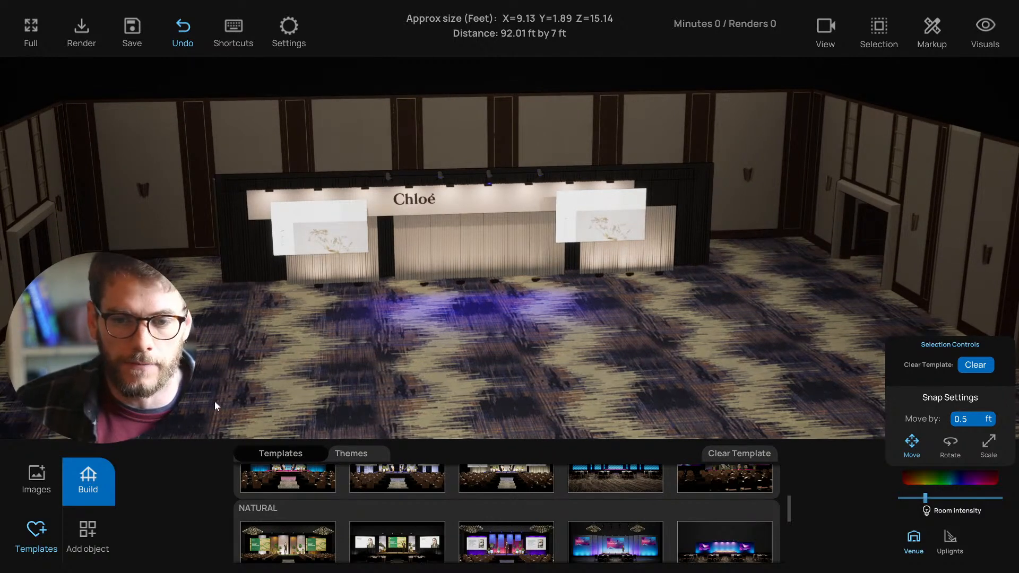
scroll(224, 402, "up", 2)
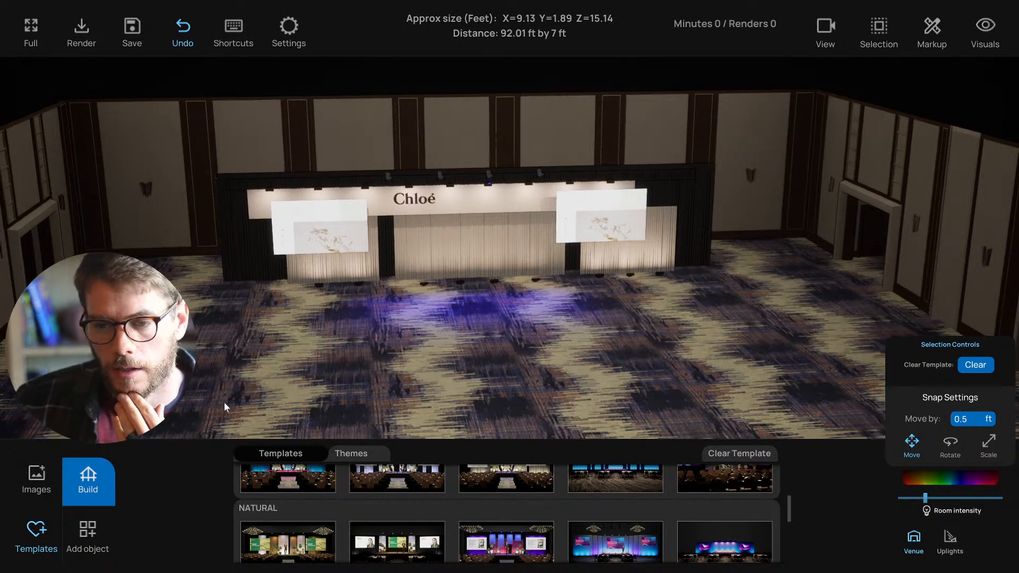
scroll(397, 526, "down", 2)
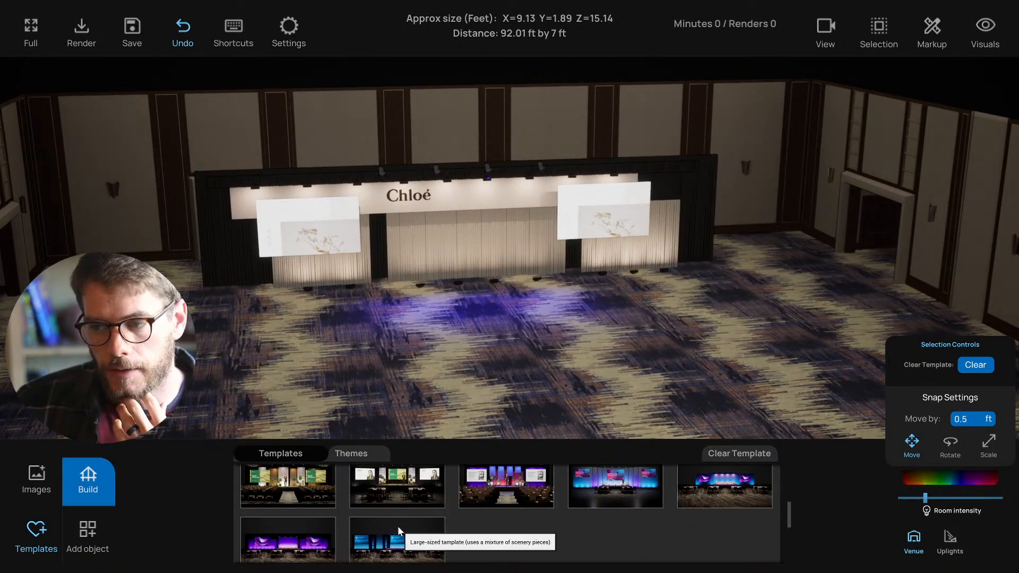
scroll(397, 527, "down", 3)
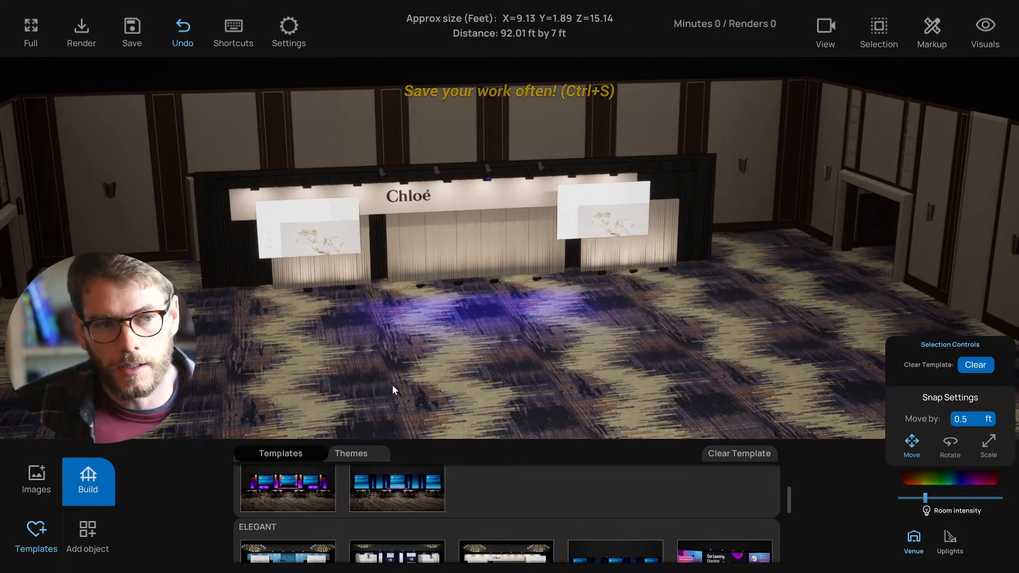
scroll(380, 514, "up", 2)
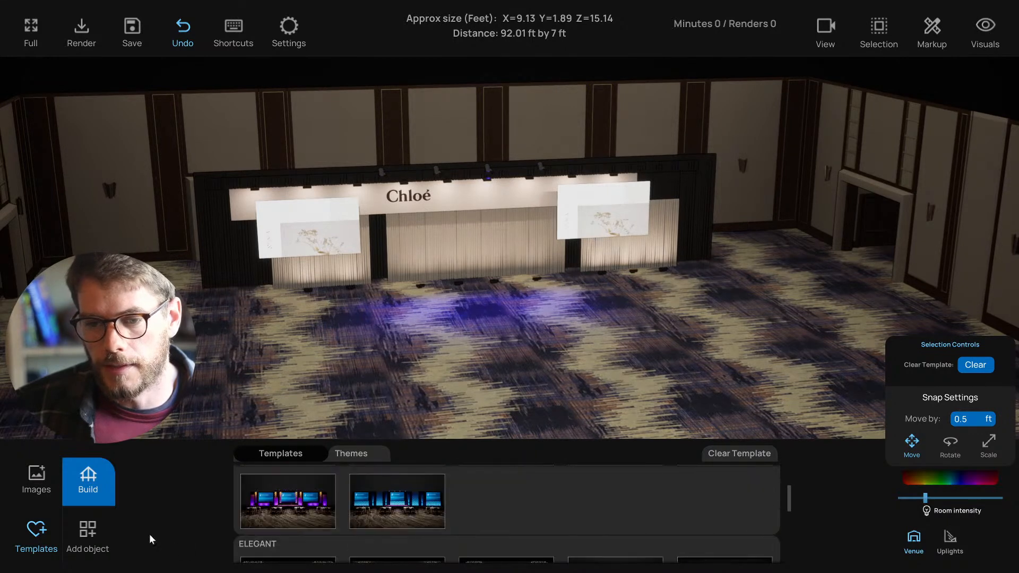
- Open the Build Stage tab with Width/Depth/Height fields and orbit and zoom around the Chloé stage
left_click(91, 534)
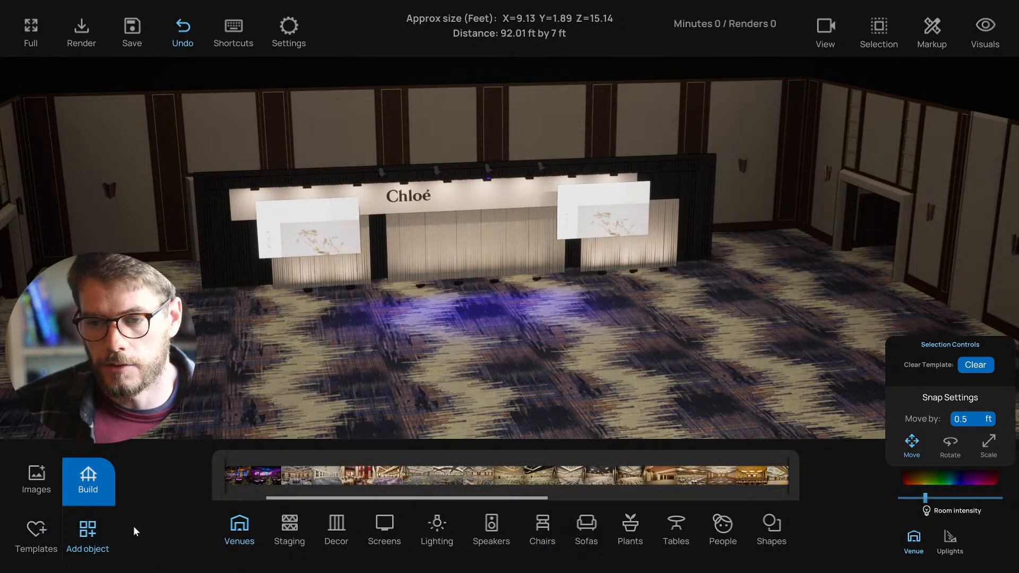
left_click(96, 483)
mouse_move(173, 418)
middle_mouse_down()
mouse_move(195, 414)
mouse_move(185, 413)
middle_mouse_up()
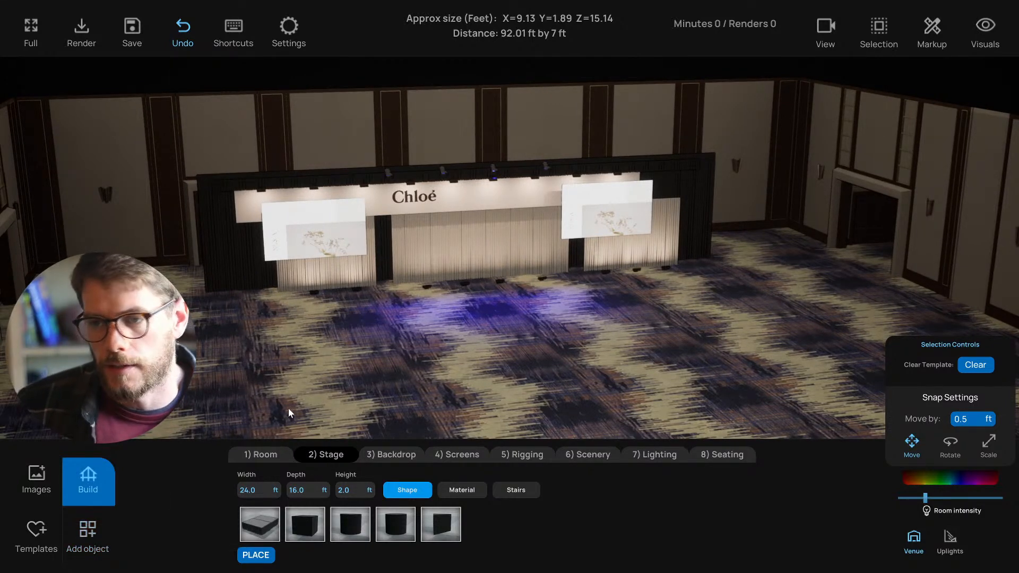
scroll(352, 364, "up", 3)
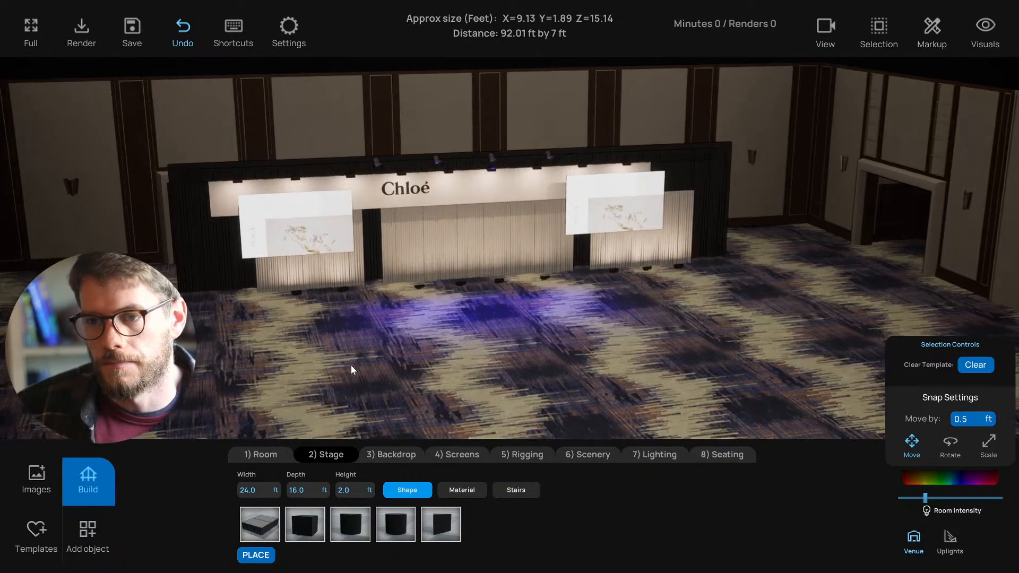
scroll(345, 370, "up", 4)
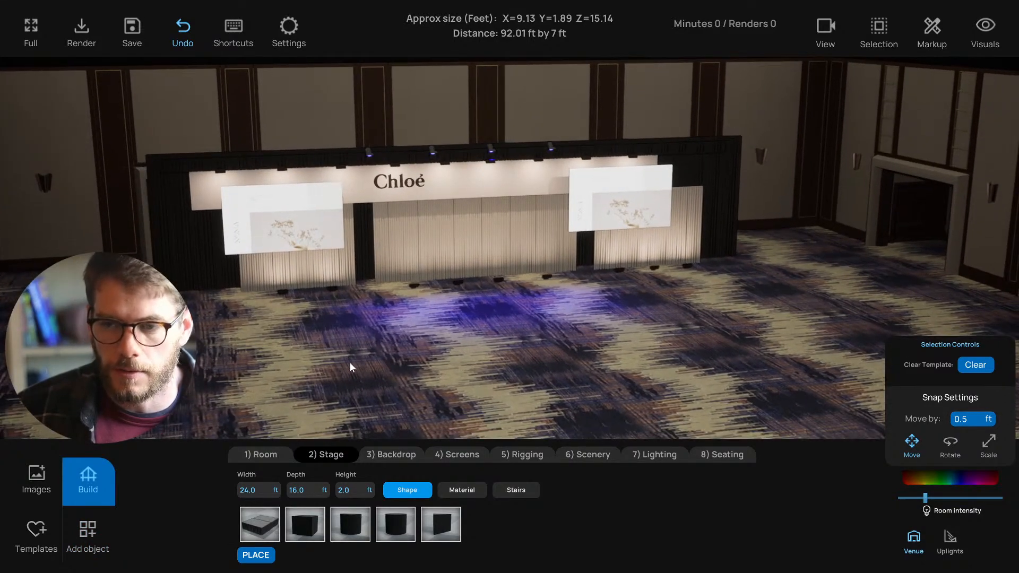
scroll(348, 371, "up", 3)
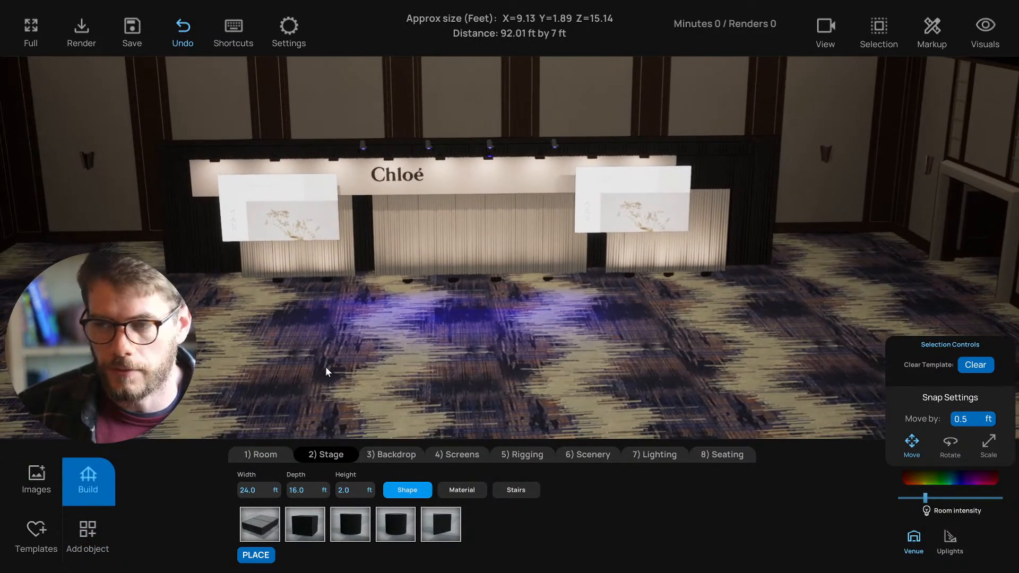
right_click_drag(339, 364, 344, 365)
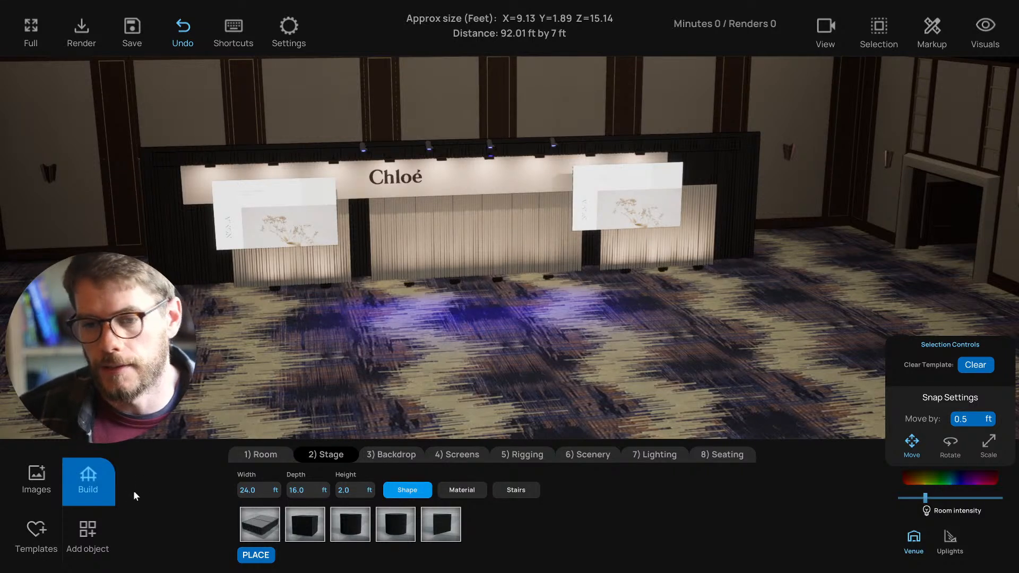
scroll(198, 416, "down", 2)
scroll(198, 416, "down", 2)
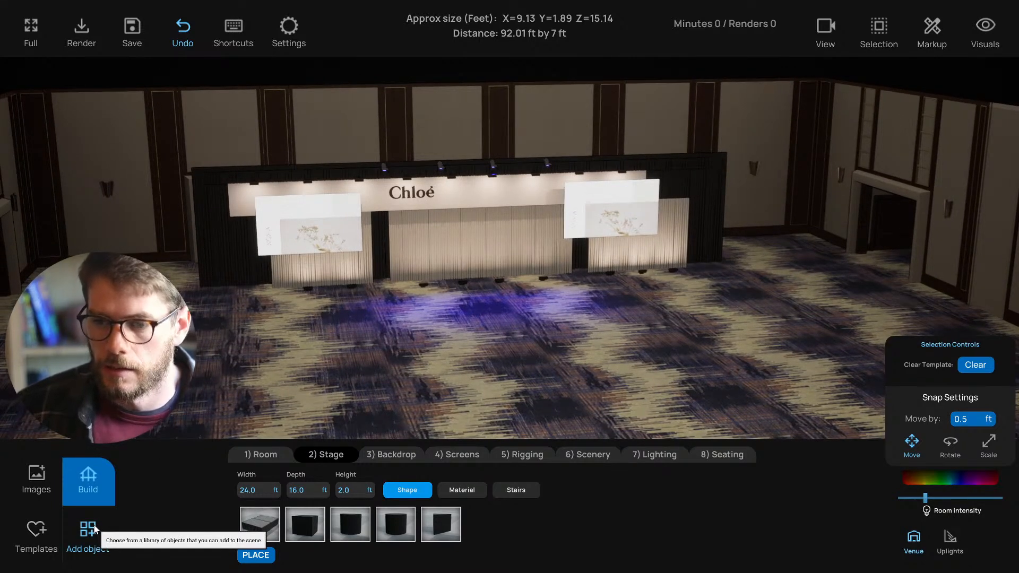
- Open the Templates gallery from Add object and scroll the categories down to MINIMAL
left_click(94, 525)
left_click(38, 528)
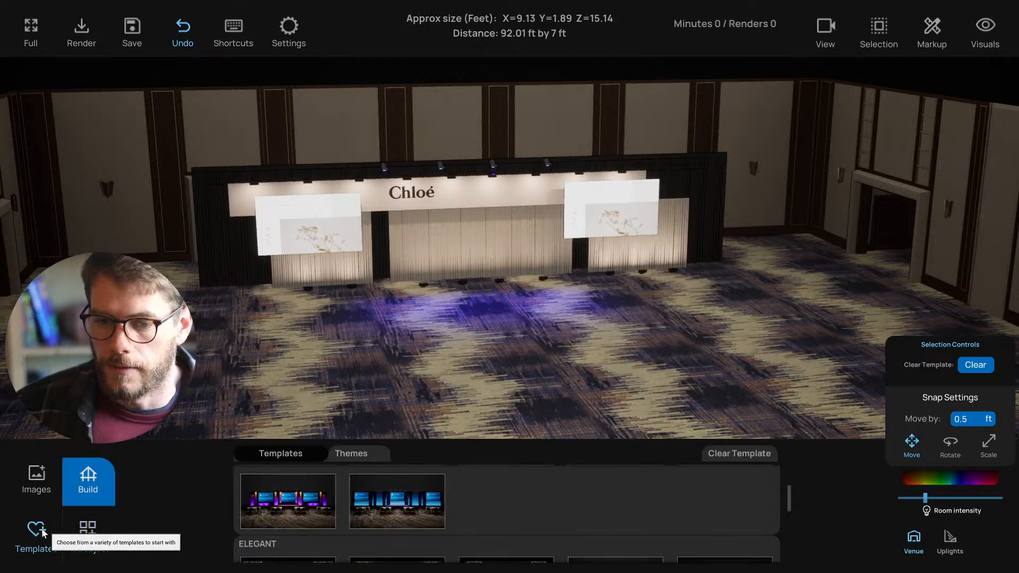
scroll(286, 514, "up", 1)
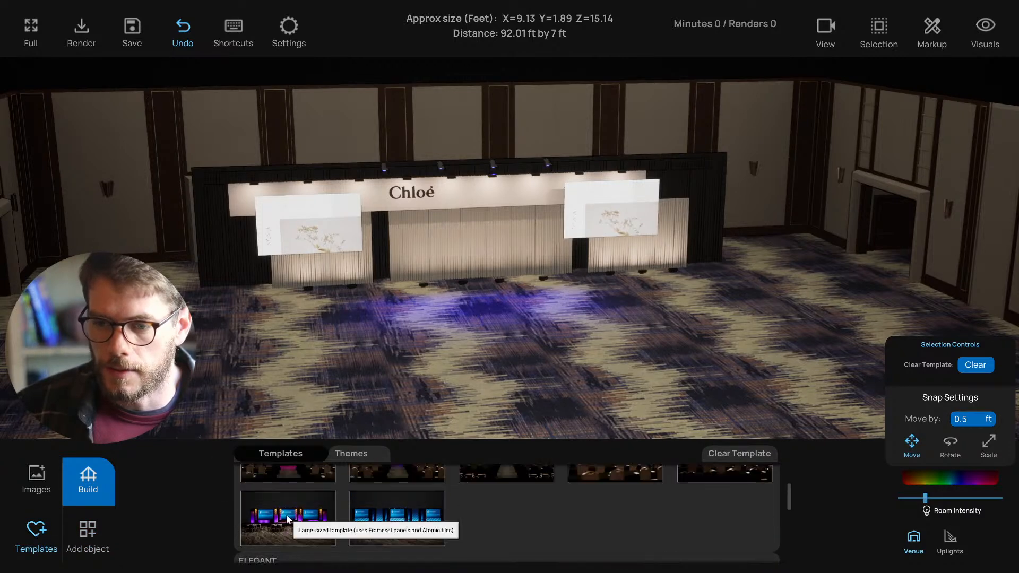
scroll(286, 513, "up", 2)
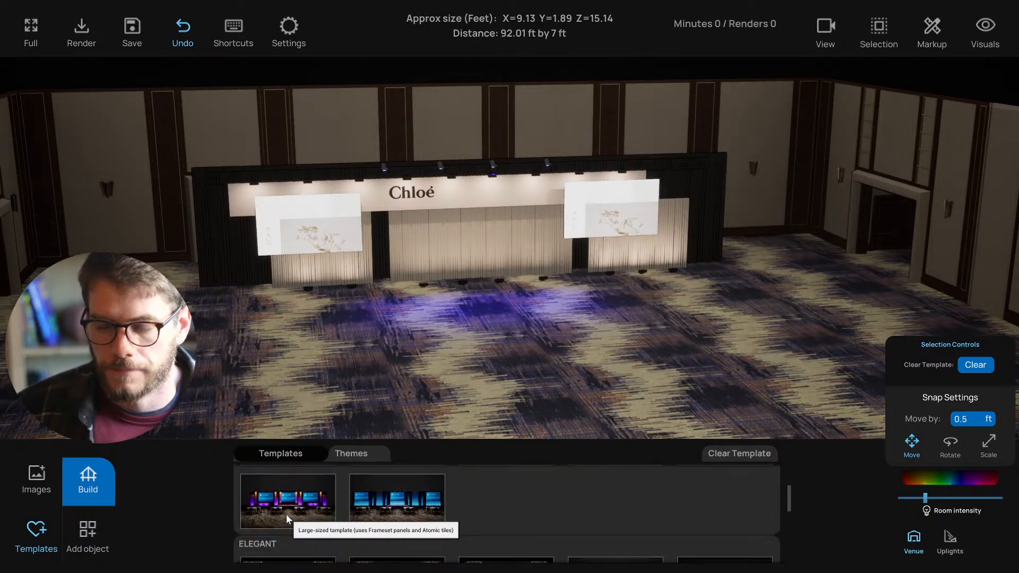
scroll(286, 518, "down", 3)
scroll(286, 518, "down", 2)
scroll(286, 519, "up", 3)
scroll(286, 514, "up", 5)
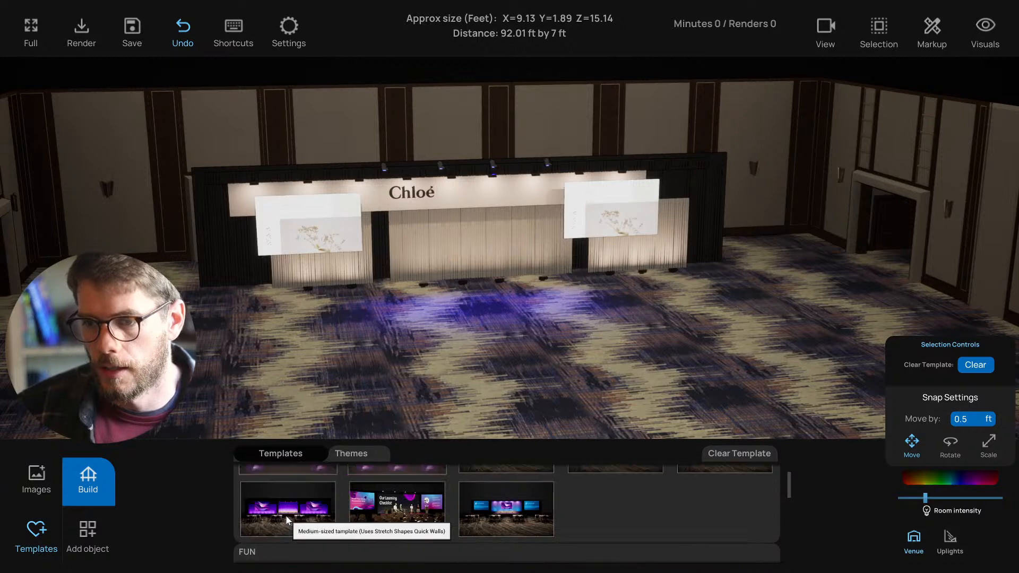
scroll(285, 515, "down", 6)
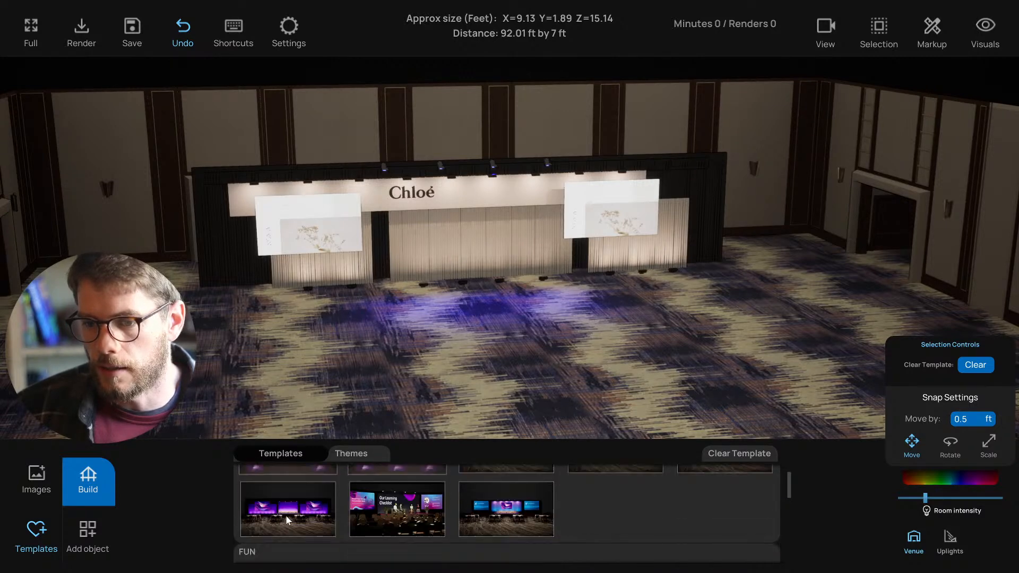
scroll(287, 519, "up", 1)
scroll(287, 519, "down", 3)
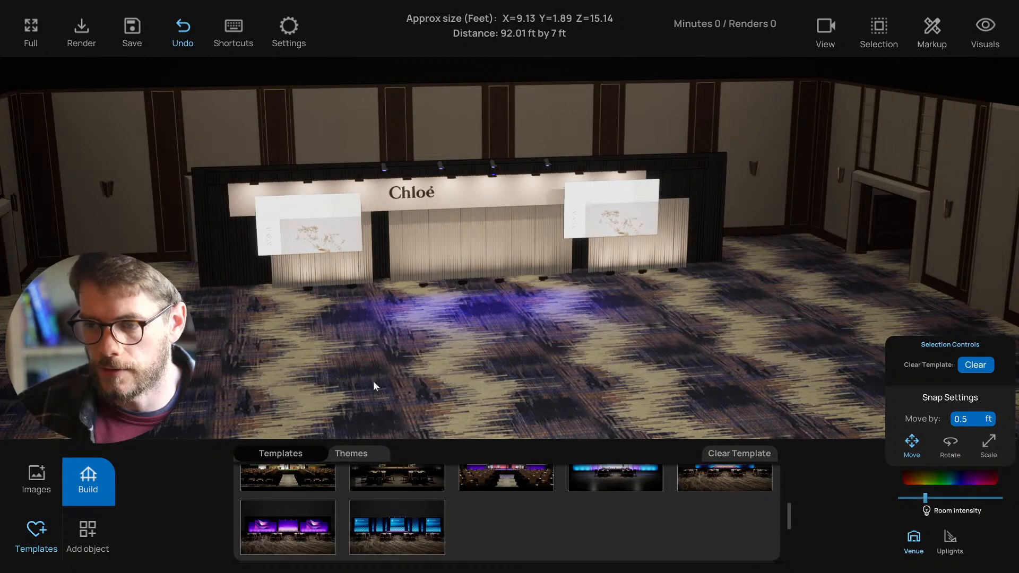
- Orbit the venue view slightly around the Chloé stage
left_click_drag(377, 380, 356, 382)
scroll(296, 518, "up", 3)
scroll(295, 519, "down", 5)
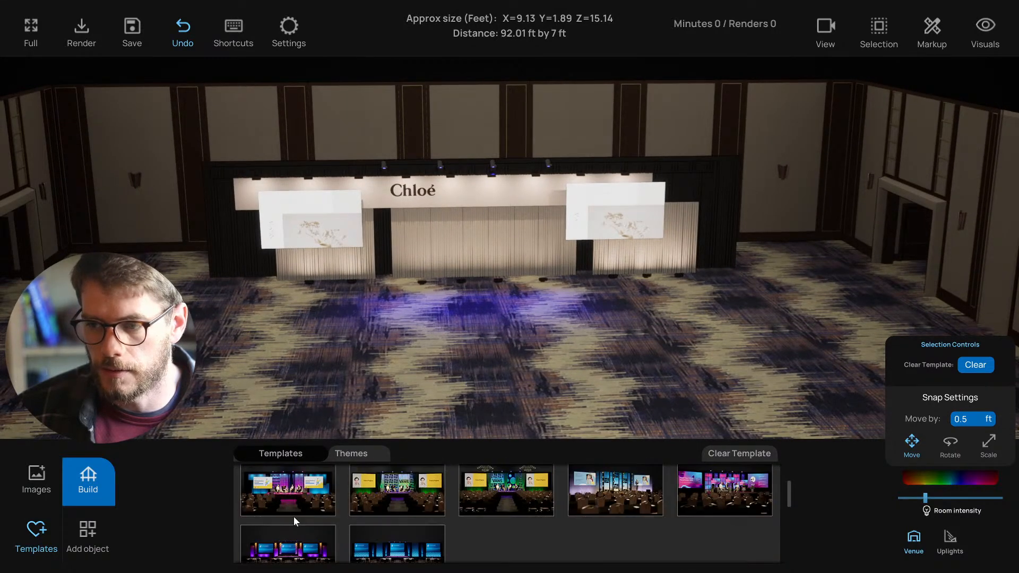
left_click_drag(311, 415, 295, 416)
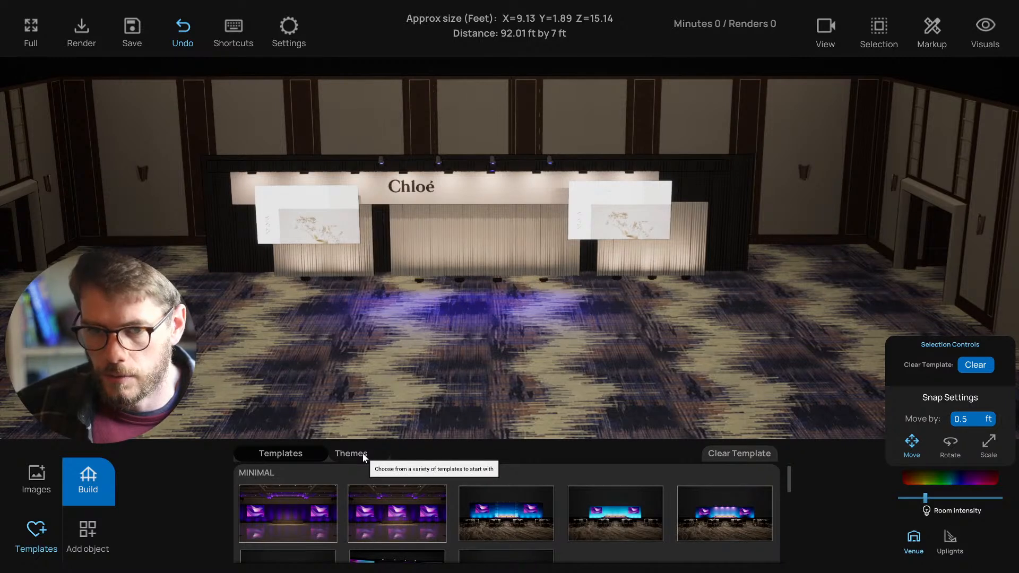
mouse_move(403, 398)
left_mouse_down()
mouse_move(390, 401)
mouse_move(399, 402)
left_mouse_up()
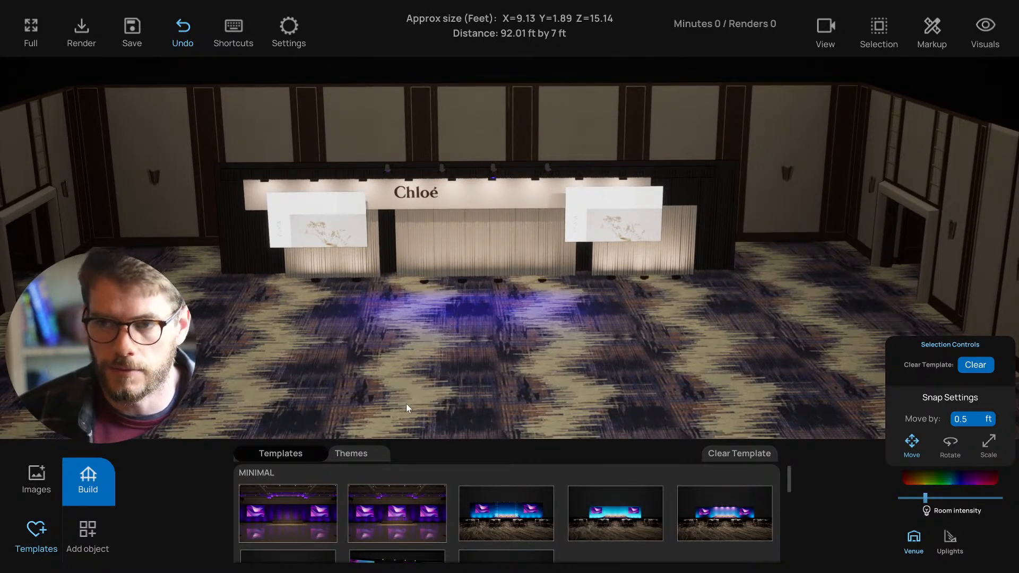
scroll(401, 401, "down", 2)
scroll(401, 400, "up", 1)
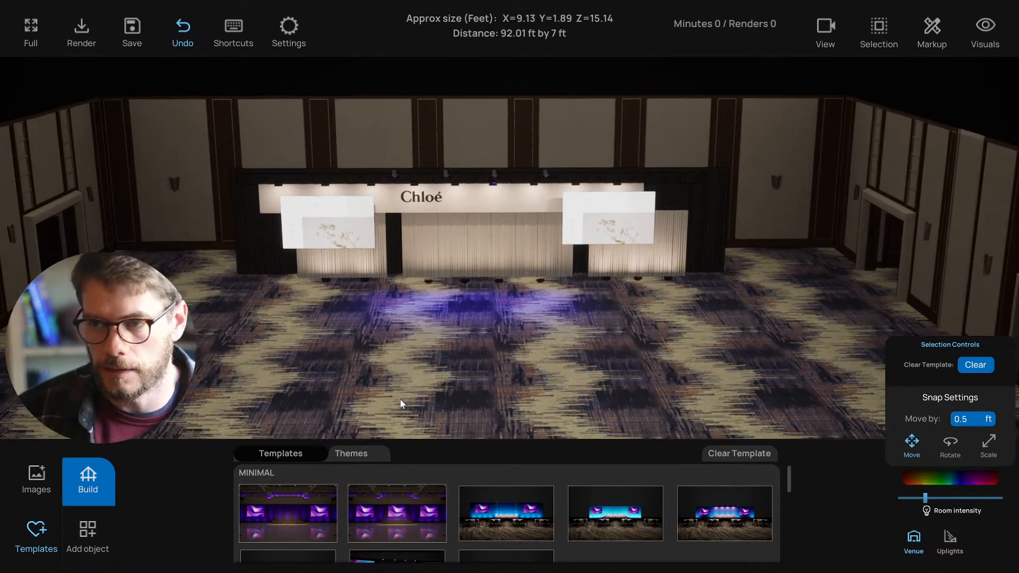
scroll(400, 398, "up", 1)
scroll(401, 397, "up", 1)
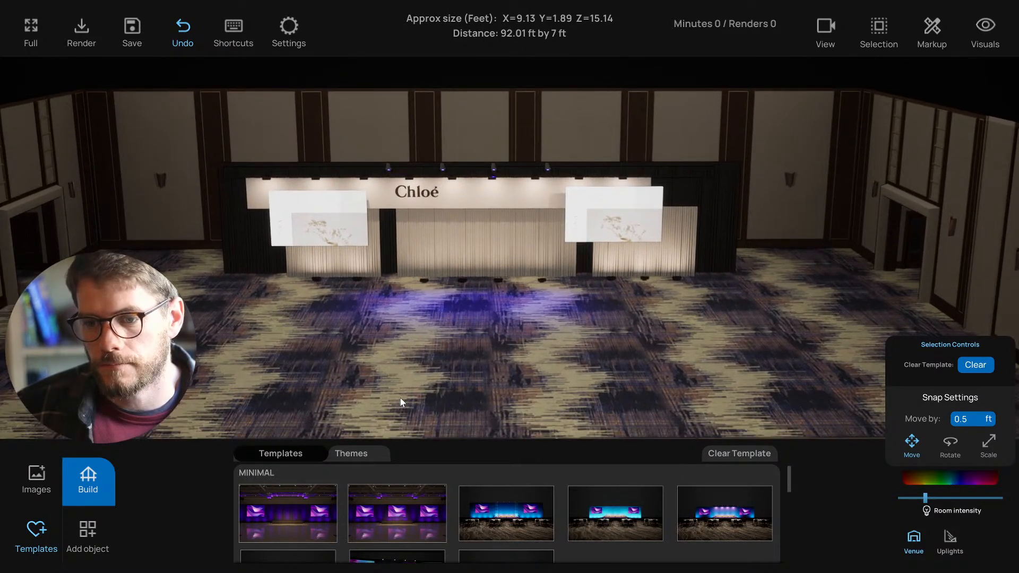
scroll(403, 397, "up", 1)
scroll(407, 401, "down", 2)
scroll(401, 399, "down", 1)
scroll(400, 398, "up", 2)
scroll(402, 401, "down", 1)
scroll(402, 402, "up", 1)
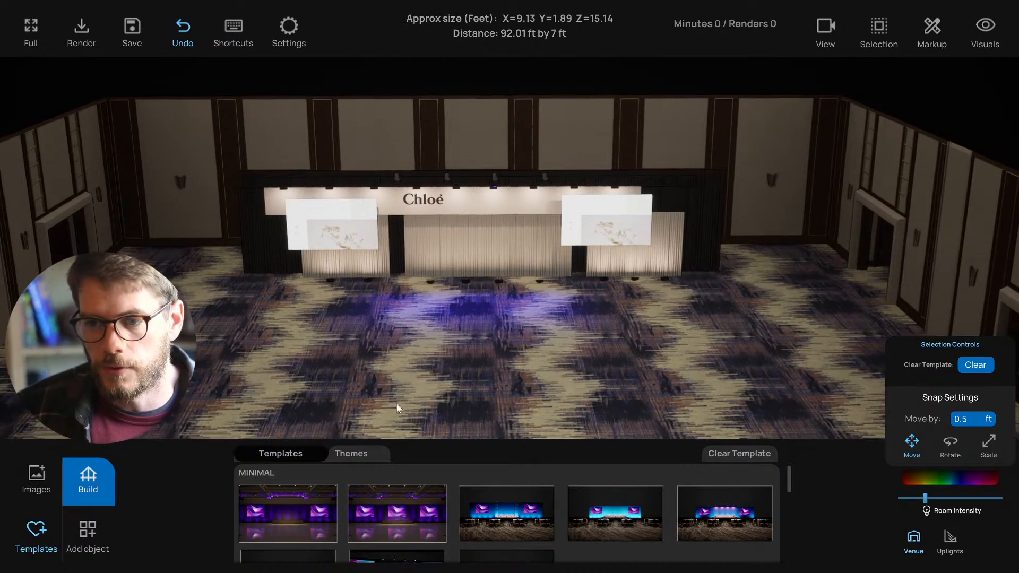
scroll(398, 406, "up", 1)
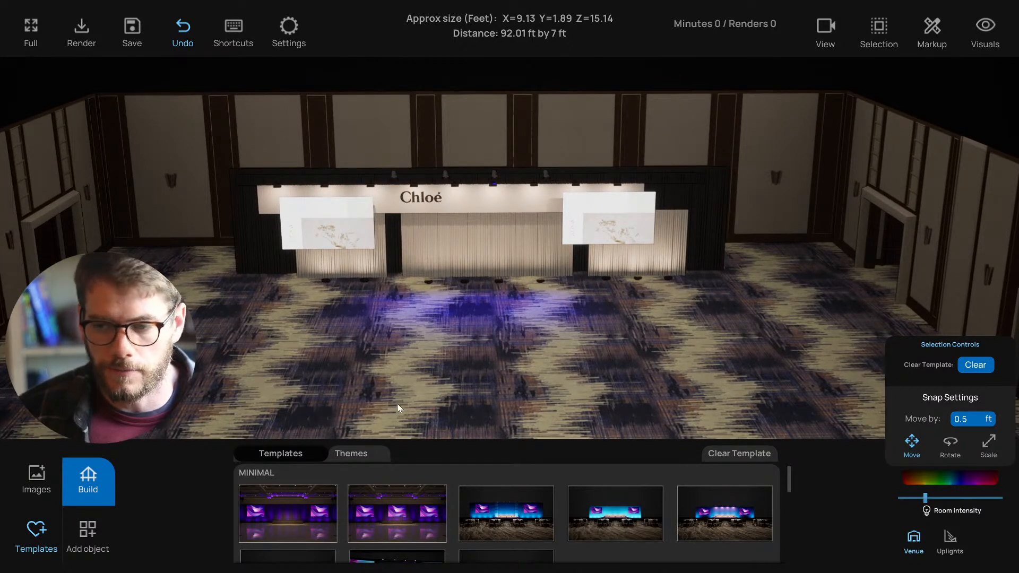
middle_click_drag(396, 404, 393, 406)
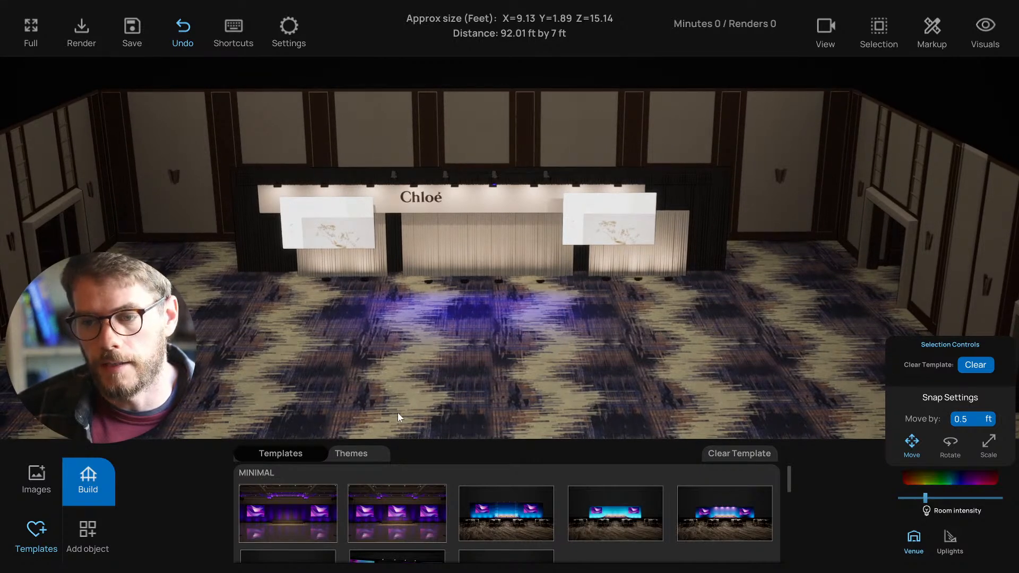
scroll(398, 413, "up", 1)
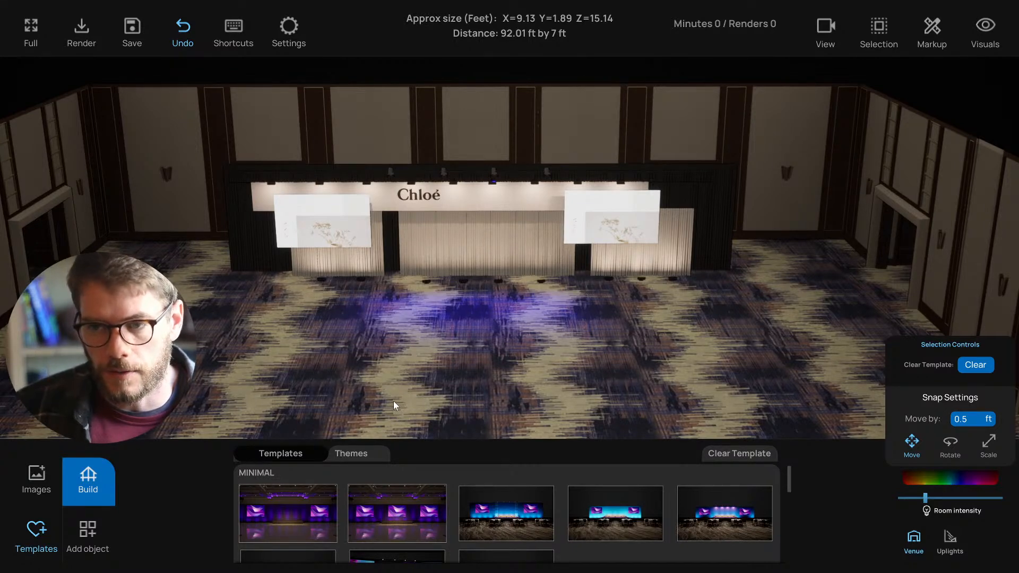
left_click_drag(480, 322, 490, 319)
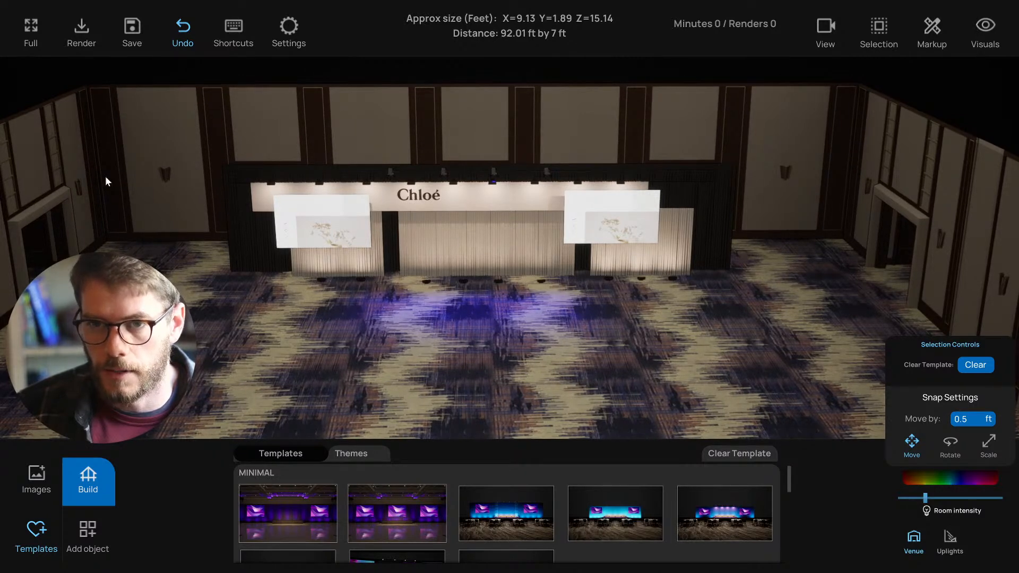
left_click(37, 478)
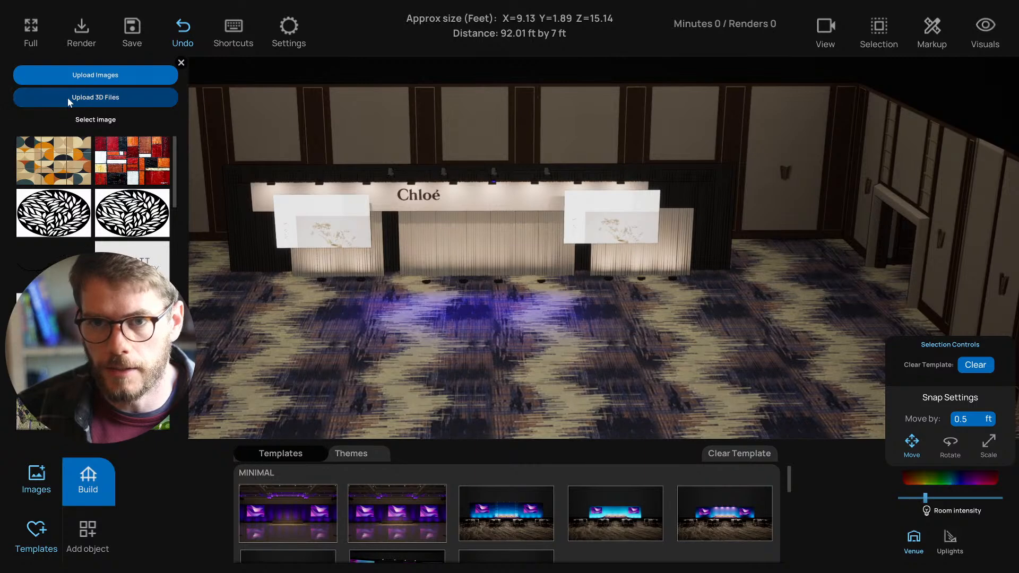
left_click(181, 62)
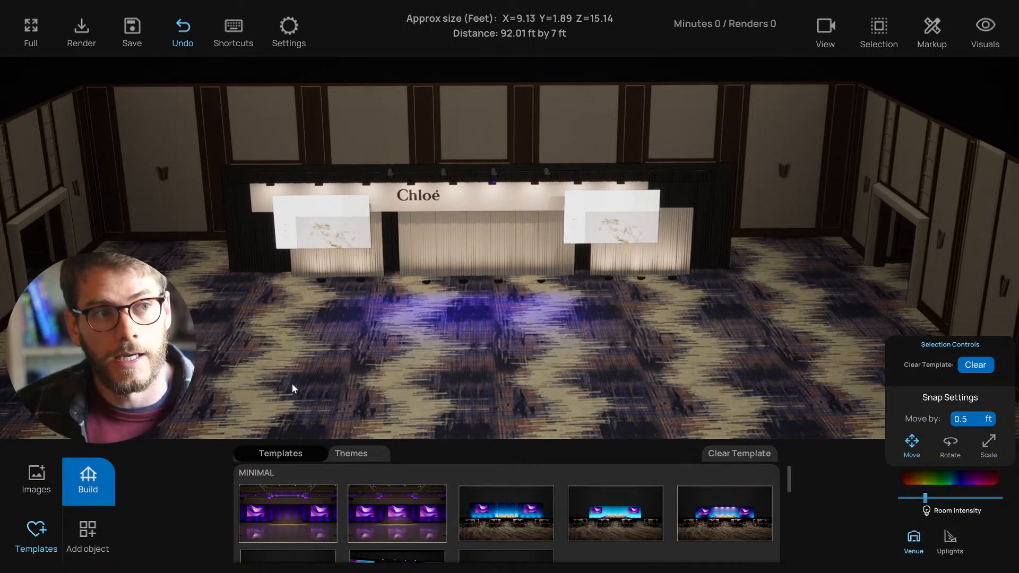
left_click_drag(292, 384, 367, 391)
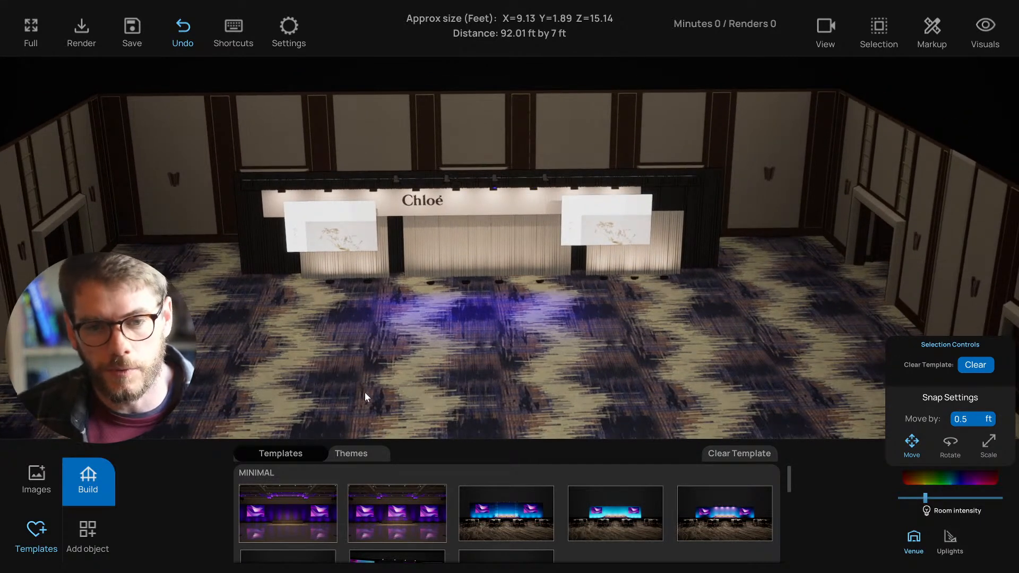
left_click_drag(365, 393, 361, 391)
scroll(361, 392, "up", 3)
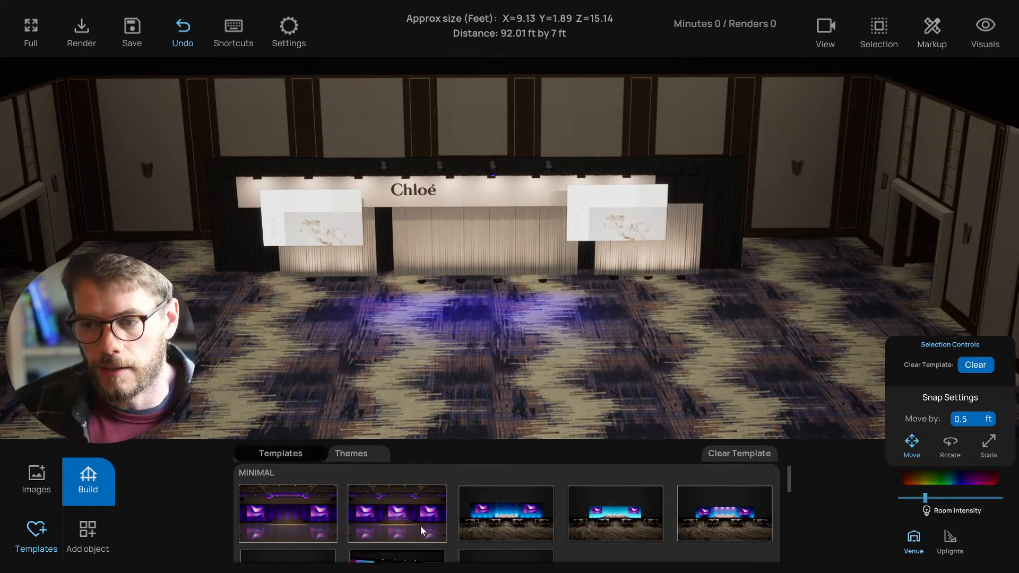
scroll(421, 527, "down", 3)
scroll(420, 530, "down", 3)
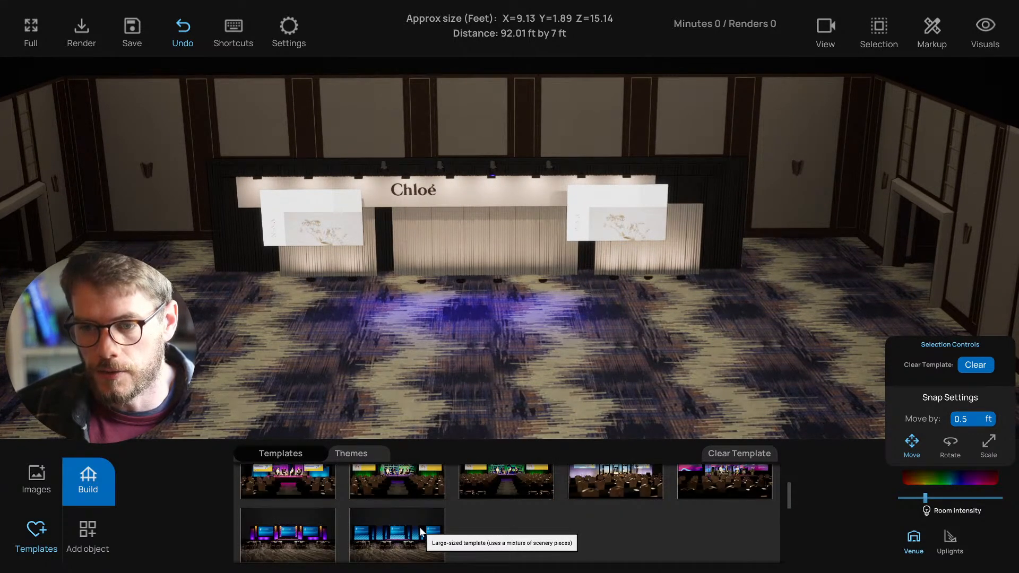
scroll(419, 527, "up", 3)
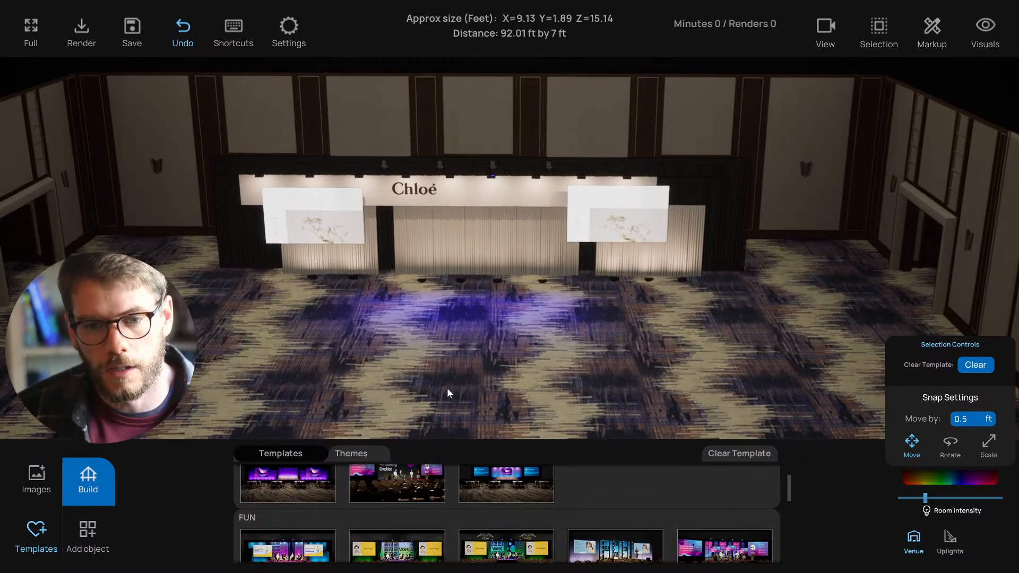
scroll(406, 498, "up", 3)
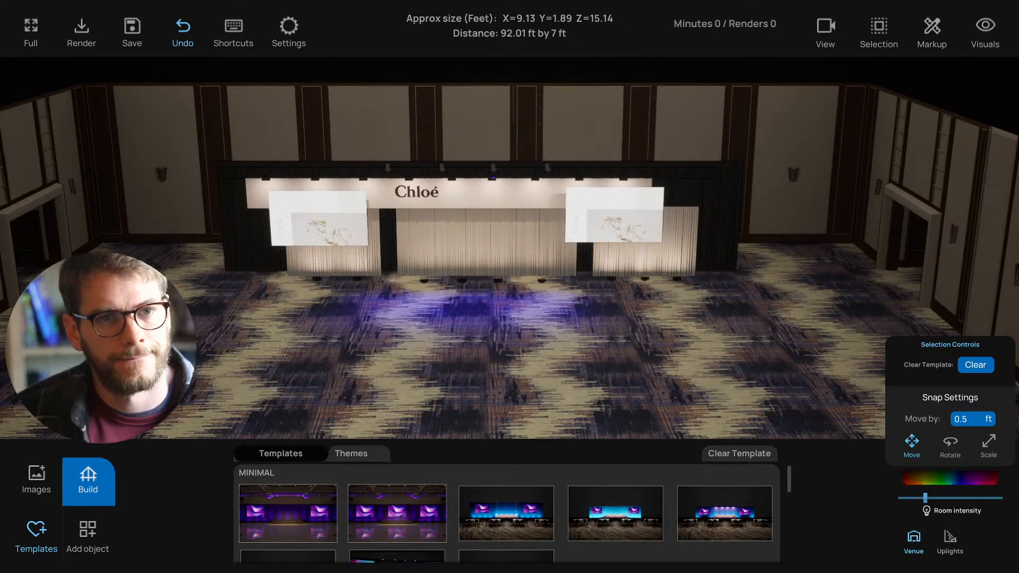
- Save the Chloé ballroom stage project with Ctrl+S
right_click_drag(477, 318, 493, 318)
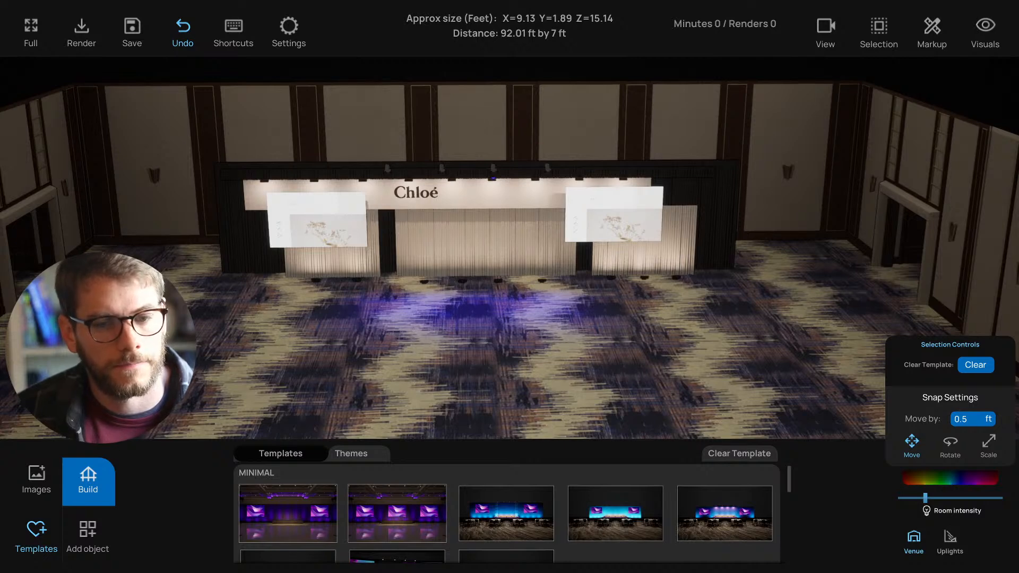
key("ctrl+s")
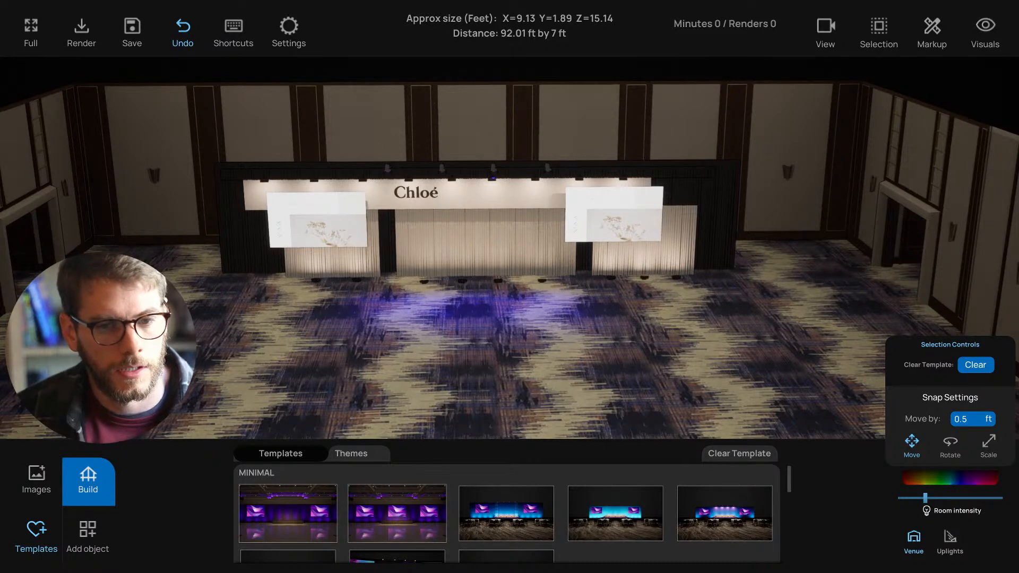
left_click_drag(292, 373, 288, 372)
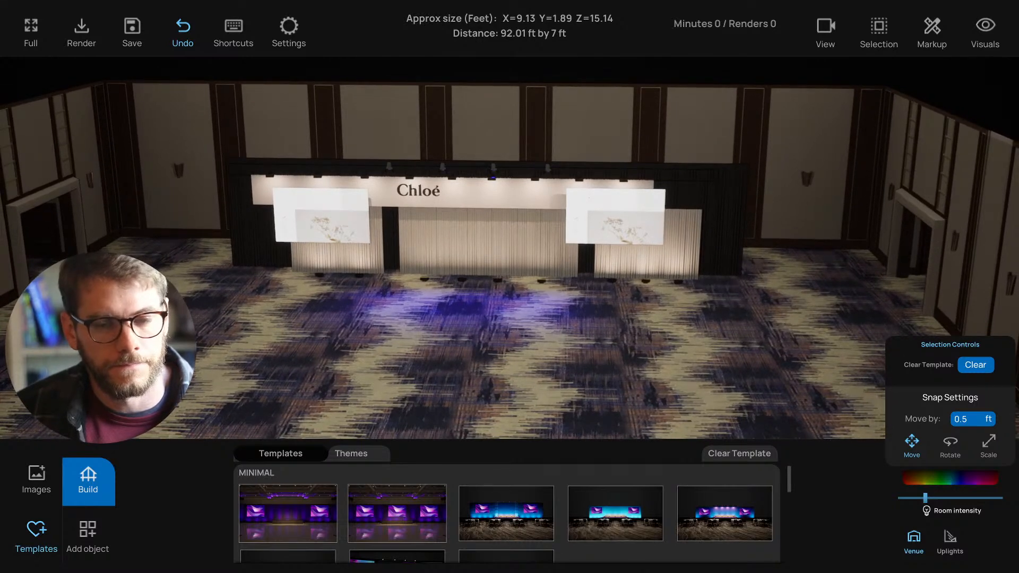
left_click_drag(225, 384, 248, 384)
scroll(249, 377, "up", 5)
scroll(248, 378, "down", 1)
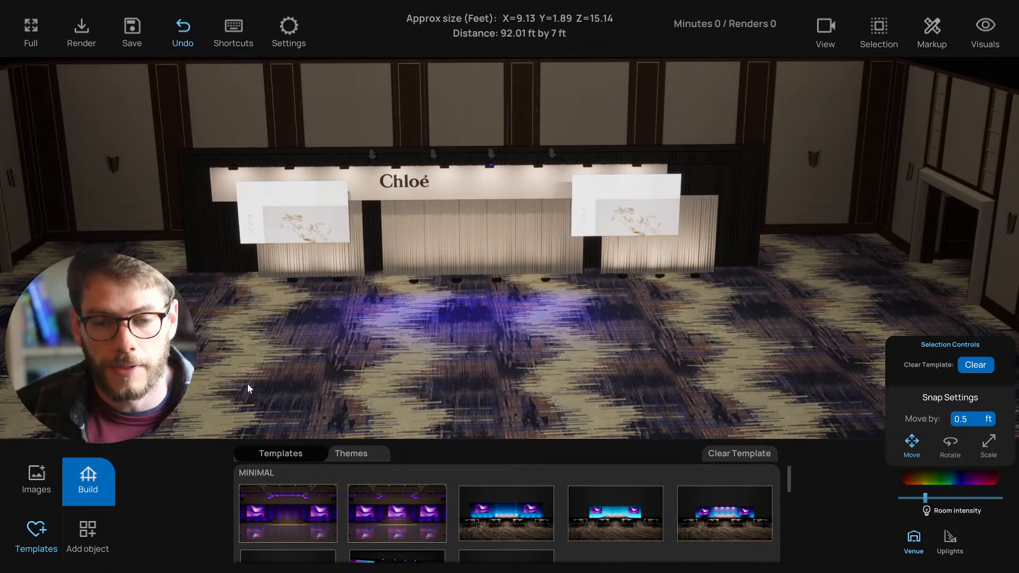
left_click_drag(247, 384, 246, 385)
scroll(246, 386, "up", 2)
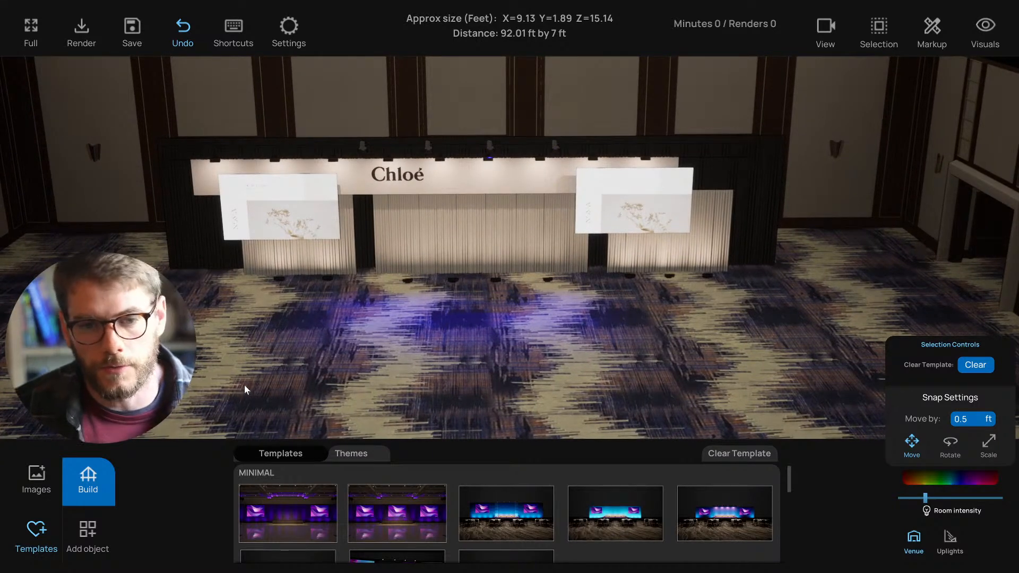
- Move the camera with the WASD keys to view the stage from the left
key("a")
key("d")
key("w")
key("s")
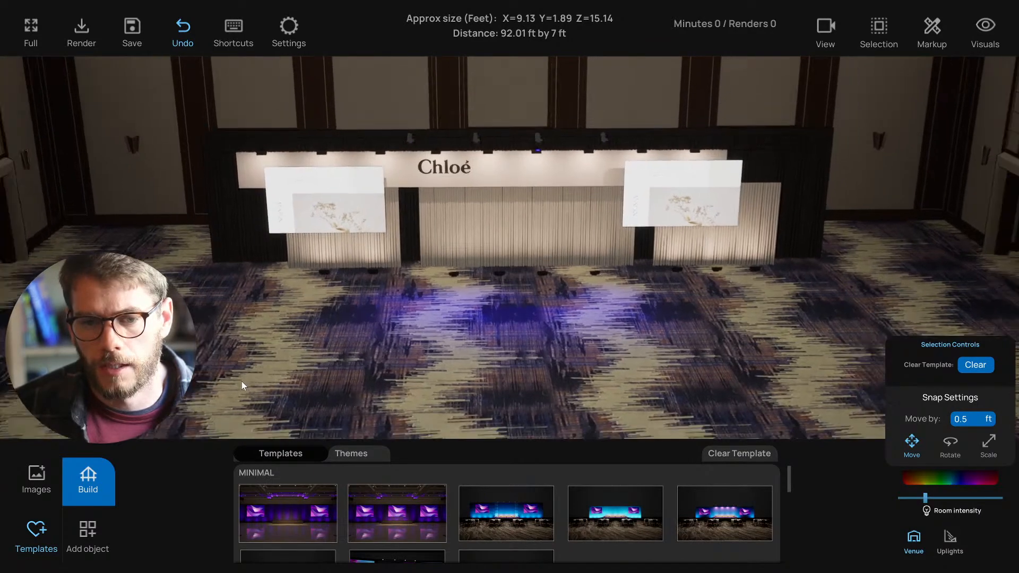
key("w")
right_click_drag(242, 382, 267, 380)
key("a")
key("w")
key("s")
key("d")
key("w")
- Pull the camera back and fine-tune its distance and tilt on the stage
key("s")
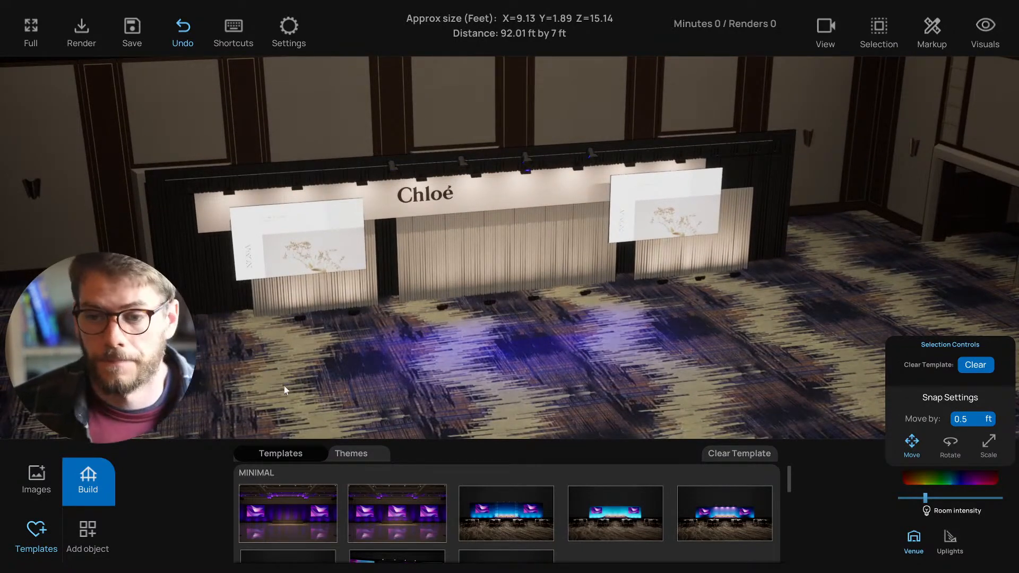
key("s")
mouse_move(302, 388)
right_mouse_down()
mouse_move(293, 398)
mouse_move(304, 394)
mouse_move(299, 379)
right_mouse_up()
key("s")
key("w")
key("s")
key("s")
key("s")
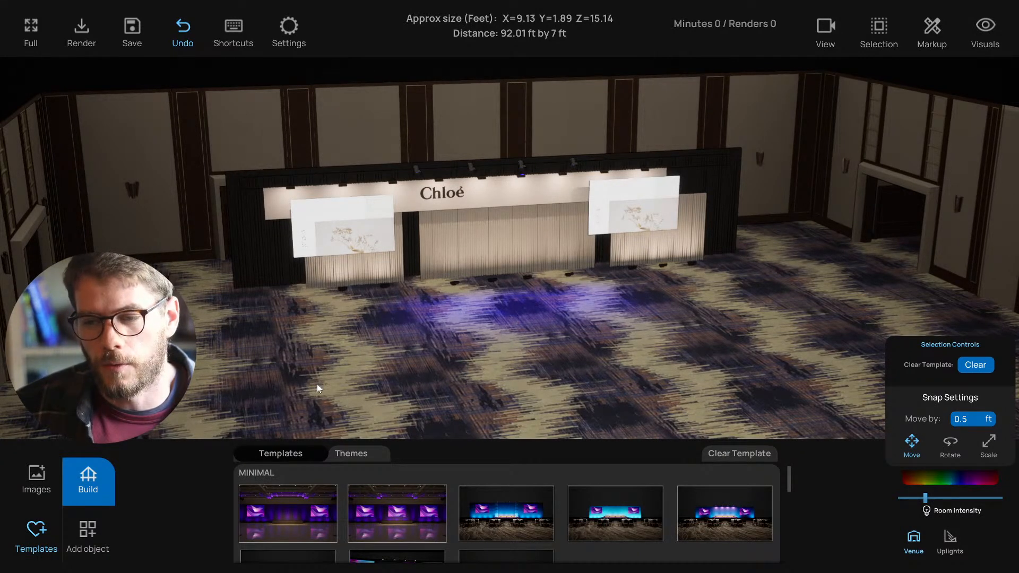
mouse_move(332, 387)
middle_mouse_down()
mouse_move(289, 387)
mouse_move(346, 394)
mouse_move(317, 386)
middle_mouse_up()
left_click(86, 475)
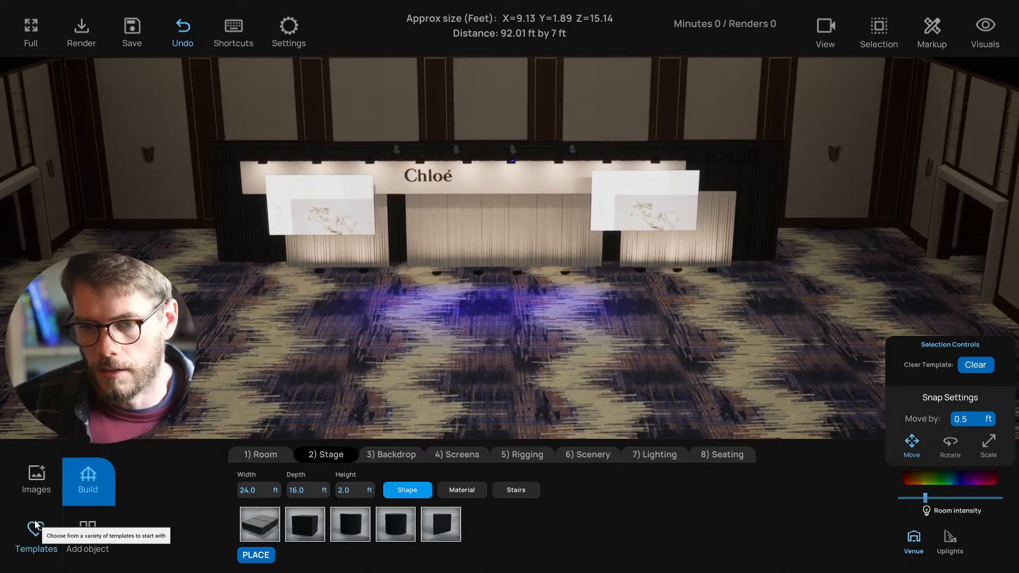
left_click(36, 530)
scroll(412, 387, "up", 2)
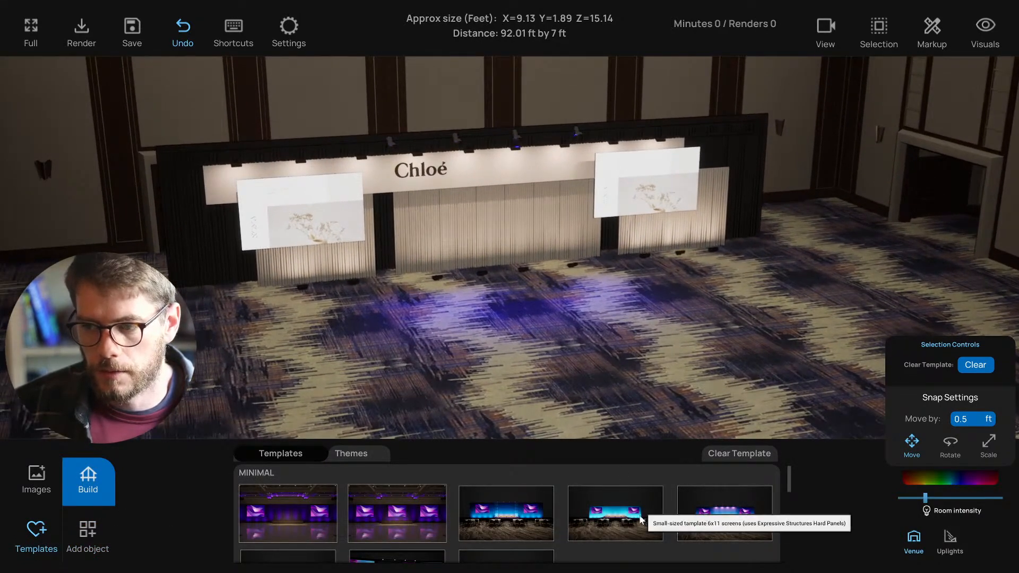
scroll(642, 507, "down", 5)
scroll(525, 528, "up", 2)
scroll(486, 515, "down", 3)
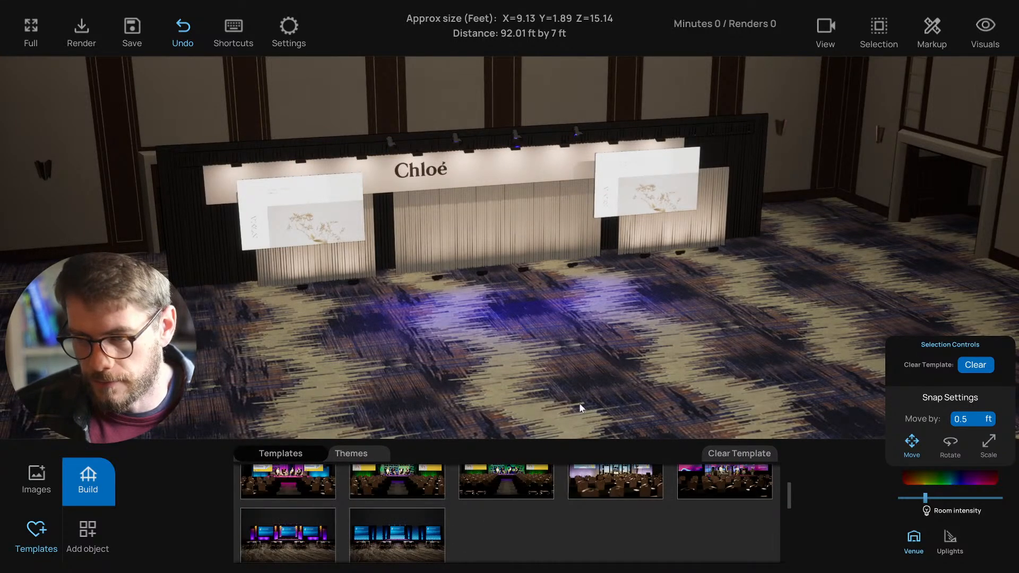
middle_click_drag(582, 405, 552, 399)
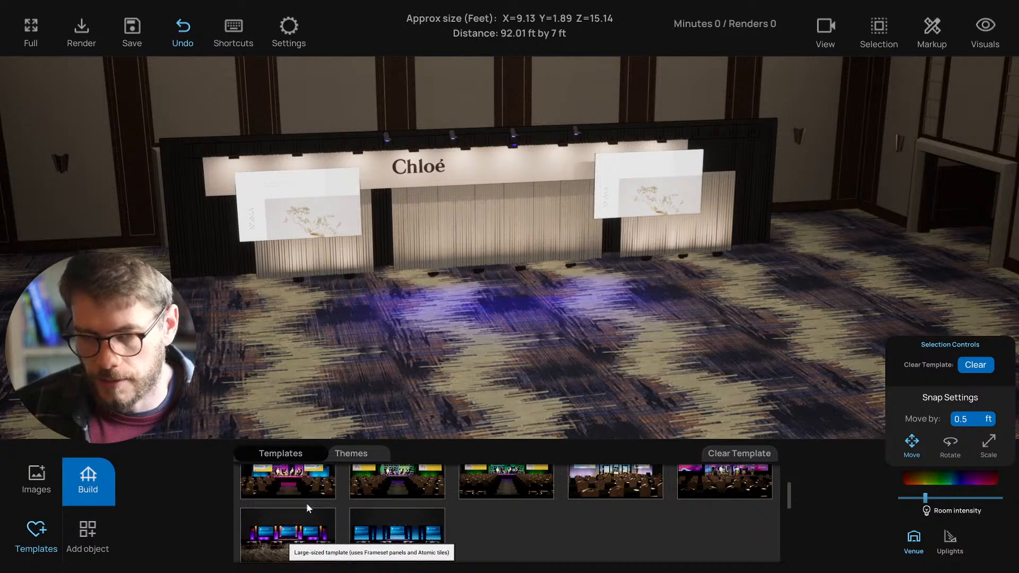
middle_click_drag(425, 378, 387, 380)
scroll(293, 524, "up", 1)
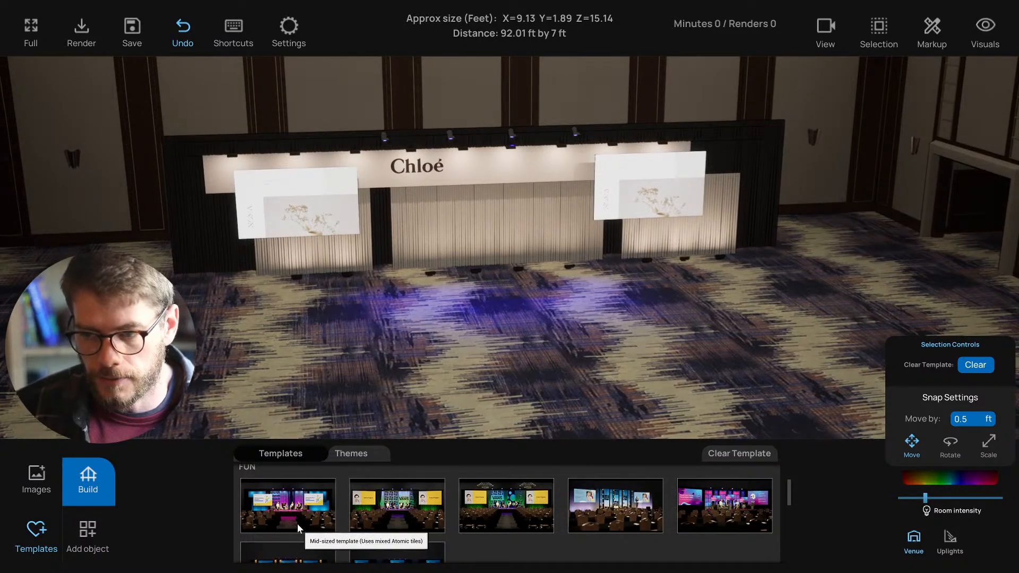
scroll(395, 531, "down", 3)
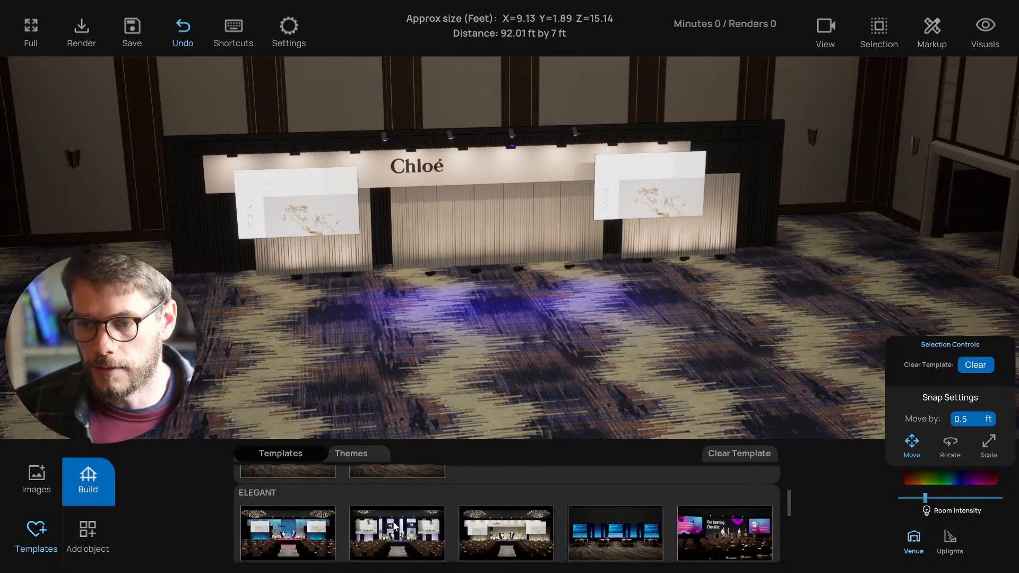
scroll(398, 526, "down", 2)
scroll(405, 526, "up", 1)
mouse_move(526, 393)
middle_mouse_down()
mouse_move(487, 388)
mouse_move(529, 390)
mouse_move(515, 385)
middle_mouse_up()
scroll(515, 383, "down", 2)
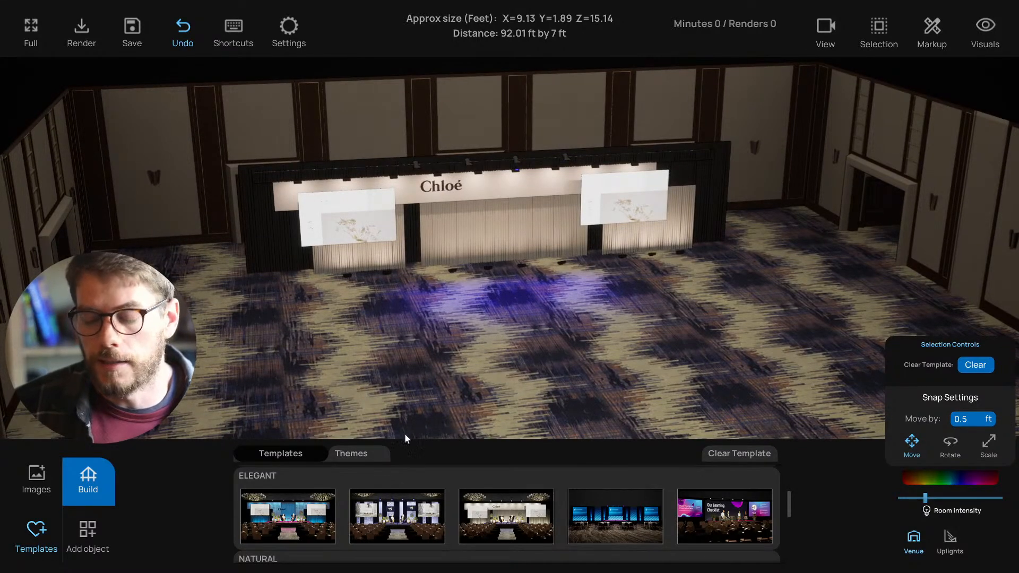
middle_click_drag(519, 380, 503, 382)
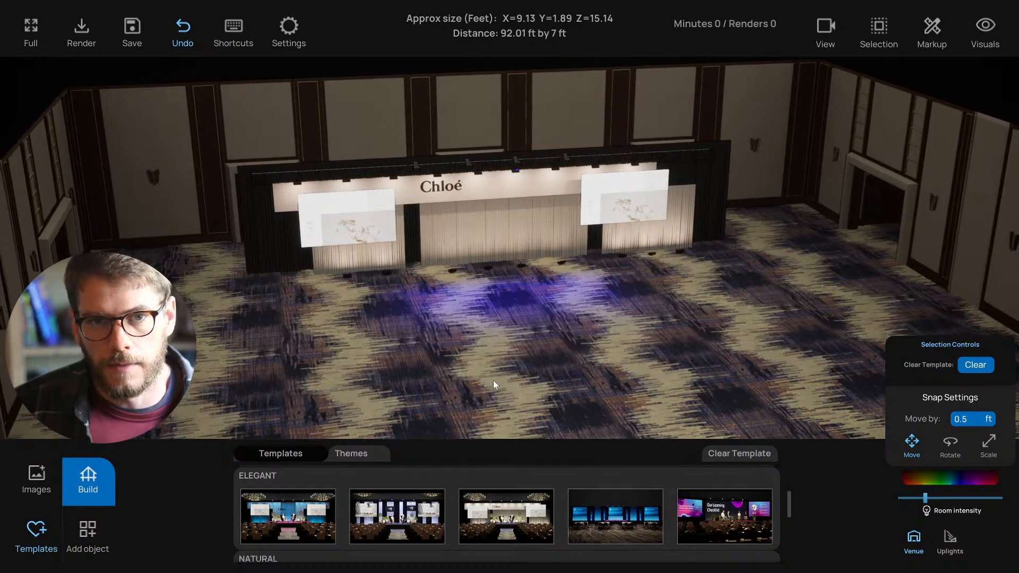
scroll(466, 416, "up", 5)
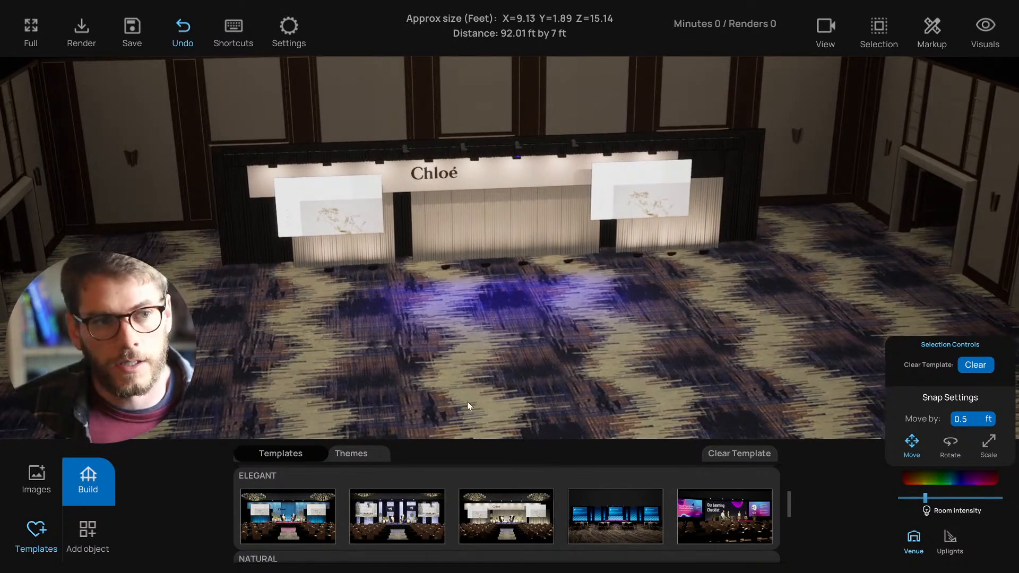
mouse_move(461, 409)
middle_mouse_down()
mouse_move(416, 405)
mouse_move(503, 405)
mouse_move(427, 400)
mouse_move(473, 402)
middle_mouse_up()
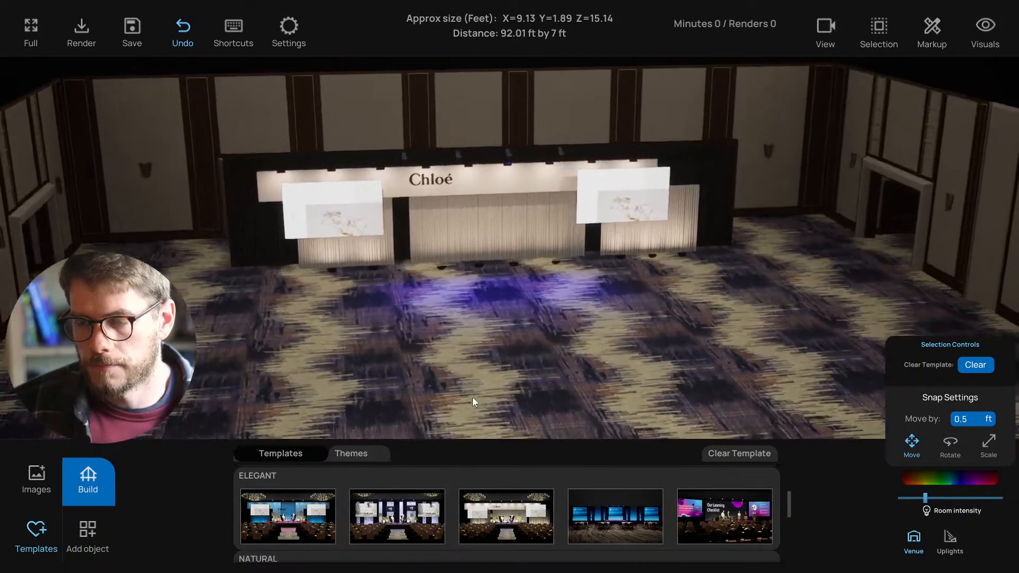
scroll(475, 507, "down", 3)
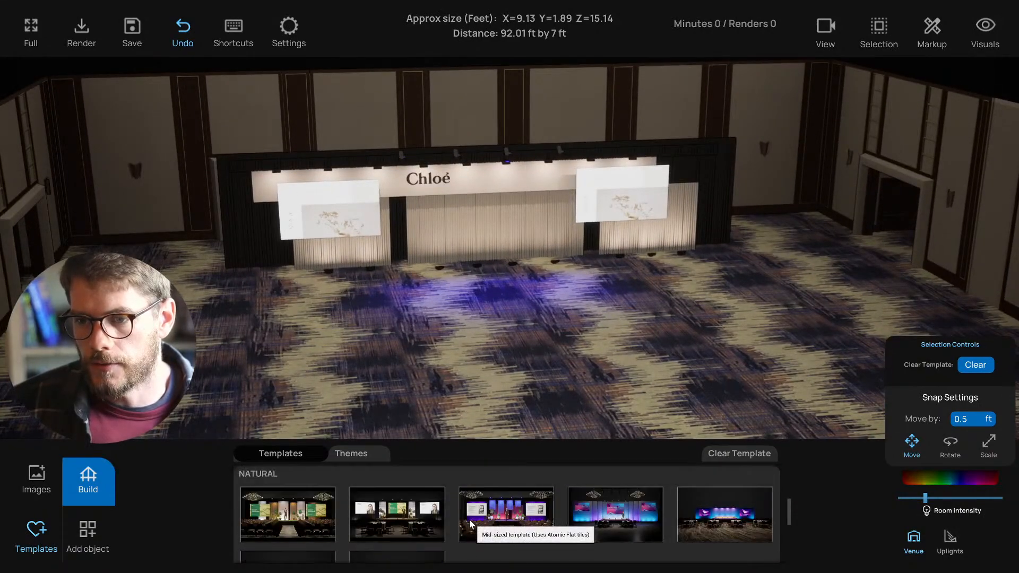
scroll(470, 522, "down", 5)
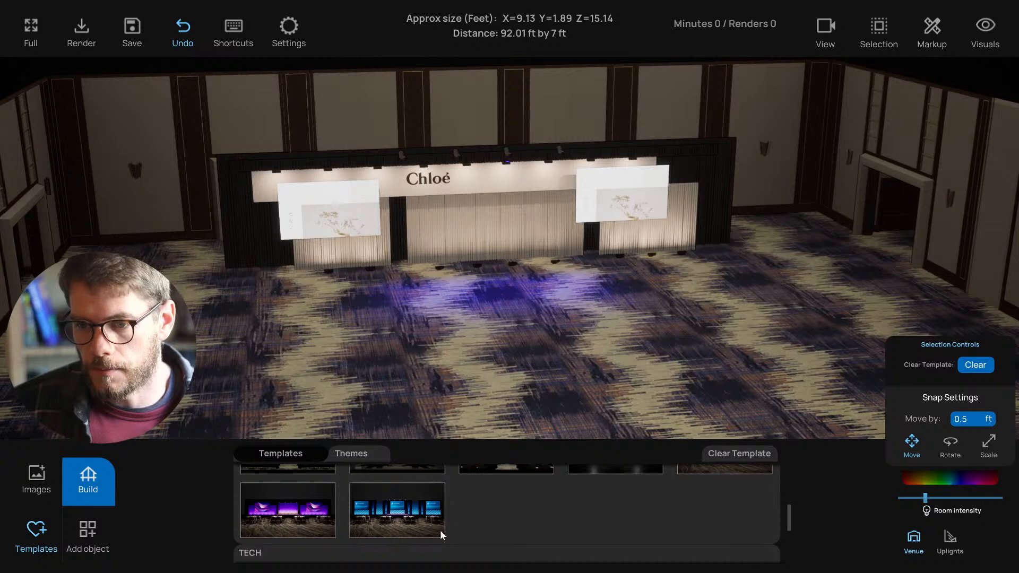
scroll(441, 530, "down", 5)
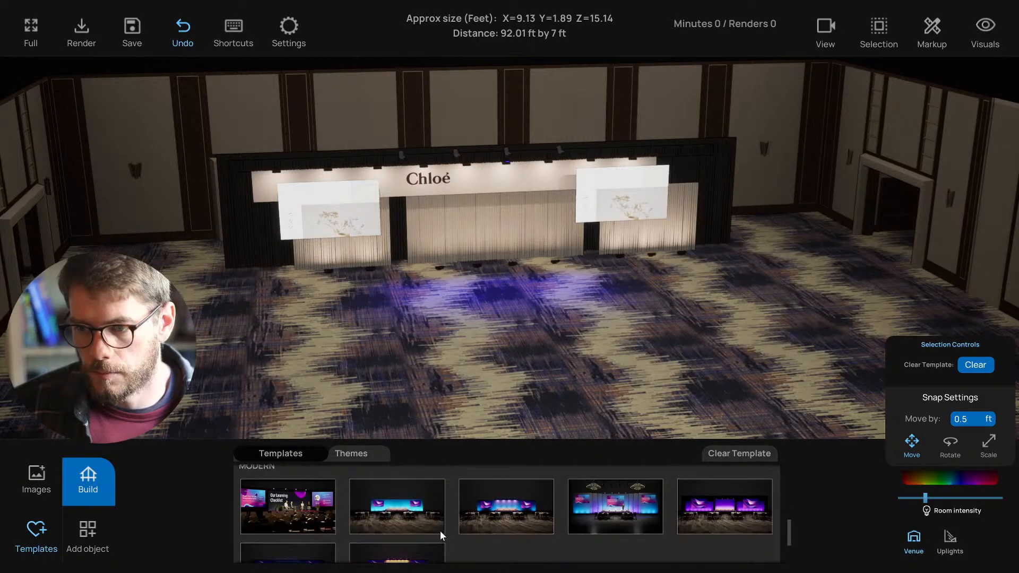
- Apply the fourth MODERN template, the three-screen 'Power Your Virtual Presentation Skills' set, and check a wall panel
left_click(595, 517)
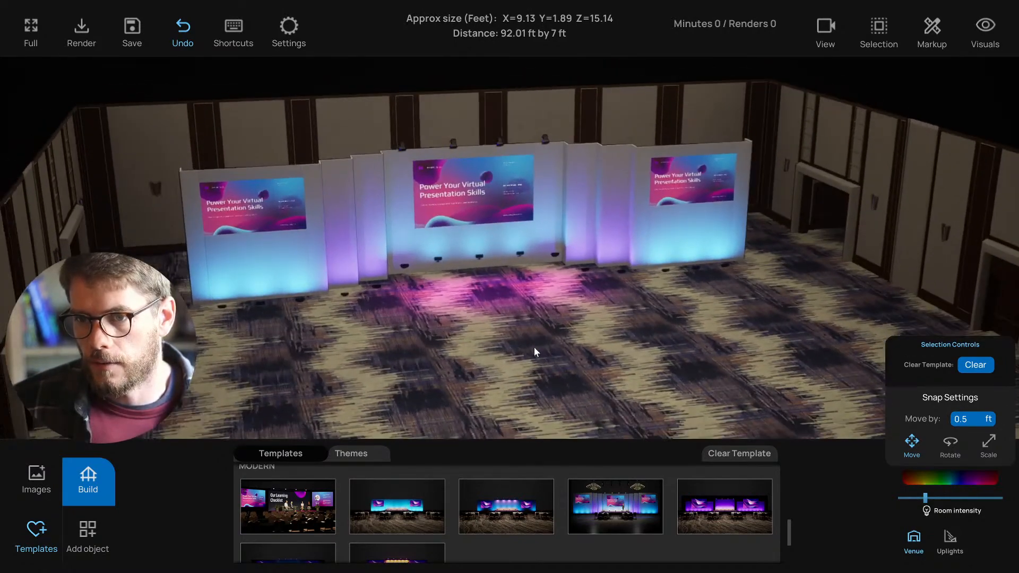
left_click(284, 282)
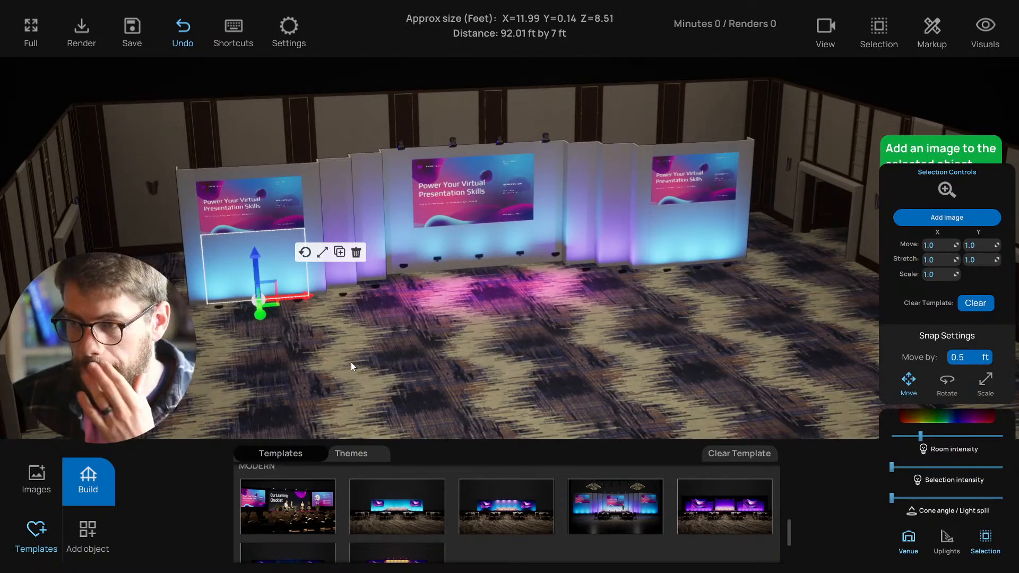
left_click(403, 374)
left_click(263, 253)
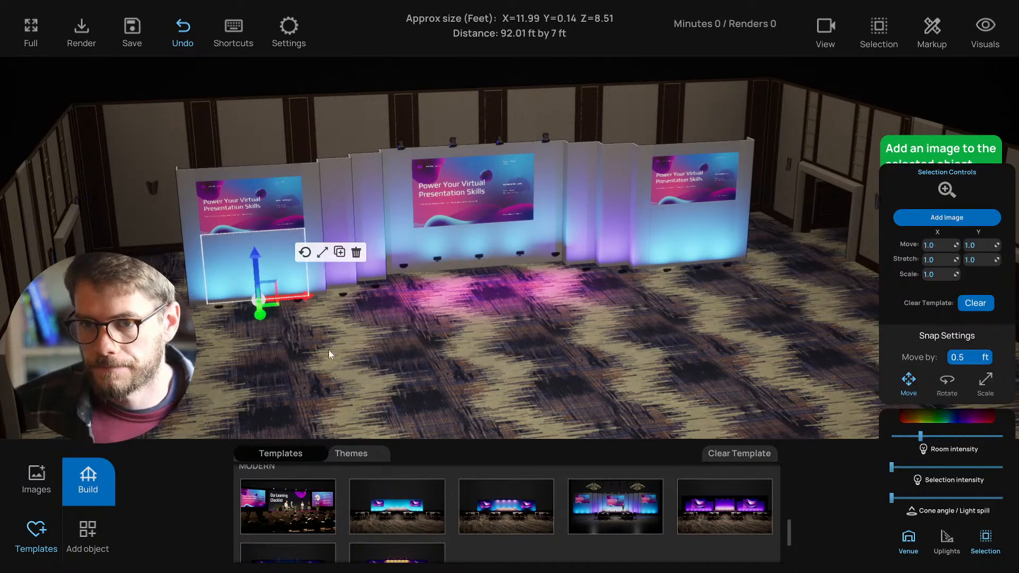
left_click(387, 390)
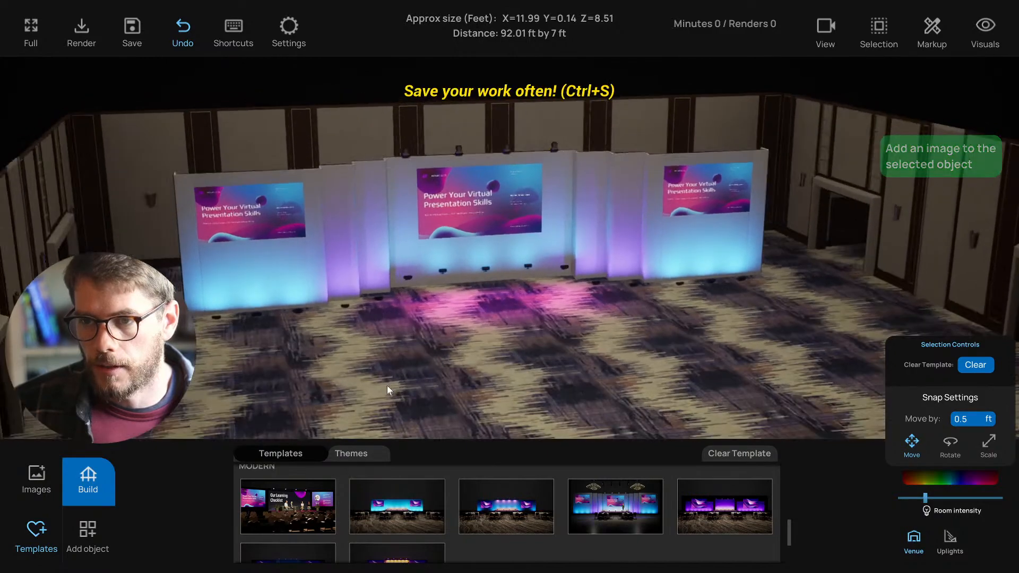
scroll(594, 524, "down", 1)
scroll(592, 527, "up", 1)
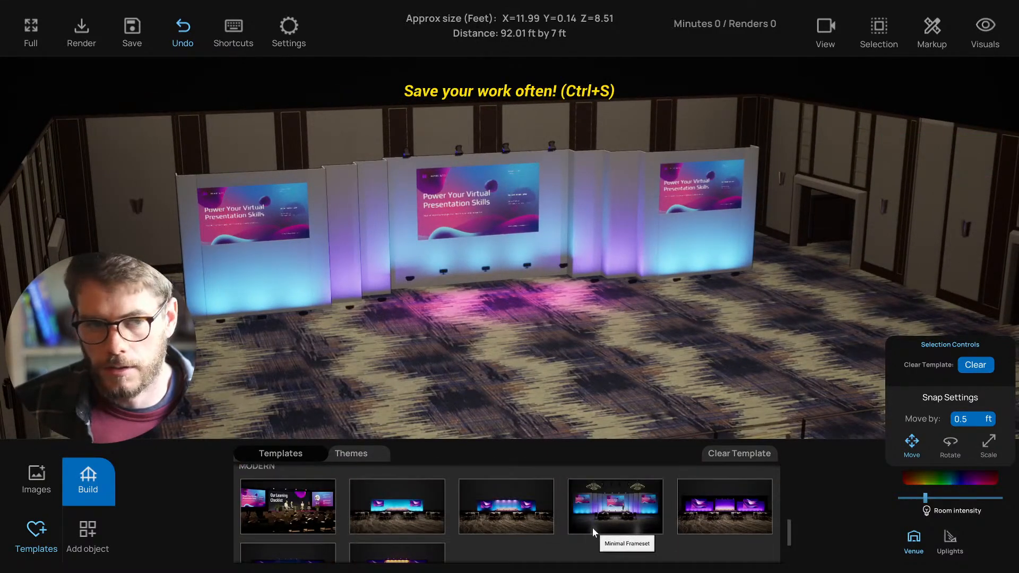
- Apply the last MODERN template with purple wave screens, briefly viewing the Themes list
left_click(734, 525)
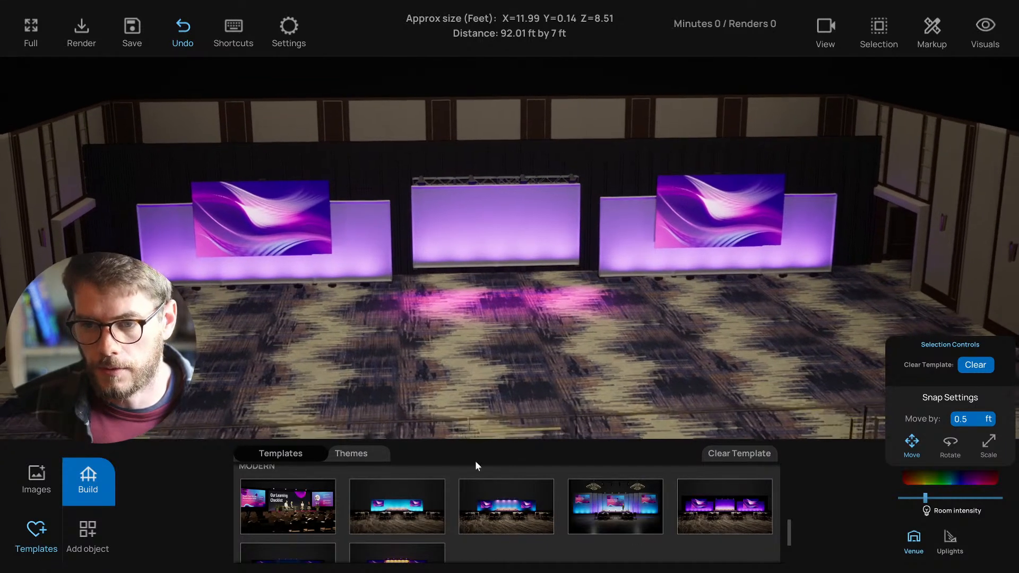
left_click(351, 453)
scroll(368, 508, "down", 2)
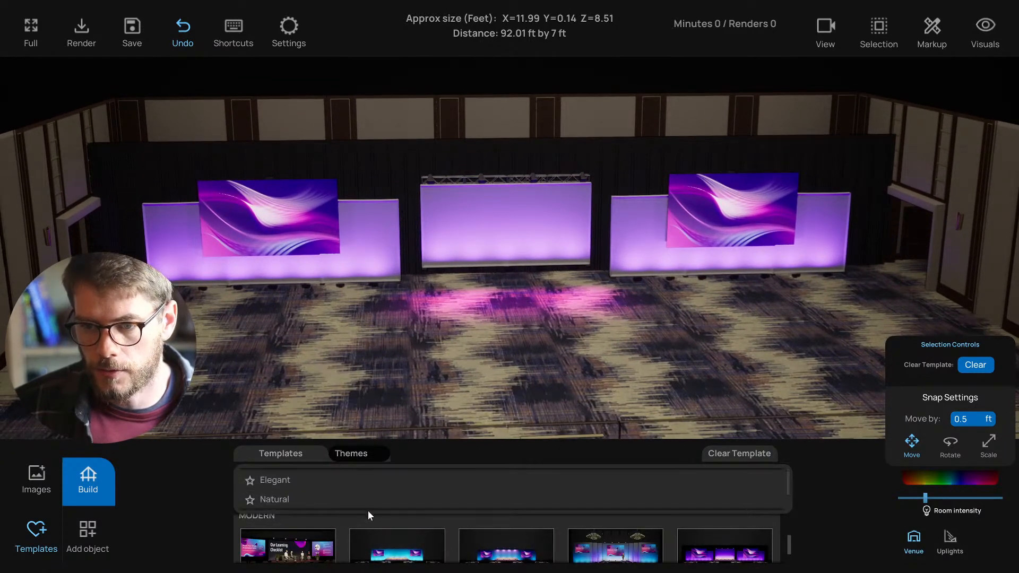
left_click(288, 452)
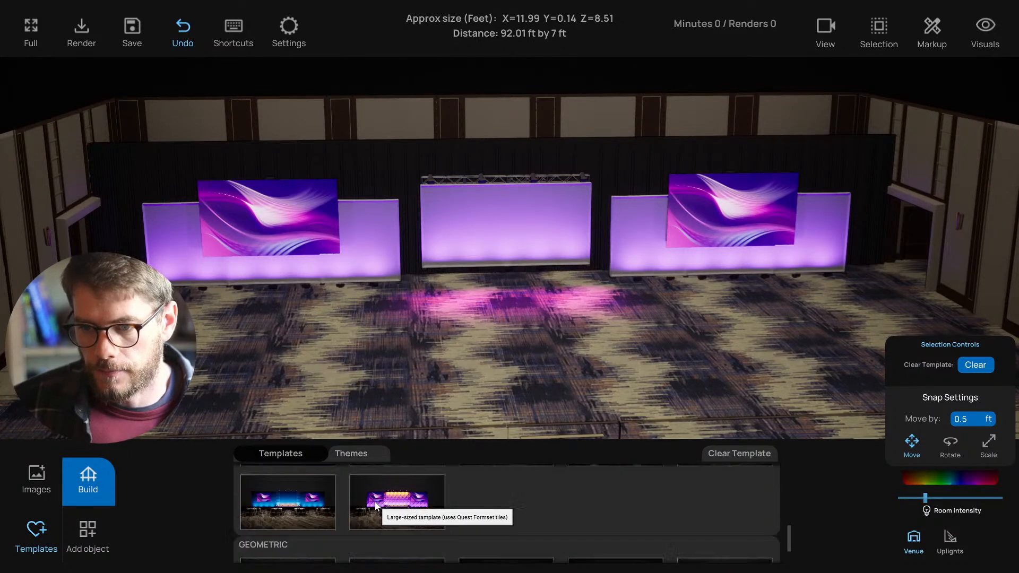
scroll(378, 525, "down", 5)
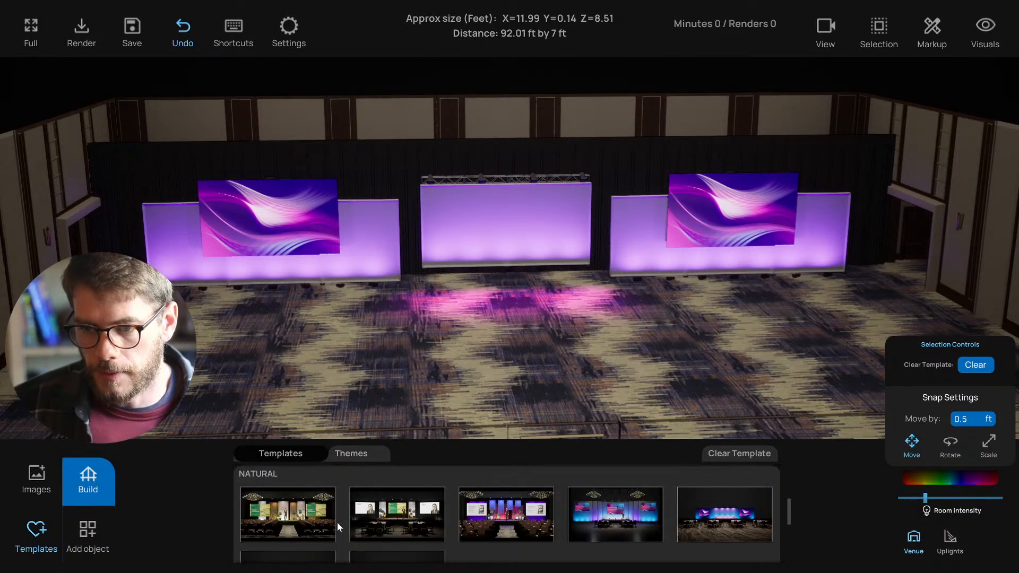
scroll(290, 519, "up", 5)
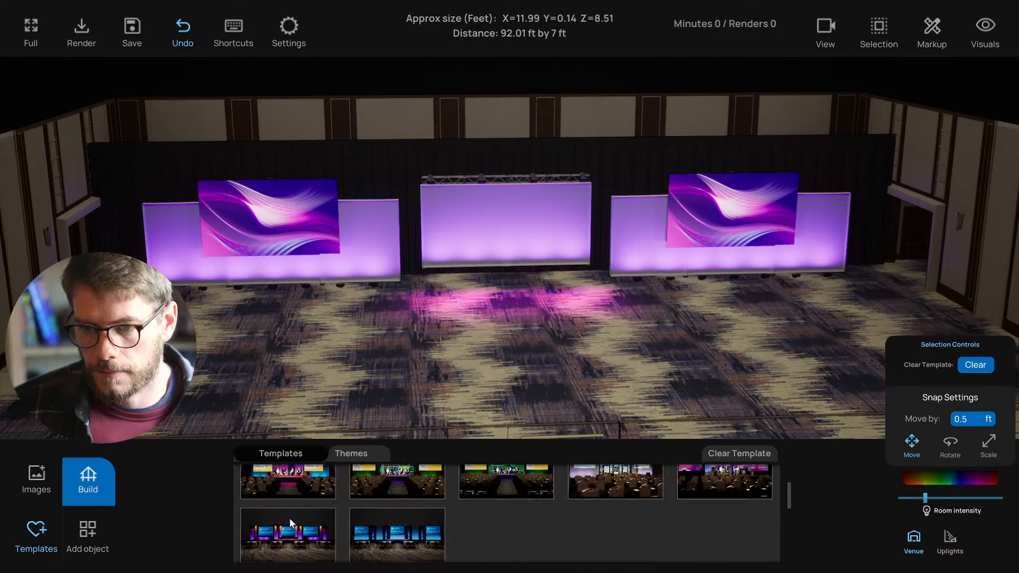
- Scroll the Templates panel and apply the Chloé ELEGANT template
scroll(289, 517, "up", 5)
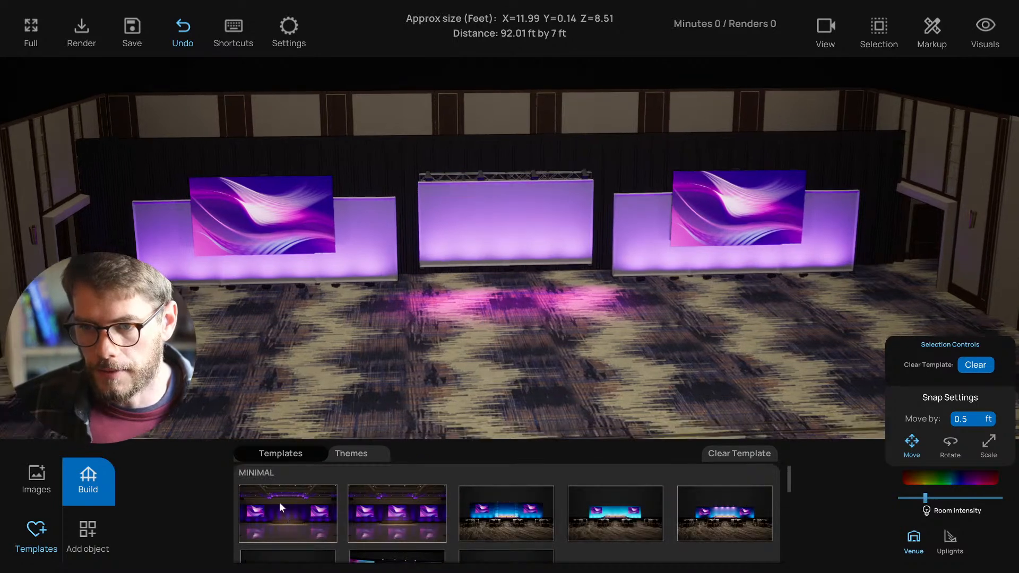
scroll(299, 494, "down", 3)
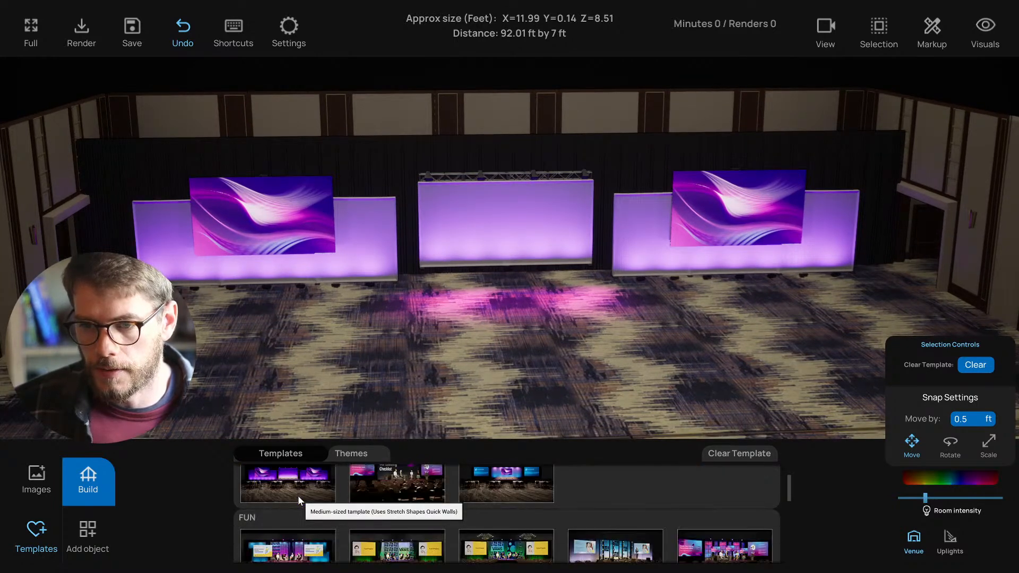
scroll(295, 497, "down", 3)
scroll(281, 494, "up", 3)
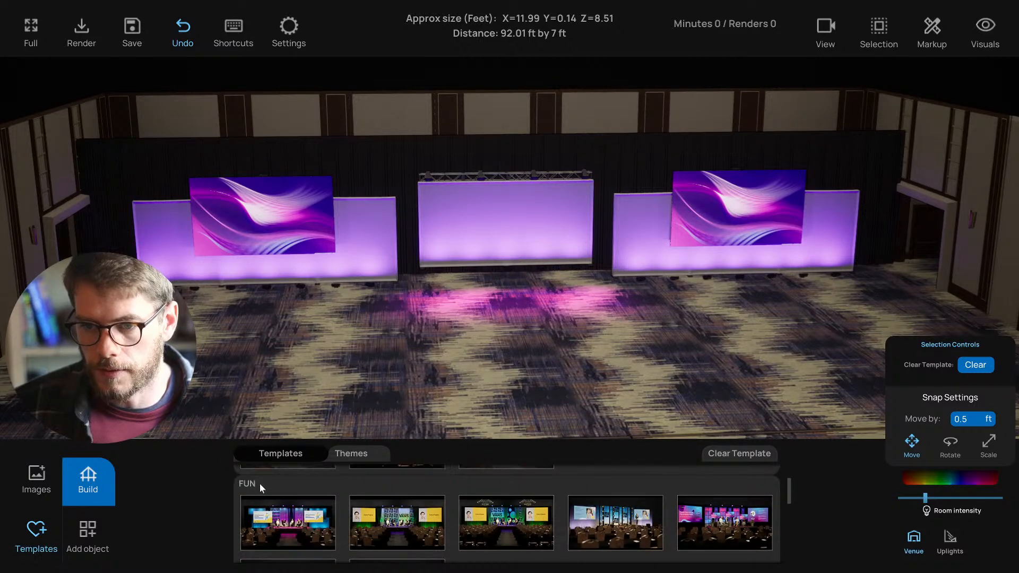
scroll(253, 488, "down", 5)
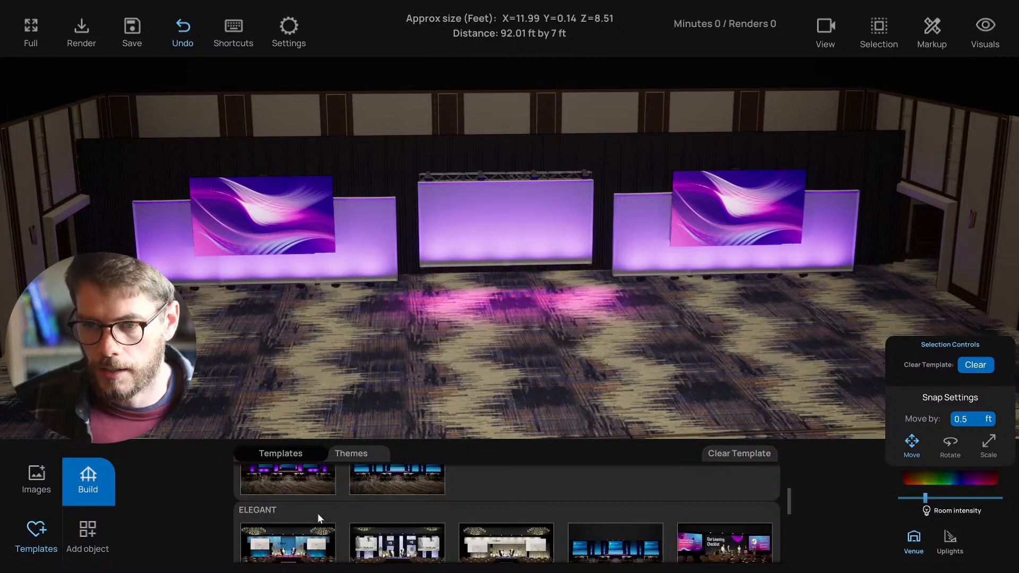
scroll(316, 514, "down", 5)
scroll(316, 514, "up", 7)
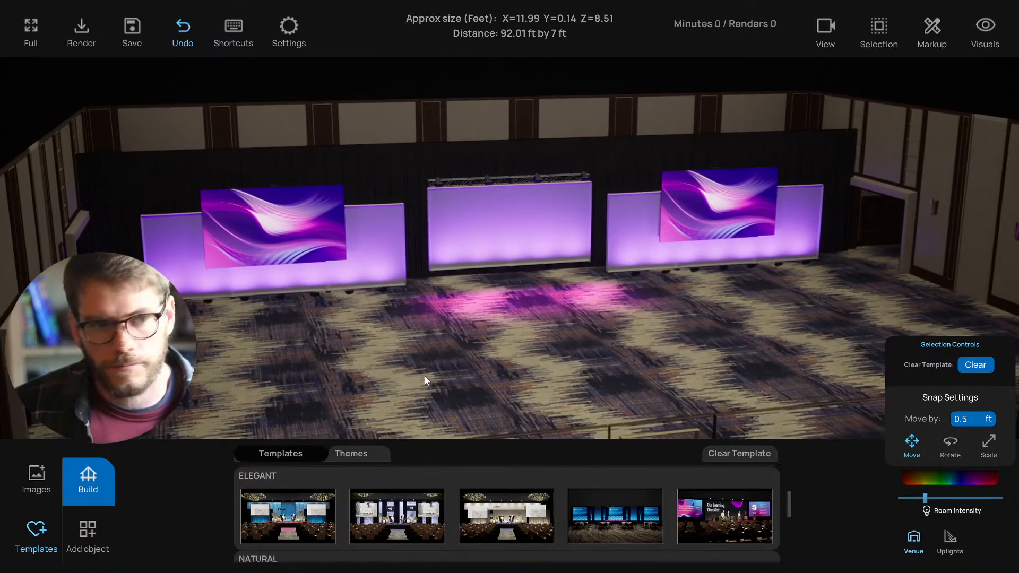
left_click(321, 525)
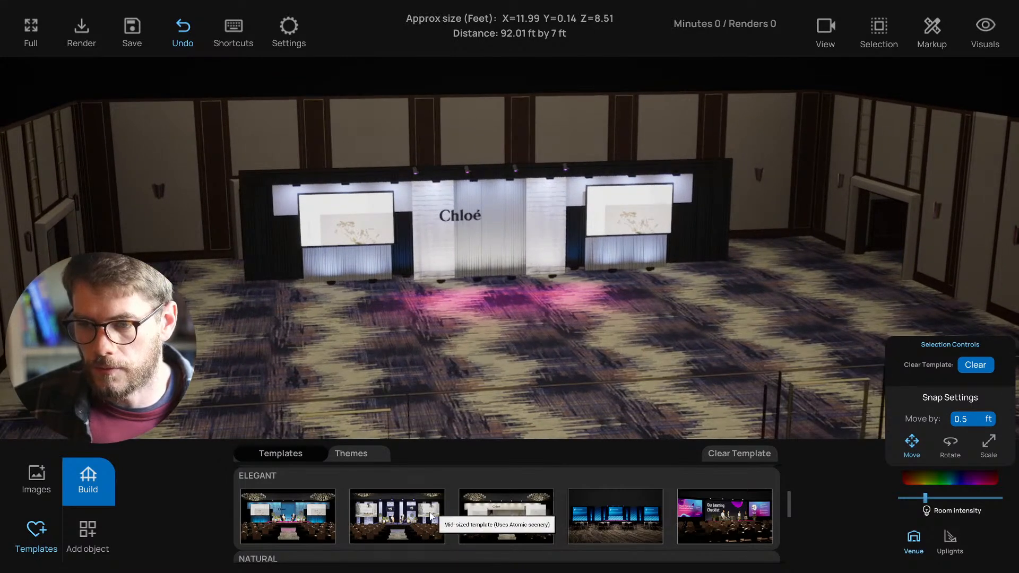
- Try the first NATURAL template, then restore the Chloé ELEGANT design
scroll(430, 517, "down", 1)
scroll(428, 518, "down", 2)
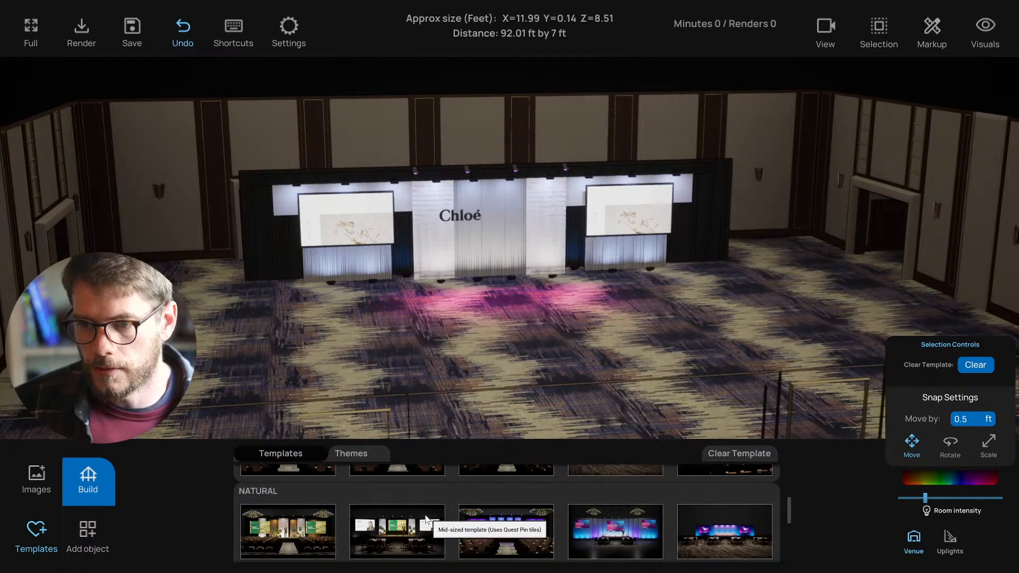
scroll(411, 525, "up", 1)
scroll(409, 517, "down", 2)
scroll(403, 522, "down", 2)
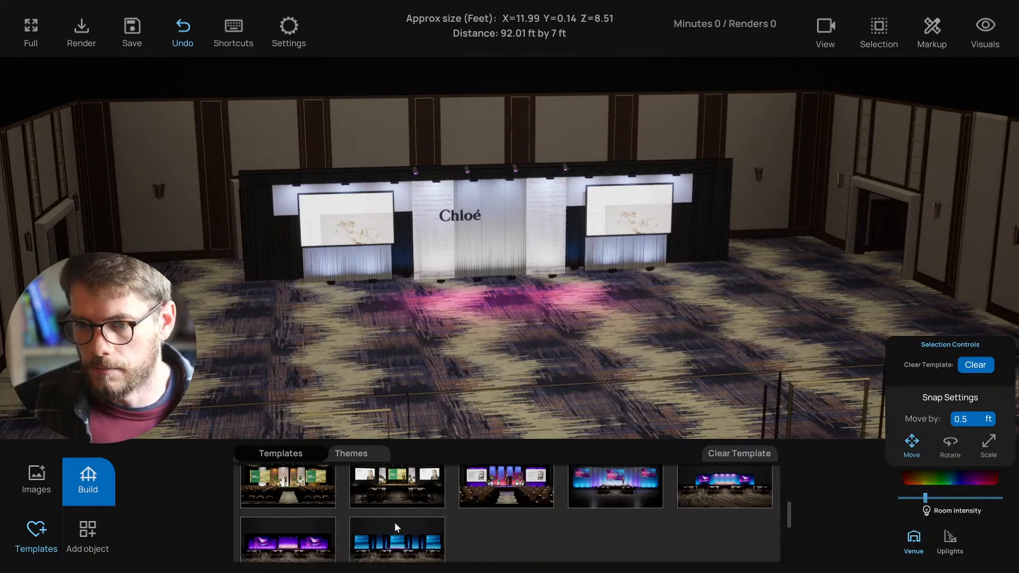
scroll(396, 525, "up", 3)
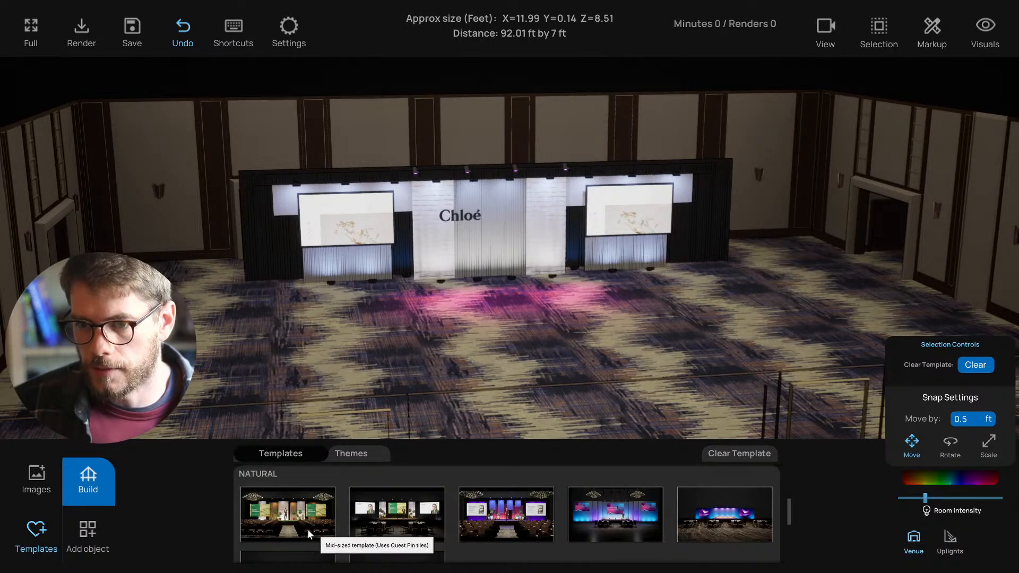
left_click(281, 520)
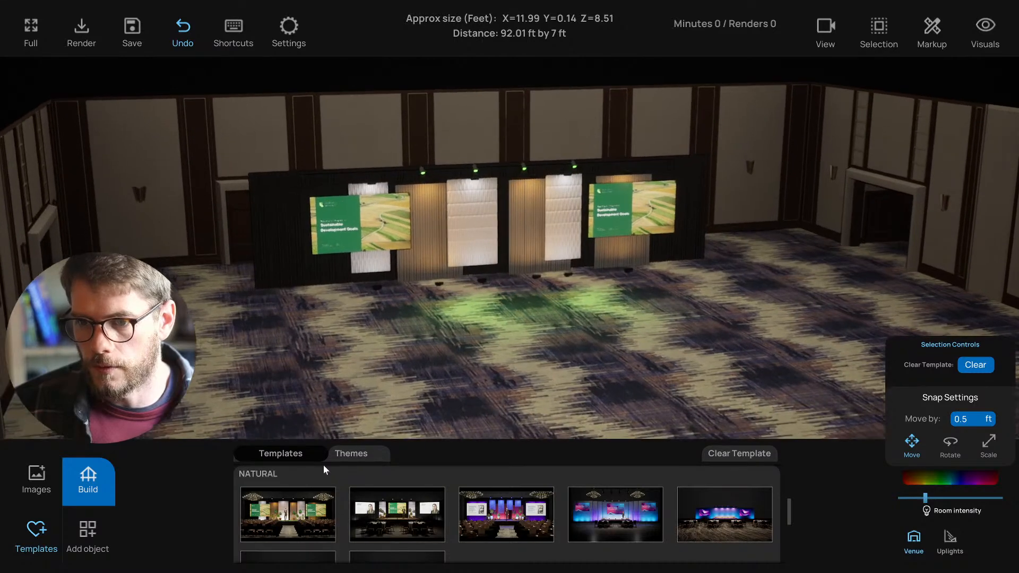
scroll(317, 514, "up", 2)
left_click(316, 516)
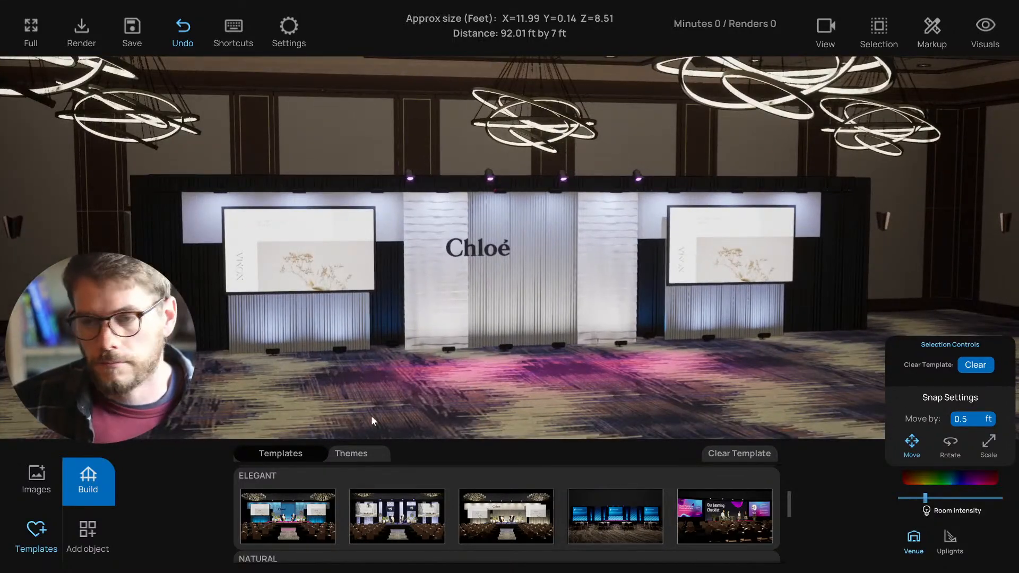
- Apply the third ELEGANT template with the white Chloé header band and curtains
left_click(494, 518)
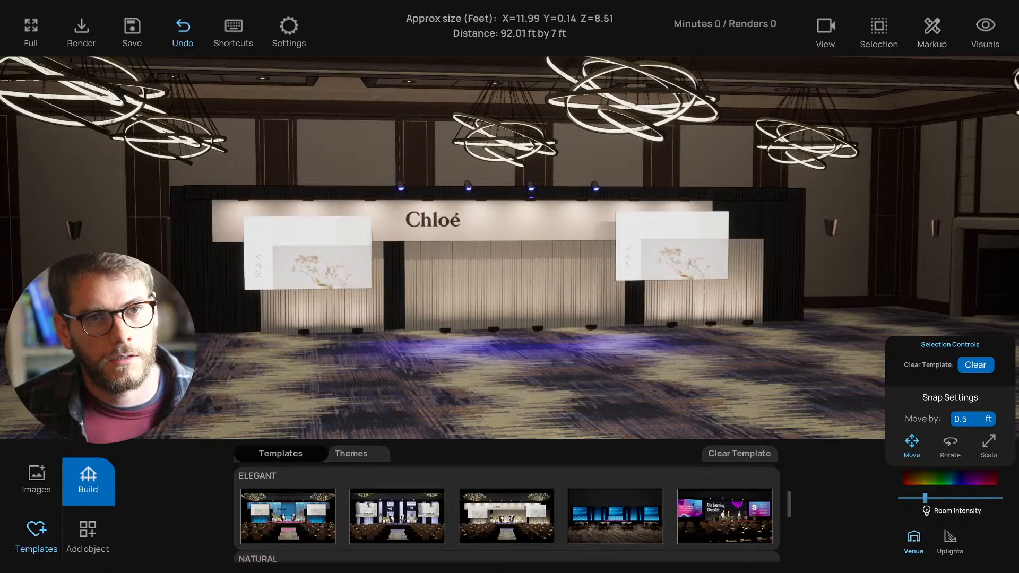
- Fly the camera around the ballroom to frame the whole Chloé stage
right_click_drag(317, 380, 349, 305)
key("s")
right_click_drag(355, 303, 456, 311)
key("w")
key("s")
key("a")
key("s")
key("w")
key("s")
right_click_drag(411, 208, 415, 204)
- Box-select all the stage pieces in the wireframe side elevation
key("f")
scroll(486, 283, "up", 8)
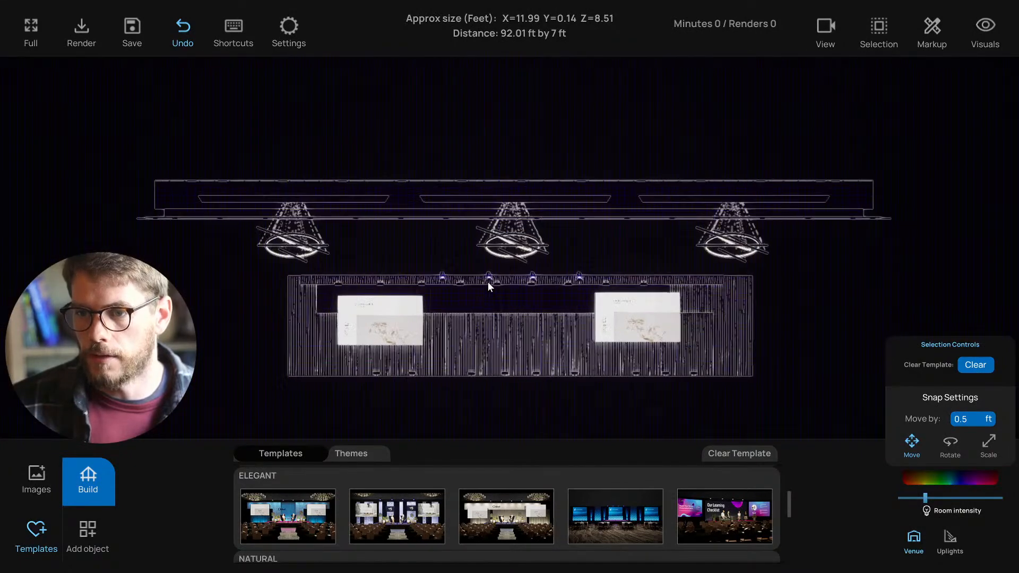
key("2")
scroll(467, 314, "up", 10)
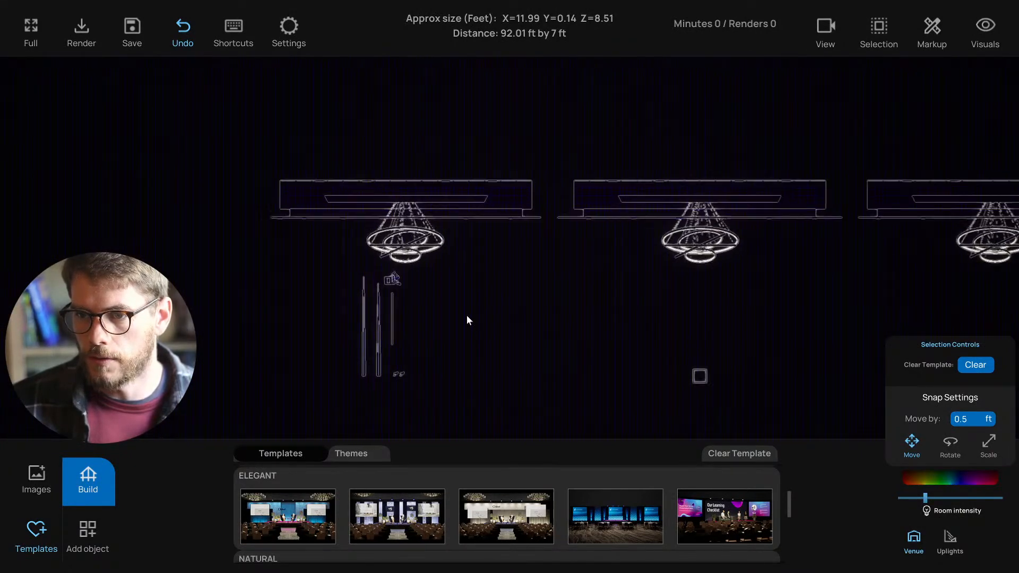
scroll(444, 293, "down", 4)
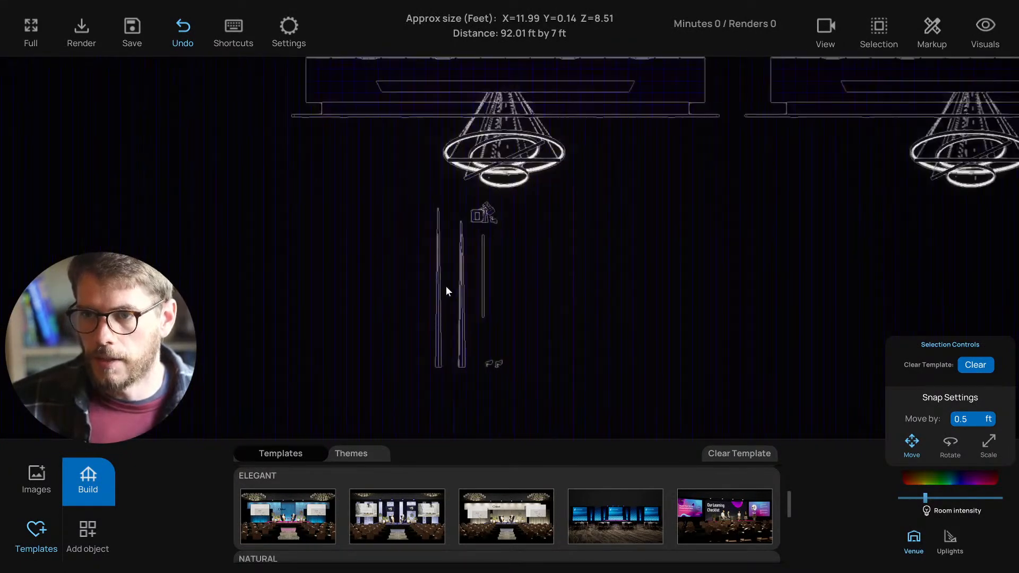
left_click_drag(413, 205, 537, 393)
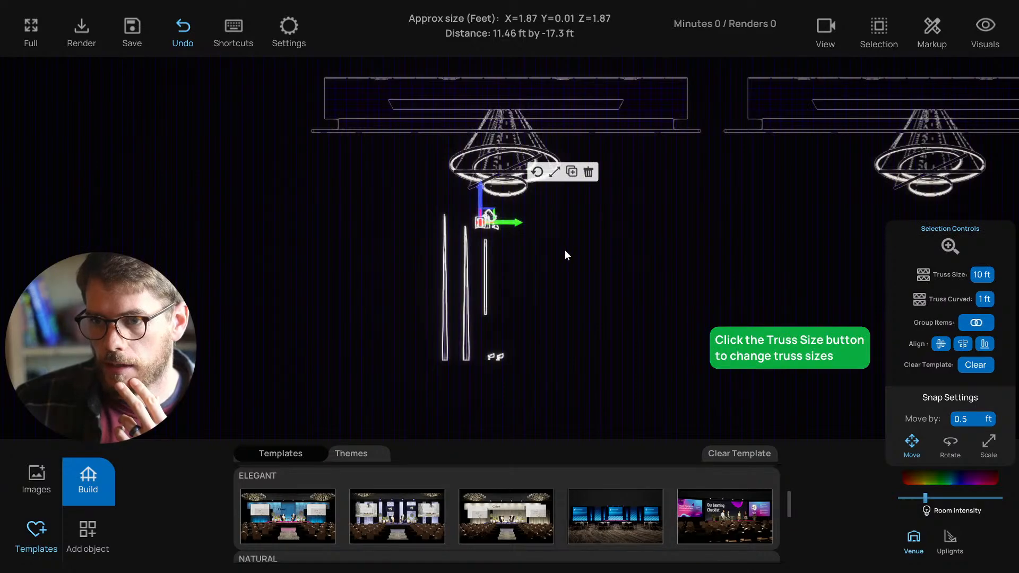
- Return to the lit 3D perspective view of the stage
right_click_drag(530, 269, 524, 279)
key("1")
scroll(537, 273, "down", 3)
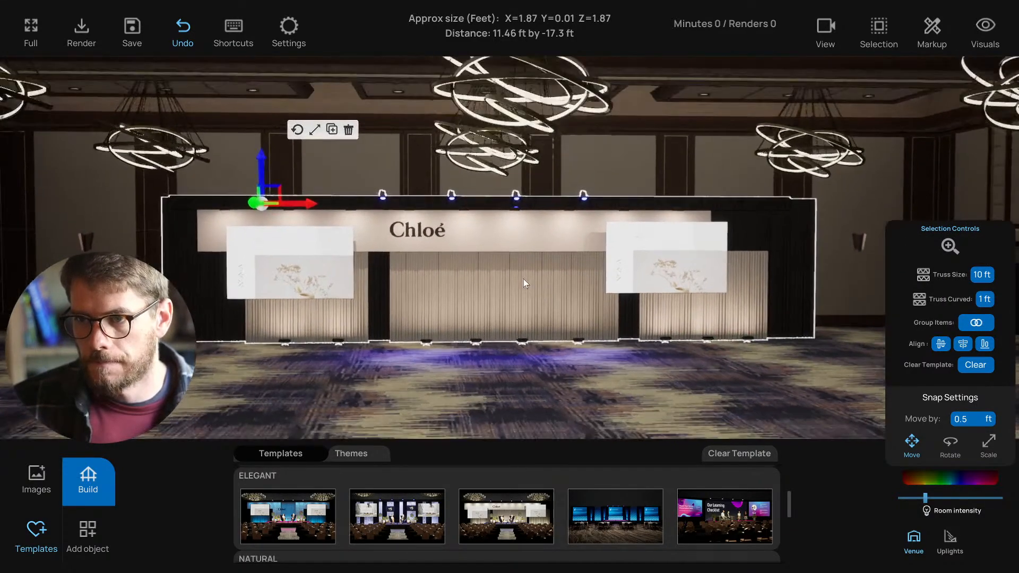
- Lift the selected Chloé stage higher using the gizmo's blue vertical arrow
left_click_drag(260, 170, 260, 142)
mouse_move(458, 240)
right_mouse_down()
mouse_move(447, 241)
mouse_move(472, 239)
right_mouse_up()
scroll(450, 241, "up", 2)
scroll(460, 237, "up", 2)
mouse_move(267, 173)
right_mouse_down()
mouse_move(357, 177)
mouse_move(266, 180)
right_mouse_up()
mouse_move(240, 127)
left_mouse_down()
mouse_move(239, 111)
mouse_move(236, 123)
left_mouse_up()
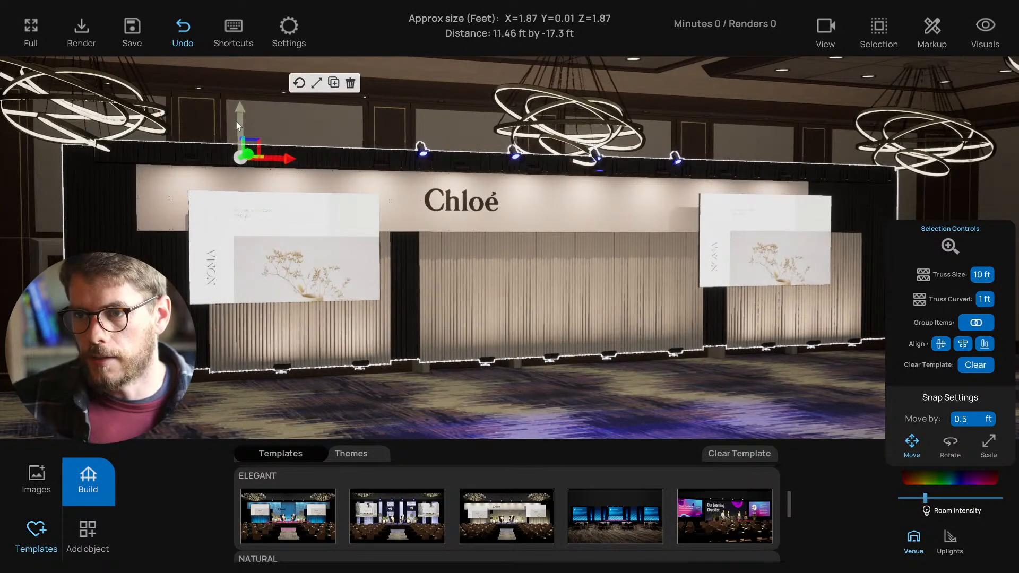
scroll(466, 291, "down", 3)
right_click_drag(499, 372, 514, 386)
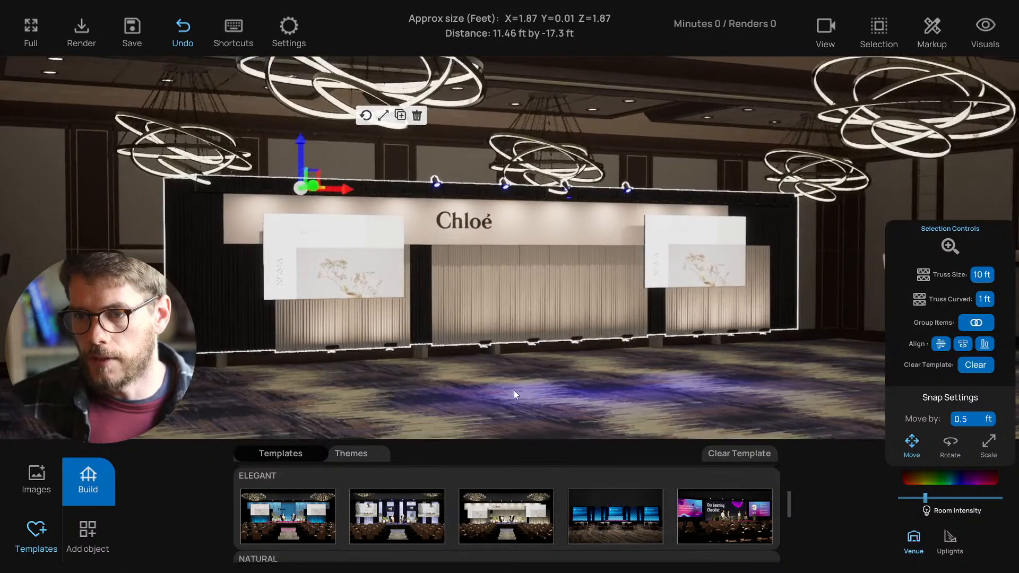
- Deselect the stage, switch to Top view showing Palo Verde B and C, and pick the left wall
left_click(513, 393)
key("t")
scroll(478, 275, "down", 3)
right_click_drag(424, 367, 393, 221)
left_click(295, 254)
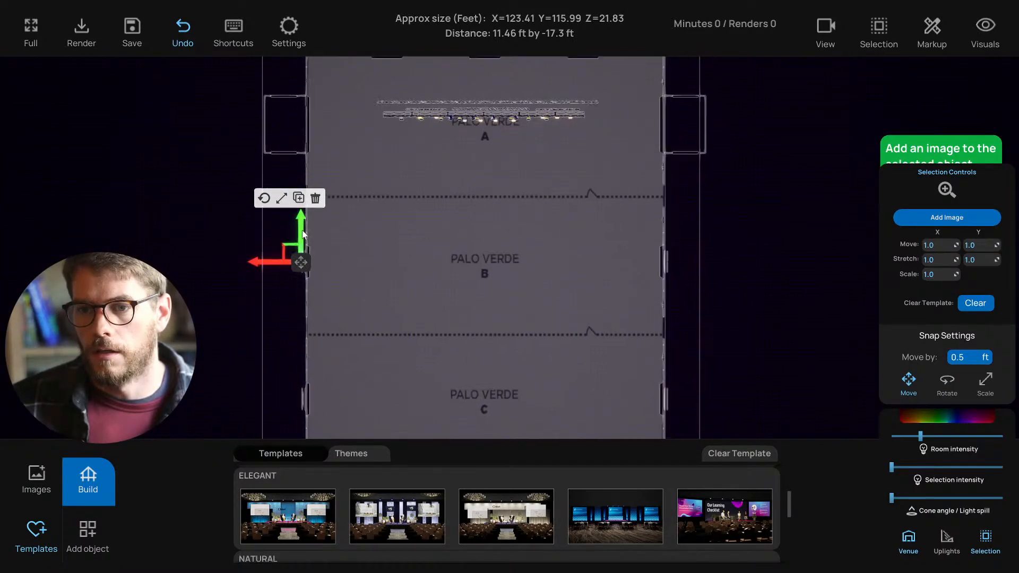
- Clear the wall selection in the floor plan
right_click_drag(301, 237, 301, 256)
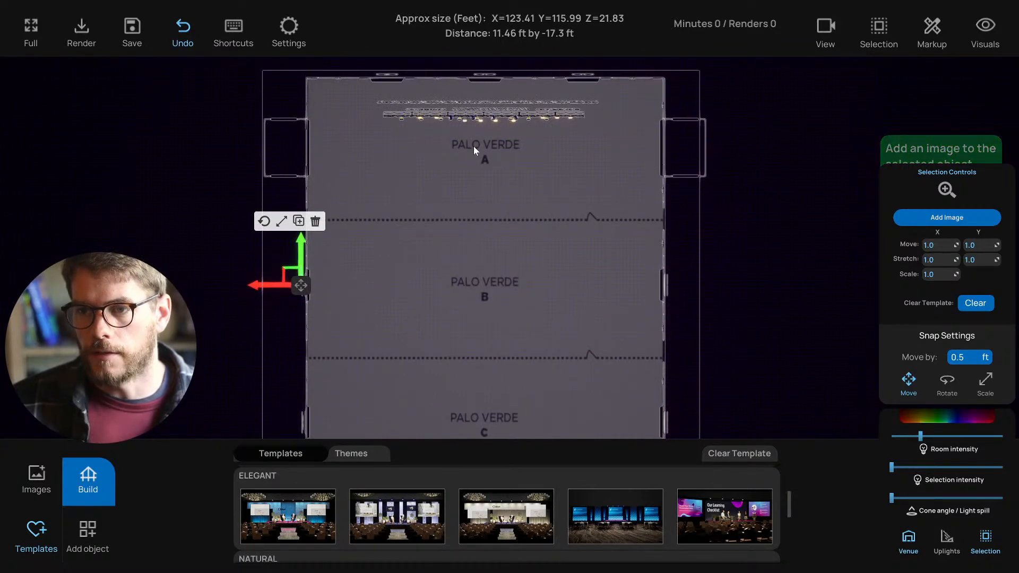
left_click(533, 183)
left_click_drag(463, 141, 523, 181)
right_click_drag(523, 181, 516, 218)
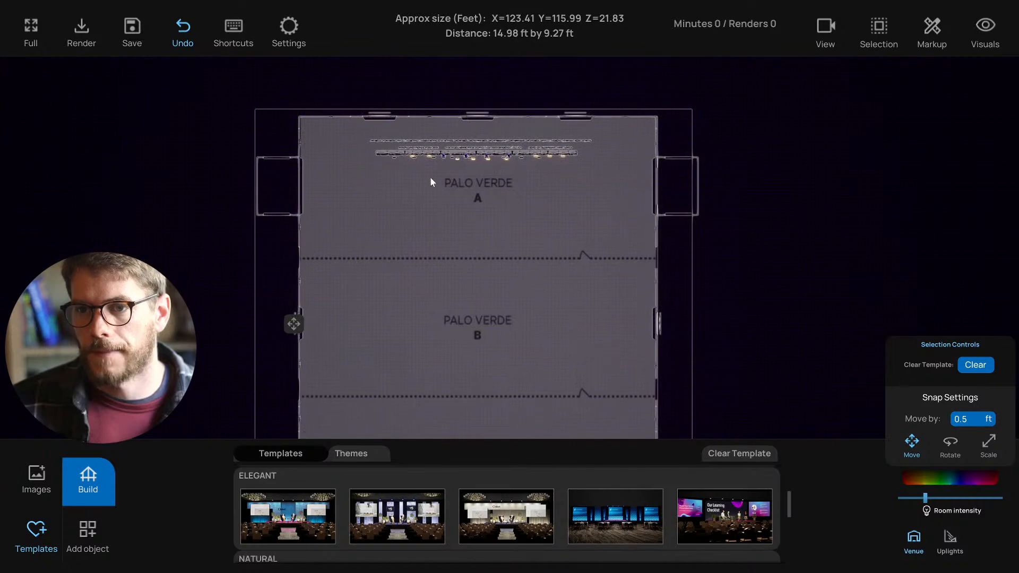
- Switch to the side elevation and zoom and pan across the stage and chandeliers
key("2")
key("3")
scroll(504, 239, "up", 4)
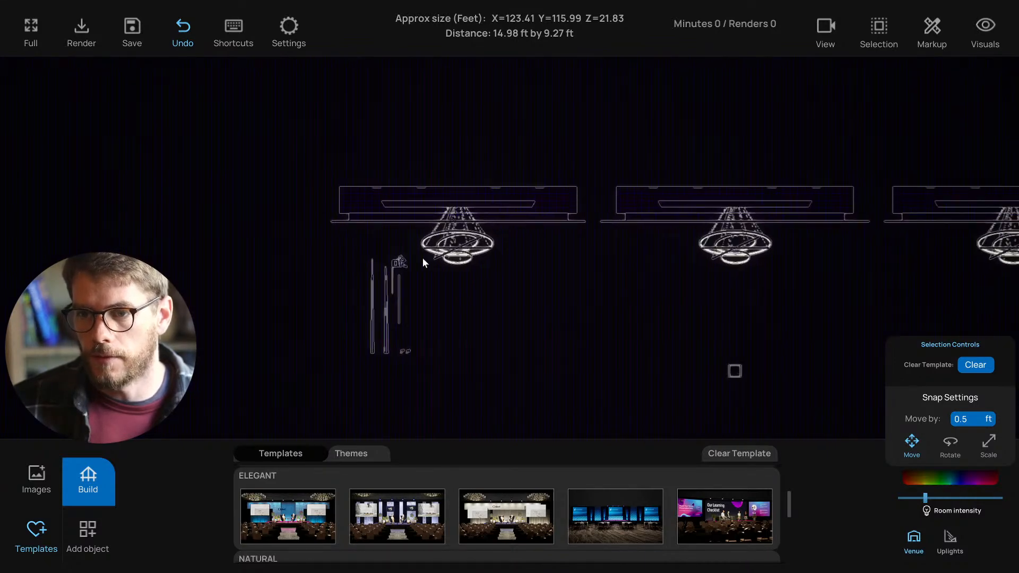
scroll(520, 293, "up", 4)
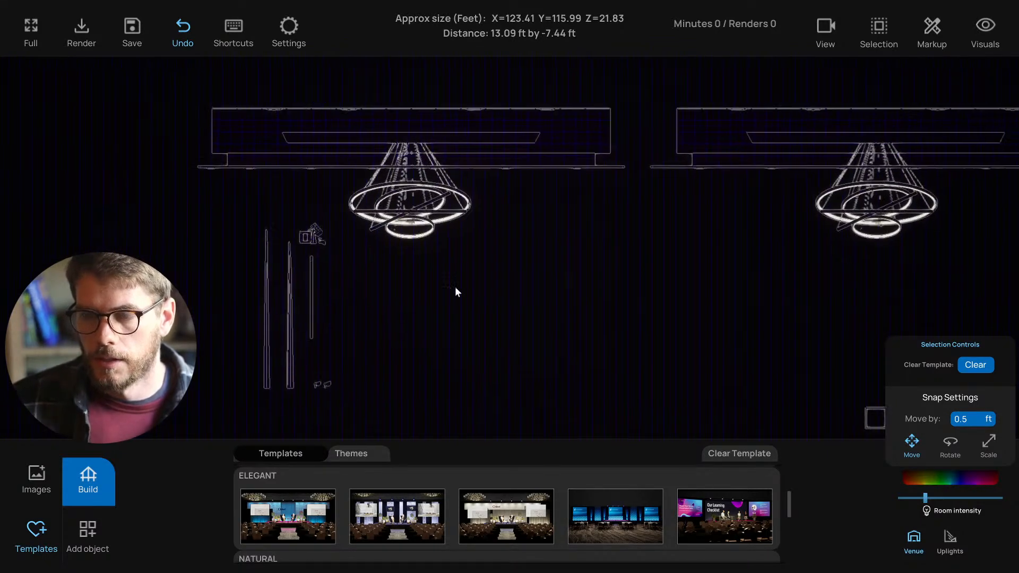
scroll(443, 283, "down", 2)
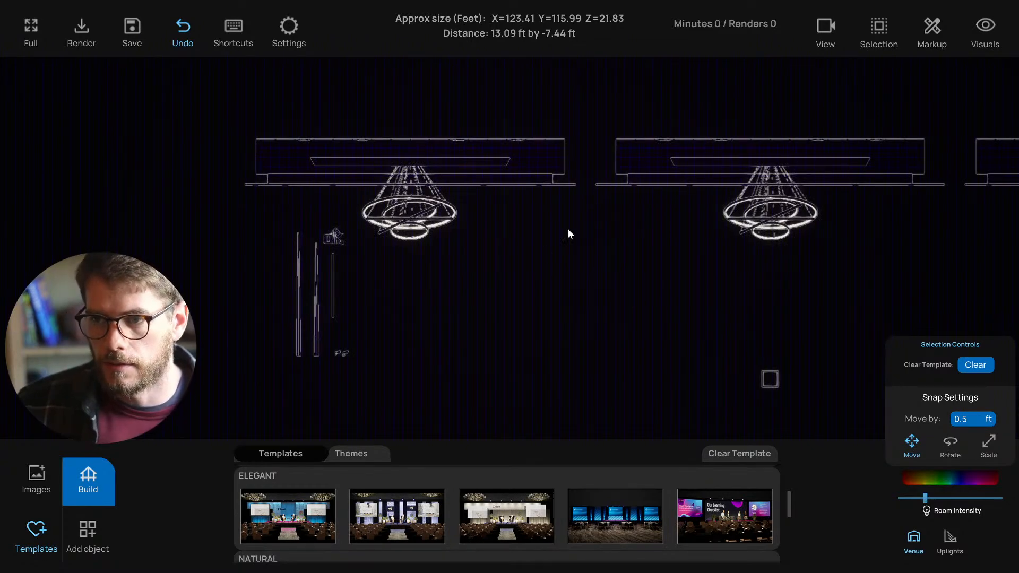
scroll(564, 218, "down", 3)
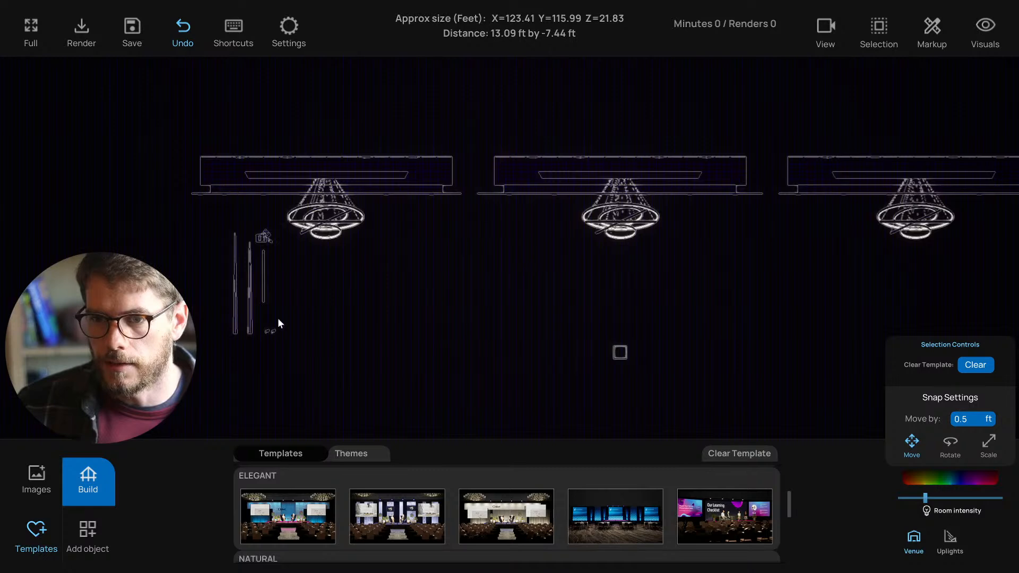
scroll(319, 311, "up", 2)
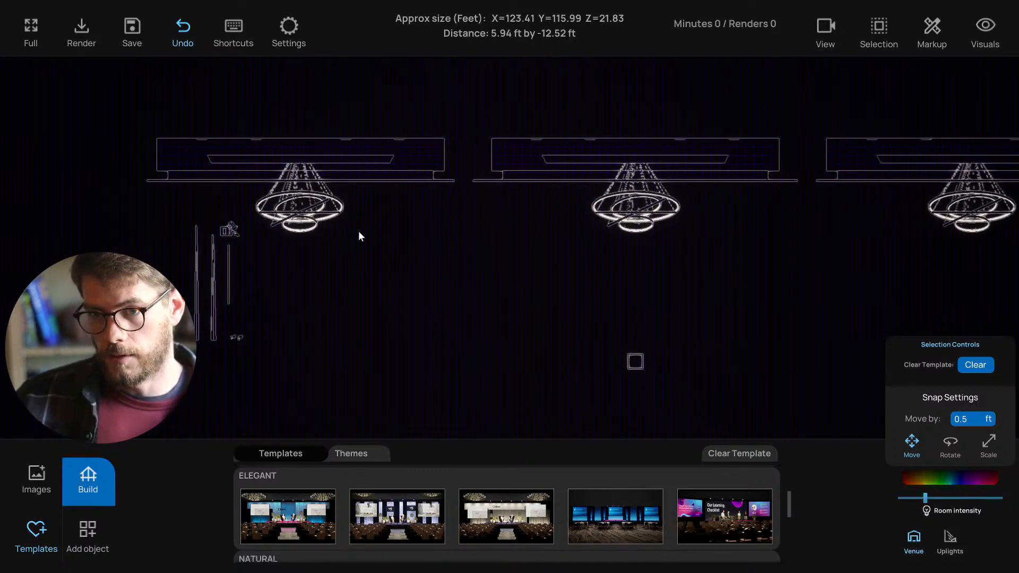
middle_click_drag(311, 267, 349, 269)
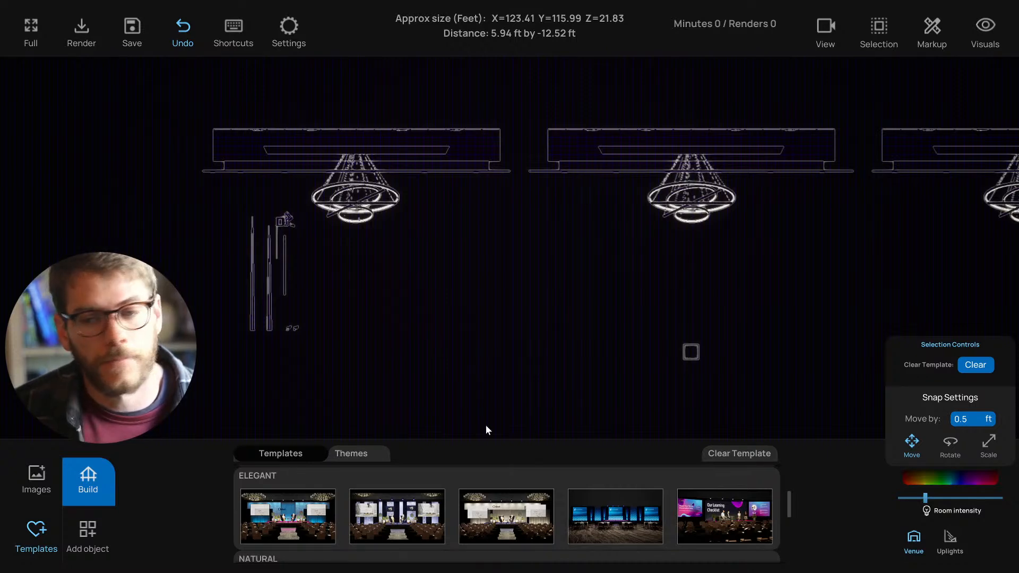
middle_click_drag(458, 373, 442, 369)
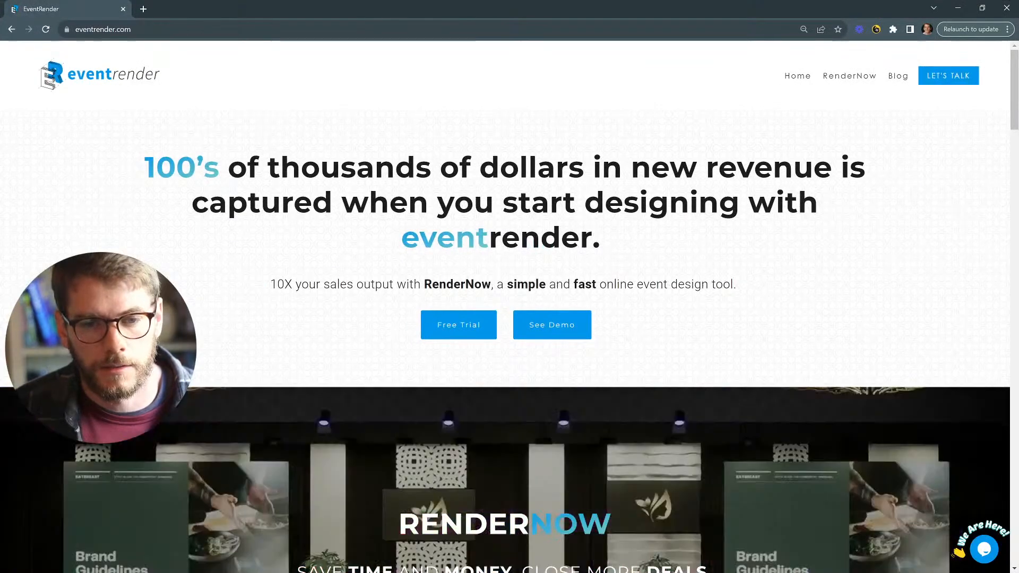
- Visit RenderNow's Free Trial section, then load rendernow.co/render in a new tab
left_click(840, 78)
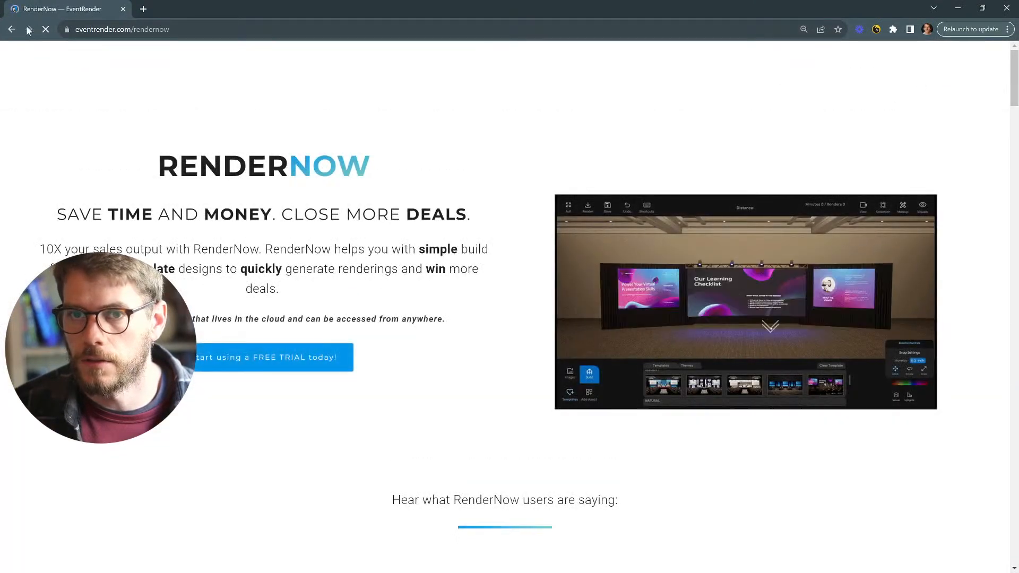
left_click(237, 358)
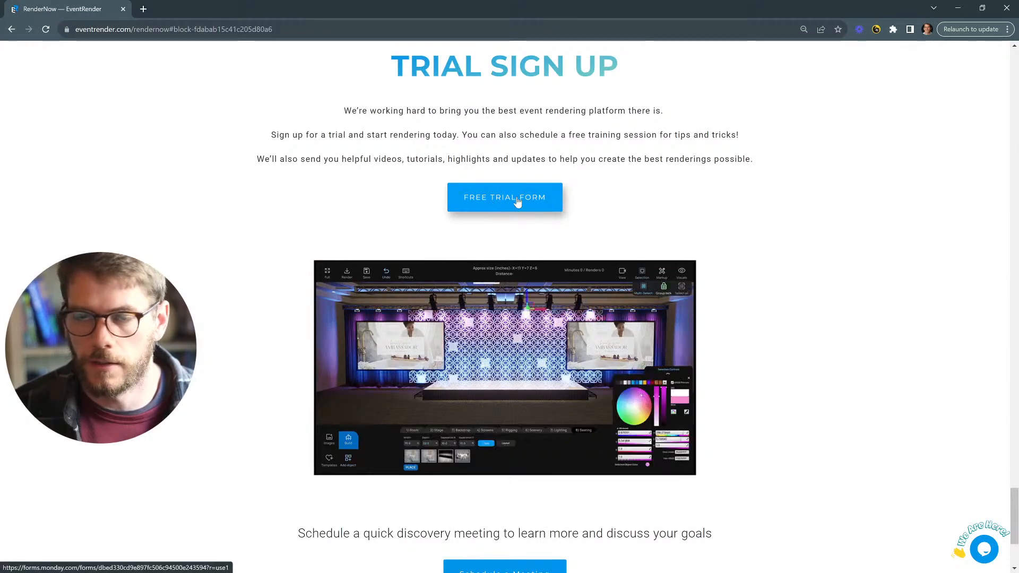
left_click(143, 9)
type("rendernow.co/render")
key("Return")
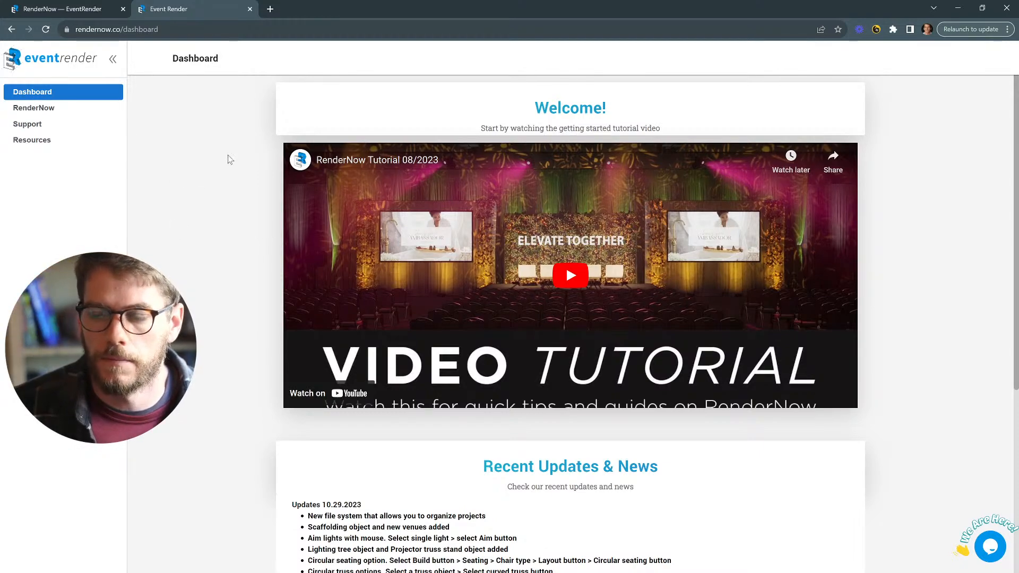
- Launch the streamed RenderNow app from the dashboard and dismiss the support chat popup
scroll(227, 158, "down", 4)
scroll(225, 159, "down", 1)
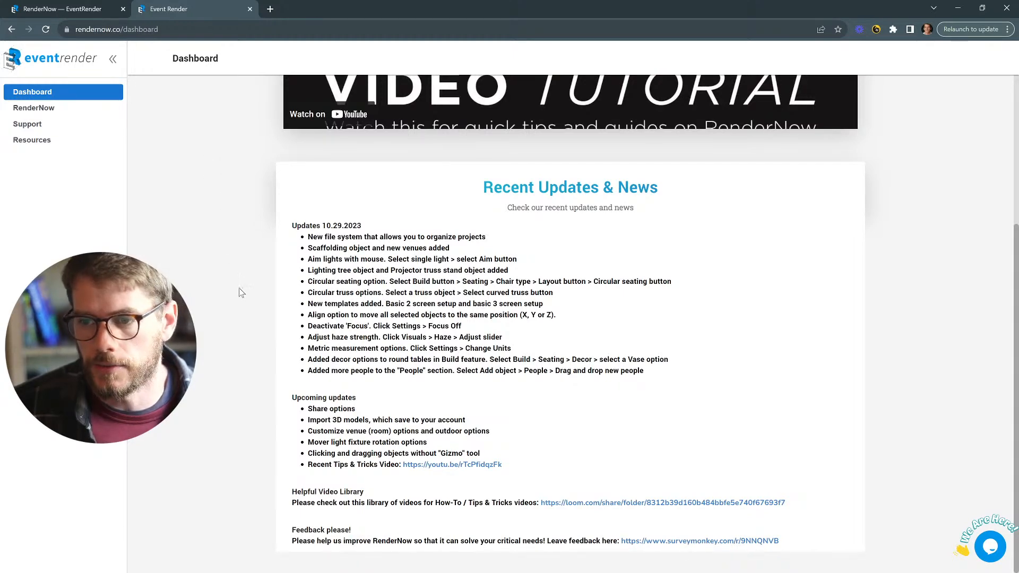
scroll(247, 297, "up", 4)
scroll(251, 312, "up", 1)
left_click(33, 108)
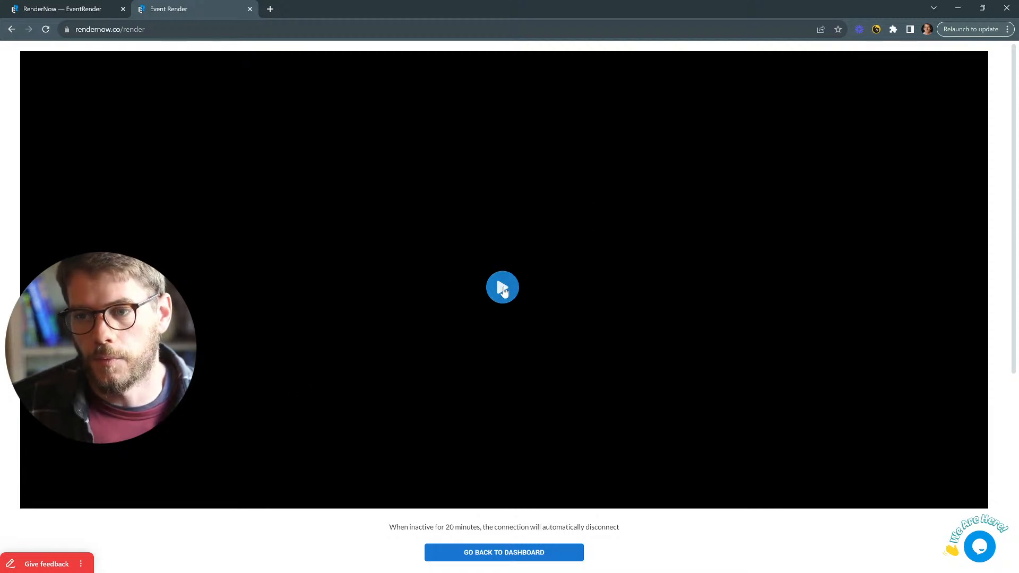
left_click(503, 289)
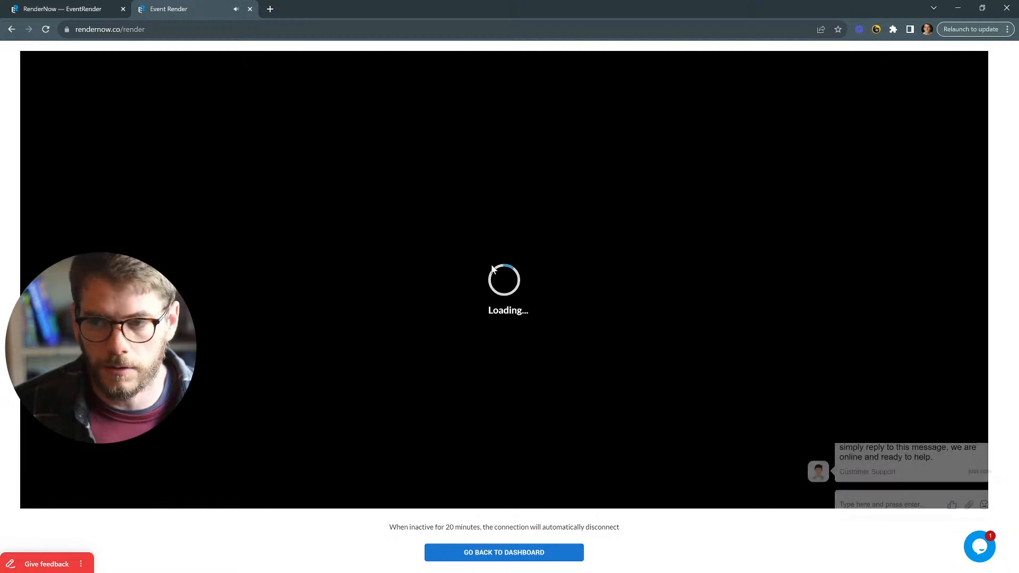
left_click(990, 420)
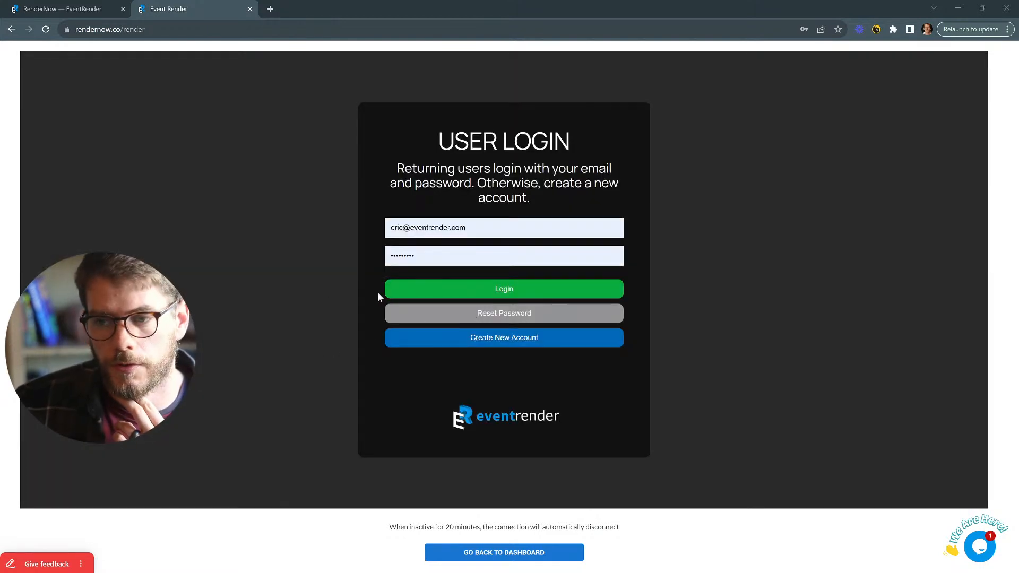
- Visit the new-account form, return to the user login, and check the email and password fields
left_click(483, 342)
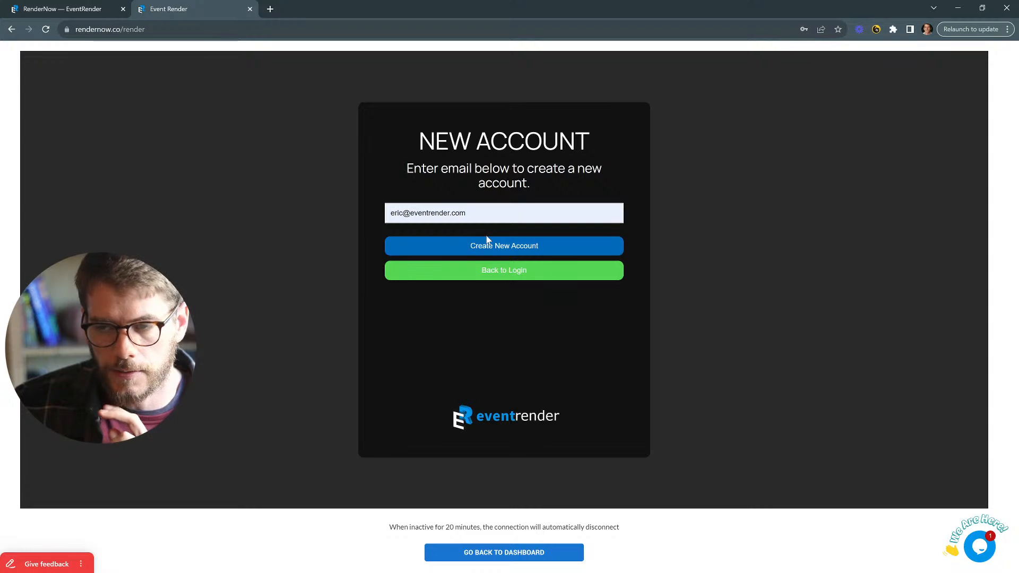
left_click(491, 271)
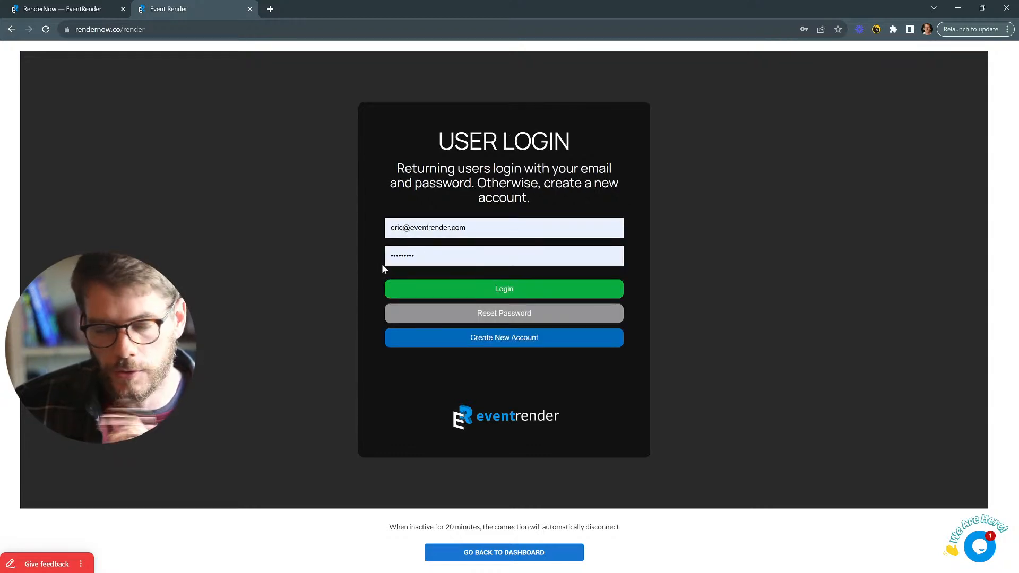
left_click_drag(467, 228, 382, 229)
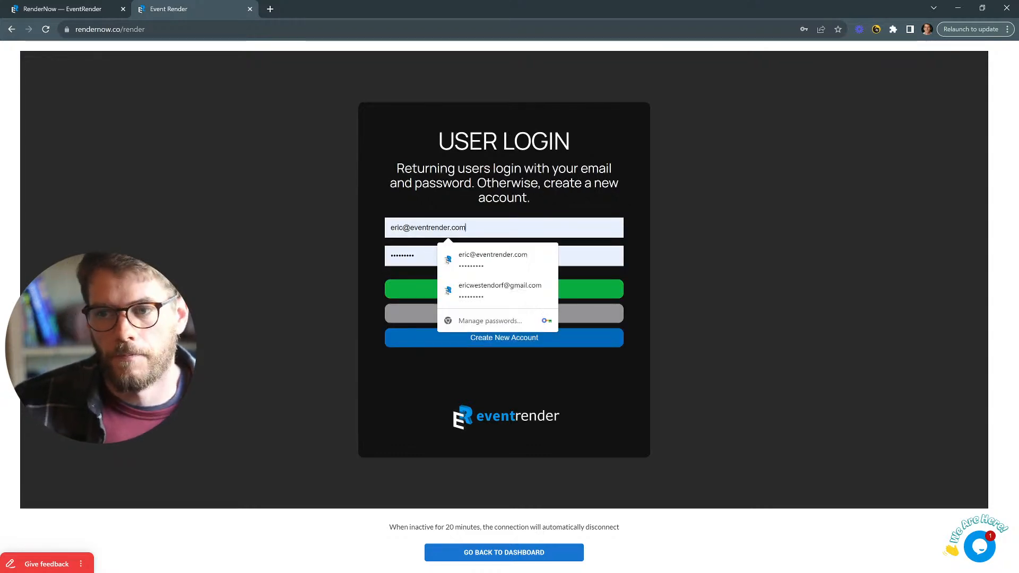
left_click(467, 228)
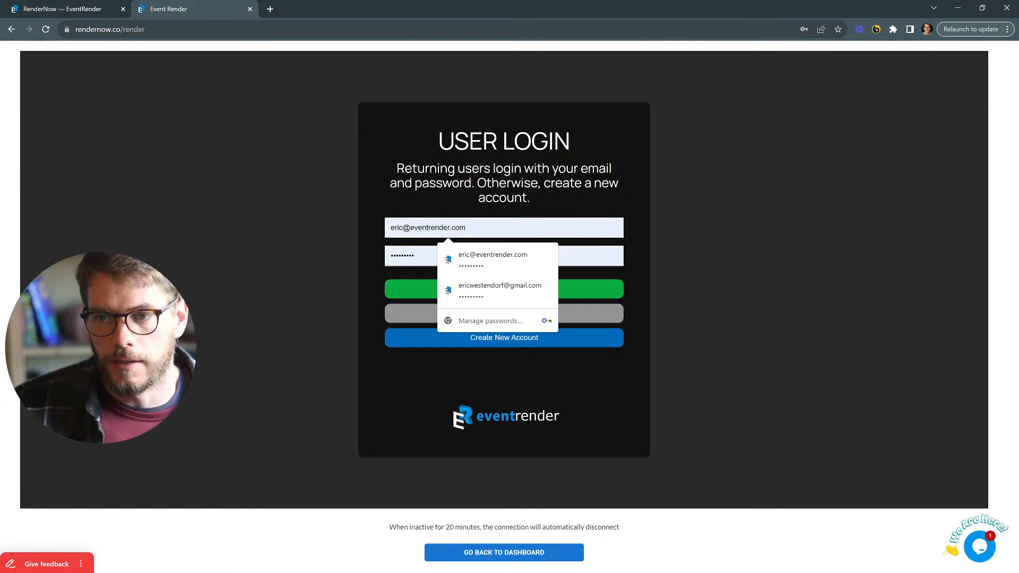
key("Tab")
left_click(370, 291)
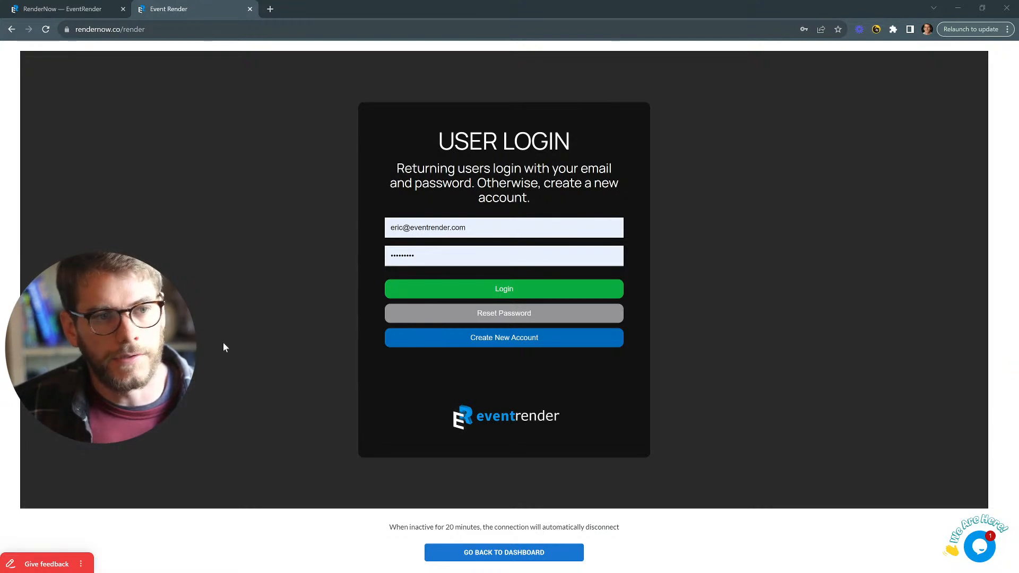
- Replace the email with the other saved account's address from the suggestions
triple_click(460, 232)
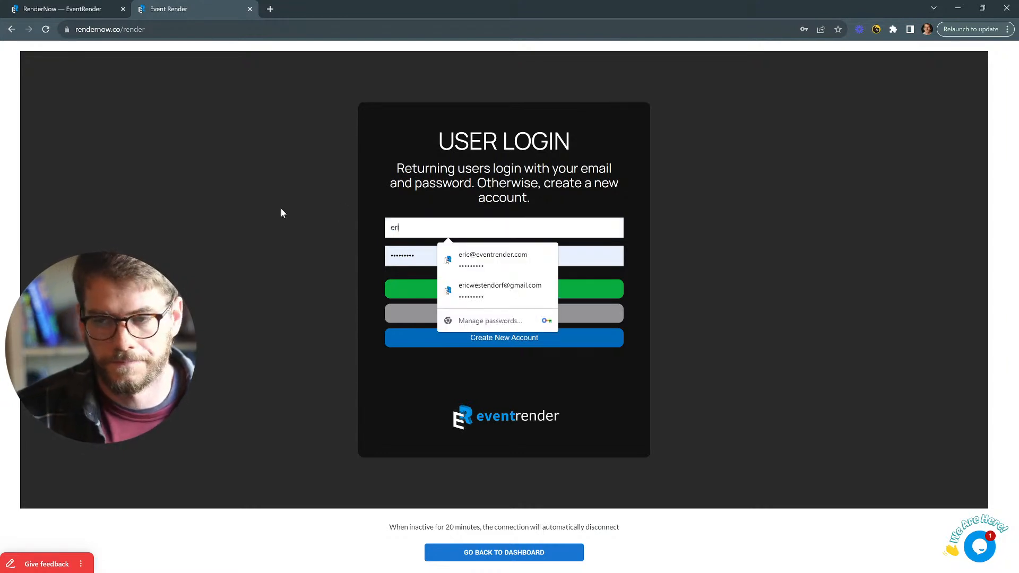
left_click(531, 255)
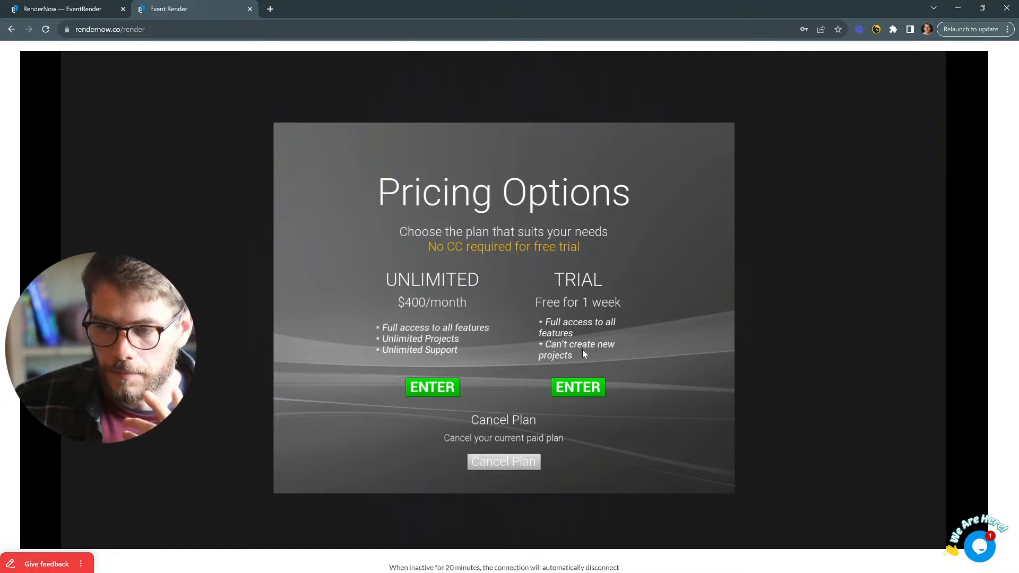
- Choose the free one-week Trial plan on the Pricing Options screen
left_click(578, 387)
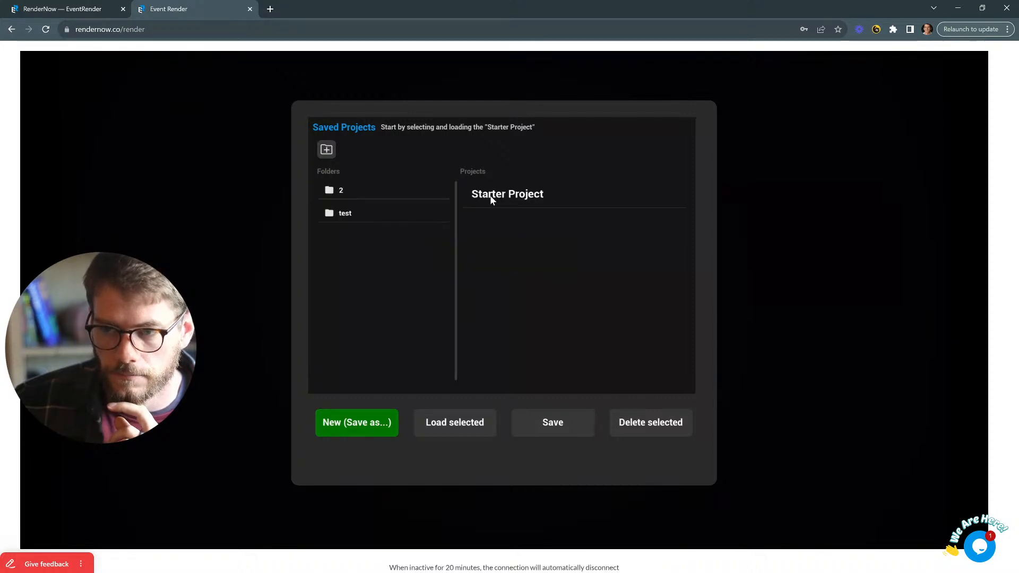
left_click(509, 197)
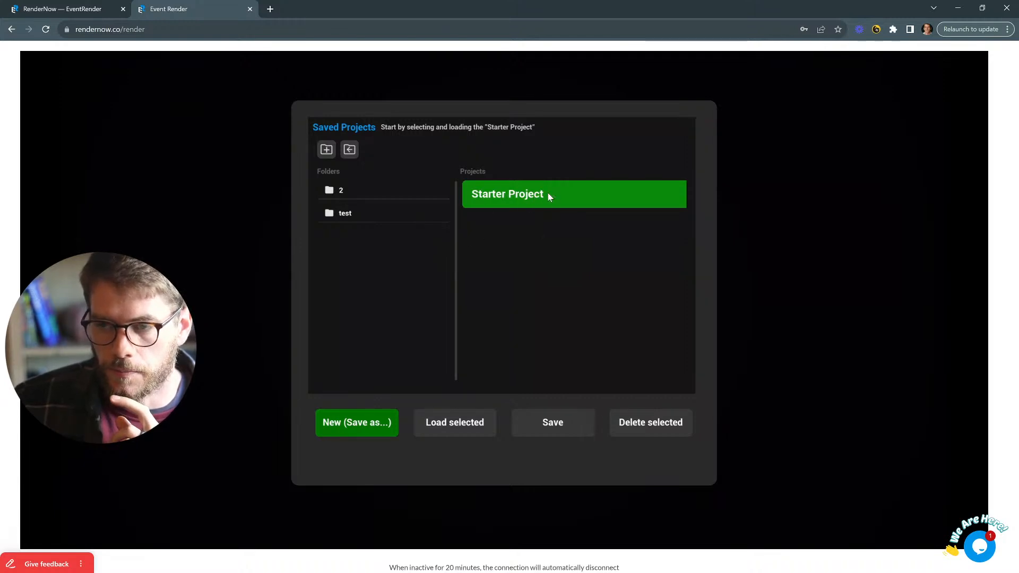
left_click(347, 422)
left_click(454, 253)
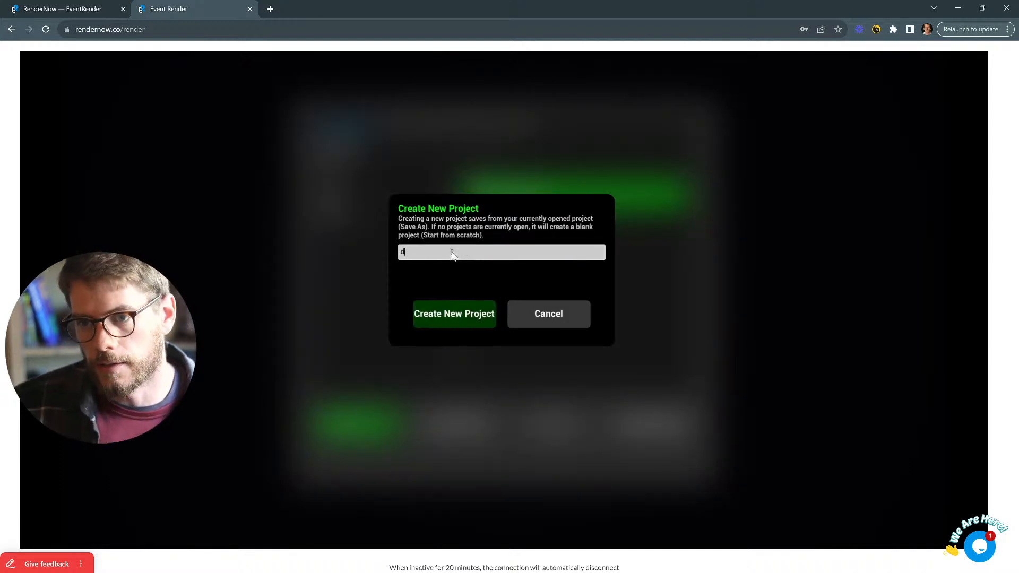
left_click(441, 314)
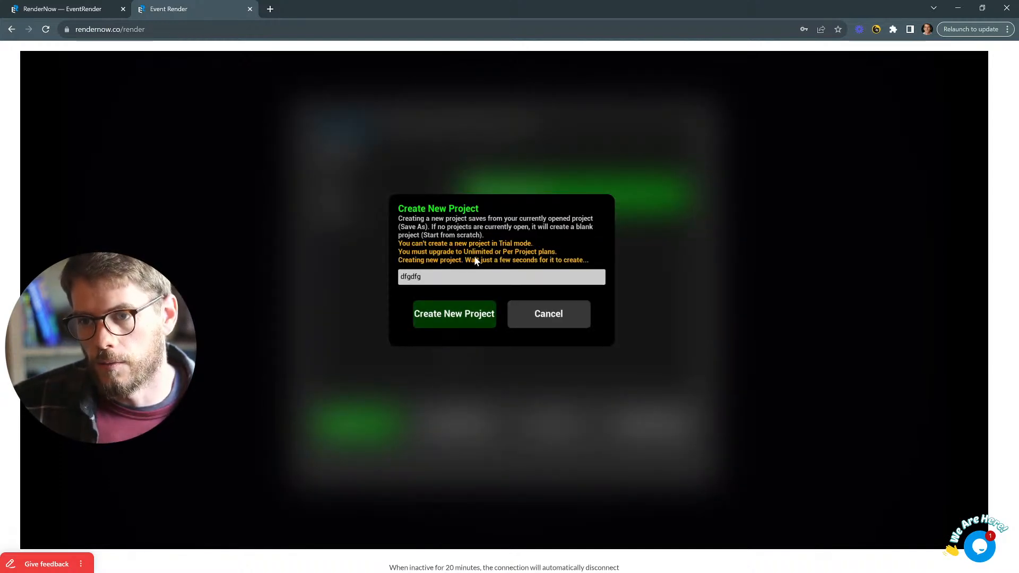
left_click(556, 315)
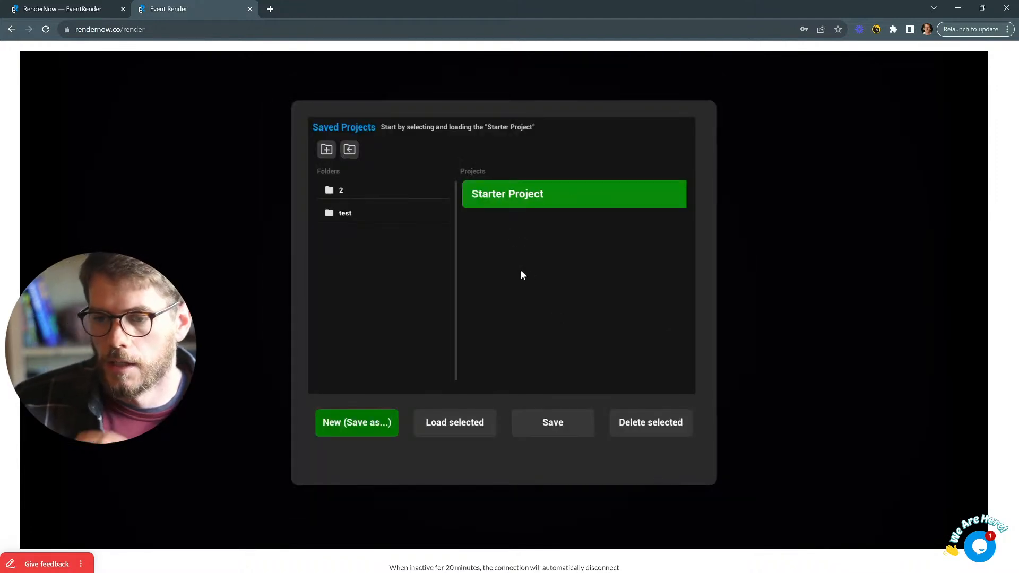
- Load the Starter Project, skip the tutorial, and check the floor plan before returning to perspective
left_click(442, 421)
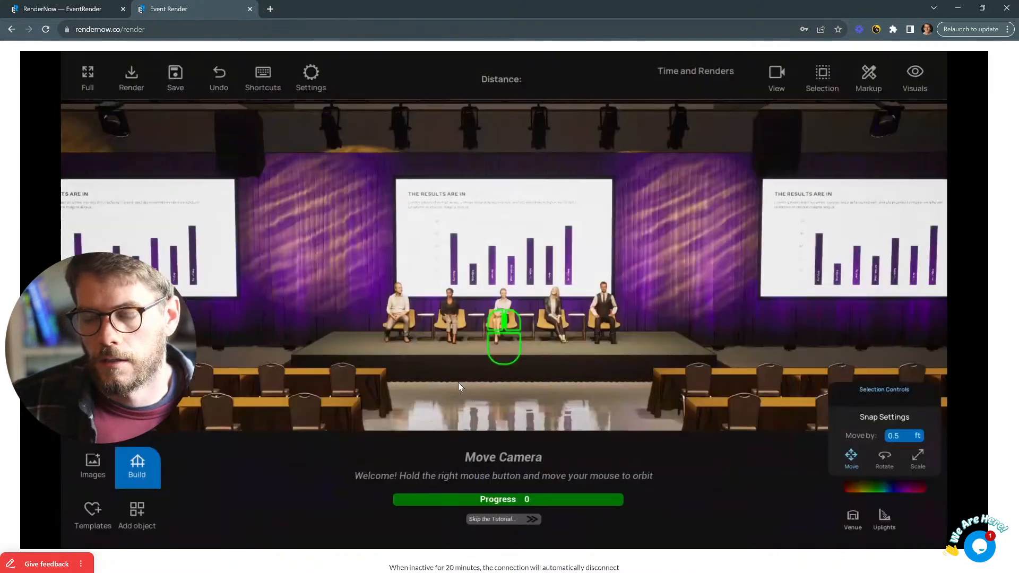
left_click(494, 519)
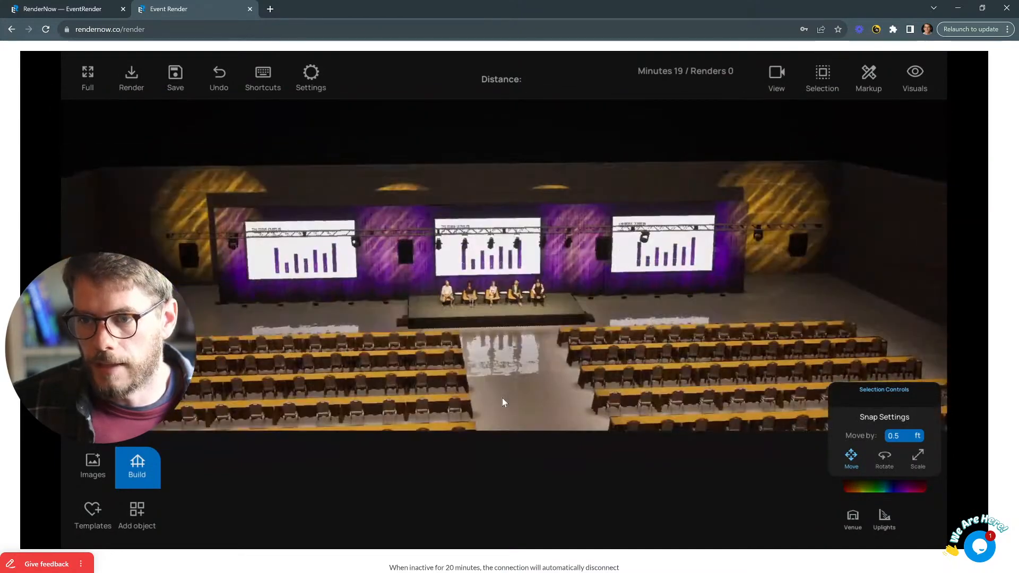
key("t")
scroll(501, 395, "down", 4)
middle_click_drag(502, 393, 487, 354)
scroll(447, 293, "down", 1)
scroll(444, 289, "down", 1)
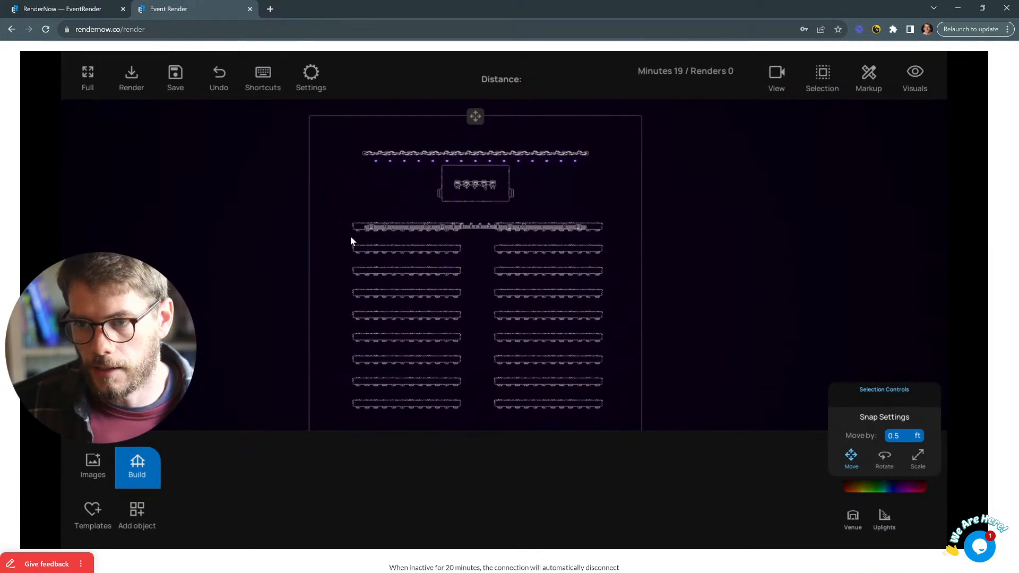
key("t")
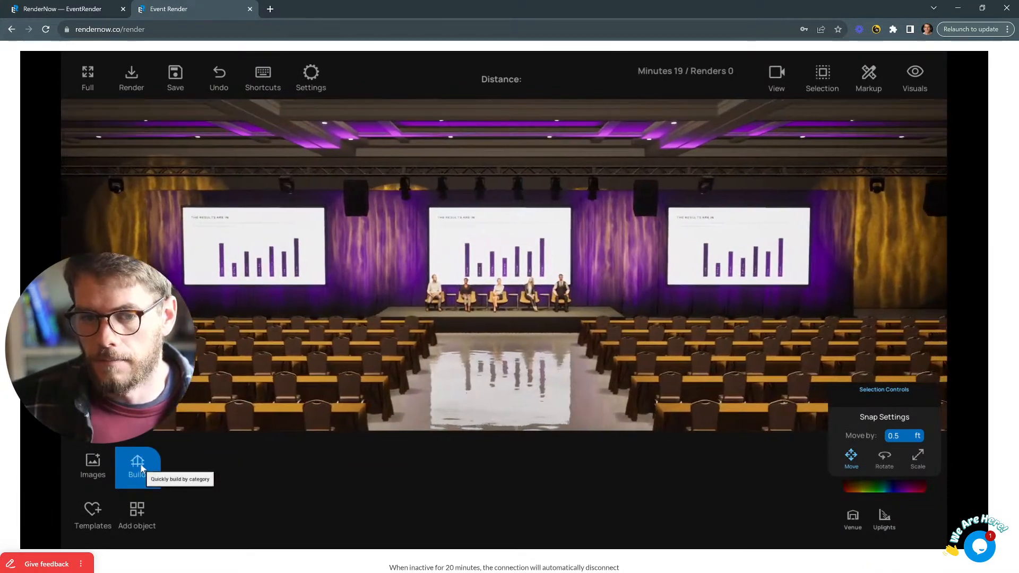
- Browse the Build categories Stage, Backdrop, Screens and Rigging, end on Room, then close the app tab
left_click(139, 463)
left_click(345, 445)
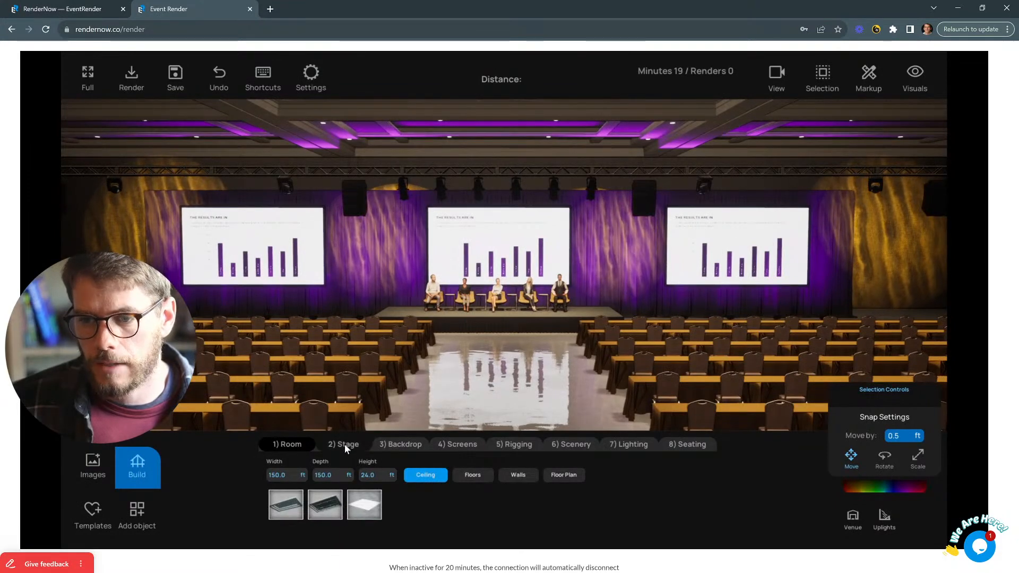
left_click(408, 444)
left_click(450, 443)
left_click(503, 444)
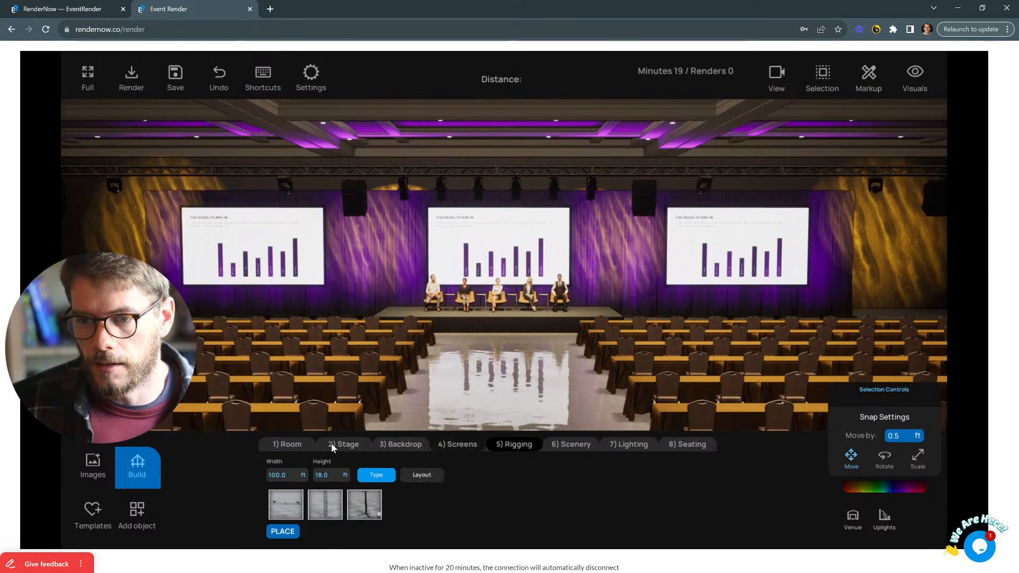
left_click(285, 444)
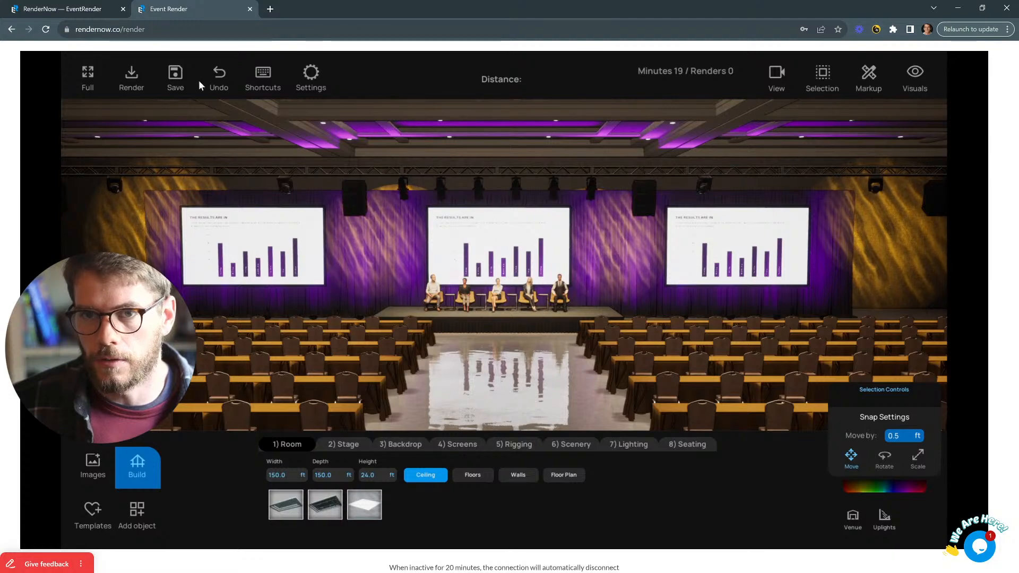
left_click(250, 9)
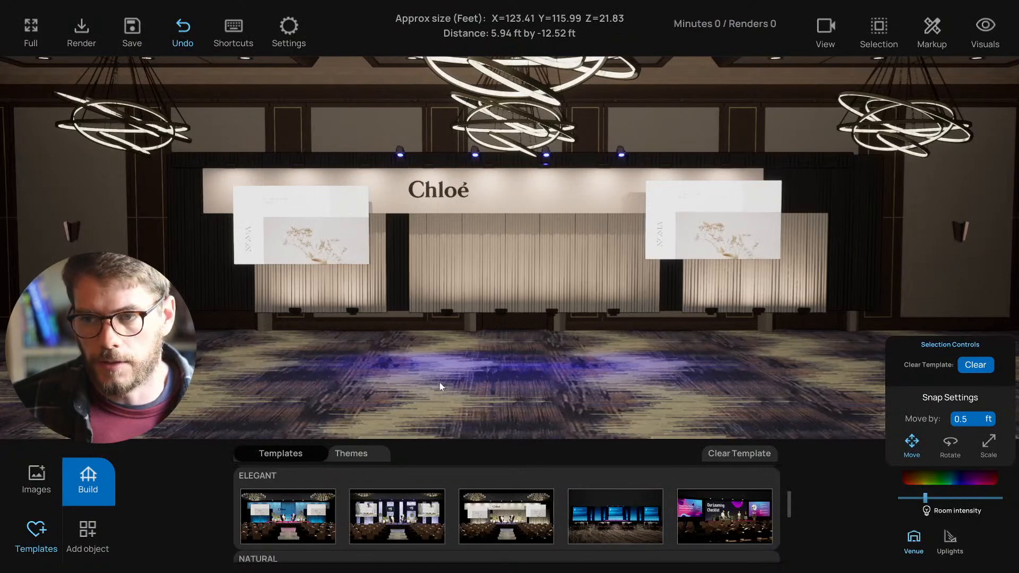
- Orbit and zoom around the Chloé ballroom, dismissing the room intensity setting
middle_click_drag(439, 382, 492, 380)
left_click(915, 538)
middle_click_drag(620, 391, 406, 406)
scroll(620, 390, "up", 5)
scroll(412, 504, "down", 2)
scroll(412, 504, "up", 2)
scroll(410, 498, "up", 1)
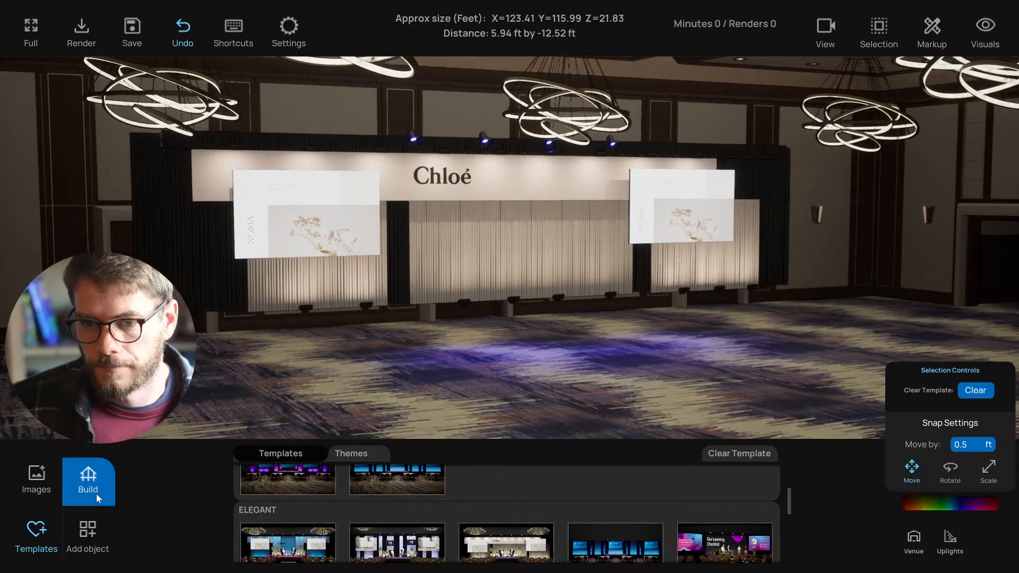
left_click(86, 474)
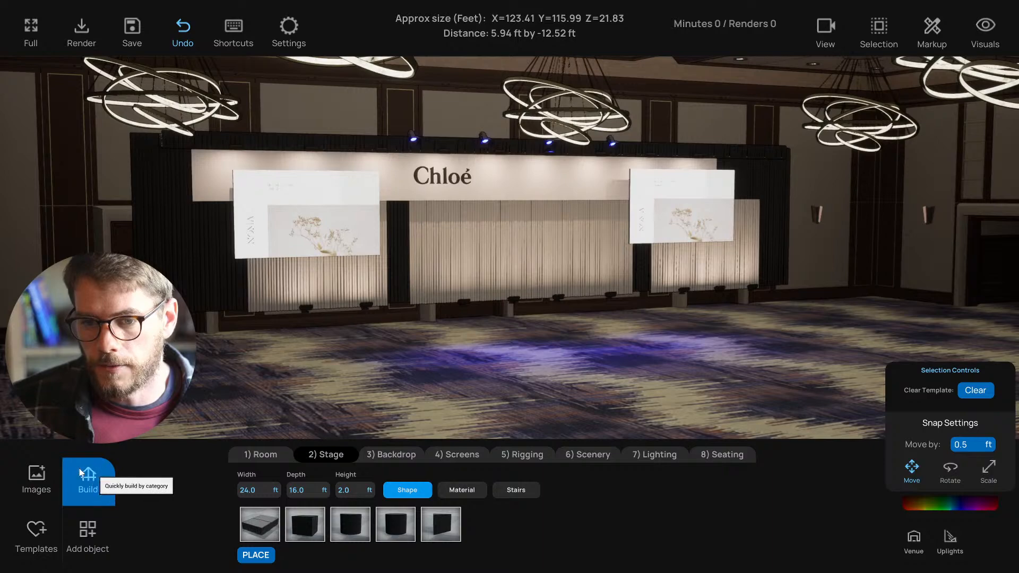
scroll(306, 375, "down", 2)
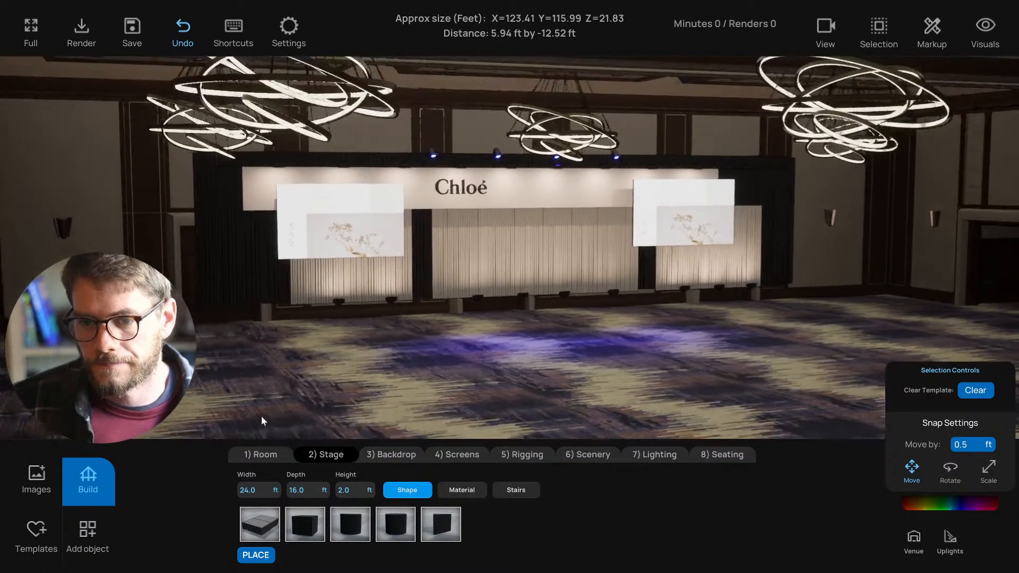
left_click(265, 454)
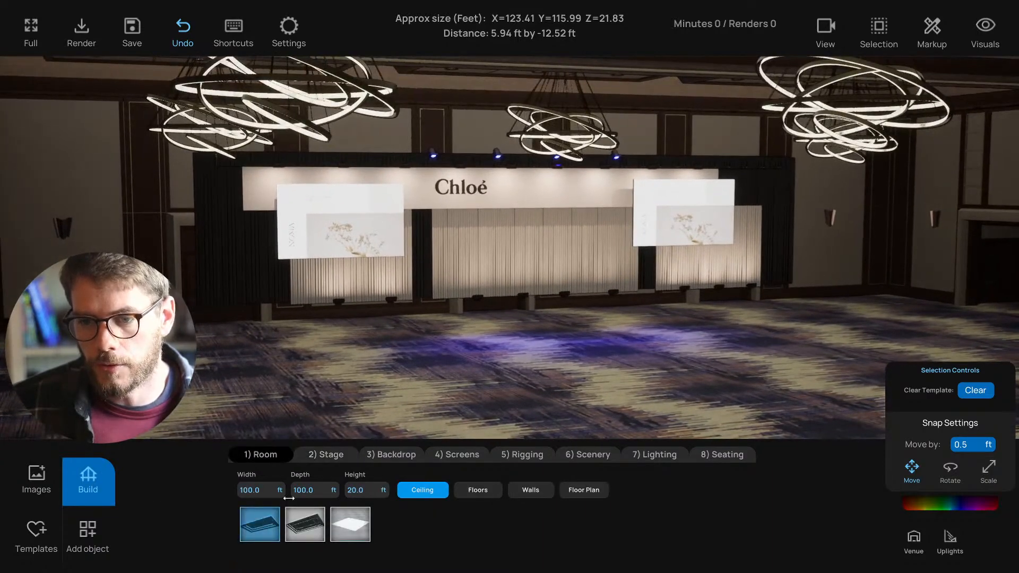
left_click(479, 491)
left_click(527, 493)
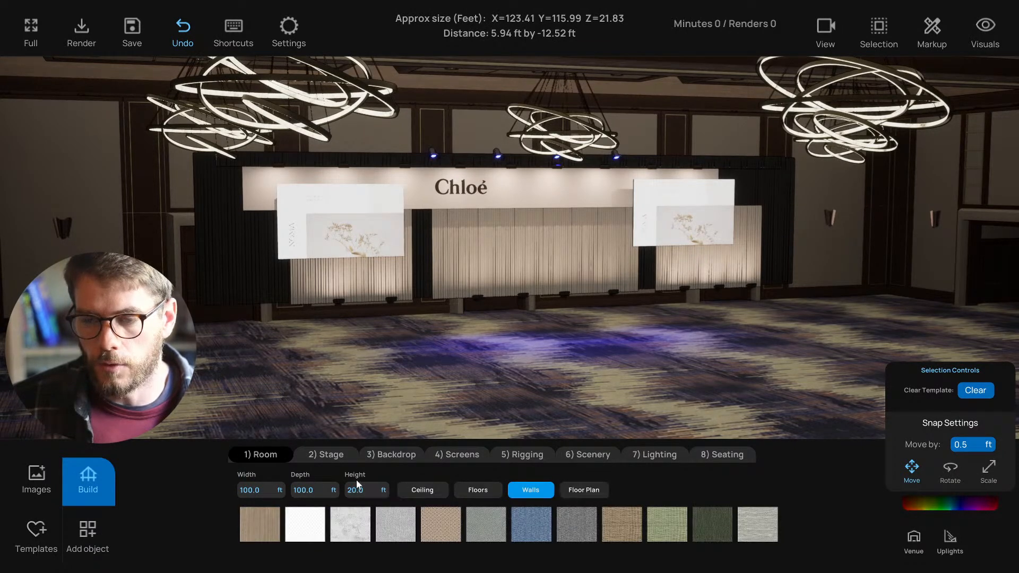
left_click(330, 454)
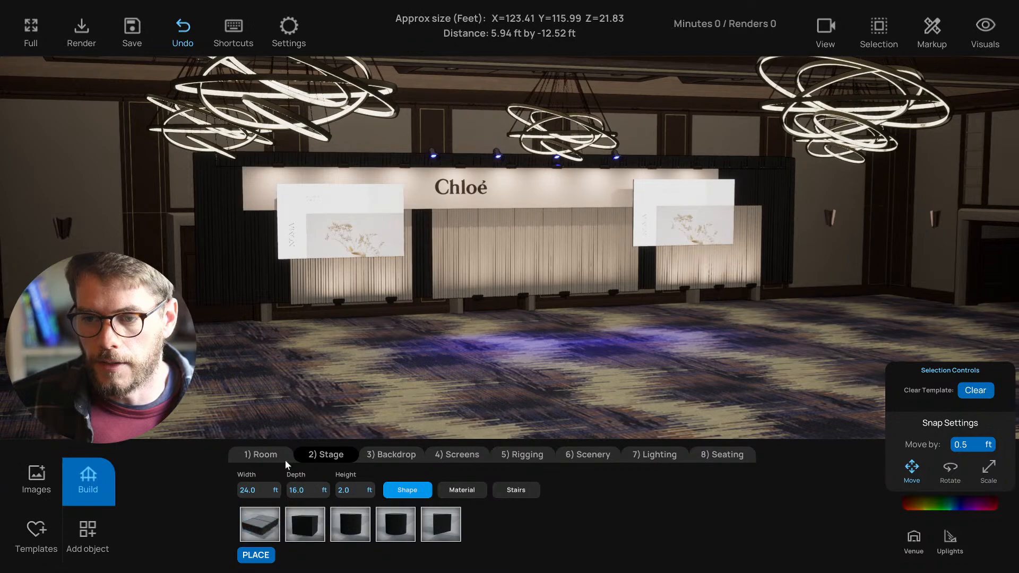
left_click(262, 457)
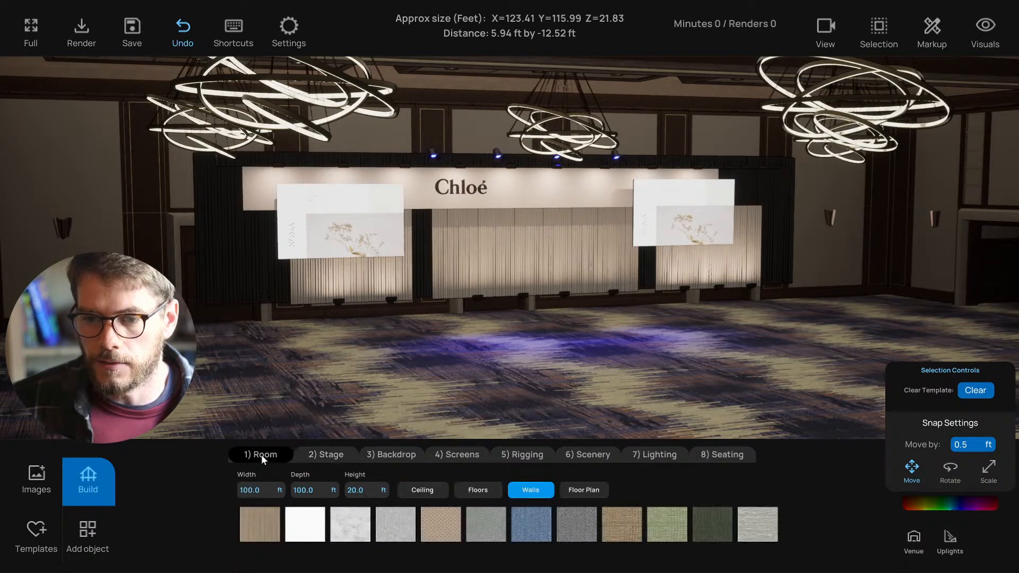
left_click(86, 544)
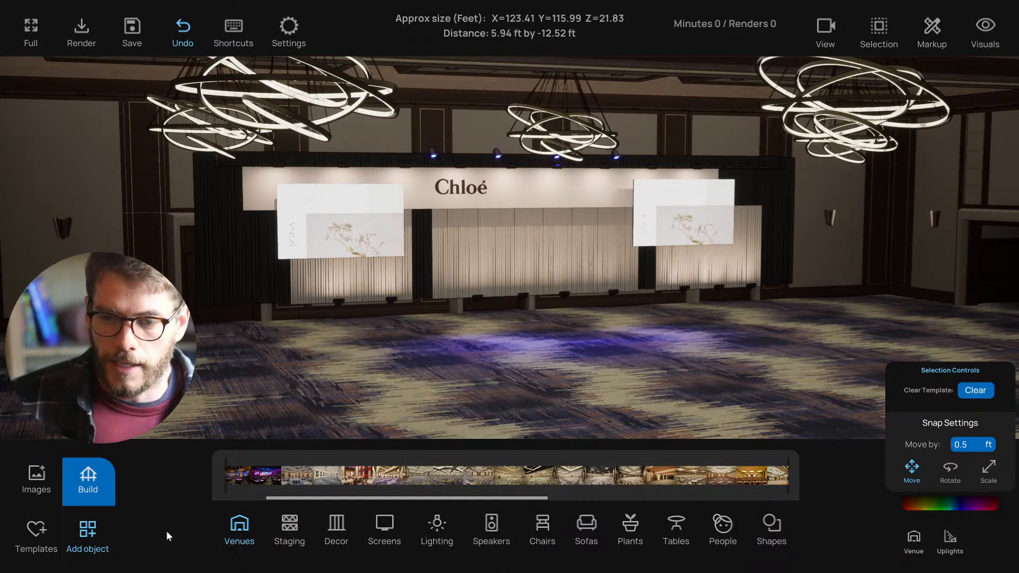
left_click(289, 525)
left_click(384, 525)
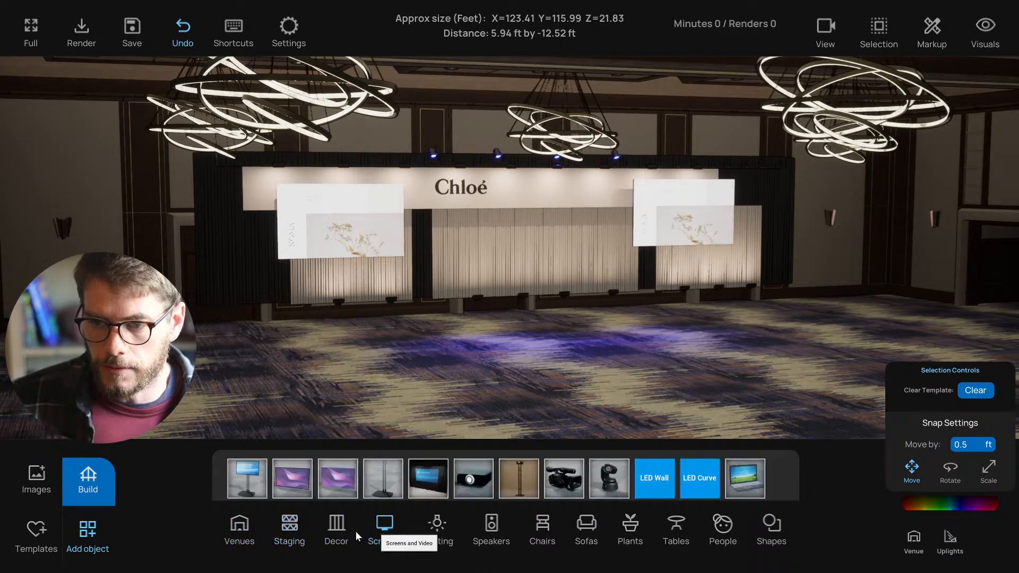
left_click(239, 528)
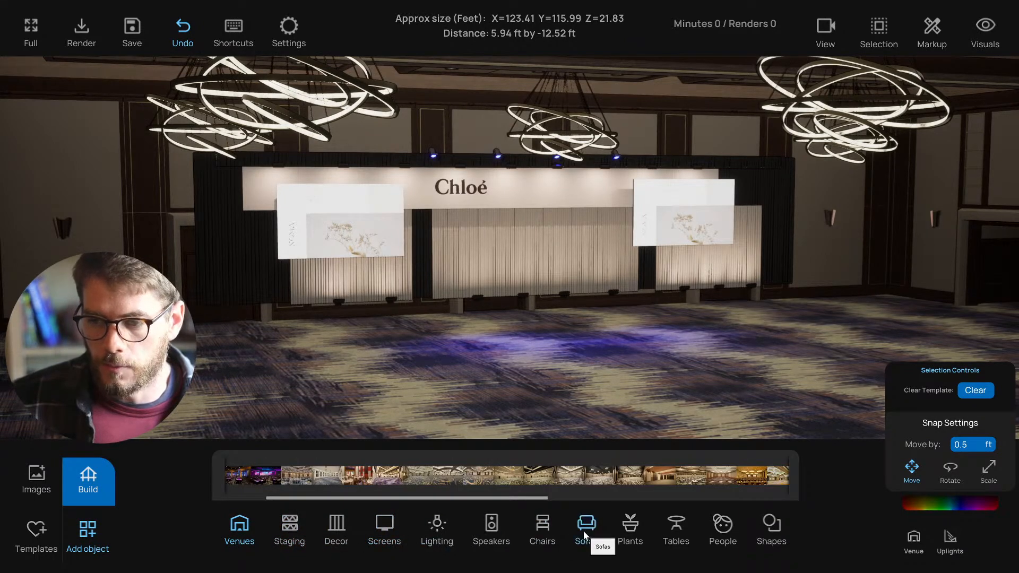
left_click(30, 535)
scroll(419, 540, "down", 5)
scroll(408, 540, "up", 8)
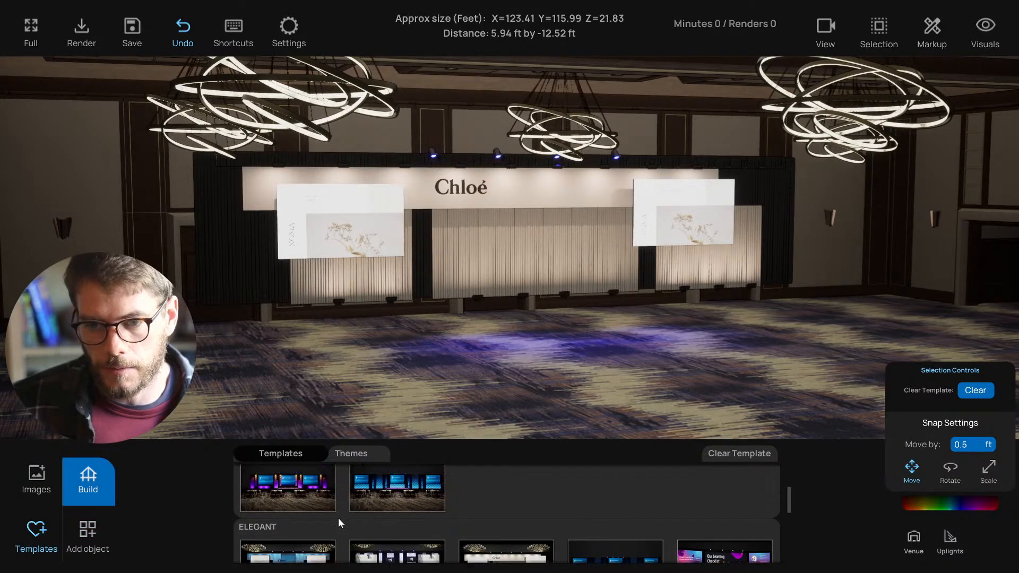
- Open the image library, pick the leaf image, and bring the camera close to the Chloé stage
left_click(34, 474)
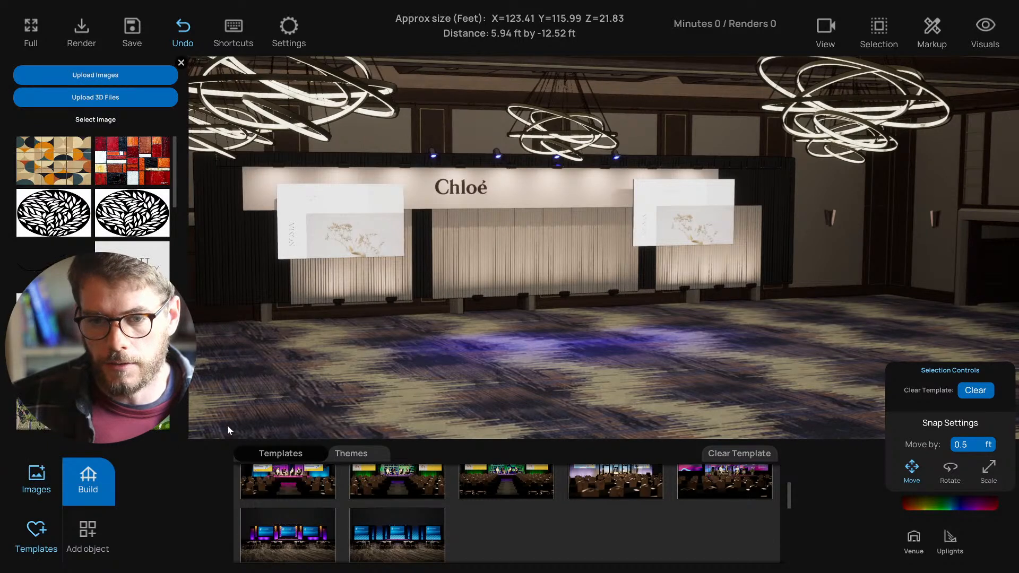
left_click(36, 475)
left_click(36, 475)
left_click(75, 231)
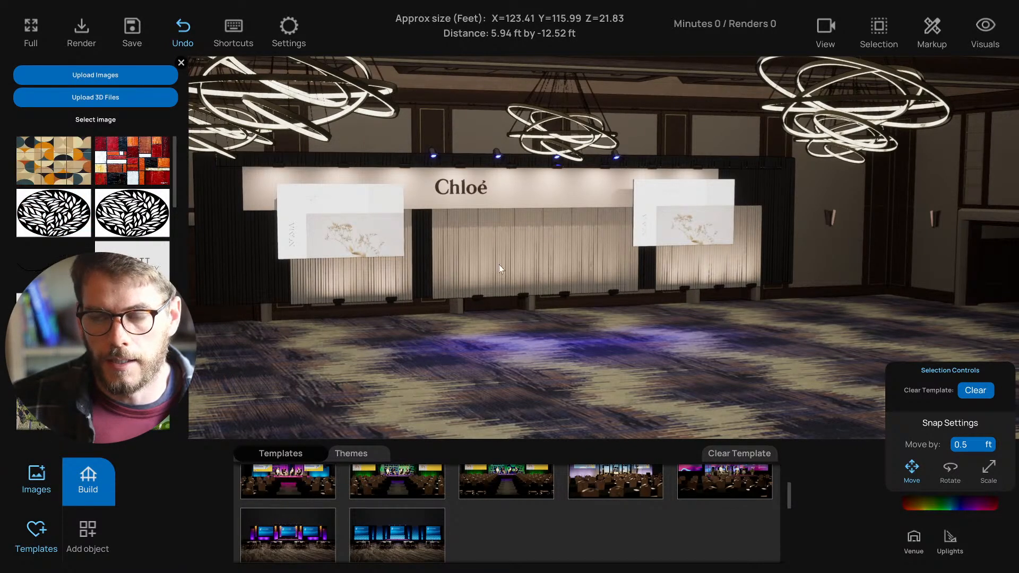
right_click_drag(494, 263, 465, 267)
key("w")
key("w")
key("s")
key("w")
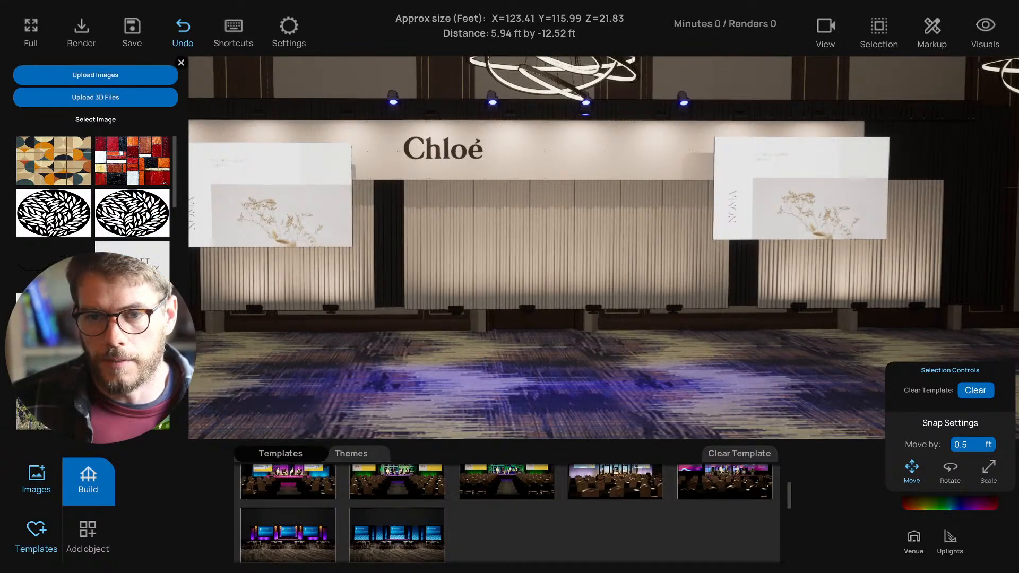
- Place a snowflake graphic on the backdrop, shrink it to about half size, and position it
left_click(132, 317)
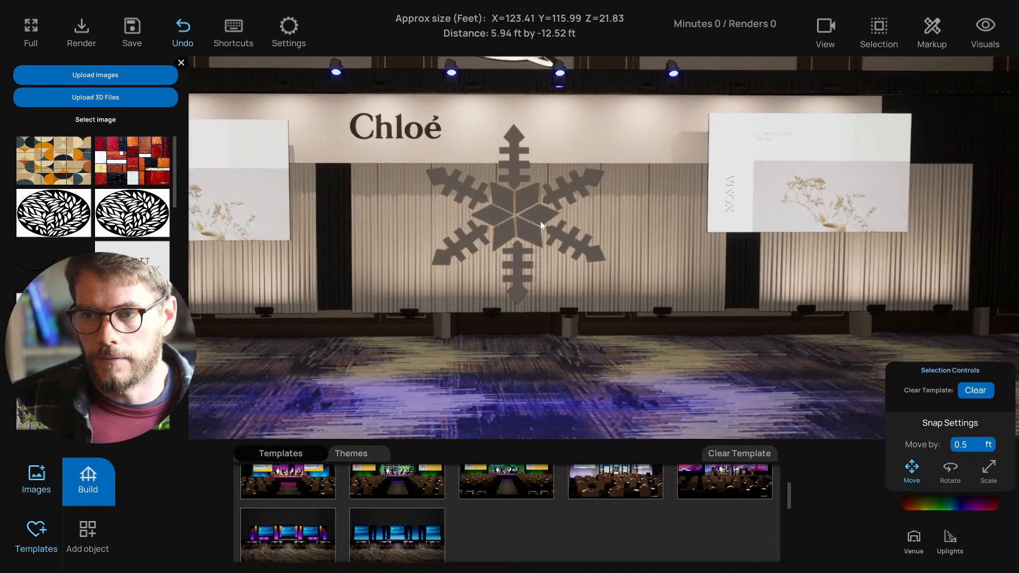
left_click(541, 221)
right_click_drag(445, 240, 542, 328)
left_click_drag(539, 321, 498, 289)
right_click_drag(490, 220, 511, 218)
left_click(565, 222)
left_click_drag(502, 267, 484, 316)
left_click(545, 222)
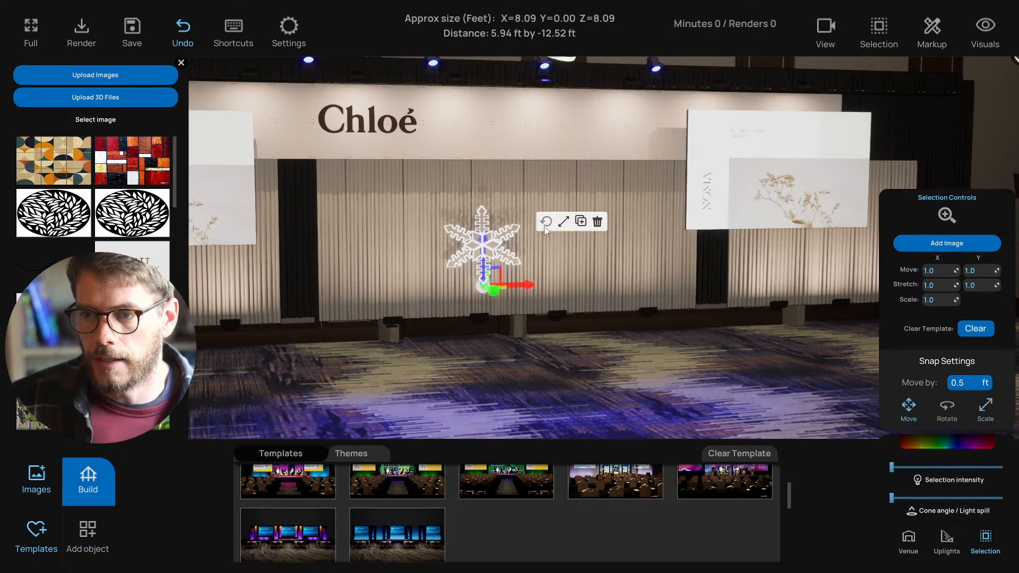
left_click_drag(501, 295, 502, 301)
right_click_drag(501, 301, 499, 303)
left_click_drag(467, 275, 465, 252)
- Delete the snowflake, then close the image library and the templates gallery
right_click_drag(543, 237, 540, 232)
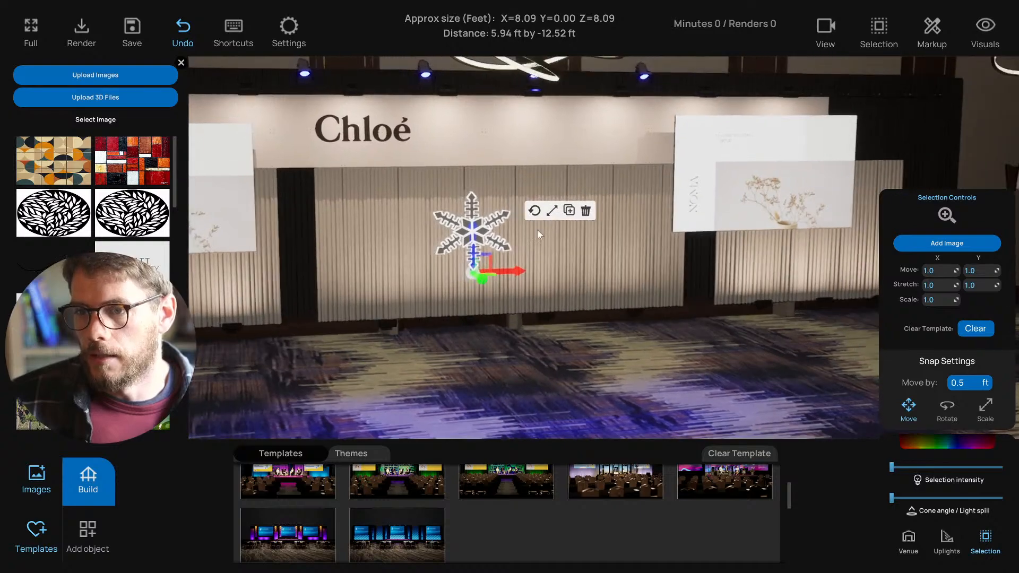
left_click(585, 211)
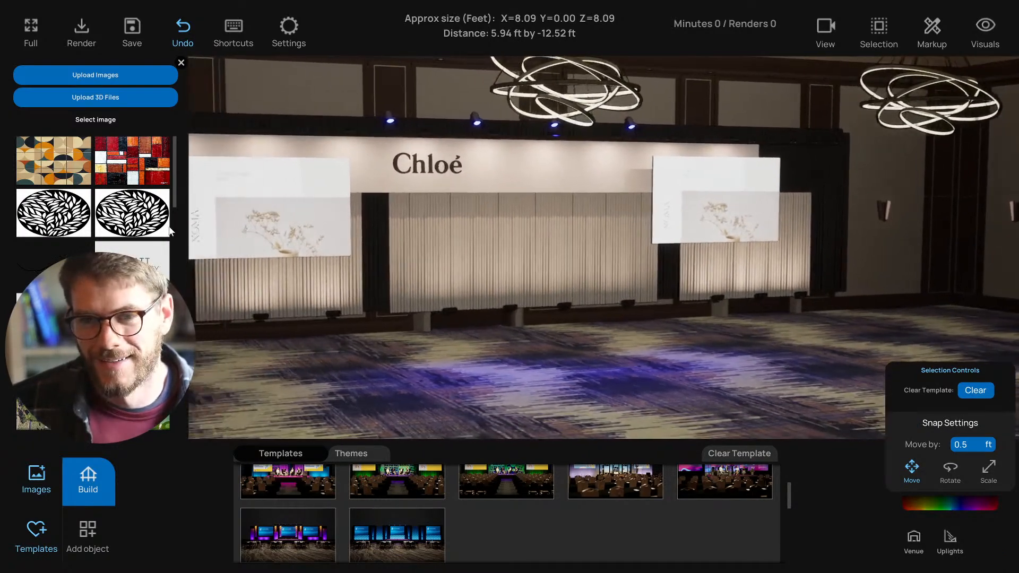
left_click(181, 64)
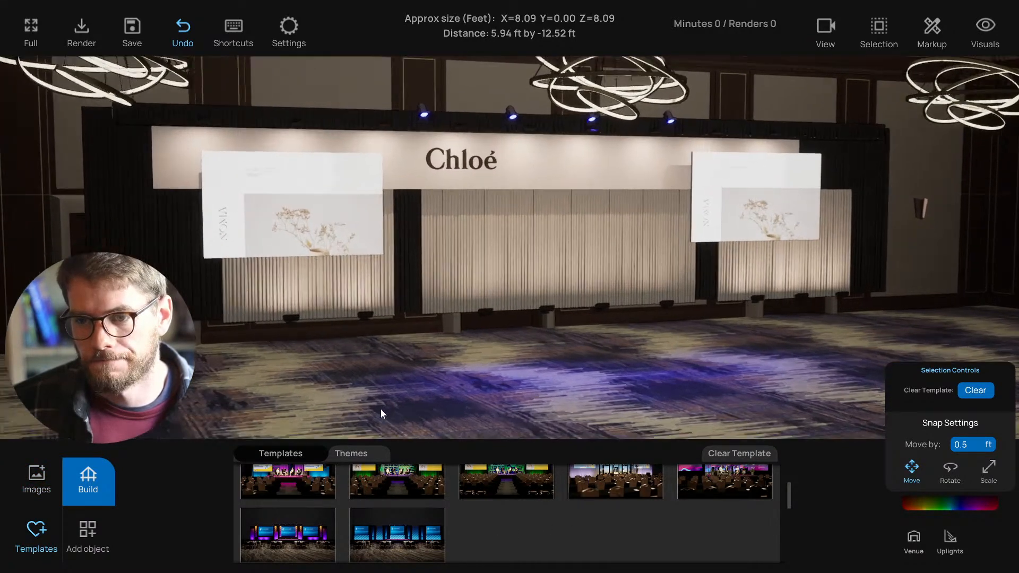
left_click(36, 533)
- Select the three backdrop wall panels, slide the centre one right, and lower them together
middle_click_drag(301, 391, 407, 334)
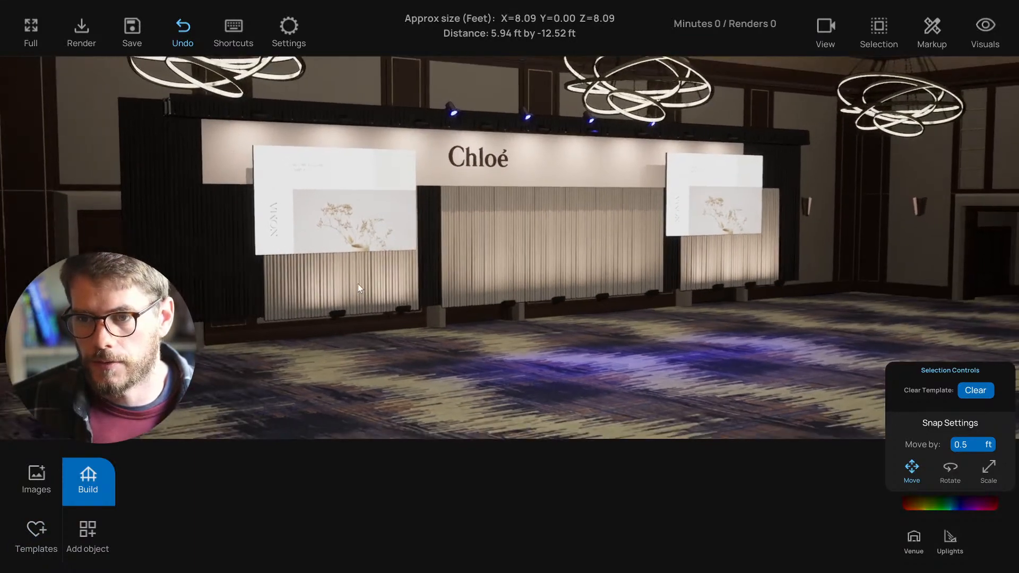
left_click(297, 304)
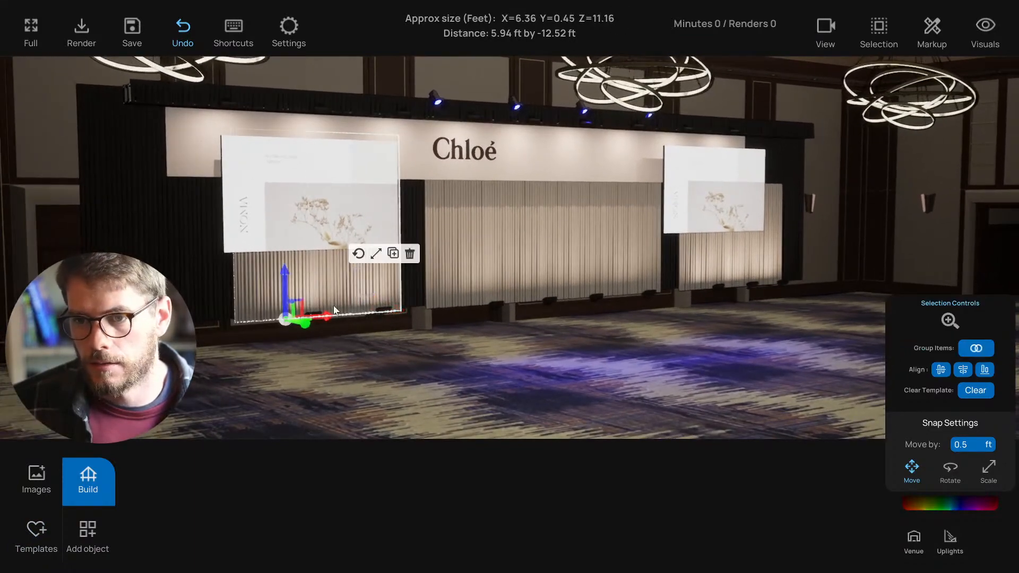
middle_click_drag(297, 303, 510, 297)
left_click(417, 289, "shift")
left_click_drag(485, 282, 687, 278)
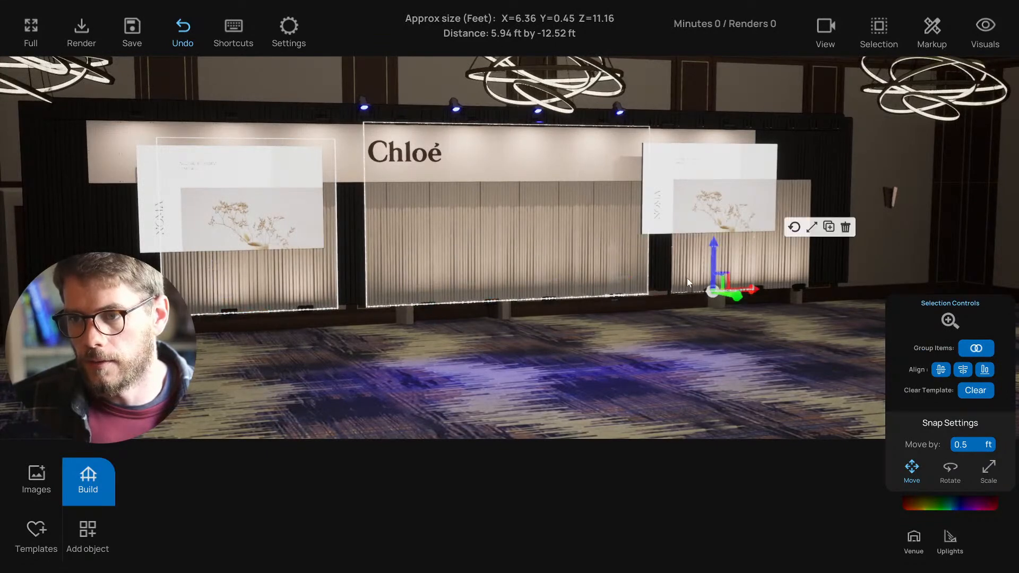
left_click(764, 265, "shift")
mouse_move(765, 270)
middle_mouse_down()
mouse_move(762, 289)
mouse_move(768, 263)
middle_mouse_up()
left_click_drag(783, 245, 779, 272)
scroll(656, 333, "down", 3)
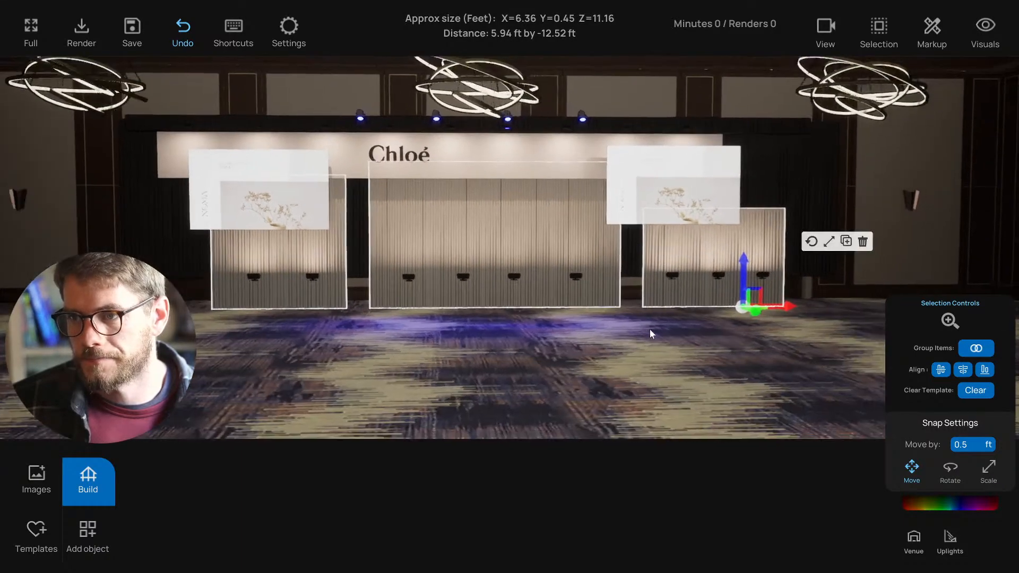
- Scale the right backdrop panel up to make it taller
left_click(830, 243)
left_click_drag(745, 269, 745, 264)
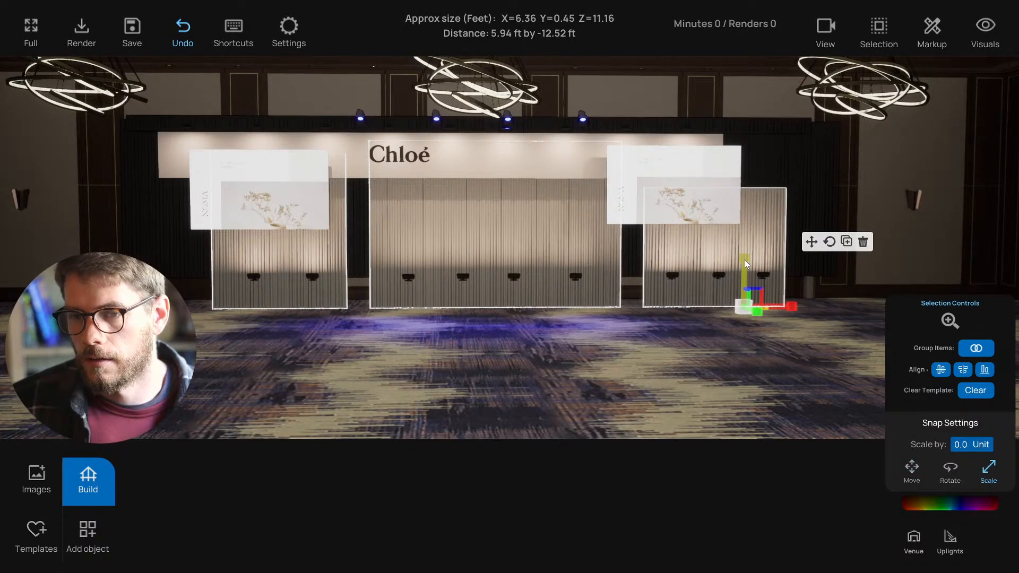
left_click(463, 366)
key("s")
key("a")
key("s")
key("d")
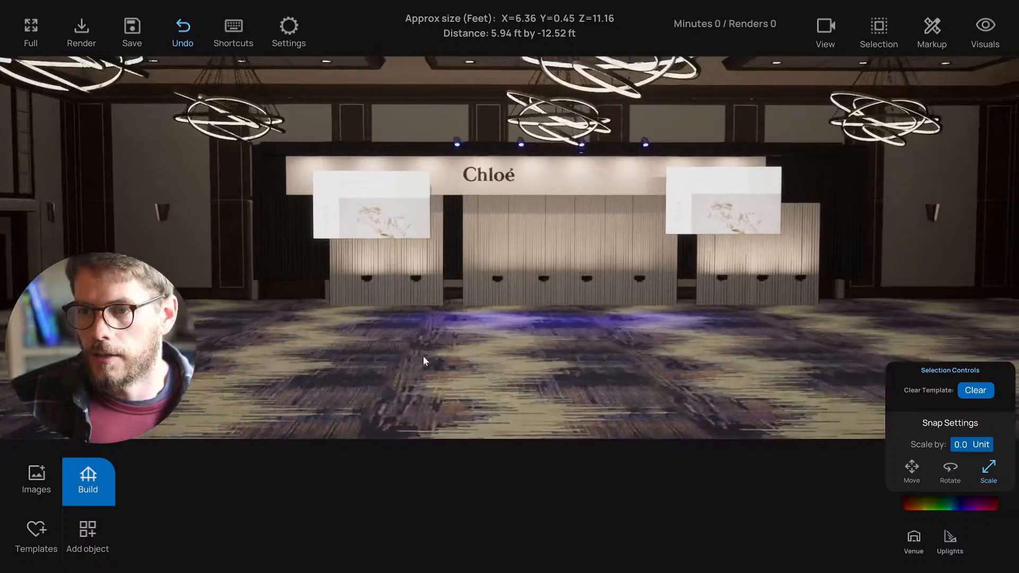
key("w")
- Select the row of uplights, shift the right one further right, and lower them onto the floor
left_click(351, 279)
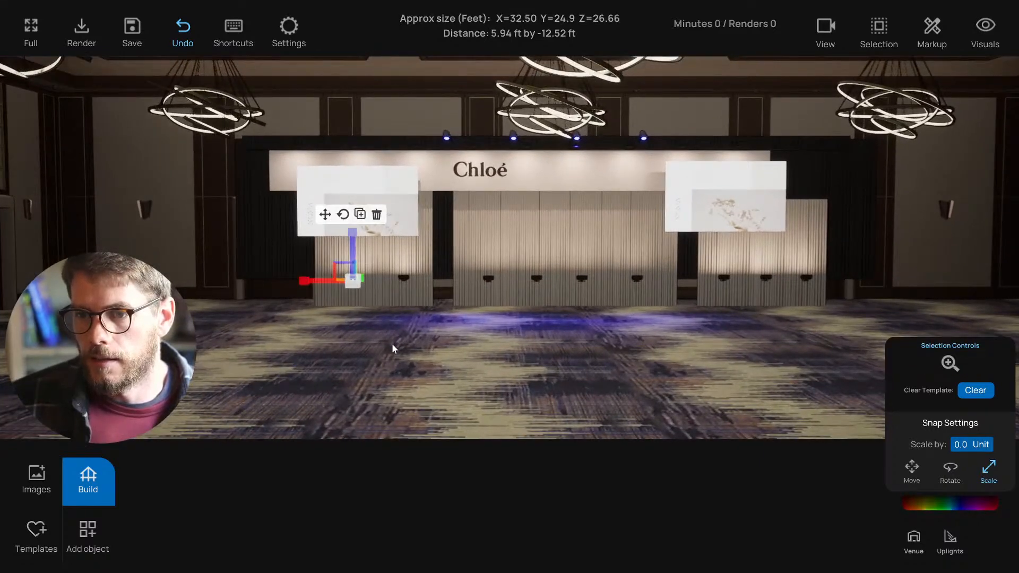
left_click(392, 348)
left_click(352, 276)
left_click(325, 214)
left_click_drag(352, 276, 808, 278)
key("w")
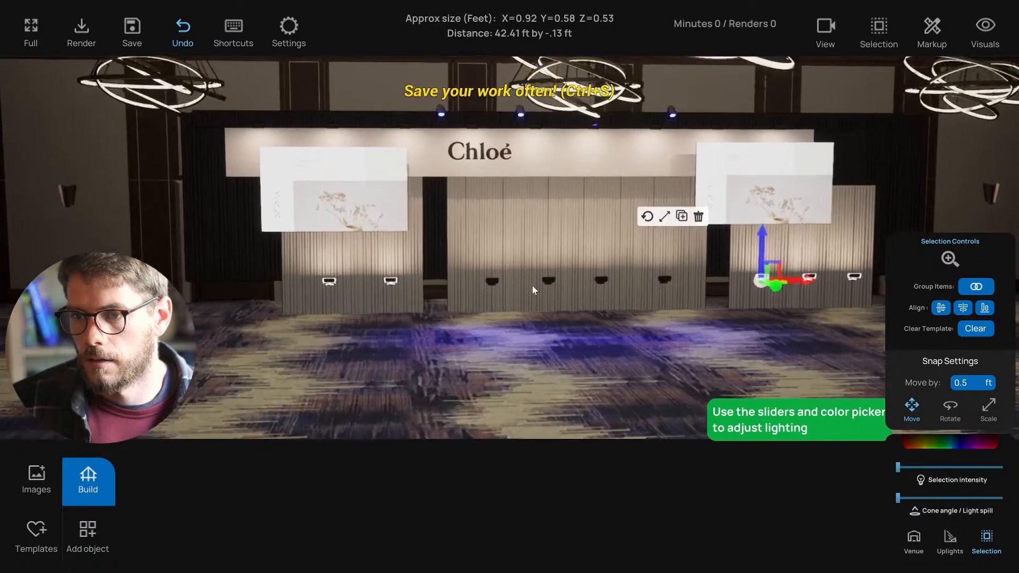
left_click(493, 281)
left_click_drag(549, 280, 672, 287)
left_click_drag(657, 251, 656, 285)
right_click_drag(590, 353, 415, 239)
left_click(623, 390)
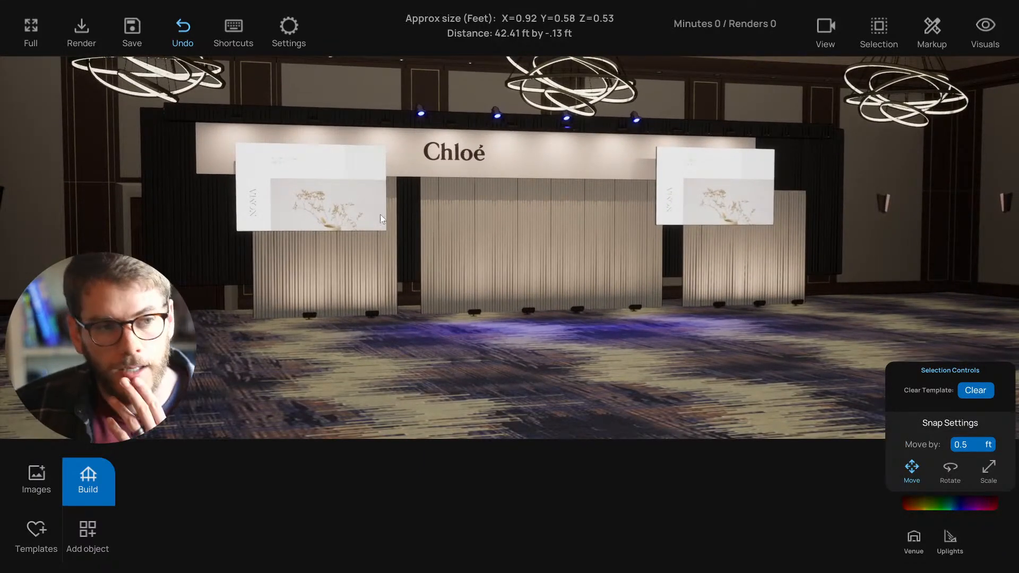
- Drag the left and right floral-graphic screens down below the Chloé header banner
left_click(348, 202)
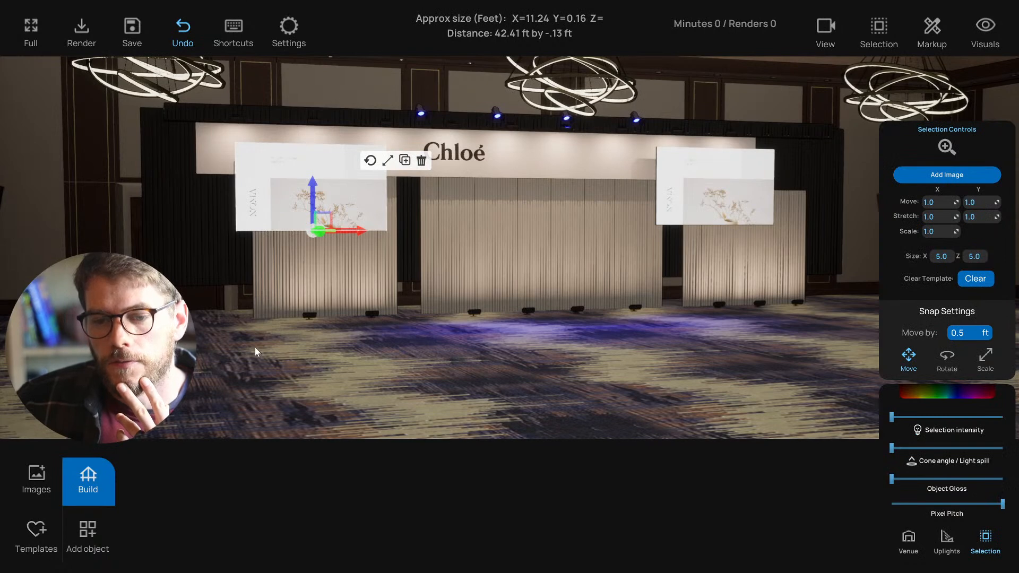
left_click(90, 531)
left_click(228, 383)
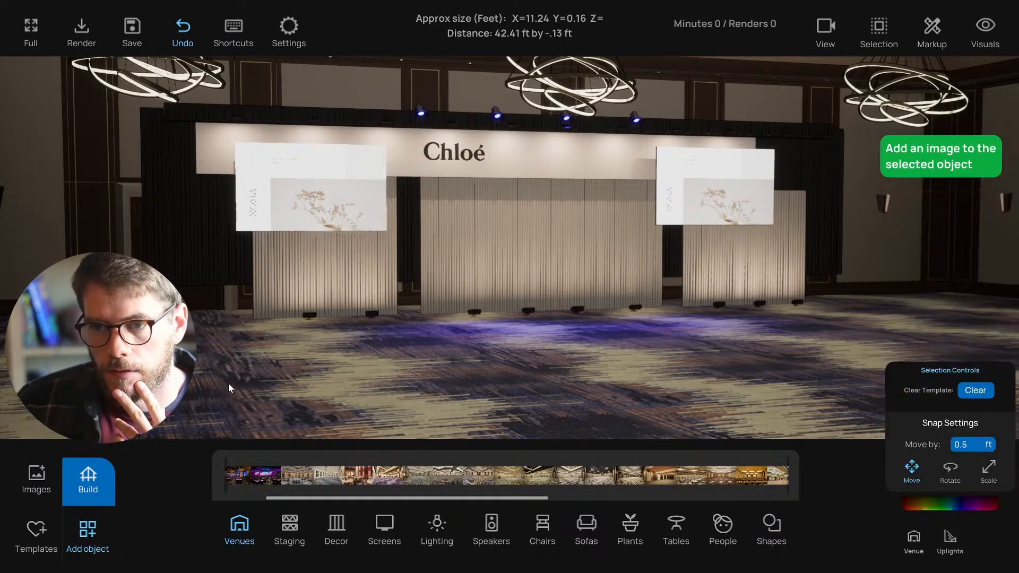
left_click(287, 215)
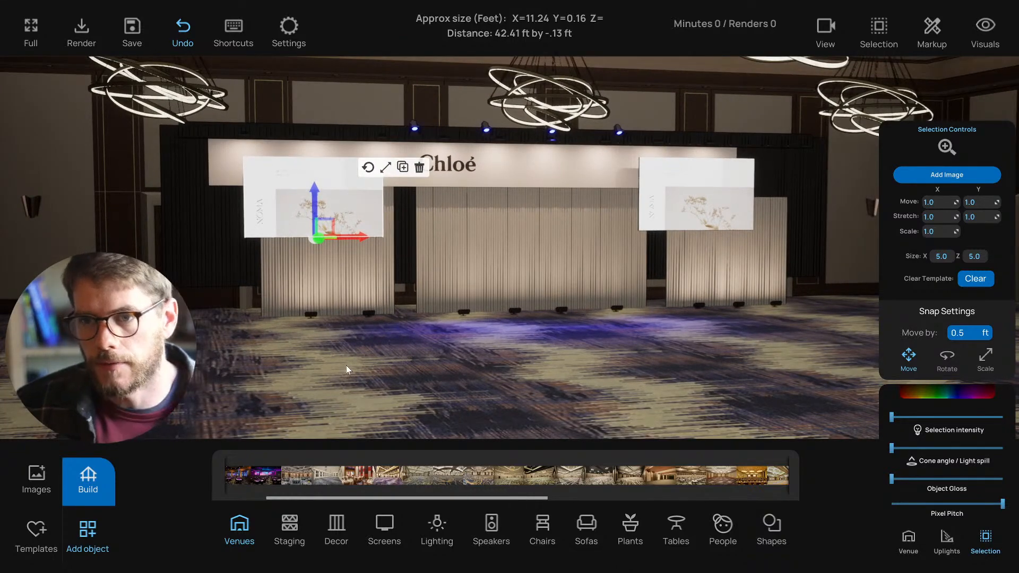
right_click_drag(636, 195, 575, 214)
left_click_drag(293, 205, 283, 242)
left_click(697, 200)
left_click_drag(682, 209, 680, 228)
right_click_drag(593, 213, 343, 188)
left_click(343, 243)
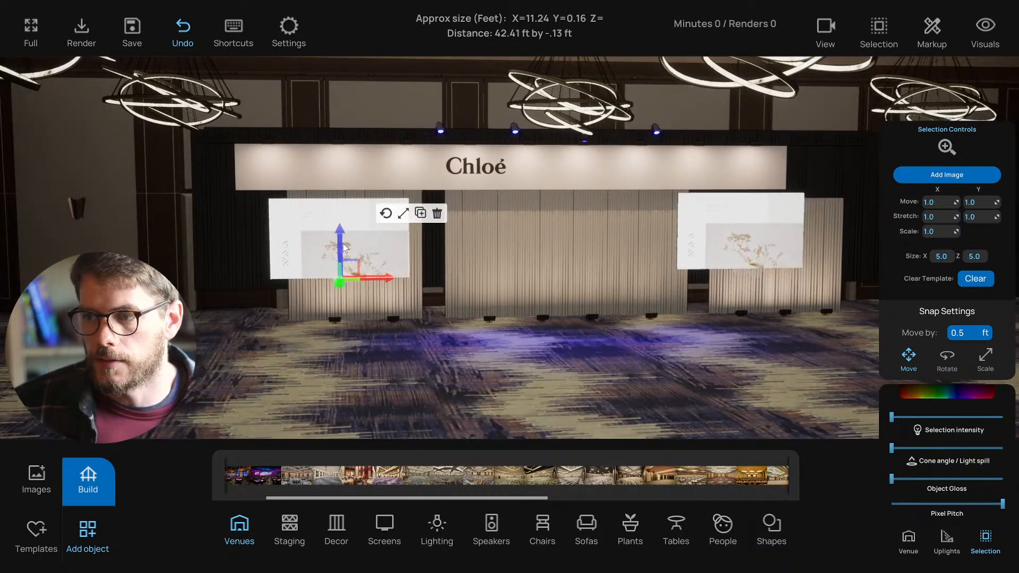
right_click_drag(287, 237, 249, 346)
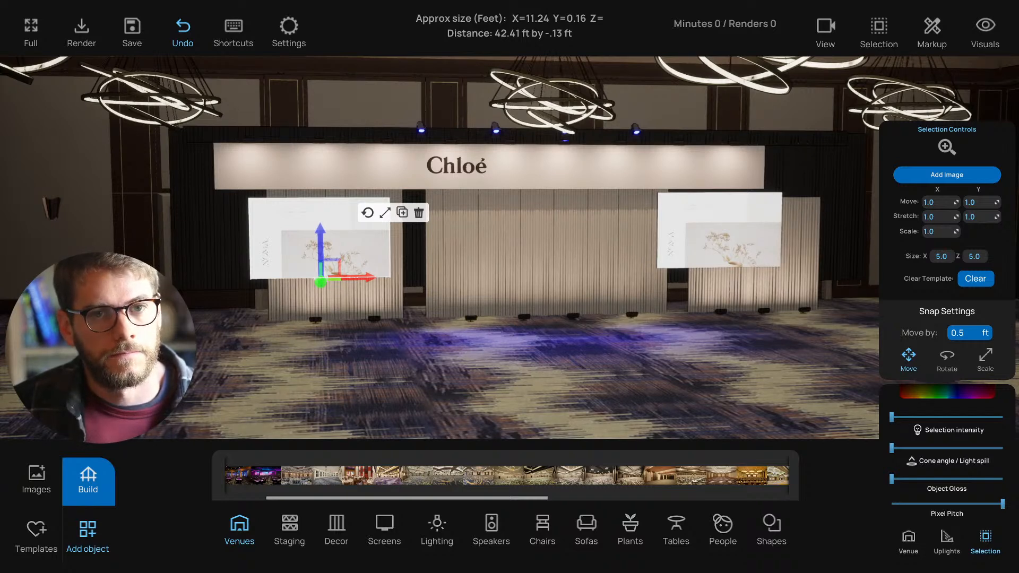
- Show the Screens build options, check the standard 16 by 9 ft sizes, and return to Type
key("a")
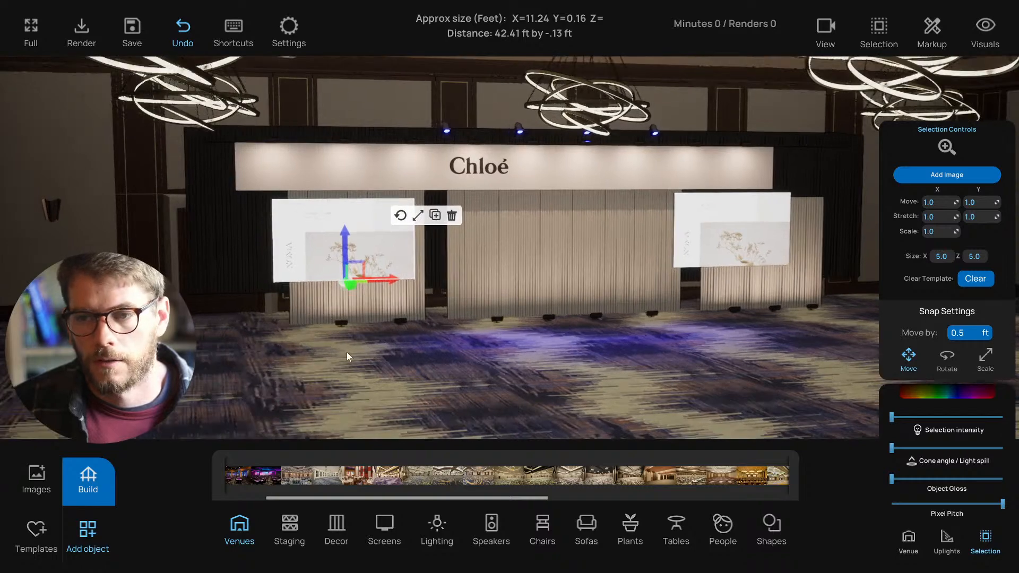
left_click(85, 479)
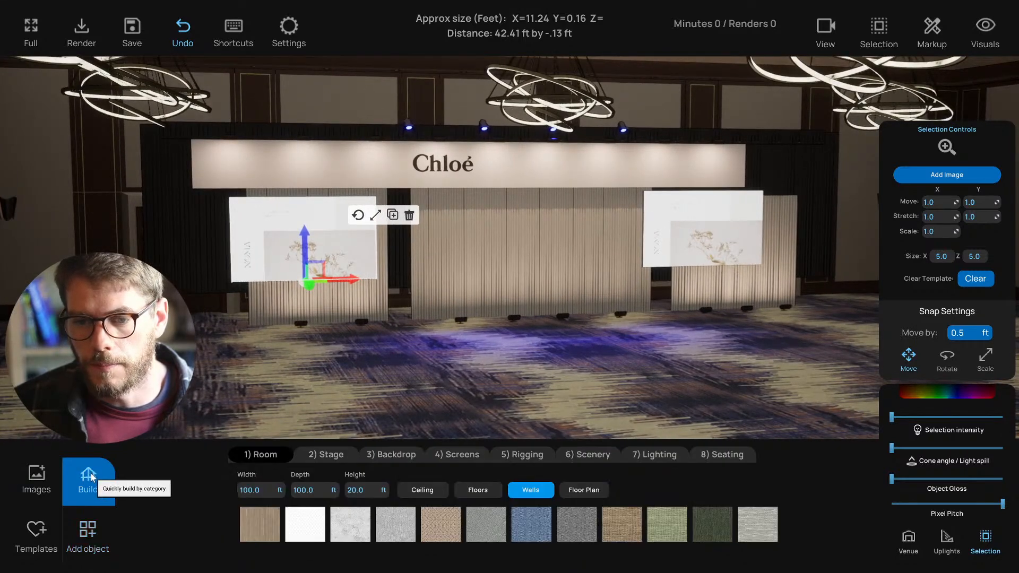
left_click(452, 456)
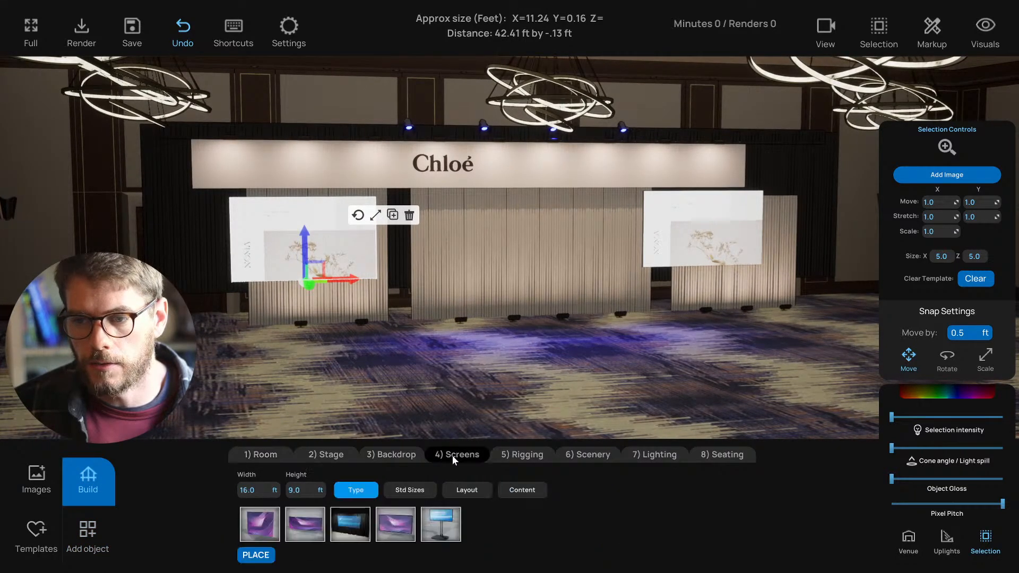
left_click(345, 390)
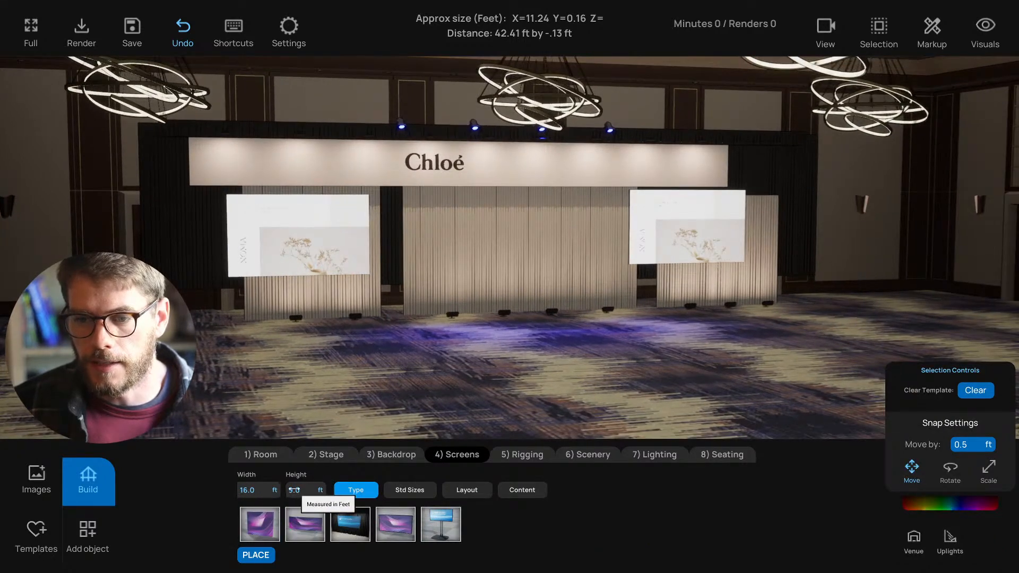
left_click(387, 489)
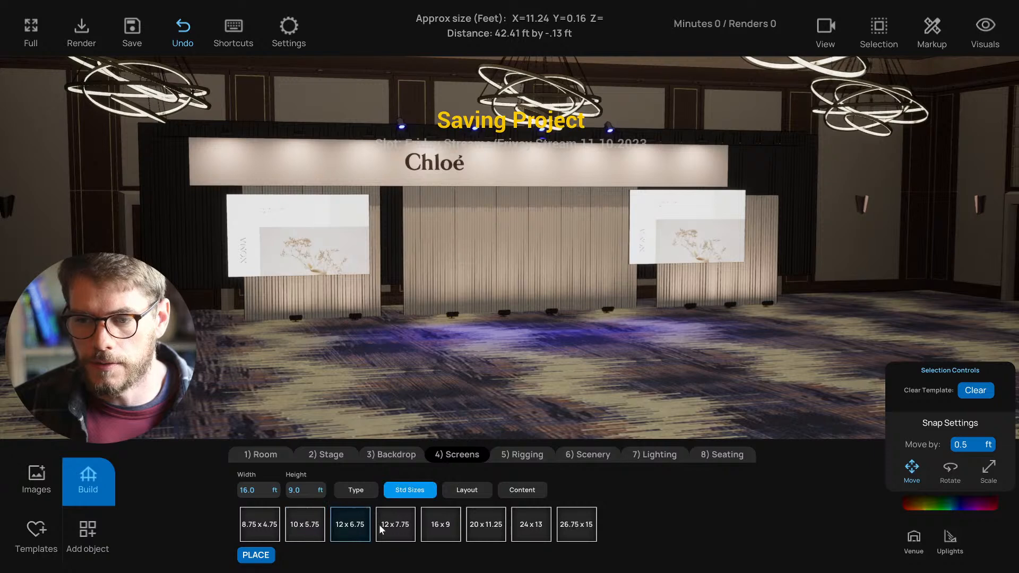
left_click(354, 490)
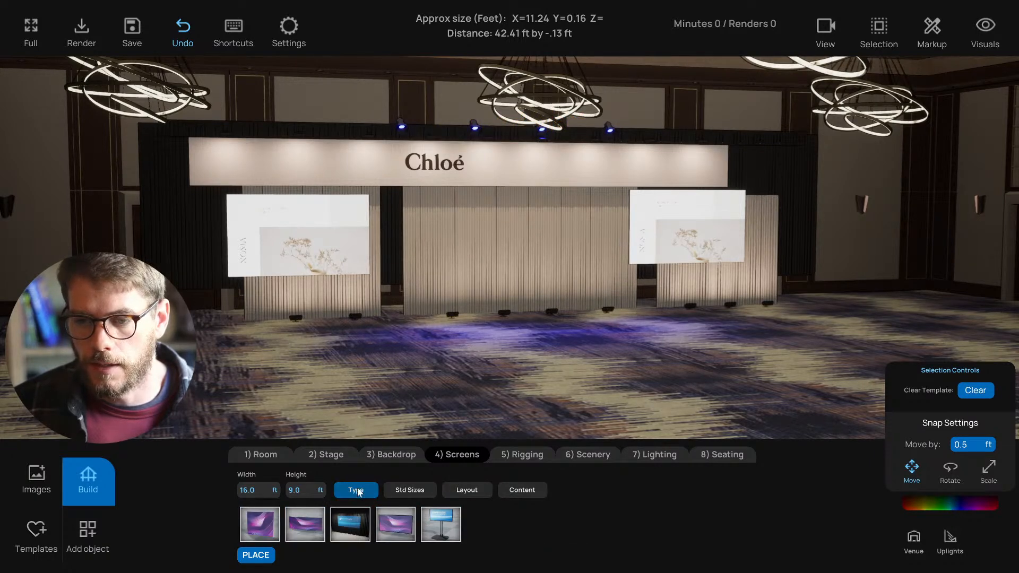
- Orbit to a high side view and select the stray magenta screen
right_click_drag(428, 378, 521, 432)
left_click(562, 369)
right_click_drag(592, 342, 612, 332)
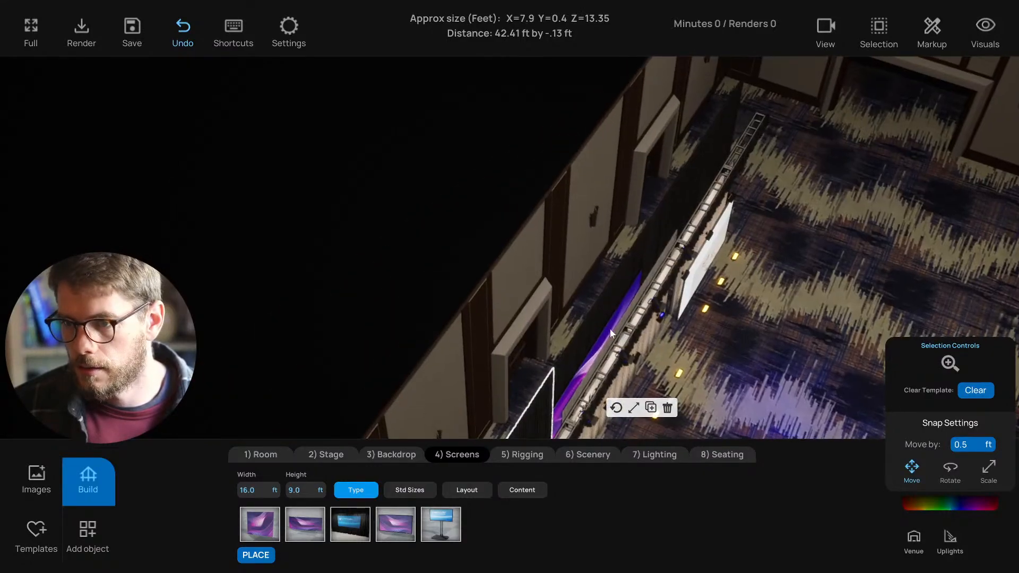
- Delete the stray purple screen standing by the side wall
left_click(606, 332)
right_click_drag(620, 383, 580, 318)
left_click(588, 210)
right_click_drag(512, 313, 501, 346)
- In top-down plan view, marquee-select the lighting rig and shift it up slightly
key("t")
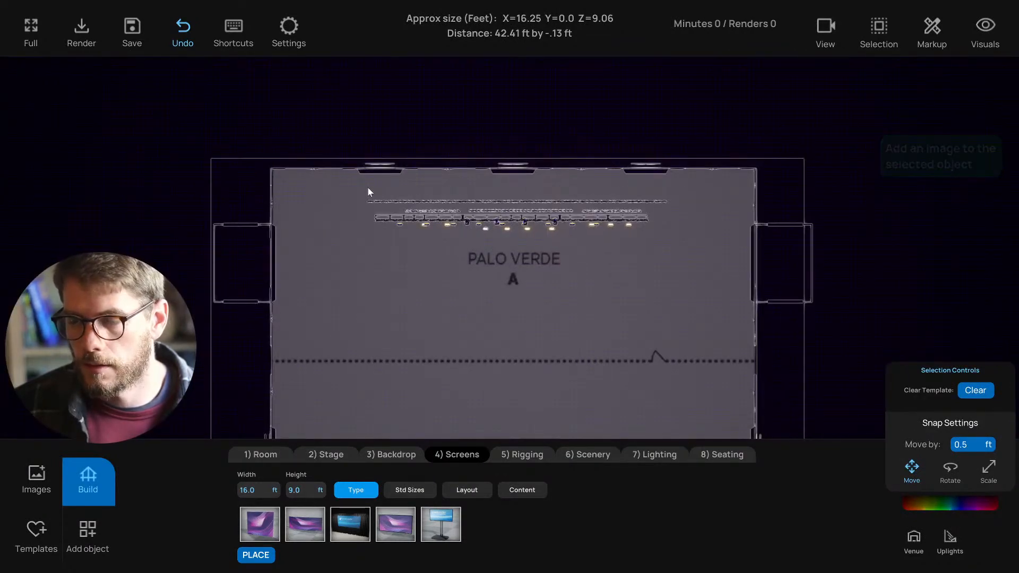
left_click_drag(360, 189, 646, 244)
left_click_drag(629, 195, 627, 162)
left_click(406, 291)
scroll(399, 296, "down", 1)
middle_click_drag(354, 422, 380, 262)
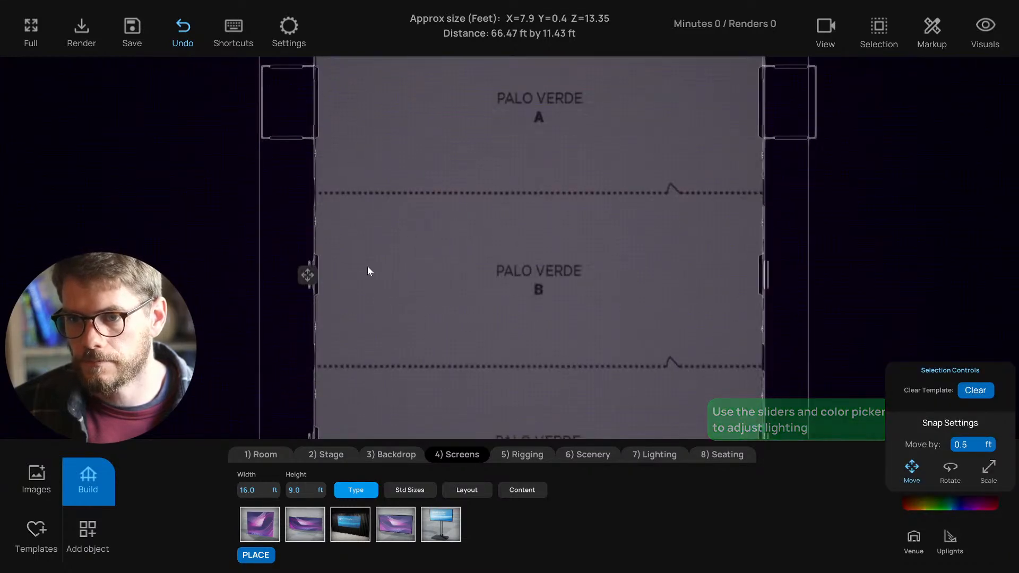
- Nudge the room slightly up in the plan, return to front perspective, and add a centre-stage screen
left_click(307, 275)
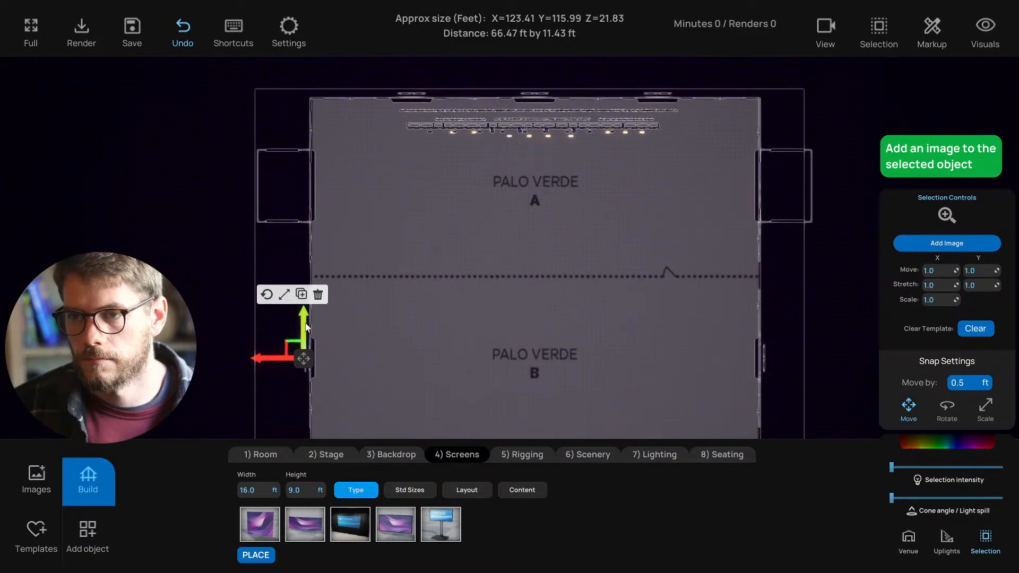
left_click_drag(305, 324, 306, 315)
left_click(450, 286)
key("1")
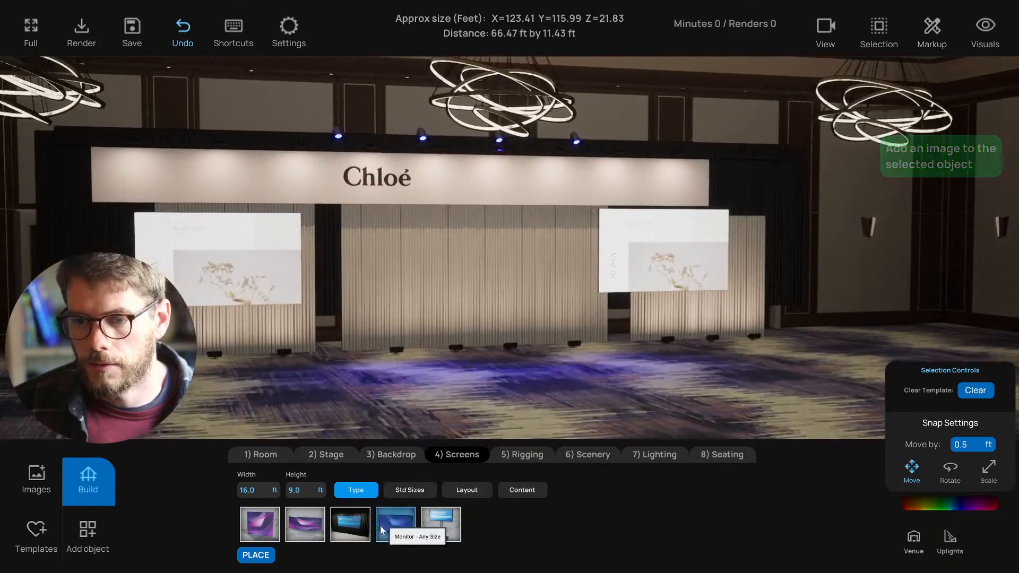
left_click(382, 531)
- Browse the standard screen sizes and turn the centre screen into a frameless LED wall
right_click_drag(496, 352, 520, 355)
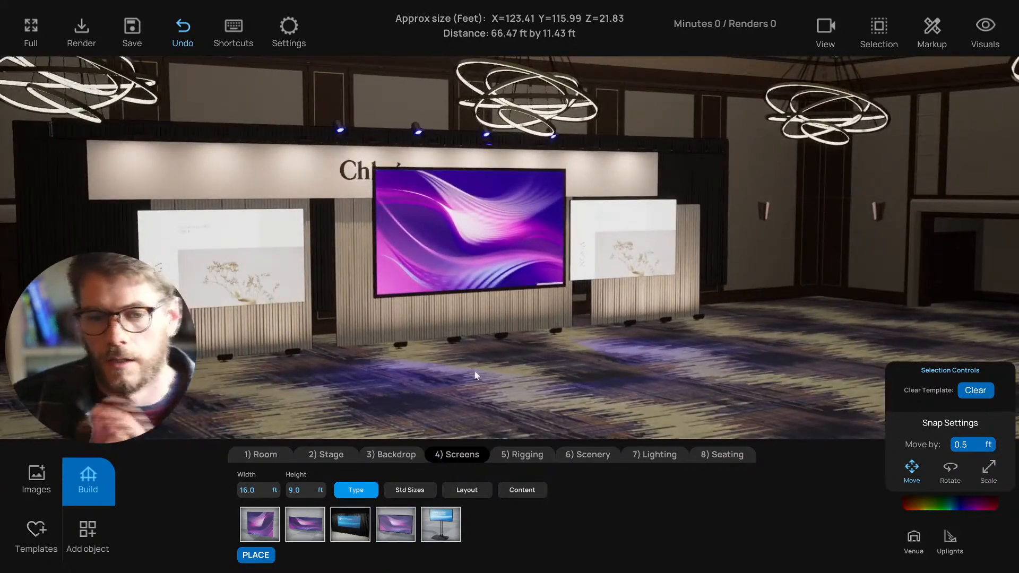
left_click(409, 489)
right_click_drag(463, 402, 415, 346)
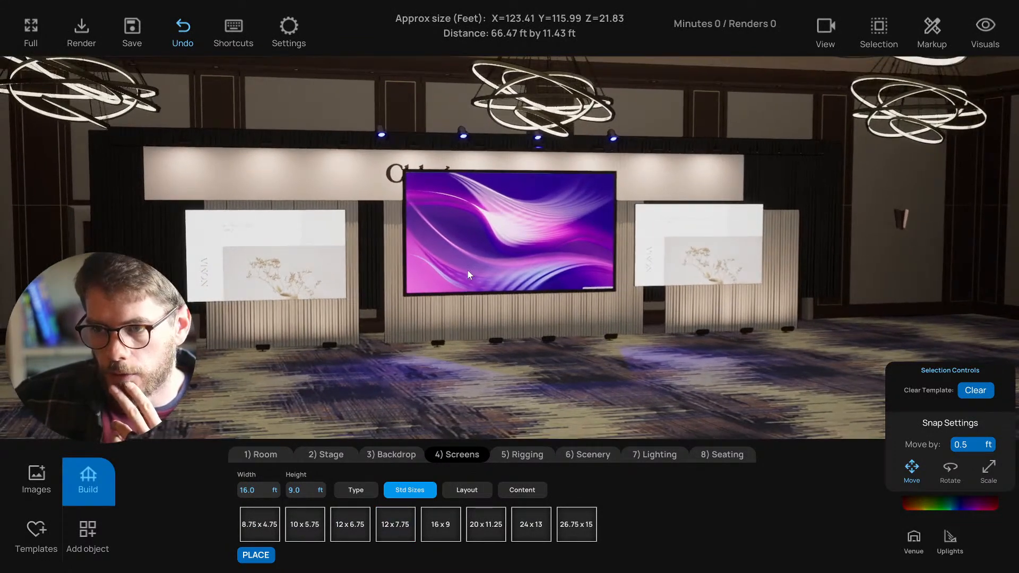
right_click_drag(435, 252, 457, 255)
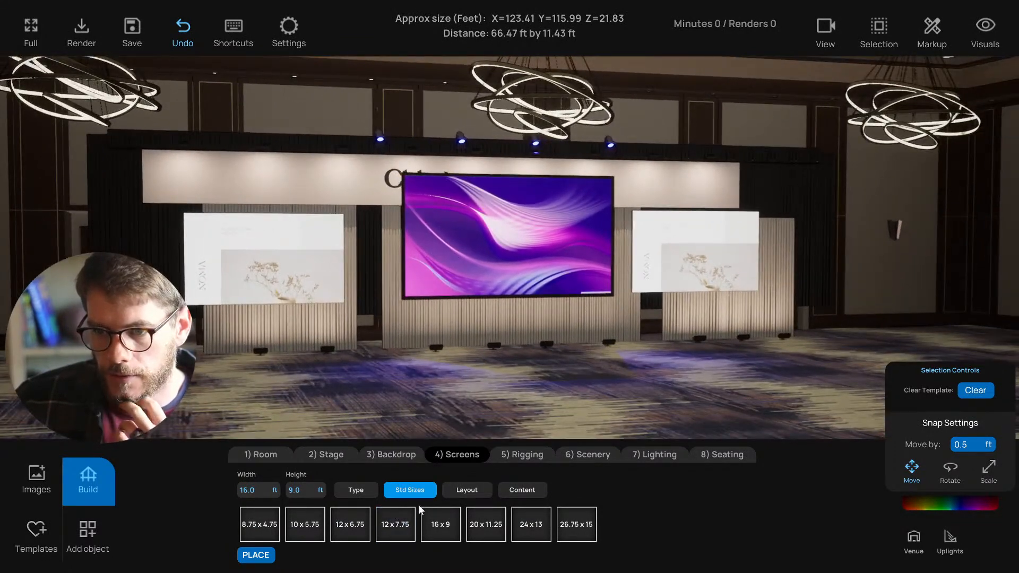
left_click(356, 489)
left_click(260, 524)
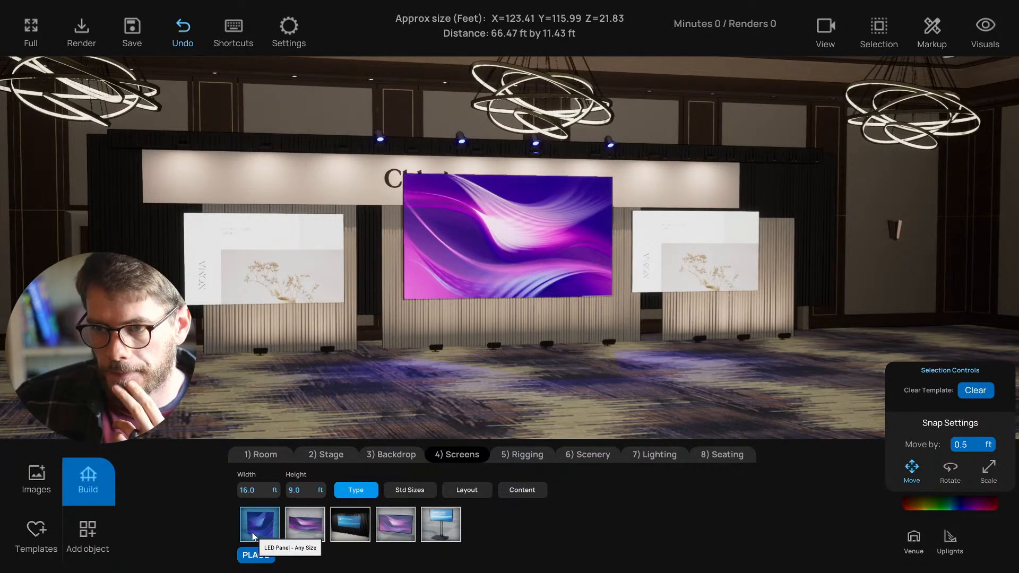
- Try other screen types on the centre screen, including a monitor, then delete it
left_click(444, 269)
right_click_drag(422, 329, 410, 352)
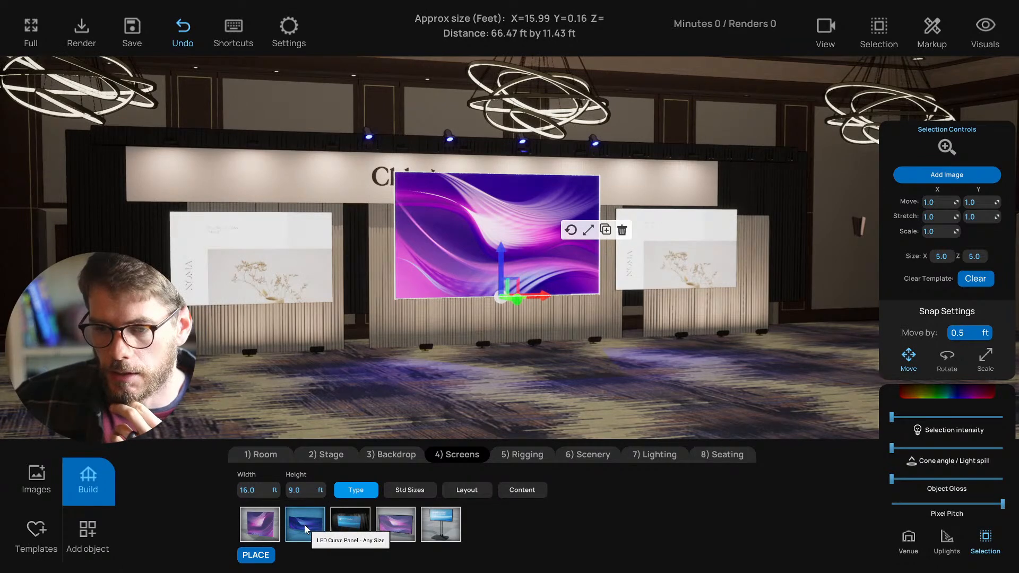
left_click(393, 522)
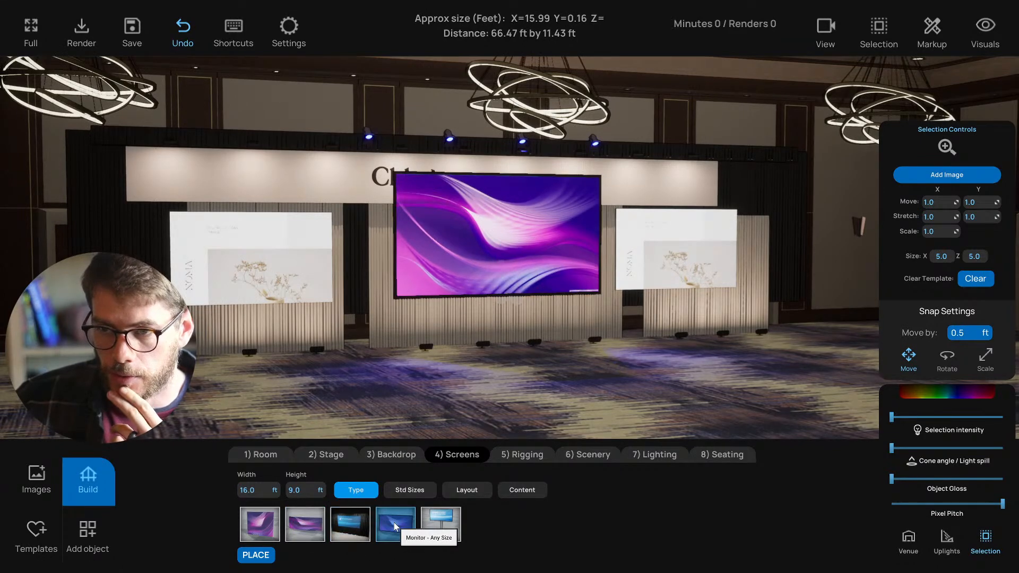
left_click(264, 528)
left_click(463, 294)
right_click_drag(454, 393, 447, 397)
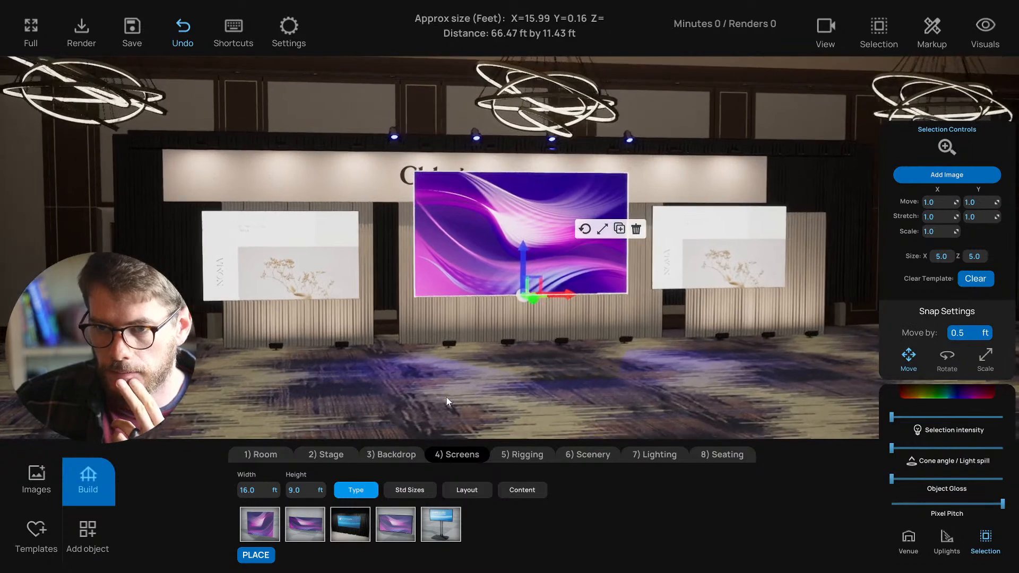
left_click(395, 523)
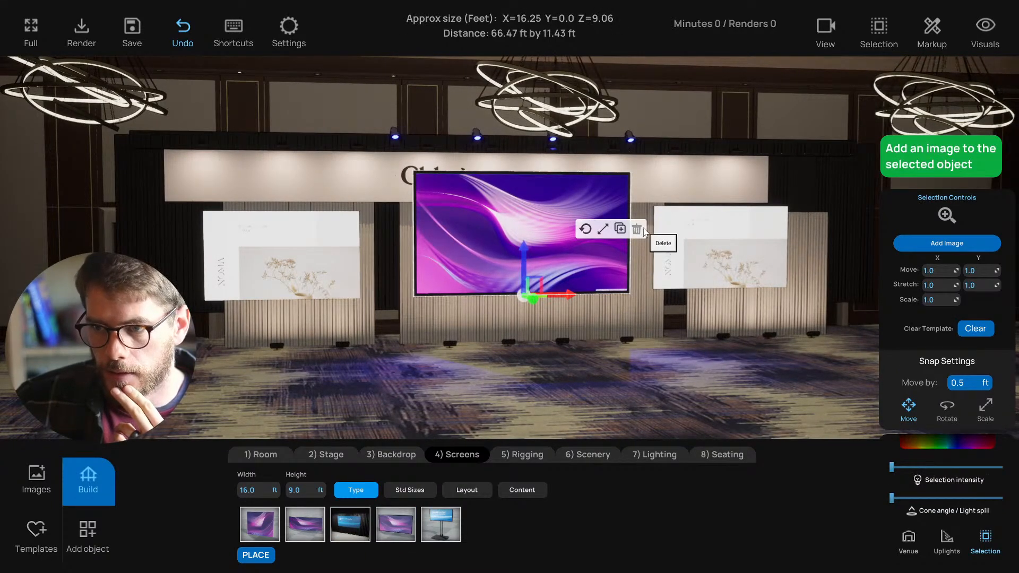
left_click(637, 230)
- Select the drape panel behind the left side screen
key("d")
key("a")
key("s")
key("s")
key("a")
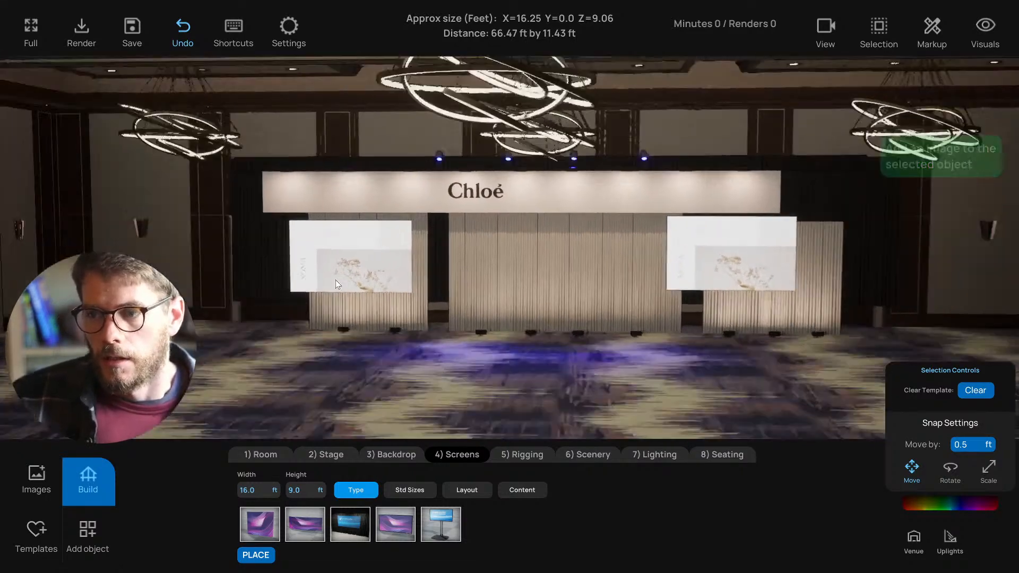
key("d")
left_click(298, 320)
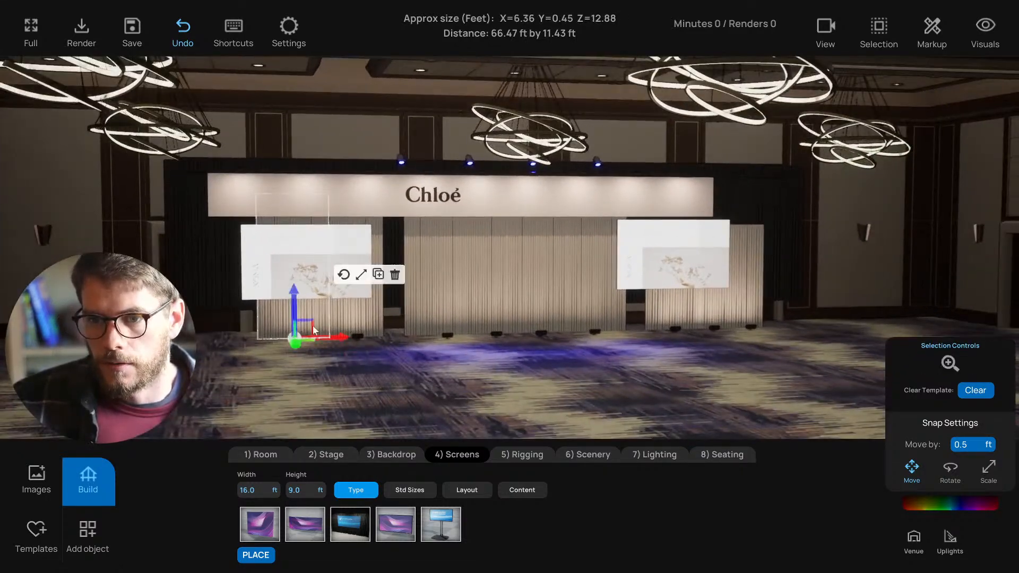
key("d")
left_click_drag(374, 366, 406, 346)
key("w")
key("a")
left_click(335, 325)
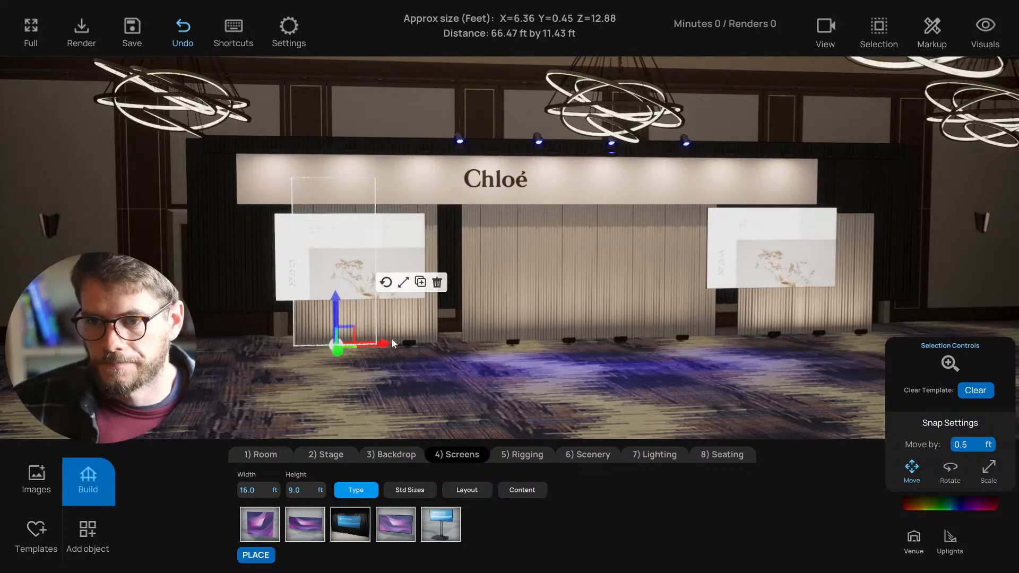
- Copy the drape panel and move the copy left to extend the backdrop
key("s")
key("d")
key("a")
key("w")
left_click_drag(535, 345, 378, 361)
key("w")
key("d")
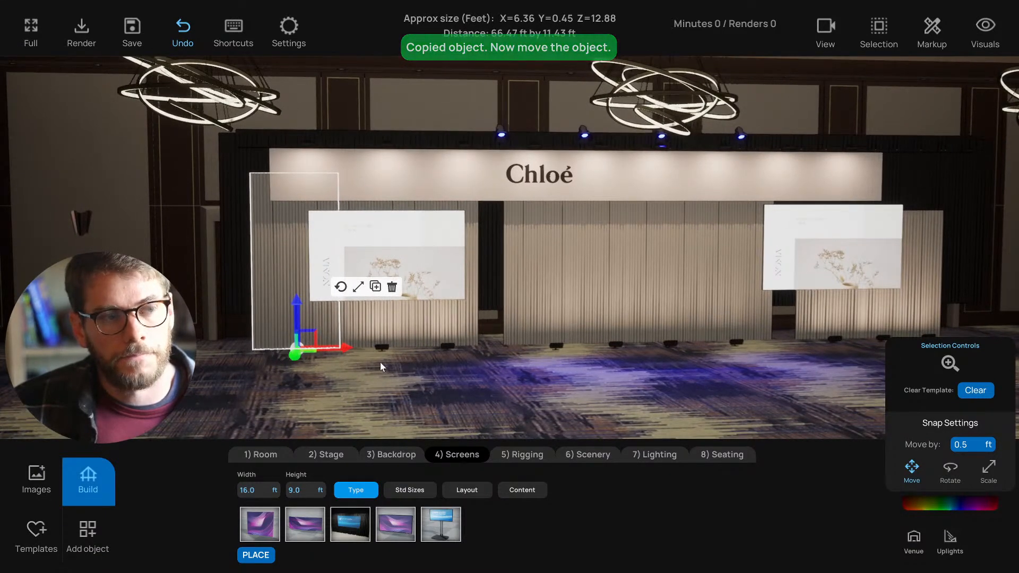
- Copy the floor light so a matching light sits under the new drape panel
left_click(379, 320)
left_click(311, 330)
left_click(383, 348)
left_click_drag(408, 350, 337, 352, "alt")
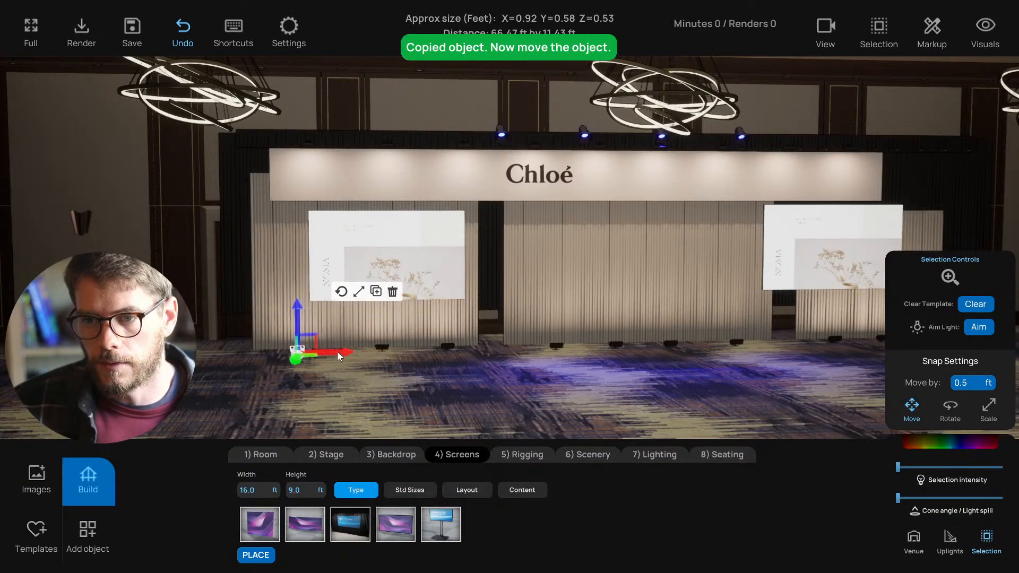
left_click(394, 374)
- Step the camera back and select the left display screen
key("a")
key("s")
key("d")
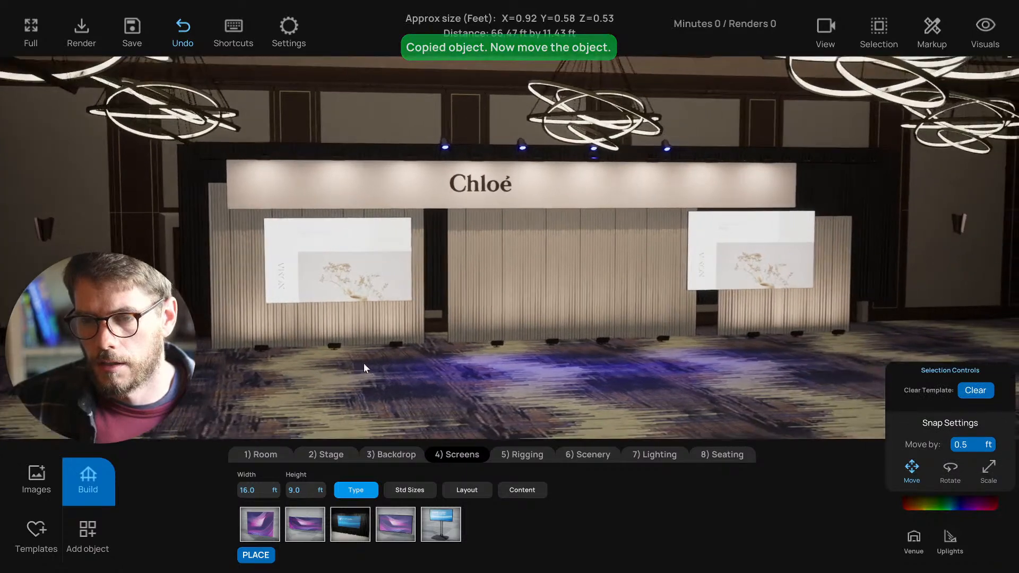
left_click(327, 278)
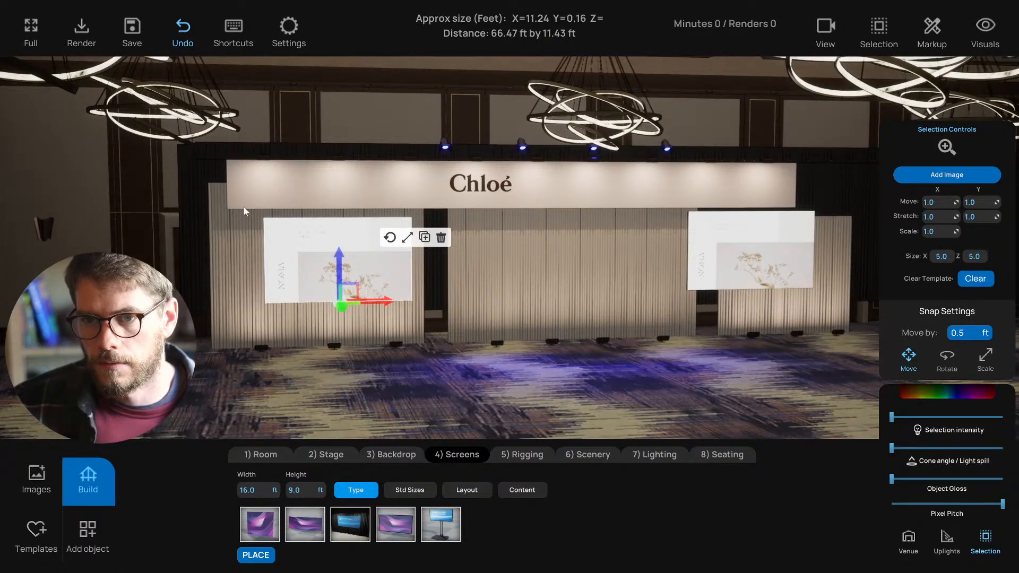
- Marquee-select the left header sign pieces and copy them leftward to extend the header
left_click_drag(234, 163, 402, 200)
left_click_drag(402, 200, 403, 200)
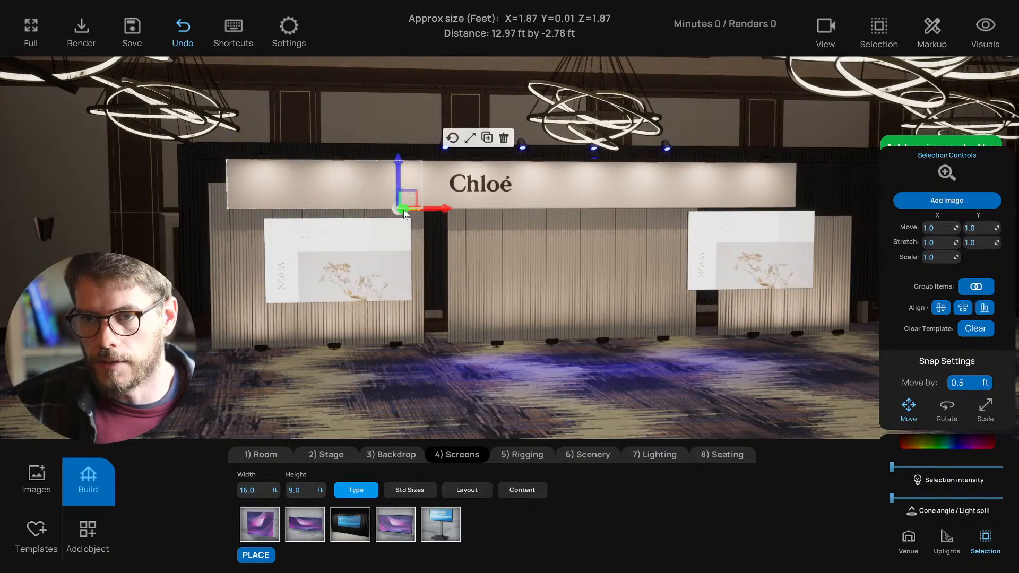
key("s")
key("a")
key("ctrl+c")
left_click_drag(520, 214, 339, 210)
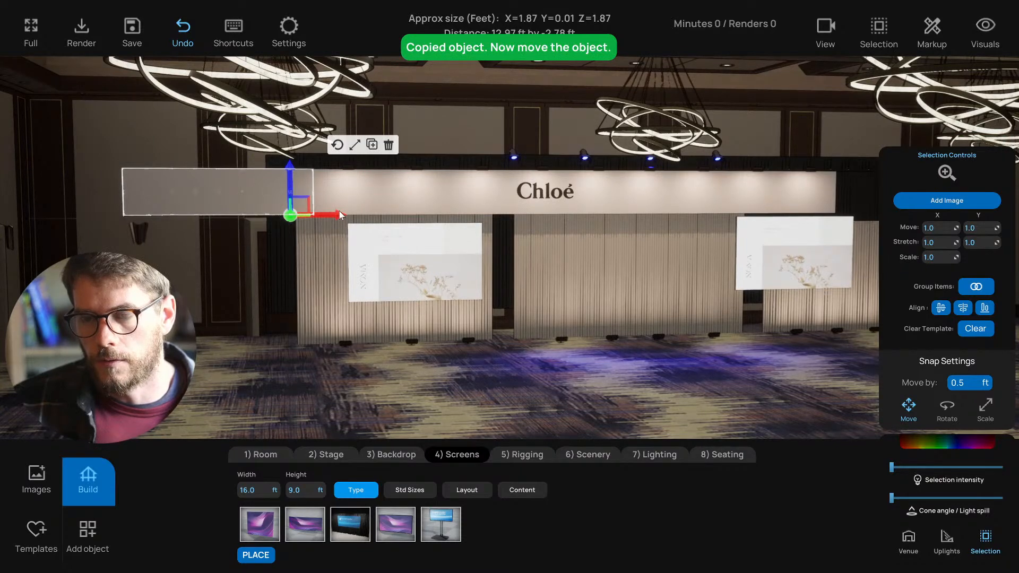
key("d")
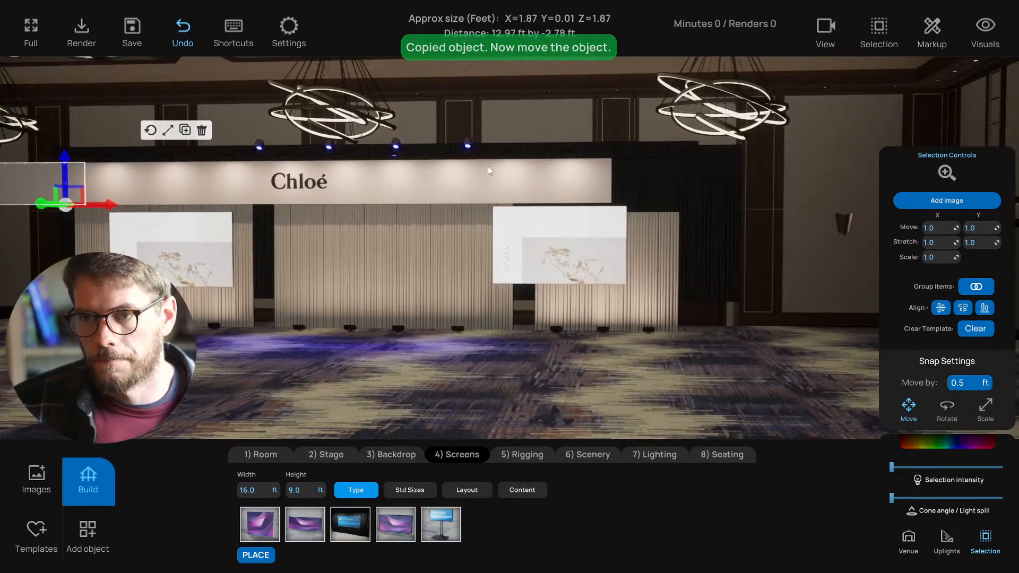
- Copy a header piece out to the header's right end
left_click(437, 162)
left_click_drag(599, 195, 820, 212)
key("ctrl+c")
key("a")
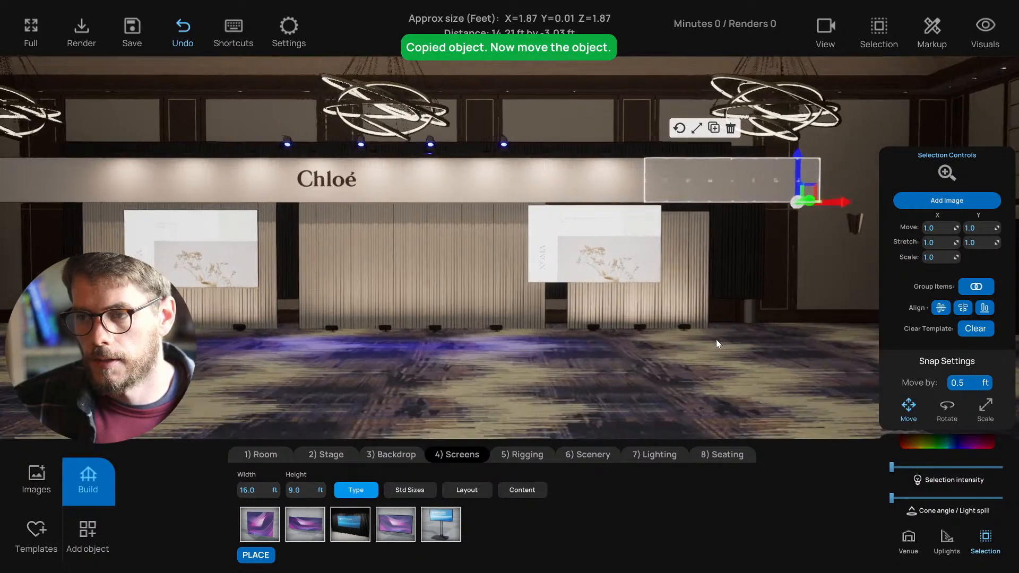
left_click(689, 383)
- Copy the right-end header piece and butt it flush against the header's end
key("s")
key("w")
key("d")
key("a")
key("s")
key("d")
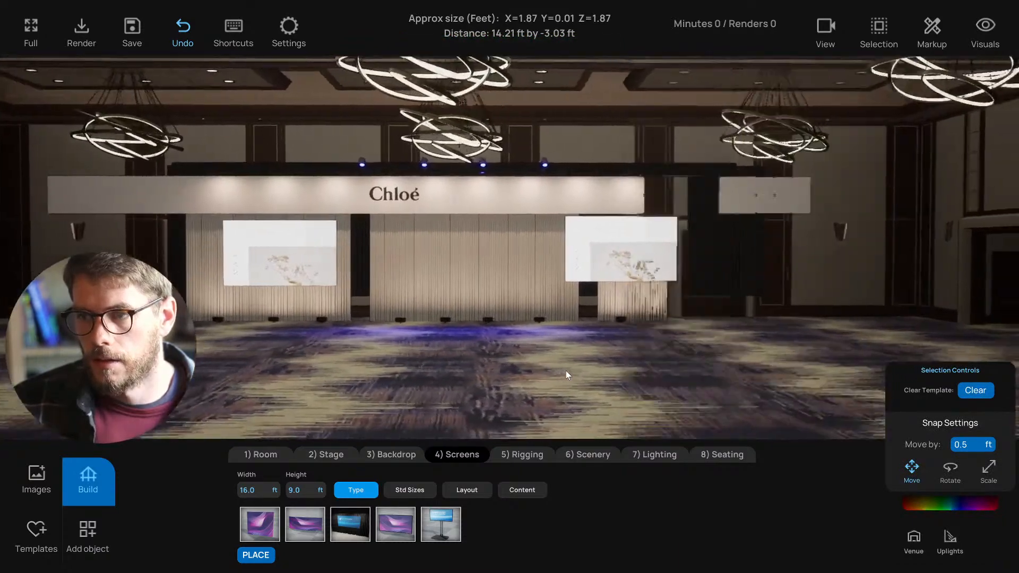
key("w")
left_click(773, 180)
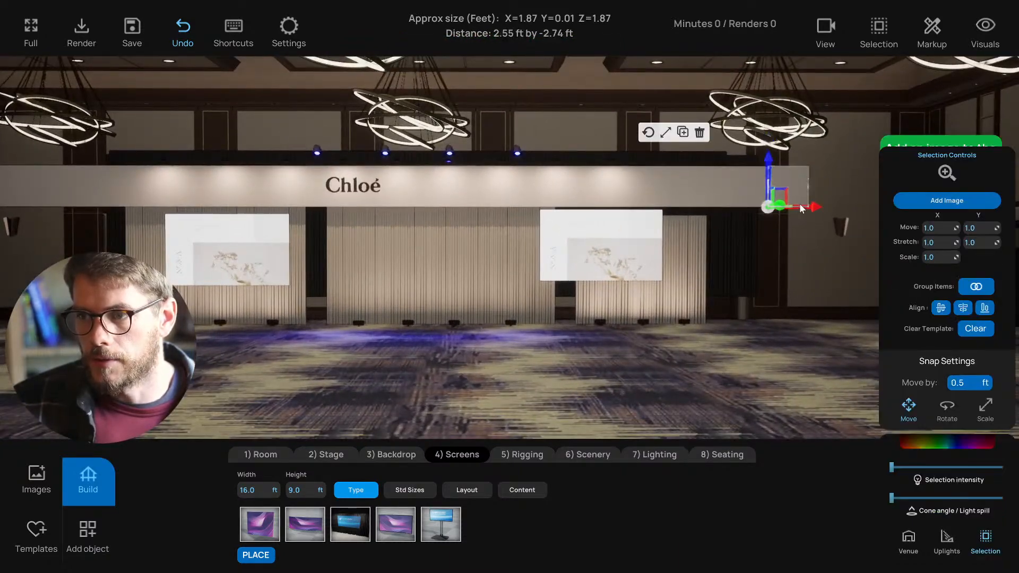
key("ctrl+c")
left_click_drag(847, 205, 846, 206)
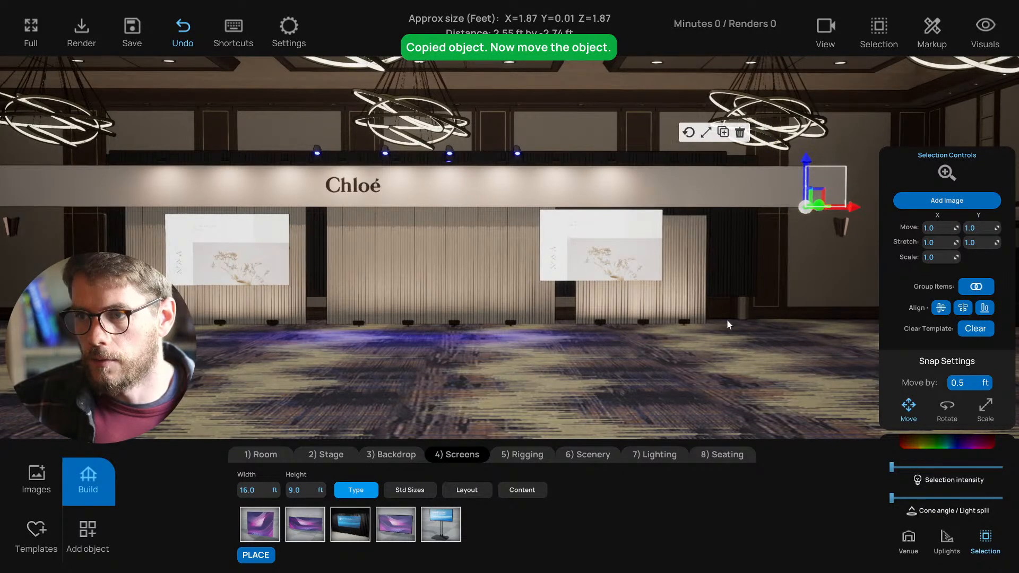
left_click(742, 306)
- Check a header piece's fit and select the black drape sections above the header
key("w")
key("d")
key("s")
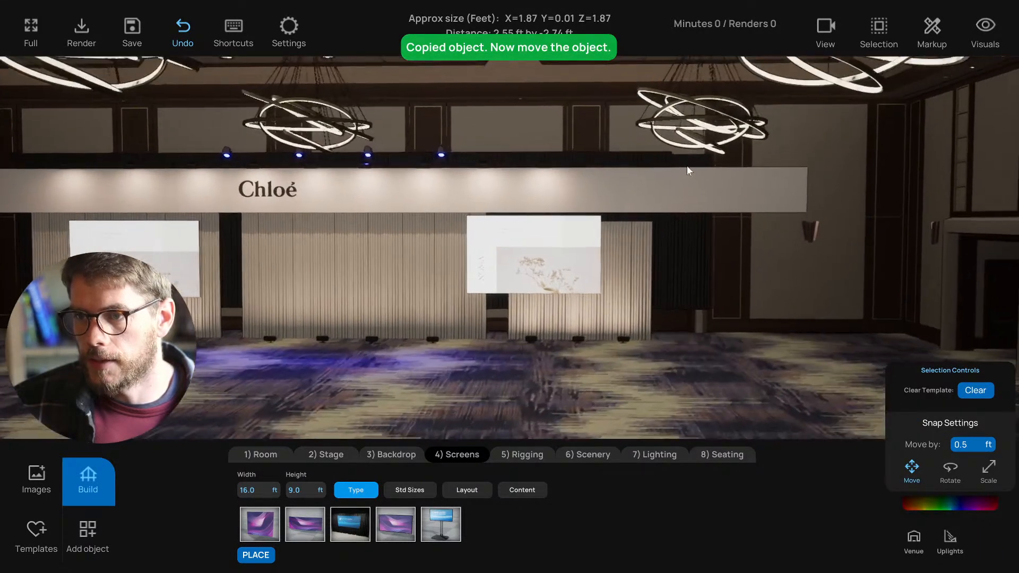
left_click(632, 187)
left_click(709, 327)
left_click(671, 160)
key("a")
left_click(572, 149, "shift")
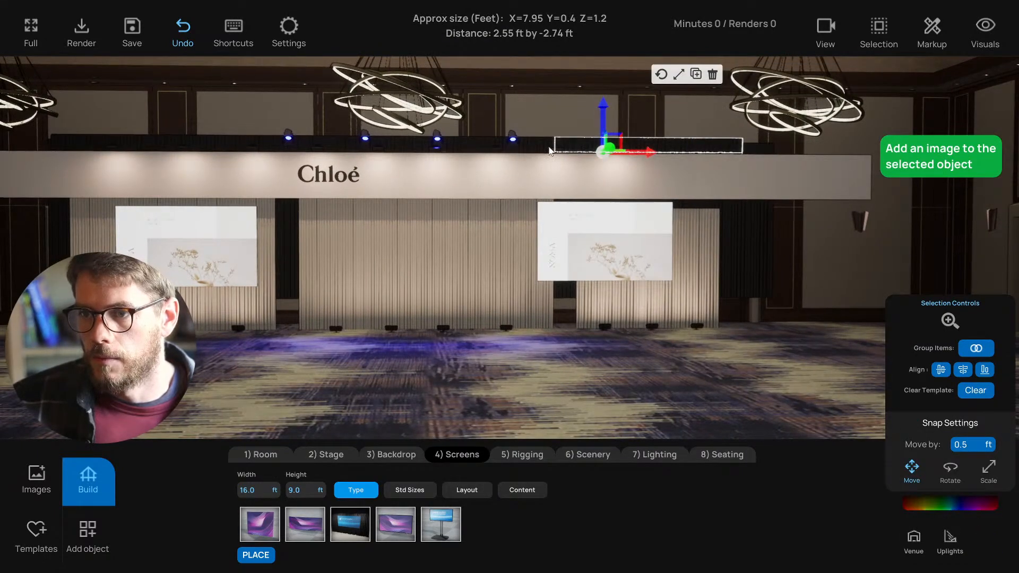
- Copy the selected drape section rightward along the header and align it
key("ctrl+c")
left_click_drag(647, 154, 778, 157)
key("a")
left_click(696, 355)
key("a")
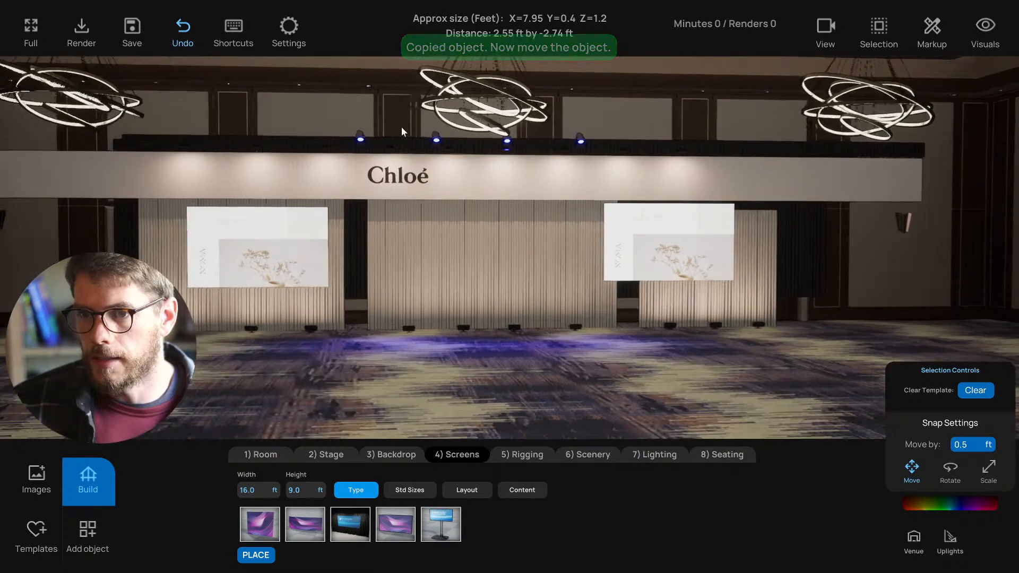
- Copy the two drapes at the header's left end and place them past the left end
left_click(287, 150)
left_click(383, 152, "shift")
key("ctrl+c")
left_click_drag(459, 157, 294, 155)
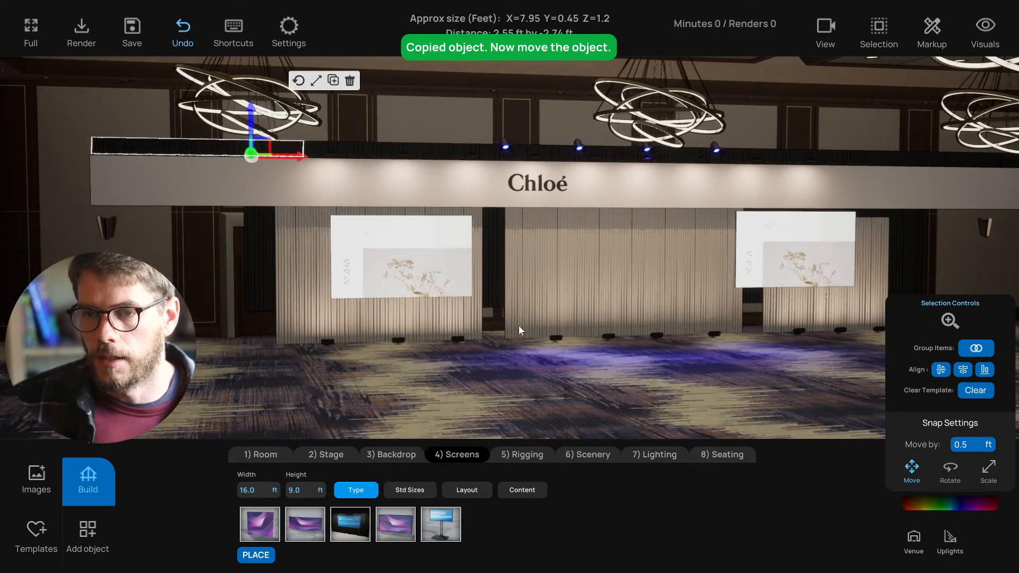
left_click(578, 368)
key("d")
- Raise the camera and switch to the top-down floor plan of the room
right_click_drag(462, 215, 389, 214)
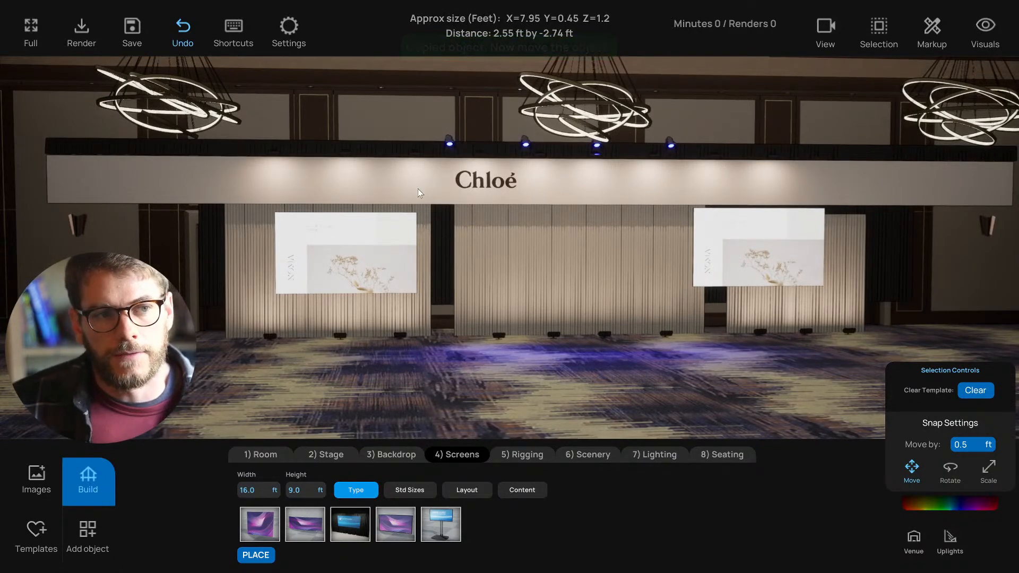
middle_click_drag(418, 189, 418, 240)
scroll(456, 215, "down", 2)
key("t")
scroll(500, 196, "down", 1)
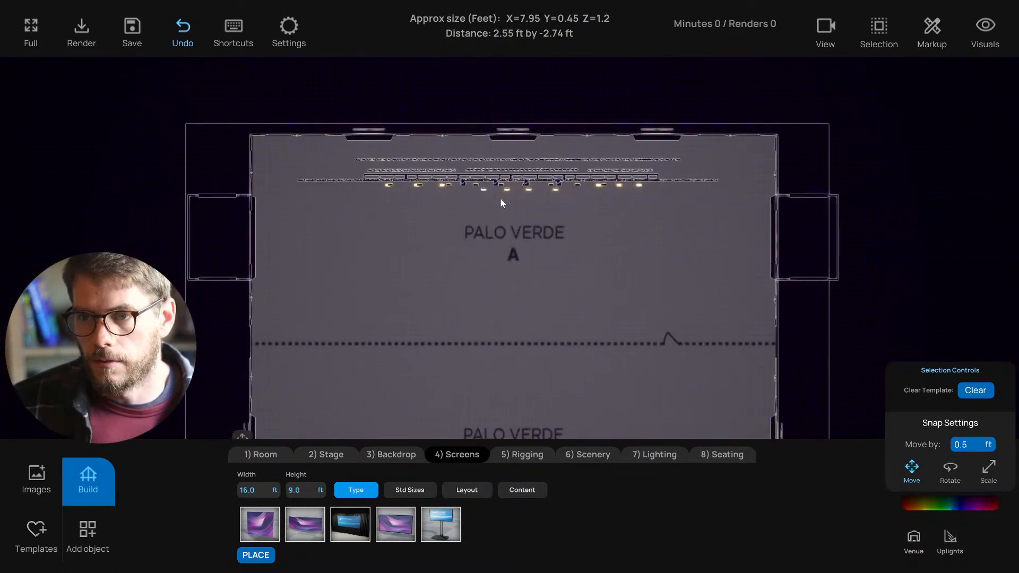
scroll(501, 197, "up", 5)
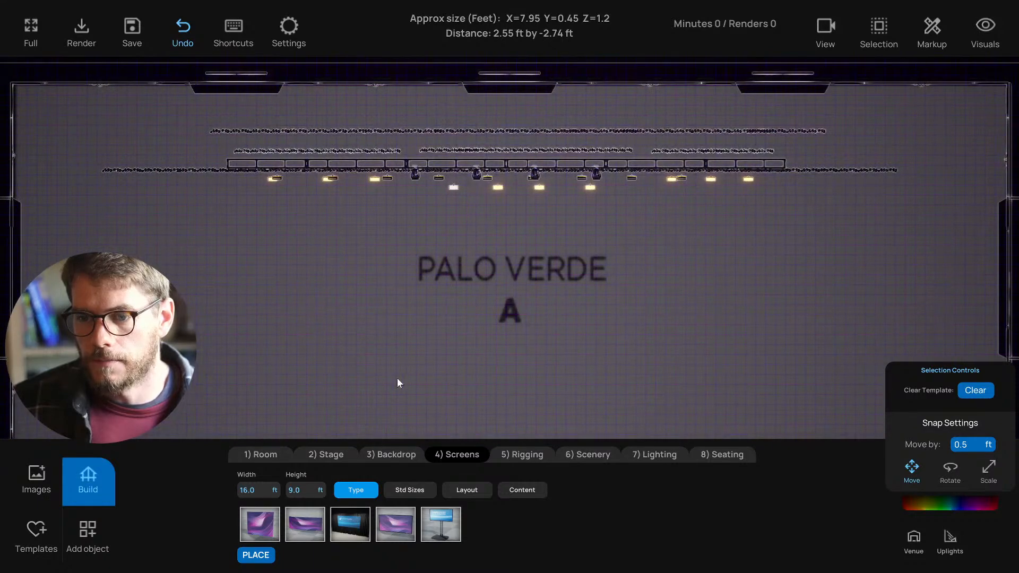
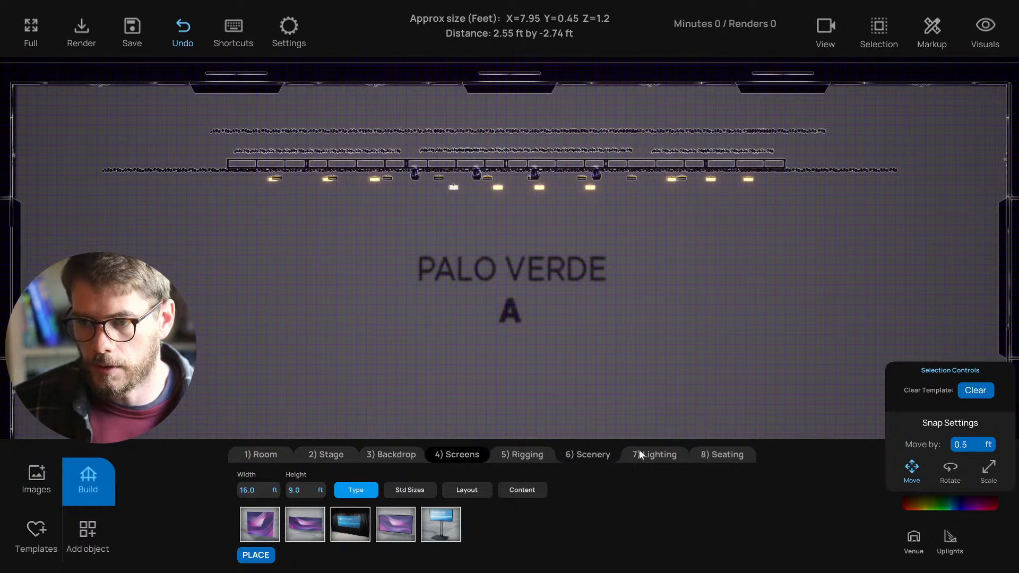
- Place ground-supported lift towers from Rigging and size them 30 ft wide and 16 ft tall
left_click(517, 455)
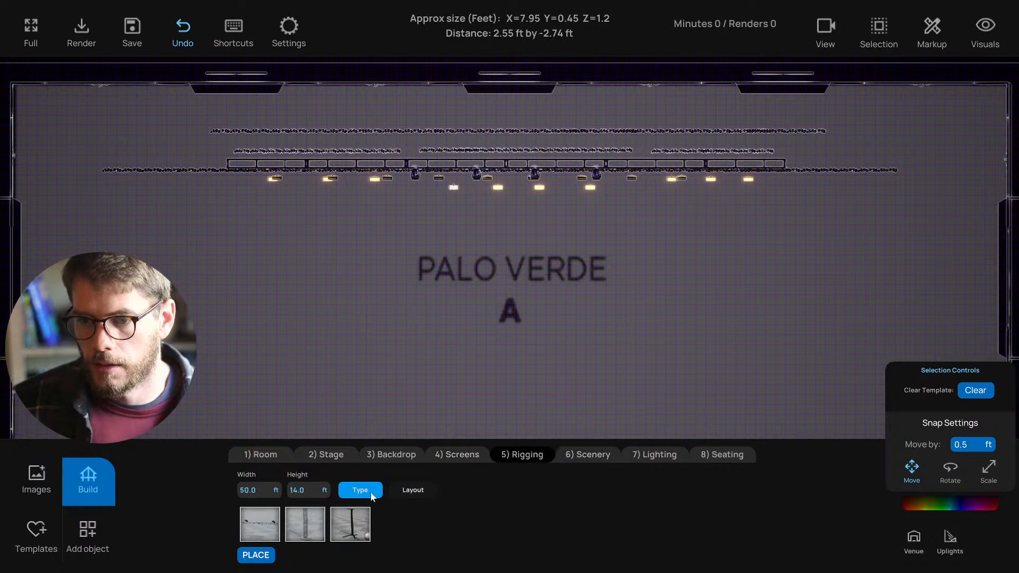
left_click(360, 522)
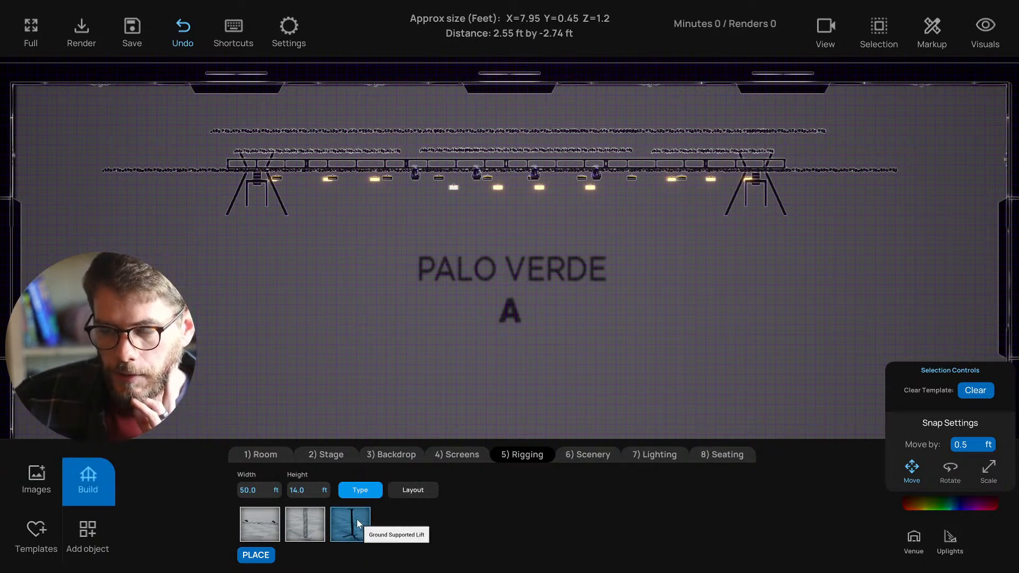
left_click(250, 491)
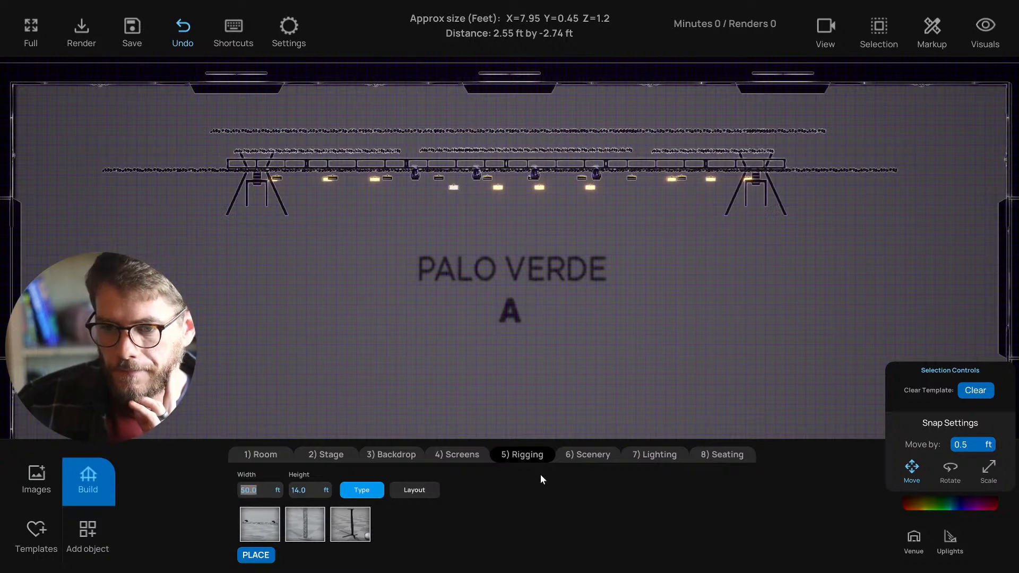
type("30")
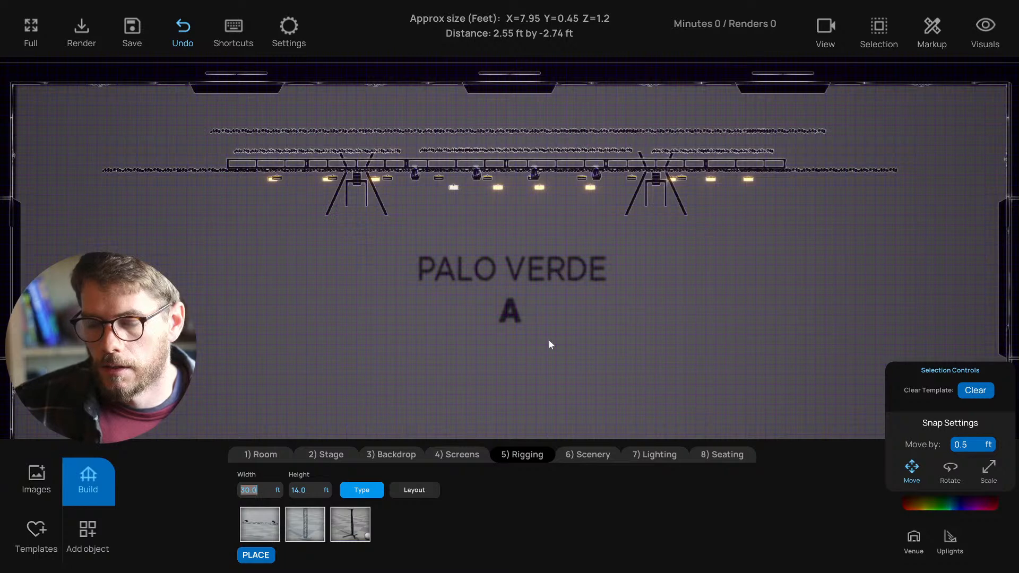
left_click(563, 334)
key("t")
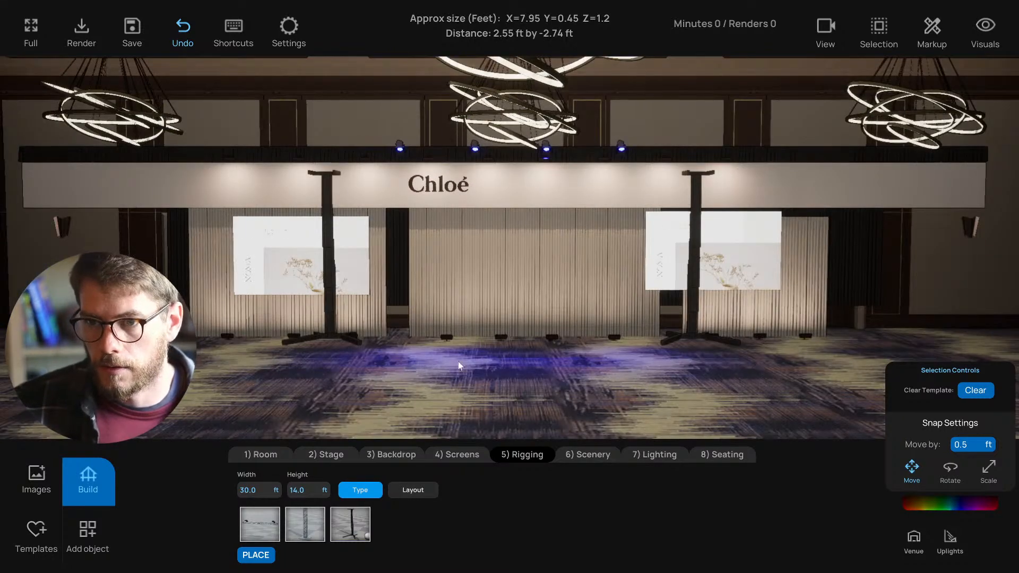
left_click(300, 489)
type("18")
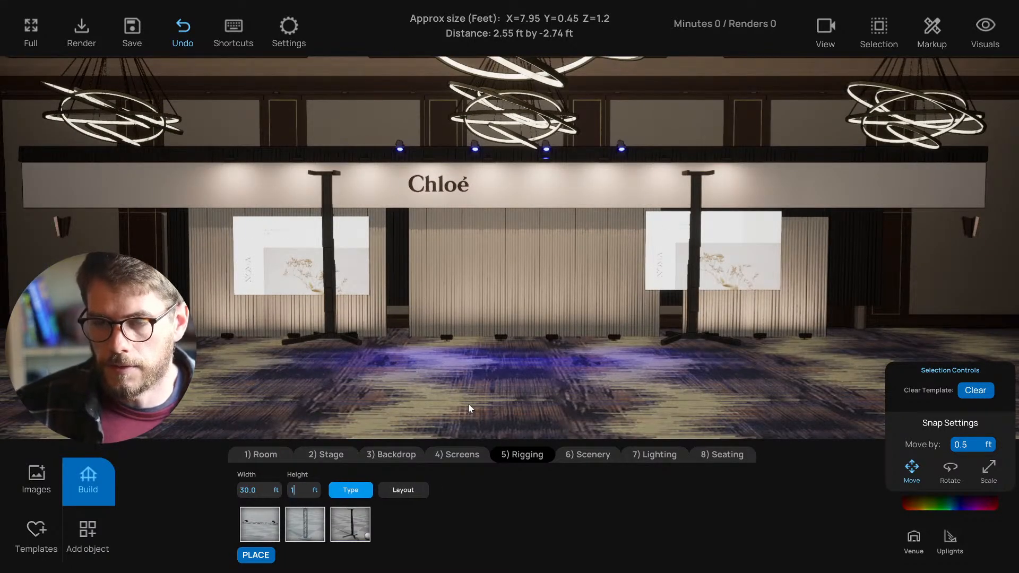
key("Return")
key("Down")
key("Down")
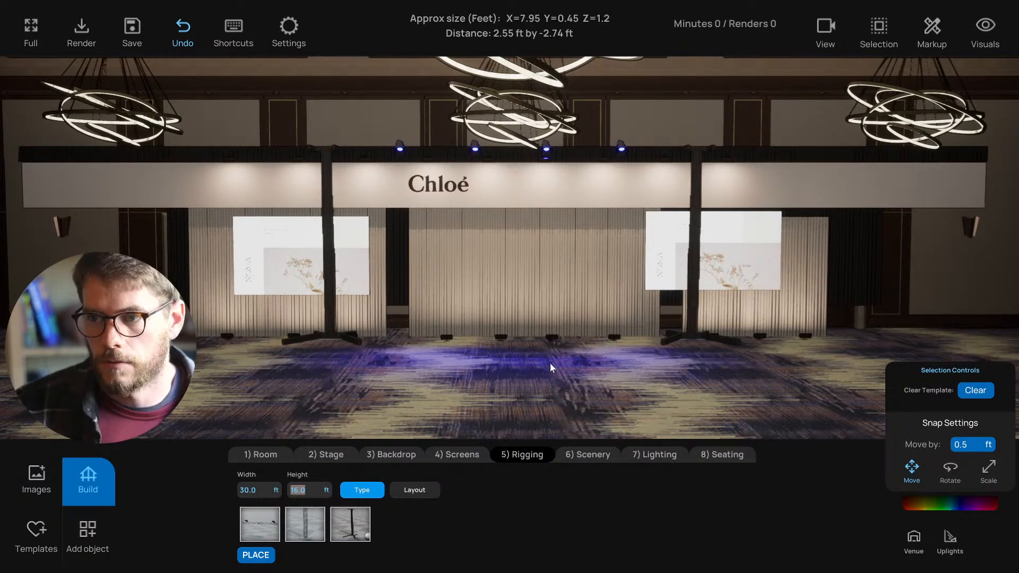
- Move the lift towers upstage behind the hanging screens in the top-down plan
left_click(334, 335)
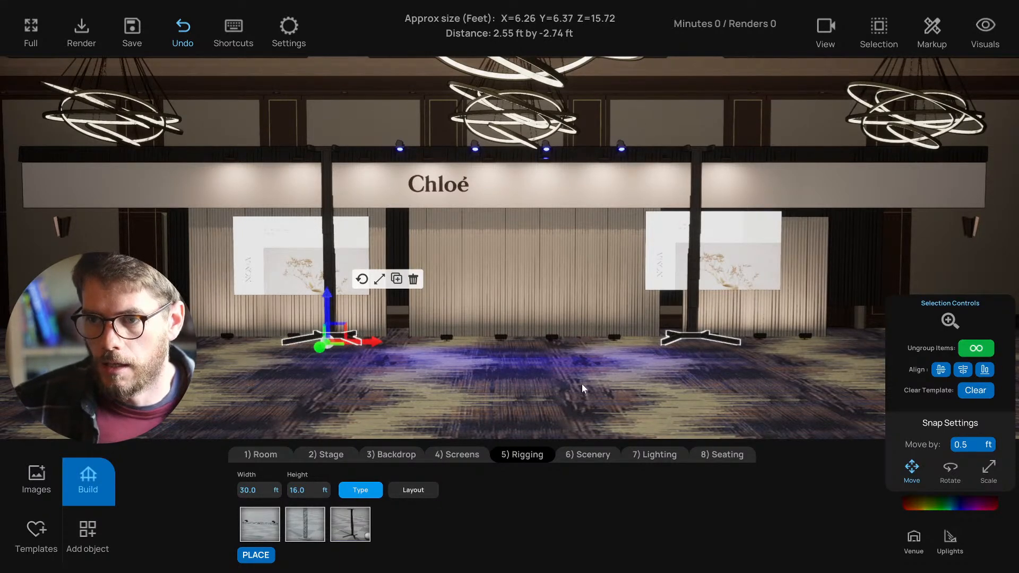
key("t")
middle_click_drag(456, 228, 451, 260)
scroll(448, 221, "up", 5)
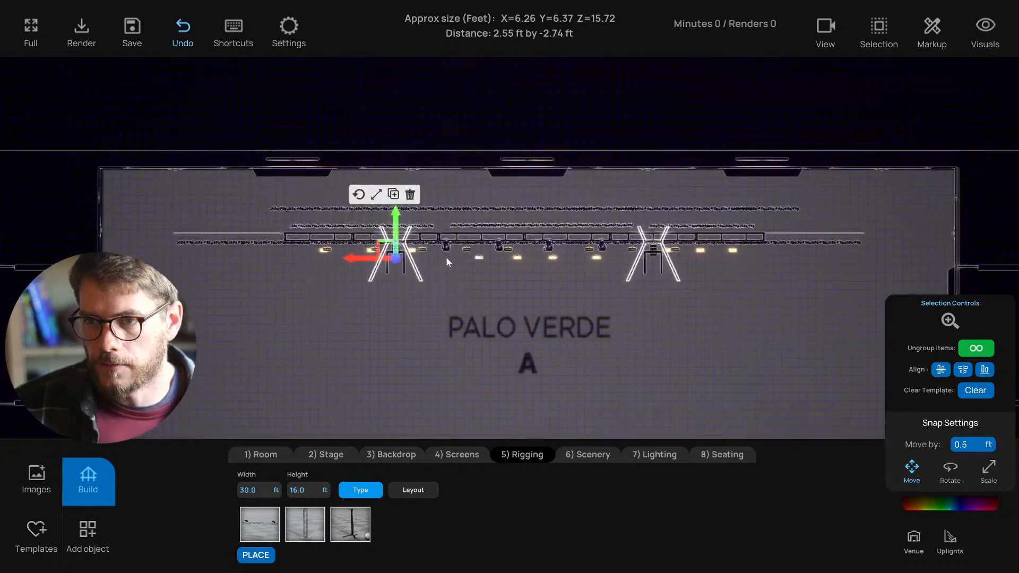
scroll(452, 265, "up", 2)
left_click_drag(376, 225, 378, 185)
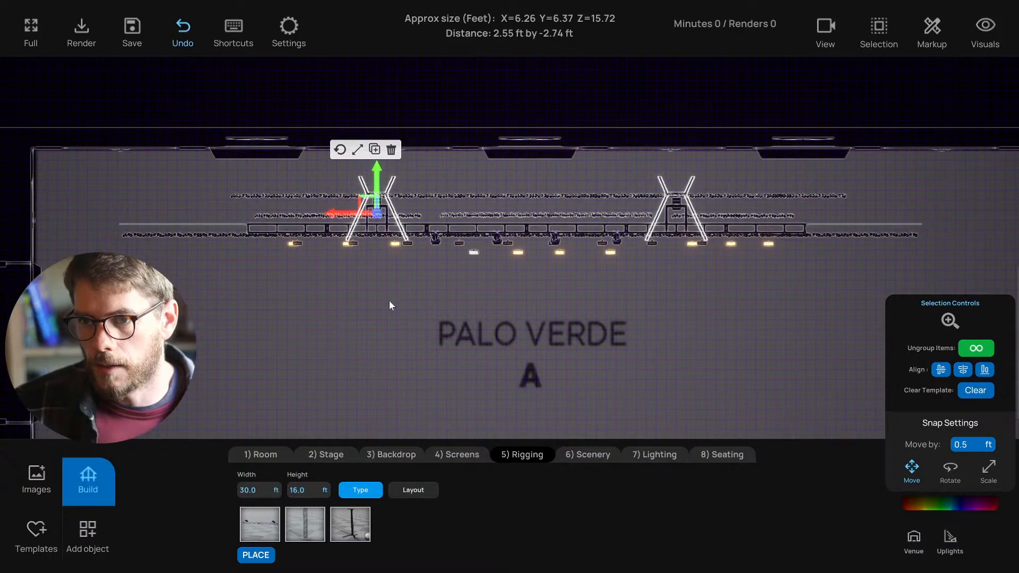
key("t")
- Orbit around the stage to check the towers and screen stand, then select the first upstage piece
left_click(469, 395)
middle_click_drag(470, 398, 443, 387)
scroll(616, 302, "up", 1)
scroll(616, 303, "up", 1)
left_click(619, 290)
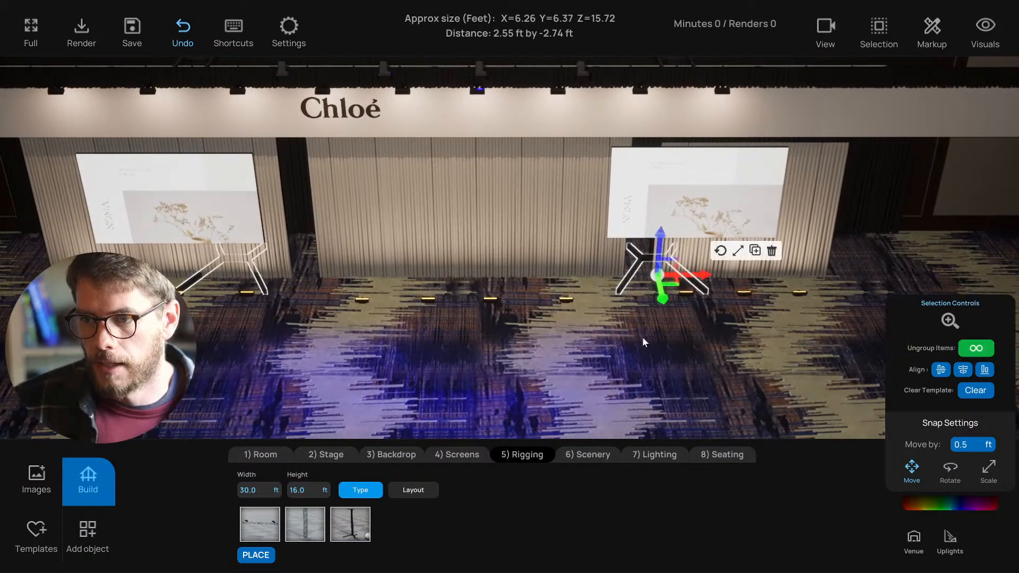
left_click(644, 336)
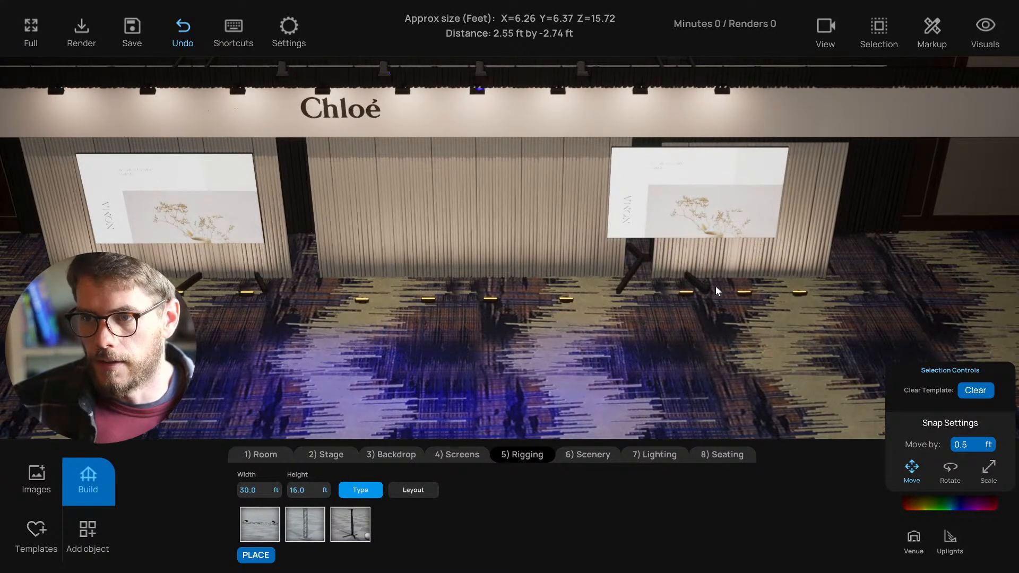
middle_click_drag(610, 304, 582, 325)
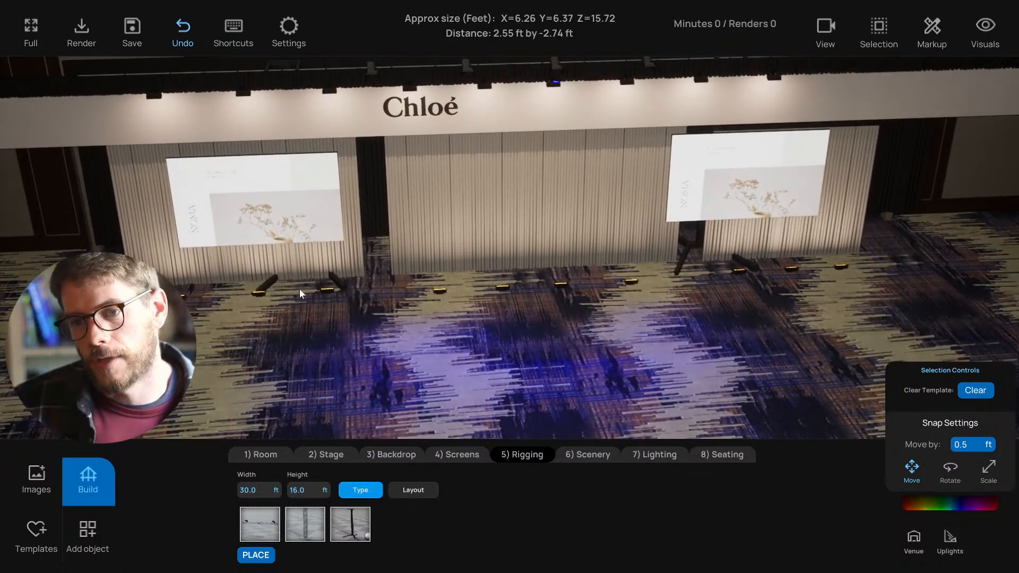
mouse_move(464, 316)
middle_mouse_down()
mouse_move(451, 315)
mouse_move(597, 294)
mouse_move(494, 297)
mouse_move(457, 292)
mouse_move(458, 283)
mouse_move(485, 292)
mouse_move(472, 313)
mouse_move(499, 315)
mouse_move(527, 345)
mouse_move(470, 322)
middle_mouse_up()
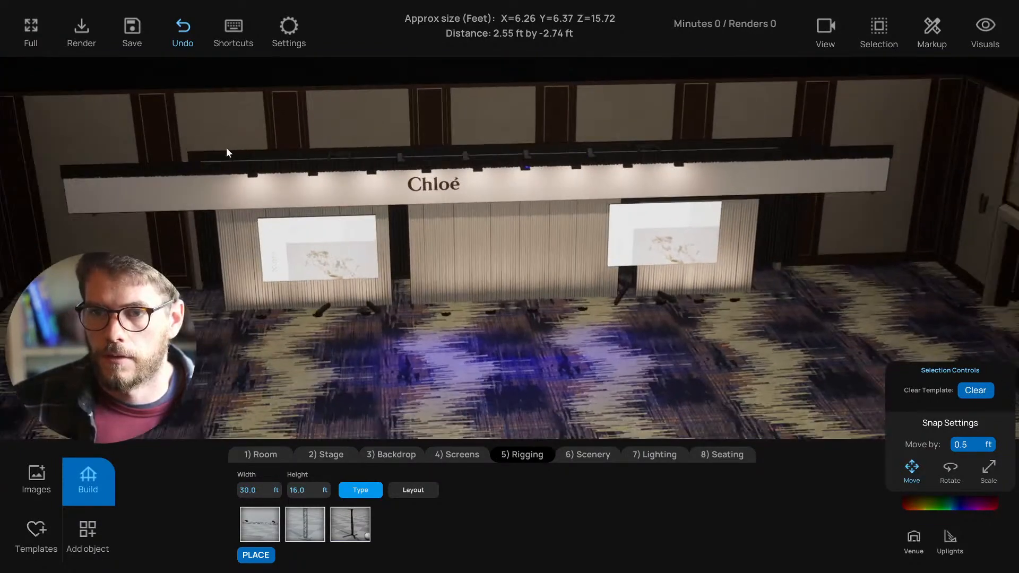
left_click(266, 184)
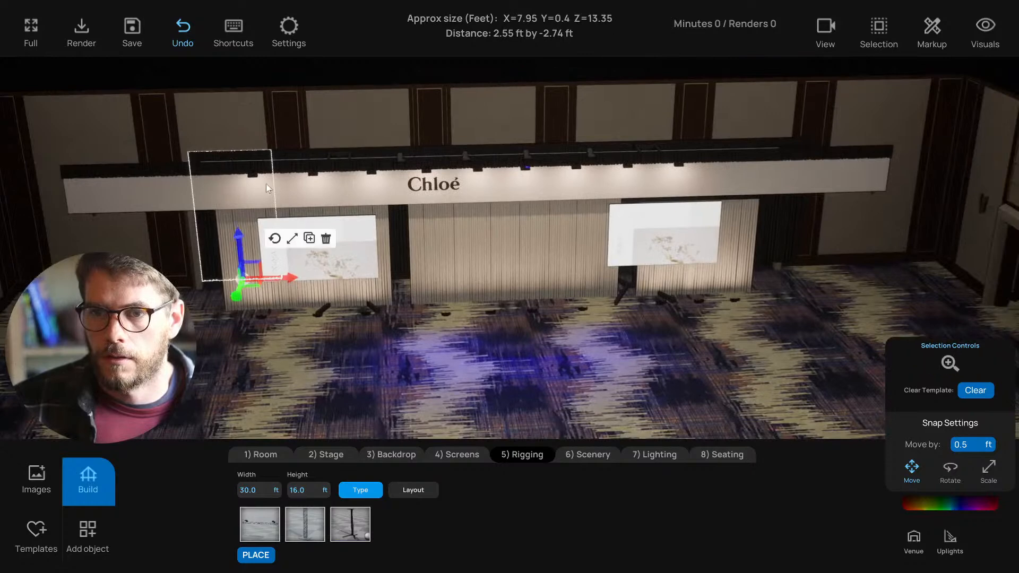
- Move and duplicate the two selected rigging pieces so a copy sits between the towers
left_click(305, 152, "shift")
left_click_drag(359, 273, 209, 262, "alt")
key("t")
scroll(364, 173, "down", 1)
middle_click_drag(364, 172, 343, 218)
scroll(372, 181, "up", 2)
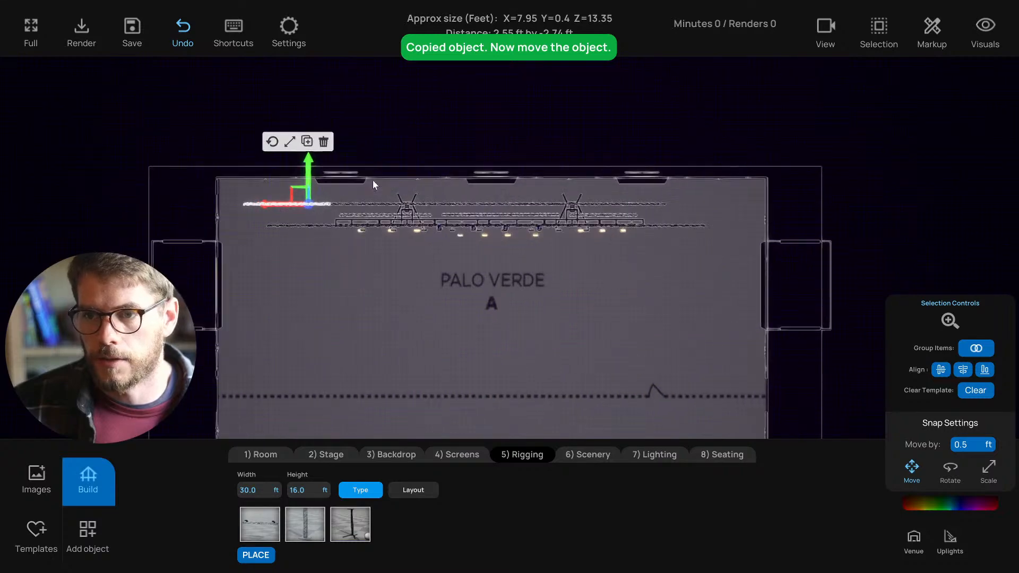
left_click(340, 167)
scroll(321, 177, "up", 3)
- Delete the first four upstage drape pieces from the left
left_click_drag(187, 152, 282, 170)
left_click(146, 163)
left_click_drag(136, 153, 294, 168)
key("Delete")
left_click(335, 166)
key("Delete")
left_click(406, 167)
key("Delete")
left_click(462, 165)
key("Delete")
- Delete the remaining four upstage drape pieces to clear the row
left_click(523, 164)
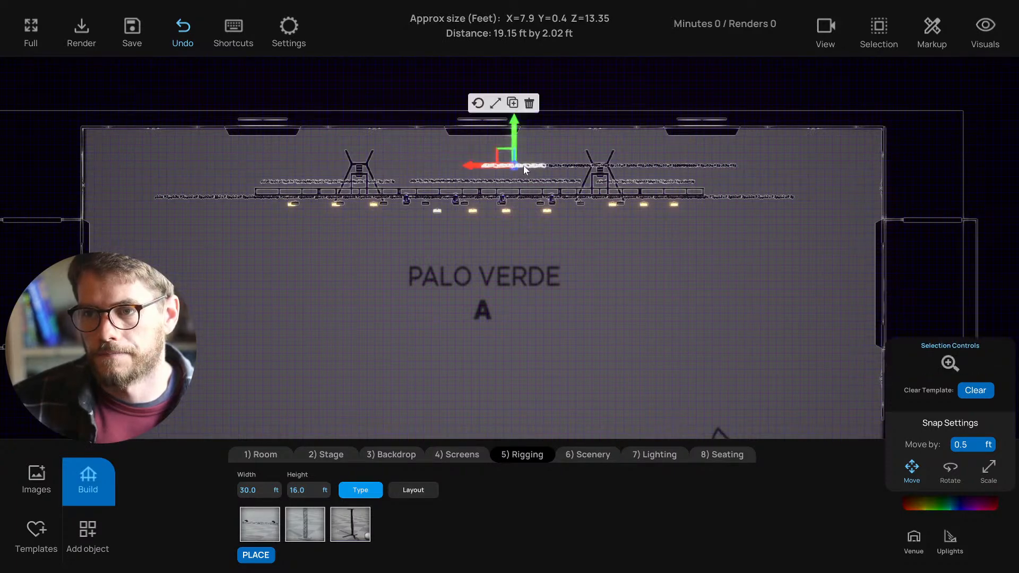
key("Delete")
left_click(573, 166)
key("Delete")
left_click(651, 167)
key("Delete")
left_click(696, 165)
key("Delete")
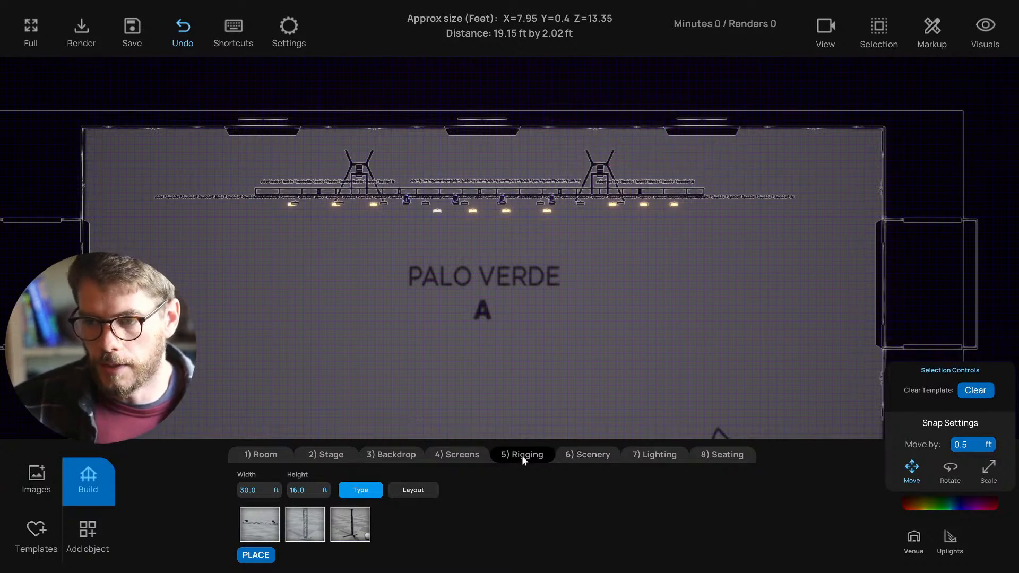
left_click(398, 454)
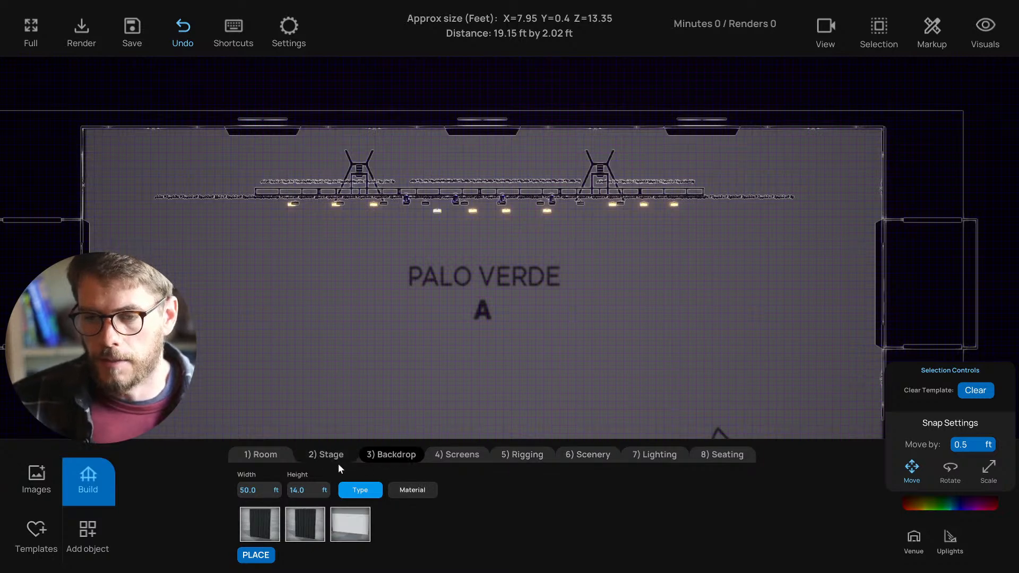
- Set the backdrop drape to 90 ft wide and 17 ft tall
left_click(256, 490)
type("90")
key("Return")
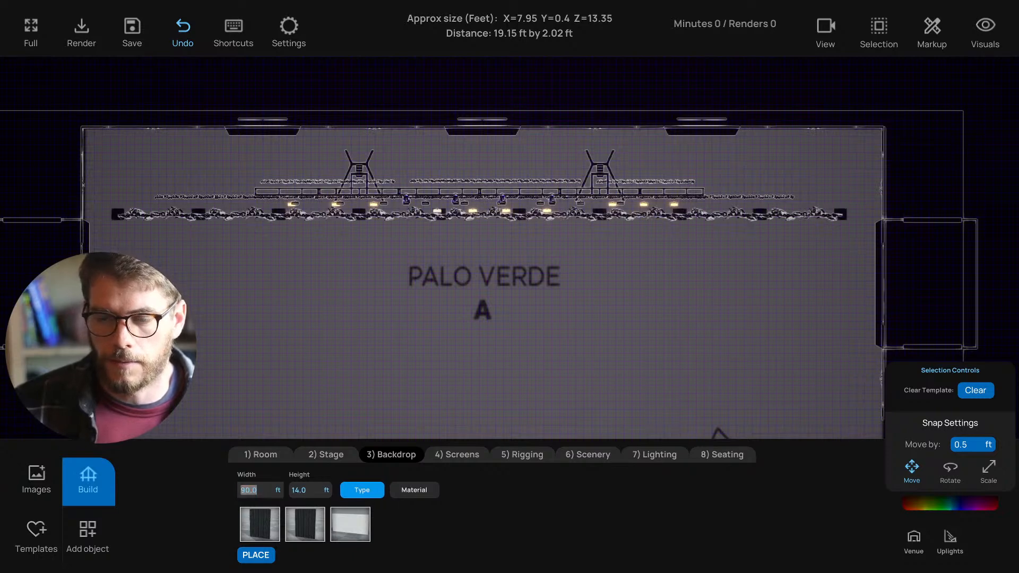
middle_click_drag(320, 344, 339, 340)
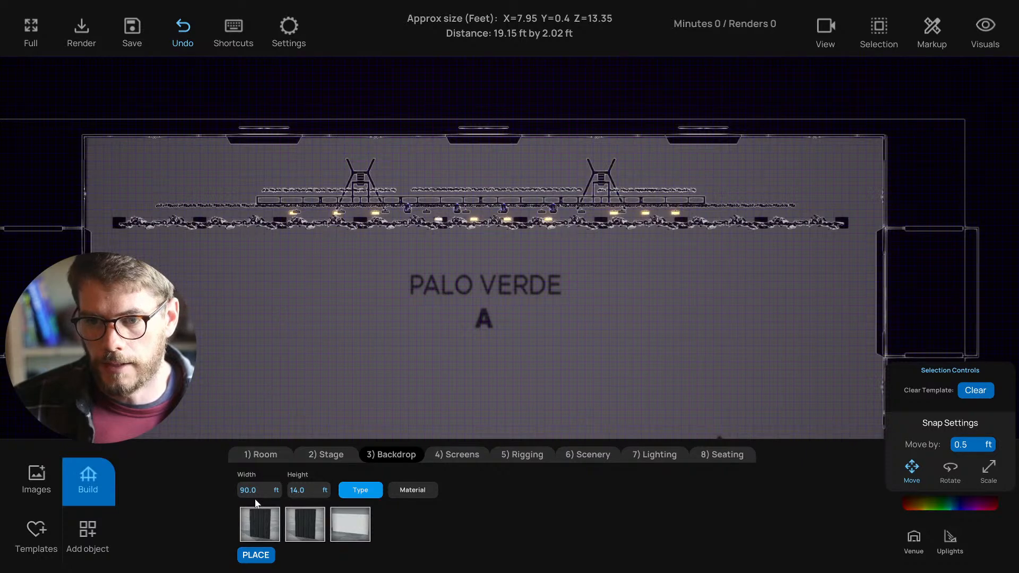
left_click(324, 489)
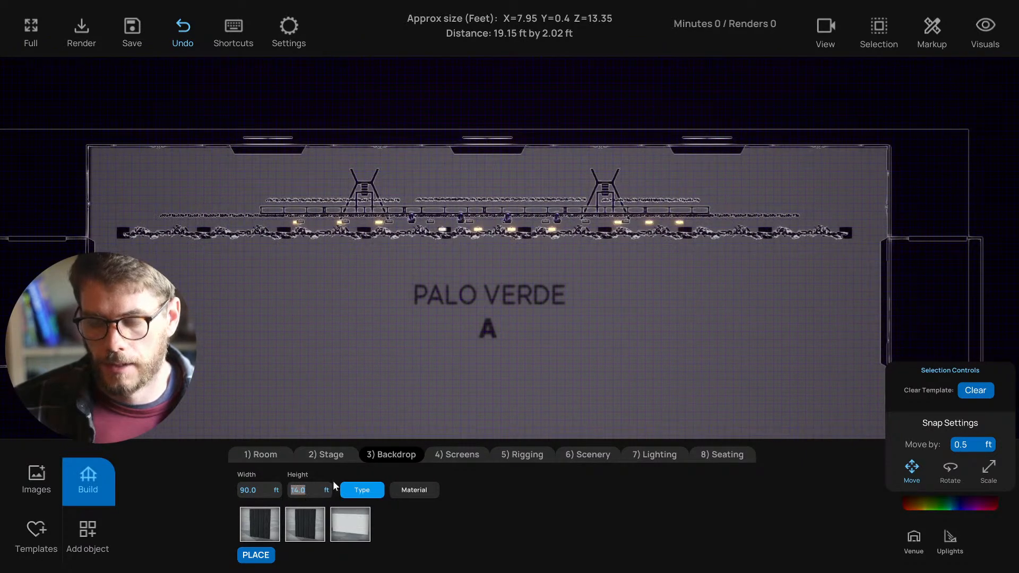
type("17")
key("Return")
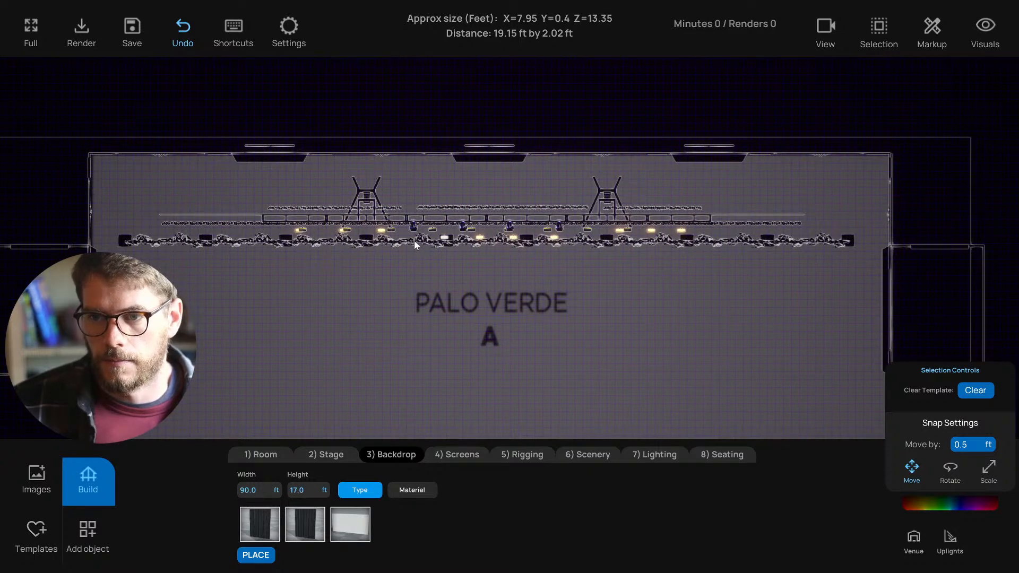
- Drag the backdrop drape upstage behind the stage and check it in the 3D view
left_click_drag(412, 239, 395, 149)
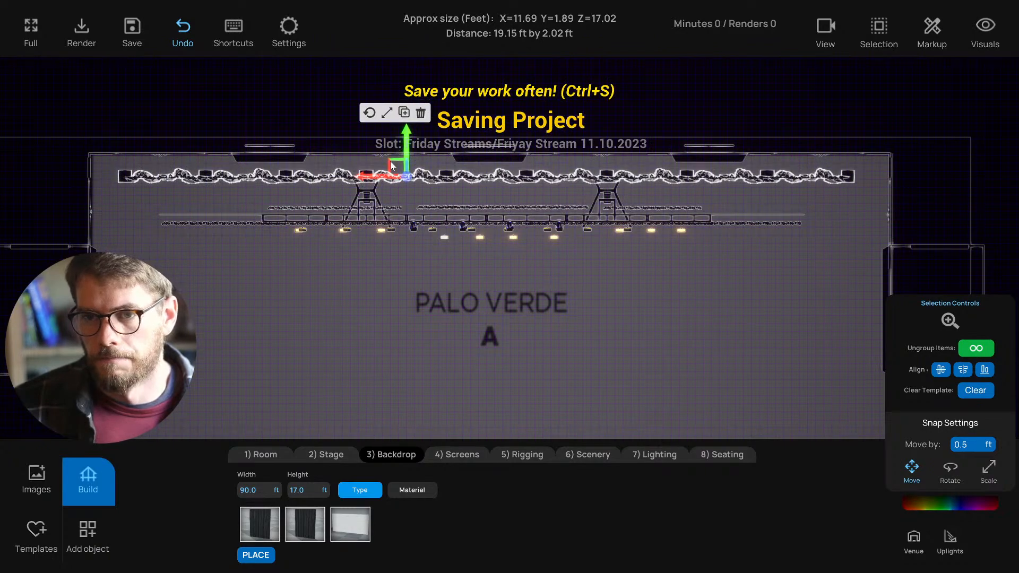
middle_click_drag(359, 293, 343, 298)
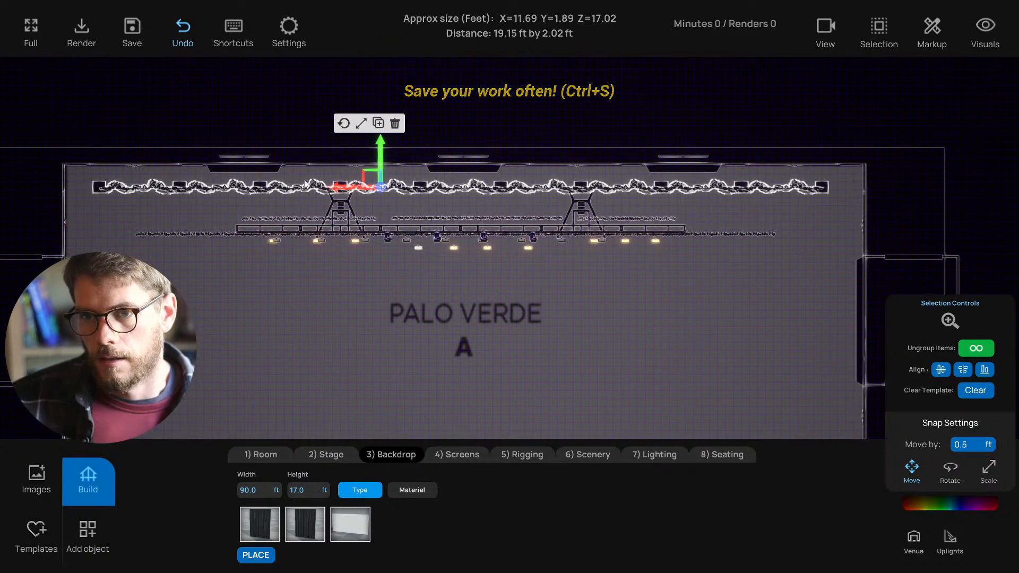
key("t")
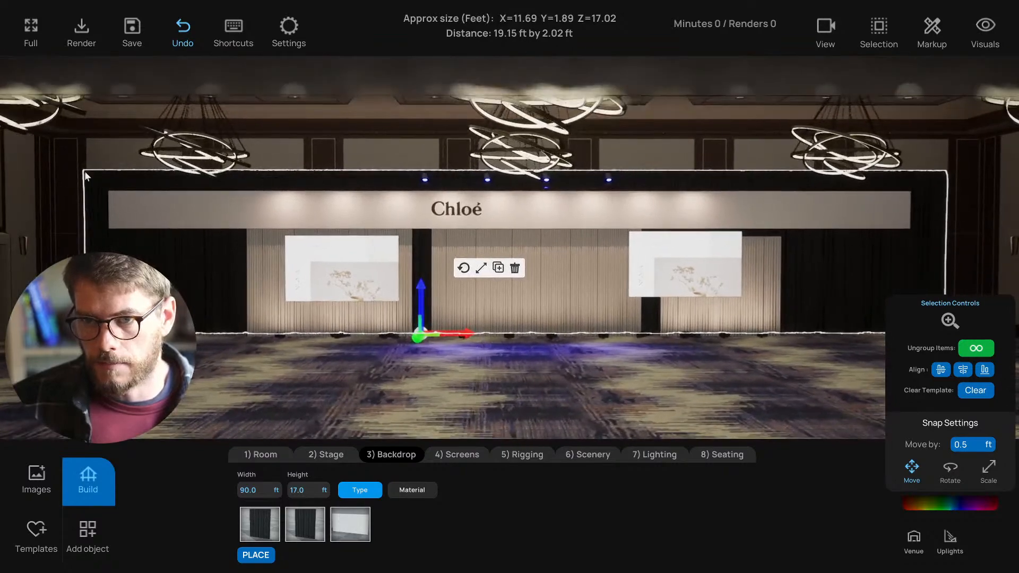
right_click_drag(285, 154, 294, 400)
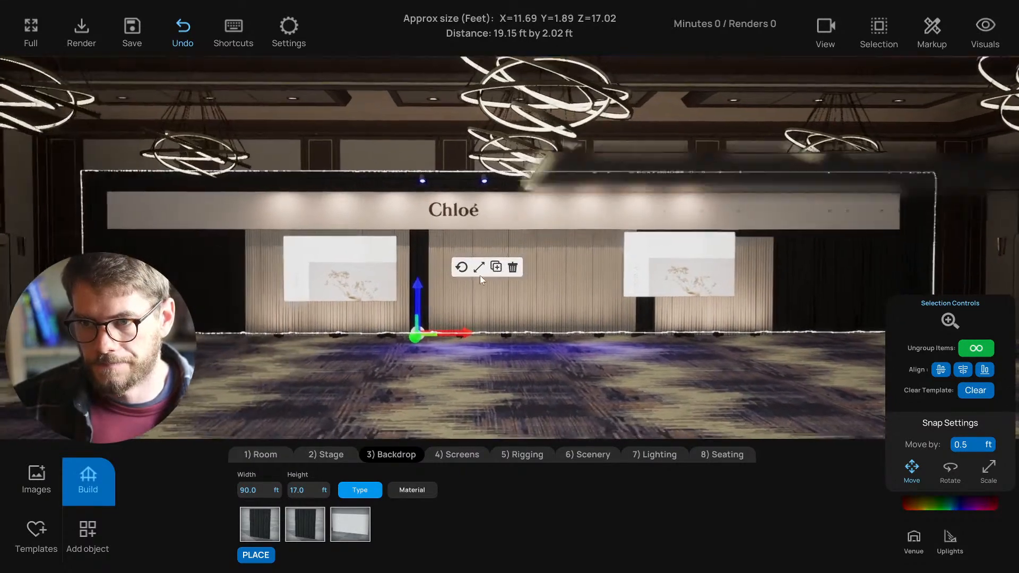
left_click(286, 407)
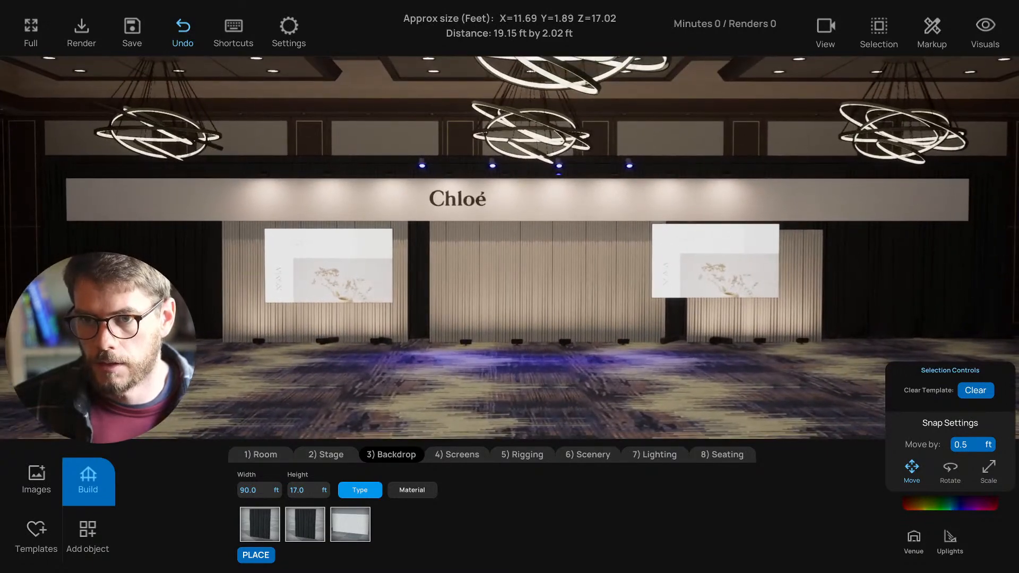
left_click(167, 297)
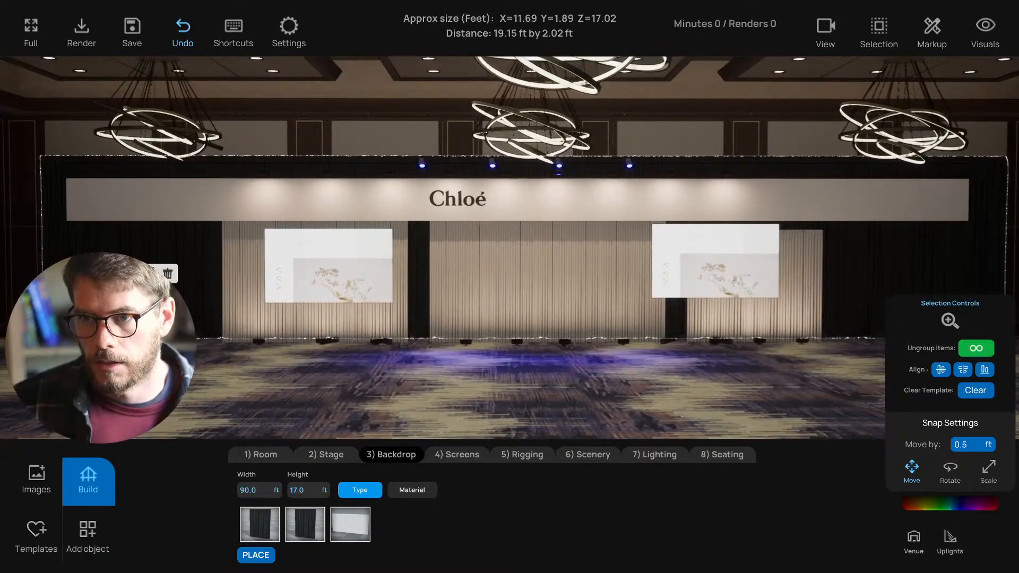
left_click(233, 401)
- Box-select the screen stand and its parts in the wireframe side view
right_click_drag(234, 400, 269, 392)
right_click_drag(476, 214, 398, 191)
key("3")
scroll(416, 286, "up", 5)
middle_click_drag(365, 308, 429, 302)
scroll(428, 281, "up", 2)
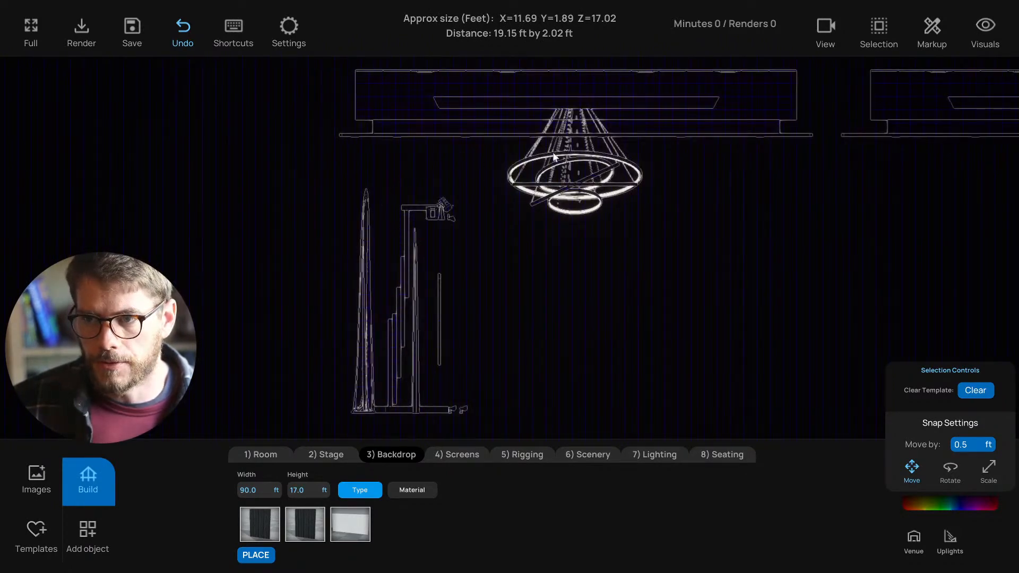
left_click_drag(389, 183, 473, 268)
scroll(470, 279, "up", 4)
middle_click_drag(456, 284, 476, 258)
scroll(437, 301, "down", 3)
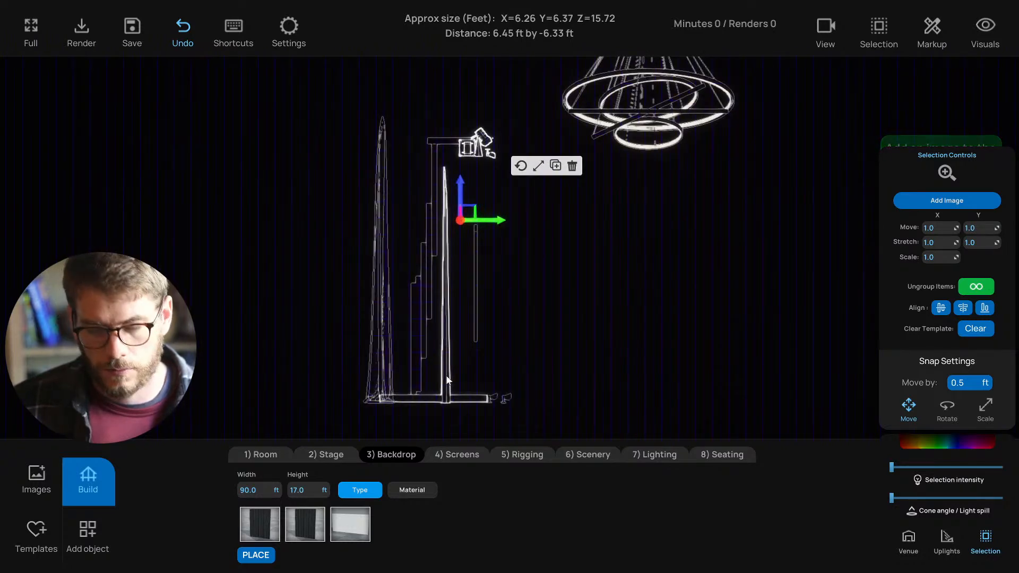
key("1")
scroll(457, 360, "down", 1)
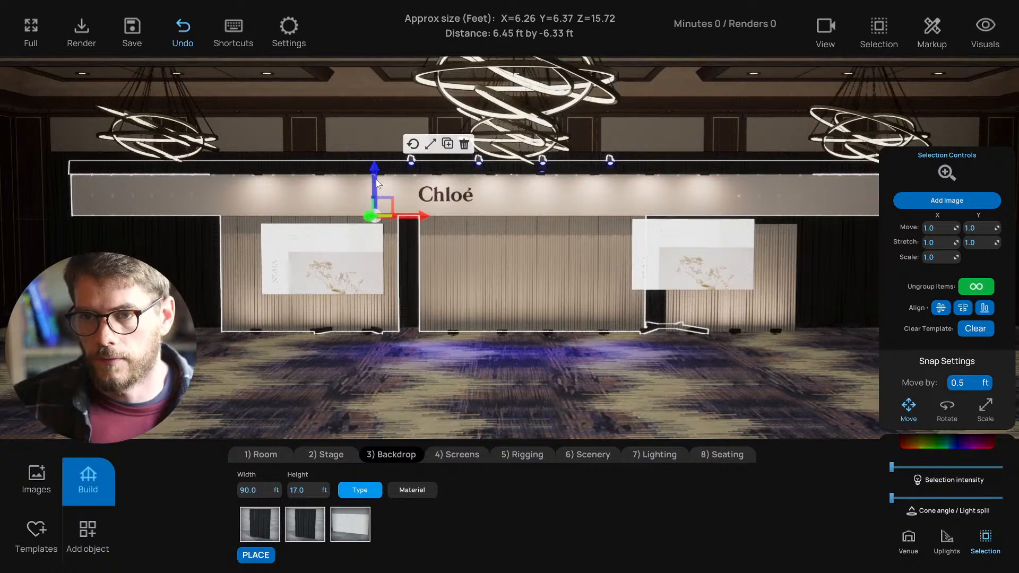
- Fine-tune the Chloé header sign's height with the blue gizmo arrow
left_click_drag(376, 180, 378, 175)
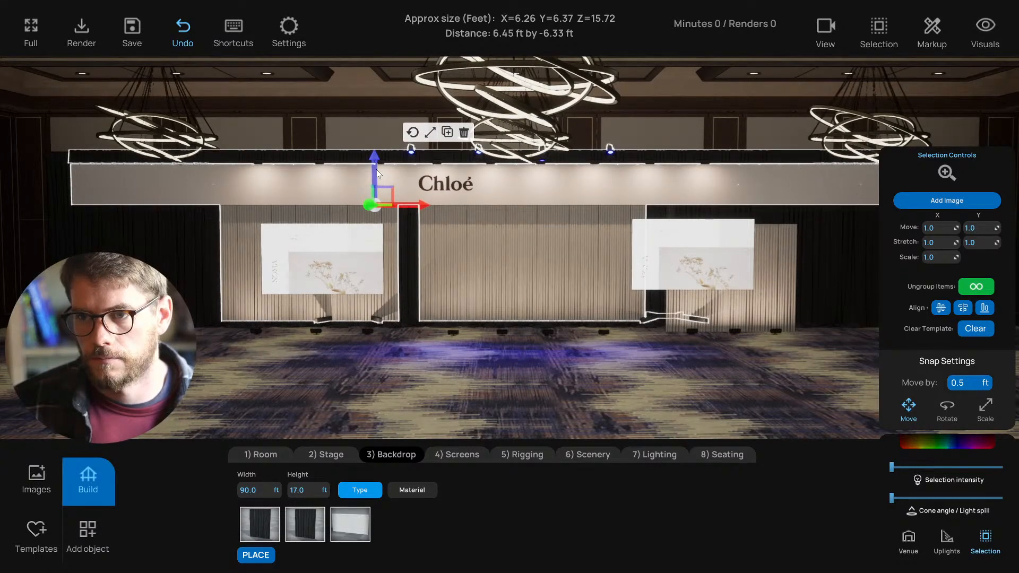
left_click_drag(377, 167, 377, 166)
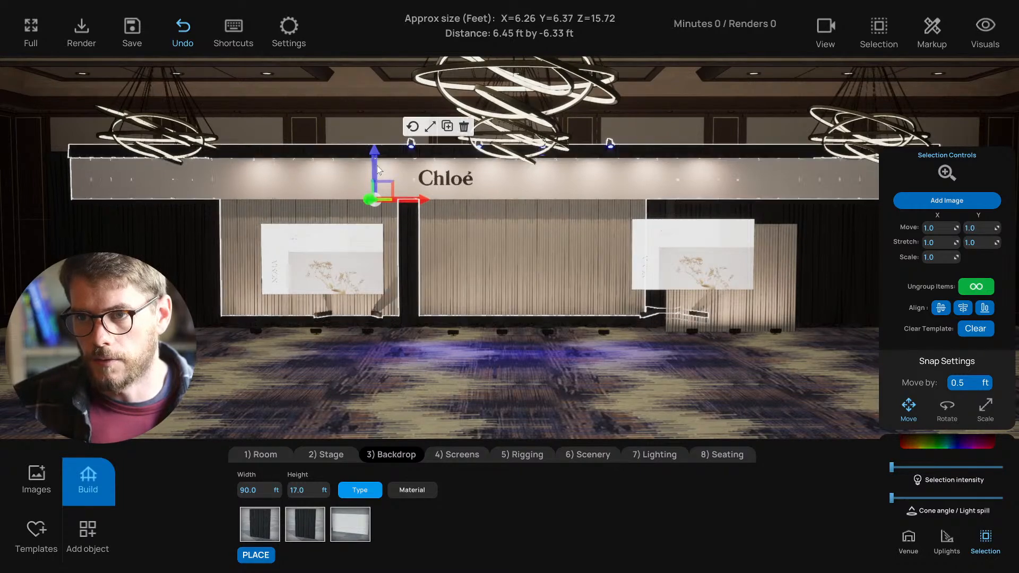
right_click_drag(383, 282, 396, 280)
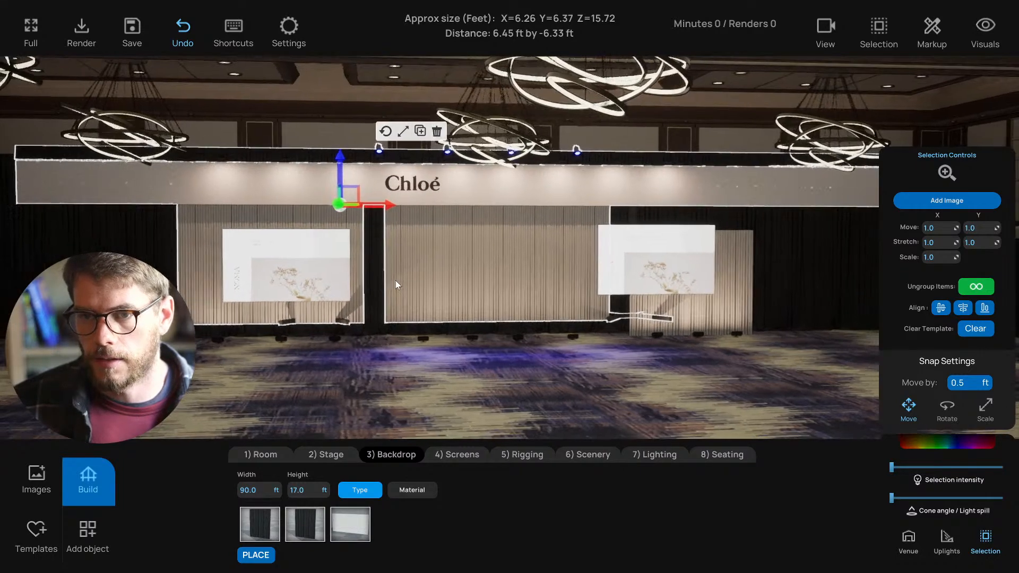
left_click_drag(341, 173, 339, 177)
right_click_drag(440, 320, 433, 377)
left_click(432, 378)
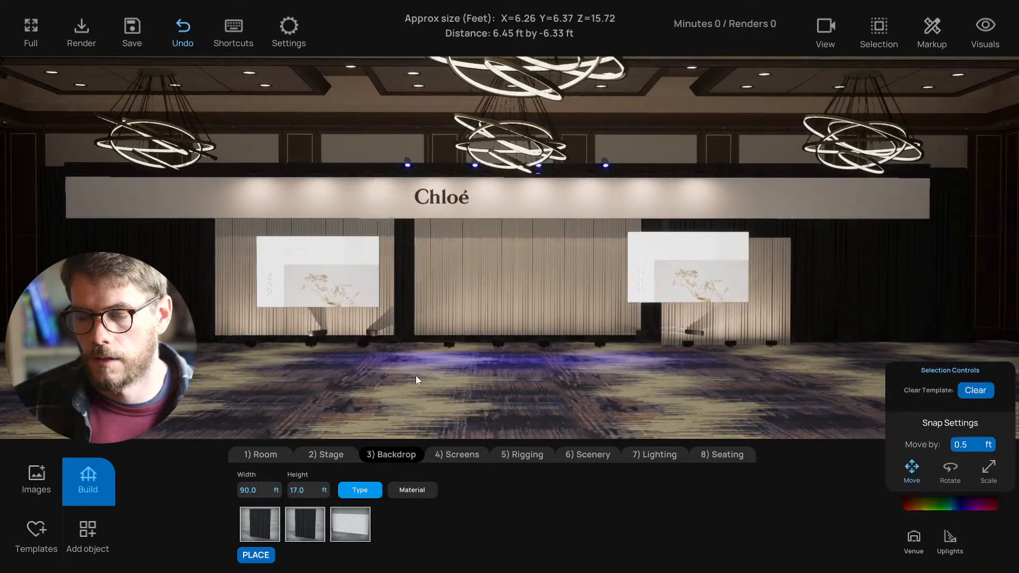
- Sink the screens' floor stands below the floor so the screens appear hung
left_click(323, 335)
left_click_drag(351, 301, 351, 312)
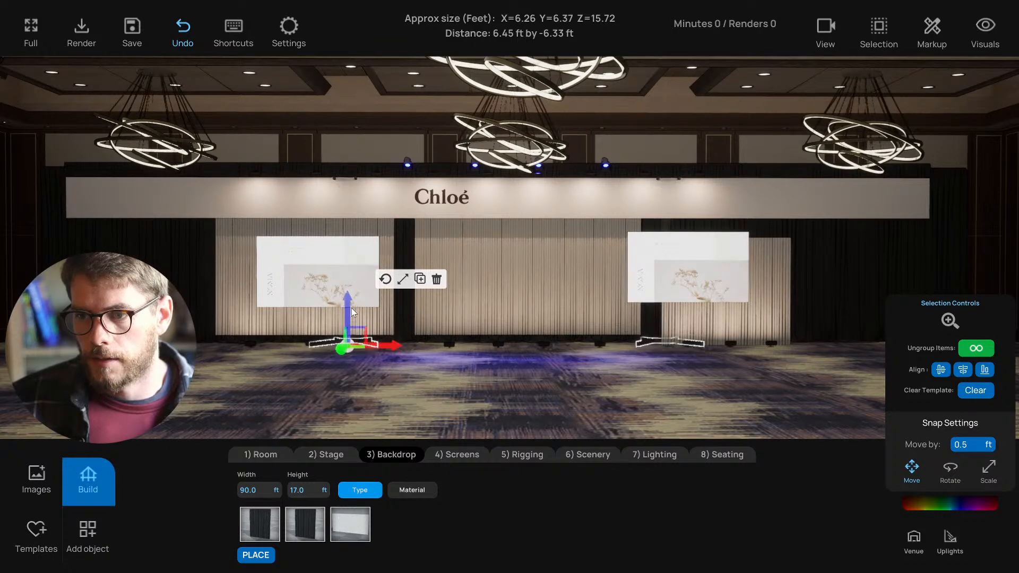
left_click(402, 279)
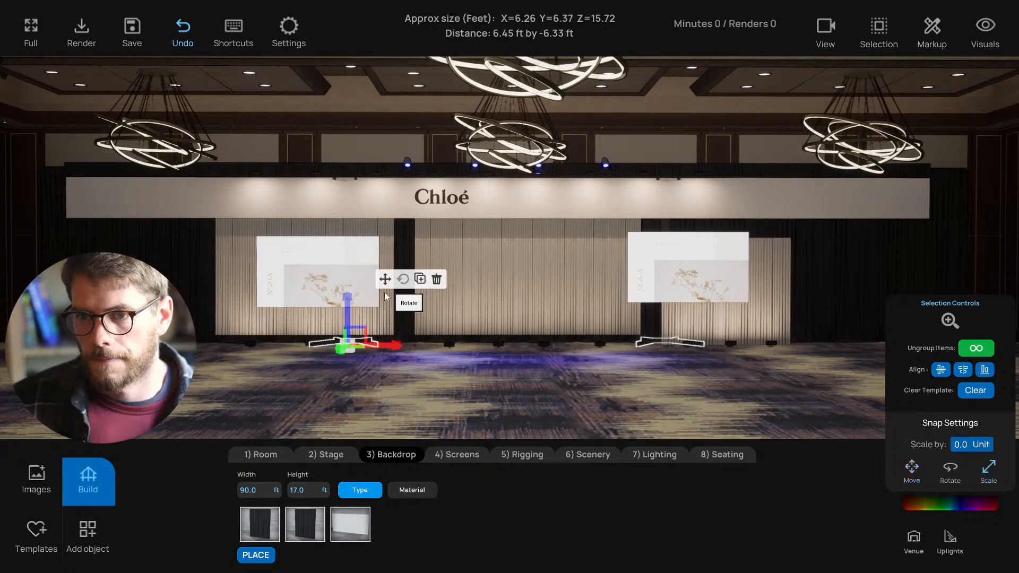
left_click(386, 280)
- Select all the drape backdrop panels together
left_click_drag(390, 378, 359, 393)
left_click(227, 317)
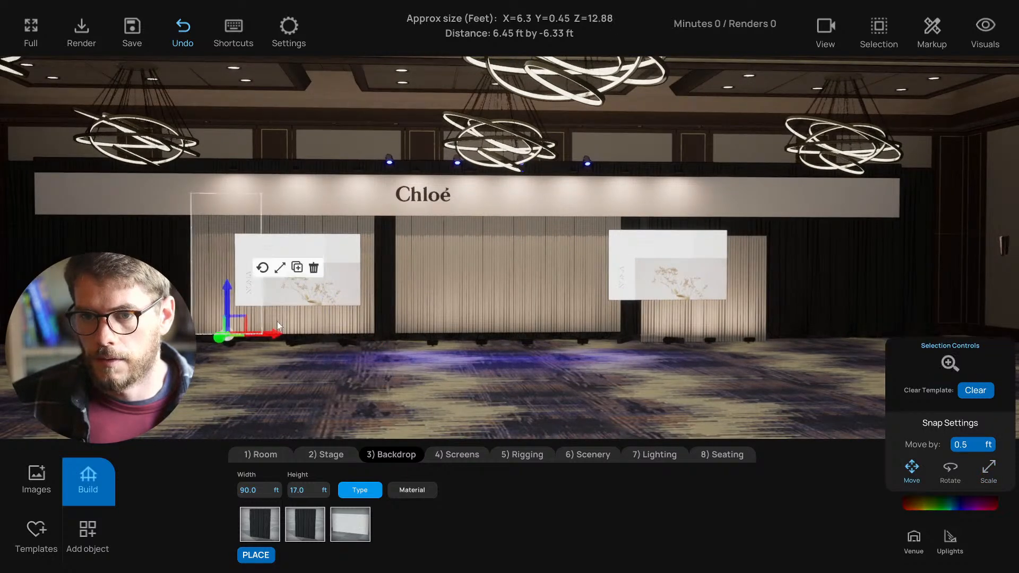
left_click(235, 315)
left_click_drag(236, 314, 744, 315)
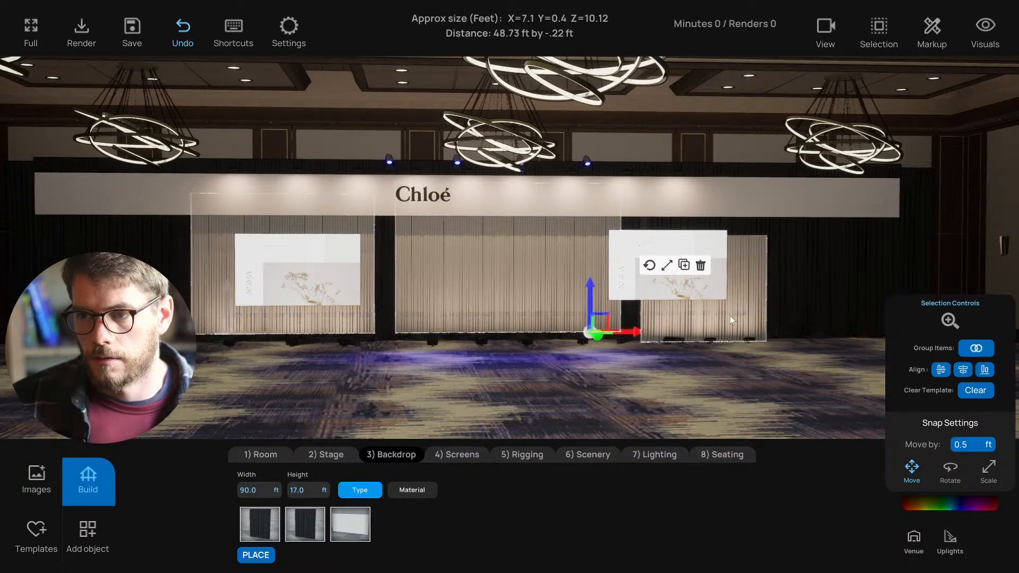
- Lower the three drape backdrop panels to floor level
left_click_drag(591, 301, 592, 312)
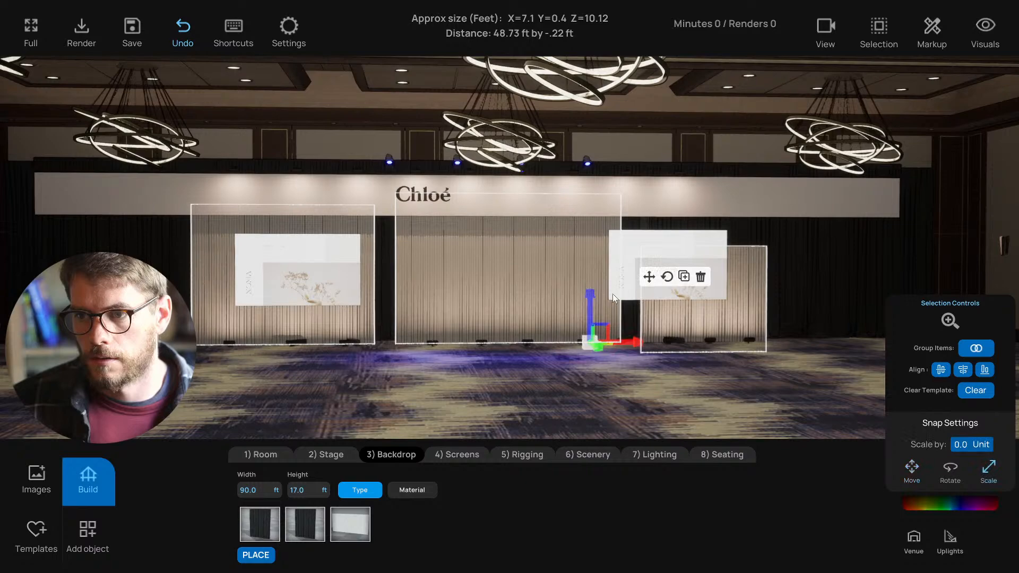
left_click(564, 412)
key("s")
right_click_drag(564, 413, 532, 403)
key("w")
- Raise the left and right projection screens up and outward beneath the header
left_click(319, 305)
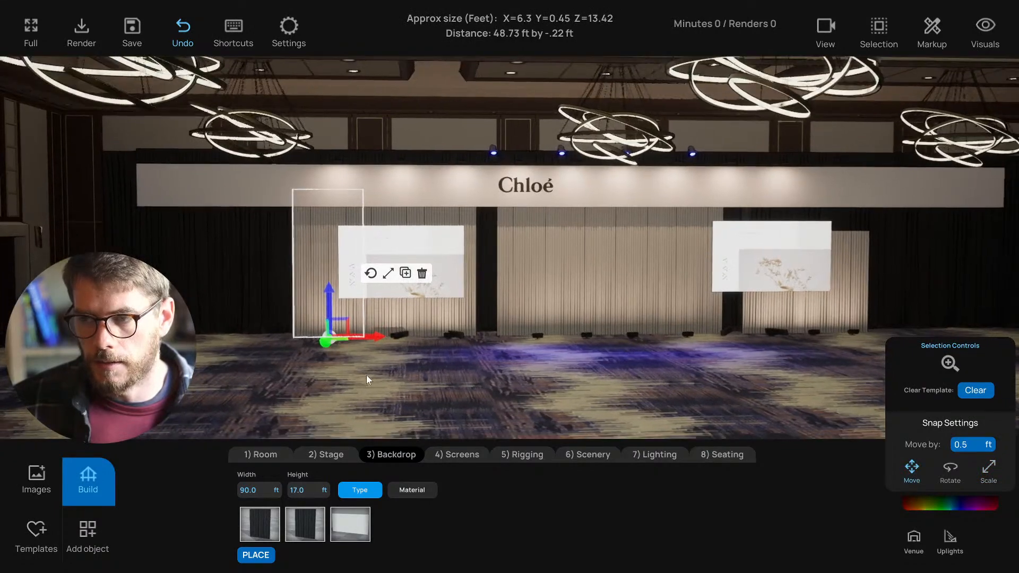
left_click(366, 375)
left_click(403, 276)
left_click_drag(428, 281, 348, 248)
key("s")
key("d")
left_click(627, 278)
left_click_drag(638, 278, 684, 246)
- Nudge the left screen slightly right and up
key("a")
key("a")
right_click_drag(302, 285, 504, 229)
right_click_drag(358, 241, 417, 257)
key("w")
key("a")
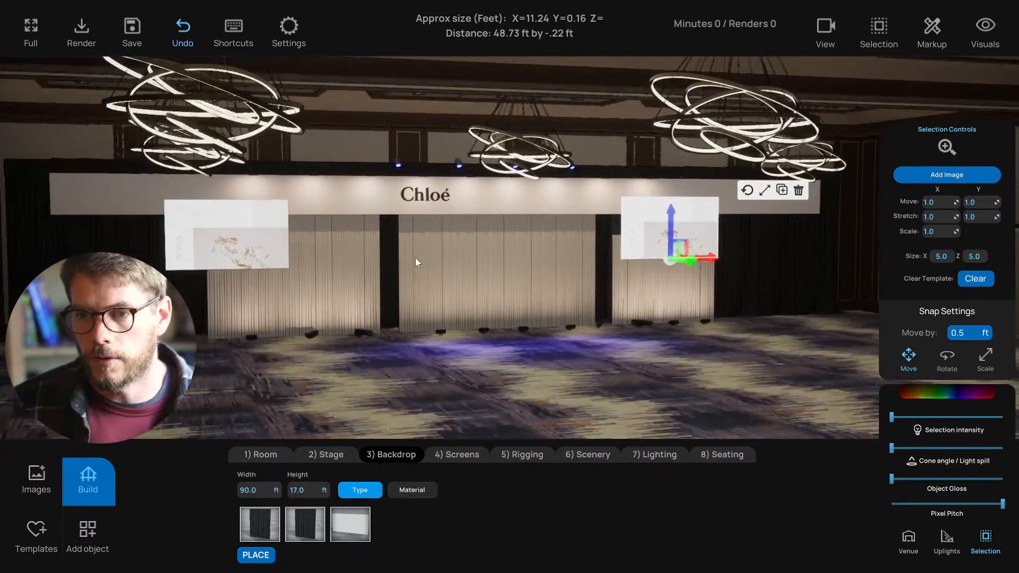
key("s")
left_click(256, 256)
mouse_move(253, 247)
left_mouse_down()
mouse_move(241, 238)
mouse_move(271, 231)
mouse_move(265, 244)
left_mouse_up()
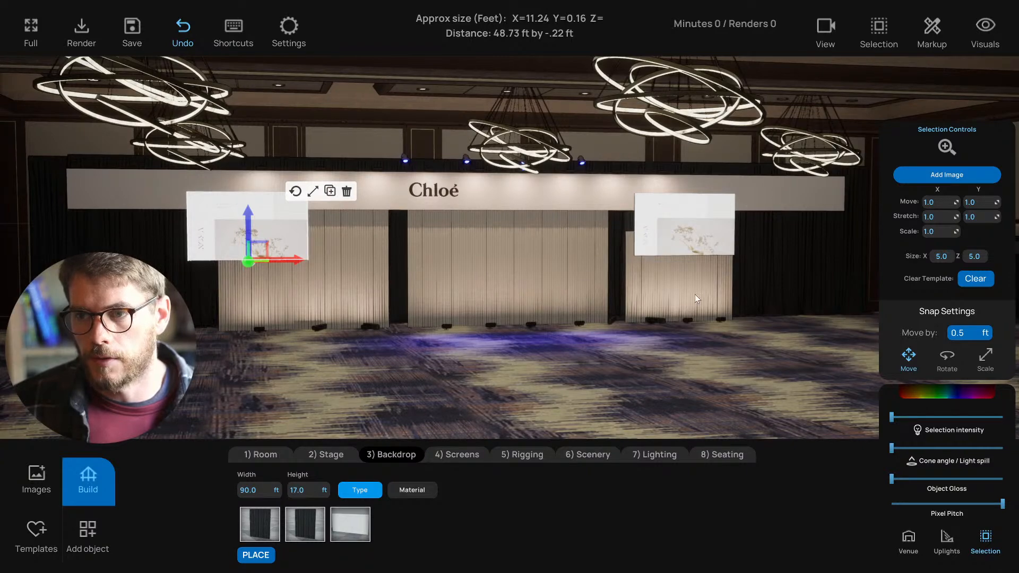
- Inspect the drape panels and a floor uplight from closer views
left_click(323, 299)
left_click(274, 276)
left_click(352, 301, "shift")
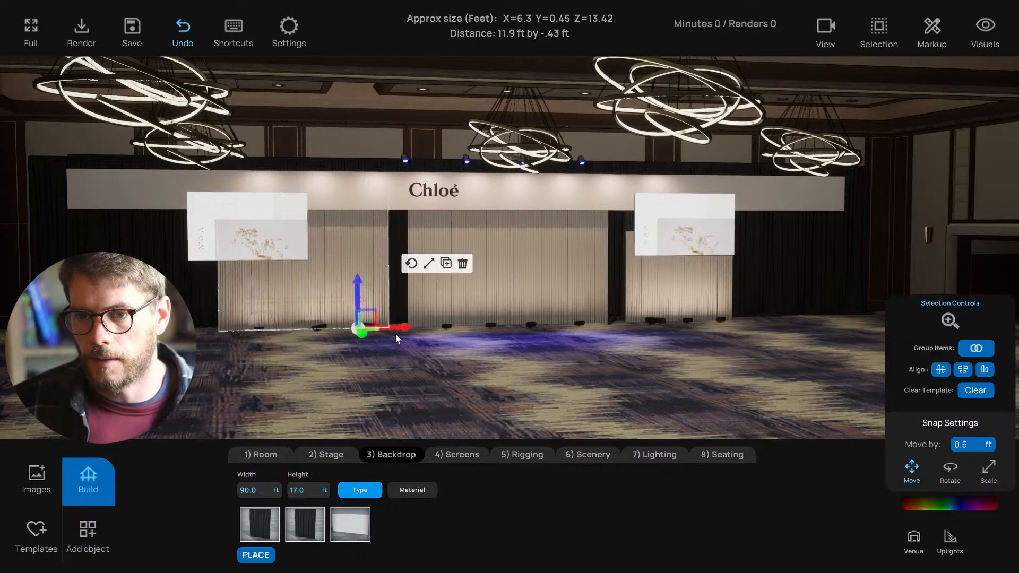
left_click(495, 399)
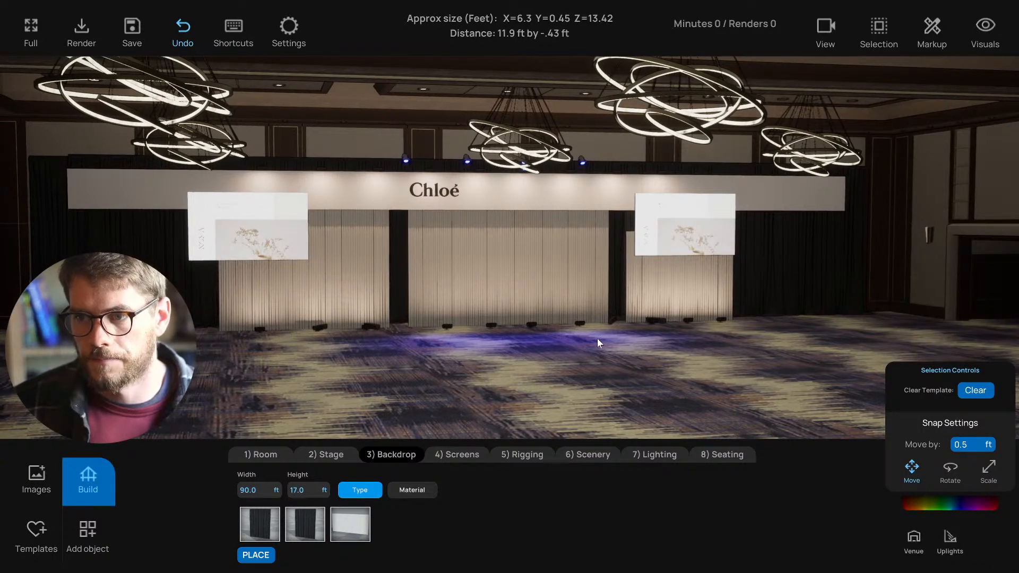
key("a")
key("w")
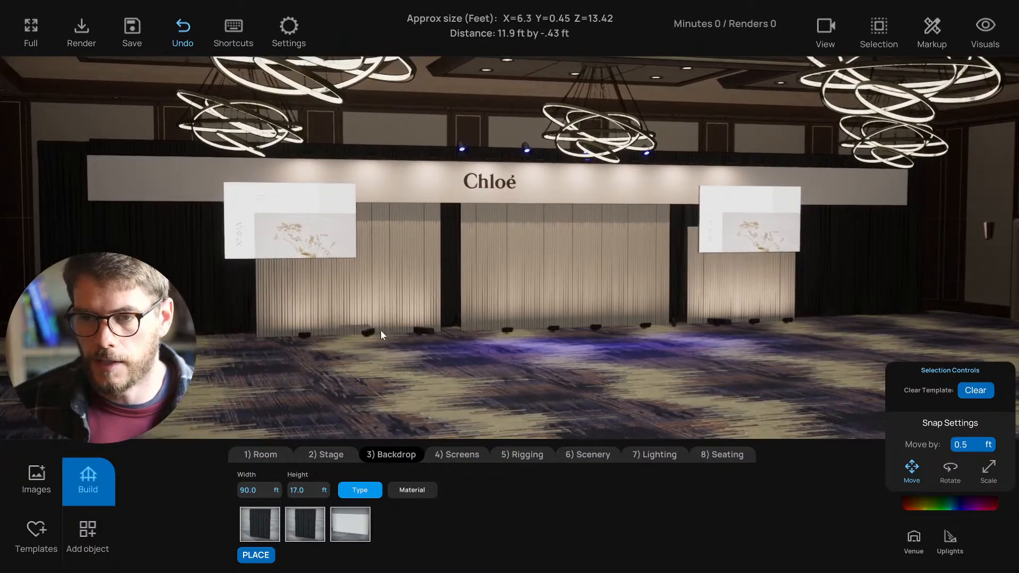
left_click(370, 337)
key("w")
mouse_move(375, 373)
left_mouse_down()
mouse_move(342, 401)
mouse_move(365, 383)
left_mouse_up()
key("s")
left_click(392, 345)
left_click(366, 366)
key("s")
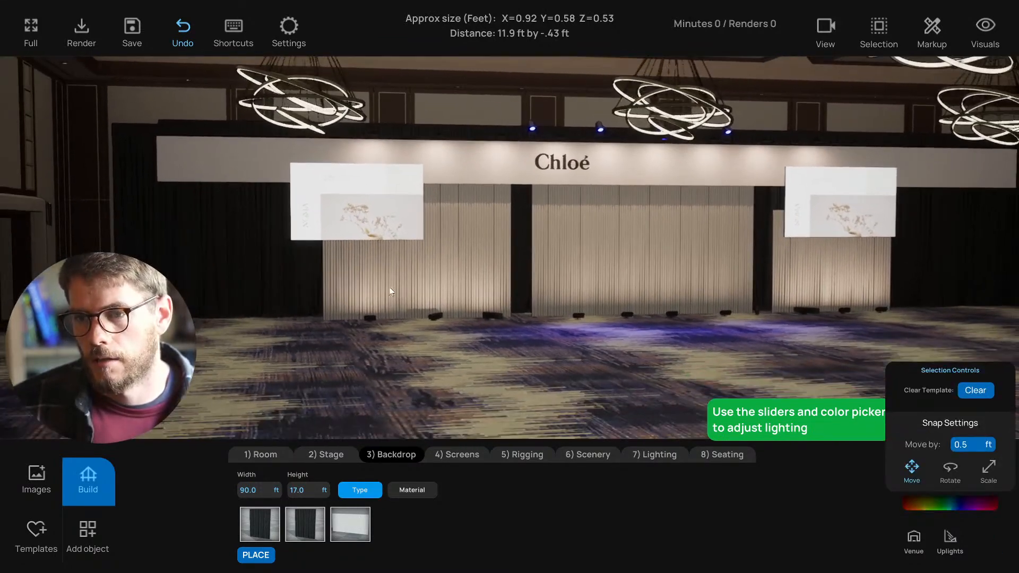
- Inspect the left and right backdrop panels, ending with the lower right panel selected
left_click(377, 280)
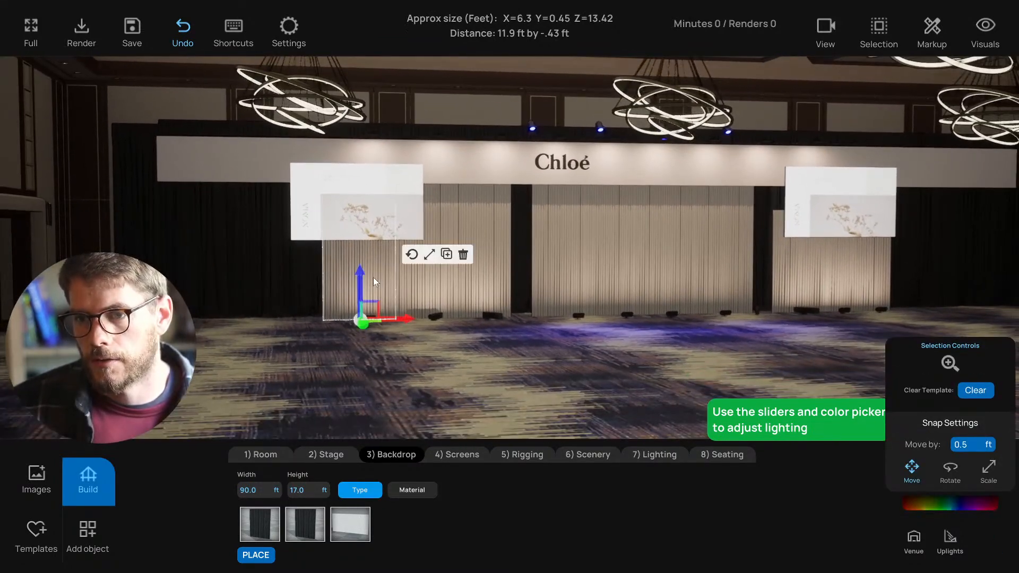
left_click(699, 398)
key("d")
left_click(785, 281)
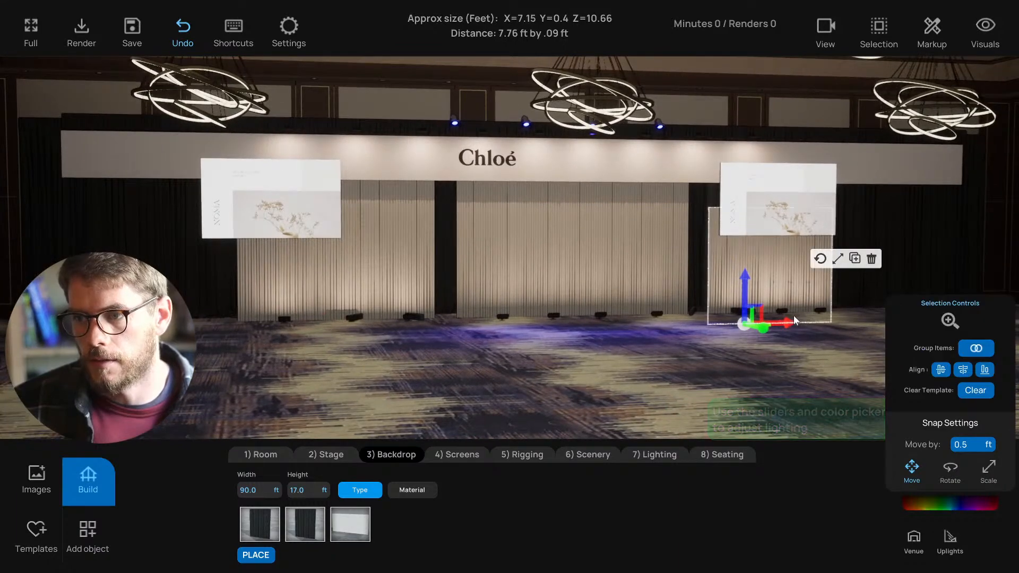
left_click(795, 351)
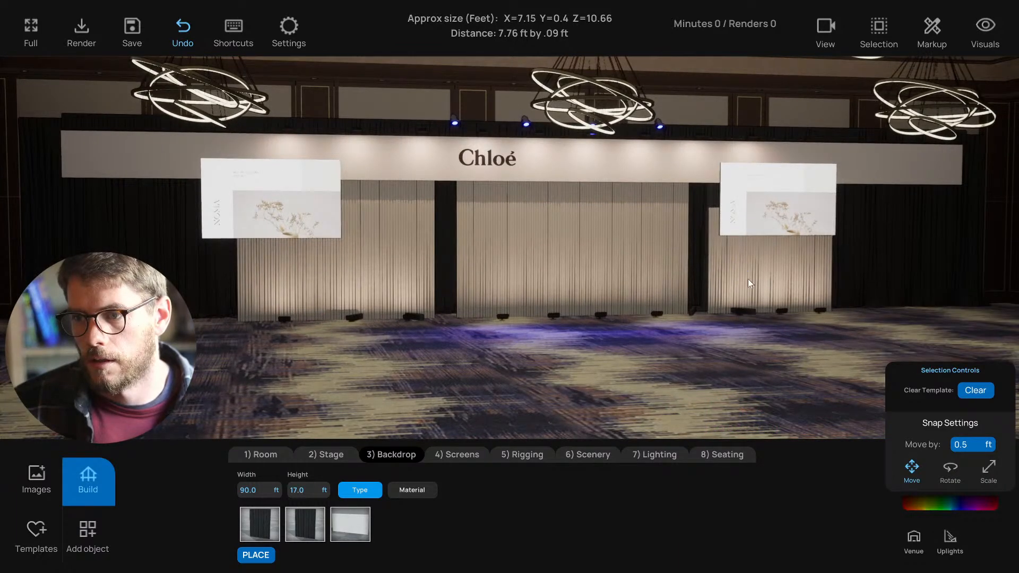
left_click(746, 292)
- Place a copy of the drape panel at the far left of the backdrop, nudged slightly left
key("d")
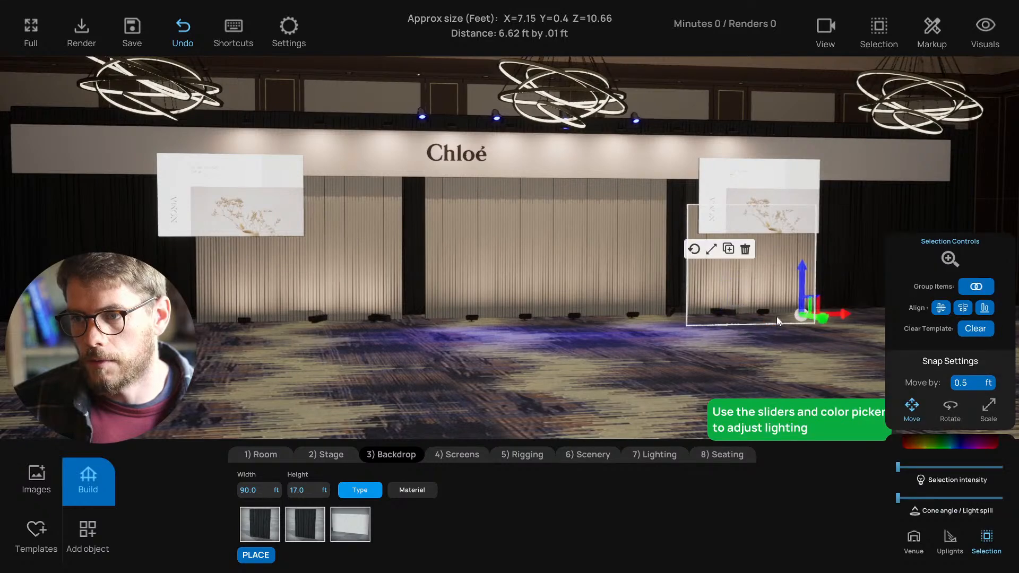
left_click(724, 314)
left_click_drag(764, 317, 127, 326, "alt")
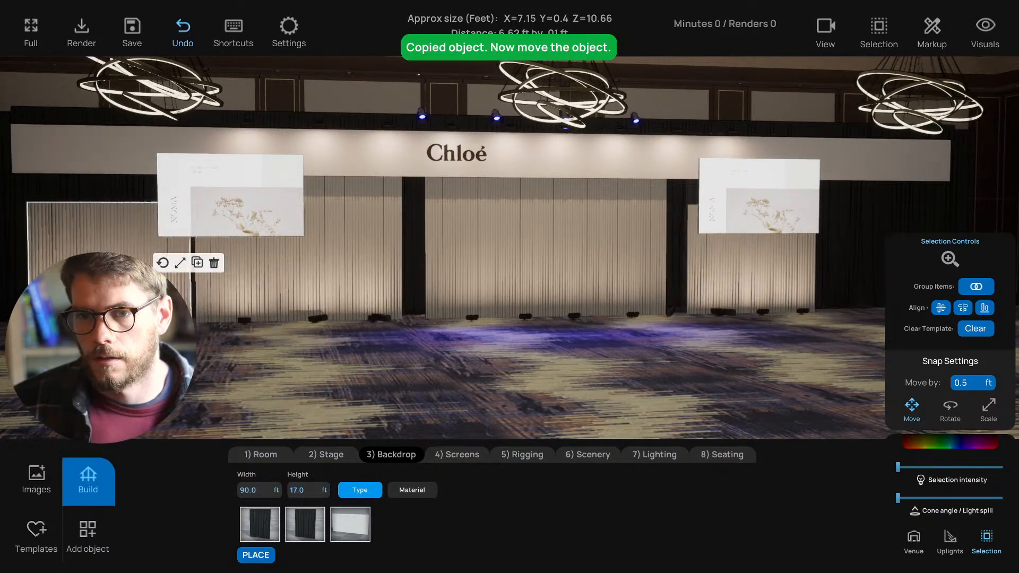
key("a")
key("s")
left_click_drag(253, 326, 208, 323)
key("d")
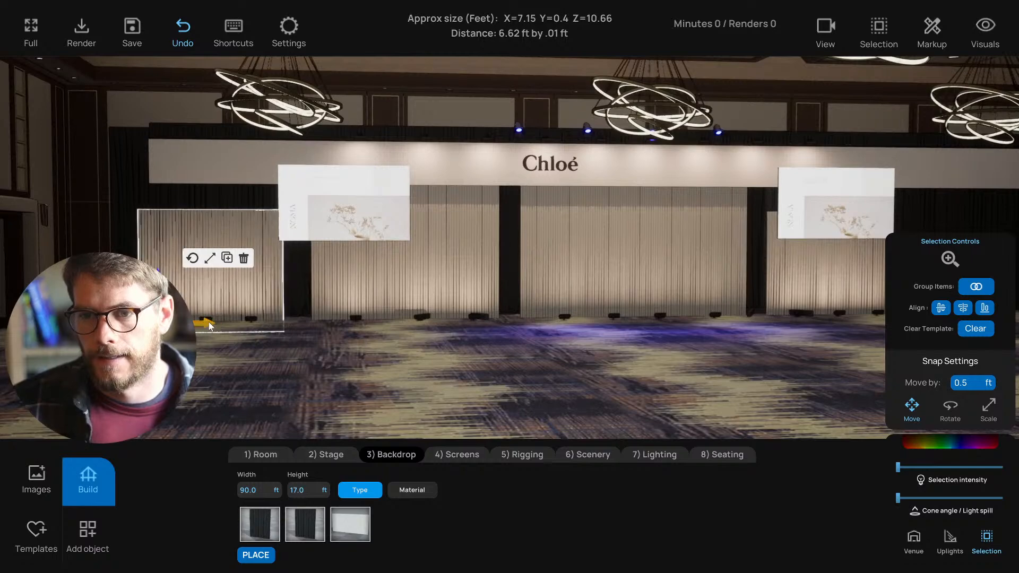
key("d")
right_click_drag(209, 322, 329, 352)
key("s")
key("w")
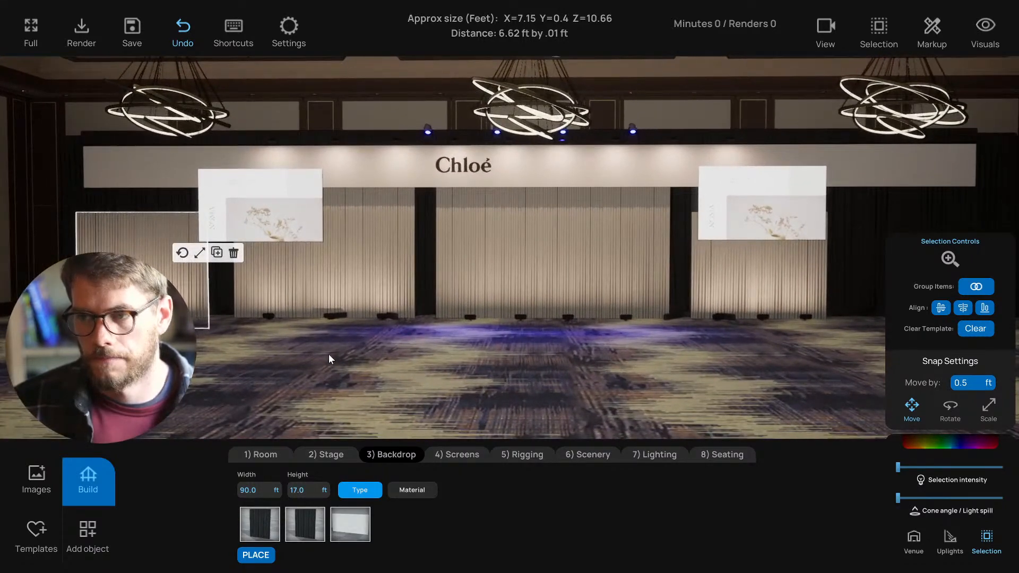
- Copy a block of header wall tiles further left to extend the Chloé header
key("a")
right_click_drag(221, 327, 206, 342)
key("a")
key("s")
key("a")
key("w")
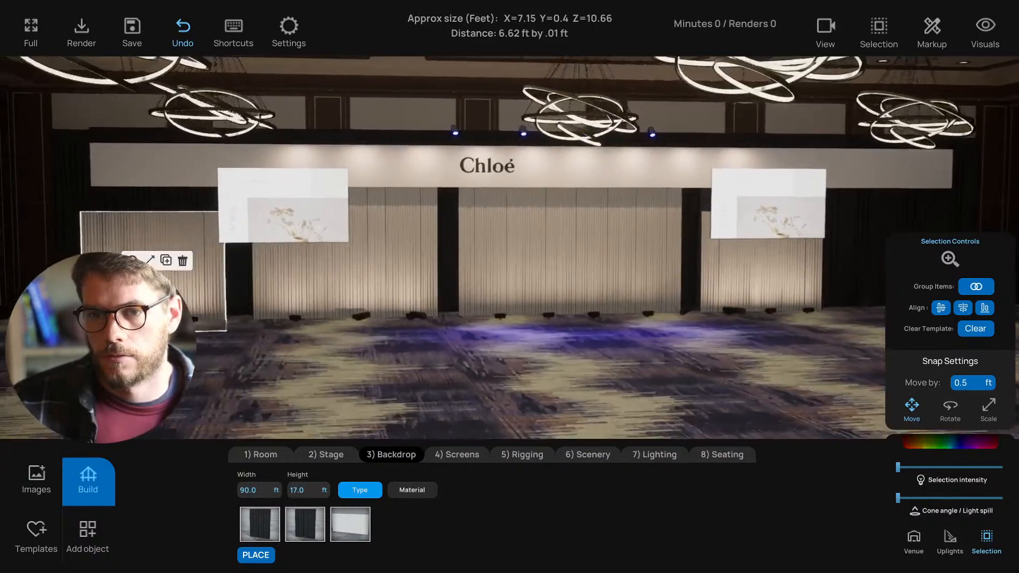
key("a")
left_click(127, 154)
left_click_drag(130, 178, 157, 148)
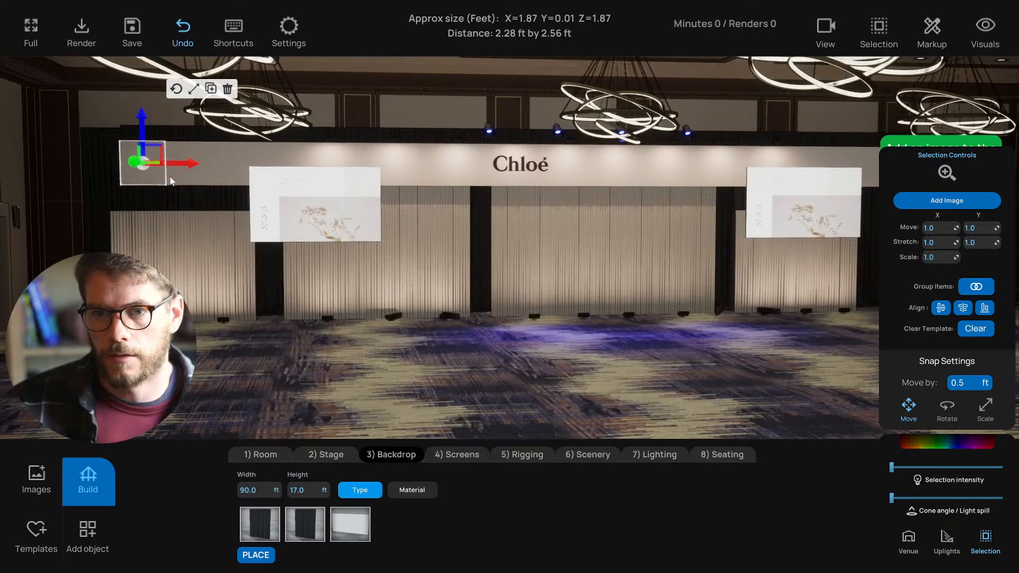
left_click(168, 177, "shift")
left_click(171, 145, "shift")
left_click_drag(206, 164, 140, 165, "alt")
key("a")
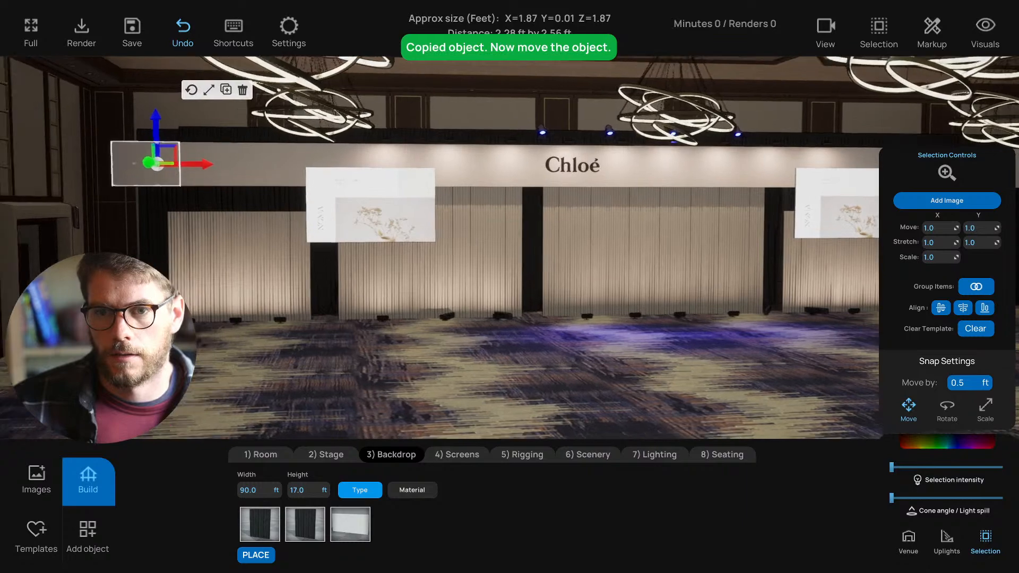
- Copy the dark strip above the banner out to the left
key("Escape")
key("d")
left_click(171, 141)
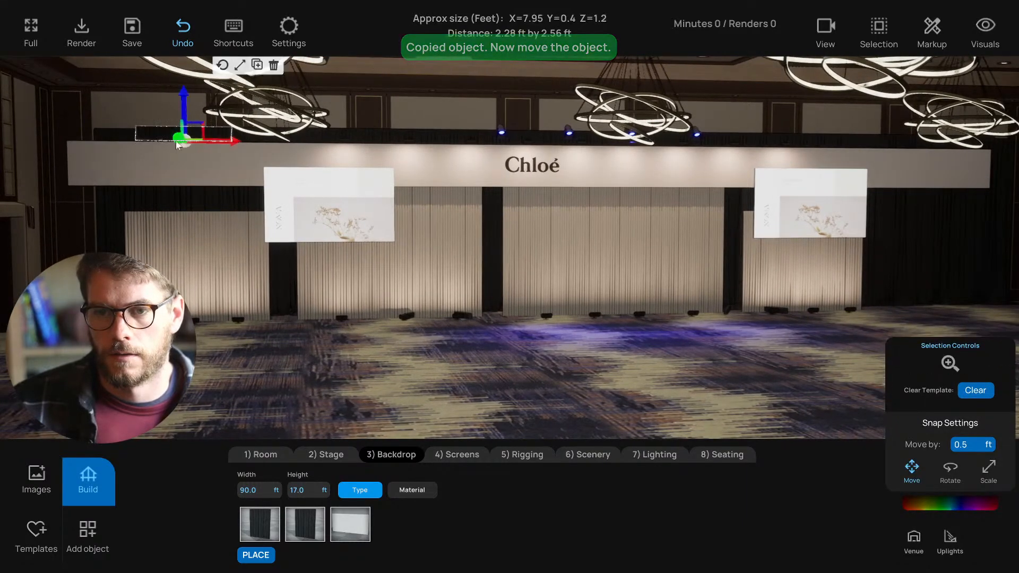
left_click_drag(200, 139, 138, 134, "alt")
- Extend the header's right end with copies of the banner panel and small square panel
left_click(159, 250)
key("d")
left_click(203, 357)
key("d")
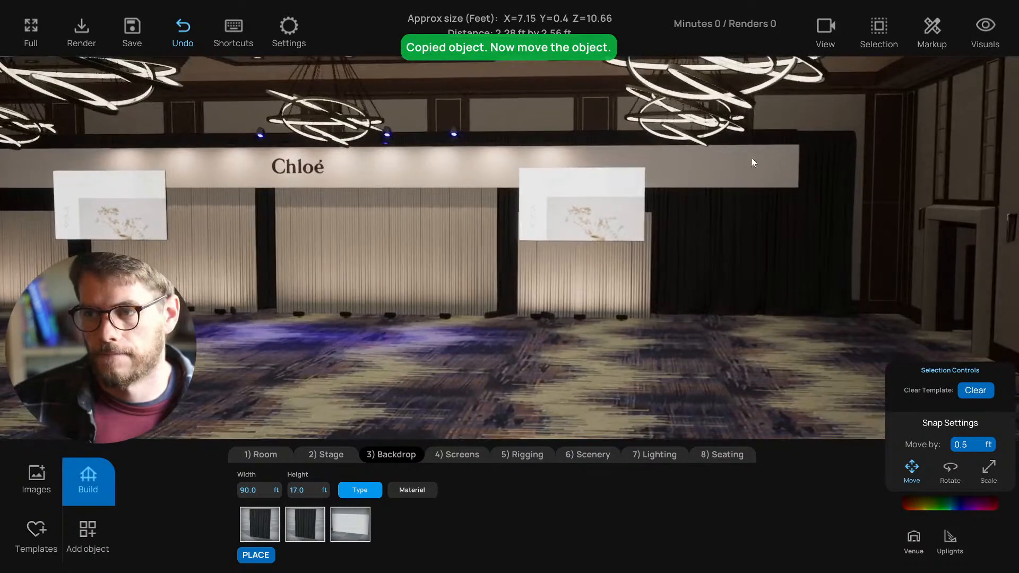
left_click(753, 159)
left_click_drag(788, 187, 845, 187, "alt")
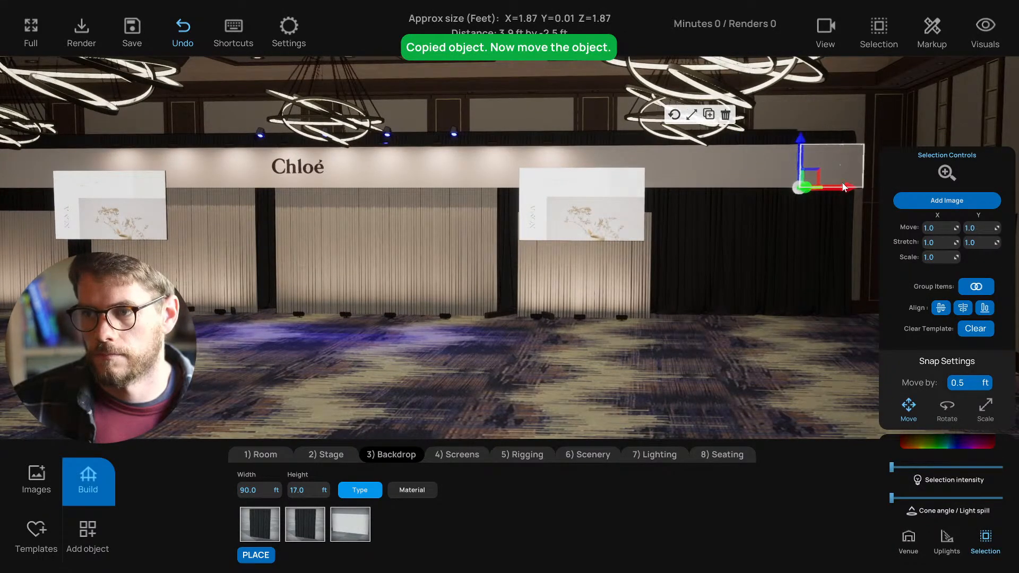
key("d")
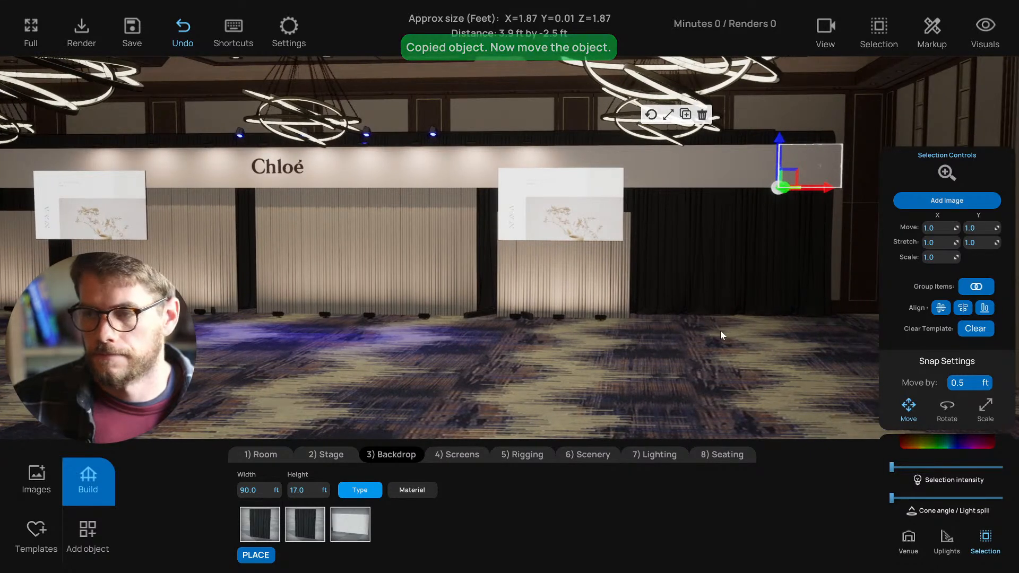
left_click(720, 331)
left_click(790, 154)
left_click_drag(789, 168, 862, 191, "alt")
- Move the view closer to the stage and select the left drape panel
left_click(729, 301)
key("a")
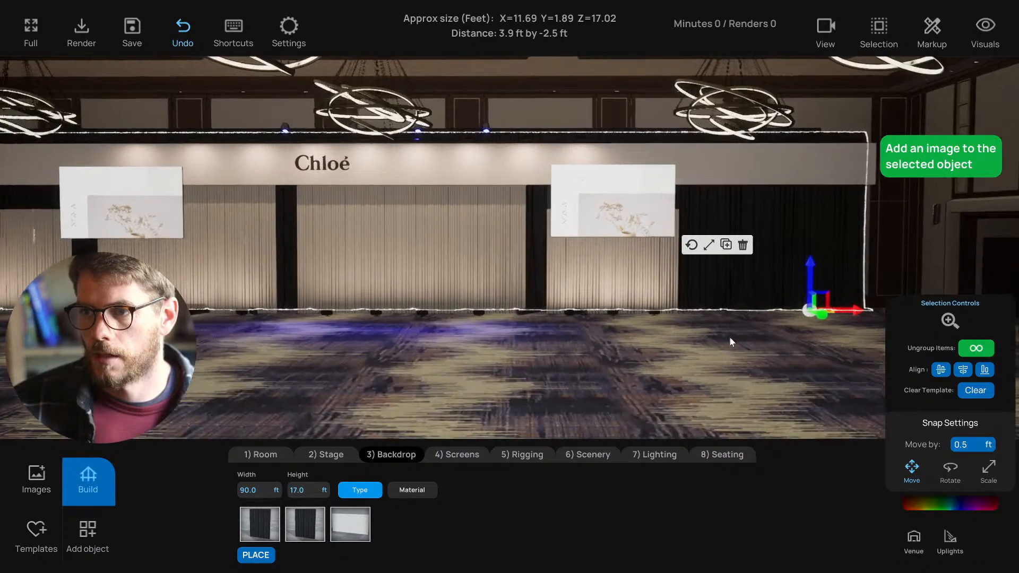
left_click(698, 355)
key("s")
key("a")
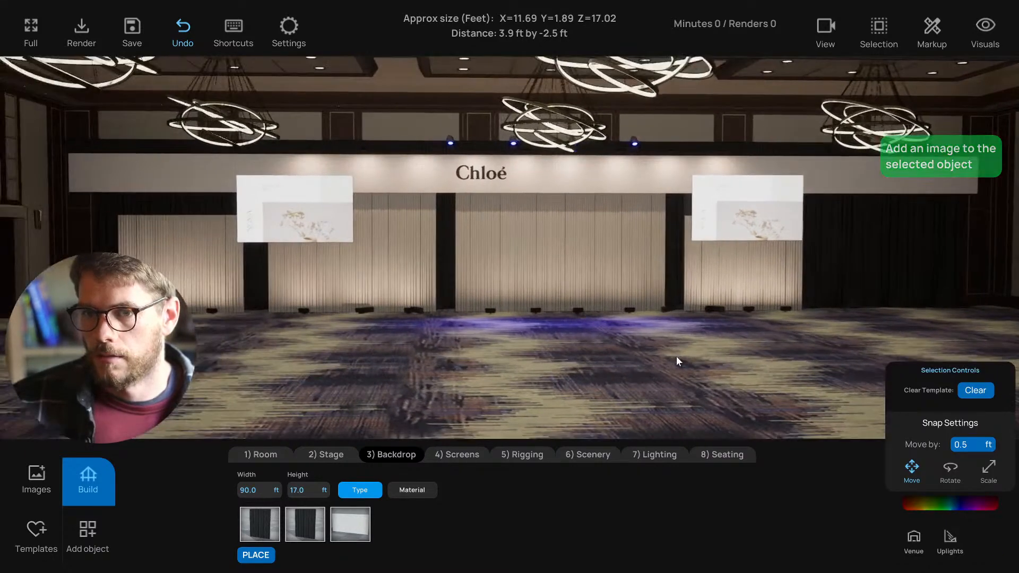
key("d")
key("w")
left_click(171, 284)
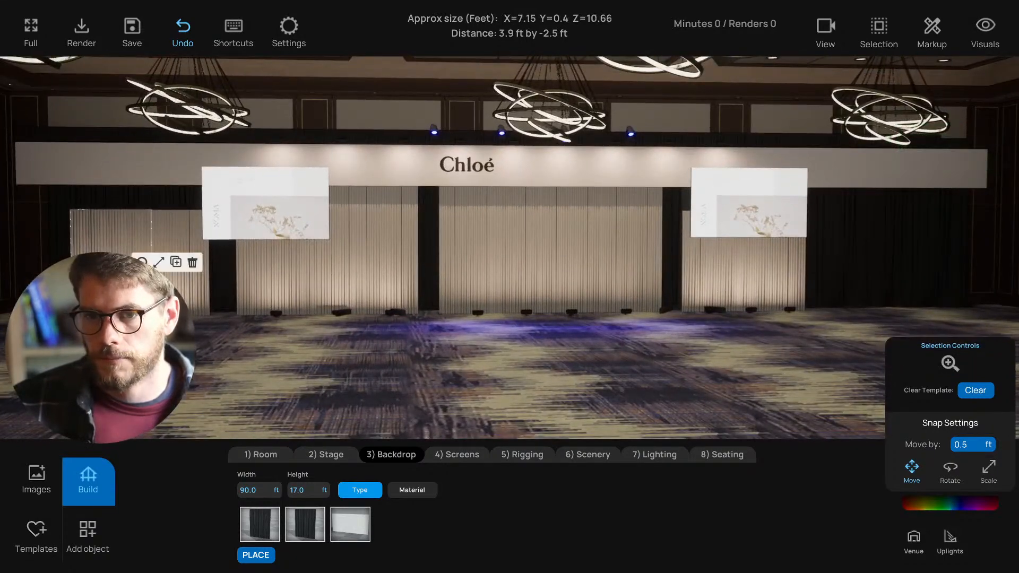
- Raise the selected drape panels slightly, nudging them up half a foot
left_click(183, 292, "shift")
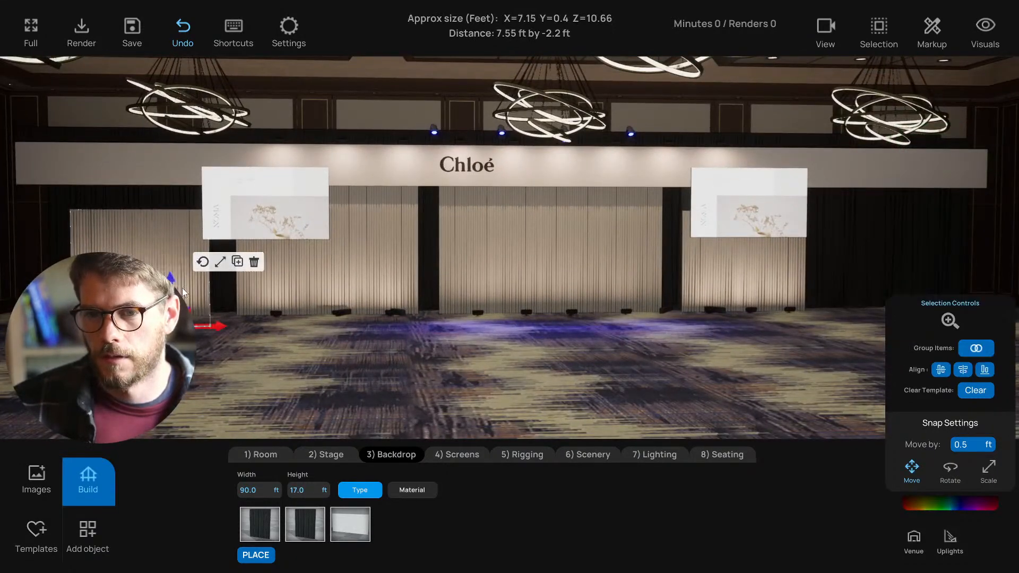
left_click(220, 262)
left_click(203, 262)
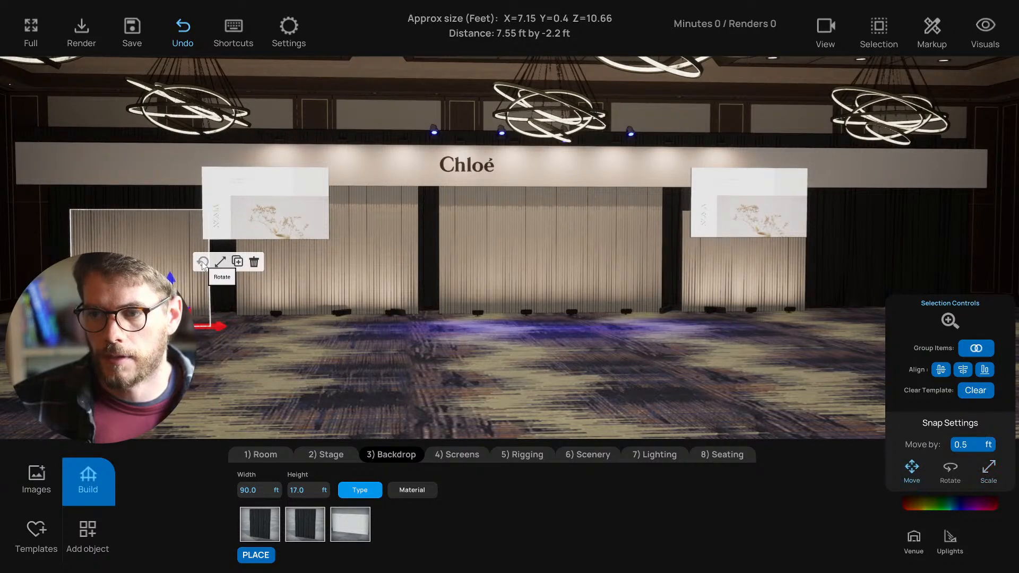
left_click(716, 277)
left_click(774, 278, "shift")
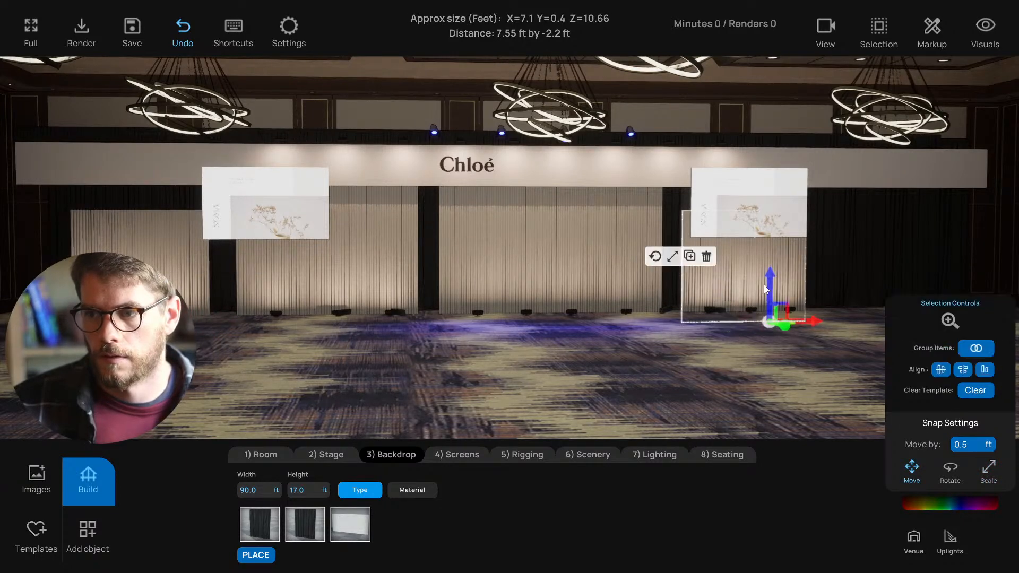
left_click(374, 290, "shift")
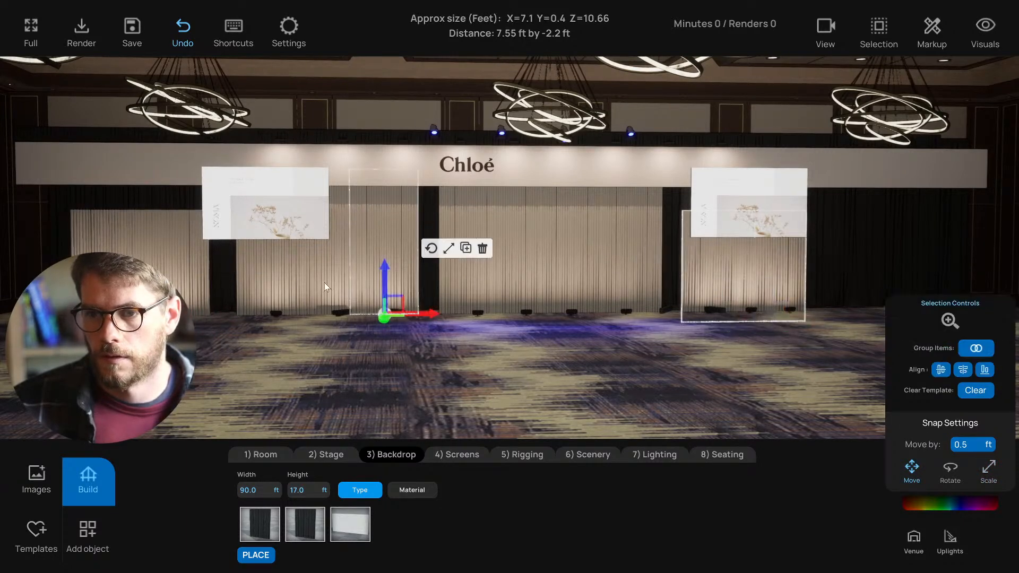
left_click(384, 259, "shift")
left_click(199, 276, "shift")
left_click(121, 276, "shift")
left_click_drag(105, 278, 105, 271)
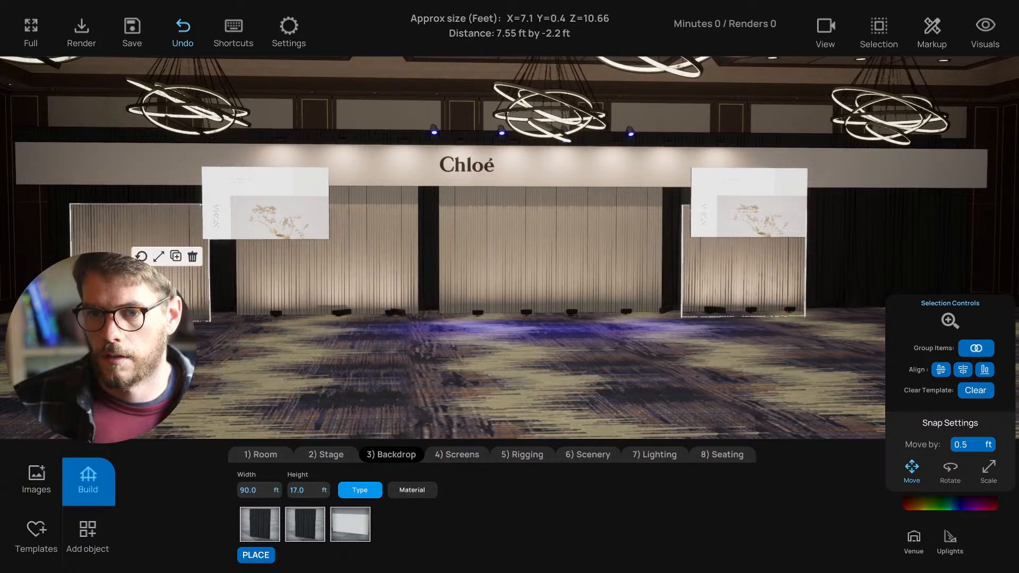
key("Up")
left_click(304, 376)
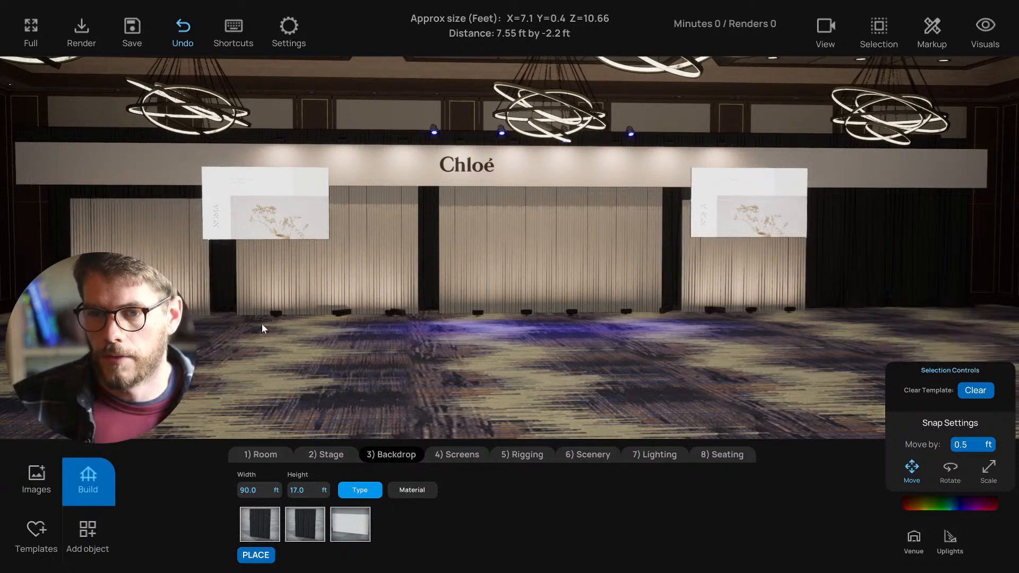
- Slide two drape panels and three floor uplights to the right end of the backdrop
middle_click_drag(412, 341, 721, 345)
middle_click_drag(708, 298, 557, 281)
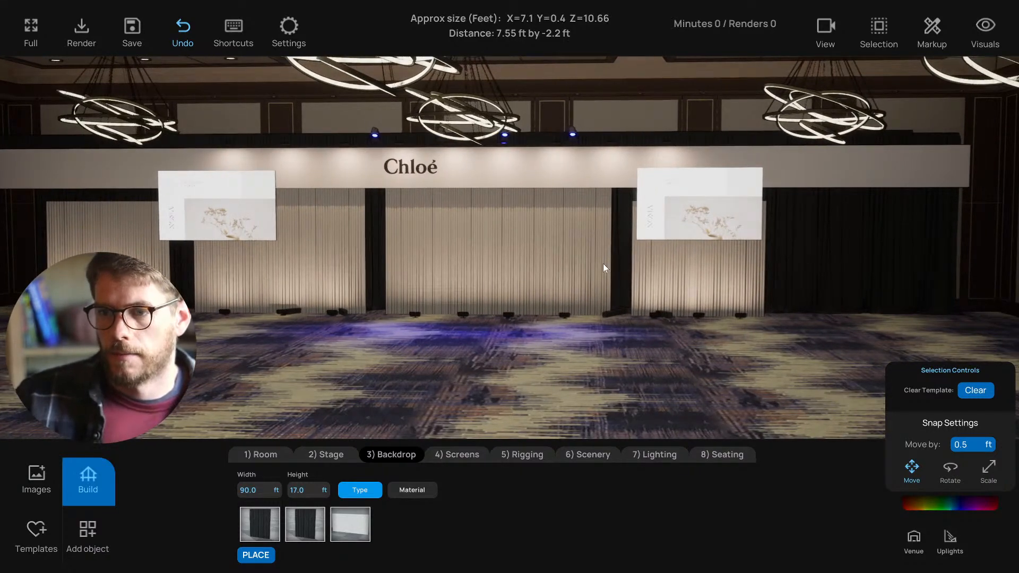
left_click(674, 272)
left_click(744, 353)
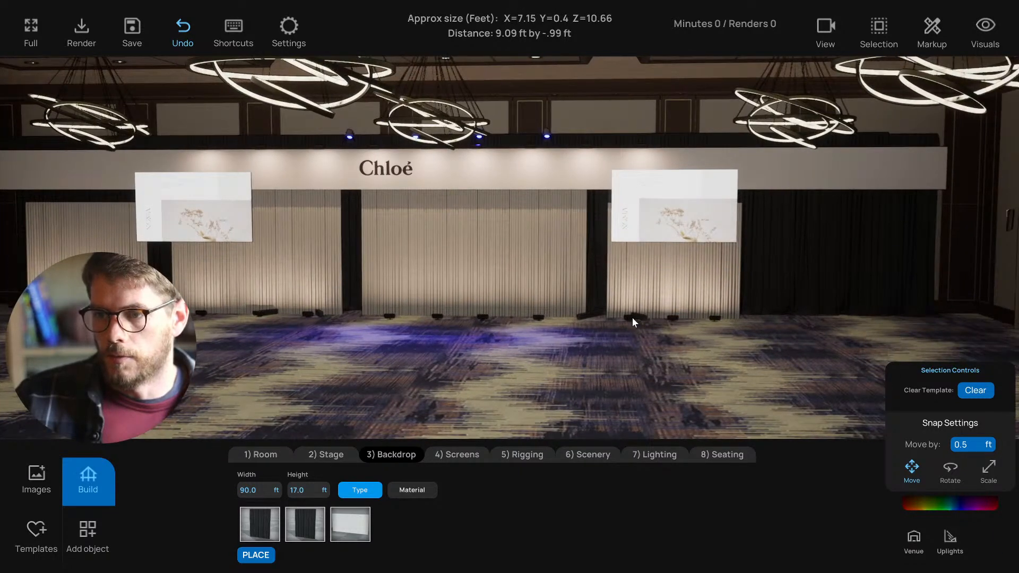
left_click(632, 318)
left_click(712, 320, "shift")
left_click(673, 318, "shift")
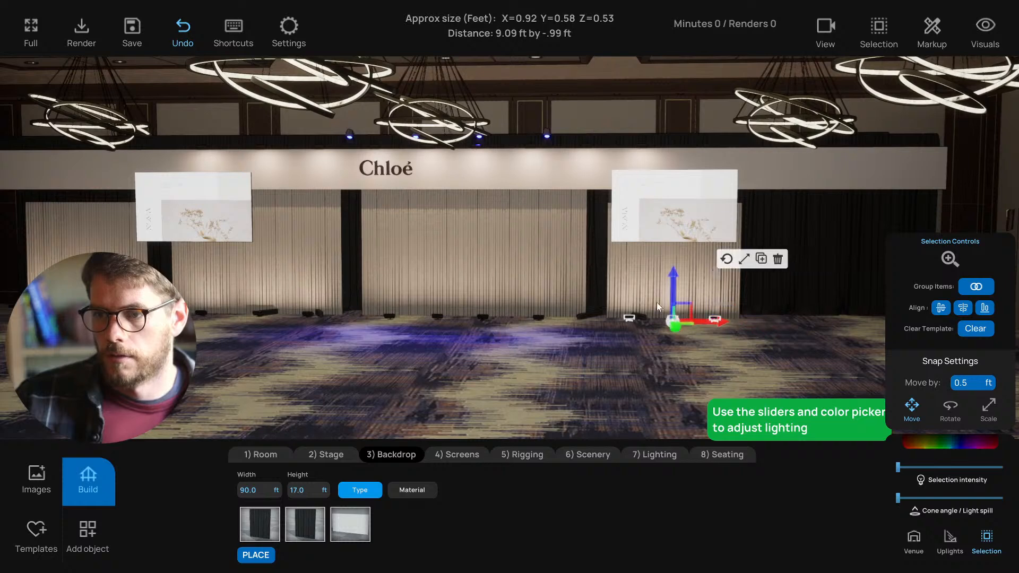
left_click(658, 297, "shift")
left_click(703, 282, "shift")
left_click_drag(747, 317, 924, 325)
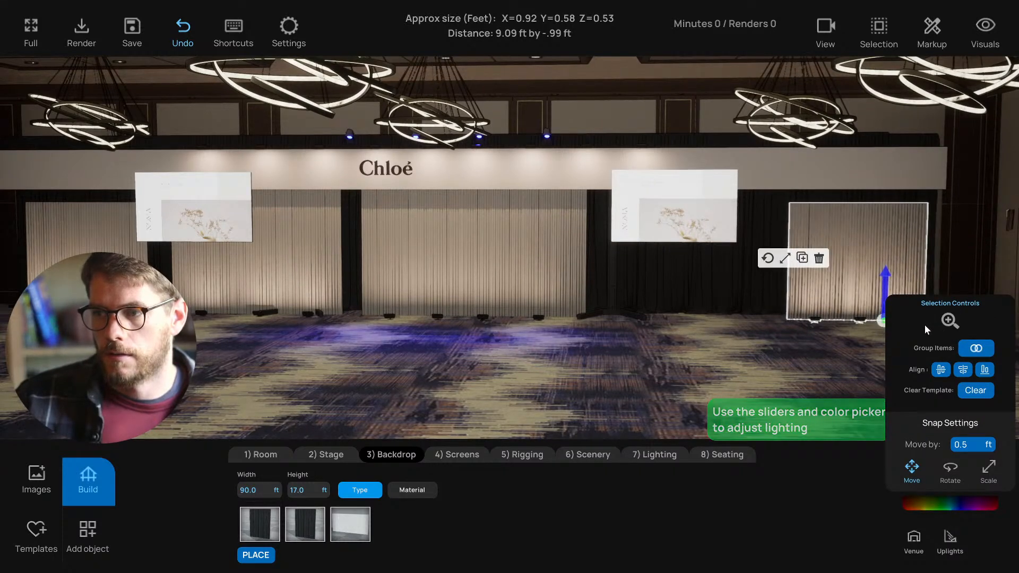
left_click(304, 324)
- Copy three left drape panels with their three uplights and slide the copy right
left_click(219, 288)
left_click(265, 284, "shift")
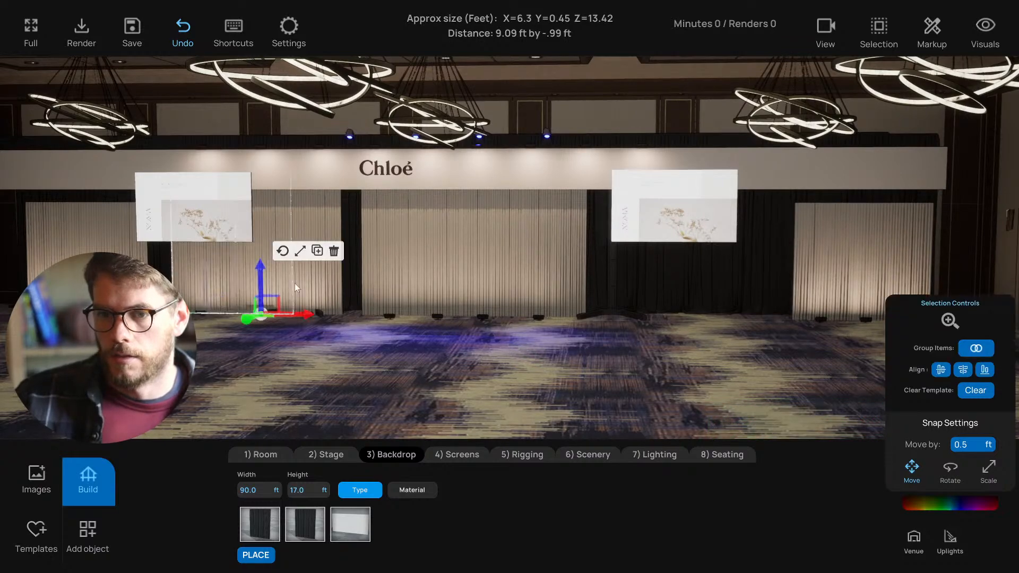
left_click(300, 284, "shift")
left_click(199, 314, "shift")
key("w")
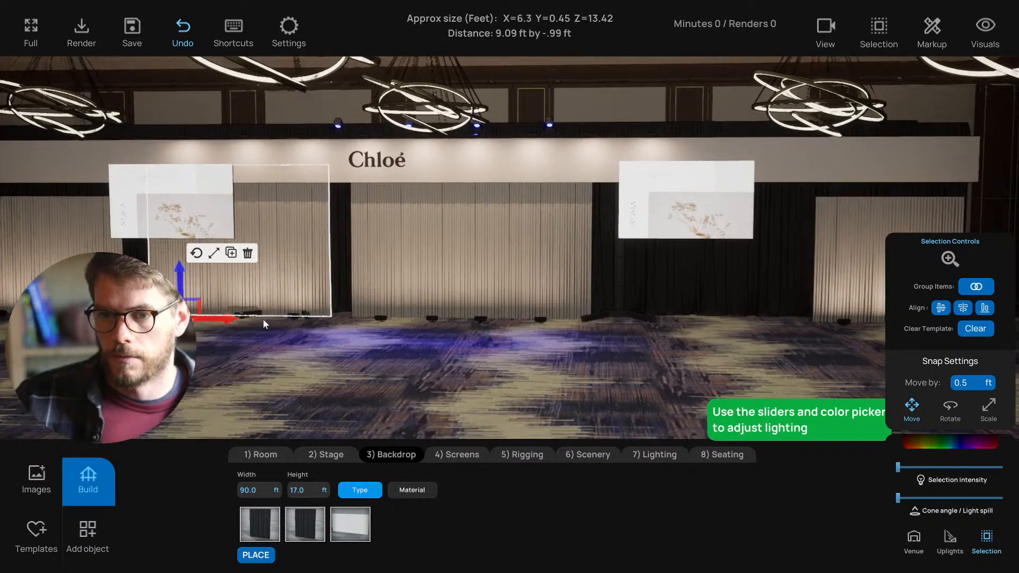
key("a")
left_click(329, 338, "shift")
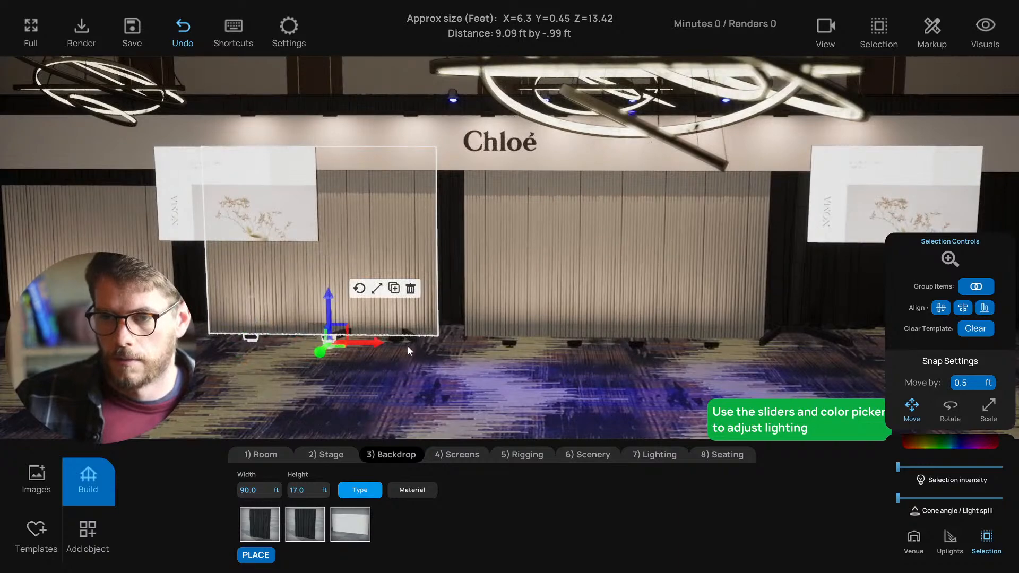
left_click(398, 340, "shift")
key("s")
key("d")
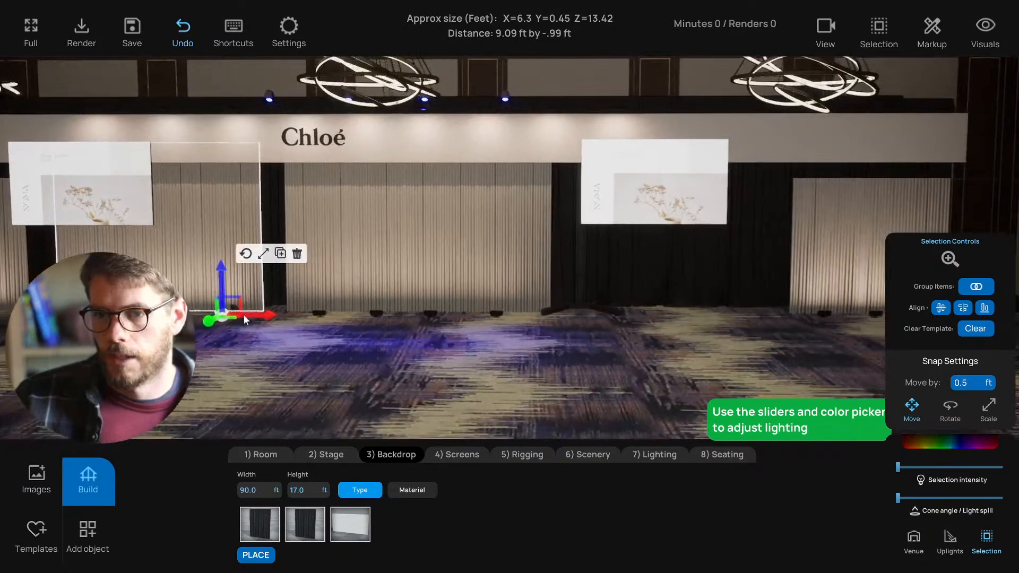
left_click_drag(244, 316, 793, 336, "alt")
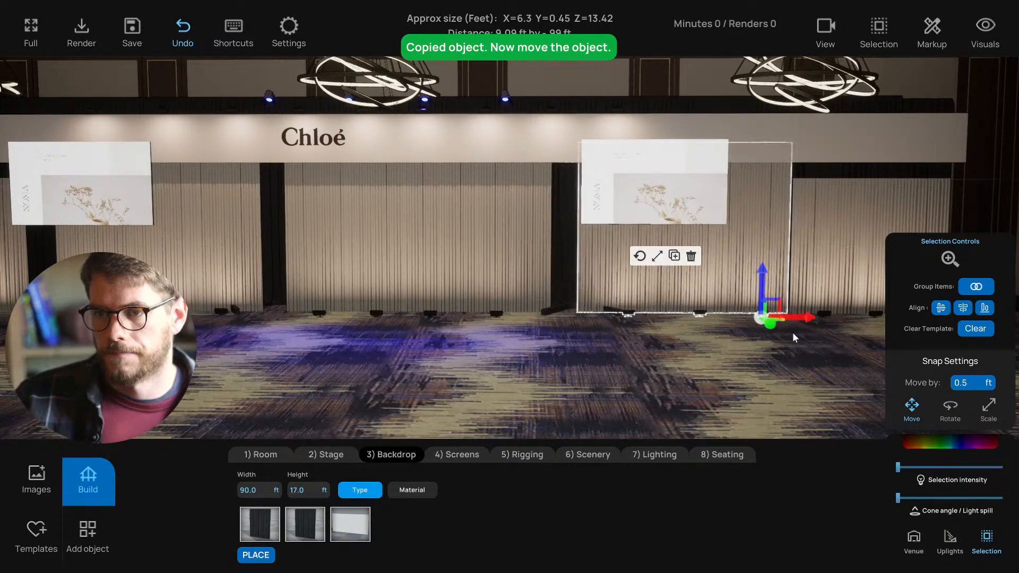
- Shift the new right drape panel and its three uplights slightly further right
key("s")
key("d")
left_click(726, 362)
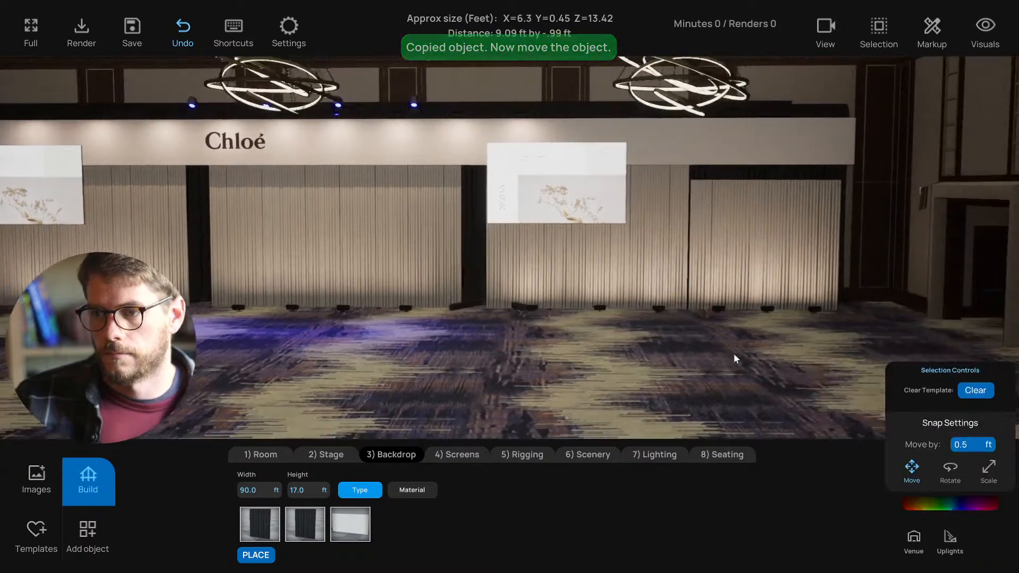
left_click(677, 262)
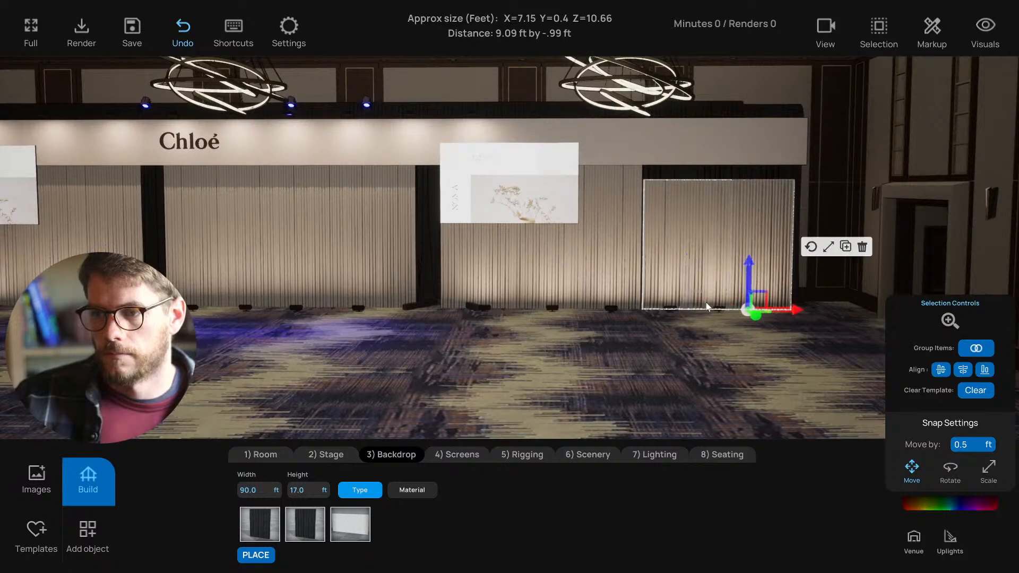
left_click(673, 312)
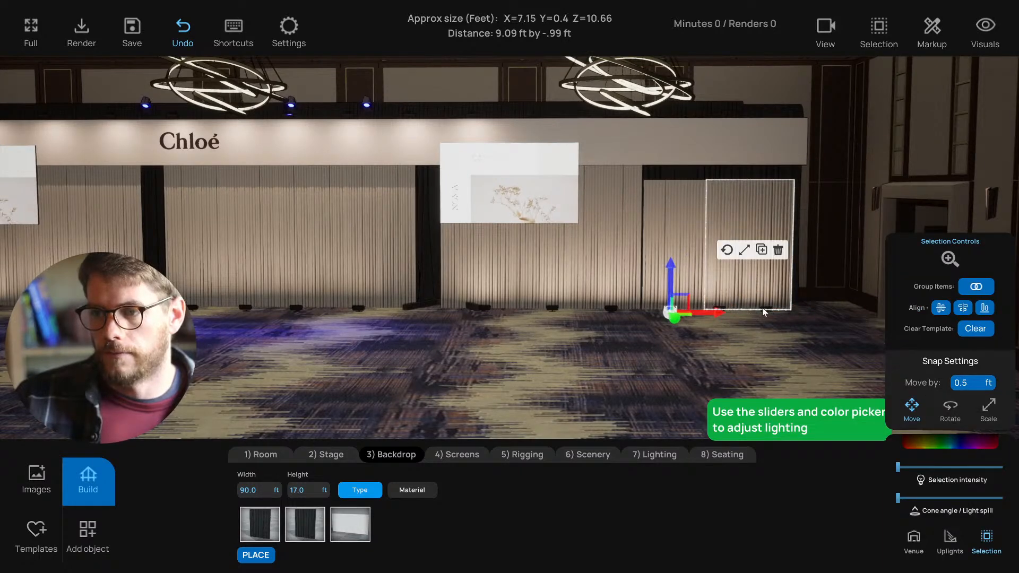
left_click(768, 311, "shift")
left_click(716, 313, "shift")
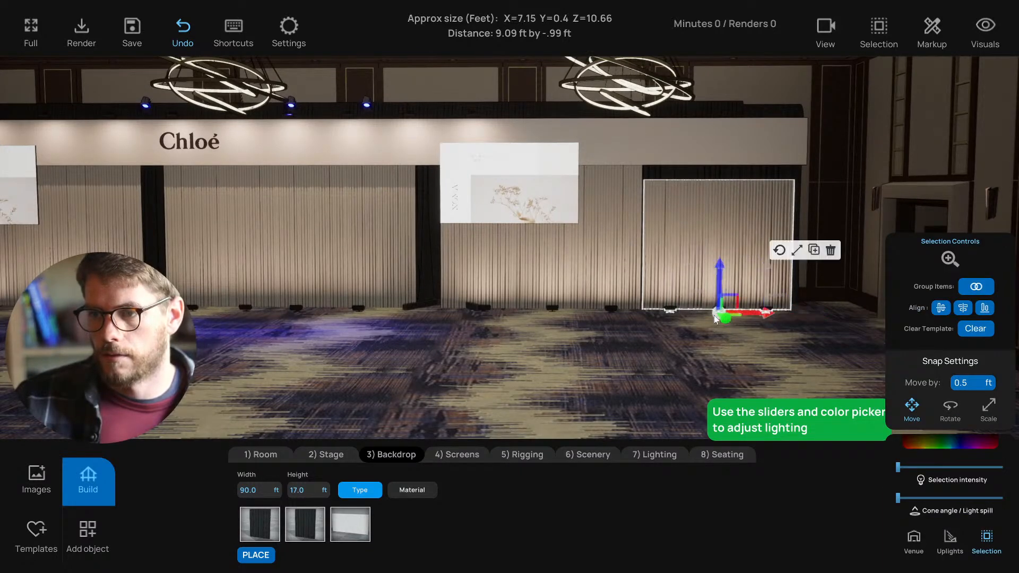
left_click_drag(749, 311, 771, 312)
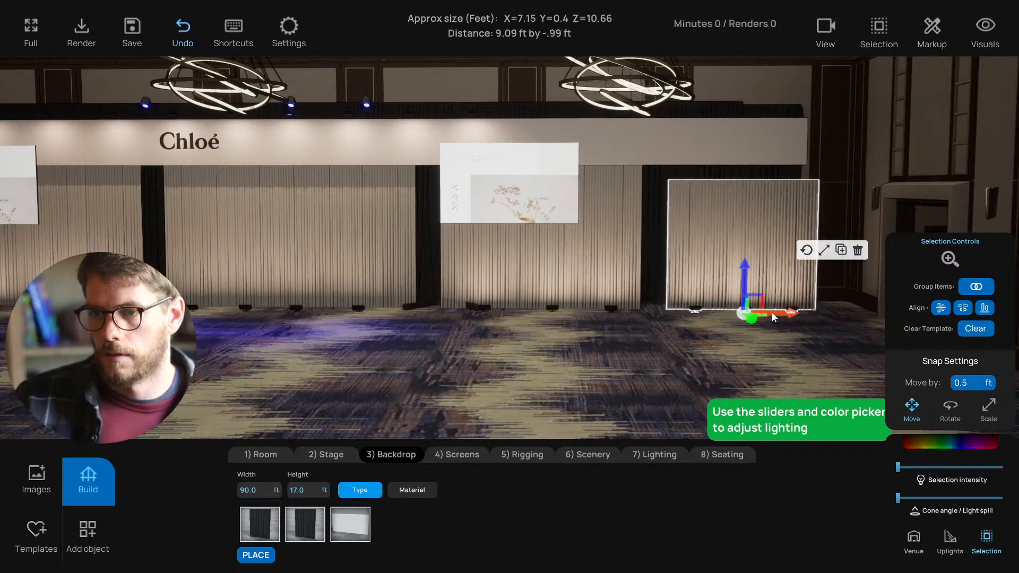
left_click(727, 367)
key("a")
key("s")
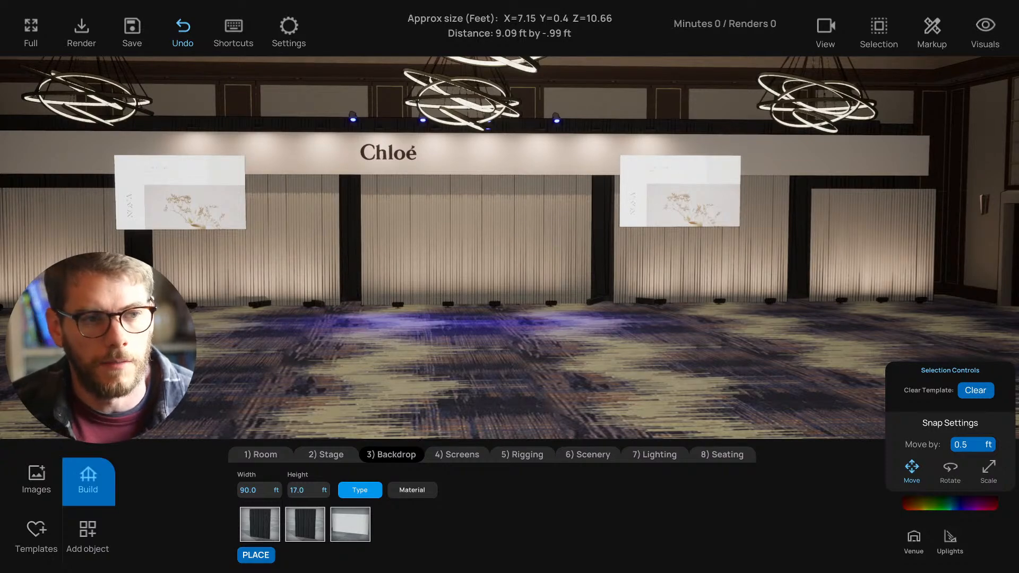
key("w")
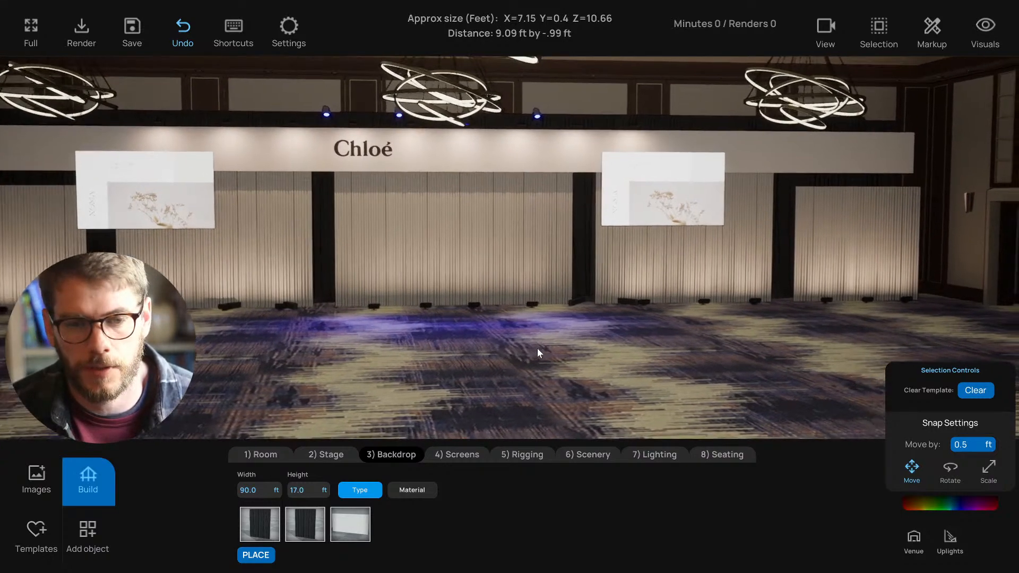
key("w")
key("w")
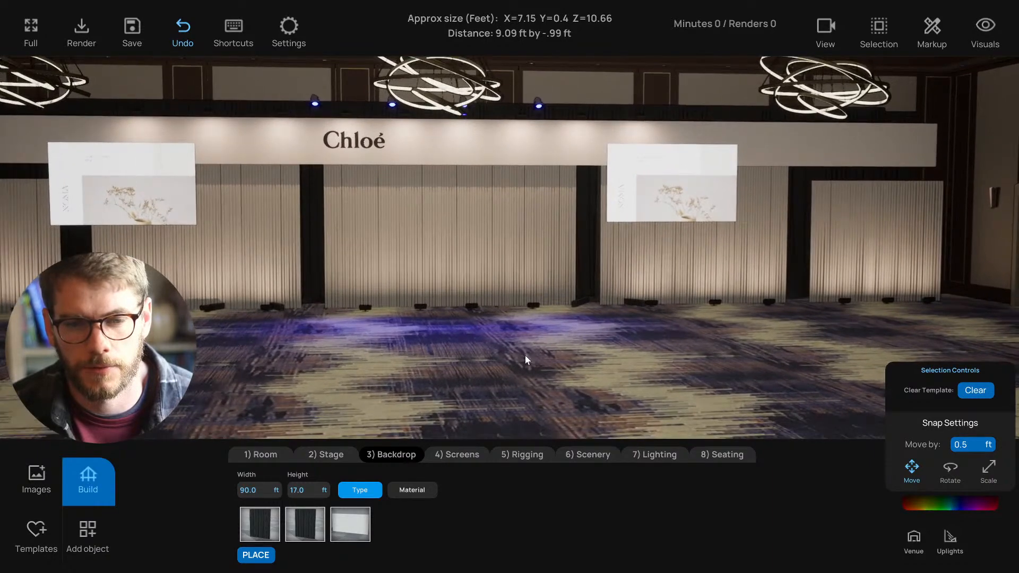
key("a")
key("a")
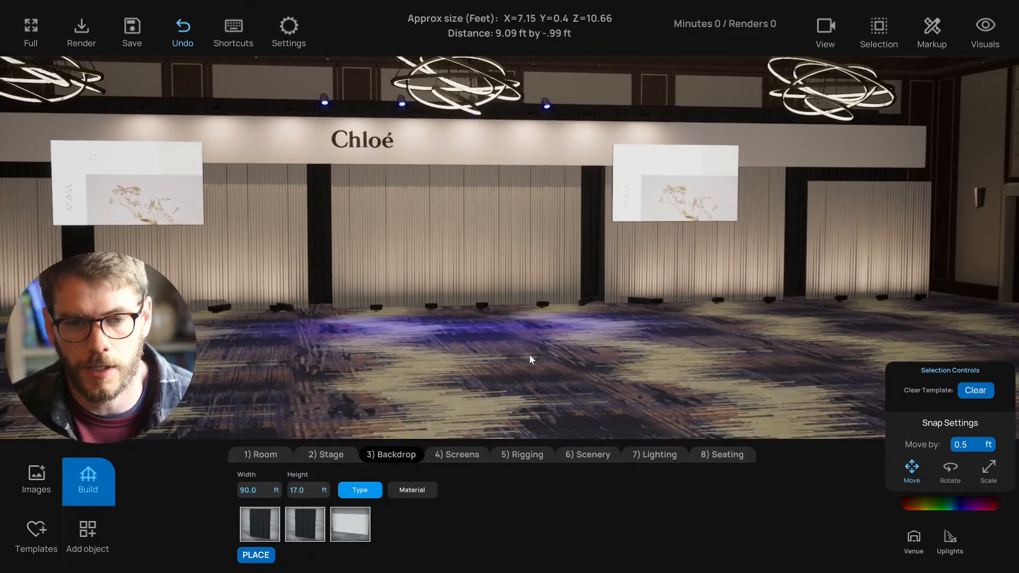
key("s")
key("a")
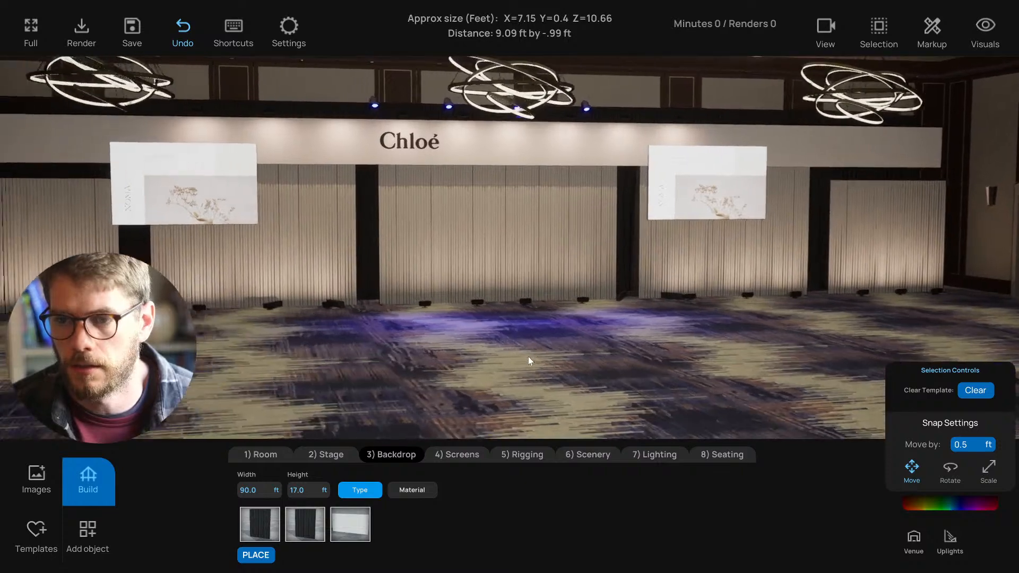
key("s")
key("d")
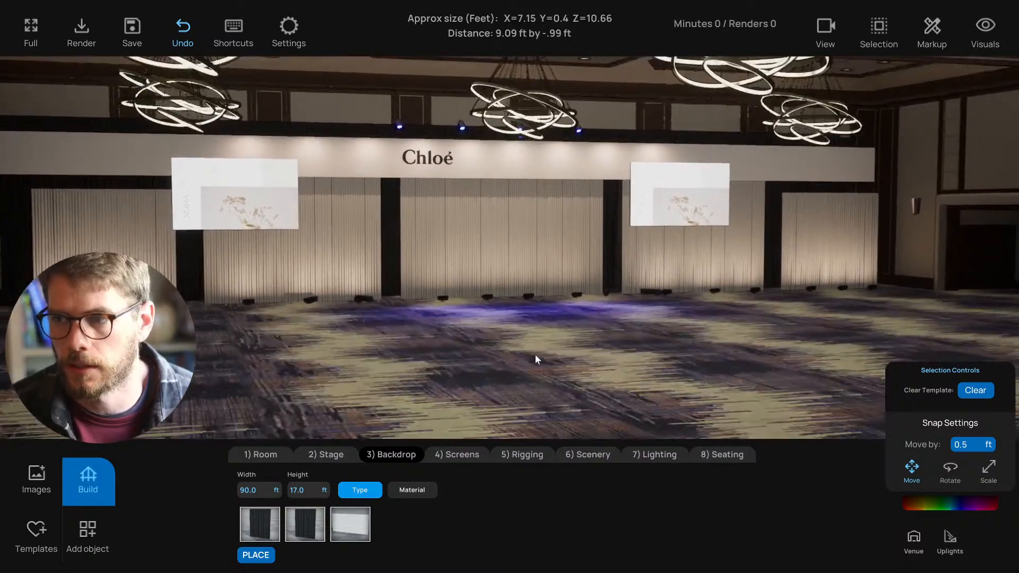
key("d")
right_click_drag(536, 360, 477, 359)
key("d")
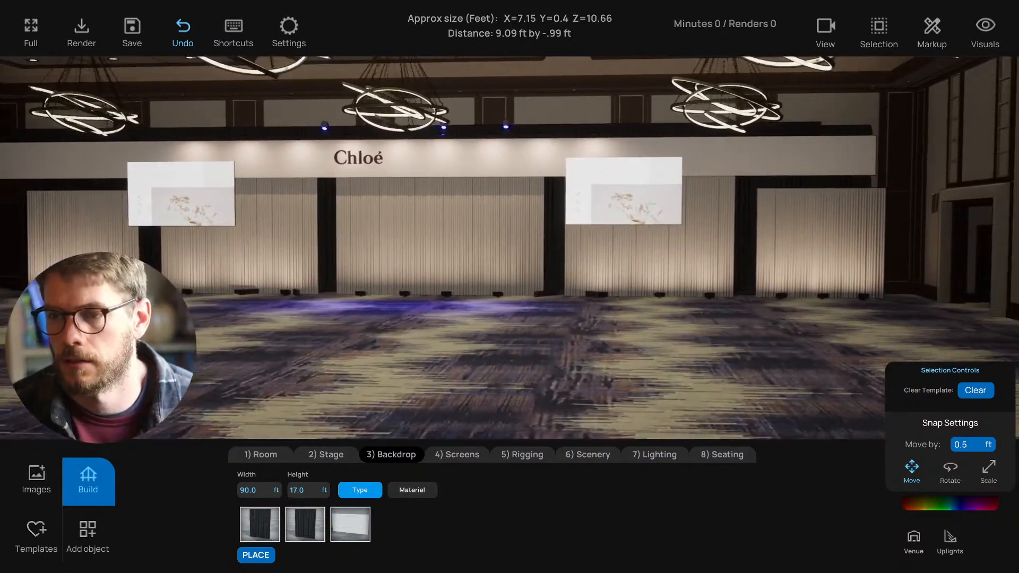
key("a")
right_click_drag(213, 288, 239, 288)
key("s")
key("w")
key("d")
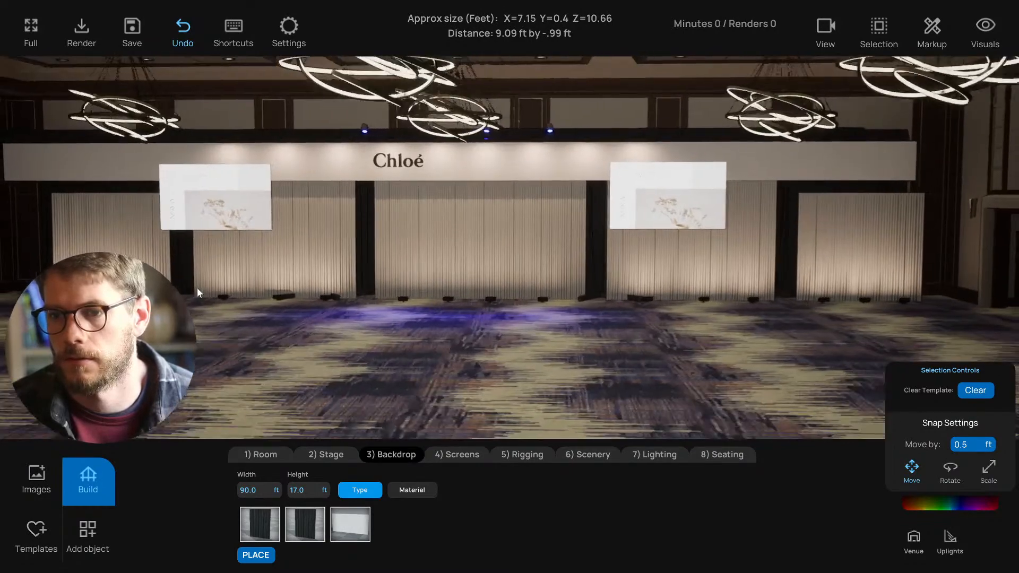
key("w")
key("d")
key("a")
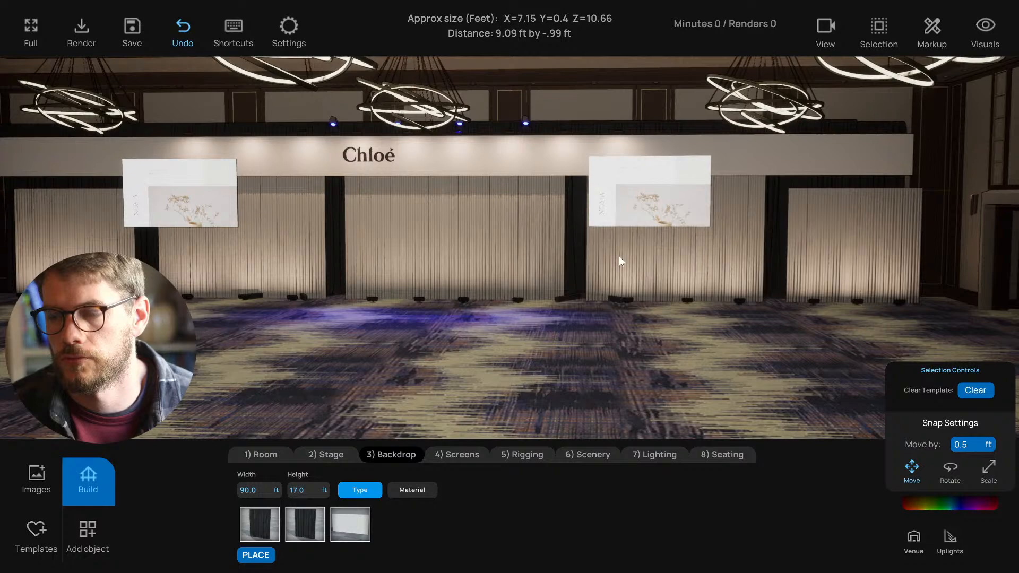
left_click(619, 256)
- Slide the rightmost drape panel further right and move the other curtain panels left into line
key("d")
key("d")
left_click_drag(667, 301, 1017, 301)
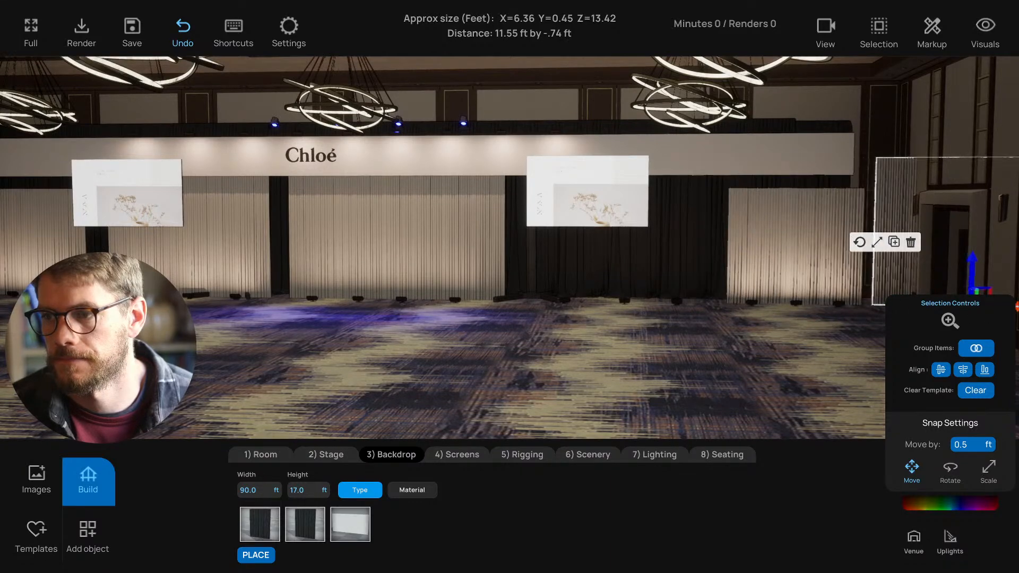
key("d")
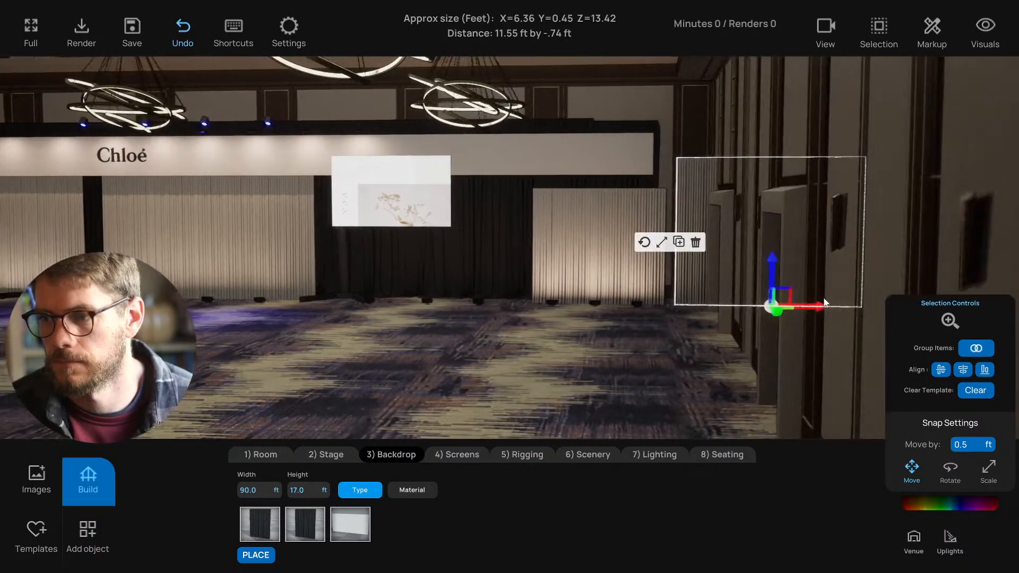
left_click_drag(811, 307, 823, 307)
left_click(611, 260, "shift")
left_click(590, 272, "shift")
left_click_drag(598, 303, 397, 295)
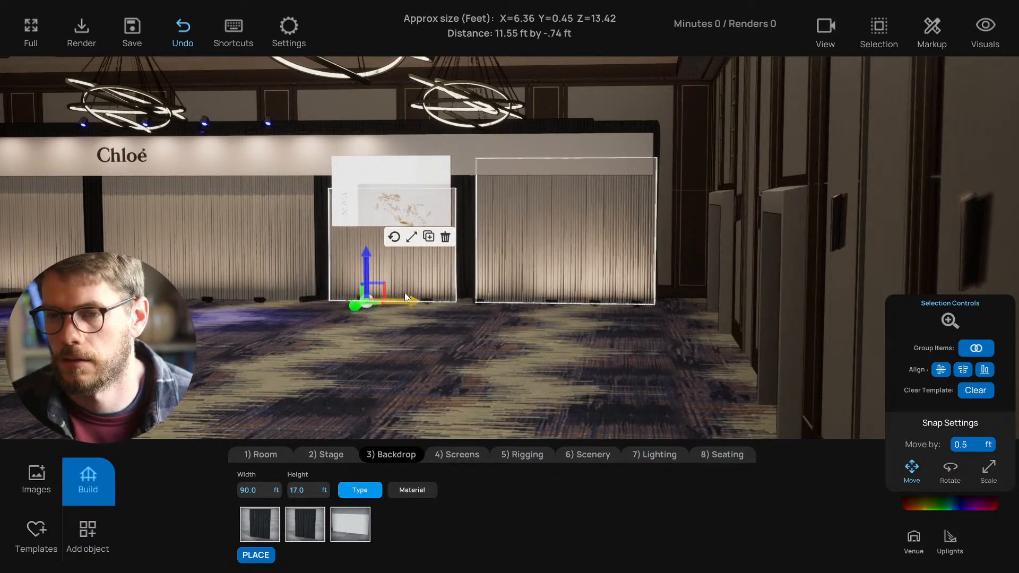
key("a")
right_click_drag(414, 348, 520, 324)
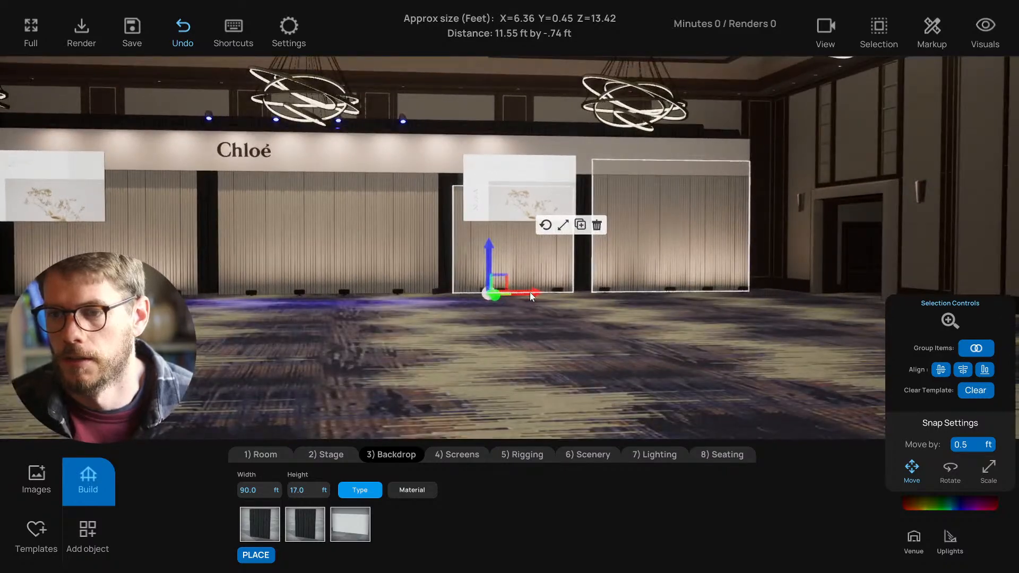
left_click_drag(530, 293, 534, 295)
left_click(520, 346)
- Bring the camera to a front-on view of the stage and select the right curtain section
mouse_move(521, 346)
right_mouse_down()
mouse_move(475, 365)
mouse_move(522, 364)
mouse_move(509, 365)
mouse_move(508, 342)
mouse_move(527, 343)
right_mouse_up()
key("s")
key("e")
key("s")
key("w")
key("a")
key("d")
key("w")
key("a")
key("q")
key("w")
key("a")
key("s")
key("w")
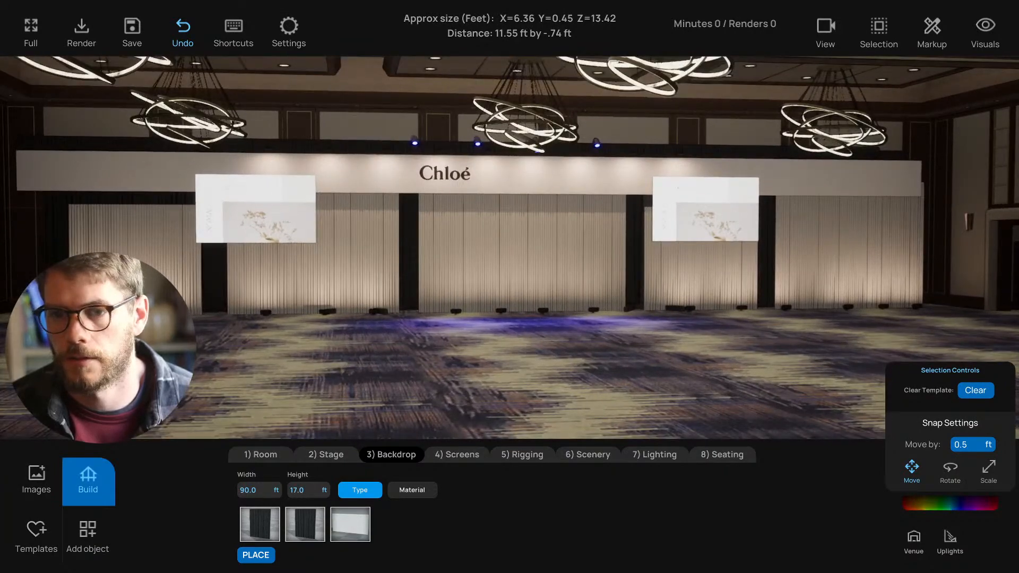
key("d")
right_click_drag(588, 258, 581, 258)
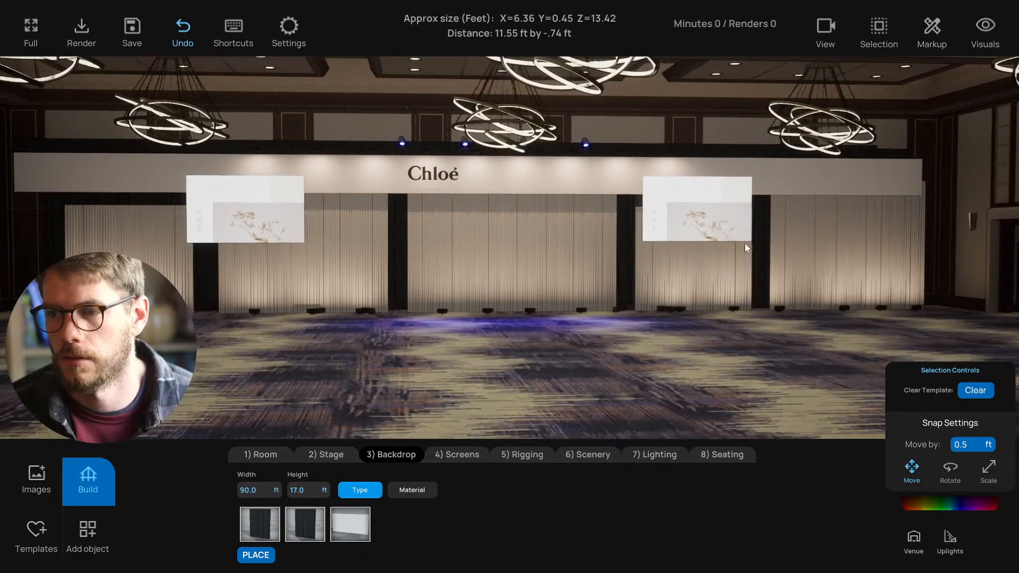
left_click(896, 243)
- Delete the right curtain section and two surplus uplights, sliding a neighbouring uplight left
key("Delete")
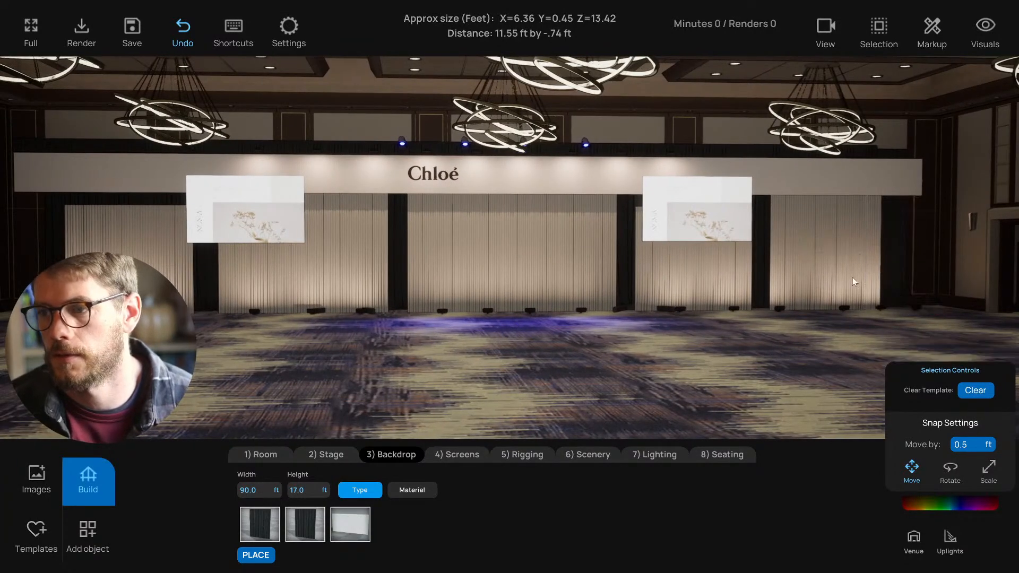
left_click(882, 308)
key("d")
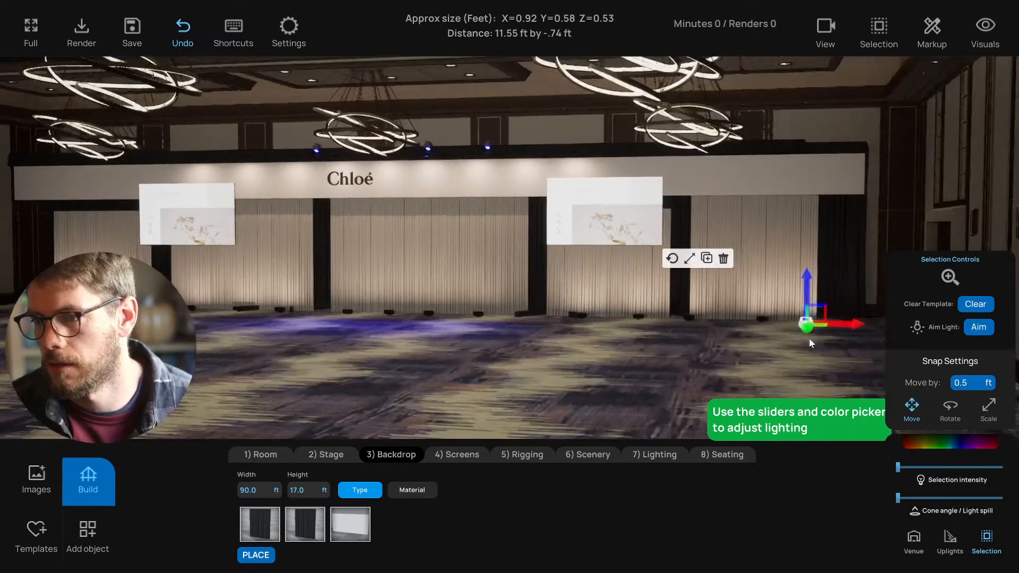
key("Delete")
left_click(755, 321)
left_click_drag(789, 323, 757, 324)
left_click(750, 352)
left_click(681, 320)
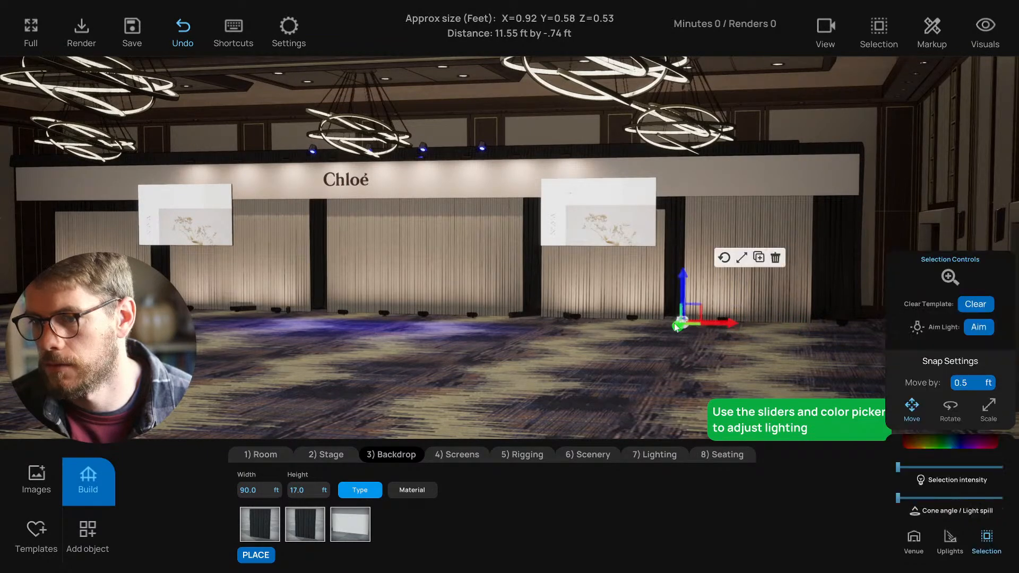
key("Delete")
- Slide the next uplight left to close the gap in the row
left_click(855, 325)
left_click_drag(861, 329, 796, 328)
left_click(638, 366)
middle_click_drag(639, 365, 702, 368)
key("d")
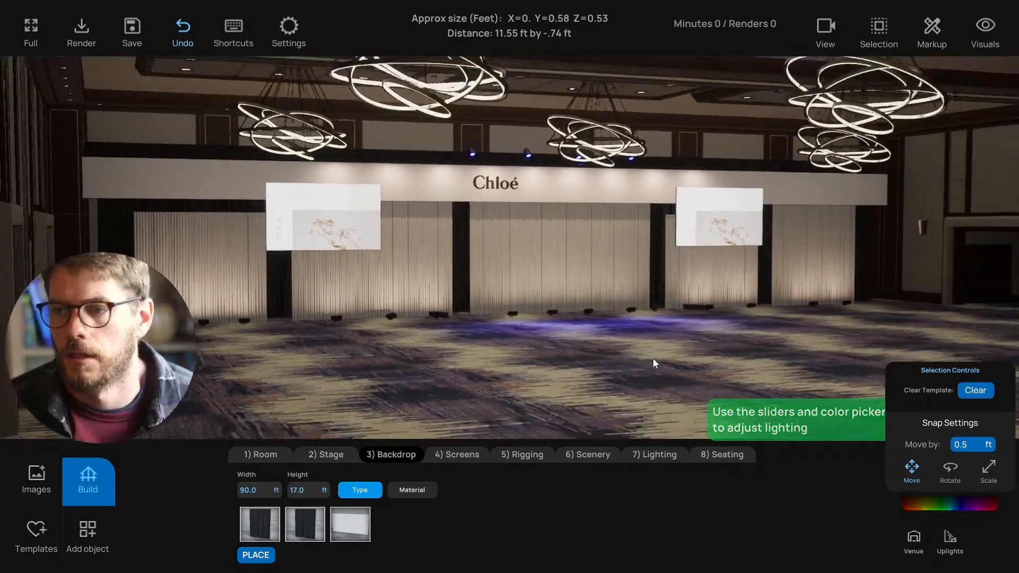
key("a")
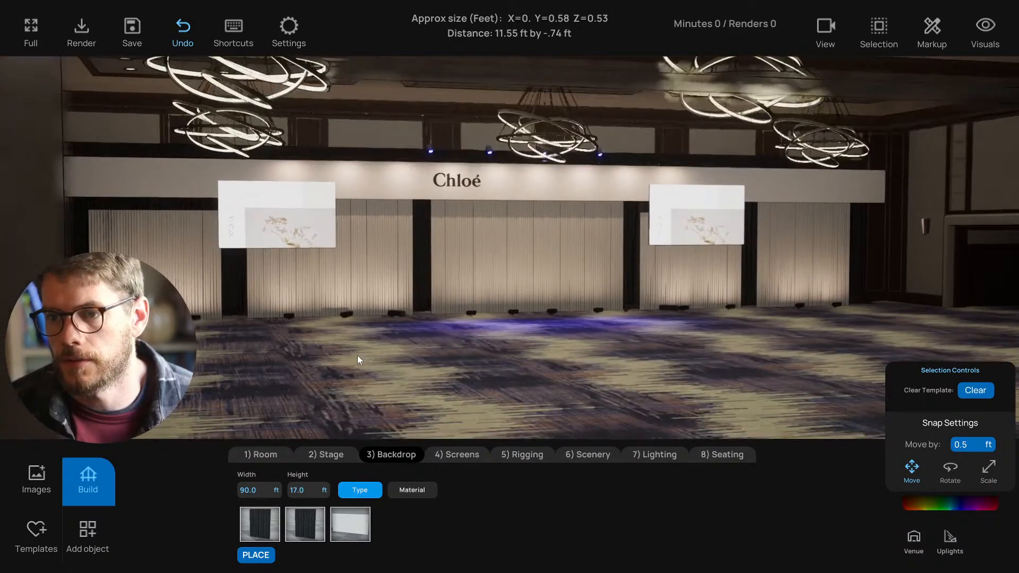
key("w")
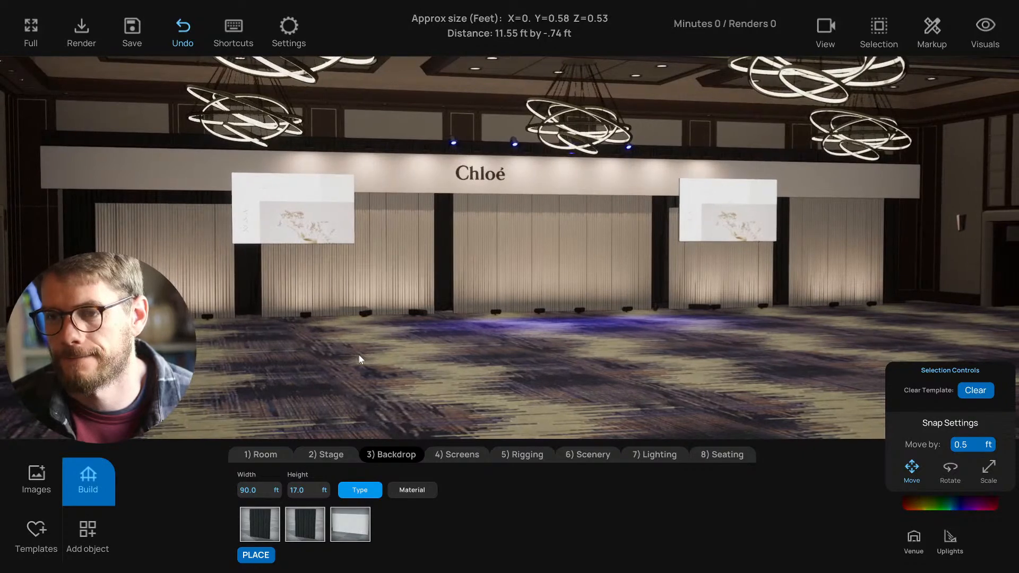
- Frame the Chloé stage and show the Drapes thumbnails in the Scenery catalogue
key("w")
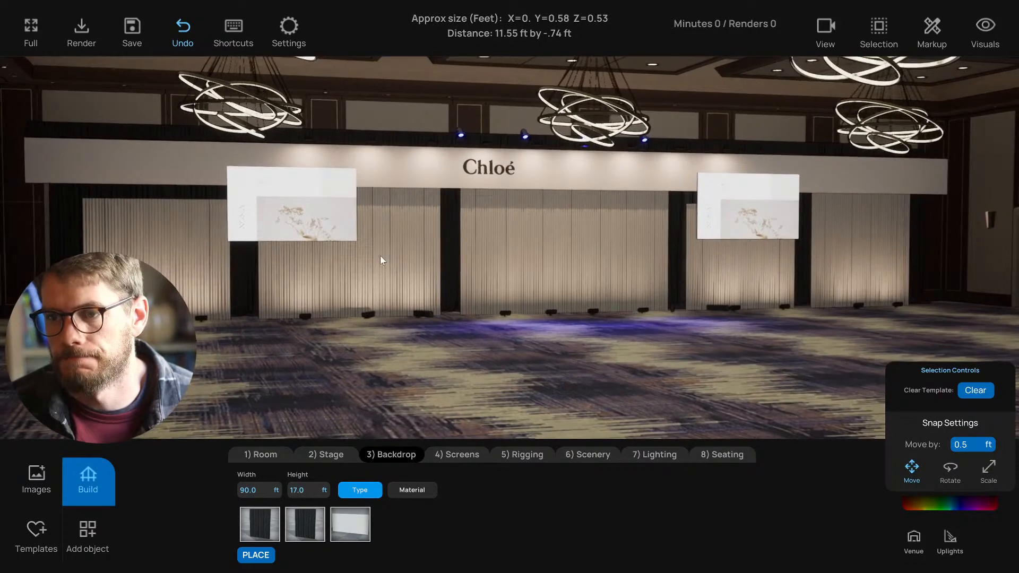
key("a")
key("d")
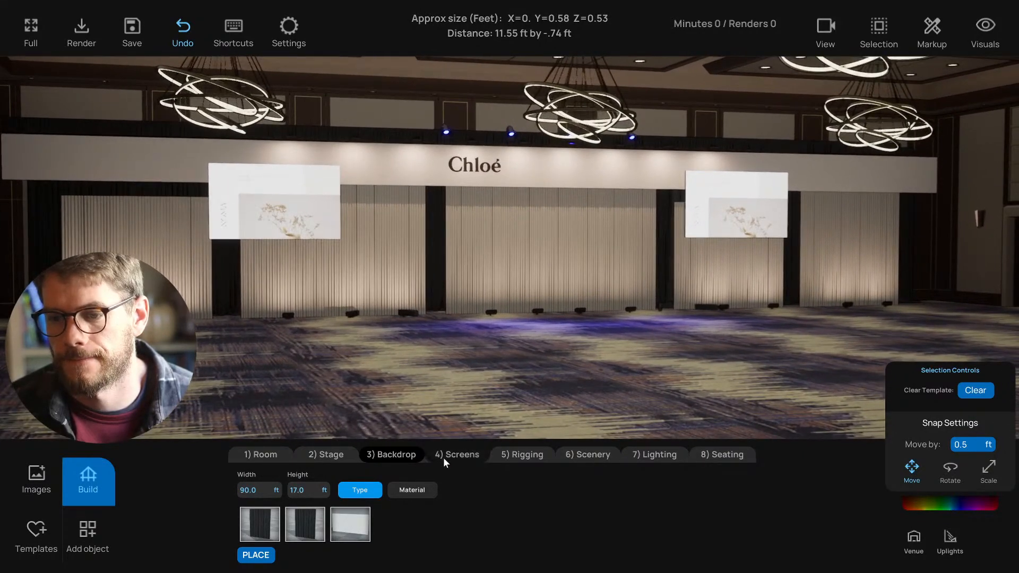
left_click(444, 456)
left_click(526, 455)
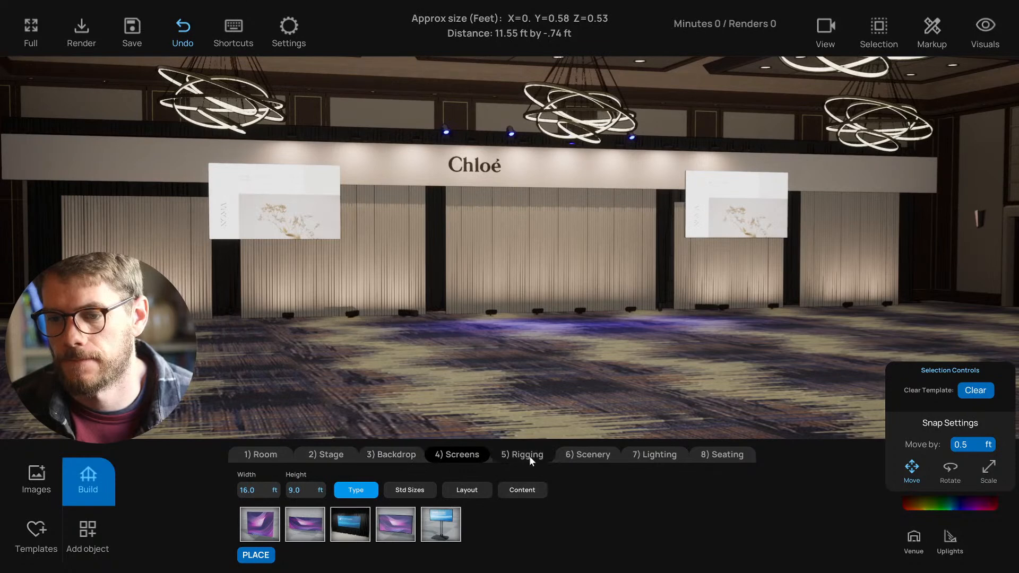
left_click(593, 457)
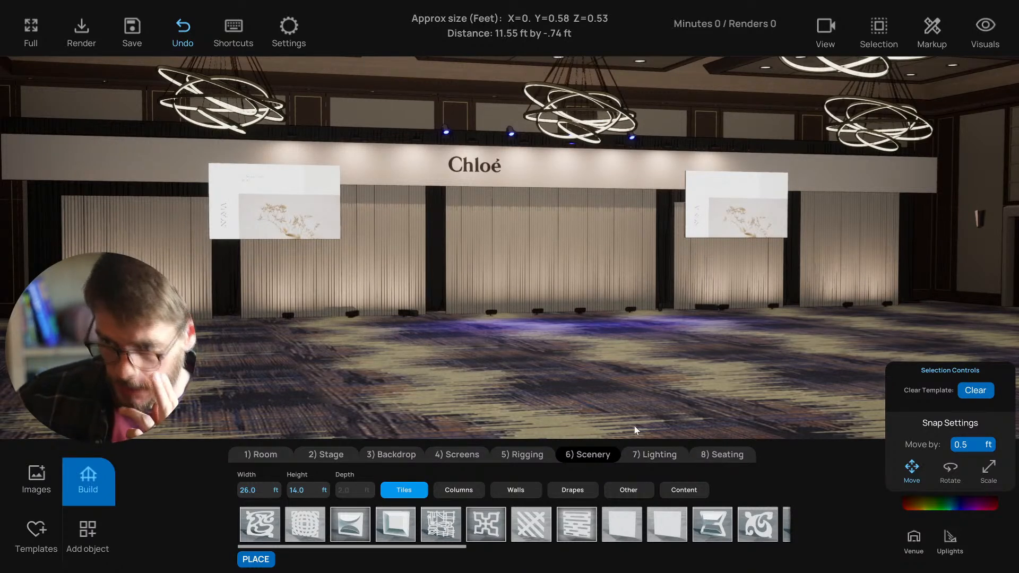
left_click(636, 455)
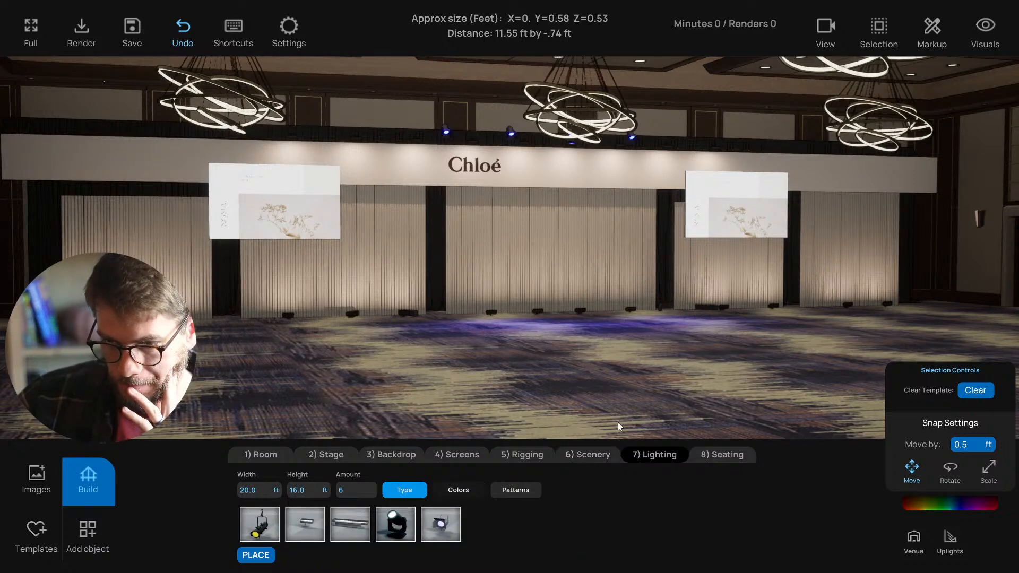
left_click(593, 458)
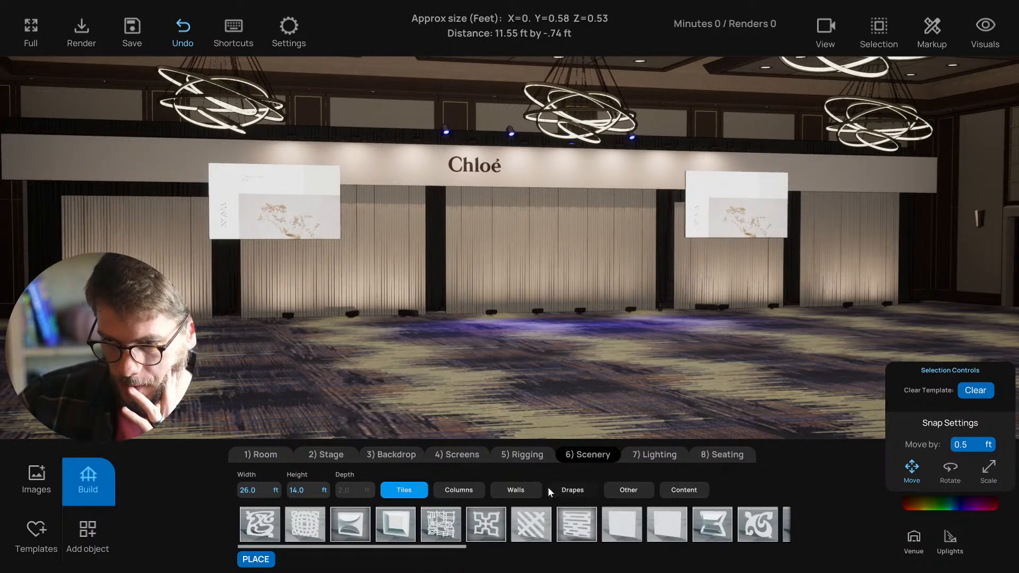
left_click(569, 490)
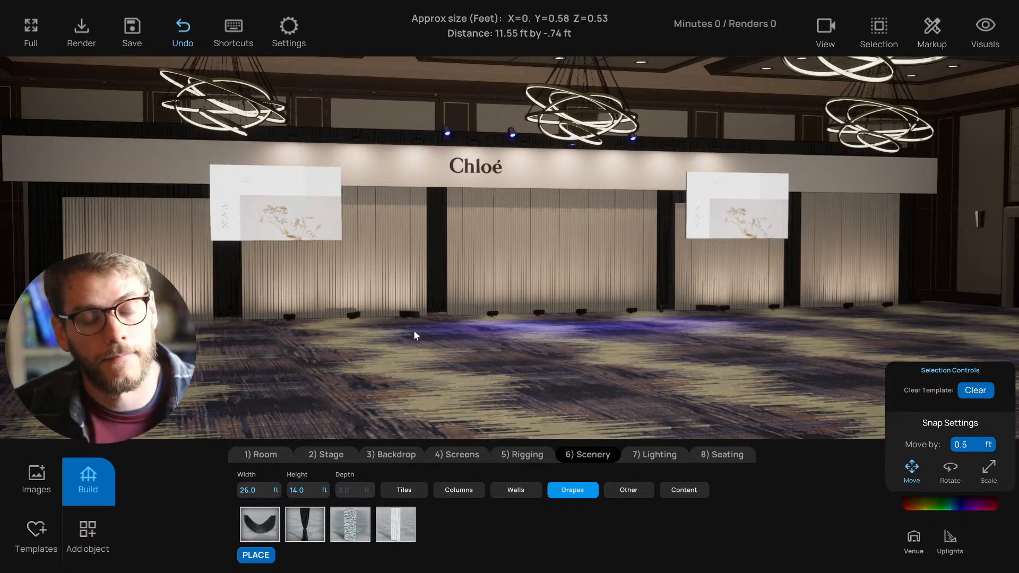
right_click_drag(453, 335, 469, 342)
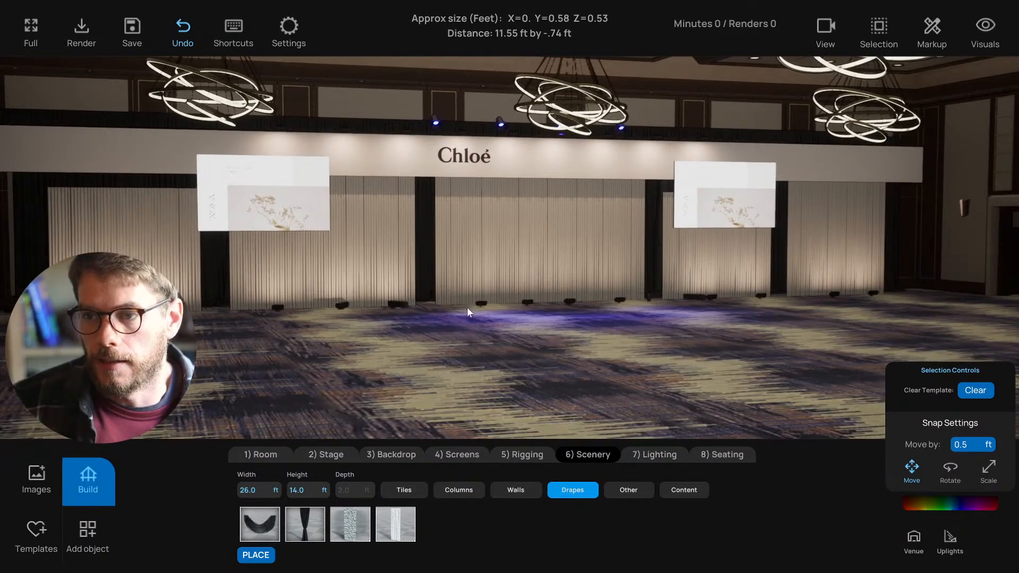
- Switch to the top-down plan and measure the full length of the drape line
key("t")
scroll(436, 191, "up", 5)
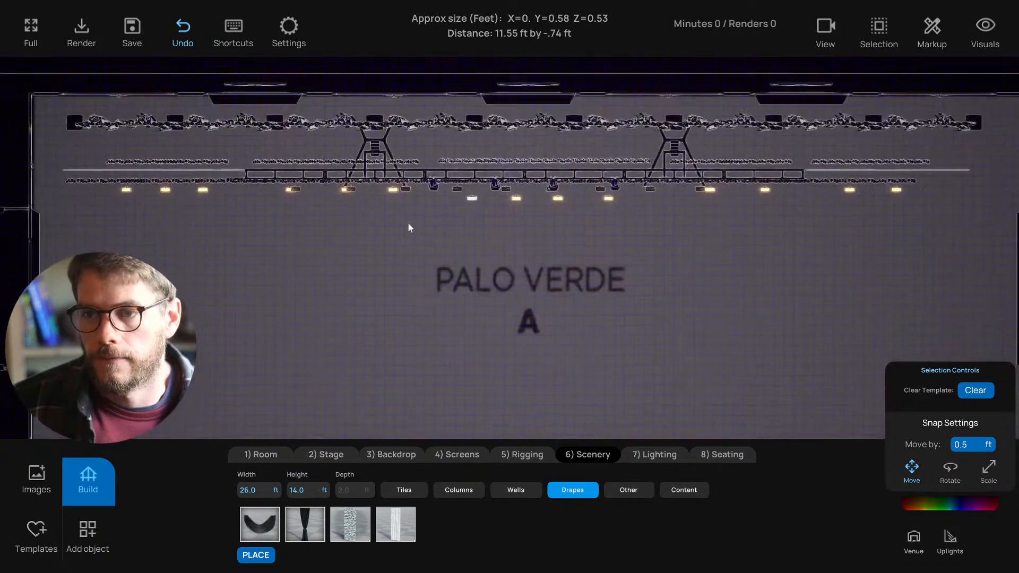
middle_click_drag(335, 258, 329, 258)
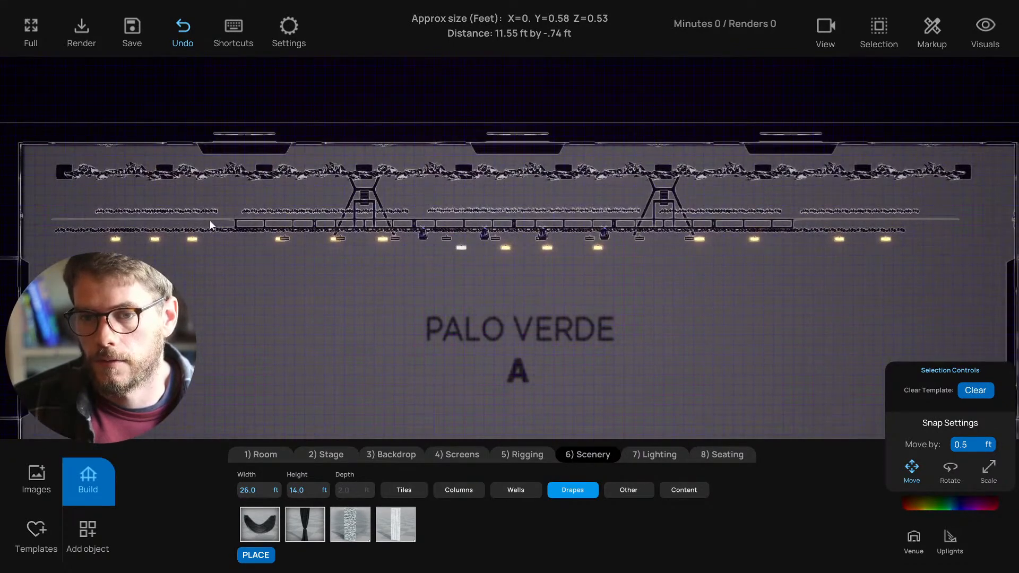
left_click_drag(62, 220, 965, 225)
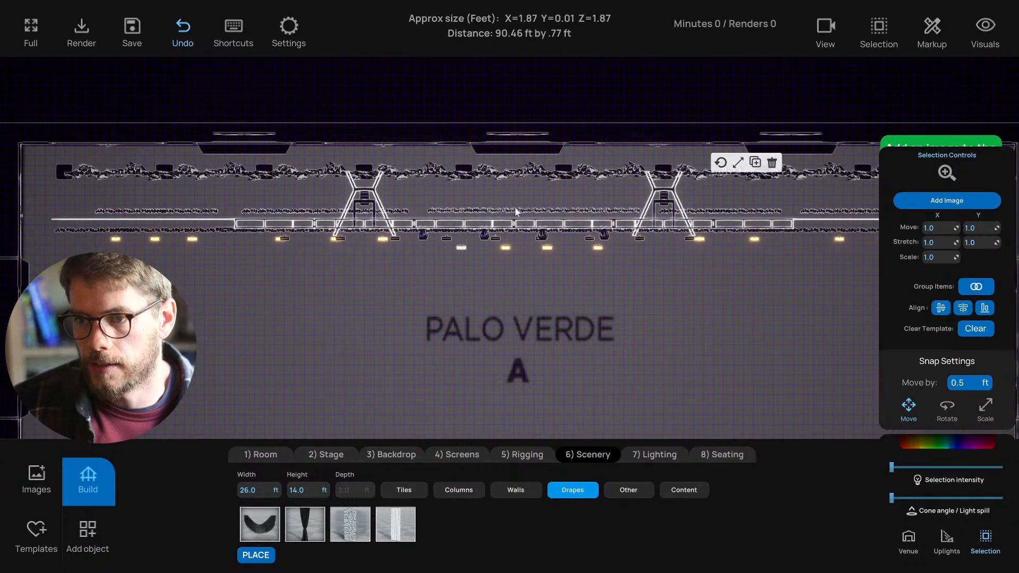
middle_click_drag(337, 269, 226, 281)
scroll(258, 276, "down", 2)
scroll(260, 283, "up", 1)
left_click(206, 279)
- Measure across the room below the lighting truss, then return to the 3D view
scroll(206, 227, "up", 1)
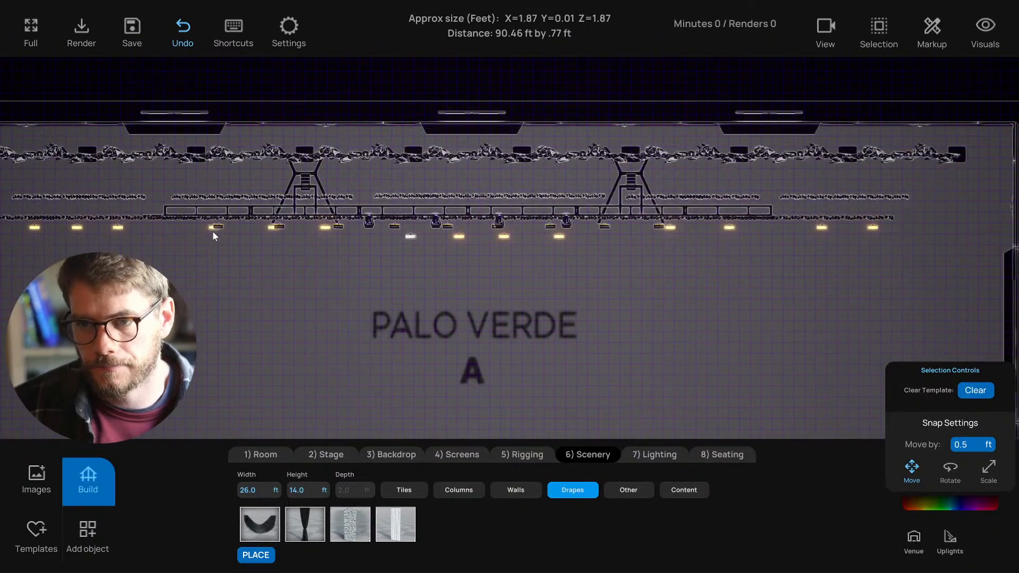
scroll(268, 256, "down", 1)
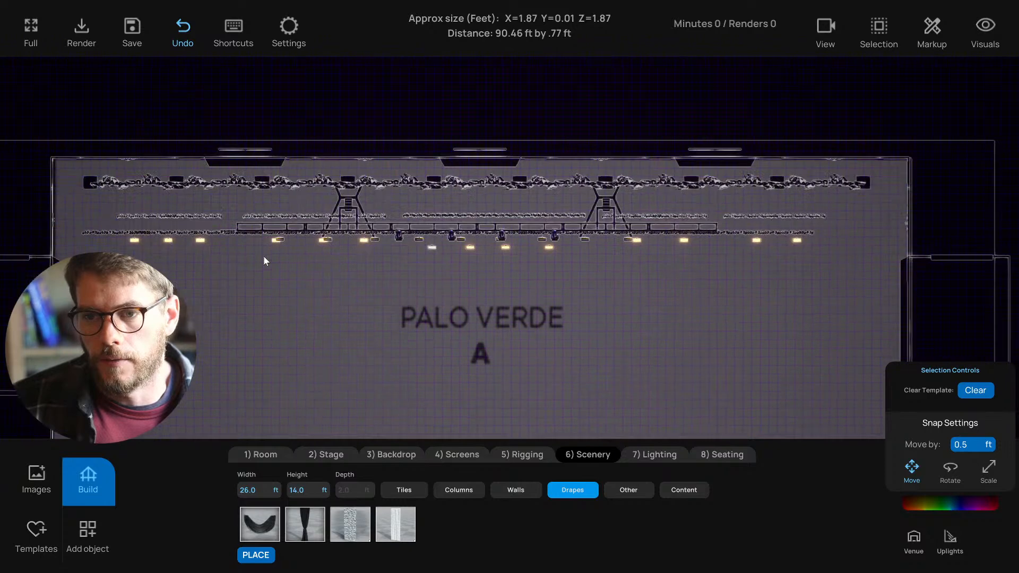
left_click_drag(133, 257, 839, 271)
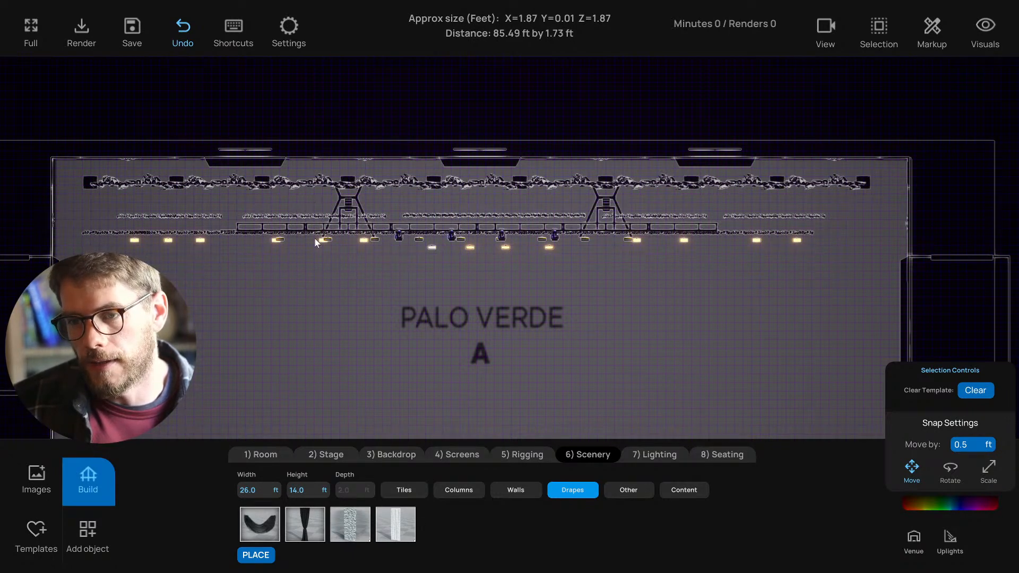
scroll(278, 277, "down", 1)
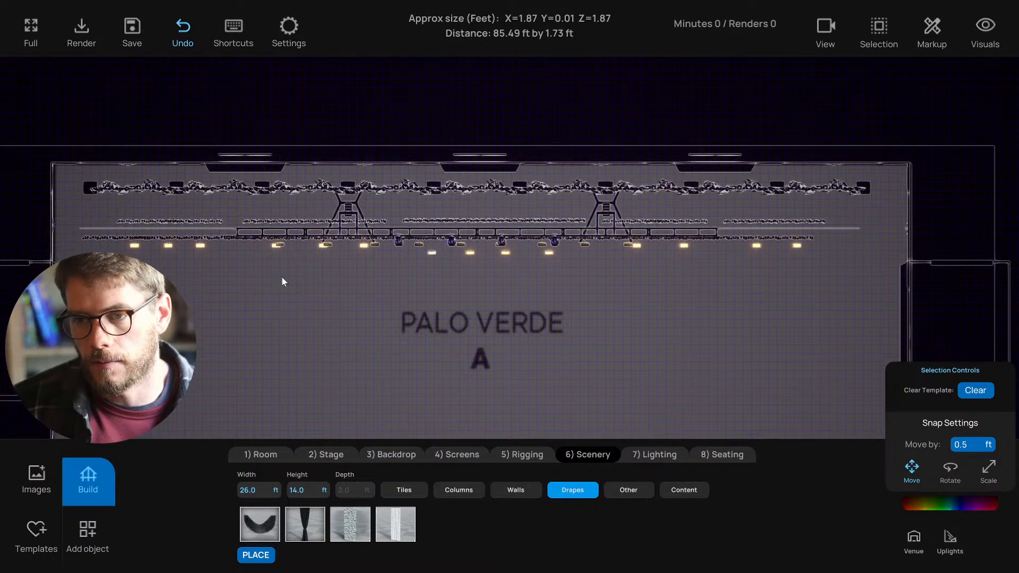
scroll(282, 276, "up", 4)
scroll(284, 276, "down", 2)
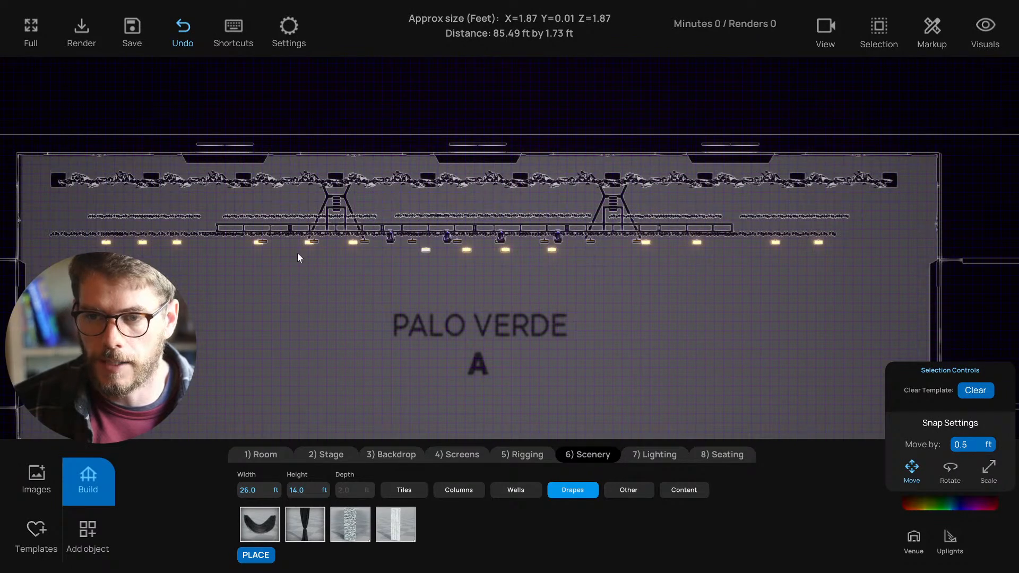
key("a")
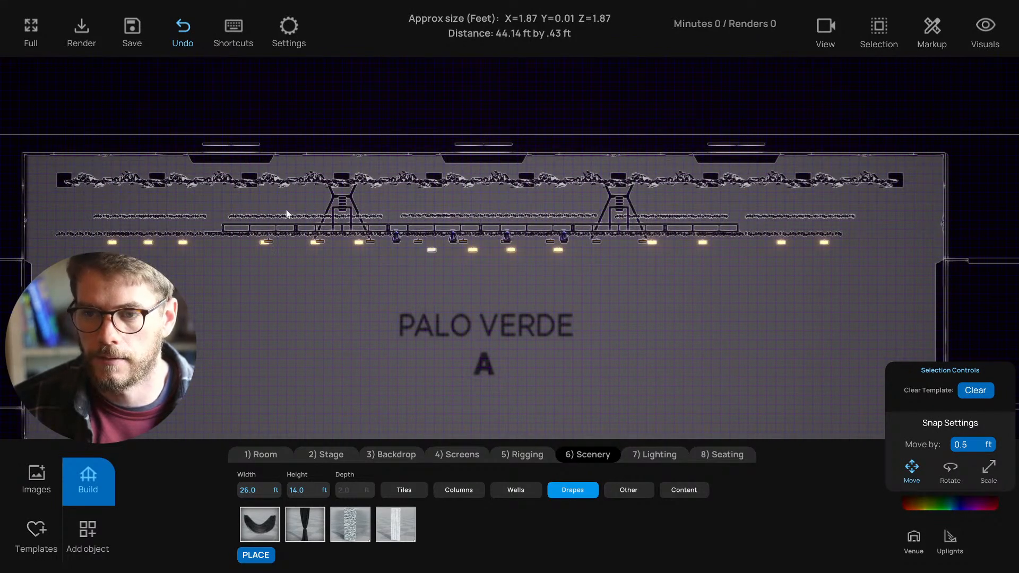
key("t")
right_click_drag(413, 273, 444, 276)
- Pull back for a full stage view and inspect the drape panel left of centre
key("s")
key("w")
key("a")
key("s")
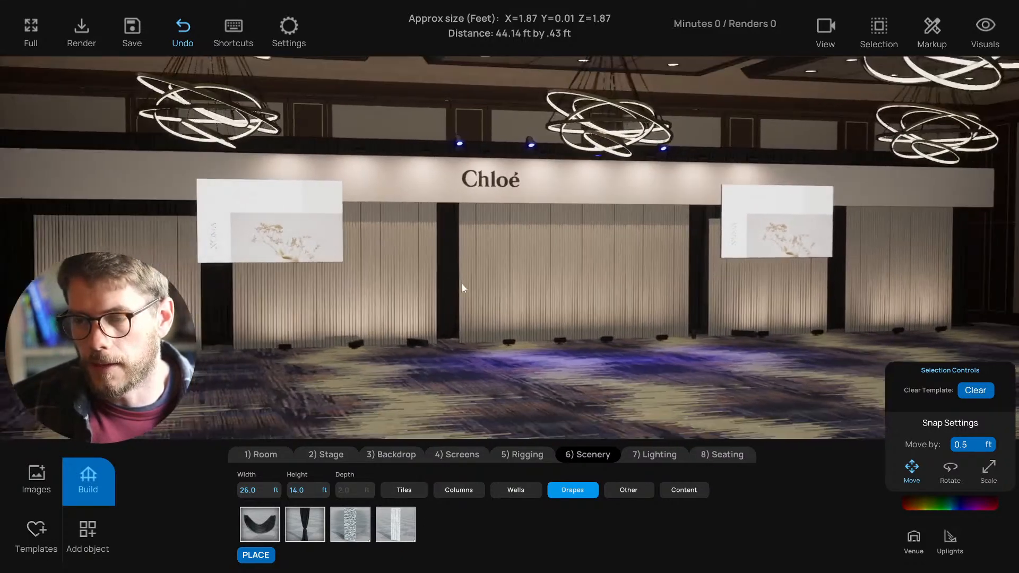
left_click(395, 306)
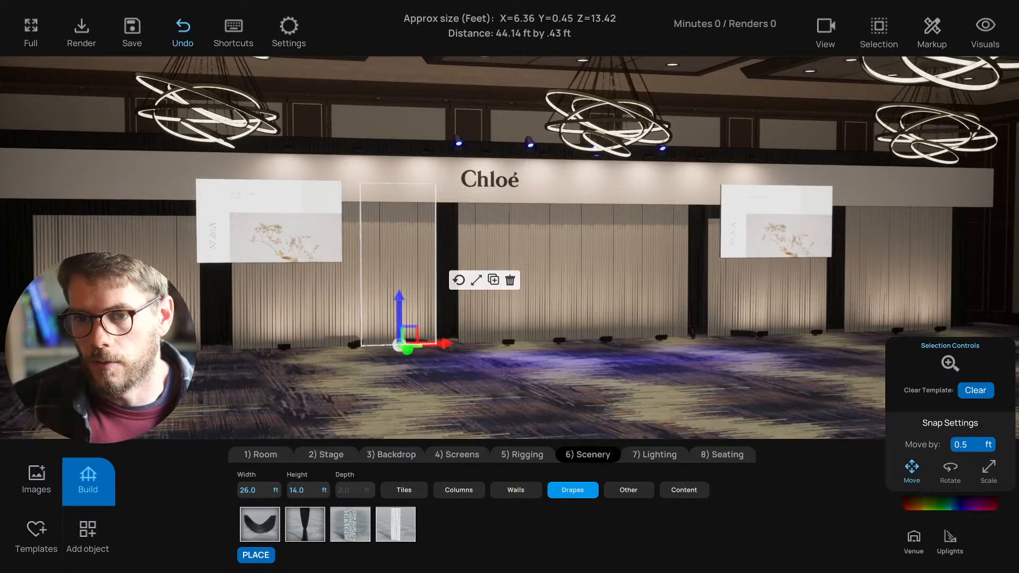
key("s")
key("a")
left_click(284, 412)
key("w")
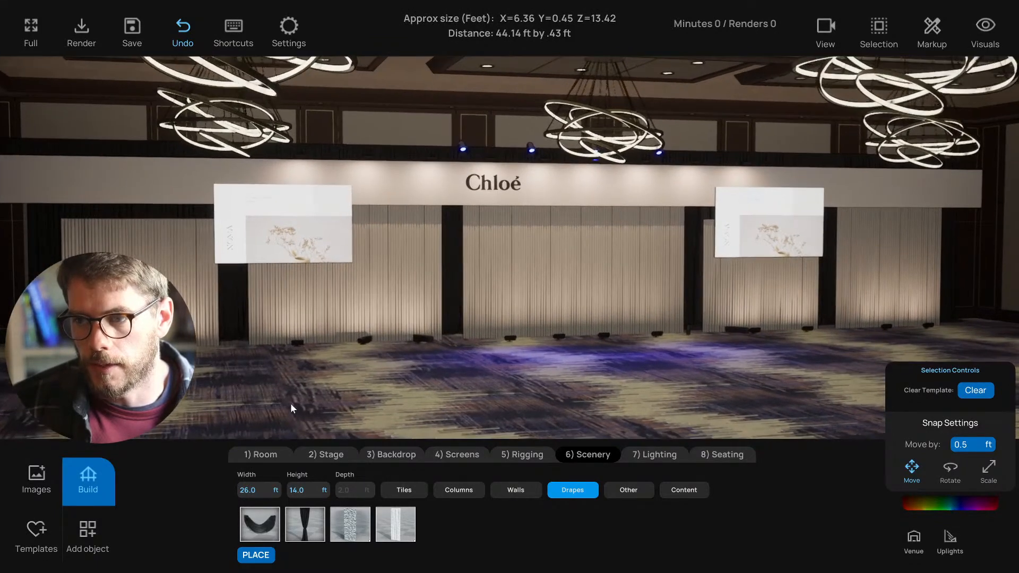
- In the wireframe side view, slide the side drape panel left along its X axis
key("3")
key("4")
scroll(377, 358, "up", 6)
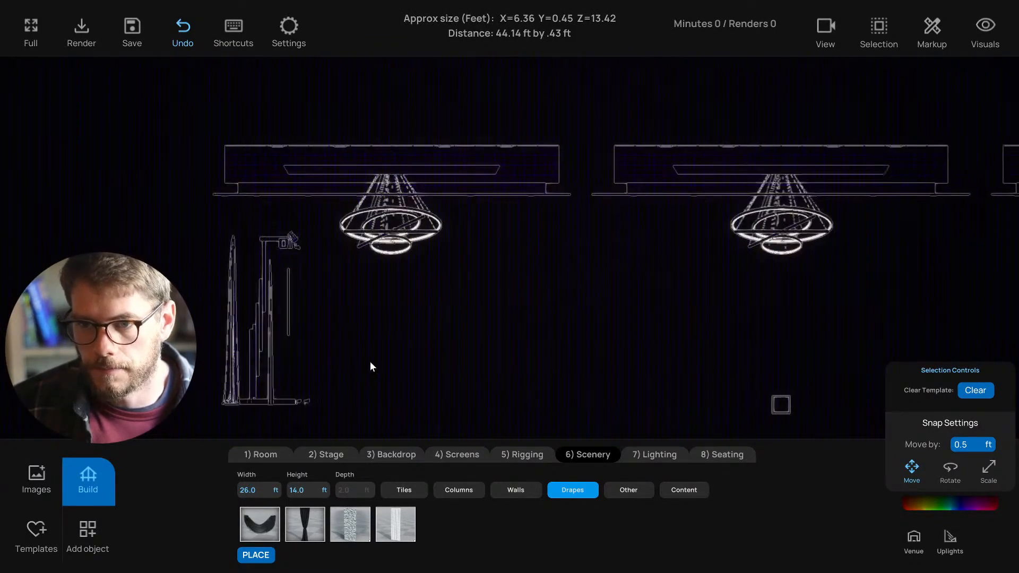
middle_click_drag(367, 361, 465, 305)
scroll(451, 339, "up", 3)
scroll(460, 328, "down", 4)
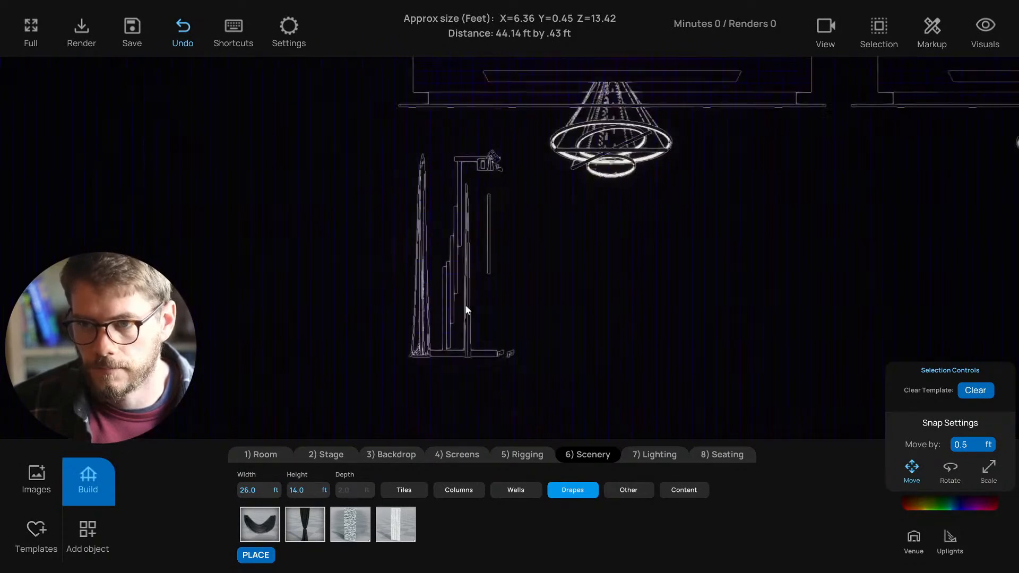
left_click(451, 306)
left_click_drag(496, 358, 199, 361)
left_click(243, 371)
- Shift the thin drape panel and its two uplights left, then deselect them
key("d")
scroll(340, 348, "up", 3)
scroll(366, 332, "up", 3)
middle_click_drag(353, 323, 408, 333)
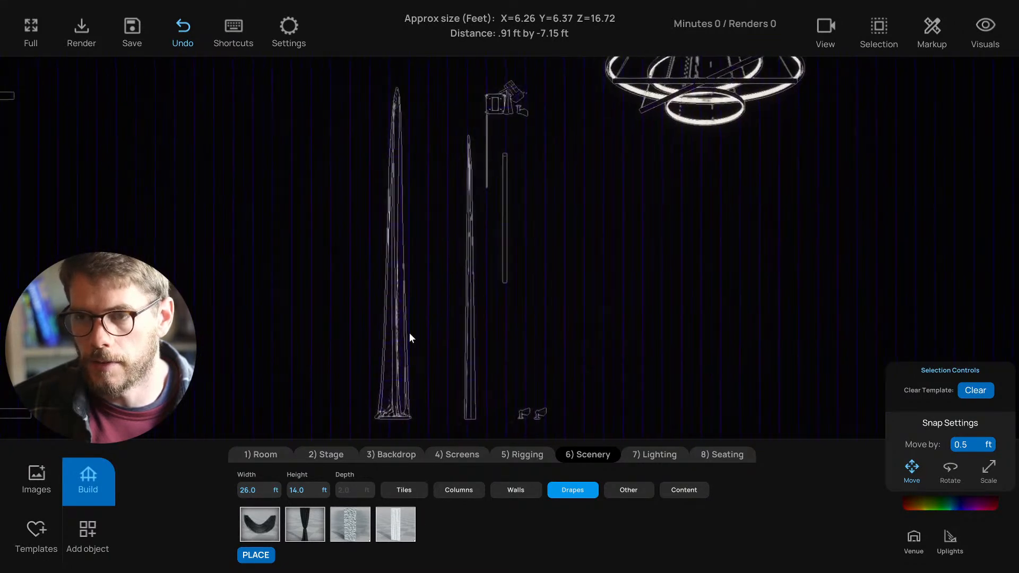
scroll(411, 331, "down", 3)
left_click(491, 311)
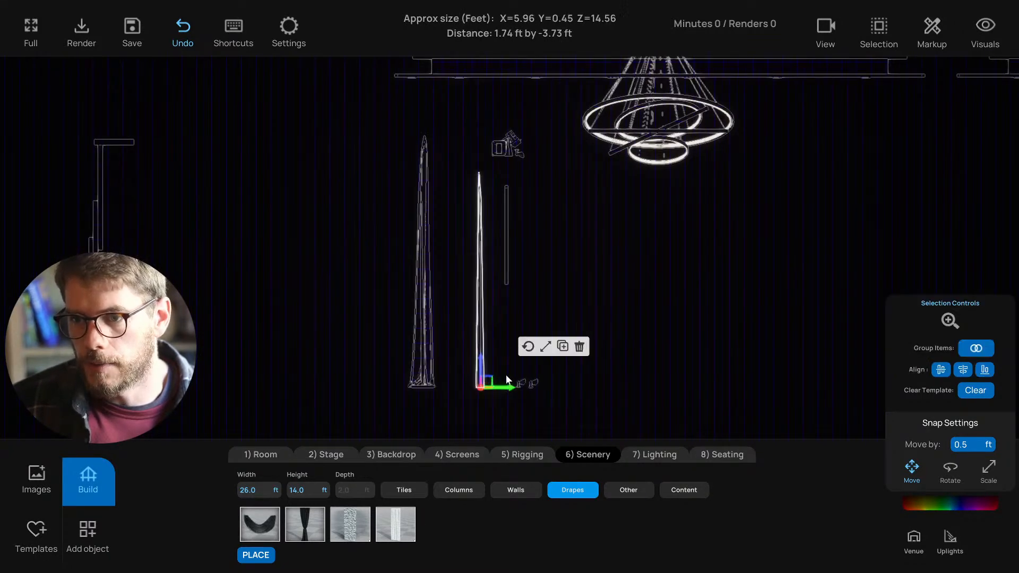
mouse_move(505, 389)
left_mouse_down()
mouse_move(491, 389)
mouse_move(510, 387)
left_mouse_up()
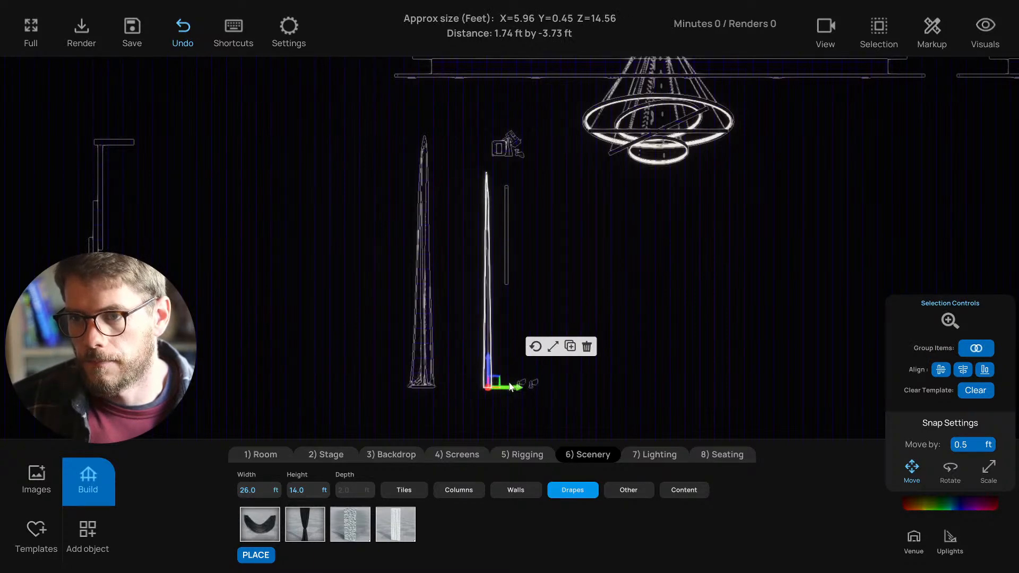
left_click_drag(462, 363, 505, 390)
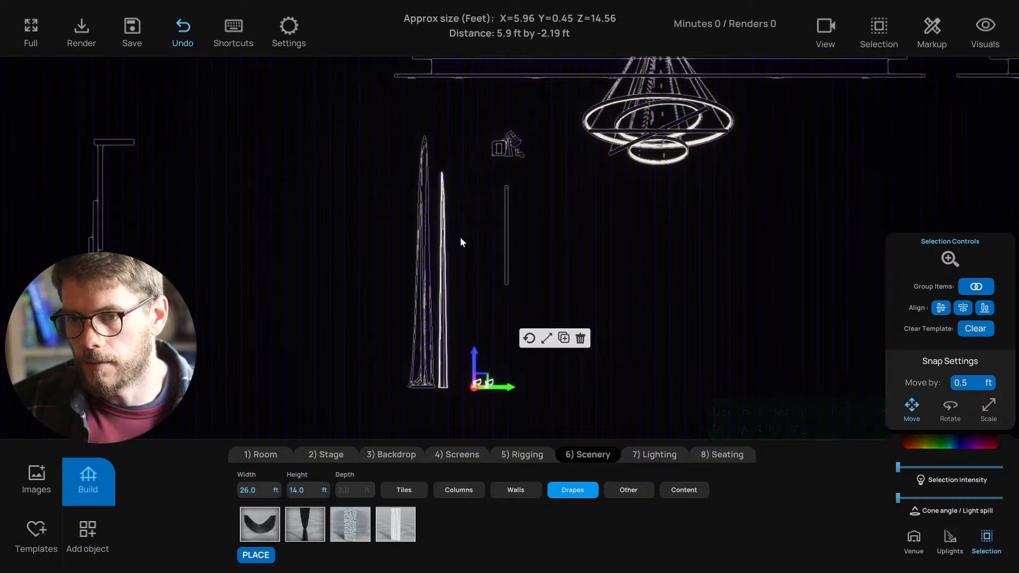
middle_click_drag(464, 169, 414, 151)
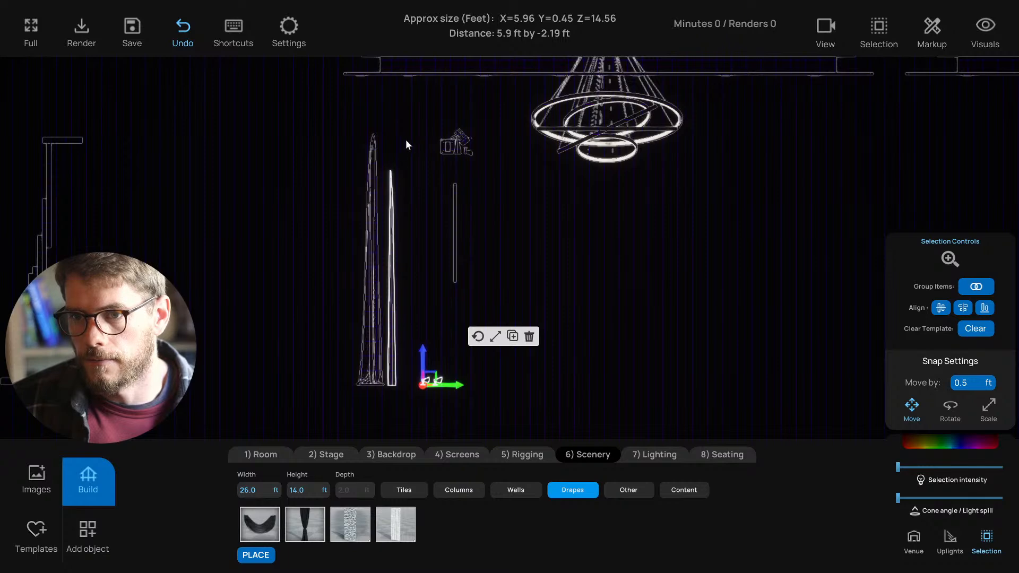
left_click(433, 158)
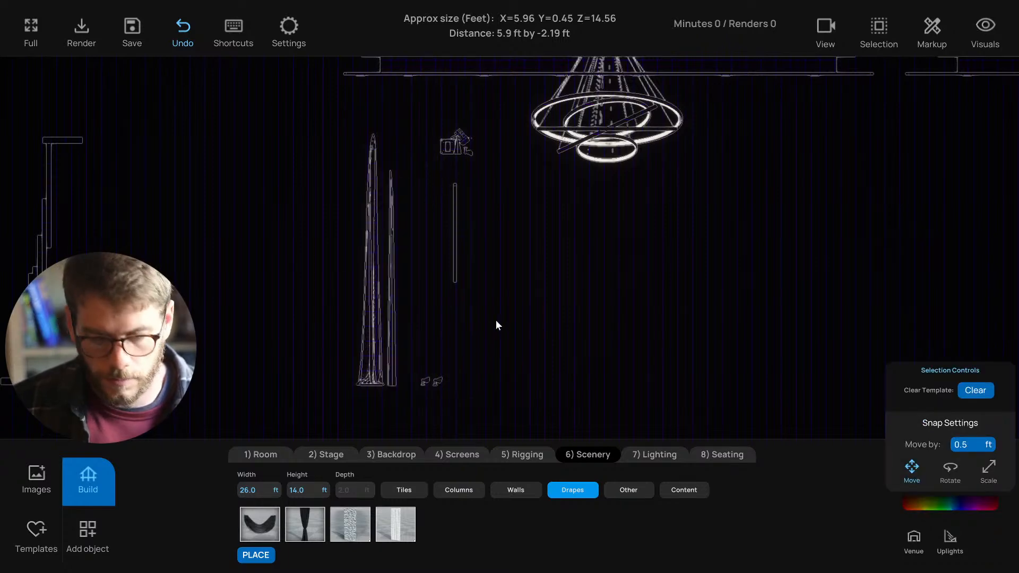
key("s")
key("a")
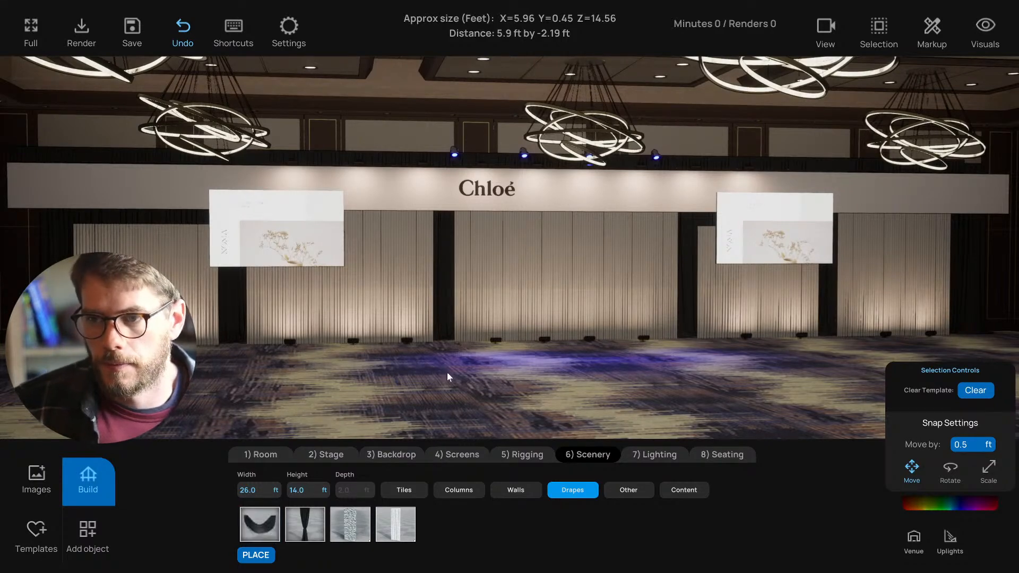
- Save the project and centre the camera on the stage
right_click_drag(452, 367, 488, 375)
key("ctrl+s")
key("w")
right_click_drag(489, 374, 491, 375)
key("s")
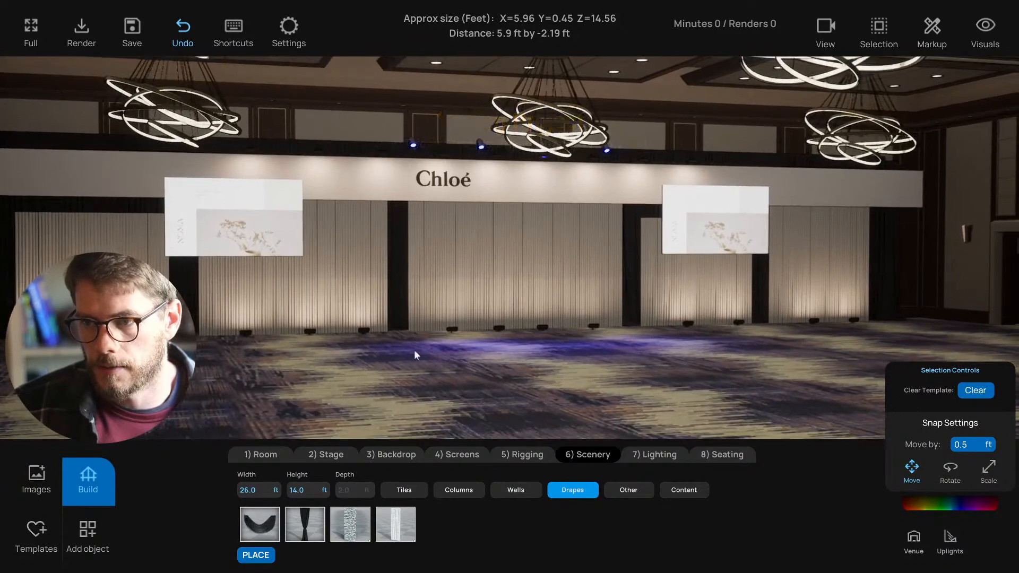
right_click_drag(389, 393, 387, 384)
key("w")
key("a")
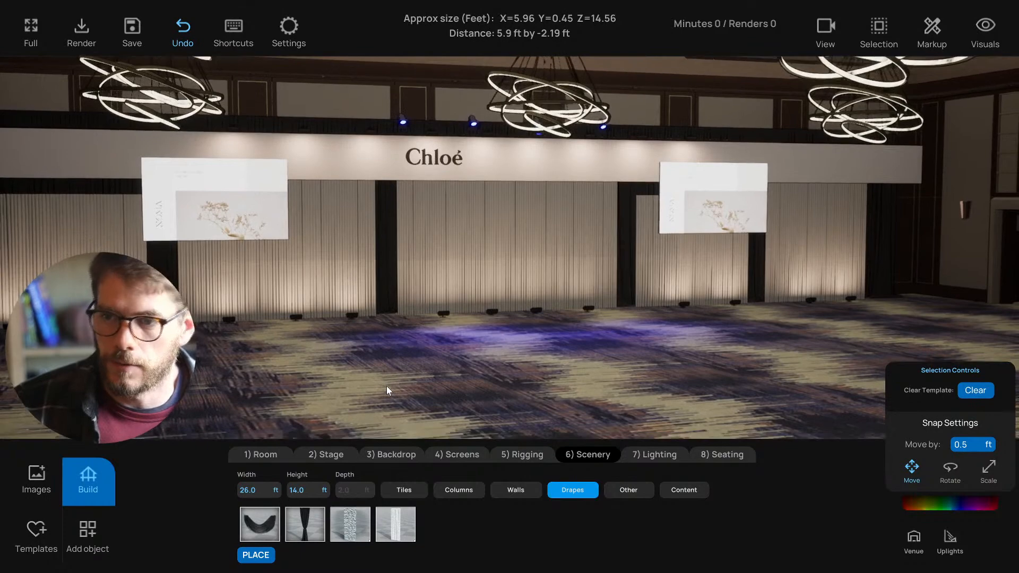
- Place a Drapery Swag sized 20 ft wide by 12 ft tall
left_click(261, 526)
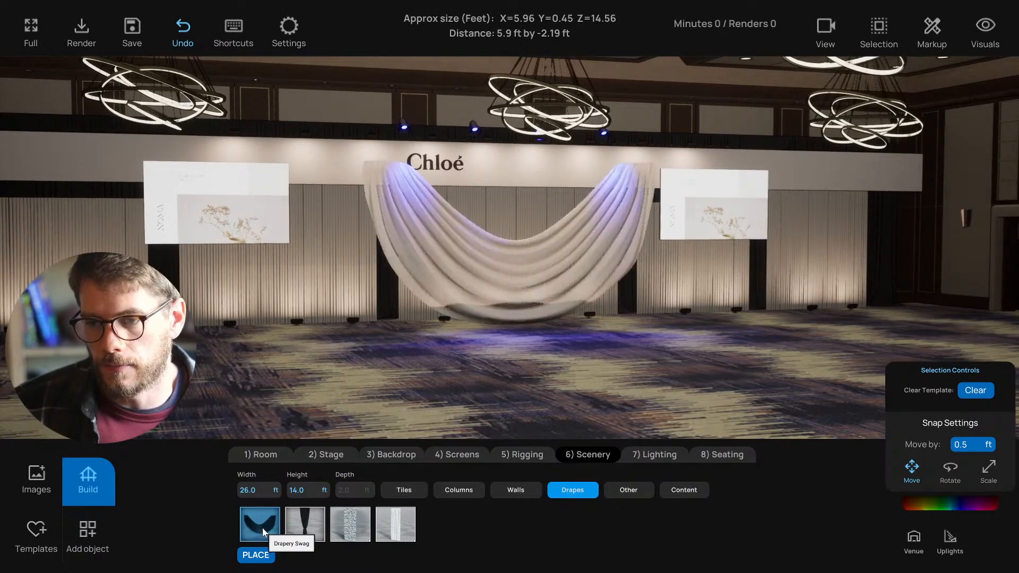
left_click(257, 490)
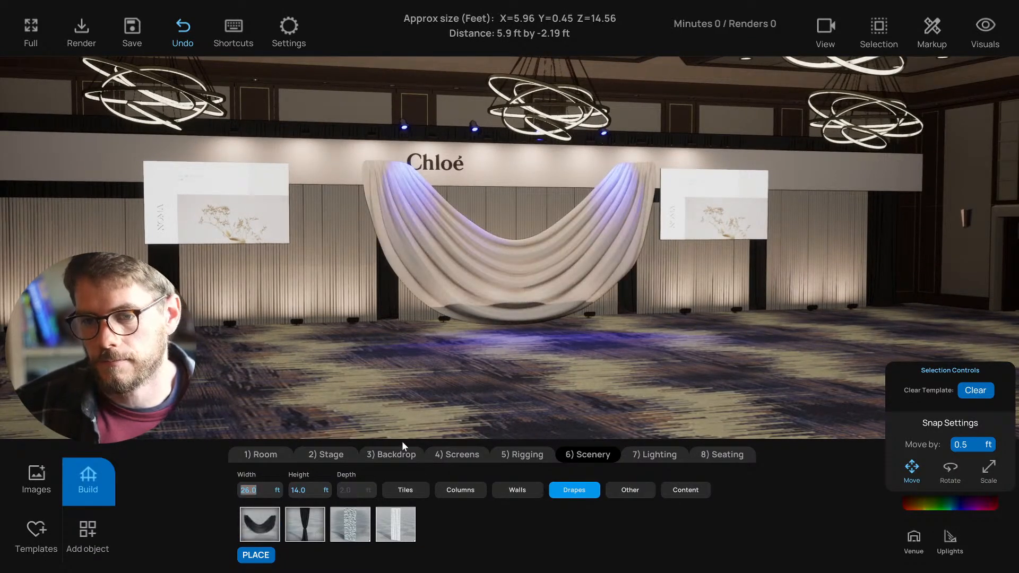
type("20")
key("Tab")
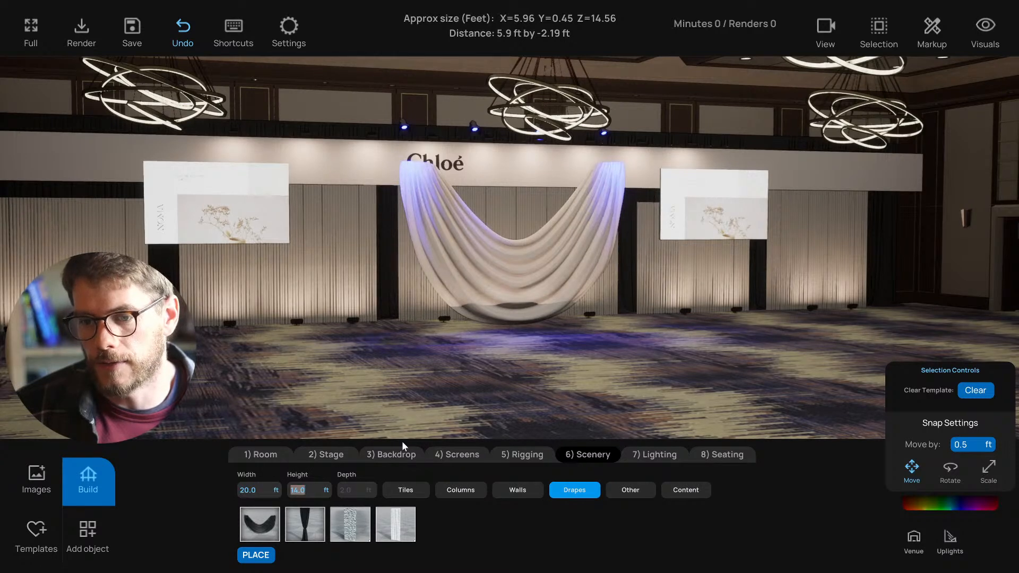
type("12")
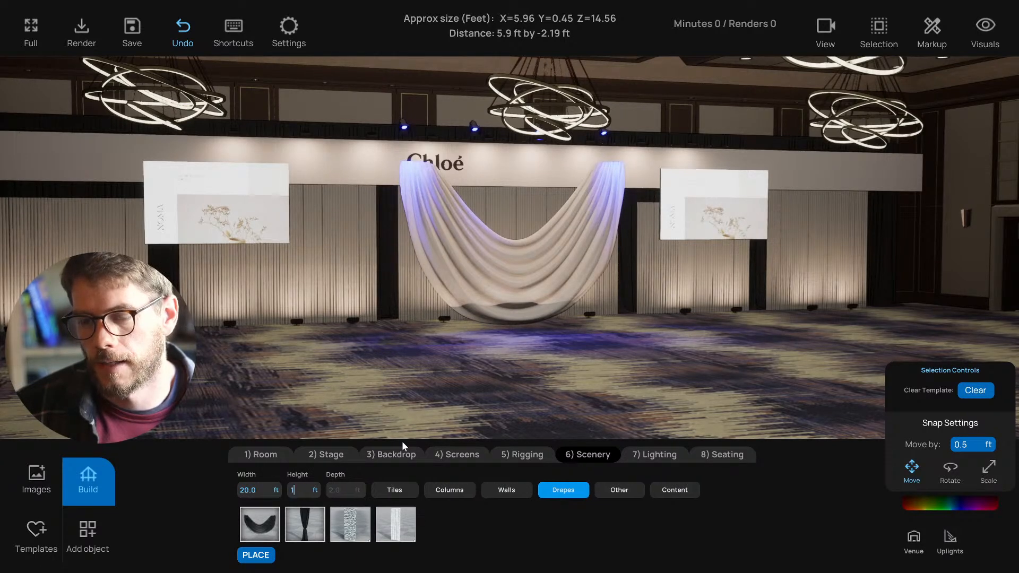
key("Return")
- Move the swag back against the backdrop beneath the Chloé sign
right_click_drag(475, 358, 507, 354)
key("w")
left_click(505, 295)
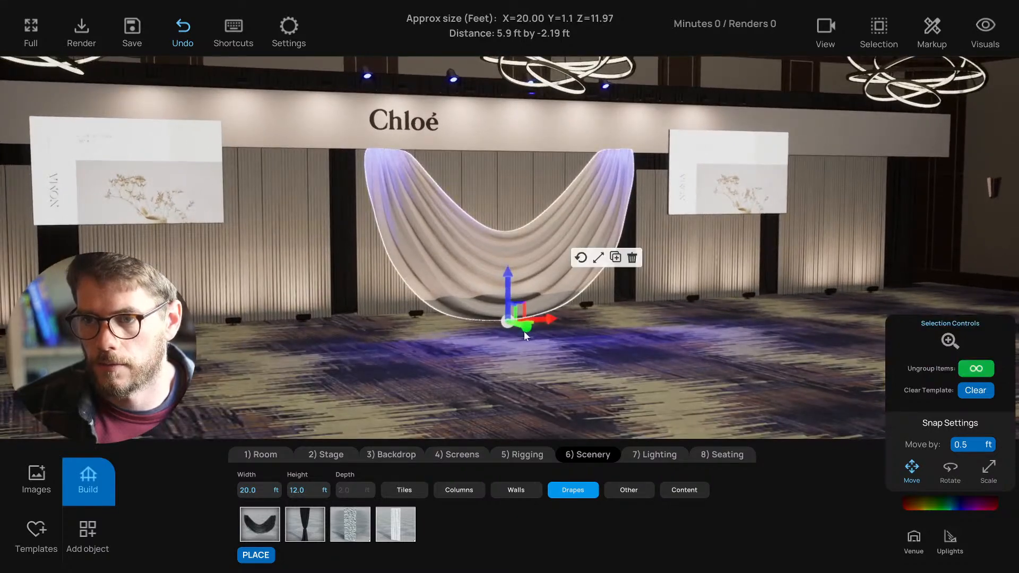
mouse_move(518, 327)
left_mouse_down()
mouse_move(504, 319)
mouse_move(508, 328)
left_mouse_up()
key("f")
key("s")
right_click_drag(496, 286, 554, 371)
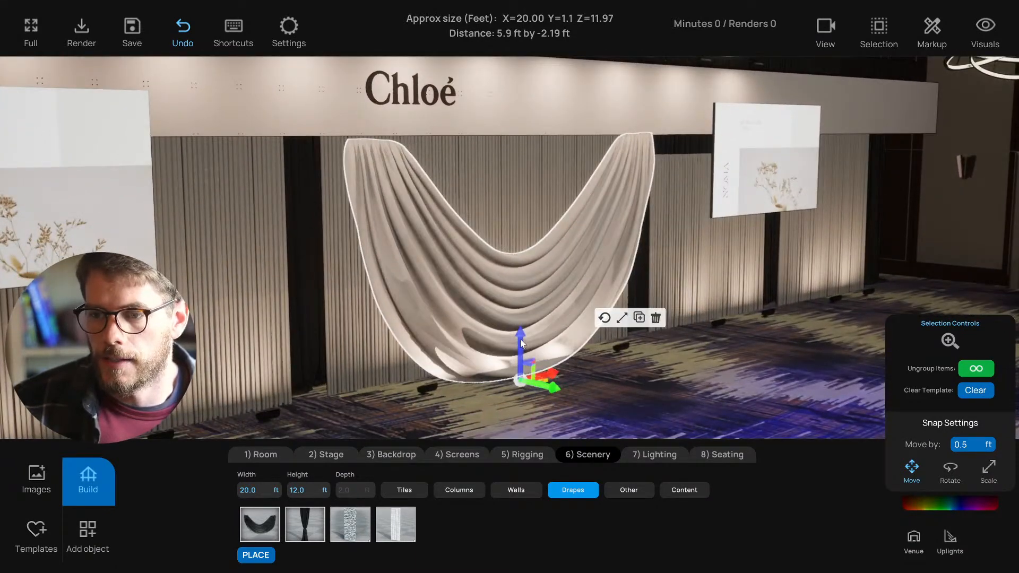
left_click_drag(558, 387, 513, 301)
- Check the swag's placement in top view, then swap it for tied-back Drapery Columns
key("t")
scroll(506, 255, "down", 1)
scroll(505, 212, "up", 2)
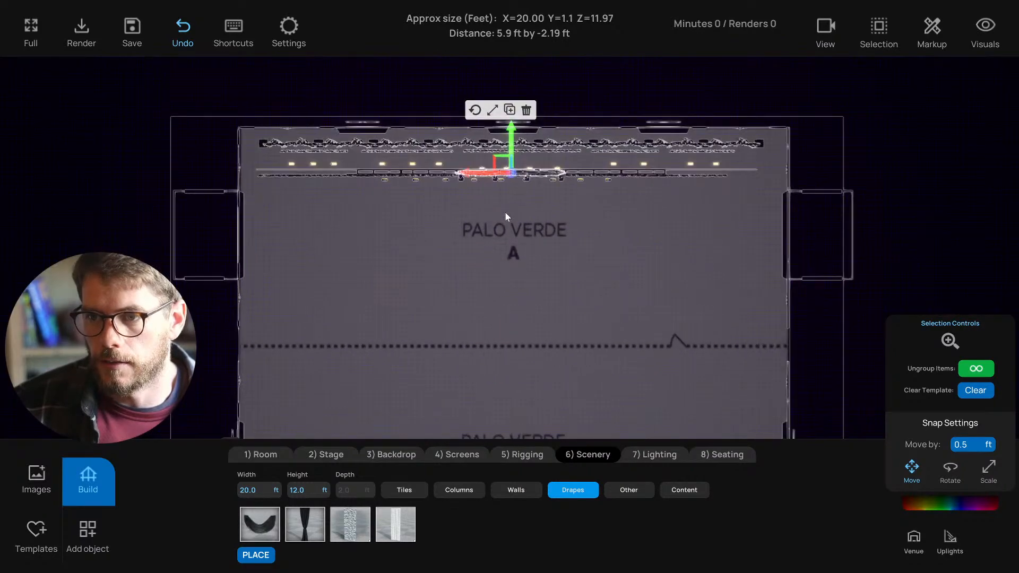
scroll(504, 217, "down", 1)
key("t")
scroll(487, 248, "down", 1)
right_click_drag(473, 272, 439, 364)
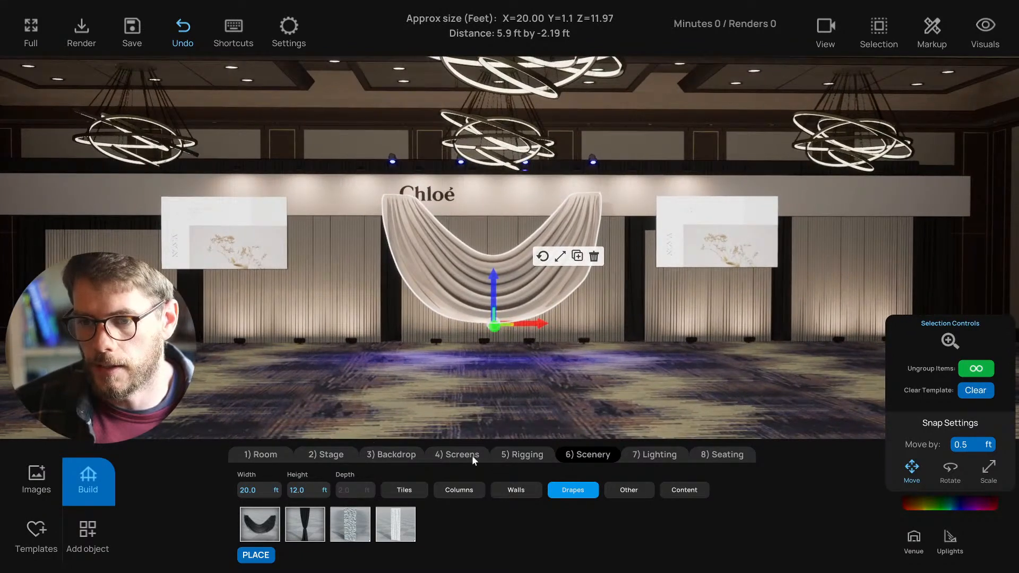
left_click(305, 524)
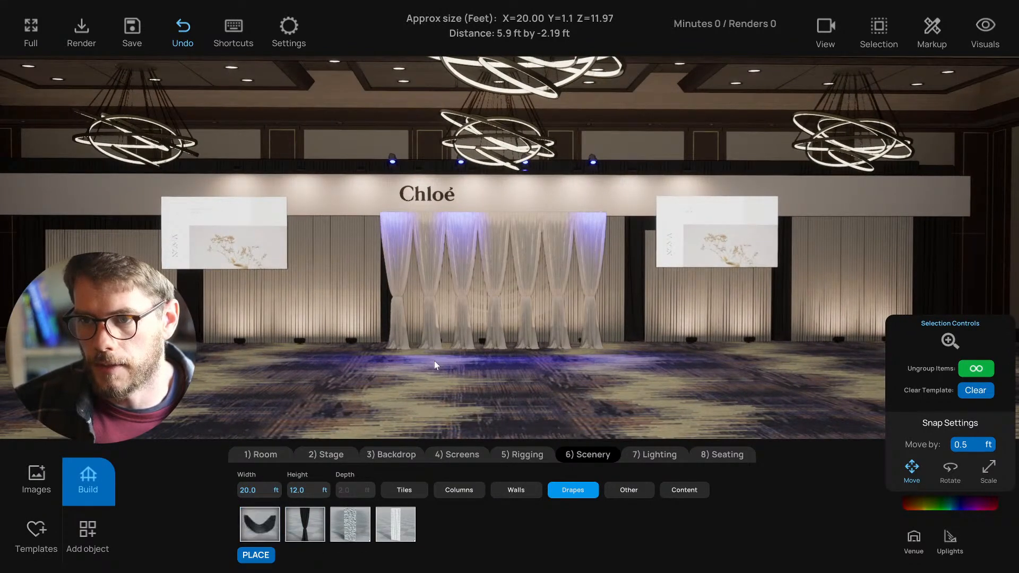
scroll(434, 361, "up", 1)
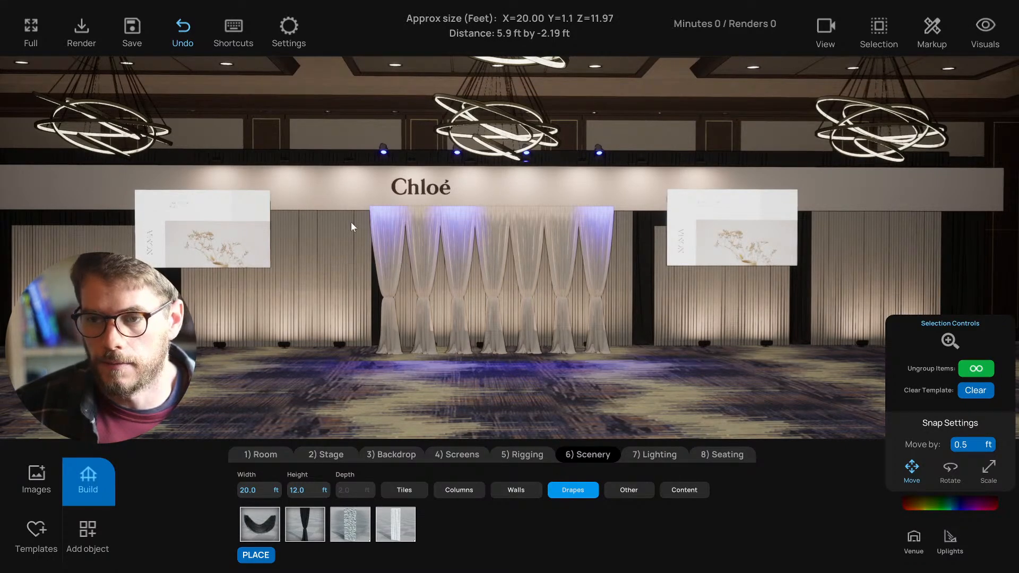
scroll(316, 300, "down", 1)
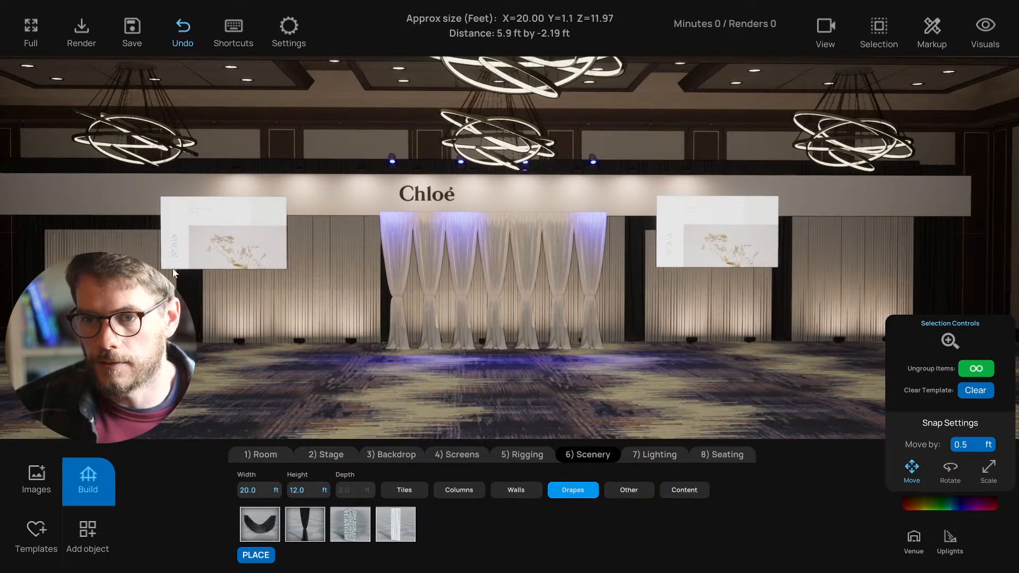
scroll(453, 335, "up", 1)
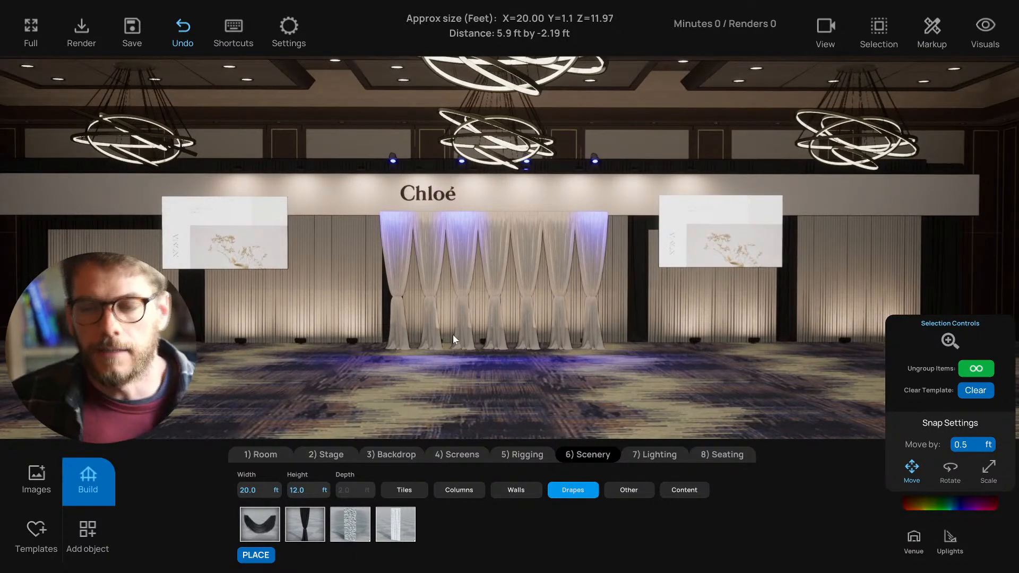
- Switch the centre drape back to Drapery Swag and try widths of 50 and 20 ft
left_click(267, 532)
left_click(311, 527)
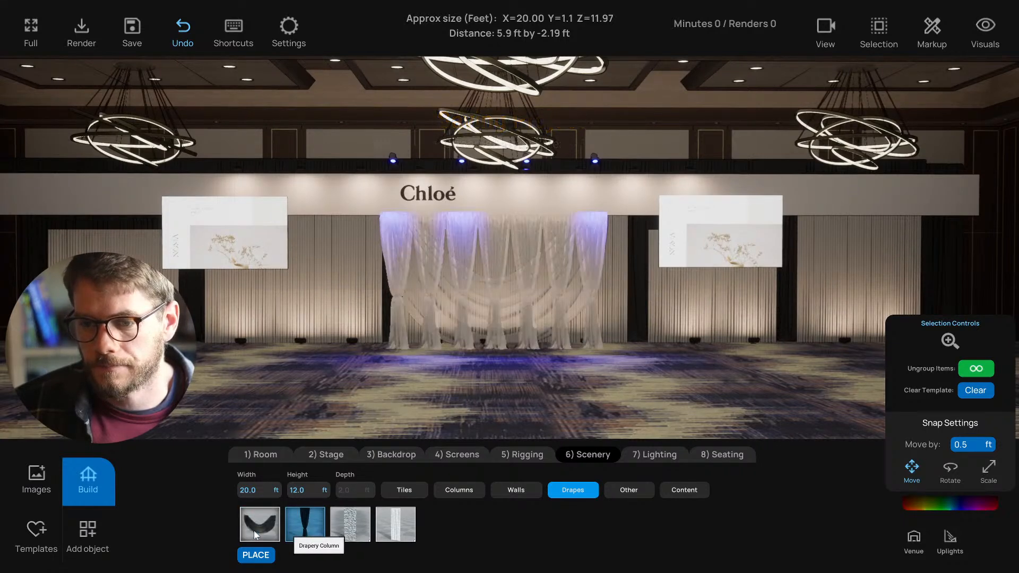
left_click(252, 531)
left_click(261, 489)
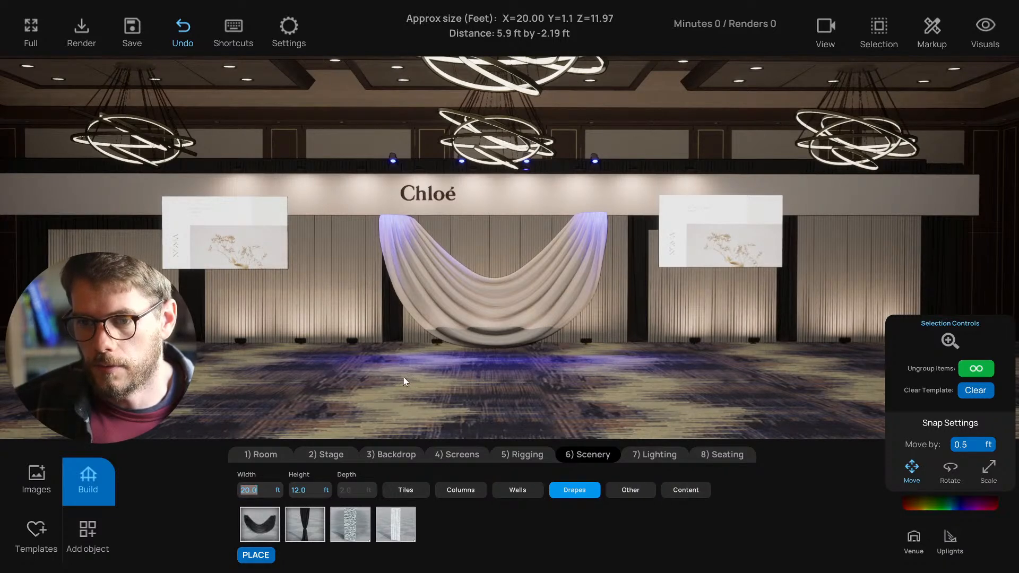
type("50")
key("Return")
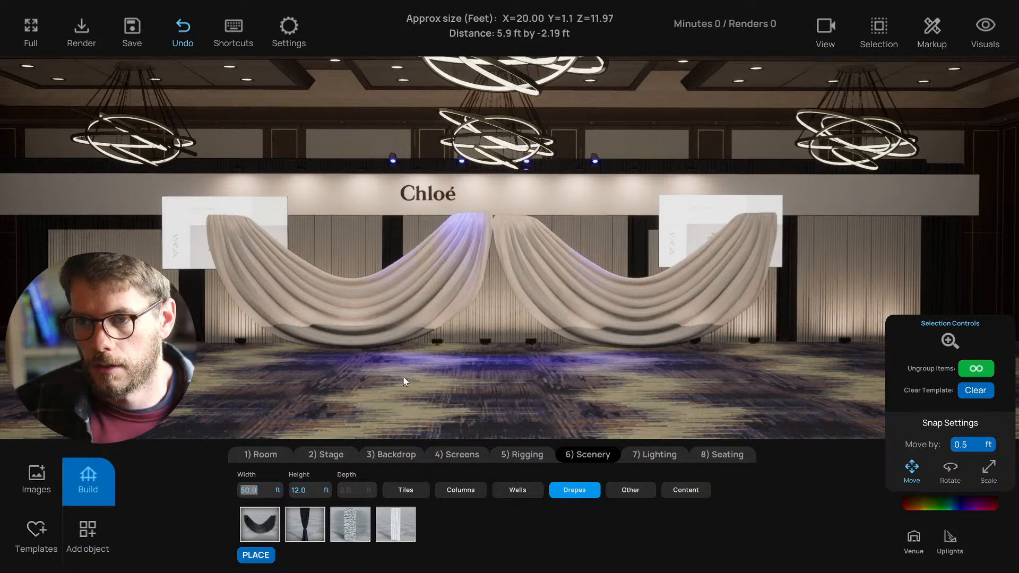
type("20")
key("Return")
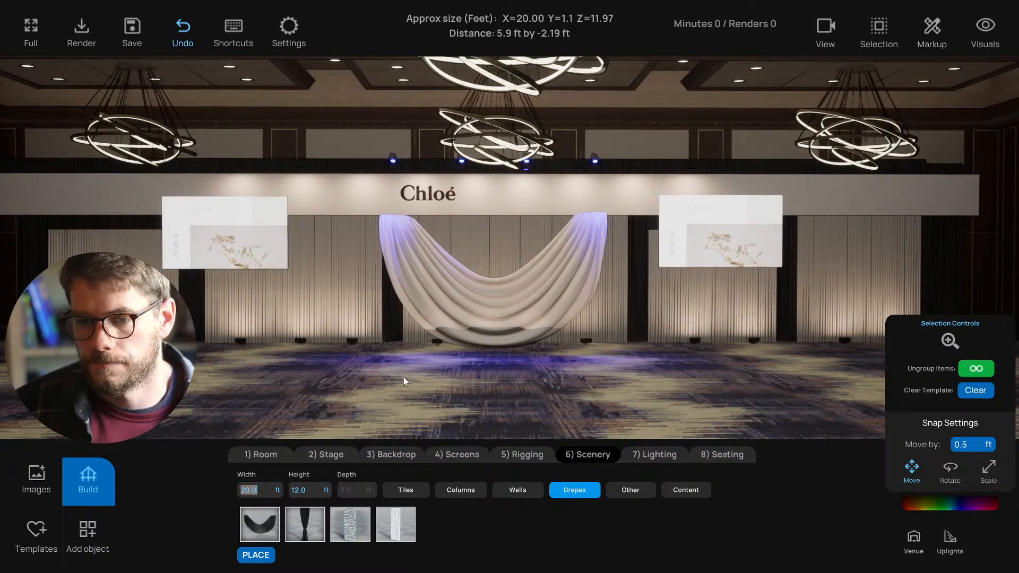
- Resize the swag to 16 ft wide and 10 ft tall
type("16")
key("Return")
key("Tab")
type("8")
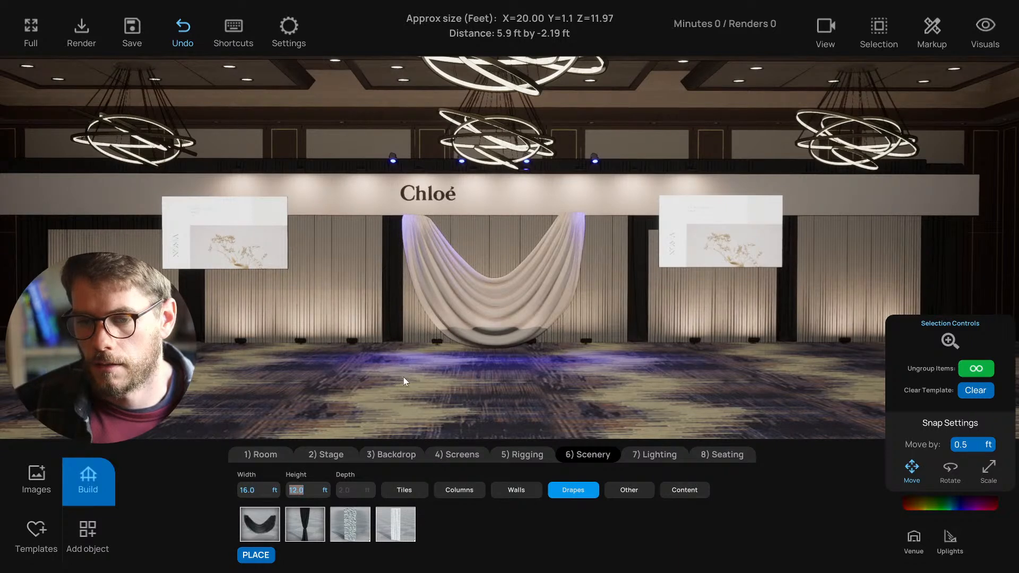
key("Return")
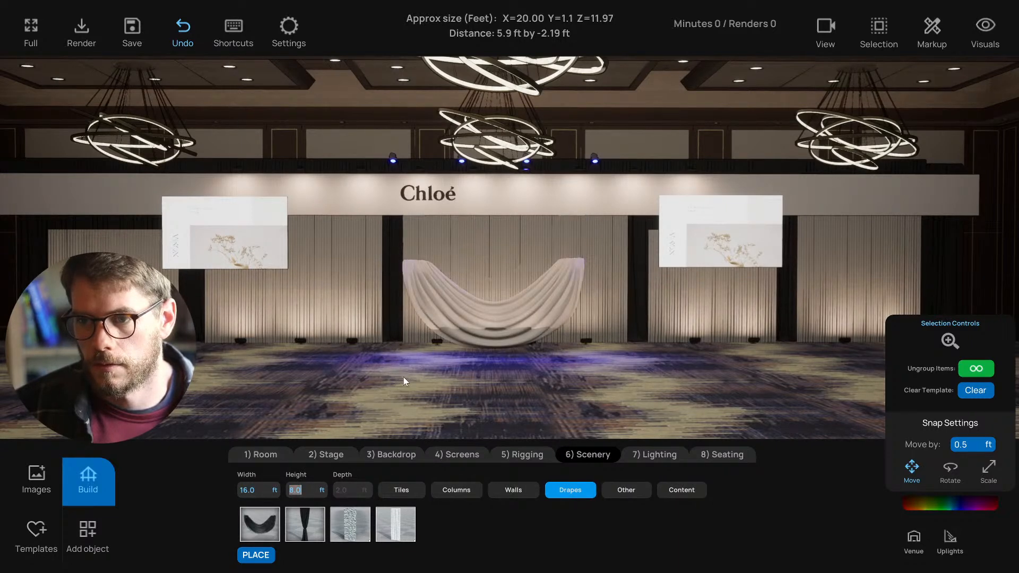
type("10")
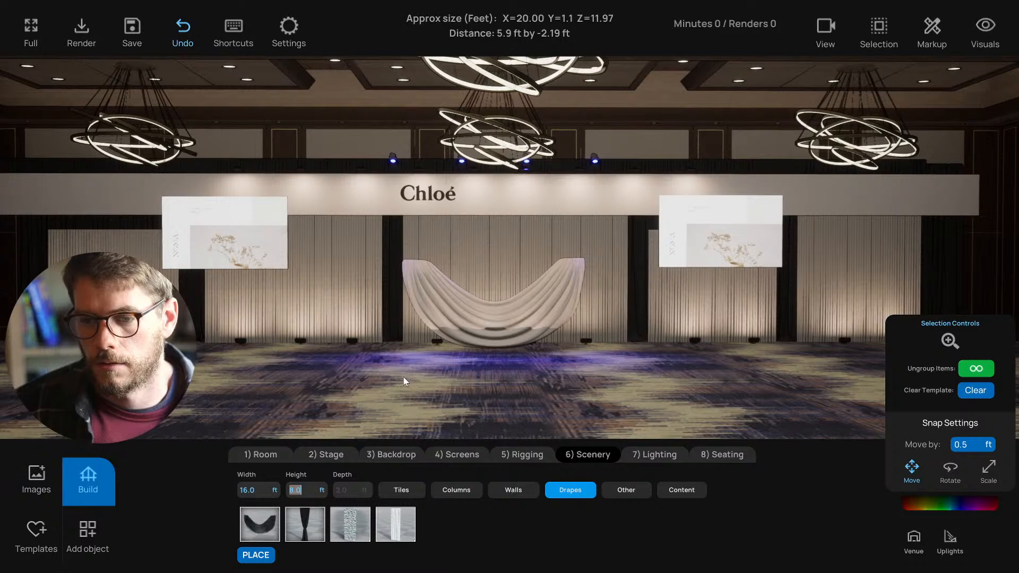
key("Return")
right_click_drag(532, 268, 513, 293)
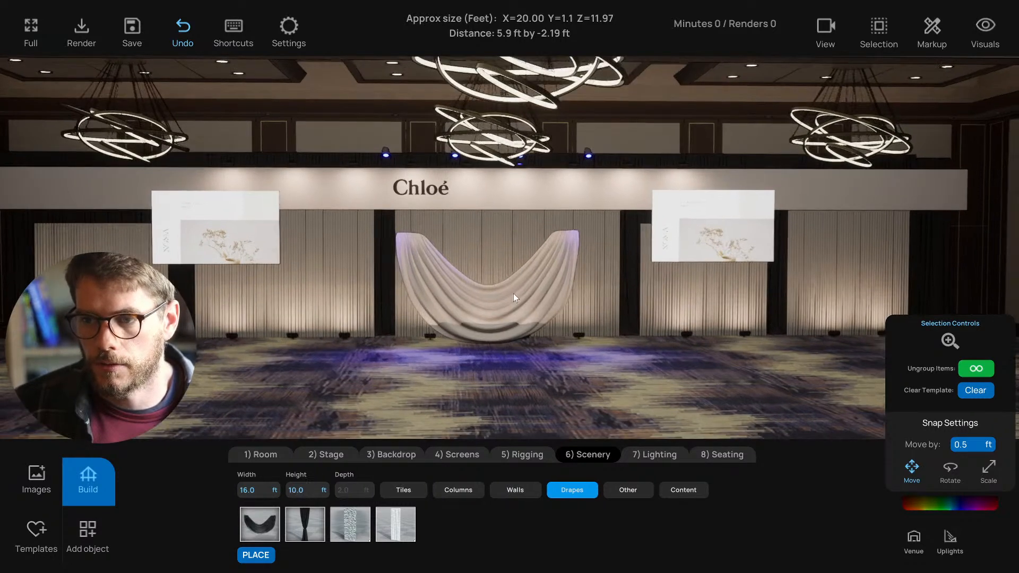
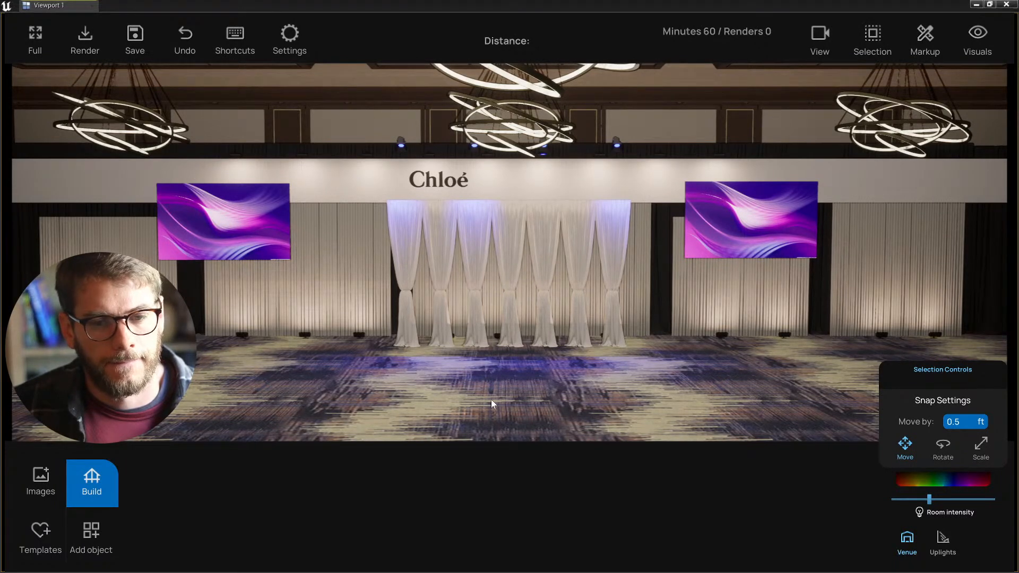
- Select the pleated white drape at the centre of the backdrop and delete it
key("a")
mouse_move(614, 390)
right_mouse_down()
mouse_move(642, 393)
mouse_move(599, 392)
right_mouse_up()
left_click(562, 263)
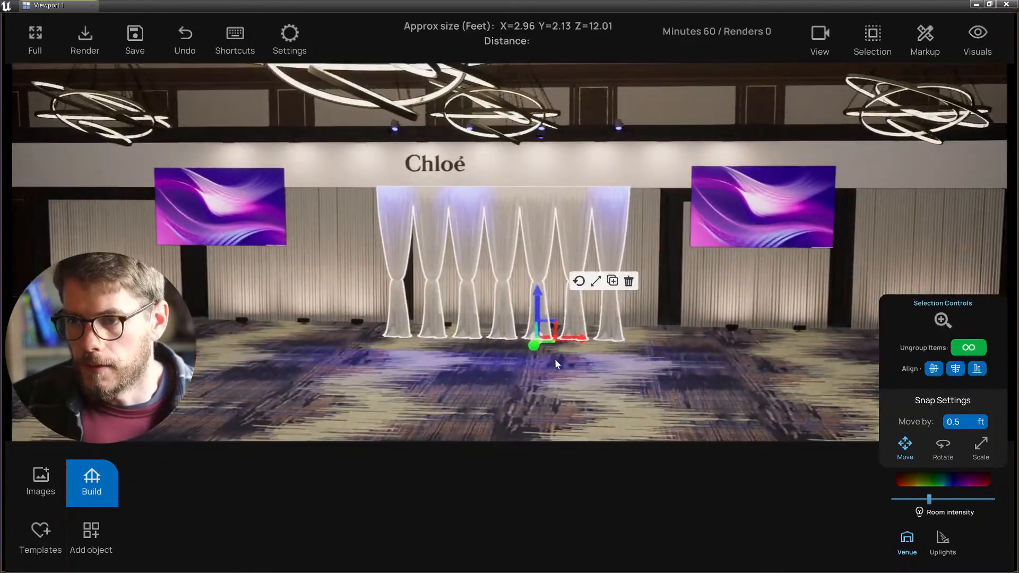
key("d")
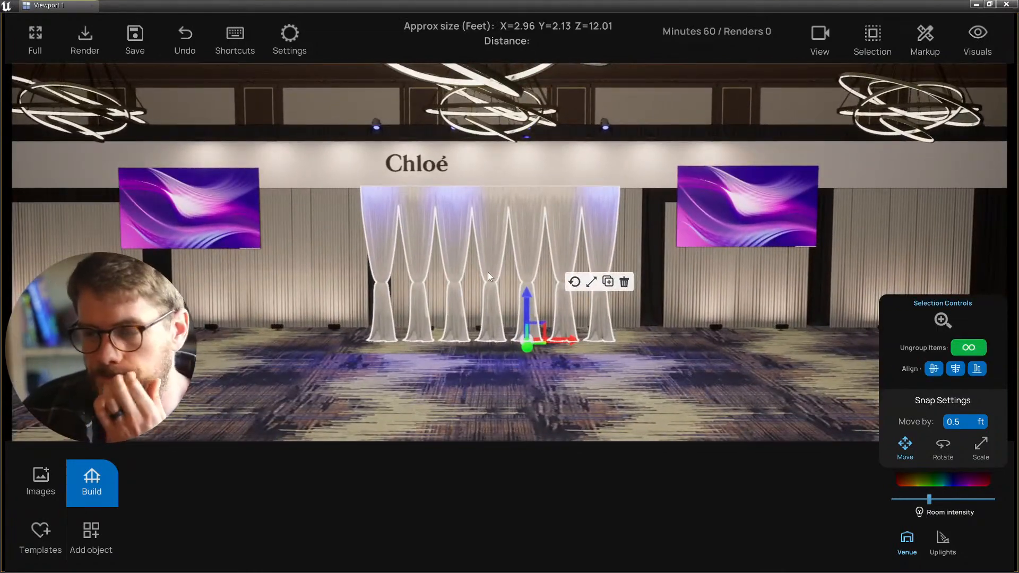
key("a")
mouse_move(489, 359)
right_mouse_down()
mouse_move(498, 359)
mouse_move(479, 362)
right_mouse_up()
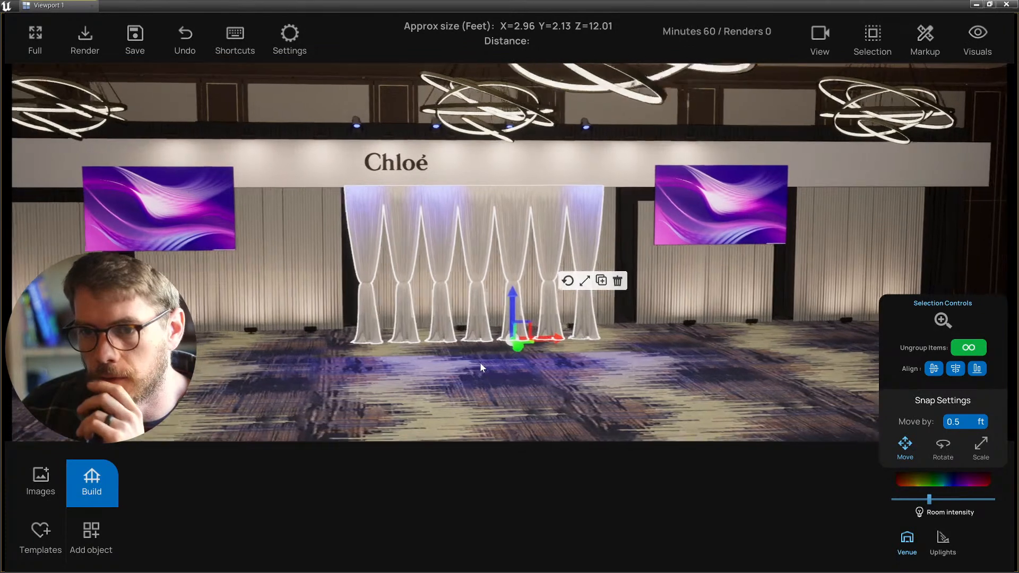
key("d")
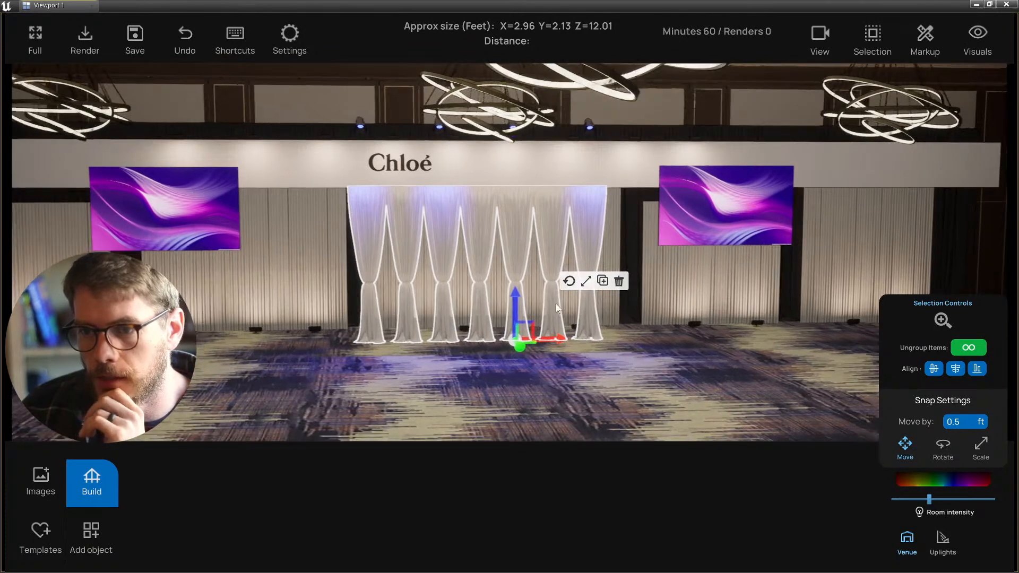
left_click(620, 282)
- Place a Drapery Swag from Scenery > Drapes at 16 ft by 10 ft, nudging it back slightly
left_click(103, 478)
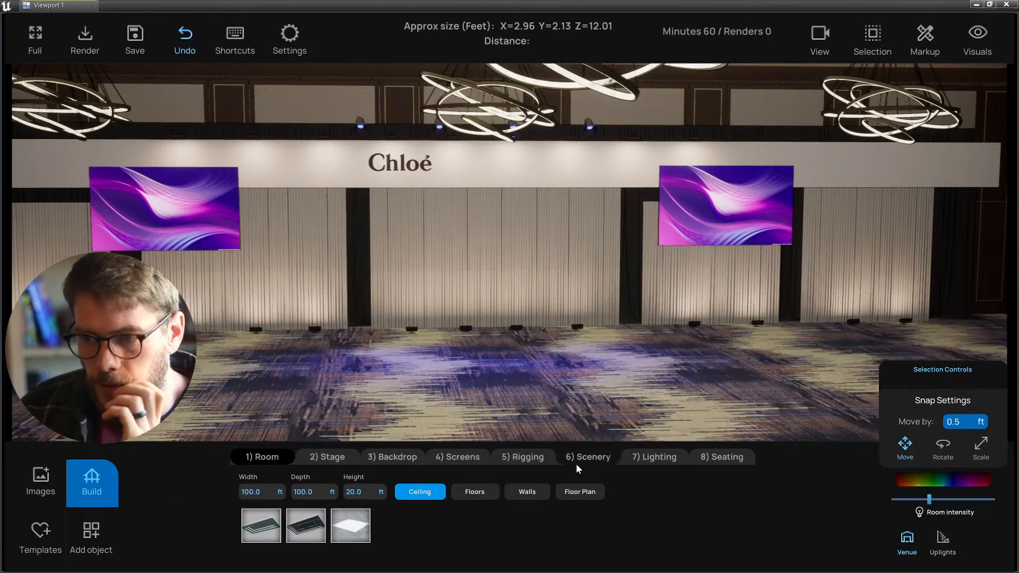
left_click(588, 457)
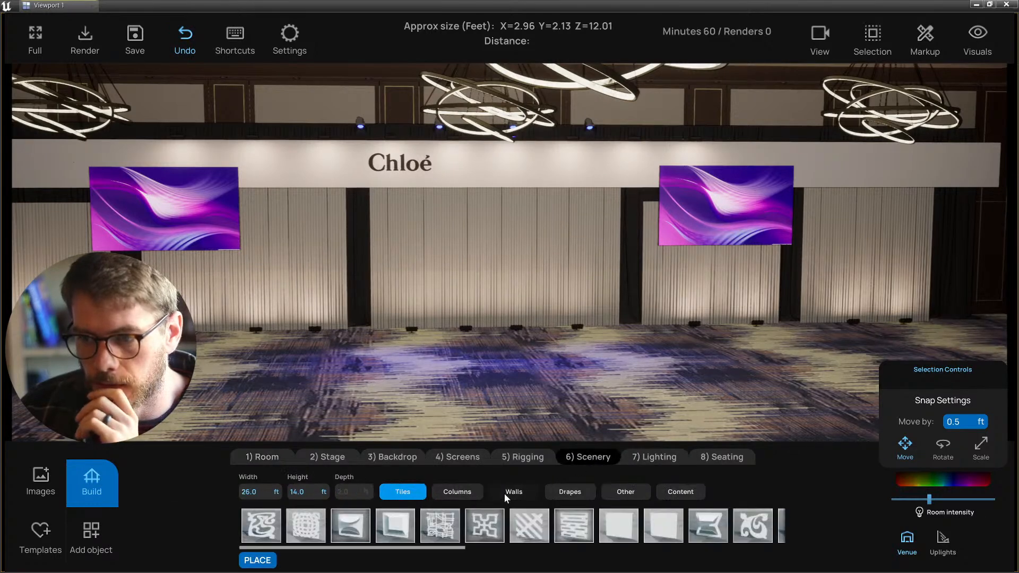
left_click(571, 492)
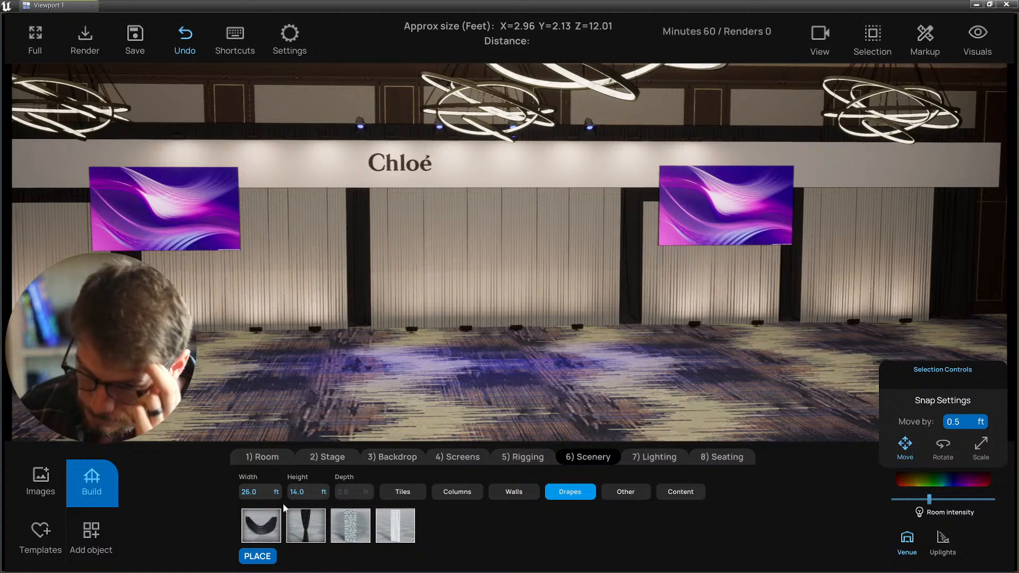
left_click(262, 523)
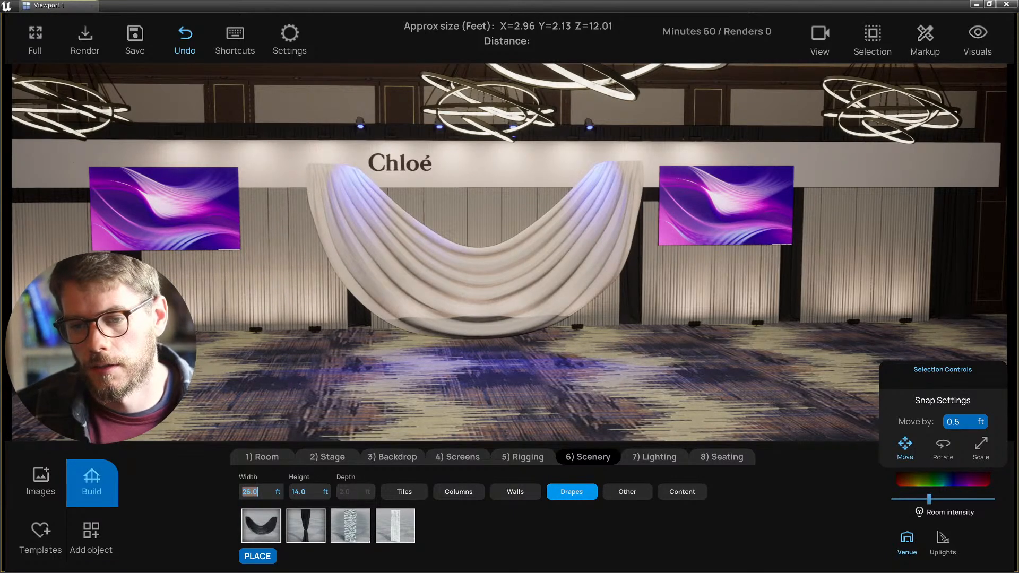
type("16")
key("Tab")
type("10")
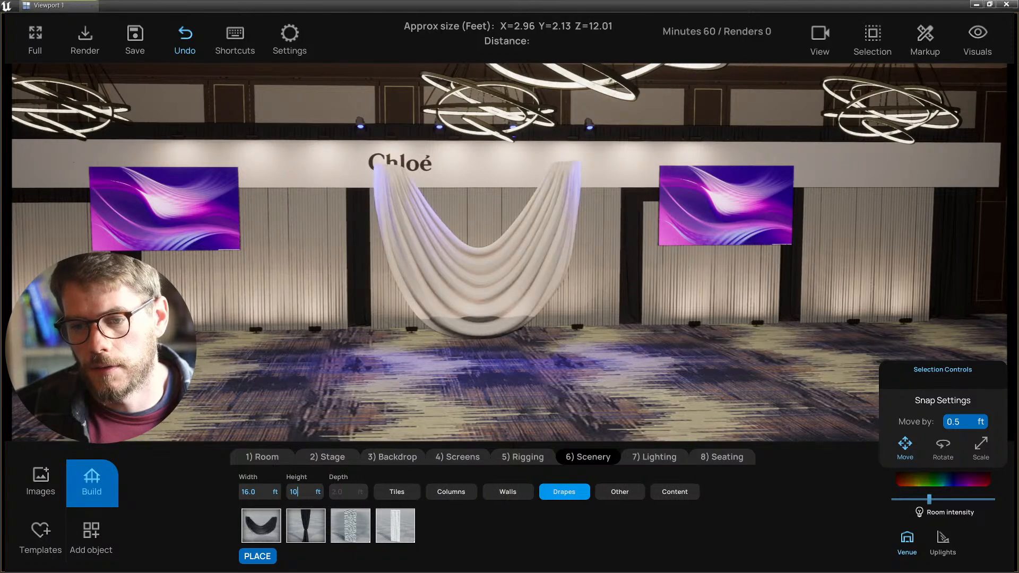
key("Return")
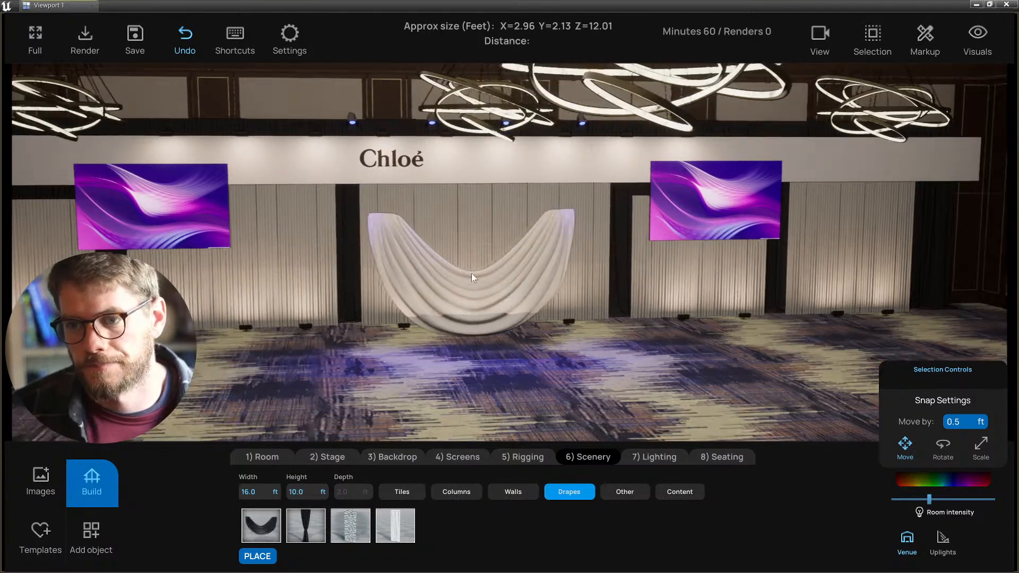
left_click(476, 290)
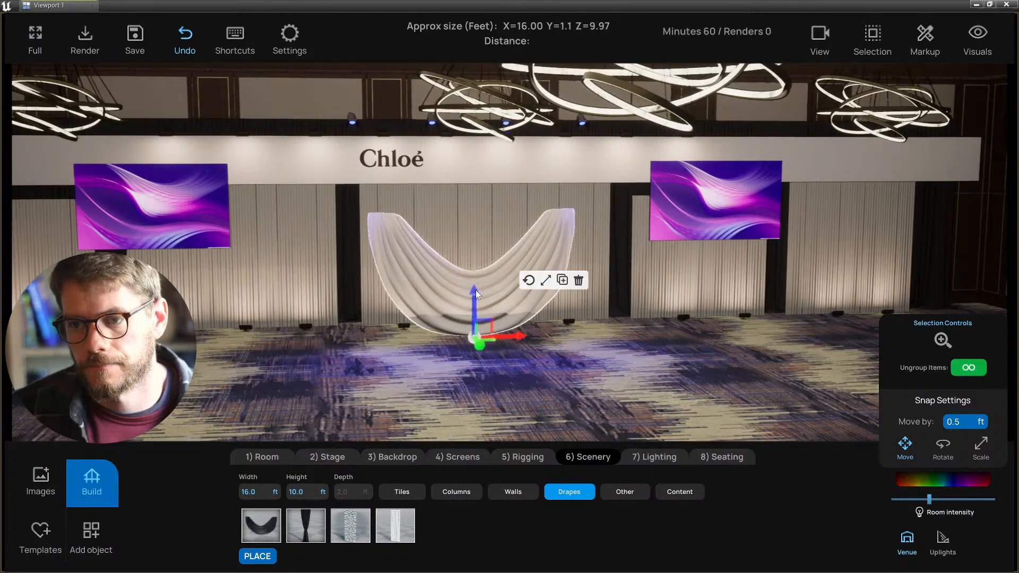
left_click_drag(475, 339, 477, 334)
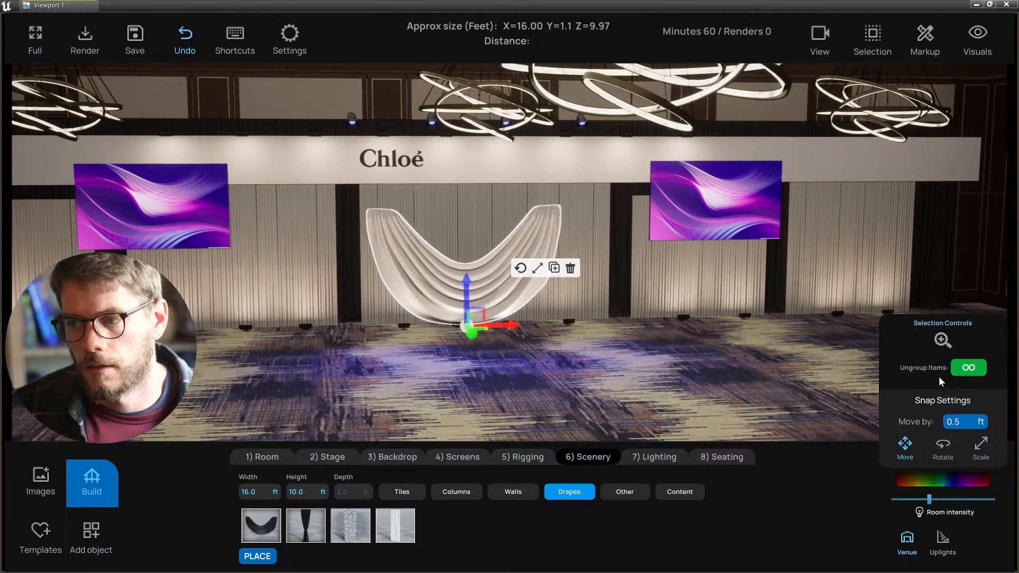
- Raise the swag up the backdrop to hang just under the Chloé sign
left_click(741, 396)
left_click_drag(466, 287, 464, 248)
middle_click_drag(465, 263, 480, 284)
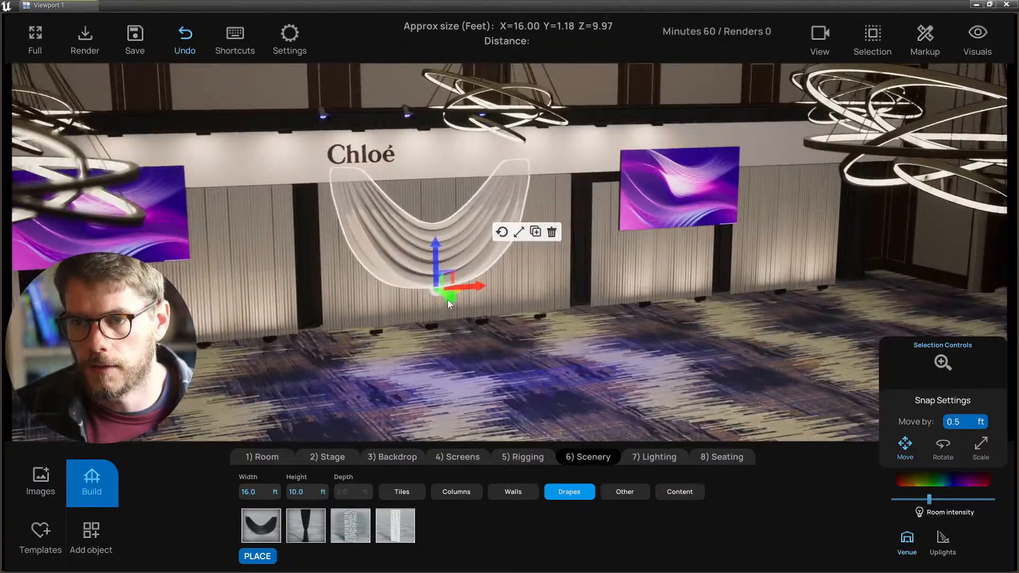
left_click_drag(447, 299, 450, 303)
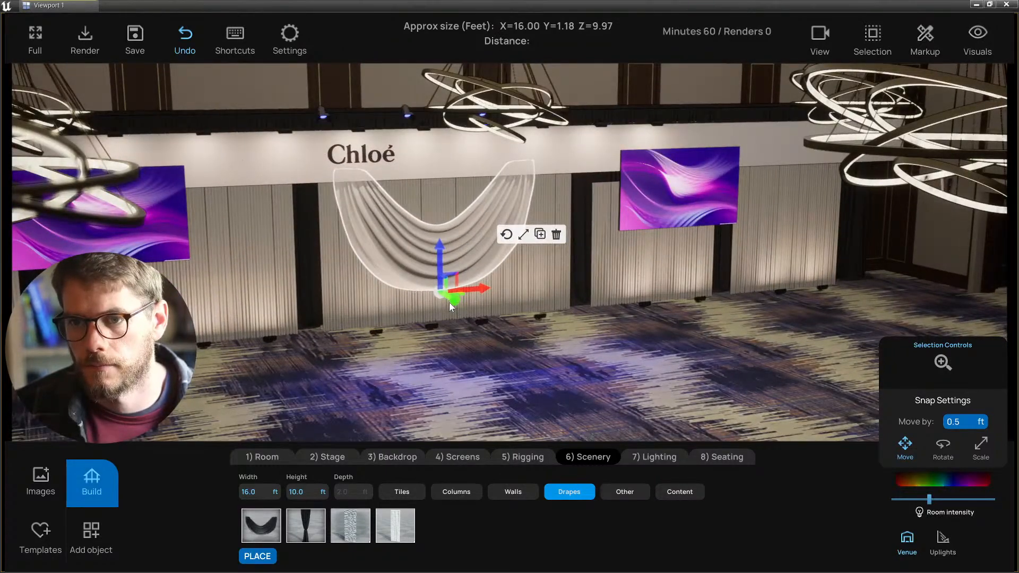
middle_click_drag(447, 301, 447, 380)
left_click(447, 379)
left_click(458, 253)
key("a")
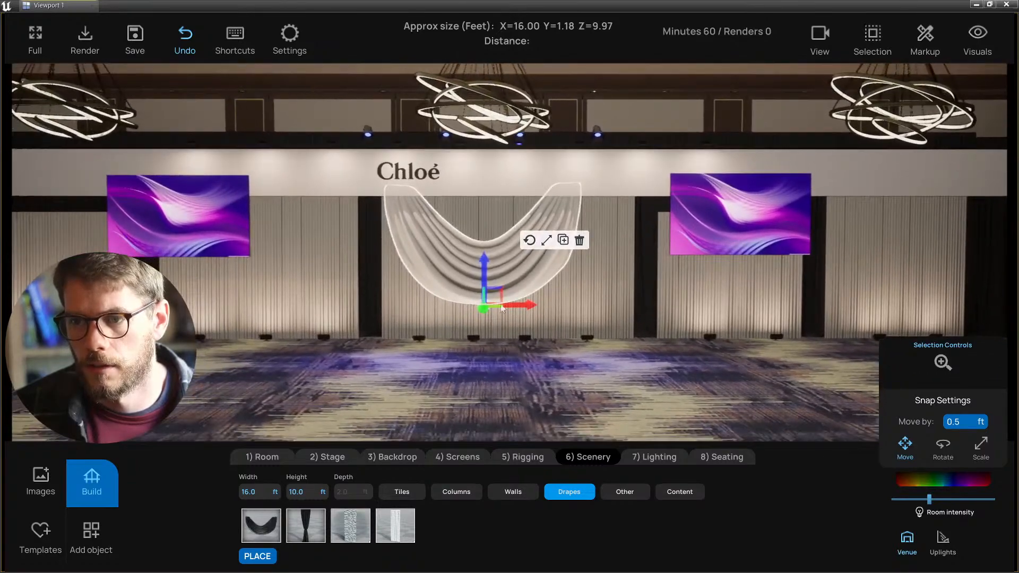
left_click_drag(485, 266, 485, 264)
middle_click_drag(527, 312, 526, 314)
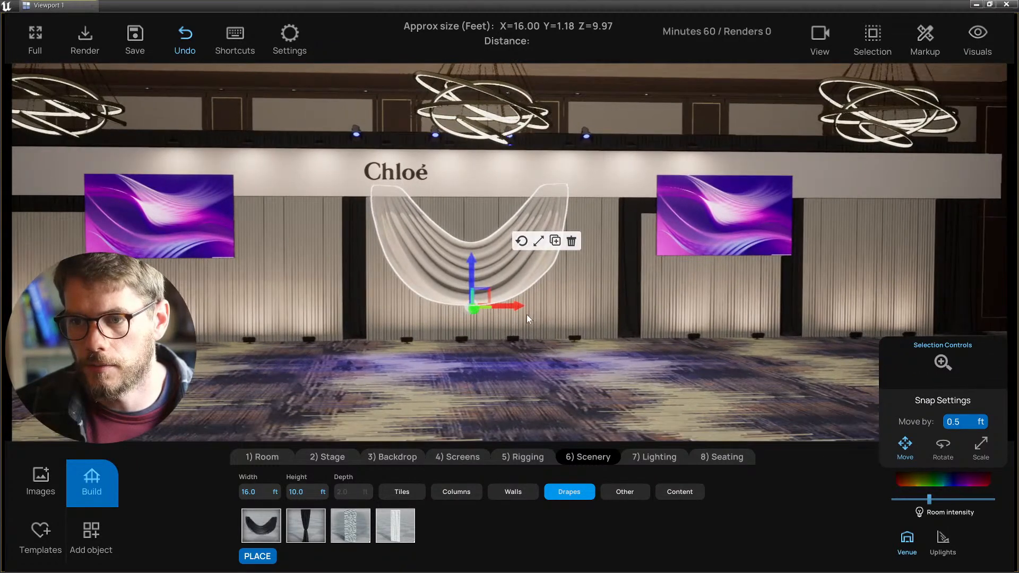
right_click_drag(526, 314, 520, 314)
key("s")
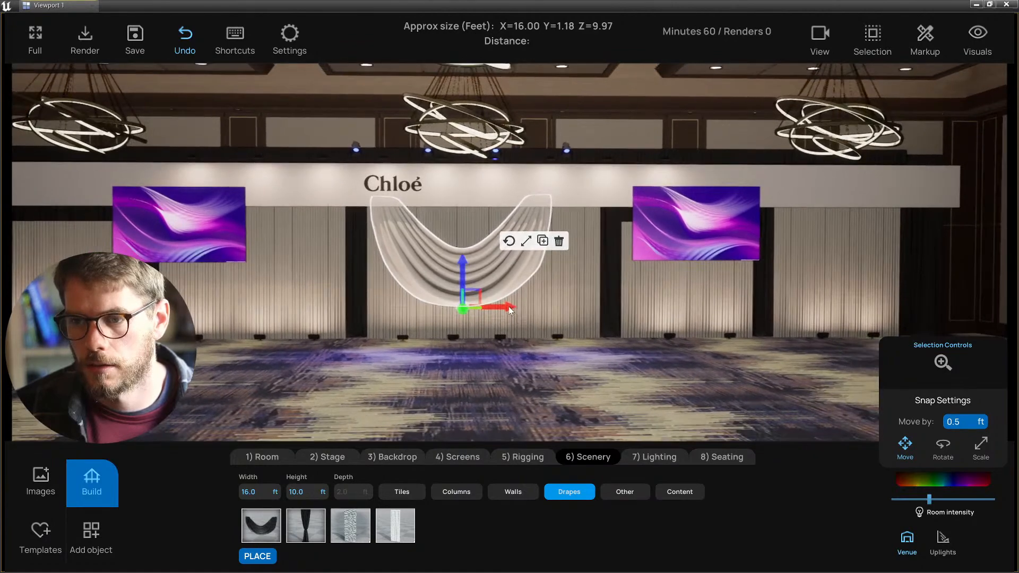
- Slide the swag left along the wall
left_click_drag(508, 307, 397, 304)
key("s")
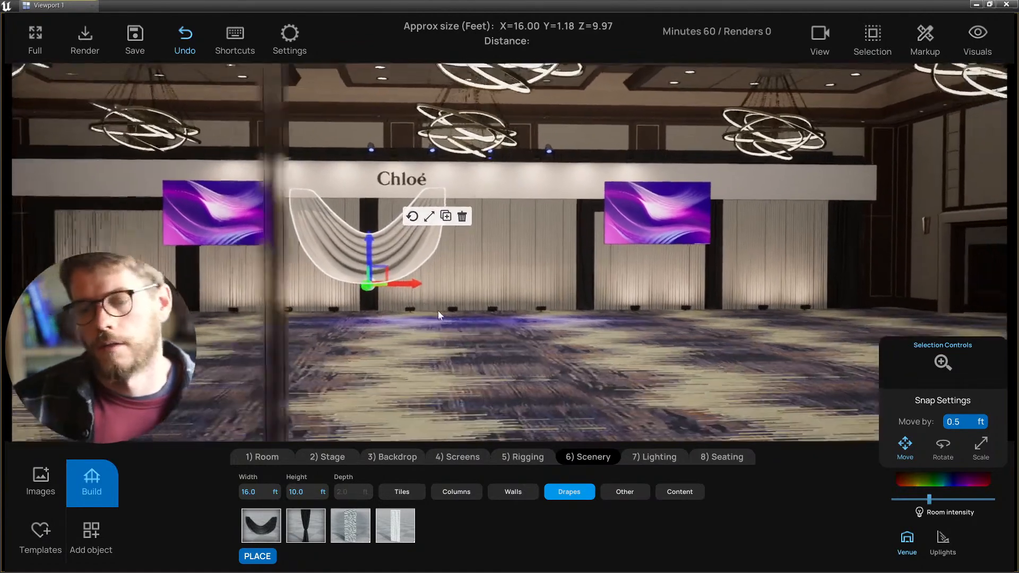
key("a")
key("w")
- Select the left and right video screens together and delete both
left_click(259, 211)
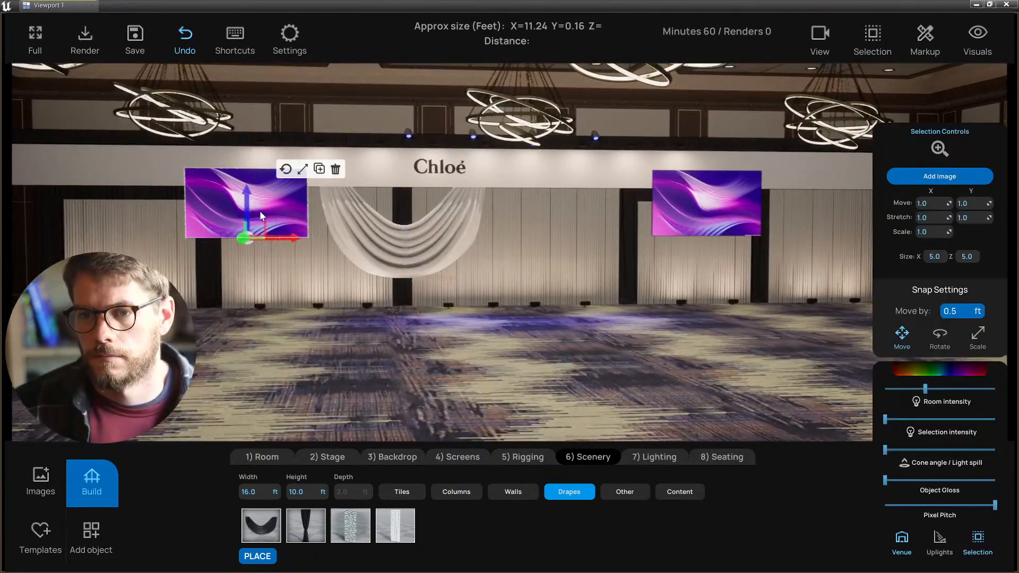
left_click(692, 223)
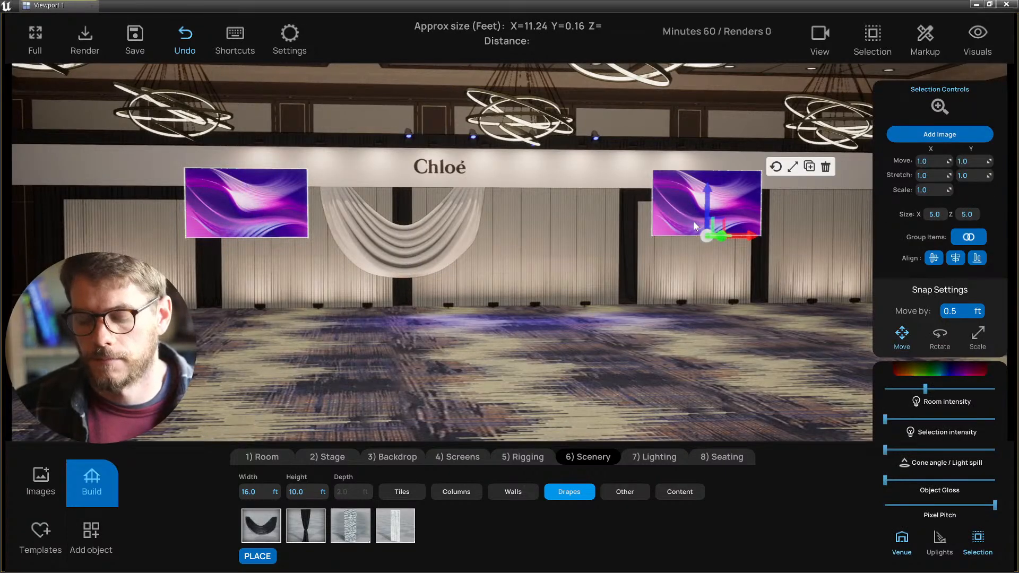
key("Delete")
right_click_drag(623, 258, 594, 266)
key("w")
key("d")
left_click(403, 230)
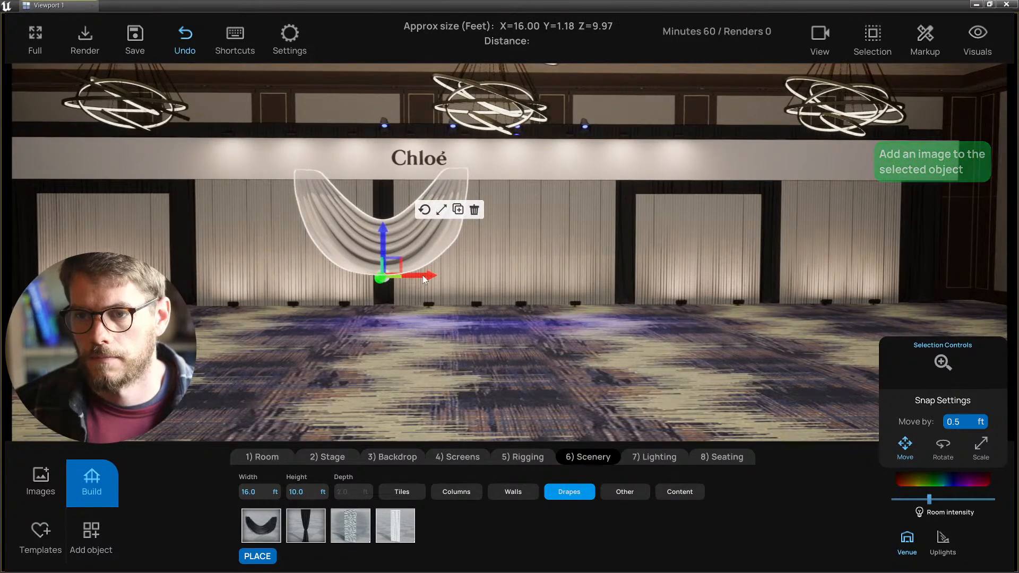
- Duplicate the swag to the right and shift the pair rightward into line
left_click_drag(419, 276, 588, 278, "alt")
left_click(505, 356)
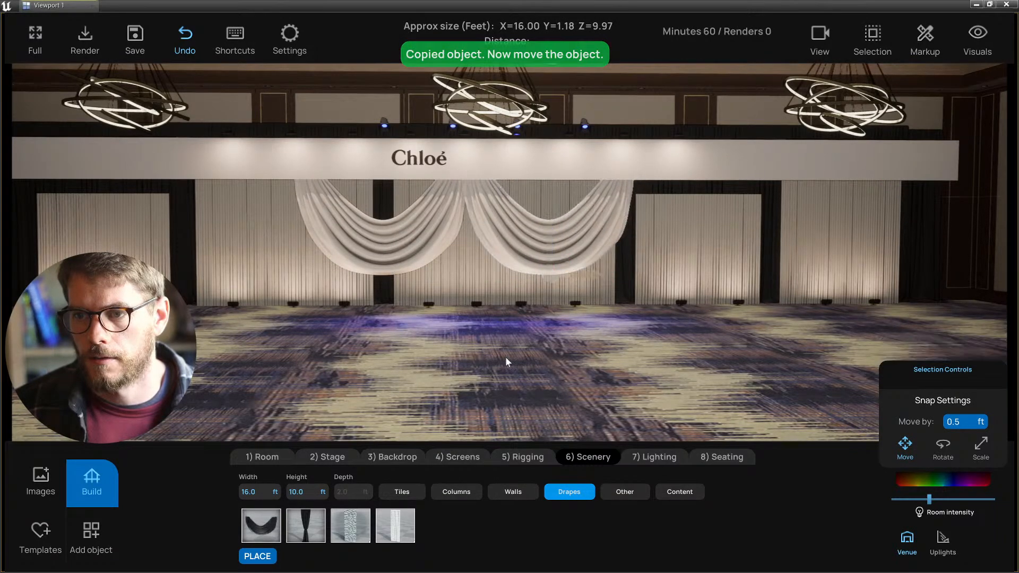
right_click_drag(418, 250, 427, 252)
mouse_move(427, 252)
left_mouse_down("alt")
mouse_move(552, 257)
mouse_move(485, 242)
mouse_move(430, 252)
left_mouse_up("alt")
scroll(431, 255, "down", 3)
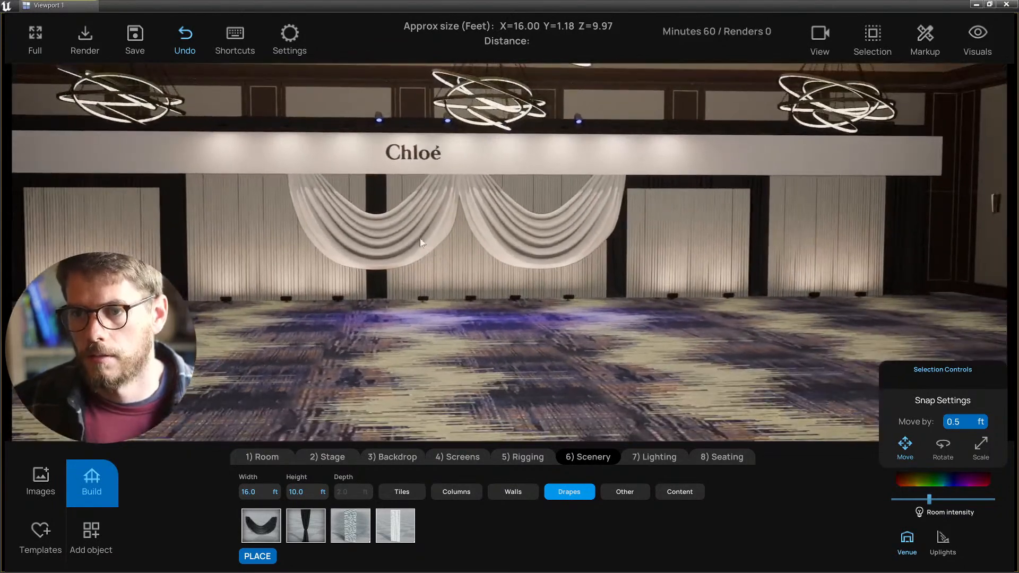
left_click(421, 237)
left_click(523, 246, "shift")
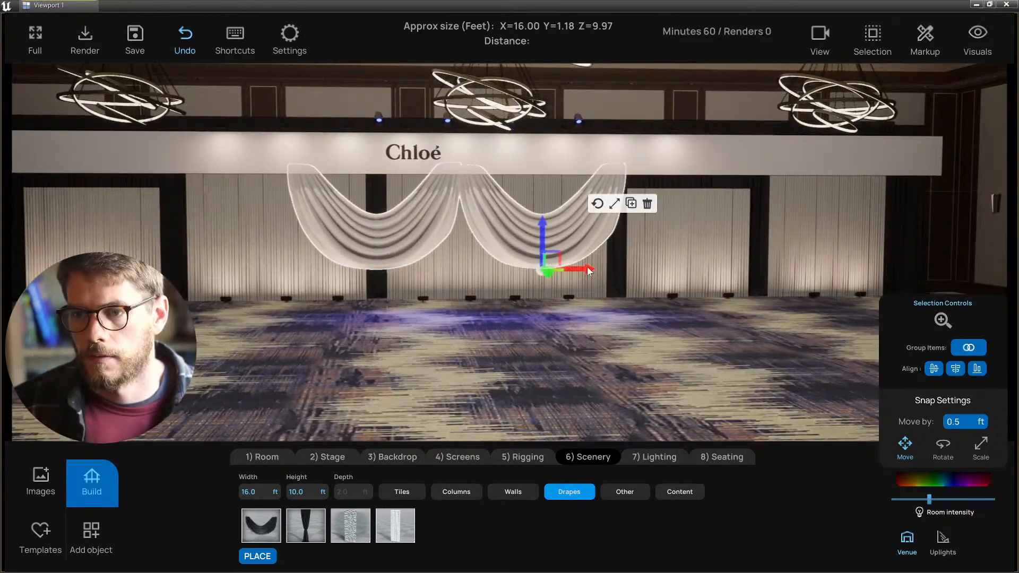
left_click_drag(587, 266, 566, 249)
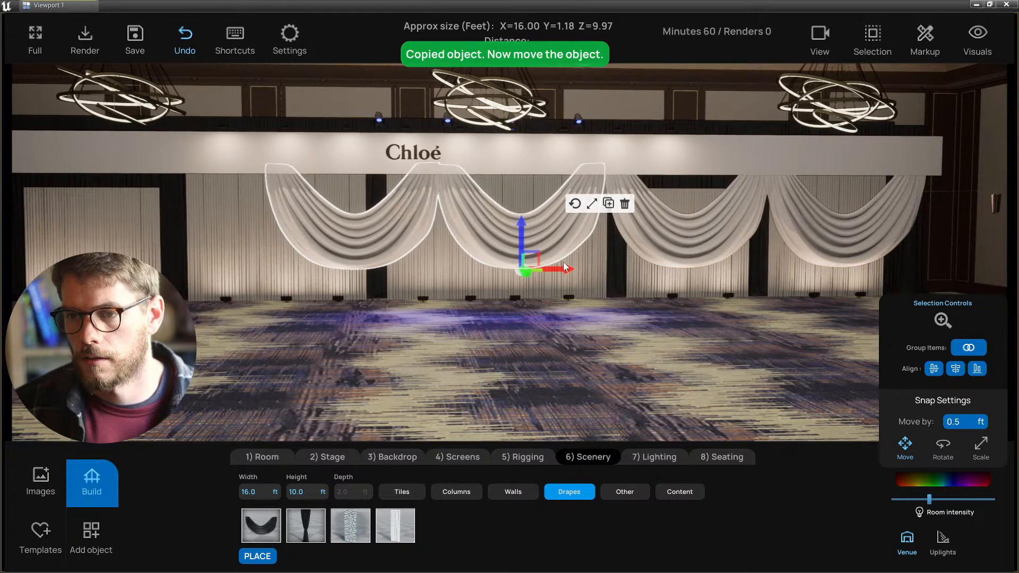
scroll(563, 272, "down", 1)
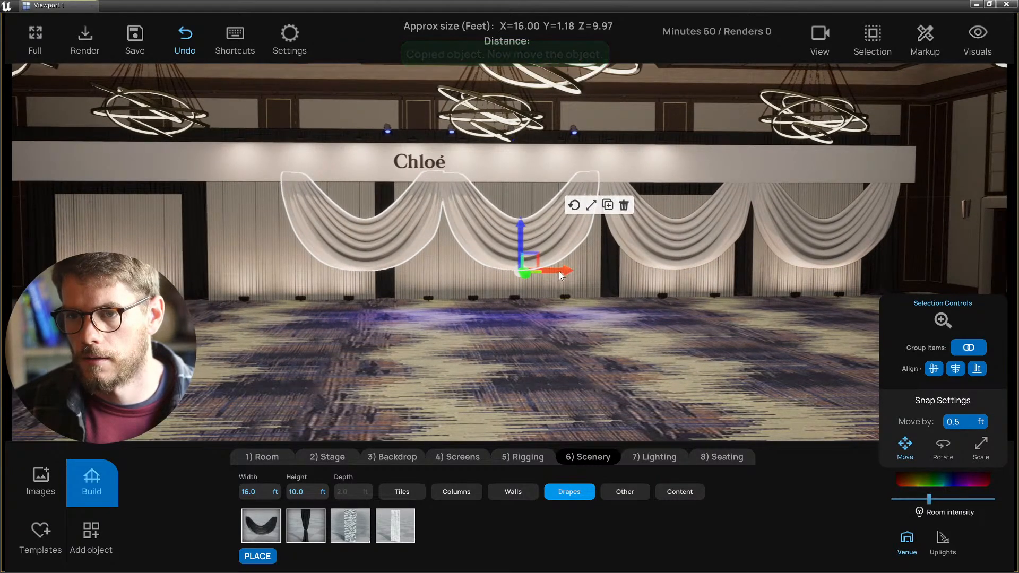
- Copy the swags to the left to fill the backdrop, then select all swags
left_click_drag(562, 269, 247, 251, "alt")
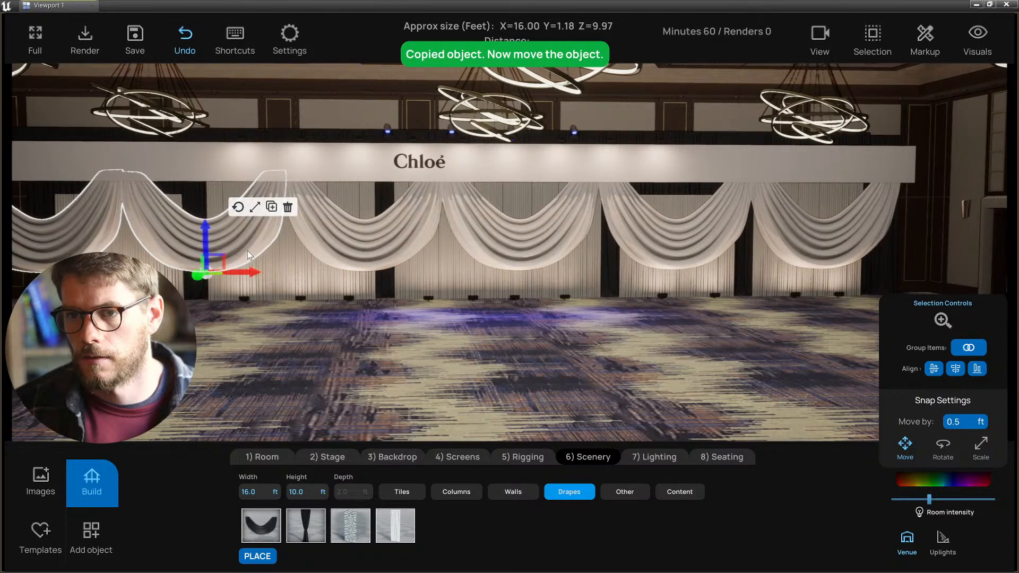
key("s")
key("a")
key("d")
right_click_drag(339, 298, 326, 297)
key("w")
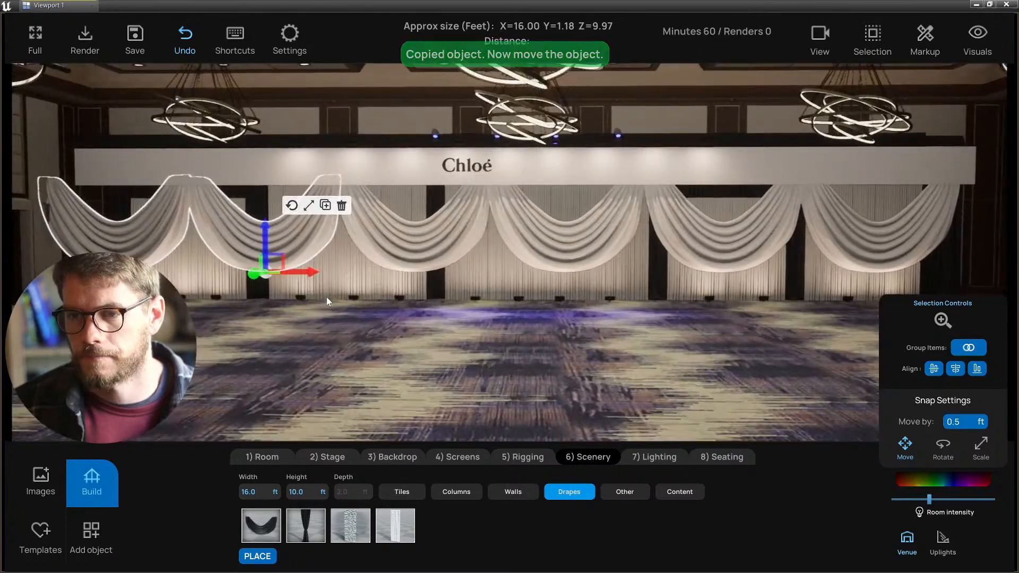
left_click(117, 233)
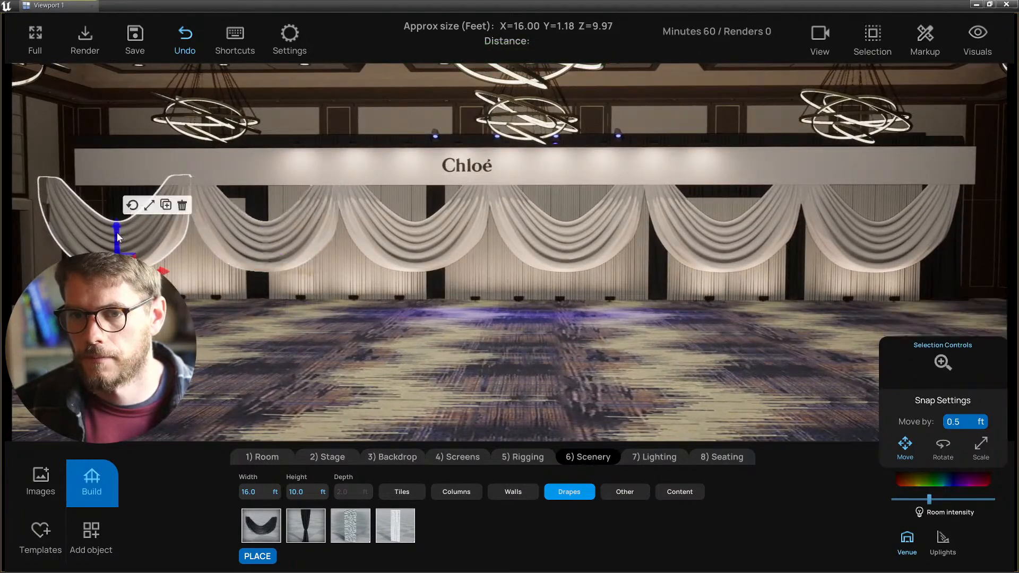
left_click(855, 241)
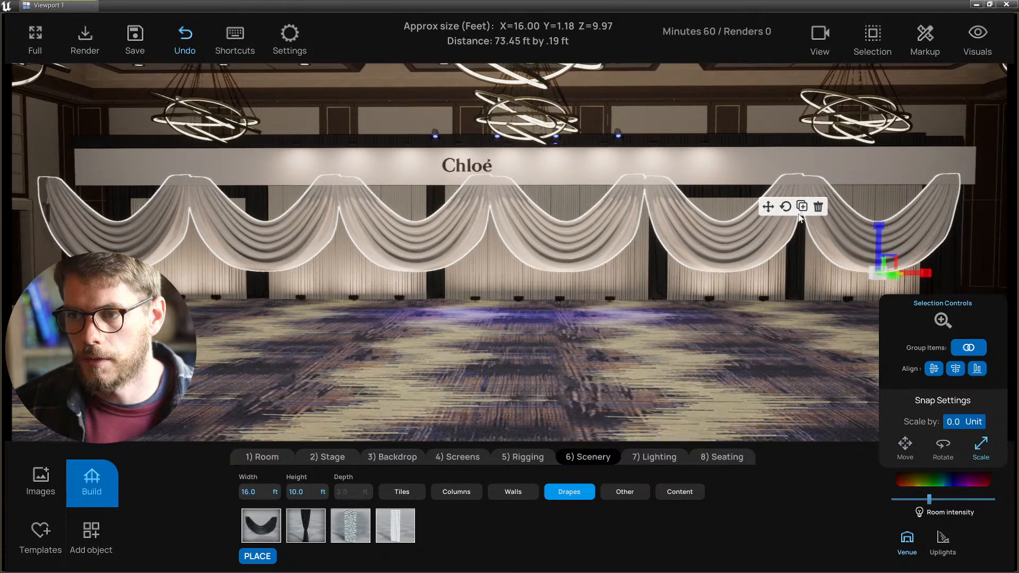
- Narrow the swags slightly and delete the extra leftmost swag
left_click_drag(926, 272, 927, 276)
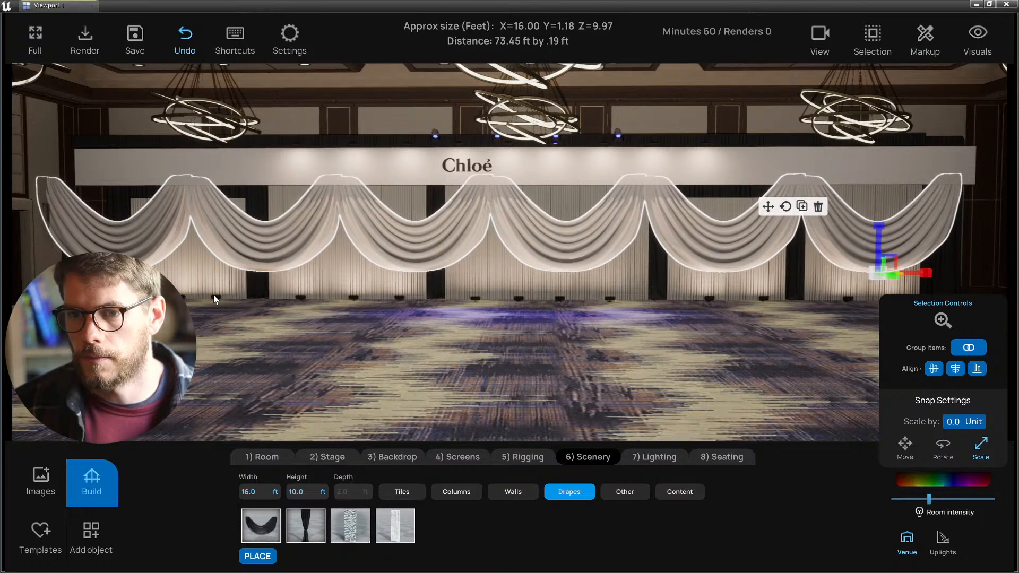
left_click(145, 250)
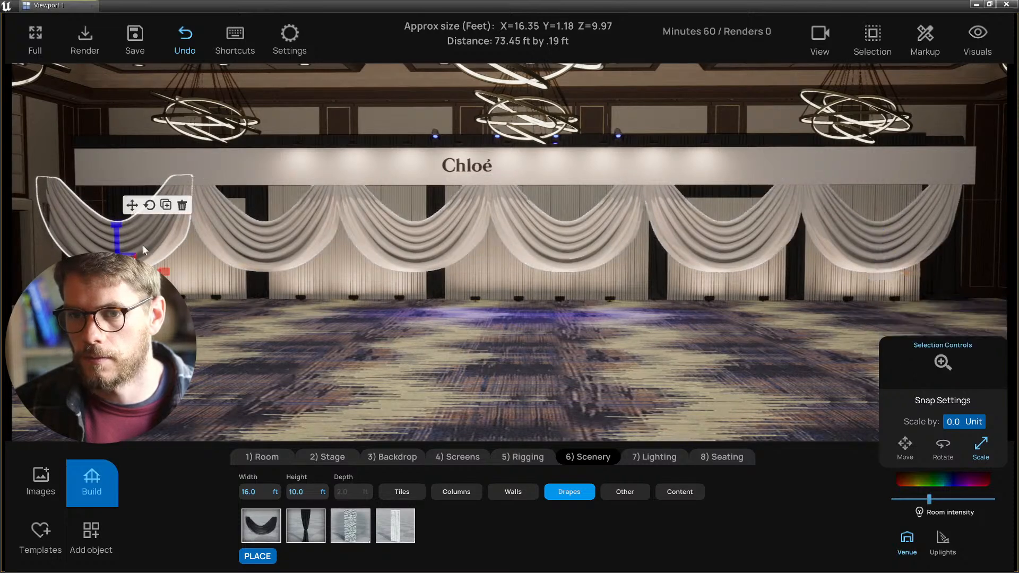
left_click(182, 209)
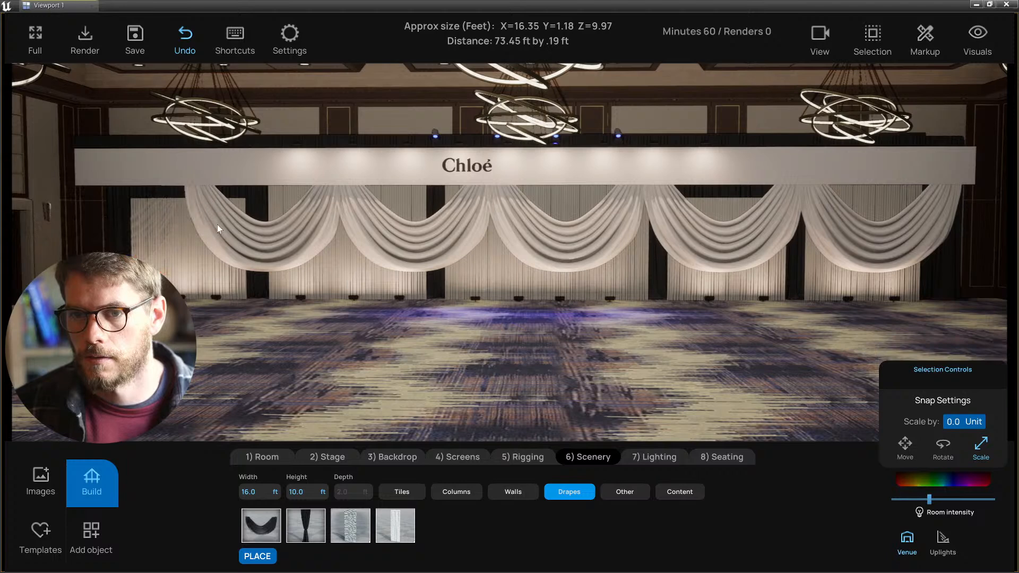
left_click(874, 249)
- Shift the swag group left until centred under the Chloé banner
left_click_drag(611, 272, 507, 236)
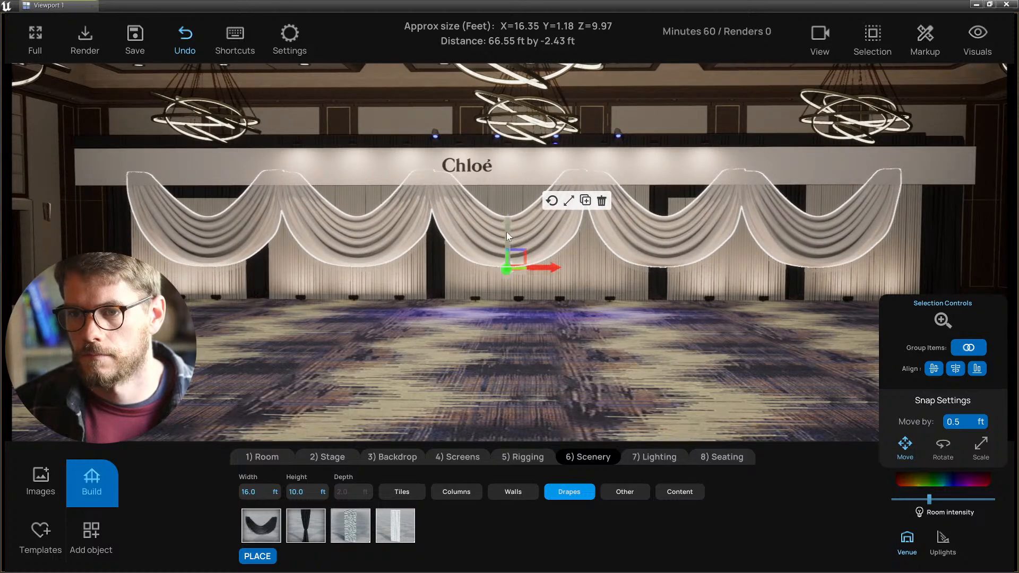
left_click(474, 332)
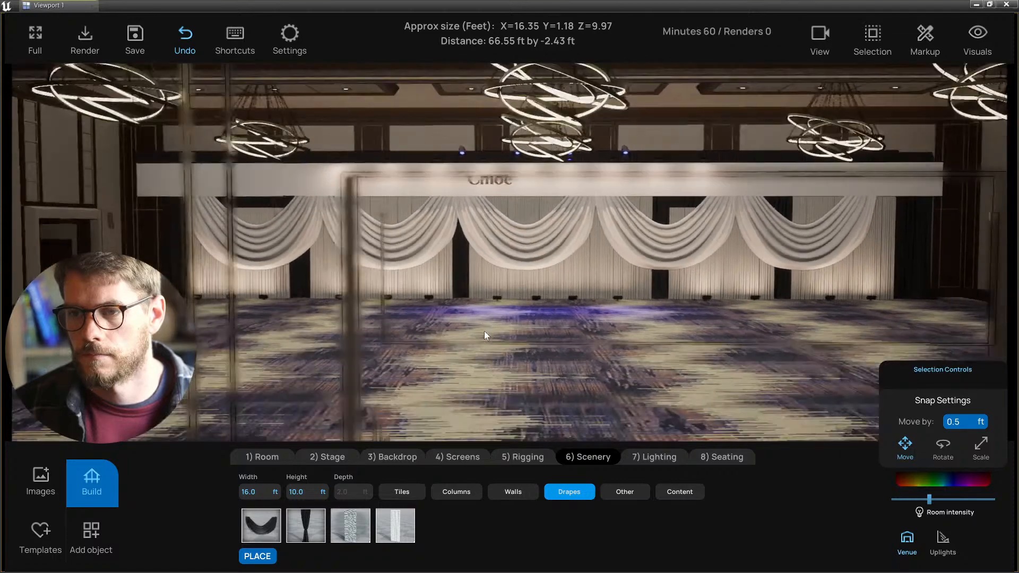
scroll(488, 331, "up", 3)
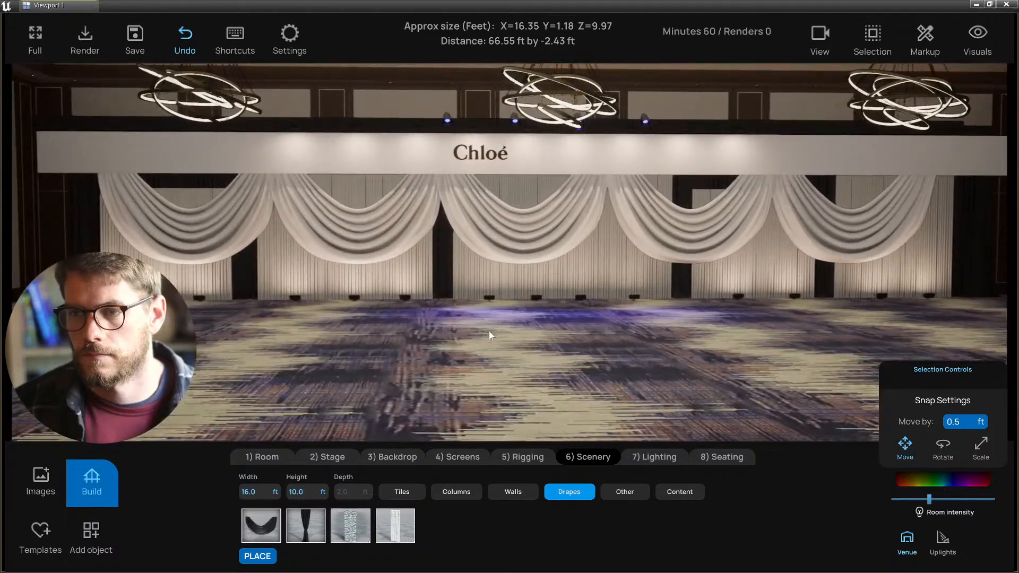
scroll(484, 331, "down", 1)
scroll(483, 331, "up", 1)
scroll(480, 332, "down", 3)
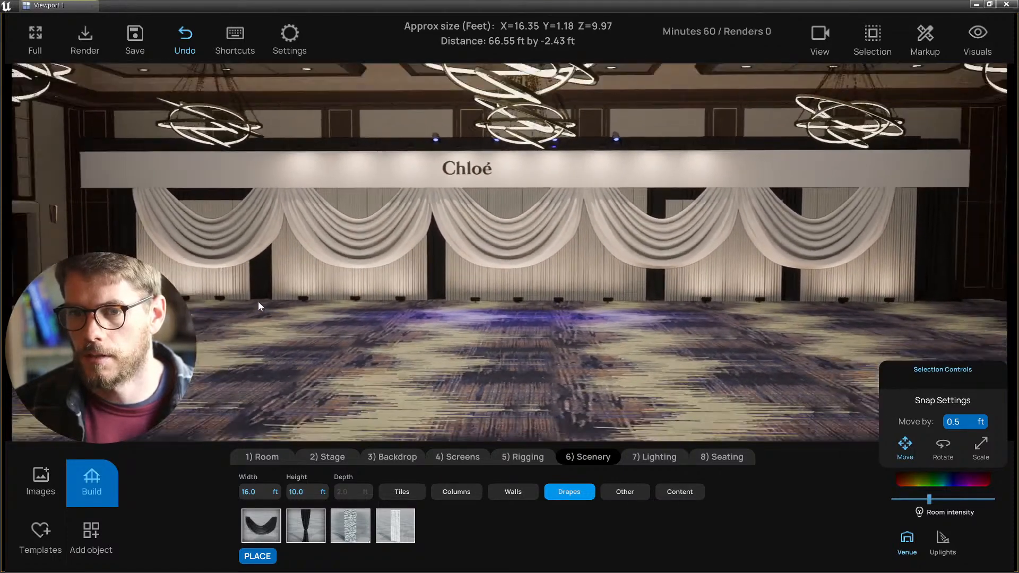
middle_click_drag(307, 310, 215, 319)
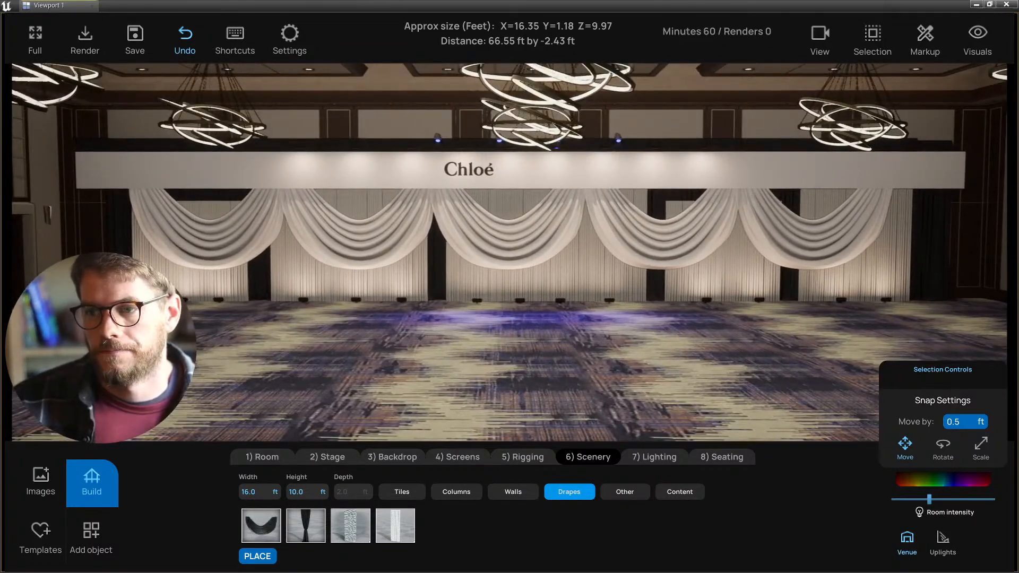
left_click(220, 297)
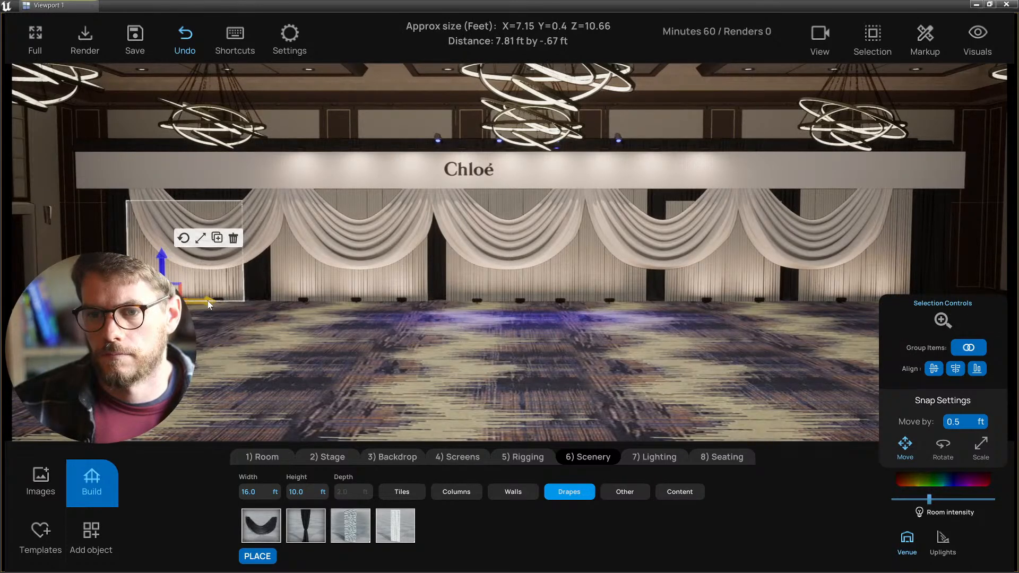
- Select all five pleated backdrop panels and shift them left beneath the swags
left_click_drag(208, 300, 201, 302)
left_click(205, 304)
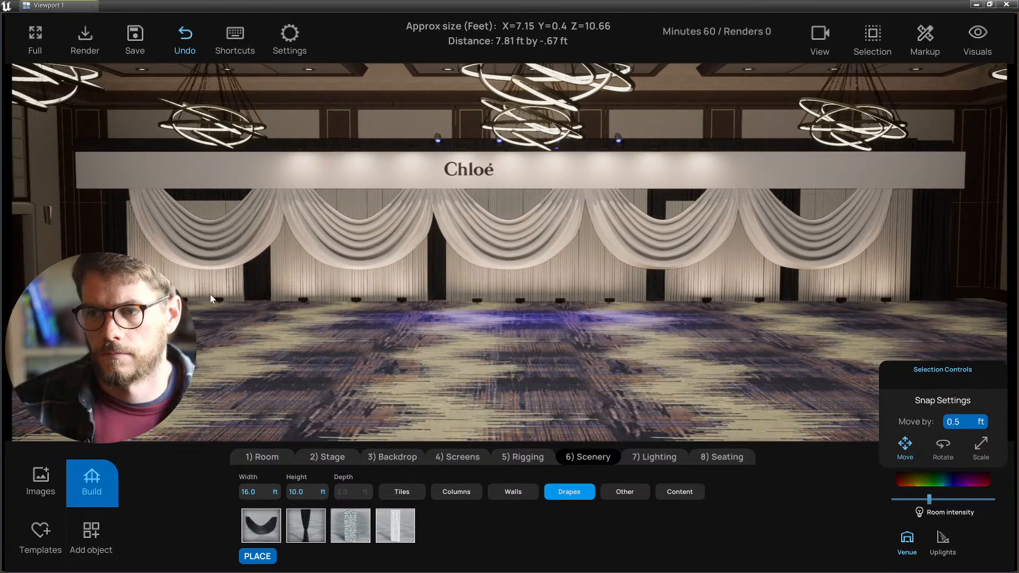
left_click(257, 288)
mouse_move(860, 288)
left_mouse_down()
mouse_move(893, 283)
mouse_move(857, 301)
left_mouse_up()
key("d")
key("s")
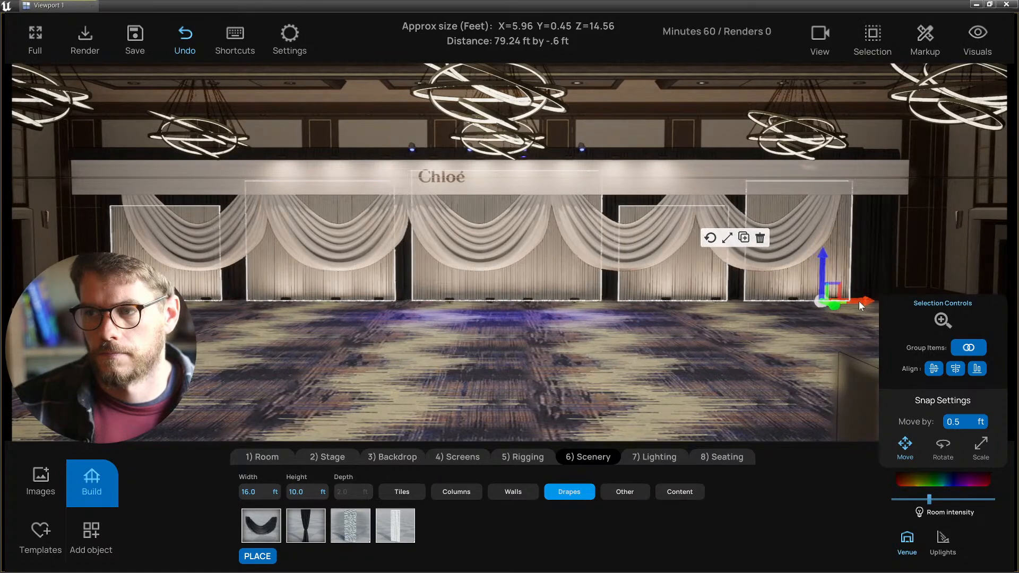
left_click(696, 362)
- Fly the camera up and tilt it to look down on the stage head-on
key("w")
key("s")
right_click_drag(702, 367, 494, 338)
key("w")
- Copy the short truss segment and attach the copy at the truss's right end
key("d")
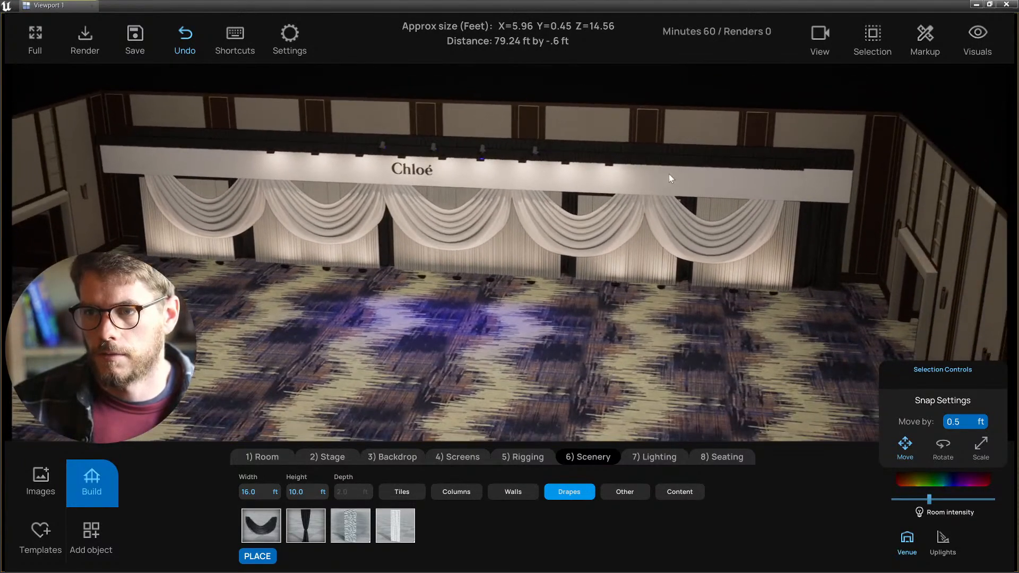
left_click(773, 169)
left_click(777, 166)
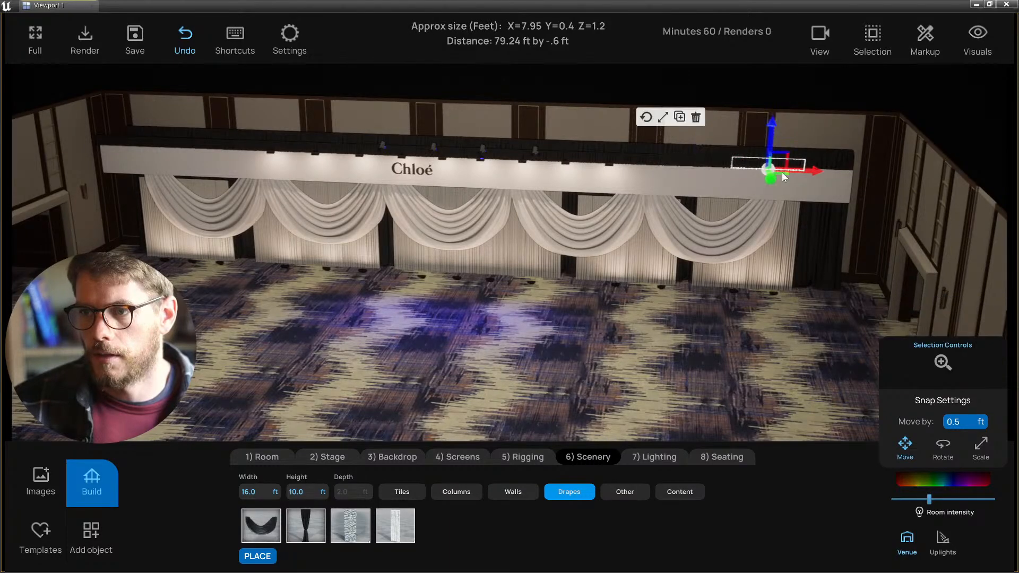
left_click_drag(820, 170, 848, 174)
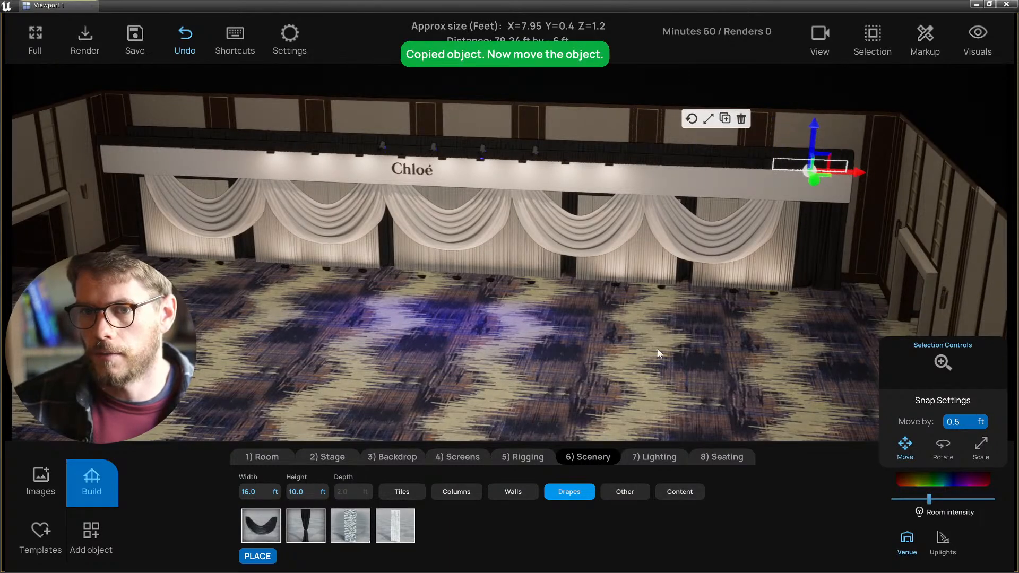
left_click(514, 362)
right_click_drag(514, 362, 197, 244)
- Save the project and reframe an overhead frontal view of the stage
key("a")
key("w")
key("w")
key("a")
key("s")
key("ctrl+s")
key("w")
key("s")
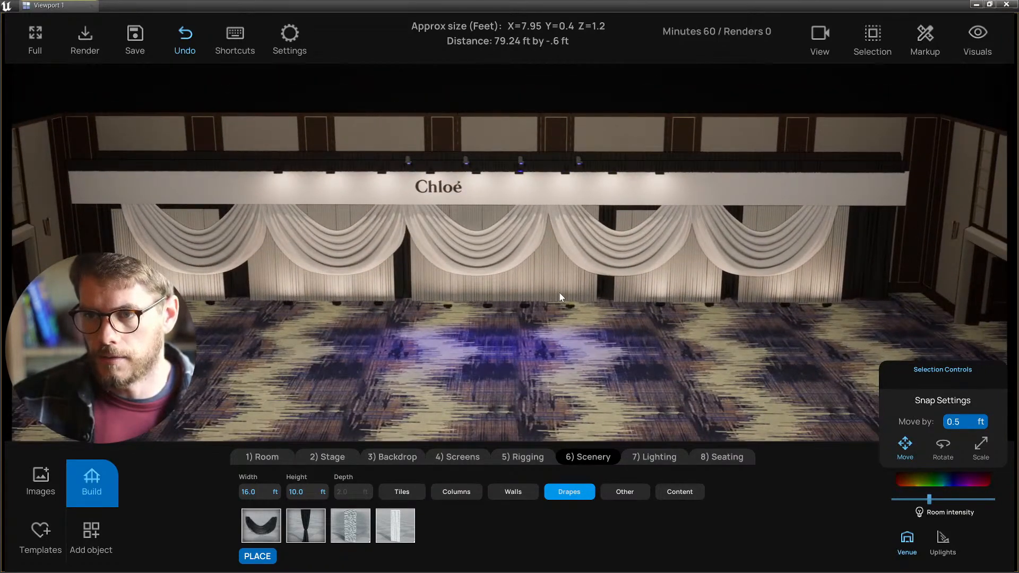
right_click_drag(559, 292, 358, 452)
- Place a monitor screen and switch it to the three-screen layout
key("w")
key("s")
left_click(485, 454)
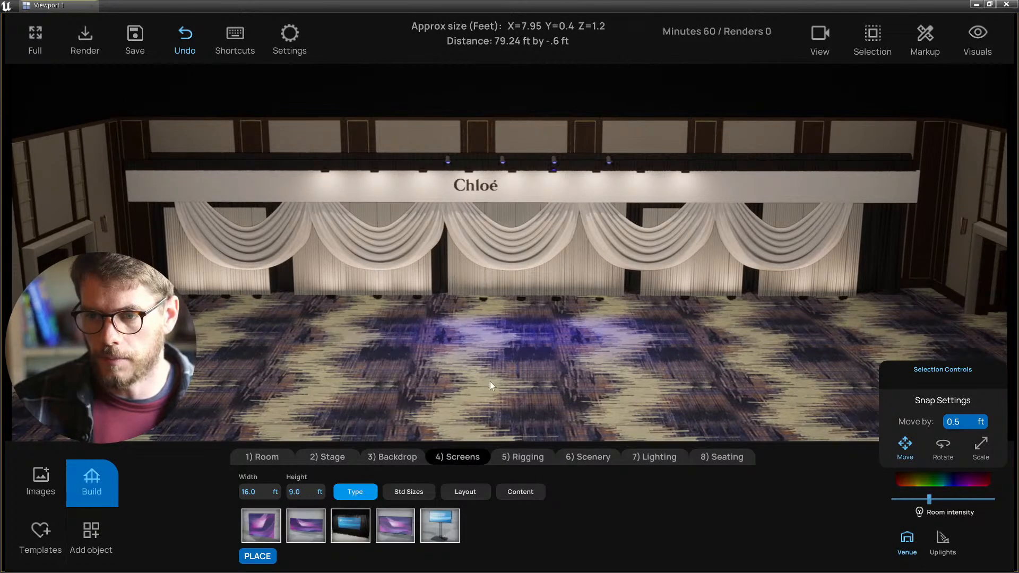
left_click(403, 527)
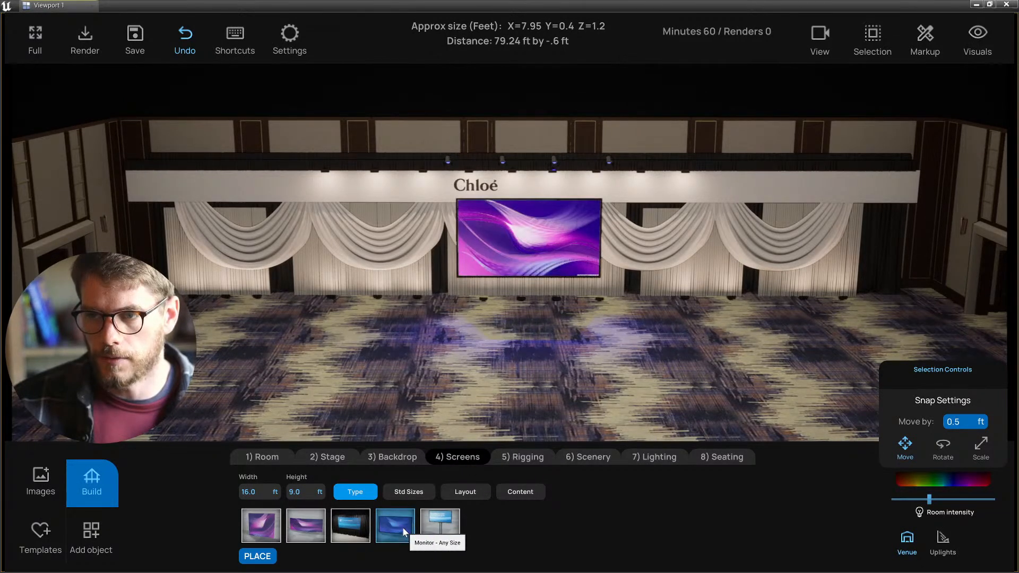
left_click(460, 493)
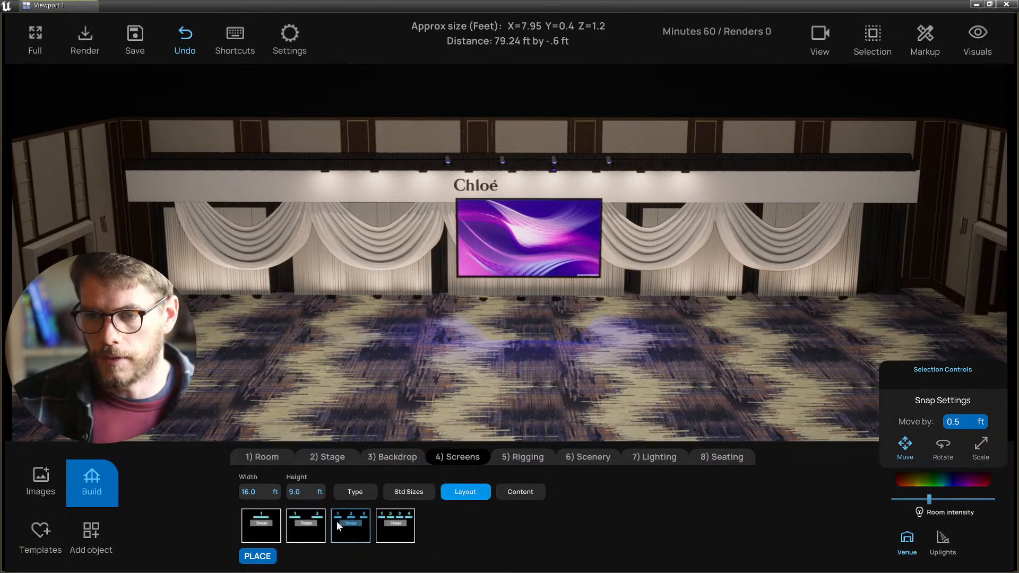
left_click(305, 525)
left_click(355, 526)
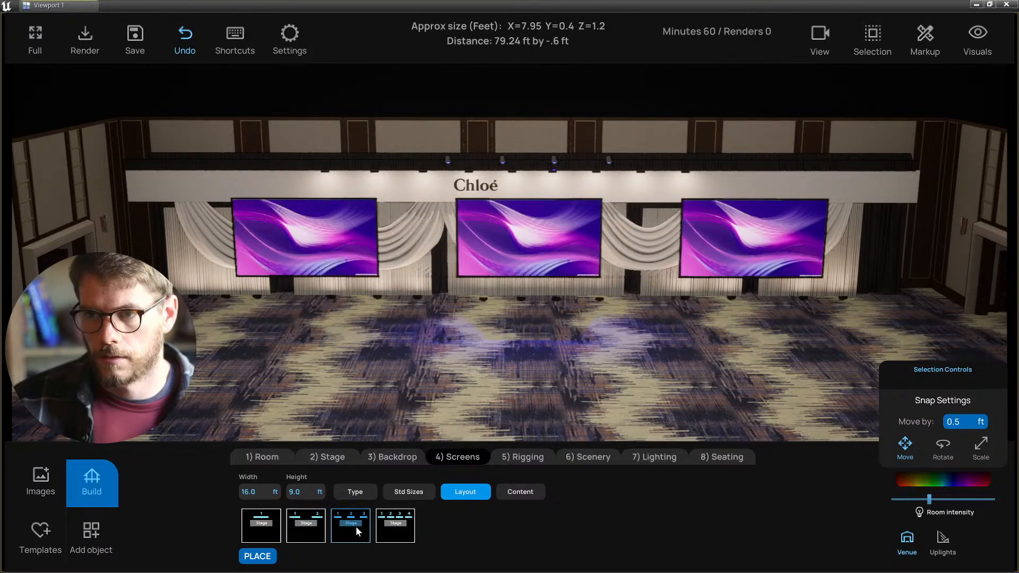
- Delete the centre screen, then add and remove a 16 x 9 centre screen
scroll(506, 396, "down", 5)
scroll(506, 396, "up", 7)
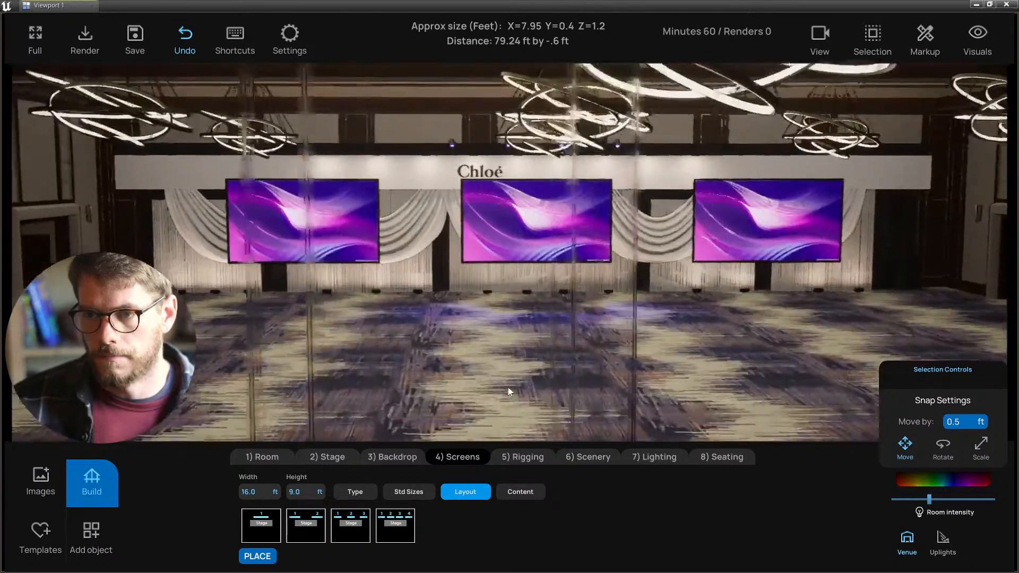
left_click(578, 236)
scroll(633, 240, "up", 1)
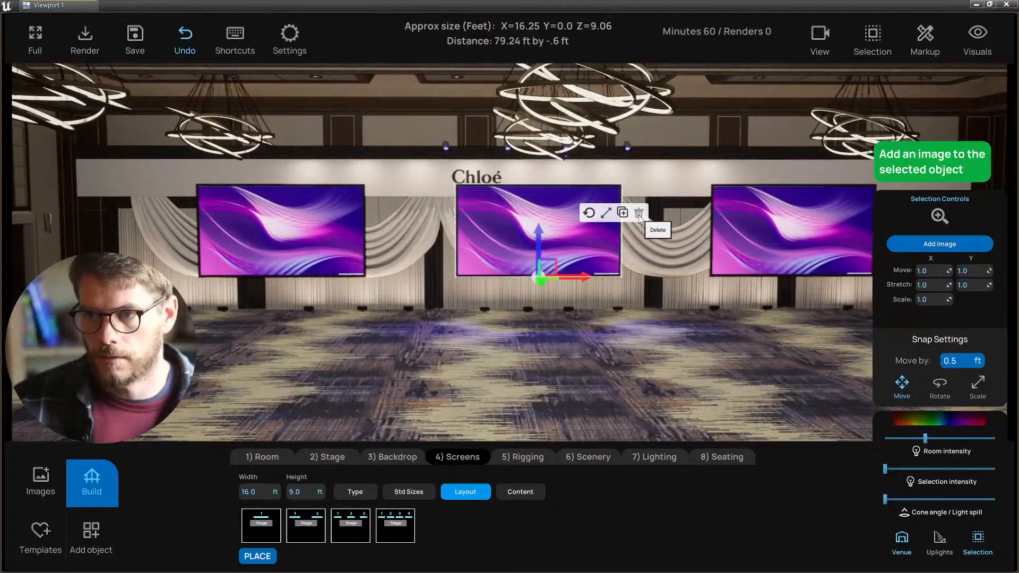
left_click(639, 212)
left_click(419, 492)
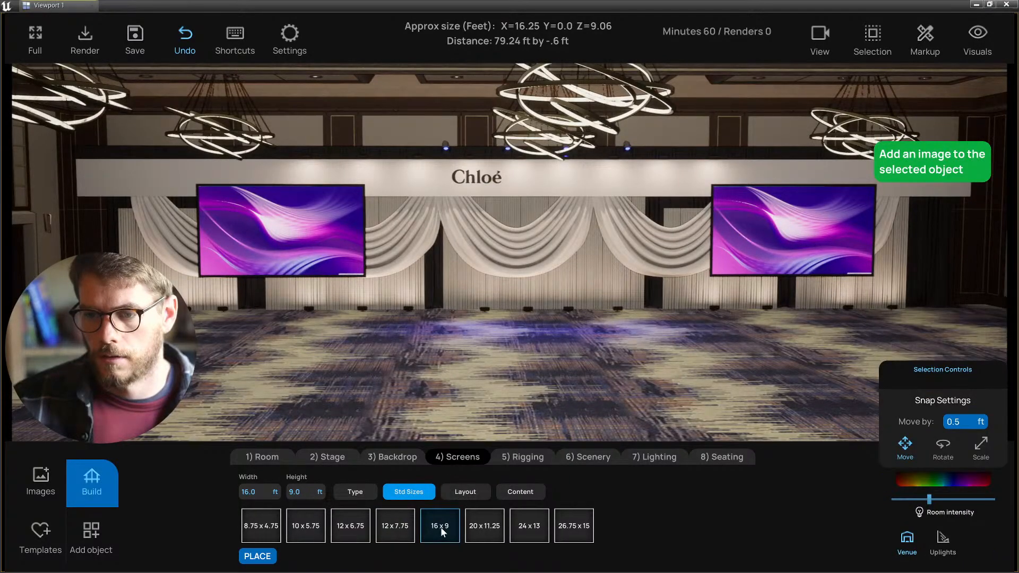
left_click(447, 530)
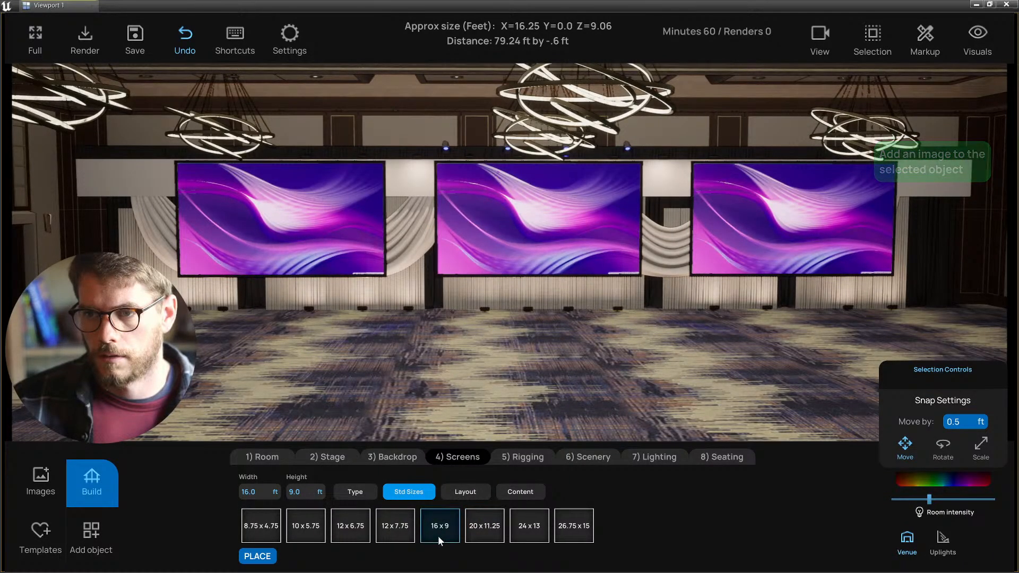
left_click(514, 252)
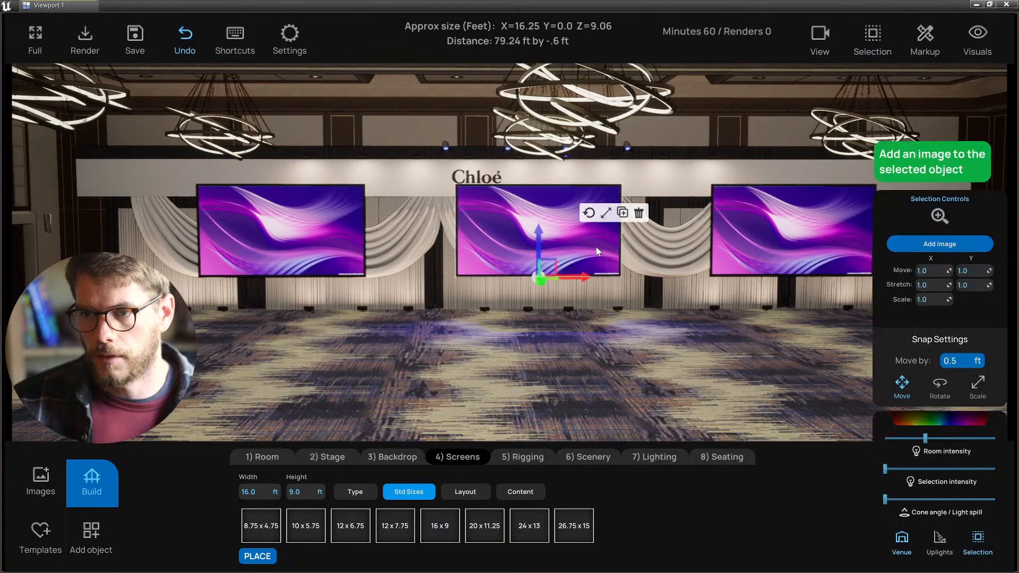
left_click(638, 212)
- Browse screen content, trying the Ambassador image and then the light floral image
key("s")
key("d")
key("w")
left_click(520, 491)
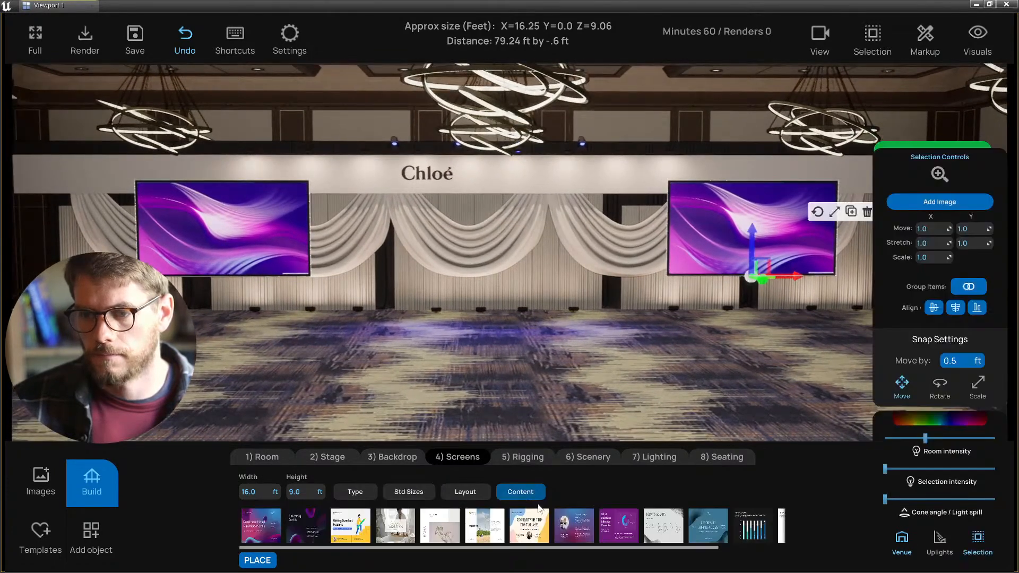
scroll(584, 529, "down", 2)
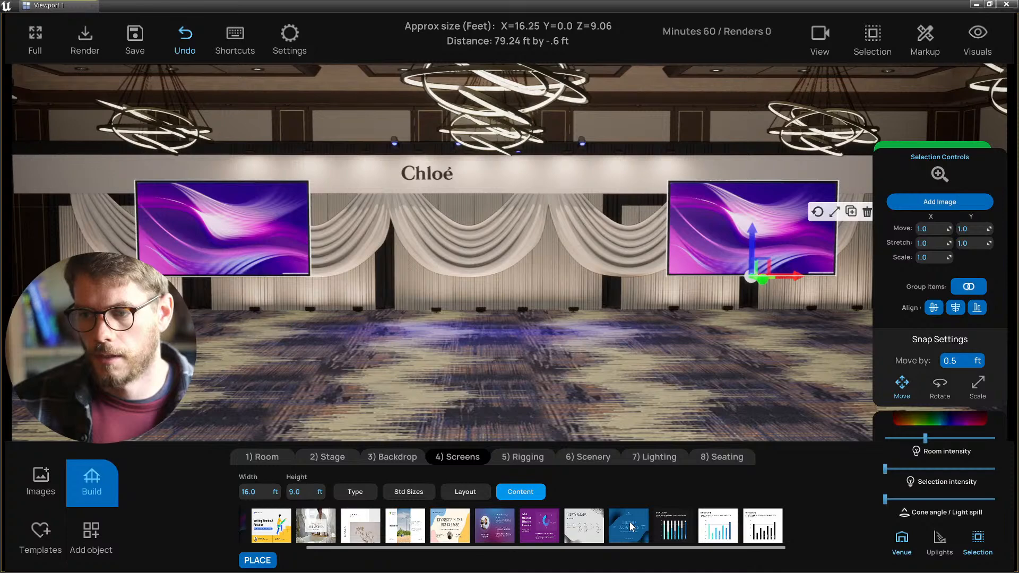
scroll(609, 524, "up", 5)
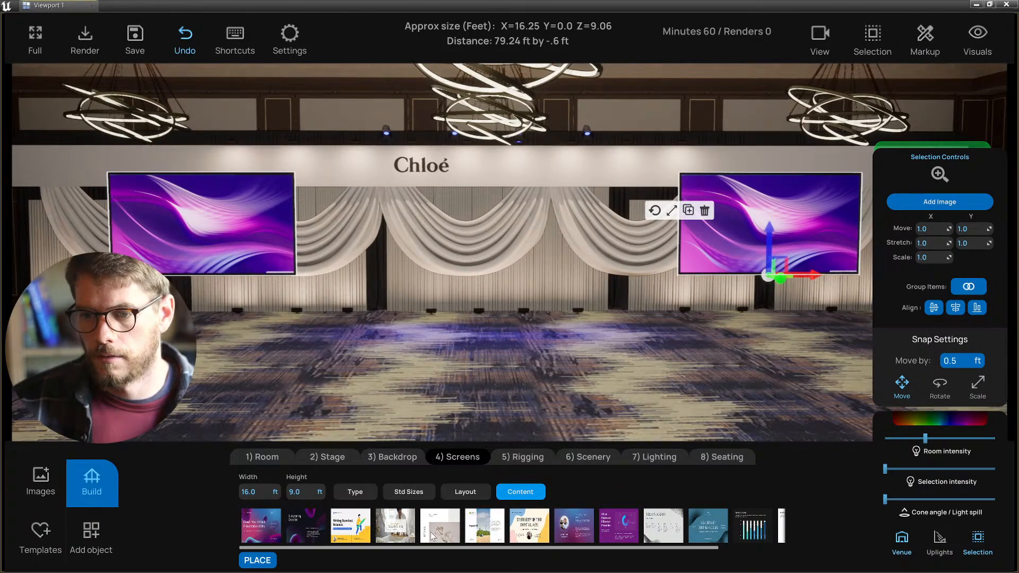
left_click(396, 525)
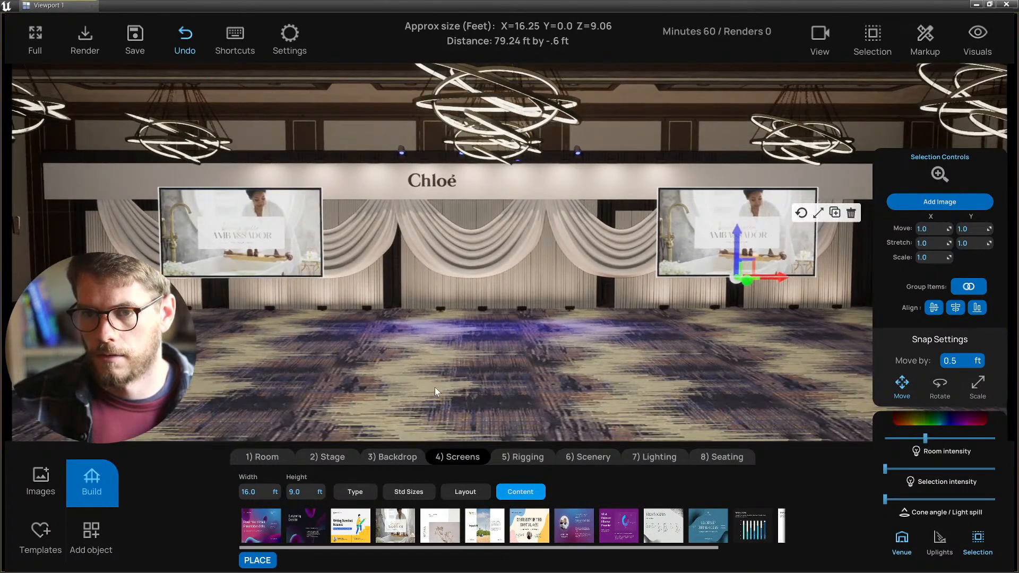
left_click(437, 527)
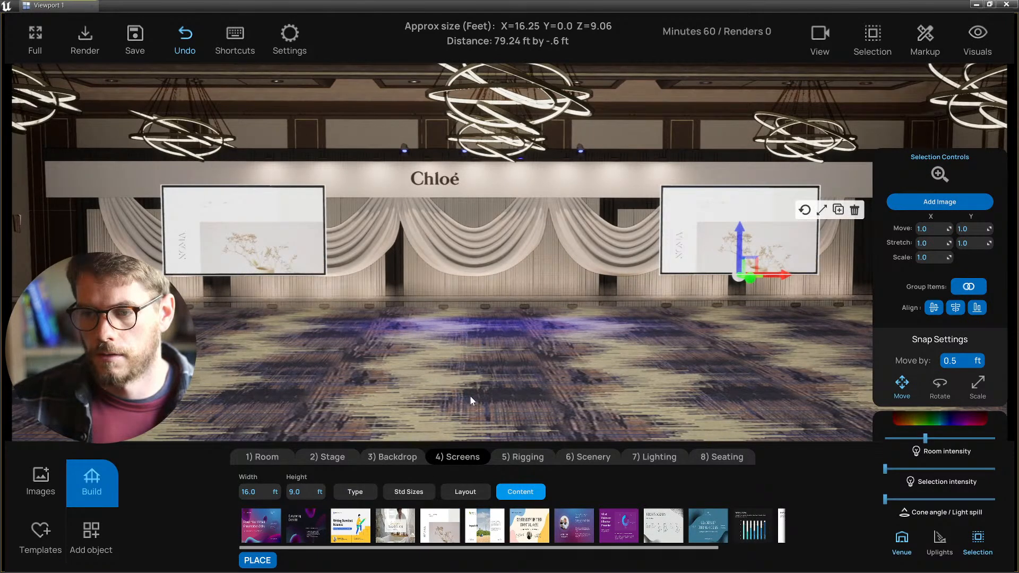
- Try the presenter and windmill Impact #1 slides, then return both screens to the floral image
left_click(573, 526)
left_click(619, 531)
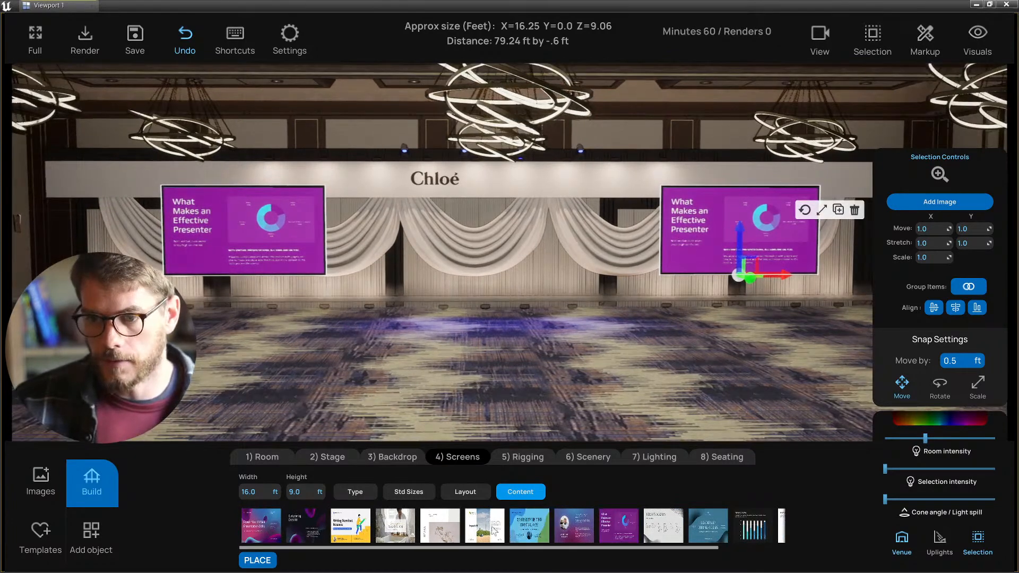
left_click(487, 536)
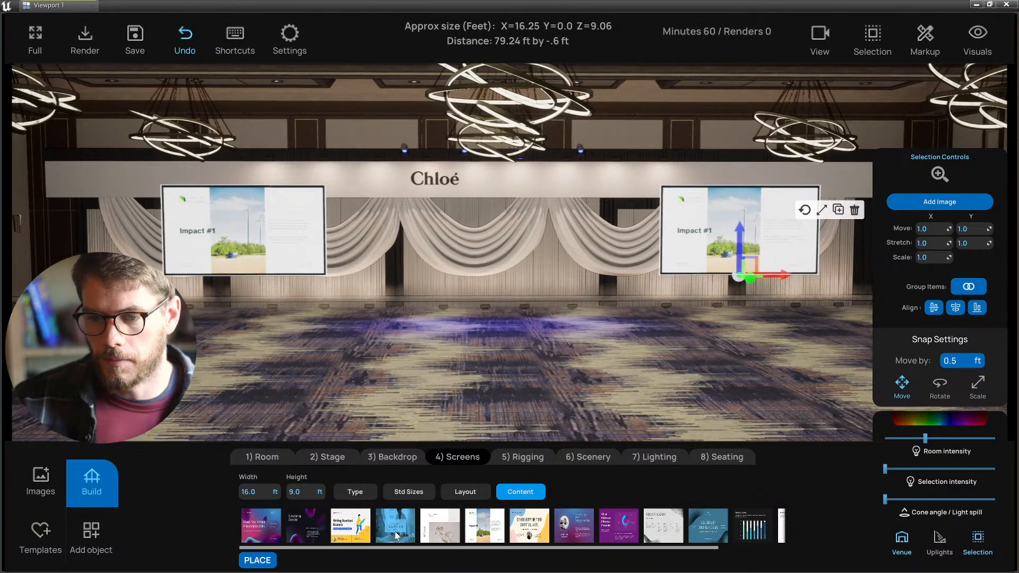
left_click(450, 533)
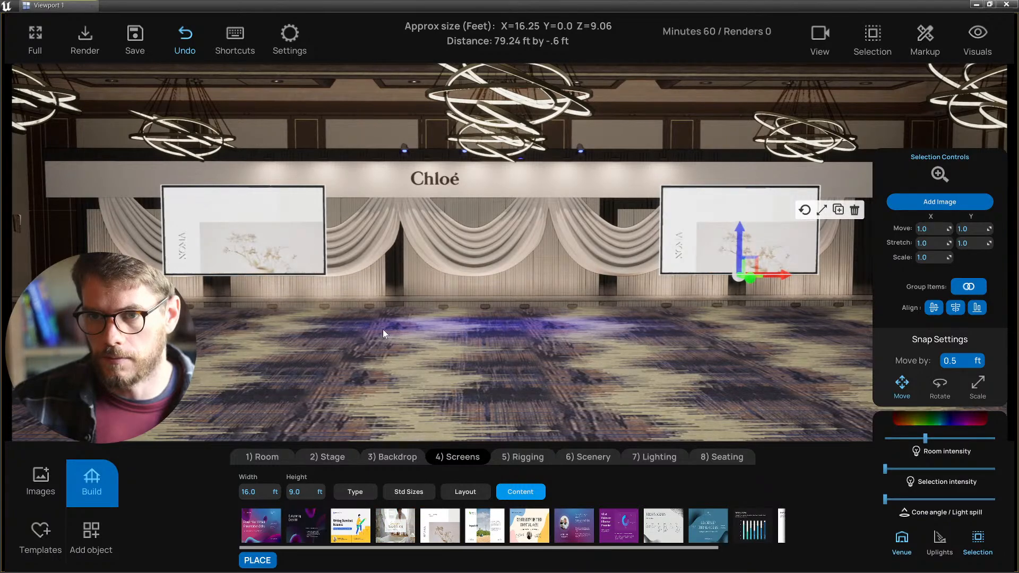
left_click(311, 374)
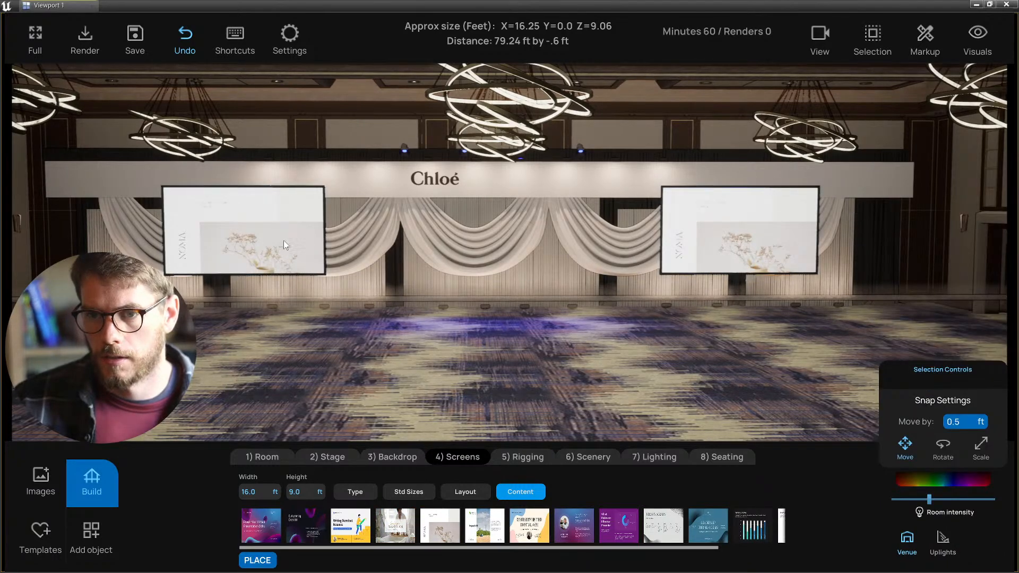
- Select both side screens together and raise them slightly
left_click(284, 241)
left_click(724, 247, "ctrl")
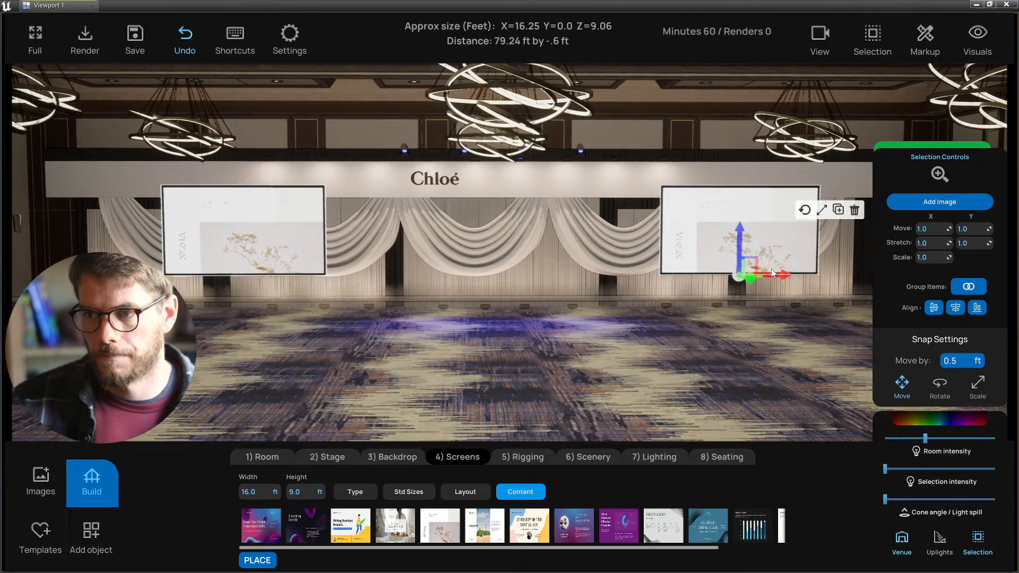
left_click_drag(739, 240, 739, 235)
left_click(598, 349)
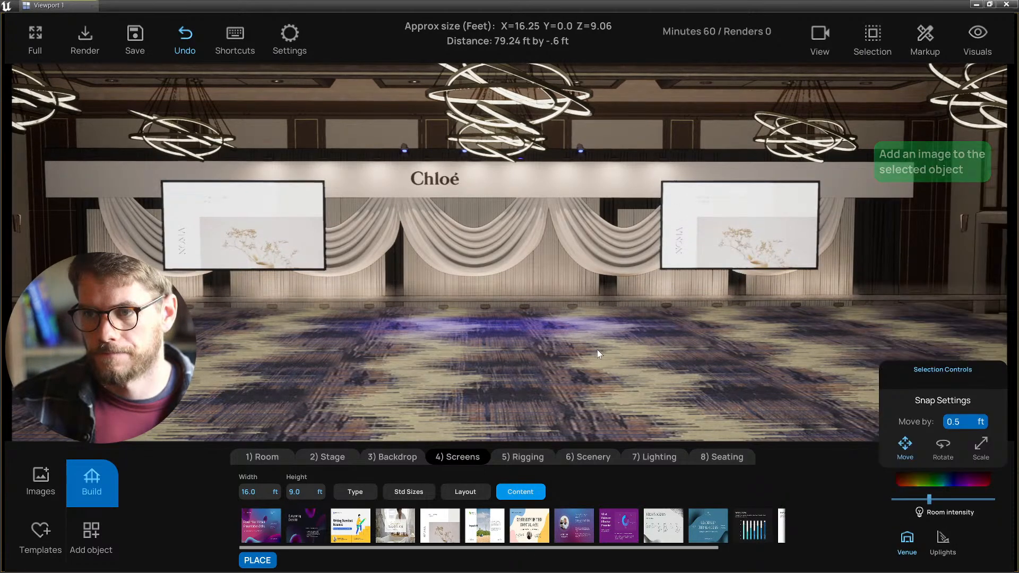
key("d")
mouse_move(597, 349)
right_mouse_down()
mouse_move(577, 351)
mouse_move(608, 351)
mouse_move(626, 391)
mouse_move(601, 394)
mouse_move(596, 366)
right_mouse_up()
key("s")
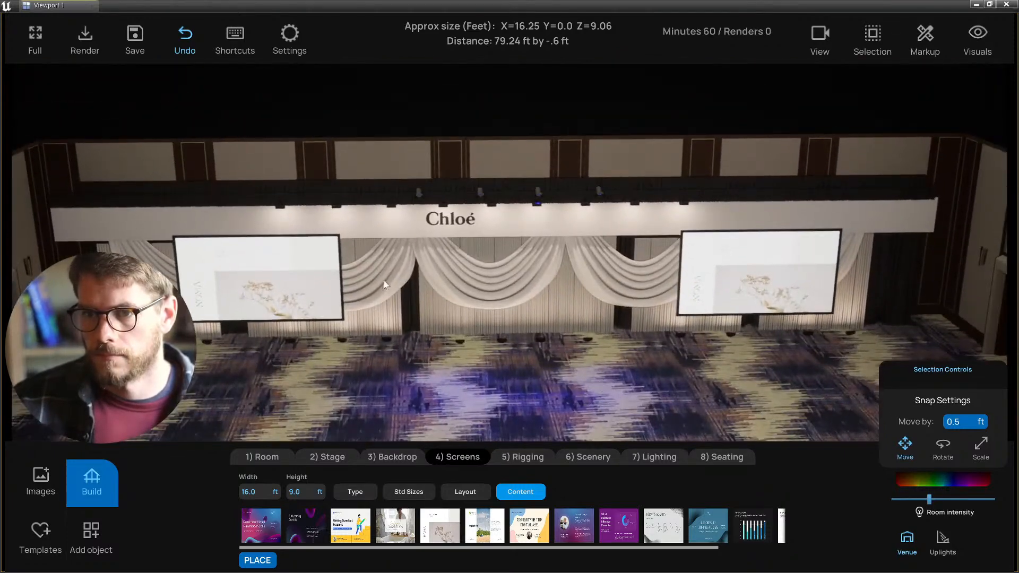
- Nudge both side screens along the depth axis and forward into the room
left_click(316, 276)
left_click(721, 295, "shift")
key("a")
right_click_drag(698, 346, 701, 349)
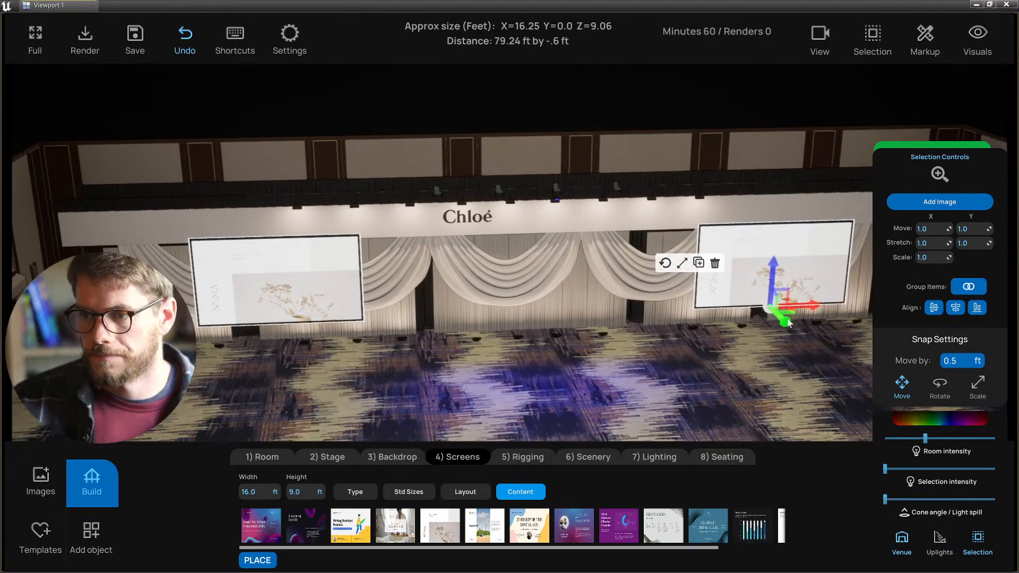
mouse_move(786, 317)
left_mouse_down()
mouse_move(775, 300)
mouse_move(773, 309)
left_mouse_up()
key("d")
mouse_move(703, 327)
right_mouse_down()
mouse_move(690, 340)
mouse_move(723, 334)
mouse_move(712, 315)
right_mouse_up()
key("a")
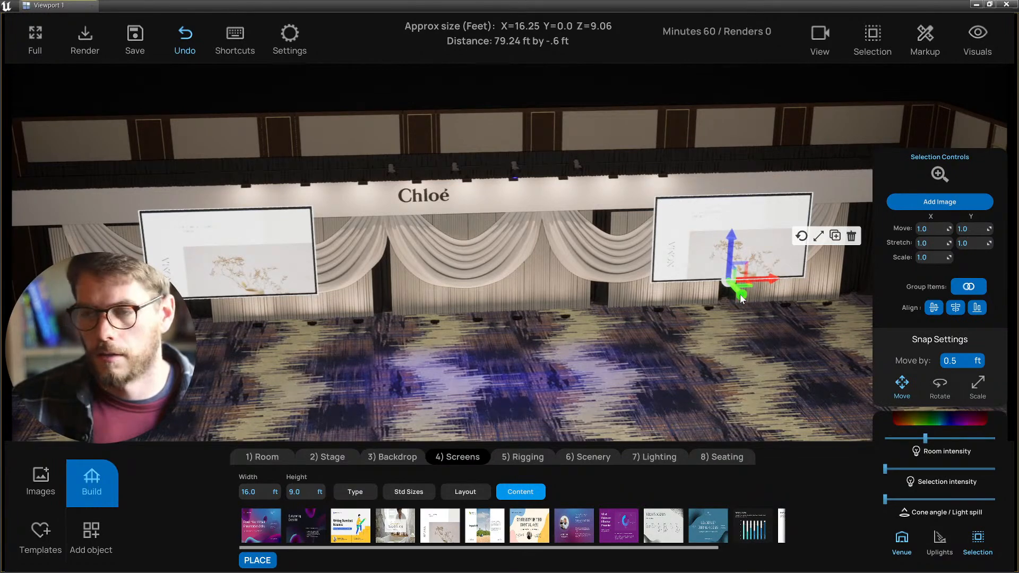
right_click_drag(616, 350, 498, 374)
key("s")
key("w")
left_click(504, 375)
- Nudge the left screen slightly further left on its own
key("d")
key("a")
left_click(282, 263)
key("a")
right_click_drag(346, 333, 463, 357)
key("s")
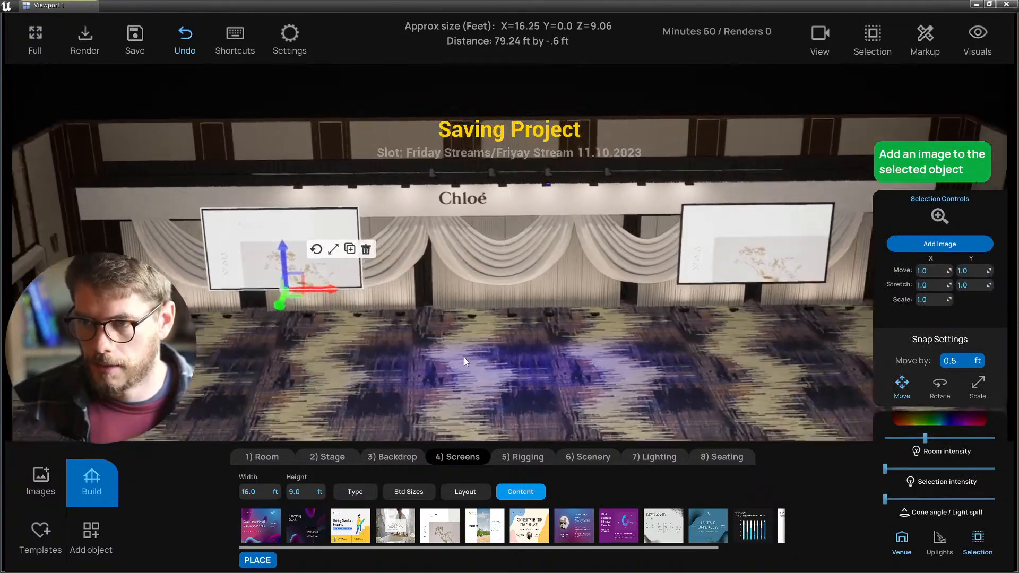
left_click_drag(313, 286, 304, 287)
left_click(386, 367)
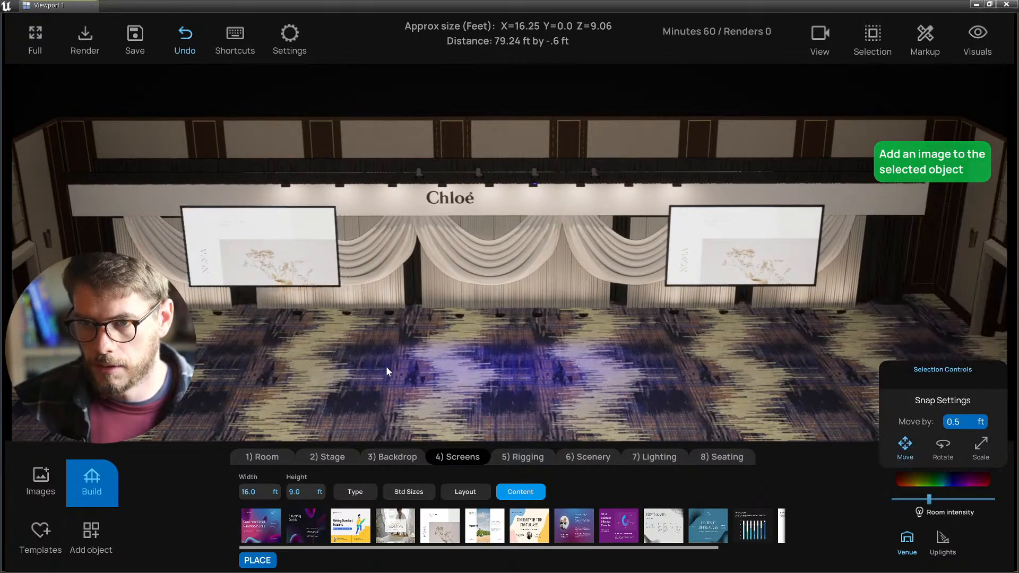
key("q")
key("a")
right_click_drag(386, 366, 425, 330)
- Delete the left floral screen with the trash icon, leaving only the right screen
left_click(320, 244)
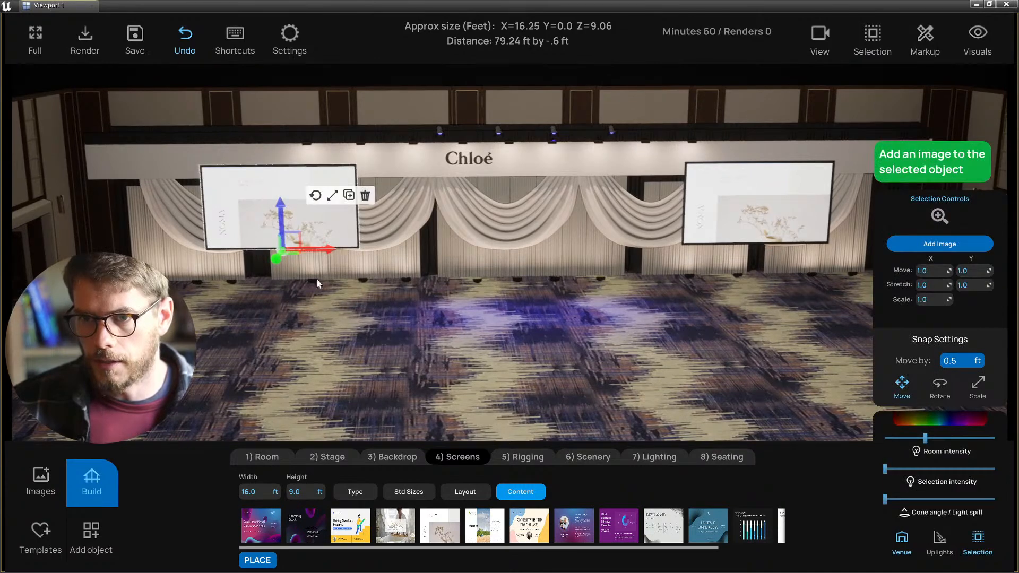
left_click(323, 328)
key("a")
right_click_drag(323, 327, 321, 327)
key("s")
left_click(335, 223)
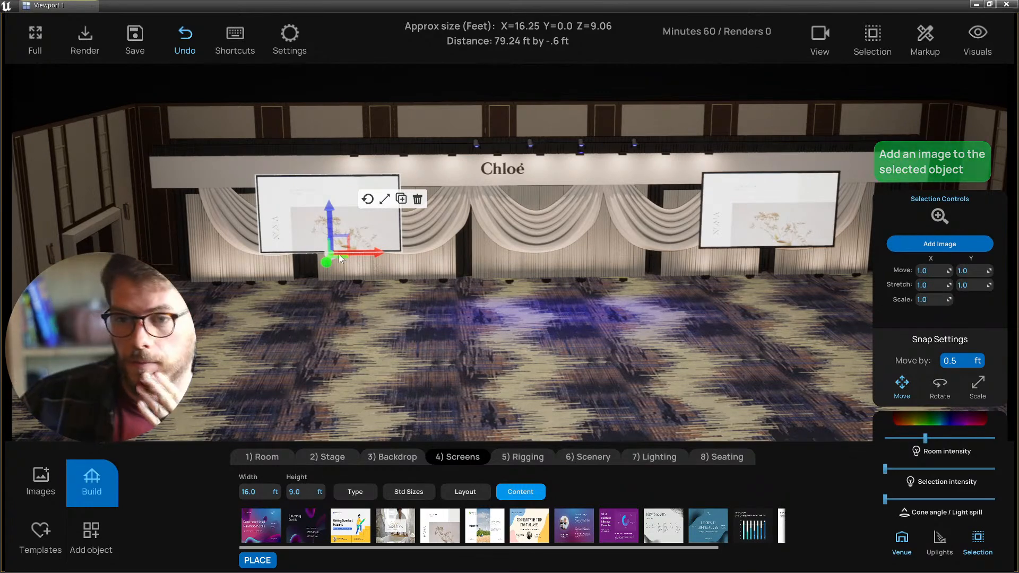
left_click(419, 199)
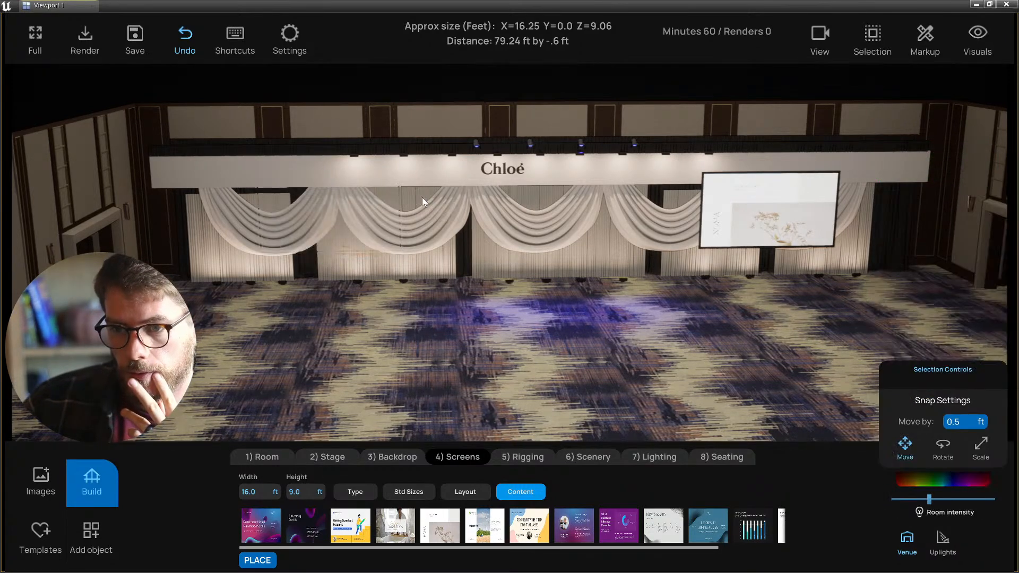
left_click(799, 220)
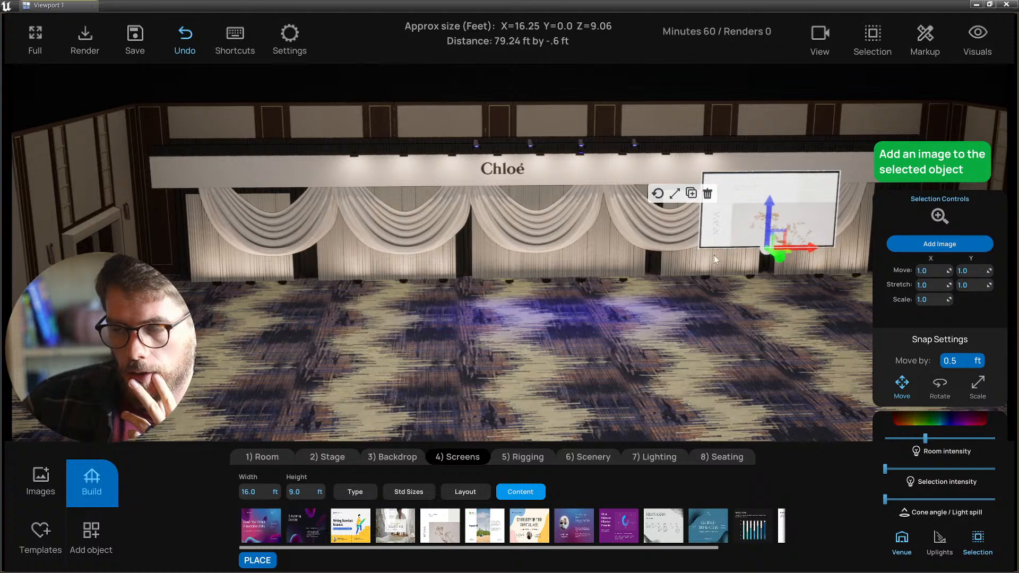
left_click(577, 364)
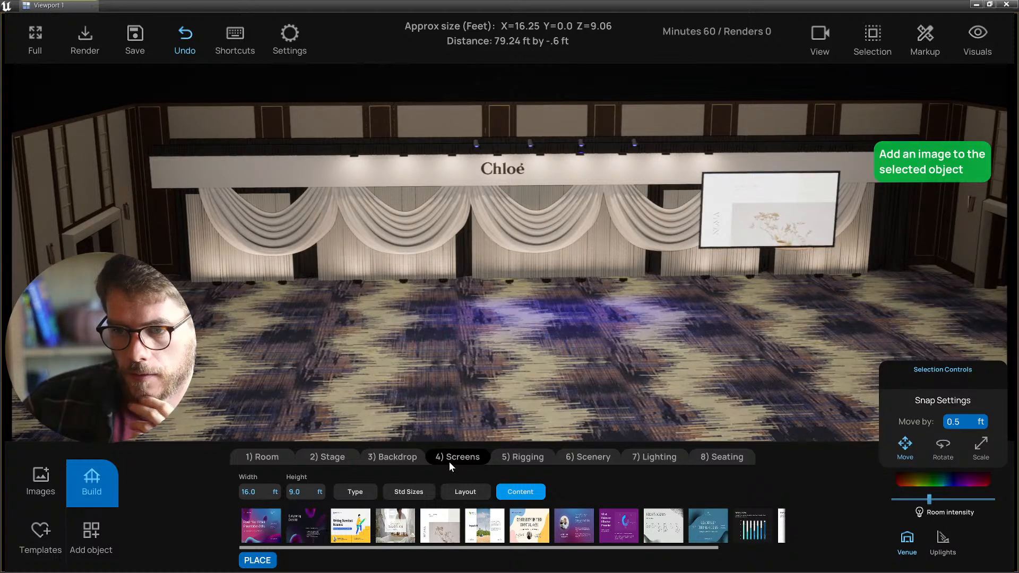
- Place a projector tower from the screen and LED items beside the right screen
left_click(354, 492)
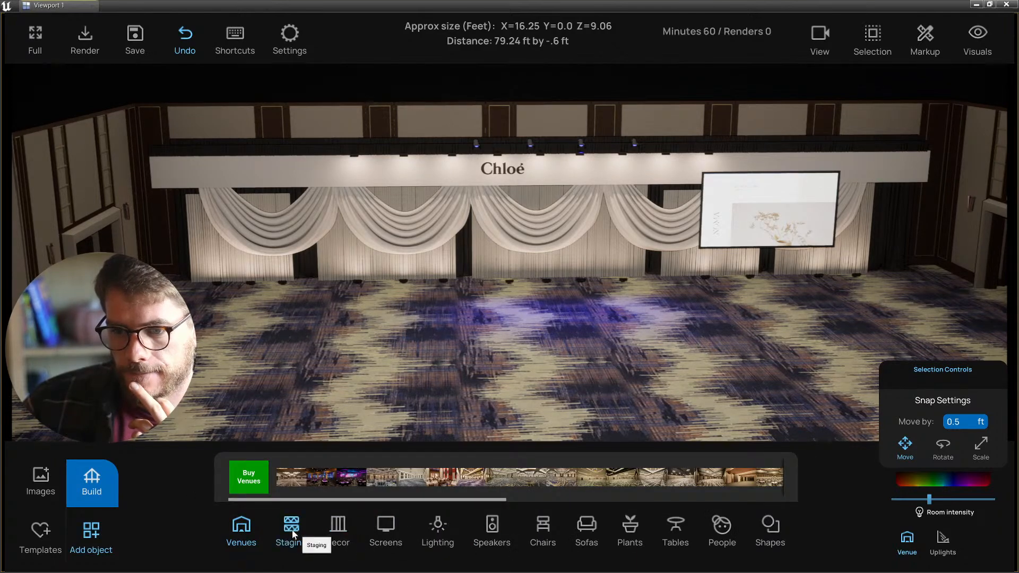
left_click(291, 530)
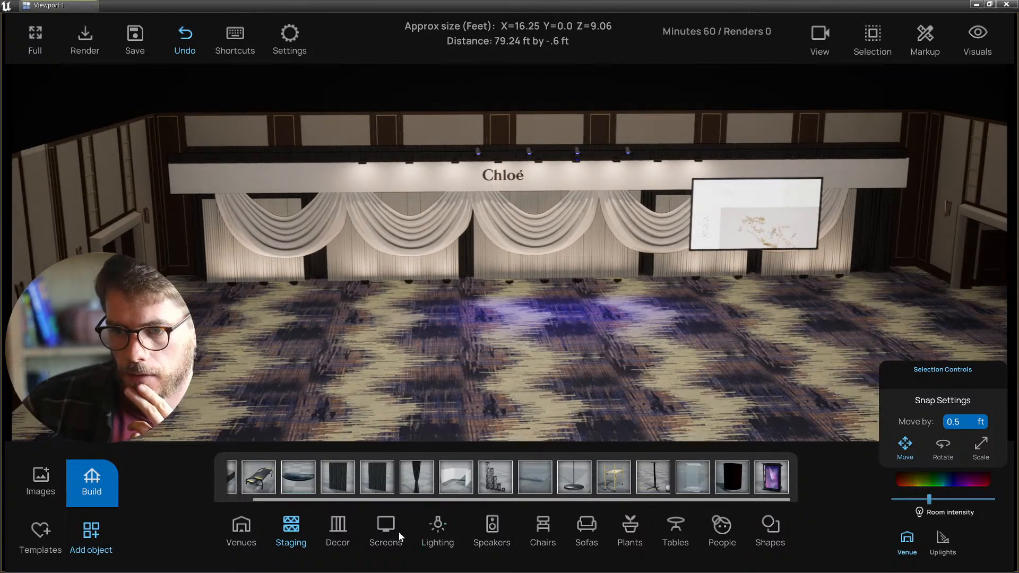
left_click(386, 533)
left_click_drag(524, 482, 753, 310)
scroll(754, 310, "up", 5)
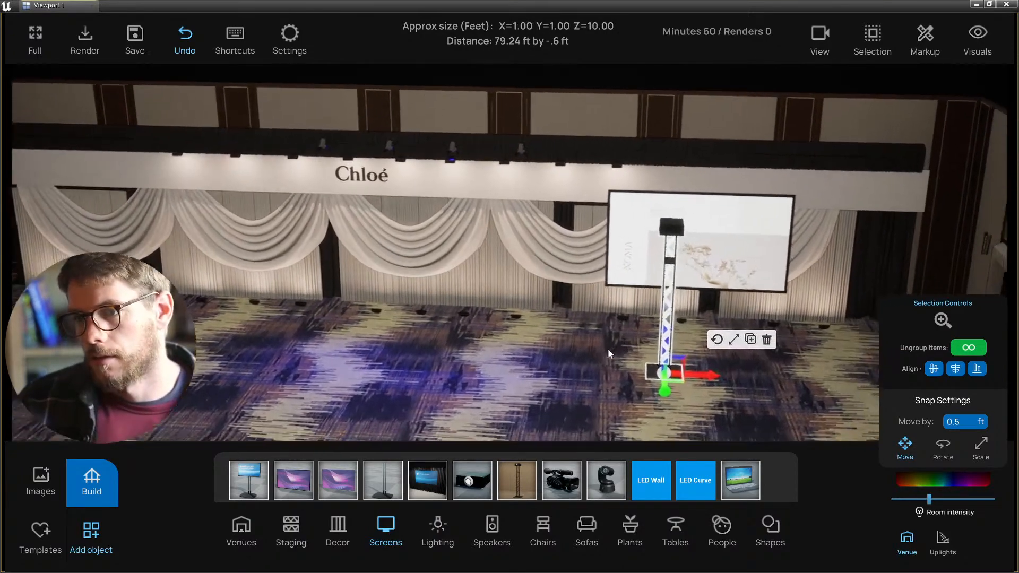
right_click_drag(608, 350, 564, 246)
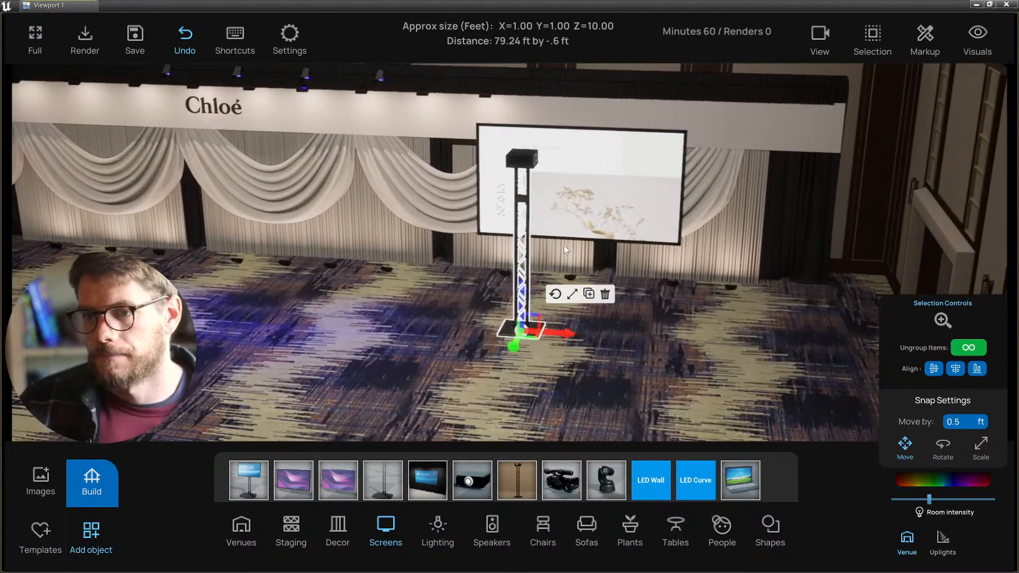
- Delete the projector and upper truss, then move the lower truss and base under the screen
left_click(519, 157)
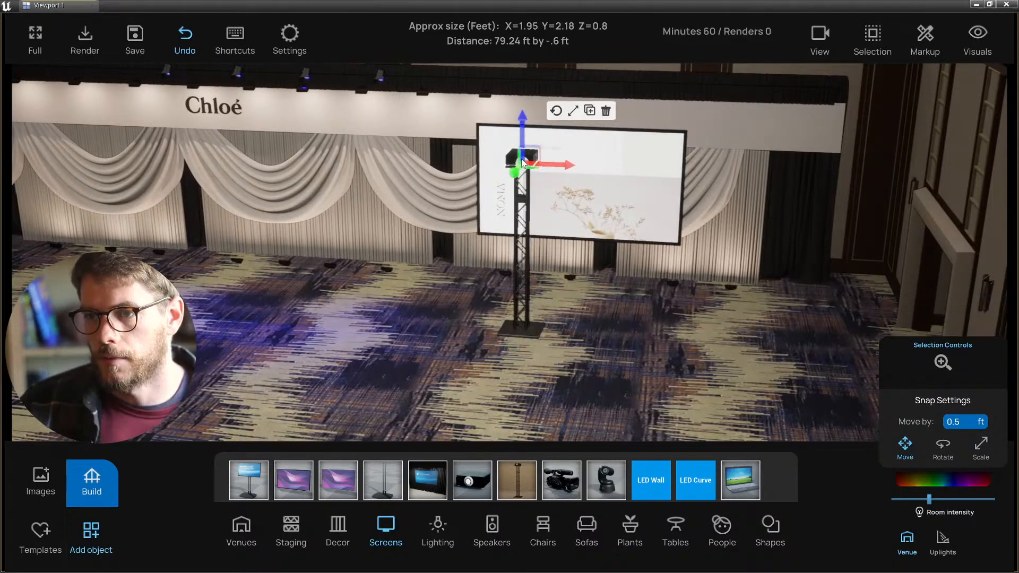
left_click(525, 228)
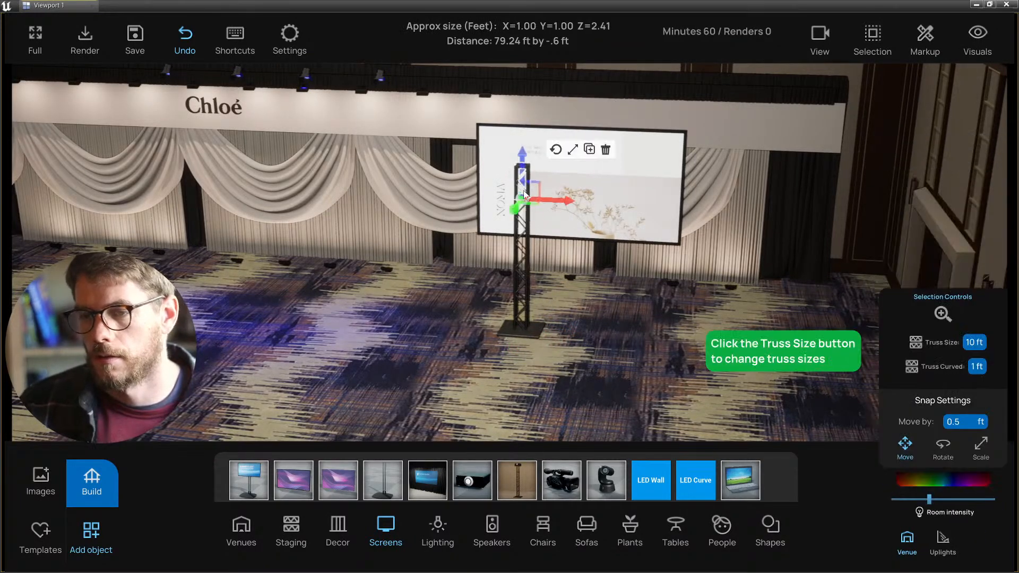
key("Delete")
left_click(525, 259)
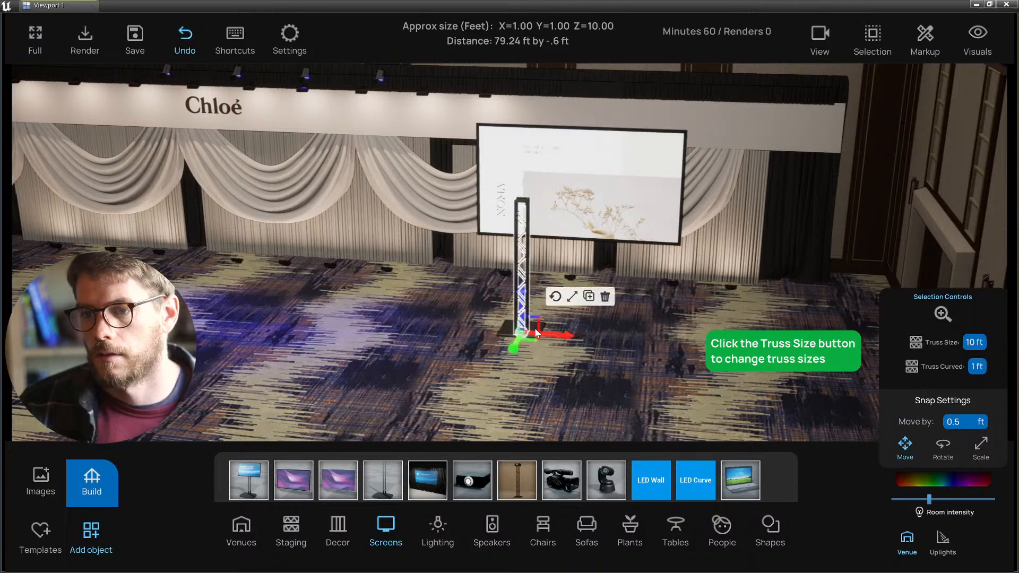
left_click(505, 336, "shift")
left_click_drag(533, 339, 584, 289)
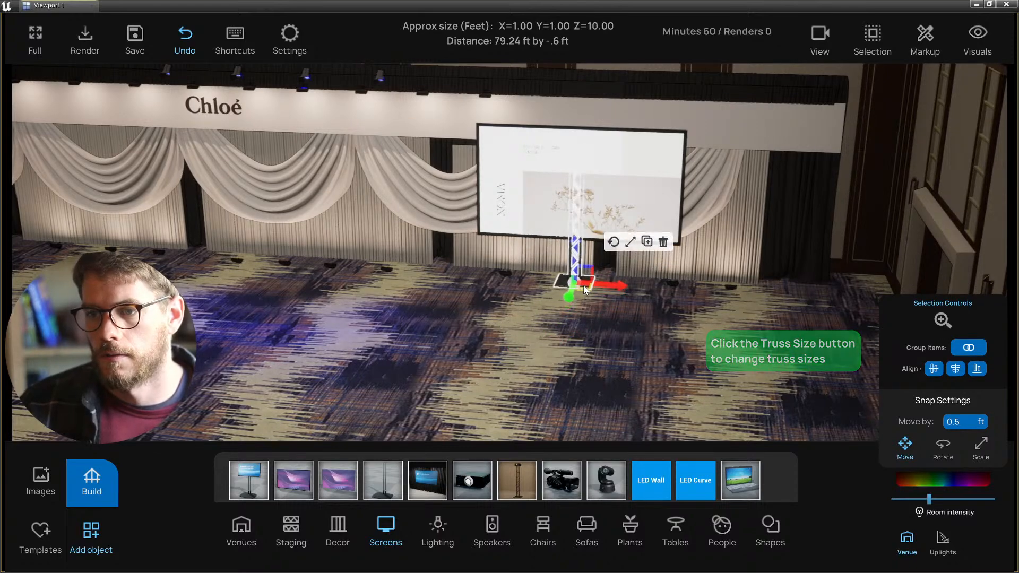
left_click(582, 326)
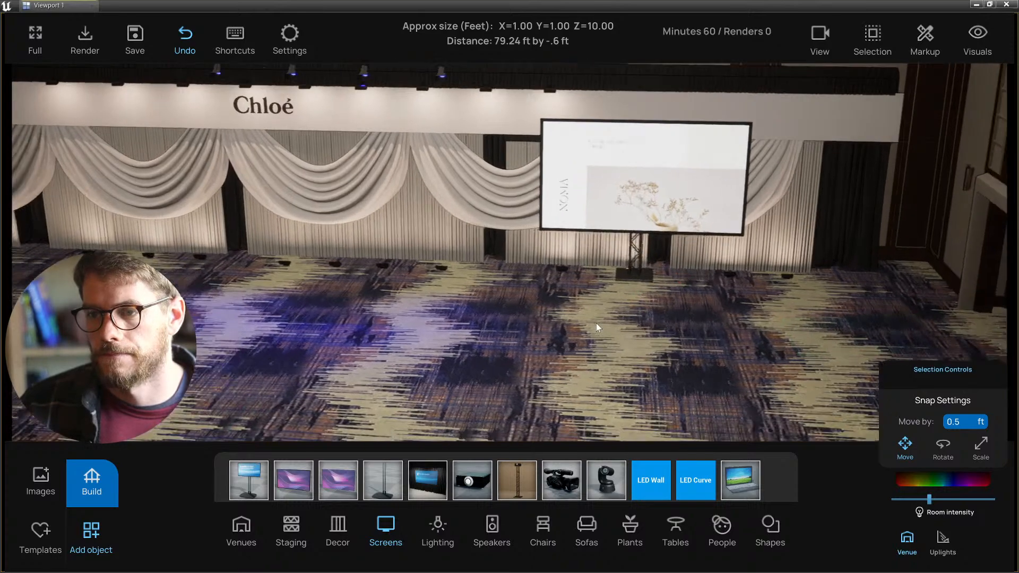
- Group the right screen with its truss stand and move the unit right and forward
left_click(625, 227)
left_click(633, 259)
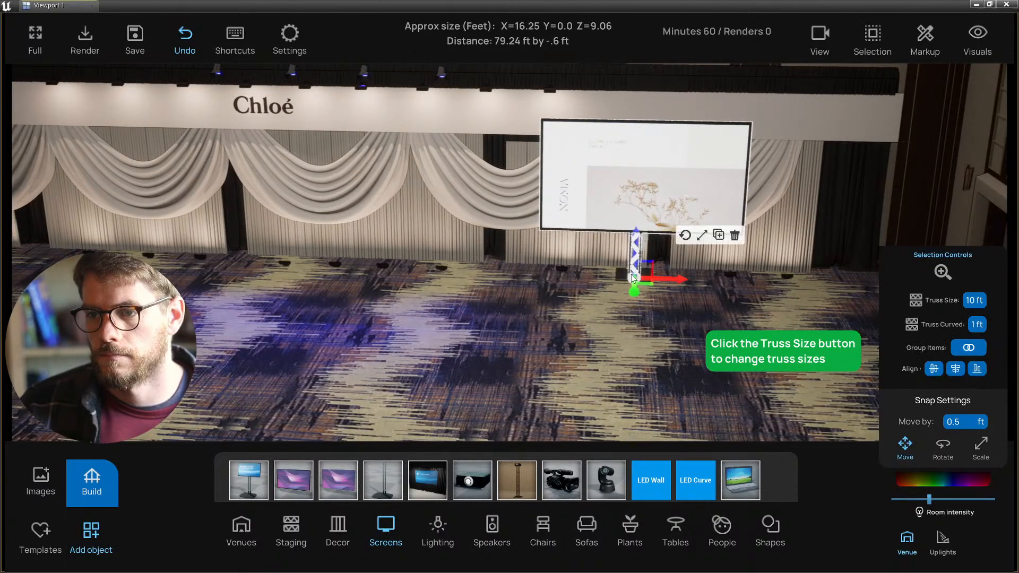
left_click(952, 348)
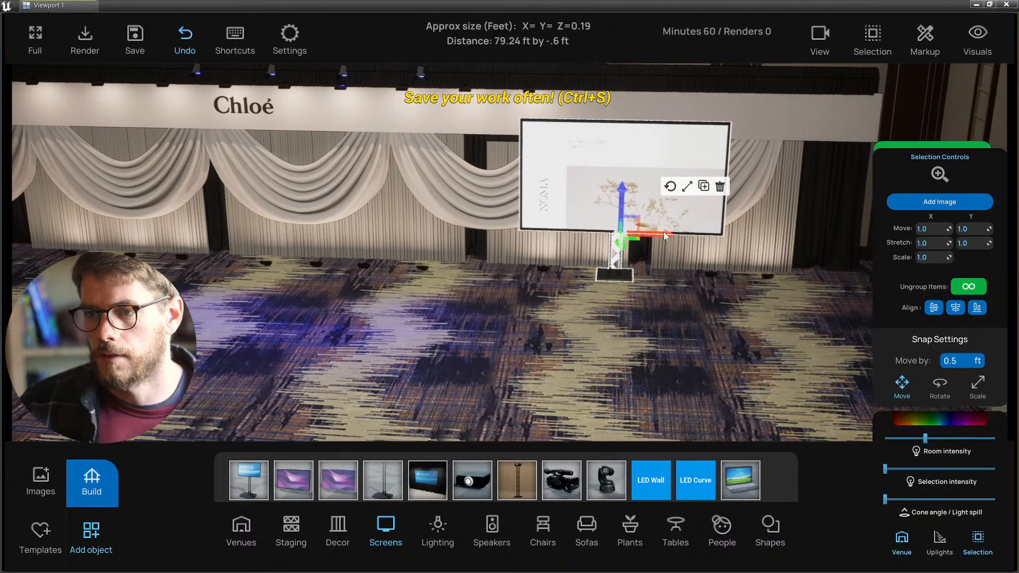
left_click_drag(663, 231, 647, 259)
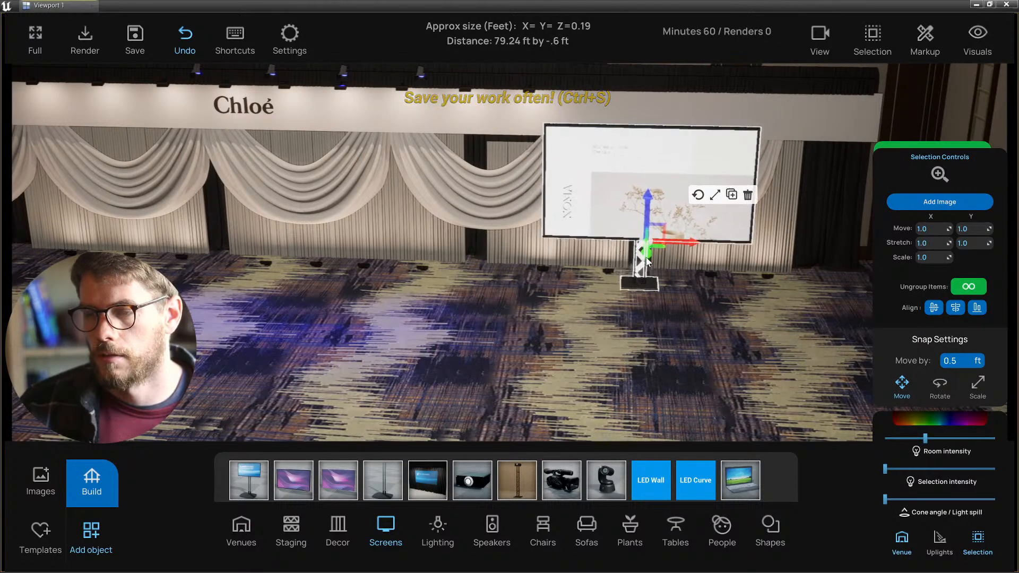
key("s")
mouse_move(603, 328)
right_mouse_down()
mouse_move(623, 324)
mouse_move(603, 318)
right_mouse_up()
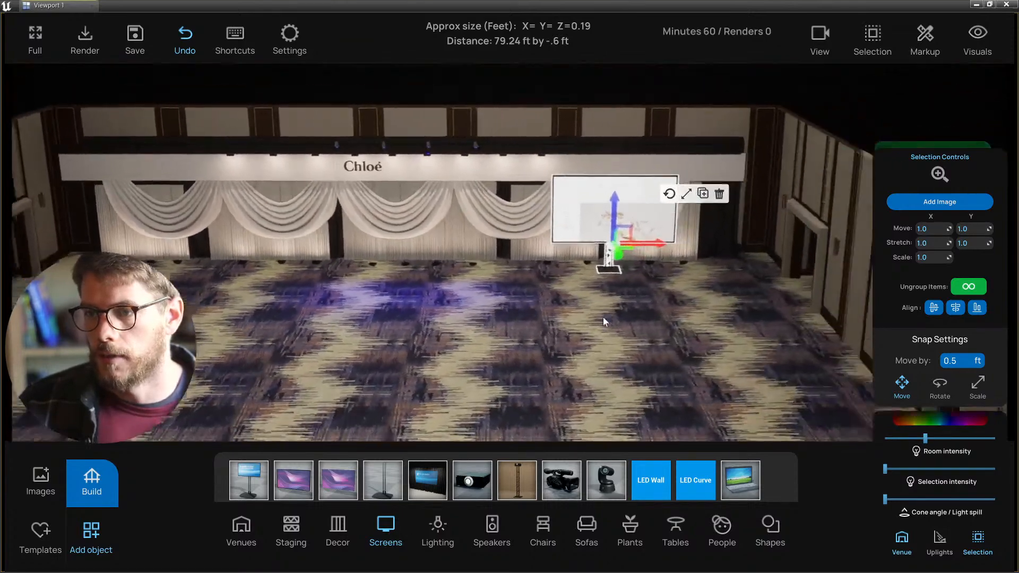
left_click_drag(612, 251, 667, 261)
left_click(674, 205)
left_click(587, 204)
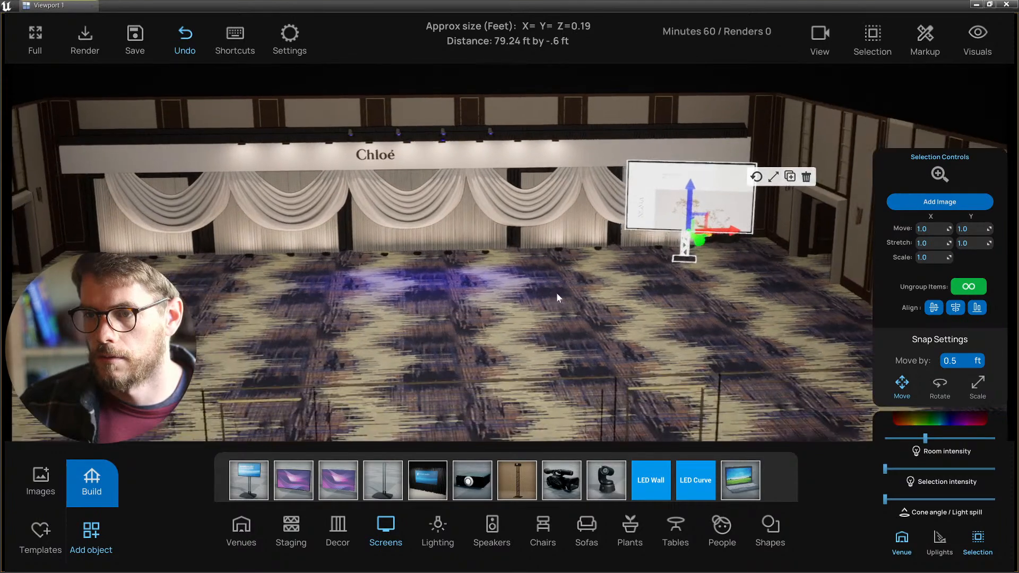
- Shift the grouped screen slightly left and duplicate it for the left side
left_click(563, 315)
key("w")
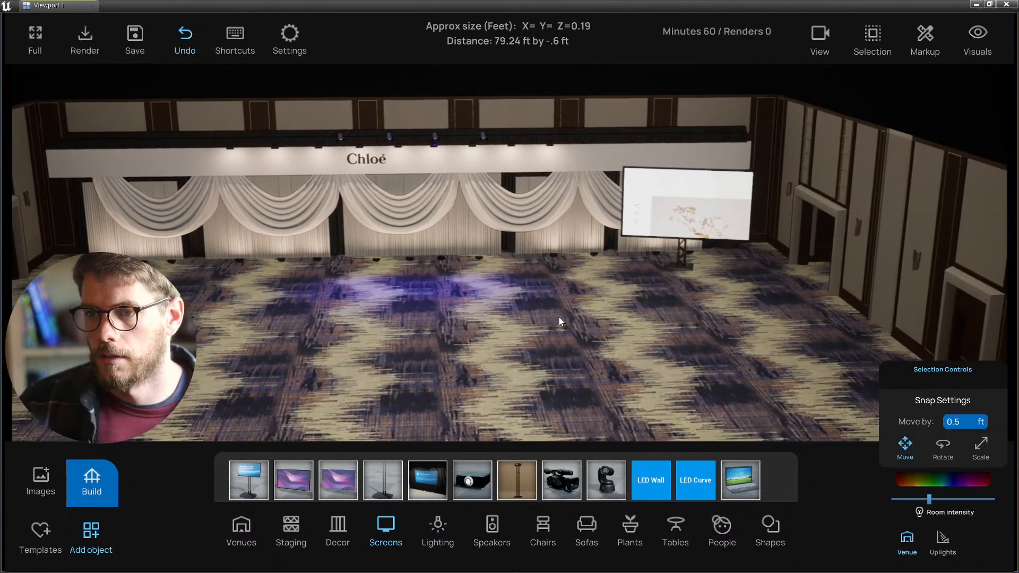
right_click_drag(559, 321, 493, 313)
left_click(676, 235)
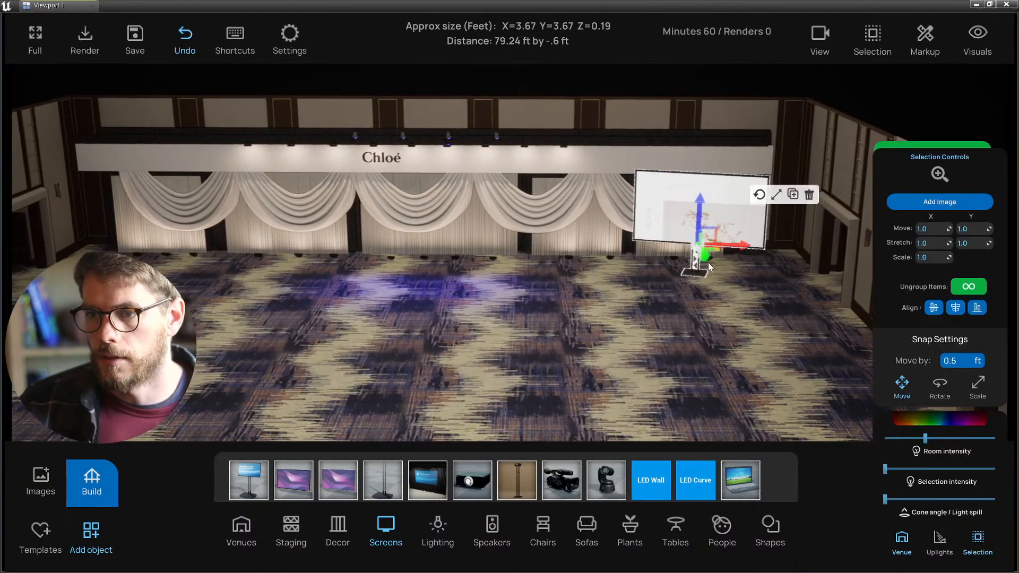
left_click_drag(729, 244, 720, 243)
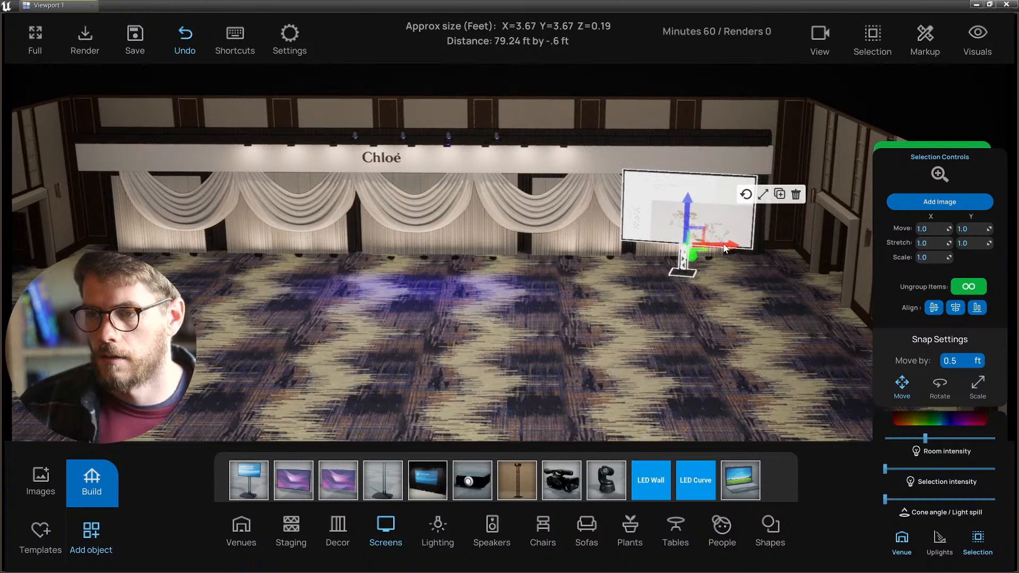
left_click(779, 194)
left_click(224, 191)
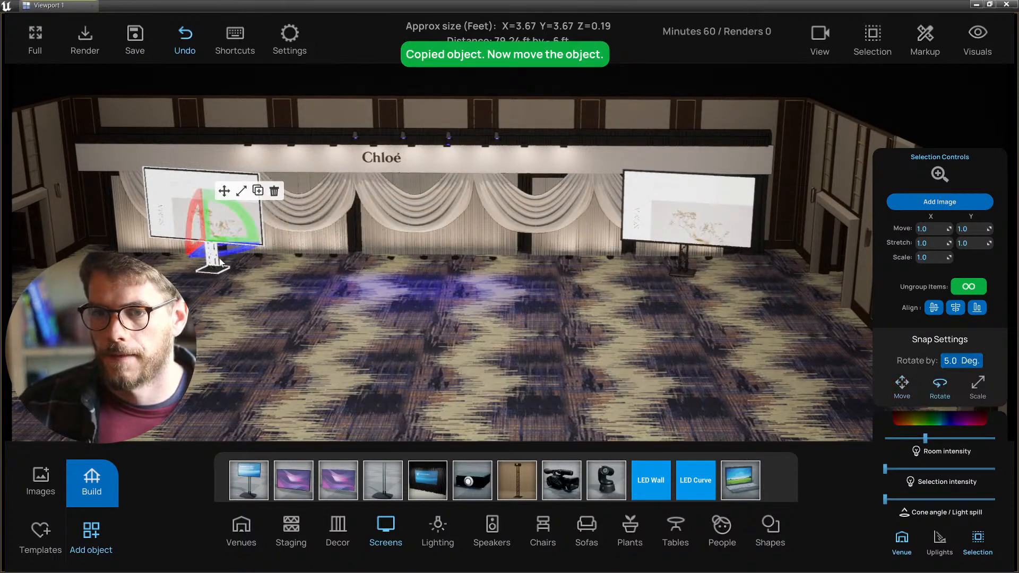
- Rotate the copied left screen toward the audience to mirror the right one
mouse_move(236, 257)
left_mouse_down()
mouse_move(263, 247)
mouse_move(238, 243)
left_mouse_up()
left_click(227, 193)
key("a")
left_click(311, 304)
- Save the project and zoom into a top-down plan view of the stage area
key("s")
key("e")
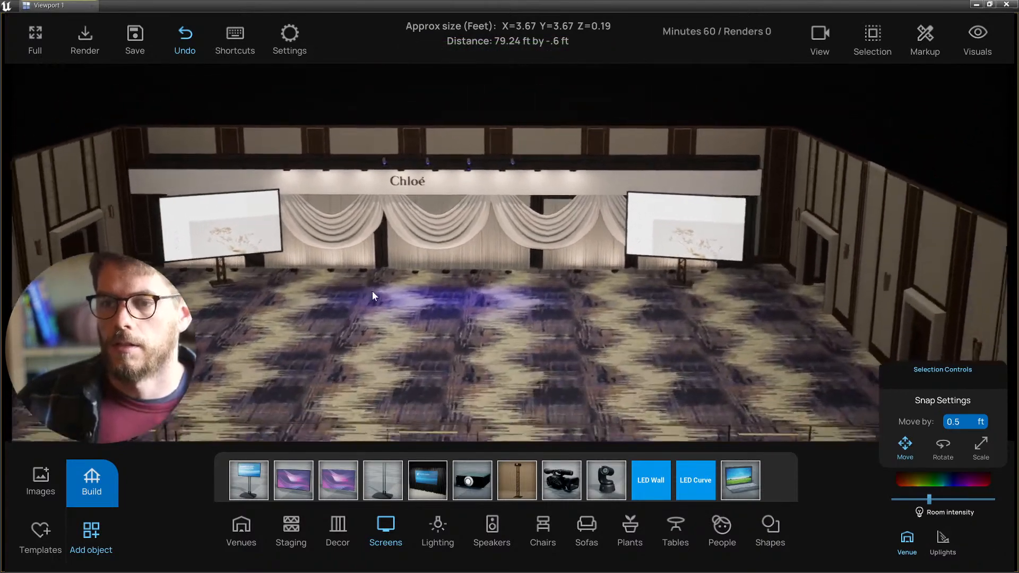
key("w")
right_click_drag(371, 290, 438, 319)
key("a")
key("w")
key("w")
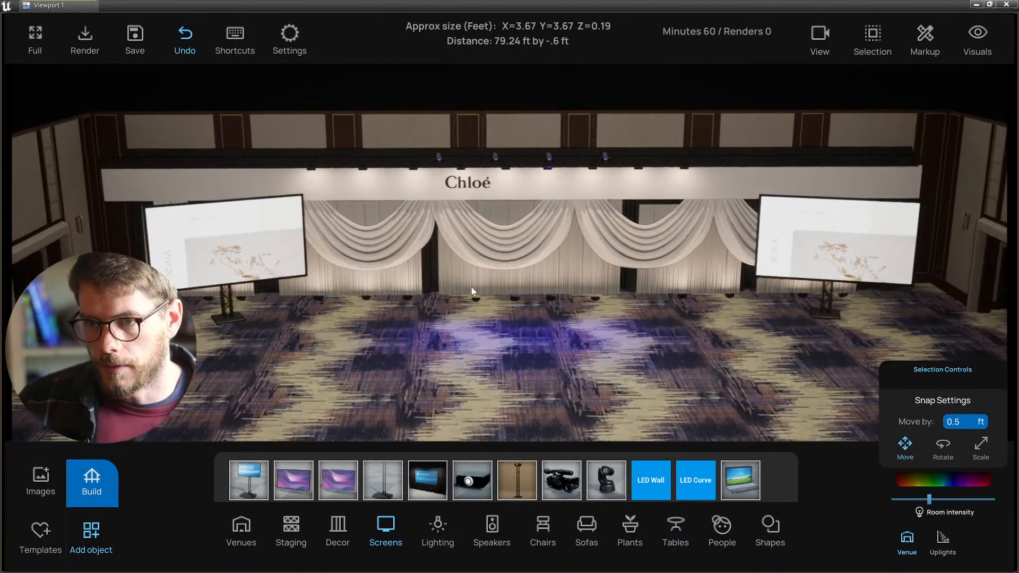
key("ctrl+s")
key("t")
right_click_drag(465, 251, 473, 273)
scroll(473, 273, "up", 4)
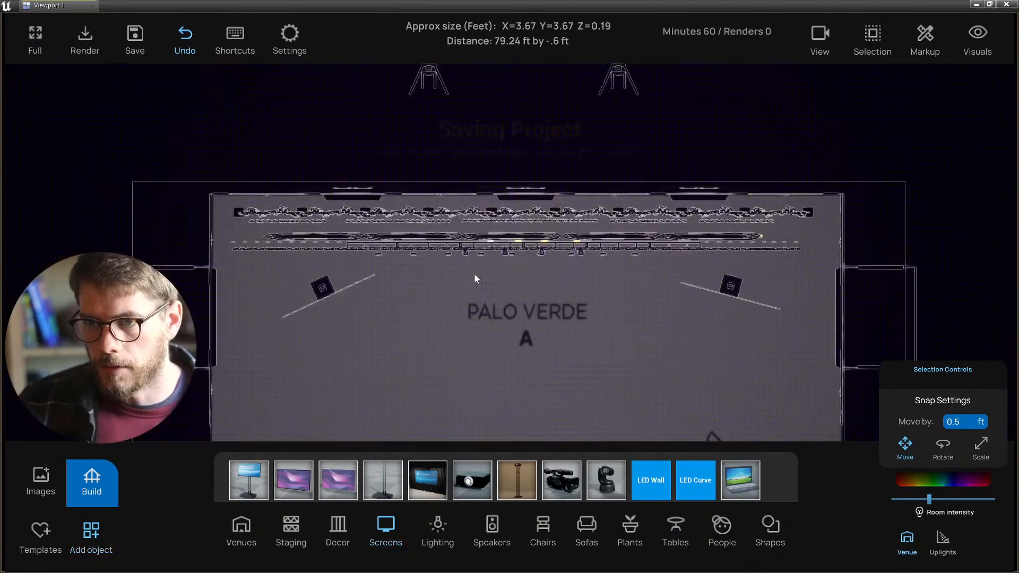
scroll(470, 266, "up", 3)
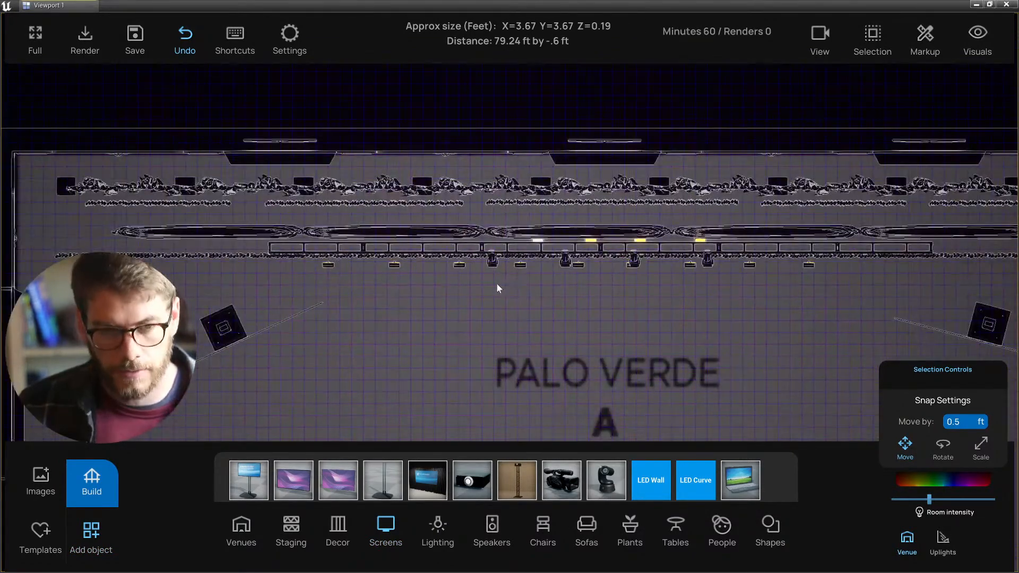
- Switch to the wireframe side elevation view and select the drapery swag
key("alt+h")
key("alt+k")
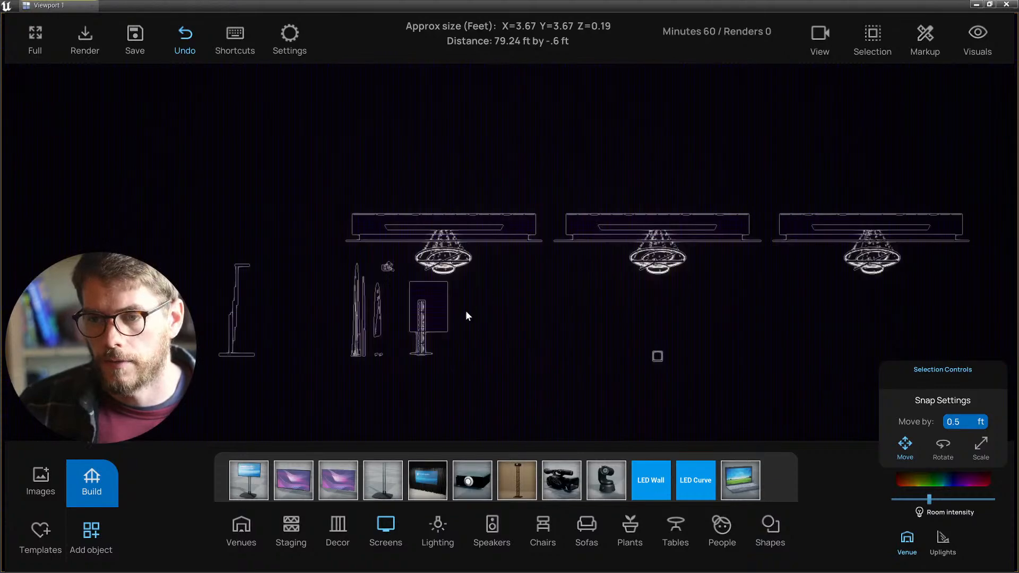
scroll(457, 313, "up", 4)
right_click_drag(439, 322, 600, 303)
scroll(444, 261, "up", 5)
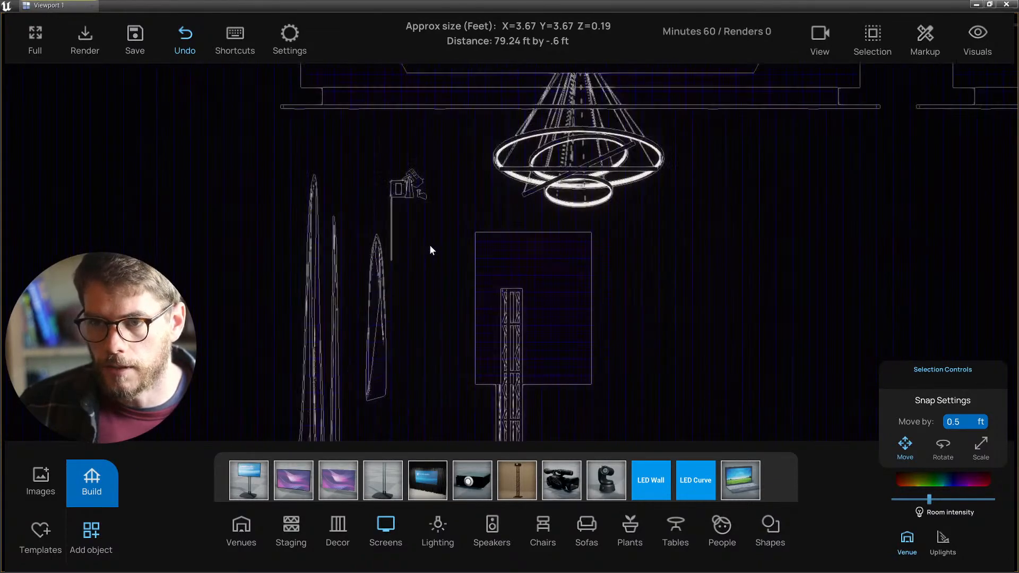
right_click_drag(429, 244, 466, 214)
scroll(451, 196, "up", 2)
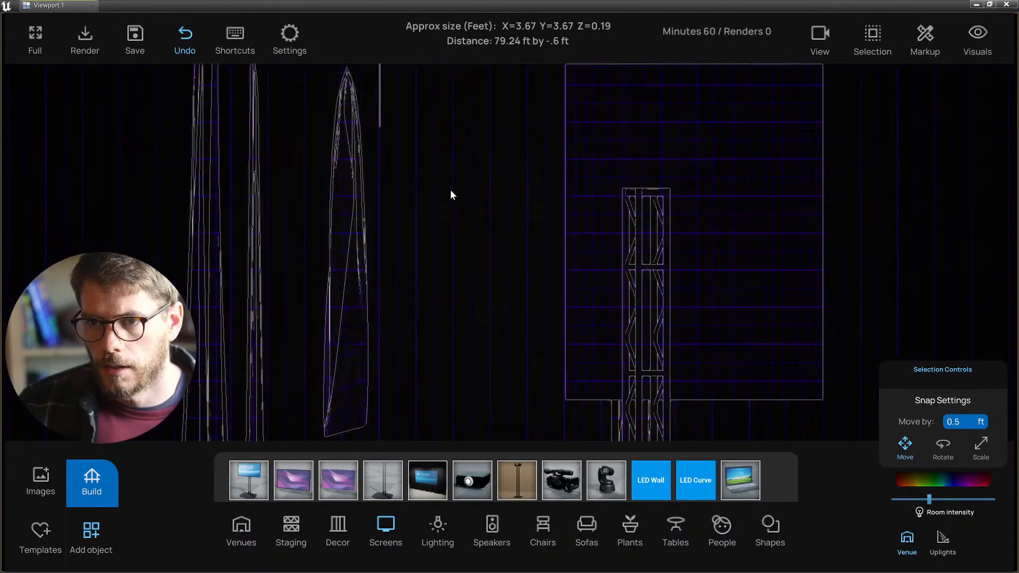
scroll(446, 196, "down", 2)
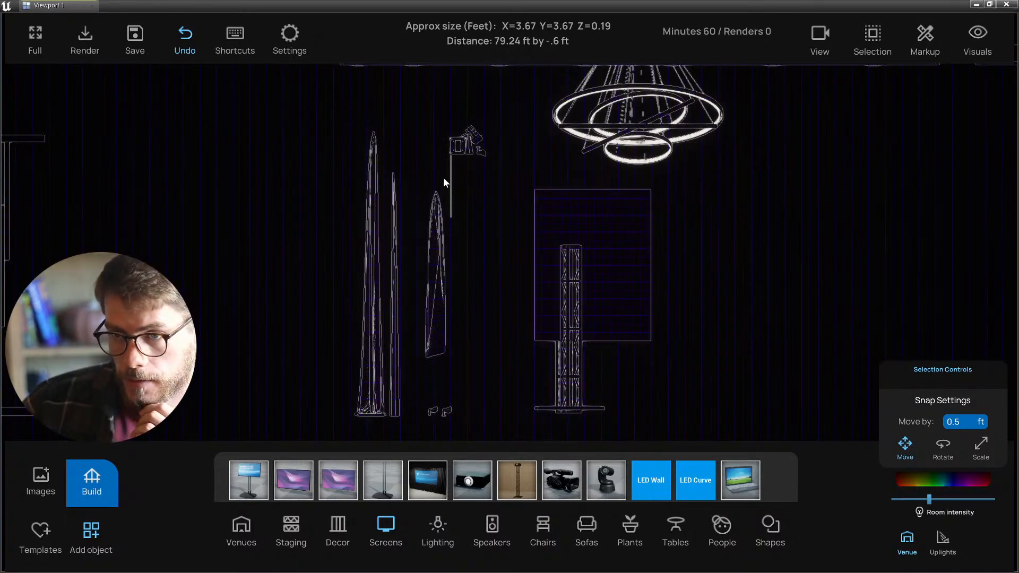
scroll(443, 177, "up", 1)
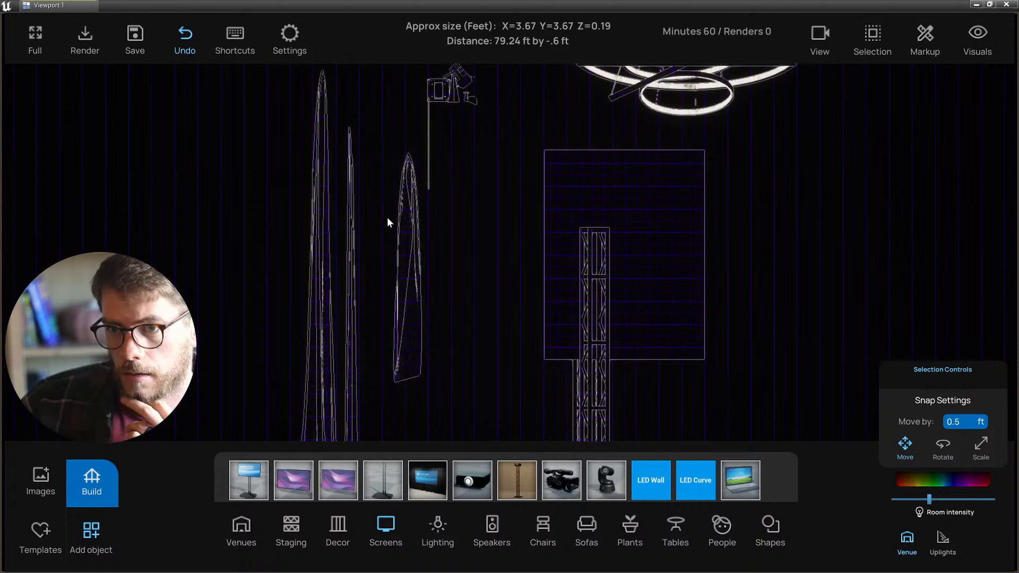
left_click_drag(387, 217, 425, 274)
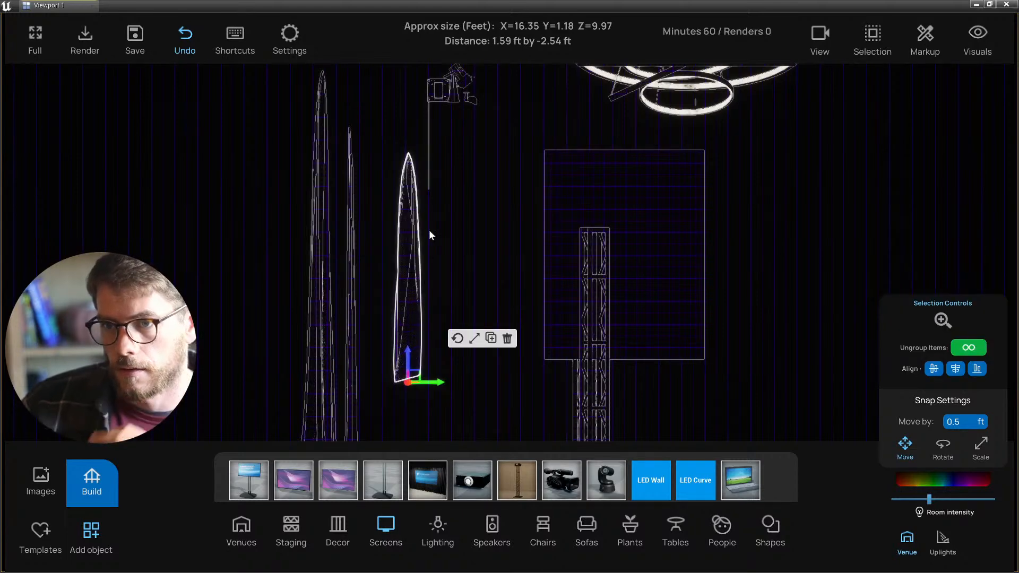
- Nudge the small fixture above the swag slightly sideways along its X axis
key("alt+g")
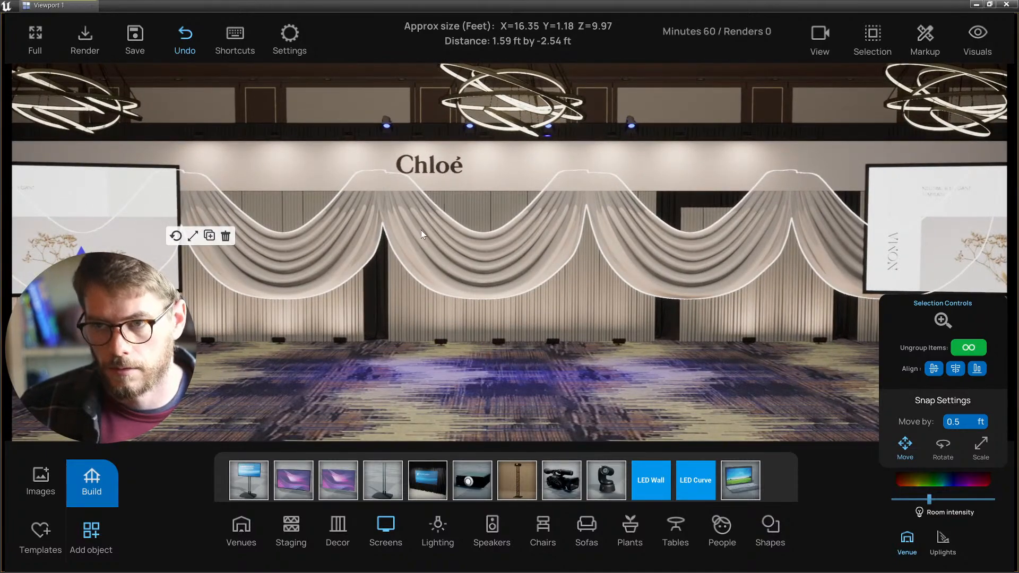
key("alt+h")
scroll(444, 254, "up", 1)
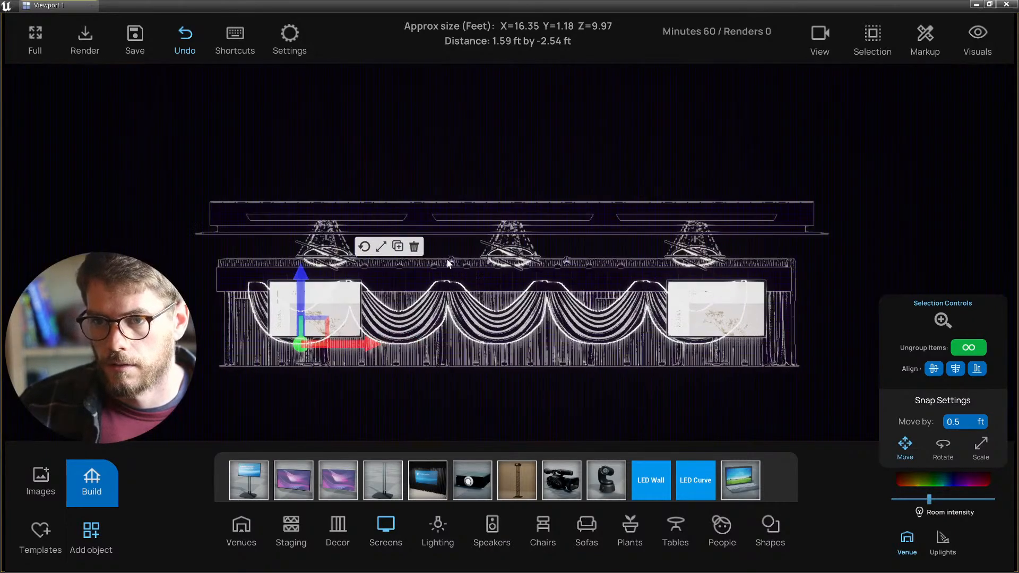
key("alt+k")
scroll(413, 261, "up", 4)
scroll(362, 263, "up", 3)
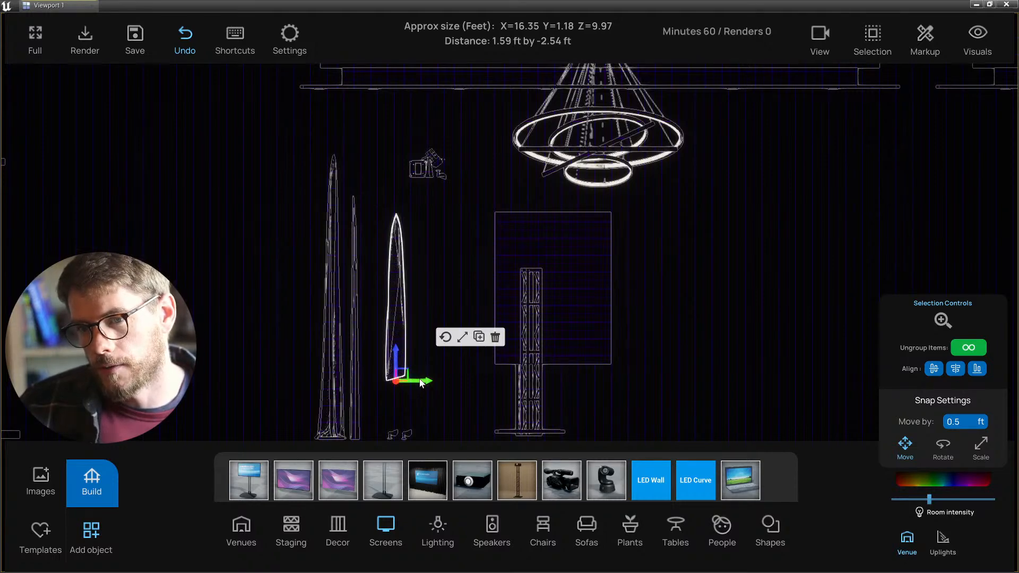
left_click(429, 163)
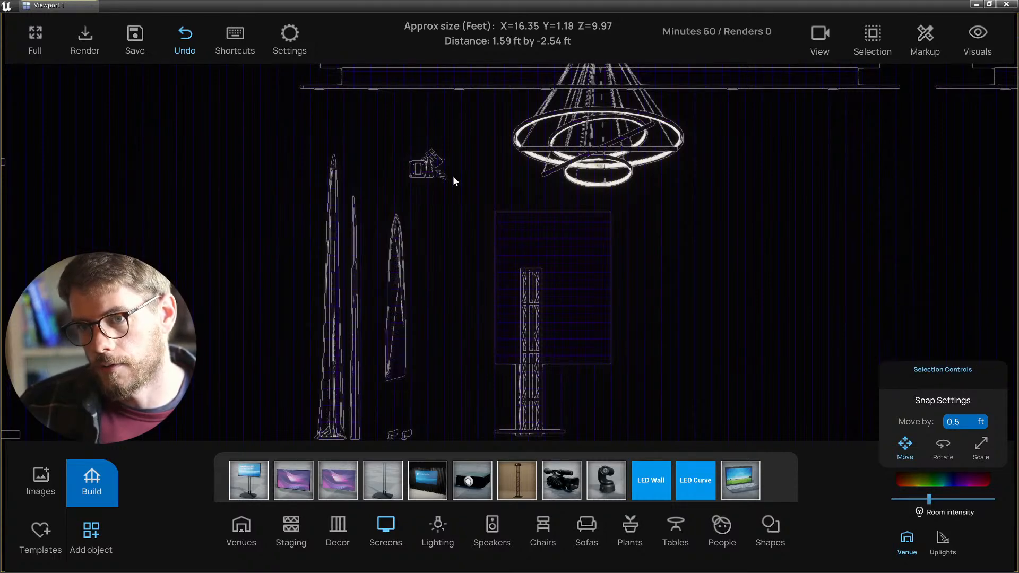
left_click_drag(436, 213, 444, 214)
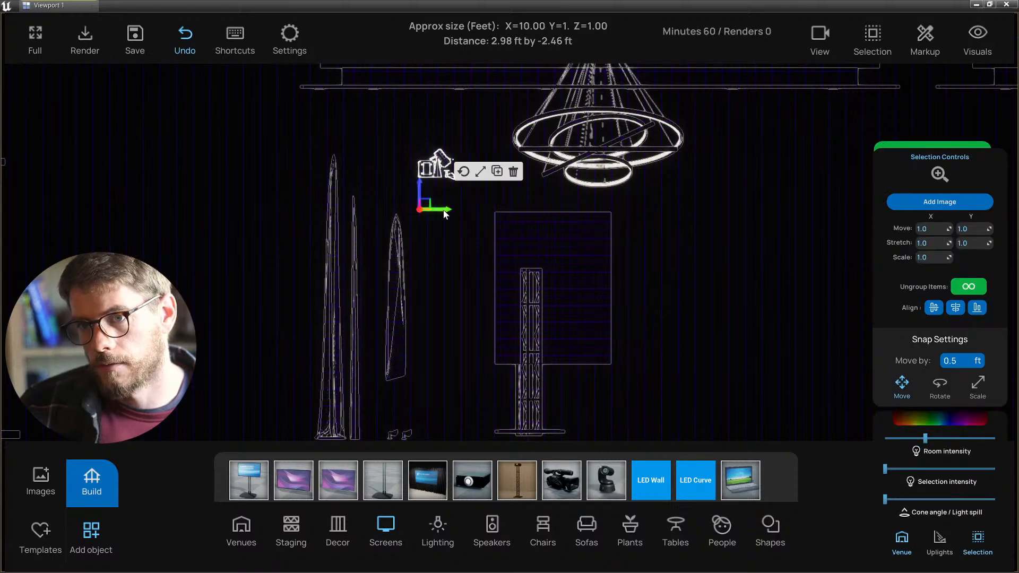
- Raise the drapery swag twice on its Z axis and return to the lit perspective view
left_click(407, 244)
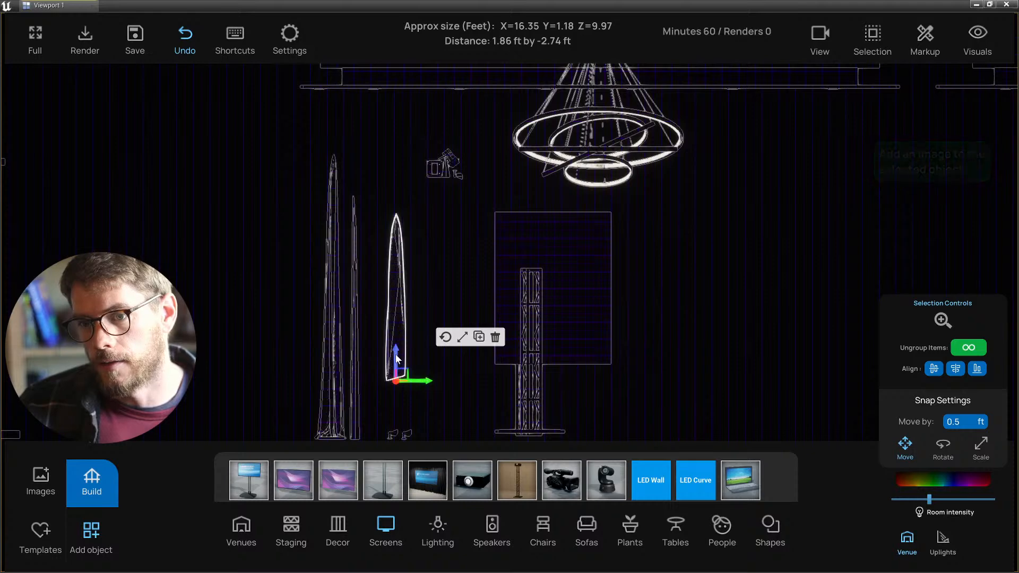
left_click_drag(396, 358, 396, 350)
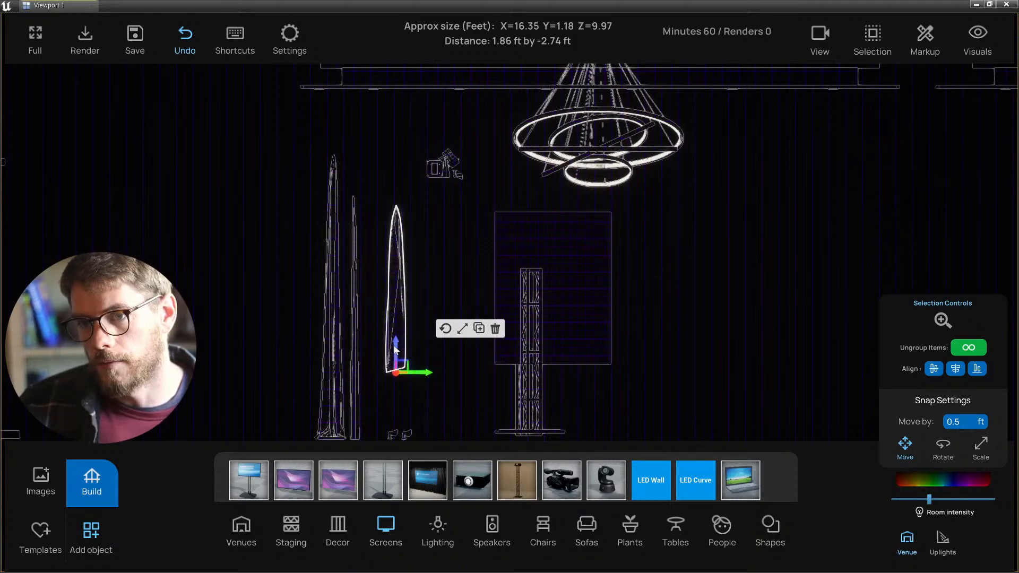
left_click_drag(395, 350, 395, 346)
left_click(411, 173)
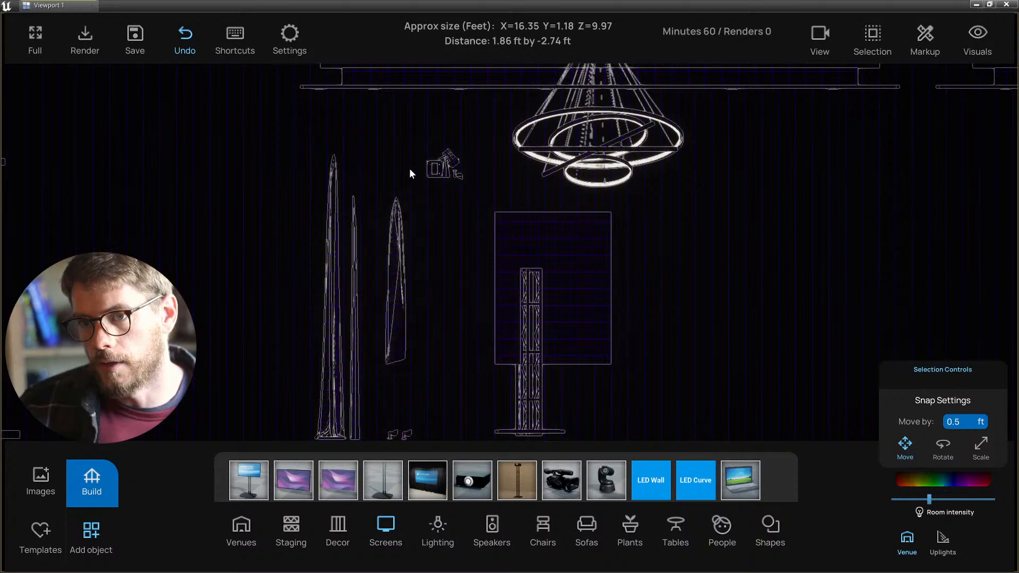
left_click_drag(480, 168, 459, 183)
left_click(455, 205)
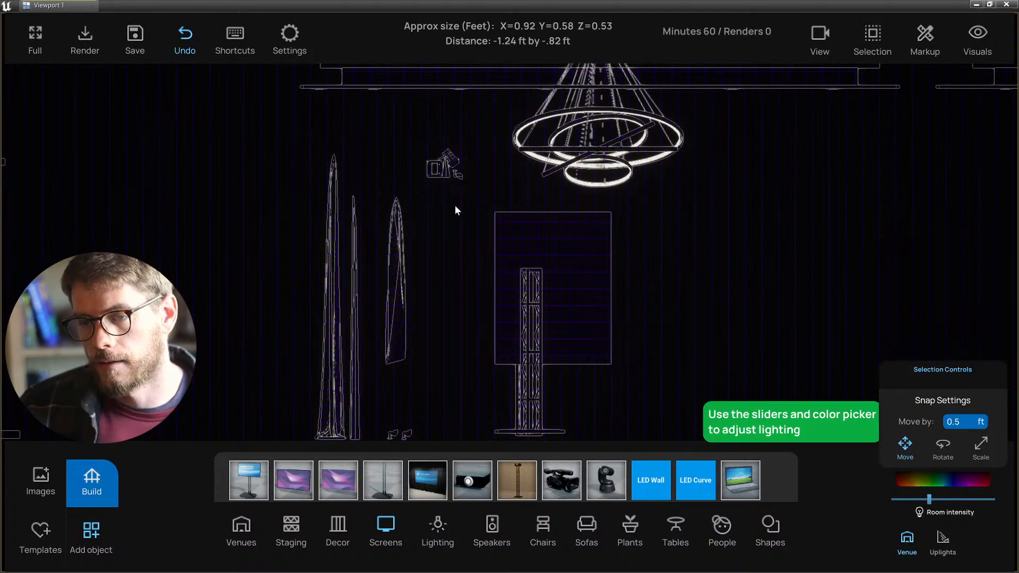
scroll(435, 250, "up", 4)
scroll(418, 296, "down", 5)
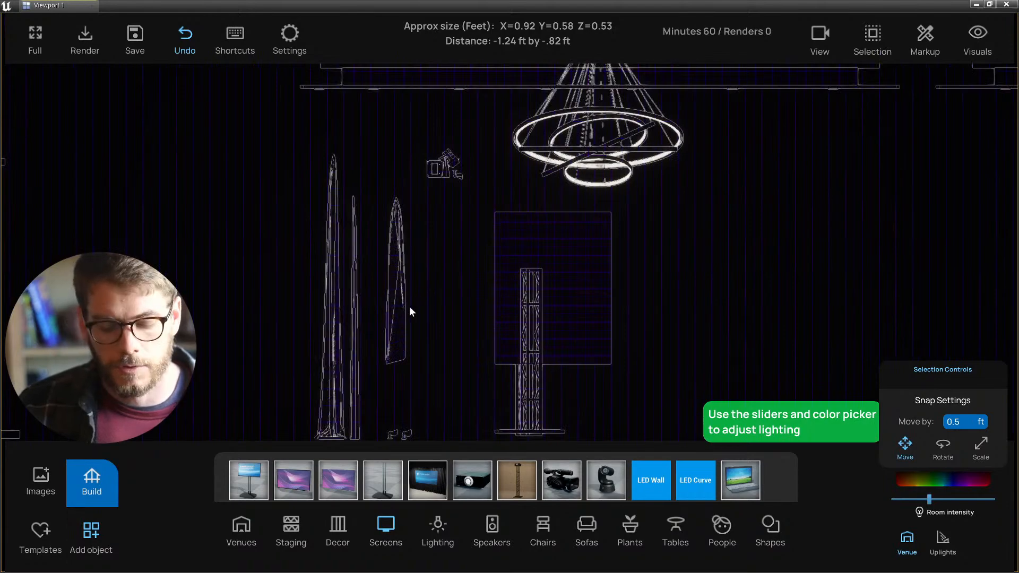
key("alt+g")
scroll(463, 320, "down", 3)
scroll(473, 335, "up", 1)
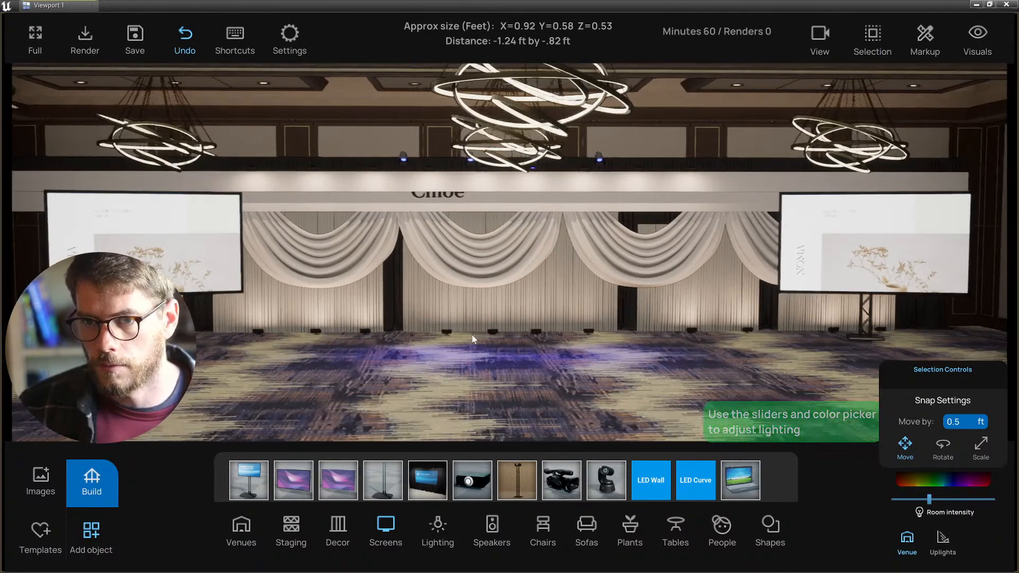
- Save, face the Chloé stage straight on, and open the Build lighting options
key("ctrl+s")
mouse_move(454, 304)
right_mouse_down()
mouse_move(395, 299)
mouse_move(452, 296)
right_mouse_up()
right_click_drag(457, 396, 492, 395)
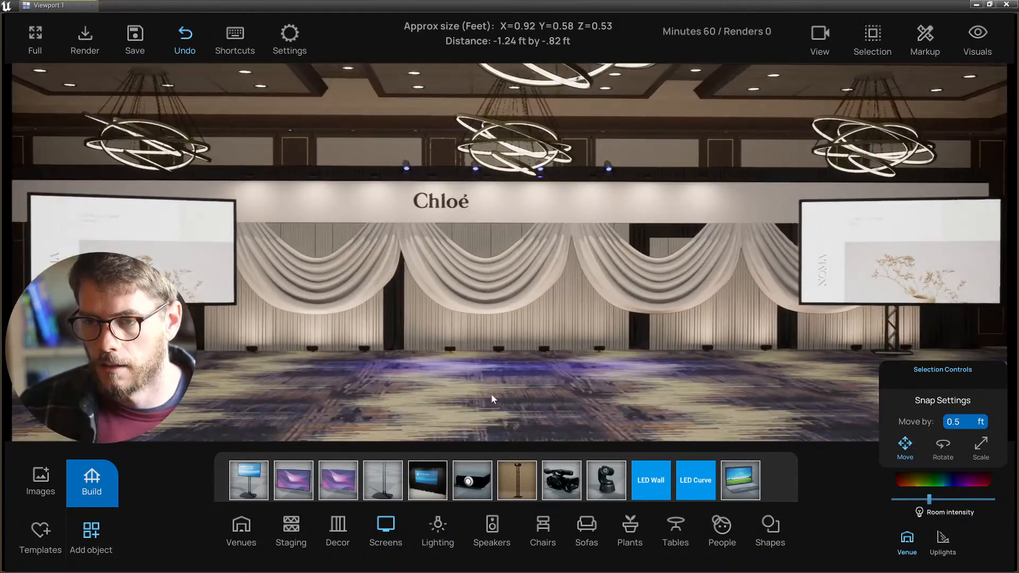
left_click(109, 490)
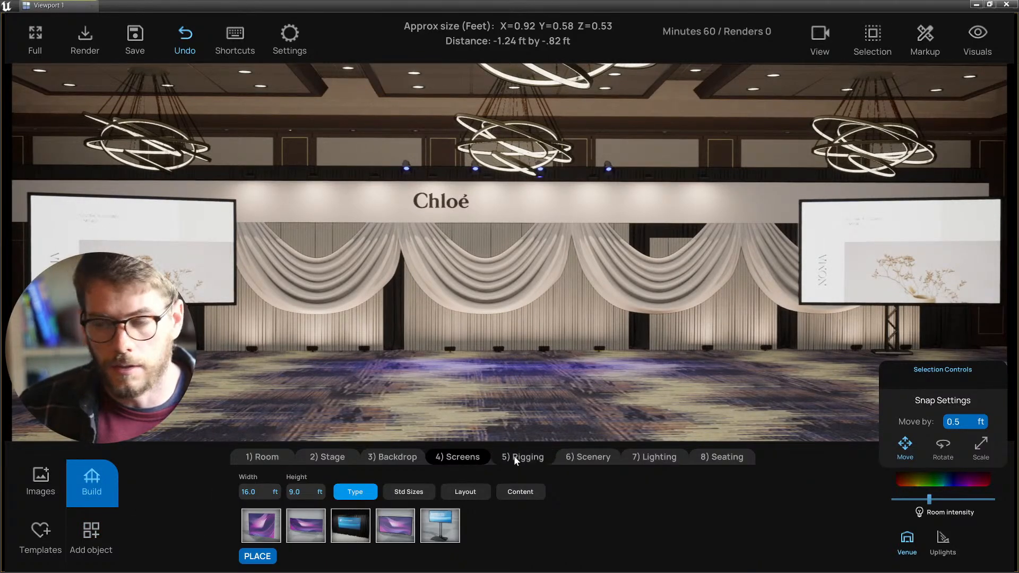
left_click(654, 457)
- Choose the LED Panel Light type and select a light on the overhead truss
middle_click_drag(520, 393, 521, 394)
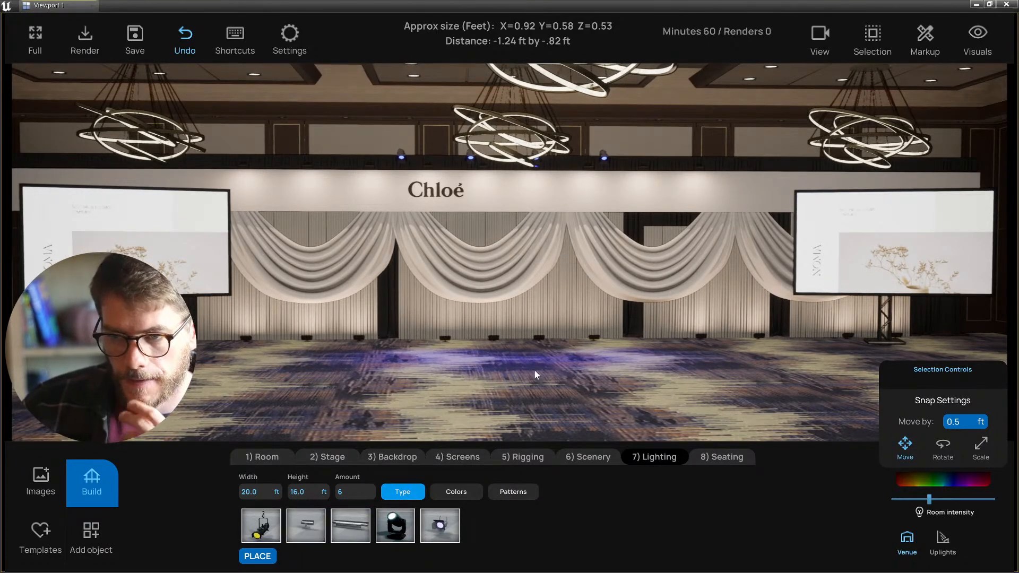
scroll(534, 369, "down", 3)
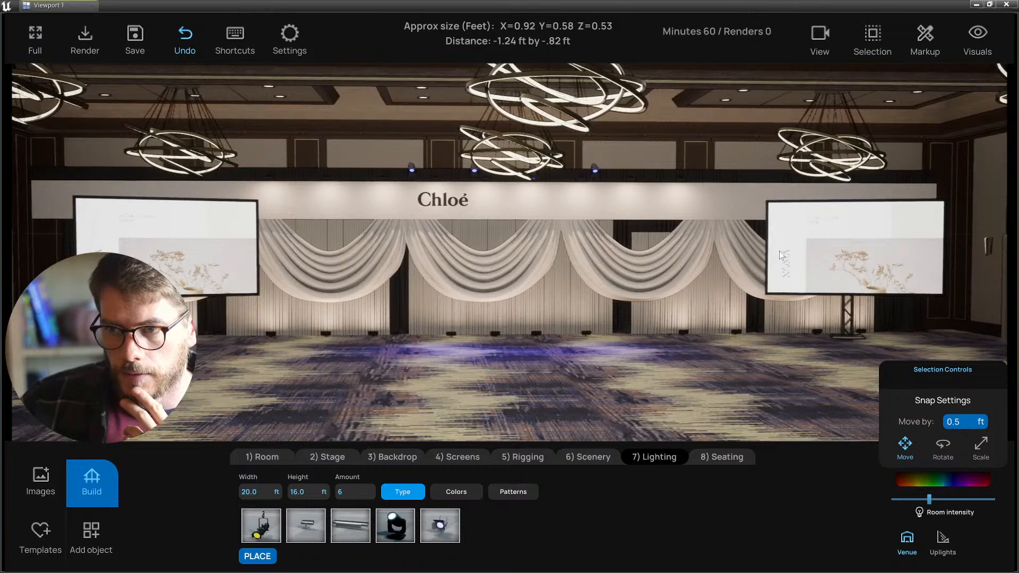
scroll(340, 391, "down", 1)
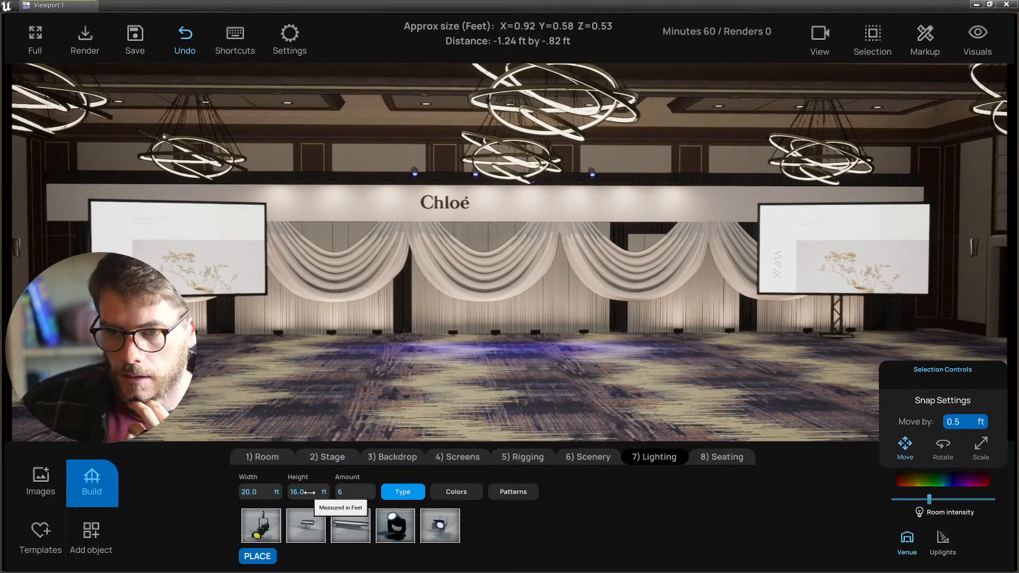
left_click(313, 529)
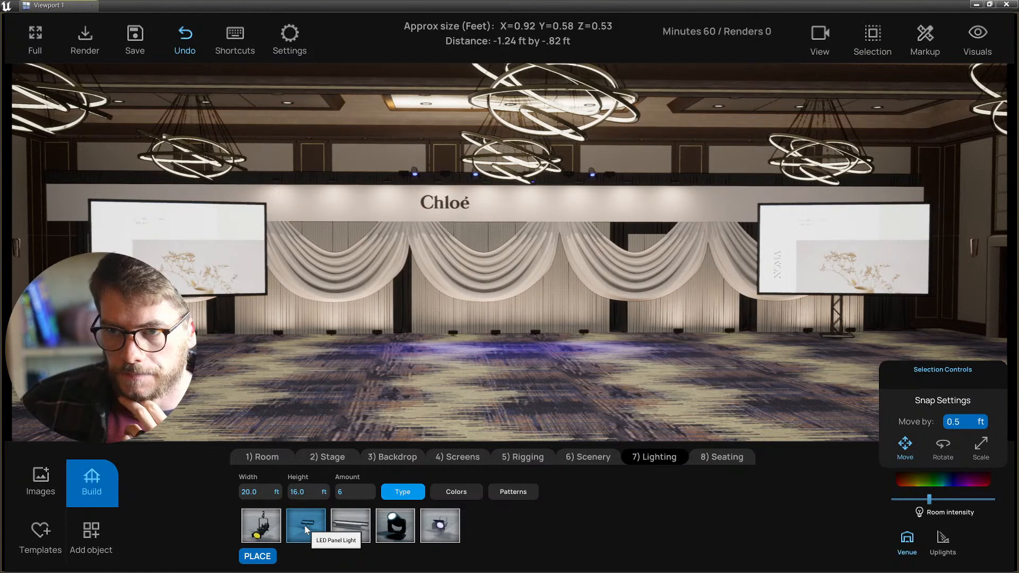
right_click_drag(338, 419, 363, 432)
scroll(382, 372, "up", 2)
right_click_drag(382, 372, 471, 222)
left_click(485, 173)
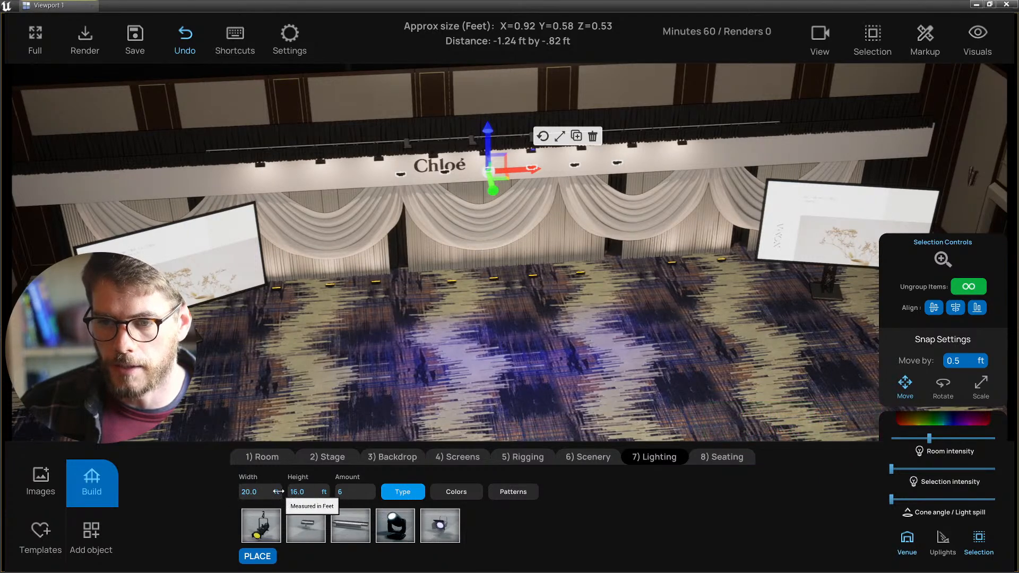
- Set the lighting row width to 50 ft, then widen it to 80 ft
left_click(251, 491)
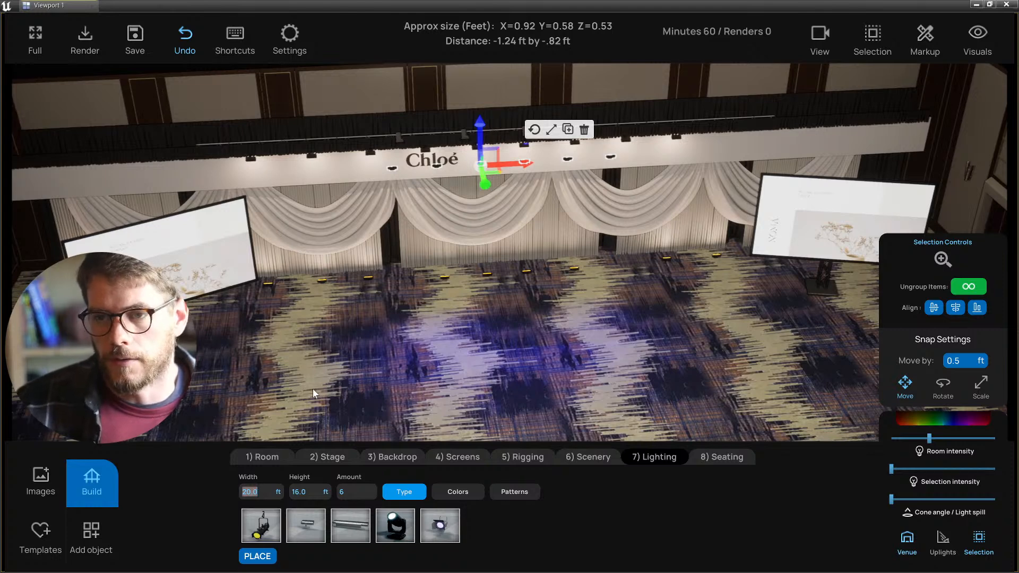
left_click_drag(380, 272, 356, 278)
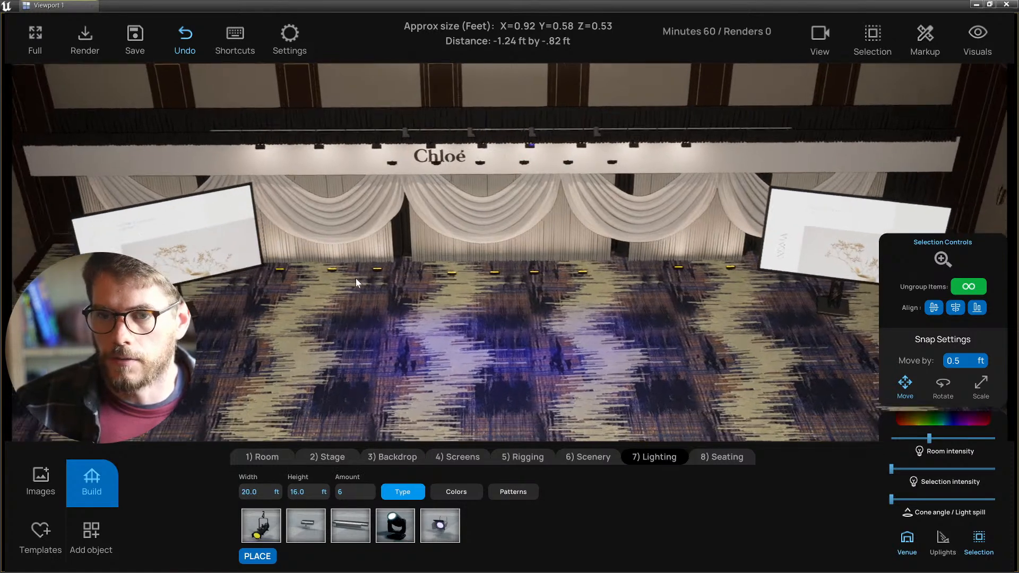
left_click(256, 492)
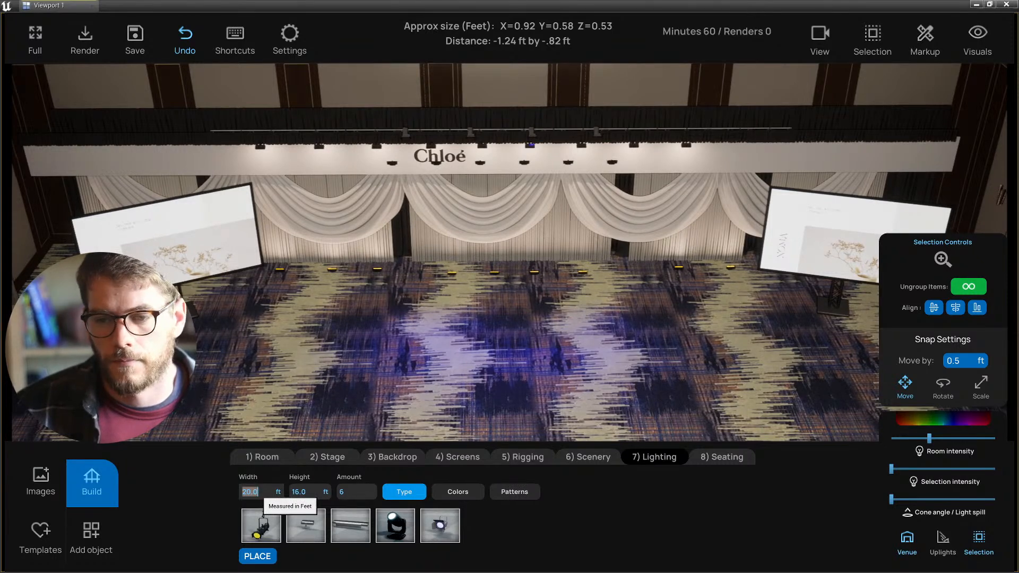
type("50")
key("Return")
type("80")
key("Return")
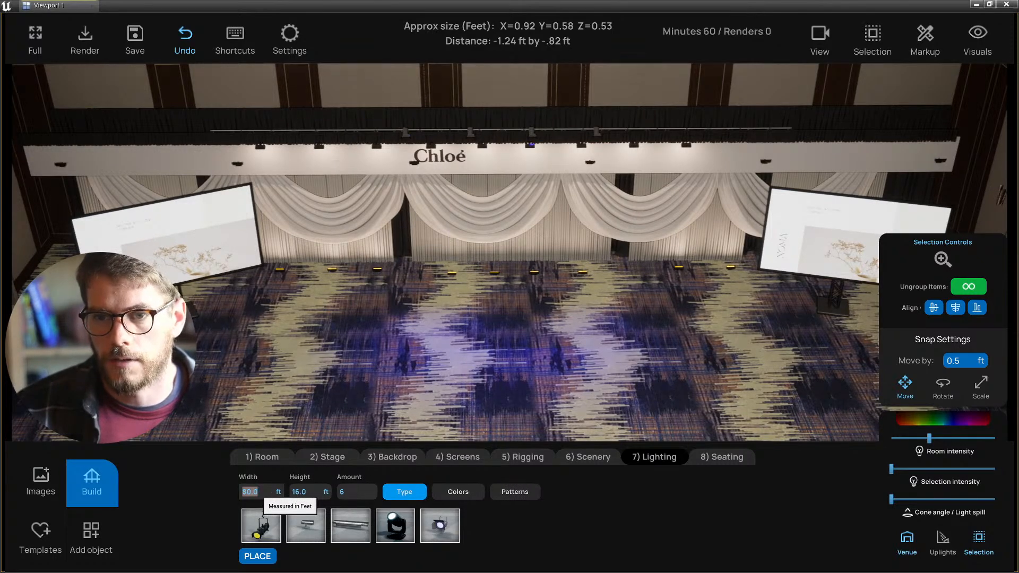
- Edit the light row height and orbit lower toward the overhead lights above the Chloé header
mouse_move(329, 388)
left_mouse_down("alt")
mouse_move(372, 384)
mouse_move(339, 384)
left_mouse_up("alt")
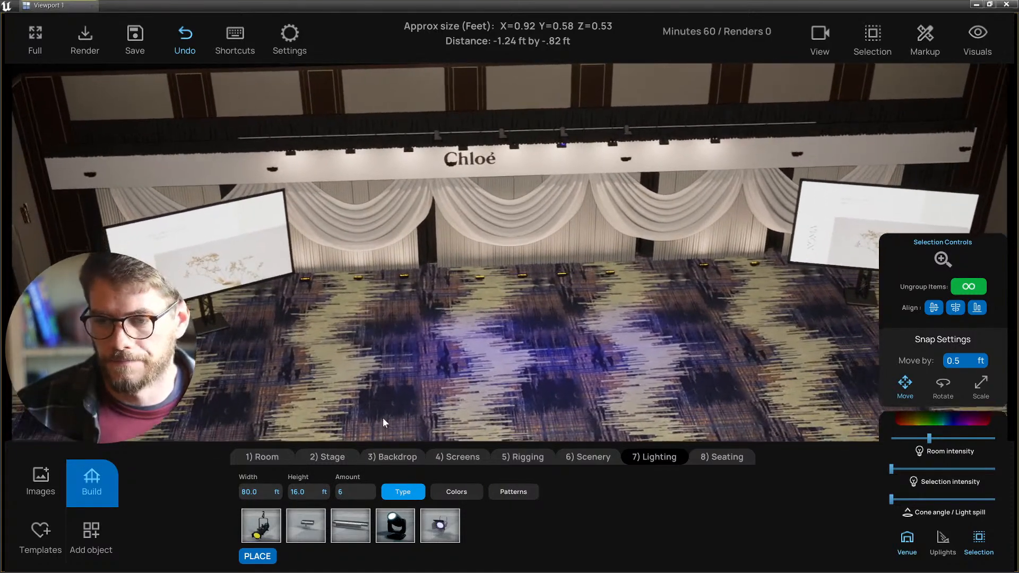
left_click_drag(383, 419, 373, 419, "alt")
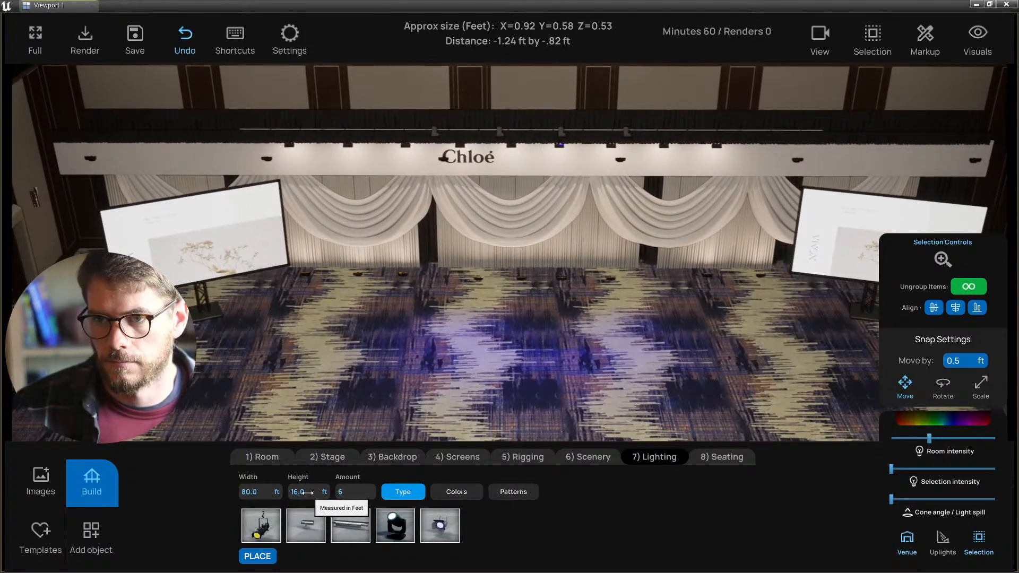
left_click(306, 491)
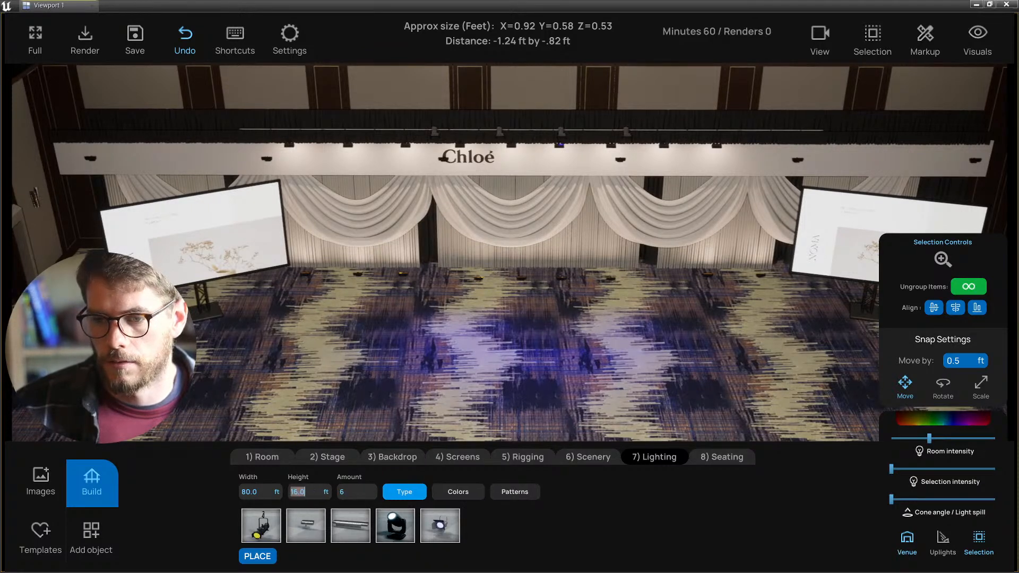
left_click(376, 373)
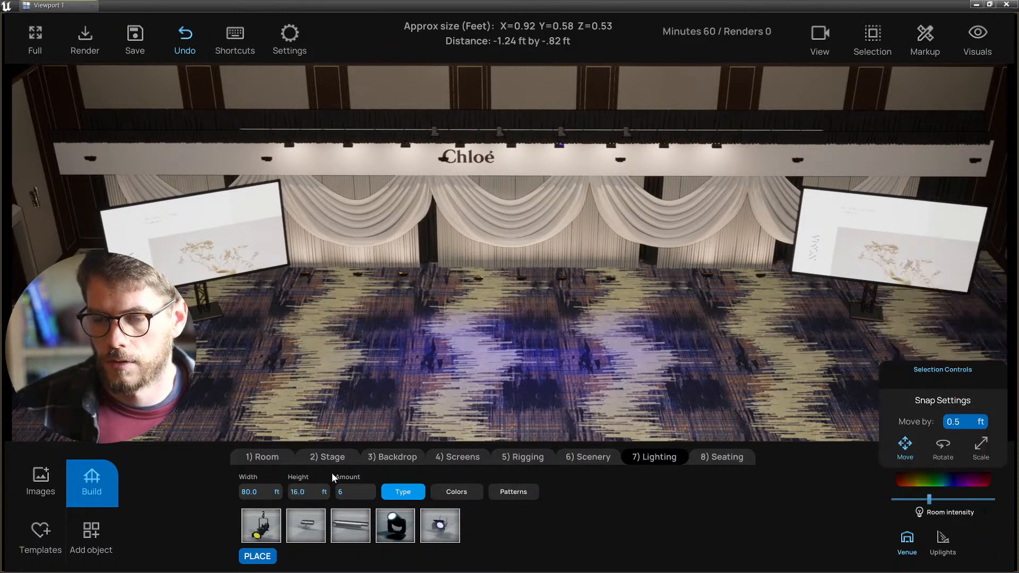
left_click(313, 492)
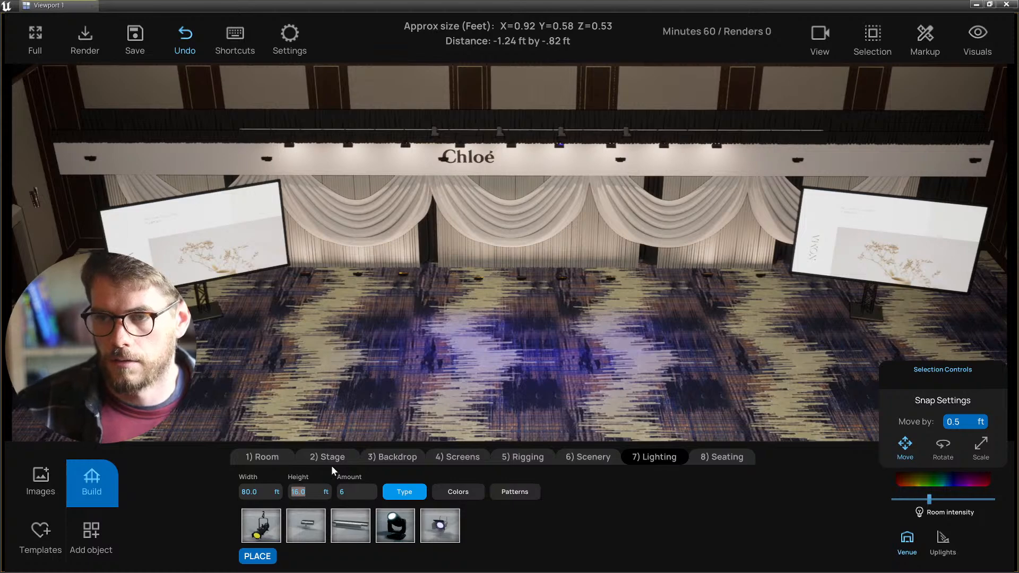
mouse_move(414, 273)
right_mouse_down()
mouse_move(417, 239)
mouse_move(412, 280)
right_mouse_up()
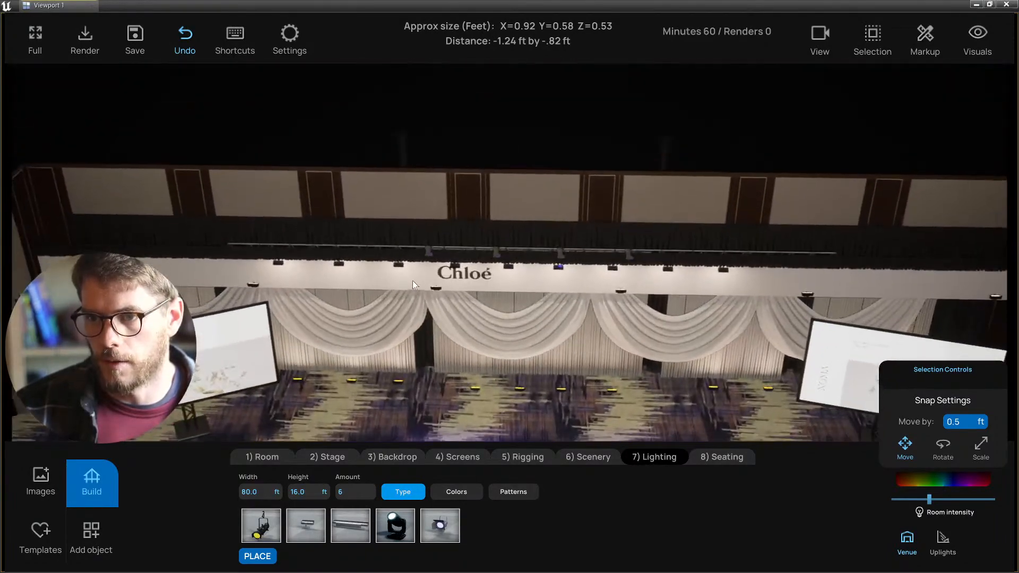
right_click_drag(402, 332, 488, 329)
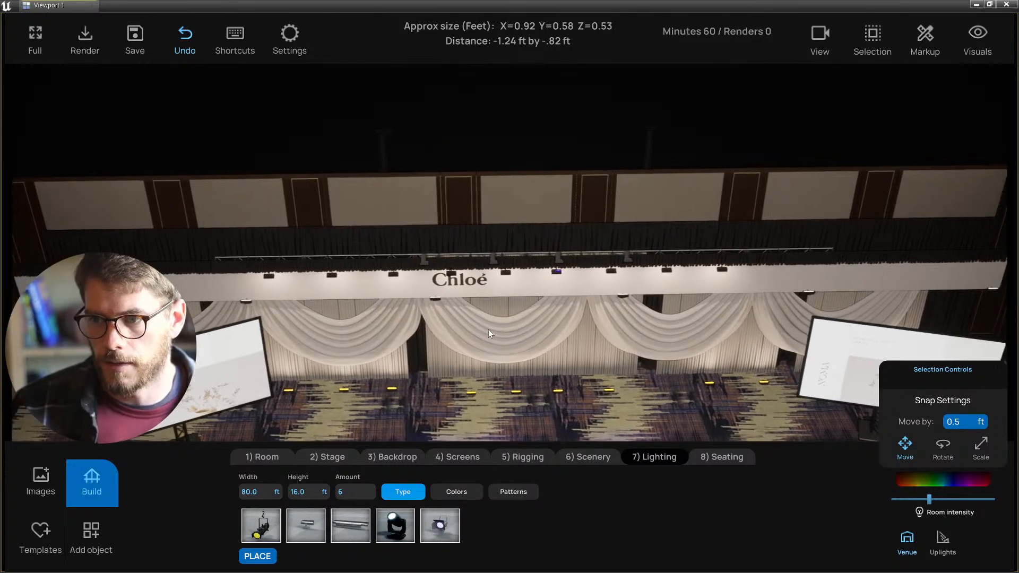
- Set the overhead light row to 15 ft high and 75 ft wide
left_click(308, 494)
type("15")
key("Return")
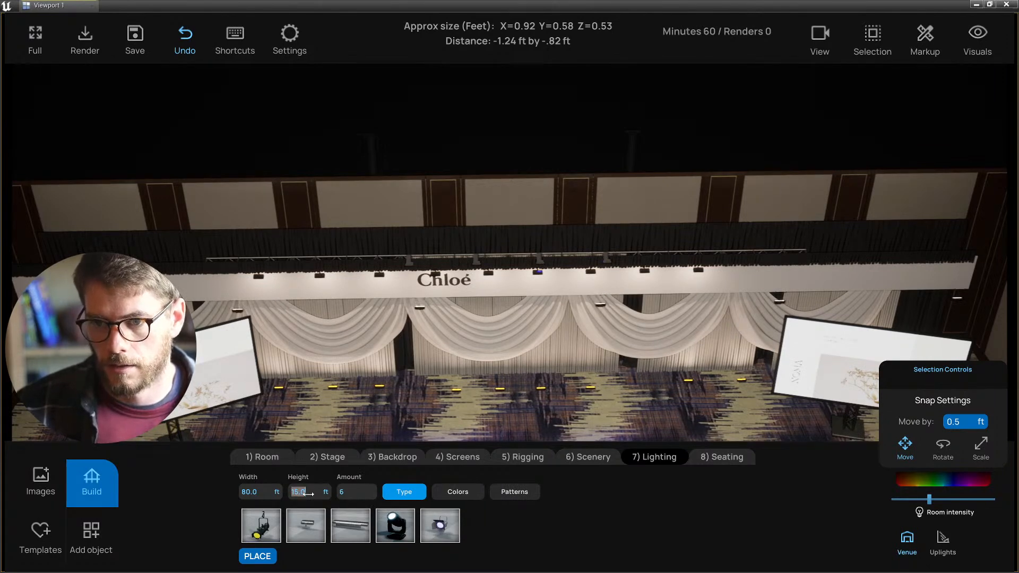
left_click(265, 492)
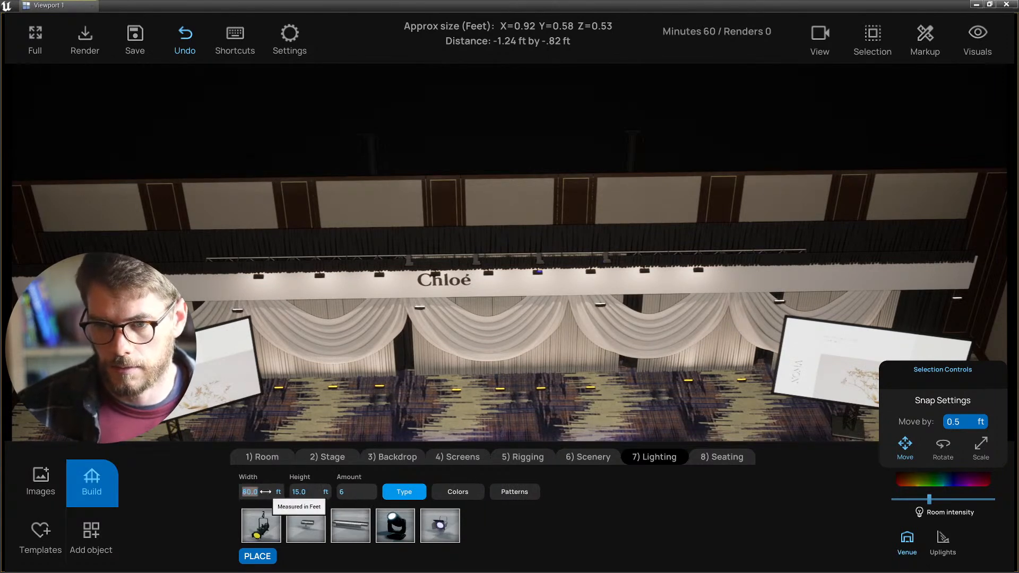
type("75")
key("Return")
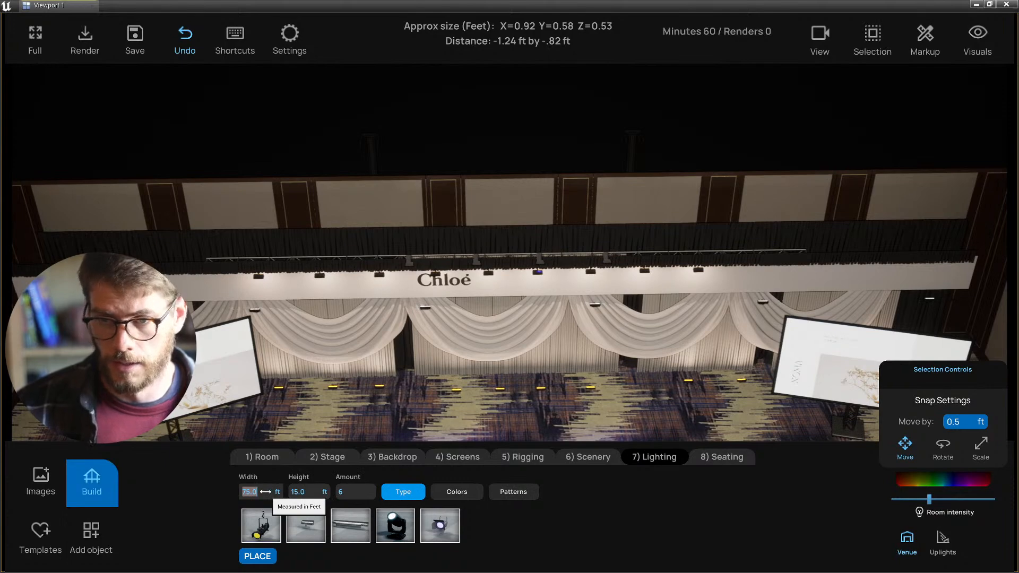
- Rotate the overhead light fixtures to point vertically, then save the project
mouse_move(539, 318)
right_mouse_down()
mouse_move(498, 316)
mouse_move(546, 312)
mouse_move(527, 315)
right_mouse_up()
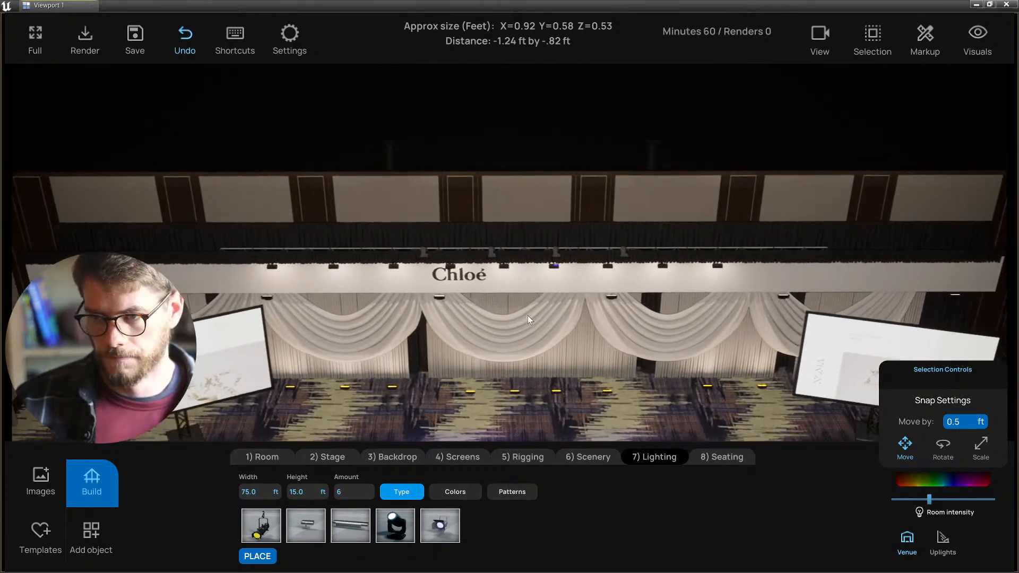
left_click(439, 298)
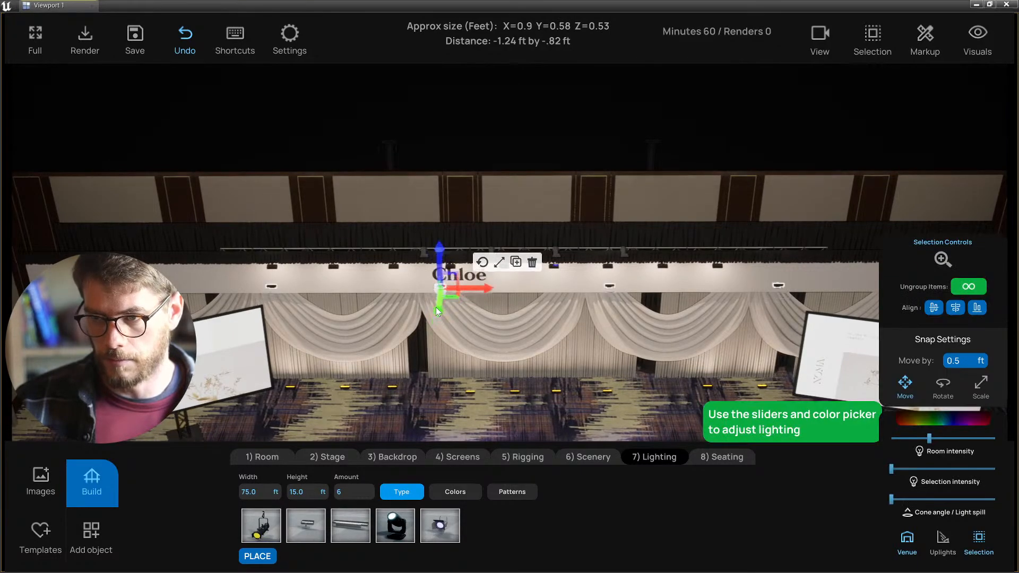
right_click_drag(501, 325, 496, 314)
left_click(463, 228)
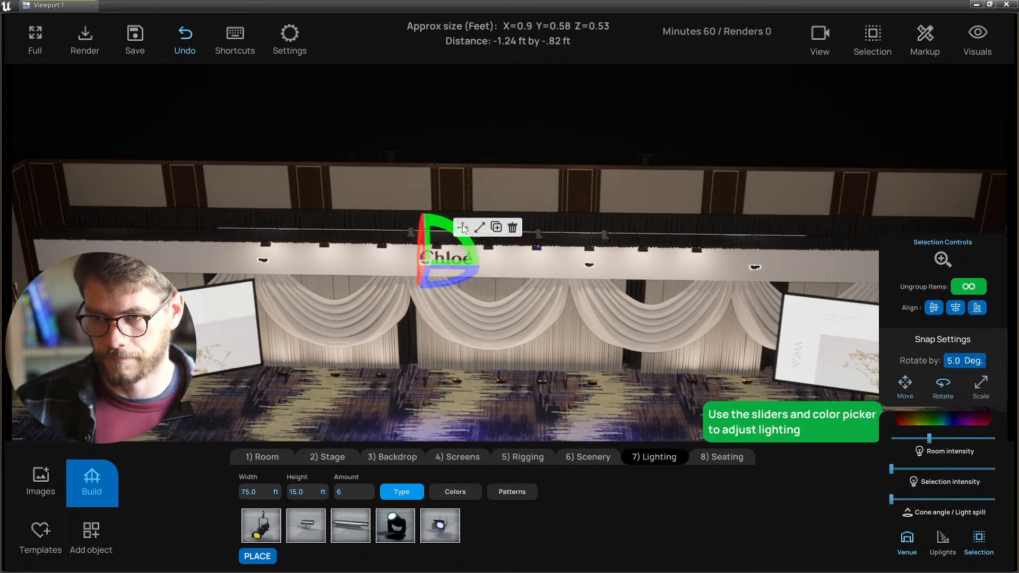
right_click_drag(465, 278, 499, 277)
mouse_move(399, 238)
left_mouse_down()
mouse_move(397, 257)
mouse_move(409, 262)
mouse_move(403, 243)
left_mouse_up()
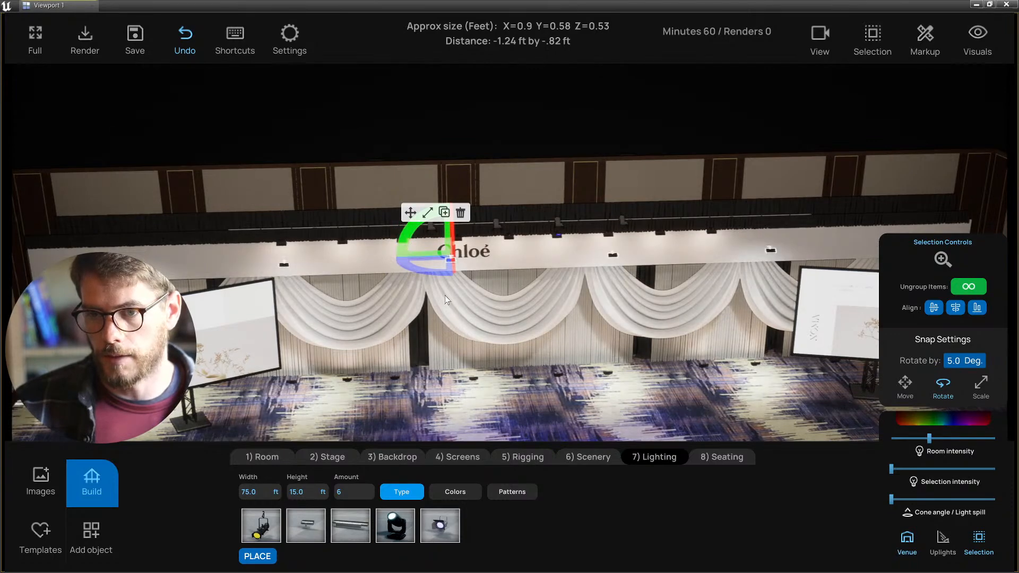
mouse_move(445, 295)
right_mouse_down()
mouse_move(570, 295)
mouse_move(451, 289)
right_mouse_up()
left_click_drag(425, 281, 511, 280)
key("ctrl+s")
- In top view, move the overhead lights back toward the Chloé backdrop
key("t")
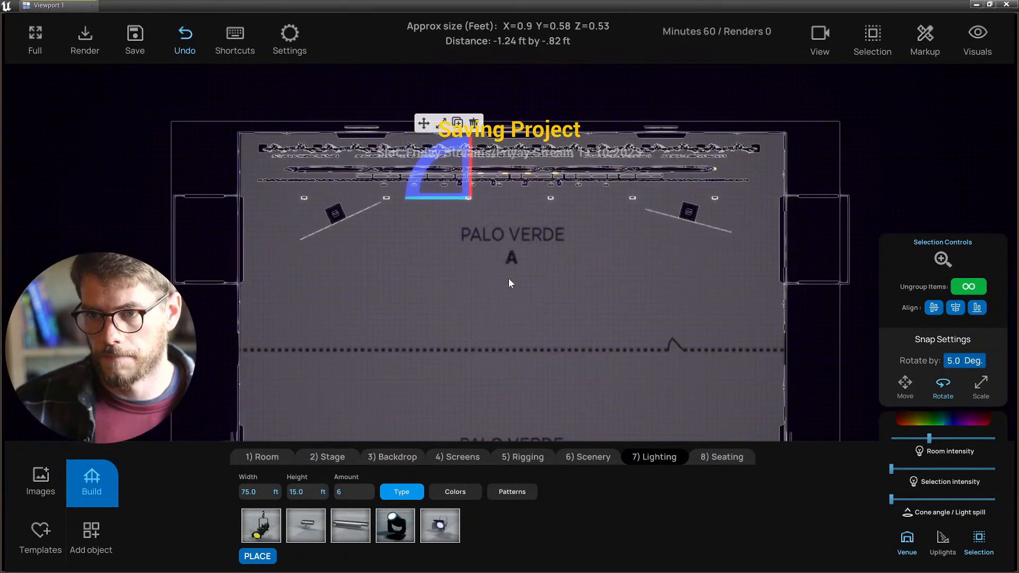
scroll(485, 201, "up", 4)
middle_click_drag(485, 200, 459, 329)
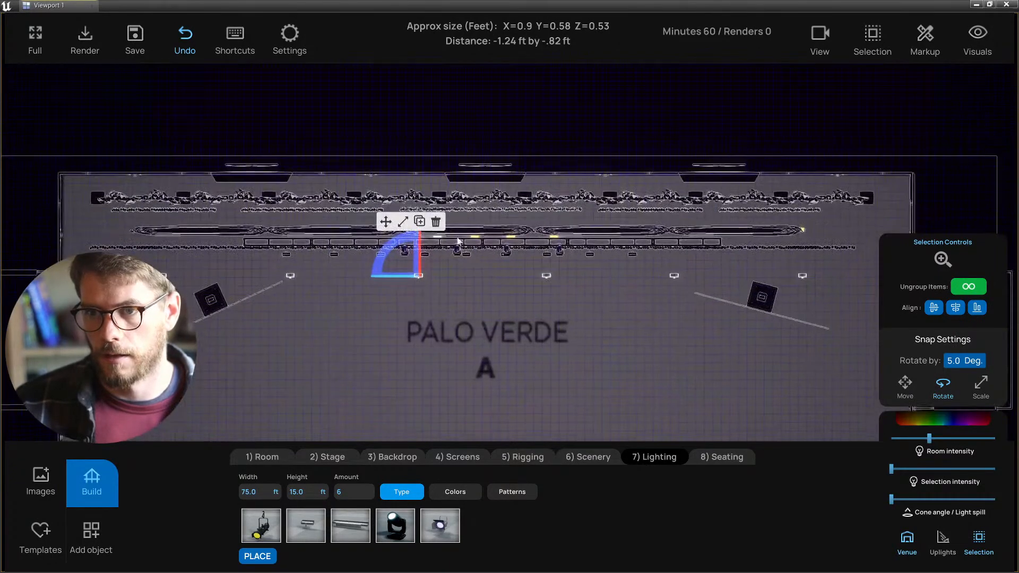
left_click(386, 222)
left_click_drag(417, 252, 417, 214)
scroll(417, 215, "up", 2)
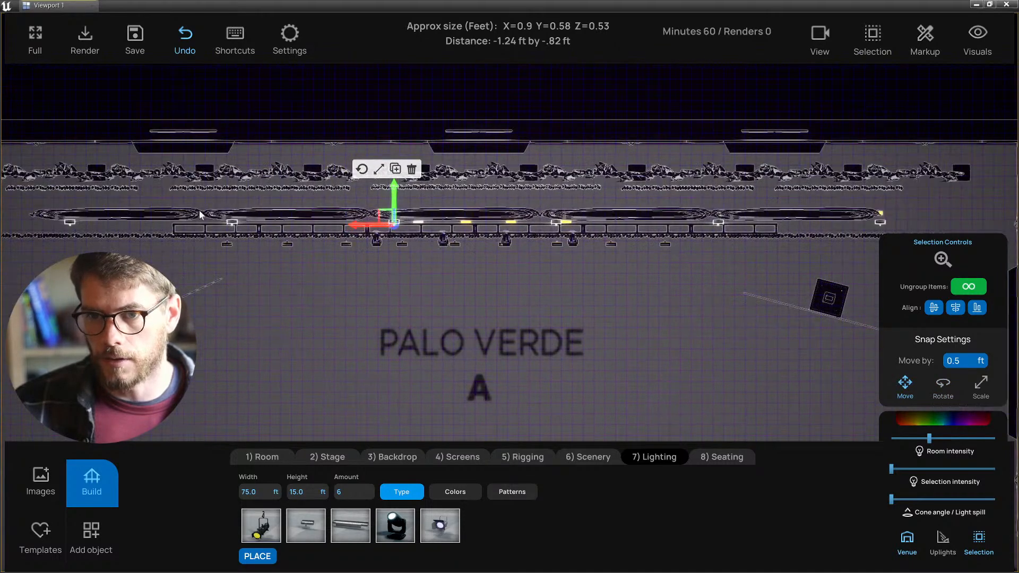
- Shift the lighting truss with its light row back toward the backdrop
left_click(206, 213)
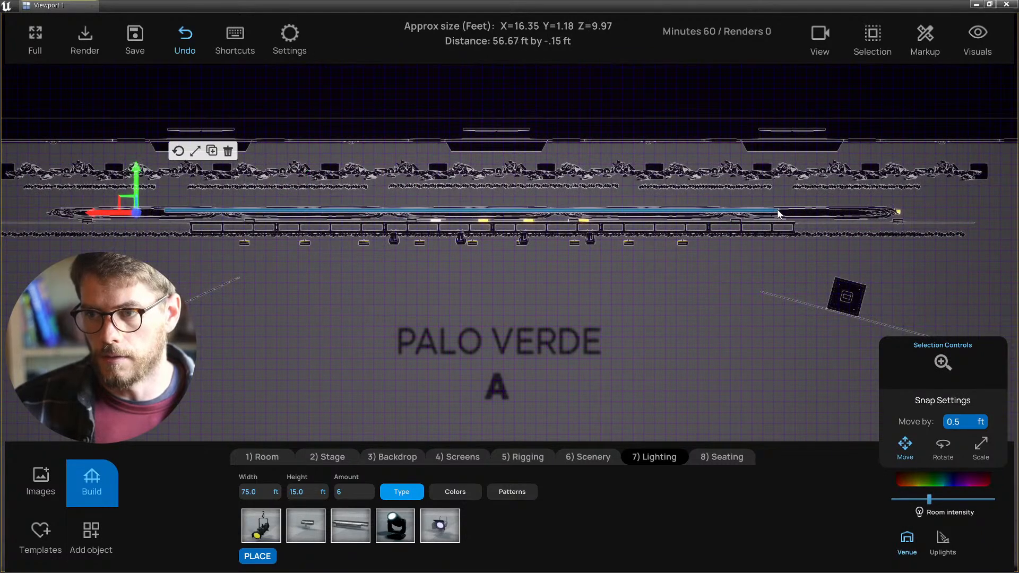
left_click(745, 187)
left_click_drag(757, 181, 757, 168)
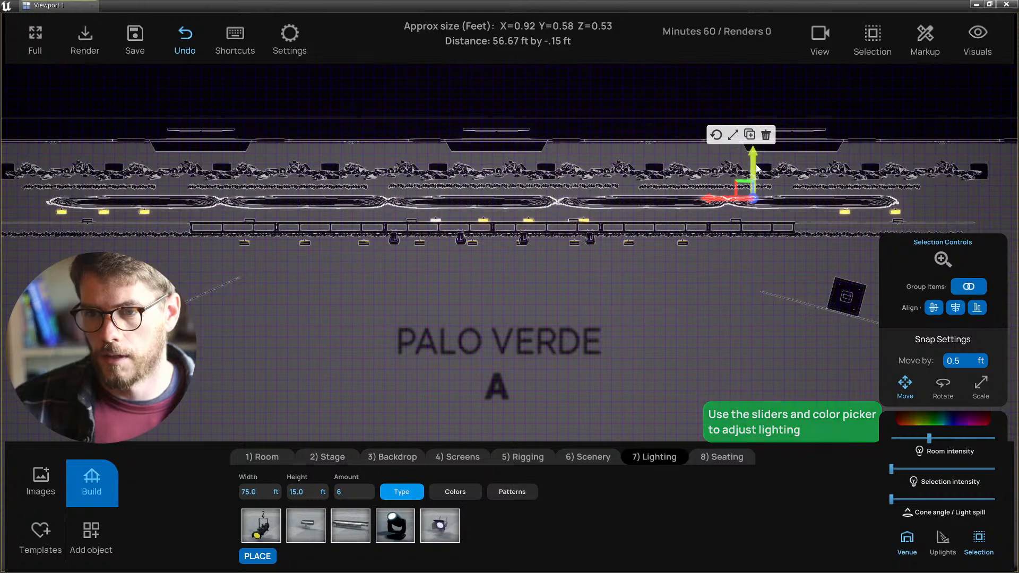
left_click(251, 219)
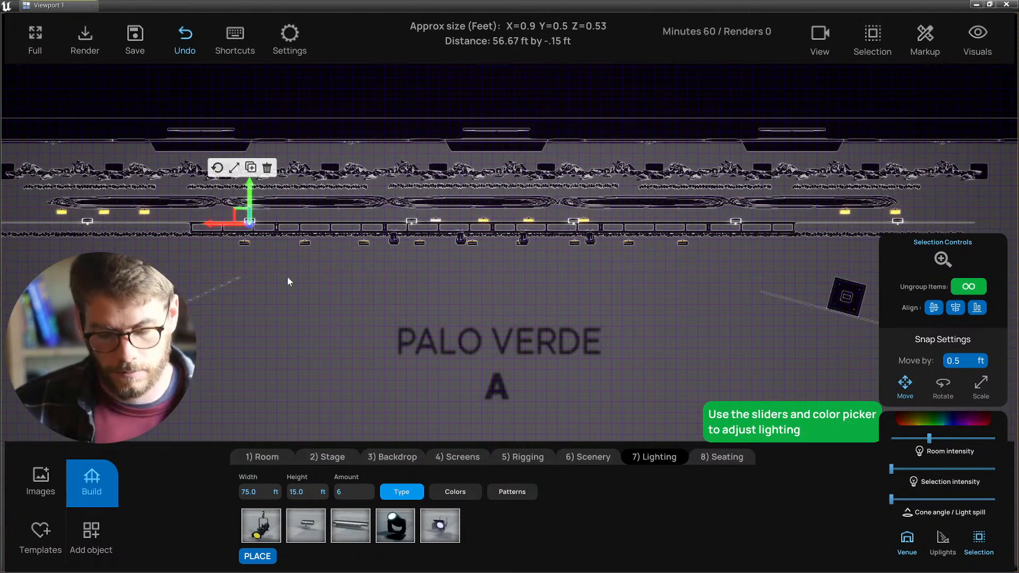
- Return to perspective view and nudge the grouped lights slightly left
key("alt+g")
key("w")
right_click_drag(402, 313, 507, 311)
key("s")
left_click_drag(491, 317, 485, 316)
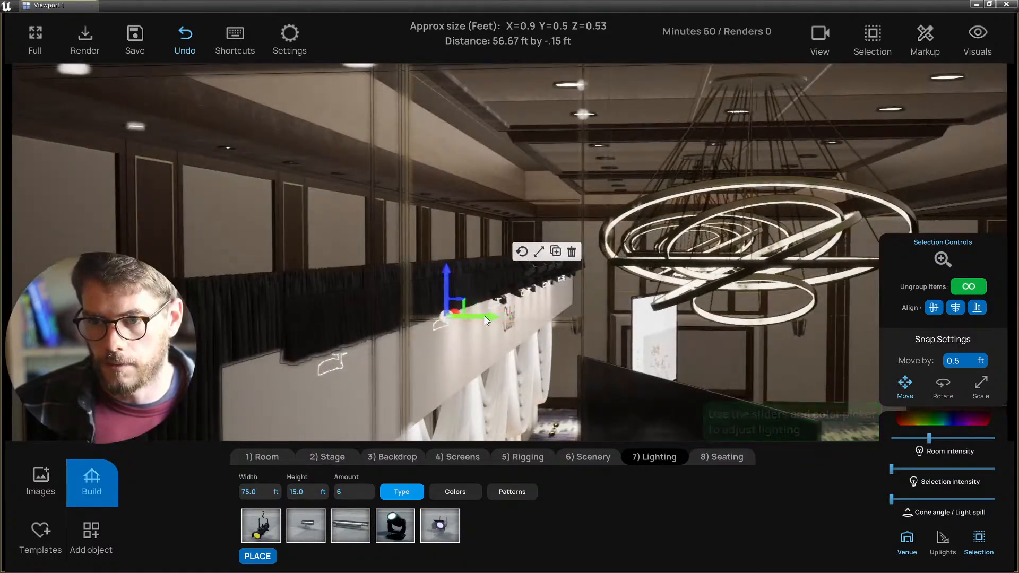
key("a")
right_click_drag(484, 316, 499, 345)
key("d")
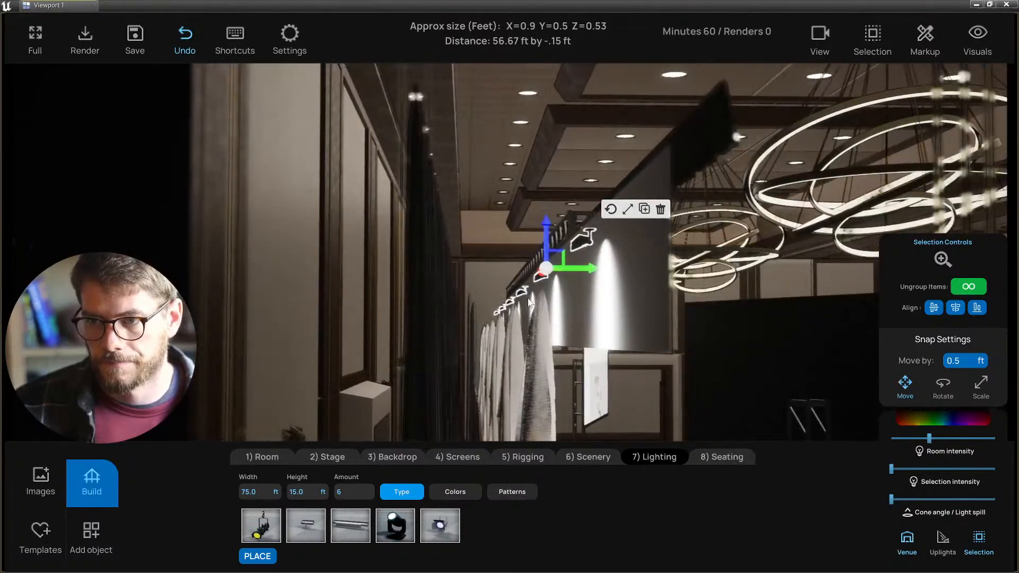
key("d")
right_click_drag(594, 224, 329, 281)
- Slide the light row left along the Chloé header facing the back wall
key("e")
key("d")
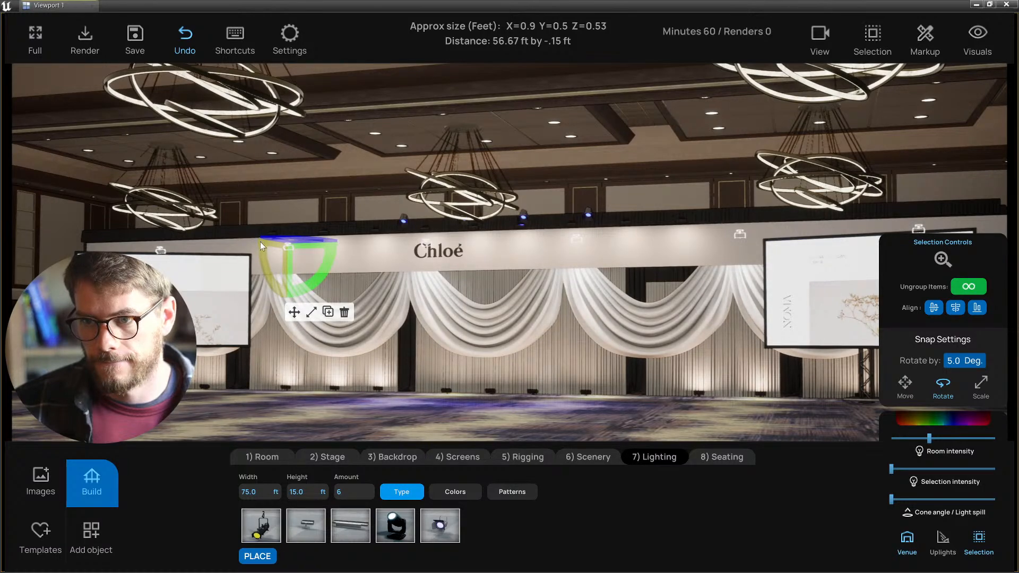
middle_click_drag(386, 375, 448, 365)
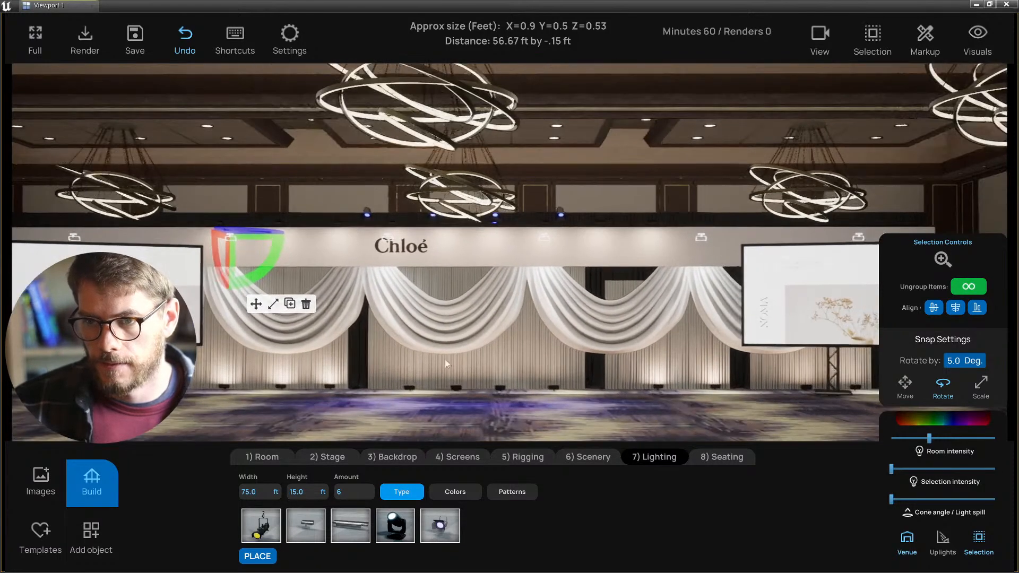
left_click(256, 304)
left_click_drag(253, 238, 240, 231)
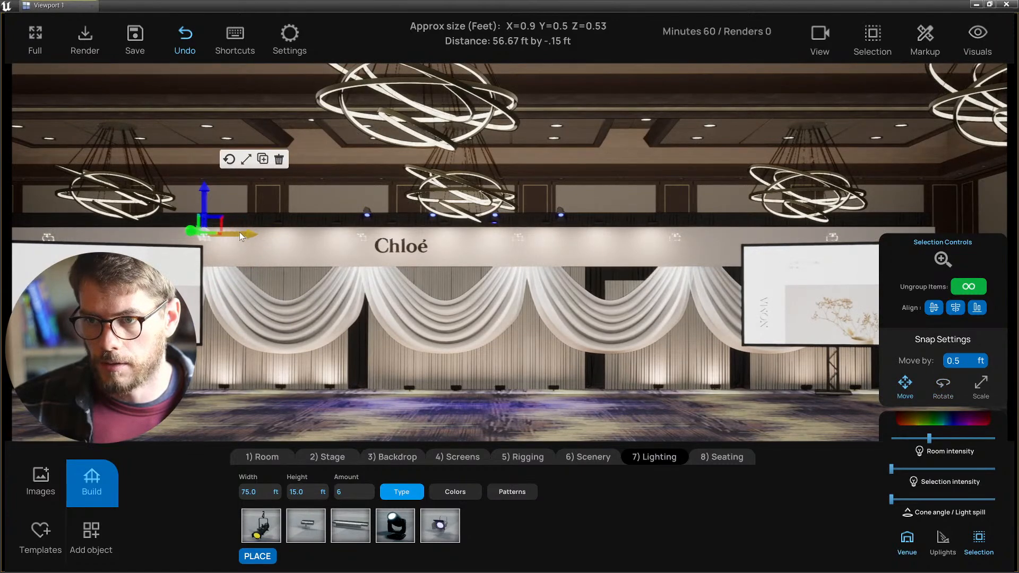
- Push the two floor uplights back closer to the drapes
middle_click_drag(242, 233, 422, 332)
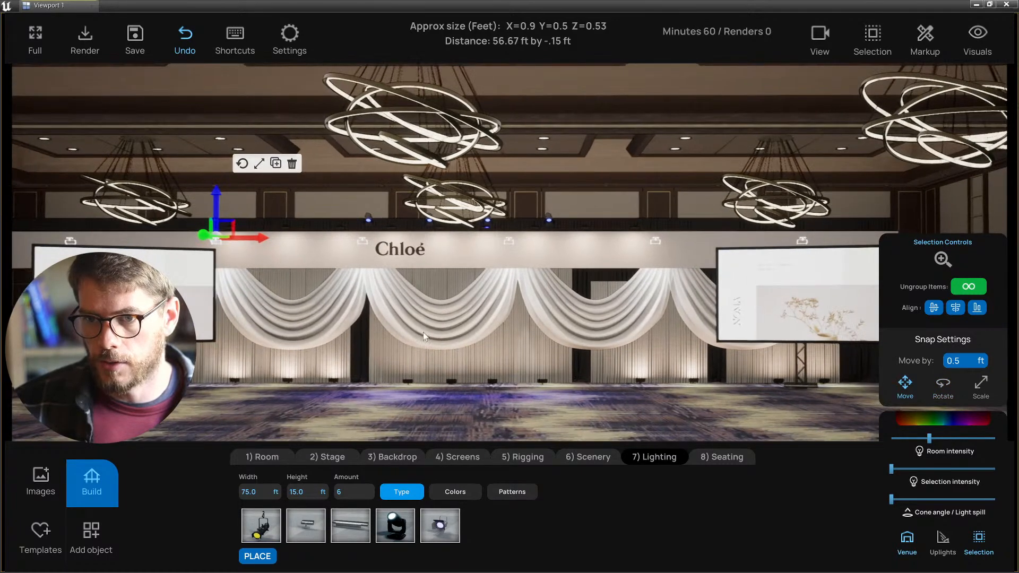
key("a")
key("d")
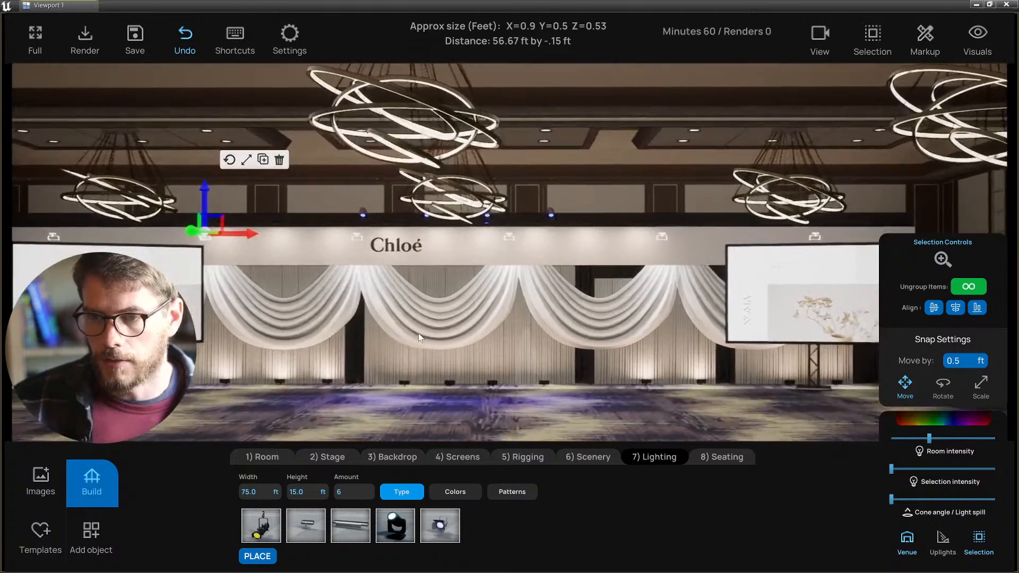
middle_click_drag(524, 342, 523, 386)
key("s")
left_click(426, 351)
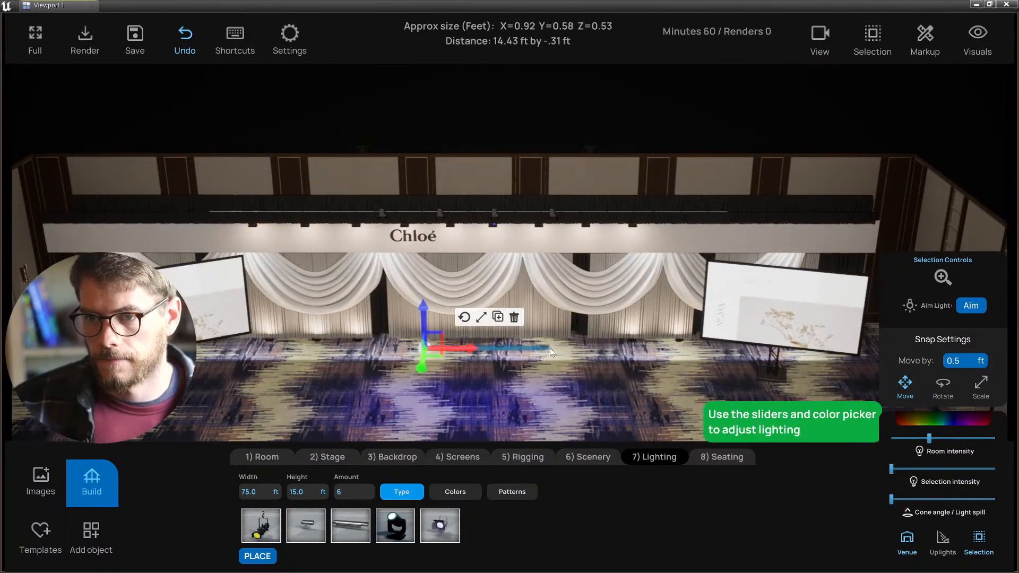
left_click(548, 347)
left_click_drag(547, 368, 550, 363)
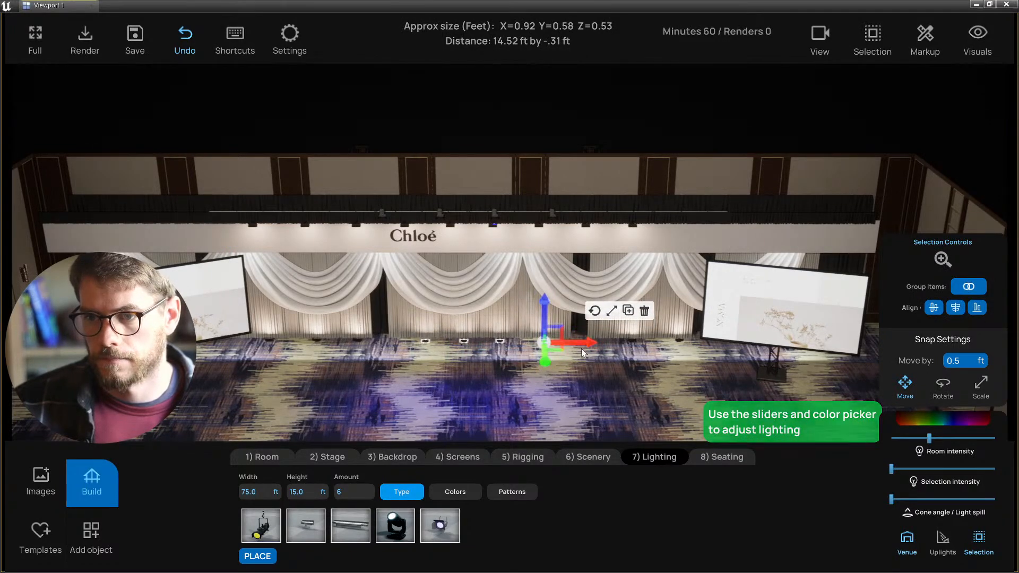
left_click(520, 387)
mouse_move(520, 386)
middle_mouse_down()
mouse_move(521, 357)
mouse_move(520, 376)
mouse_move(533, 386)
middle_mouse_up()
- Switch to the front and then the side wireframe views
scroll(533, 387, "down", 3)
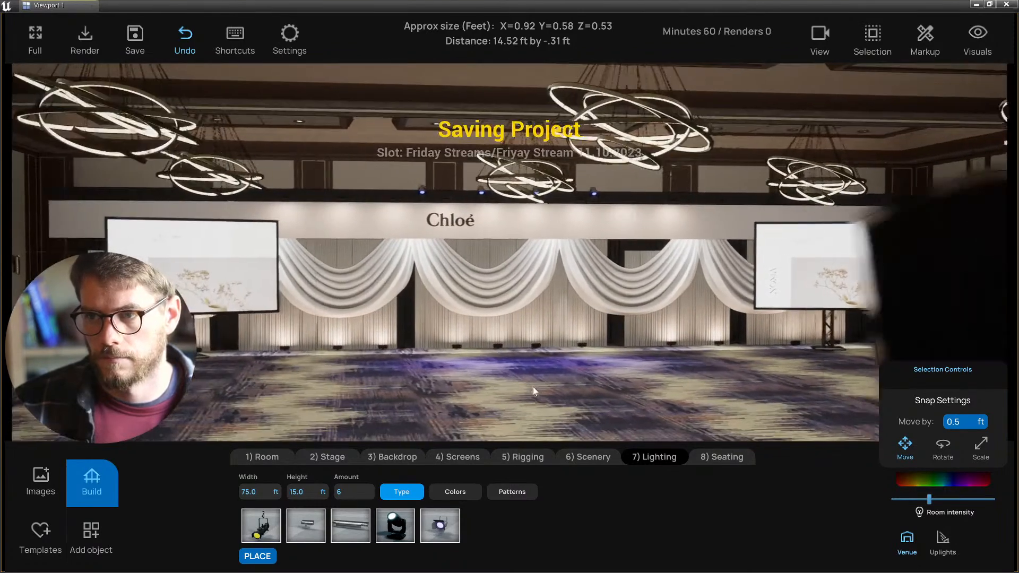
scroll(527, 383, "up", 5)
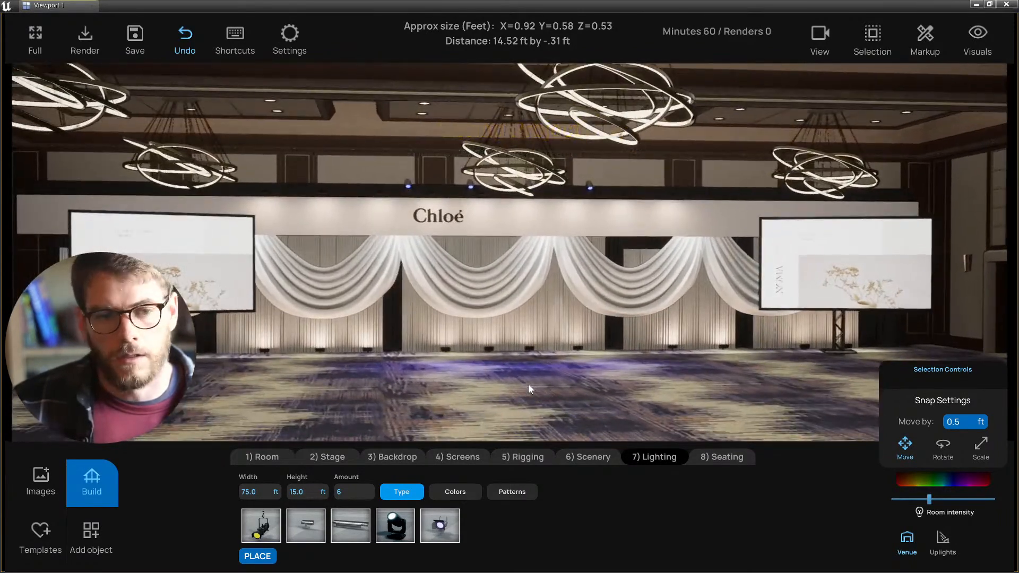
key("2")
key("3")
scroll(527, 384, "up", 6)
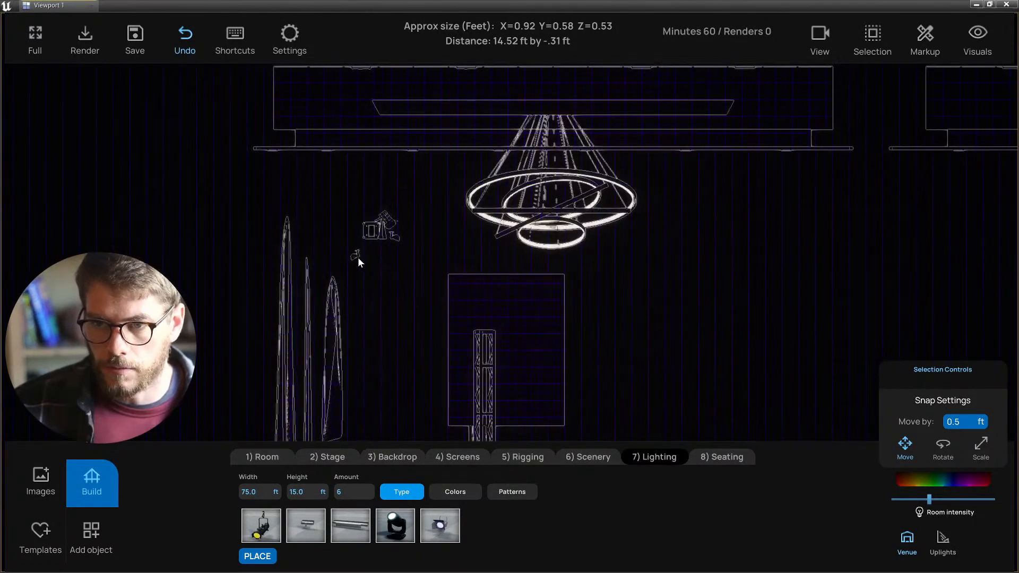
- Raise the small overhead light fixture one step in the wireframe view
left_click(357, 257)
left_click_drag(357, 234, 358, 227)
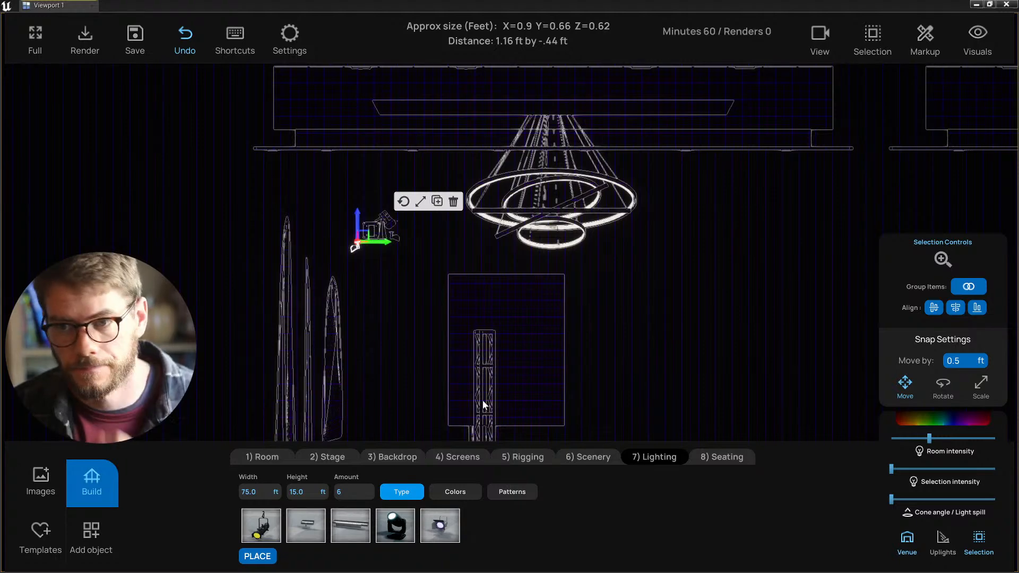
middle_click_drag(411, 351, 413, 350)
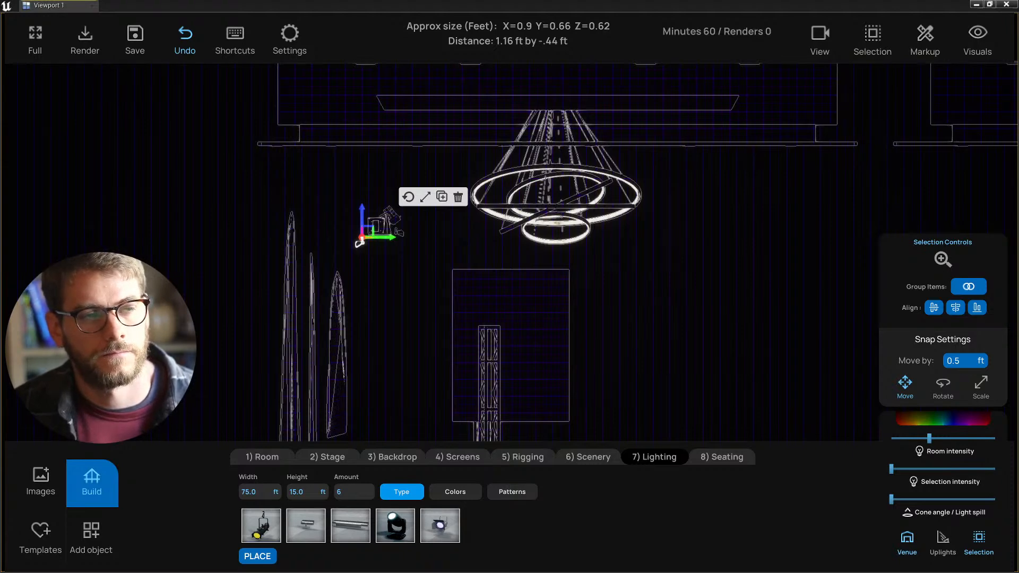
key("s")
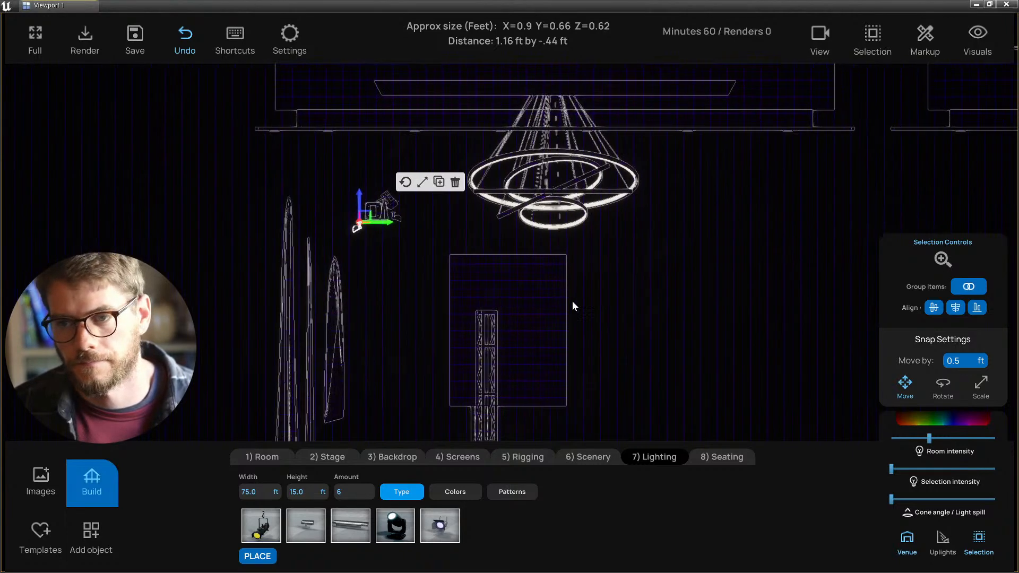
key("a")
key("d")
scroll(410, 207, "up", 5)
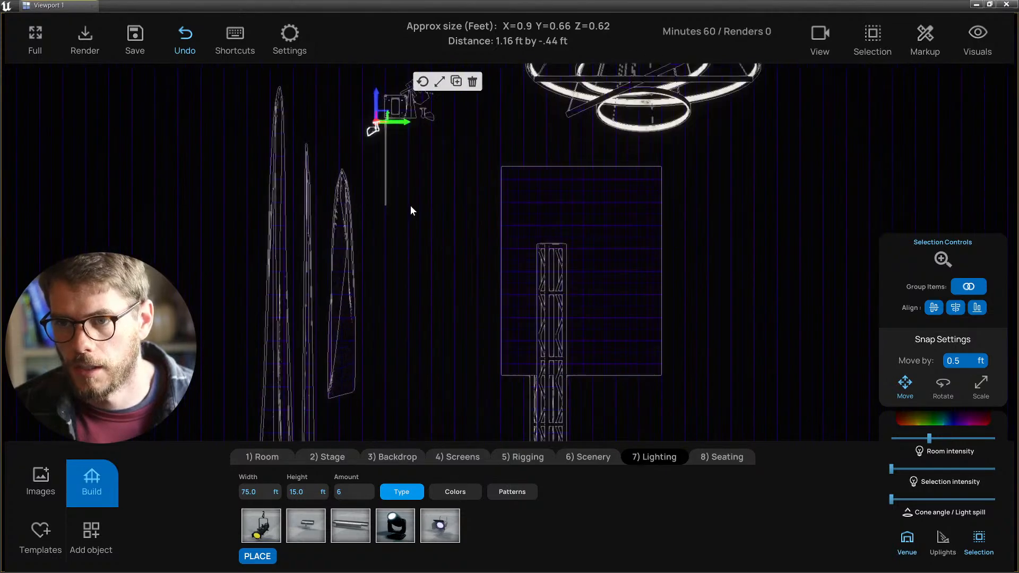
key("w")
key("a")
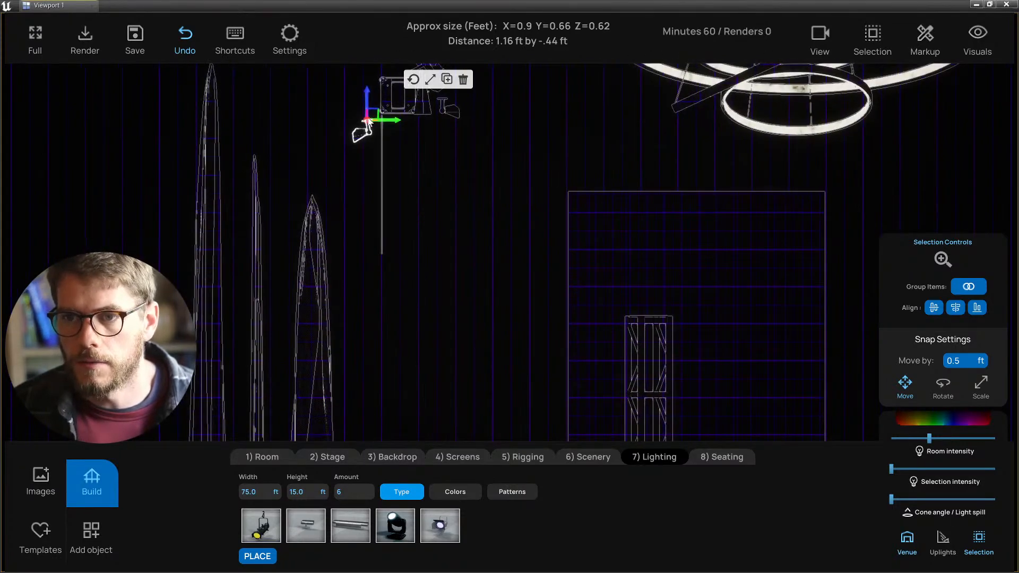
- Toggle the fixture between Rotate and Move, deselect it, and return to lit perspective
left_click(414, 80)
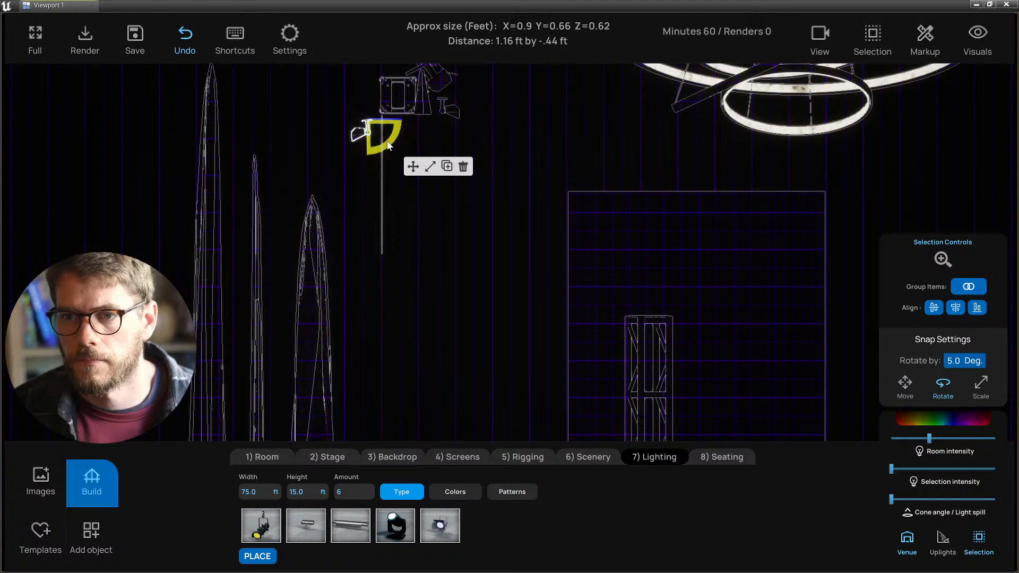
left_click(413, 167)
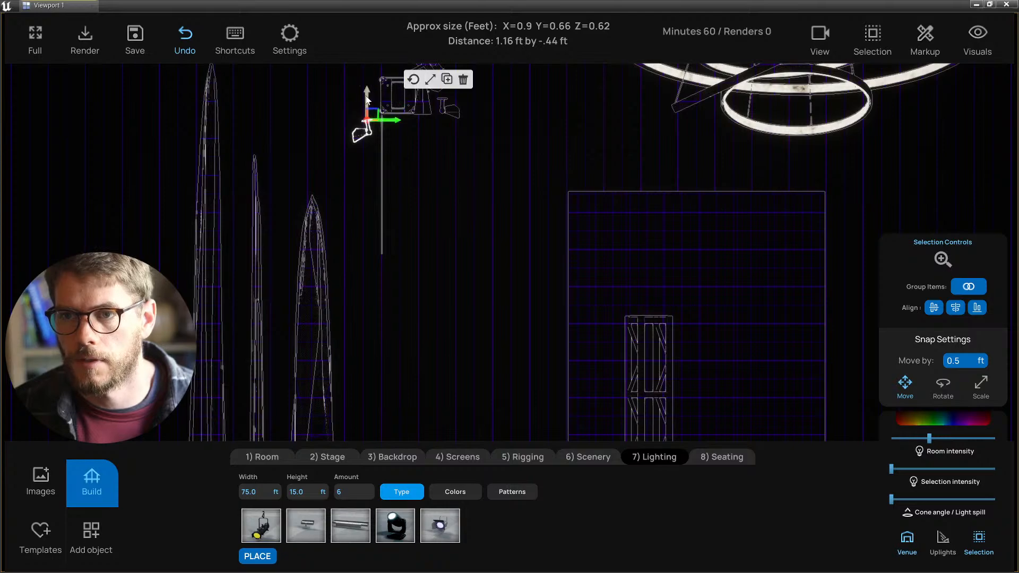
left_click(448, 219)
scroll(447, 220, "down", 5)
middle_click_drag(430, 190, 417, 226)
key("alt+g")
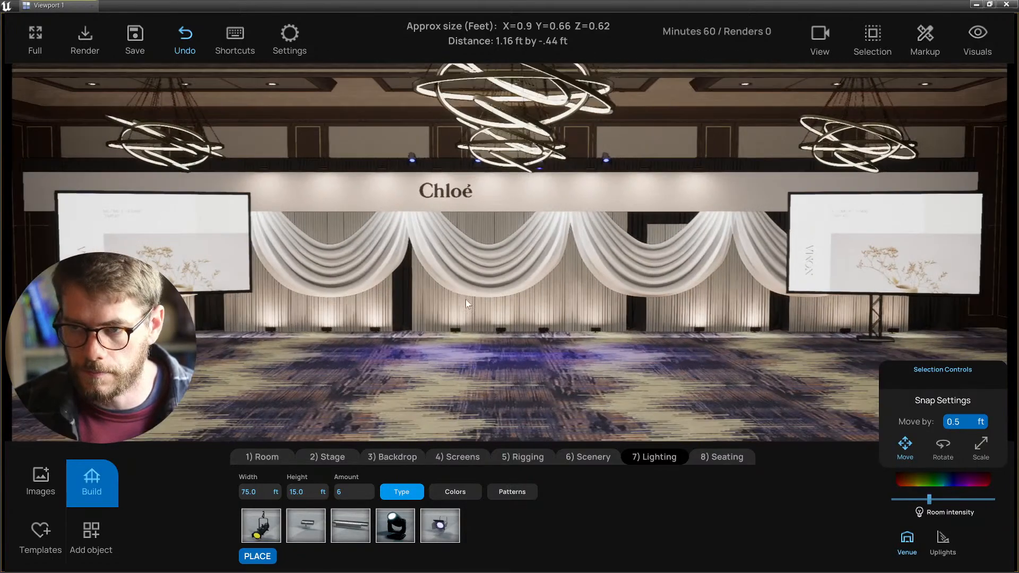
- Fly the camera around the Chloé stage to review it from several distances and angles
key("w")
right_click_drag(466, 299, 402, 320)
key("s")
key("w")
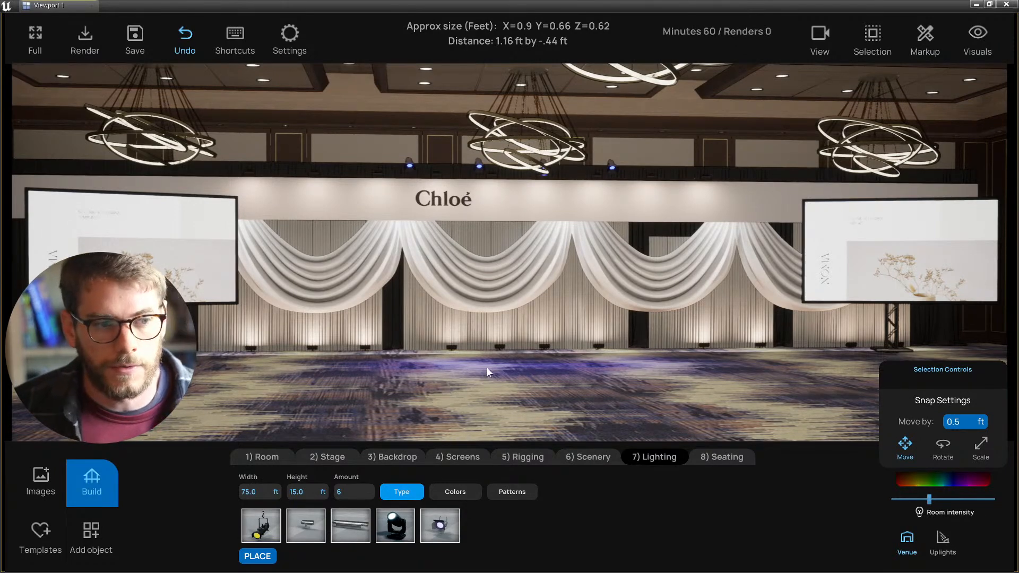
key("s")
right_click_drag(504, 367, 513, 308)
key("s")
key("a")
key("d")
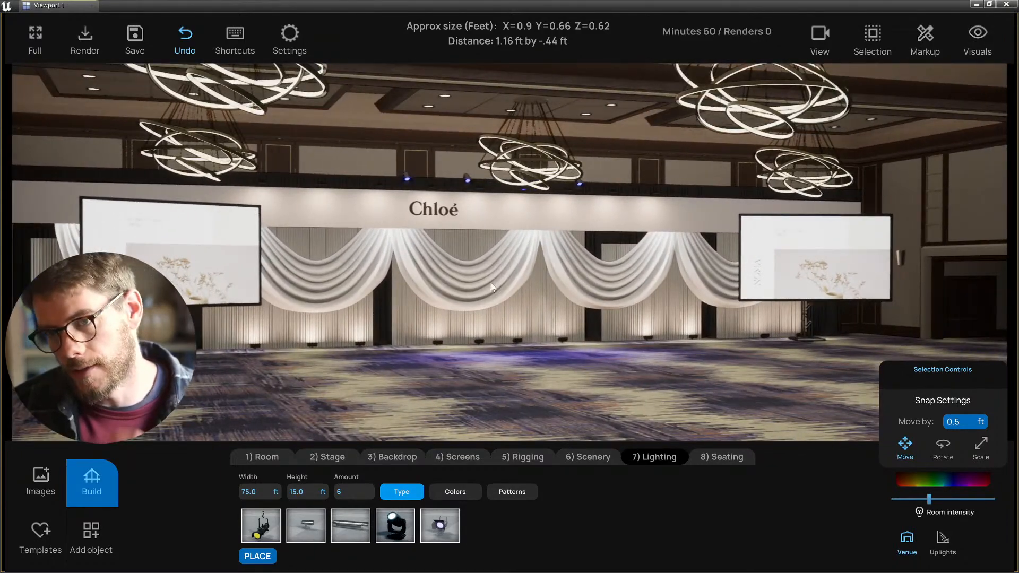
right_click_drag(423, 383, 394, 383)
key("a")
key("w")
key("s")
right_click_drag(482, 377, 555, 375)
key("s")
key("w")
key("s")
key("a")
key("w")
- Stretch one backdrop drape panel taller, then settle on an angled stage view
left_click(648, 320)
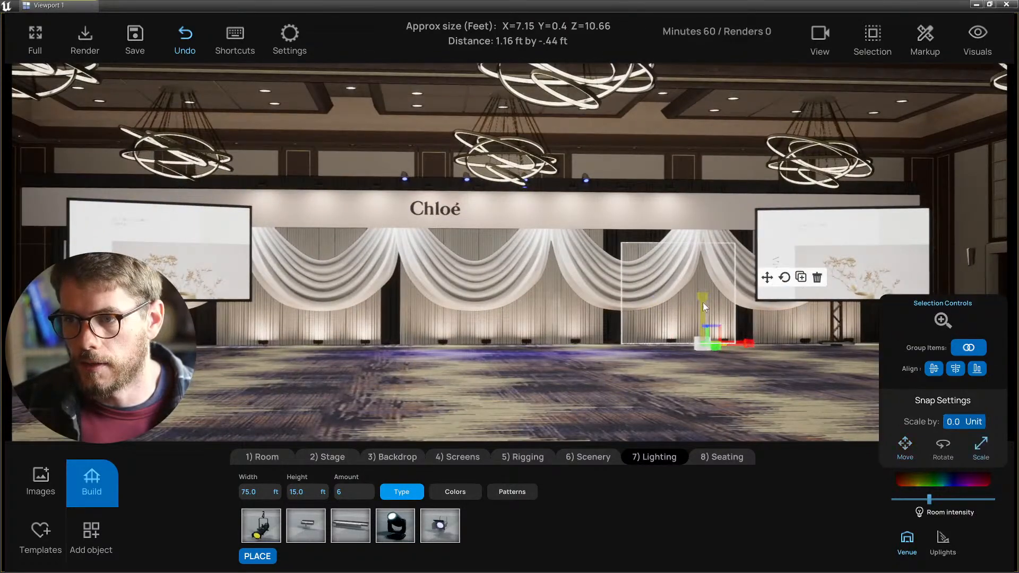
left_click_drag(702, 300, 703, 293)
left_click(590, 412)
key("d")
right_click_drag(590, 412, 180, 361)
key("s")
key("d")
key("a")
key("s")
key("w")
- Select the object beside the left screen and reframe a frontal view of the stage
left_click(218, 331)
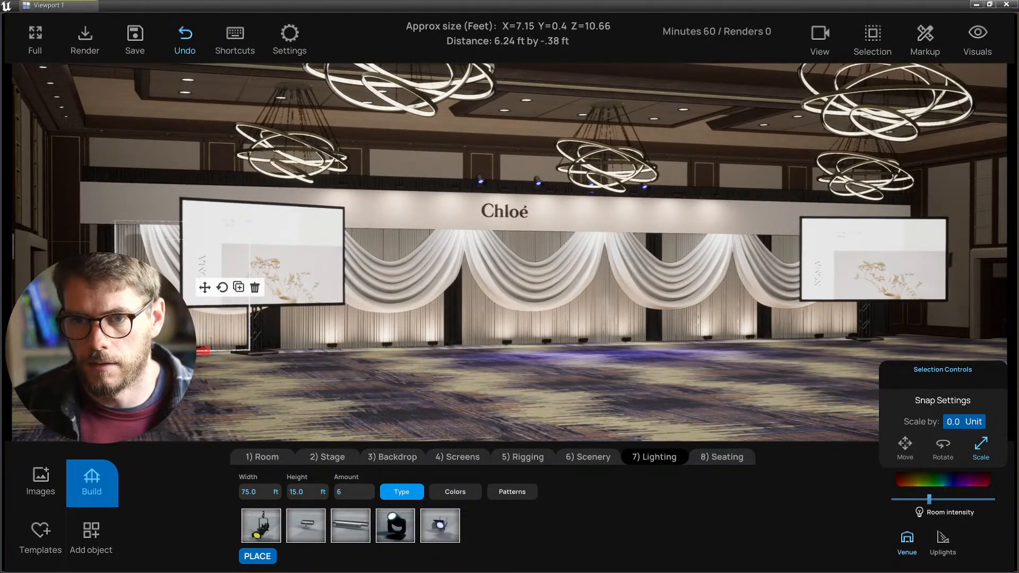
key("d")
mouse_move(511, 415)
right_mouse_down()
mouse_move(493, 412)
mouse_move(508, 409)
right_mouse_up()
key("a")
key("w")
key("a")
right_click_drag(501, 283, 560, 361)
key("a")
key("w")
key("alt+h")
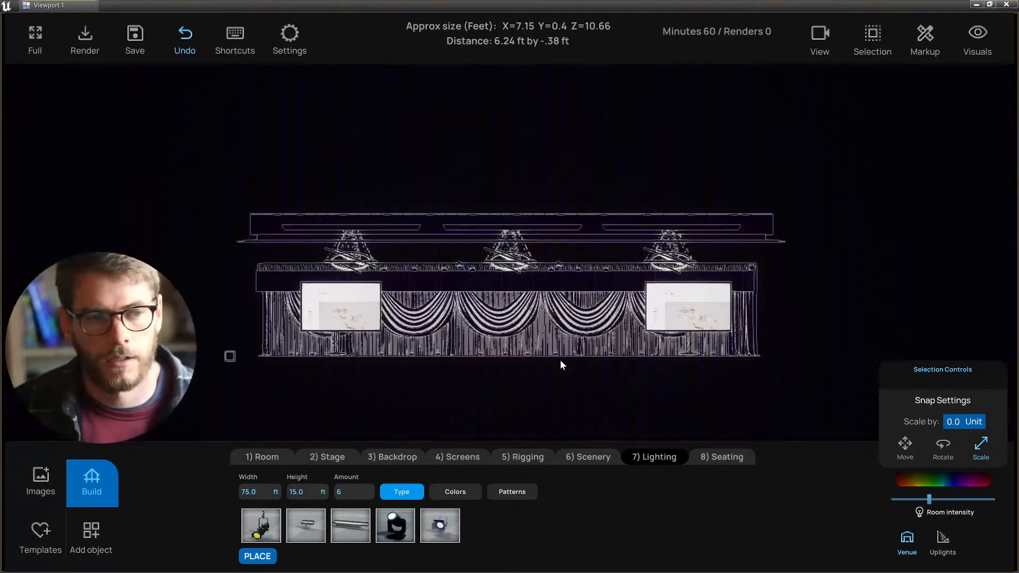
- Switch to the side wireframe view and save the project
key("alt+k")
scroll(458, 318, "up", 4)
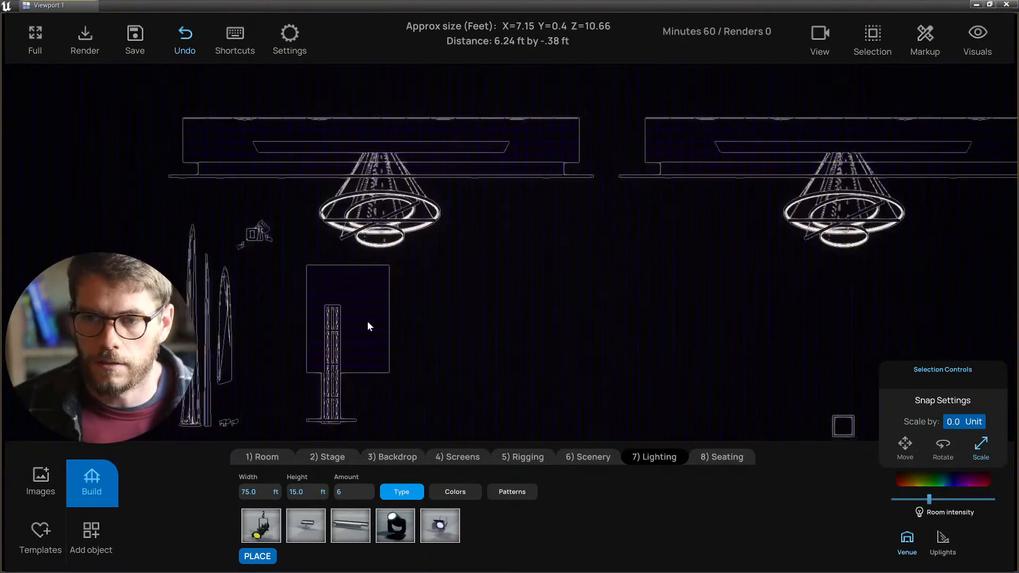
scroll(408, 314, "up", 4)
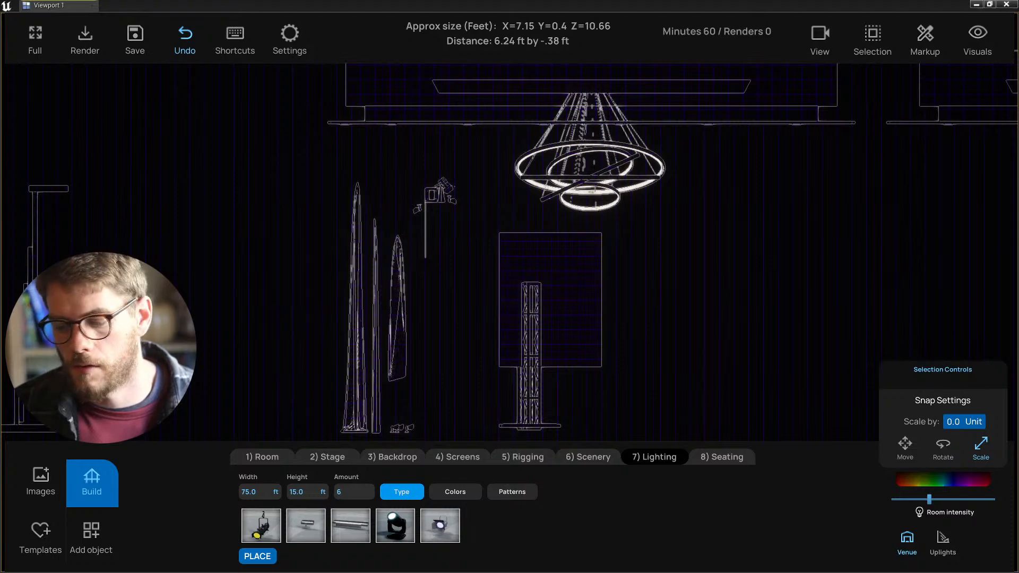
key("ctrl+s")
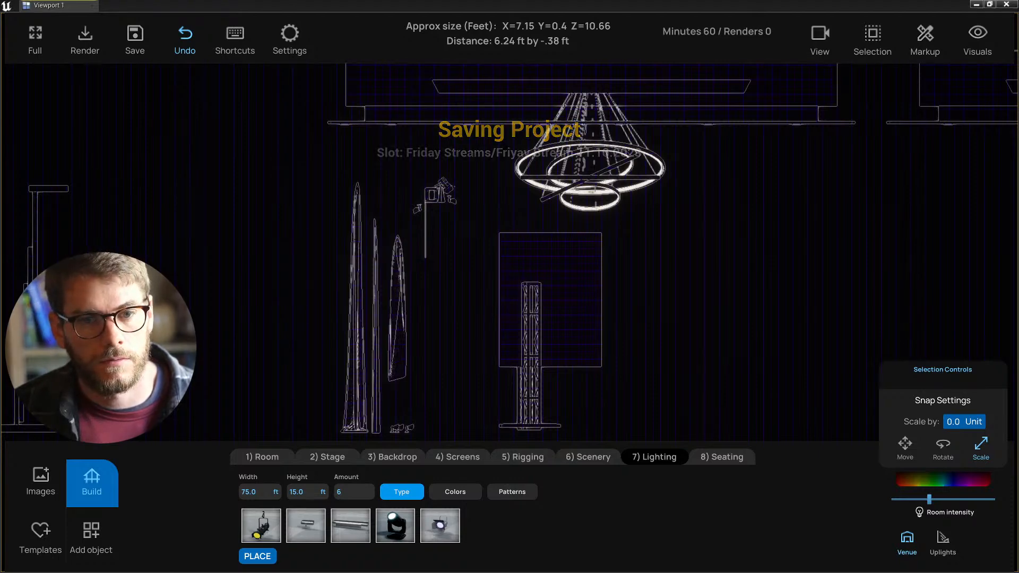
- Select the small overhead light fixture in side view and set it to Move
middle_click_drag(490, 298, 454, 275)
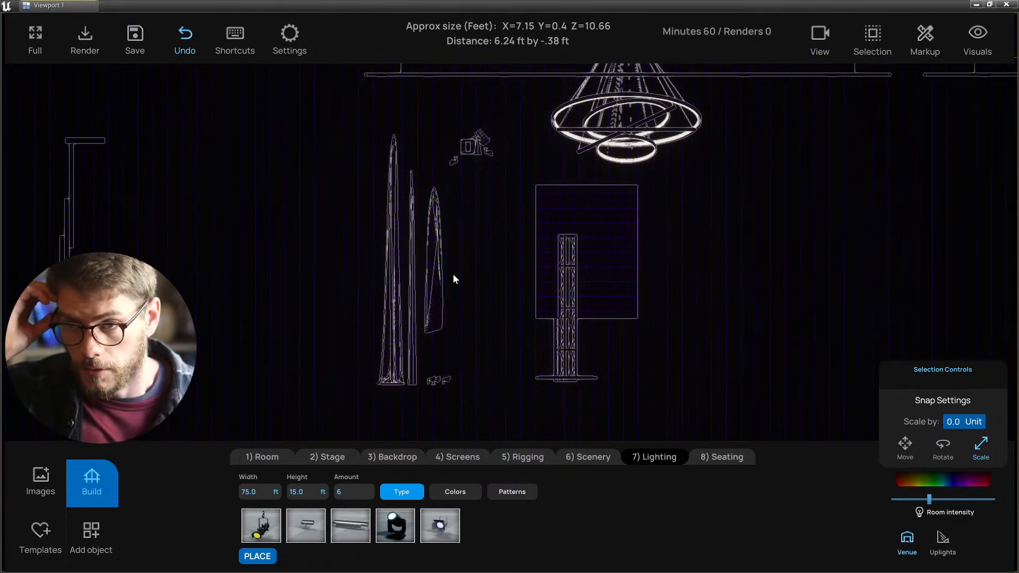
left_click(453, 159)
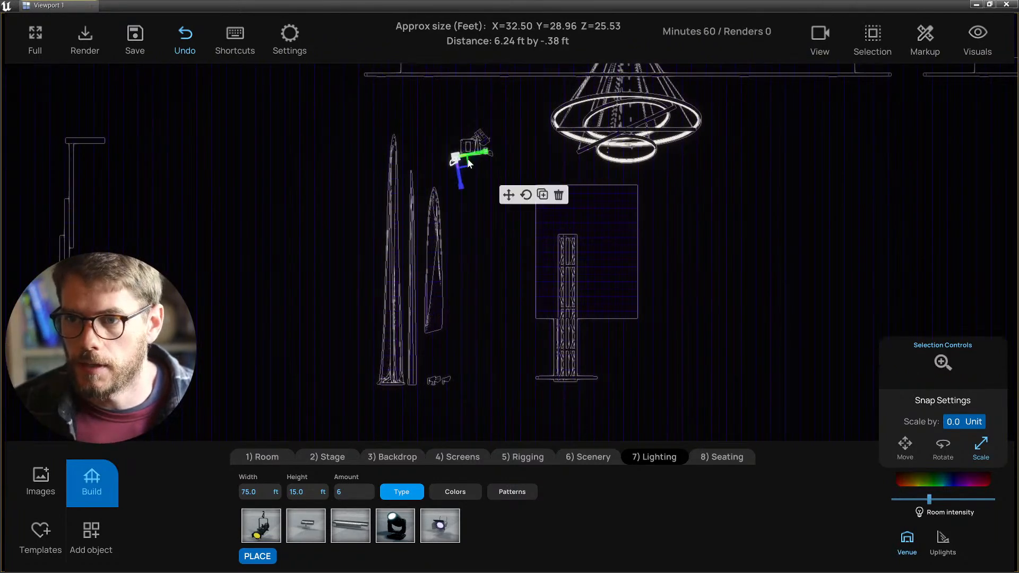
scroll(472, 149, "up", 2)
scroll(465, 146, "down", 1)
left_click(477, 118)
middle_click_drag(476, 125, 466, 162)
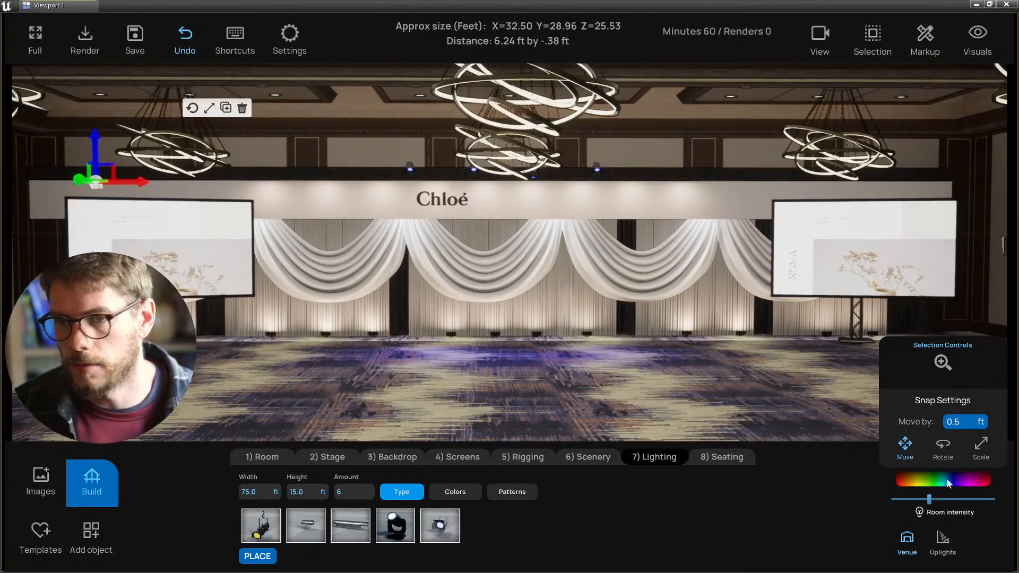
mouse_move(533, 406)
left_mouse_down()
mouse_move(524, 408)
mouse_move(526, 395)
left_mouse_up()
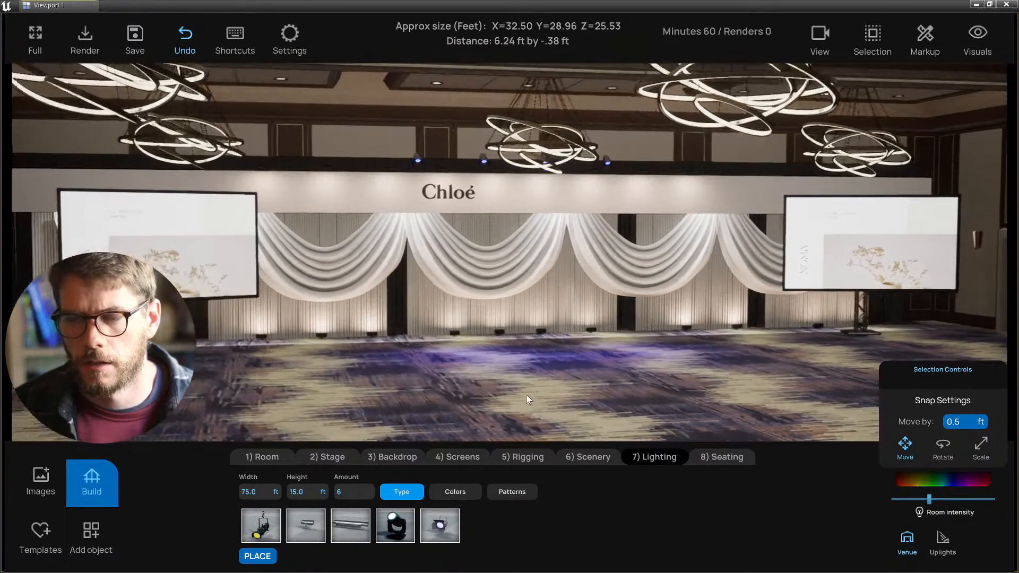
- Reselect the overhead light fixture from the side view and return to rendered perspective
key("alt+h")
key("alt+k")
scroll(335, 272, "up", 4)
scroll(343, 269, "up", 2)
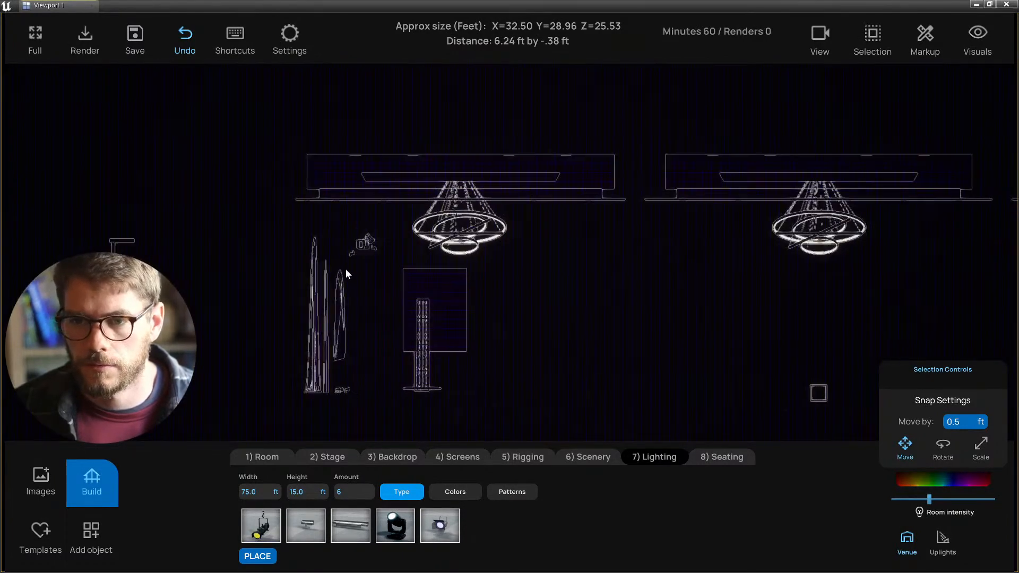
left_click(352, 253)
scroll(379, 287, "down", 1)
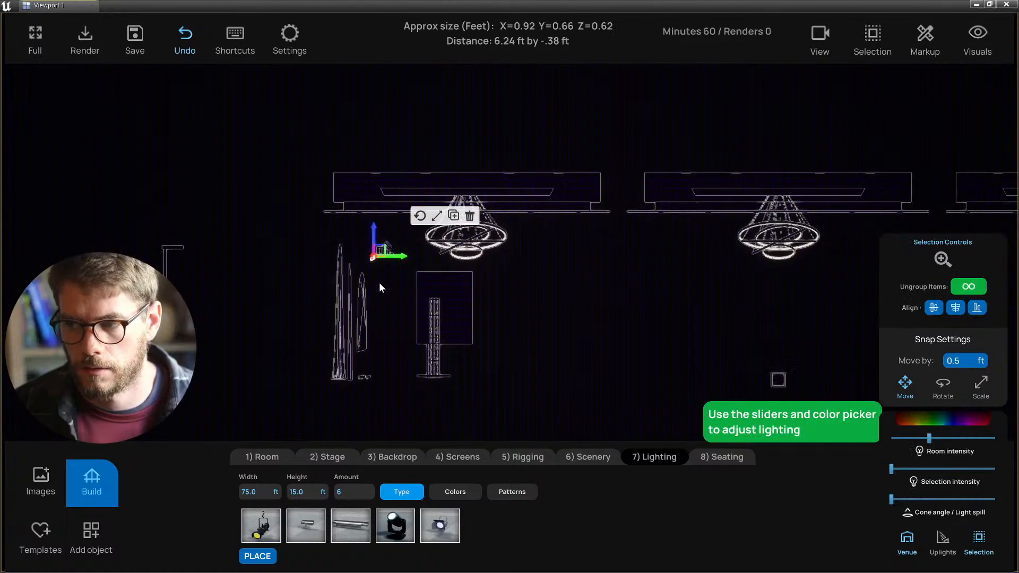
key("alt+g")
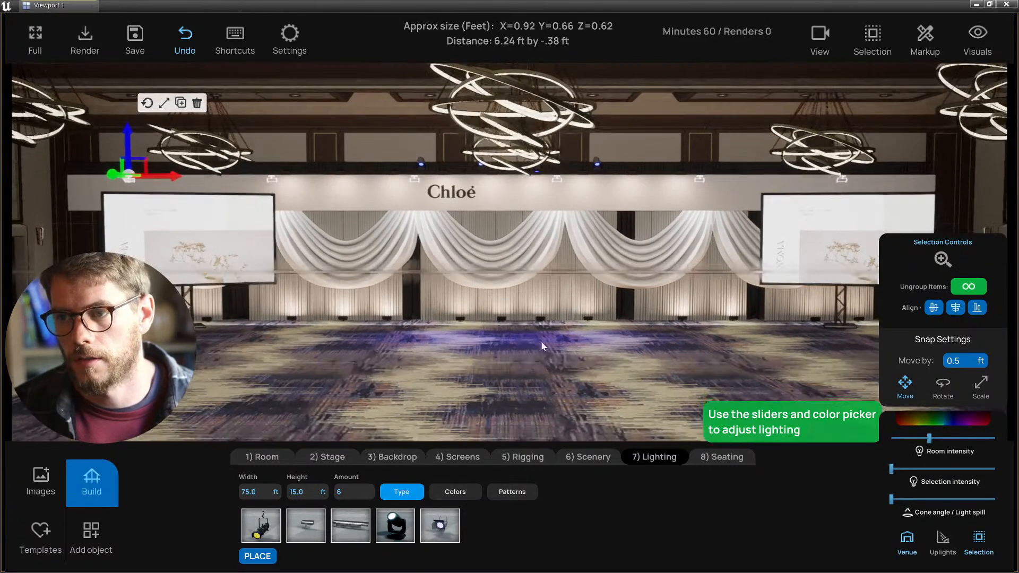
- Tint the overhead drape lights a pale icy blue (sRGB D3EDFF)
left_click(944, 419)
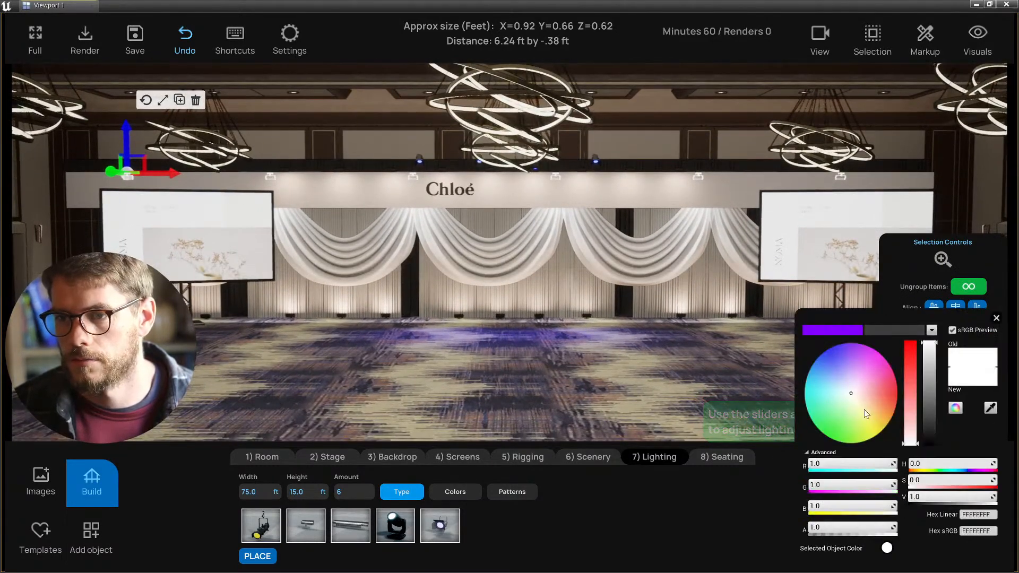
left_click_drag(848, 389, 829, 348)
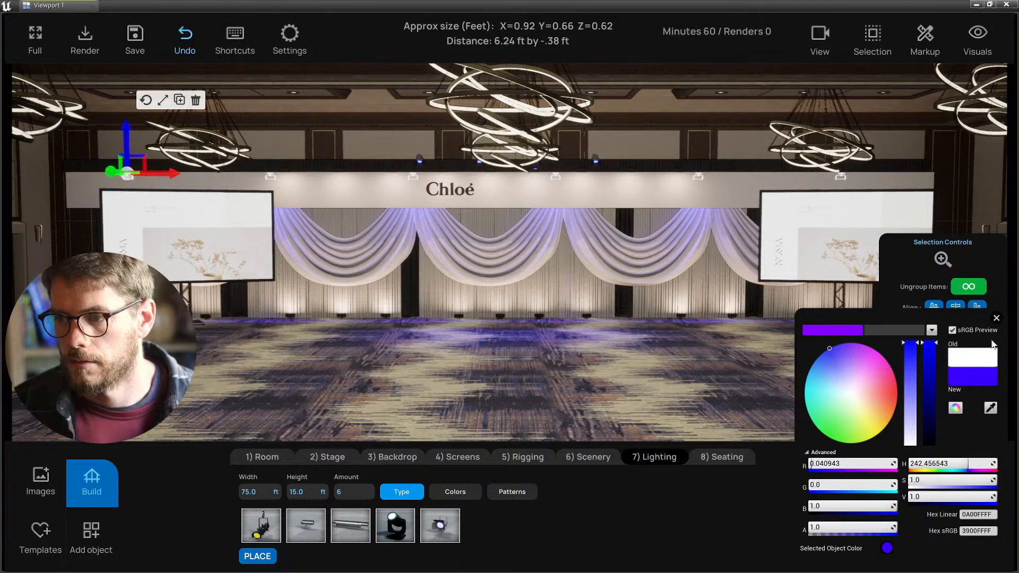
left_click(996, 318)
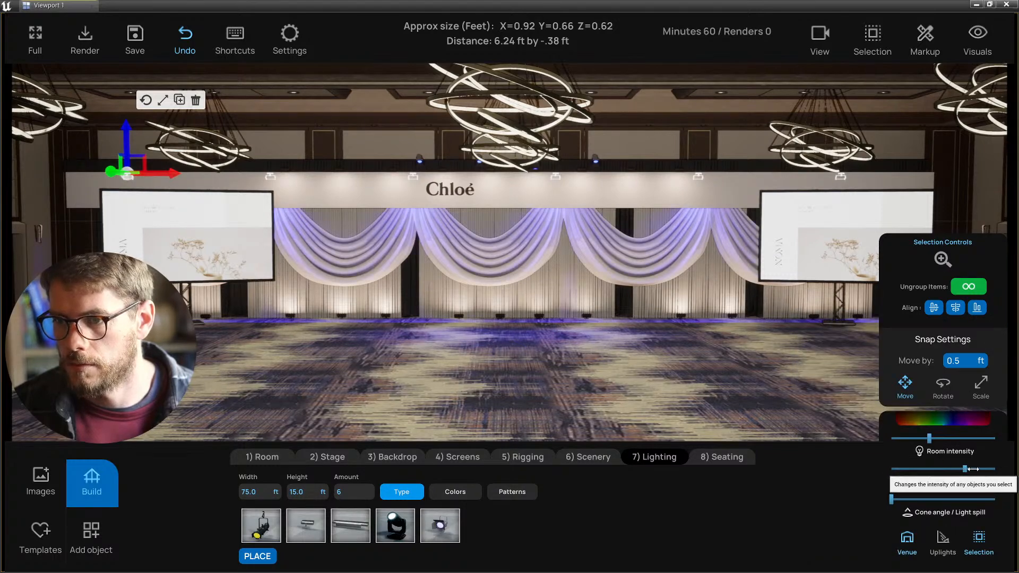
left_click(957, 417)
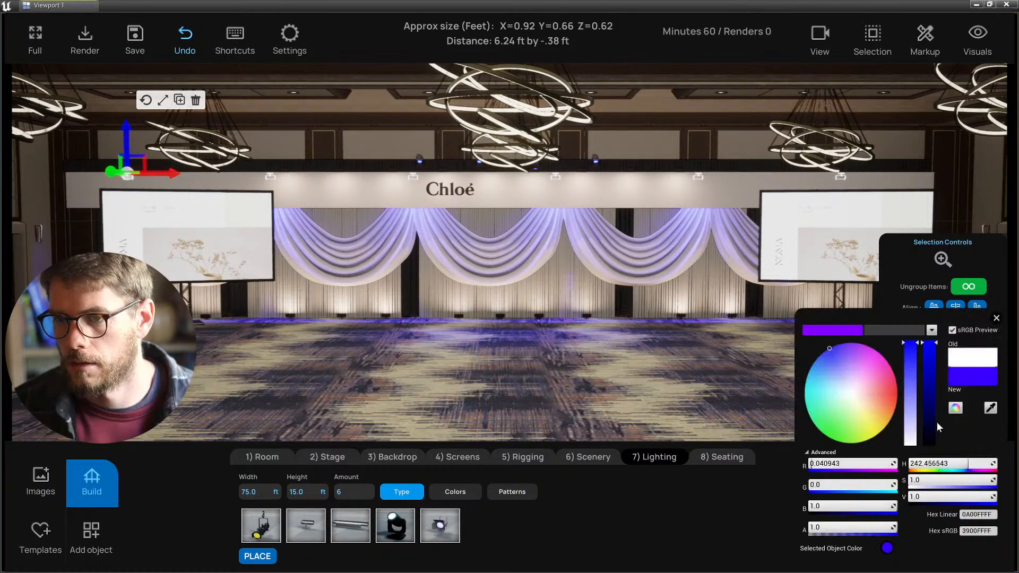
mouse_move(869, 403)
left_mouse_down()
mouse_move(889, 399)
mouse_move(896, 412)
mouse_move(888, 420)
mouse_move(884, 409)
mouse_move(826, 404)
mouse_move(808, 374)
mouse_move(826, 350)
mouse_move(830, 371)
mouse_move(871, 415)
mouse_move(892, 405)
mouse_move(893, 415)
mouse_move(865, 380)
mouse_move(816, 361)
mouse_move(823, 354)
mouse_move(811, 366)
mouse_move(845, 387)
mouse_move(837, 385)
left_mouse_up()
left_click(462, 265)
- Orbit around the stage to inspect the blue-washed drapes
scroll(451, 281, "up", 3)
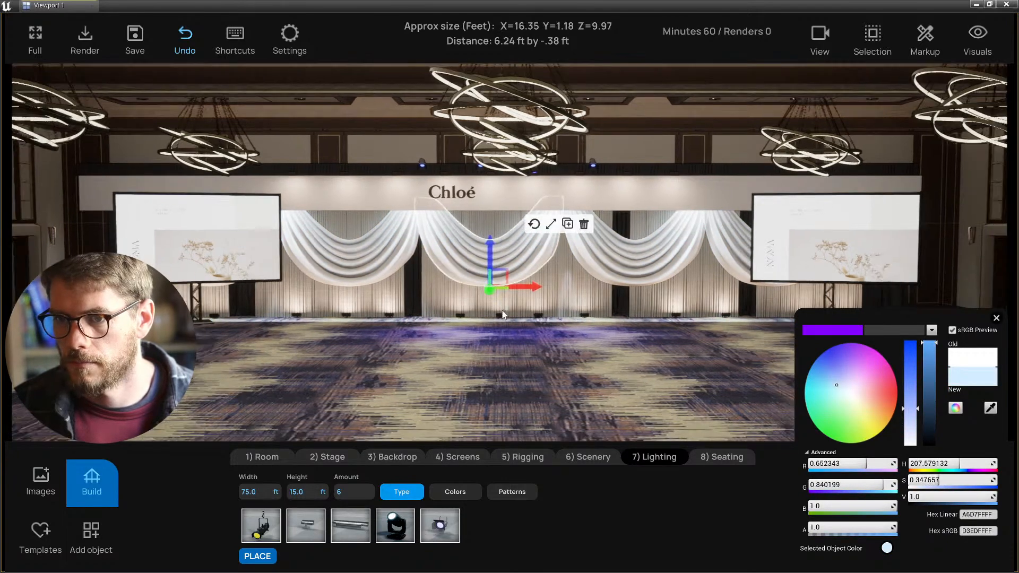
middle_click_drag(441, 301, 590, 256)
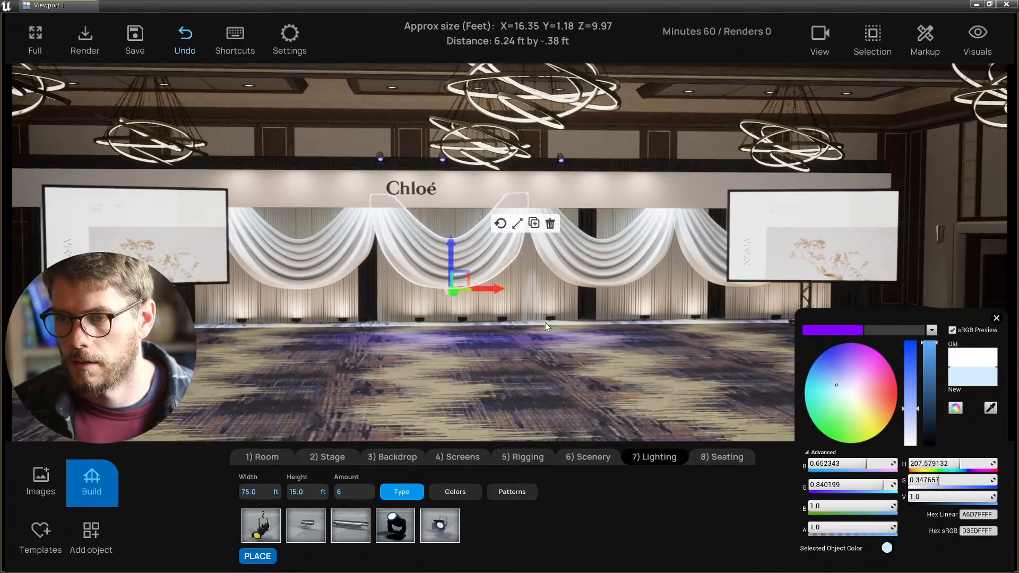
left_click(506, 368)
middle_click_drag(505, 368, 522, 367)
- Inspect the small overhead light fixture in front and side wireframe views, then return to perspective
key("alt+h")
scroll(439, 314, "up", 1)
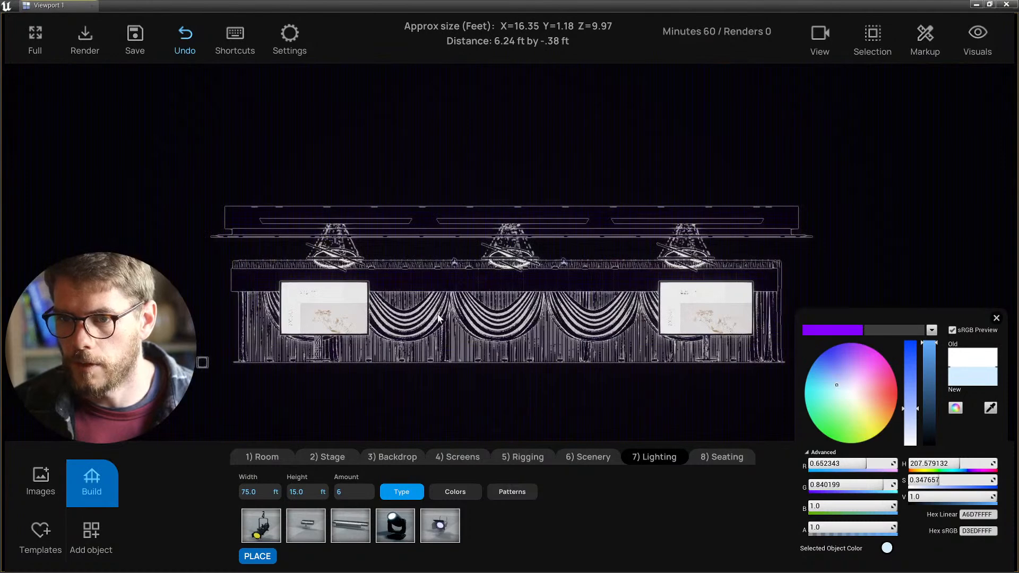
key("alt+k")
scroll(437, 314, "up", 3)
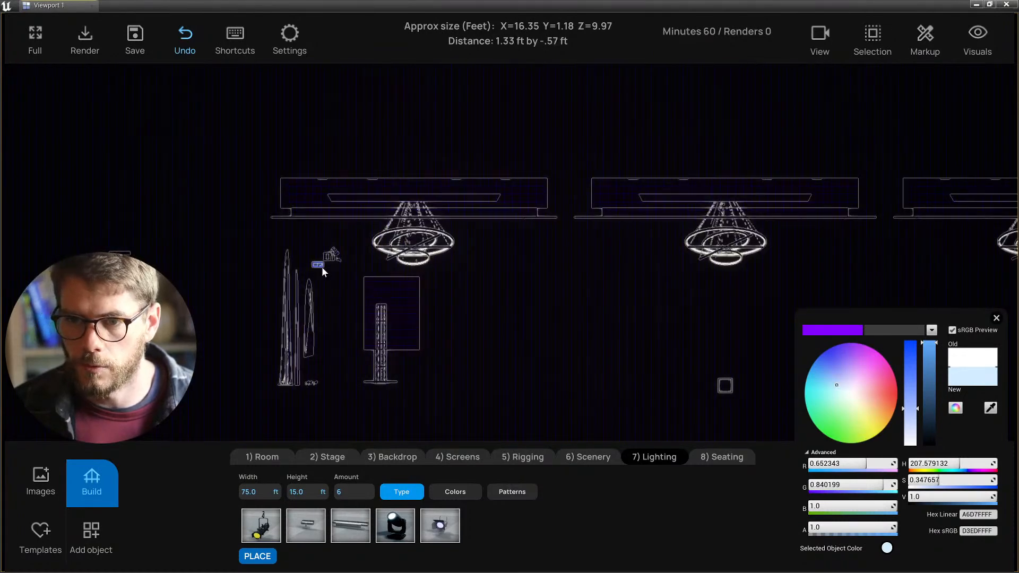
left_click(320, 266)
scroll(323, 278, "up", 3)
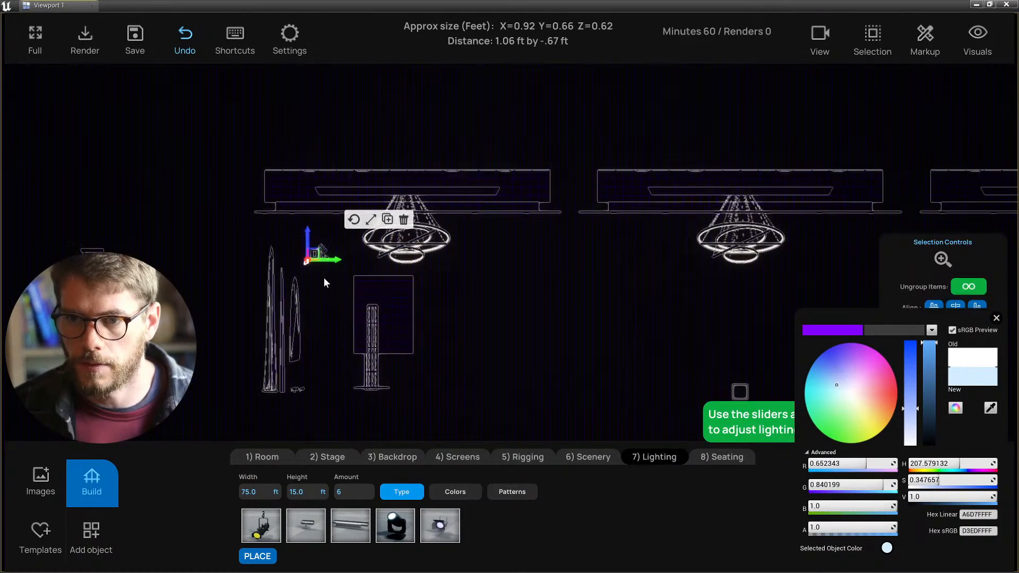
scroll(329, 287, "down", 2)
key("alt+g")
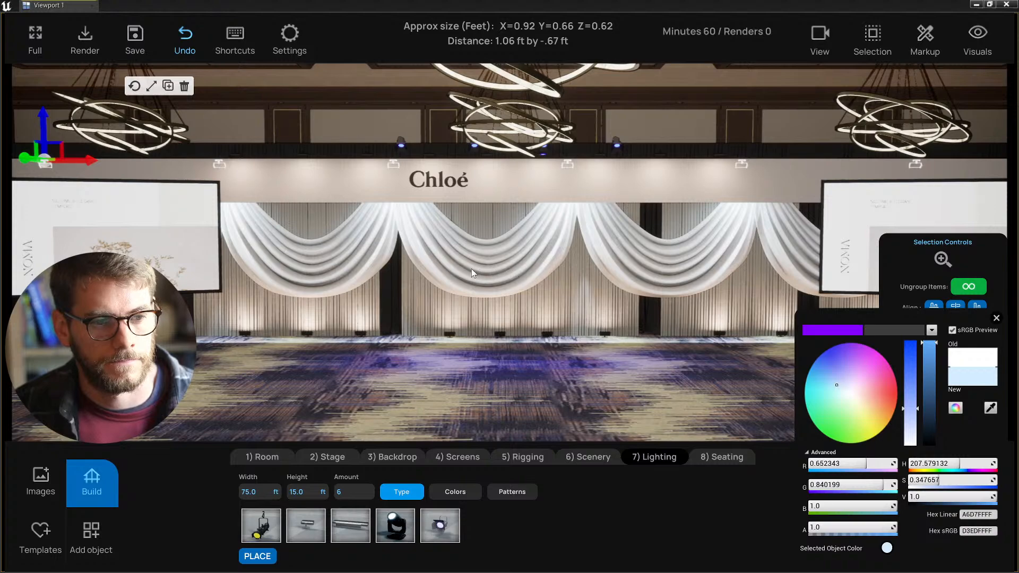
- Recolour the lights from blue-violet to warm orange and save the project
scroll(530, 275, "down", 3)
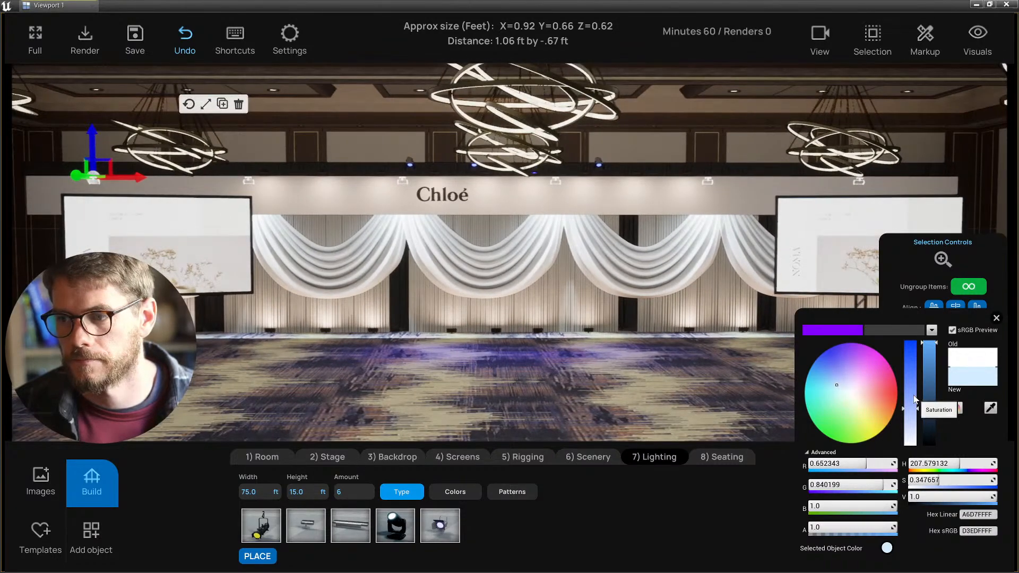
mouse_move(912, 396)
left_mouse_down()
mouse_move(909, 341)
mouse_move(829, 352)
mouse_move(851, 356)
left_mouse_up()
mouse_move(880, 392)
left_mouse_down()
mouse_move(892, 392)
mouse_move(879, 381)
mouse_move(890, 415)
left_mouse_up()
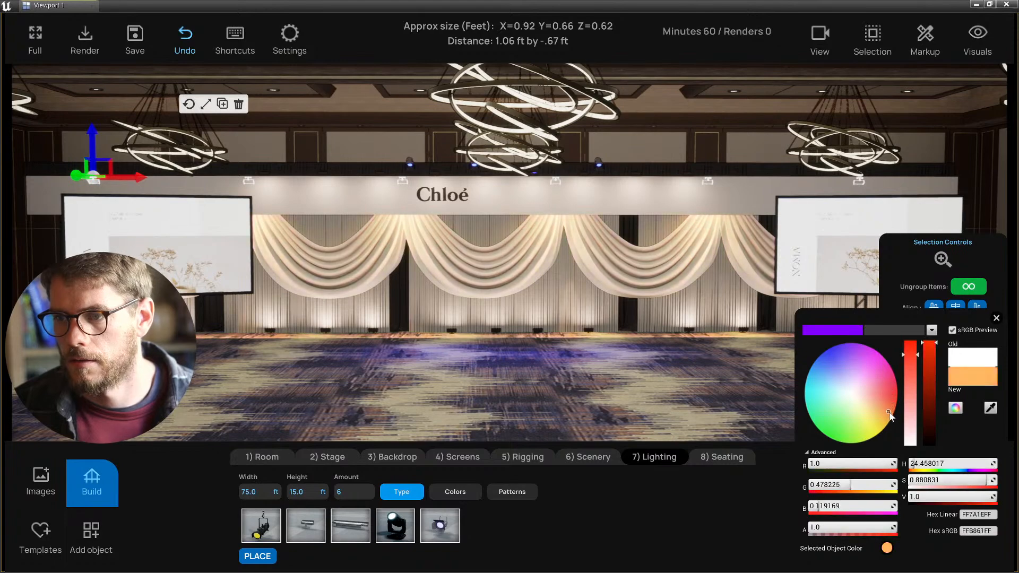
left_click(995, 318)
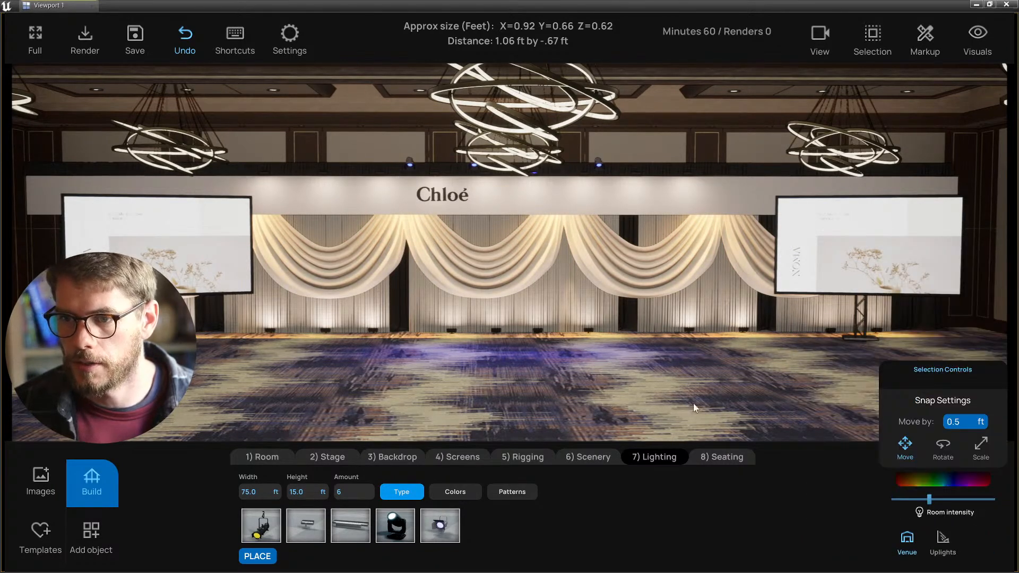
right_click_drag(510, 407, 453, 351)
key("ctrl+s")
- Inspect a floor uplight fixture in the side wireframe view, then deselect it
left_click(516, 340)
left_click(531, 371)
key("alt+k")
scroll(424, 366, "up", 4)
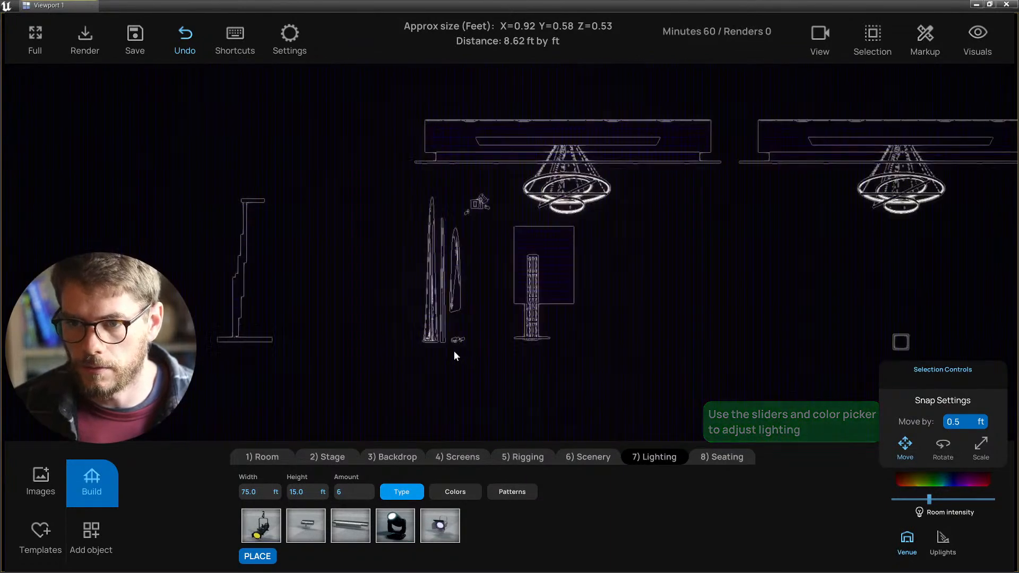
scroll(456, 347, "up", 3)
left_click(440, 354)
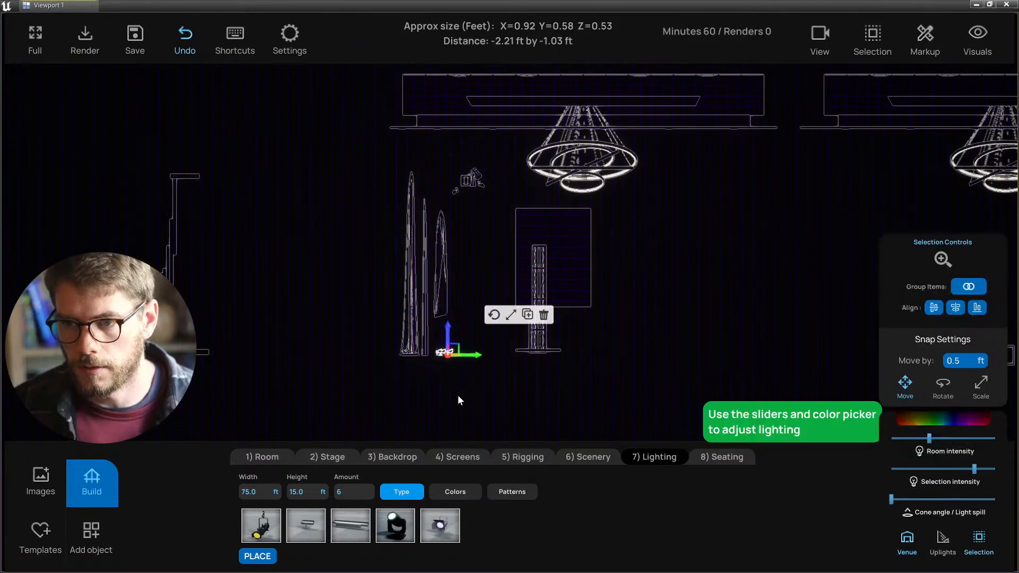
left_click(459, 397)
scroll(508, 393, "down", 2)
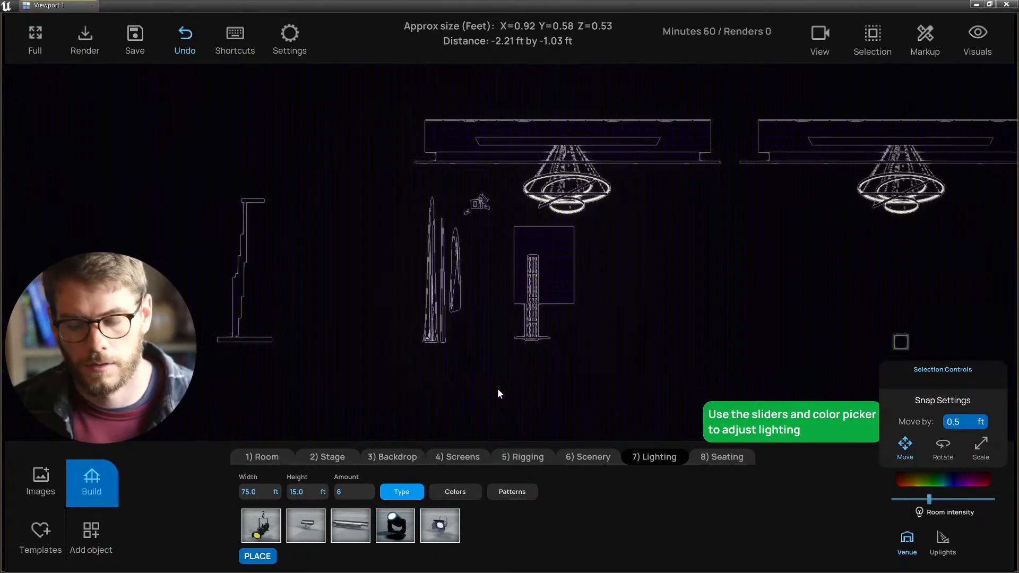
- Return to the lit perspective view and save the project with Ctrl+S
key("alt+g")
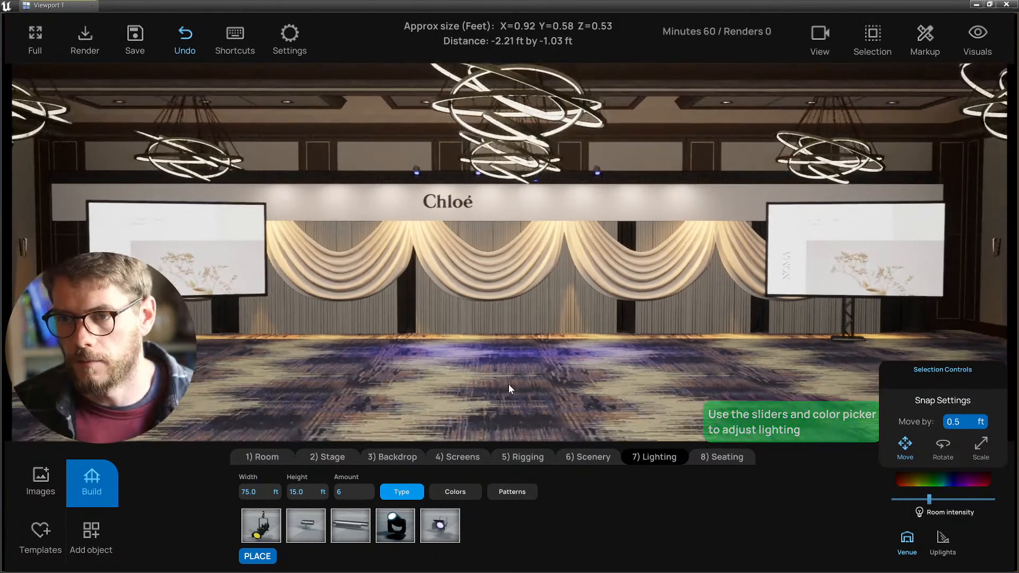
scroll(508, 385, "down", 2)
scroll(508, 385, "up", 3)
key("ctrl+s")
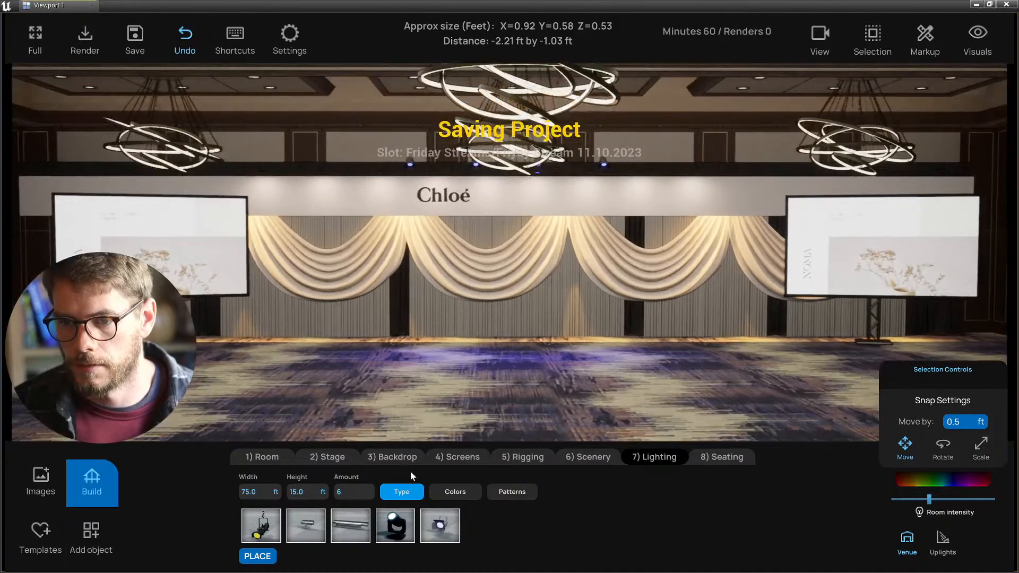
- Place a new light row at floor height 0 with an 80 ft width
left_click(257, 556)
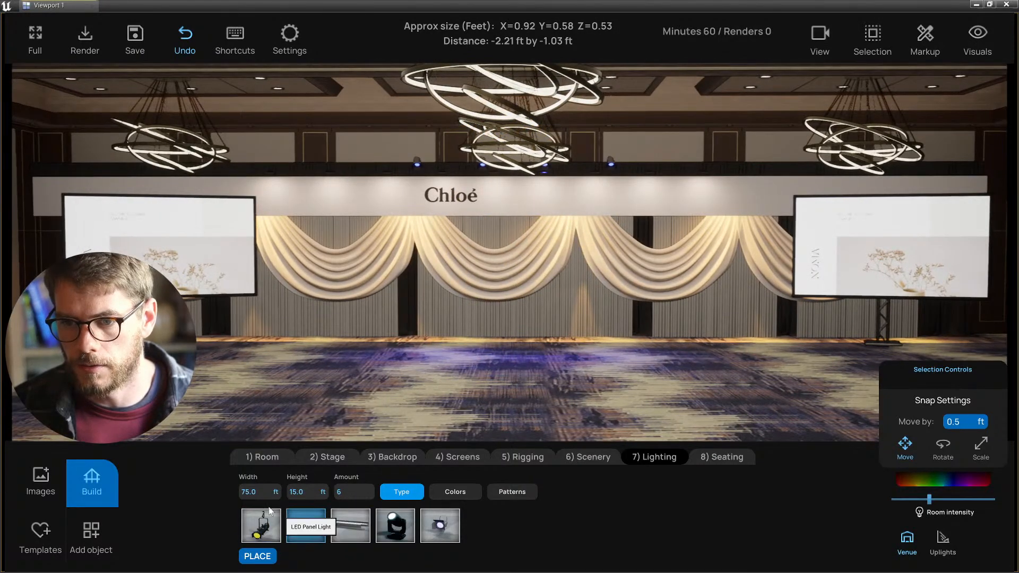
type("0")
key("Return")
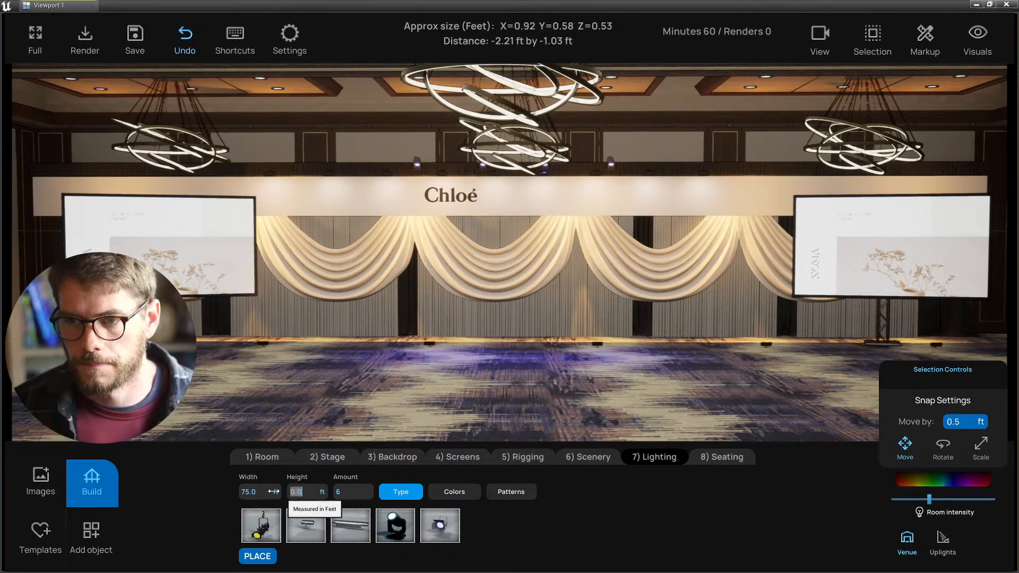
right_click_drag(302, 397, 306, 398)
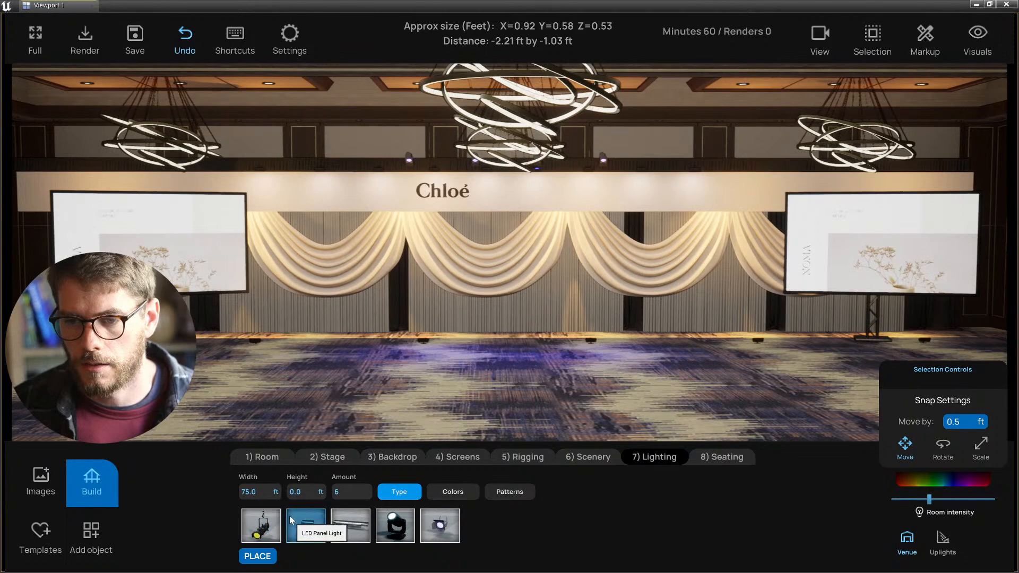
left_click(249, 494)
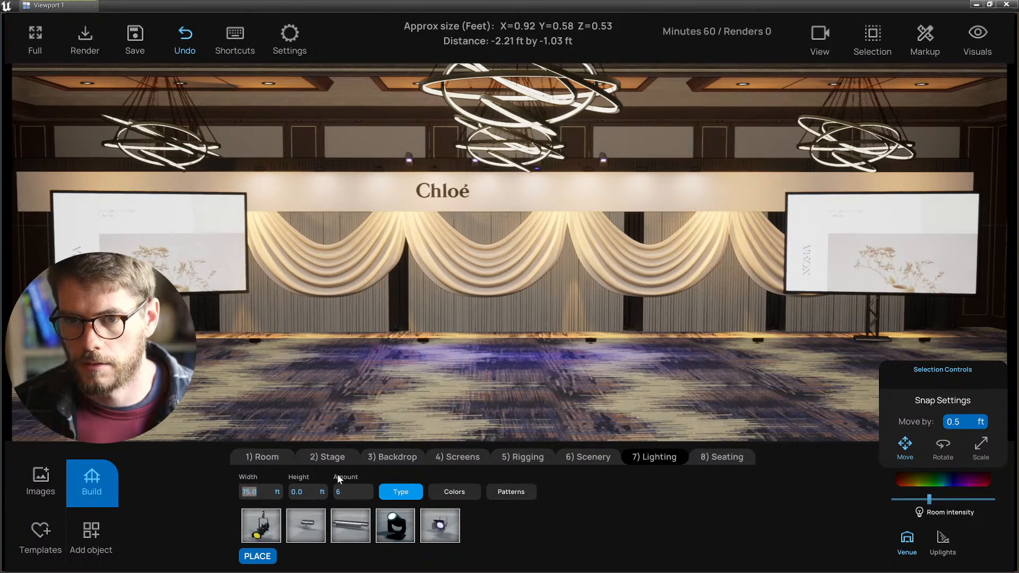
mouse_move(392, 353)
right_mouse_down()
mouse_move(407, 356)
mouse_move(388, 357)
right_mouse_up()
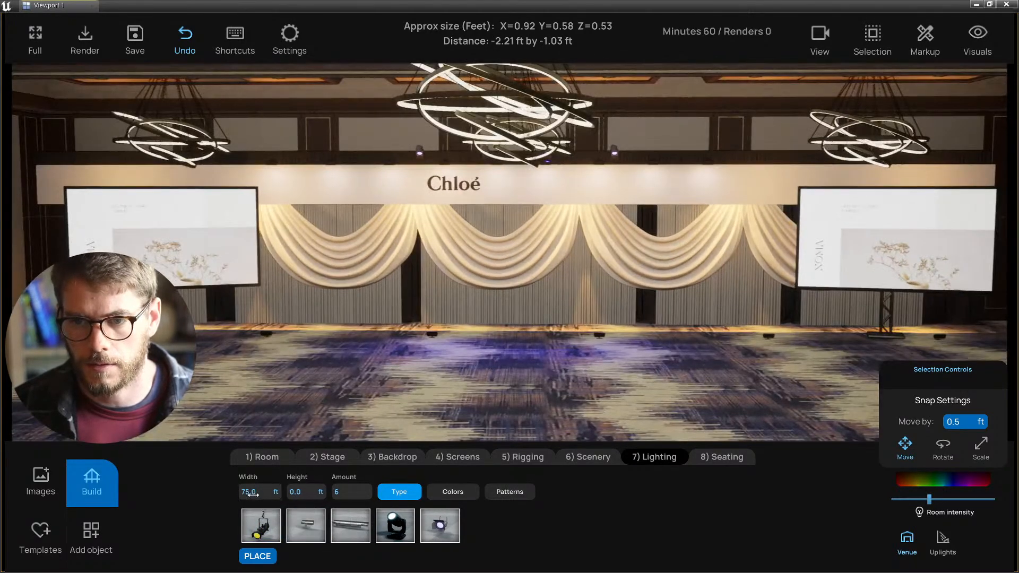
left_click(253, 494)
type("80")
key("Return")
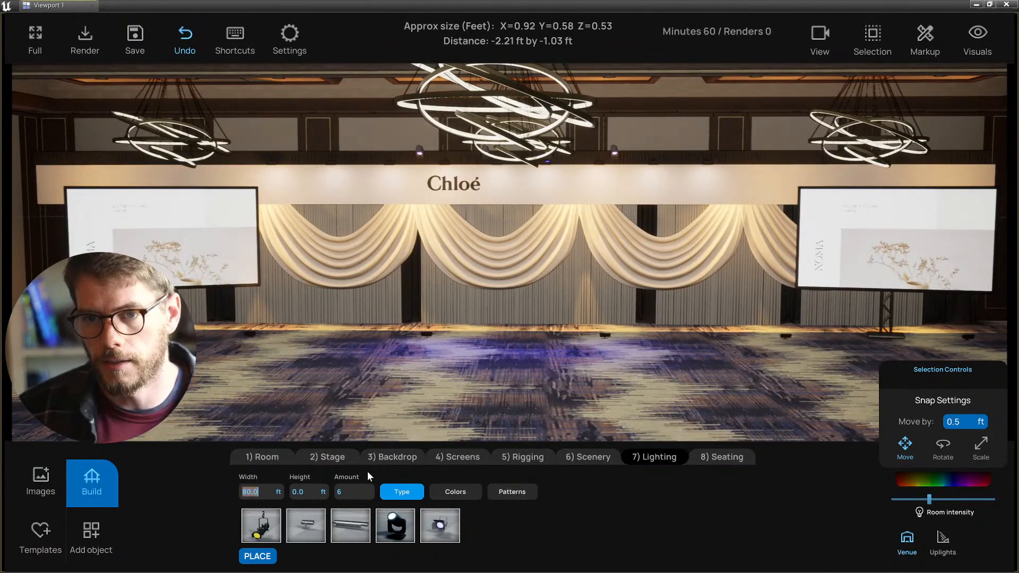
- Set the row's light amount to 12 and select the new row
right_click_drag(399, 412, 431, 411)
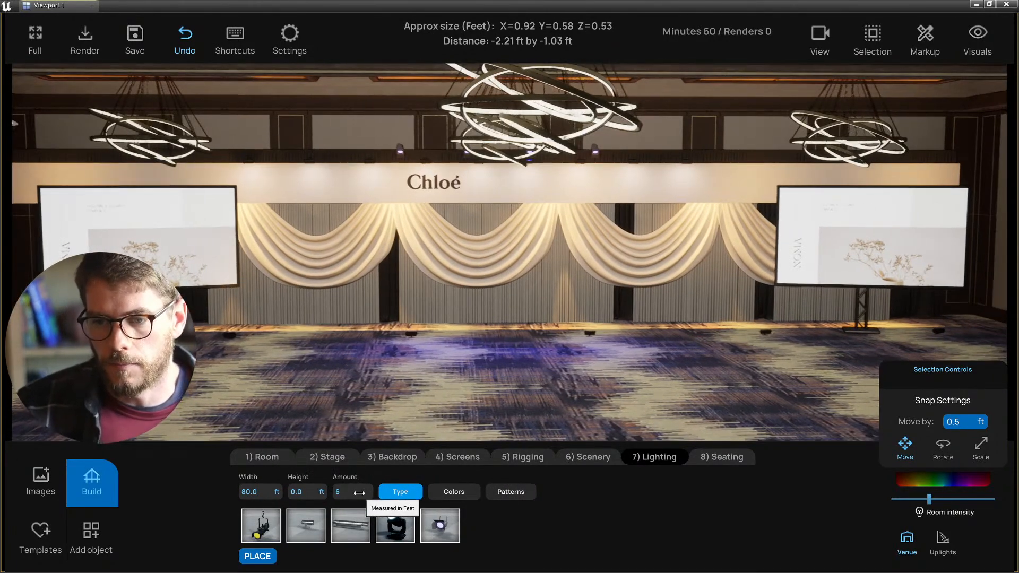
left_click(359, 493)
type("10")
key("Return")
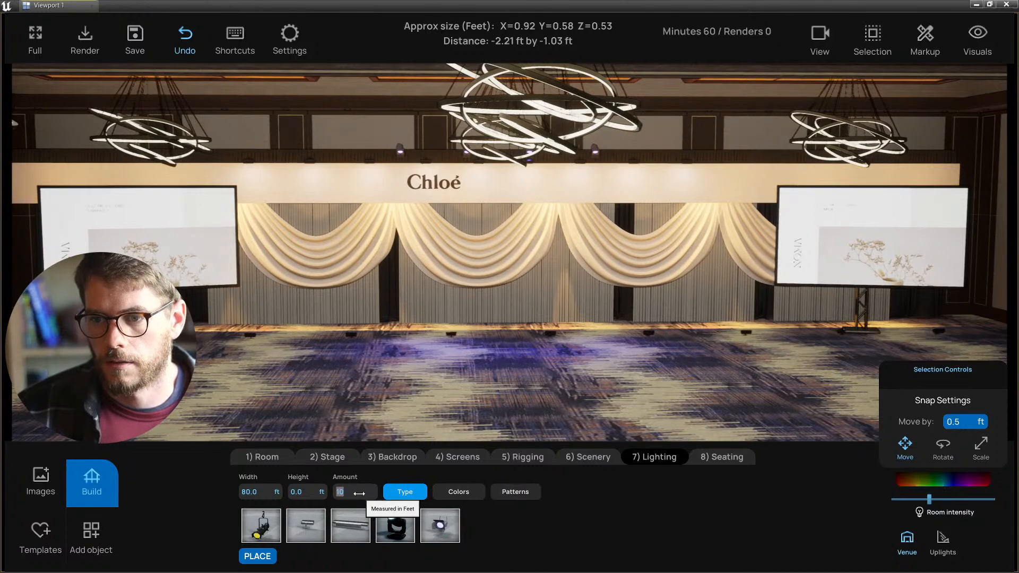
type("12")
key("Return")
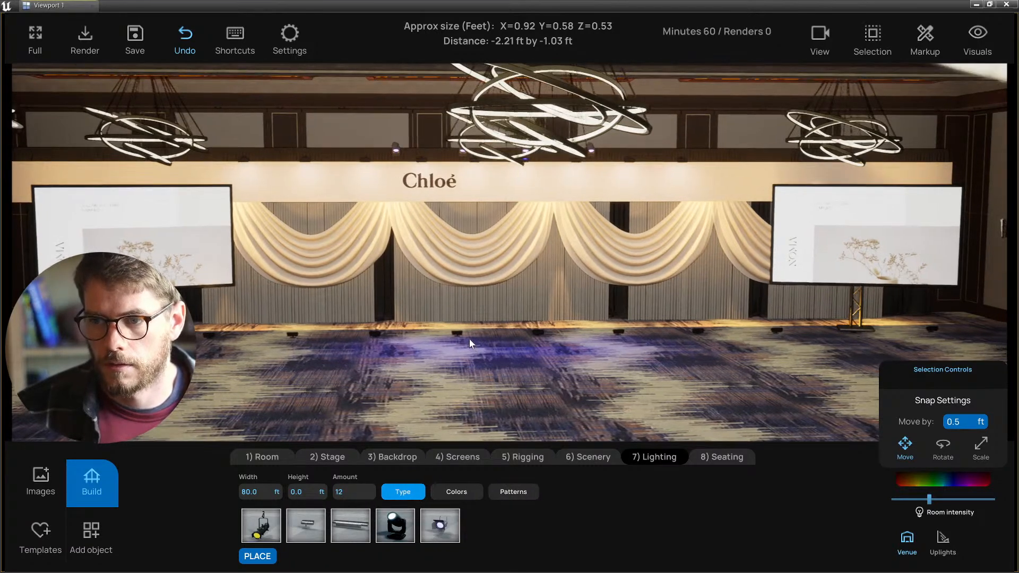
left_click(457, 339)
- Drag the uplight row back toward the drapes and slightly left
left_click_drag(459, 345, 450, 334)
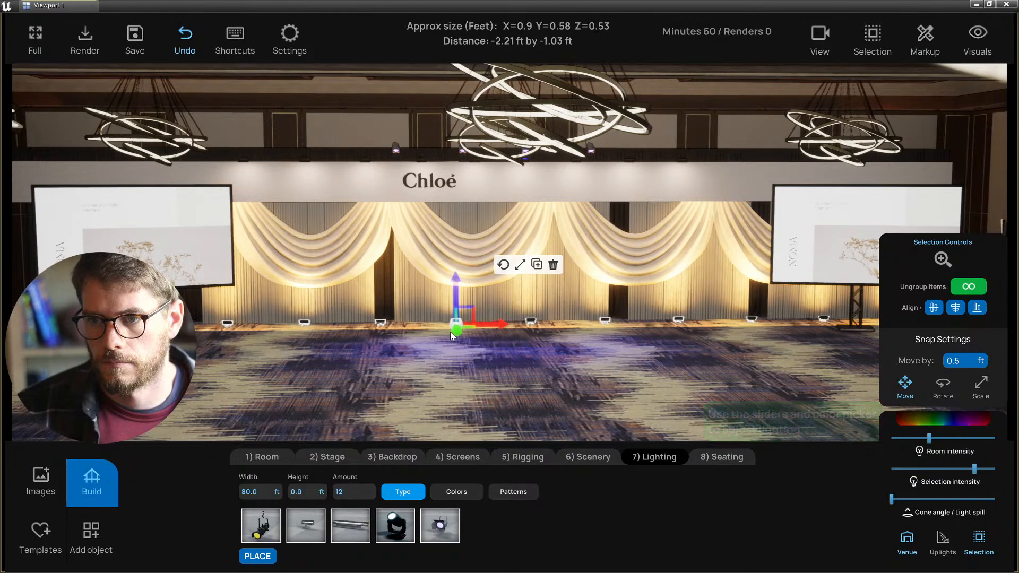
right_click_drag(449, 354, 429, 354)
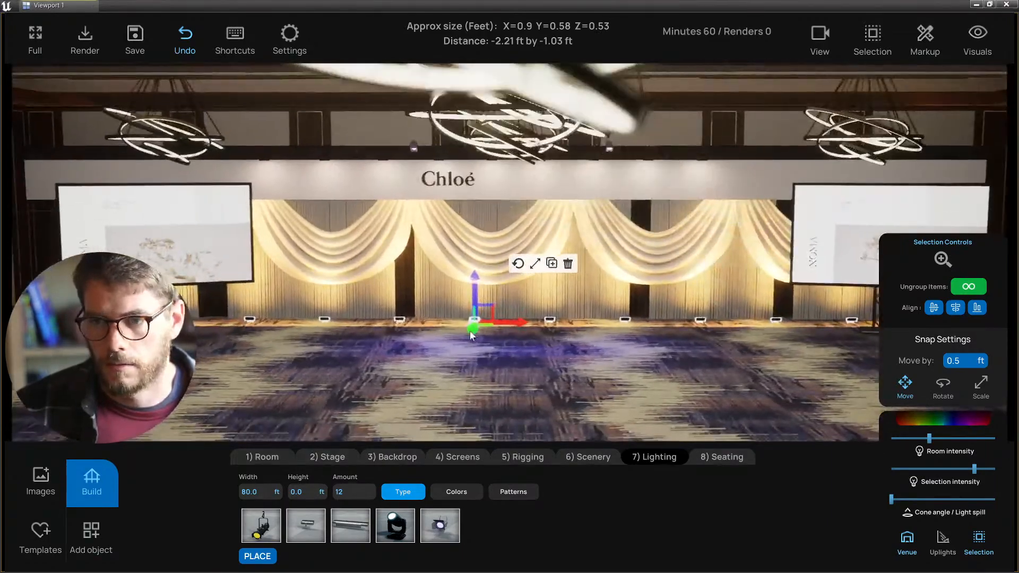
left_click_drag(514, 322, 511, 324)
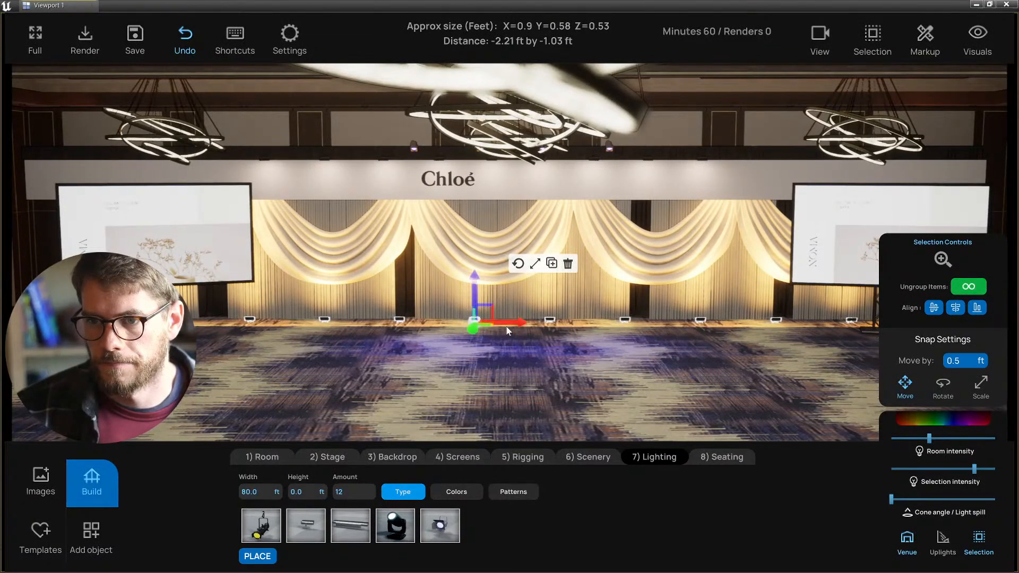
right_click_drag(510, 354, 497, 371)
- In side wireframe view, nudge the uplight closer against the drapes
key("alt+k")
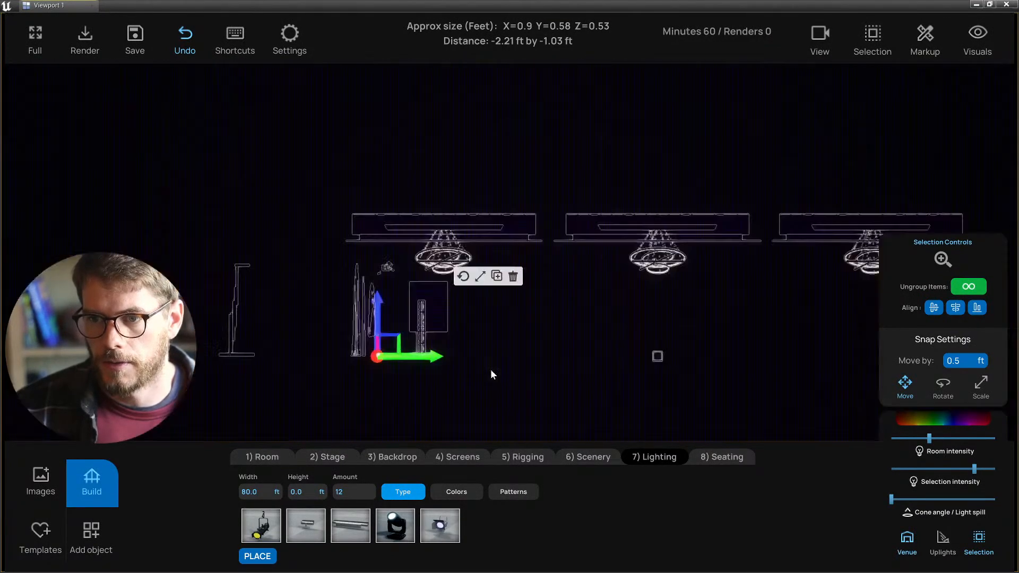
scroll(432, 376, "up", 5)
right_click_drag(431, 397, 544, 342)
scroll(552, 378, "up", 2)
scroll(536, 382, "up", 4)
scroll(567, 371, "down", 2)
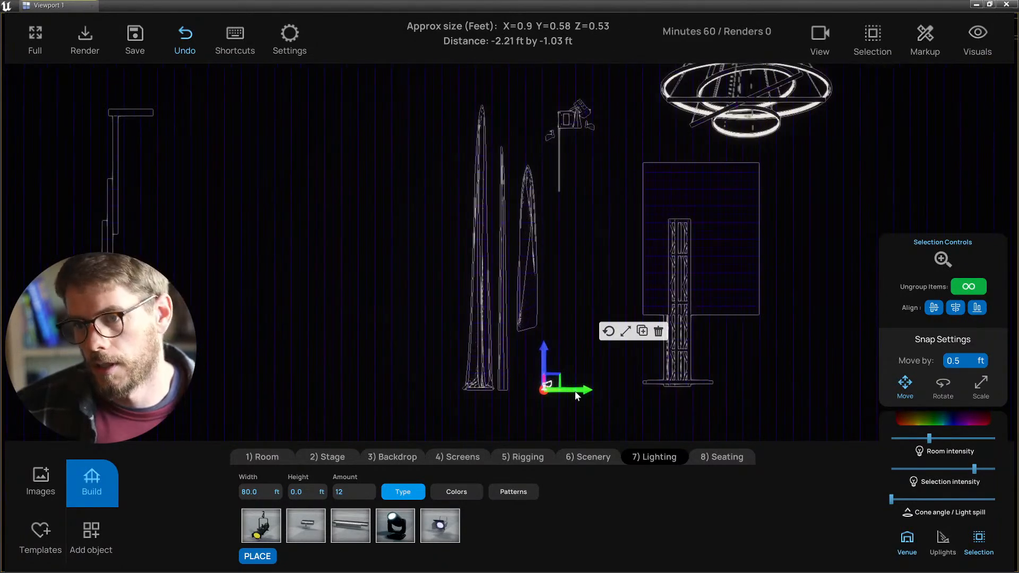
left_click_drag(575, 392, 559, 392)
scroll(510, 393, "down", 3)
scroll(501, 391, "up", 2)
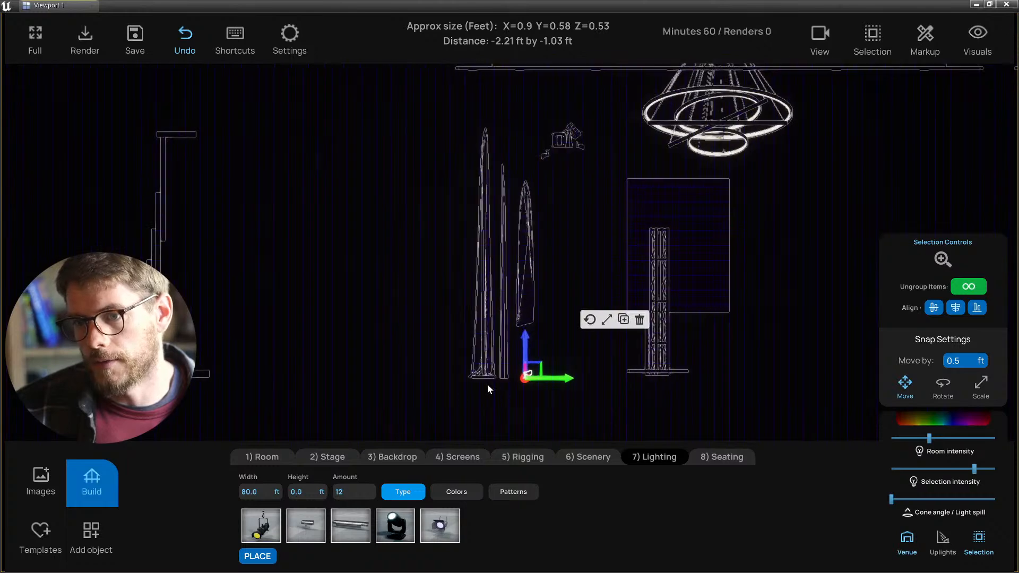
left_click_drag(454, 396, 528, 382)
- Box-select the drapes and uplight to check placement, then return to lit perspective
left_click(516, 417)
left_click_drag(383, 403, 546, 187)
scroll(547, 366, "down", 2)
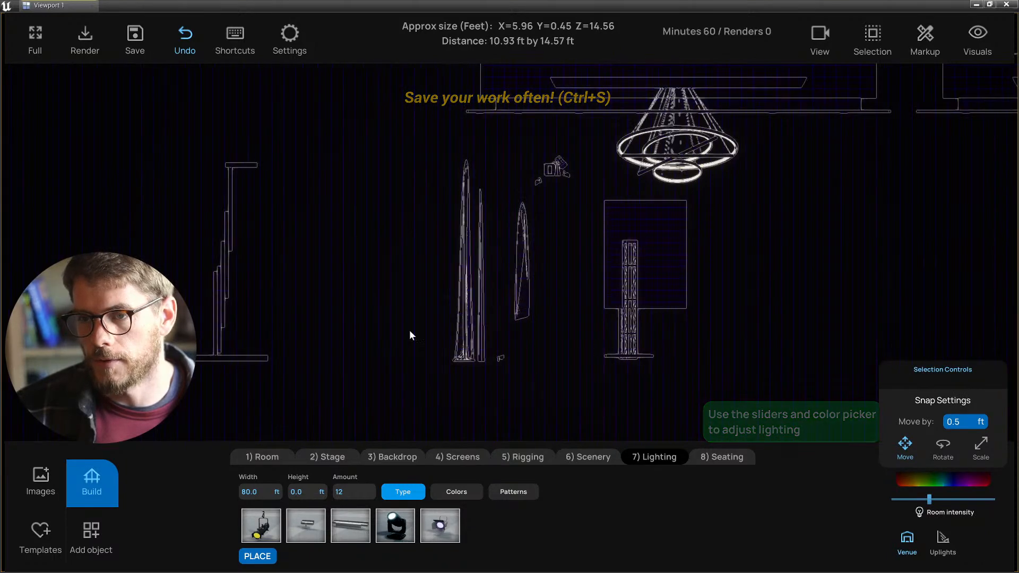
key("alt+g")
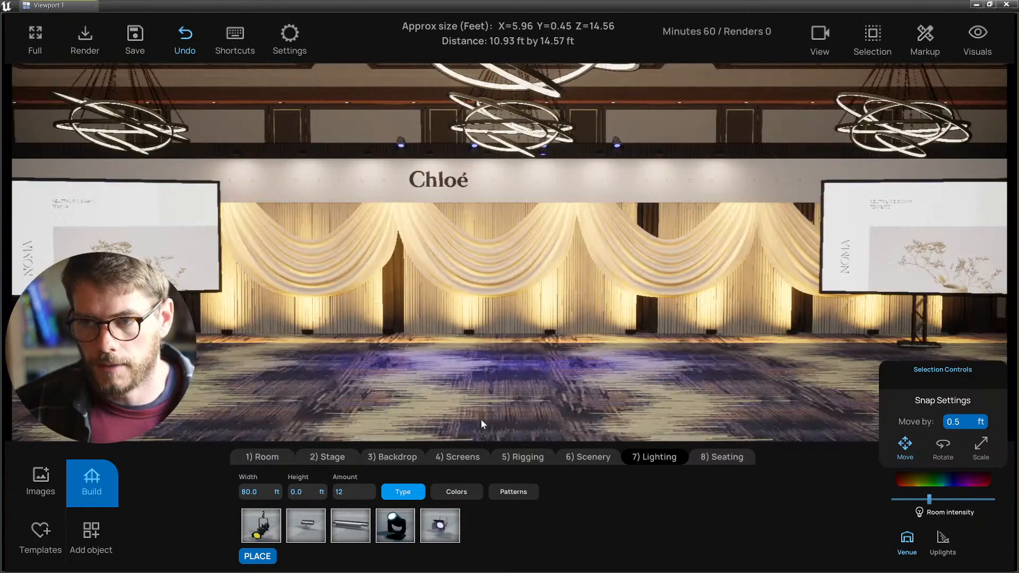
scroll(480, 411, "down", 4)
scroll(432, 363, "up", 1)
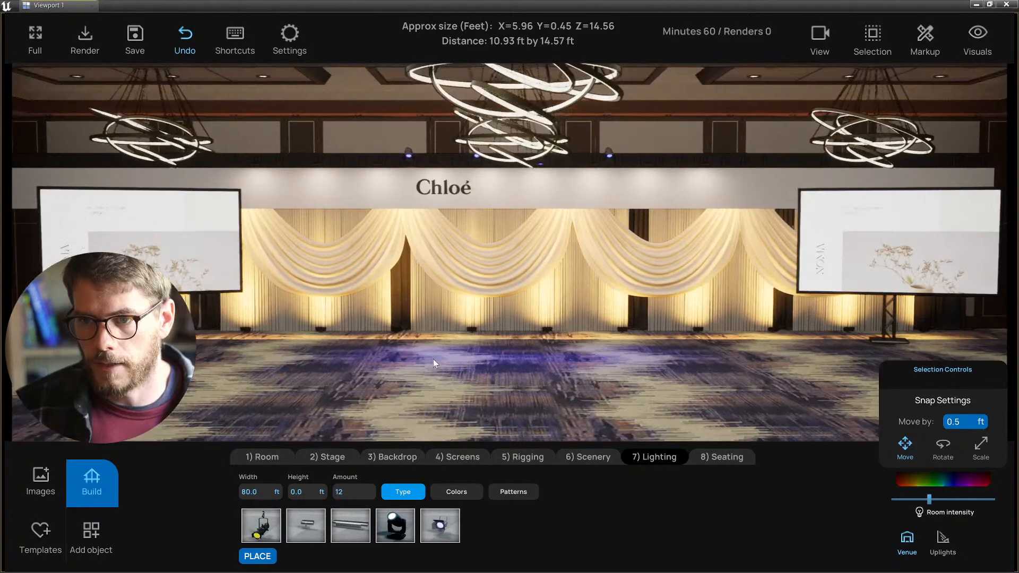
- Shift the uplight row one snap left, then one snap off the drapes in side view
left_click(471, 332)
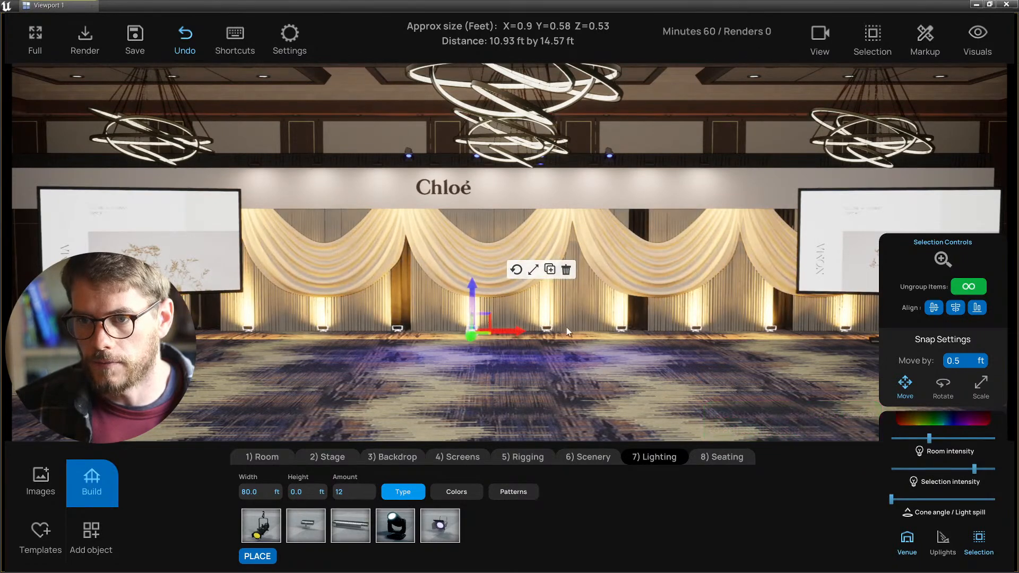
left_click_drag(505, 332, 478, 342)
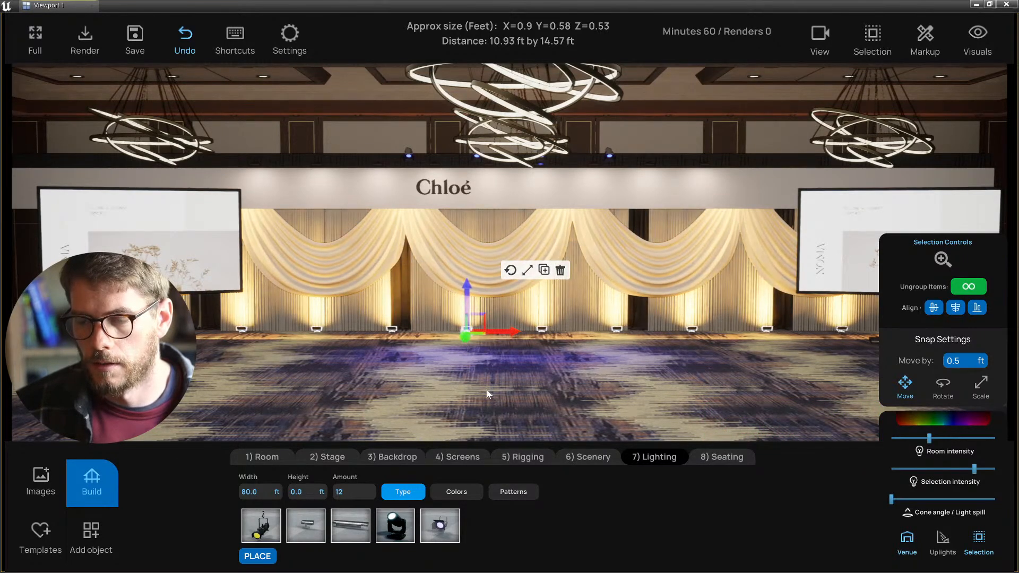
key("alt+k")
key("alt+h")
scroll(470, 374, "up", 4)
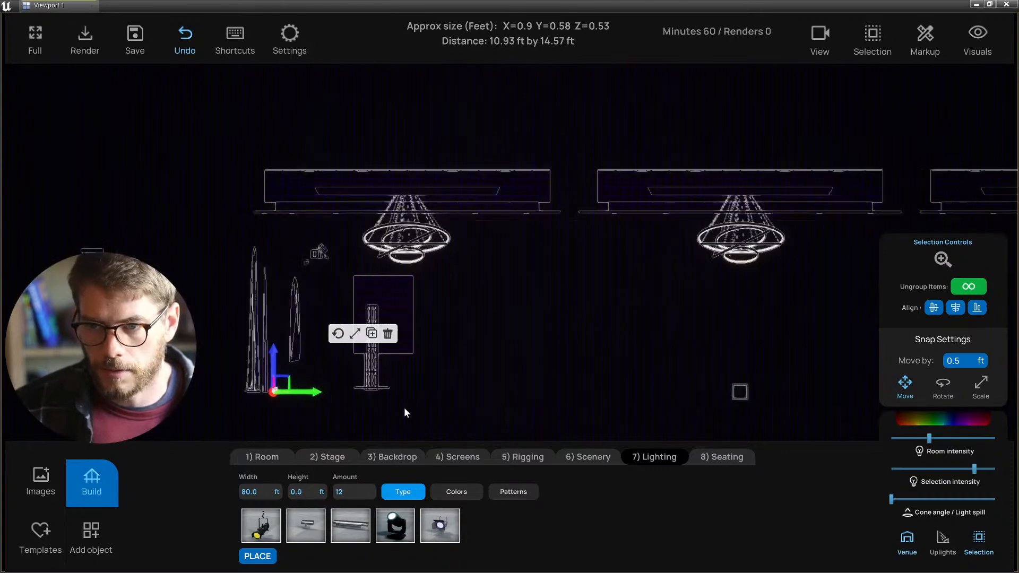
right_click_drag(403, 406, 477, 383)
scroll(476, 383, "up", 6)
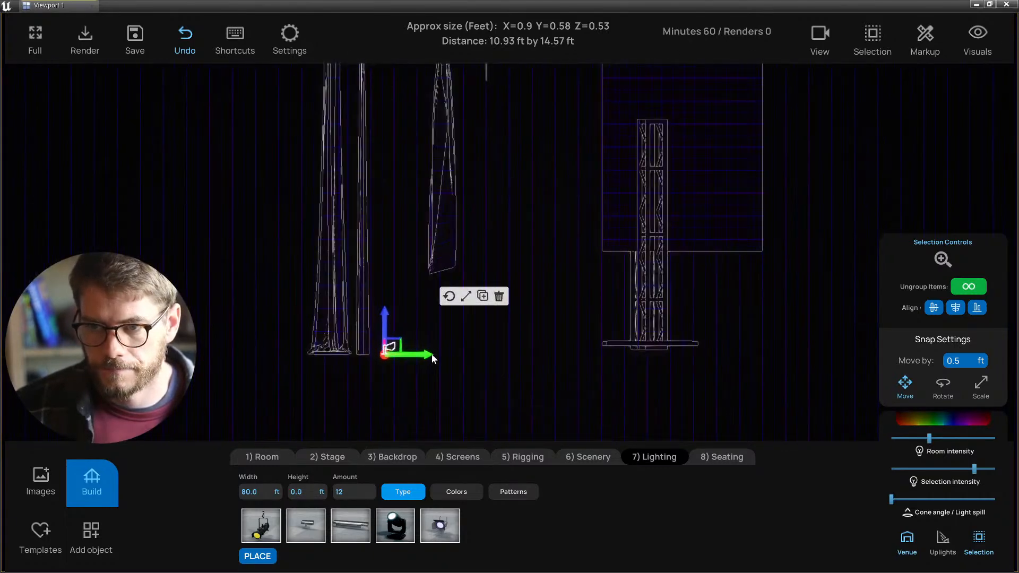
left_click_drag(432, 354, 437, 357)
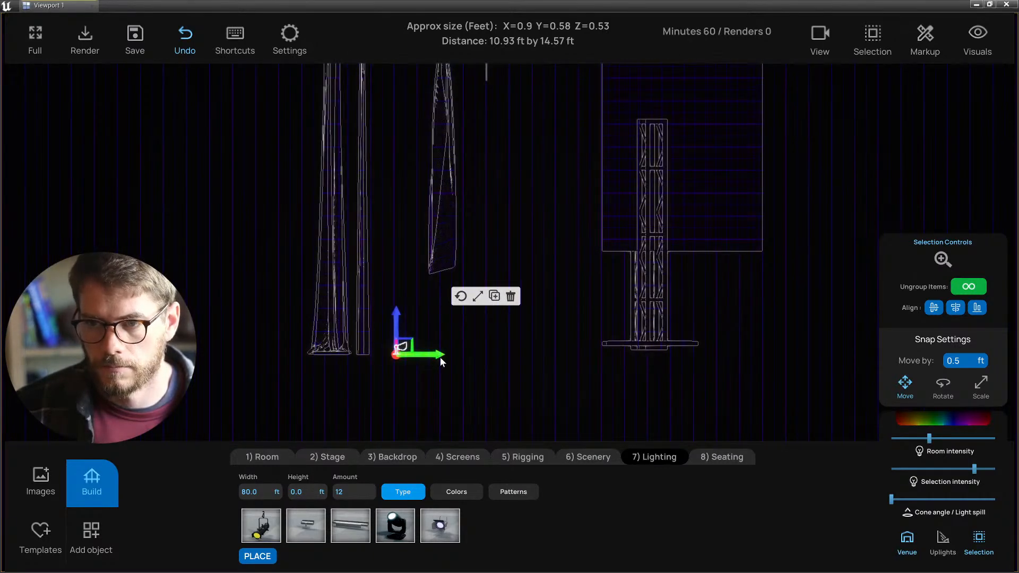
- Check the drape and uplight alignment with a box selection, then reframe the lit perspective
scroll(438, 357, "down", 3)
left_click_drag(335, 374, 455, 336)
left_click(502, 340)
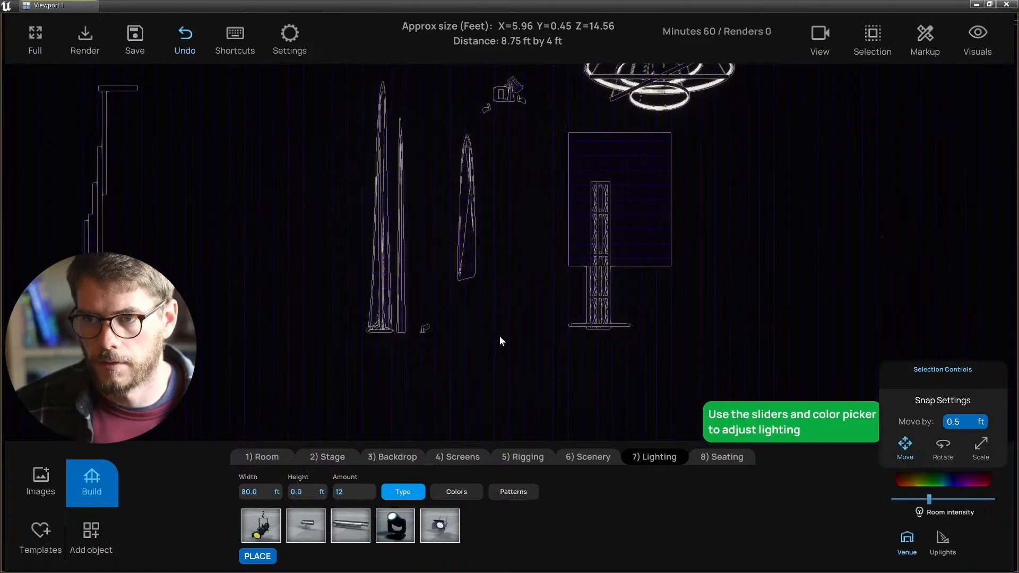
scroll(502, 247, "up", 3)
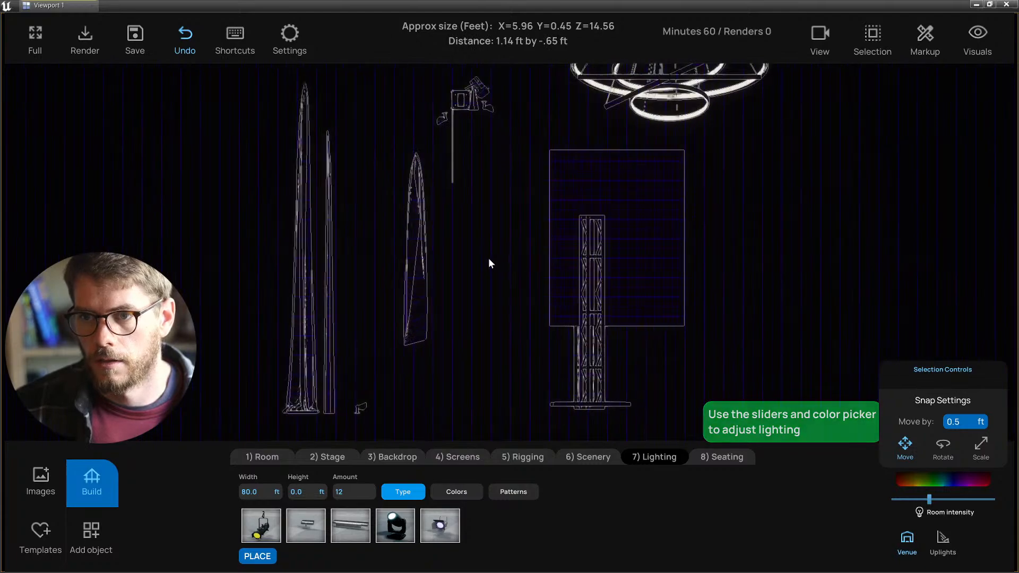
key("alt+g")
scroll(494, 335, "down", 3)
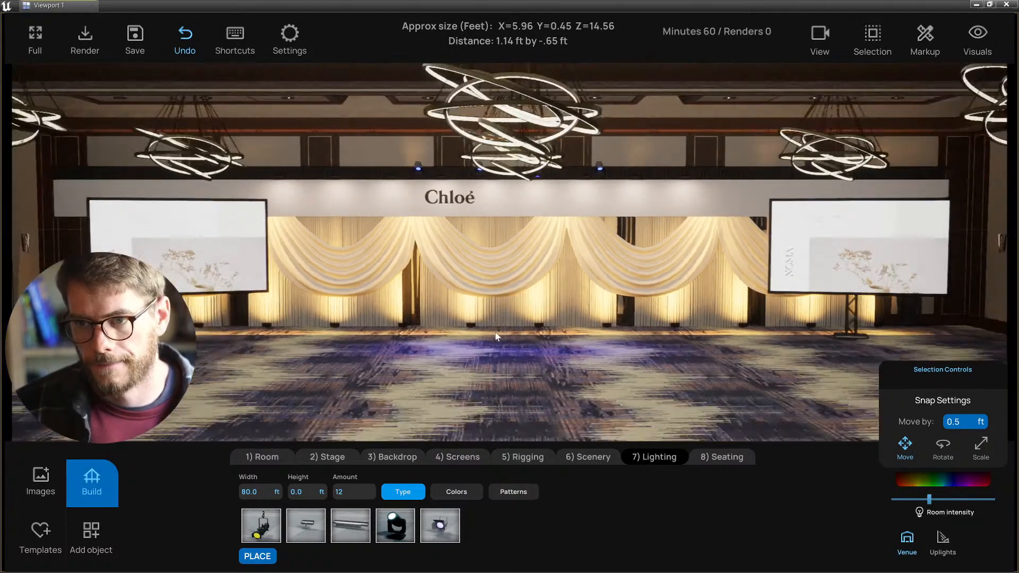
right_click_drag(490, 335, 464, 336)
- Dim the floor uplights with the Selection intensity slider and shift the row slightly left
left_click(466, 340)
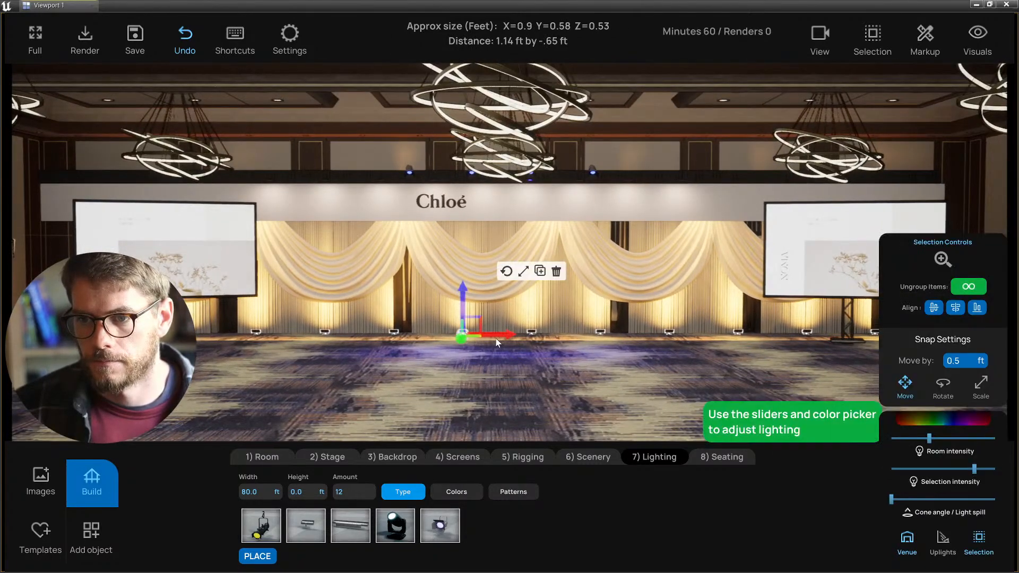
left_click_drag(497, 342, 523, 355)
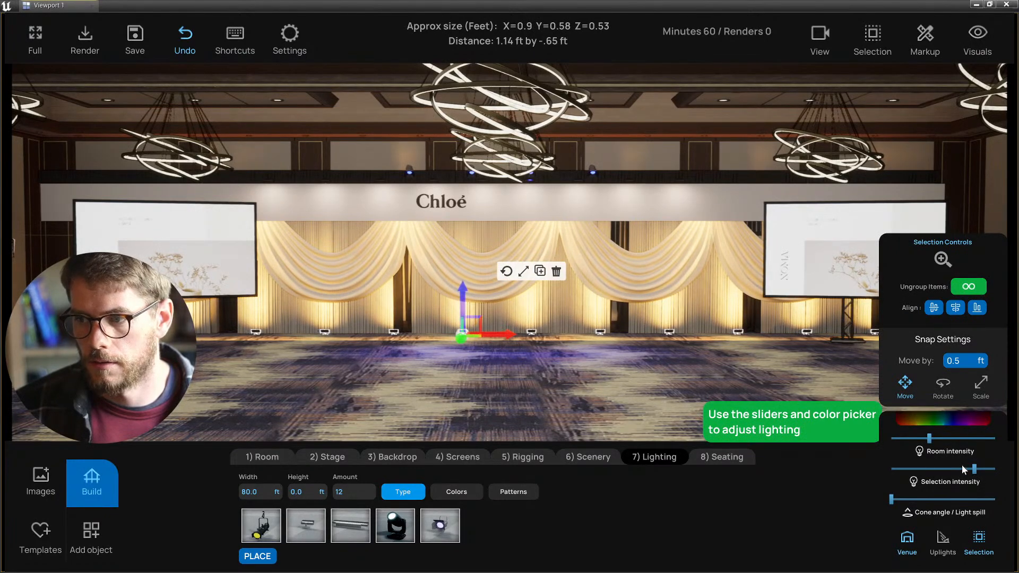
left_click_drag(964, 469, 896, 472)
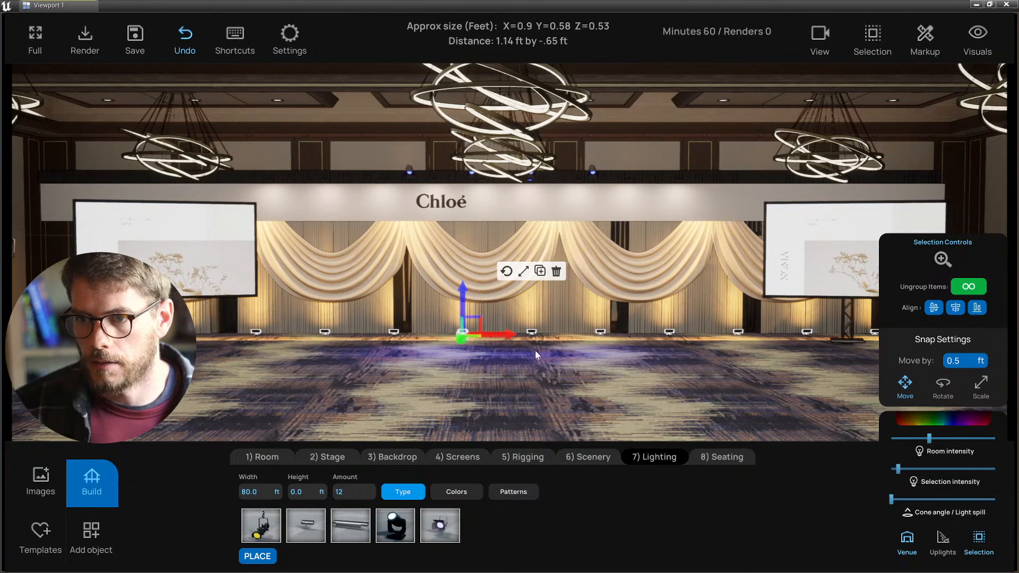
left_click_drag(502, 332, 482, 333)
left_click(423, 364)
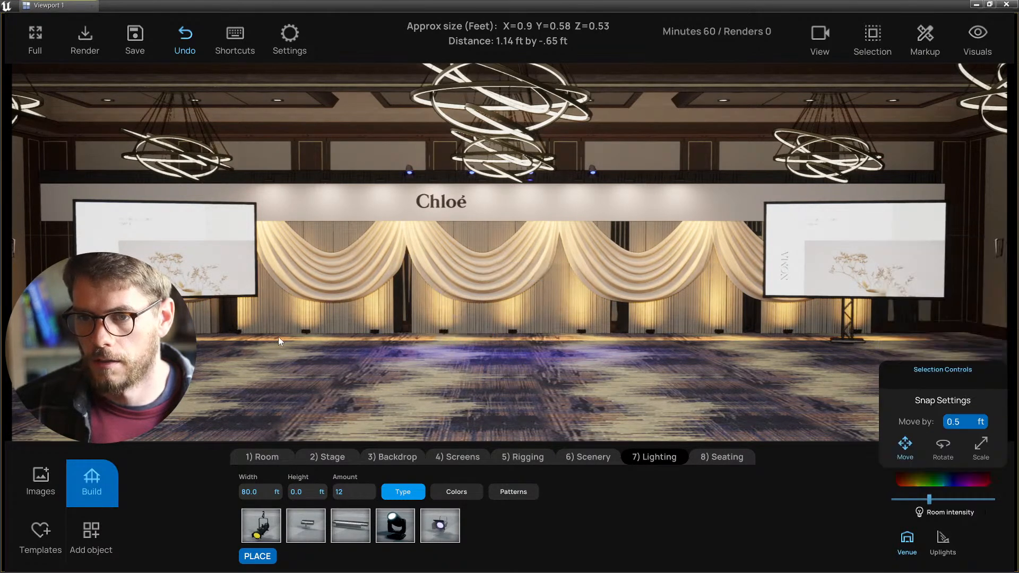
- Slide the uplight row slightly right and nudge a single uplight slightly left
left_click(239, 334)
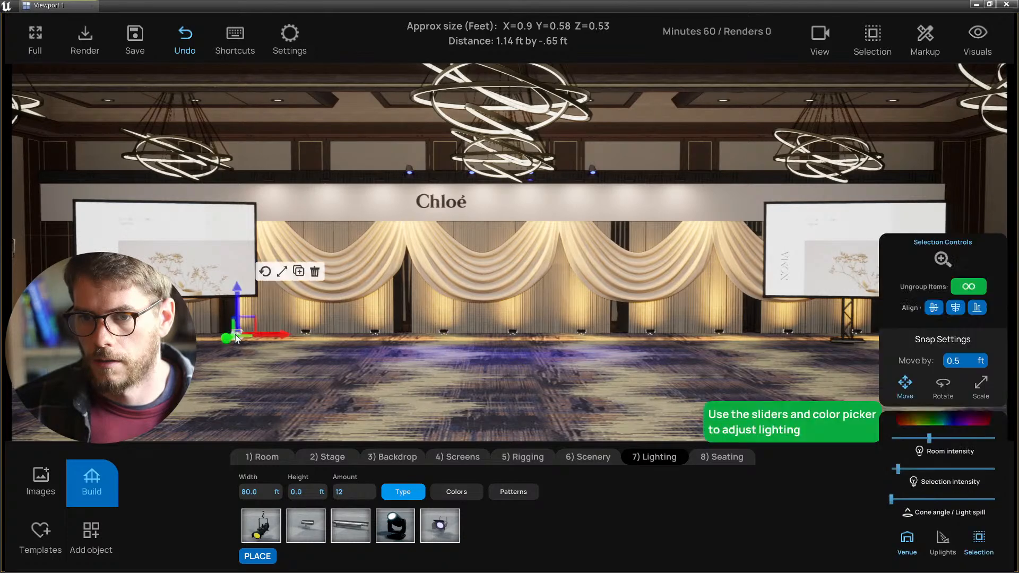
left_click(375, 334)
left_click_drag(417, 339, 430, 339)
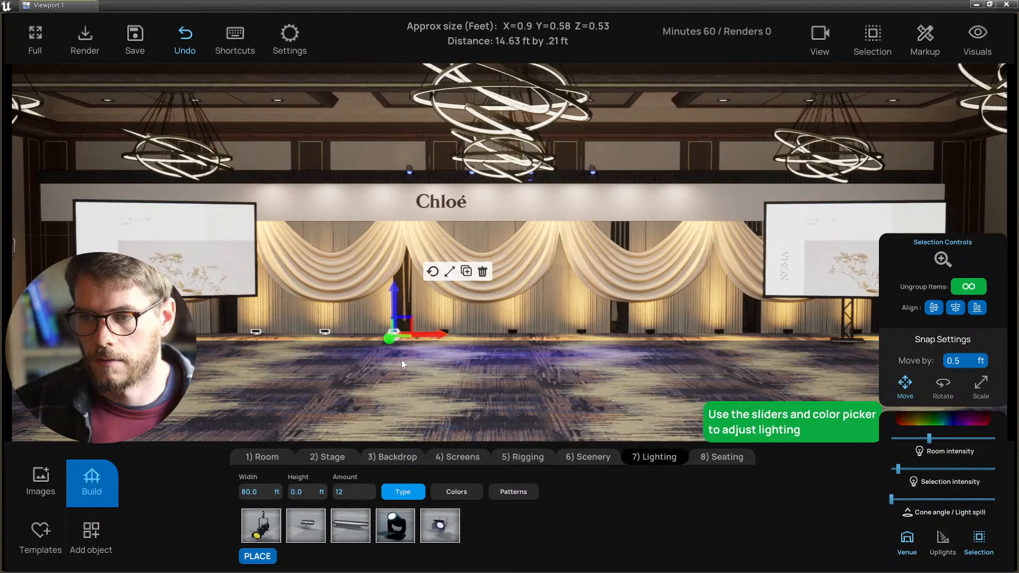
left_click(397, 340)
left_click_drag(417, 341, 414, 341)
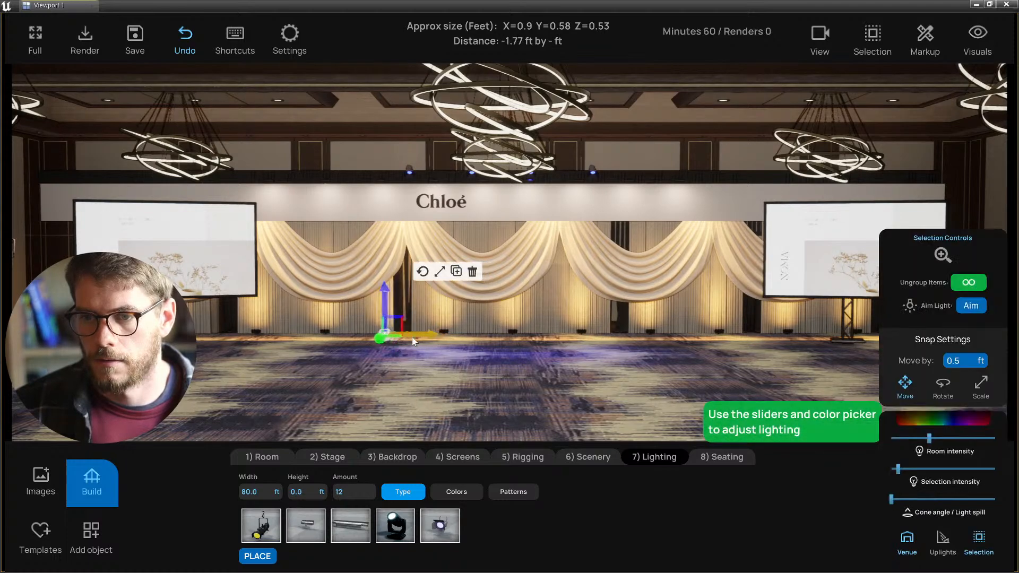
left_click(472, 272)
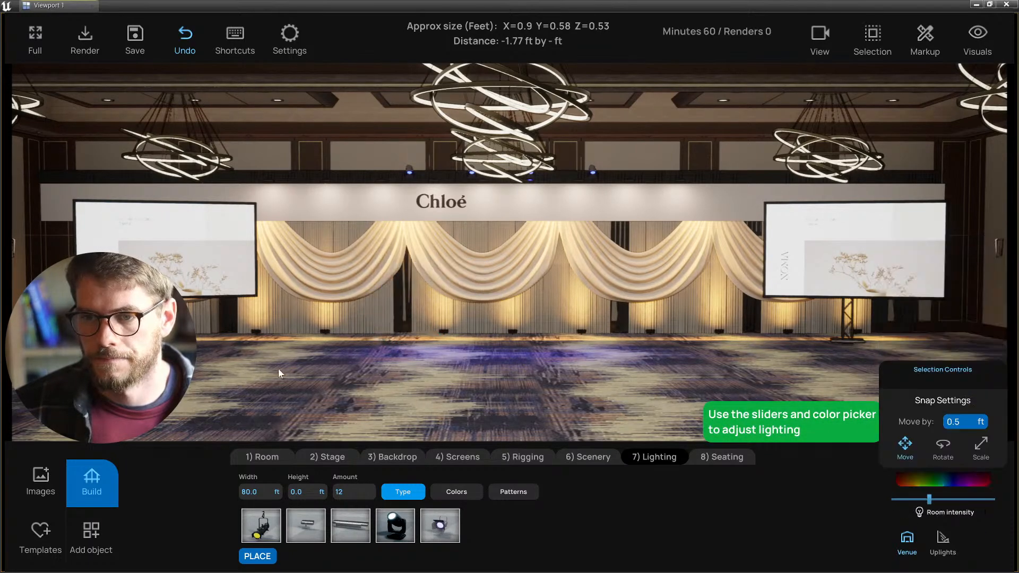
left_click(256, 336)
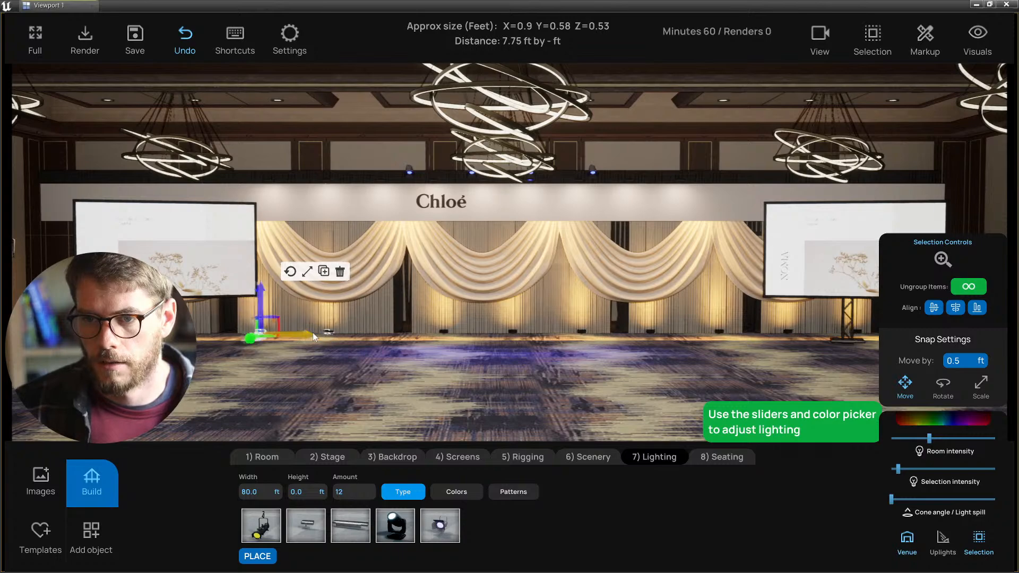
key("Delete")
- Move the view across the stage with WASD keys while reselecting the uplight group
left_click(279, 332)
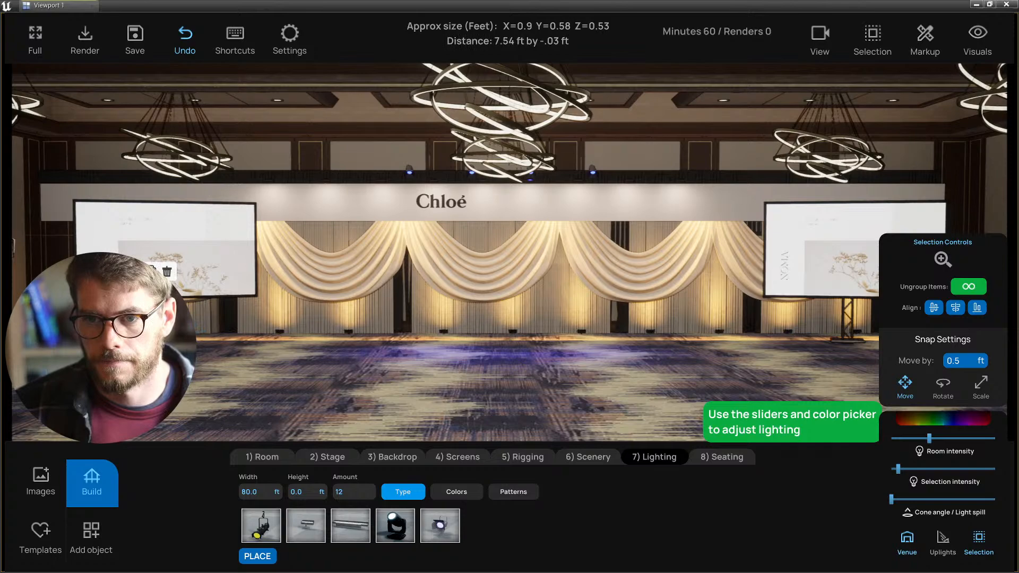
left_click(423, 401)
key("d")
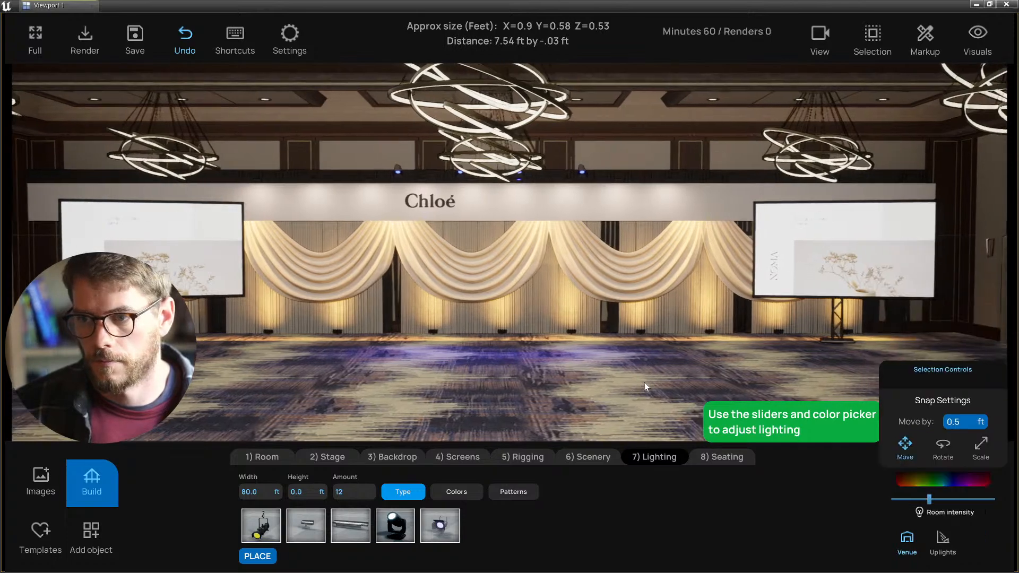
left_click(605, 334)
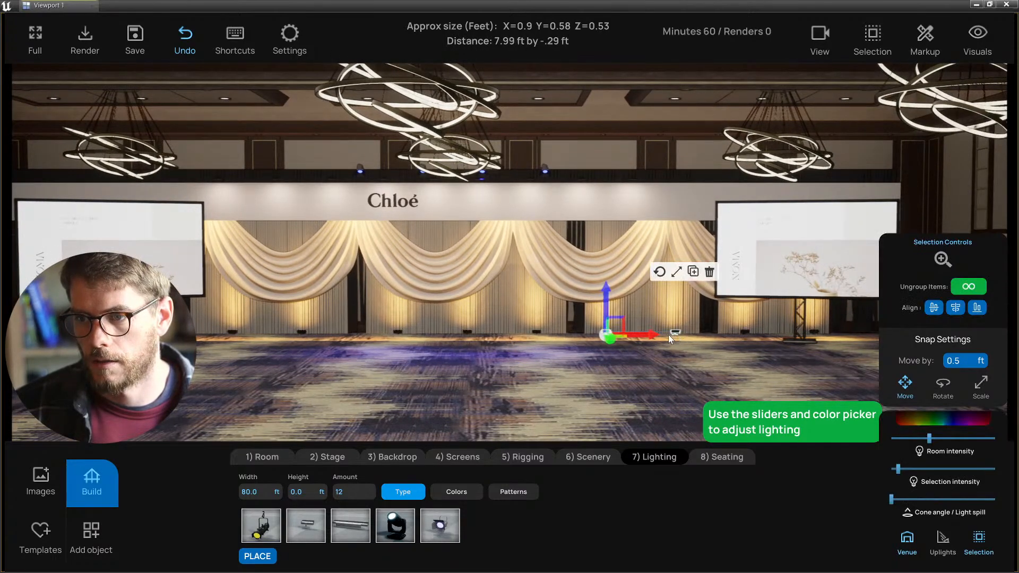
left_click(781, 349)
key("s")
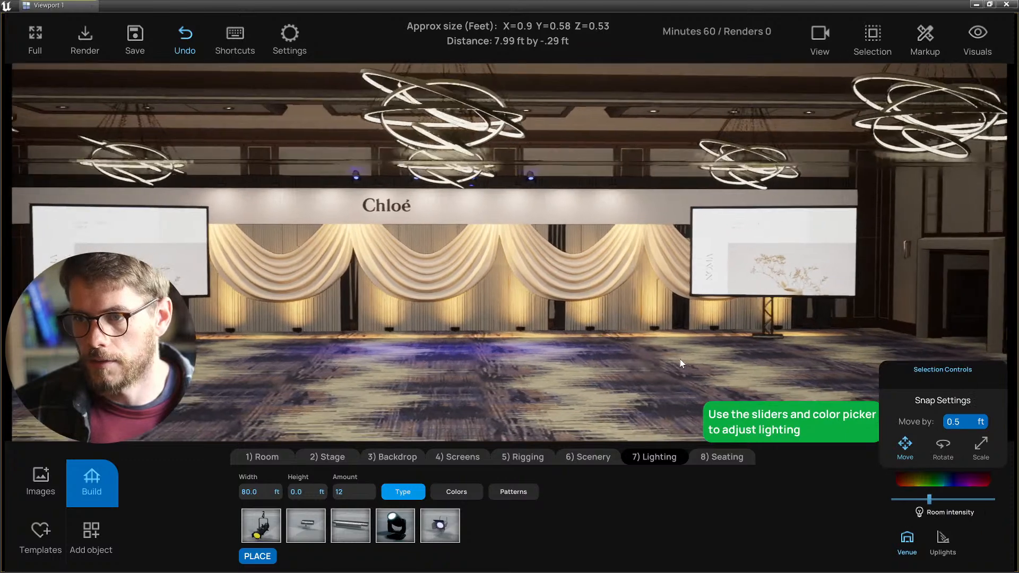
key("a")
key("a")
key("w")
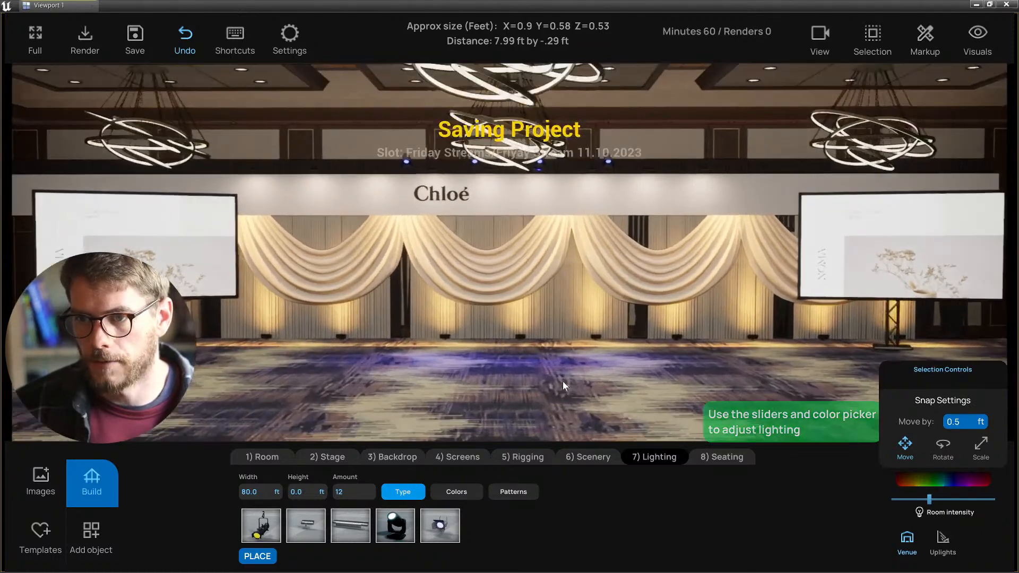
- Raise the selected uplights' intensity slightly and adjust their cone angle
left_click(514, 333)
key("s")
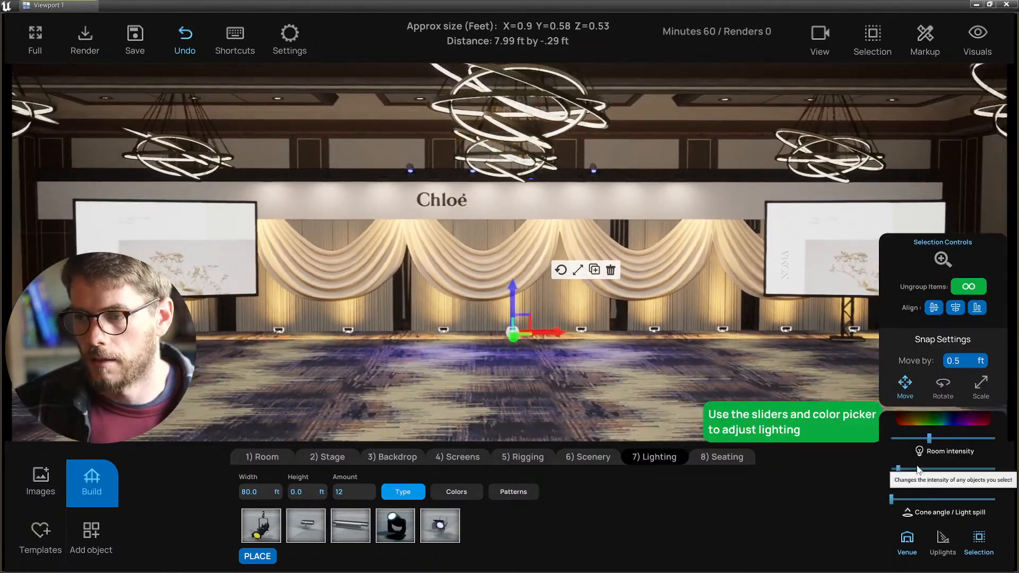
left_click_drag(898, 467, 1014, 499)
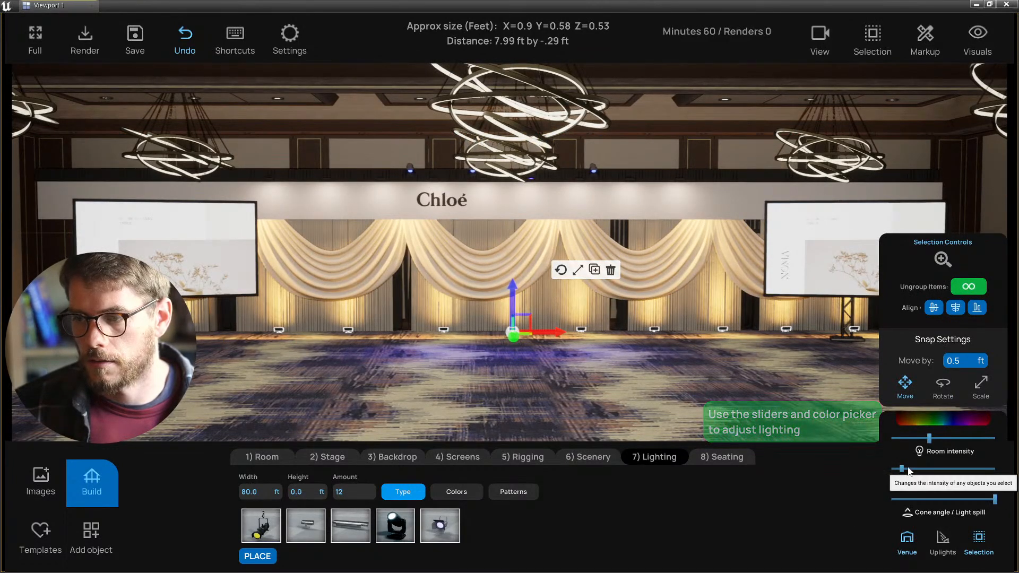
left_click_drag(901, 469, 903, 470)
mouse_move(993, 500)
left_mouse_down()
mouse_move(915, 501)
mouse_move(995, 499)
left_mouse_up()
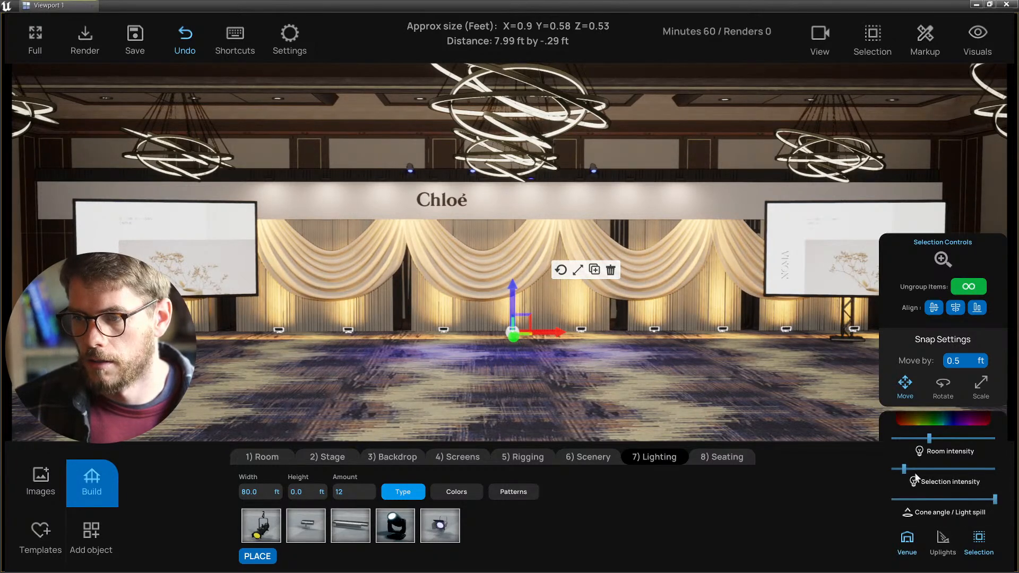
- Tint the floor uplights a pale warm pink (FFD7D9)
left_click(923, 418)
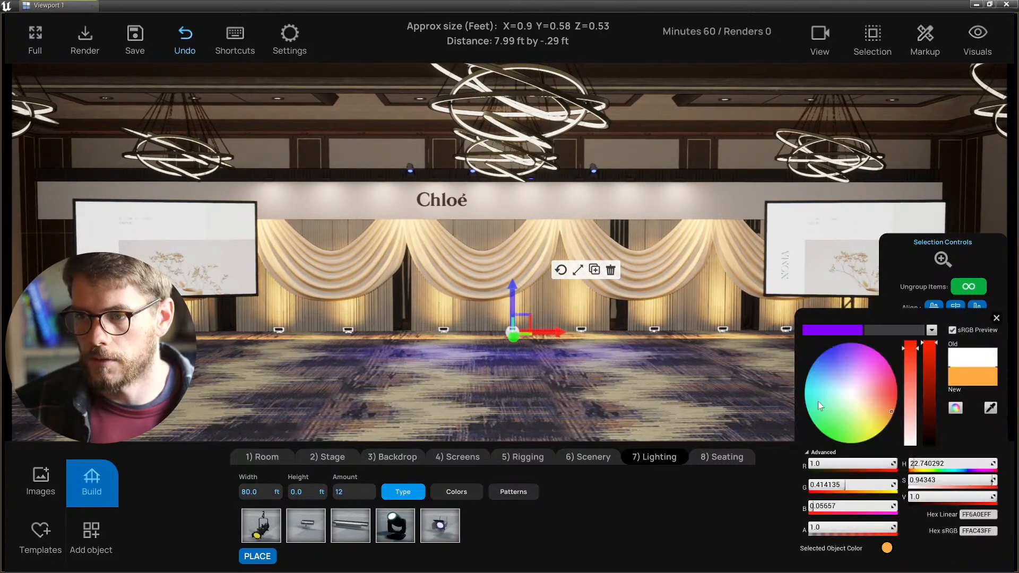
left_click_drag(817, 401, 867, 392)
left_click(842, 383)
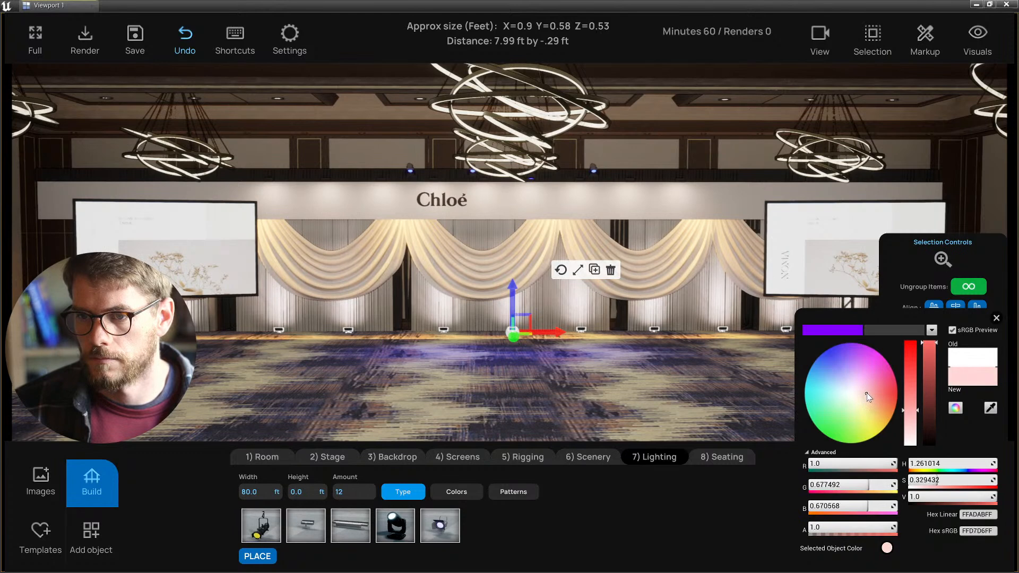
left_click(995, 318)
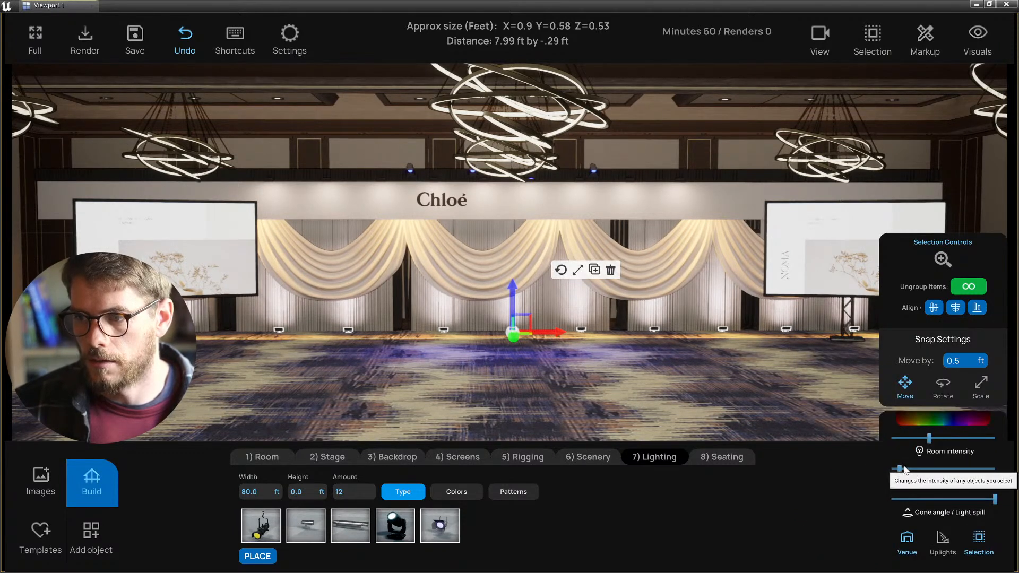
- Lower room intensity and cone angle, shift the light row slightly left, and save
left_click_drag(906, 470, 896, 469)
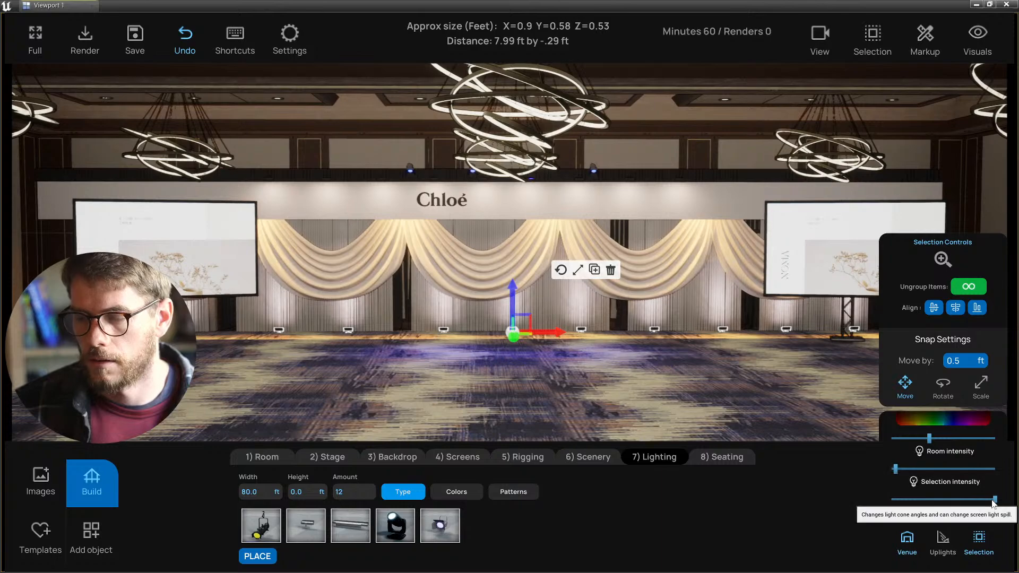
mouse_move(994, 499)
left_mouse_down()
mouse_move(961, 499)
mouse_move(1002, 495)
left_mouse_up()
left_click(642, 417)
scroll(569, 386, "up", 1)
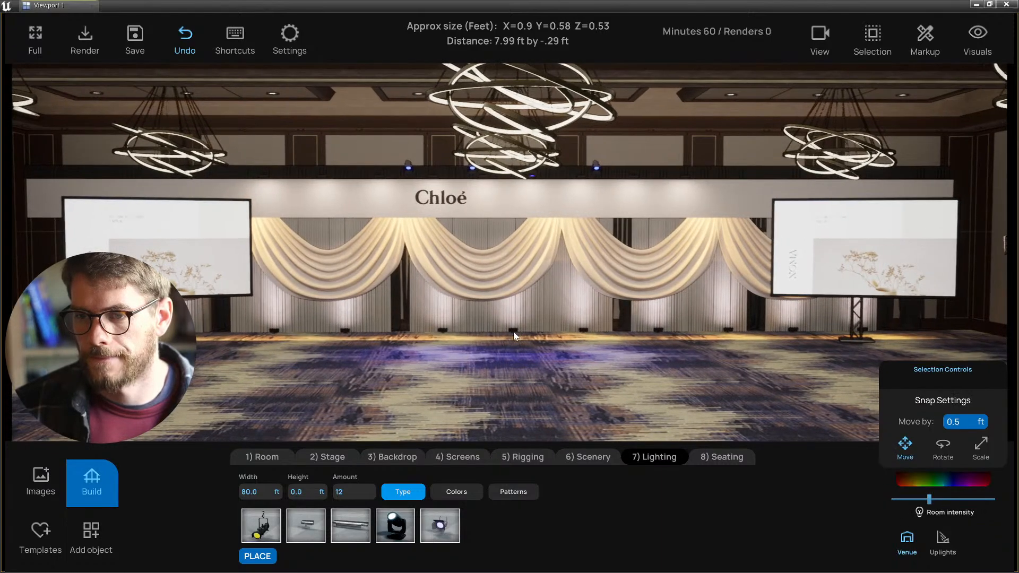
left_click(513, 334)
left_click_drag(540, 337, 514, 342)
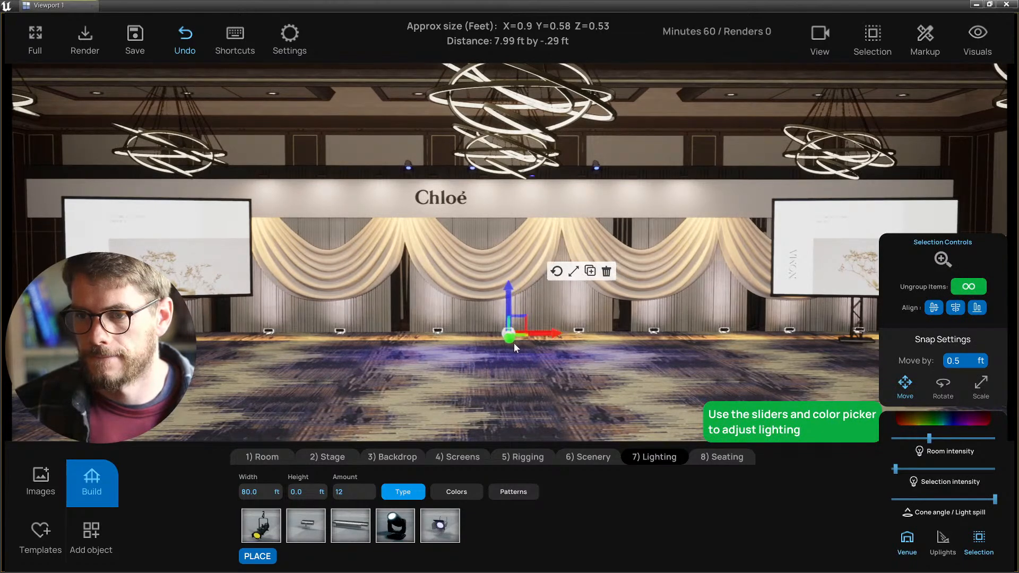
key("ctrl+s")
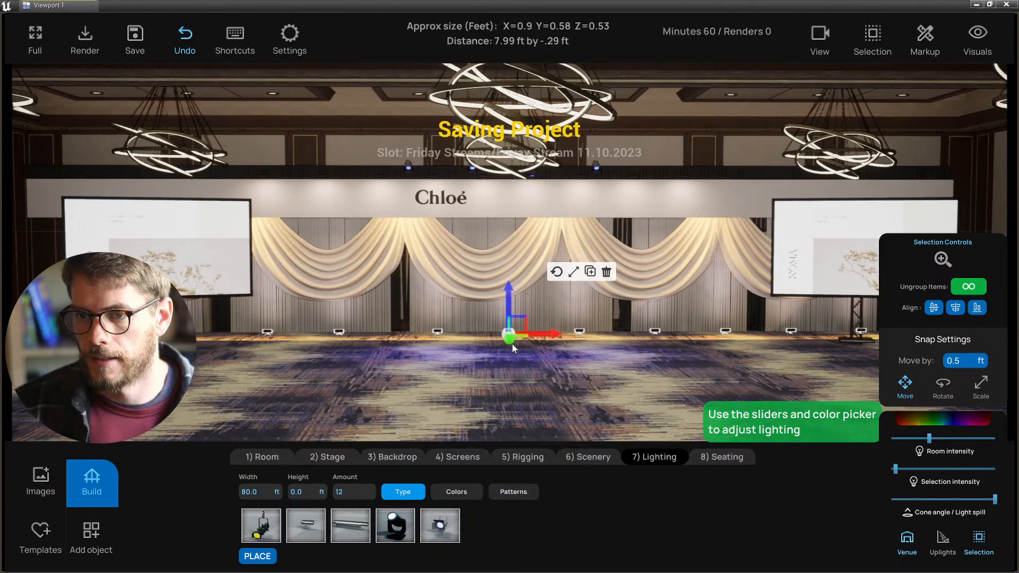
- Nudge the uplights' Selection intensity up slightly, deselect, and save the project
left_click(577, 397)
right_click_drag(577, 396, 601, 391)
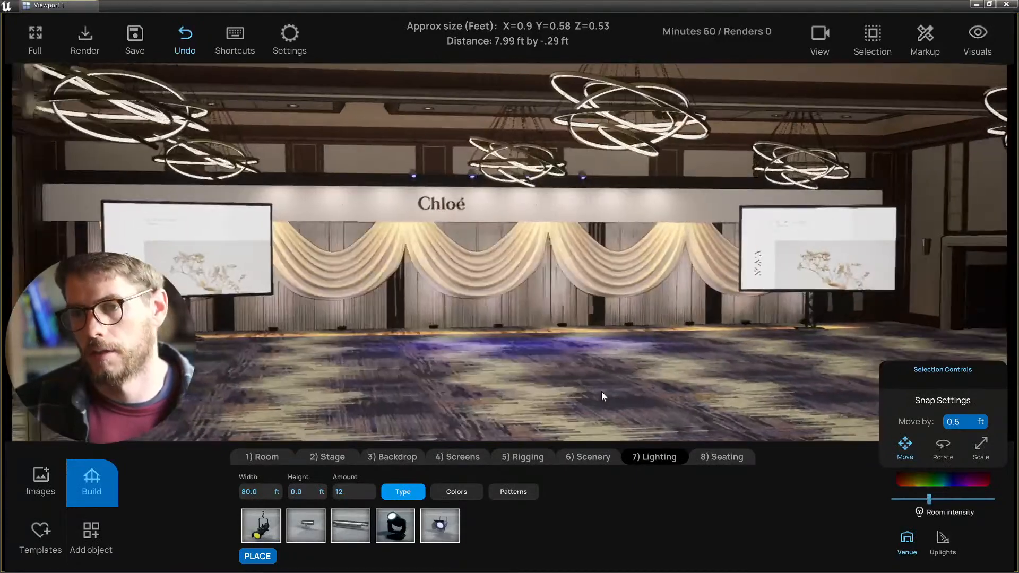
left_click(498, 333)
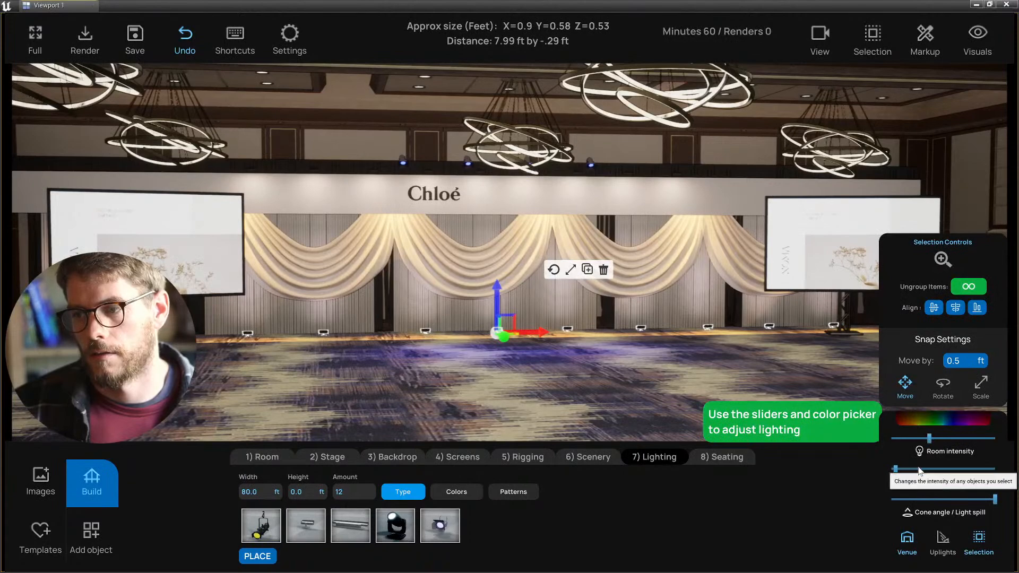
left_click(899, 469)
left_click(607, 388)
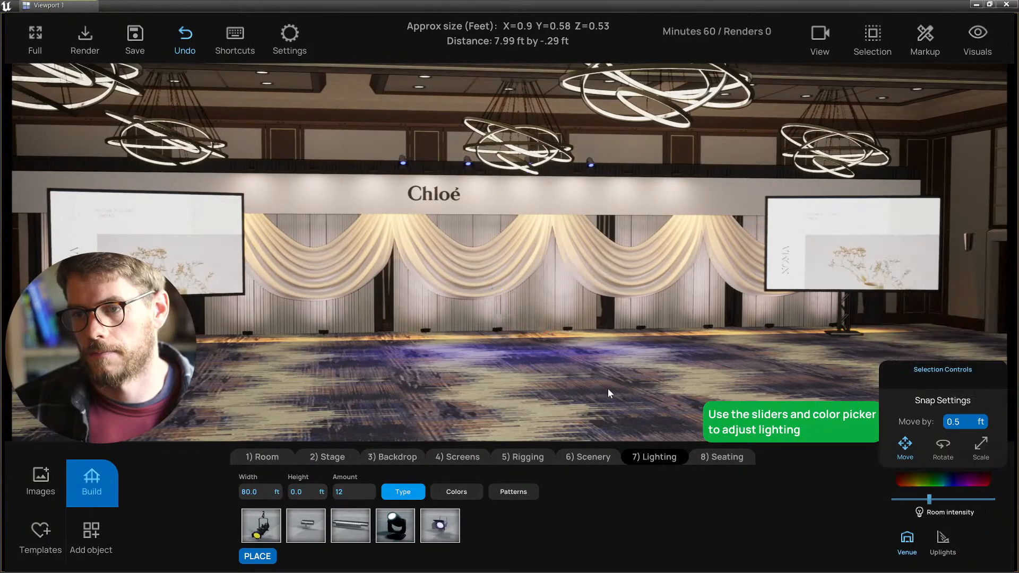
right_click_drag(607, 389, 572, 396)
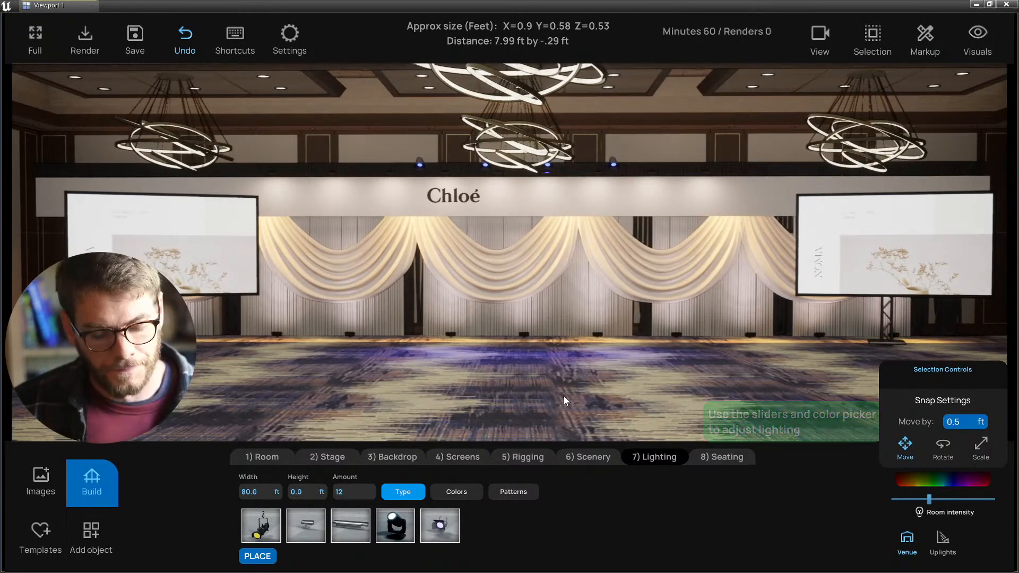
key("ctrl+s")
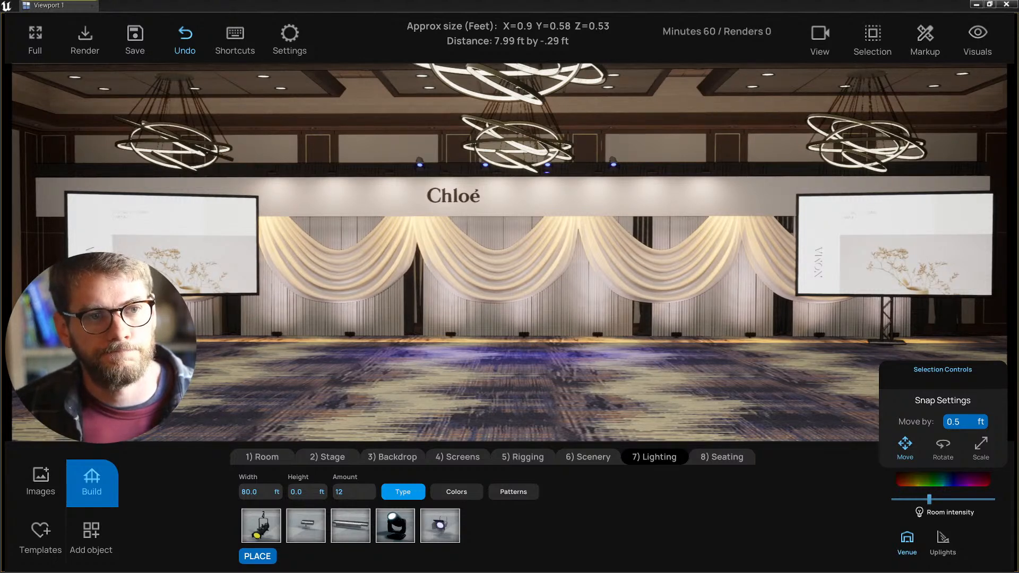
- Orbit and zoom the view to review the pink-washed drapes between the floral screens
middle_click_drag(406, 383, 752, 352)
scroll(454, 380, "up", 1)
scroll(454, 380, "down", 3)
scroll(454, 381, "down", 2)
scroll(451, 381, "up", 4)
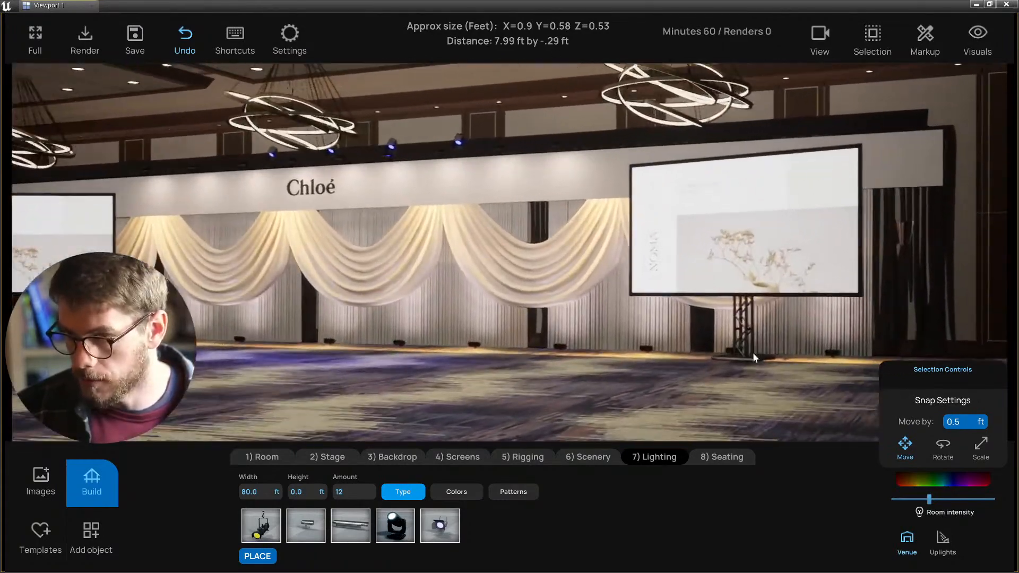
- Select the small floor base under the right screen's truss stand
left_click(749, 353)
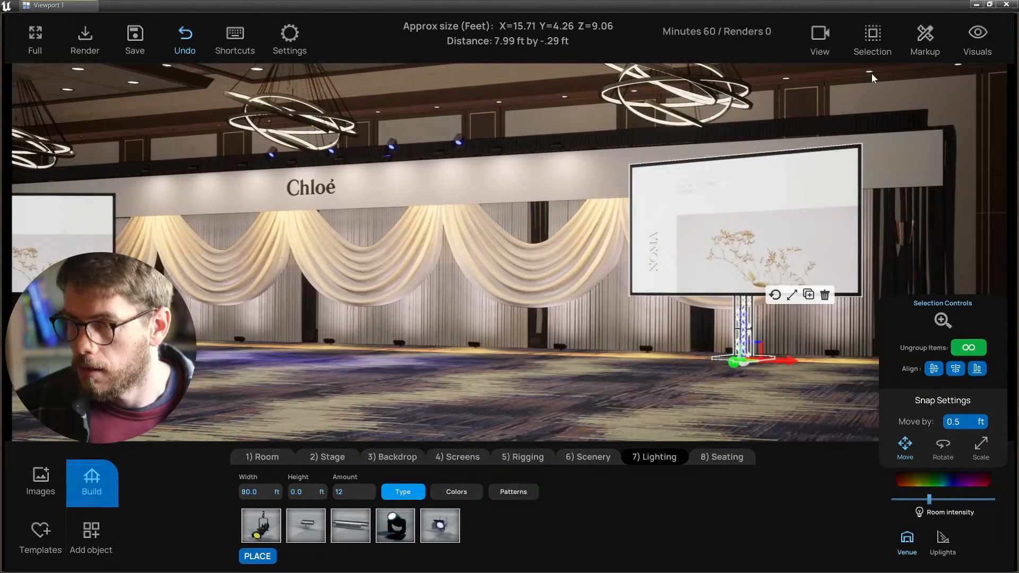
left_click(872, 37)
left_click(764, 351)
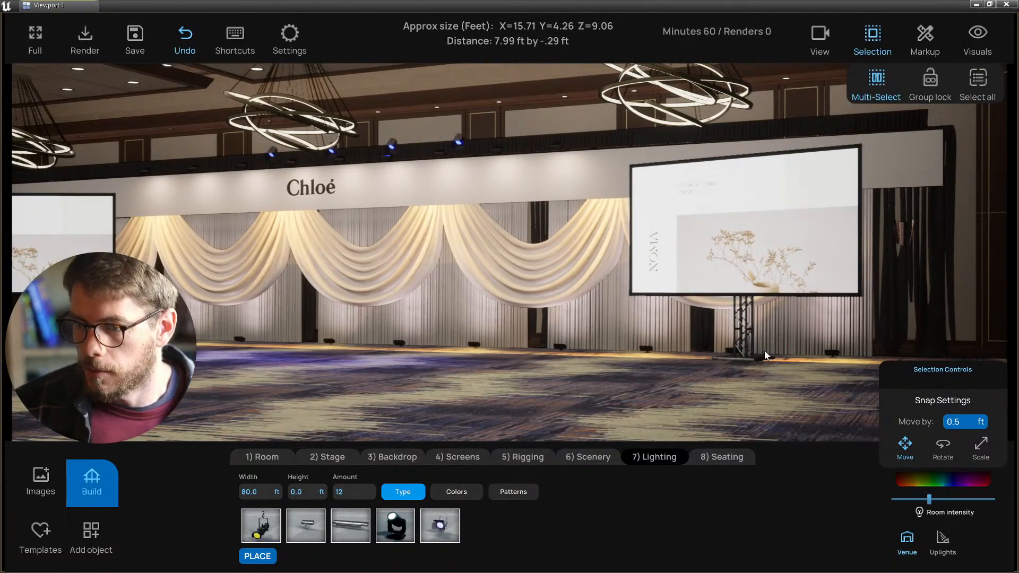
left_click(763, 355)
left_click(732, 359)
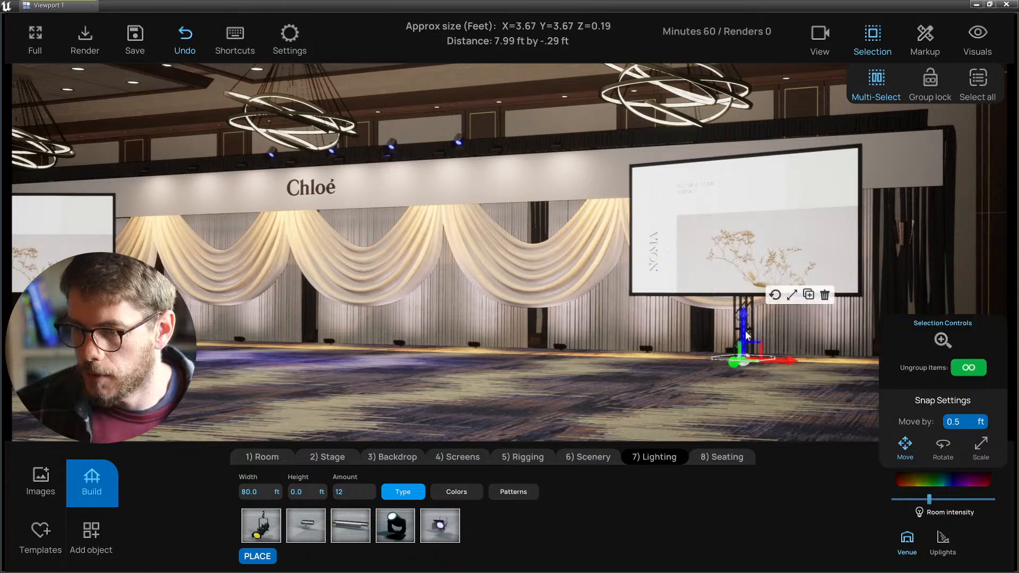
left_click(621, 368)
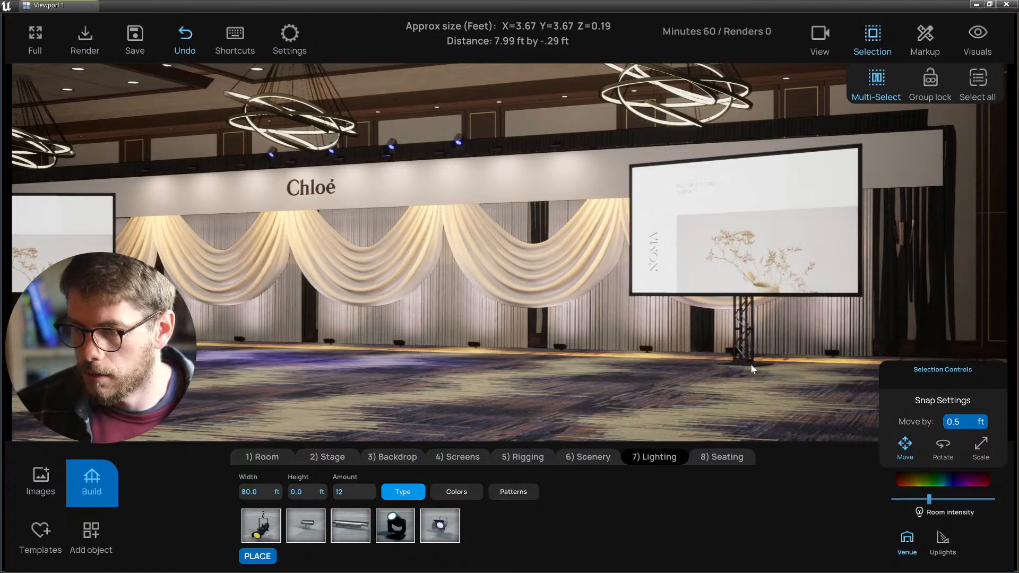
left_click(751, 367)
- Set the Move by snap step to 0.0 ft and nudge the truss base slightly upward
scroll(967, 404, "up", 1)
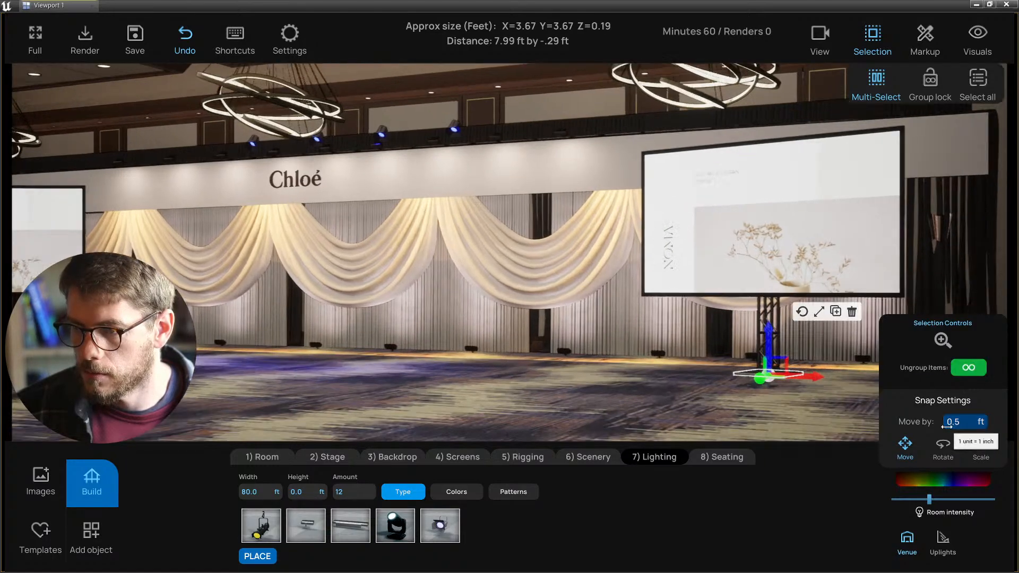
double_click(955, 422)
type("0")
key("Return")
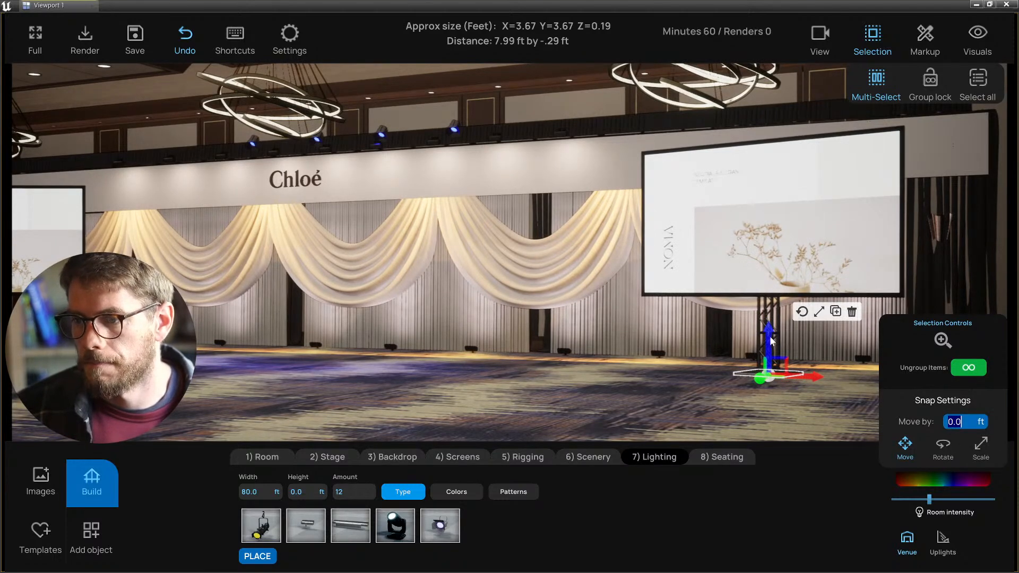
left_click_drag(769, 337, 770, 334)
- Inspect the object beside the left screen and a drape swag, leaving nothing selected
right_click_drag(604, 379, 152, 363)
left_click(154, 364)
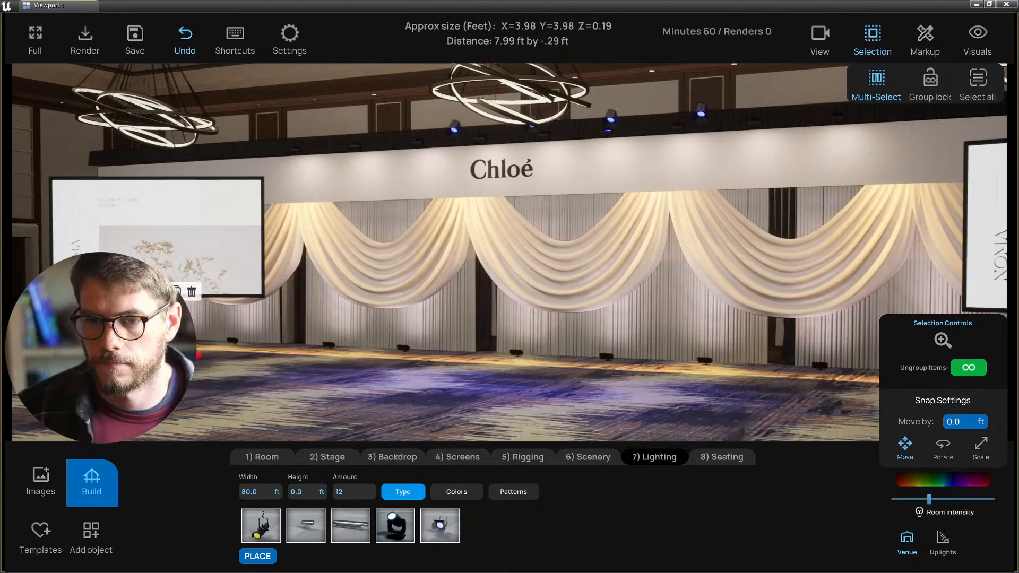
left_click(308, 408)
right_click_drag(350, 392, 539, 407)
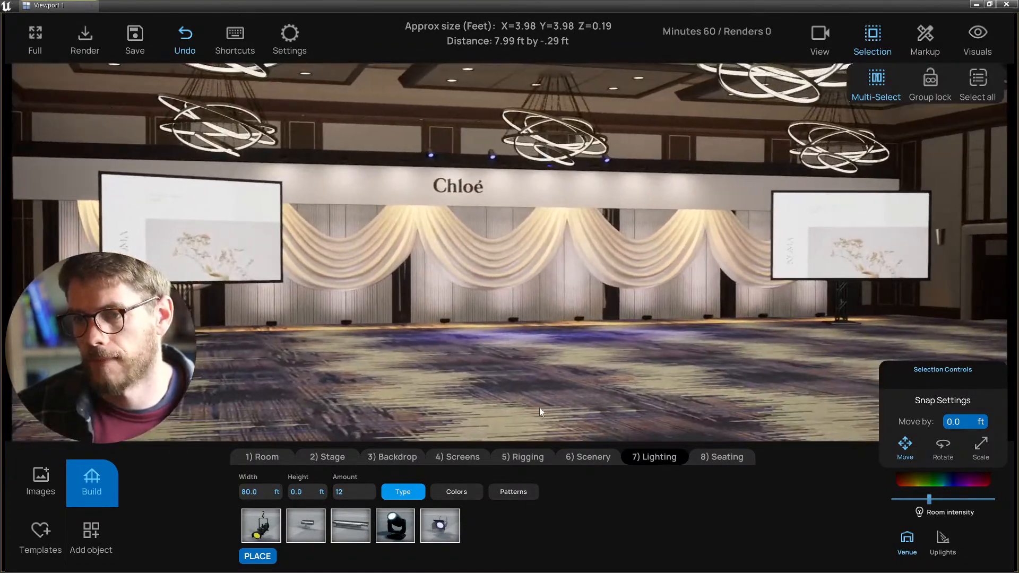
left_click(475, 274)
left_click(496, 403)
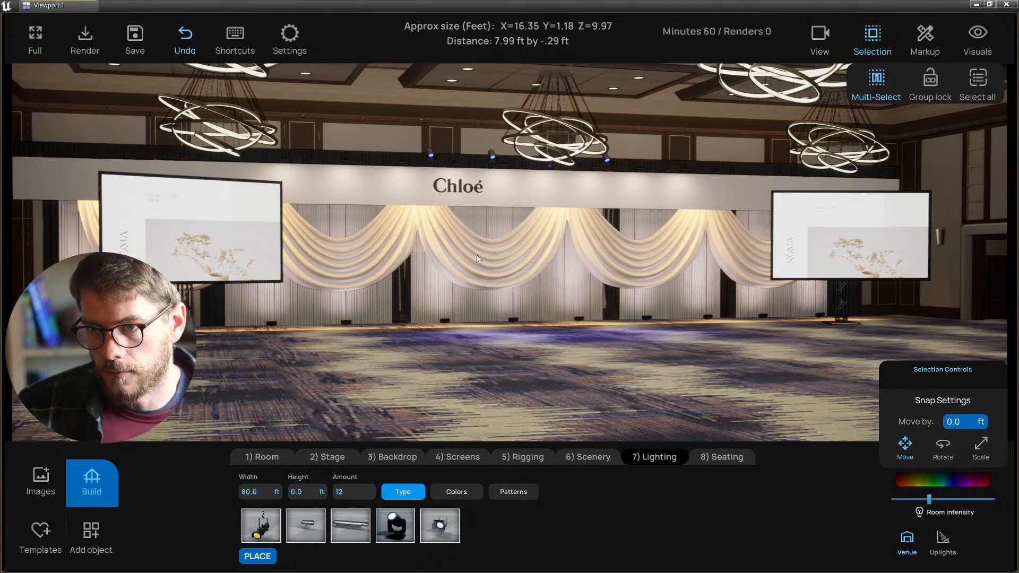
- In the zoomed side outline view, pick the small overhead light fixture, then return to perspective
key("Tab")
key("Tab")
key("Tab")
scroll(432, 330, "up", 3)
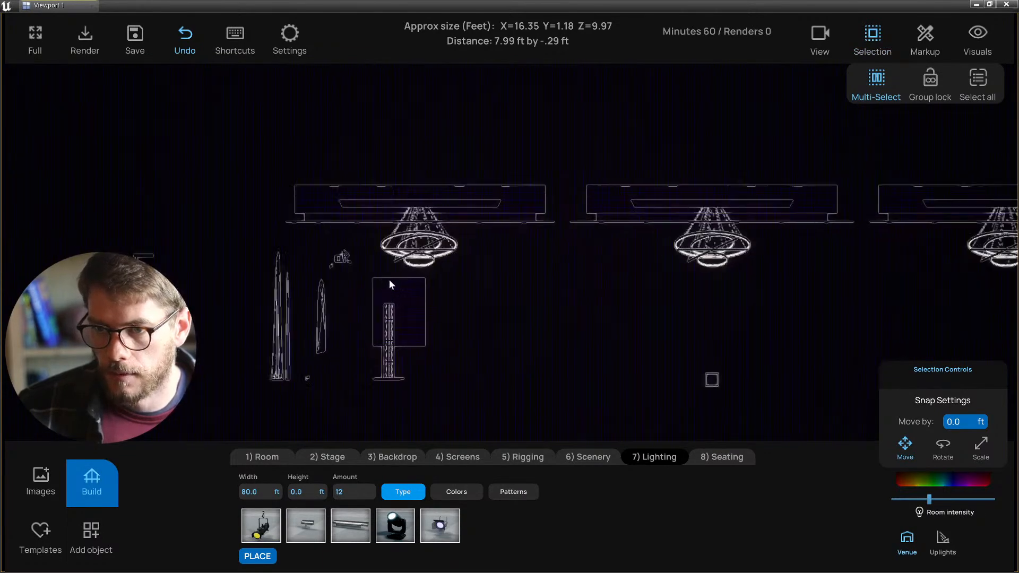
scroll(390, 279, "up", 5)
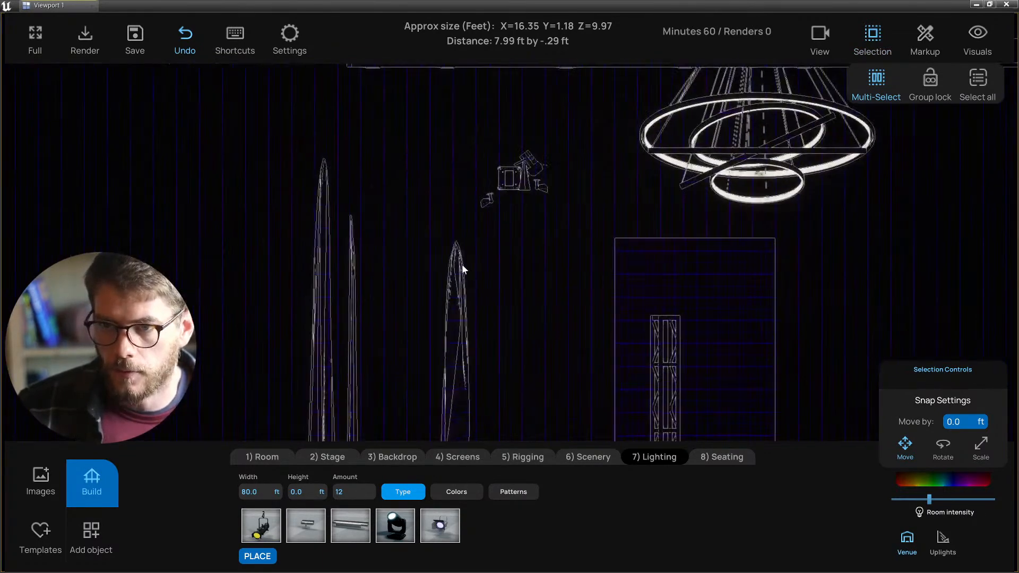
scroll(465, 266, "up", 2)
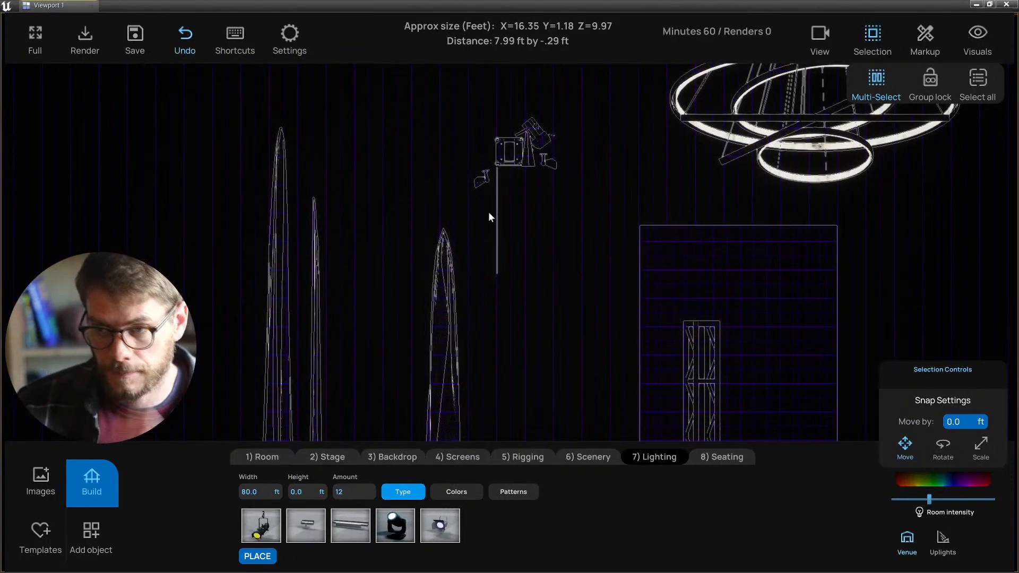
left_click_drag(489, 211, 542, 275)
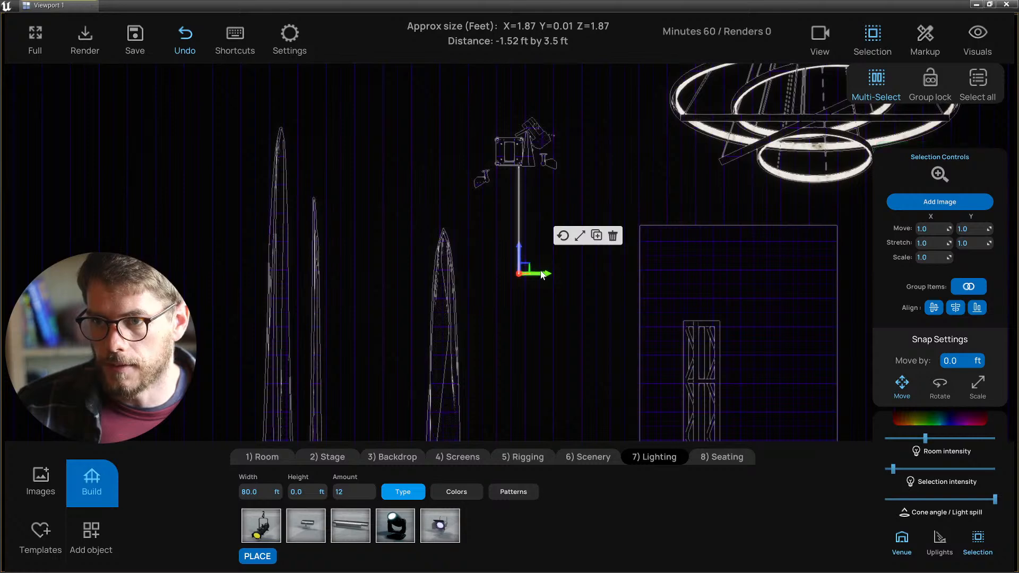
left_click(547, 160)
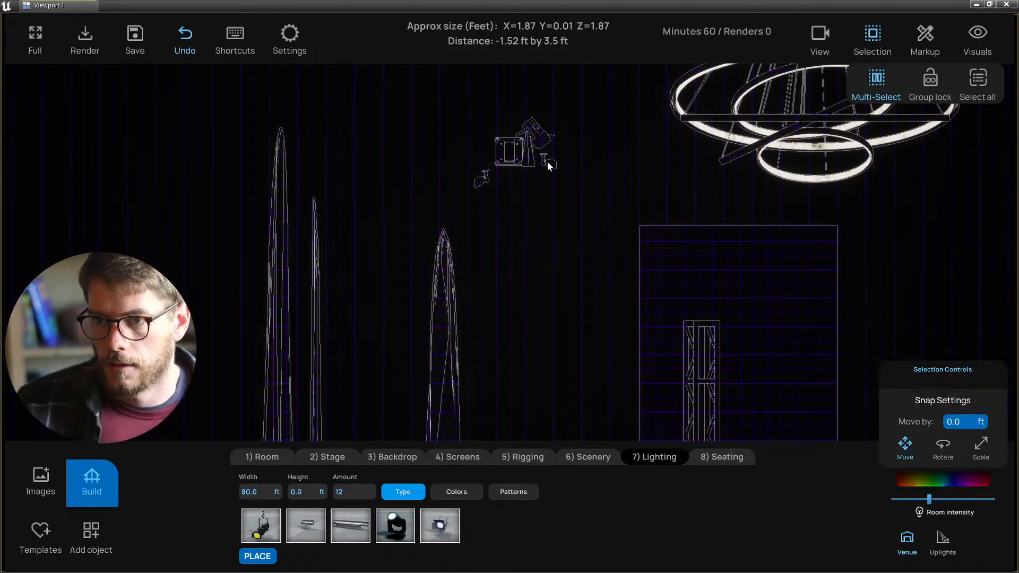
key("alt+g")
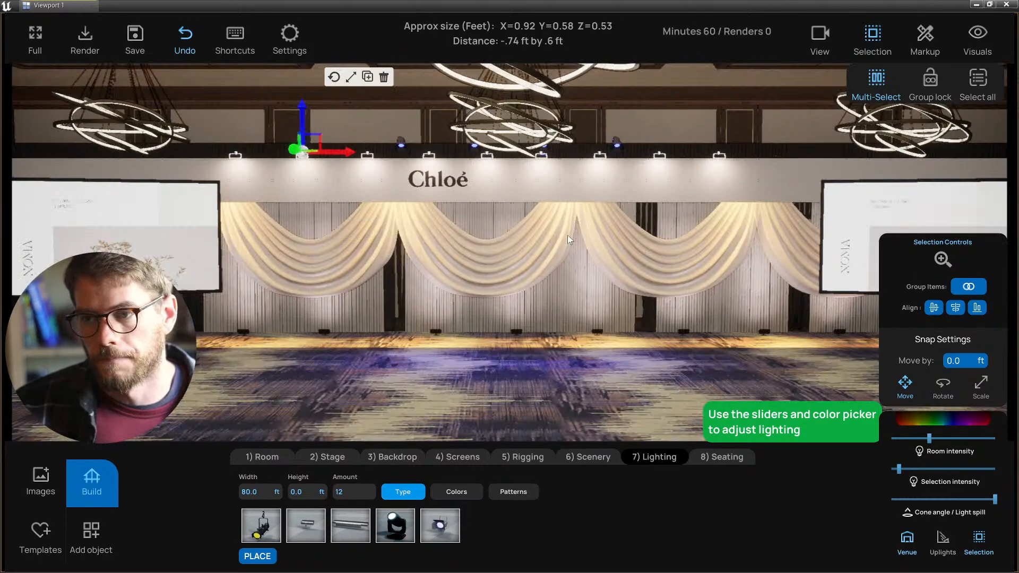
- Orbit to a frontal view of the stage and try selecting lights along the header truss
scroll(569, 236, "down", 3)
left_click_drag(521, 232, 539, 228, "alt")
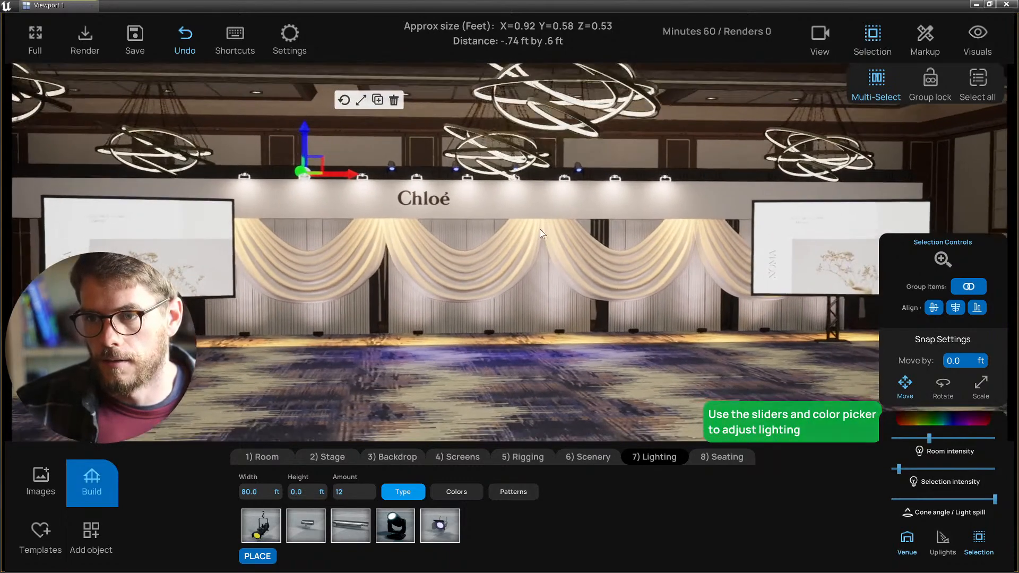
left_click_drag(476, 202, 468, 199, "alt")
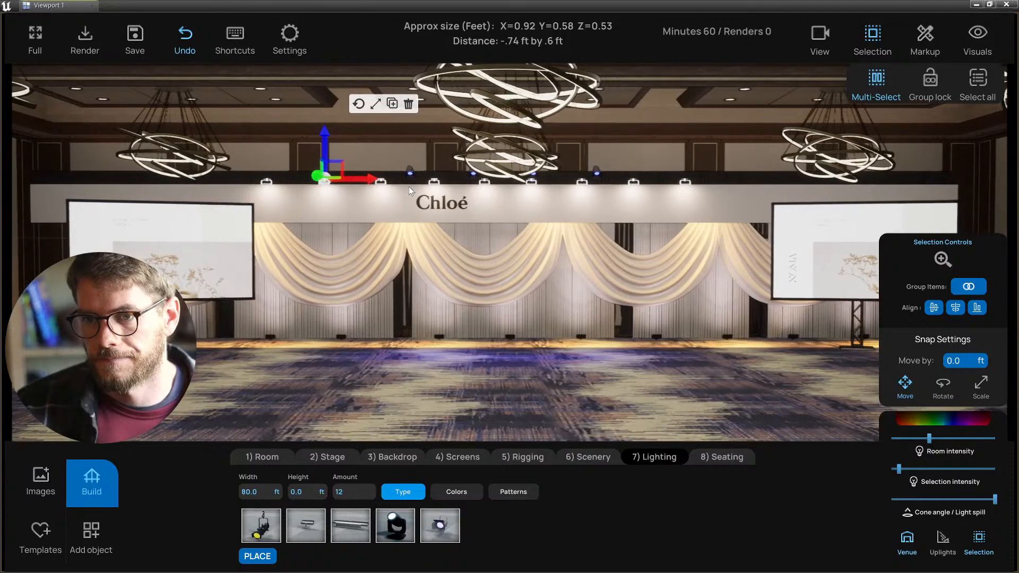
mouse_move(384, 188)
left_mouse_down("alt")
mouse_move(345, 183)
mouse_move(391, 191)
mouse_move(378, 189)
left_mouse_up("alt")
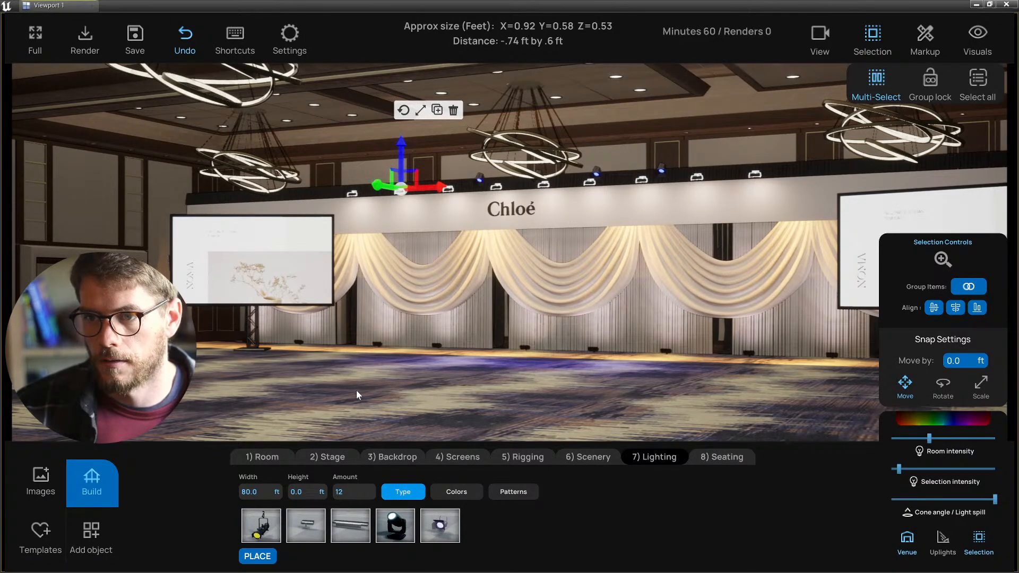
right_click_drag(356, 392, 399, 390)
left_click_drag(526, 187, 687, 189)
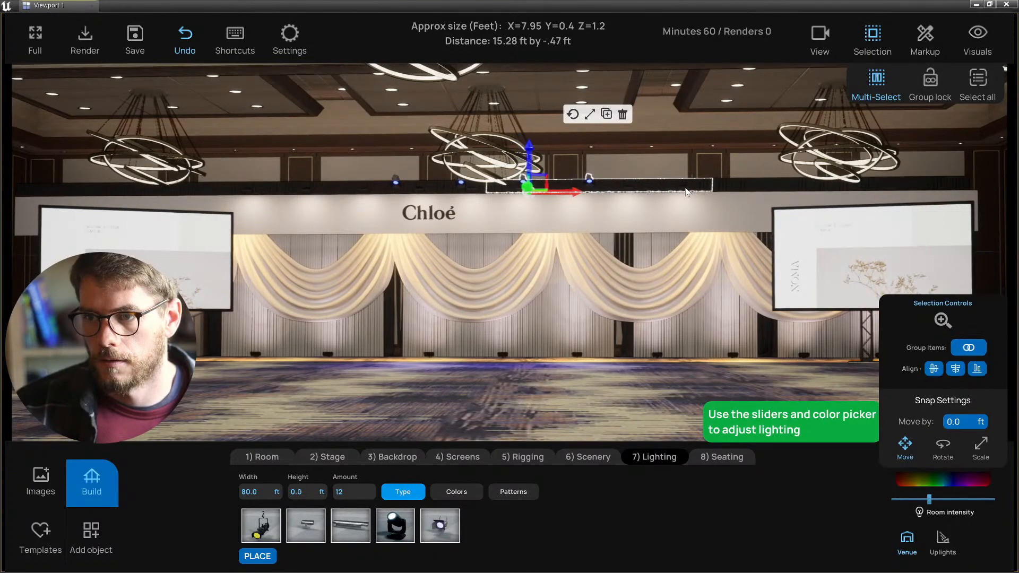
left_click(685, 188)
right_click_drag(682, 185, 547, 126)
left_click(609, 154)
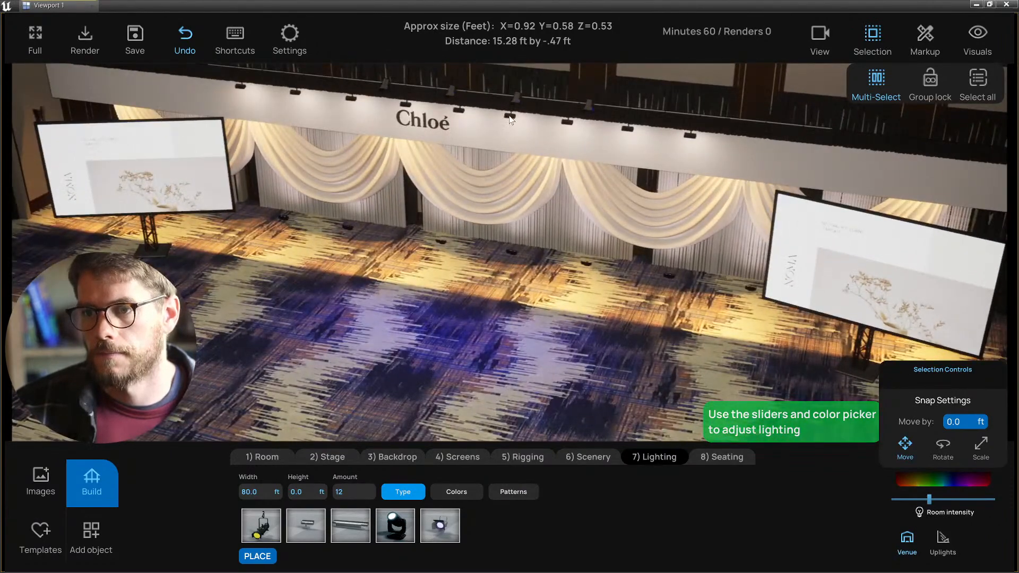
- Duplicate the four hanging light fixtures, placing the copies further right along the header
left_click_drag(509, 115, 693, 136)
scroll(692, 136, "down", 2)
right_click_drag(672, 150, 664, 149)
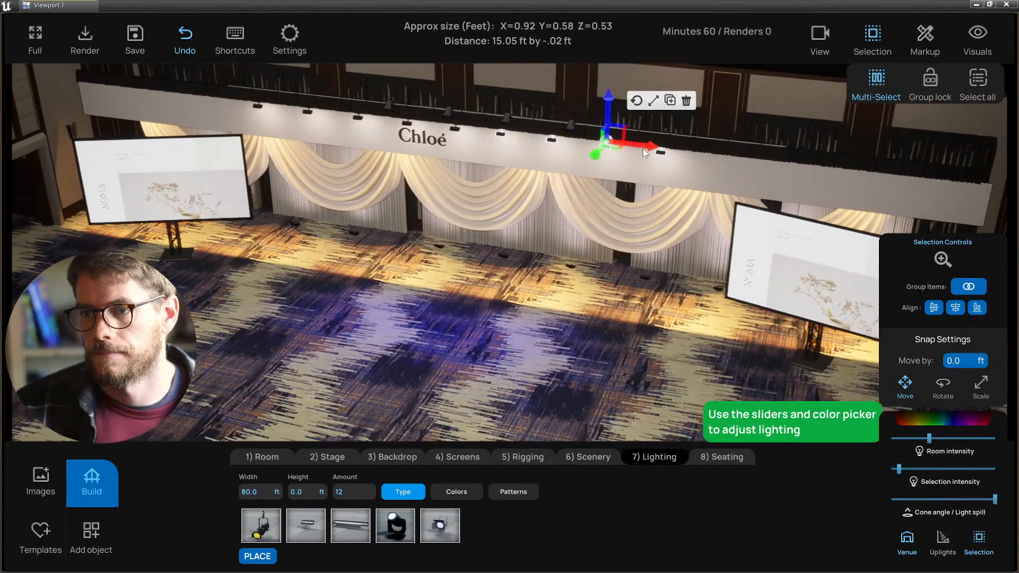
left_click_drag(643, 146, 201, 102, "alt")
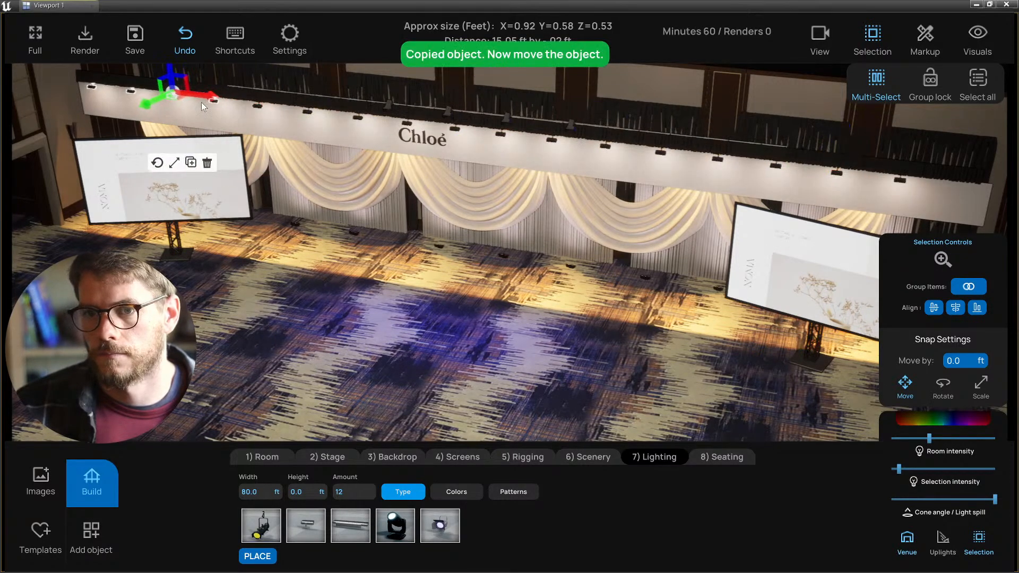
left_click(339, 288)
- Position the camera in front of the stage and check the Chloé logo up close
right_click_drag(339, 288, 404, 242)
right_click_drag(525, 334, 448, 160)
left_click(435, 145)
right_click_drag(476, 208, 405, 334)
left_click(403, 337)
right_click_drag(442, 248, 488, 303)
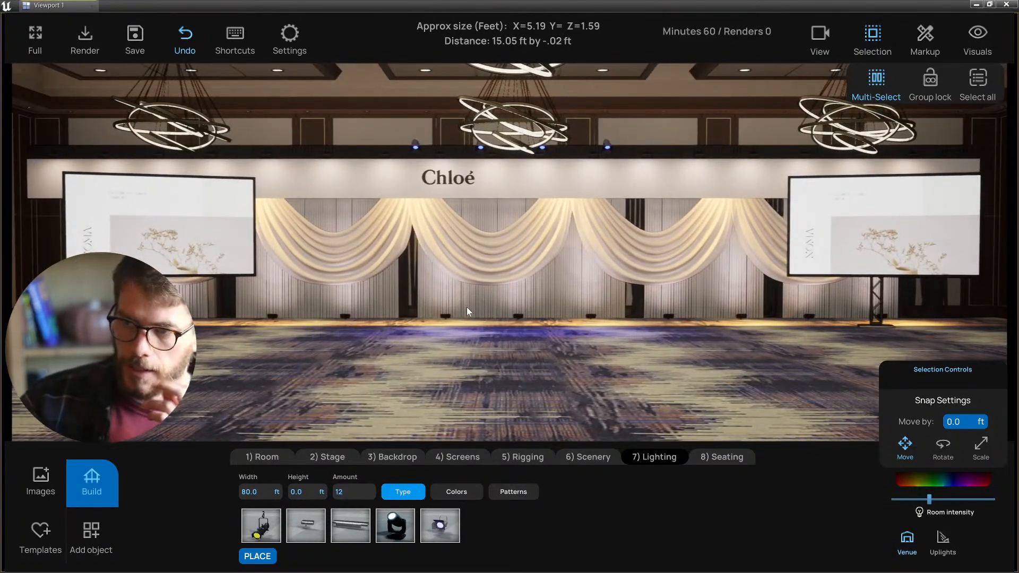
- Adjust the camera and inspect two adjacent drape panels
right_click_drag(459, 346, 335, 343)
key("d")
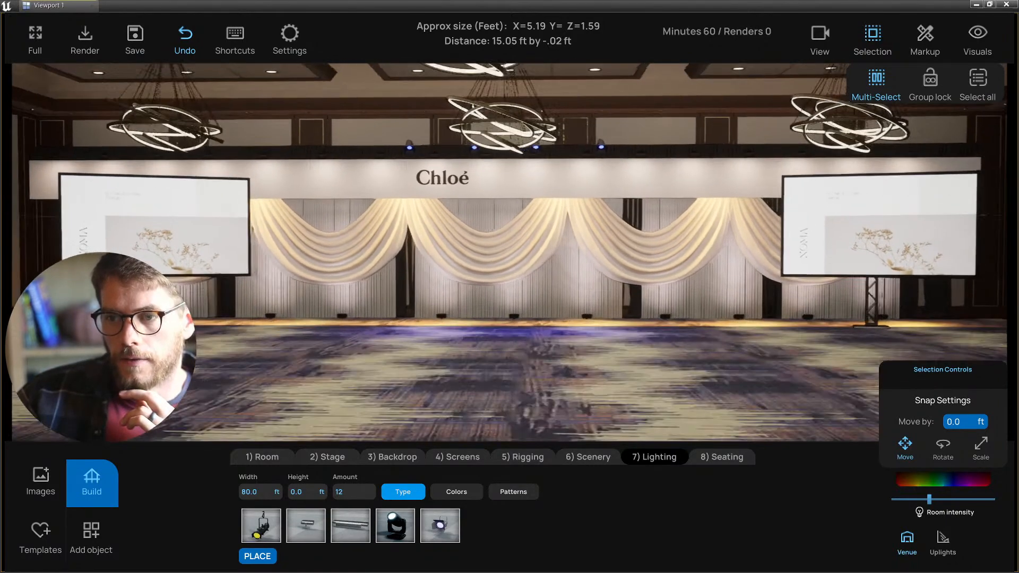
key("a")
left_click(443, 299)
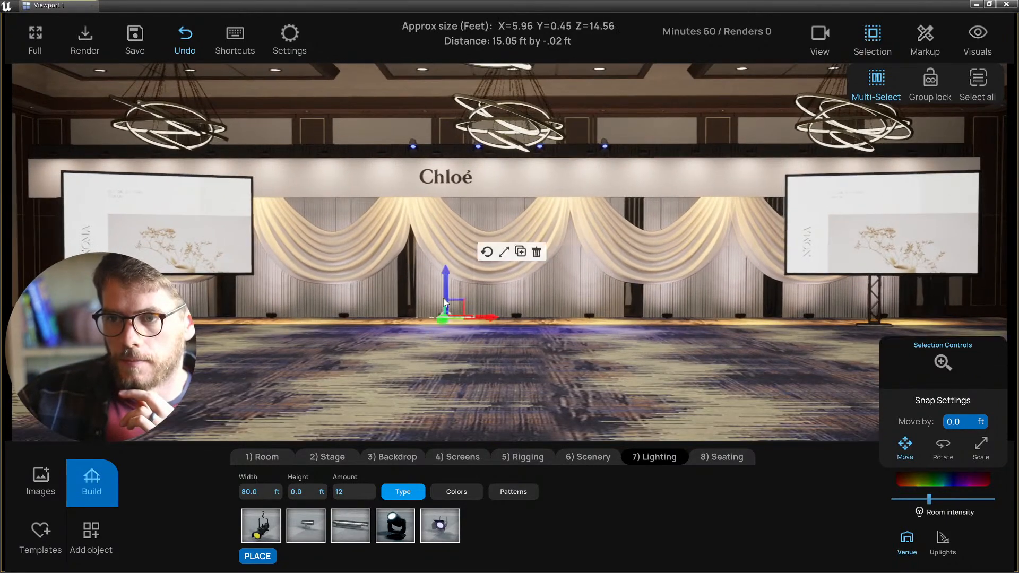
left_click(540, 301)
left_click(446, 383)
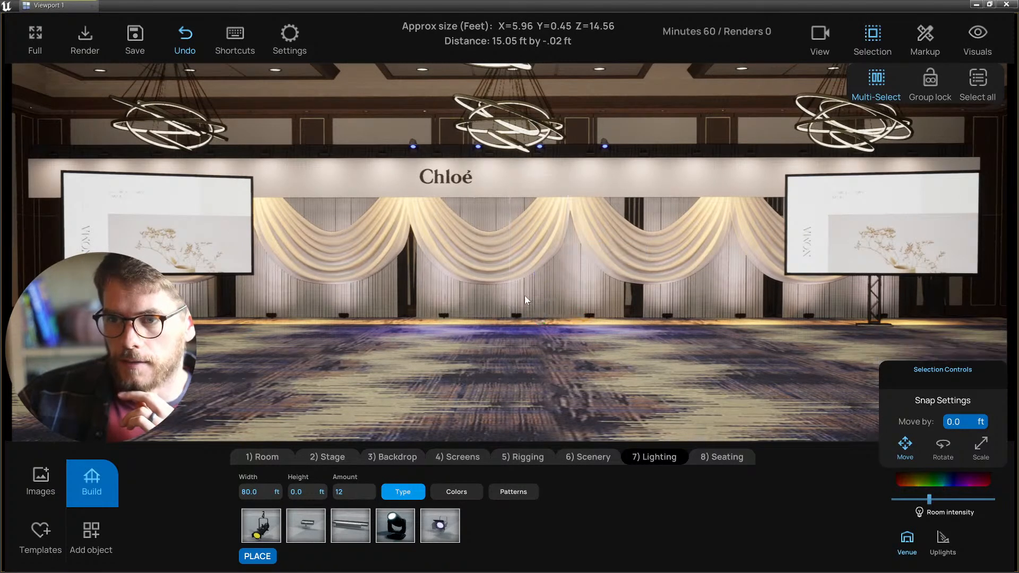
- Inspect two drape swags and two backdrop panels, then clear the selection
left_click(499, 247)
left_click(609, 237)
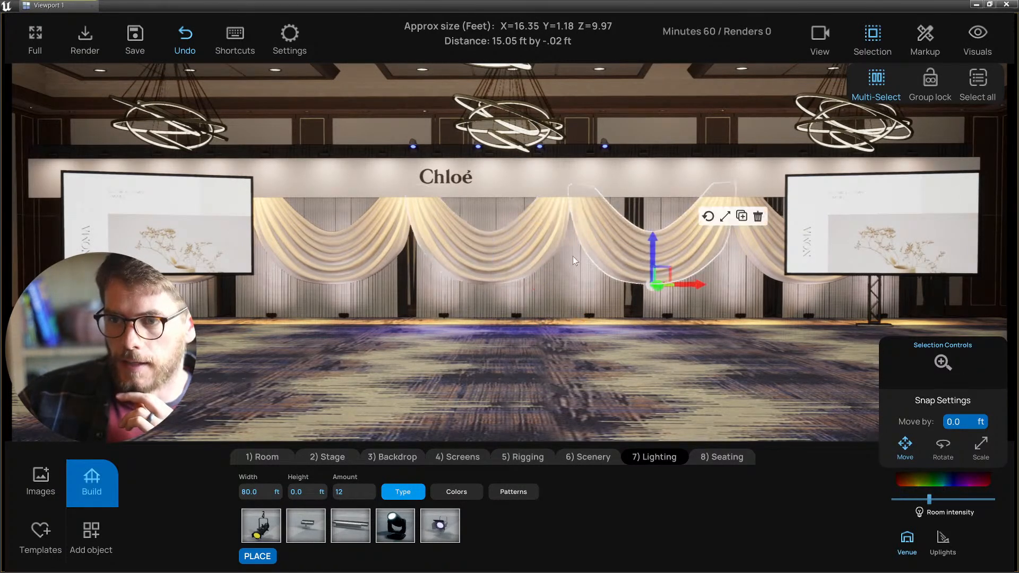
left_click(442, 289)
left_click(520, 291)
left_click(479, 377)
- Rotate the camera around the stage and save the project
right_click_drag(479, 377, 492, 379)
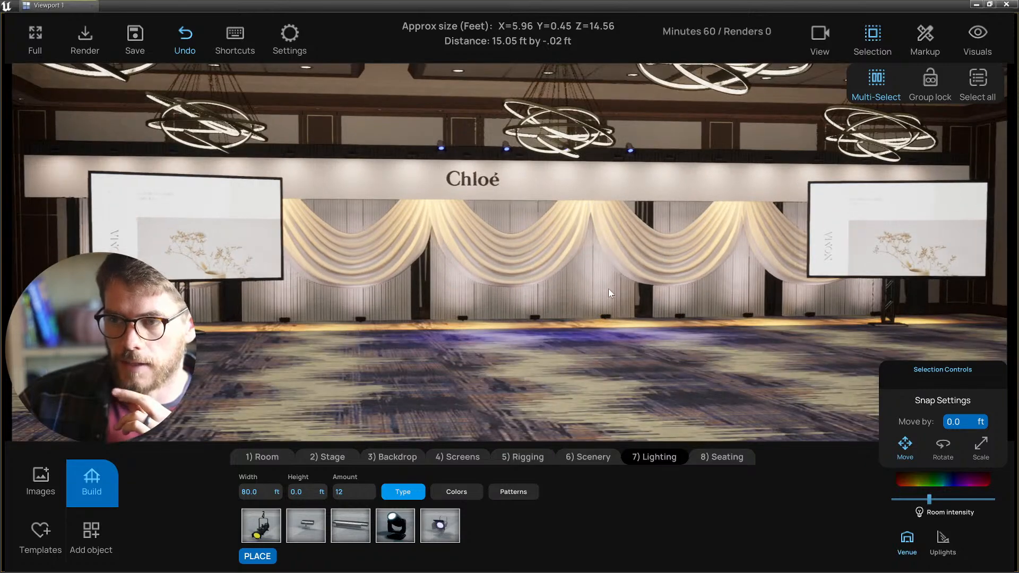
scroll(608, 289, "down", 2)
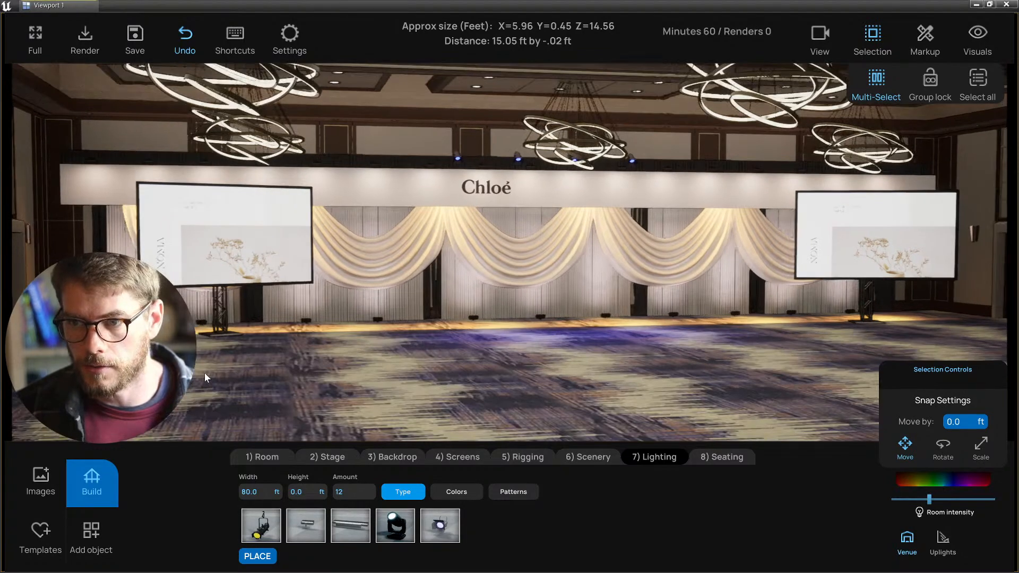
right_click_drag(205, 373, 208, 375)
right_click_drag(383, 376, 390, 385)
key("ctrl+s")
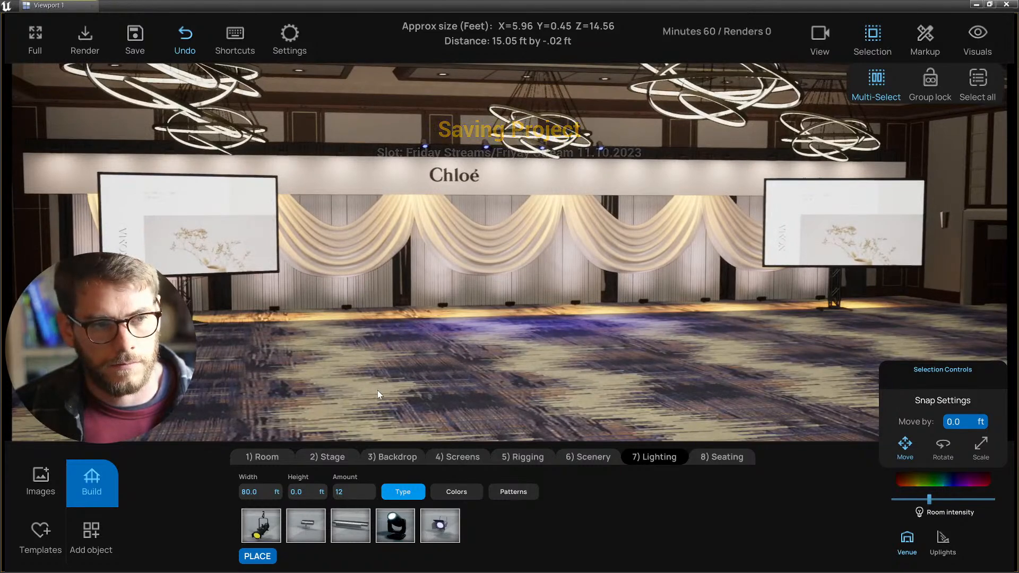
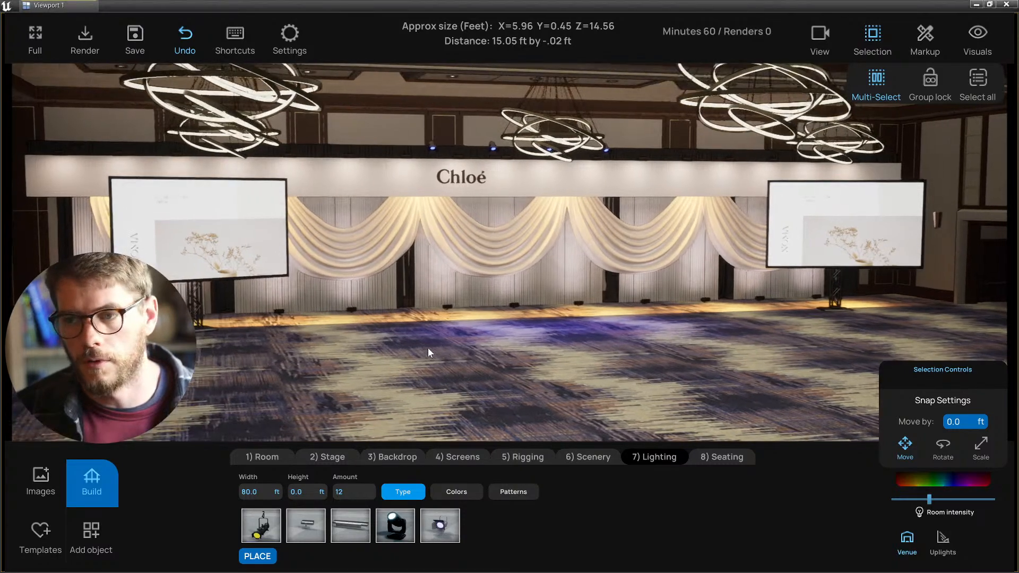
- Select the centre, left and right drape swags together
right_click_drag(428, 348, 431, 348)
key("w")
key("d")
mouse_move(499, 329)
right_mouse_down()
mouse_move(471, 336)
mouse_move(496, 335)
right_mouse_up()
key("a")
left_click(491, 261)
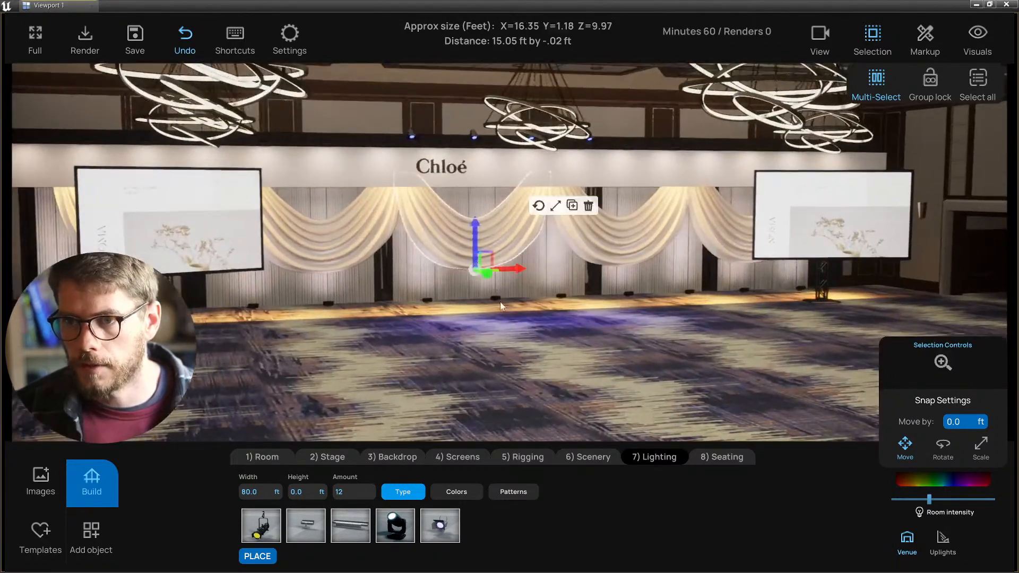
left_click(371, 242)
key("a")
right_click_drag(335, 281, 361, 271)
left_click(375, 267)
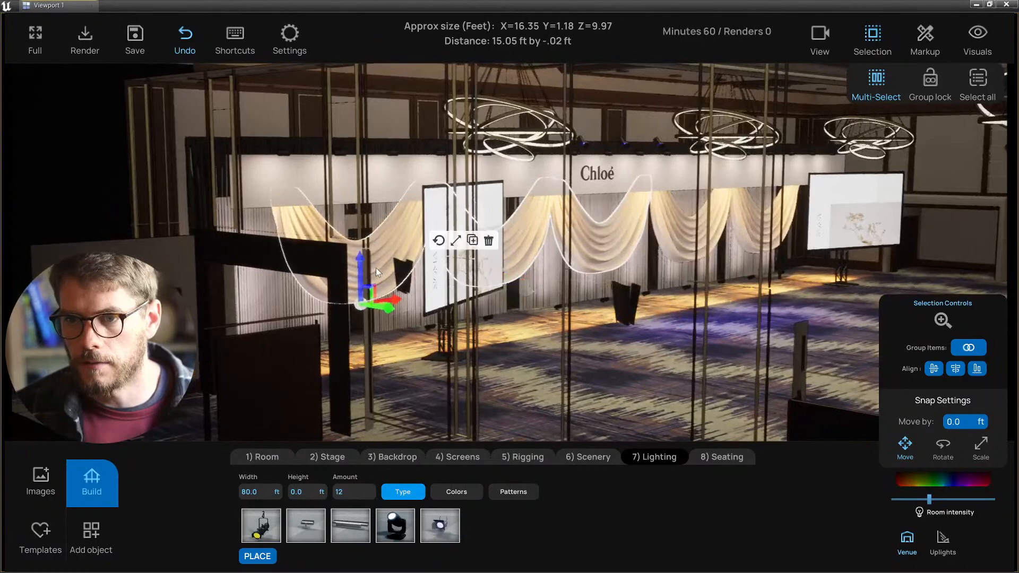
key("d")
right_click_drag(510, 282, 550, 283)
left_click(549, 252)
left_click(659, 250)
key("a")
key("q")
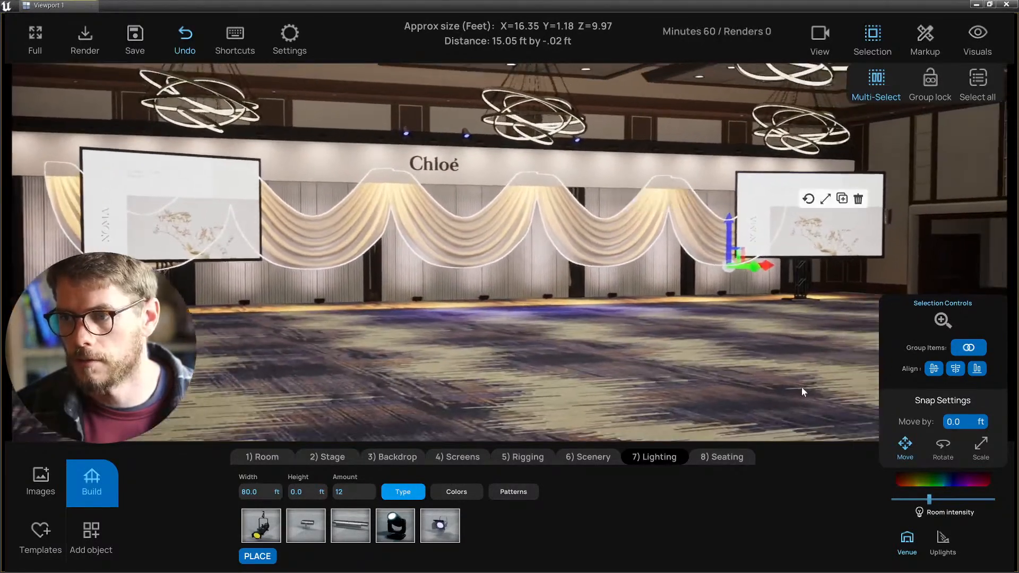
- Try purple tints on the swags, then set saturation to 0 and darken them toward black
left_click(965, 480)
left_click_drag(827, 396, 833, 355)
key("d")
right_click_drag(615, 345, 625, 346)
key("a")
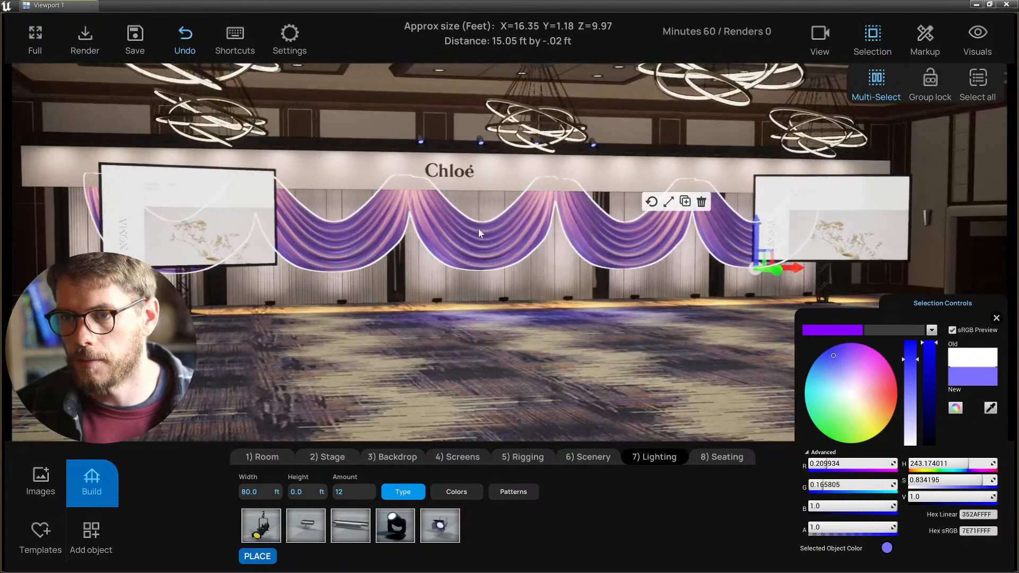
right_click_drag(538, 319, 543, 316)
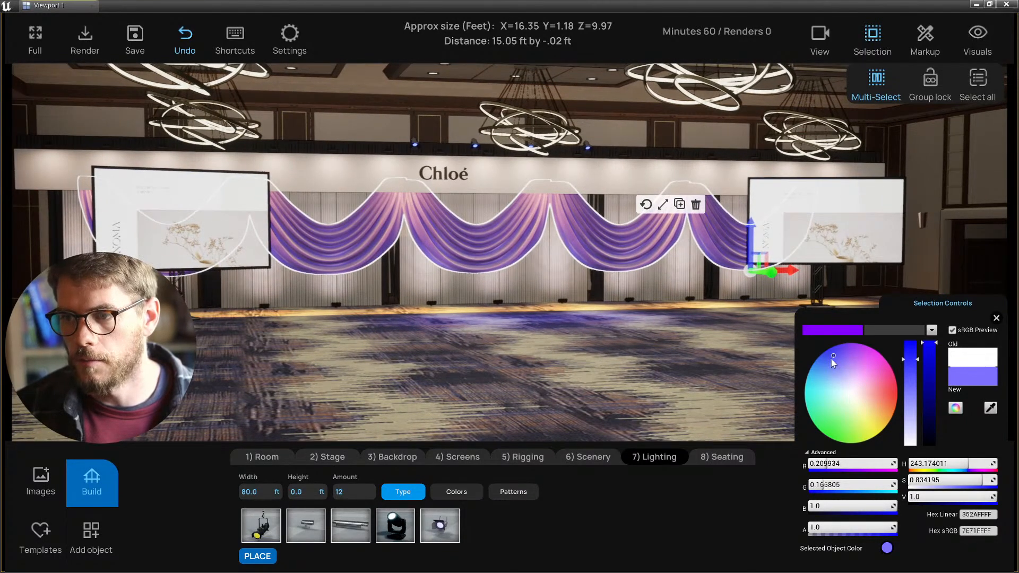
mouse_move(870, 408)
left_mouse_down()
mouse_move(856, 409)
mouse_move(860, 391)
mouse_move(830, 357)
mouse_move(823, 366)
mouse_move(852, 391)
left_mouse_up()
left_click(910, 434)
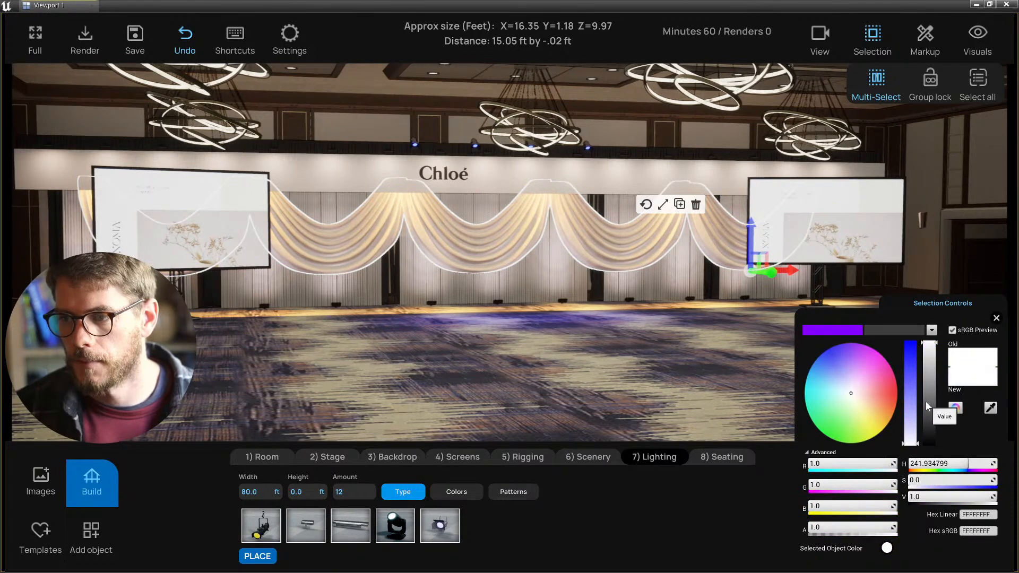
left_click_drag(925, 402, 927, 421)
key("d")
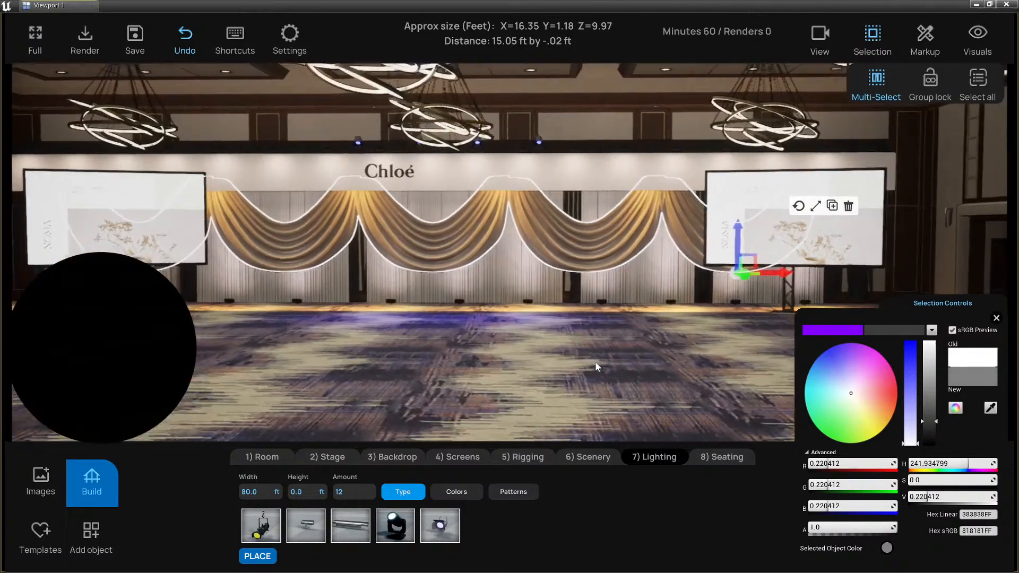
right_click_drag(594, 361, 600, 362)
key("w")
key("d")
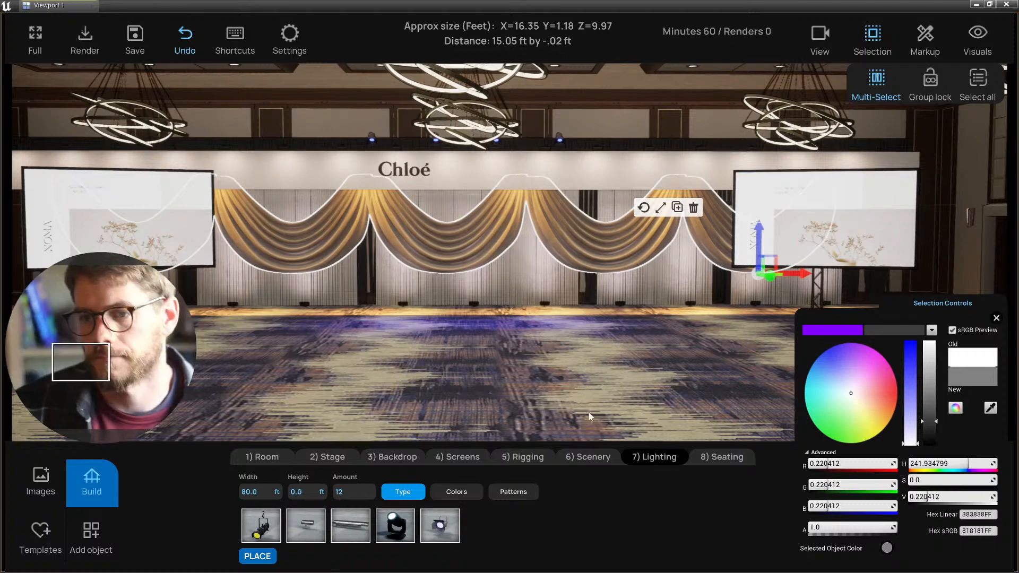
left_click_drag(935, 423, 919, 440)
- Reselect the five swags and brighten them back to a mid grey (Value about 0.27)
left_click(549, 373)
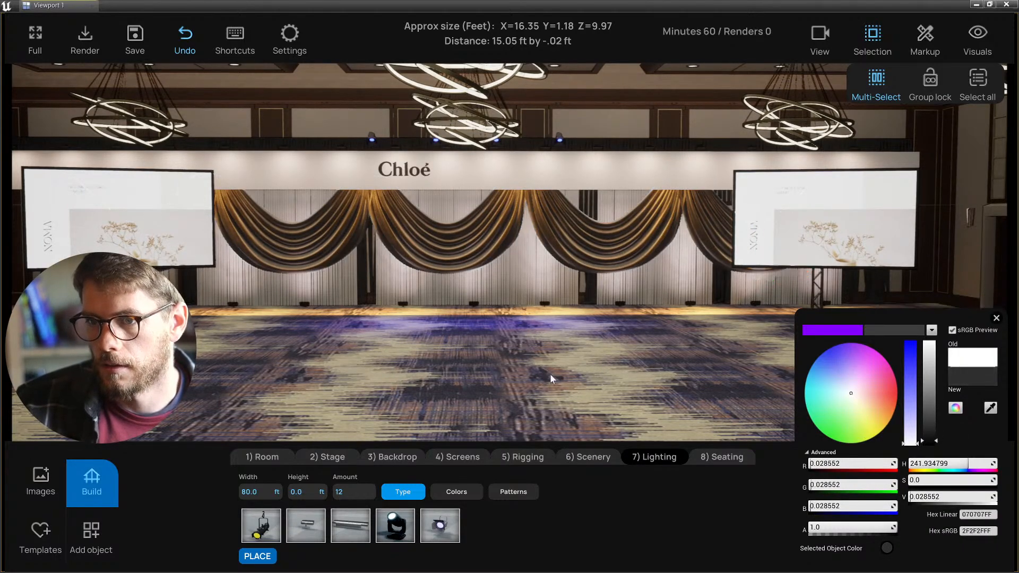
right_click_drag(550, 373, 564, 369)
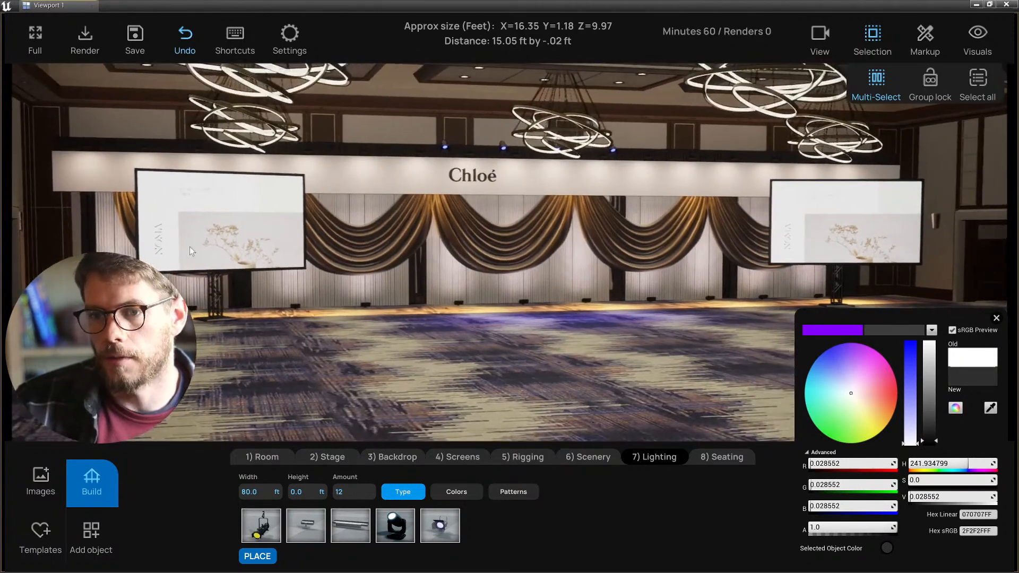
left_click(125, 216)
left_click(386, 243)
left_click(480, 237)
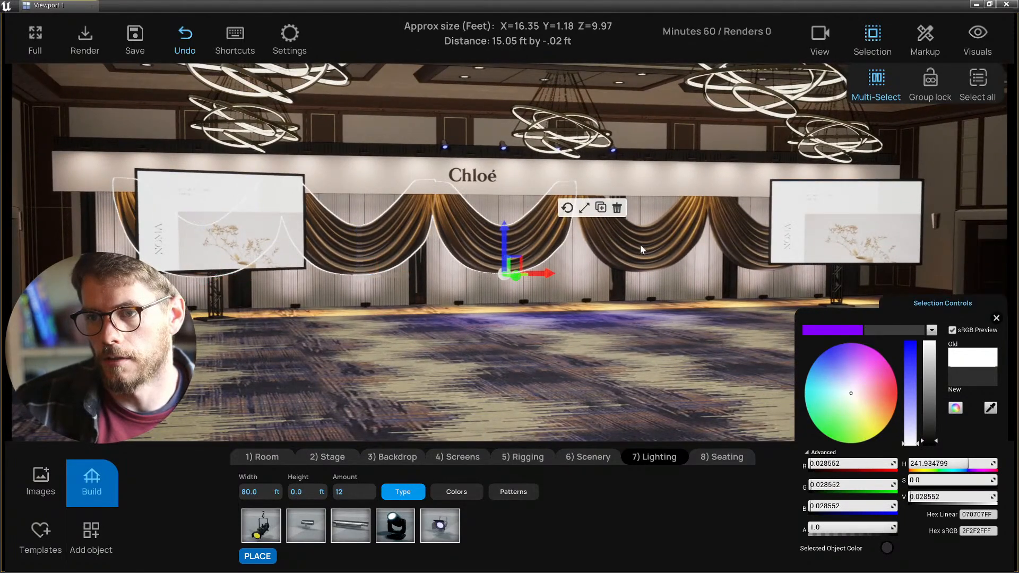
left_click(639, 244)
left_click(738, 240)
left_click_drag(934, 438, 934, 417)
- Deselect the swags and close the colour settings
left_click(635, 396)
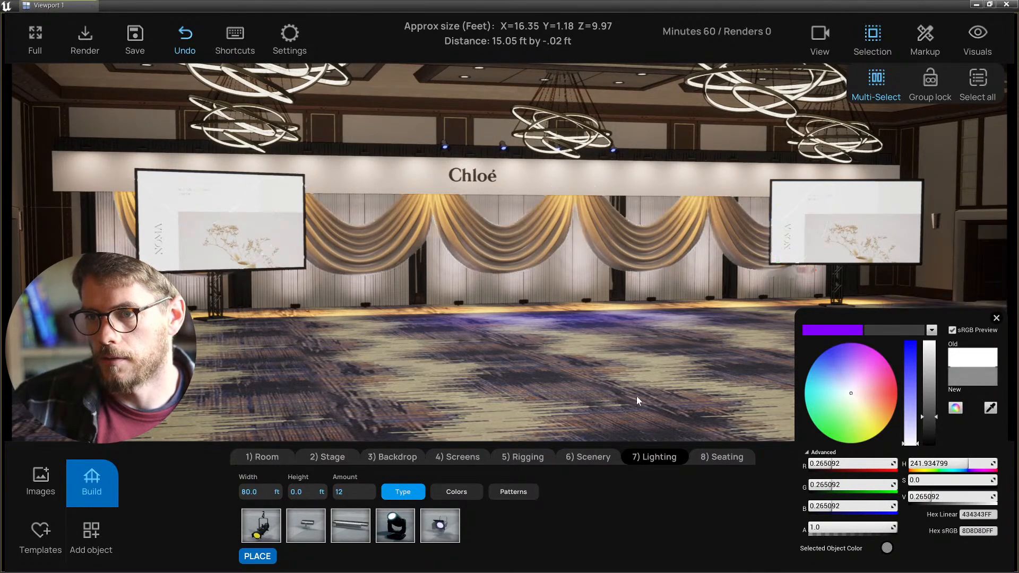
key("w")
key("d")
left_click(996, 318)
- Select a backdrop header light in side wireframe view and tint it teal
key("s")
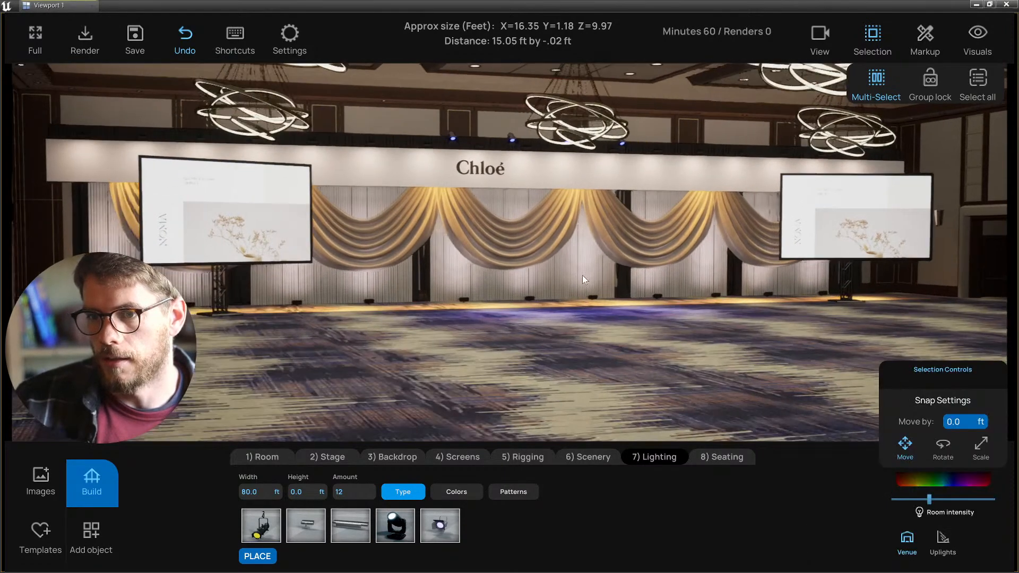
key("2")
key("3")
scroll(564, 279, "up", 3)
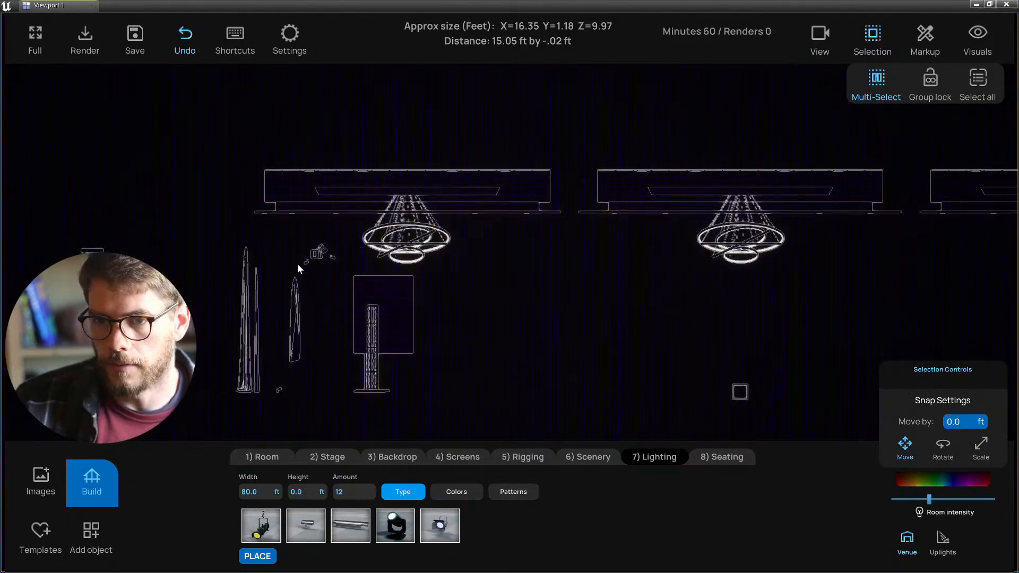
left_click(307, 261)
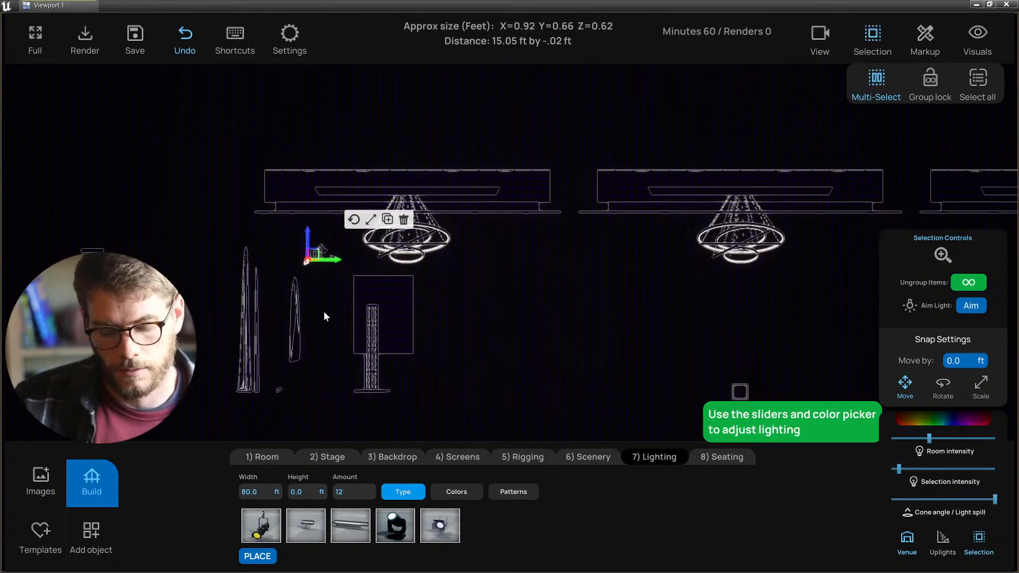
key("1")
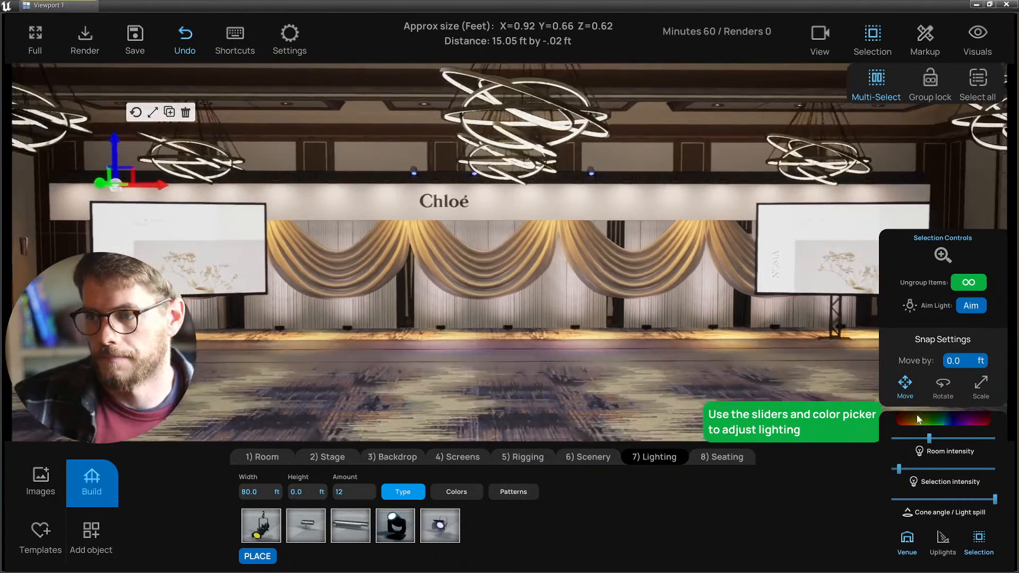
left_click(914, 417)
mouse_move(843, 379)
left_mouse_down()
mouse_move(835, 391)
mouse_move(847, 386)
mouse_move(827, 396)
left_mouse_up()
right_click_drag(623, 346, 598, 339)
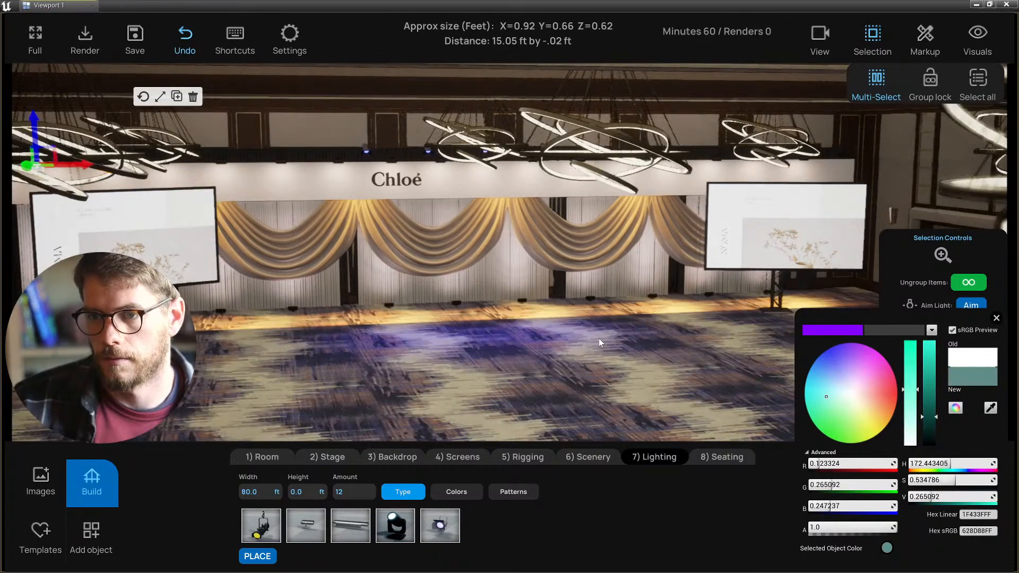
- Enable Group lock, select the backdrop light group and colour it blue-violet (5C518D)
key("3")
left_click(930, 81)
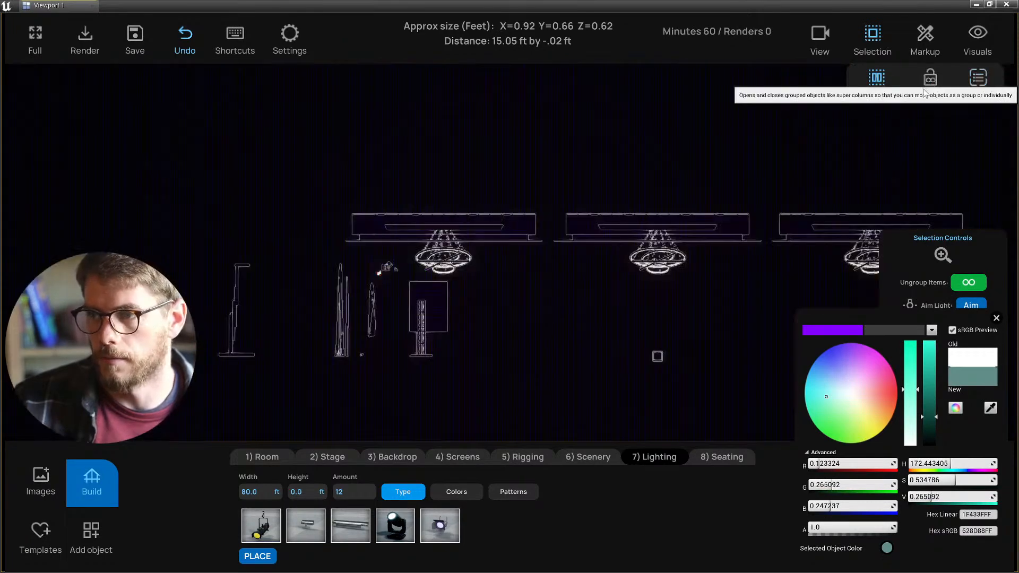
scroll(392, 264, "up", 3)
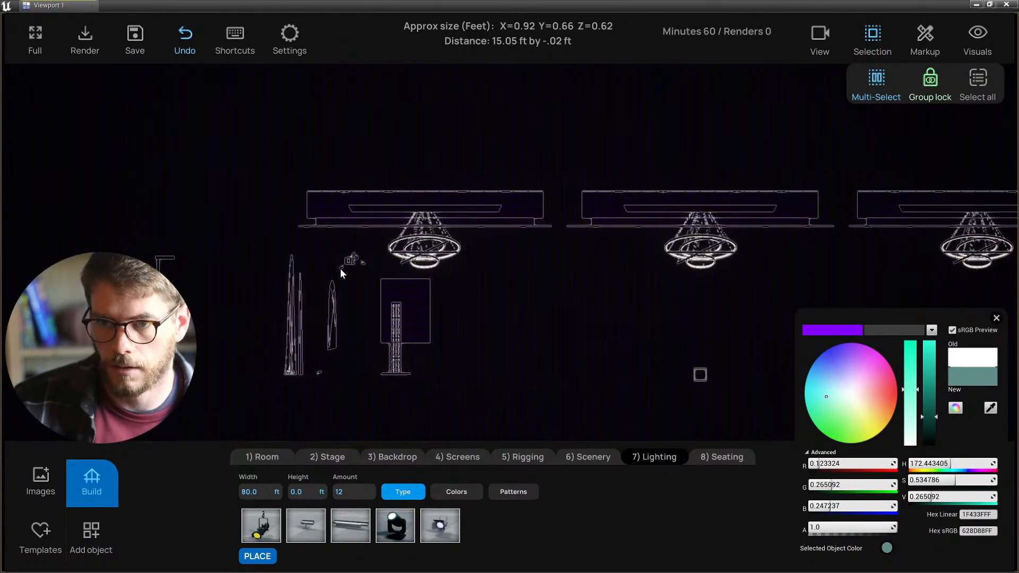
left_click(342, 266)
key("1")
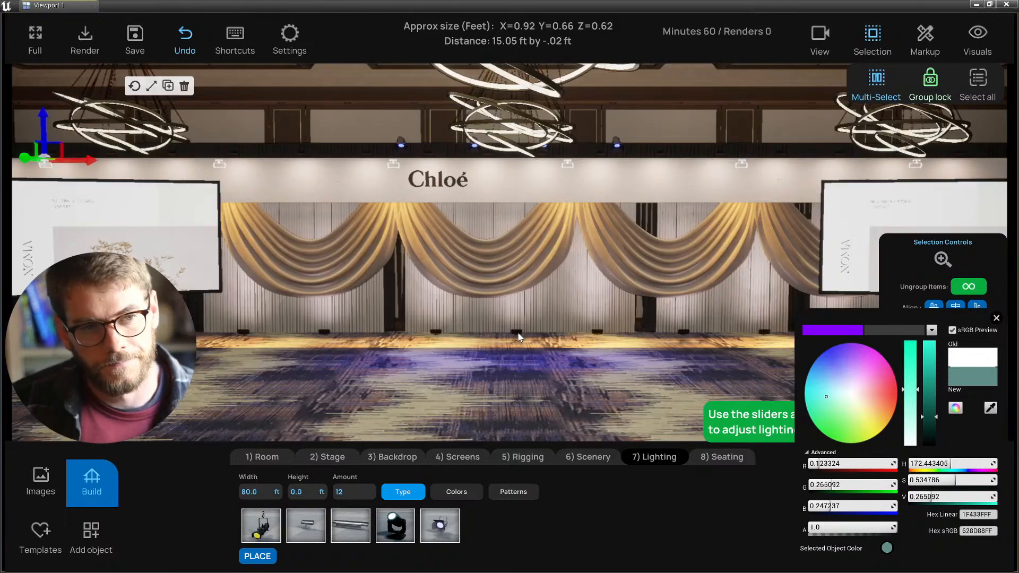
left_click(838, 376)
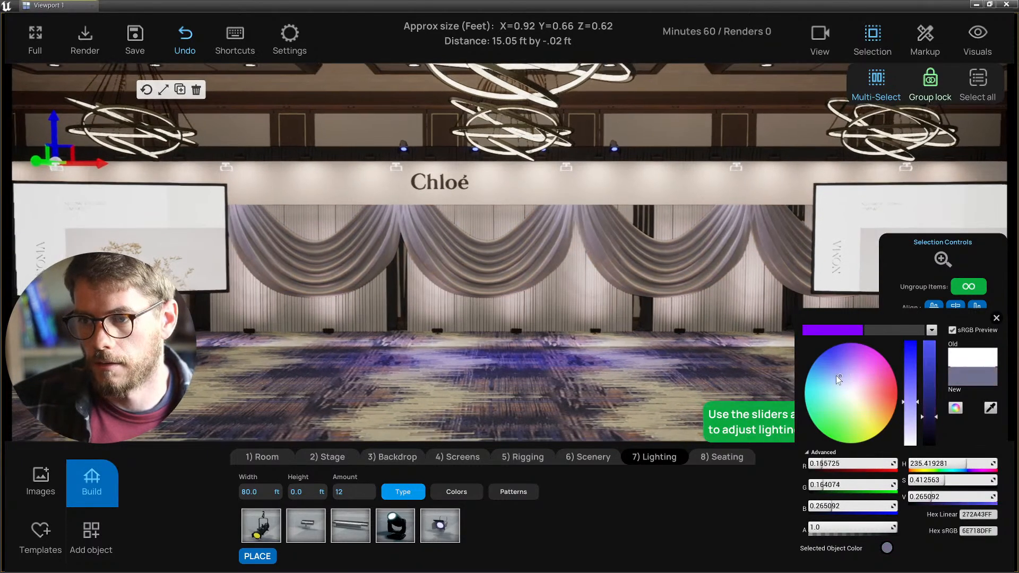
mouse_move(835, 375)
left_mouse_down()
mouse_move(821, 373)
mouse_move(868, 371)
mouse_move(879, 404)
mouse_move(839, 361)
left_mouse_up()
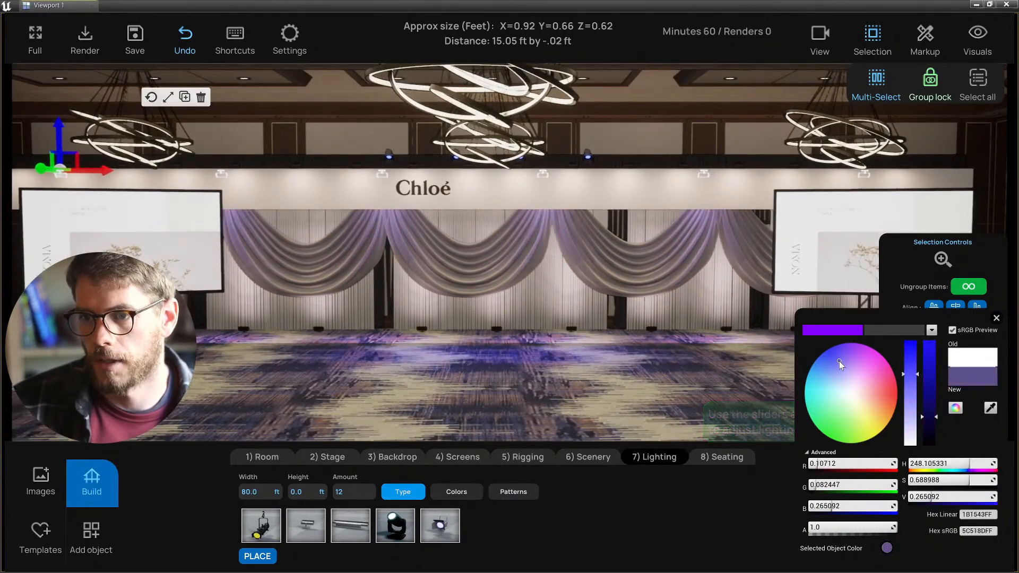
left_click(996, 318)
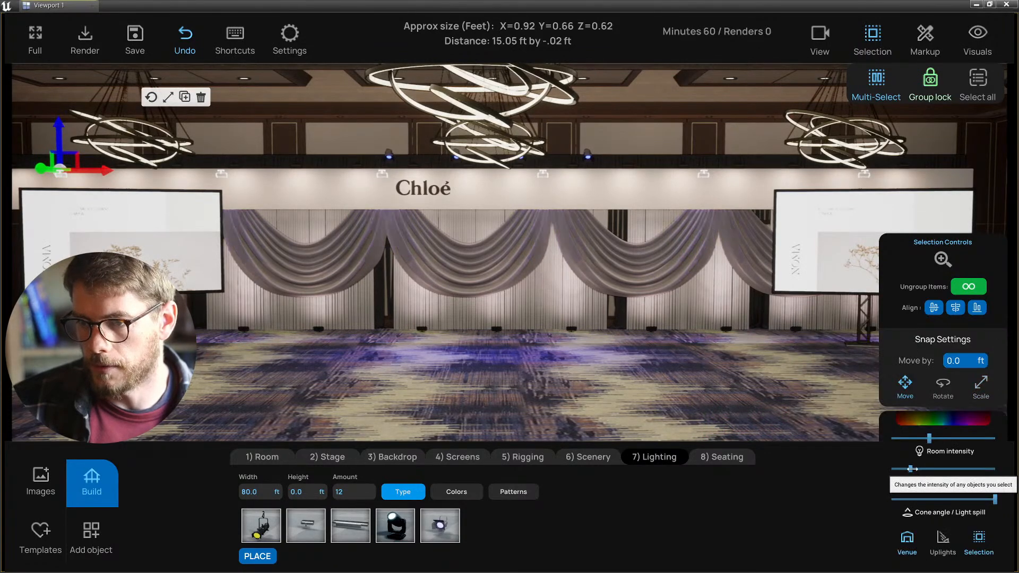
- Raise the selected backdrop lights' intensity to maximum
left_click_drag(912, 468, 1012, 473)
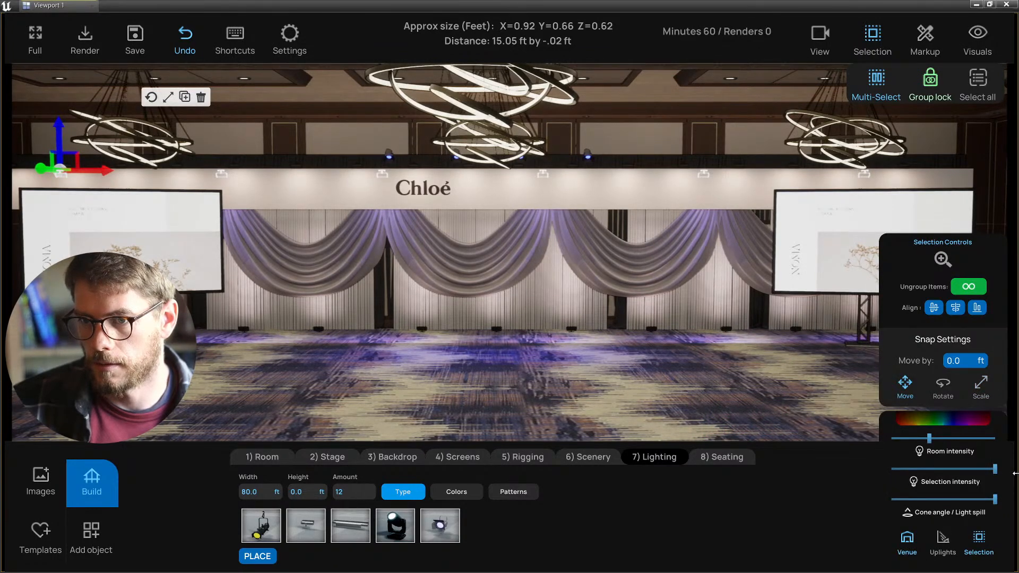
key("s")
right_click_drag(681, 417, 716, 418)
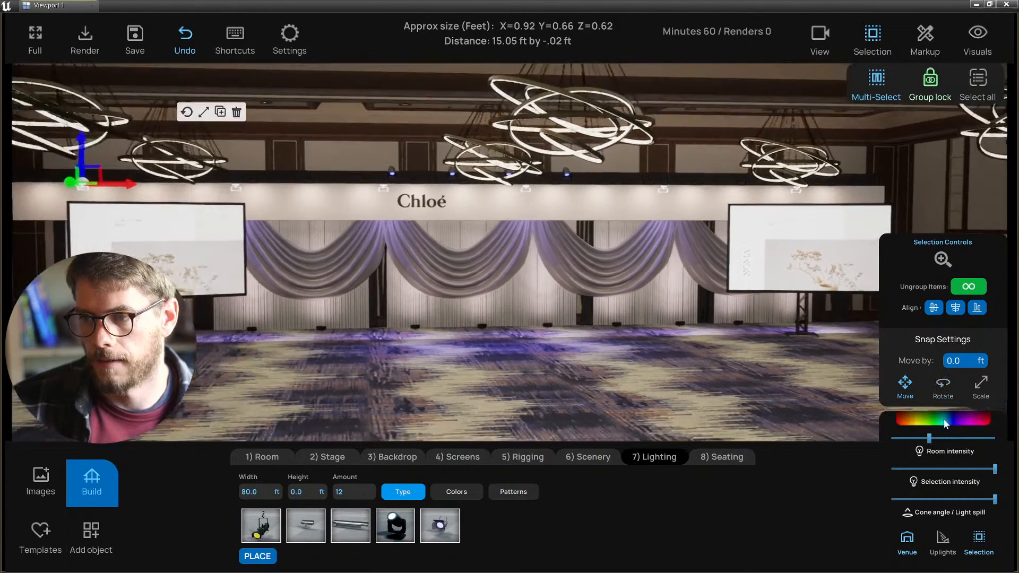
- Test gold and pink tints on the lights, settling on deeper blue-violet (51468D)
left_click(944, 423)
mouse_move(868, 384)
left_mouse_down()
mouse_move(883, 400)
mouse_move(872, 426)
left_mouse_up()
right_click_drag(637, 333, 445, 262)
key("w")
key("d")
left_click(148, 106)
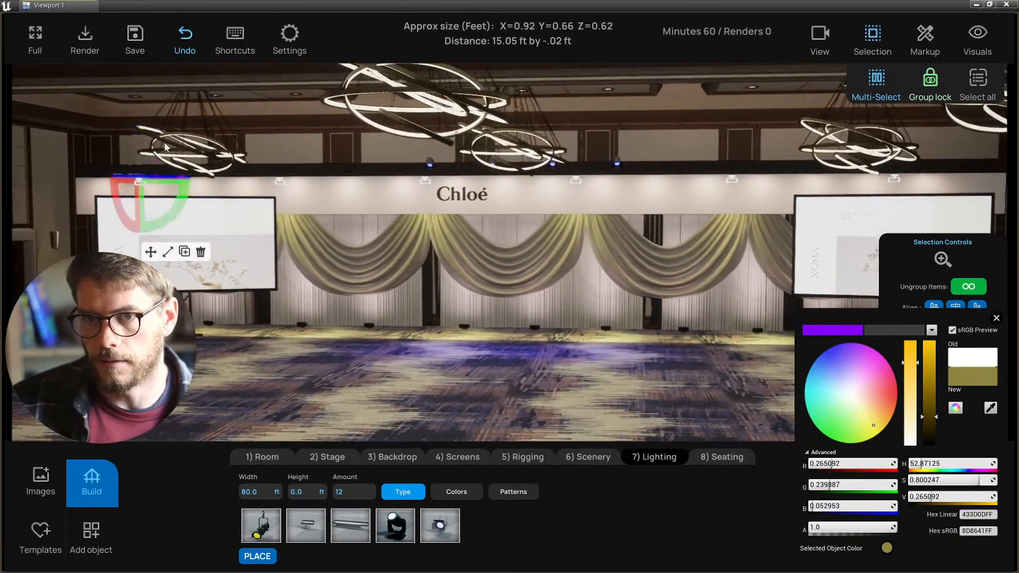
key("d")
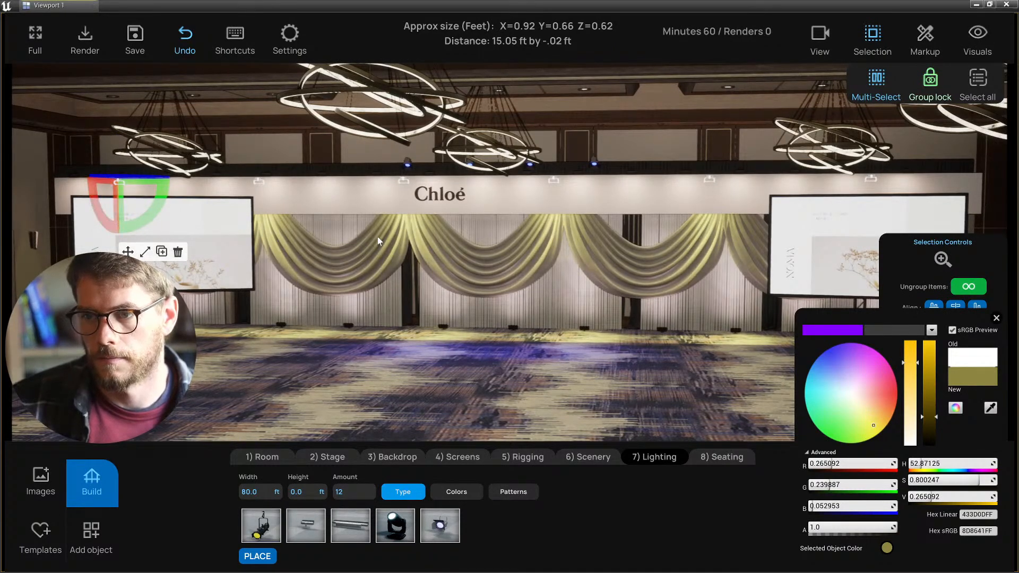
left_click(877, 409)
mouse_move(878, 407)
left_mouse_down()
mouse_move(885, 421)
mouse_move(884, 402)
mouse_move(820, 374)
mouse_move(806, 382)
mouse_move(881, 387)
mouse_move(840, 360)
left_mouse_up()
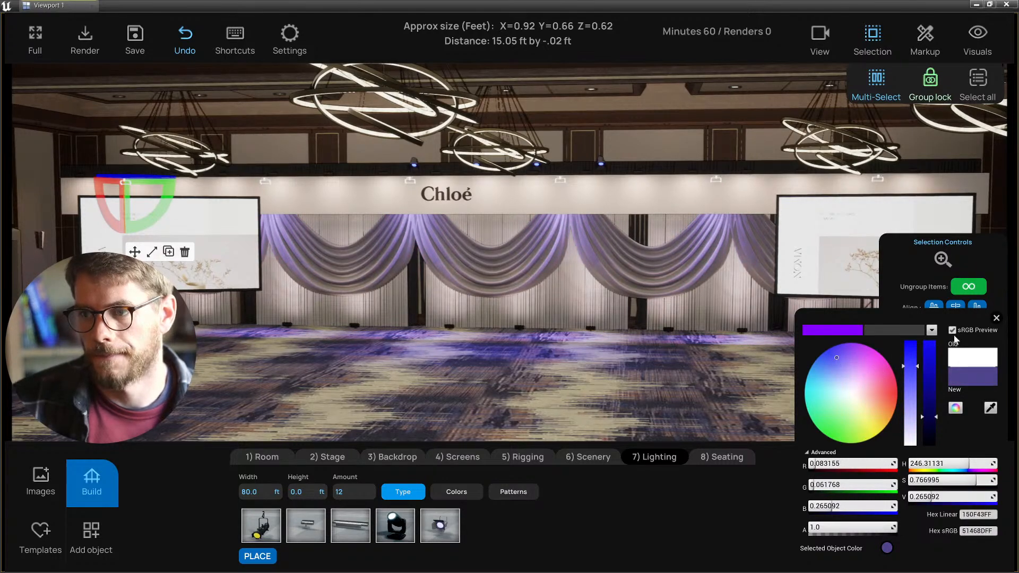
left_click(997, 319)
left_click_drag(512, 397, 628, 366)
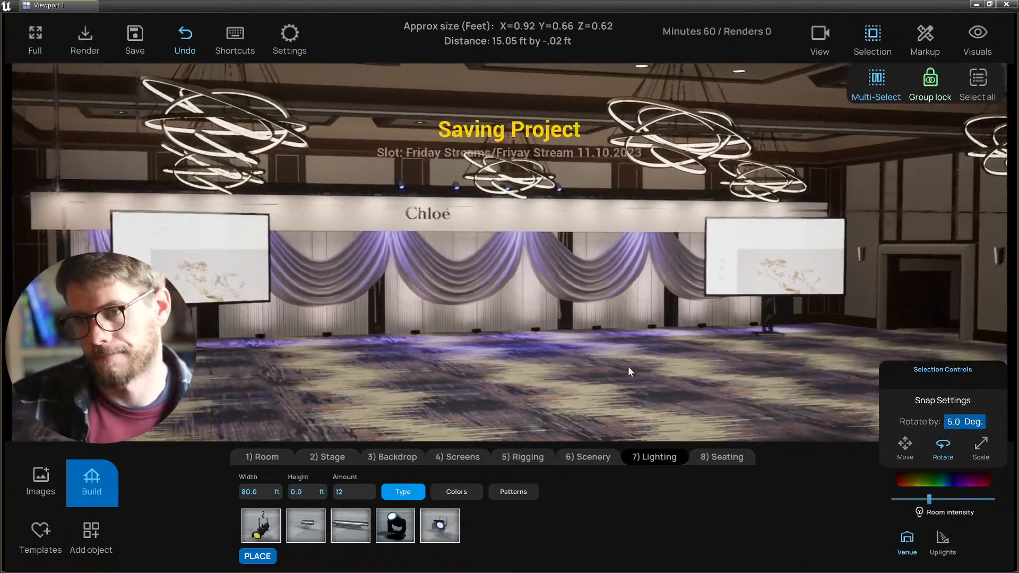
- Select and clear a centre swag, the wall panel and a floor uplight in turn
left_click(472, 300)
left_click(606, 359)
left_click(498, 288)
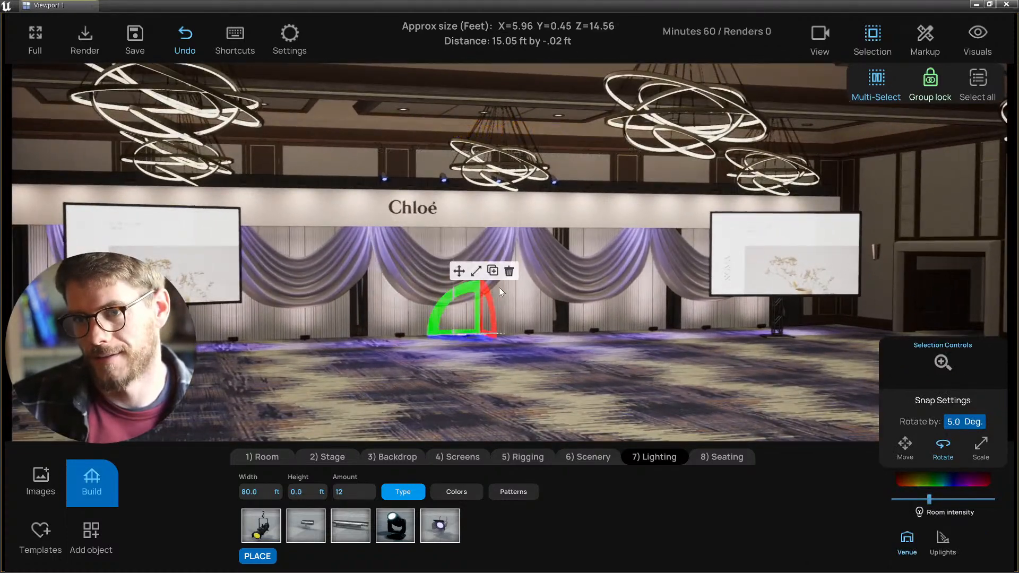
left_click(460, 271)
left_click(616, 409)
left_click(470, 287)
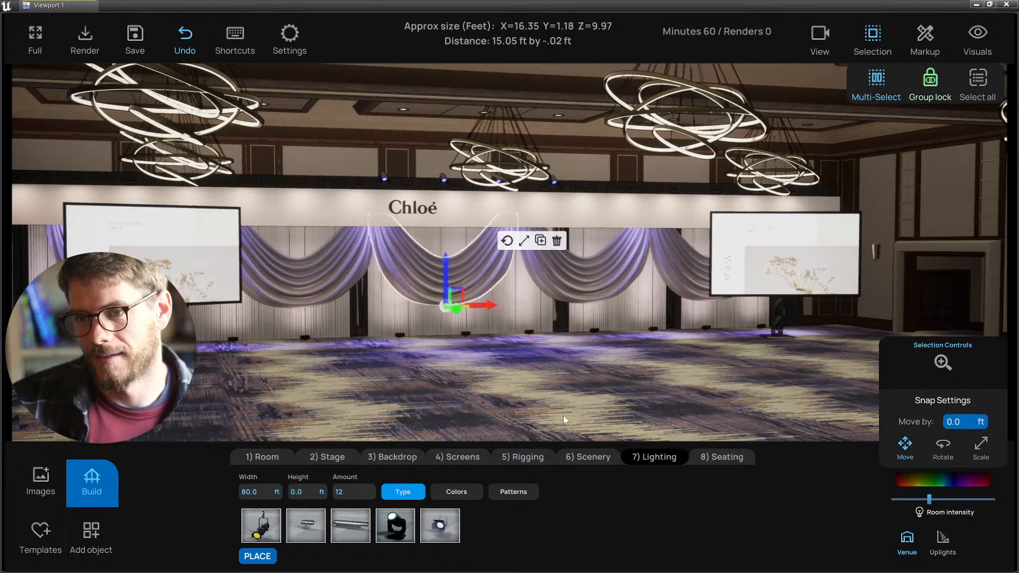
left_click(597, 409)
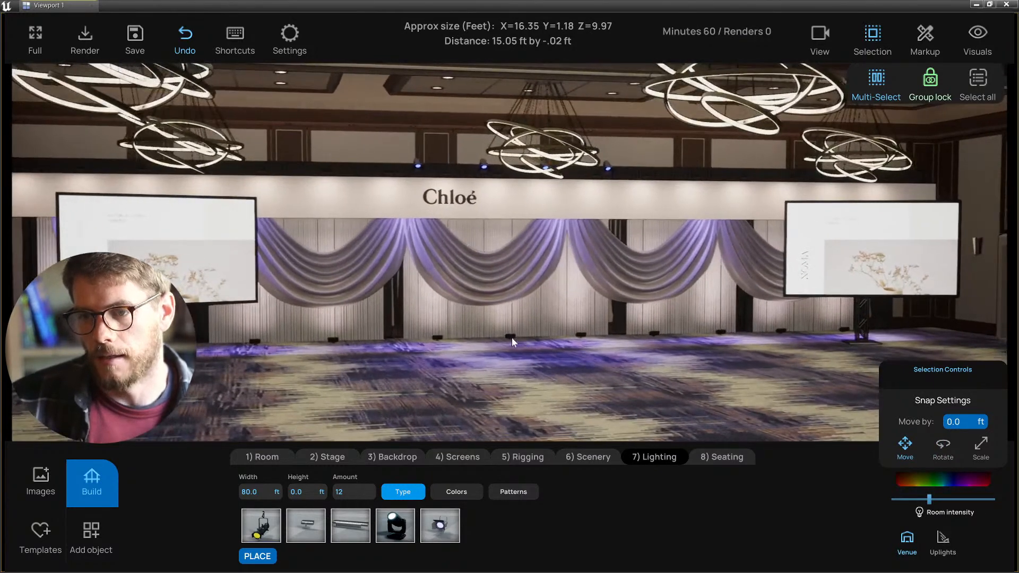
left_click(512, 337)
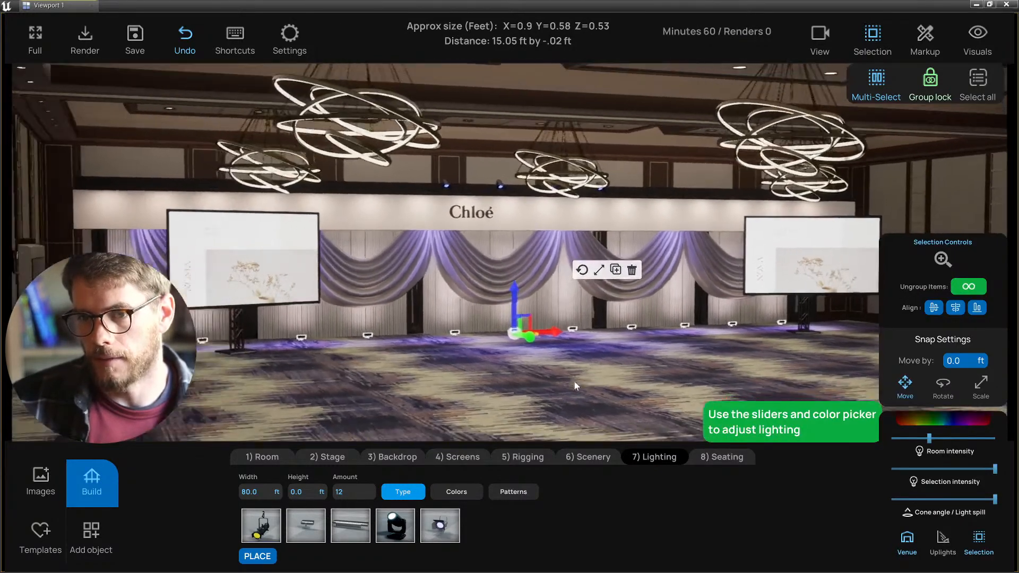
left_click(562, 375)
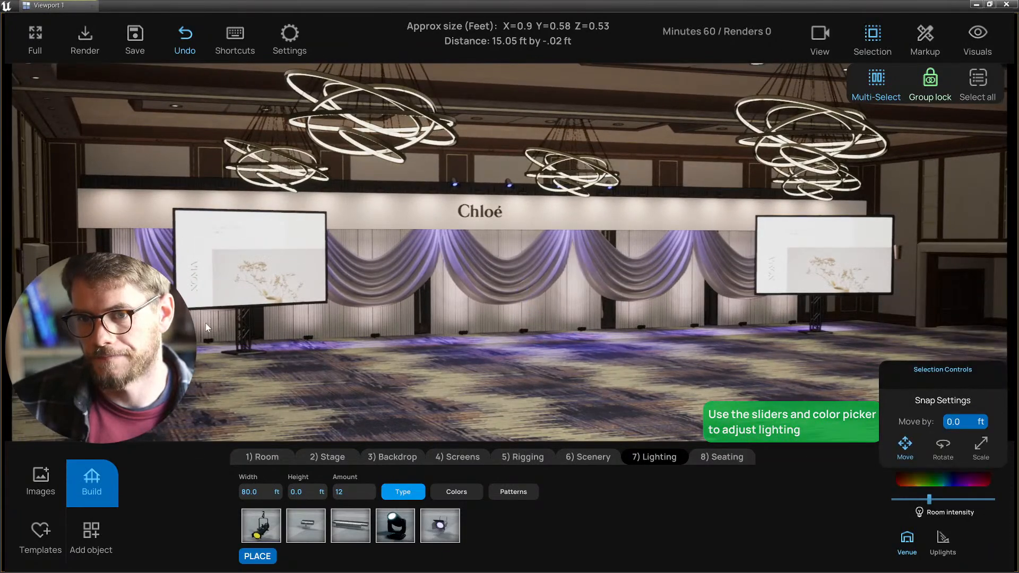
- Check the floor plan around PALO VERDE B, then return to the 3D stage view
key("d")
right_click_drag(414, 408, 401, 406)
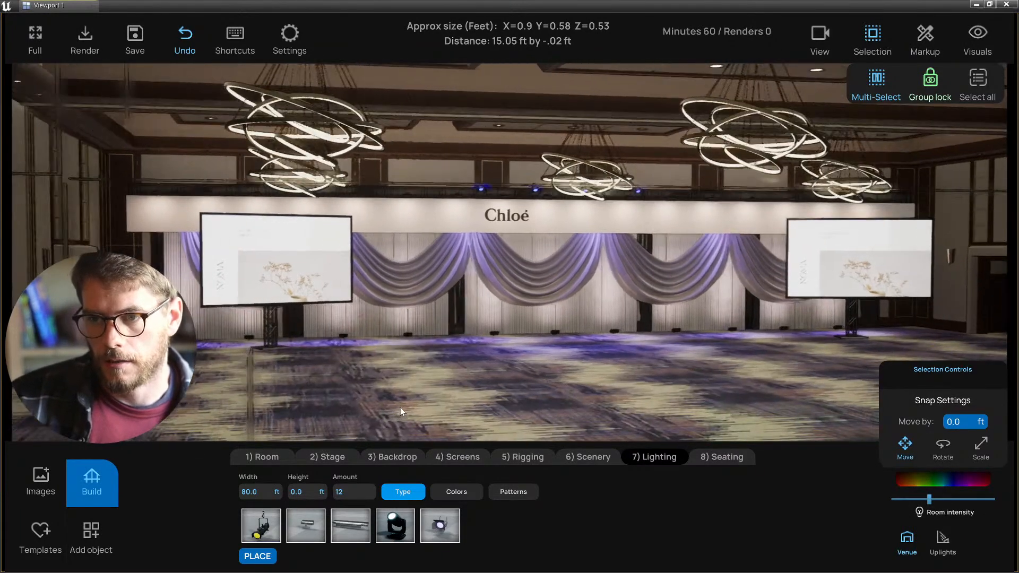
key("w")
key("t")
scroll(418, 286, "down", 2)
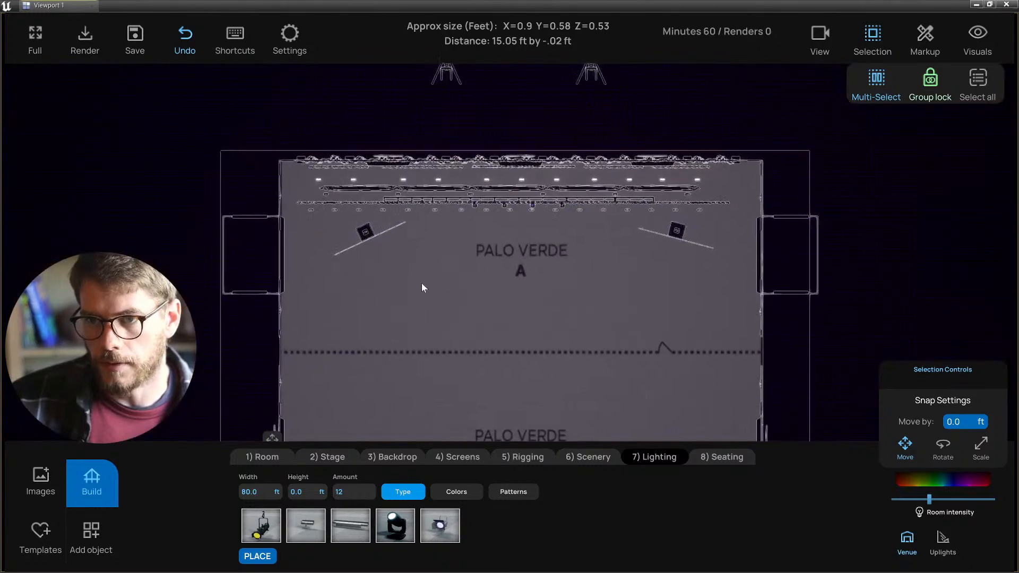
key("s")
left_click(277, 349)
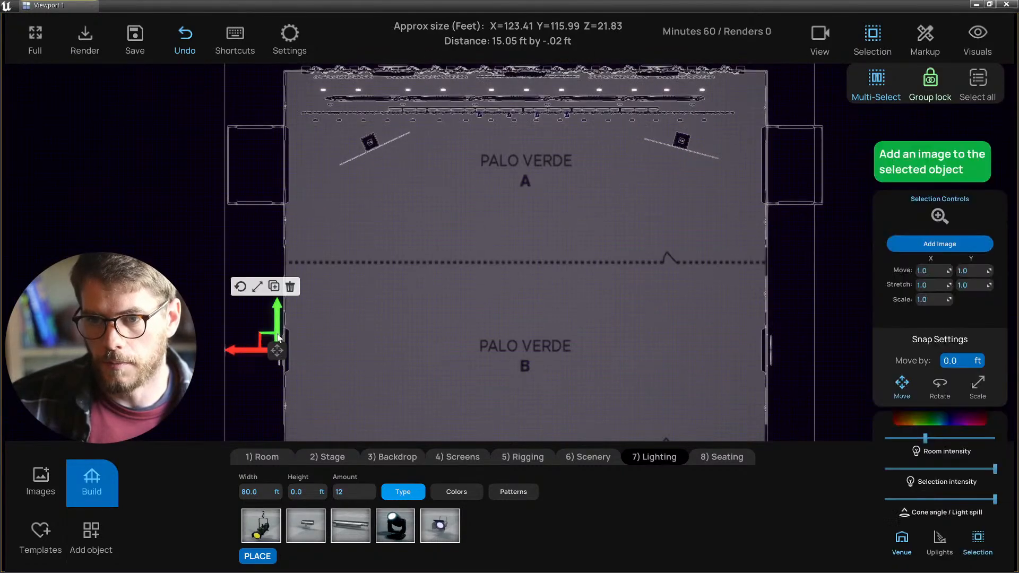
left_click_drag(277, 334, 277, 313)
left_click(195, 265)
right_click_drag(196, 263, 186, 287)
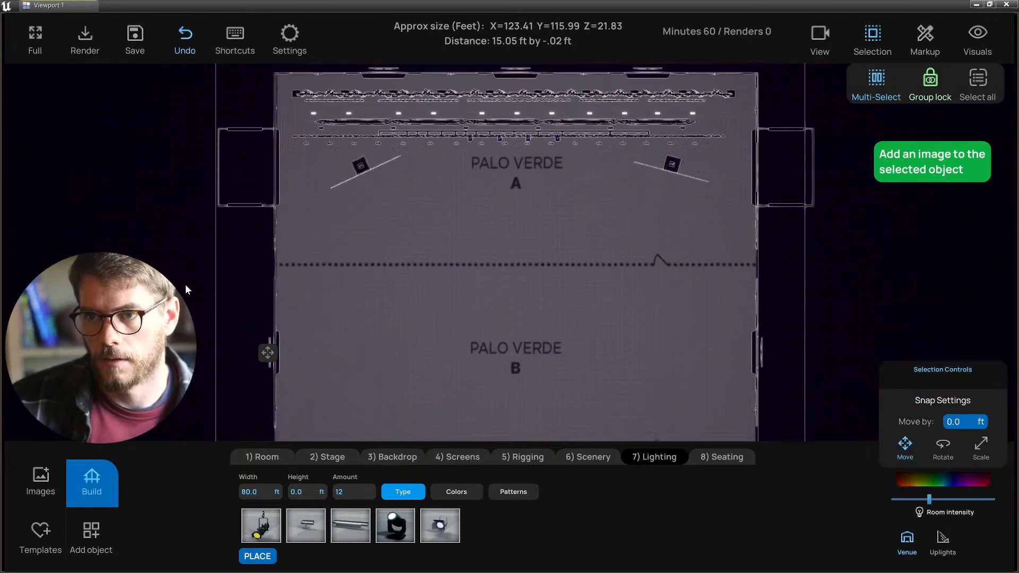
key("t")
right_click_drag(425, 307, 498, 201)
key("s")
key("w")
key("s")
- Group the truss light fixtures by the chandelier in side elevation and open their colour picker
key("f")
key("l")
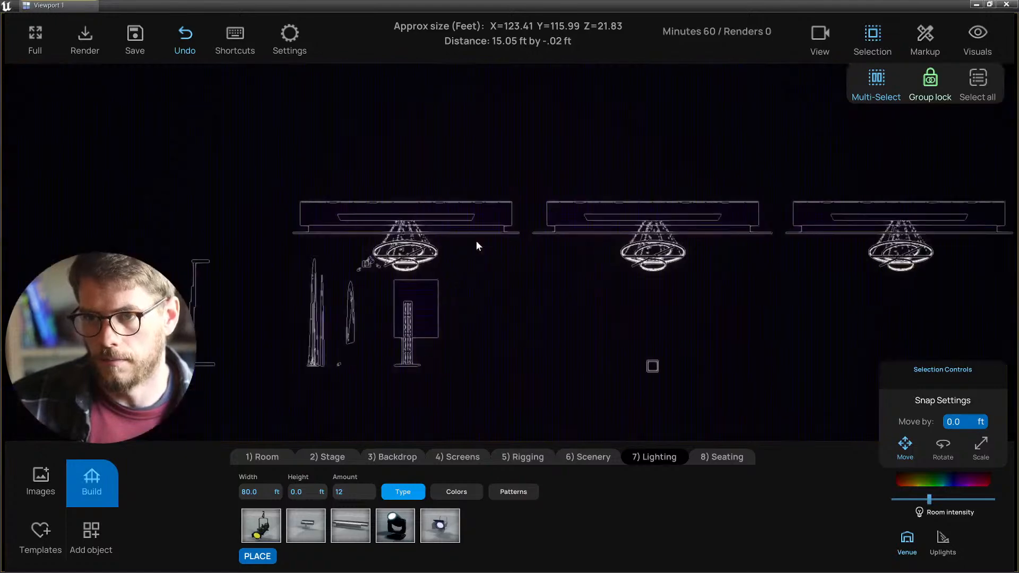
scroll(476, 246, "up", 10)
key("a")
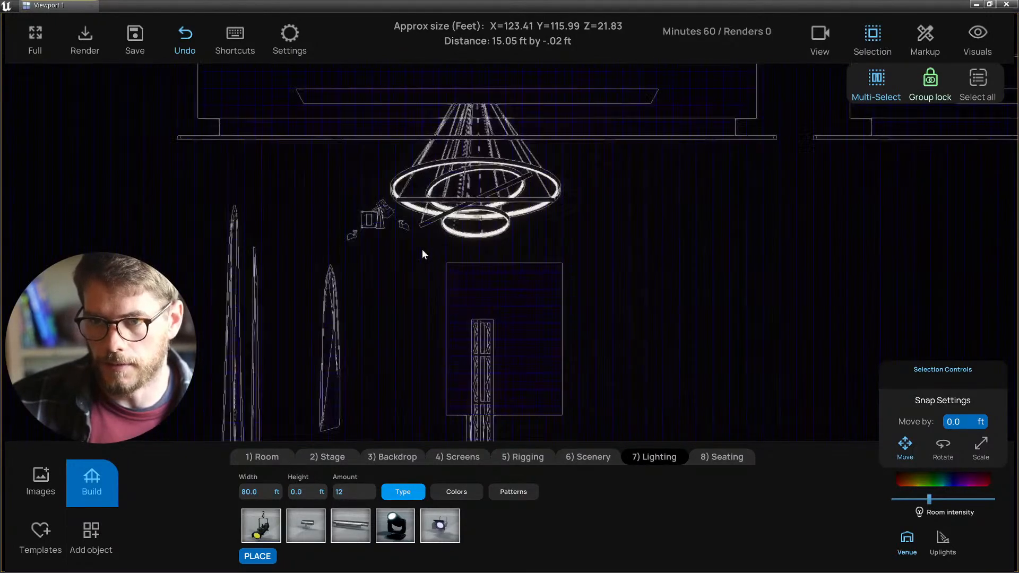
left_click(402, 226)
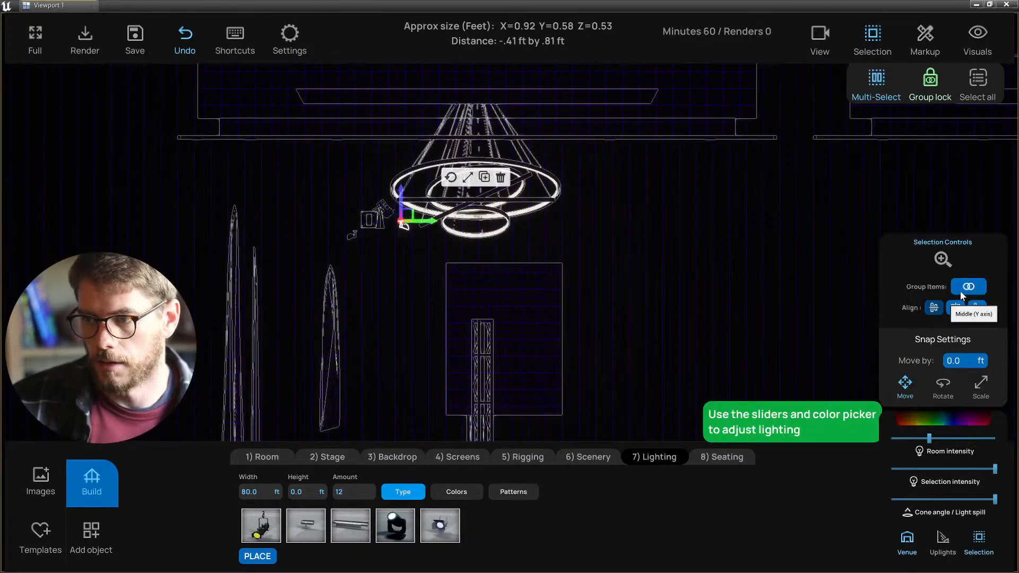
left_click(401, 234)
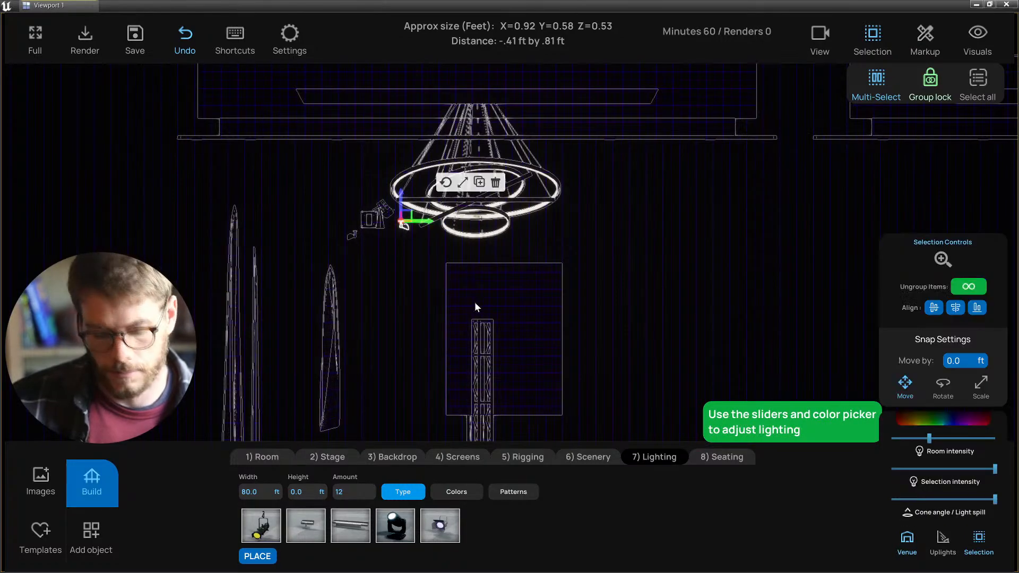
key("alt+g")
key("s")
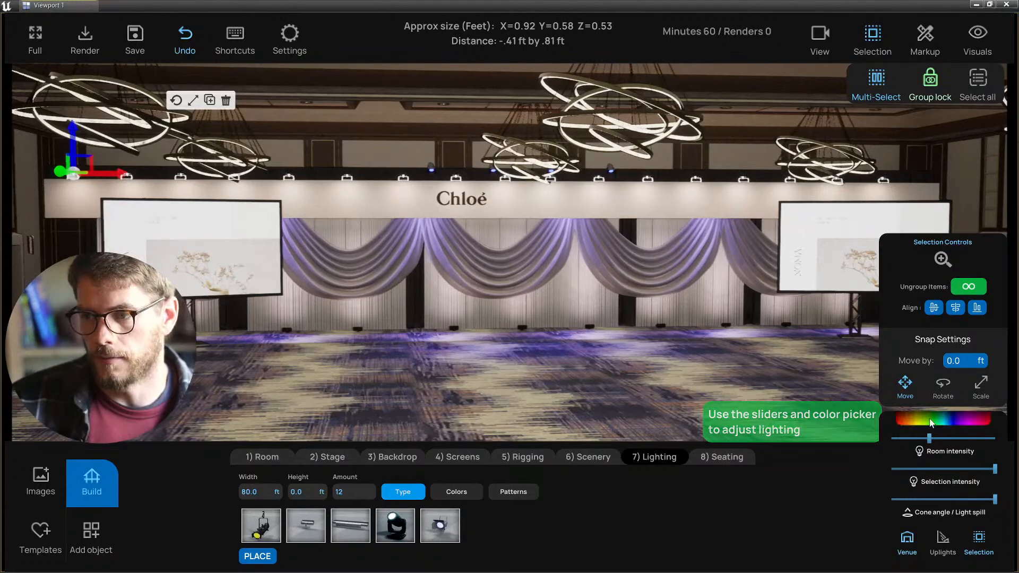
left_click(931, 420)
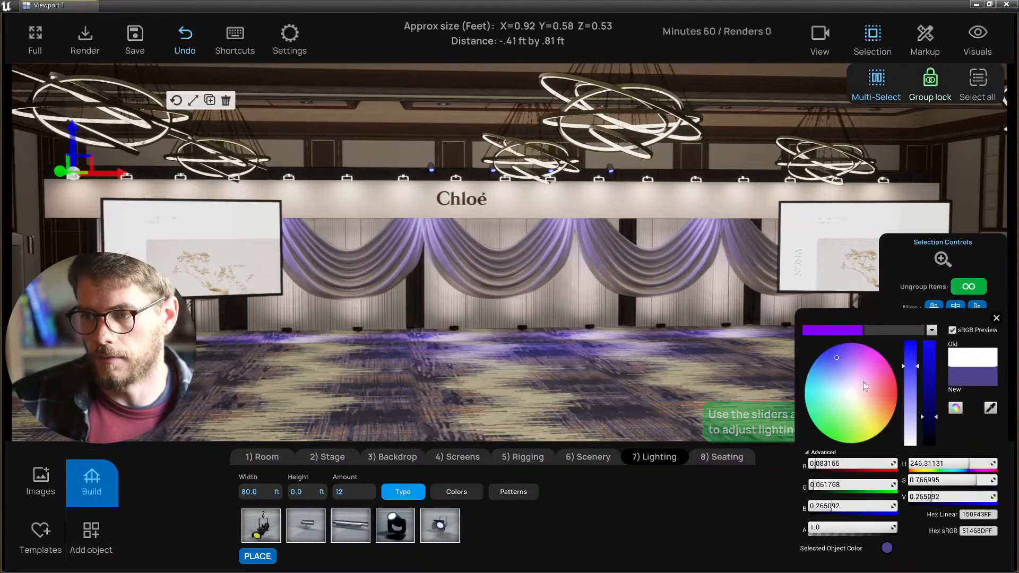
- Tint the grouped header lights from lavender to pale pink-peach (FFCFBE) and close the picker
left_click_drag(862, 380, 830, 350)
left_click_drag(934, 414, 855, 346)
right_click_drag(605, 268, 701, 256)
left_click_drag(848, 370, 874, 399)
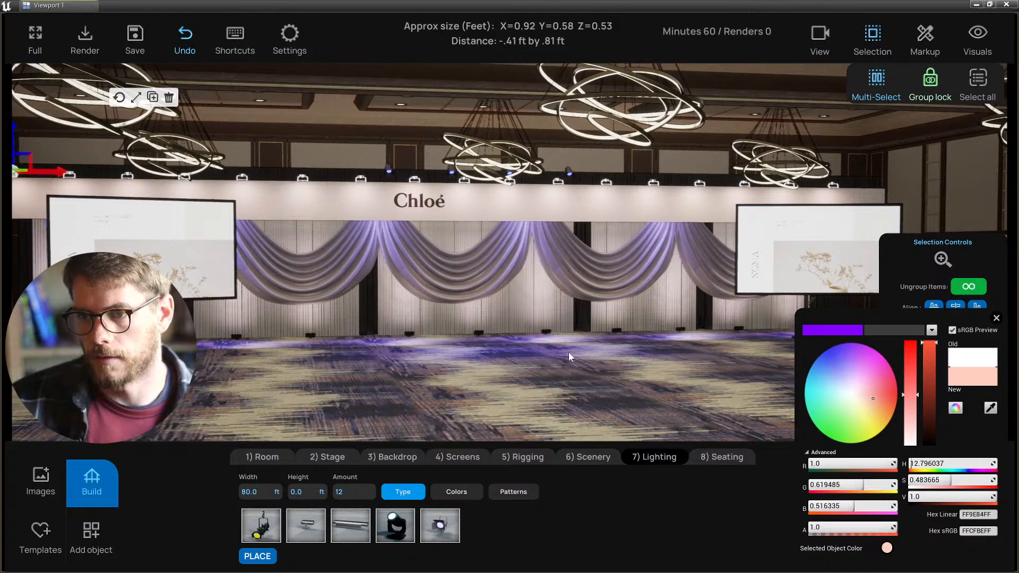
left_click(548, 333)
left_click(548, 334)
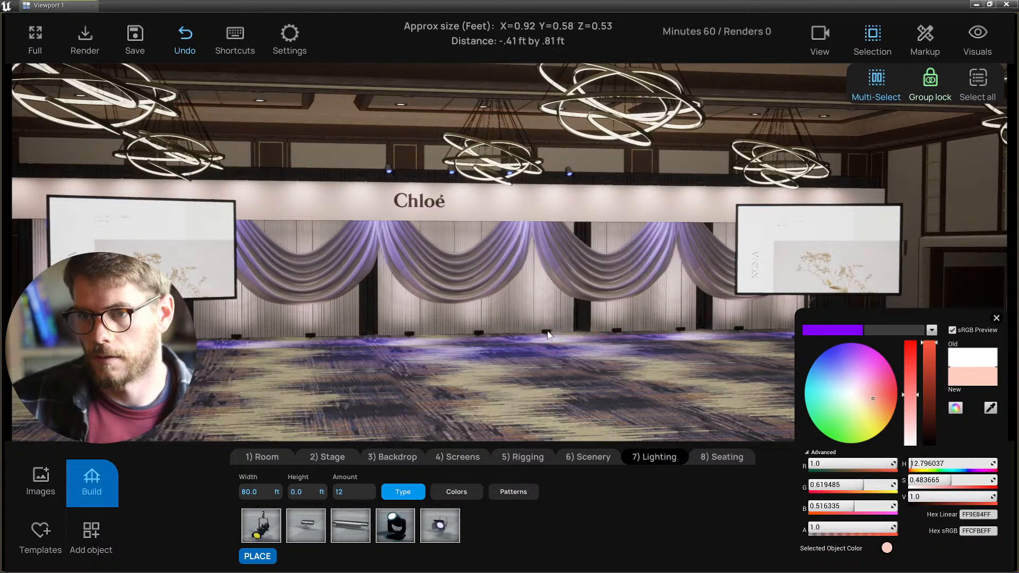
left_click(995, 318)
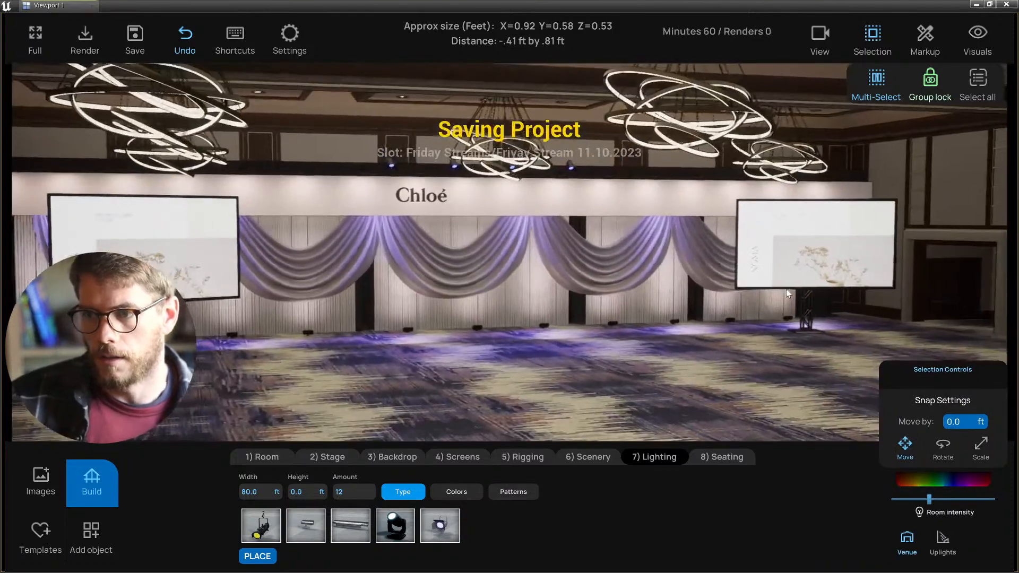
- Select the left and right side screens, then clear the selection
left_click(797, 273)
left_click(209, 266)
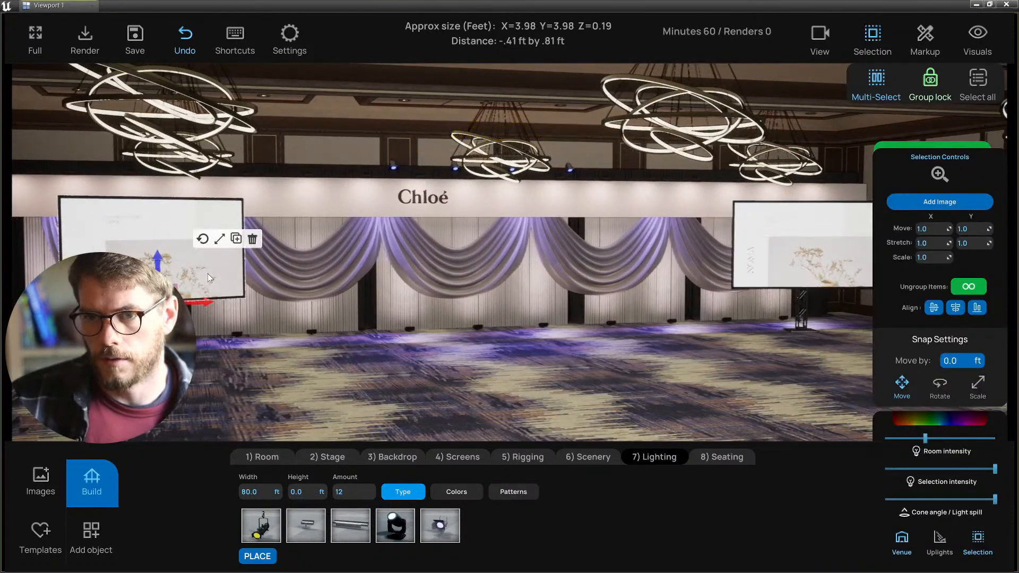
left_click(768, 272, "ctrl")
left_click(632, 399)
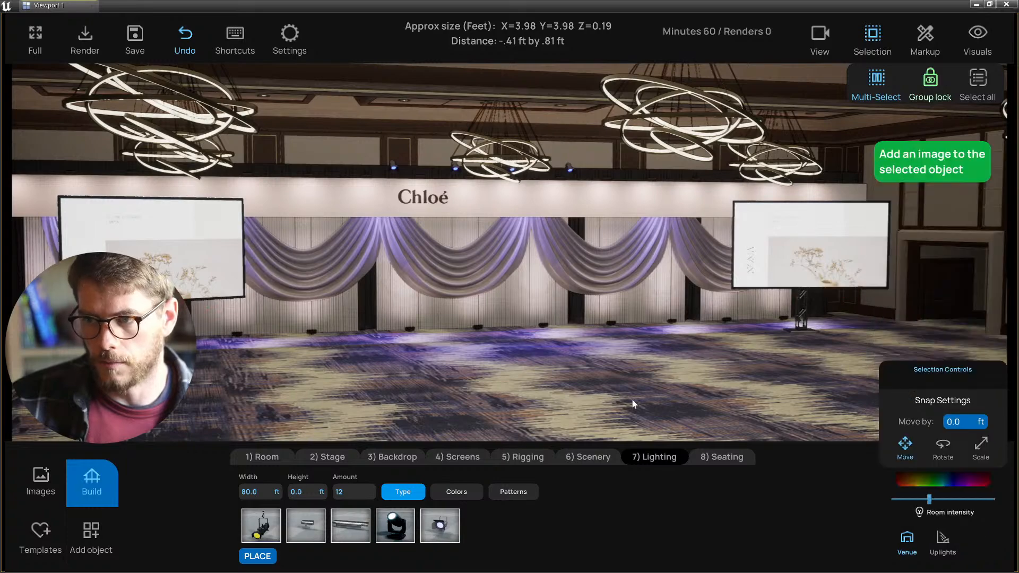
right_click_drag(632, 399, 567, 394)
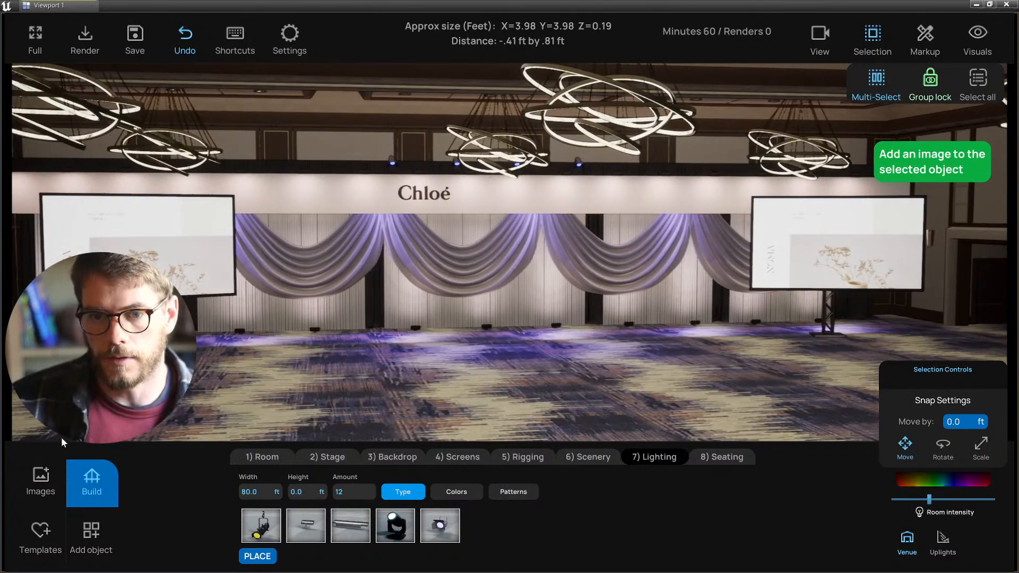
- Browse through the image library and close it
left_click(41, 480)
scroll(96, 239, "down", 10)
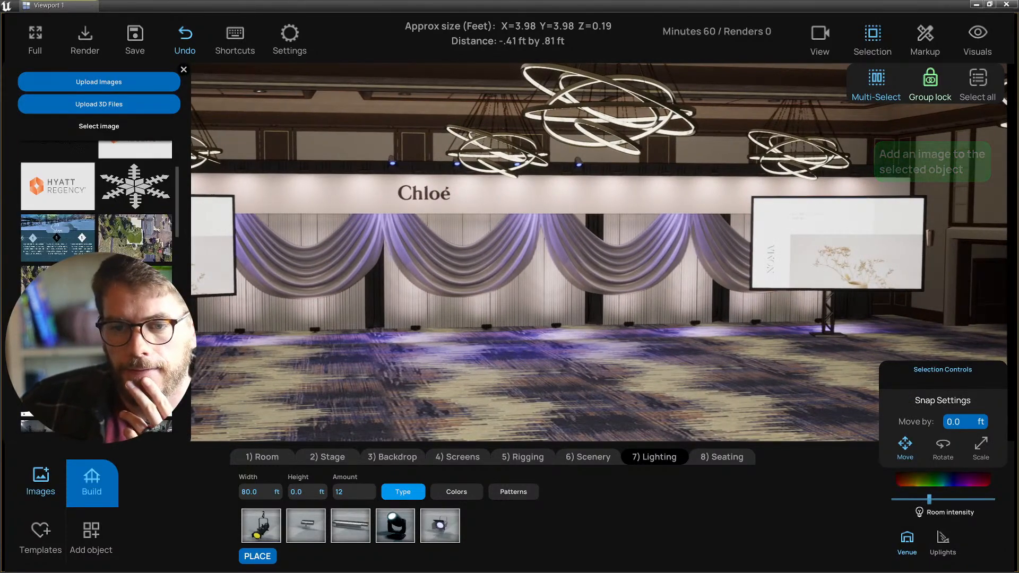
scroll(97, 212, "down", 10)
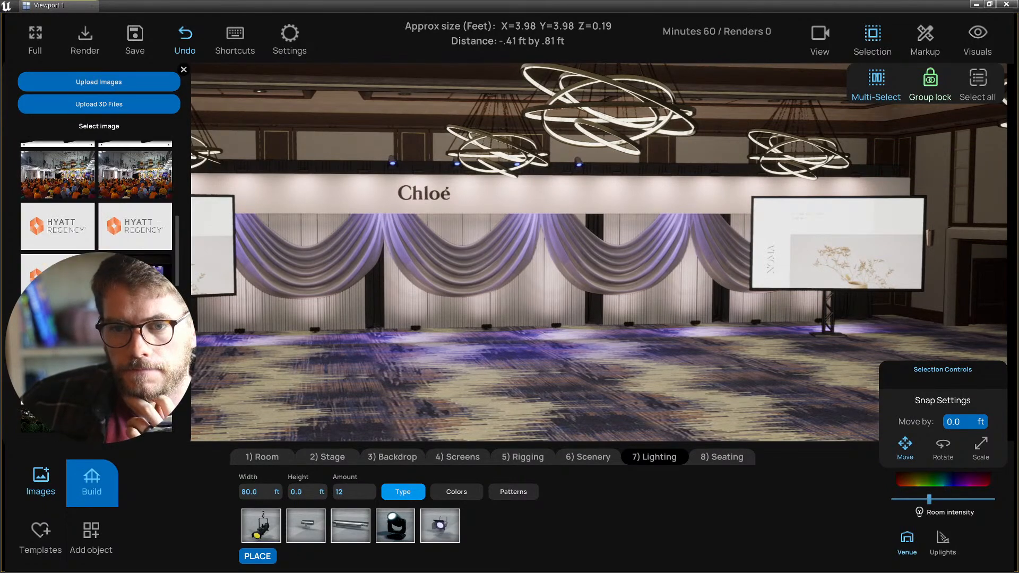
scroll(96, 239, "down", 5)
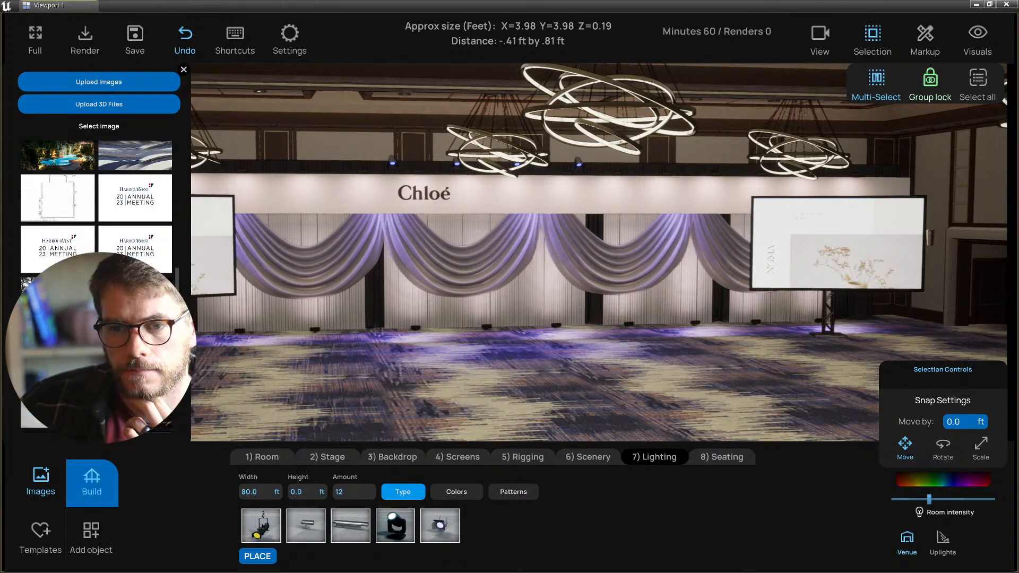
scroll(96, 239, "down", 2)
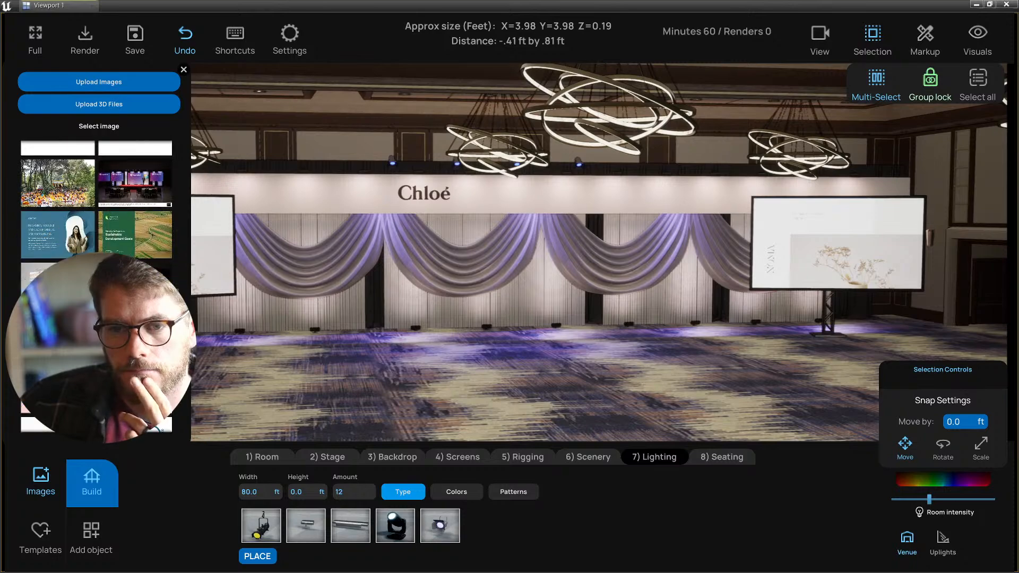
scroll(96, 213, "down", 2)
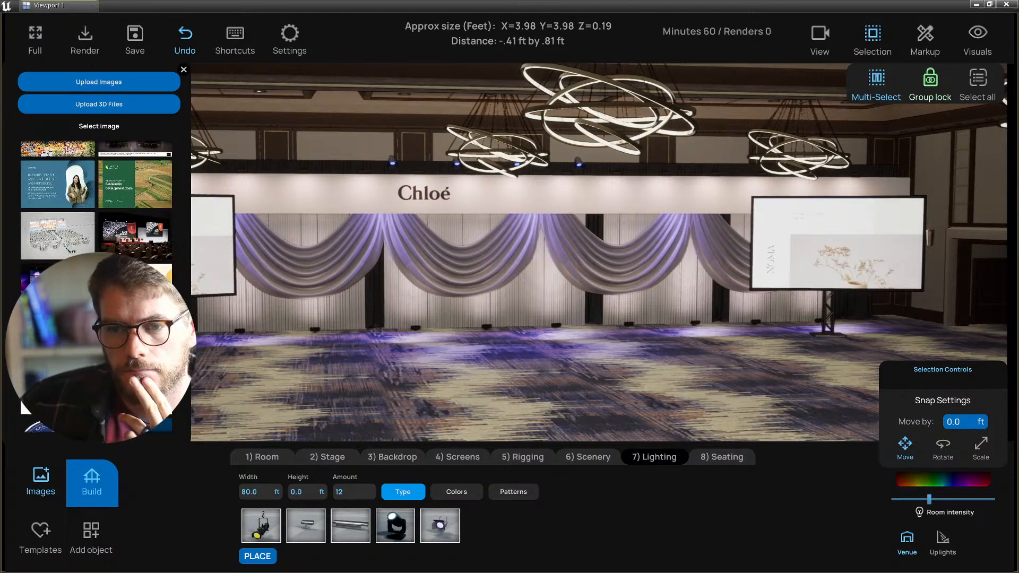
left_click(183, 70)
- Select the left side screen and switch to the 4) Screens build category
left_click(199, 259)
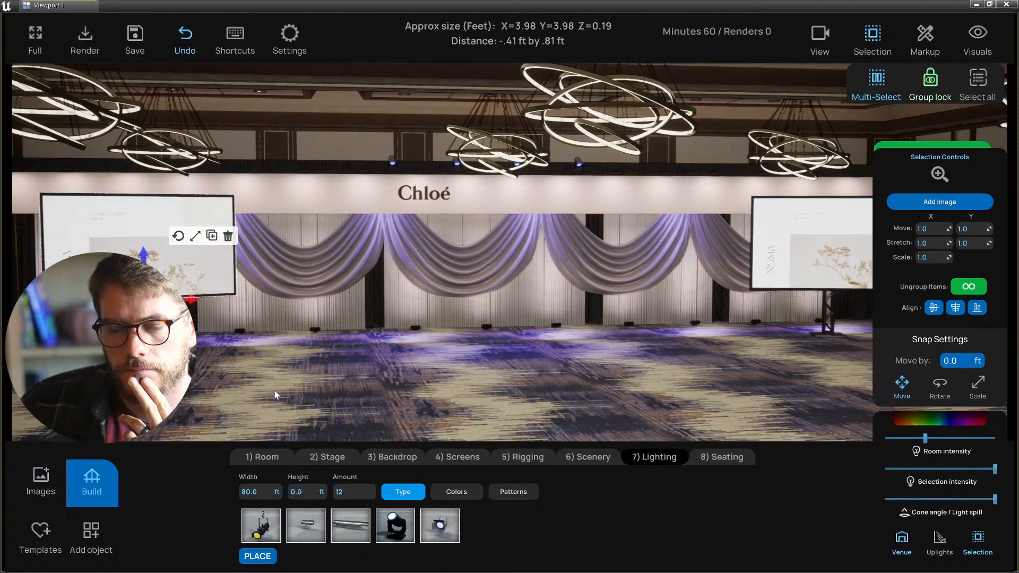
left_click(521, 496)
left_click(467, 457)
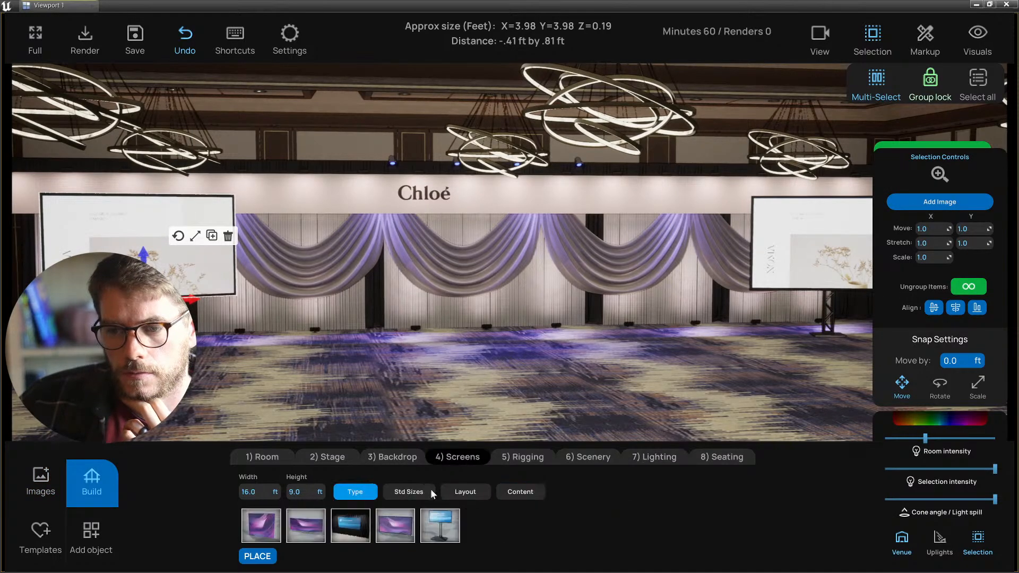
- Show the slide content gallery for the side screens, save with Ctrl+S, and pull the camera back
left_click(519, 493)
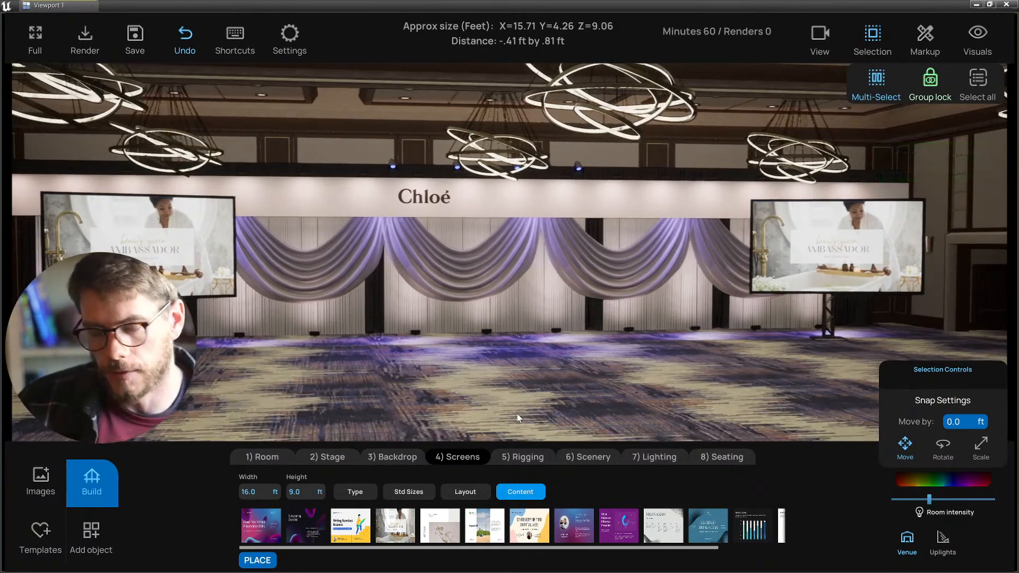
key("ctrl+s")
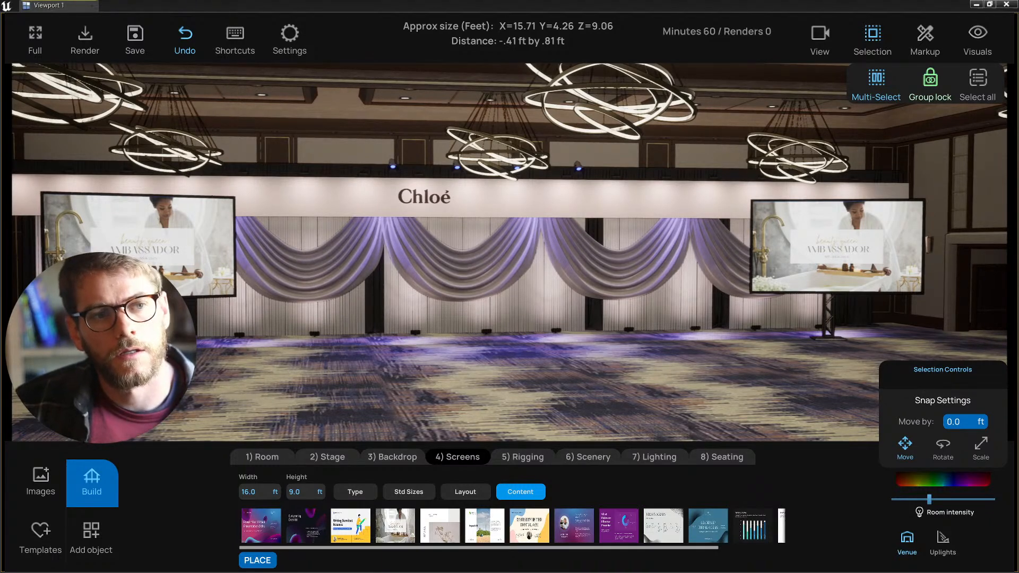
key("d")
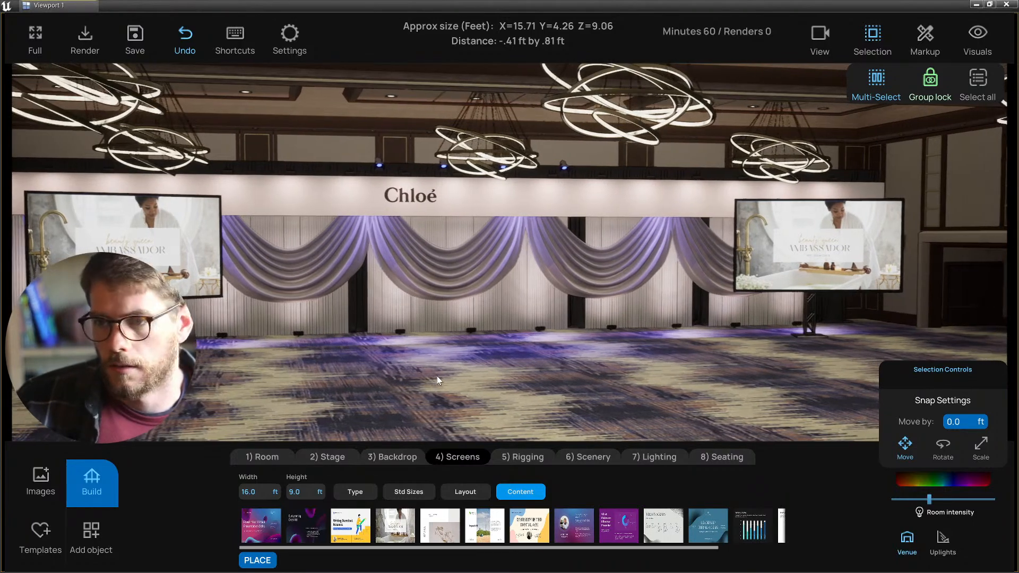
key("s")
right_click_drag(454, 373, 428, 404)
- Place a black stage platform before the backdrop, then swap it for a circular platform
key("w")
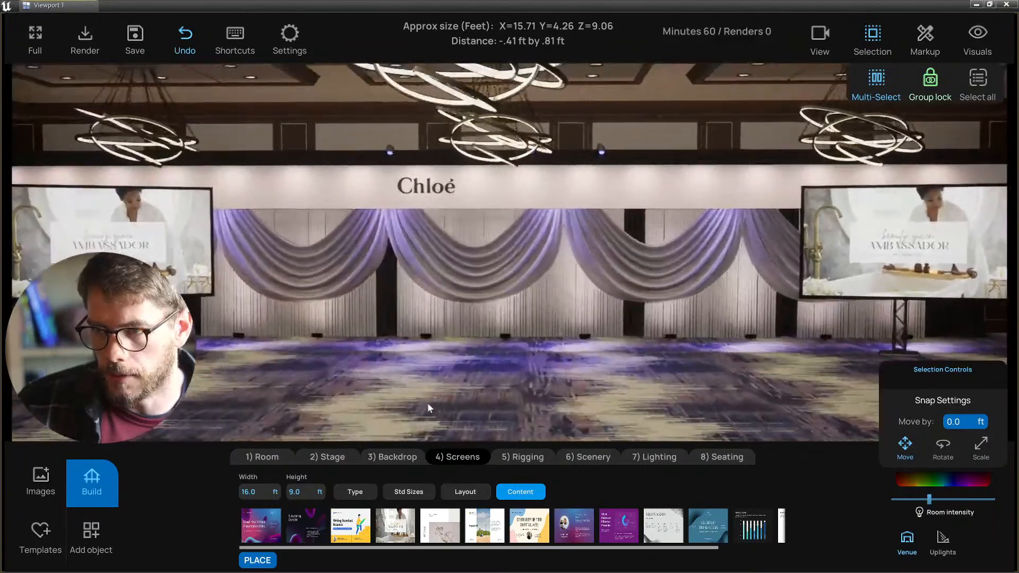
left_click(363, 458)
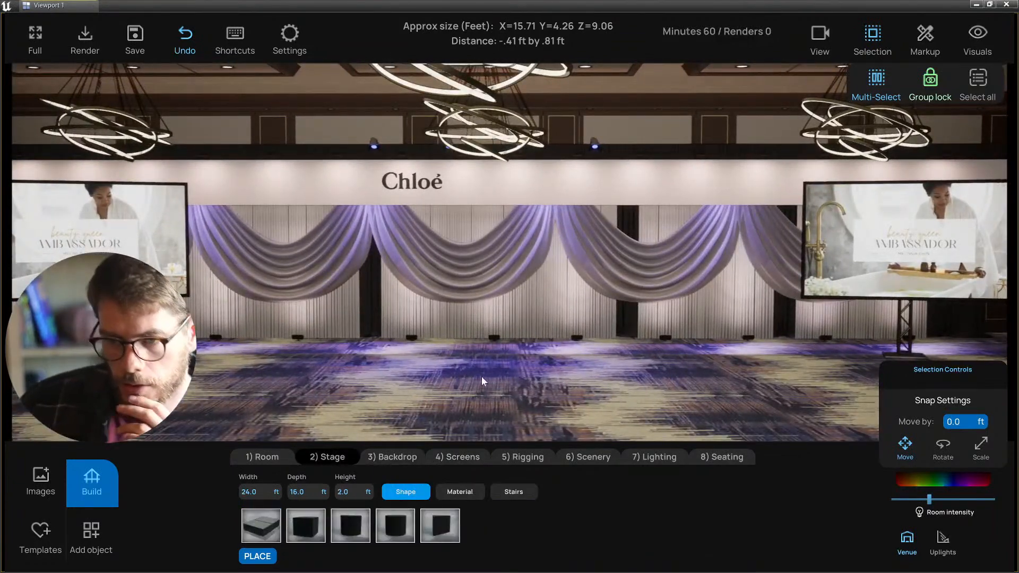
left_click(270, 524)
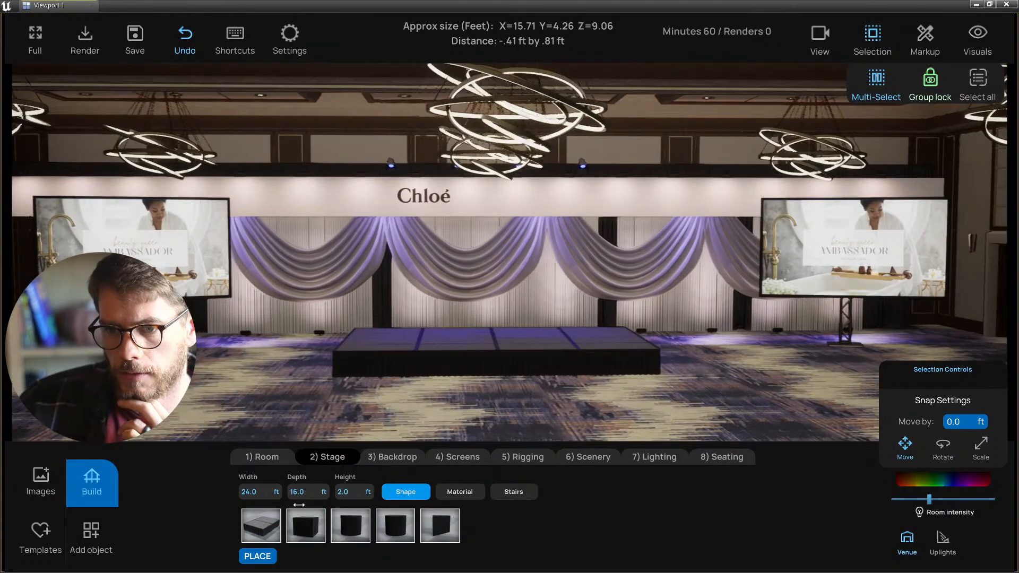
key("a")
mouse_move(307, 422)
right_mouse_down()
mouse_move(340, 415)
mouse_move(324, 416)
right_mouse_up()
key("d")
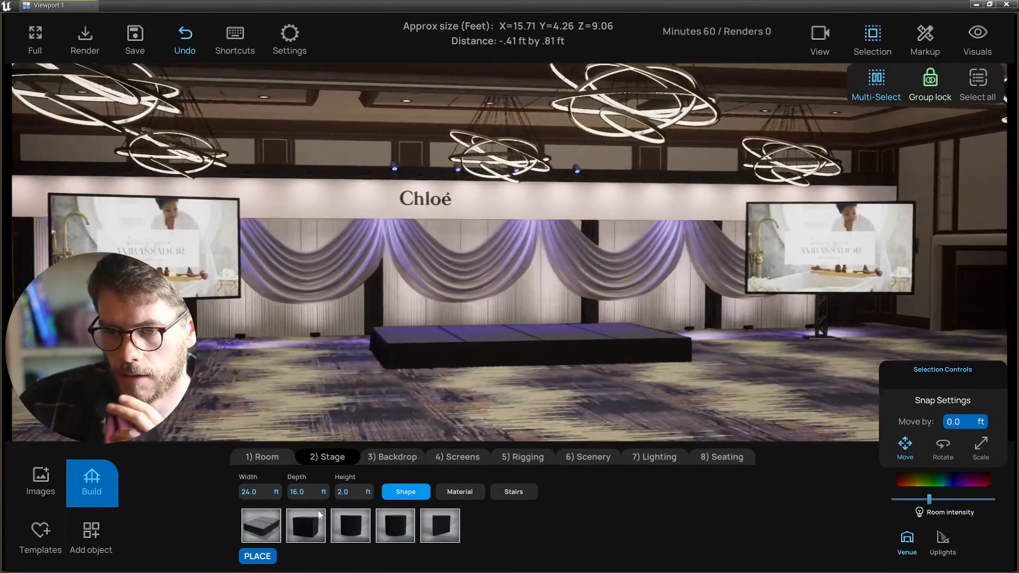
left_click(392, 525)
- Try an angled stage shape, then settle on a half-circle platform
key("w")
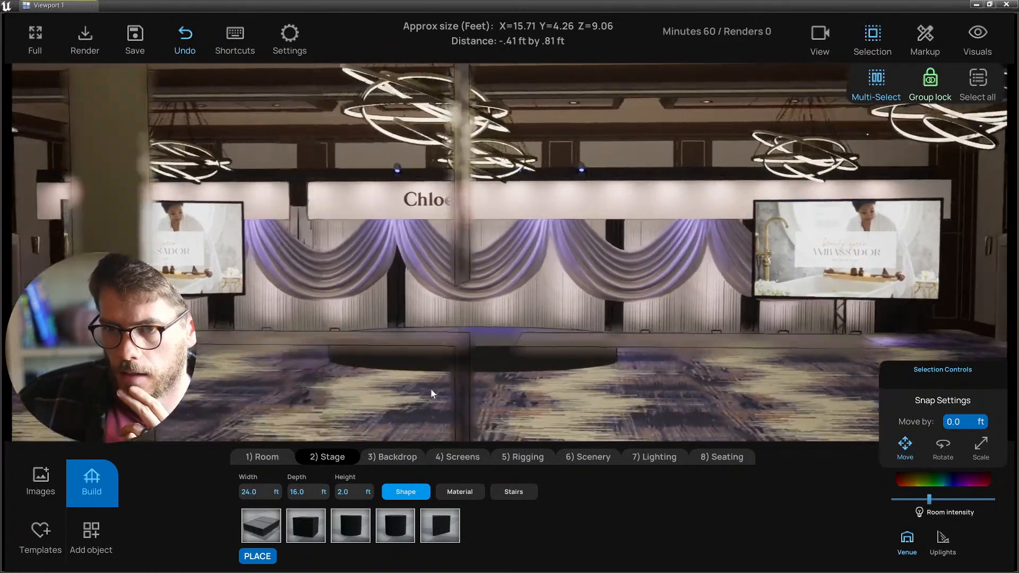
key("a")
key("a")
right_click_drag(431, 390, 447, 391)
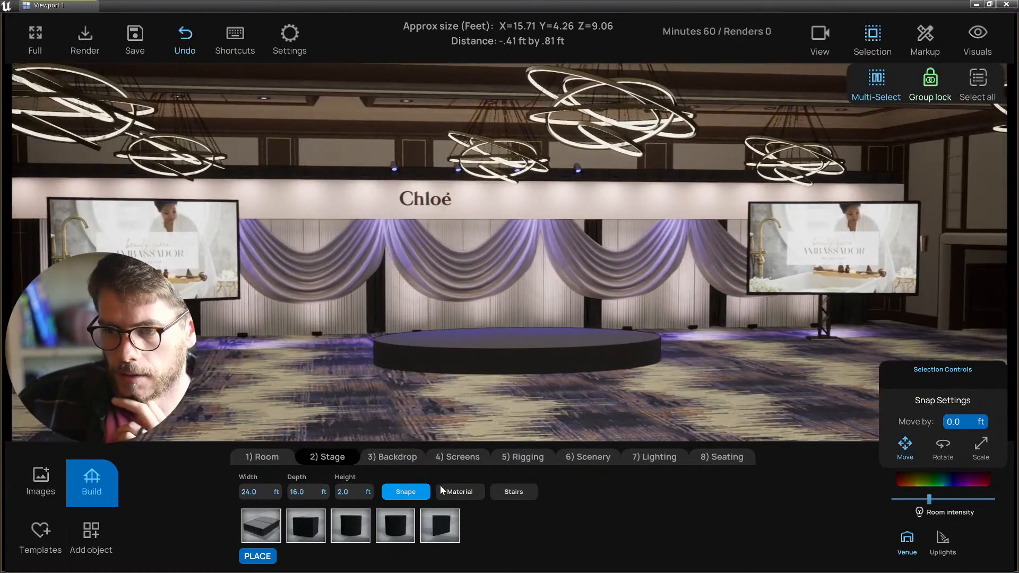
left_click(433, 523)
left_click(409, 531)
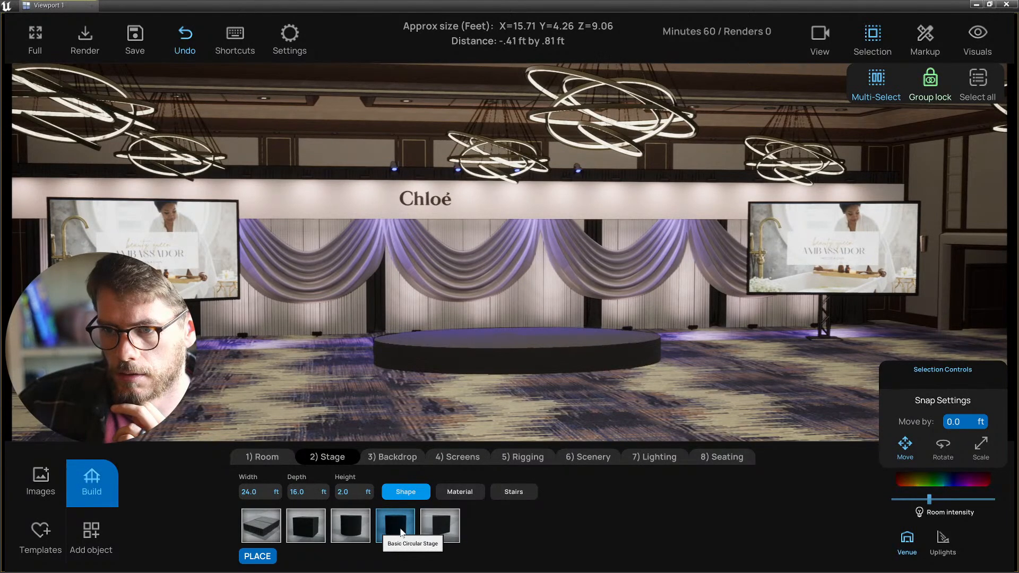
key("w")
key("s")
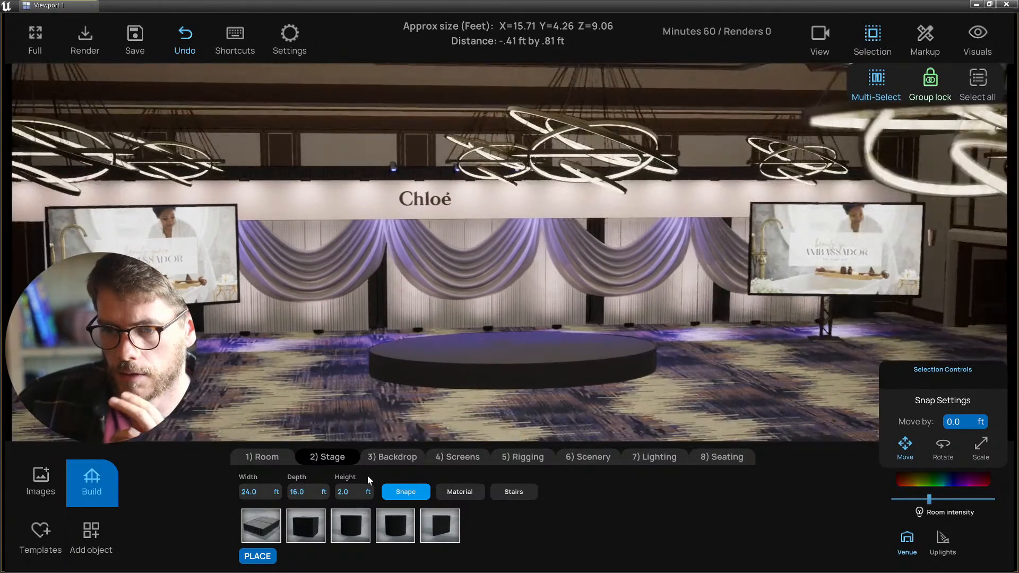
left_click(348, 533)
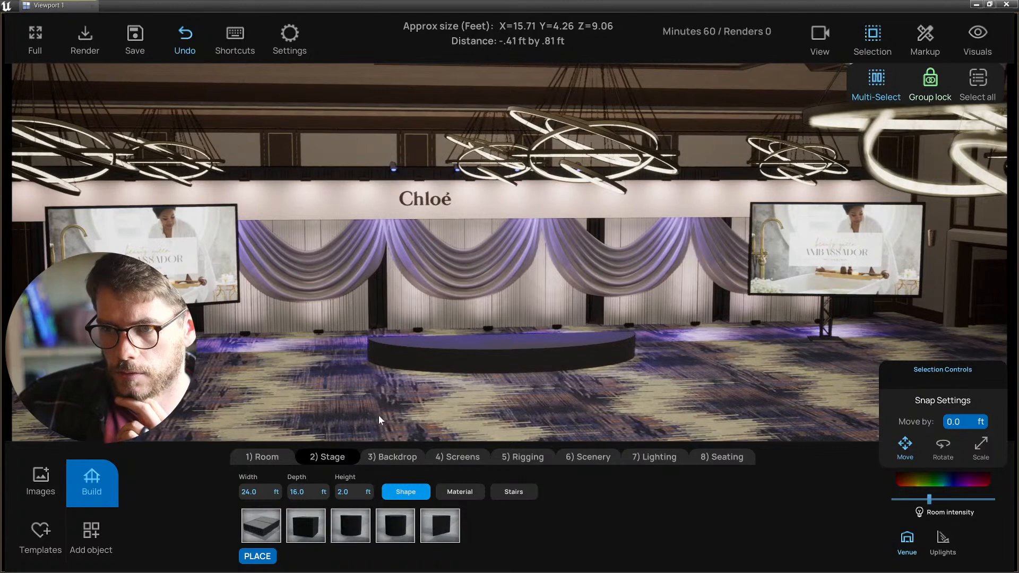
right_click_drag(379, 415, 388, 403)
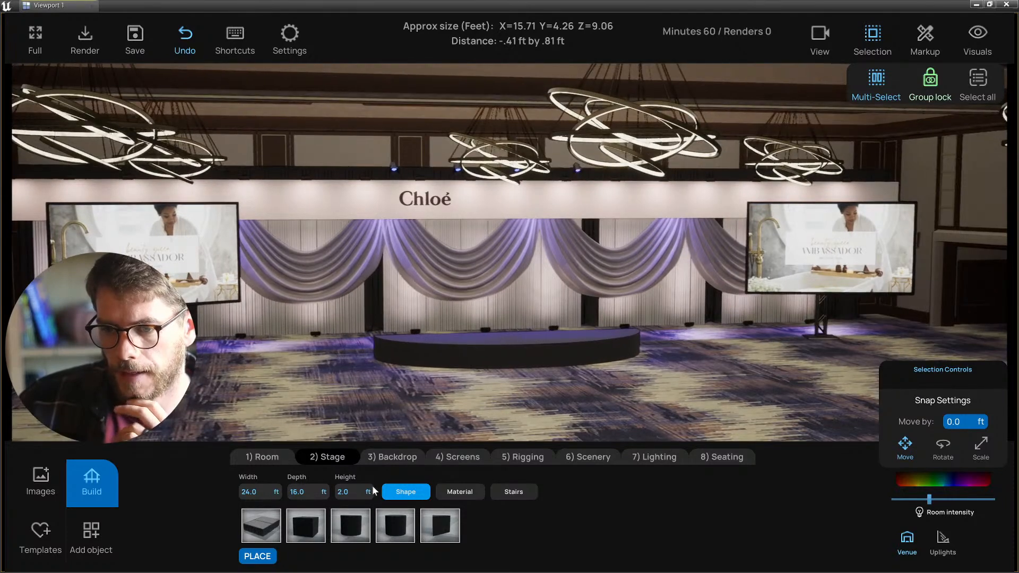
- Set the stage width to 40 ft and depth to 20 ft, keeping the half-circle shape
left_click(262, 493)
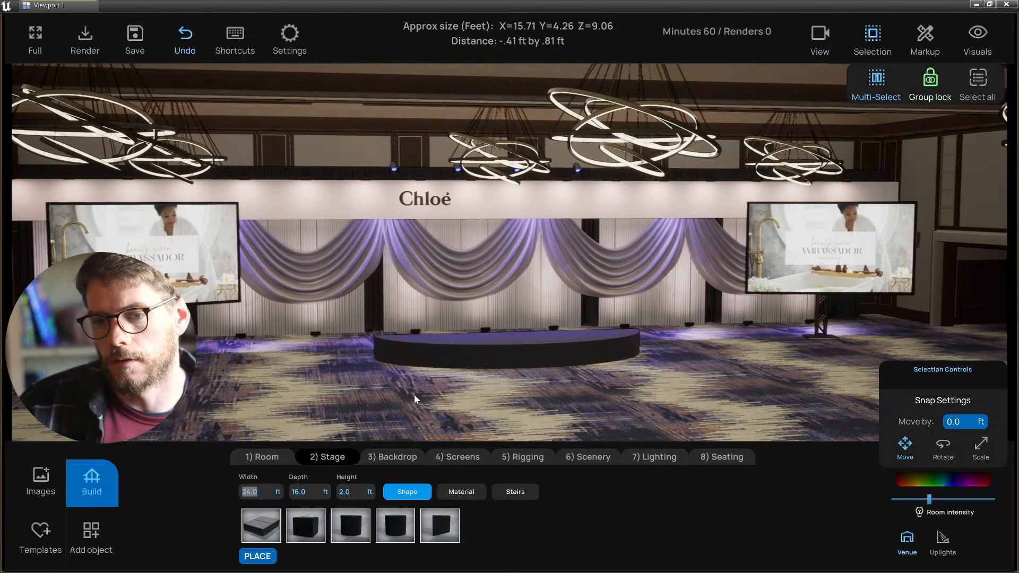
type("40")
key("Return")
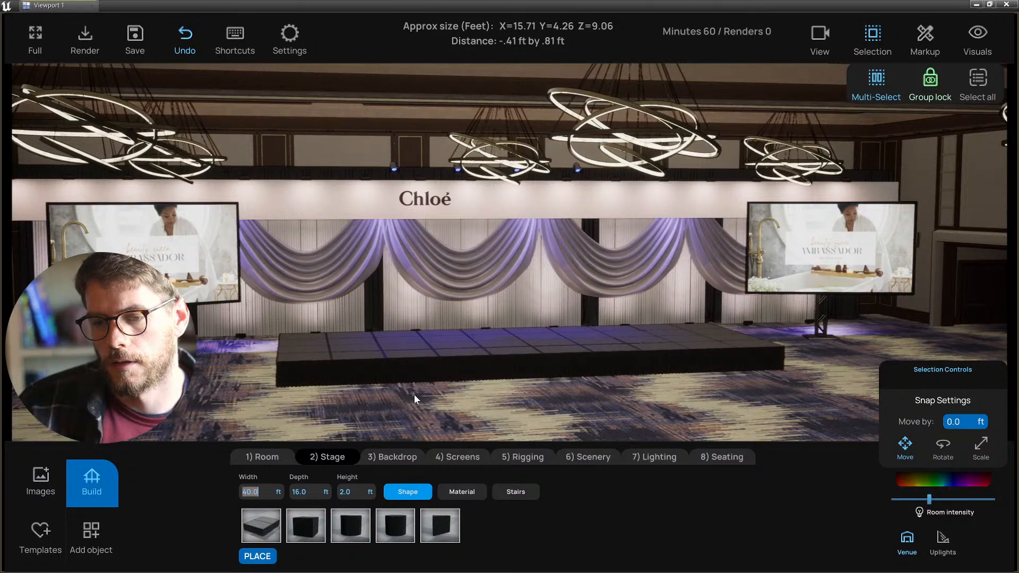
left_click(305, 492)
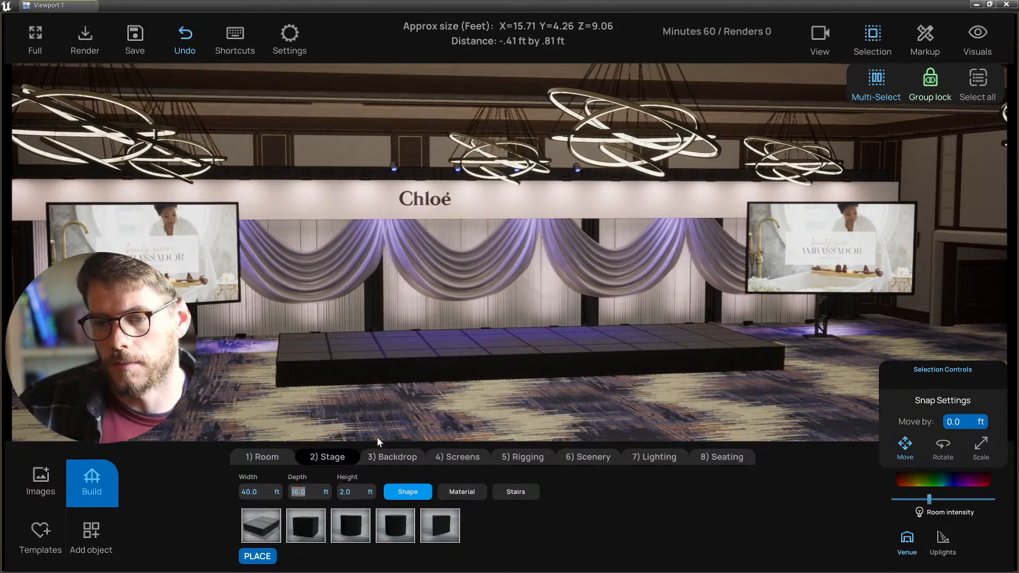
type("20")
key("Return")
left_click(352, 523)
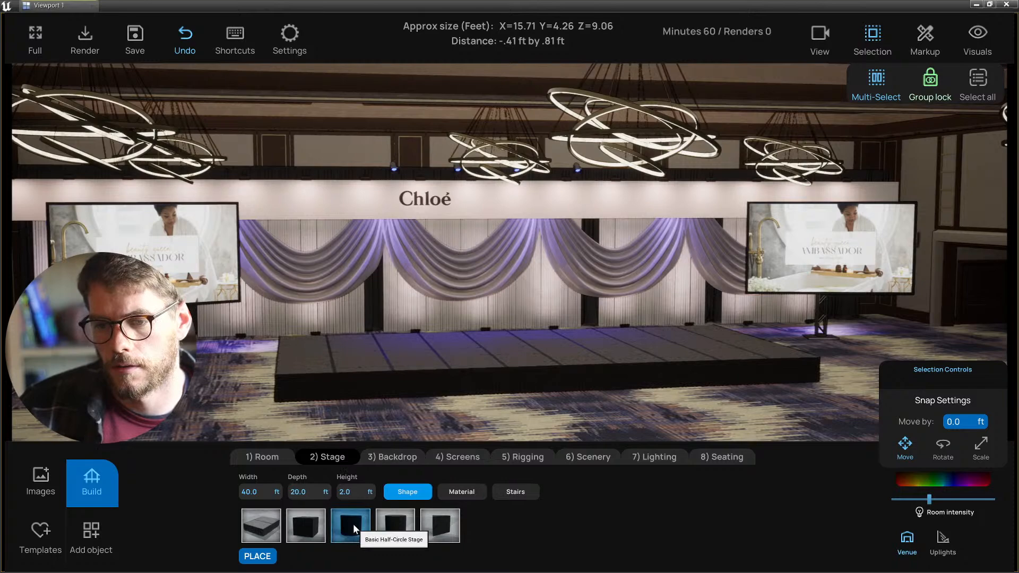
right_click_drag(421, 398, 410, 456)
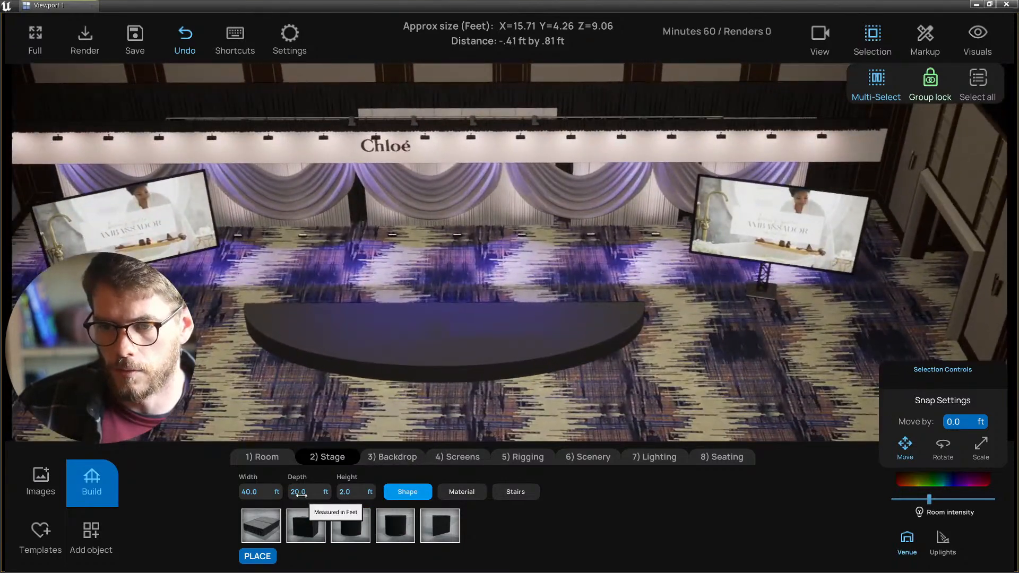
- Increase the stage depth to 30 ft, reapply the half-circle shape and select the stage
left_click(298, 492)
type("30")
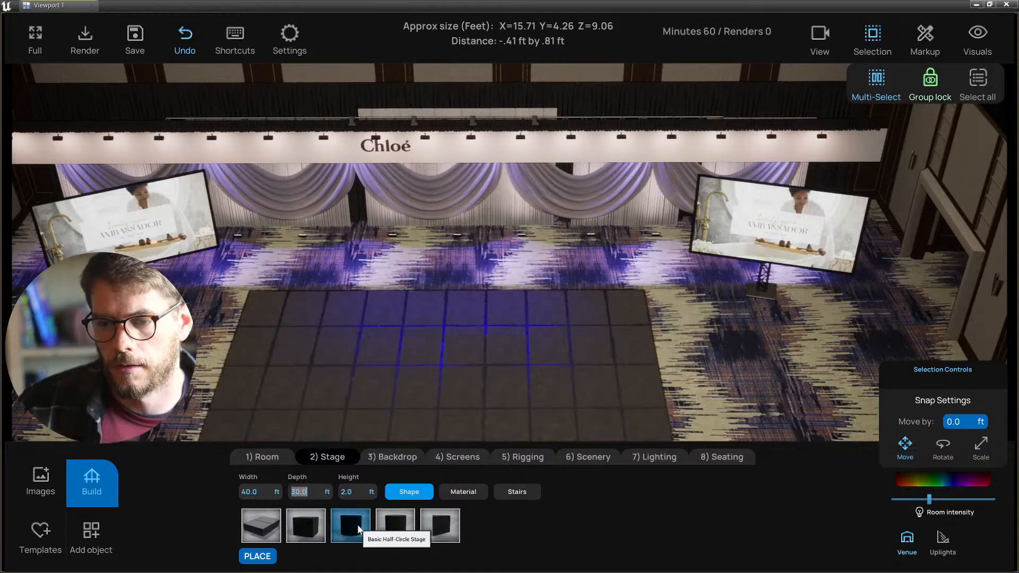
key("Return")
left_click(358, 526)
left_click(393, 373)
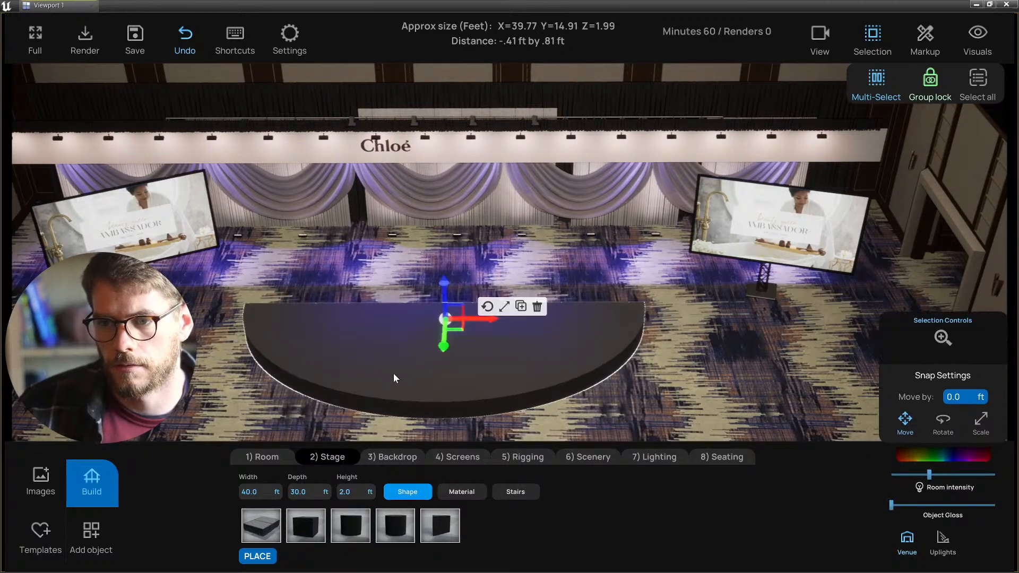
- Give the stage a White Gloss surface and move it back toward the backdrop
left_click(461, 491)
left_click(395, 525)
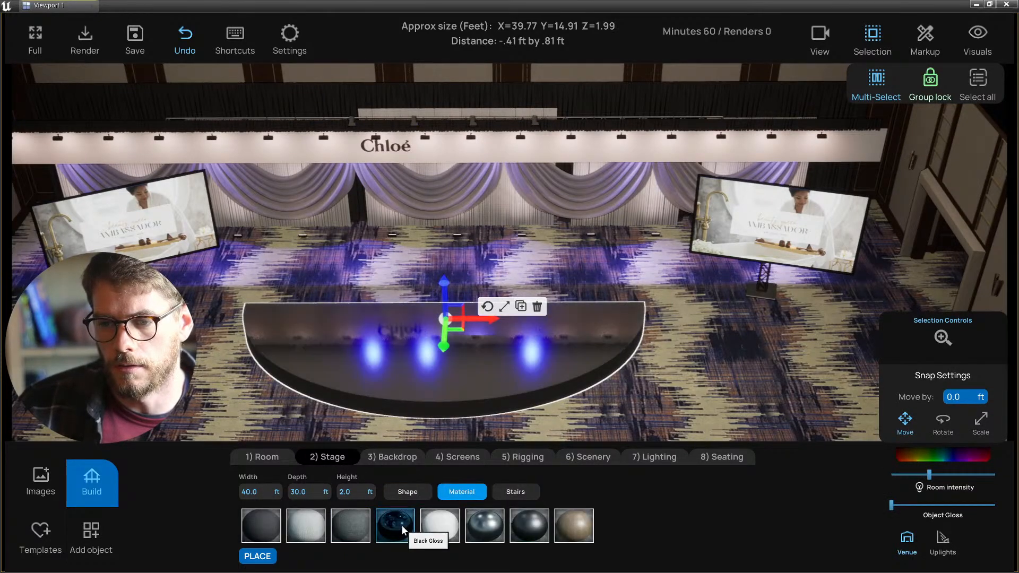
left_click(431, 526)
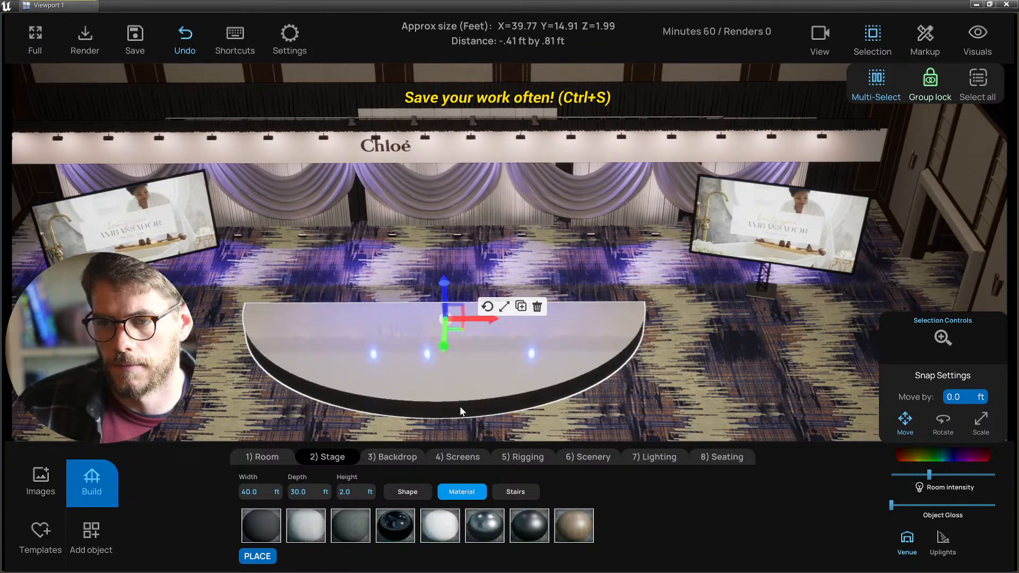
left_click_drag(443, 343, 444, 290)
middle_click_drag(431, 342, 443, 289)
right_click_drag(442, 291, 447, 318)
left_click_drag(472, 326, 472, 328)
- Save the project and lower the Room lighting intensity slightly
left_click(461, 396)
right_click_drag(461, 395, 536, 380)
key("ctrl+s")
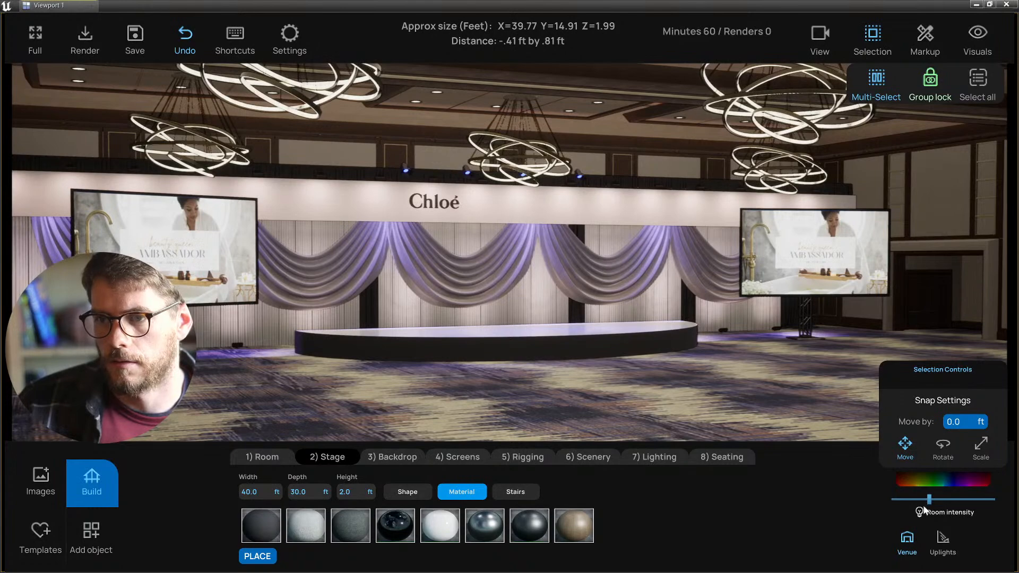
left_click_drag(924, 499, 917, 499)
right_click_drag(671, 387, 613, 388)
scroll(612, 385, "up", 3)
scroll(427, 344, "down", 3)
scroll(428, 344, "down", 6)
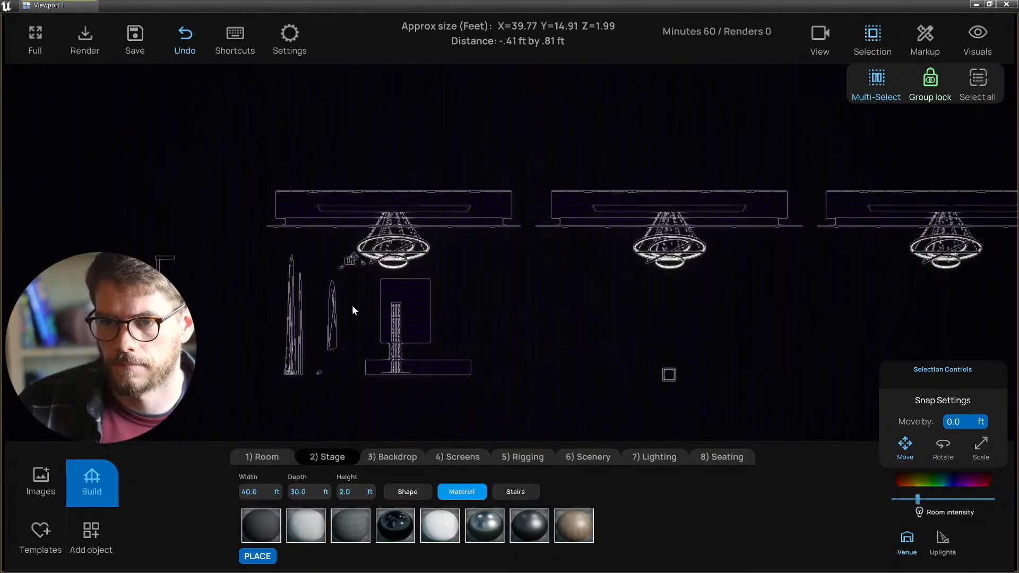
- Group the drape swags into one piece and raise it slightly
left_click(332, 319)
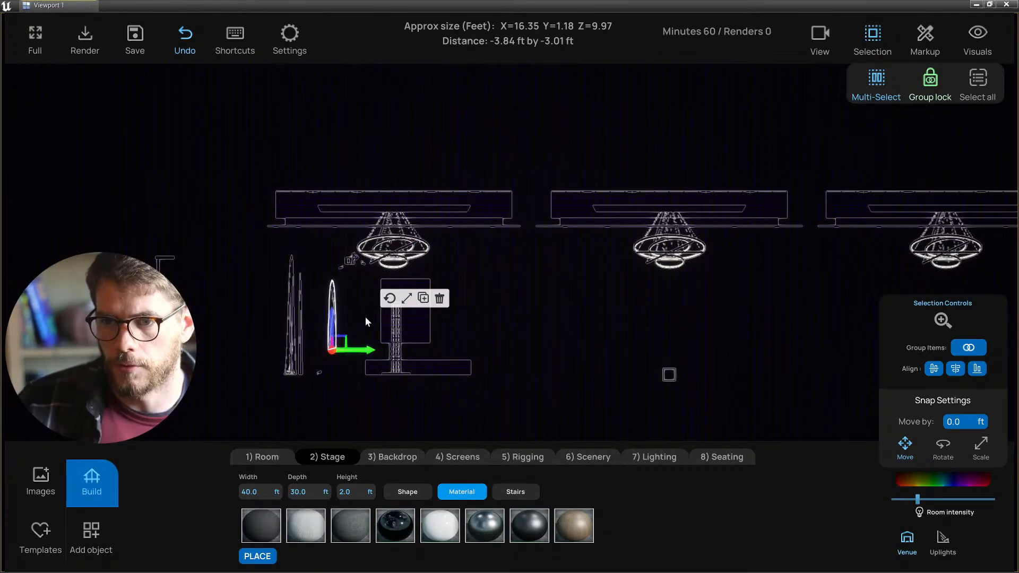
left_click(968, 348)
left_click_drag(331, 319, 331, 312)
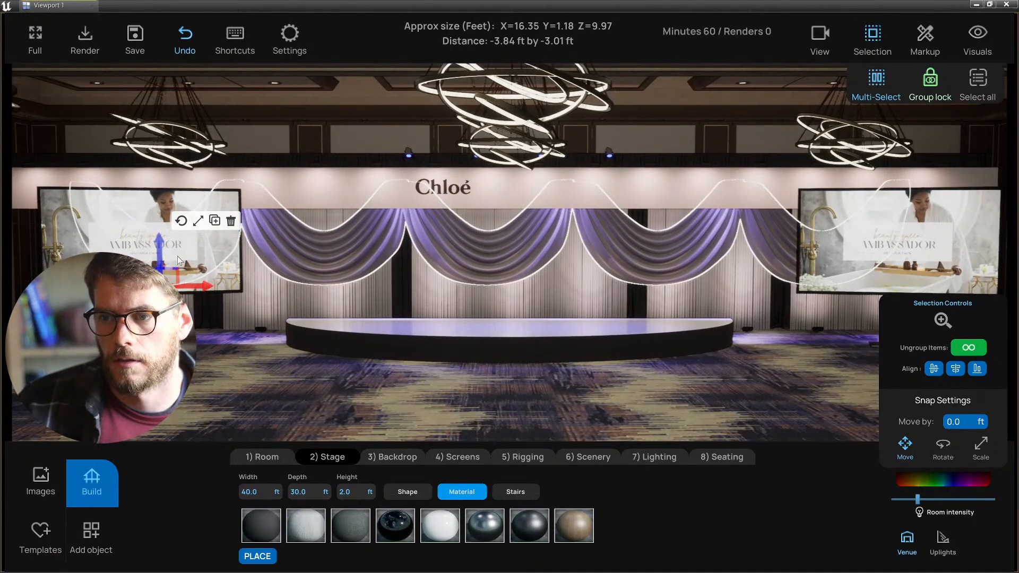
left_click(447, 408)
key("d")
key("s")
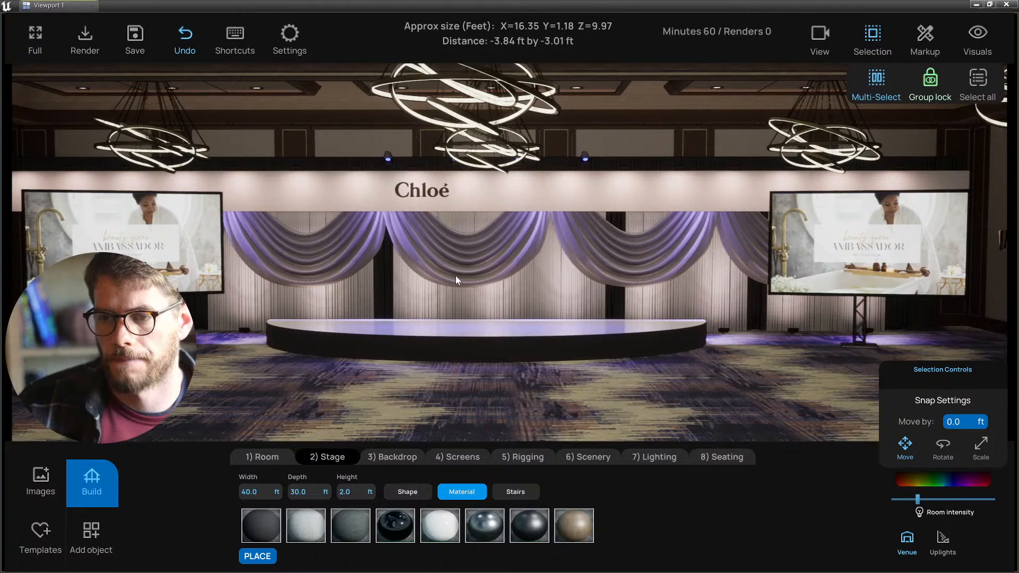
mouse_move(523, 408)
right_mouse_down()
mouse_move(499, 408)
mouse_move(521, 406)
right_mouse_up()
key("a")
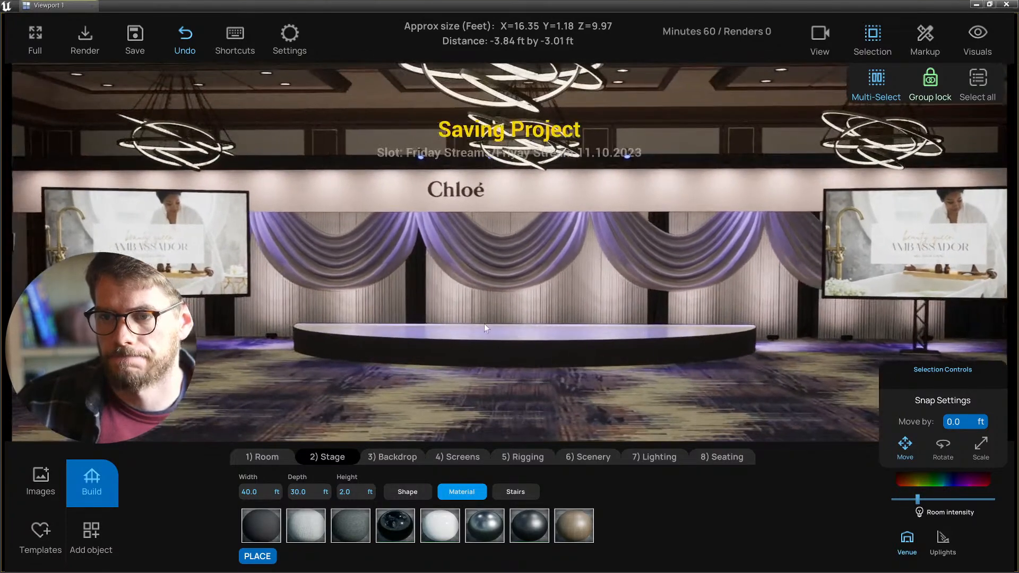
key("d")
key("a")
key("s")
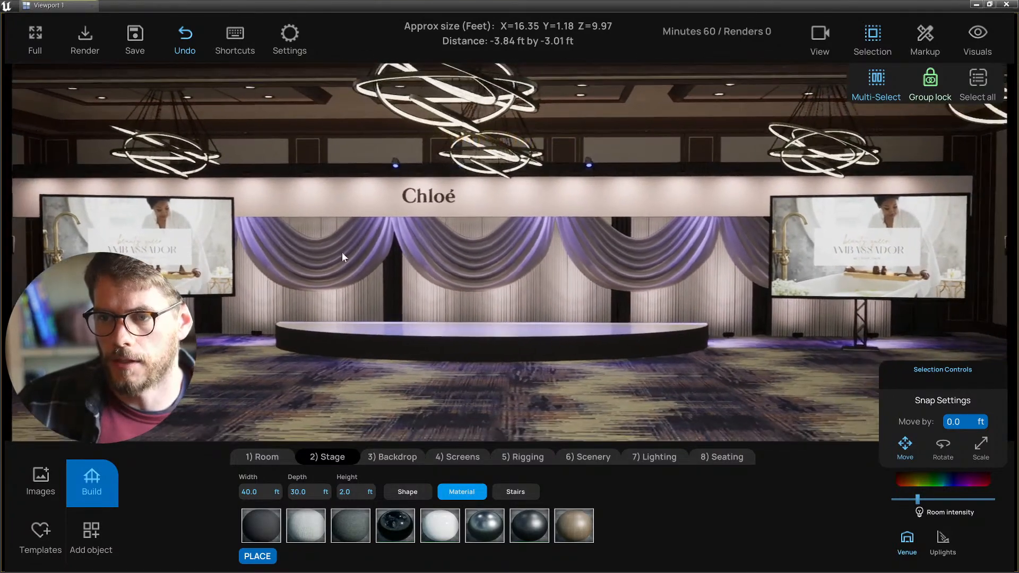
- Toggle Group lock off to pick individual swags, then lock the group again
left_click(460, 252)
left_click(506, 421)
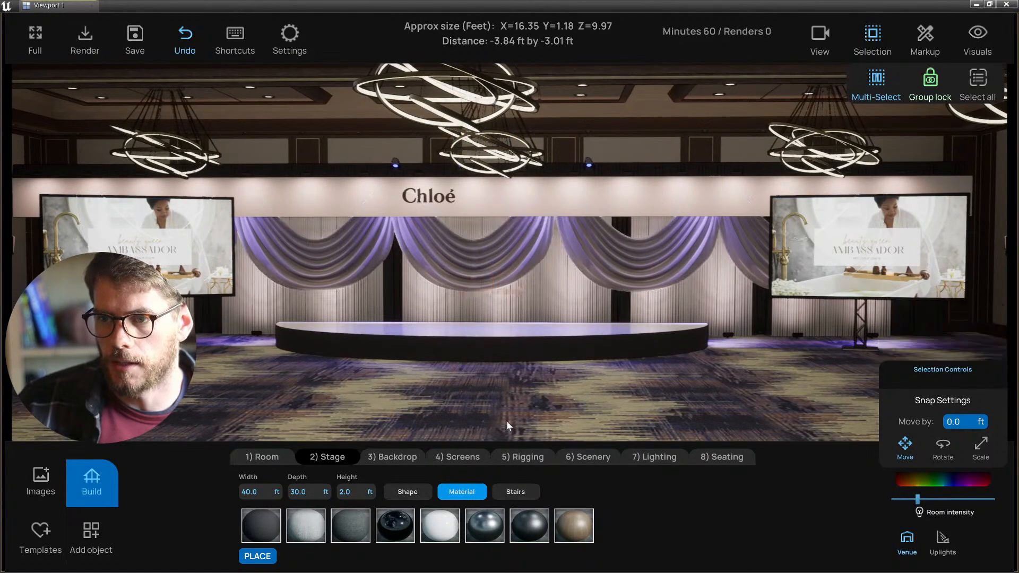
left_click(929, 81)
left_click(498, 259)
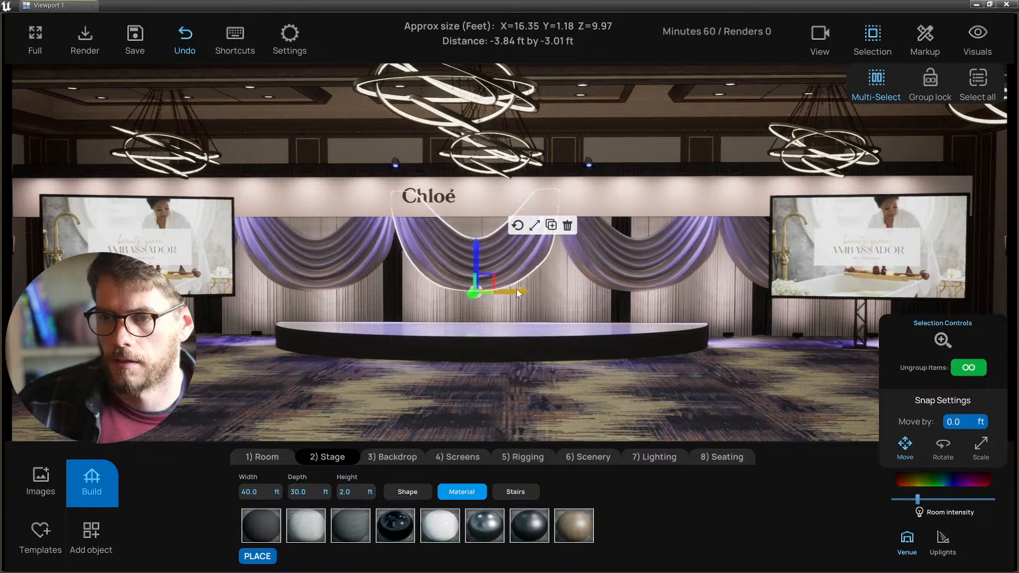
left_click(684, 407)
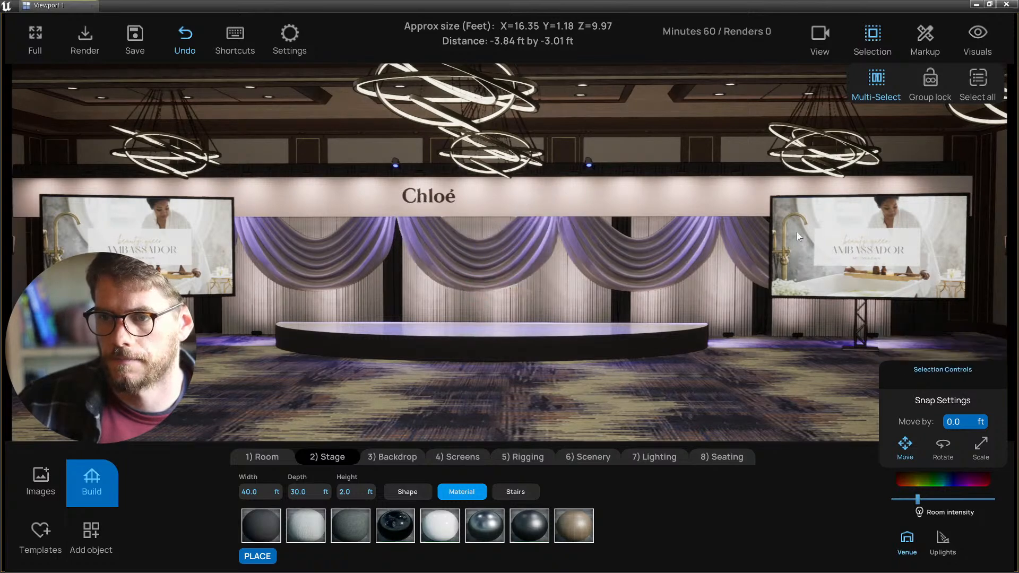
left_click(511, 288)
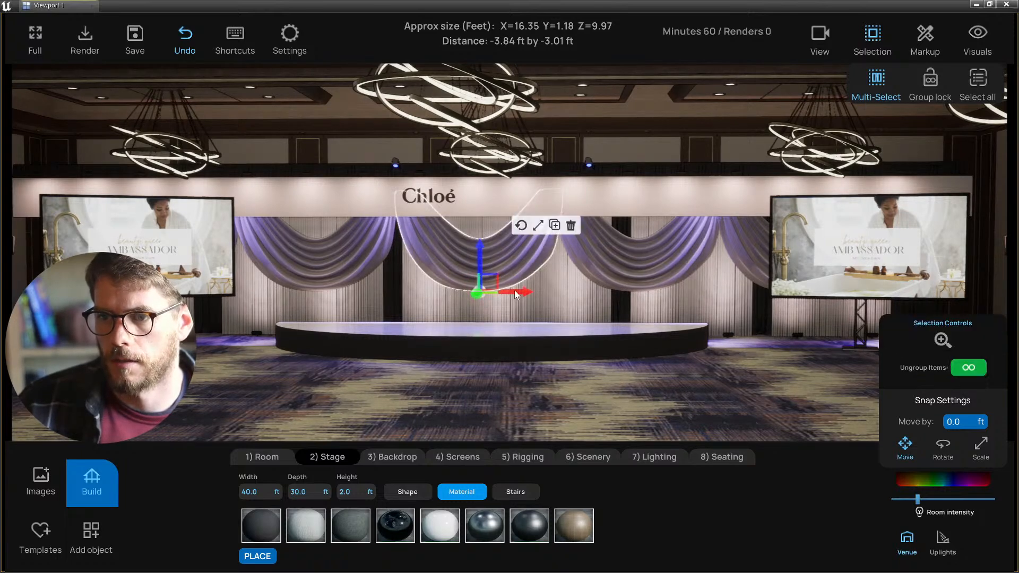
left_click(930, 80)
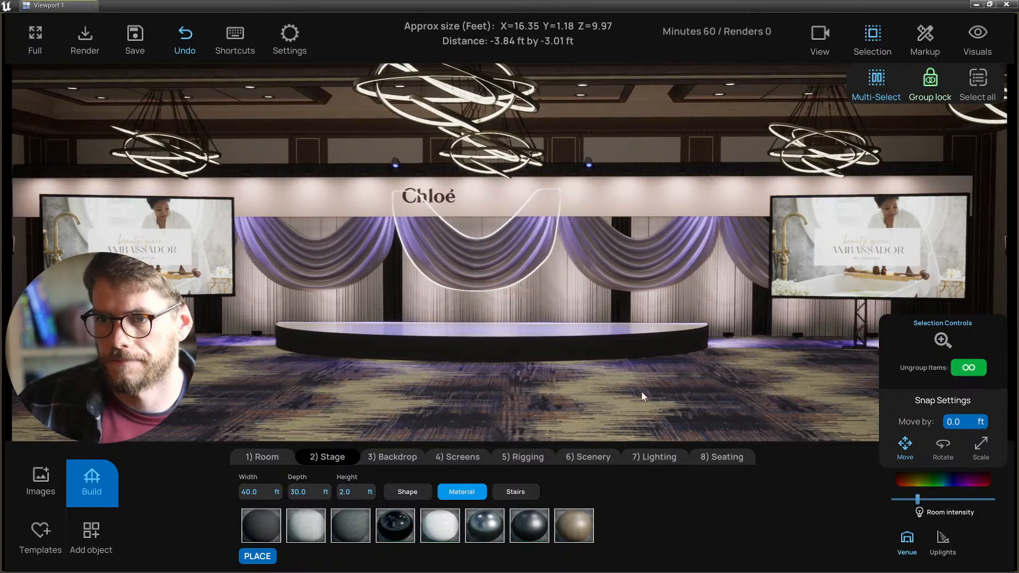
left_click(589, 407)
key("s")
key("d")
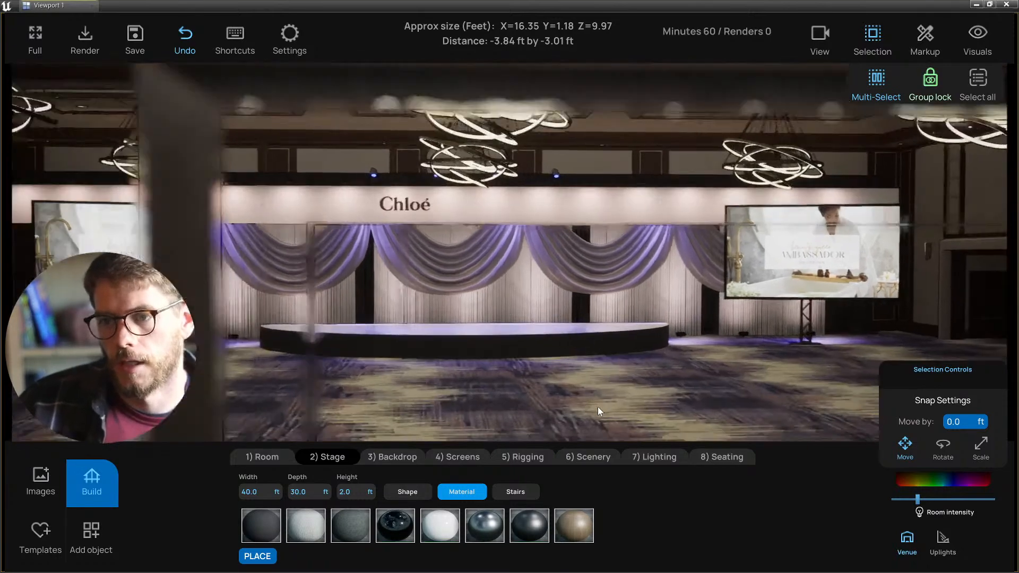
key("w")
right_click_drag(598, 406, 539, 385)
- Multi-select the nine small square panels on the wall above the drapes, then bring up the Add object catalogue
key("s")
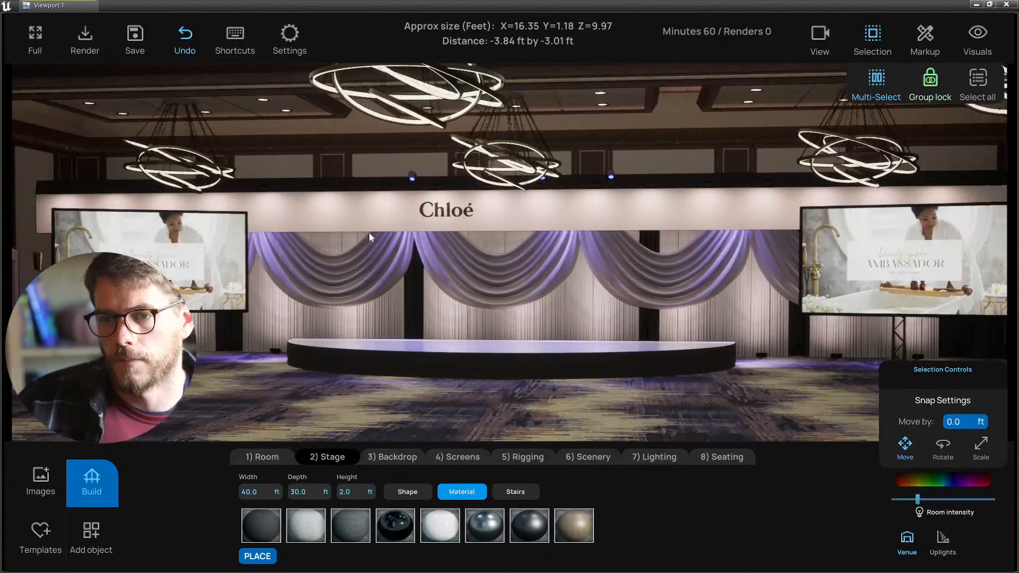
left_click(305, 211)
left_click(344, 224)
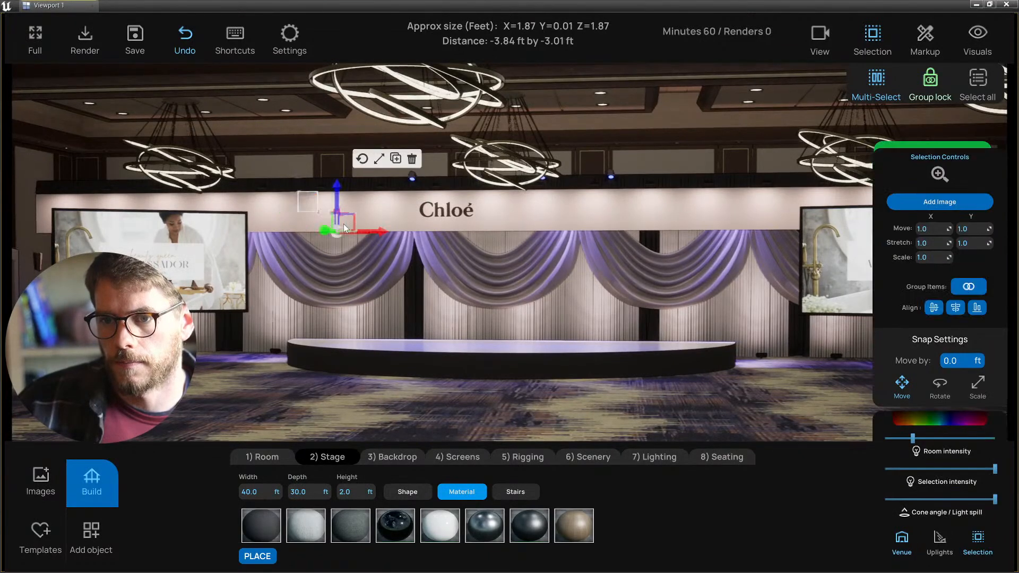
left_click(511, 208)
left_click(588, 220)
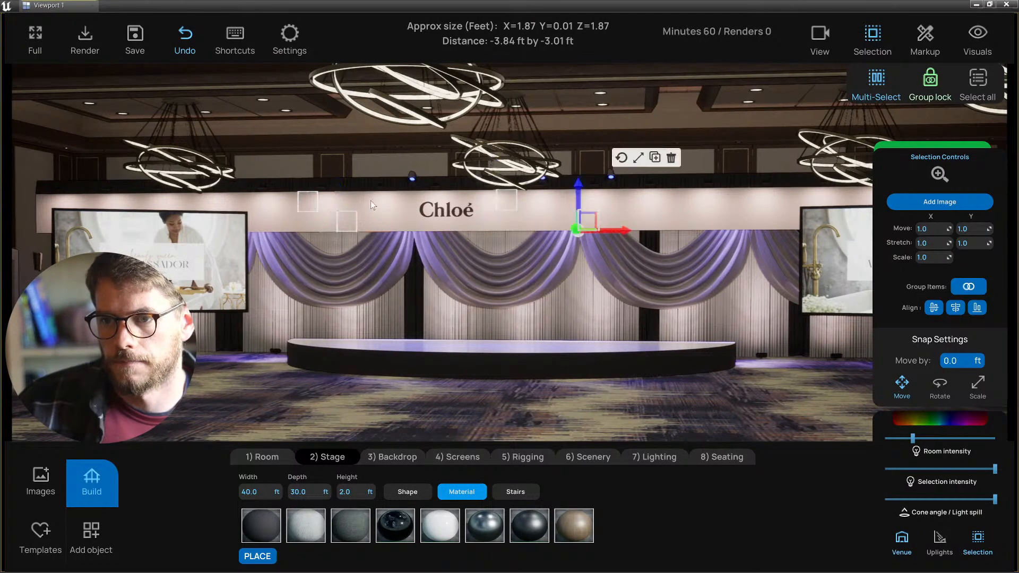
left_click(391, 202)
left_click(657, 211)
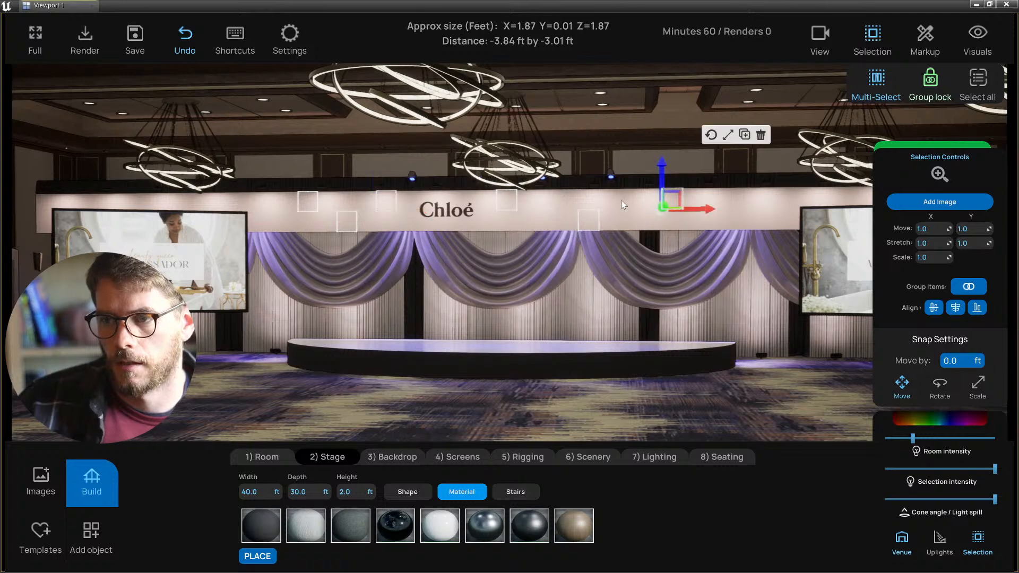
left_click(762, 196)
left_click(718, 221)
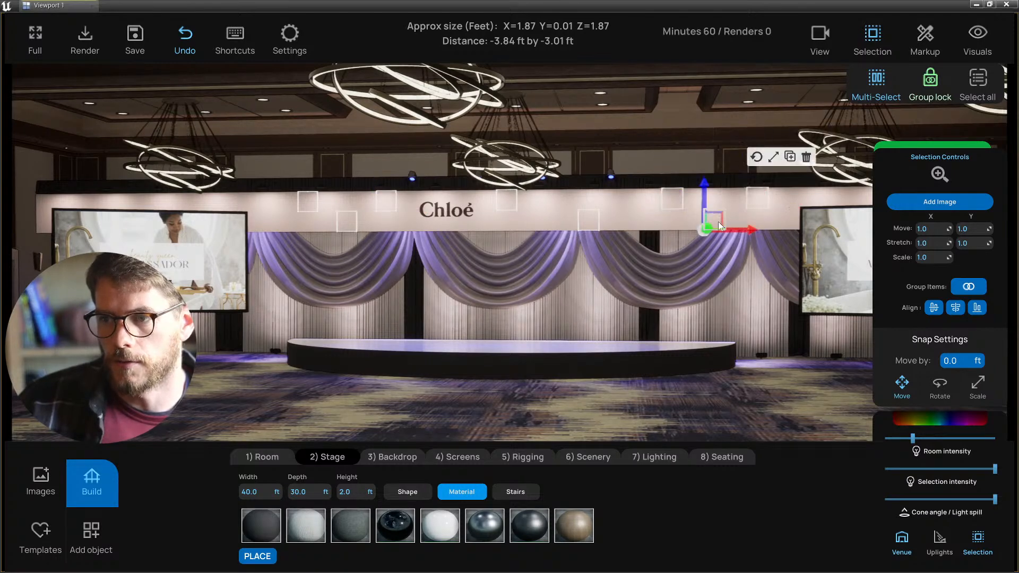
left_click(235, 202)
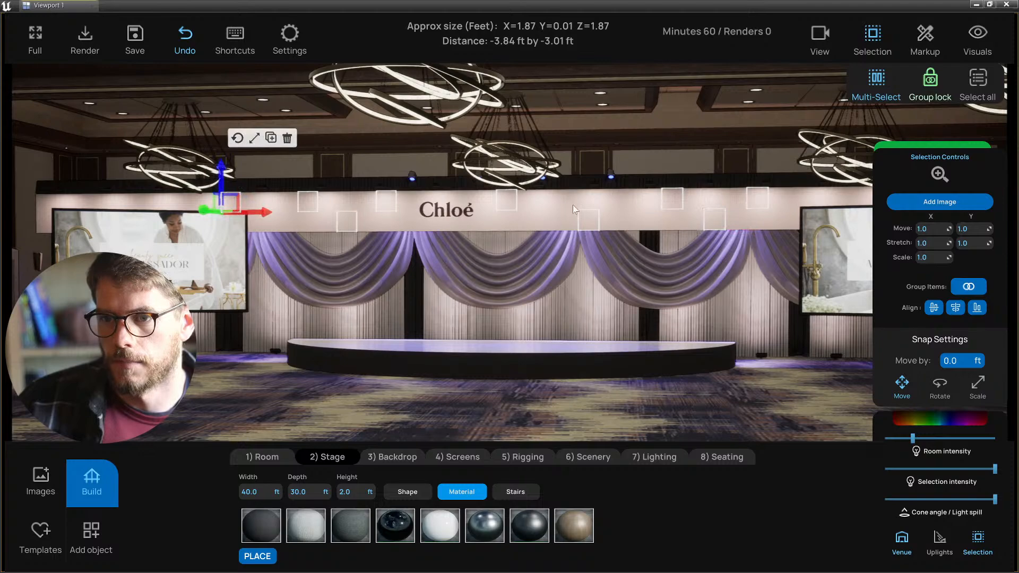
right_click_drag(573, 206, 773, 169)
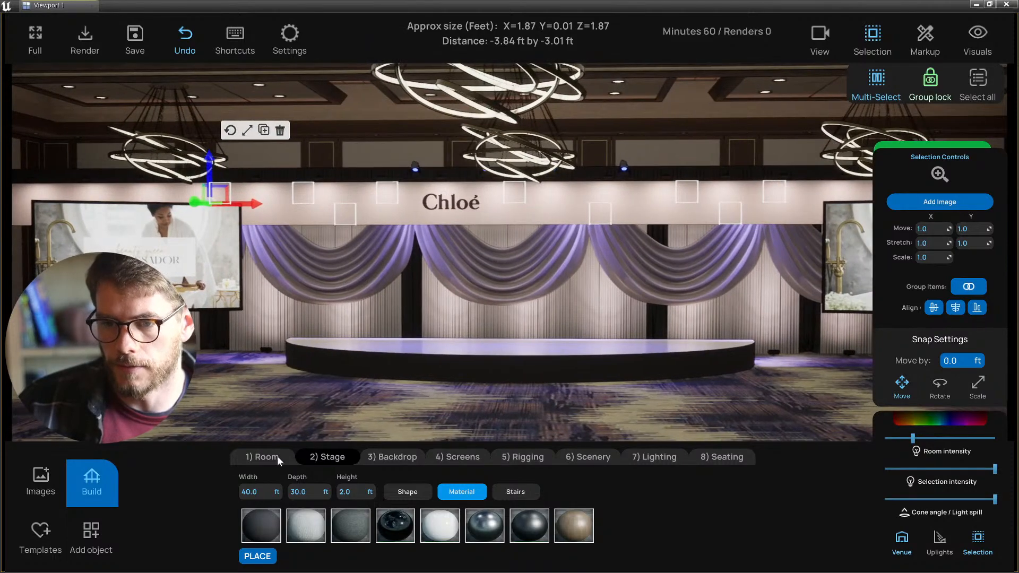
left_click(91, 533)
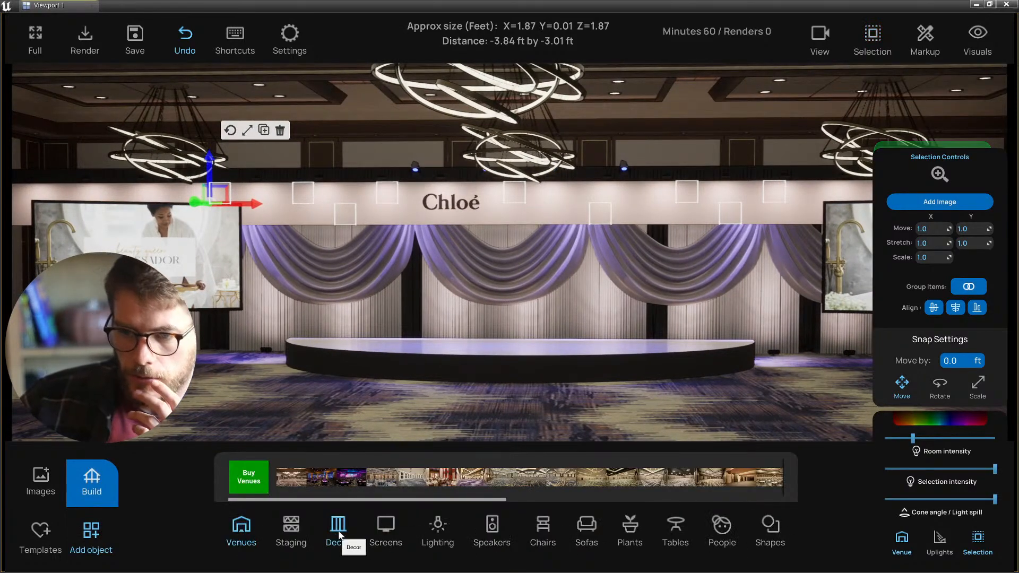
- Browse the Decor object category and clear the current wall-panel selection
left_click(339, 532)
scroll(619, 482, "down", 1)
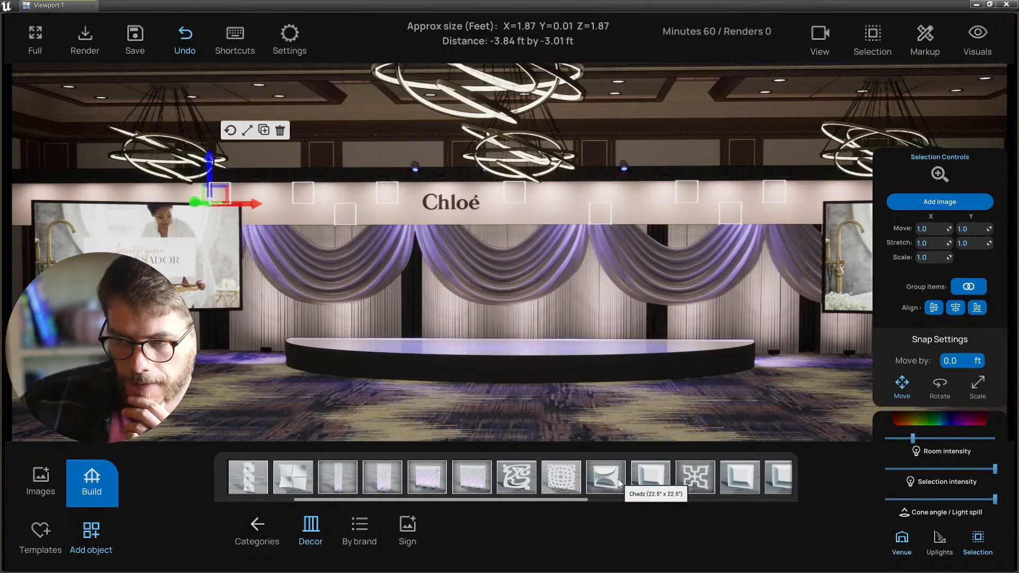
scroll(619, 482, "down", 1)
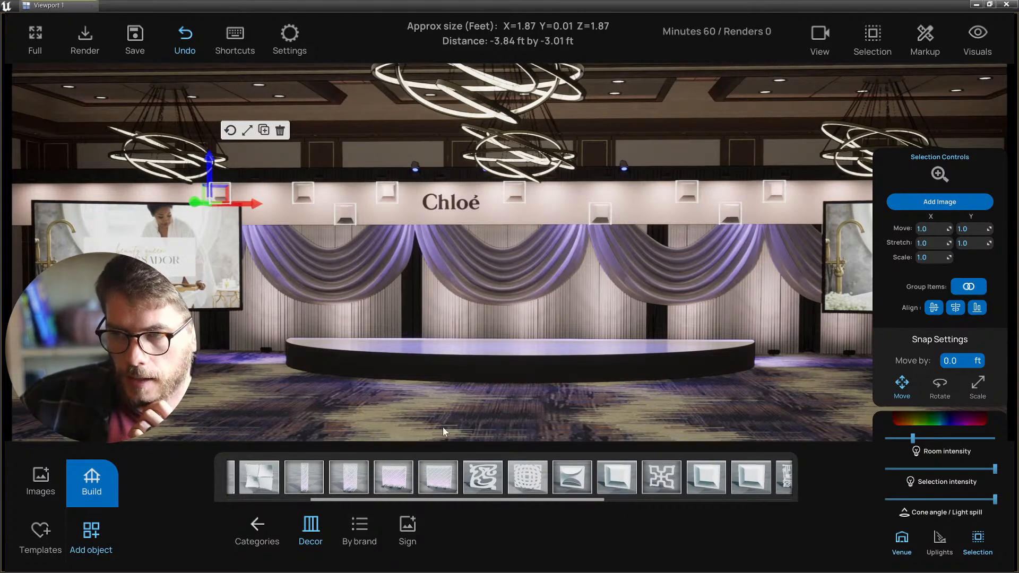
right_click_drag(443, 427, 419, 425)
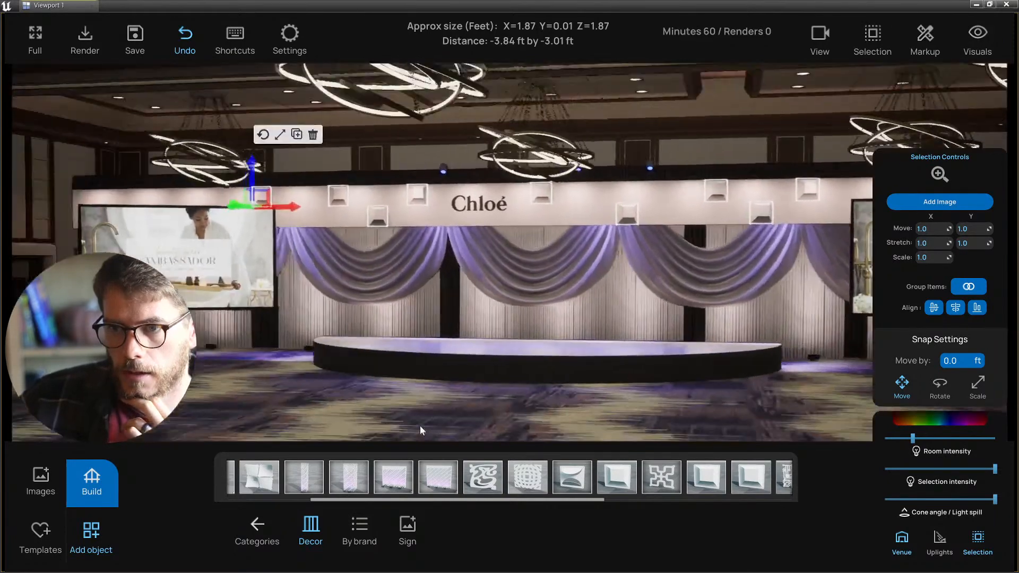
key("s")
left_click(349, 420)
right_click_drag(348, 421, 357, 421)
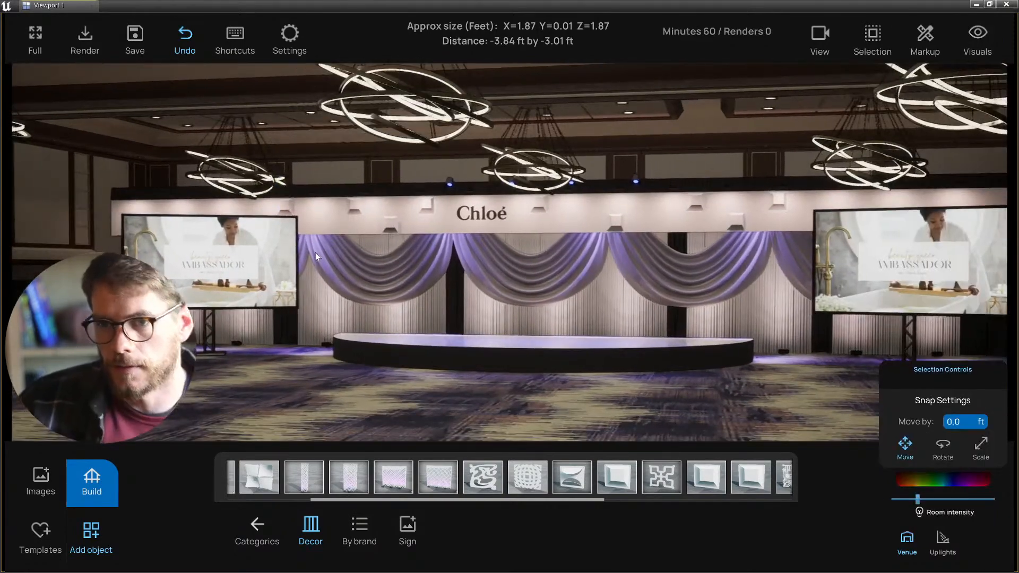
- Select the nine square fascia panels above the drapes and delete them
left_click(285, 208)
left_click(353, 207)
left_click(390, 225, "shift")
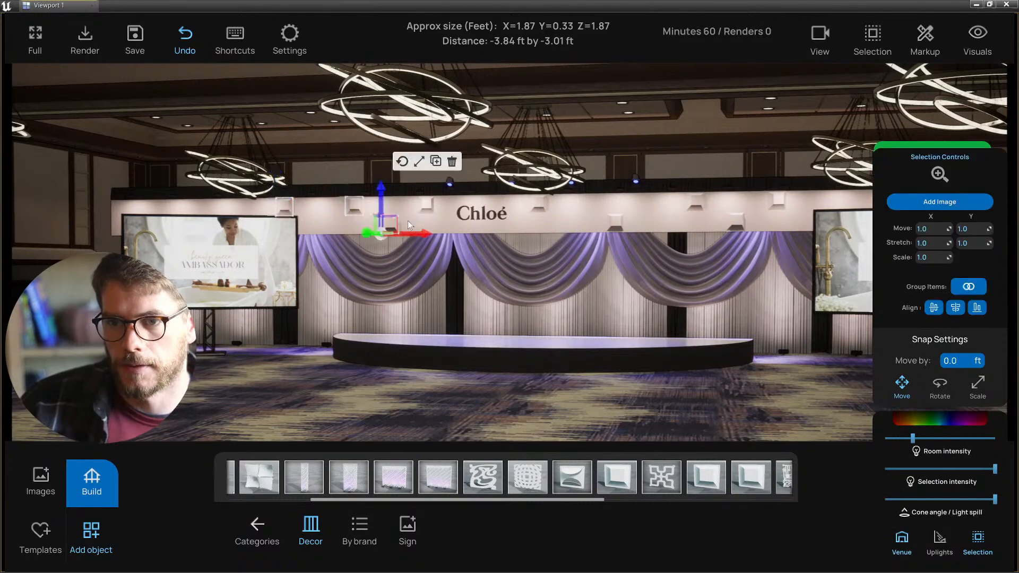
left_click(426, 203, "shift")
left_click(536, 203, "shift")
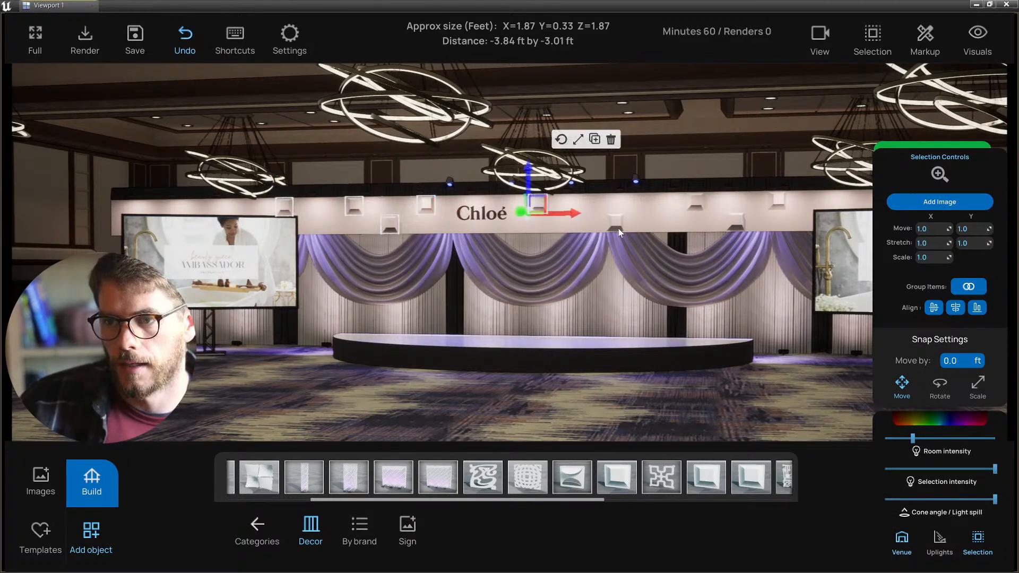
left_click(617, 225, "shift")
left_click(695, 201, "shift")
left_click(742, 219, "shift")
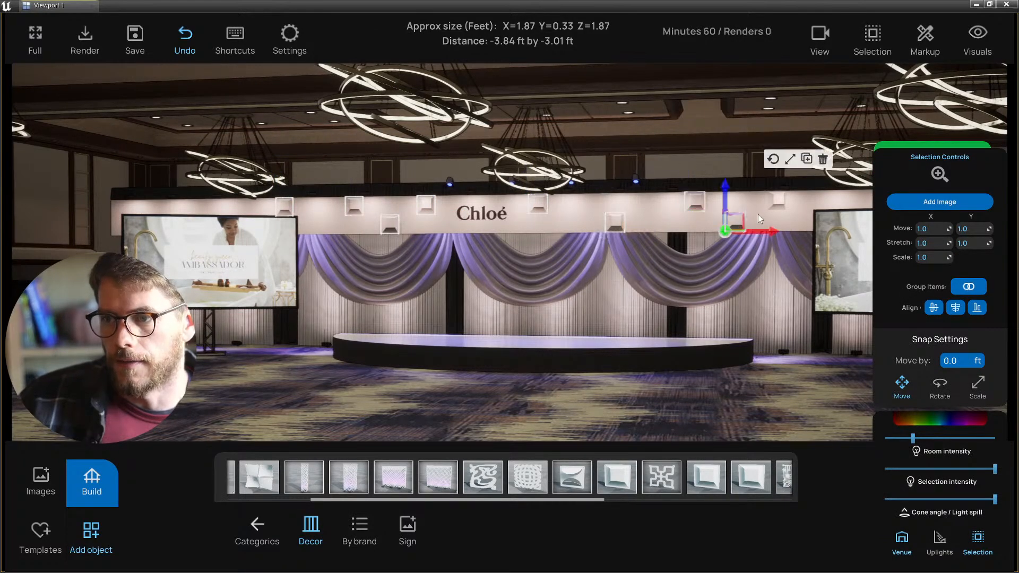
left_click(779, 204, "shift")
scroll(657, 469, "down", 4)
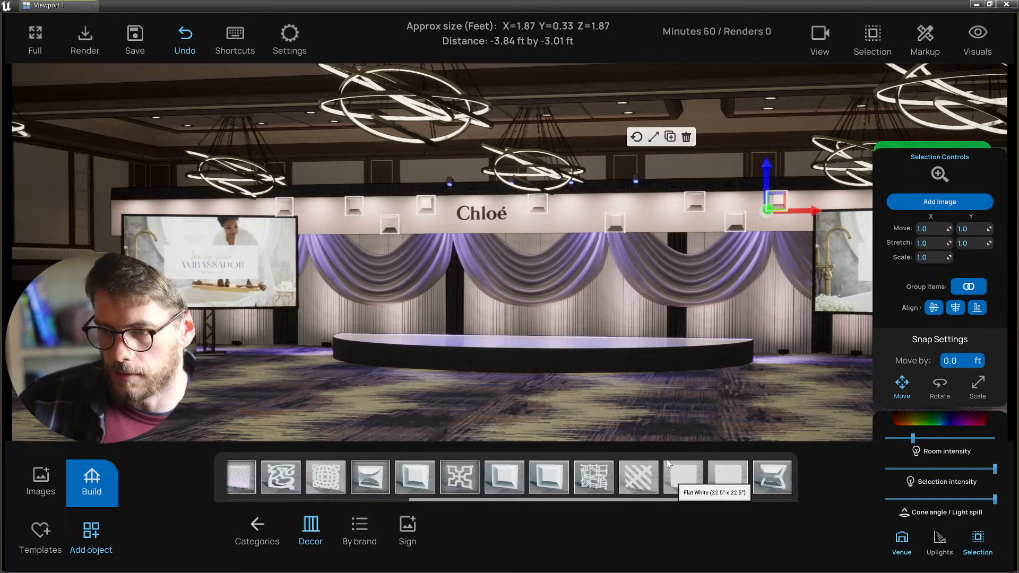
key("Delete")
- Reposition the camera to a centred view of the stage
key("a")
right_click_drag(447, 425, 478, 427)
key("d")
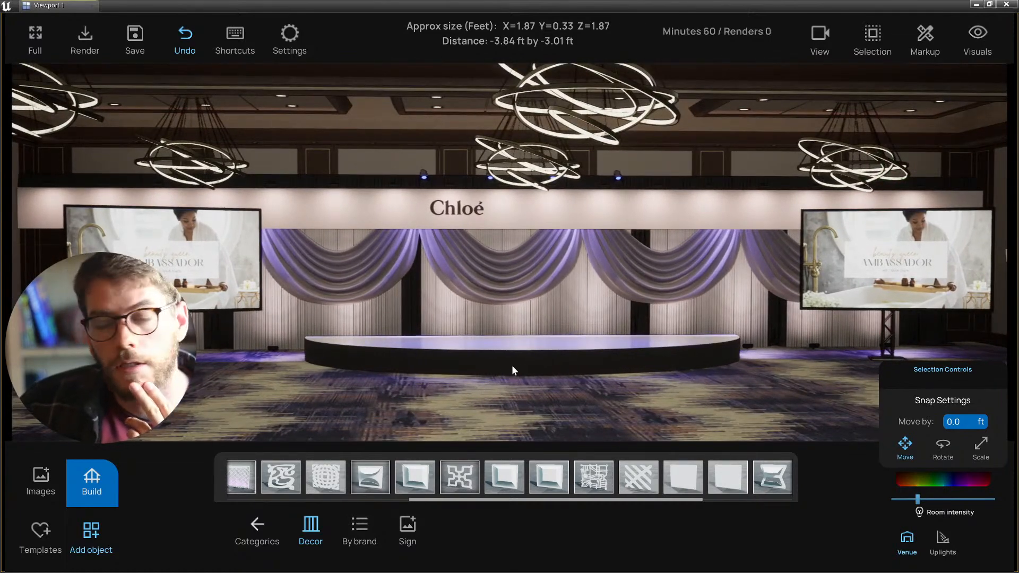
key("s")
right_click_drag(513, 366, 543, 367)
- Lower the Chloé sign down the wall above the drapes
key("a")
key("w")
left_click(441, 217)
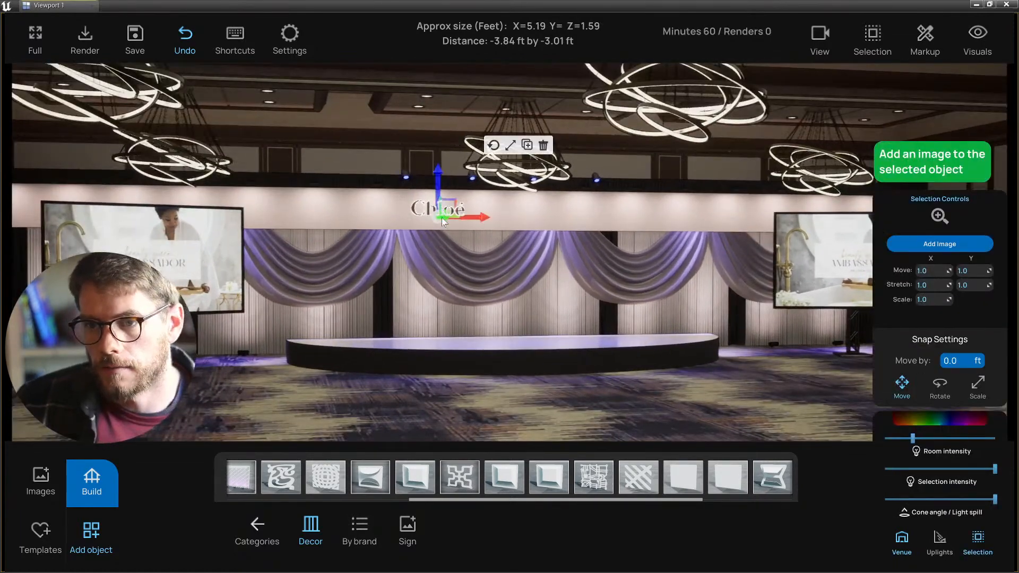
left_click_drag(438, 177, 435, 225)
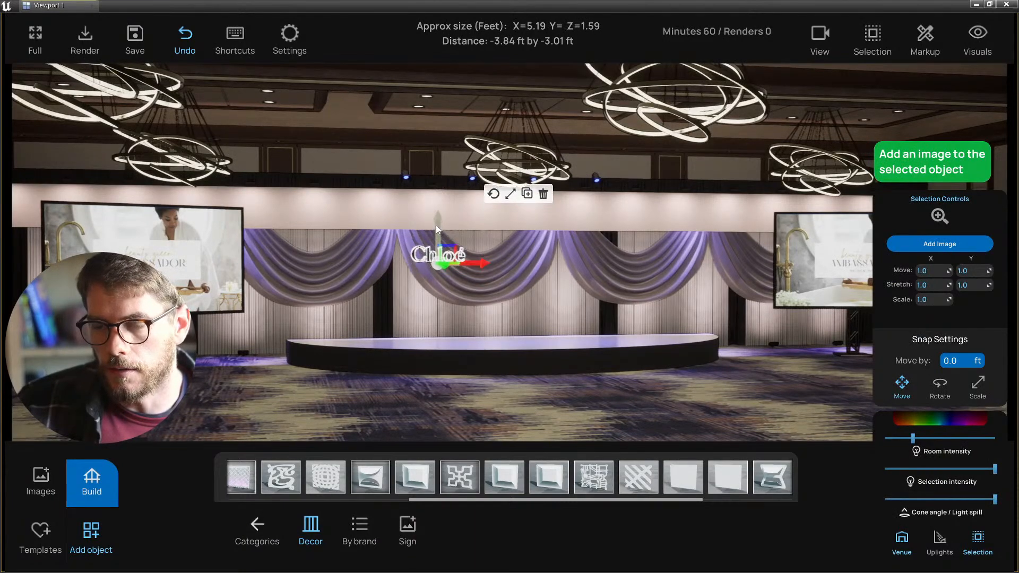
left_click(487, 409)
right_click_drag(486, 409, 447, 415)
- Raise the Chloé sign back up the wall and bring up the image library
key("d")
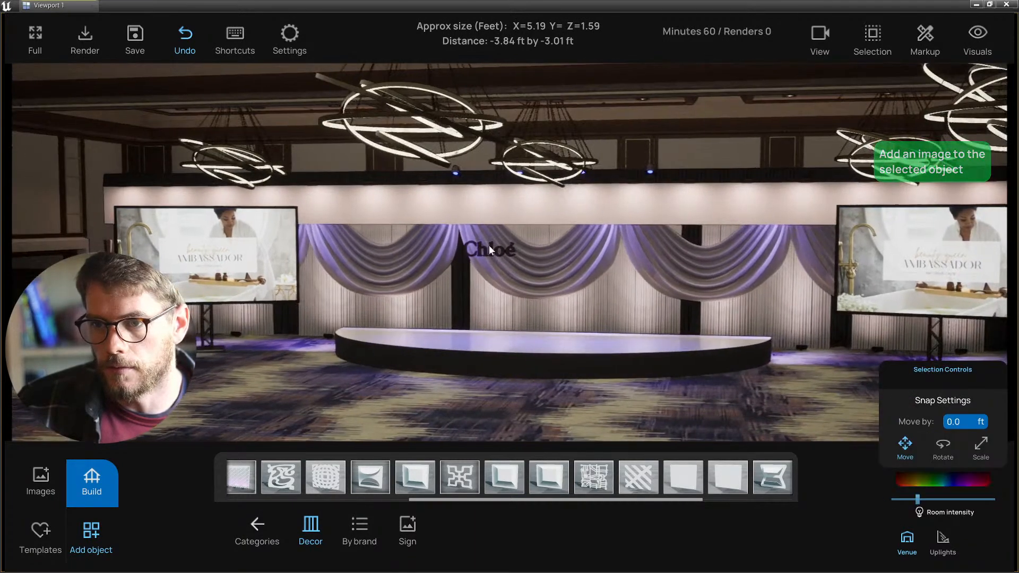
left_click(489, 249)
left_click_drag(488, 223, 484, 179)
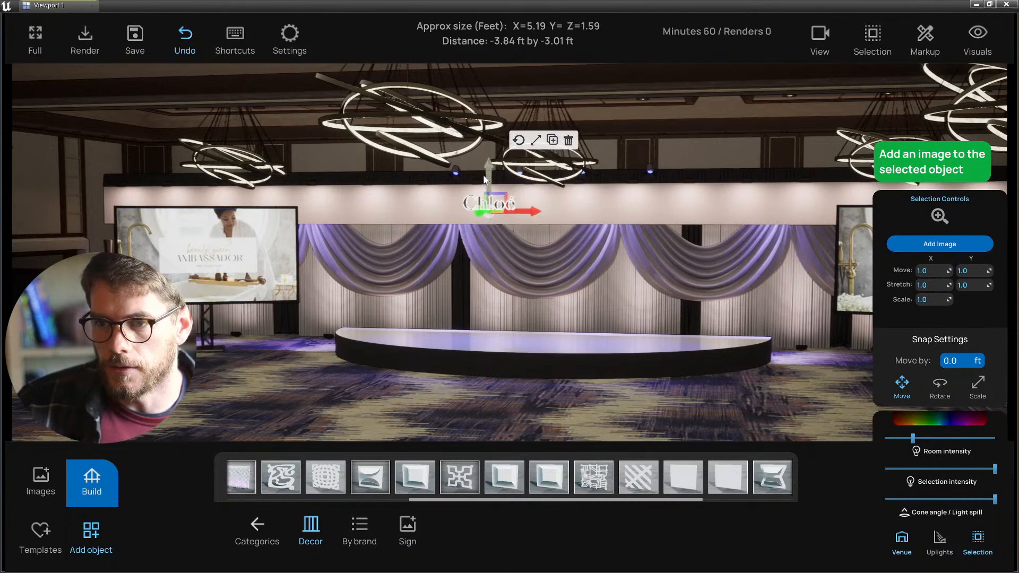
right_click_drag(420, 225, 451, 208)
key("a")
key("w")
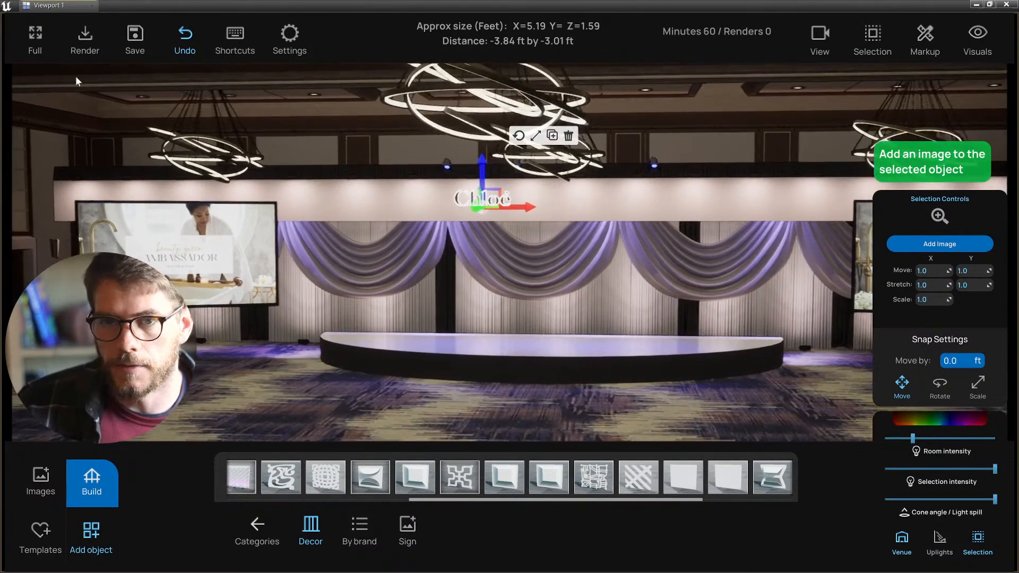
left_click(41, 477)
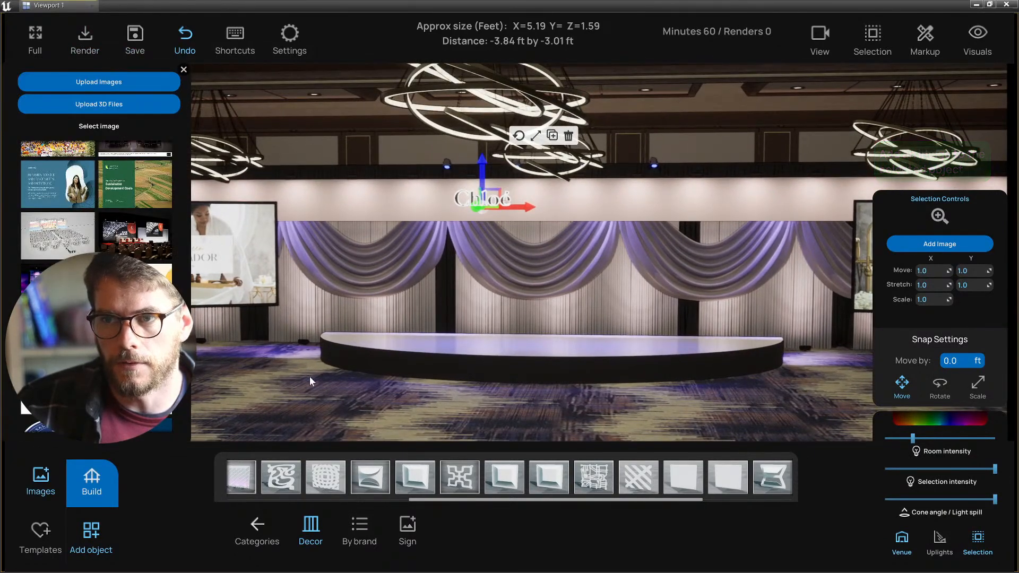
left_click(310, 396)
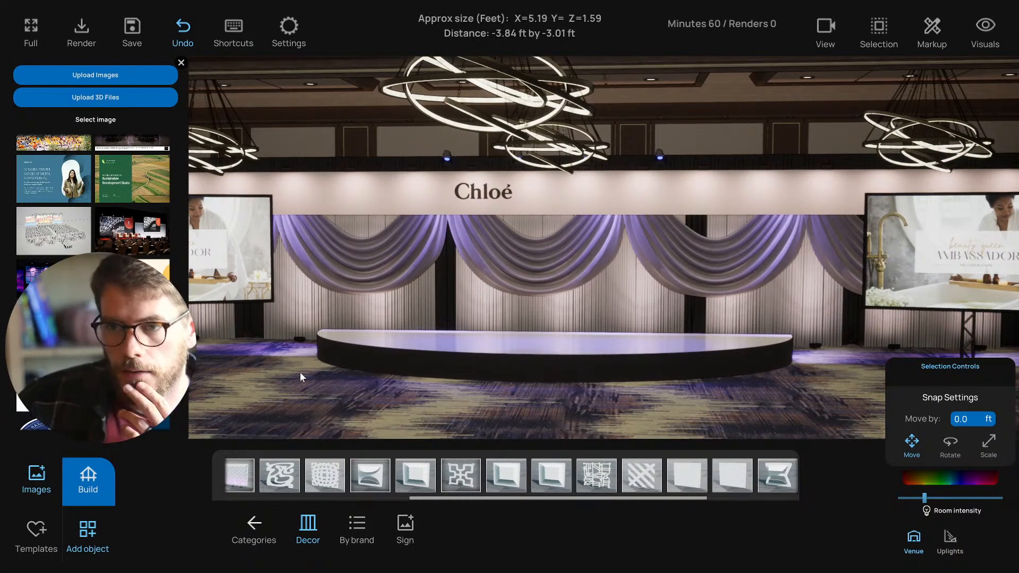
middle_click_drag(301, 397, 313, 402)
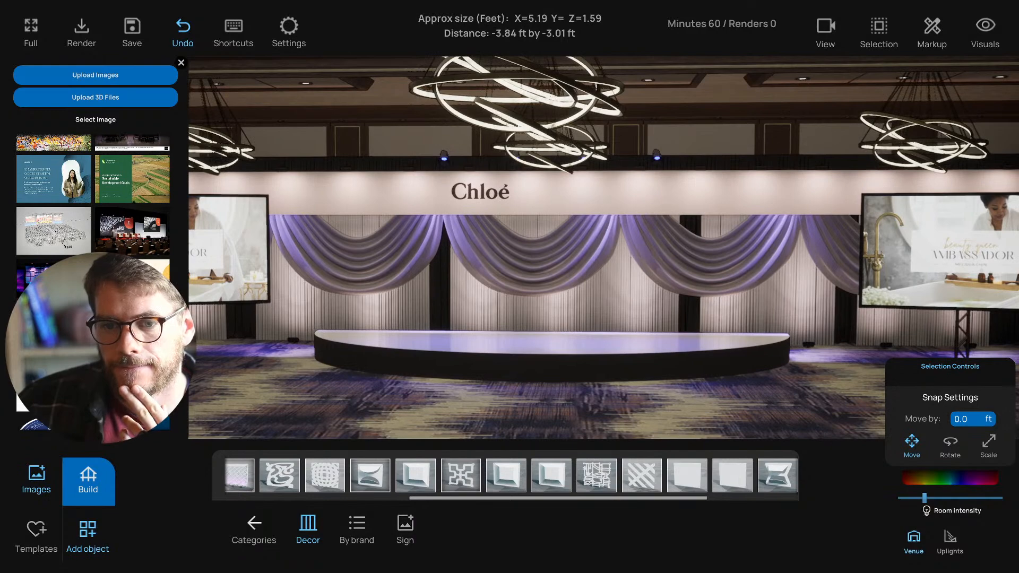
scroll(93, 281, "down", 1)
scroll(93, 239, "down", 5)
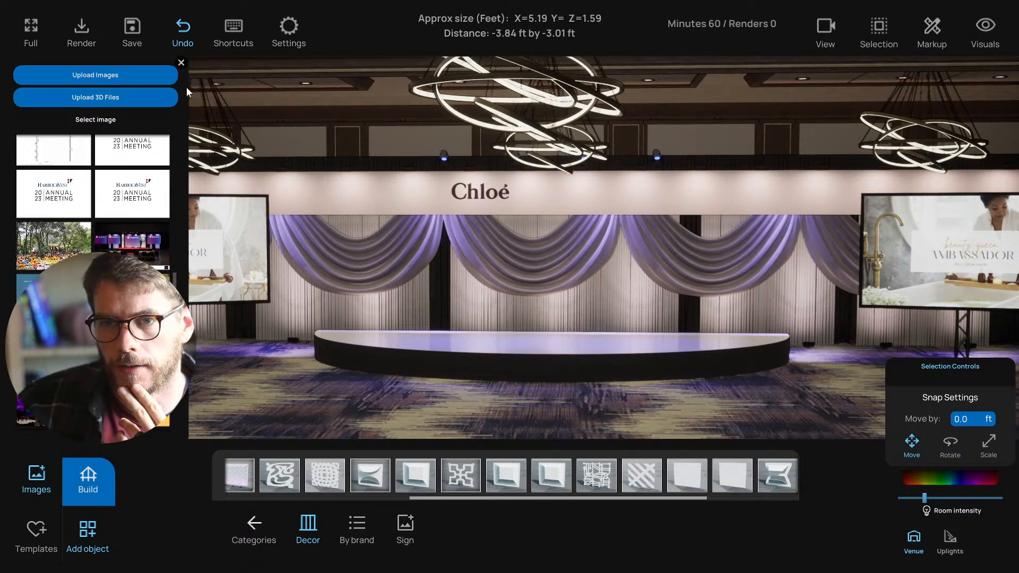
left_click(181, 62)
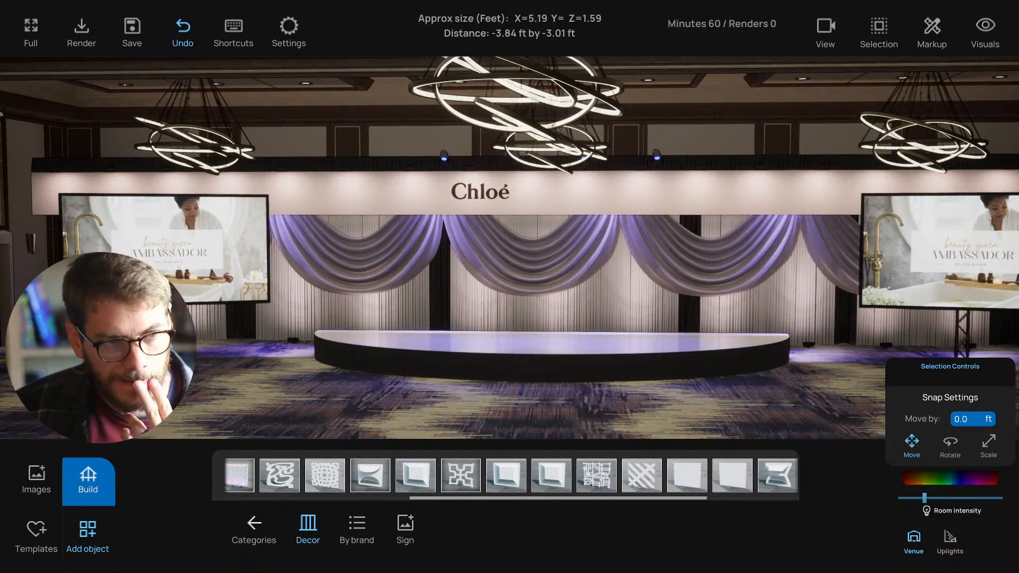
left_click(36, 475)
scroll(148, 366, "down", 3)
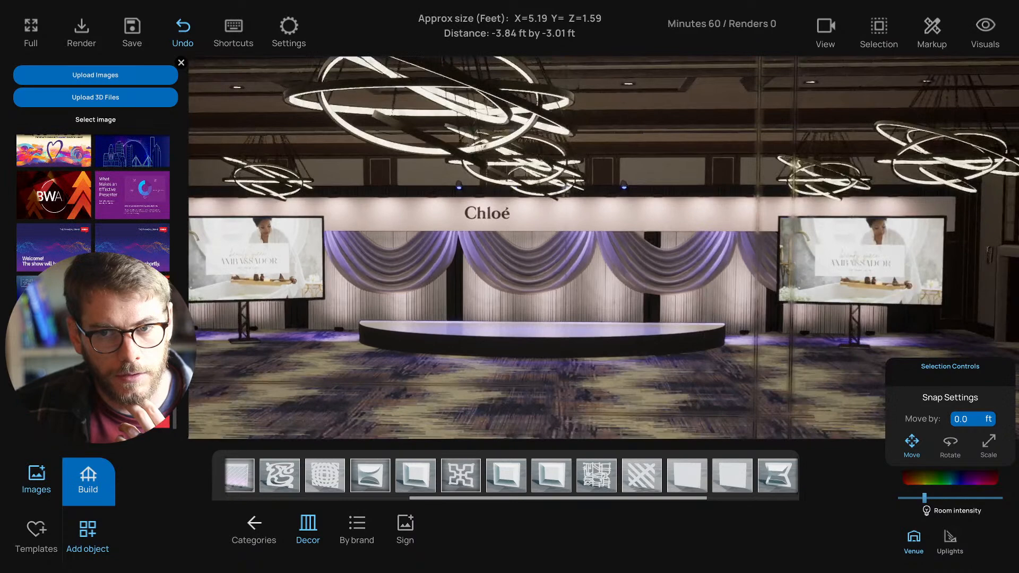
scroll(149, 366, "up", 10)
scroll(252, 372, "up", 2)
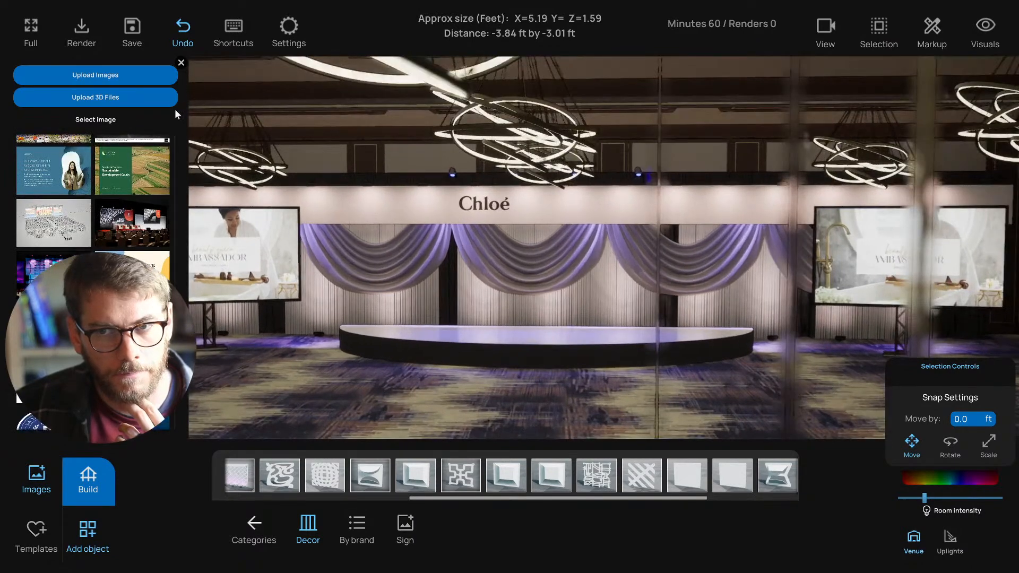
left_click(47, 490)
left_click(45, 488)
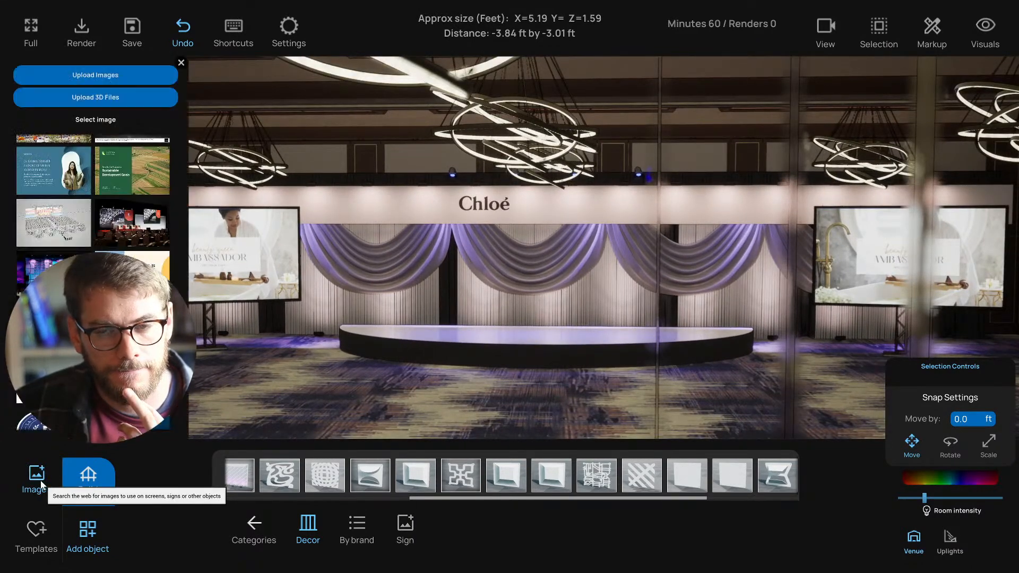
- Close the image library, move toward the stage, and switch to the EventRender logo in Windows Photo Viewer
left_click(35, 485)
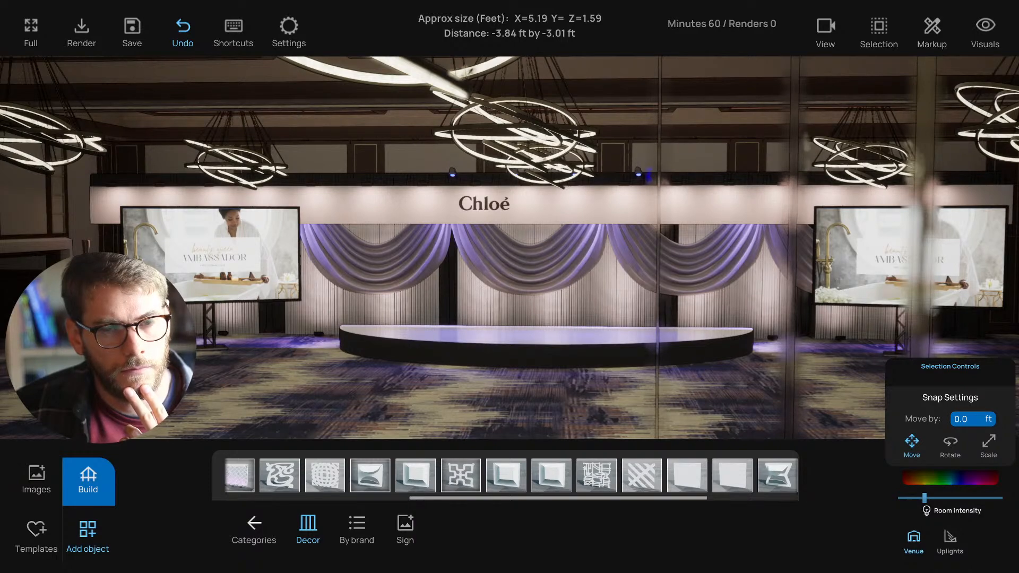
mouse_move(203, 318)
right_mouse_down()
mouse_move(214, 318)
mouse_move(201, 317)
right_mouse_up()
scroll(210, 318, "up", 1)
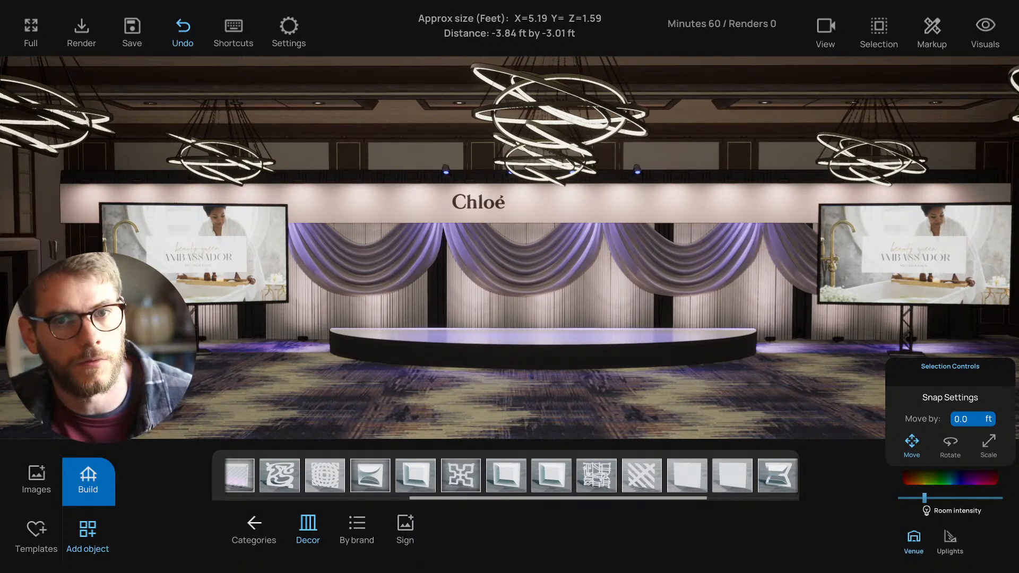
key("alt+Tab")
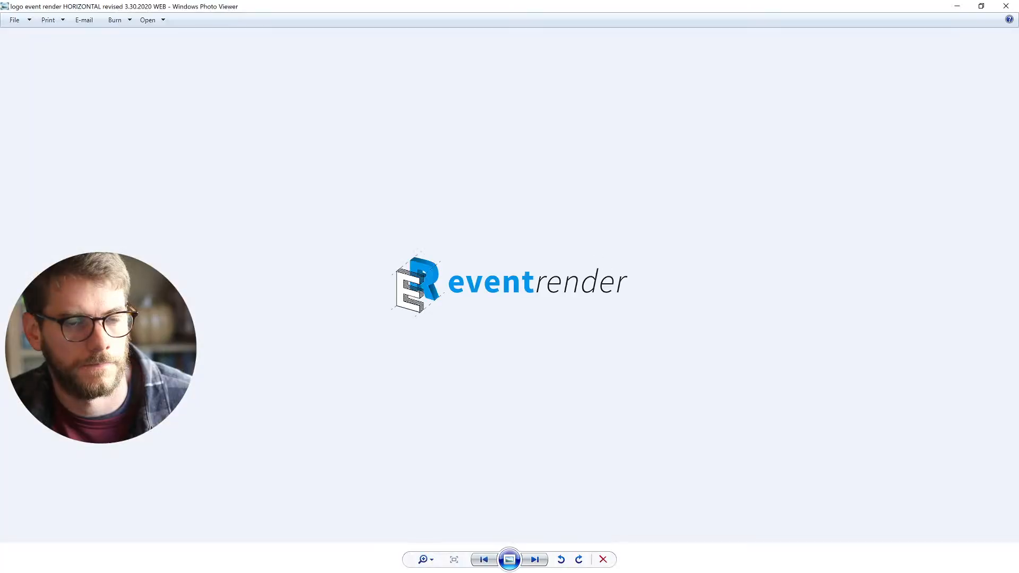
- Back in RenderNow, duplicate the half-circle stage and scale the copy wider and lower as a second tier
left_click(1005, 7)
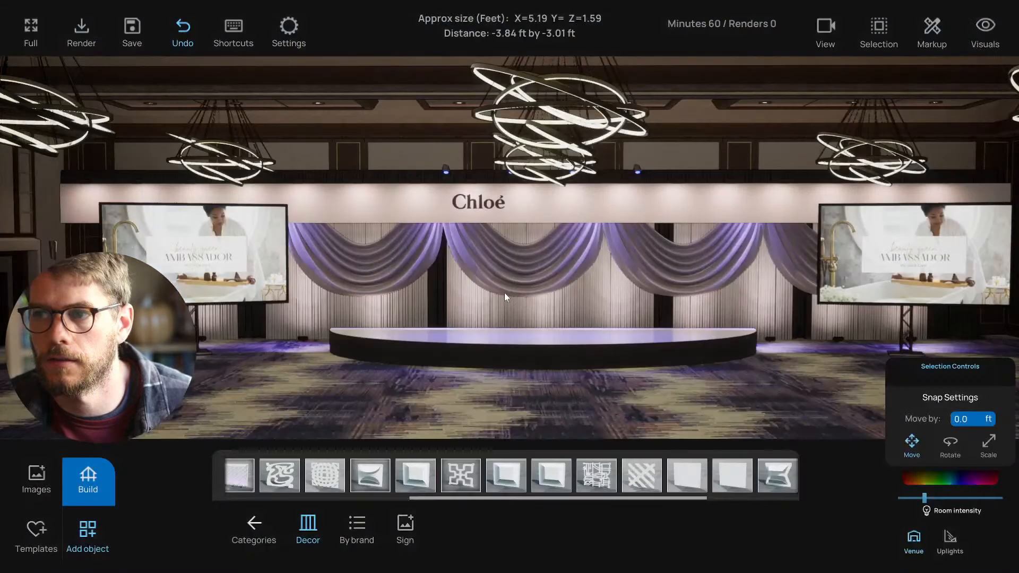
key("alt+Tab")
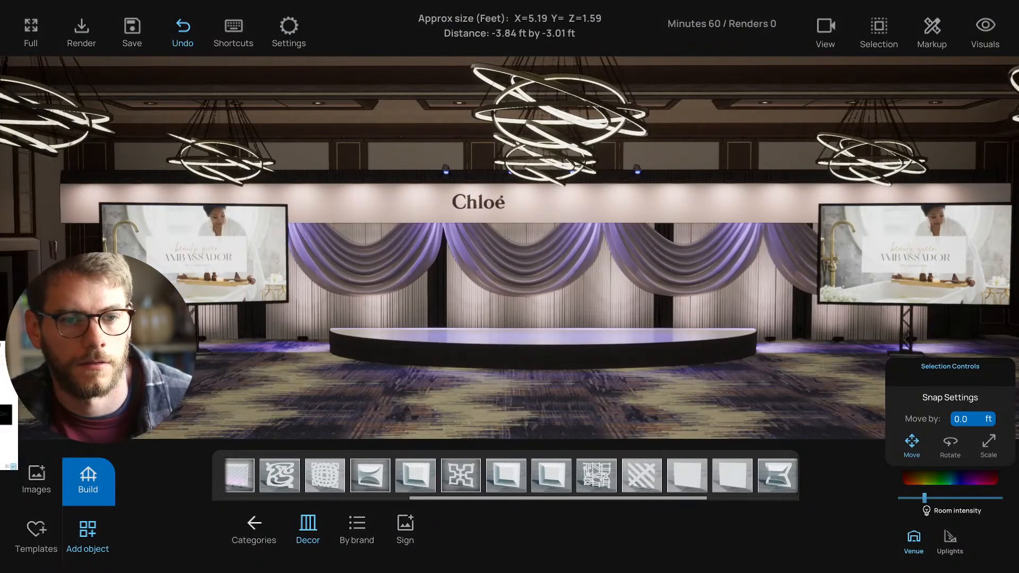
key("alt+Tab")
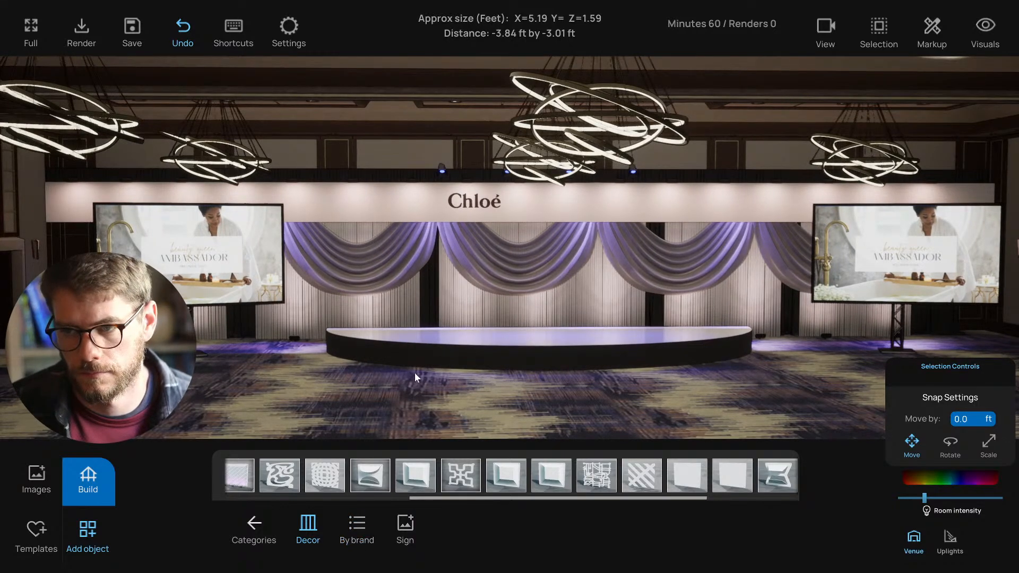
left_click(536, 353)
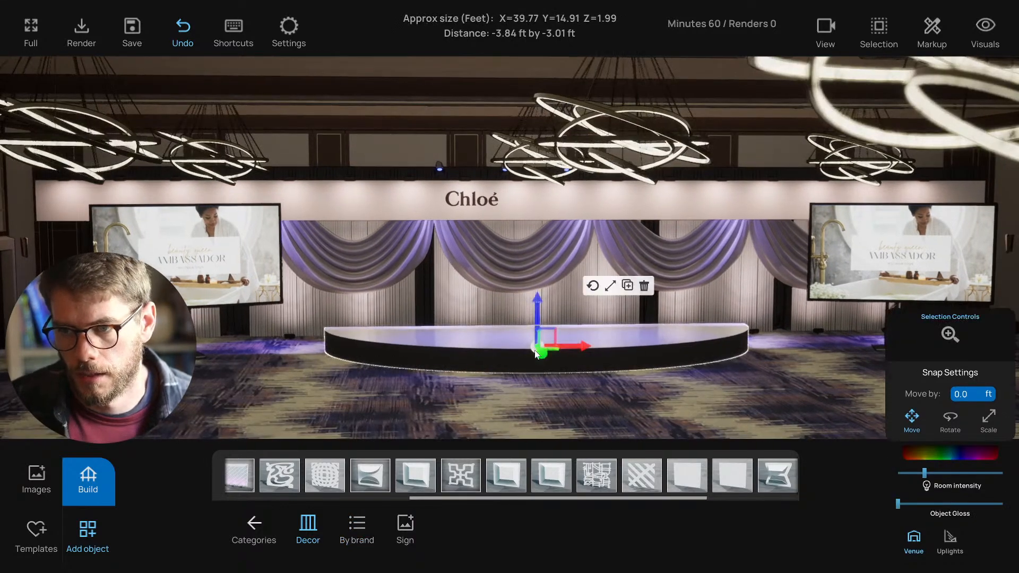
left_click(627, 287)
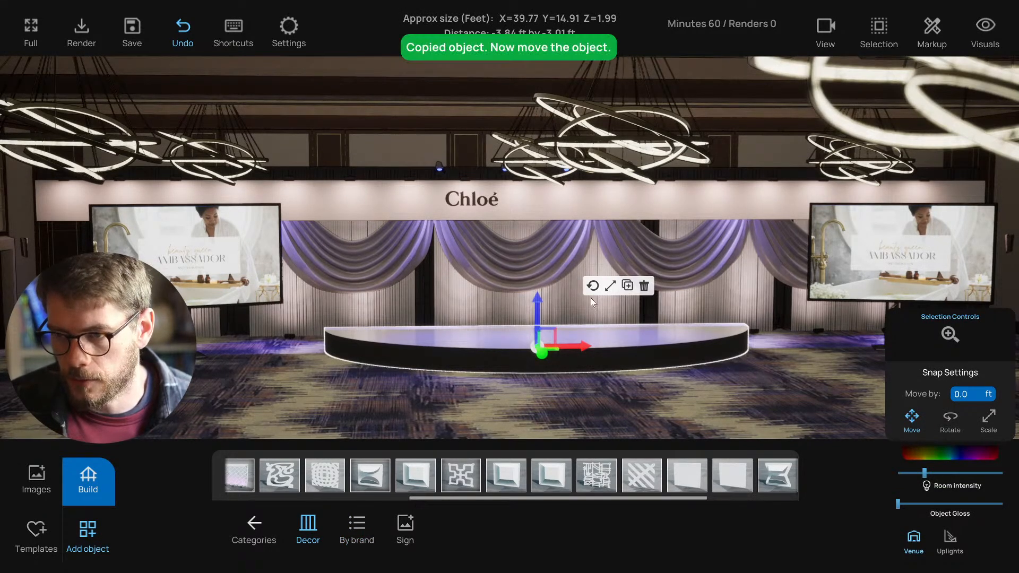
left_click(611, 287)
middle_click_drag(578, 366, 560, 425)
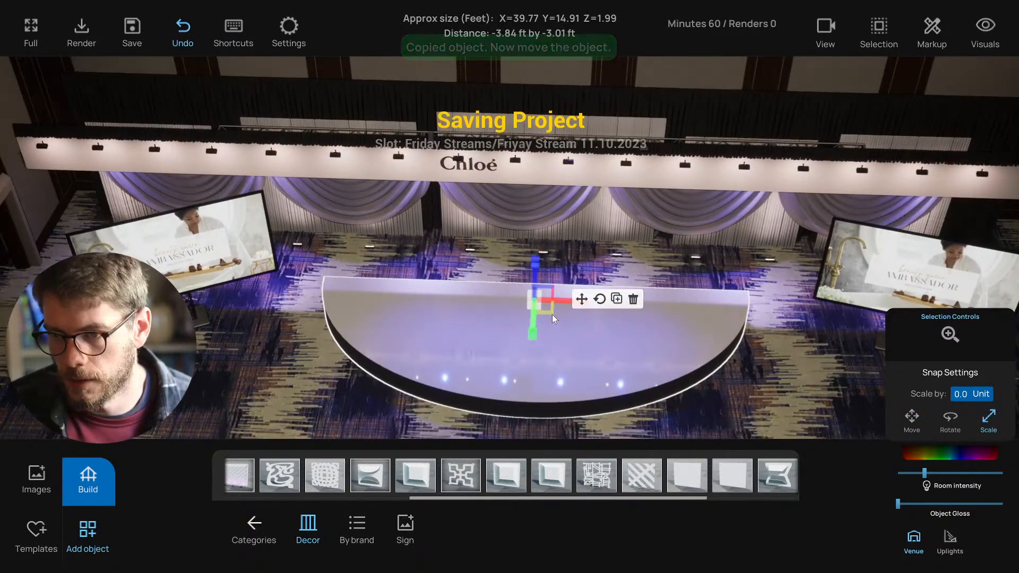
left_click_drag(552, 314, 619, 364)
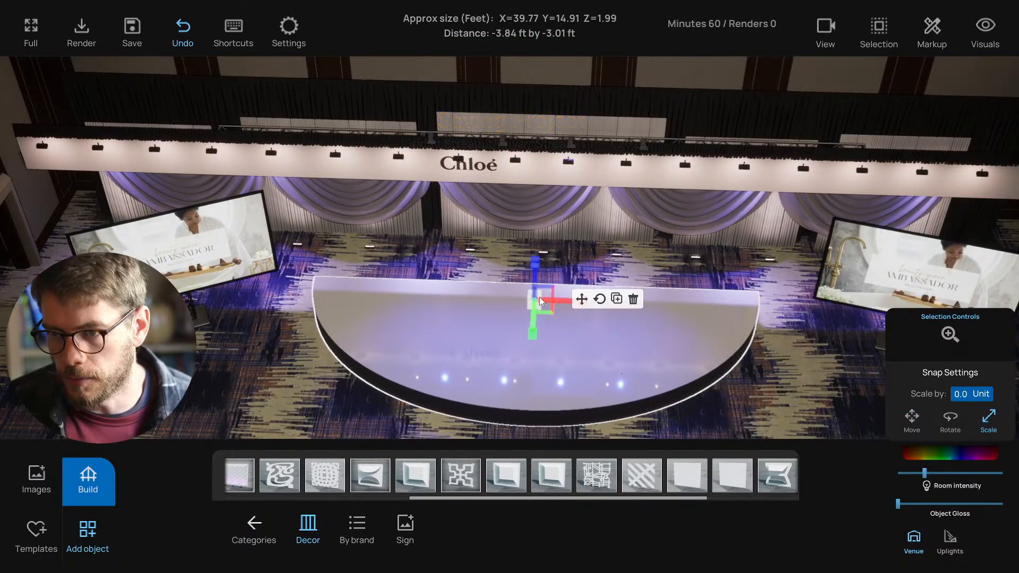
left_click_drag(535, 270, 535, 288)
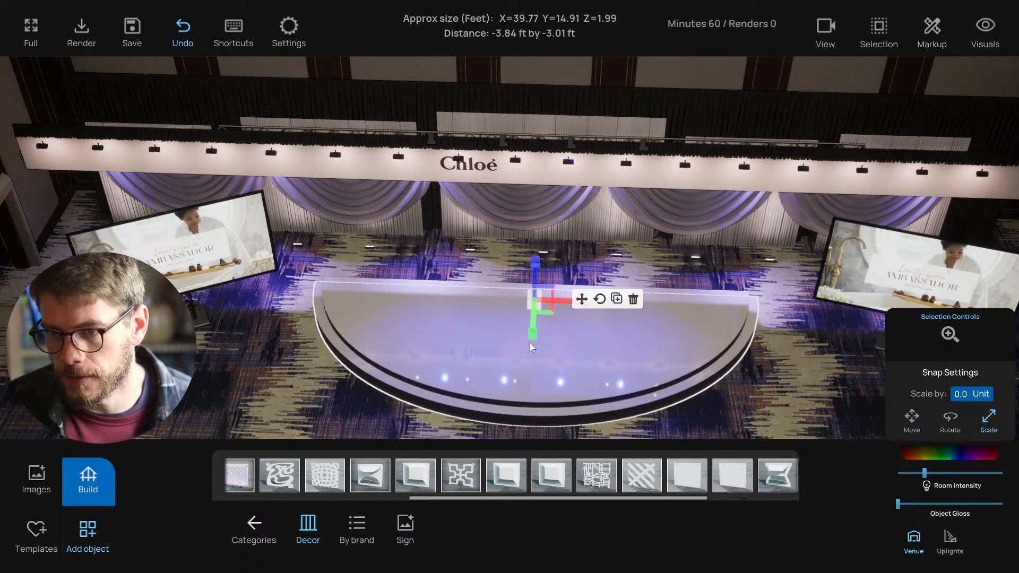
middle_click_drag(530, 342, 549, 322)
left_click_drag(552, 325, 578, 355)
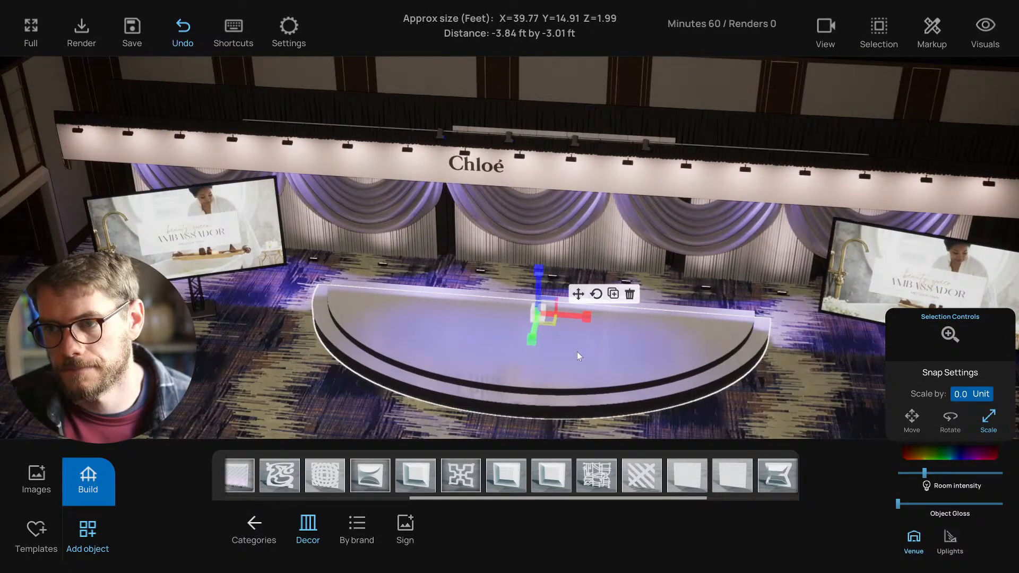
- Add a third, wider and lower stage tier, then deselect it
left_click(613, 294)
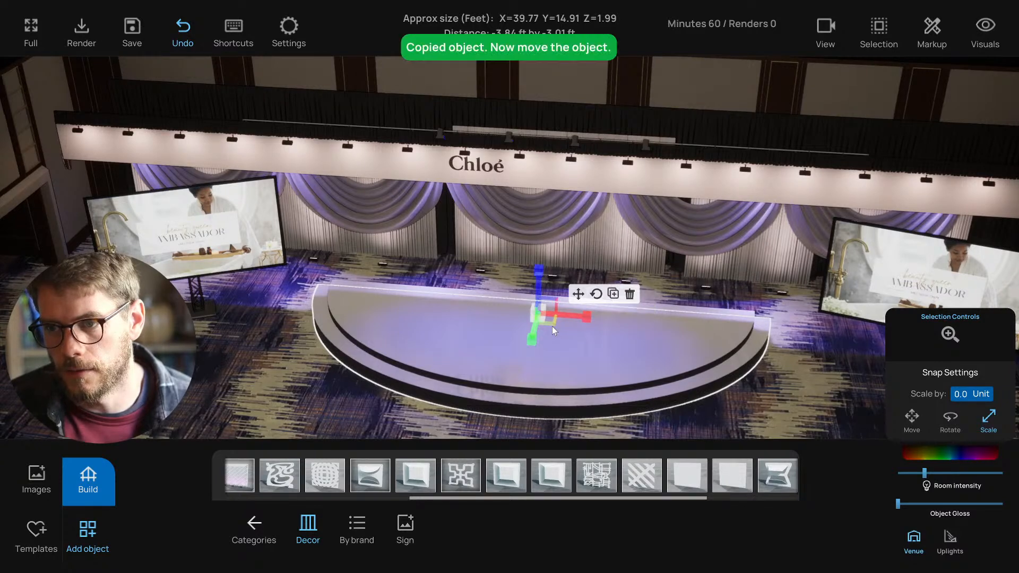
left_click_drag(552, 326, 580, 367)
left_click_drag(540, 279, 538, 298)
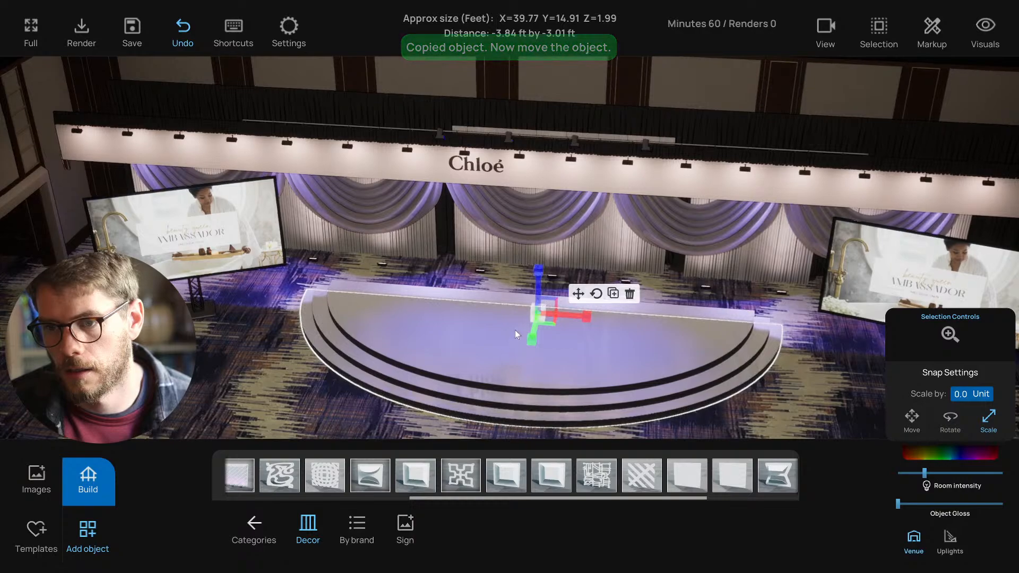
mouse_move(515, 330)
middle_mouse_down()
mouse_move(522, 291)
mouse_move(517, 333)
mouse_move(521, 310)
mouse_move(532, 339)
middle_mouse_up()
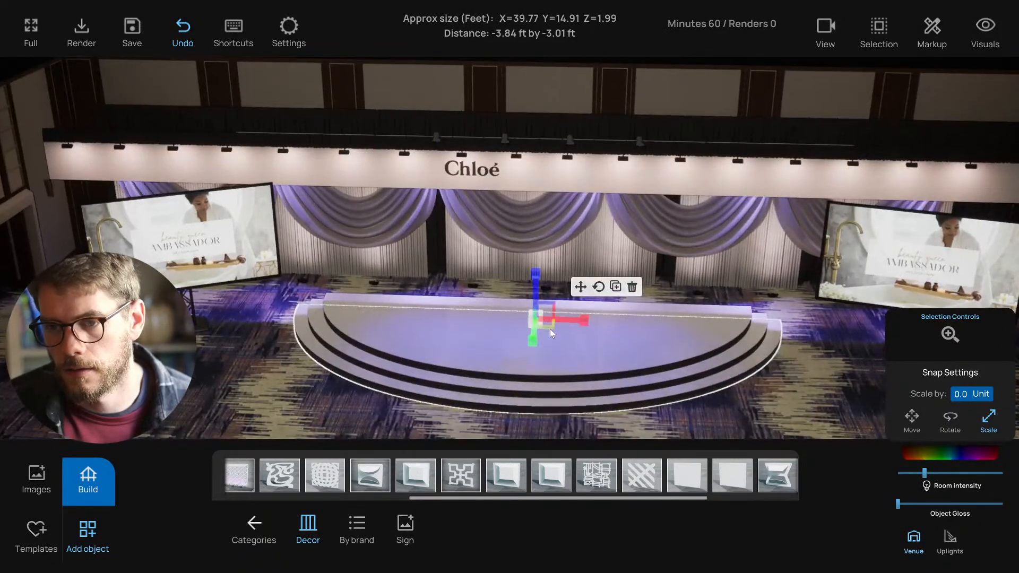
left_click(278, 389)
middle_click_drag(279, 390, 298, 353)
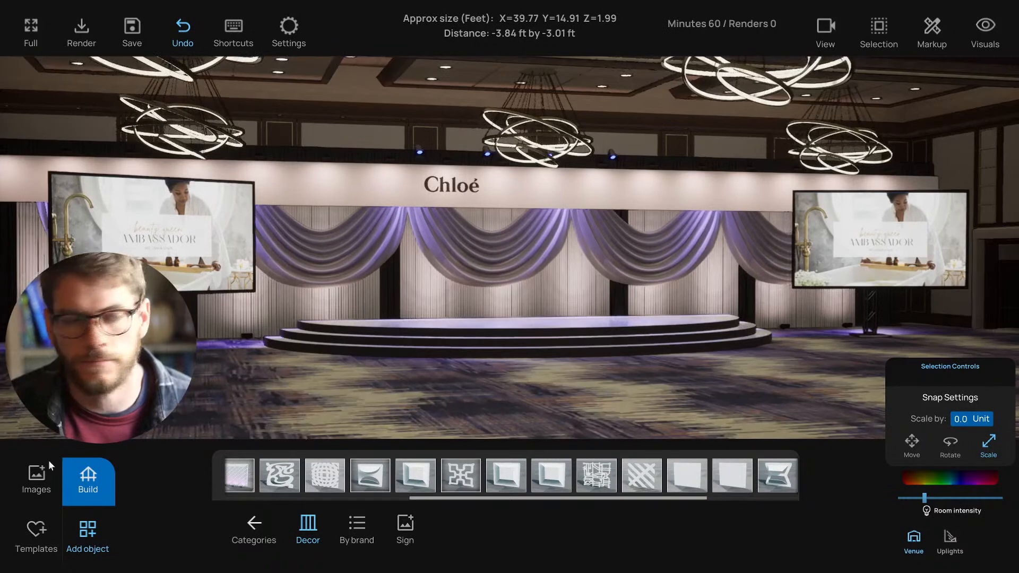
- From a front view, upload the EventRender logo from its link onto the swag backdrop
key("ctrl+s")
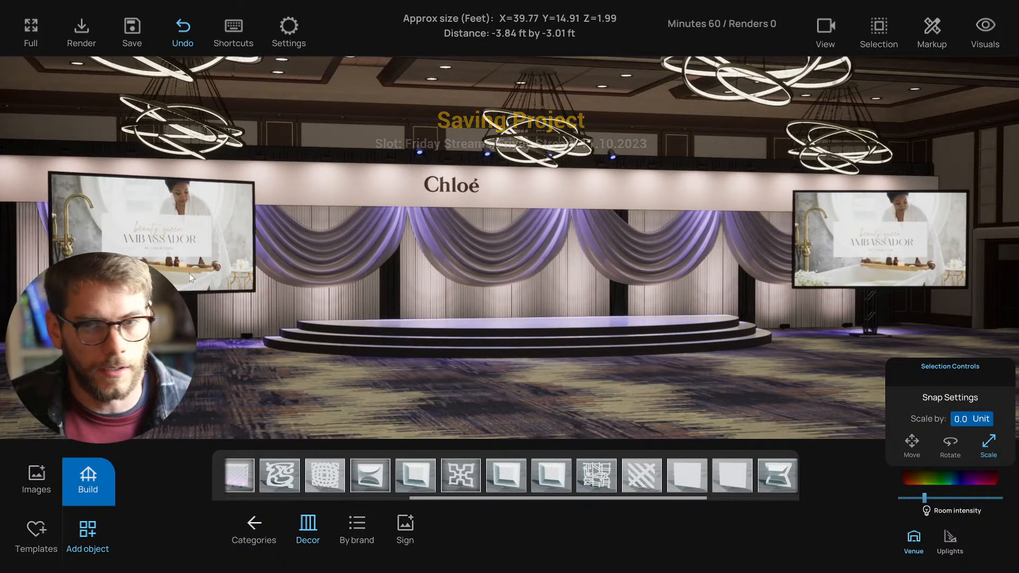
left_click(38, 474)
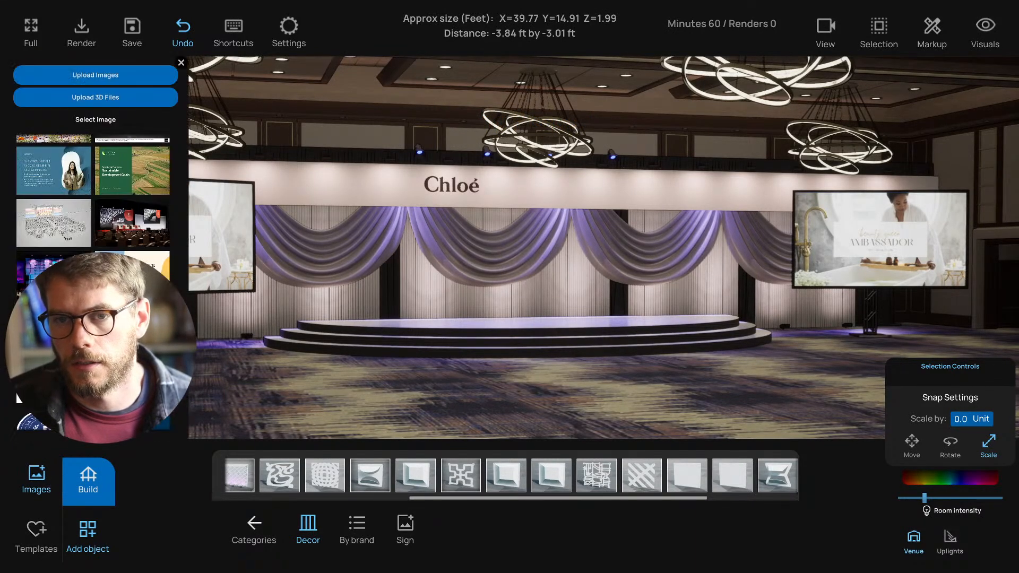
left_click(93, 78)
key("ctrl+v")
left_click(518, 351)
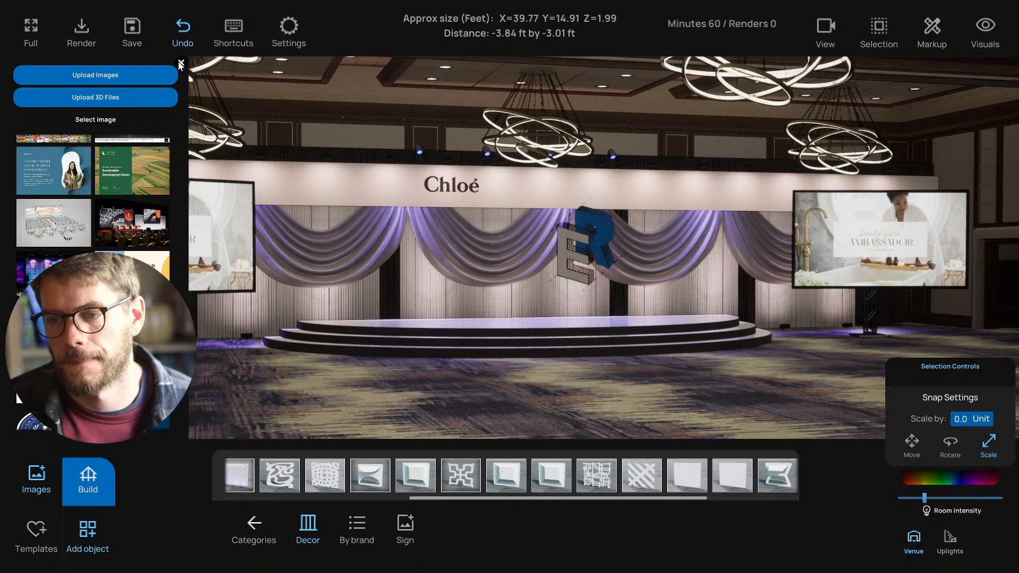
left_click(180, 64)
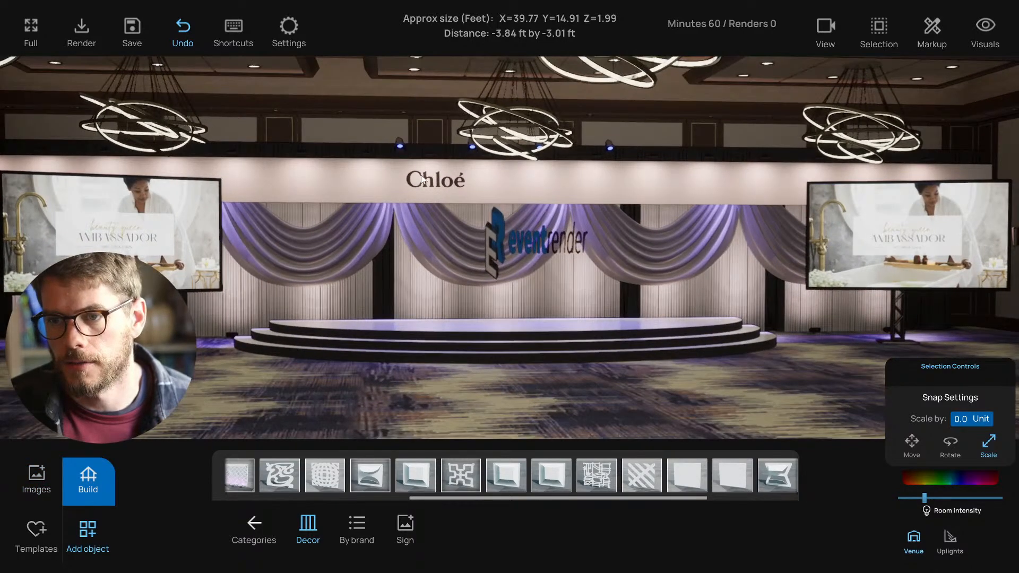
- Move the Chloé sign up and out of the way
left_click(424, 180)
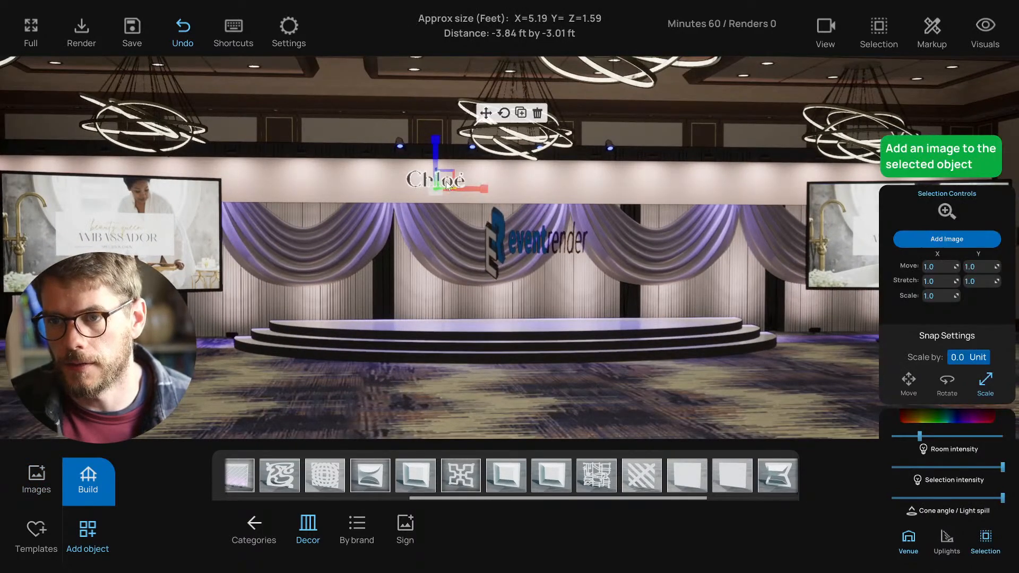
left_click(486, 113)
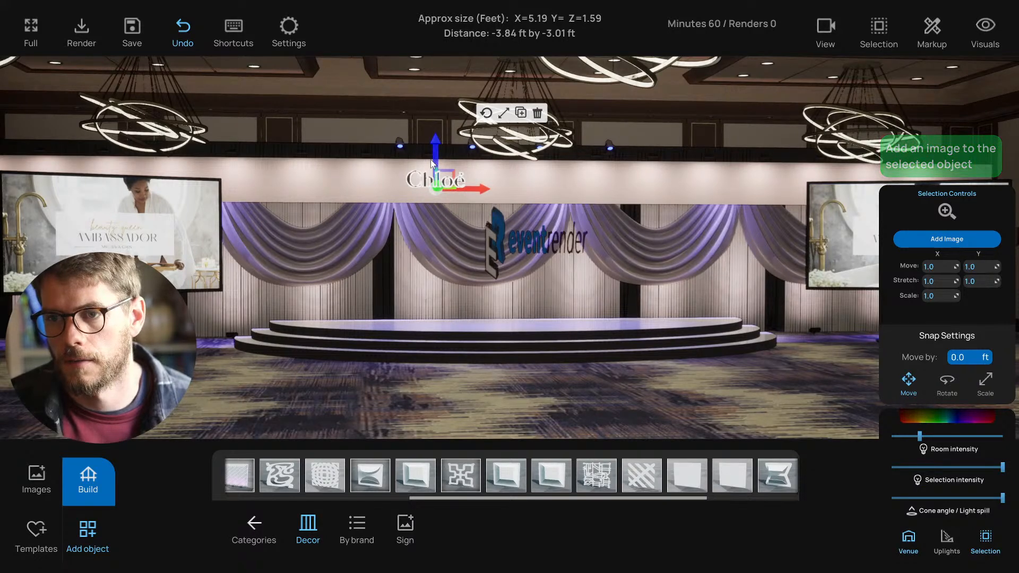
left_click_drag(443, 169, 367, 97)
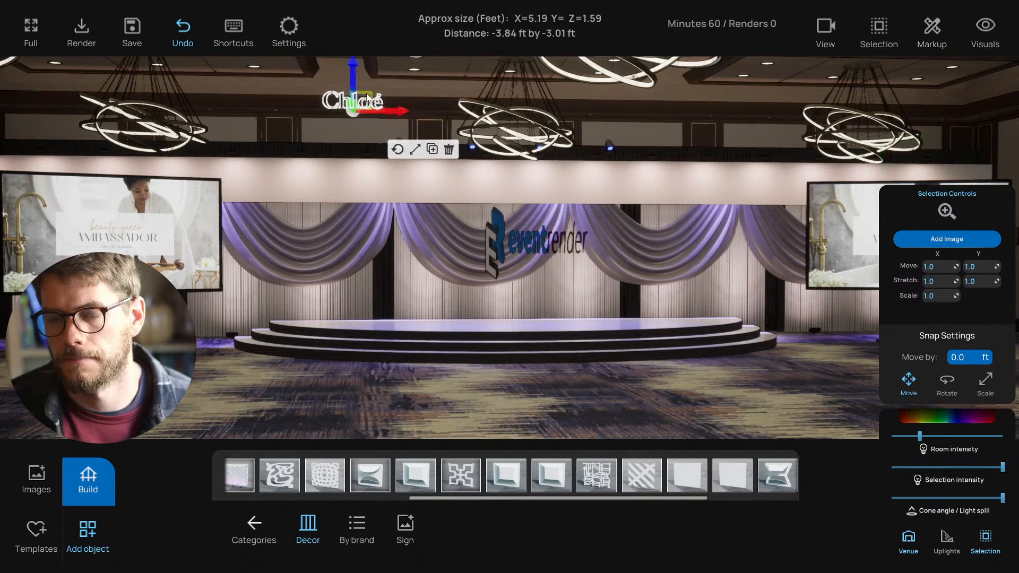
- Position the EventRender logo against the wall onto the white header
left_click(528, 250)
left_click_drag(545, 306, 526, 288)
key("f")
right_click_drag(506, 289, 510, 304)
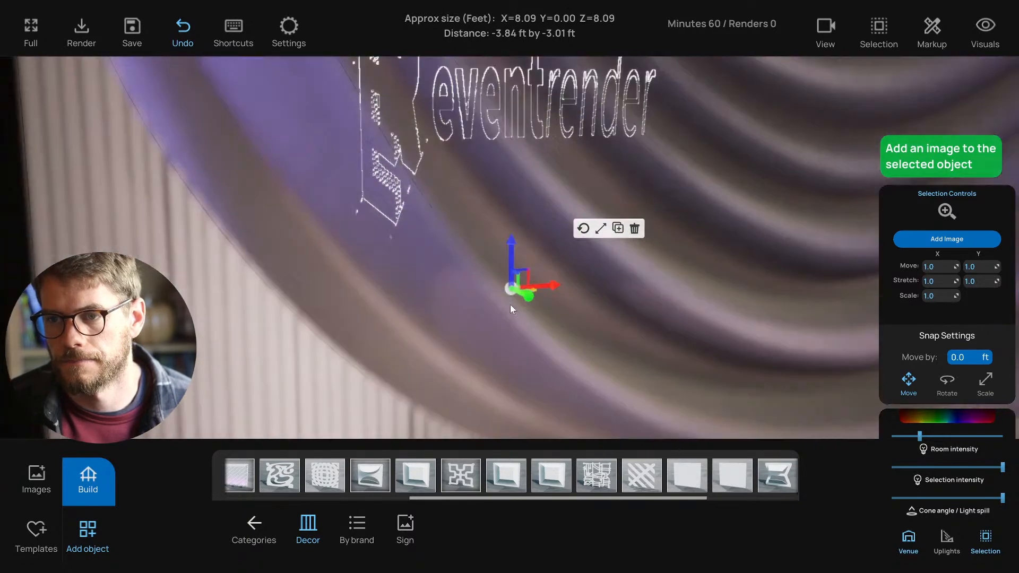
scroll(512, 296, "down", 5)
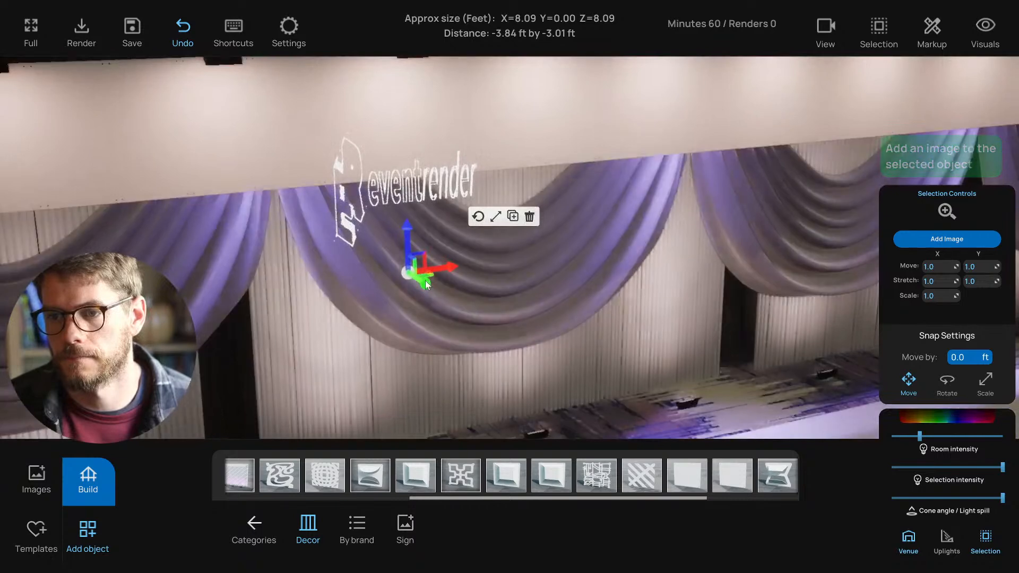
left_click_drag(425, 280, 568, 275)
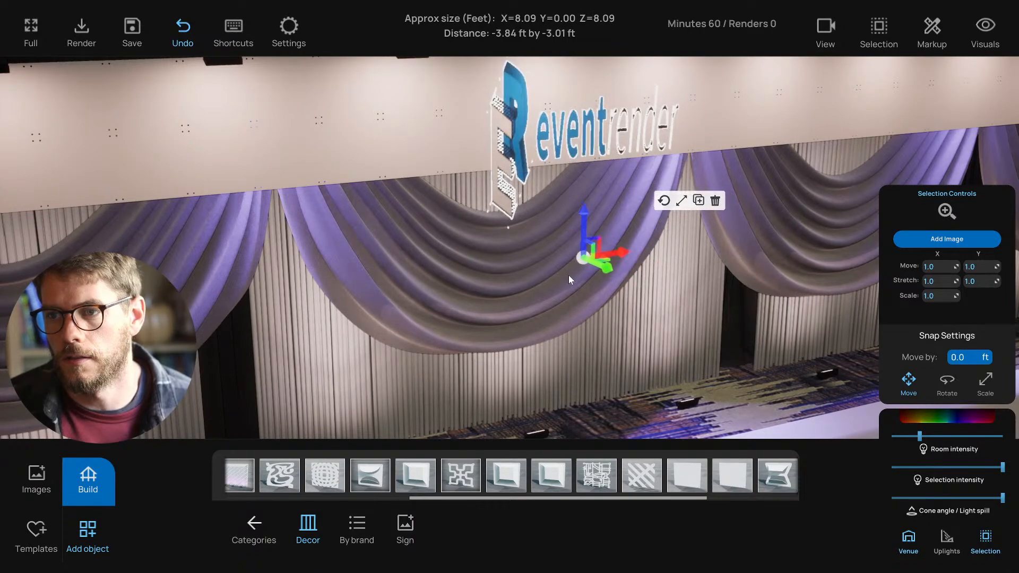
right_click_drag(568, 275, 528, 270)
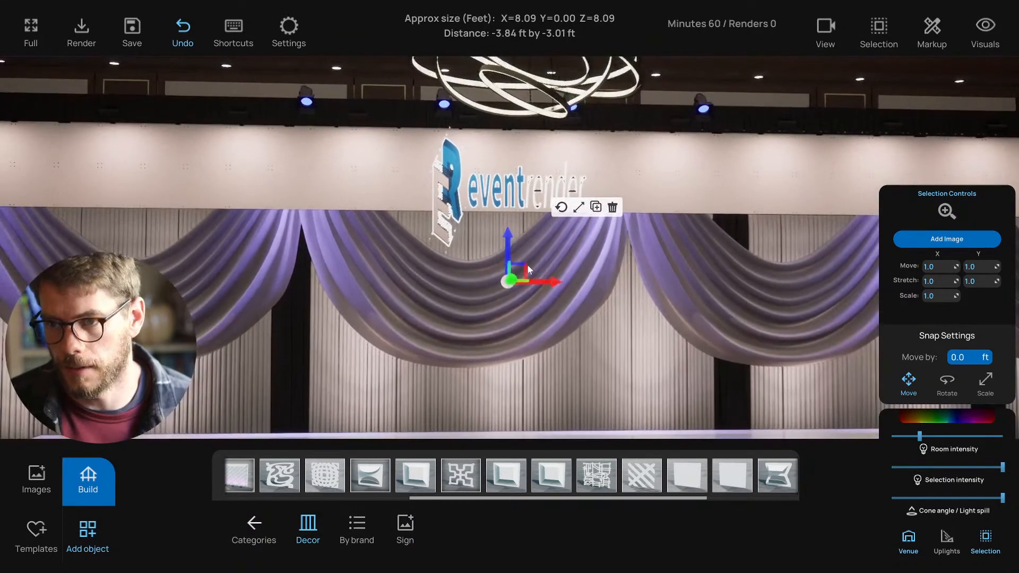
- Rescale the logo to about 24.5 ft wide by 7.5 ft tall and slide it left
left_click(580, 209)
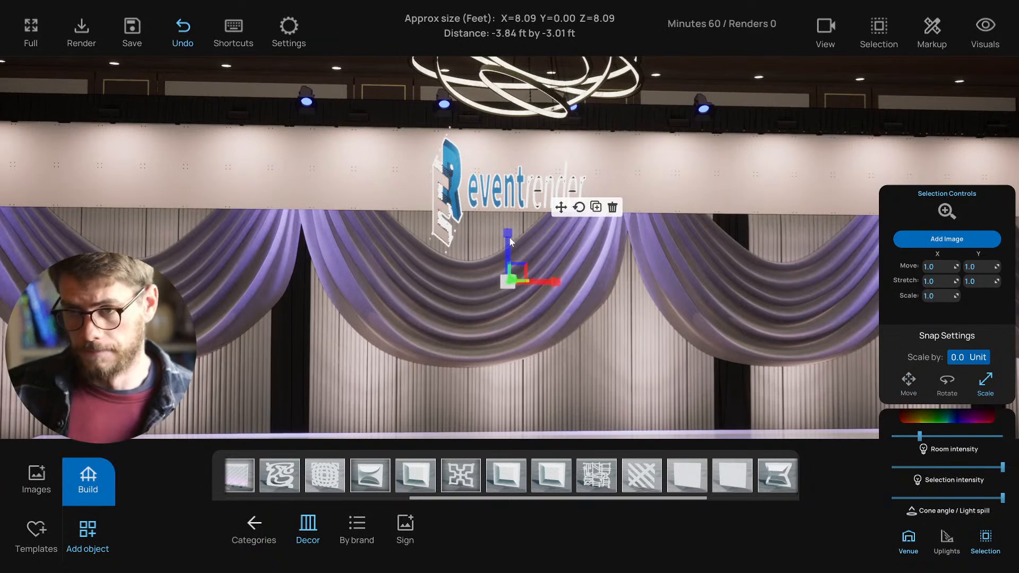
left_click_drag(510, 241, 658, 294)
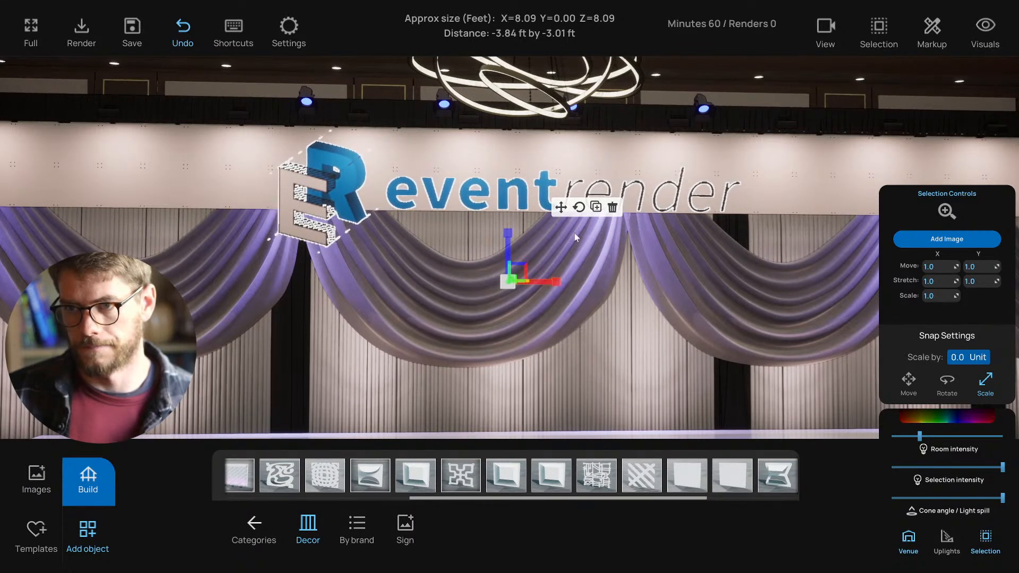
left_click(560, 208)
left_click_drag(524, 263, 485, 258)
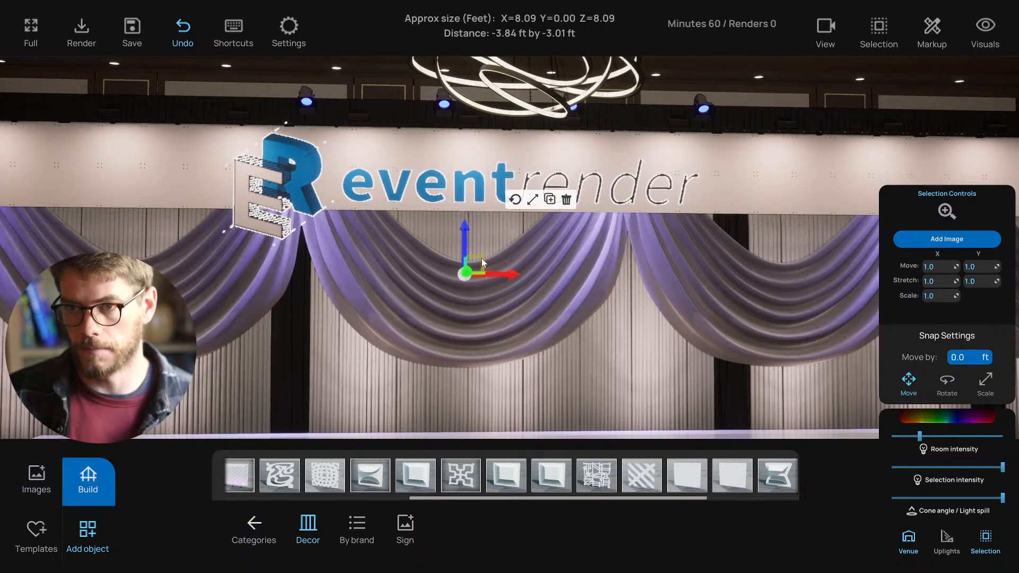
scroll(481, 258, "down", 5)
scroll(457, 305, "down", 5)
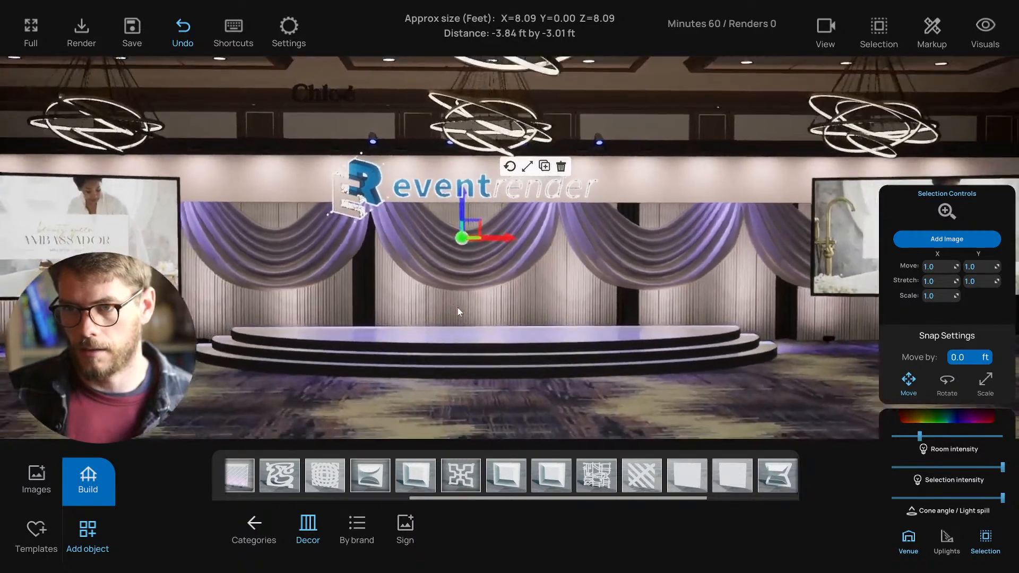
left_click_drag(499, 240, 465, 238)
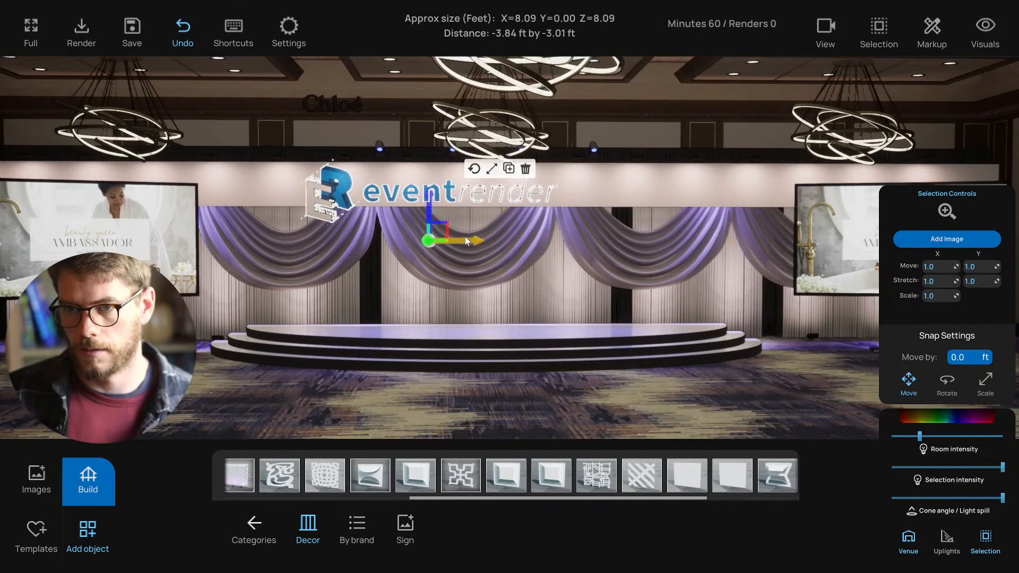
- Nudge the logo slightly up and left to centre it on the header
left_click(495, 168)
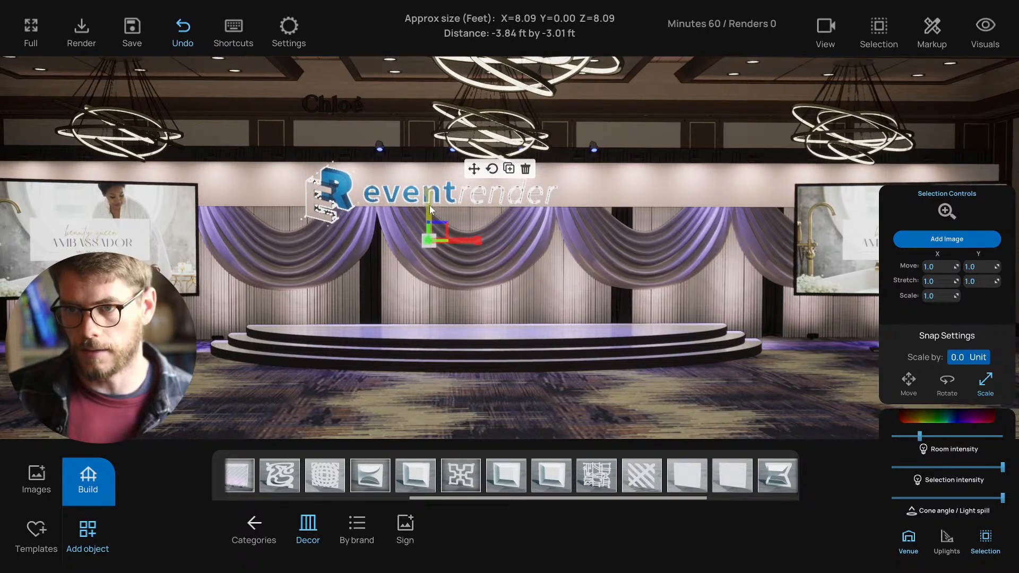
left_click(473, 169)
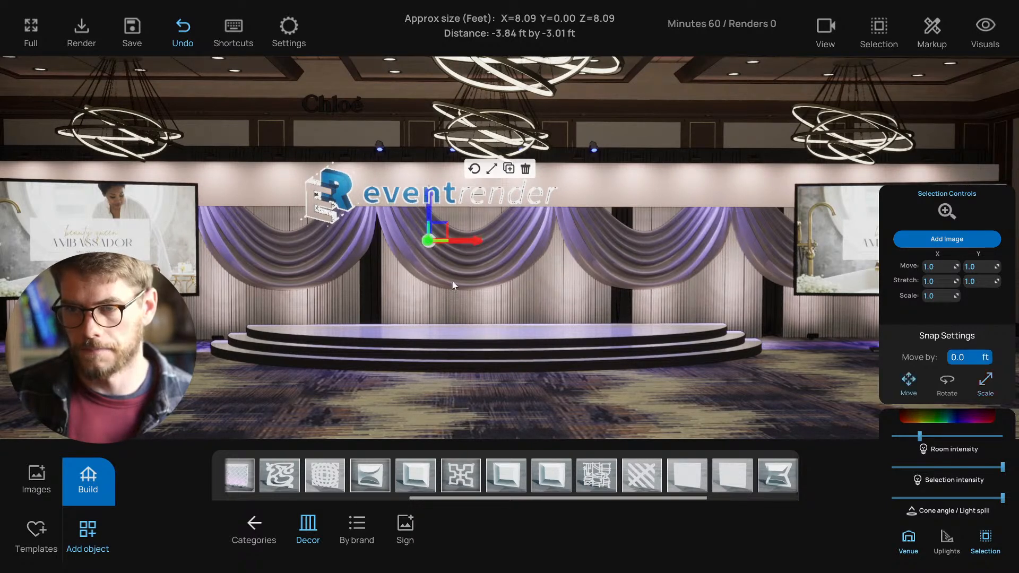
left_click(398, 403)
scroll(400, 202, "down", 1)
left_click(402, 200)
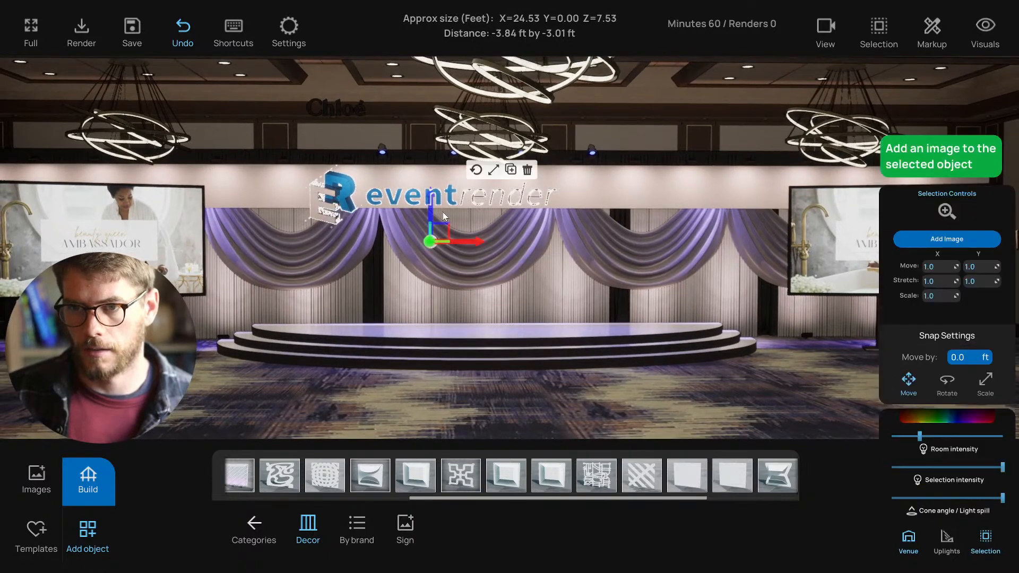
left_click_drag(428, 205, 428, 202)
left_click(346, 402)
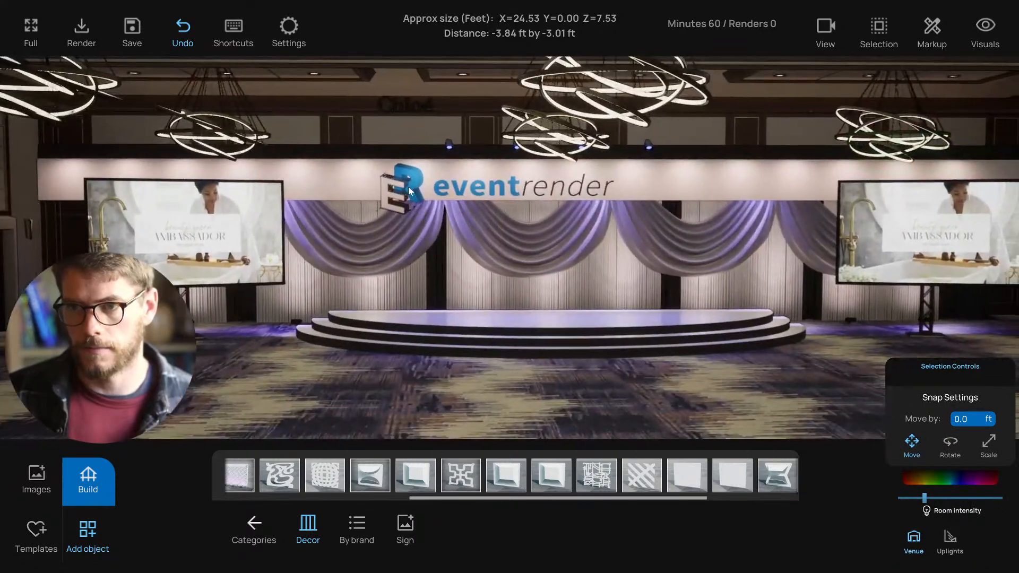
left_click(408, 187)
left_click_drag(520, 229, 509, 229)
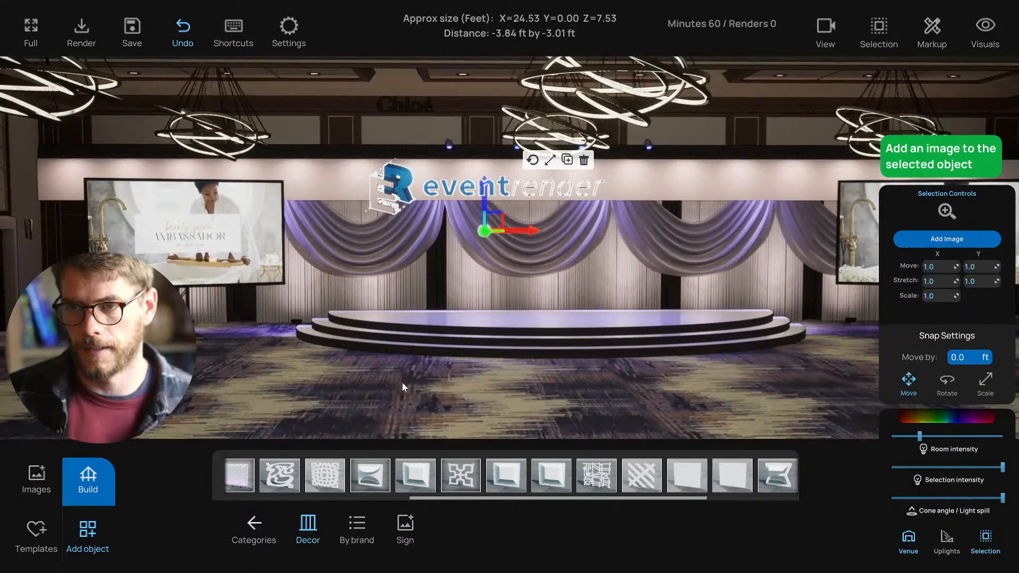
- Select the white header fascia and view it in front, then side wireframe
left_click(373, 361)
left_click(49, 190)
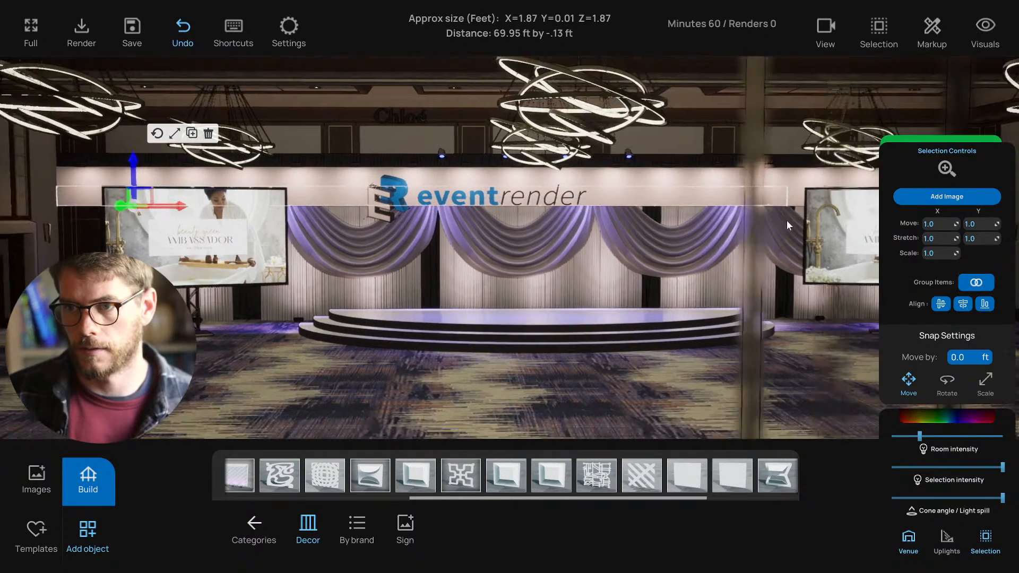
key("s")
right_click_drag(786, 221, 733, 237)
key("w")
key("2")
scroll(508, 320, "up", 2)
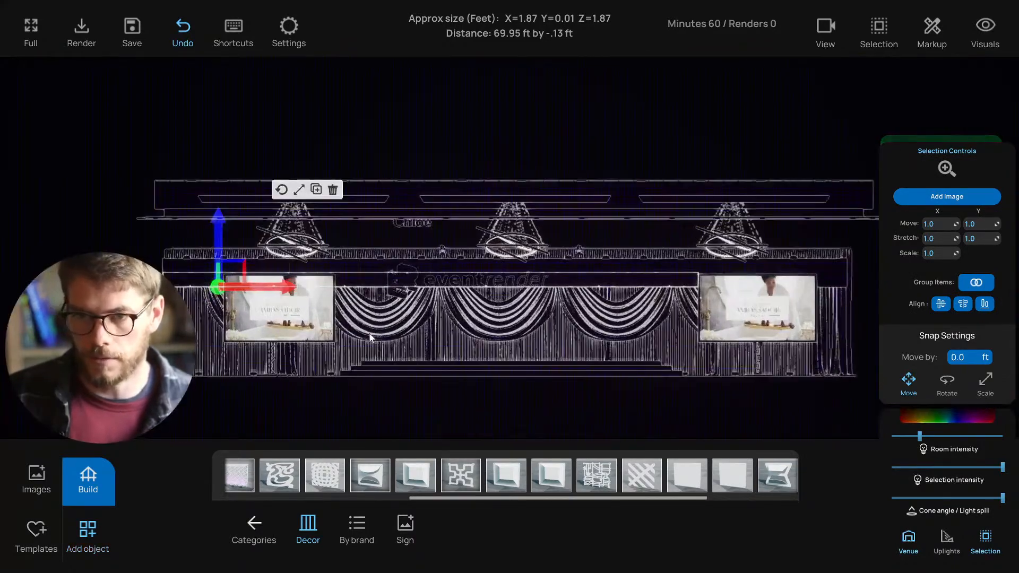
key("3")
- Select the small purple fixture in the side view, then return to perspective
scroll(307, 308, "up", 8)
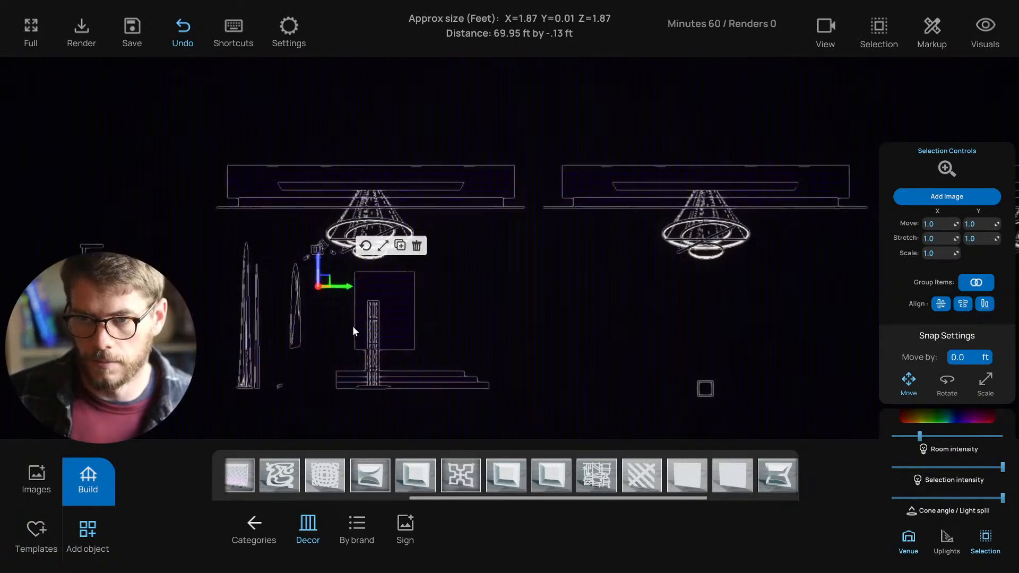
right_click_drag(351, 333, 518, 312)
scroll(472, 282, "up", 17)
right_click_drag(640, 215, 535, 276)
left_click(544, 254)
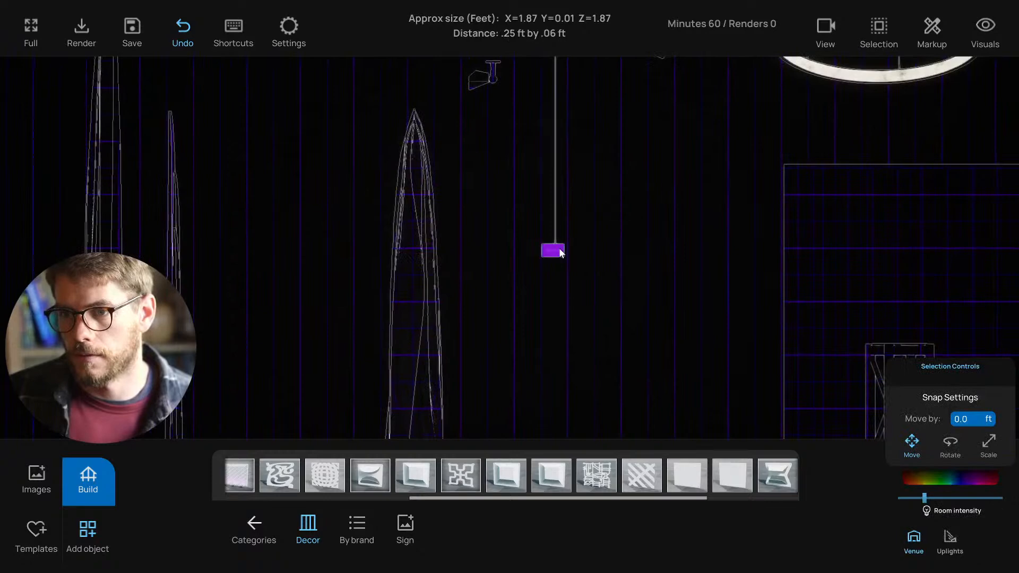
left_click(559, 252)
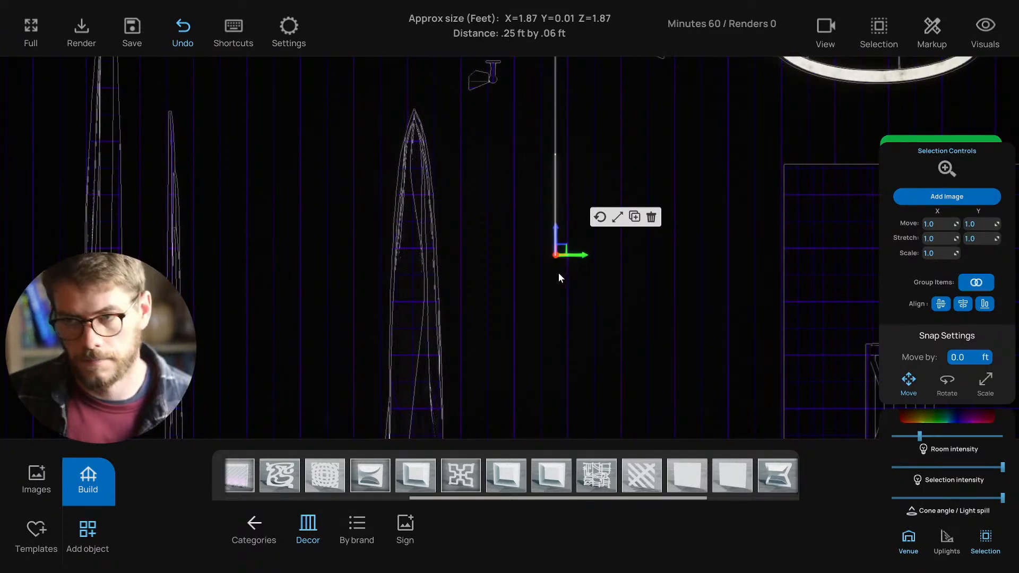
key("1")
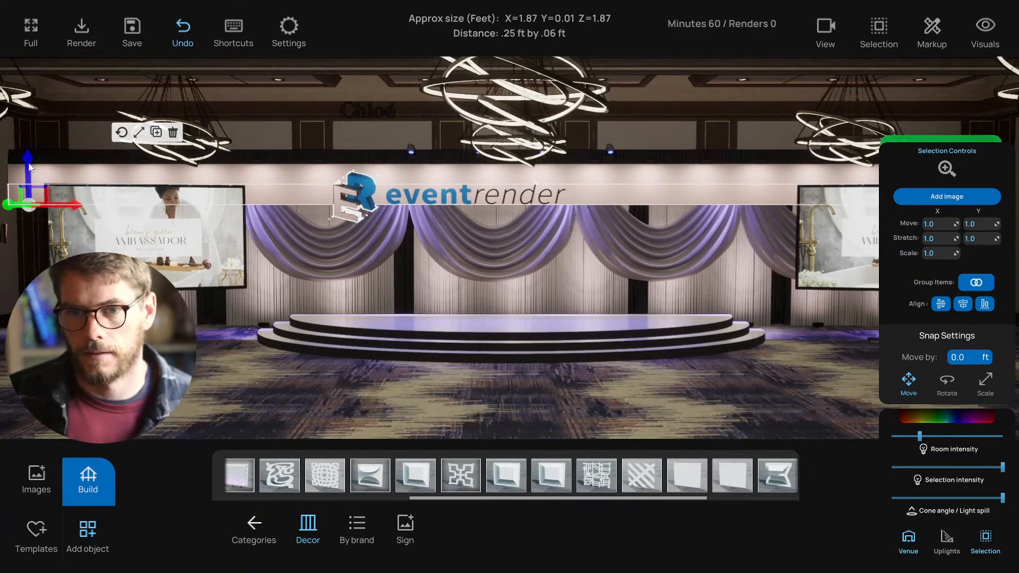
- Duplicate the logo, drag the copy down, and delete that lower copy
key("ctrl+c")
left_click_drag(29, 167, 35, 187)
left_click(353, 230)
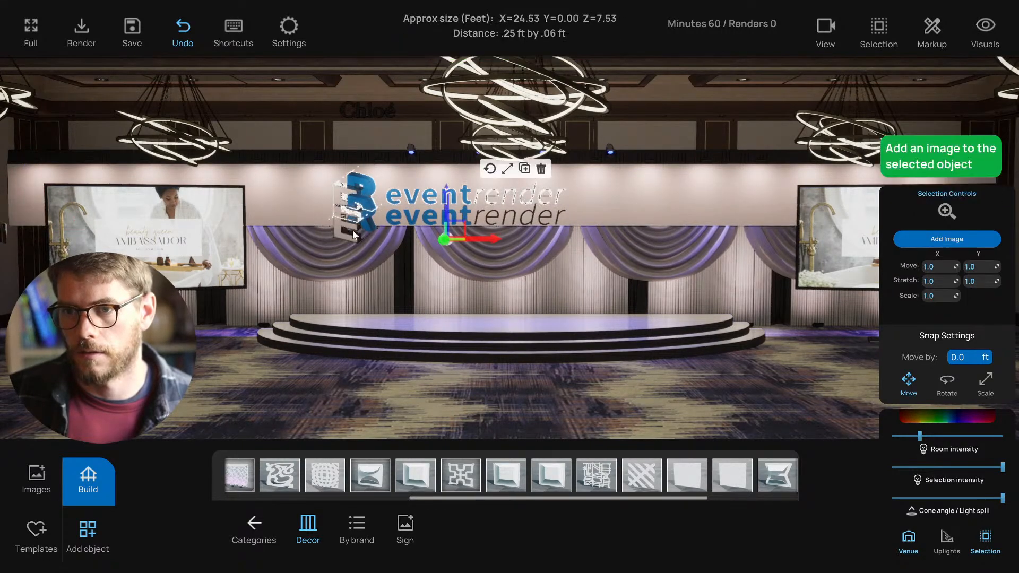
left_click(353, 241)
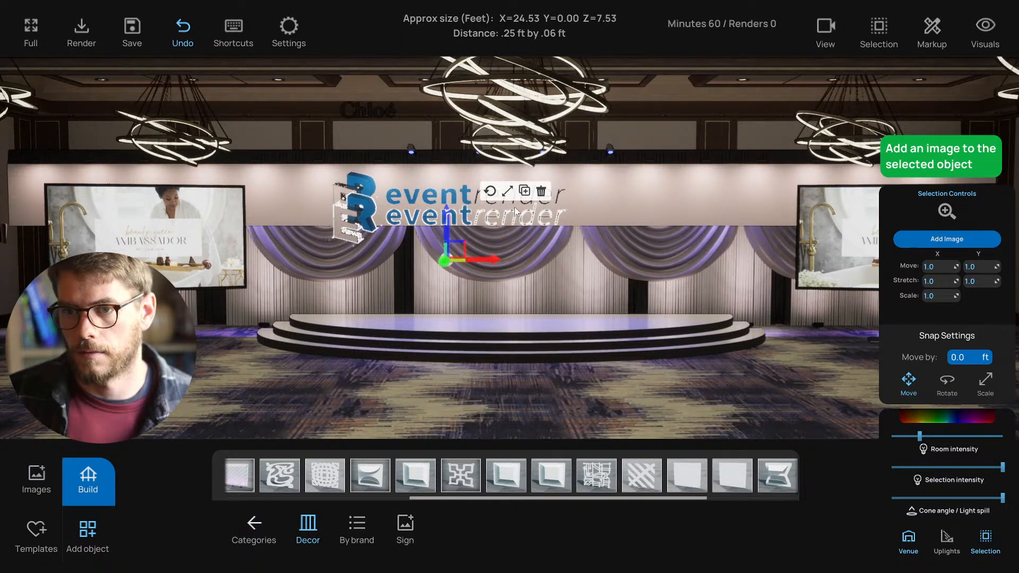
left_click(541, 192)
- Raise the remaining EventRender logo slightly
left_click(366, 196)
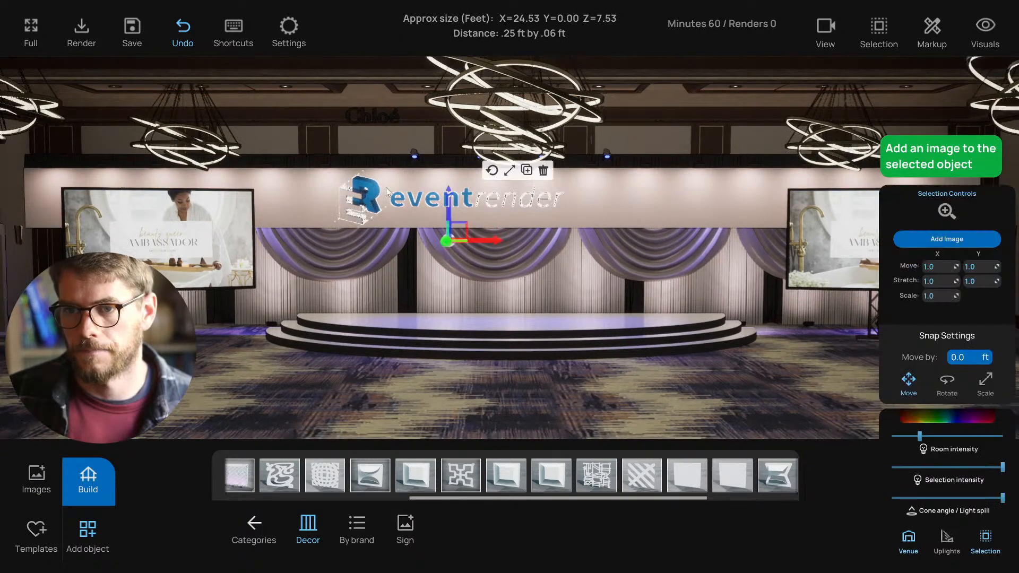
left_click_drag(450, 202, 447, 199)
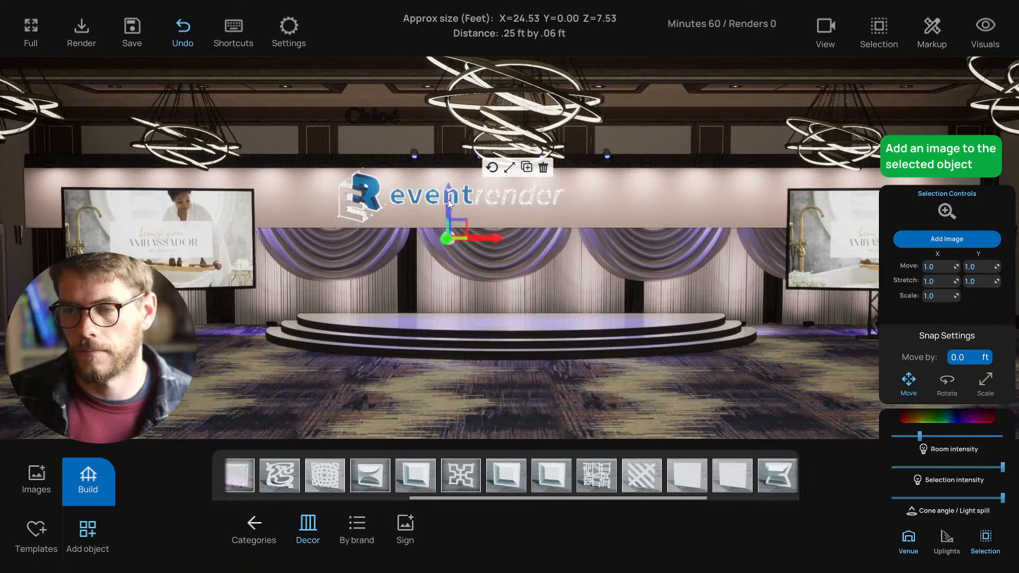
left_click(420, 388)
- Fly the camera around the stage and compare the two side wireframe views
key("s")
mouse_move(414, 390)
right_mouse_down()
mouse_move(393, 390)
mouse_move(449, 385)
mouse_move(378, 385)
mouse_move(396, 385)
right_mouse_up()
key("w")
key("a")
key("d")
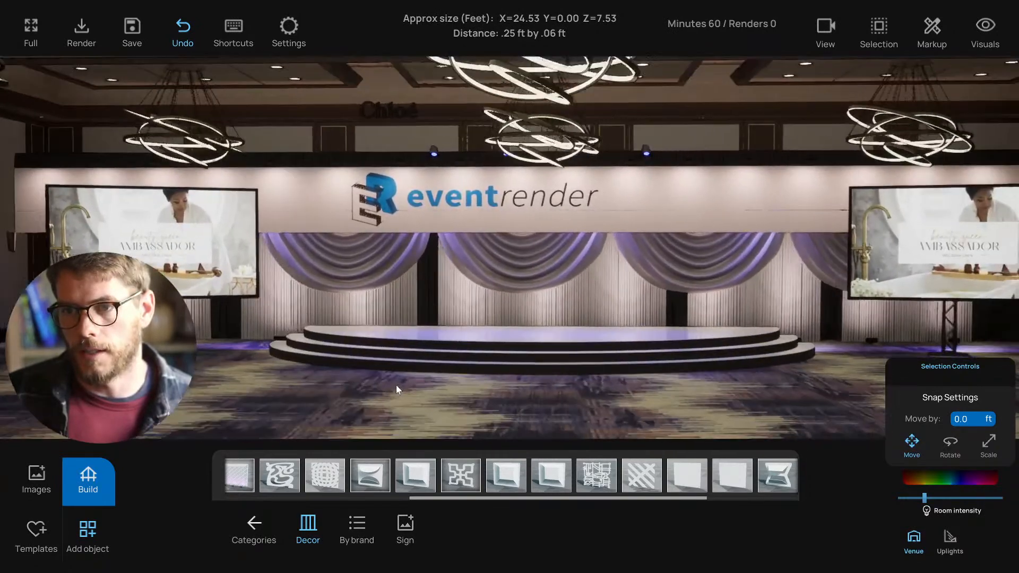
key("s")
key("Left")
key("Right")
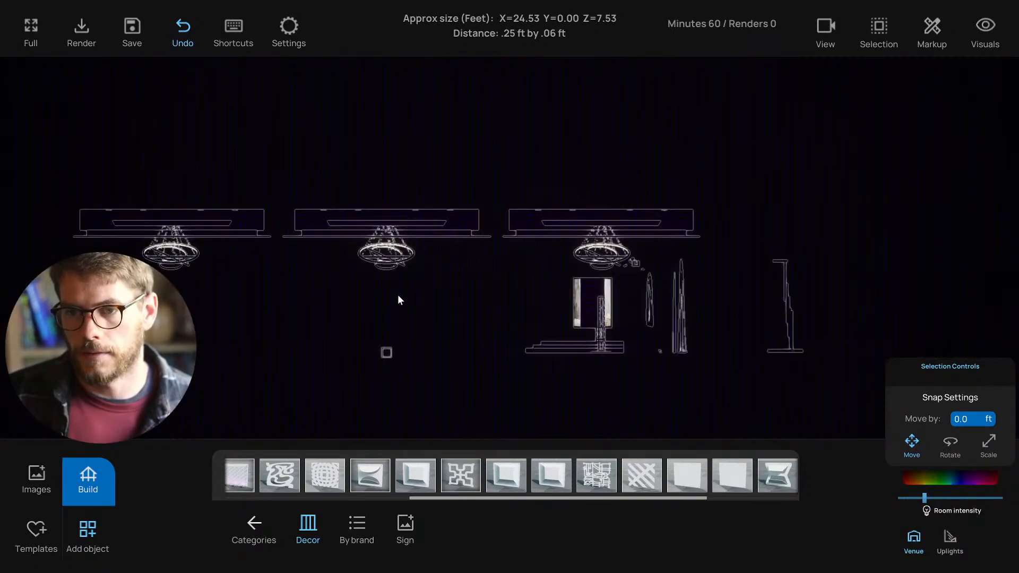
key("Left")
- Check the small uplight fixture near the chandelier in side view
scroll(395, 297, "up", 7)
right_click_drag(325, 297, 348, 292)
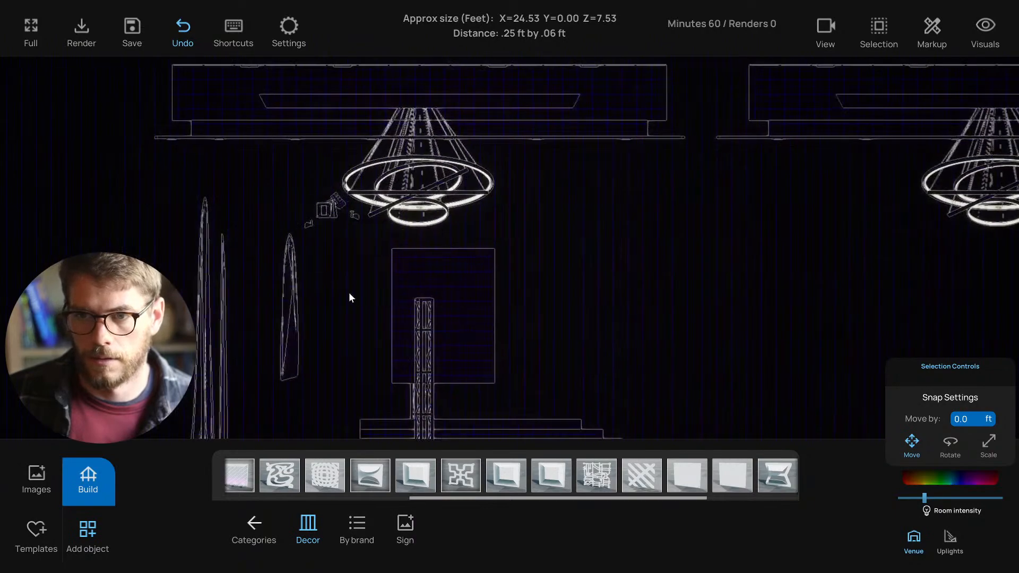
scroll(349, 292, "up", 2)
left_click(265, 307)
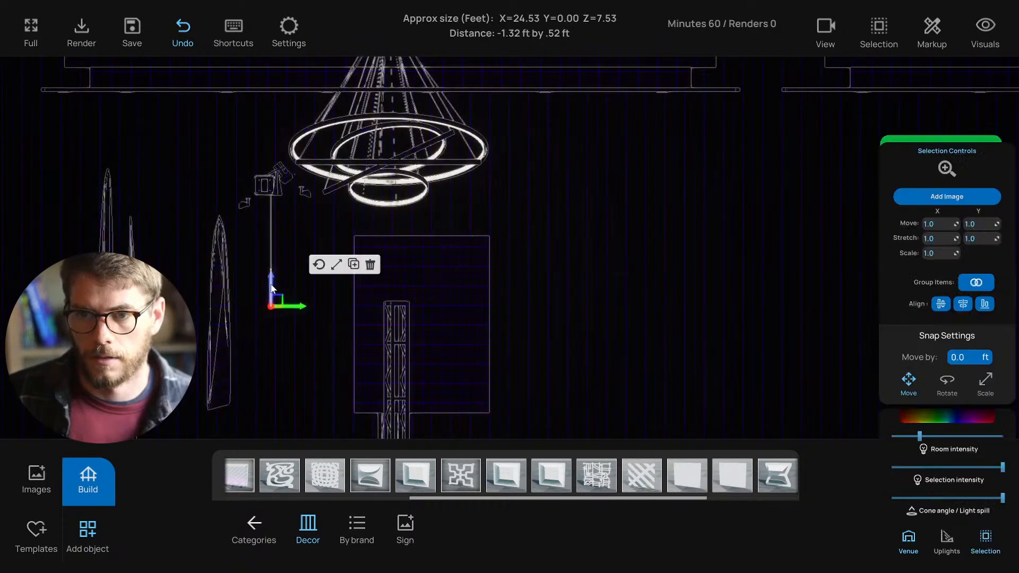
left_click(303, 345)
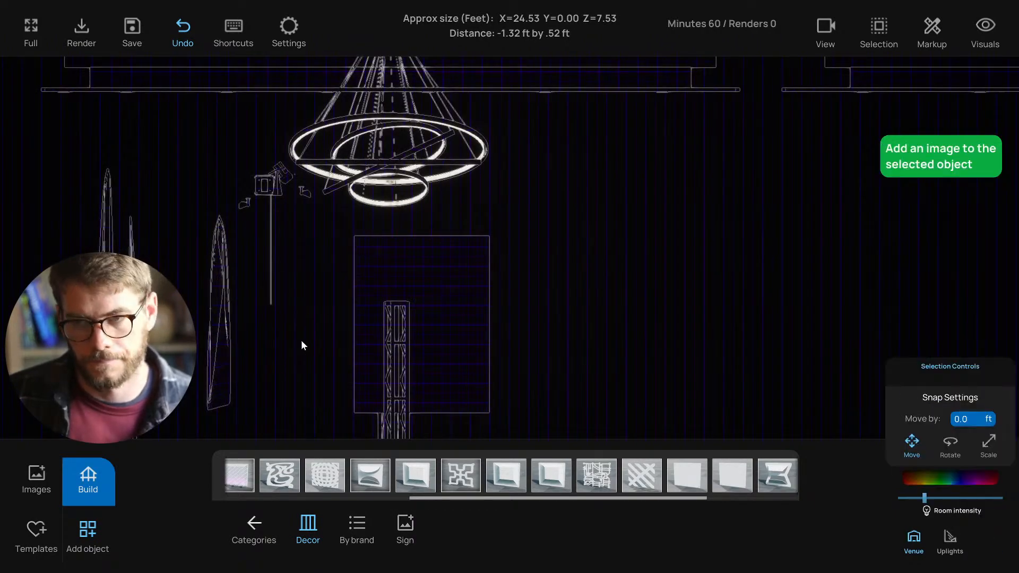
- Orbit the rendered perspective view and inspect a drape swag
key("p")
right_click_drag(302, 341, 406, 301)
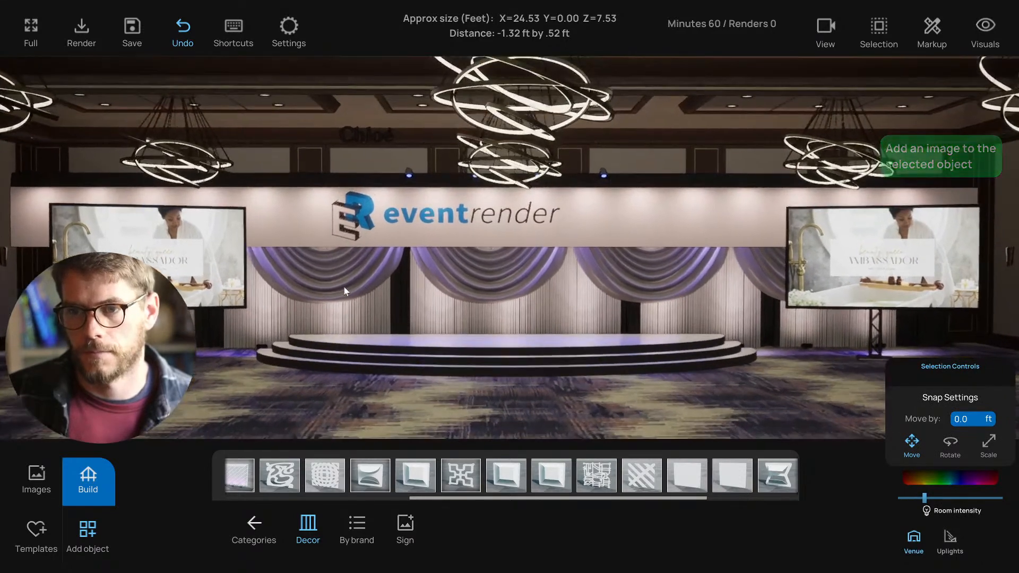
left_click(350, 283)
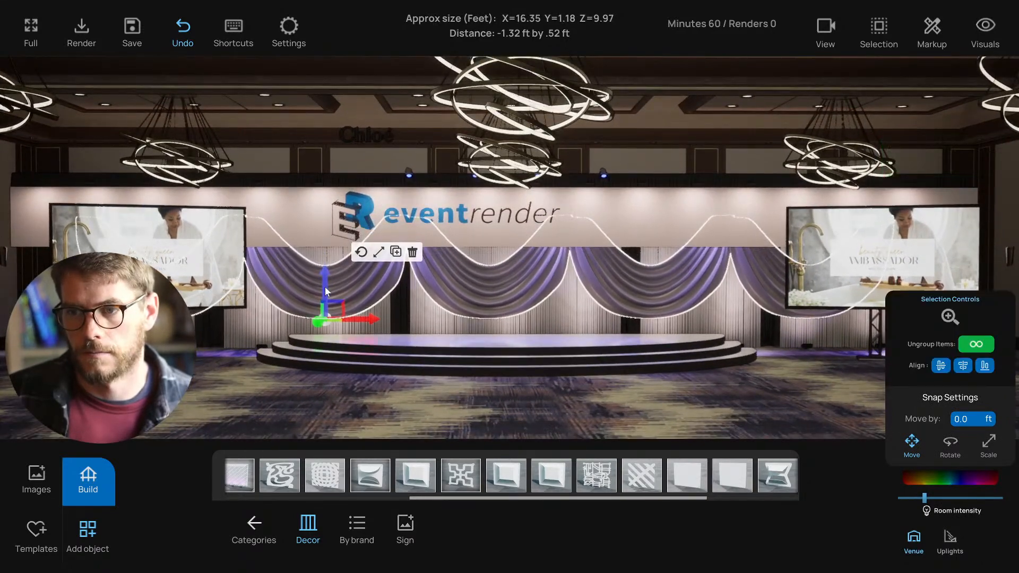
left_click(317, 403)
right_click_drag(322, 401, 364, 363)
- Box-select the uplight head and stem in the side wireframe view
key("3")
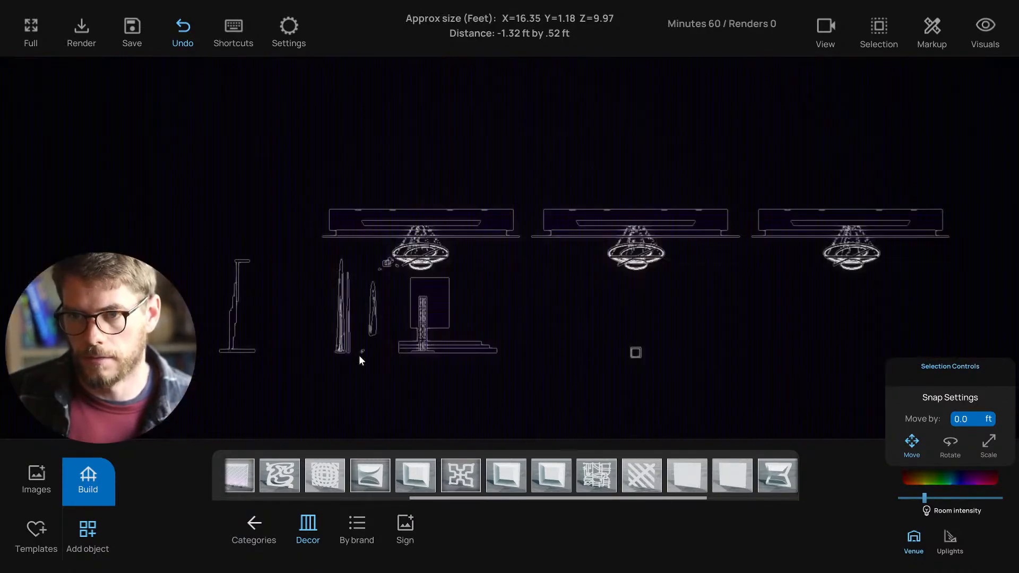
scroll(355, 308, "up", 10)
middle_click_drag(279, 298, 343, 289)
scroll(329, 293, "up", 2)
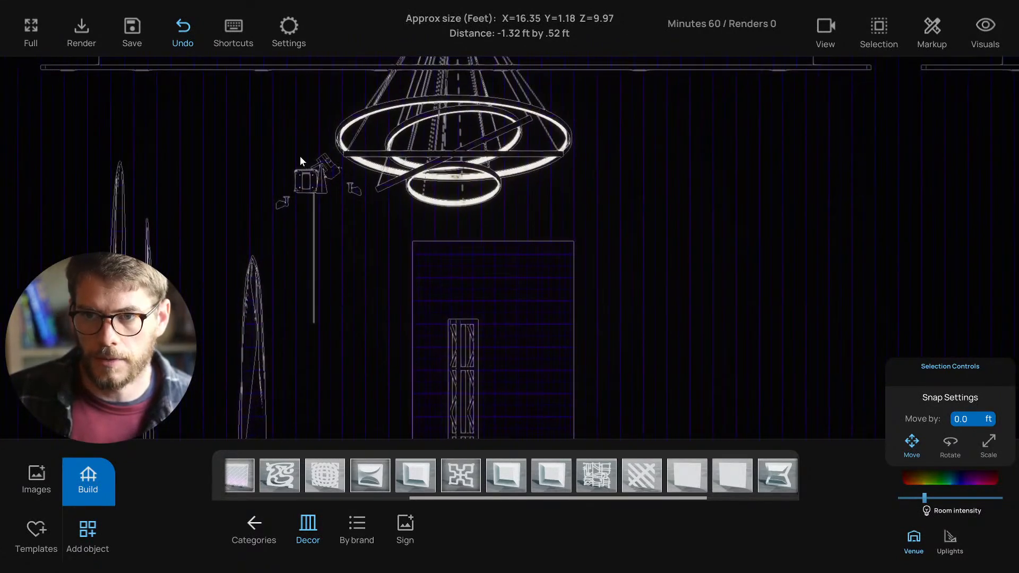
left_click_drag(307, 141, 324, 308)
middle_click_drag(361, 203, 348, 183)
middle_click_drag(299, 154, 312, 176)
left_click_drag(312, 176, 342, 300)
middle_click_drag(344, 301, 322, 186)
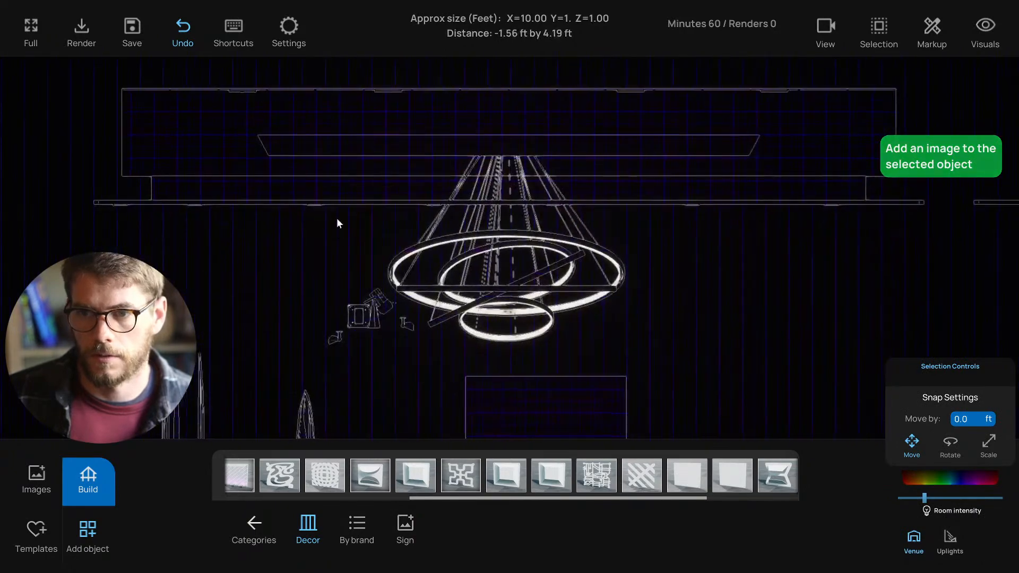
middle_click_drag(355, 273, 307, 191)
left_click_drag(313, 194, 314, 326)
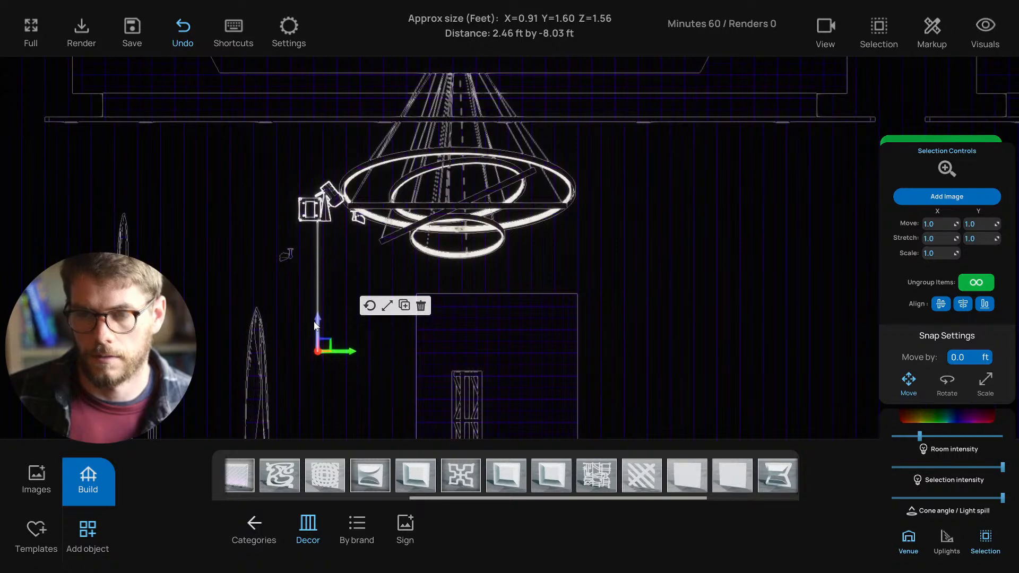
key("1")
scroll(381, 318, "up", 1)
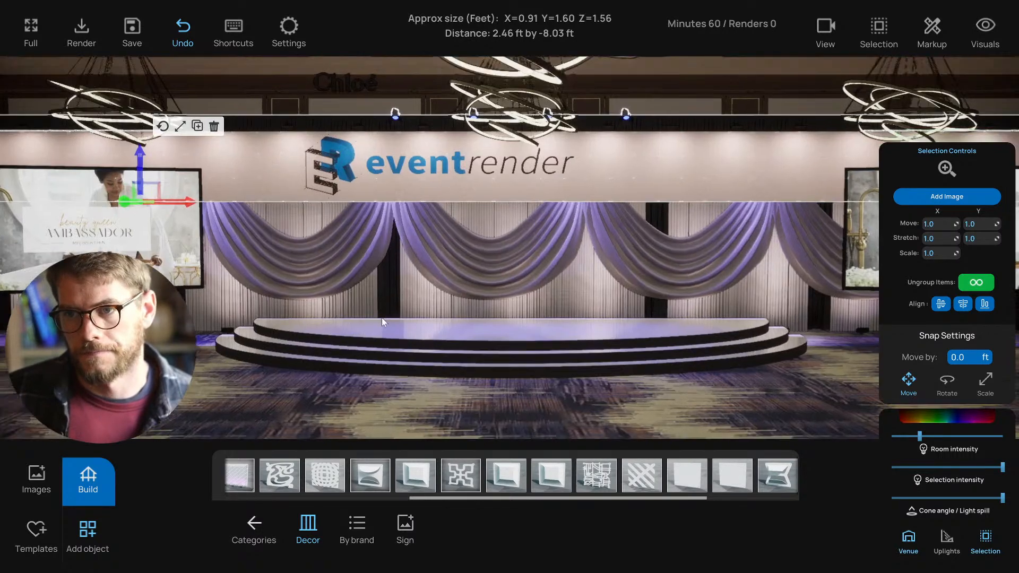
- Lower the uplight fixture slightly and deselect it
scroll(374, 332, "down", 3)
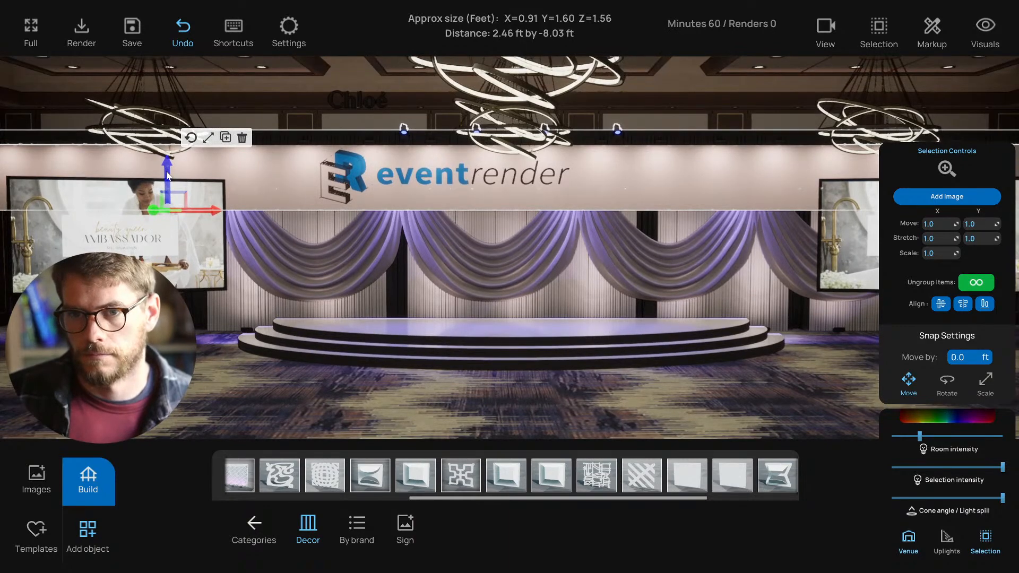
left_click_drag(168, 176, 168, 181)
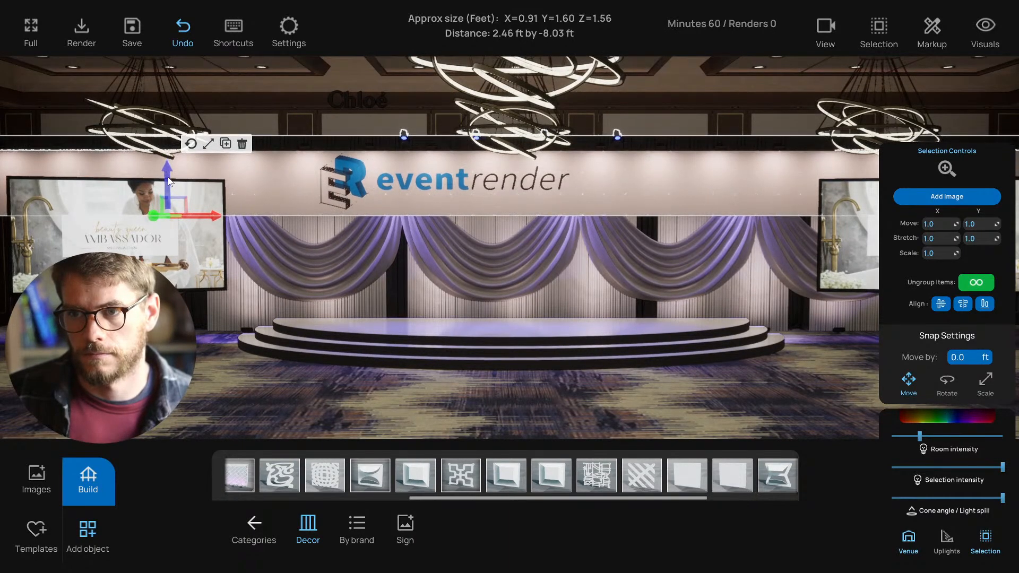
left_click(245, 360)
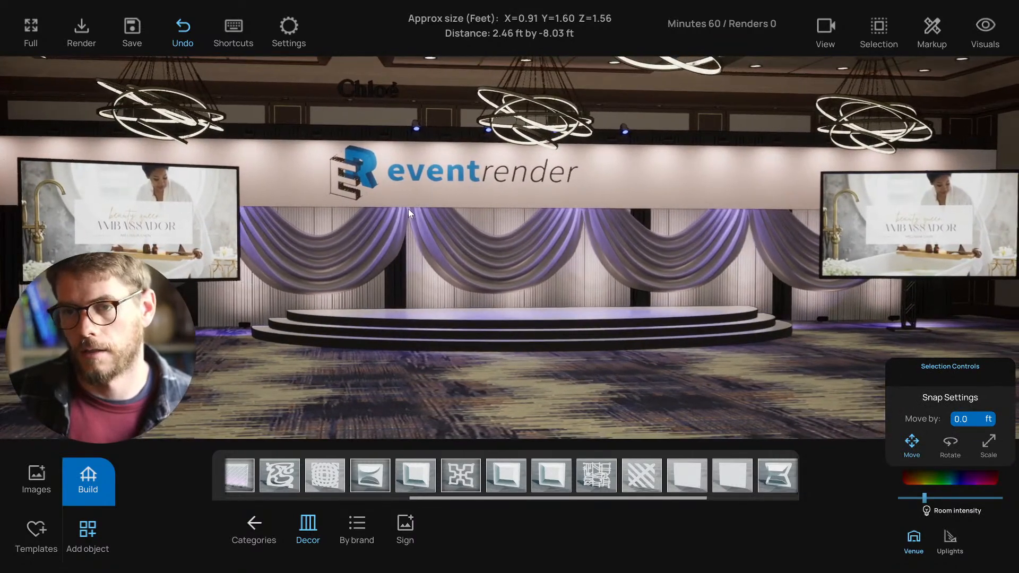
- Shrink the EventRender logo slightly
left_click(469, 202)
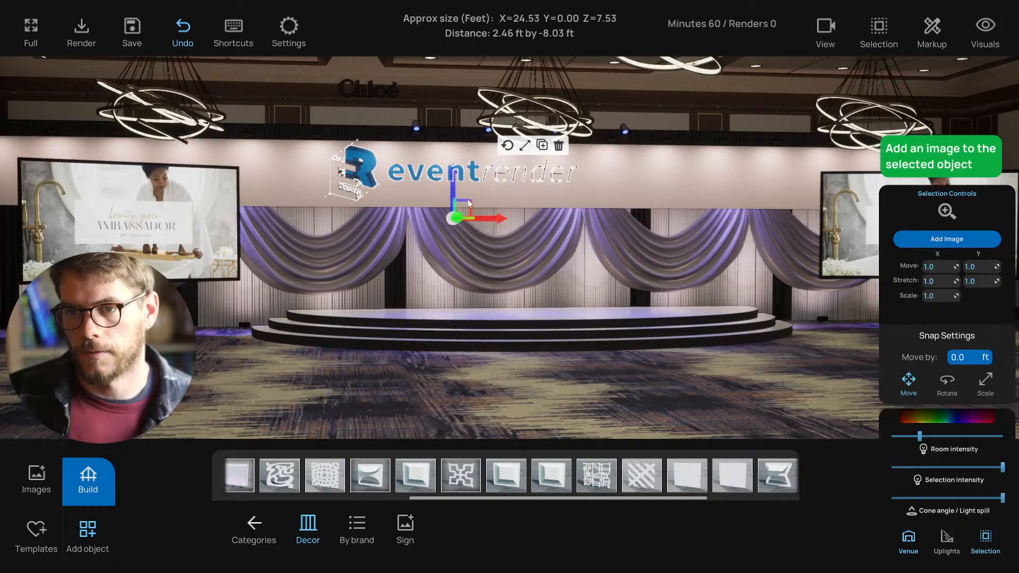
left_click(524, 146)
left_click_drag(472, 203, 451, 197)
left_click(507, 145)
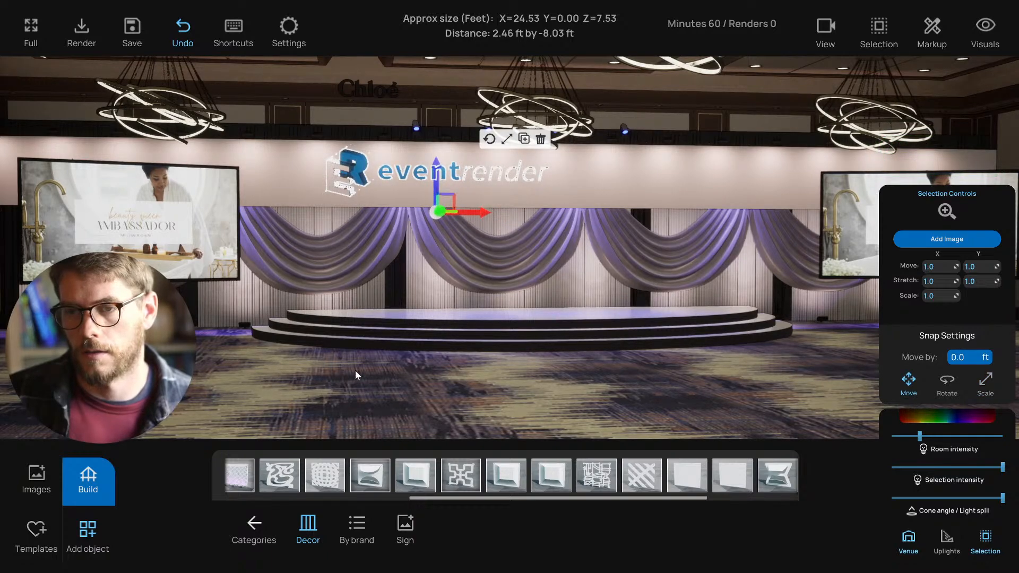
left_click(355, 371)
- In side view, raise the uplight stem, then lower the whole uplight
right_click_drag(355, 370, 383, 364)
key("3")
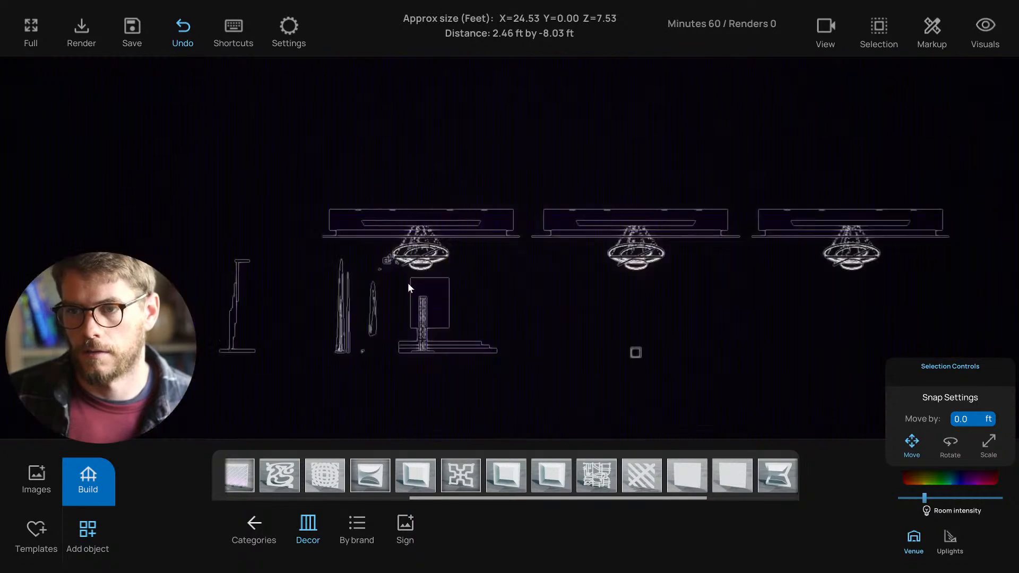
scroll(399, 298, "up", 6)
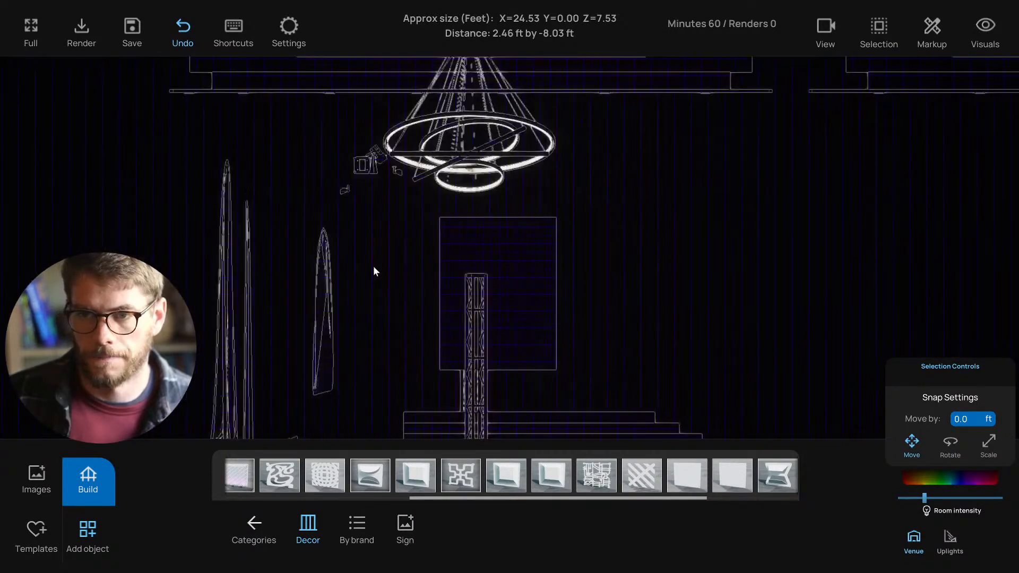
scroll(381, 281, "up", 1)
left_click(346, 255)
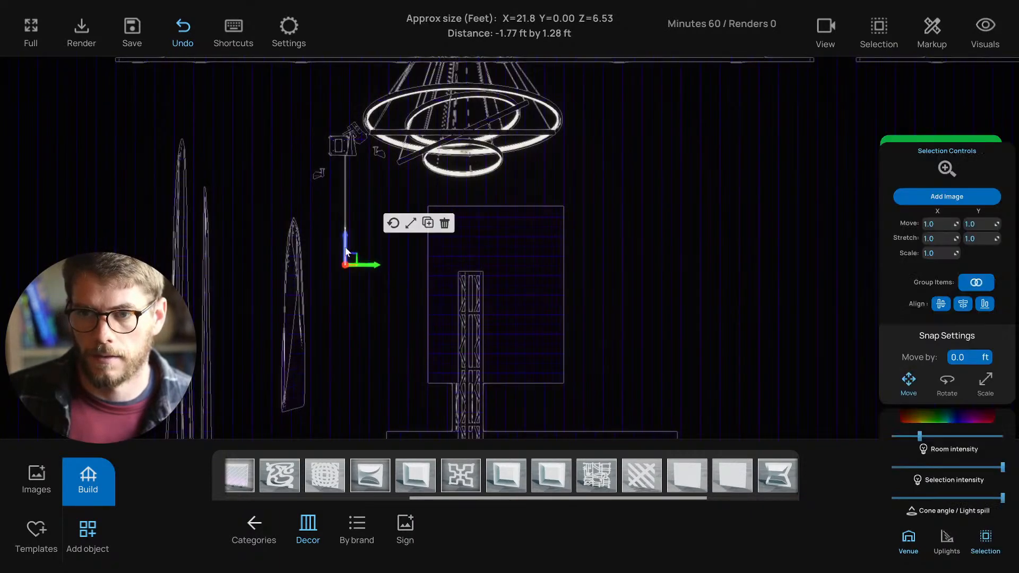
left_click_drag(346, 252, 343, 240)
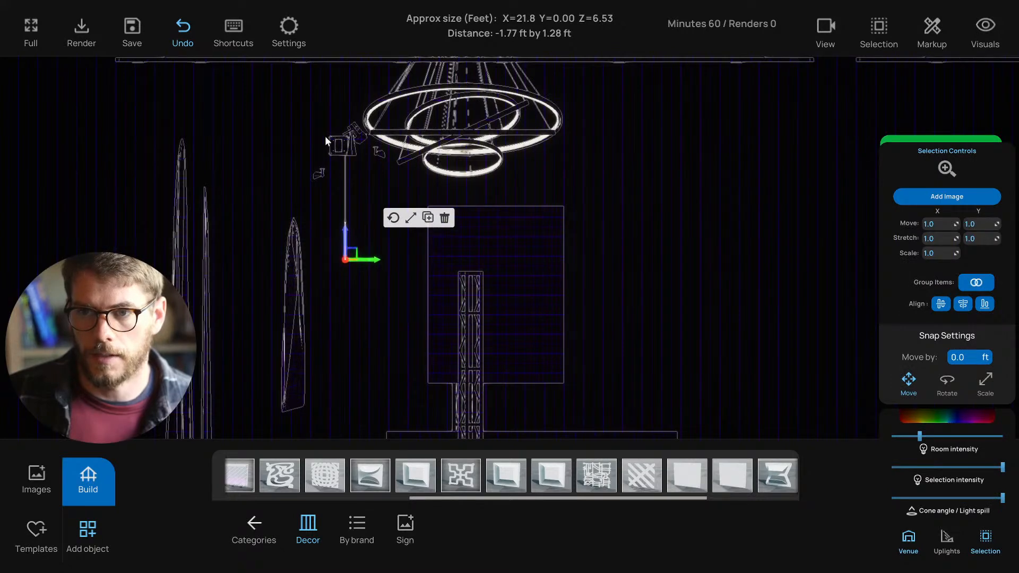
left_click(329, 115)
left_click_drag(337, 103, 388, 272)
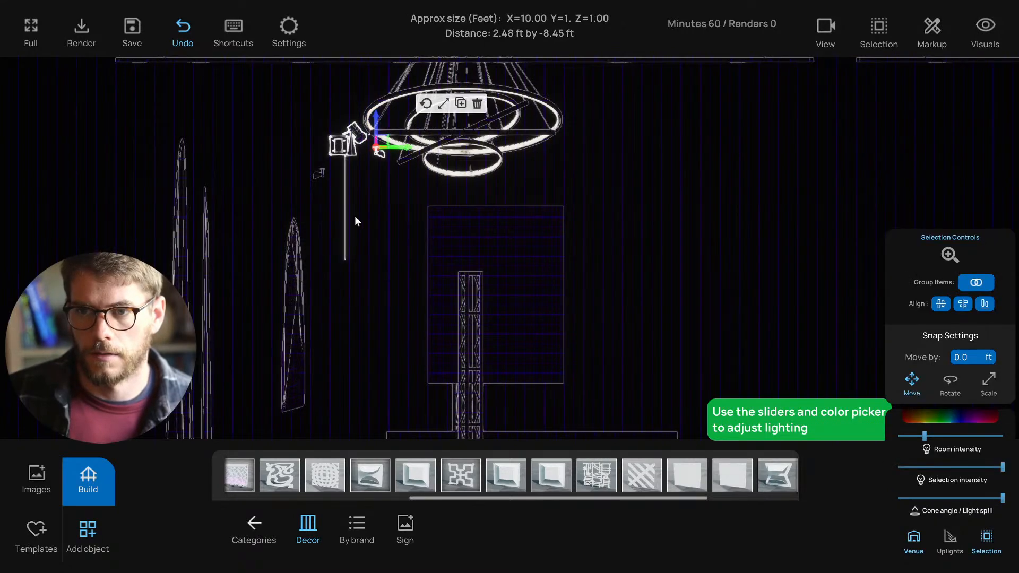
left_click_drag(376, 126, 375, 142)
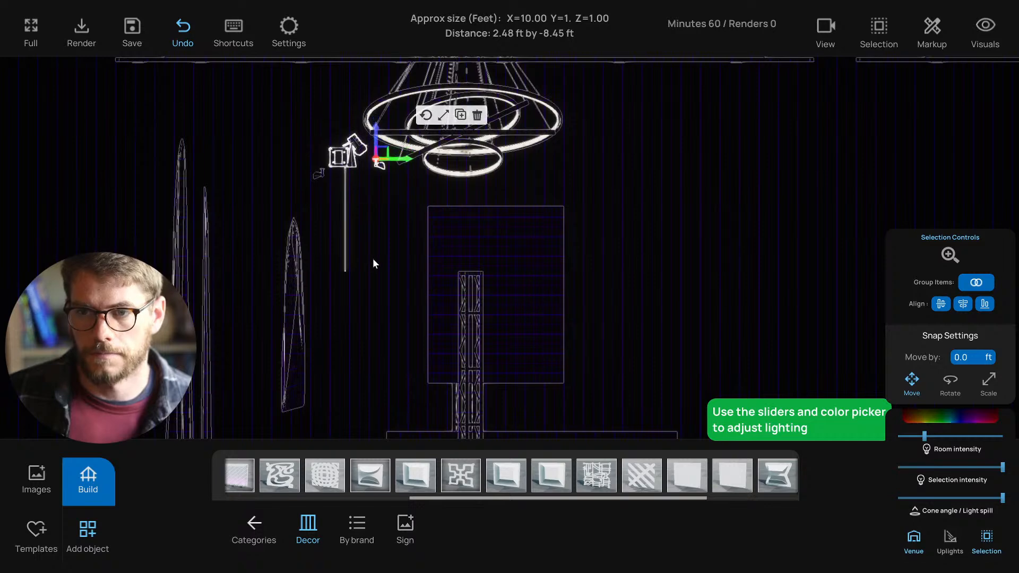
left_click(378, 239)
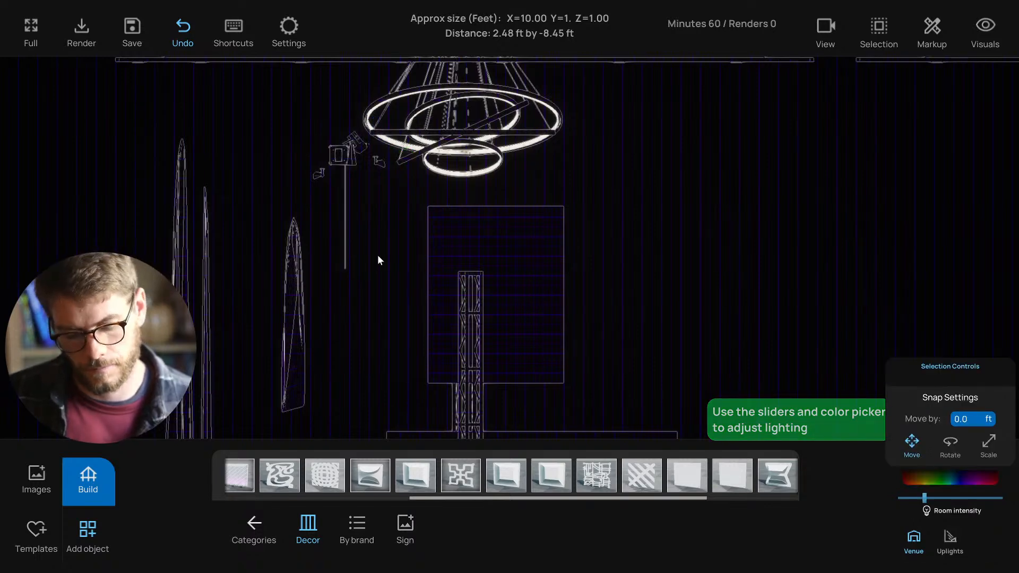
- Look around the lit stage, then switch to front and side wireframe views
key("1")
scroll(391, 263, "up", 3)
scroll(405, 265, "down", 3)
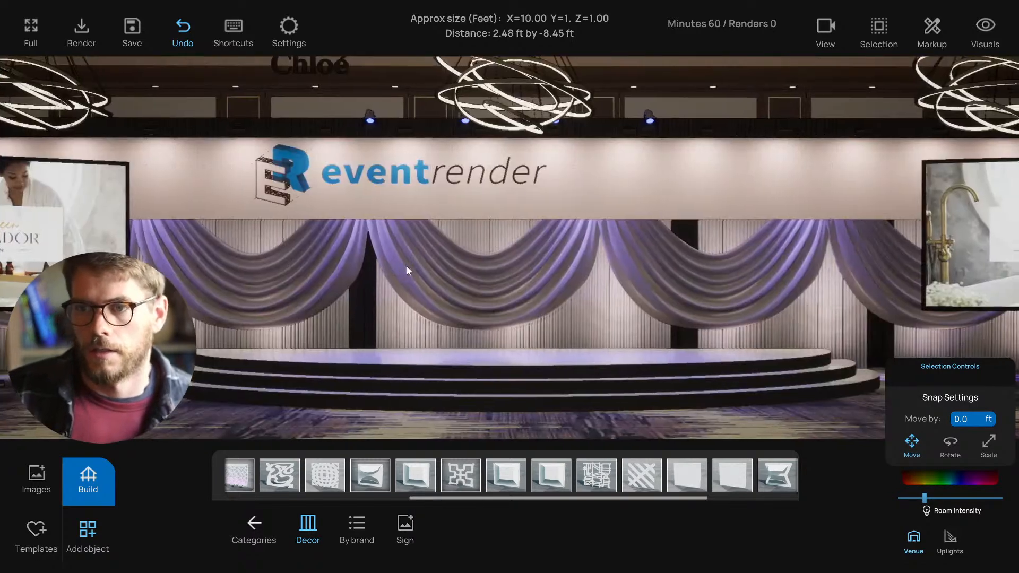
right_click_drag(406, 265, 482, 233)
scroll(419, 267, "down", 3)
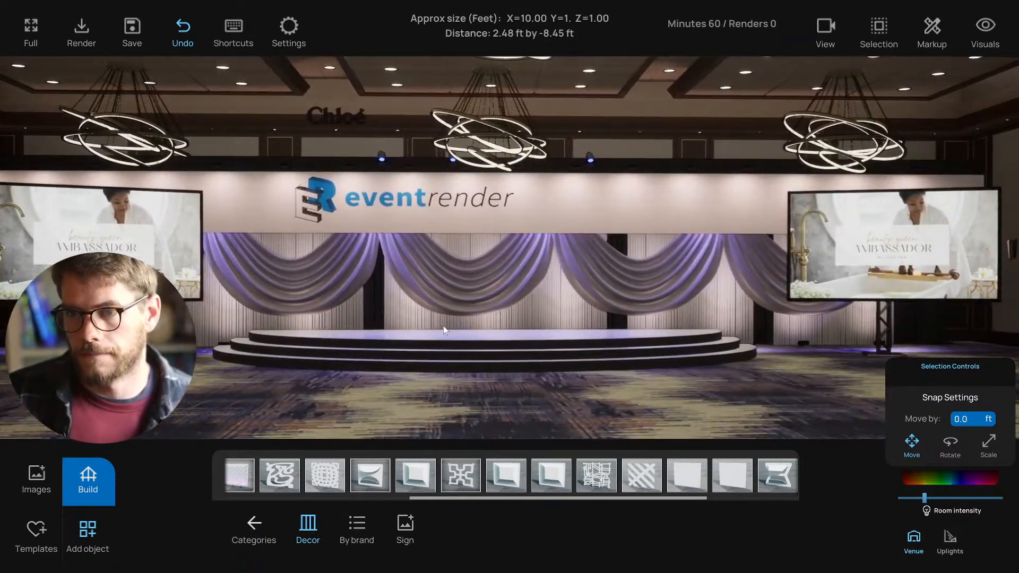
mouse_move(435, 335)
right_mouse_down()
mouse_move(453, 334)
mouse_move(444, 335)
right_mouse_up()
scroll(453, 334, "down", 3)
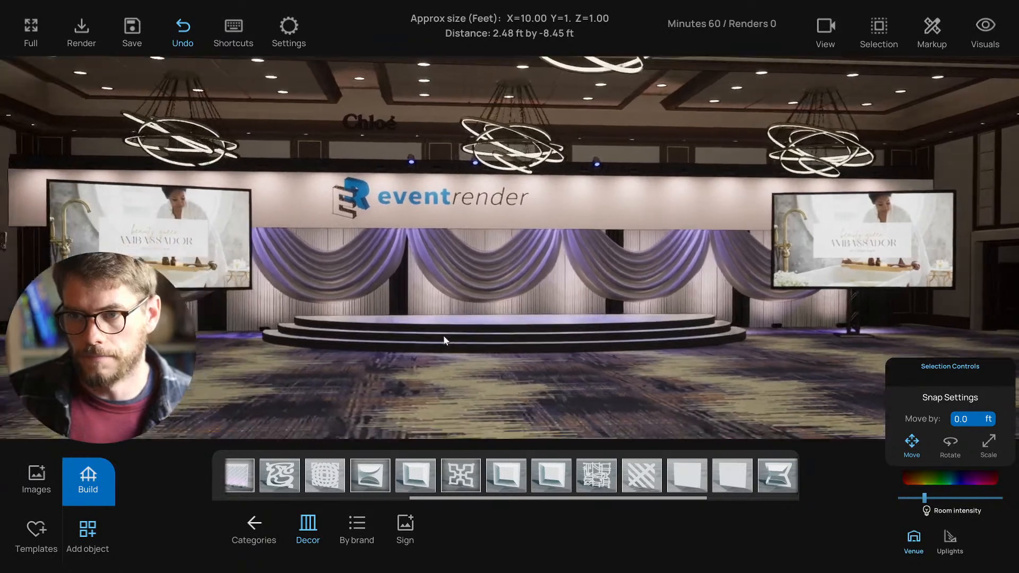
scroll(423, 313, "up", 2)
key("3")
key("4")
scroll(413, 301, "up", 6)
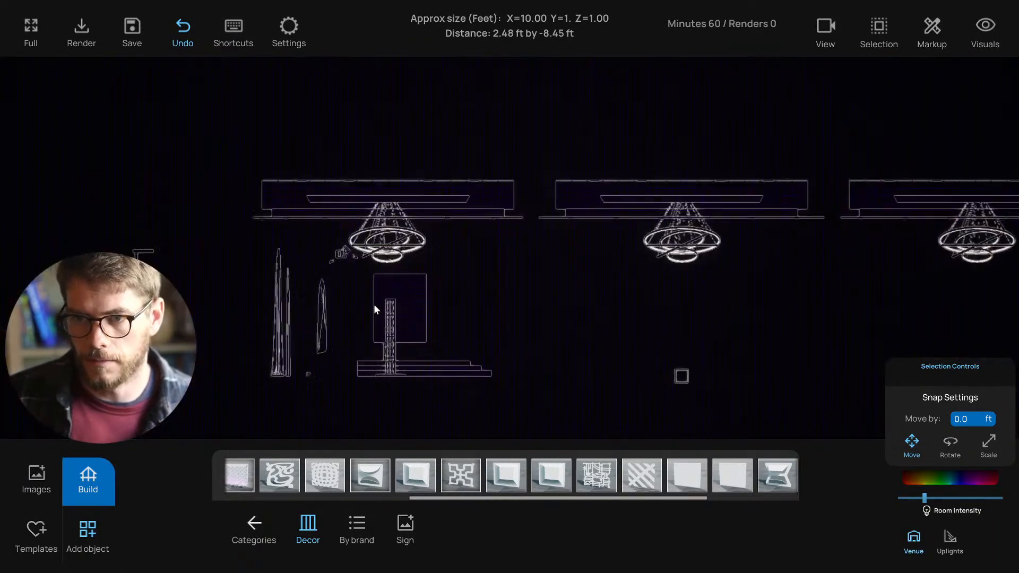
- Select the small light near the chandelier and check the lit drapes
middle_click_drag(223, 244, 329, 254)
left_click(300, 256)
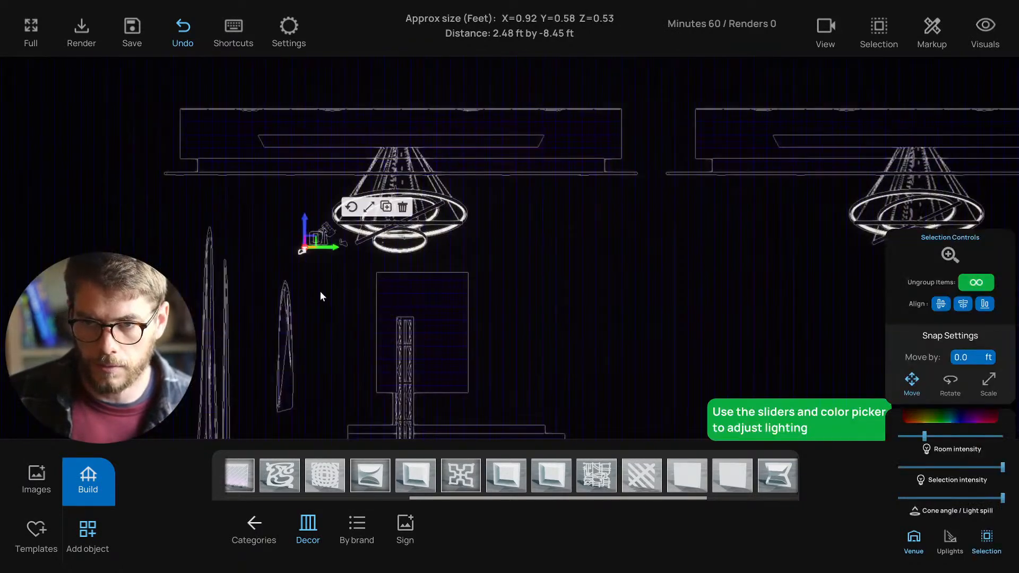
key("1")
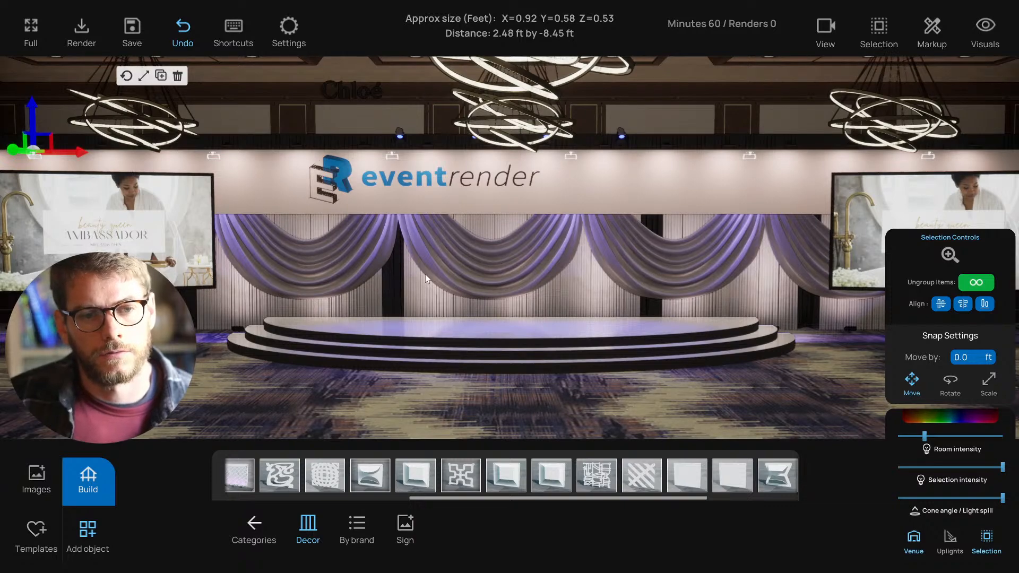
mouse_move(425, 275)
right_mouse_down()
mouse_move(414, 276)
mouse_move(438, 275)
right_mouse_up()
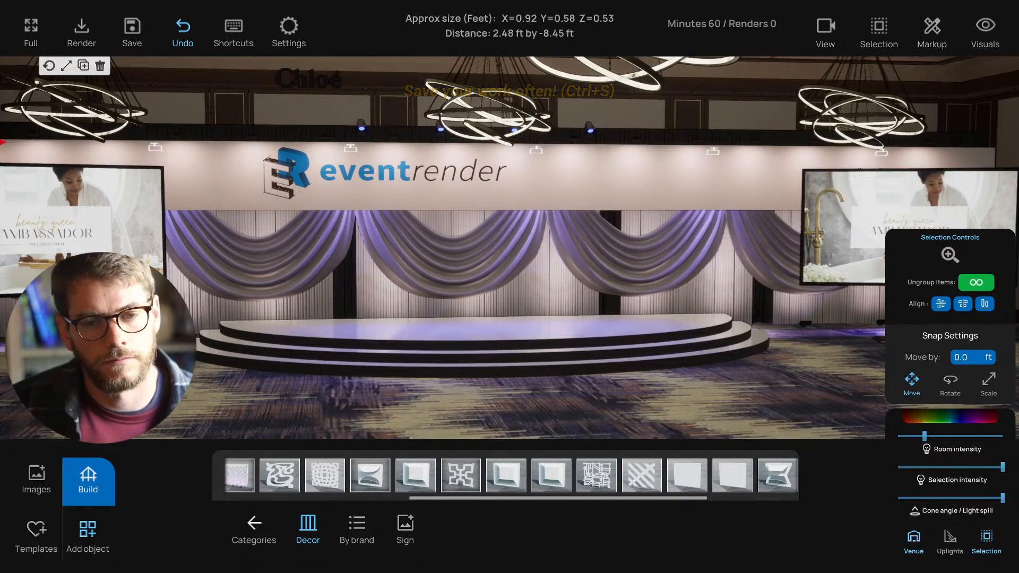
- Frame the whole stage with both screens and save the project
key("a")
right_click_drag(432, 301, 466, 297)
key("s")
key("w")
left_click(394, 383)
right_click_drag(401, 378, 384, 364)
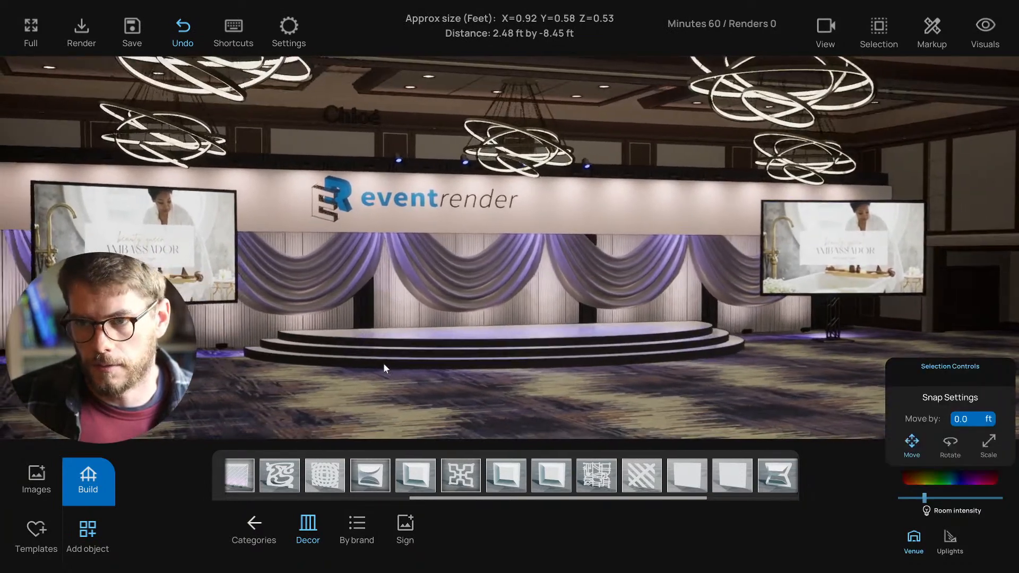
key("ctrl+s")
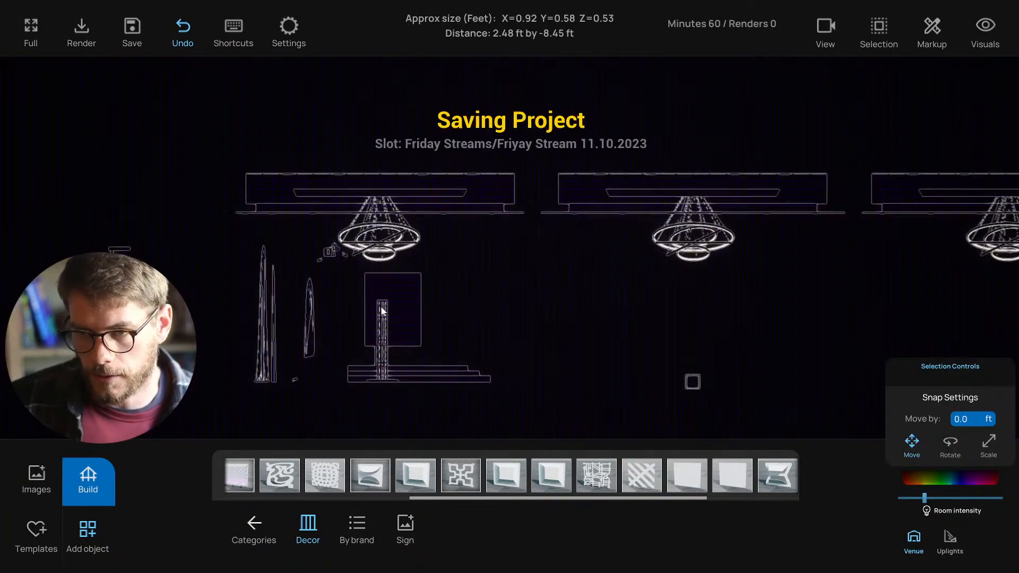
- Select the small light near the chandelier again
scroll(381, 307, "up", 5)
key("a")
left_click(430, 230)
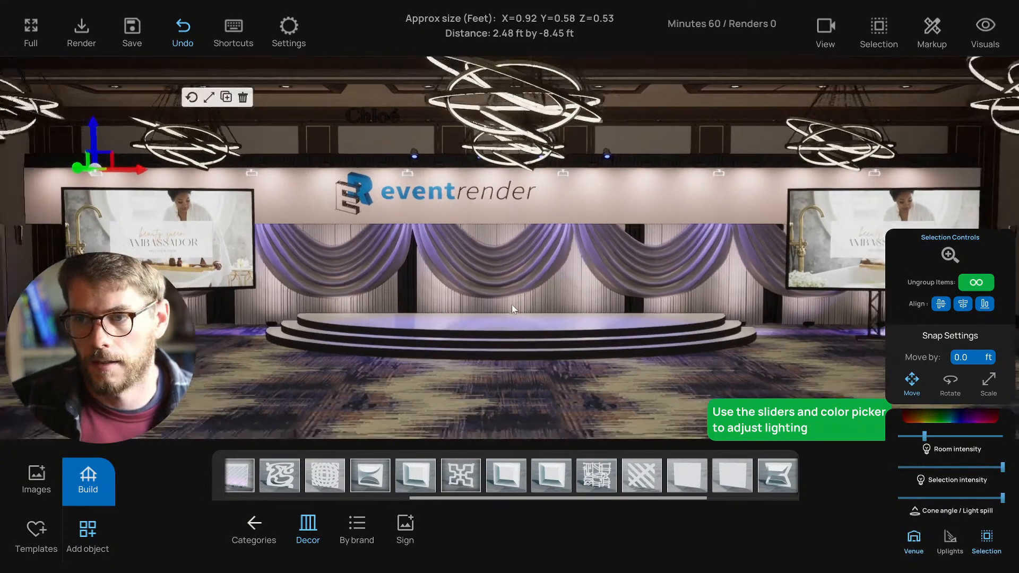
- Change the drape light colour to saturated blue (0080FF)
right_click_drag(512, 306, 579, 322)
left_click(938, 418)
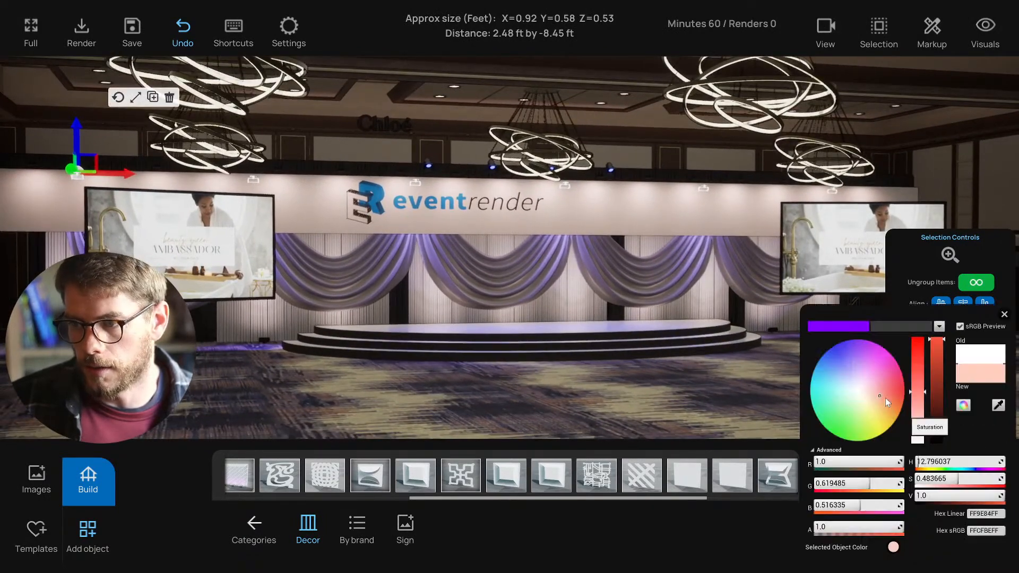
left_click(850, 378)
left_click(830, 371)
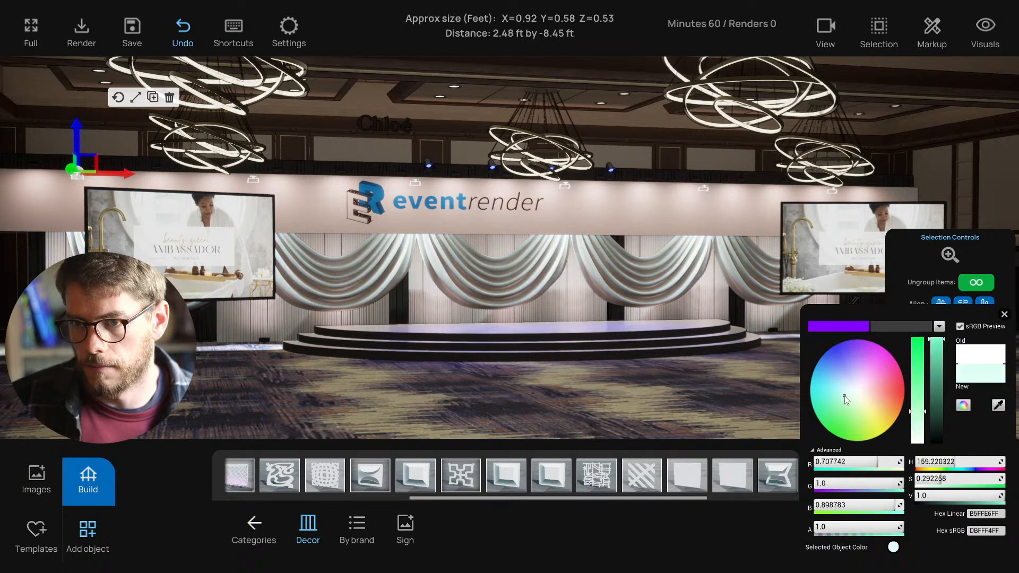
left_click(832, 361)
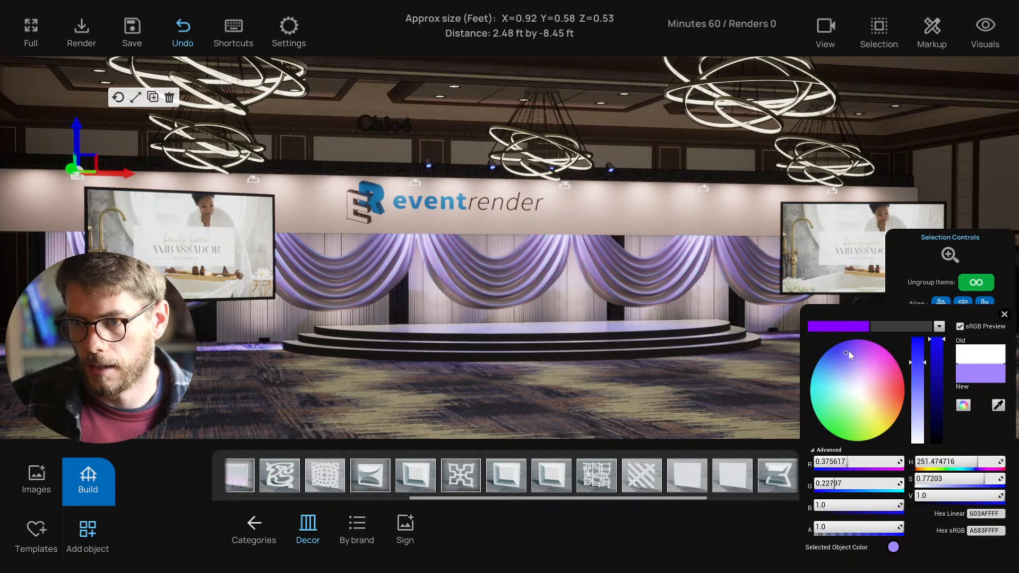
mouse_move(825, 368)
left_mouse_down()
mouse_move(818, 373)
mouse_move(844, 378)
mouse_move(848, 367)
mouse_move(825, 352)
left_mouse_up()
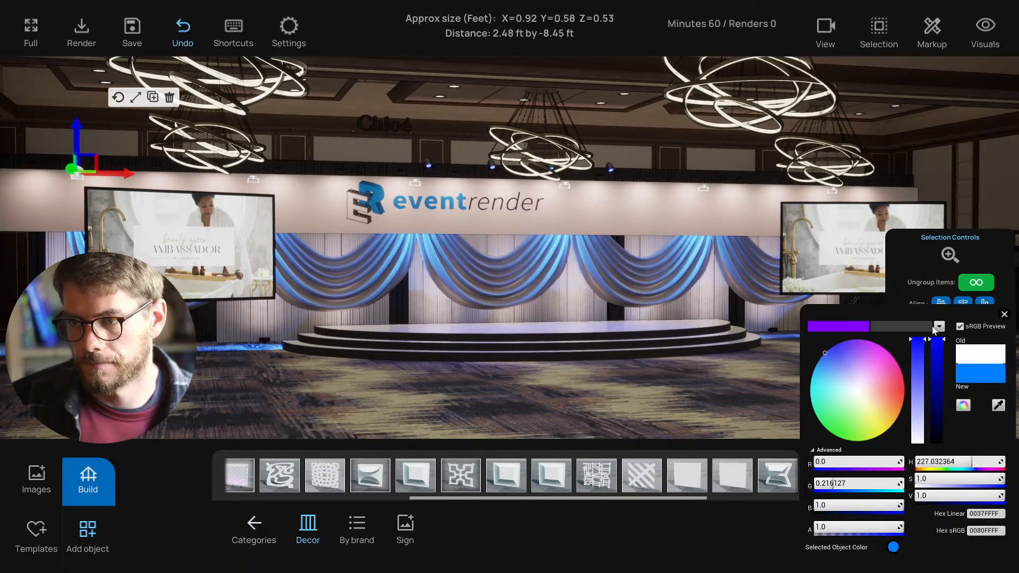
left_click(1003, 314)
- Select the left side screen
scroll(599, 414, "up", 3)
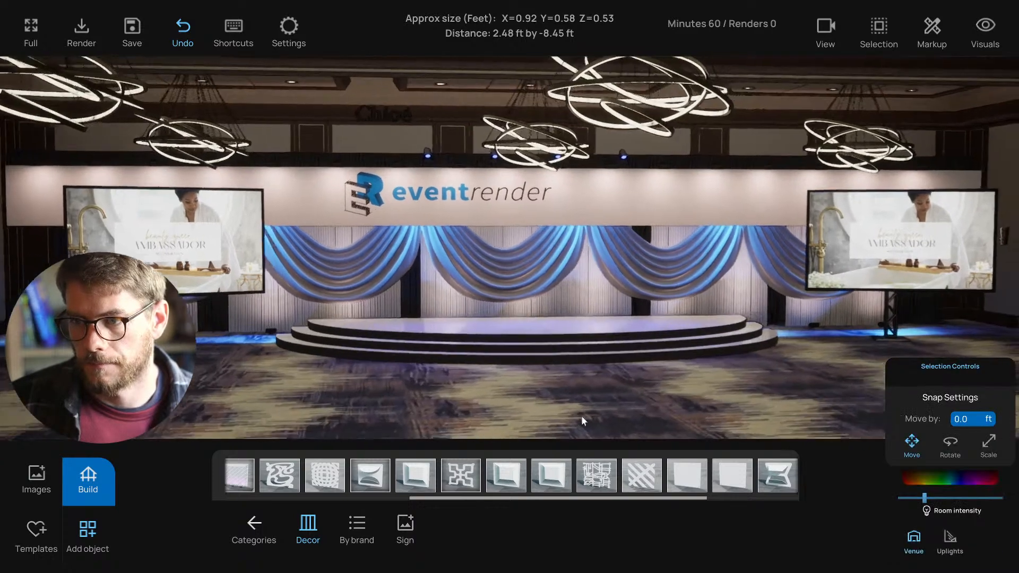
scroll(541, 412, "down", 5)
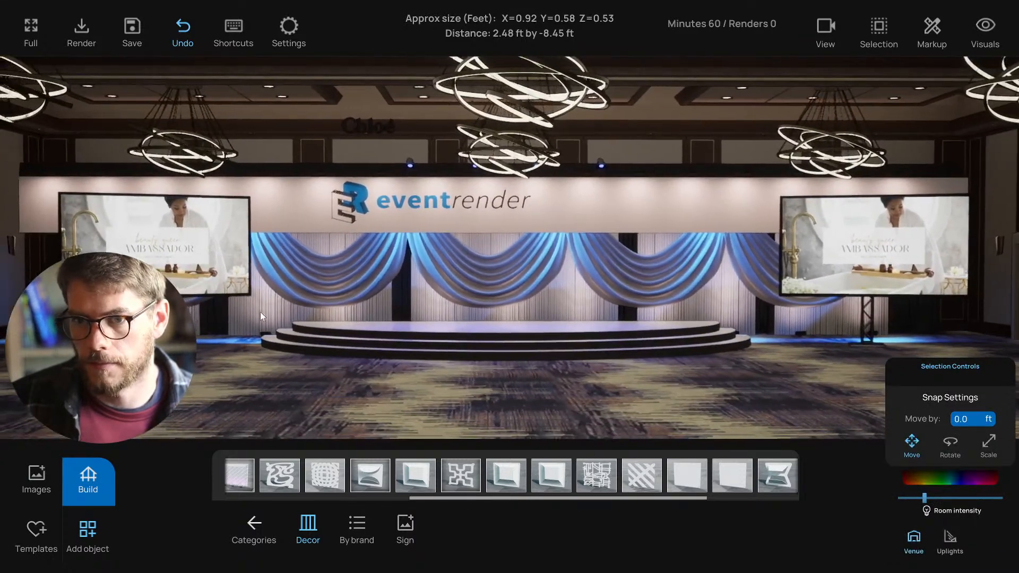
left_click(186, 243)
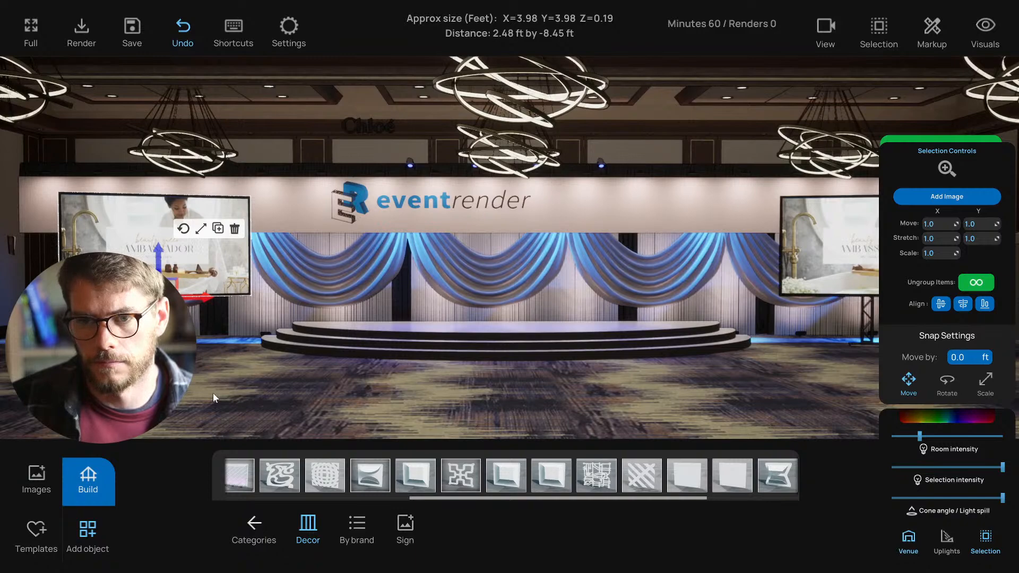
left_click(36, 476)
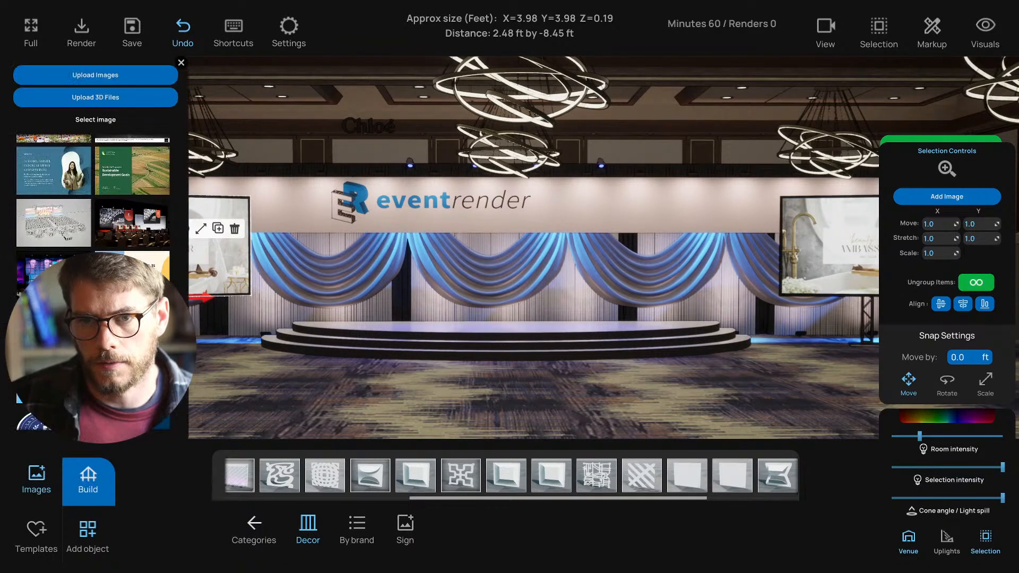
scroll(19, 398, "down", 10)
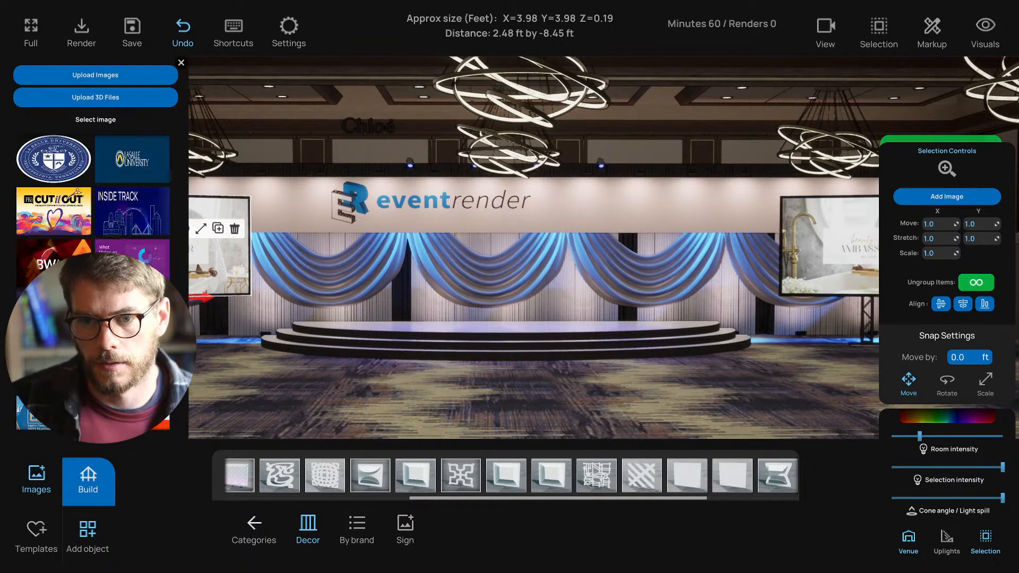
scroll(22, 407, "down", 5)
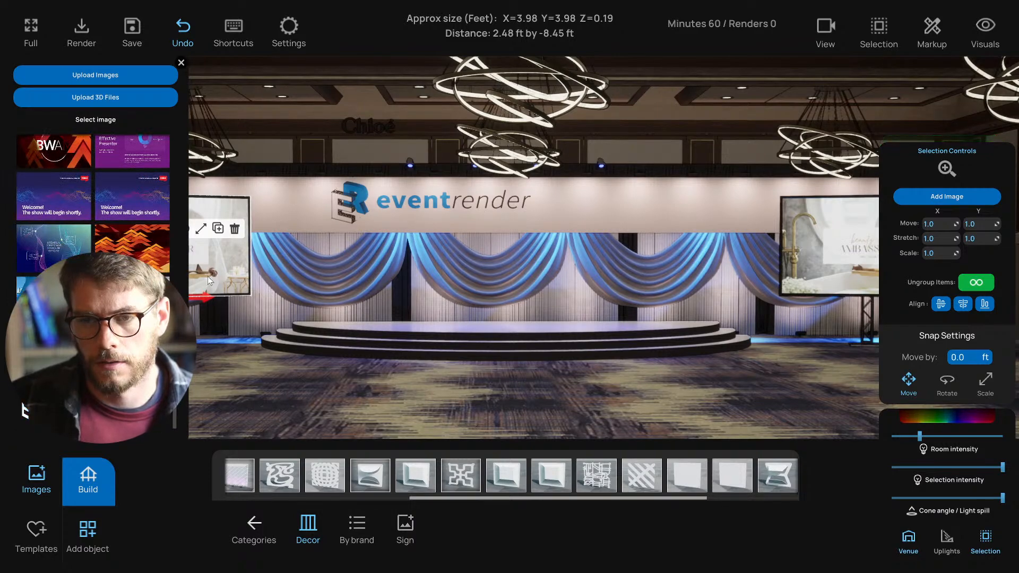
left_click(181, 63)
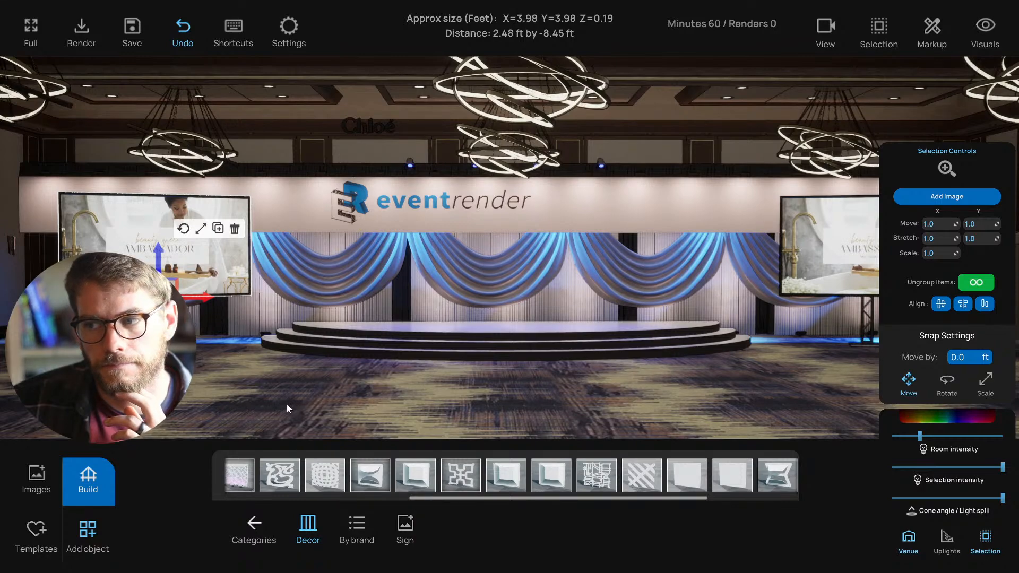
- On the left side screen, replace the spa image link with the purple wave image link
right_click_drag(286, 403, 294, 402)
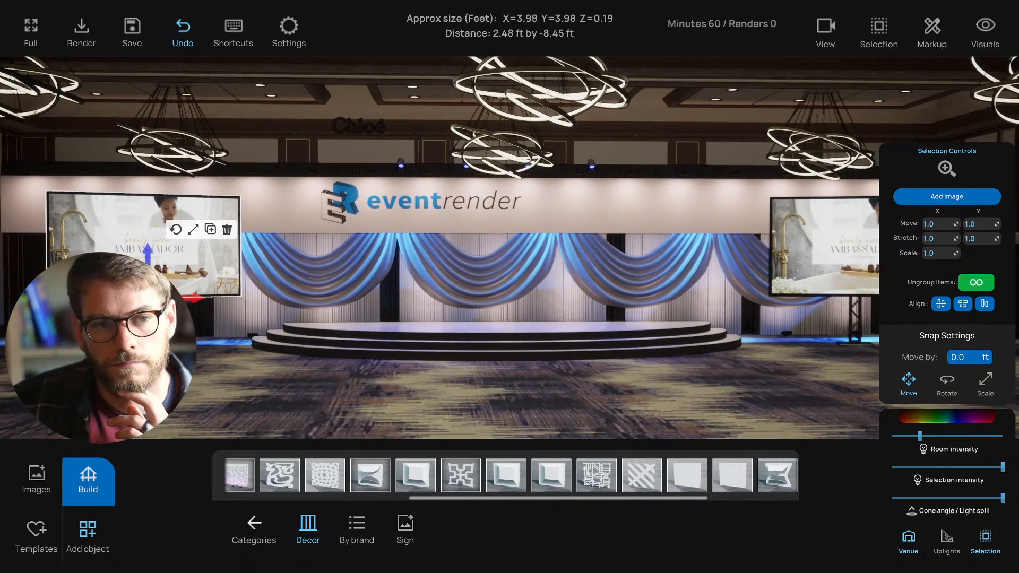
left_click(184, 405)
right_click_drag(184, 404, 175, 407)
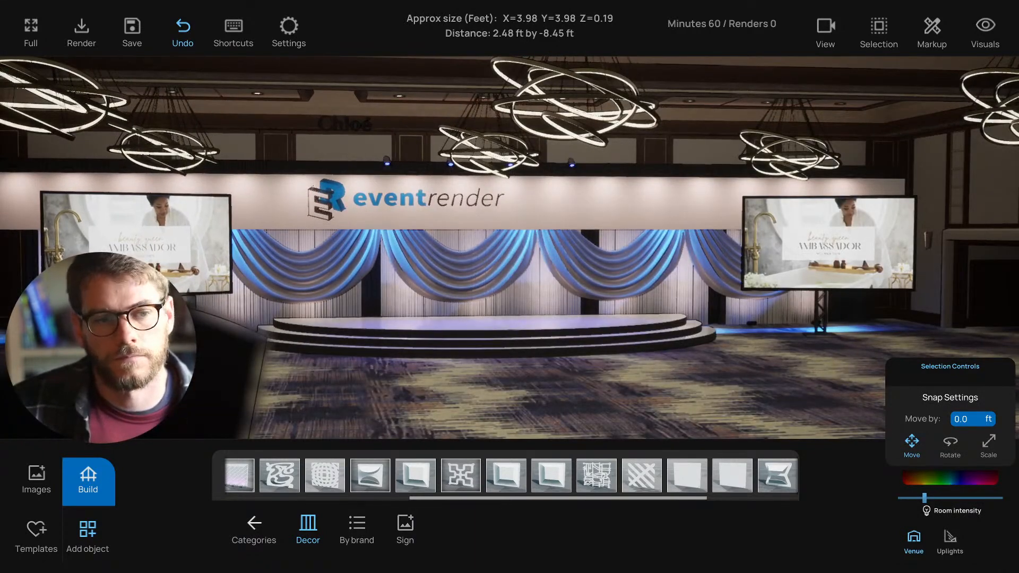
left_click(165, 238)
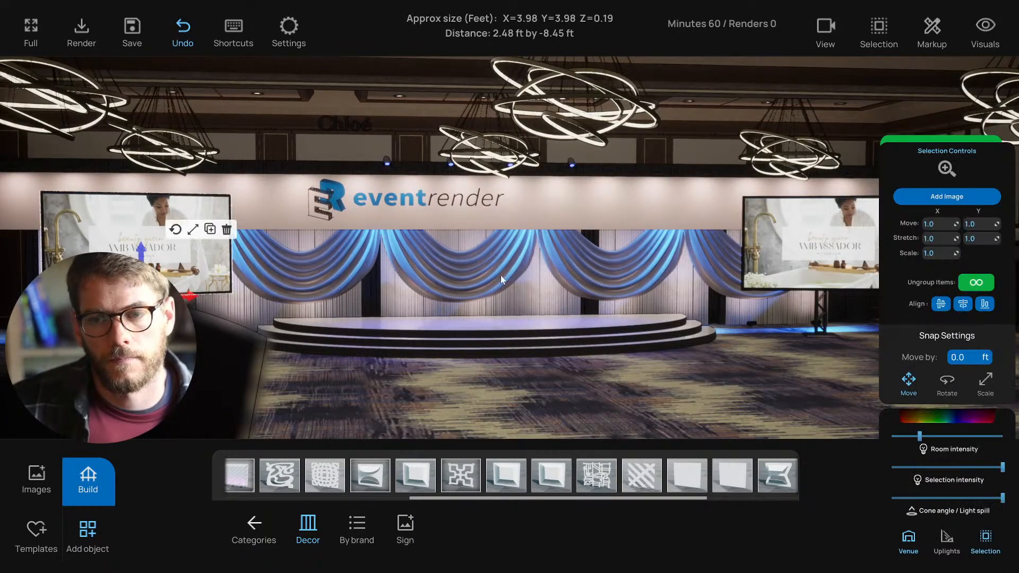
left_click(37, 477)
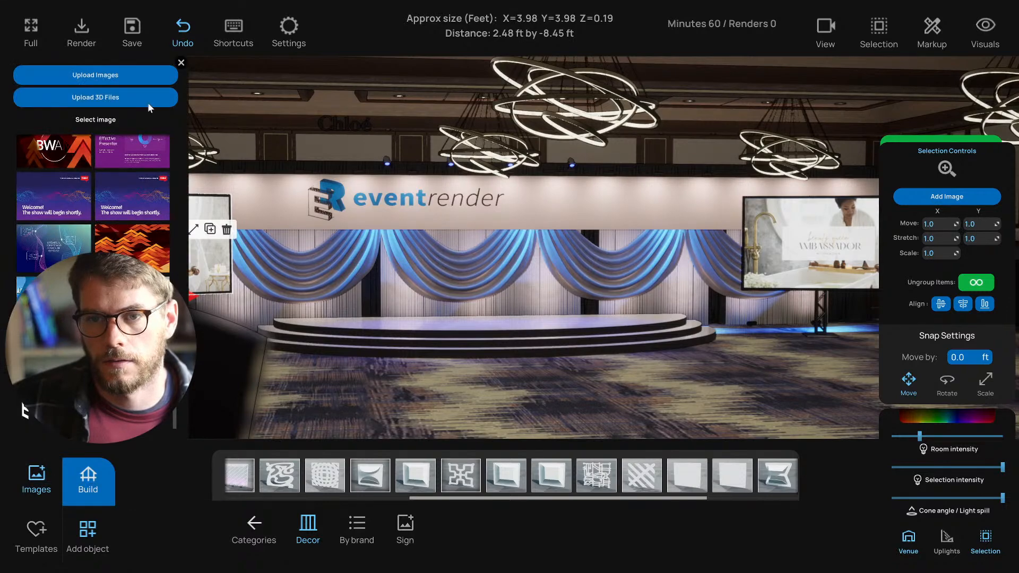
left_click(124, 75)
left_click(505, 326)
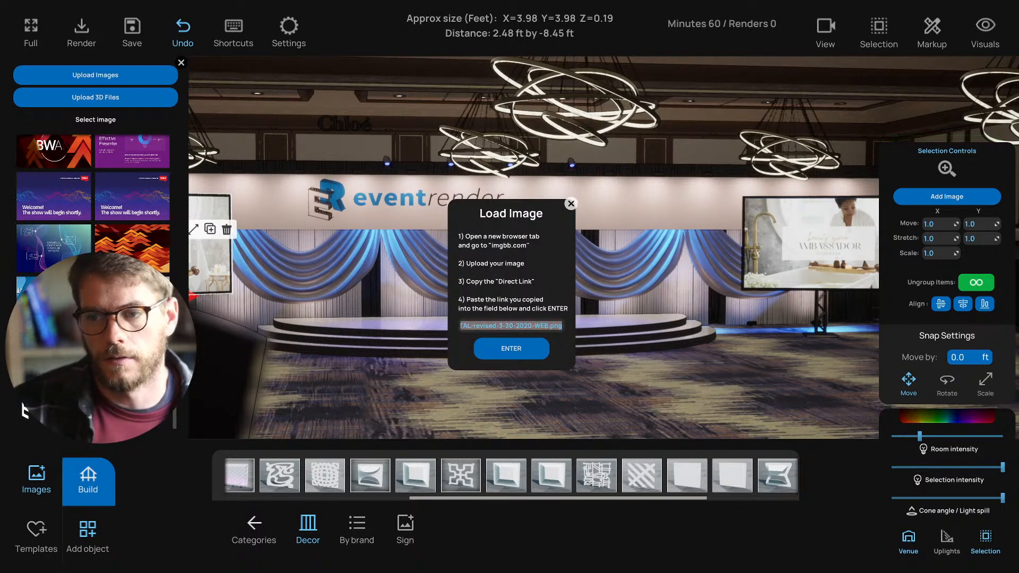
key("BackSpace")
key("ctrl+v")
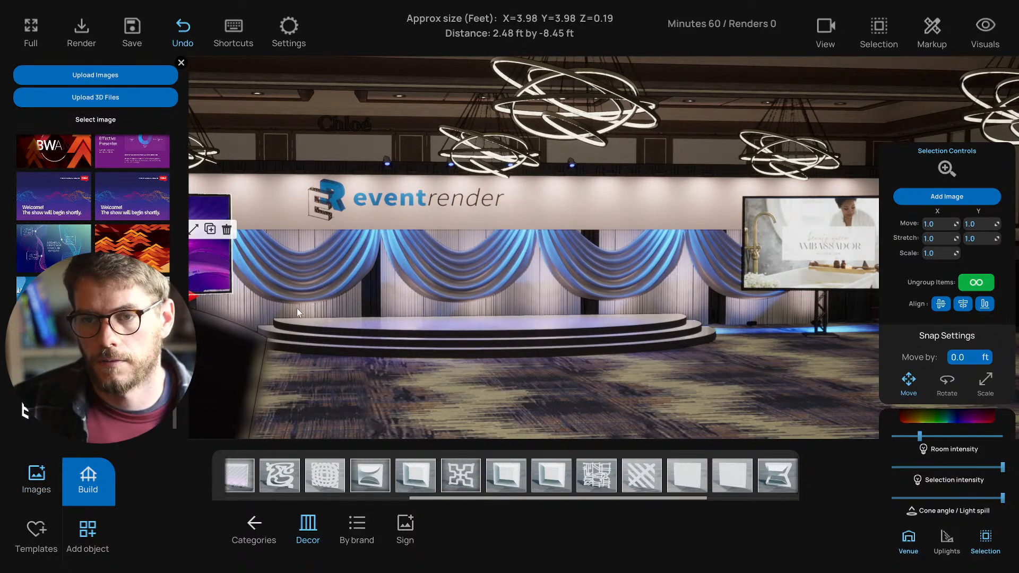
- Close the image library and orbit to inspect the purple left screen, then reselect it
right_click_drag(297, 308, 259, 307)
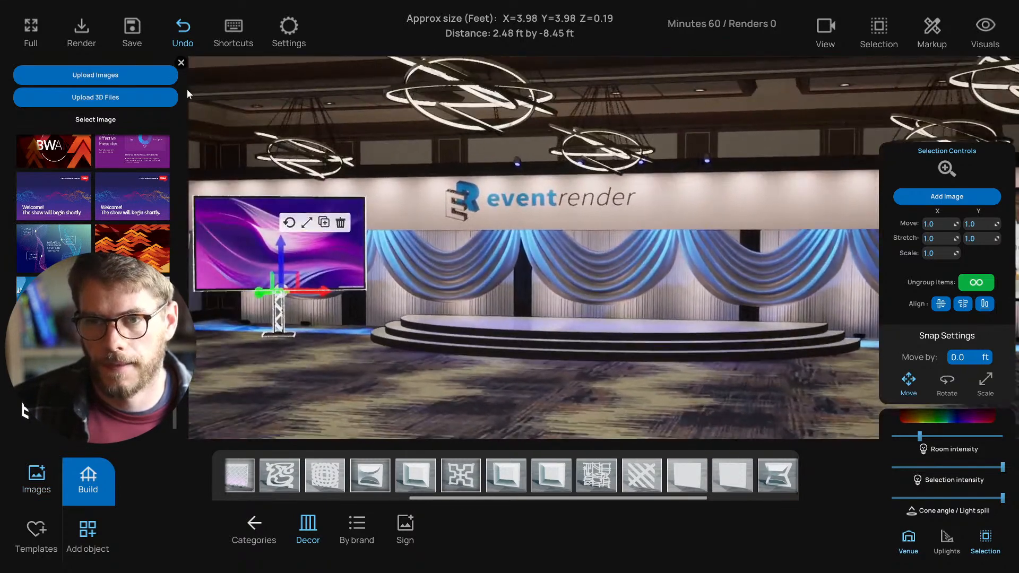
left_click(181, 62)
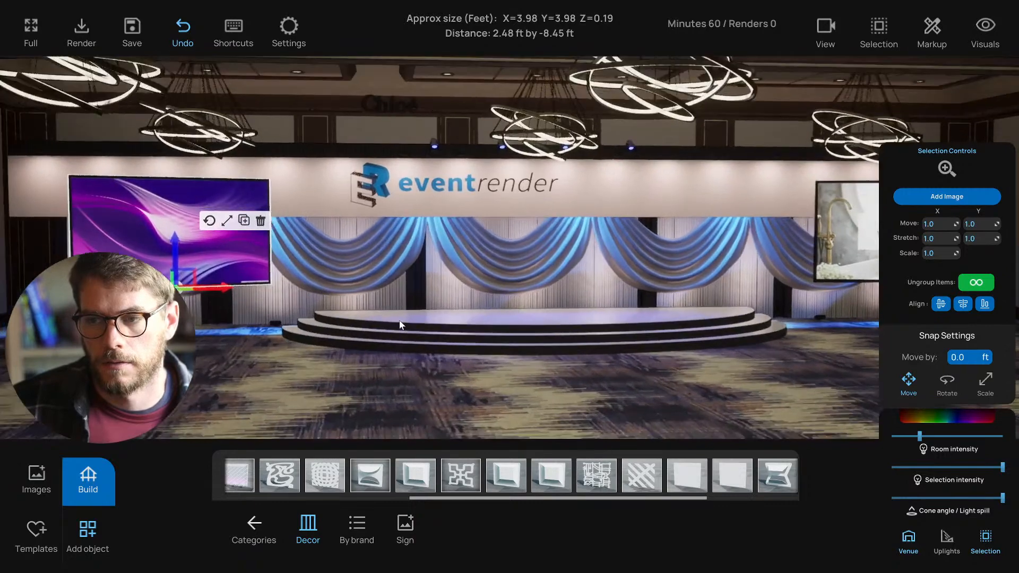
left_click(370, 402)
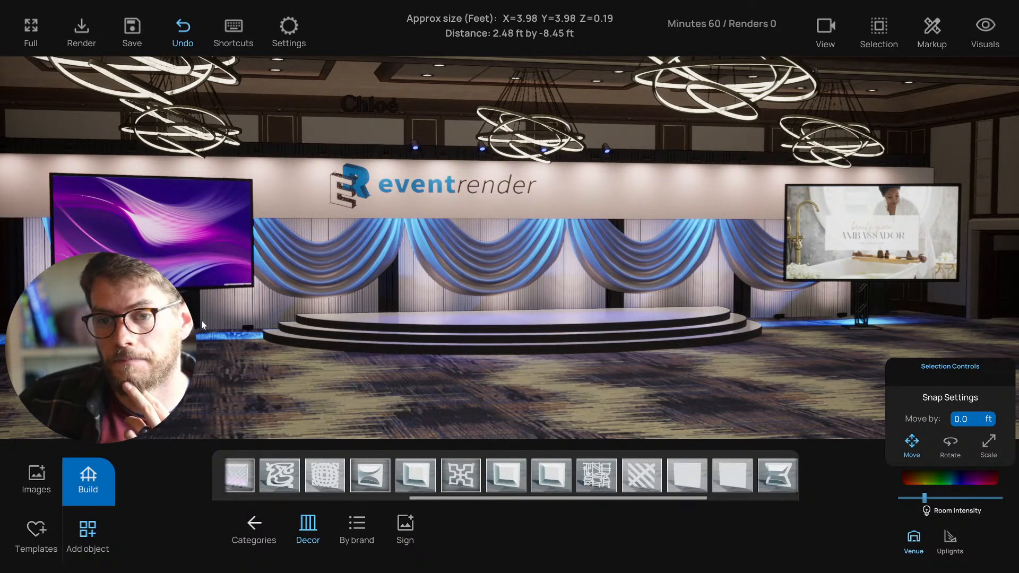
right_click_drag(194, 393, 159, 393)
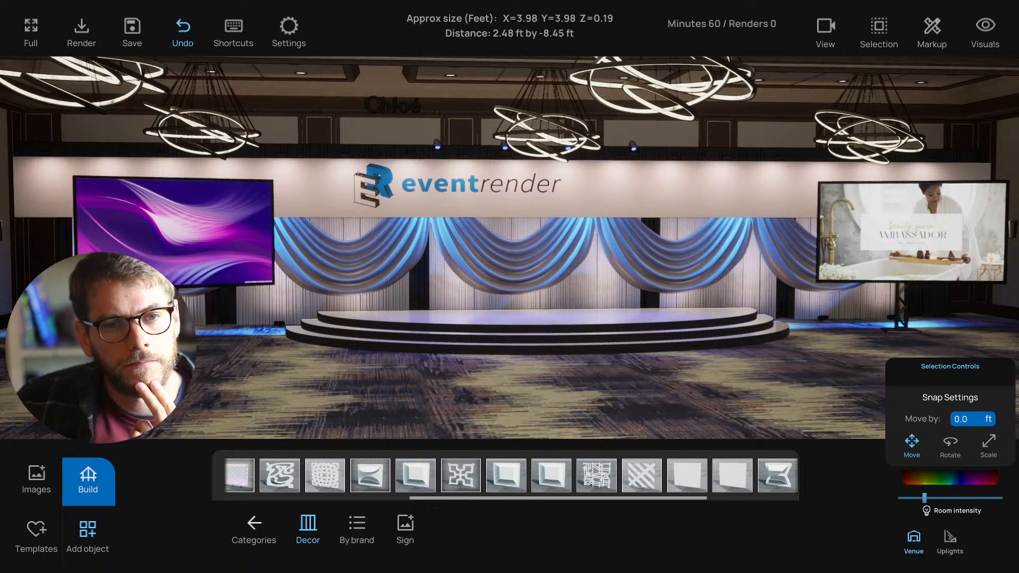
left_click(220, 248)
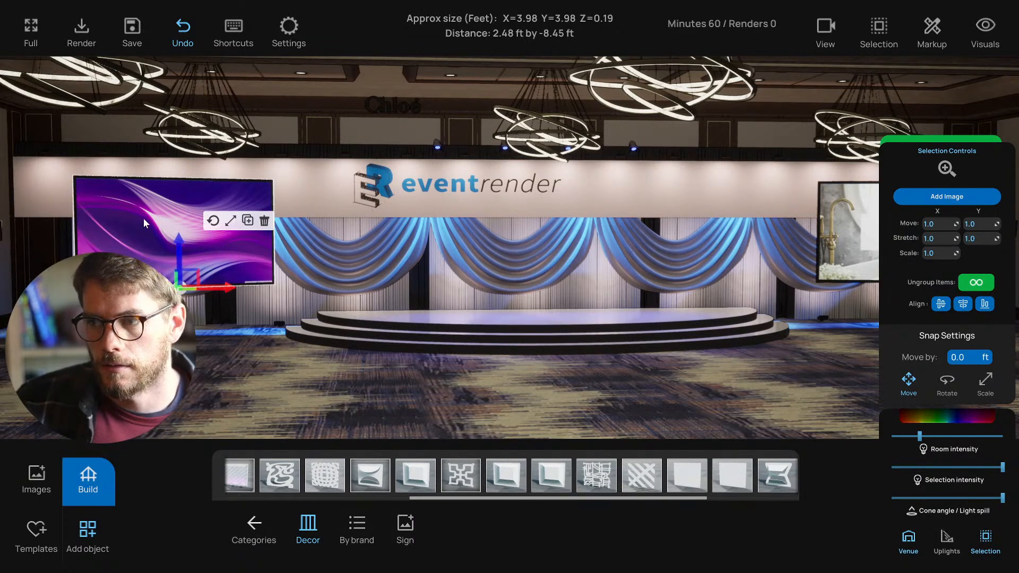
- Load the EventRender graphic onto the left display screen
left_click(954, 197)
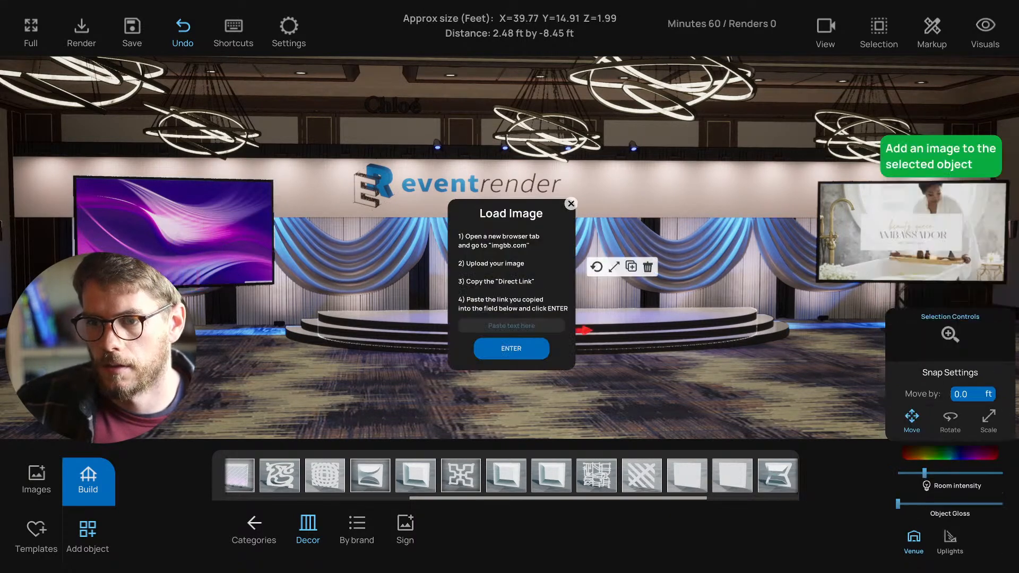
left_click(241, 254)
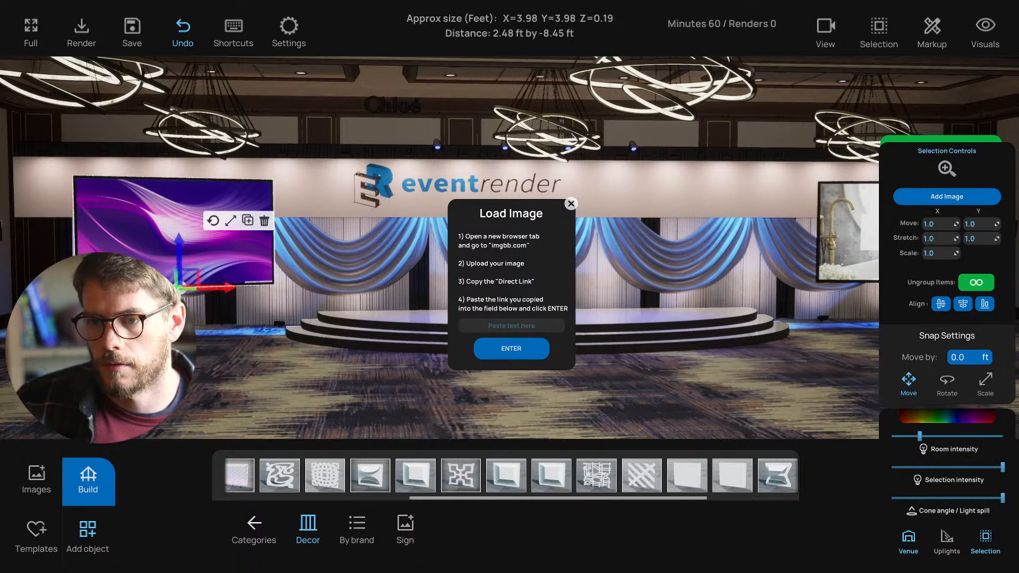
left_click(511, 358)
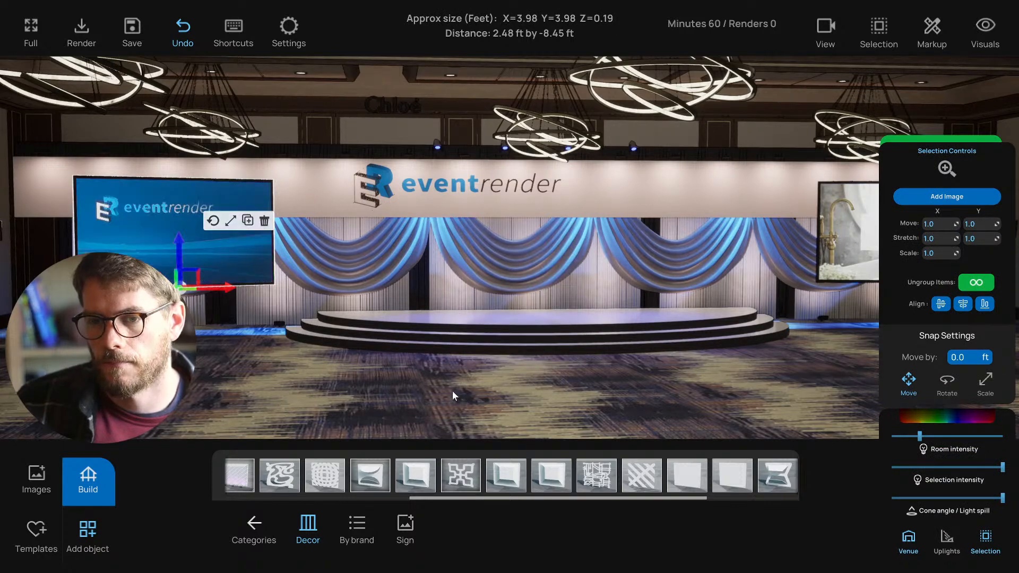
- Load the same EventRender graphic onto the right display screen
key("d")
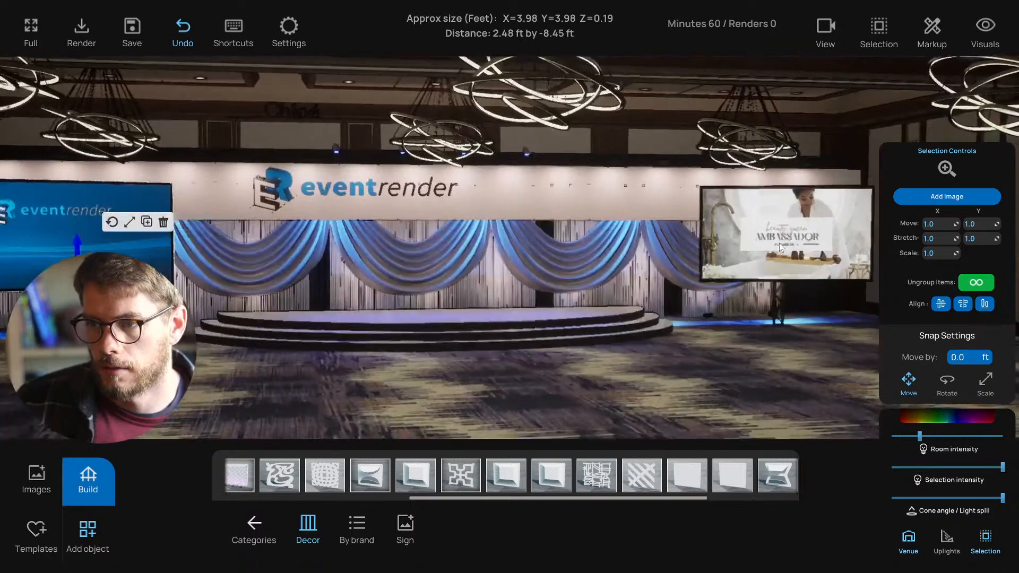
left_click(779, 243)
left_click(947, 197)
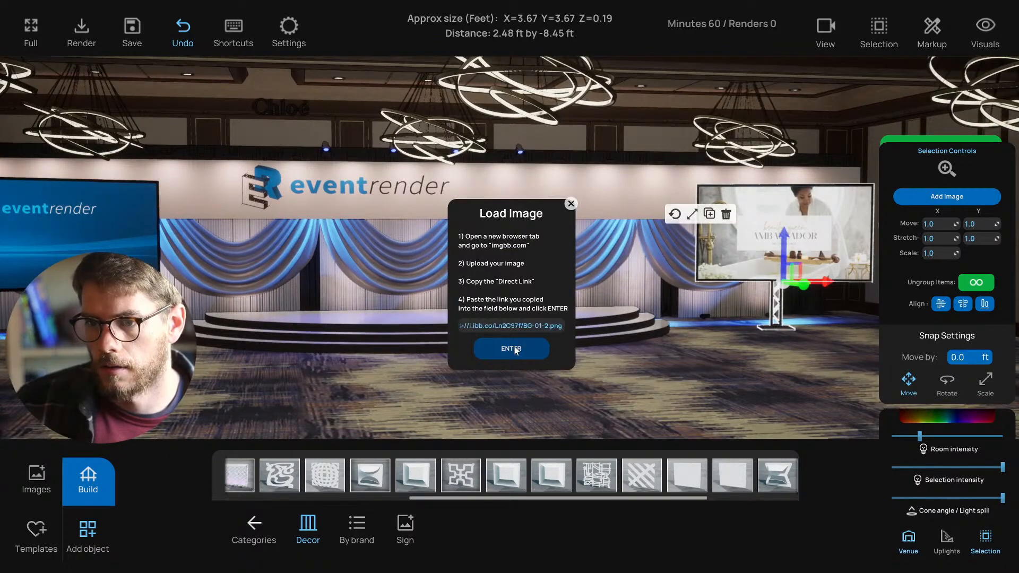
left_click(513, 348)
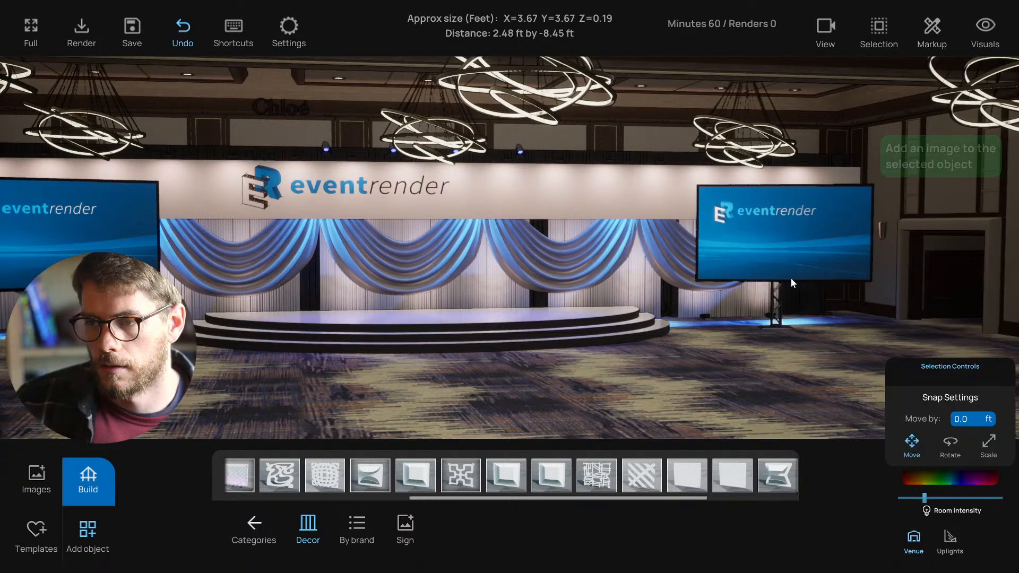
- Recentre the view on the stage and select the row of uplights along it
mouse_move(558, 360)
right_mouse_down()
mouse_move(535, 366)
mouse_move(556, 355)
right_mouse_up()
key("s")
key("w")
key("s")
key("w")
key("a")
left_click(268, 317)
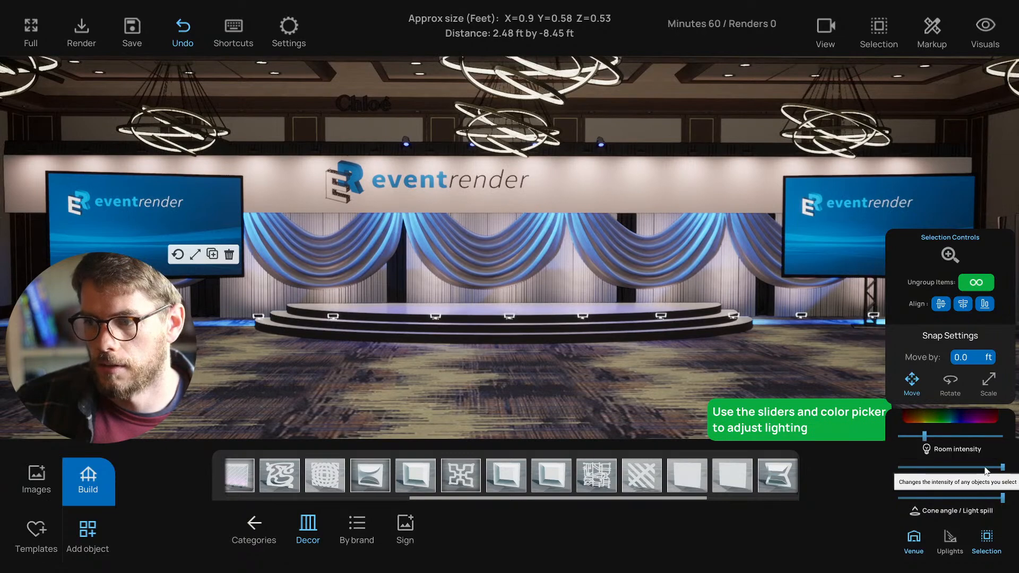
- Lower the selected uplights' intensity
left_click_drag(1002, 468, 909, 467)
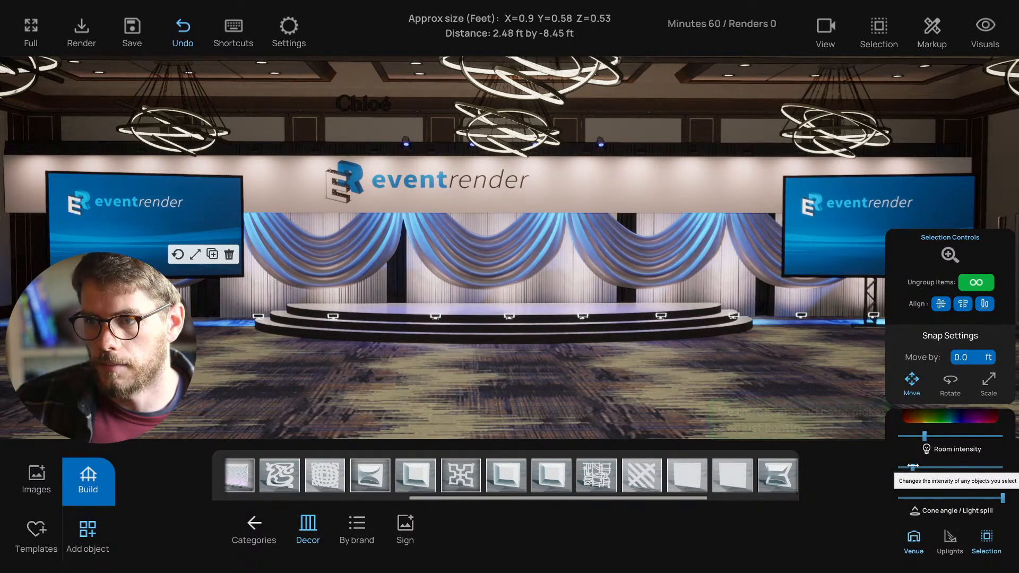
left_click(591, 399)
scroll(591, 399, "down", 3)
right_click_drag(591, 399, 304, 386)
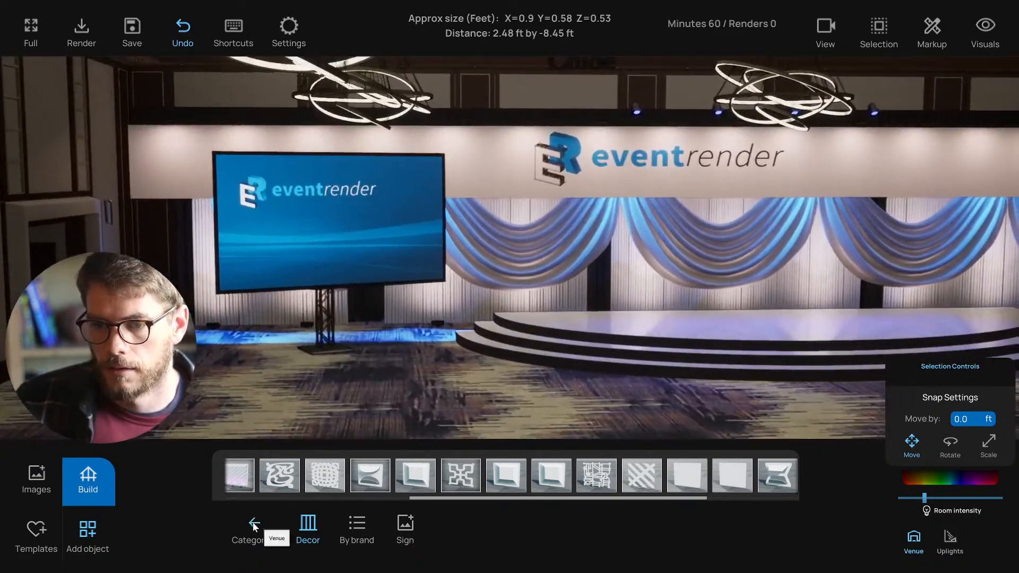
- Place a truss light from the light fixtures under the left side screen
left_click(254, 525)
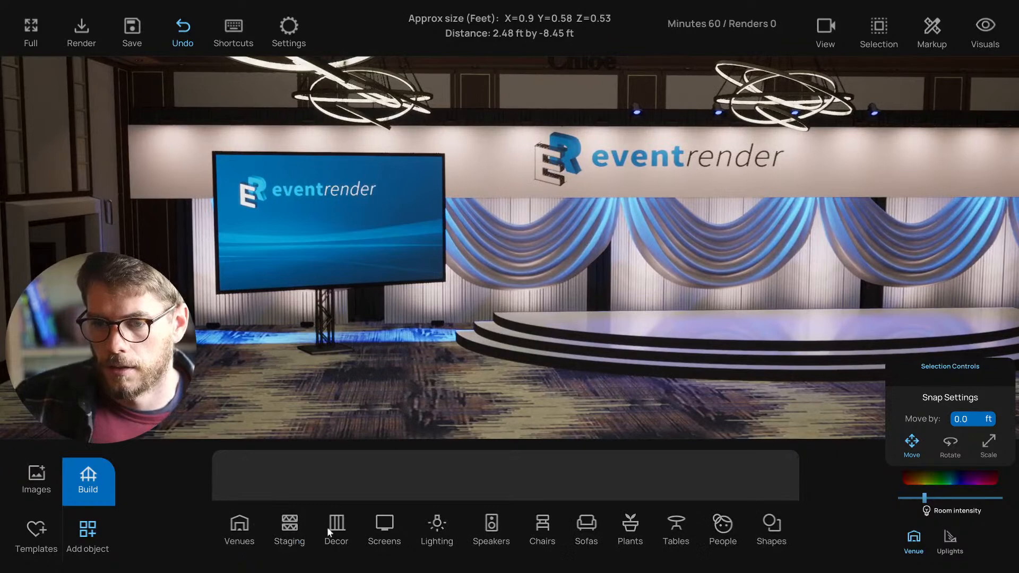
left_click(437, 525)
right_click_drag(371, 405, 344, 405)
left_click_drag(300, 472, 292, 382)
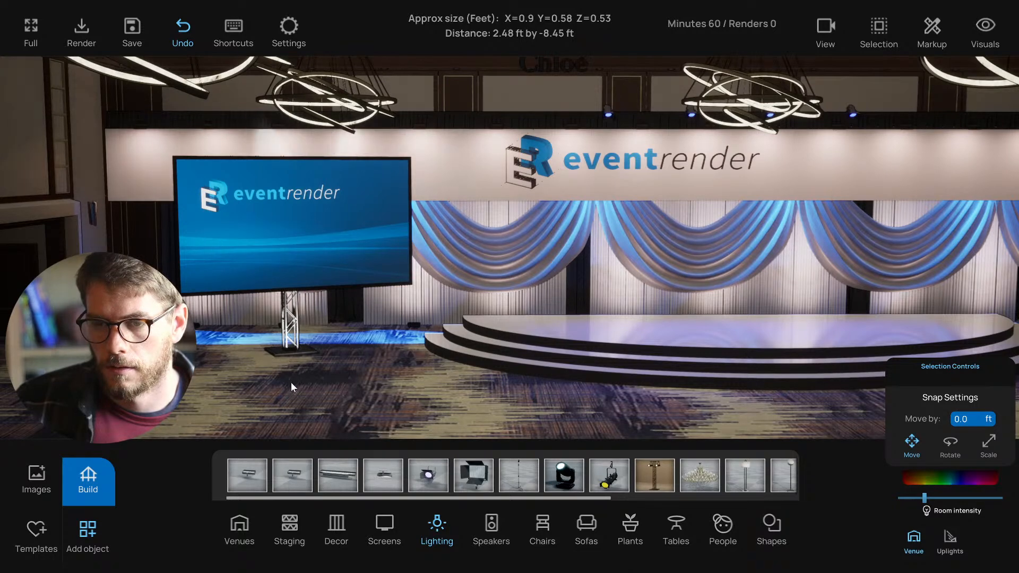
left_click(291, 357)
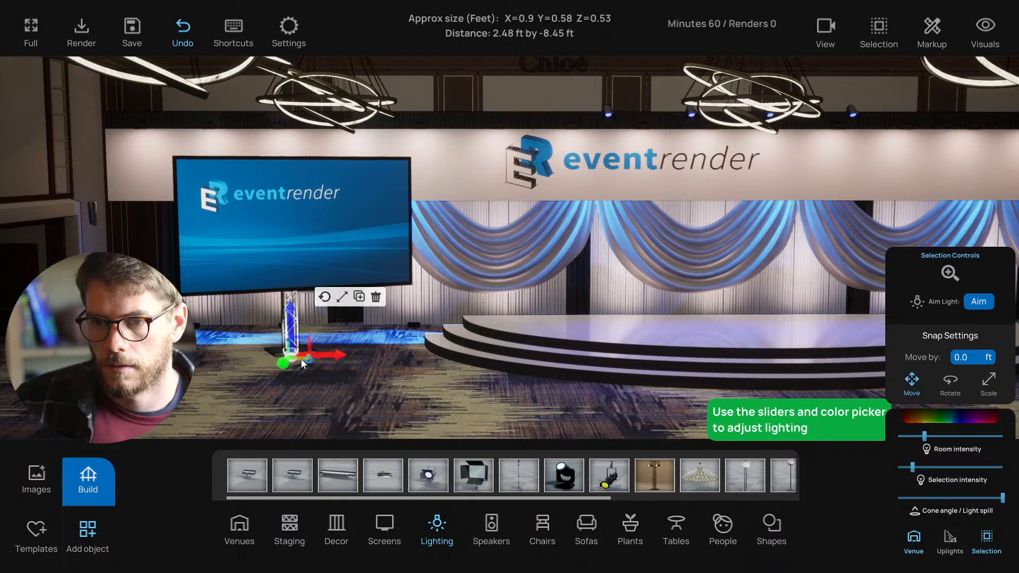
- Copy the left-screen truss light and slide the copy under the right screen
left_click_drag(312, 384, 386, 384)
key("w")
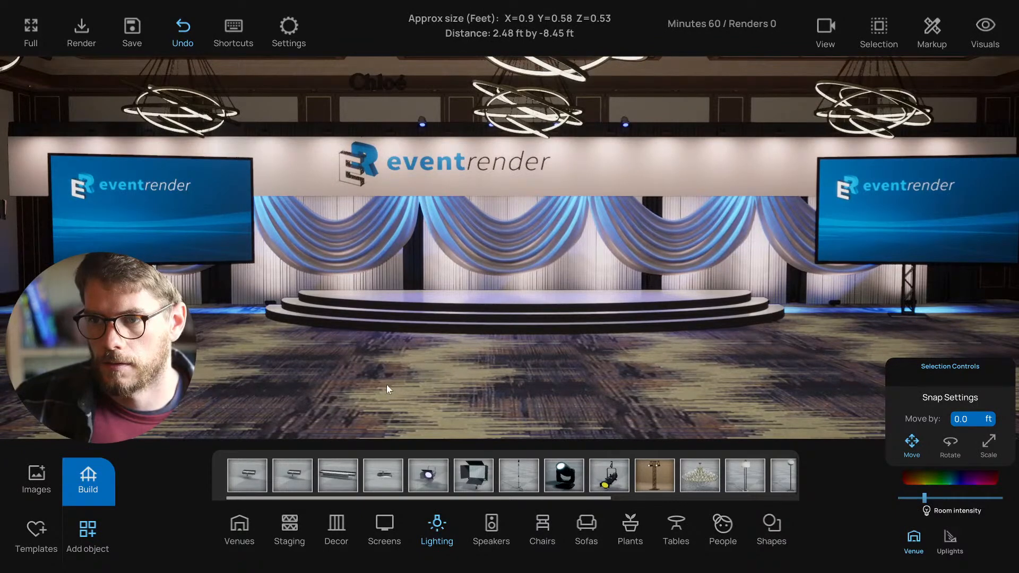
left_click_drag(387, 384, 234, 329)
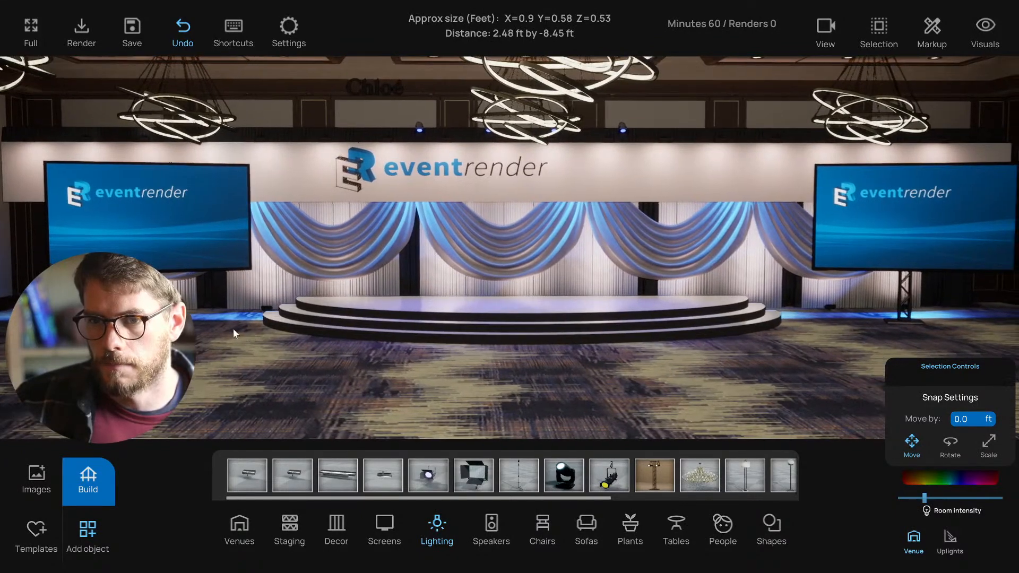
left_click(169, 317)
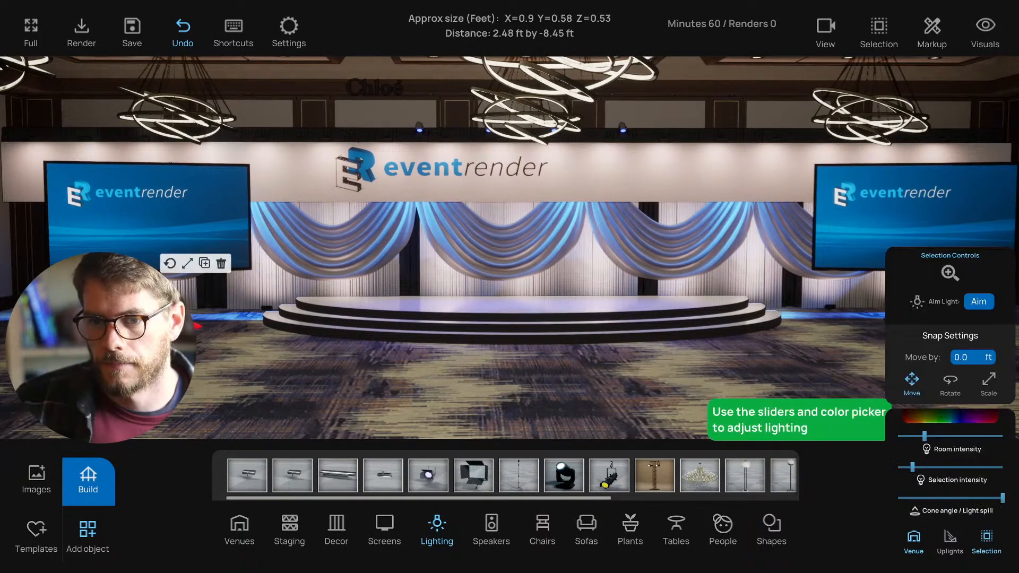
key("ctrl+c")
left_click_drag(183, 325, 817, 352)
key("d")
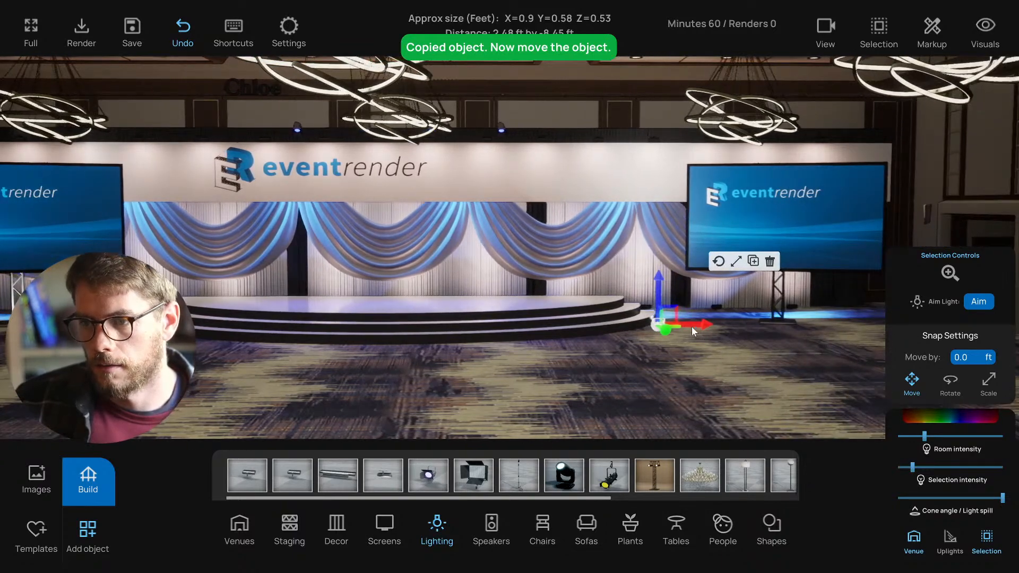
left_click_drag(692, 326, 814, 327)
left_click(704, 374)
- Check the light under the right screen and turn the view around the stage
key("s")
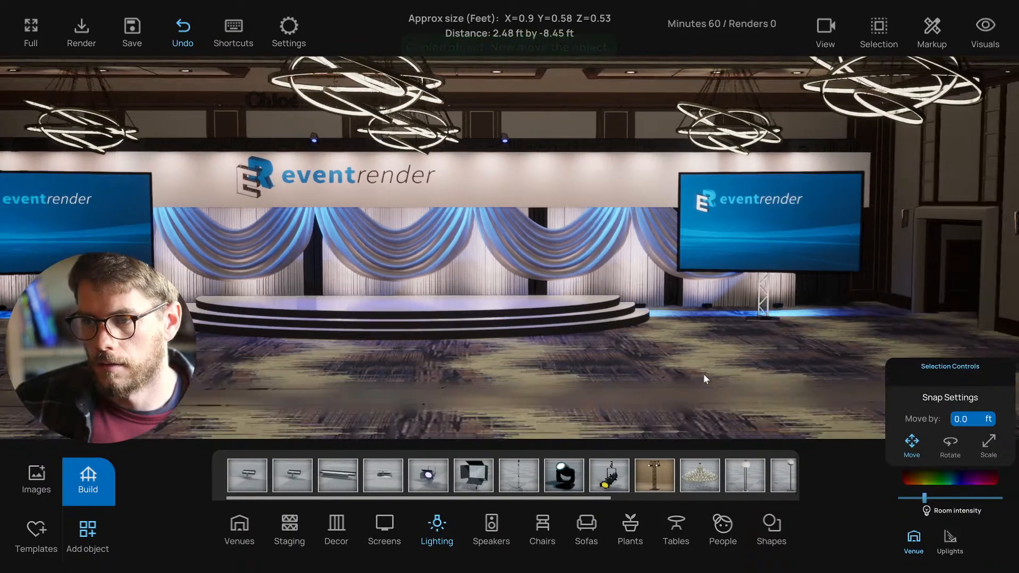
key("a")
left_click(842, 335)
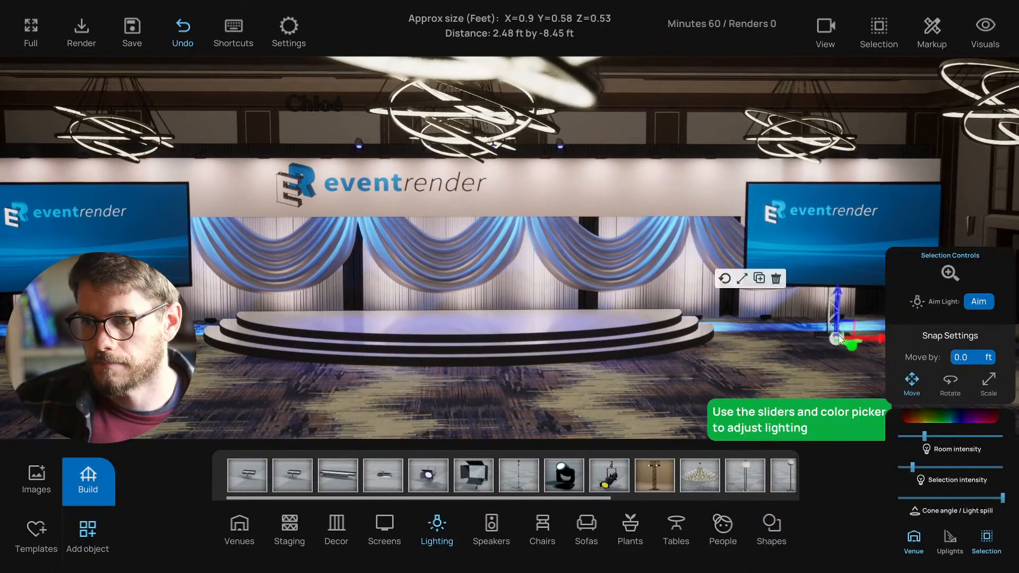
left_click(753, 382)
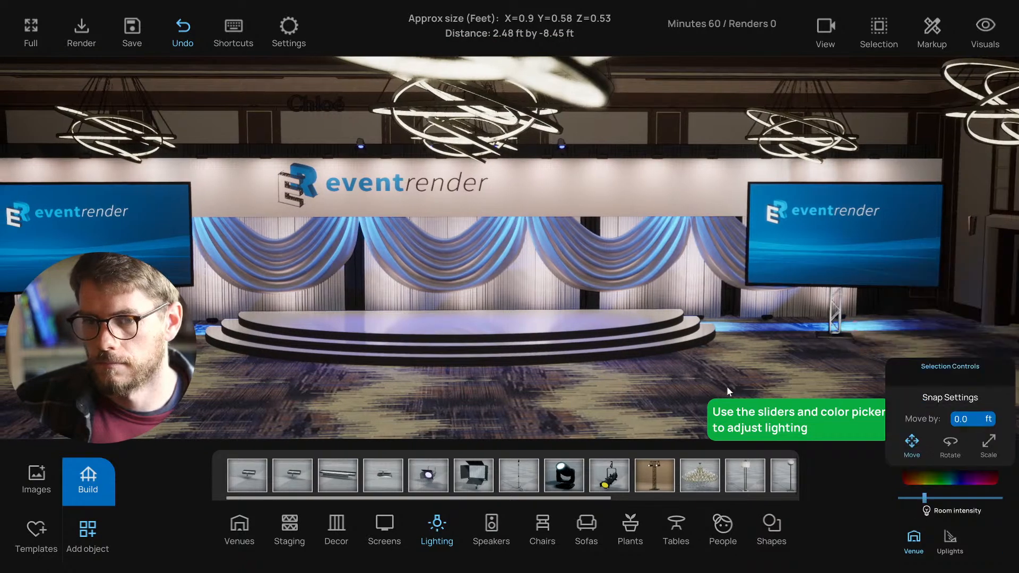
key("s")
key("a")
left_click_drag(734, 383, 590, 380)
- Fly the view around the stage and select the 3D EventRender logo above the drapes
key("d")
key("w")
key("d")
key("s")
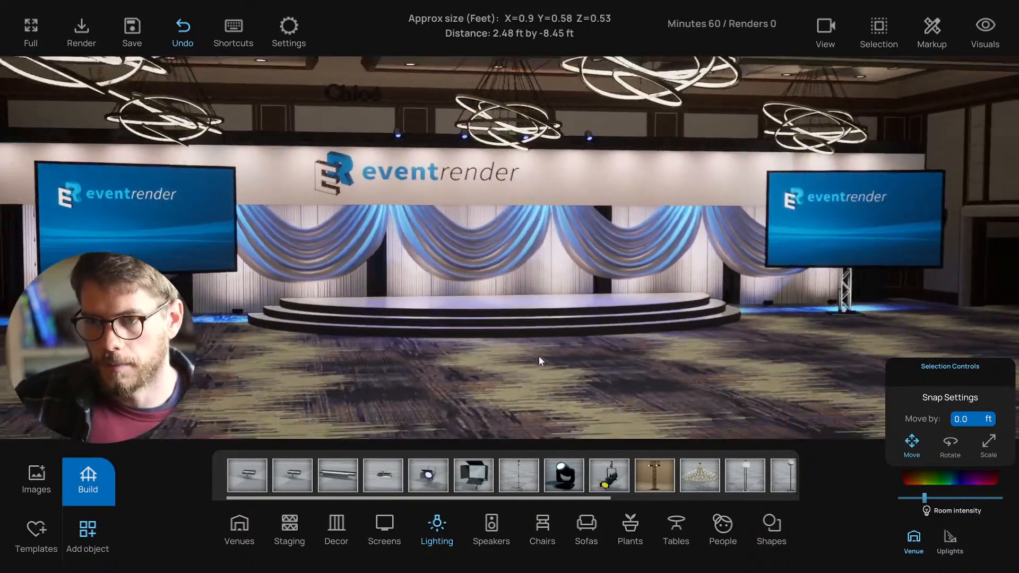
key("w")
left_click_drag(540, 356, 548, 326)
key("a")
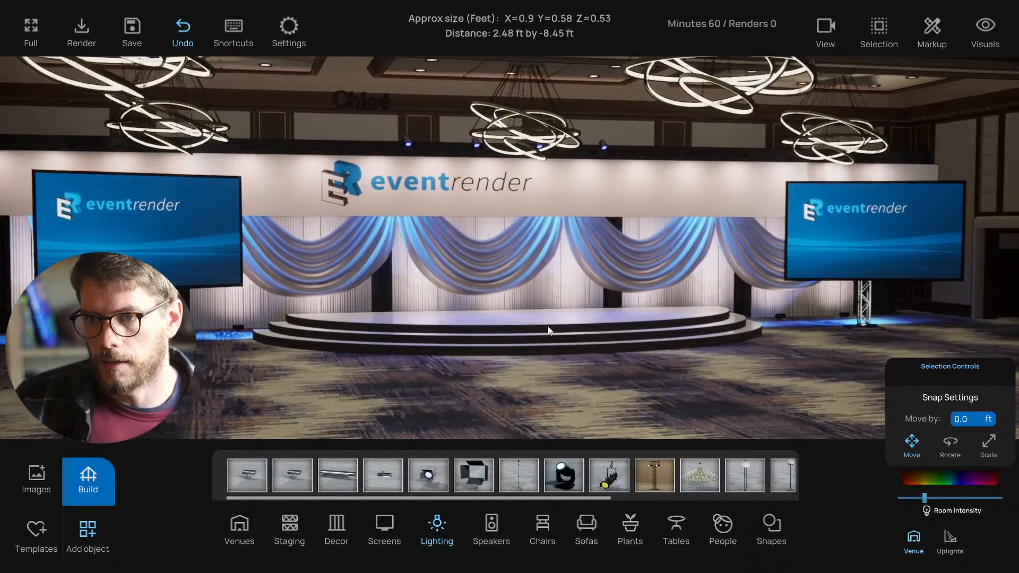
key("a")
key("s")
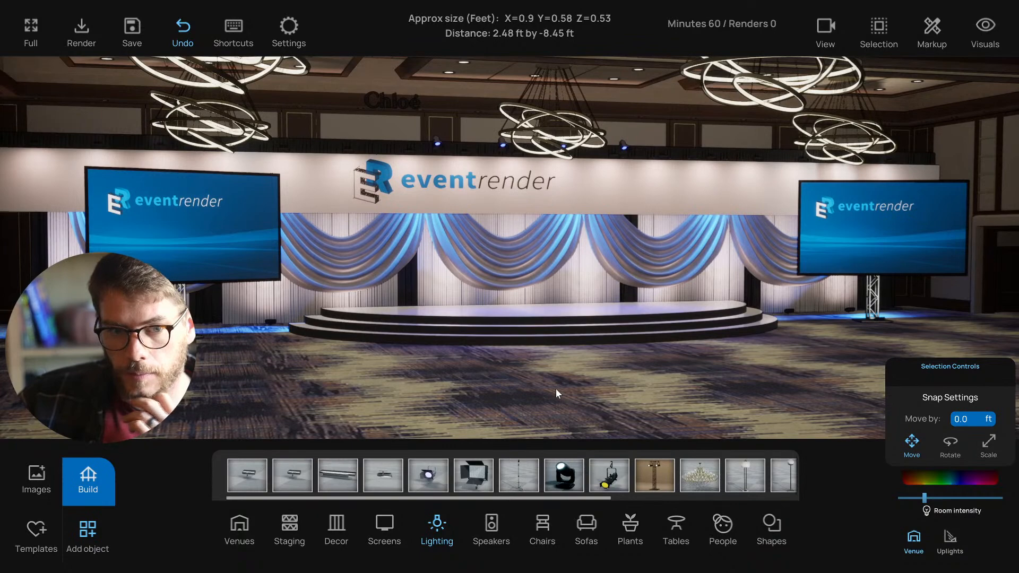
key("d")
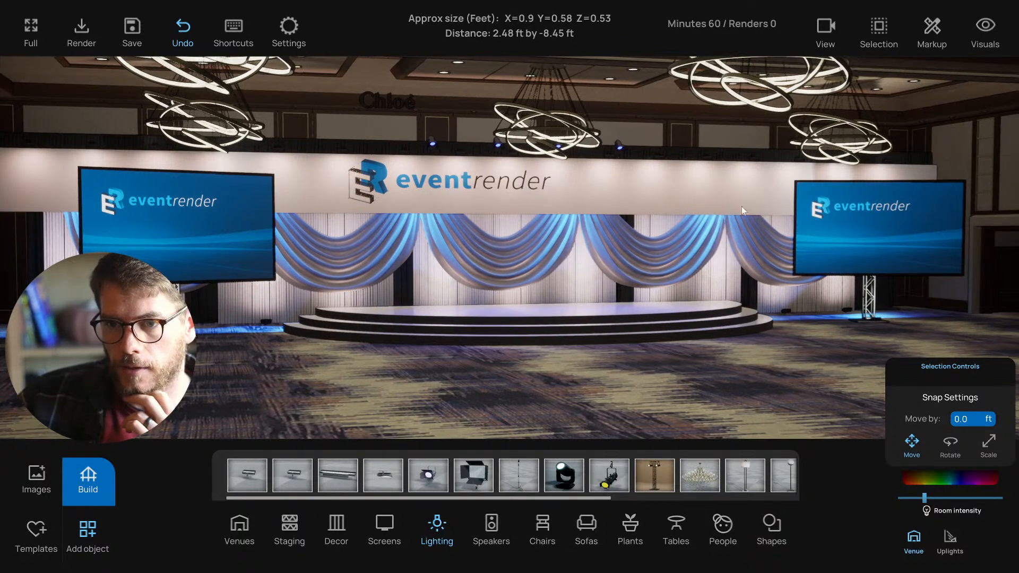
key("d")
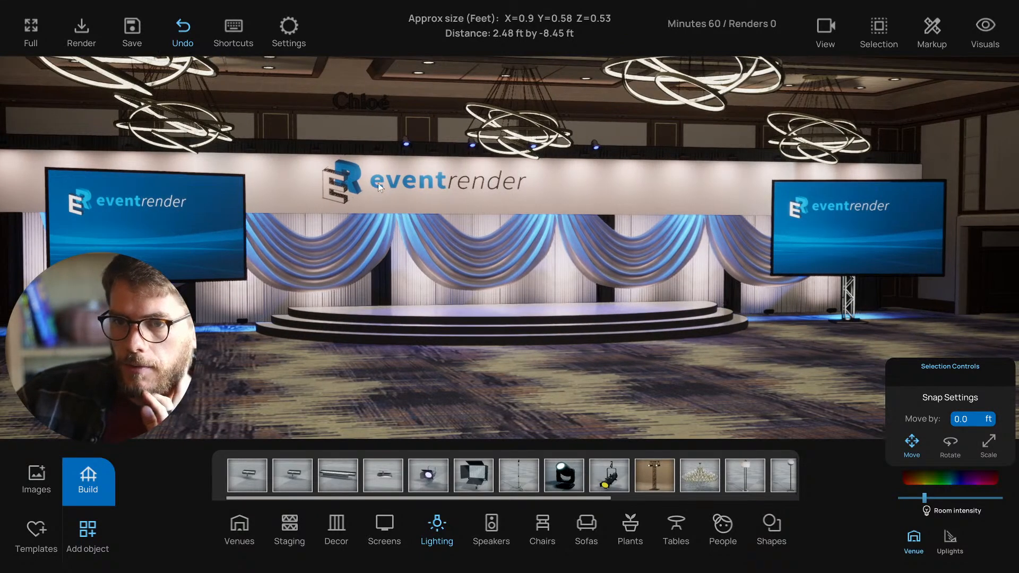
key("a")
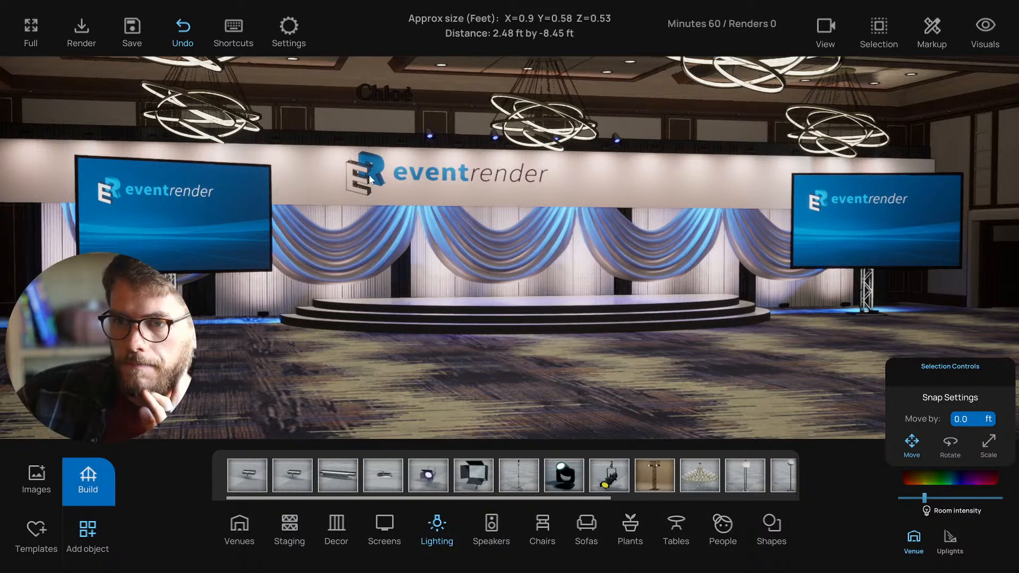
left_click(369, 179)
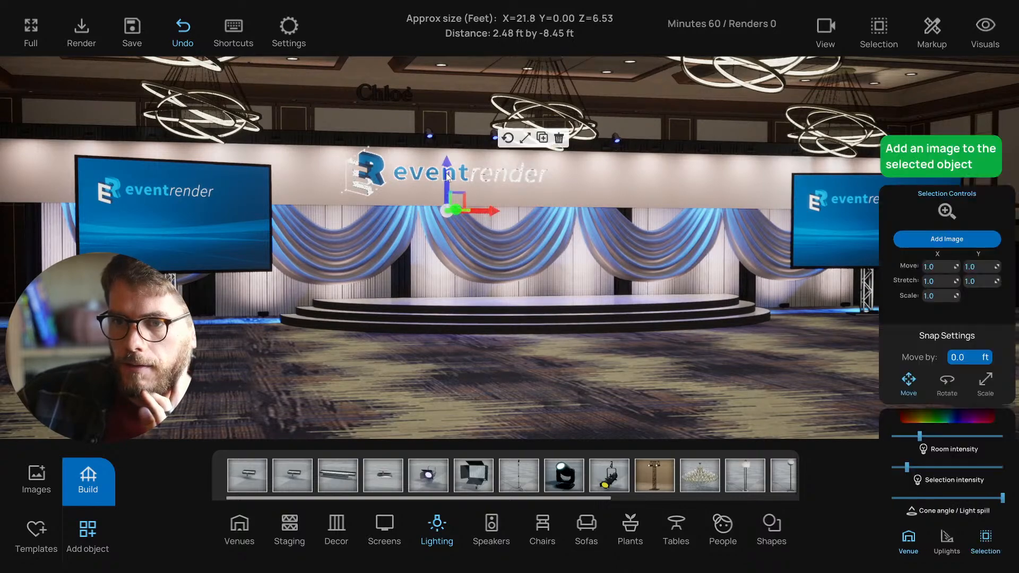
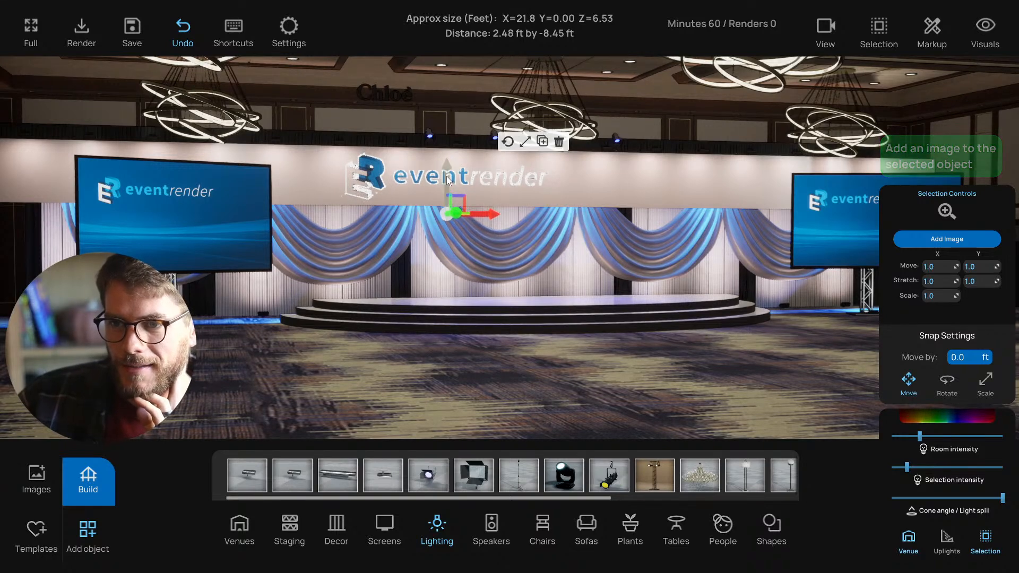
- Deselect the logo and raise the camera above the stage with the ceiling hidden
left_click(525, 140)
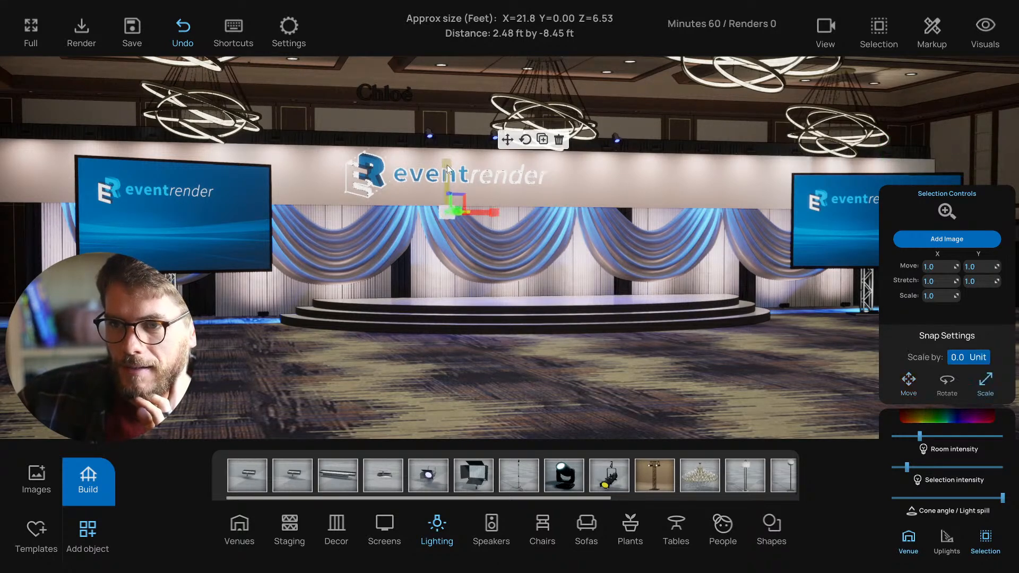
left_click(507, 139)
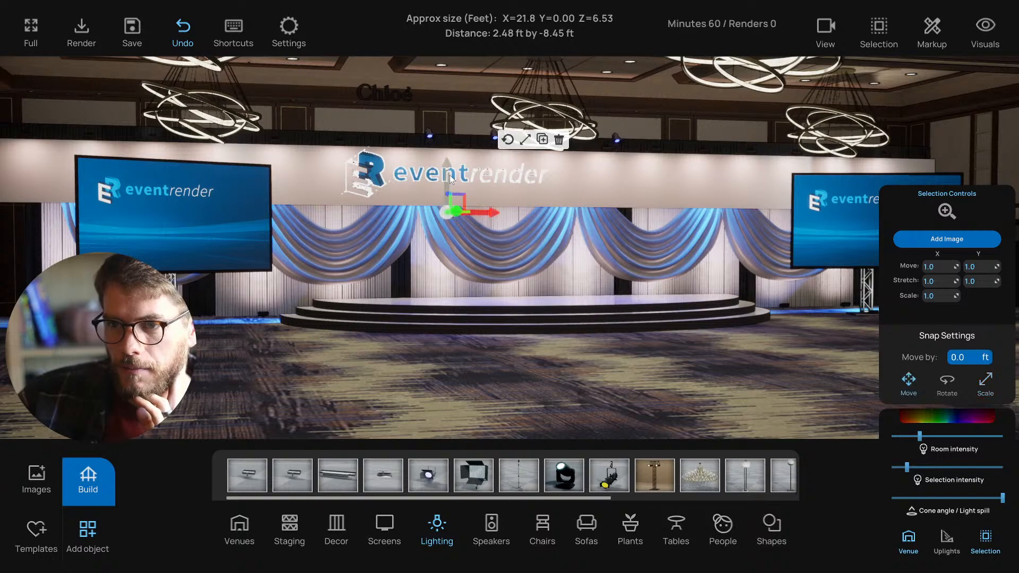
left_click(430, 355)
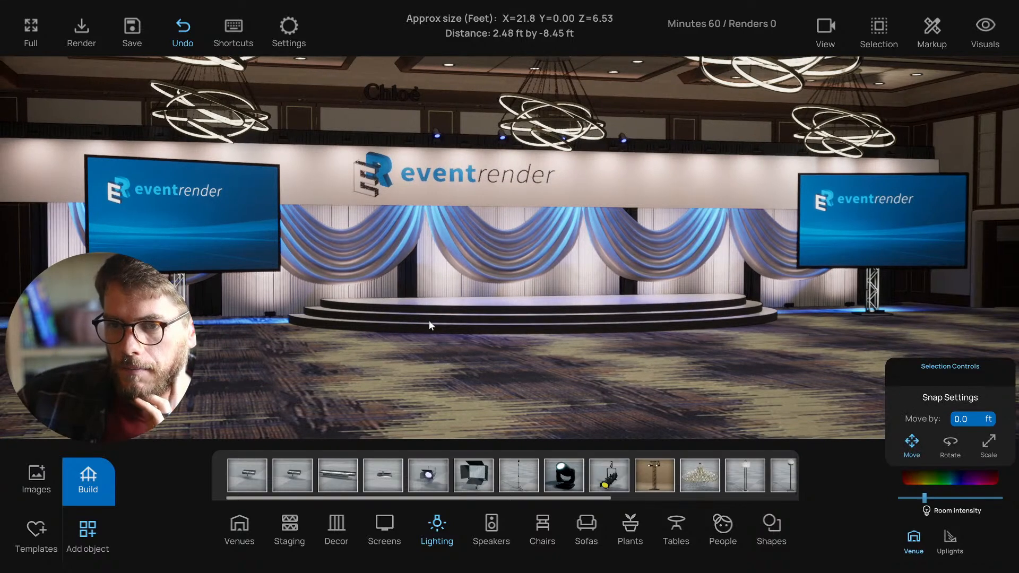
key("a")
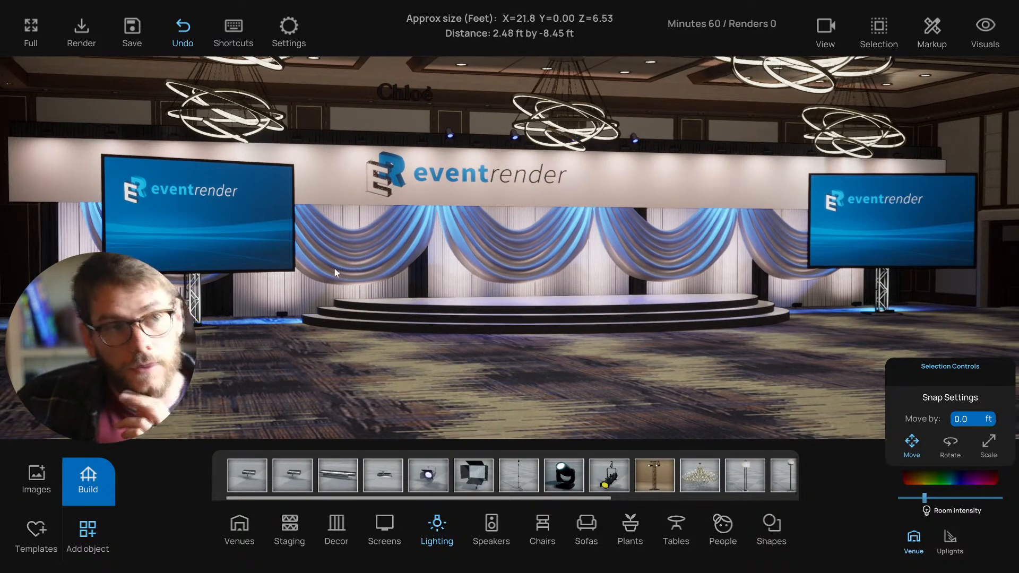
key("d")
key("a")
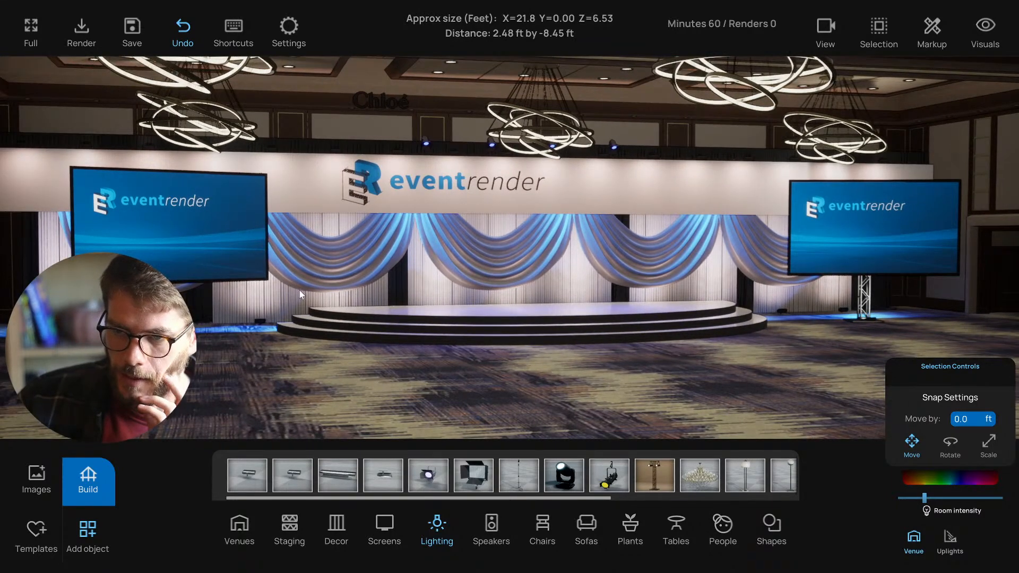
key("s")
right_click_drag(477, 161, 593, 260)
key("e")
key("c")
- In top view, copy two truss segments along the red axis to extend the truss row
key("t")
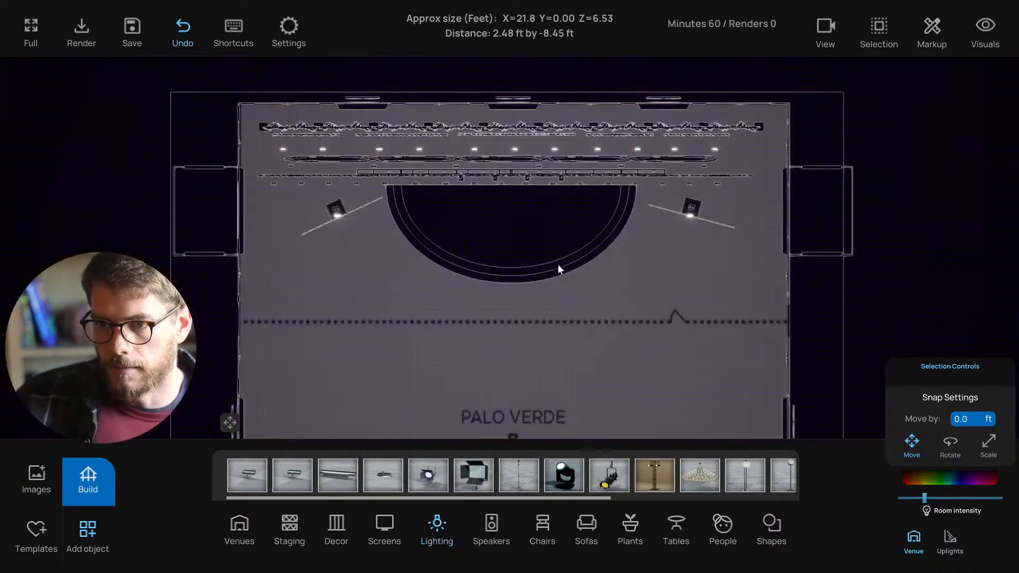
scroll(557, 263, "down", 1)
scroll(509, 212, "up", 4)
scroll(473, 202, "up", 5)
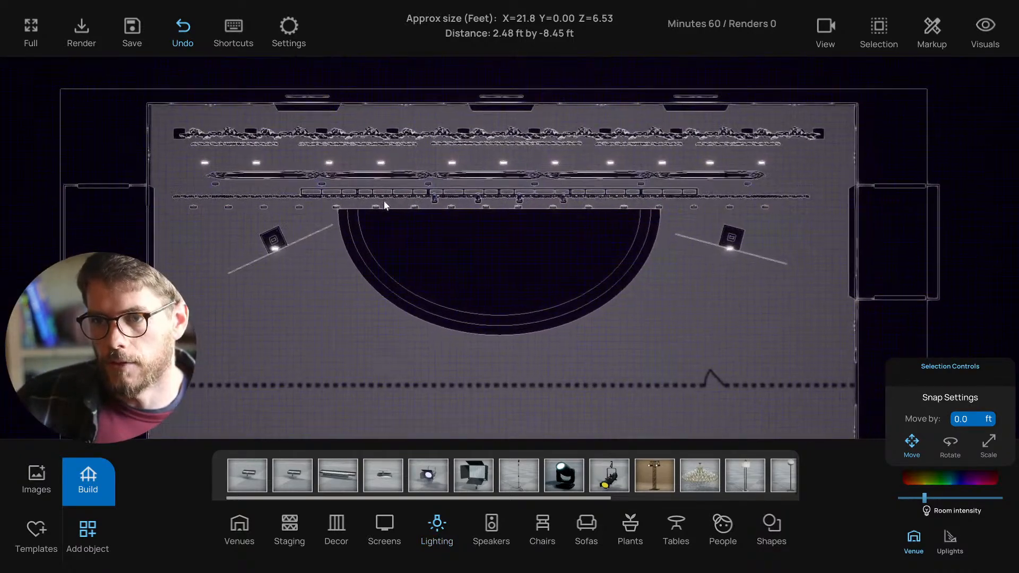
scroll(196, 167, "down", 2)
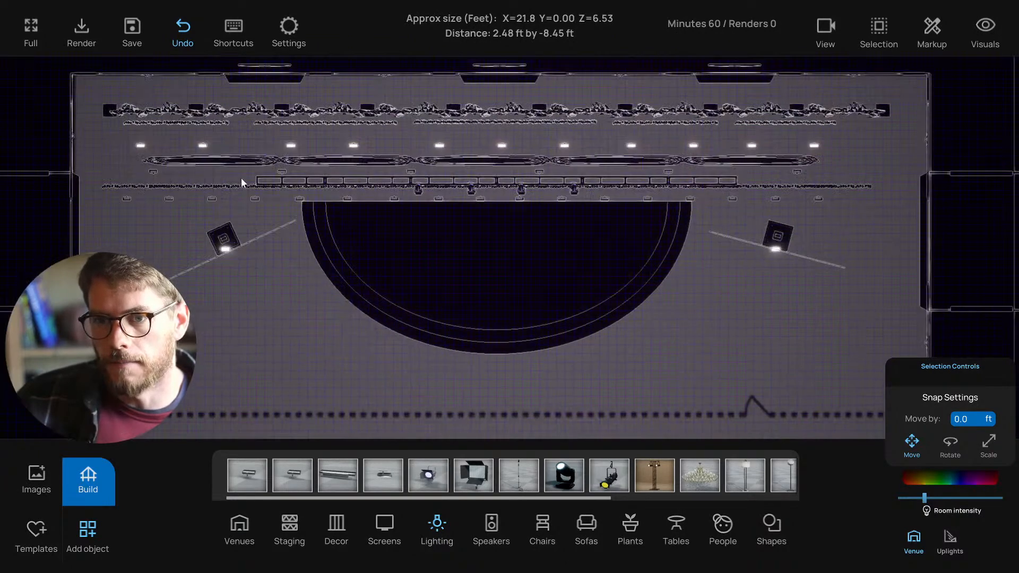
left_click(291, 182)
left_click(358, 184, "shift")
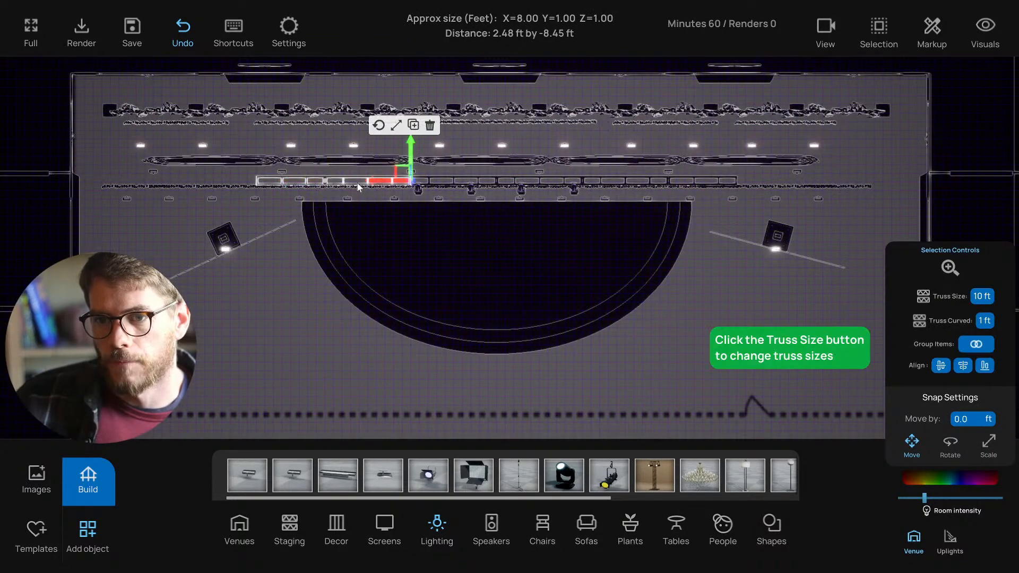
left_click_drag(370, 182, 859, 218, "alt")
left_click(822, 188)
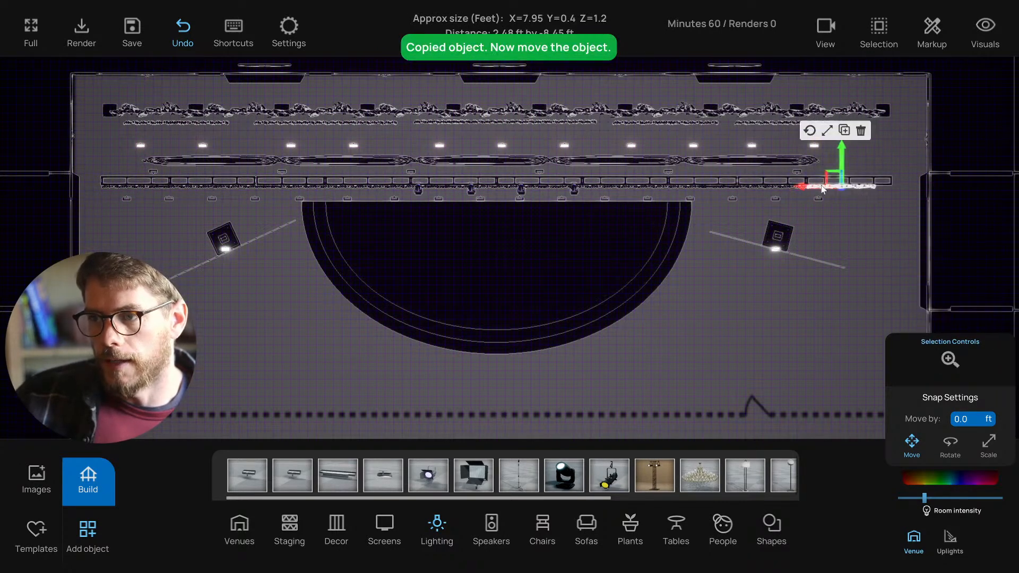
left_click(824, 211)
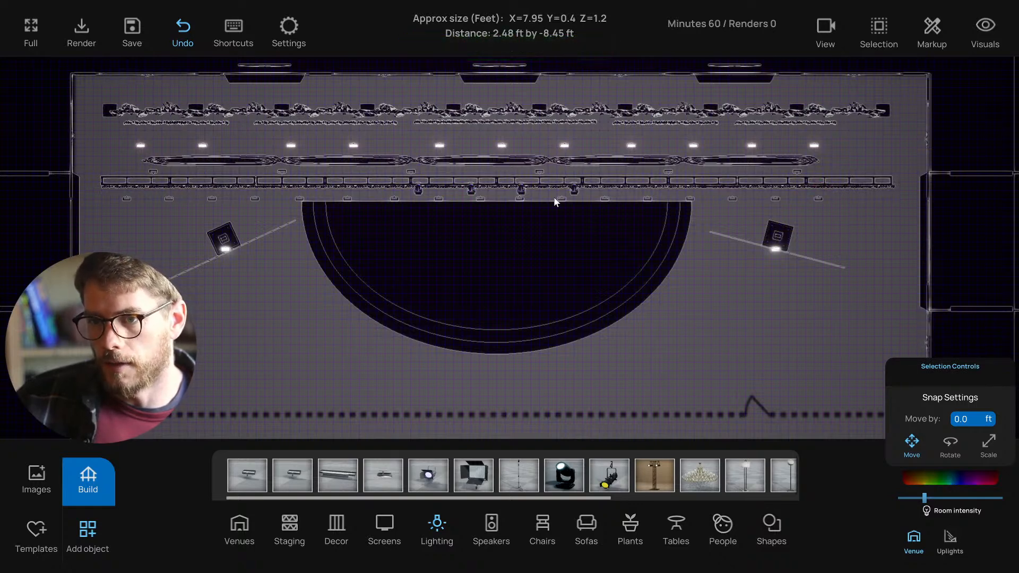
- Select the row of lights across the stage, then check the blue-lit swag drapes in 3D
middle_click_drag(138, 143, 149, 152)
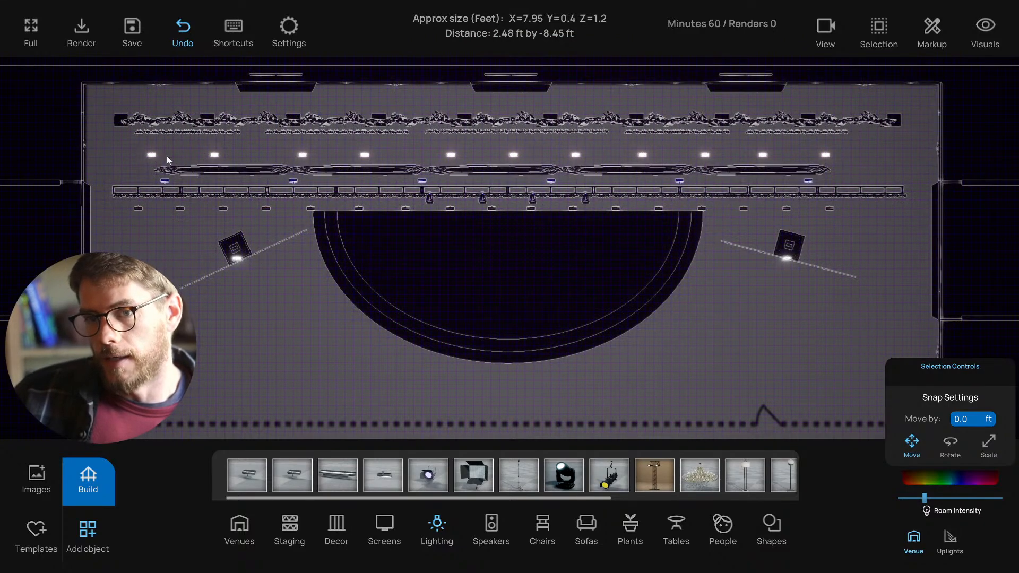
left_click_drag(167, 159, 847, 165)
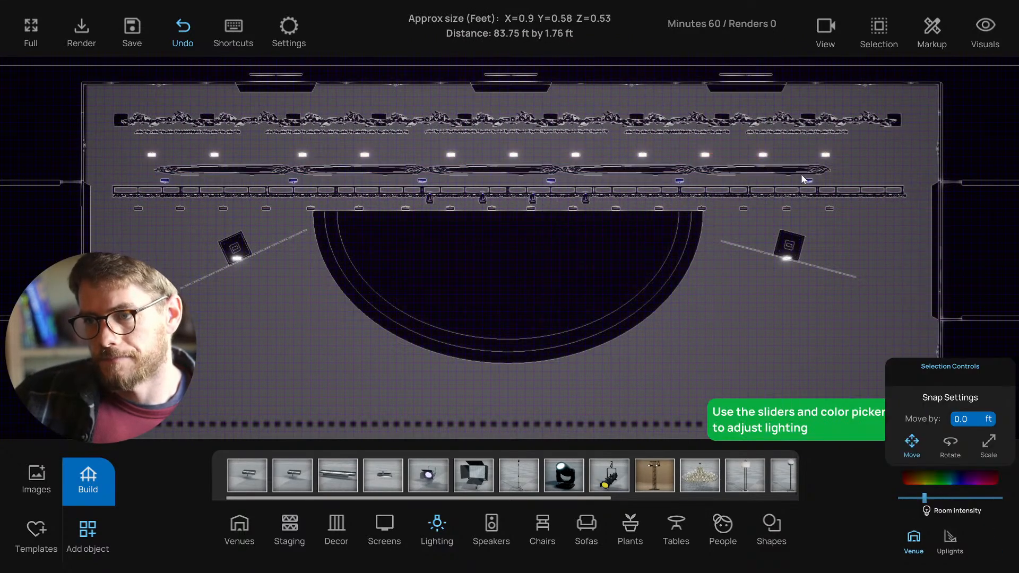
key("t")
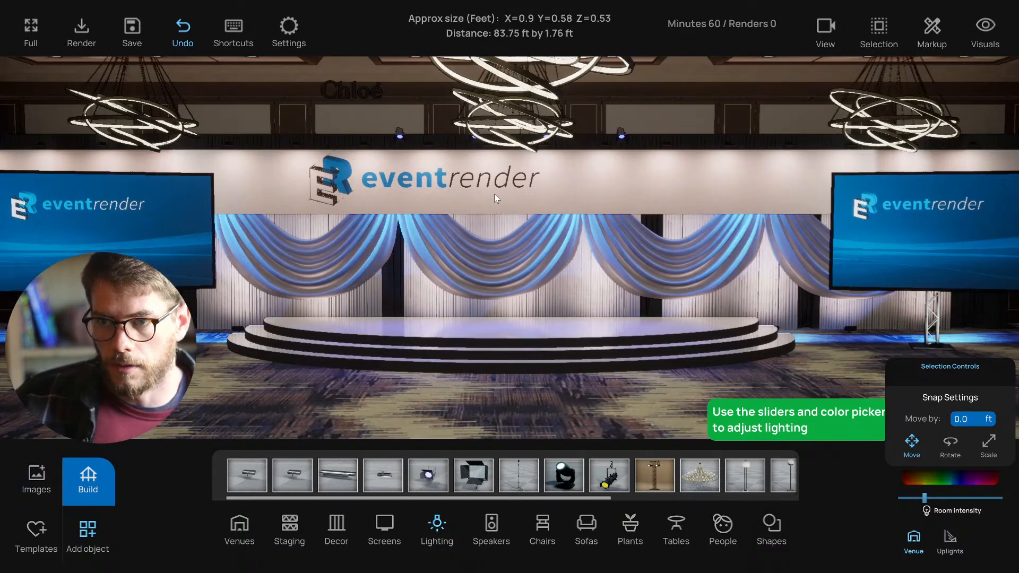
scroll(495, 193, "up", 1)
left_click(315, 250)
scroll(476, 266, "down", 1)
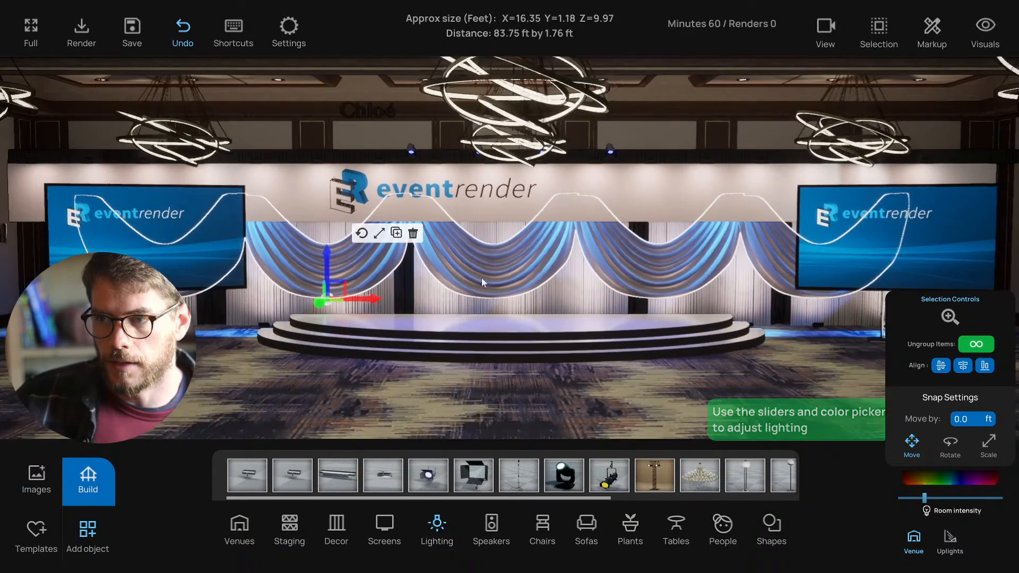
left_click(460, 412)
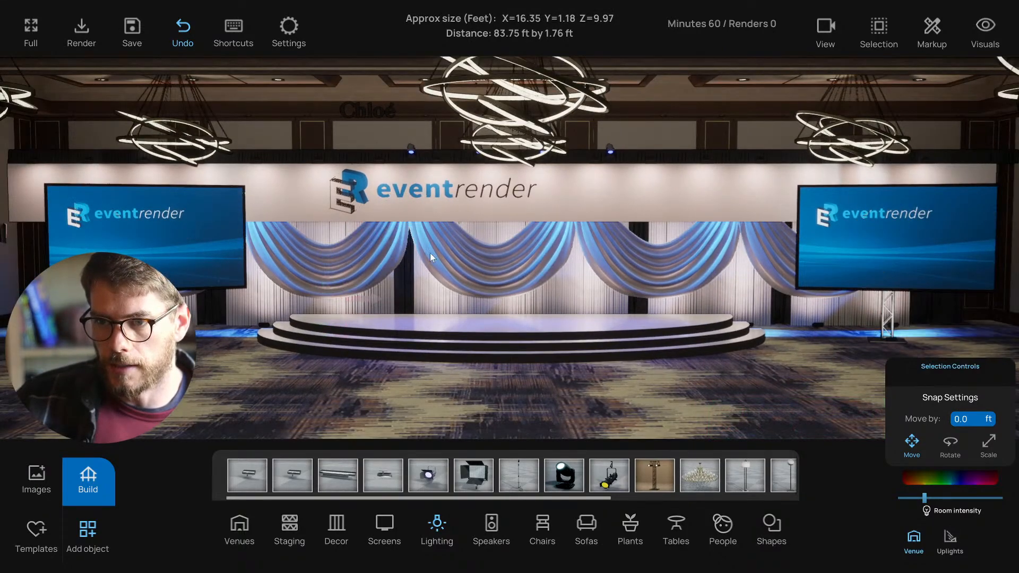
scroll(428, 275, "up", 1)
scroll(392, 280, "up", 1)
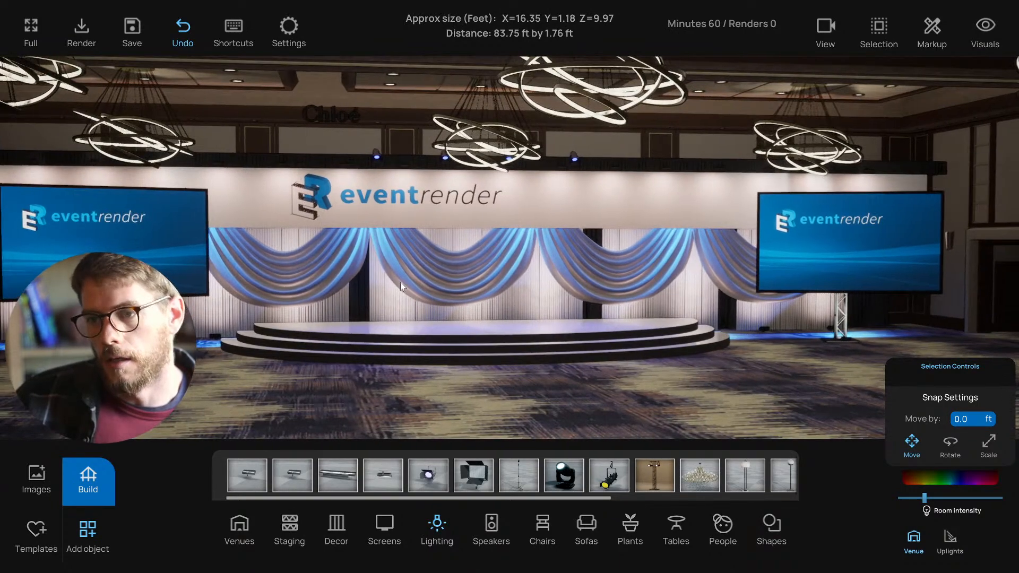
left_click_drag(420, 279, 450, 270)
- Check the back-wall row of objects in plan view and save the project with Ctrl+S
key("f")
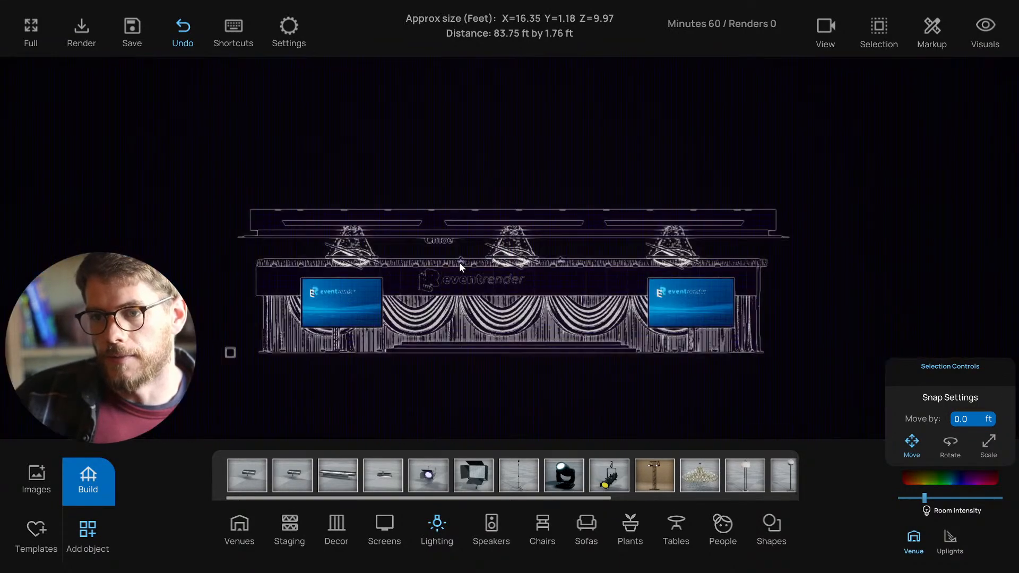
key("t")
scroll(458, 254, "up", 3)
right_click_drag(367, 138, 381, 170)
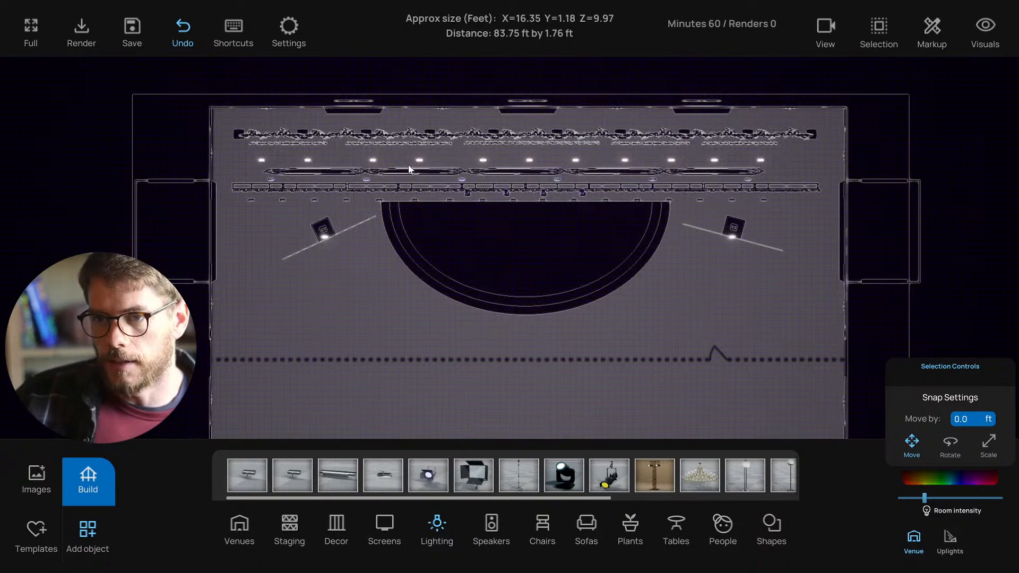
scroll(459, 169, "up", 2)
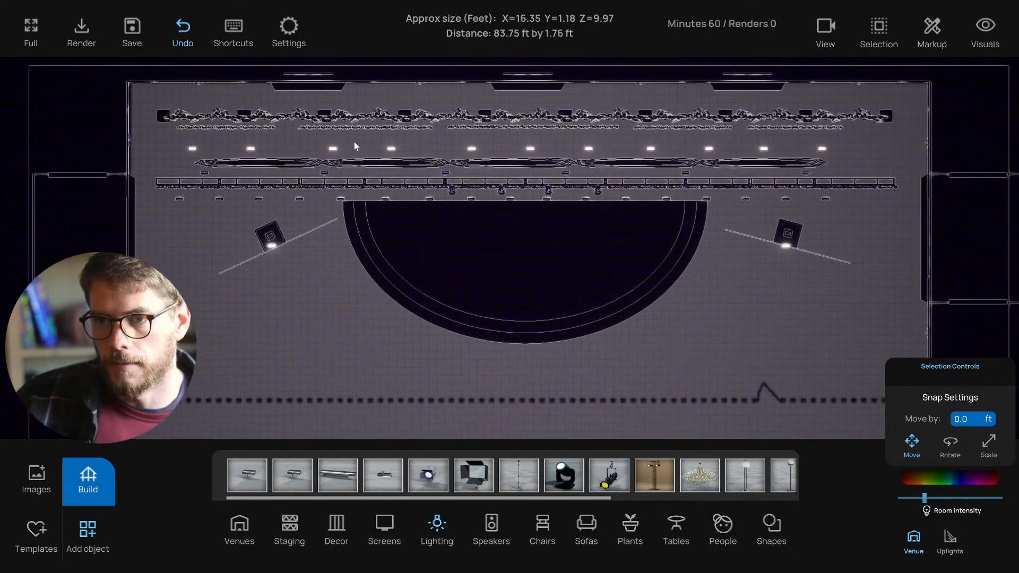
left_click_drag(209, 120, 884, 132)
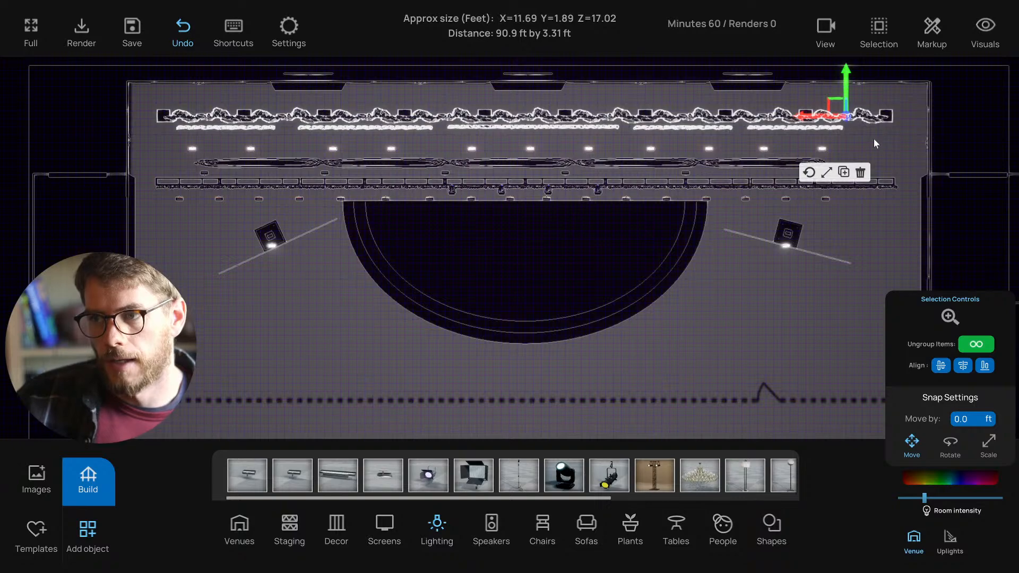
left_click(494, 138)
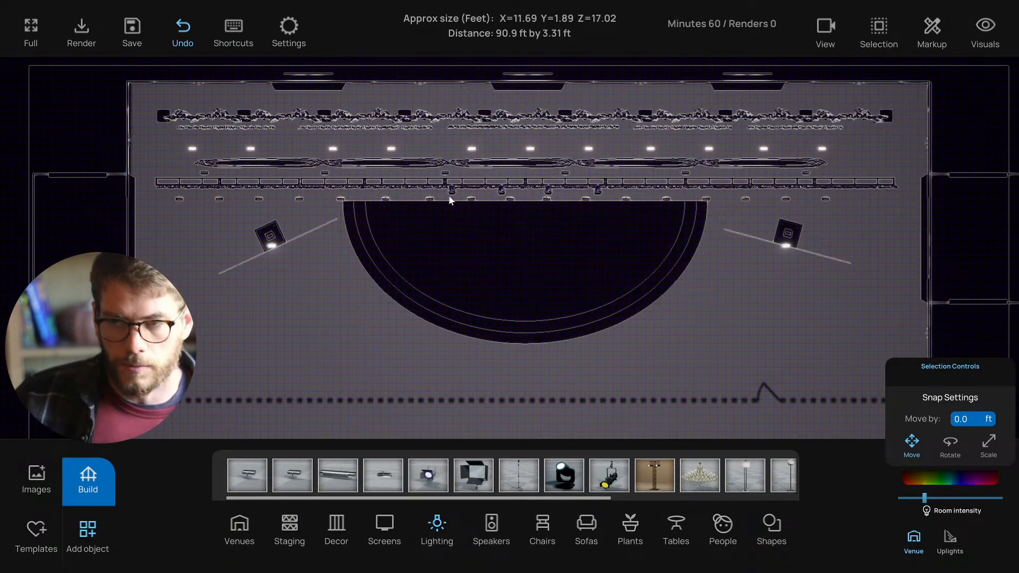
key("ctrl+s")
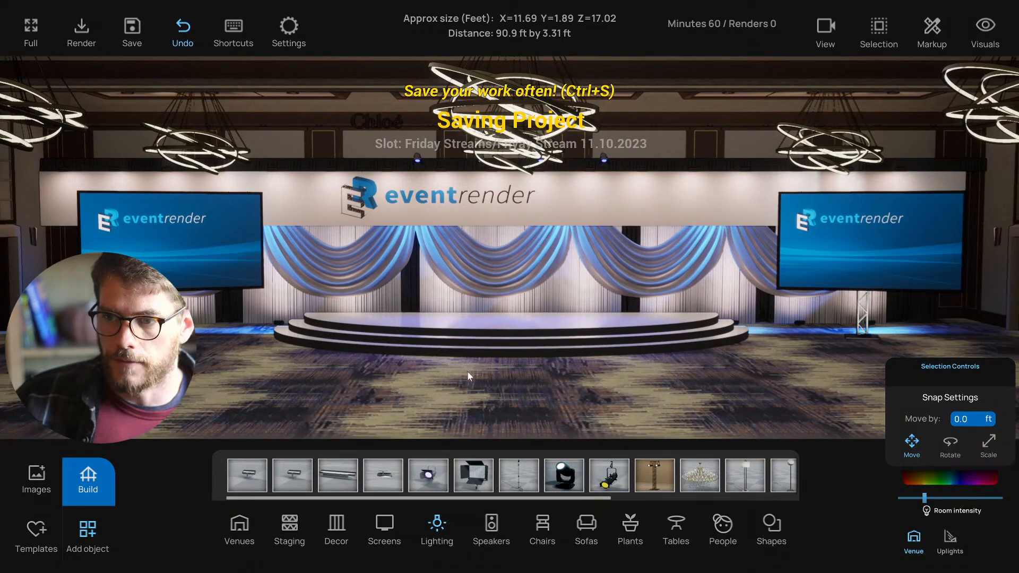
- Swing the view back to the front and save the project again
mouse_move(465, 280)
right_mouse_down()
mouse_move(453, 278)
mouse_move(477, 274)
right_mouse_up()
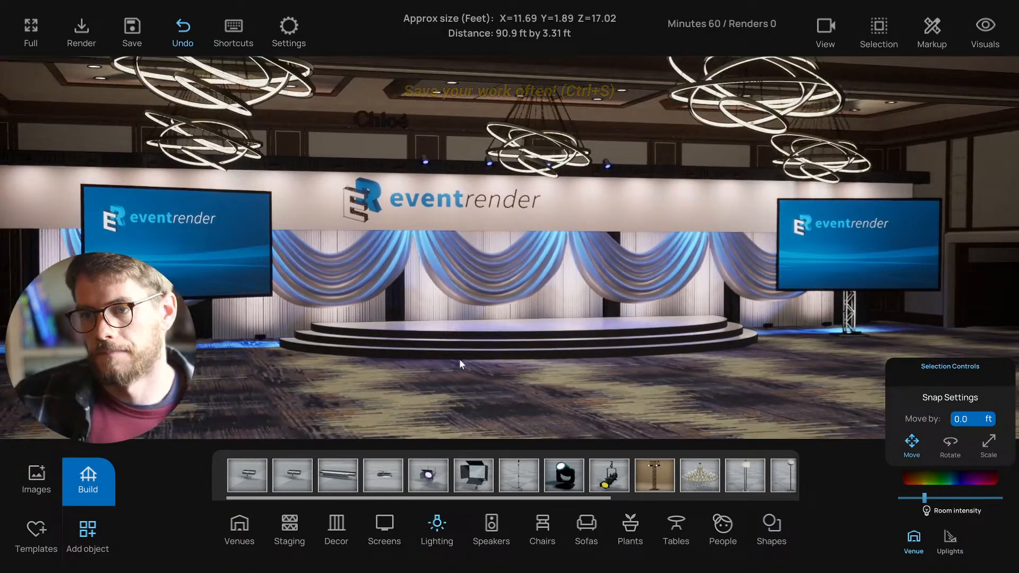
mouse_move(459, 359)
right_mouse_down()
mouse_move(470, 371)
mouse_move(441, 361)
mouse_move(466, 368)
right_mouse_up()
key("ctrl+s")
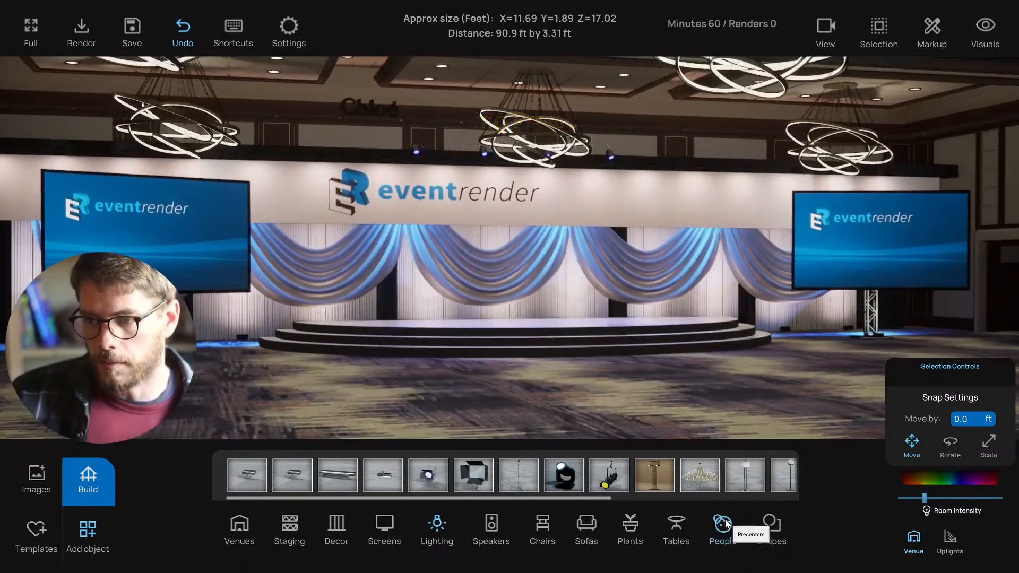
- Try a seated five-person panel on the stage, undo it, and bring up the add-object catalogue
left_click(722, 526)
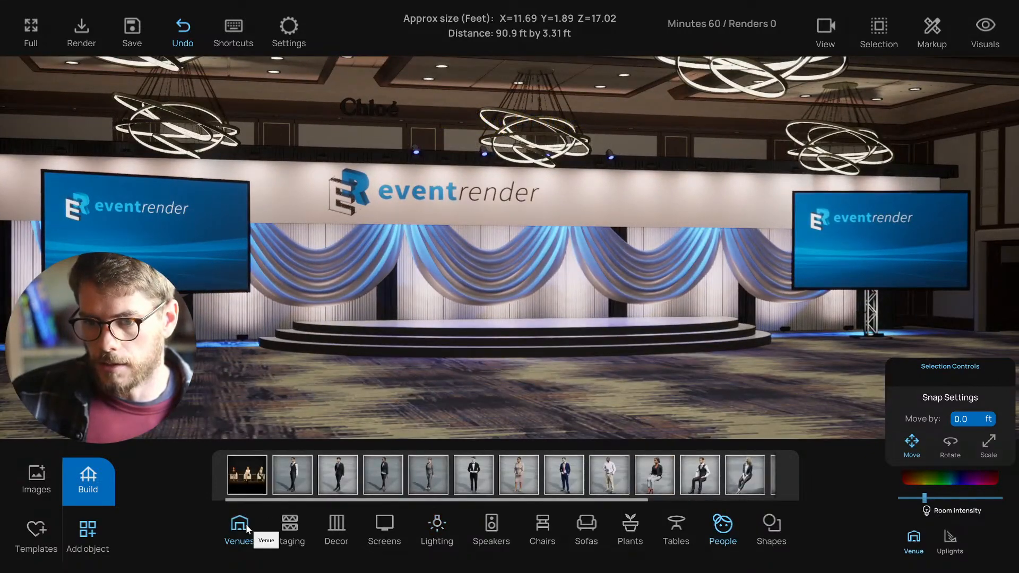
left_click_drag(373, 435, 549, 323)
right_click_drag(548, 323, 483, 432)
key("d")
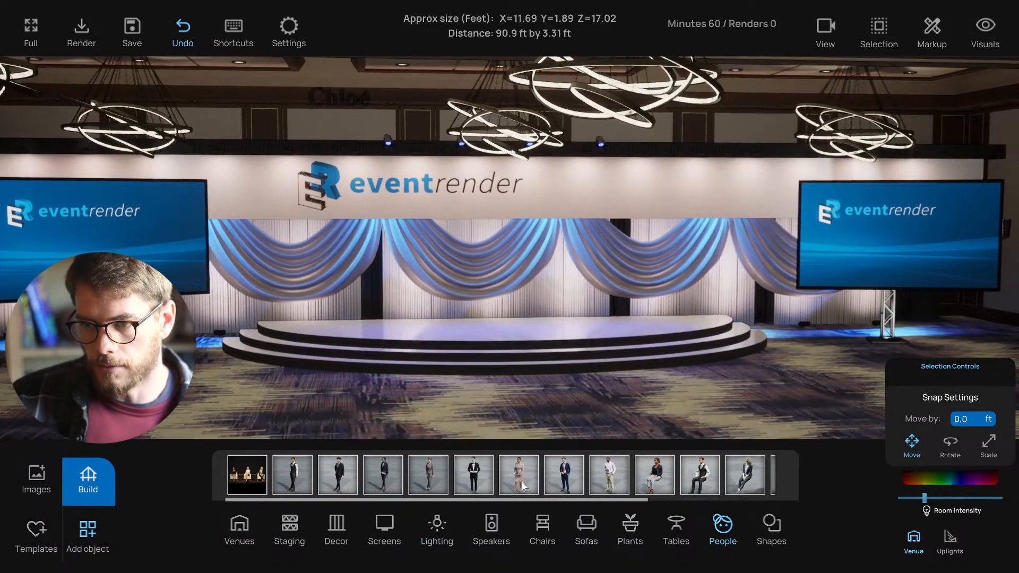
left_click_drag(252, 477, 507, 330)
key("ctrl+z")
key("d")
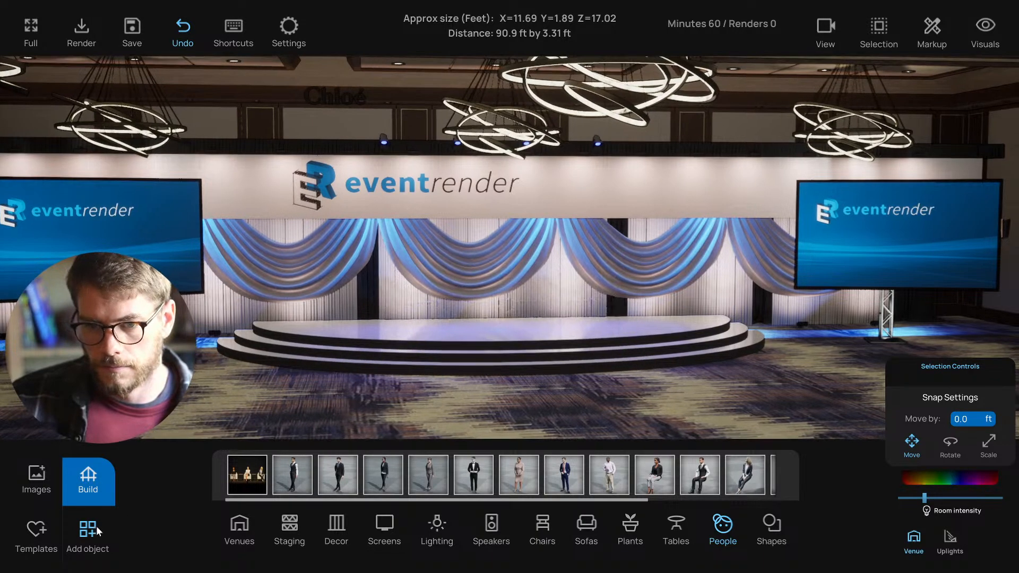
left_click(94, 530)
left_click(89, 528)
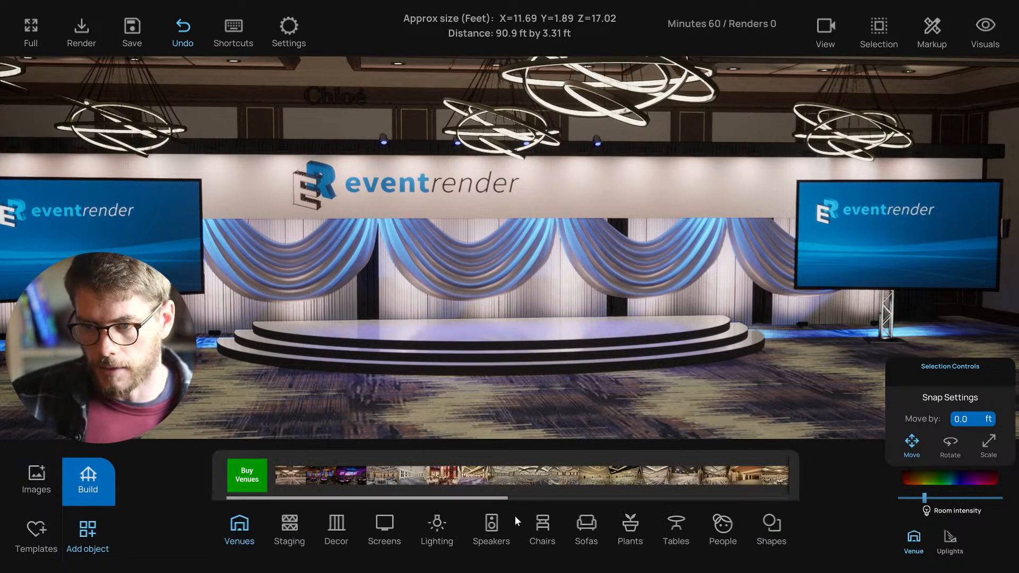
- From the Sofas category, try the light sofa, then place a dark three-seat sofa on the stage
left_click(548, 528)
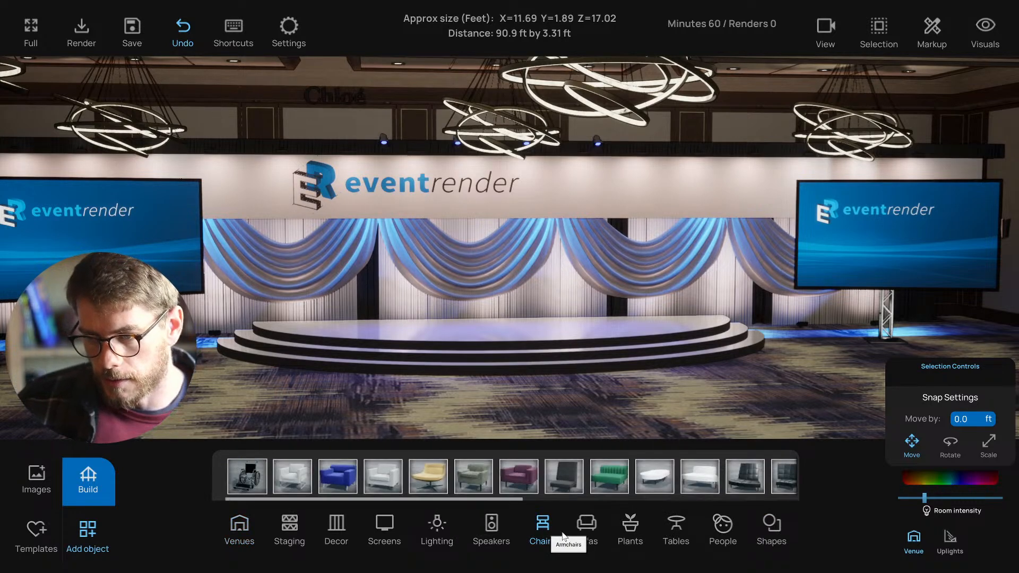
left_click(587, 527)
scroll(505, 412, "up", 5)
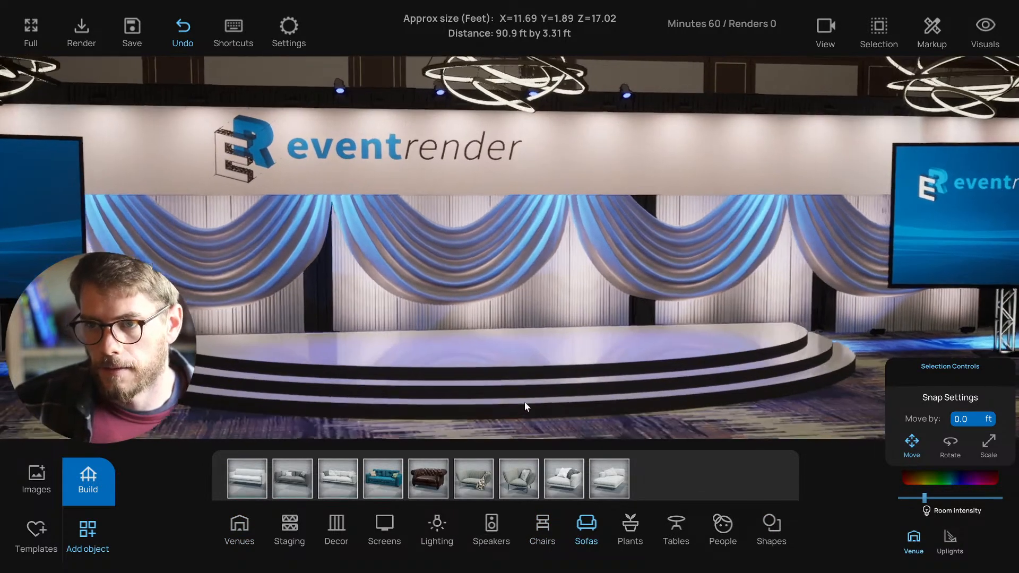
scroll(501, 403, "up", 5)
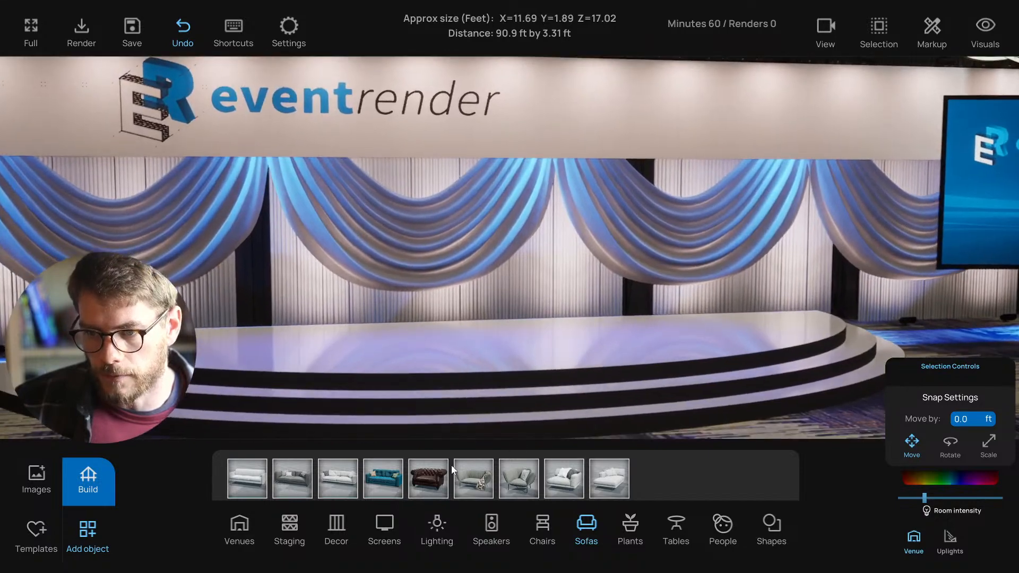
left_click_drag(259, 483, 461, 358)
scroll(461, 359, "up", 1)
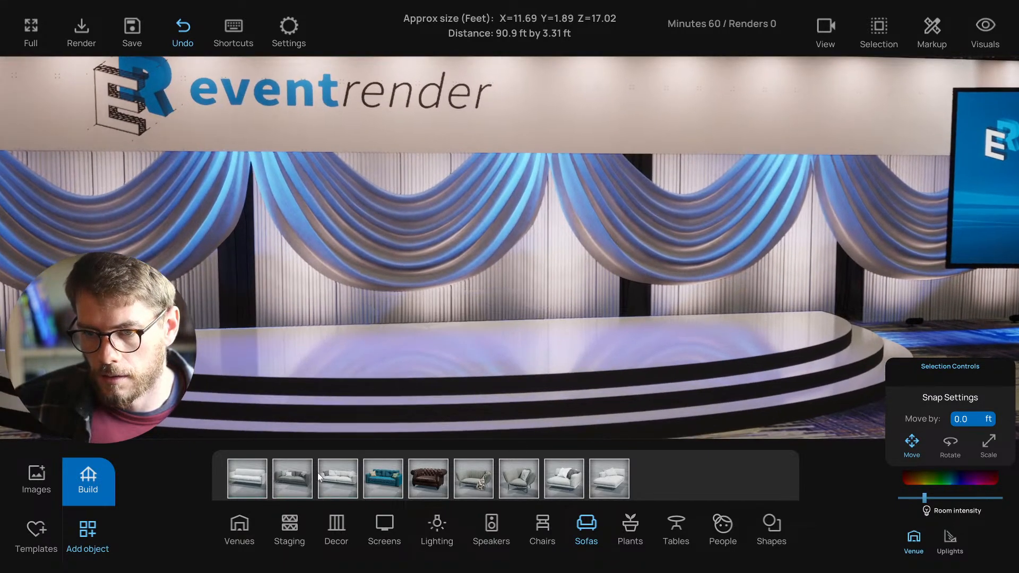
left_click_drag(298, 477, 402, 354)
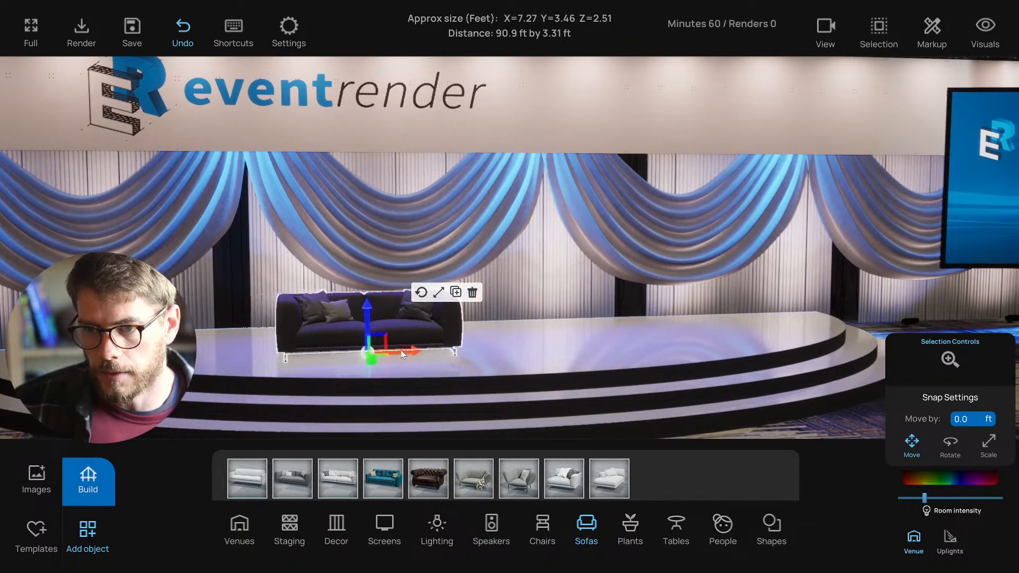
- Rotate the dark sofa into position on the left of the stage and pull the view back
right_click_drag(419, 304, 391, 328)
left_click(410, 301)
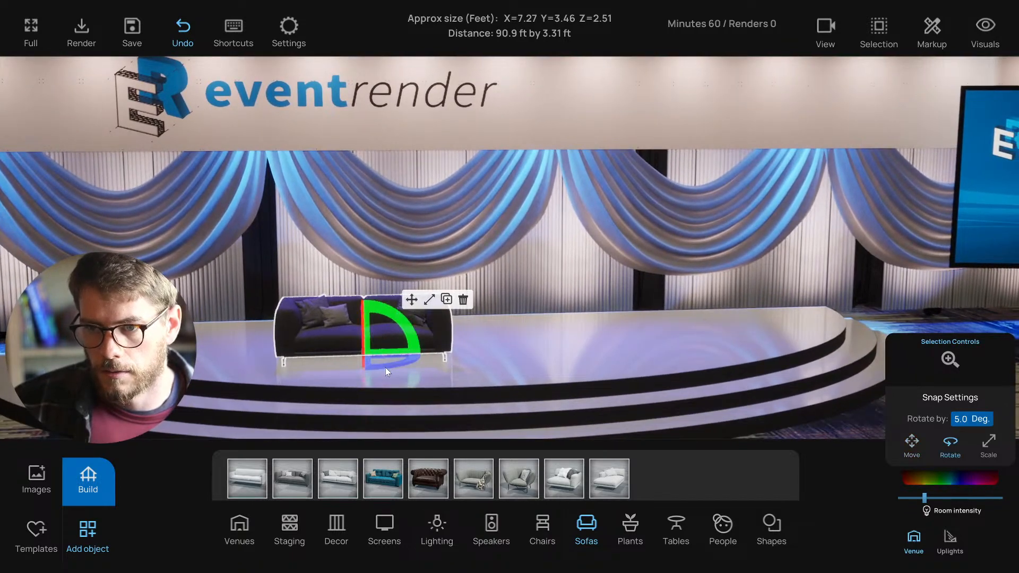
left_click_drag(386, 367, 355, 354)
left_click(411, 300)
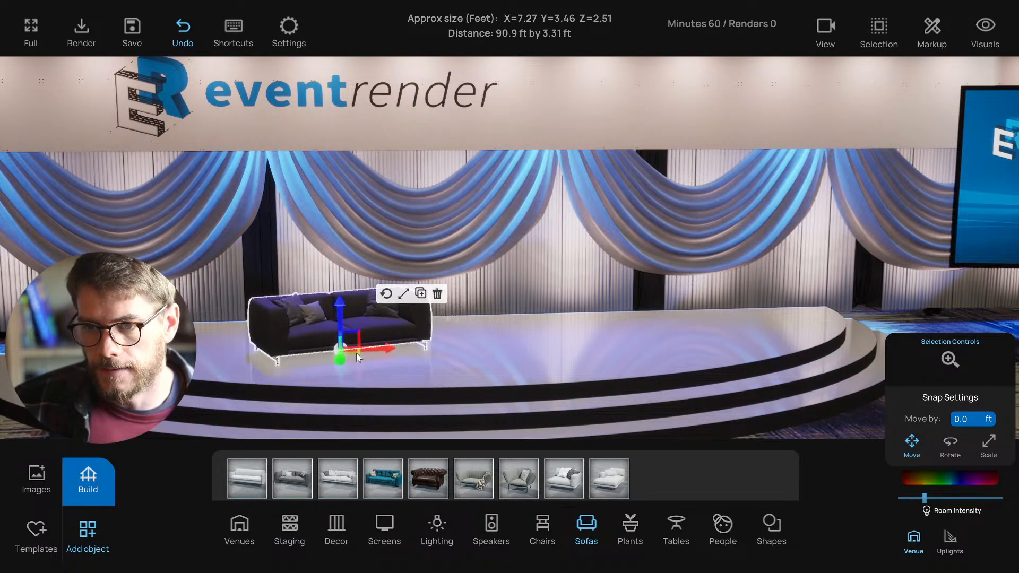
key("s")
key("q")
left_click(550, 534)
- Try the blue Montreal chair and a black swivel tub chair on the stage, discarding the tub chair
key("d")
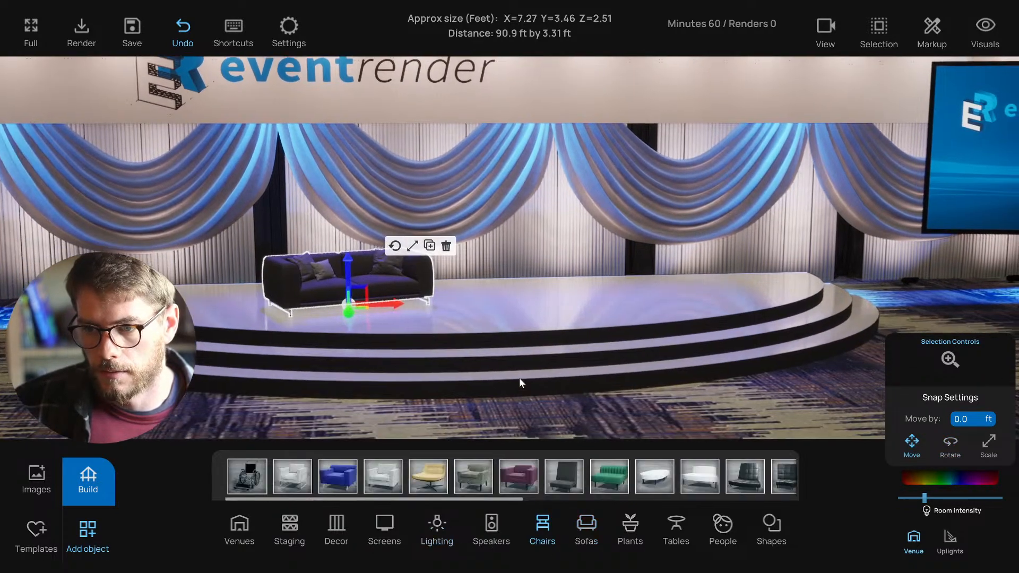
key("a")
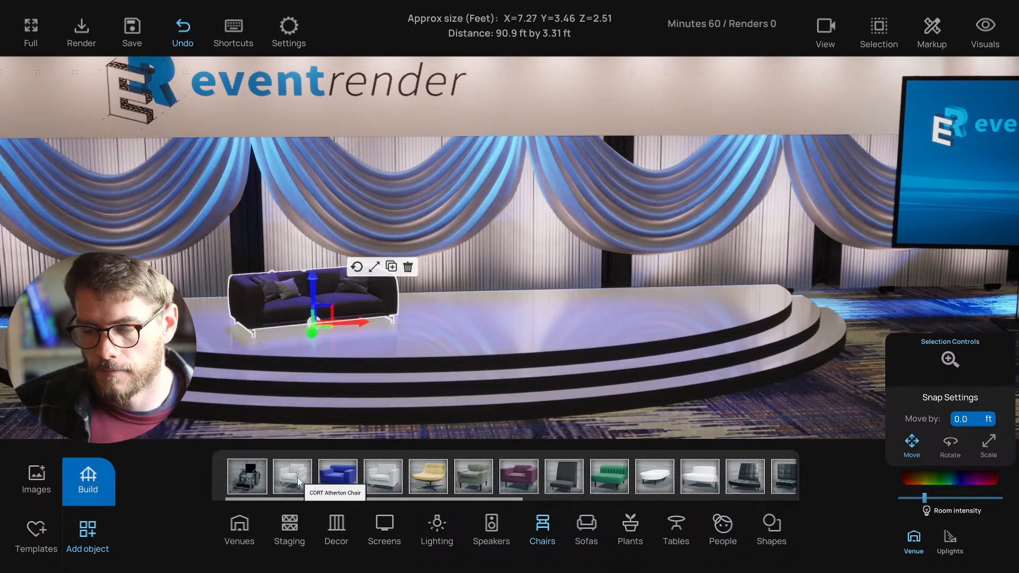
scroll(632, 481, "down", 3)
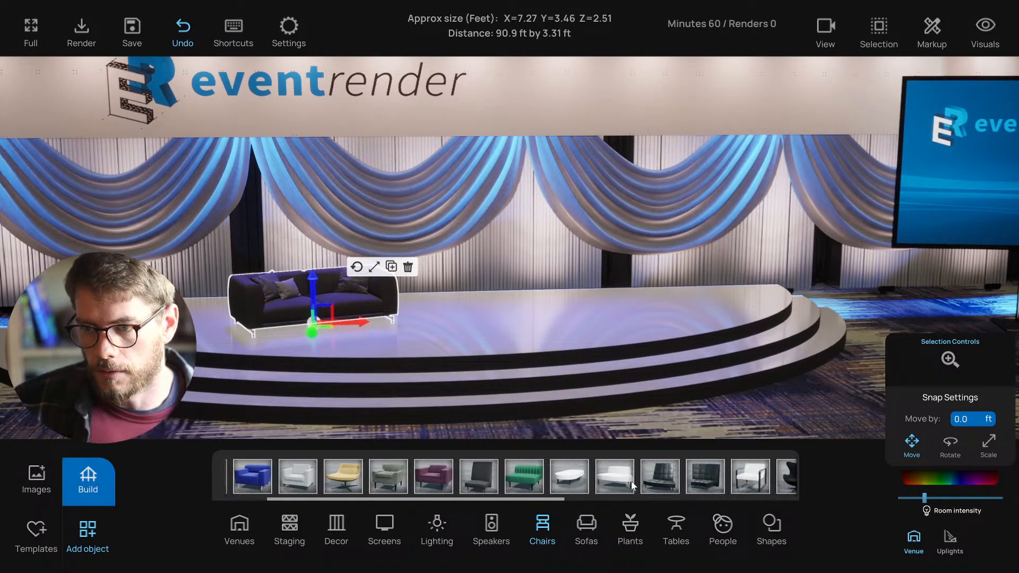
scroll(626, 481, "down", 5)
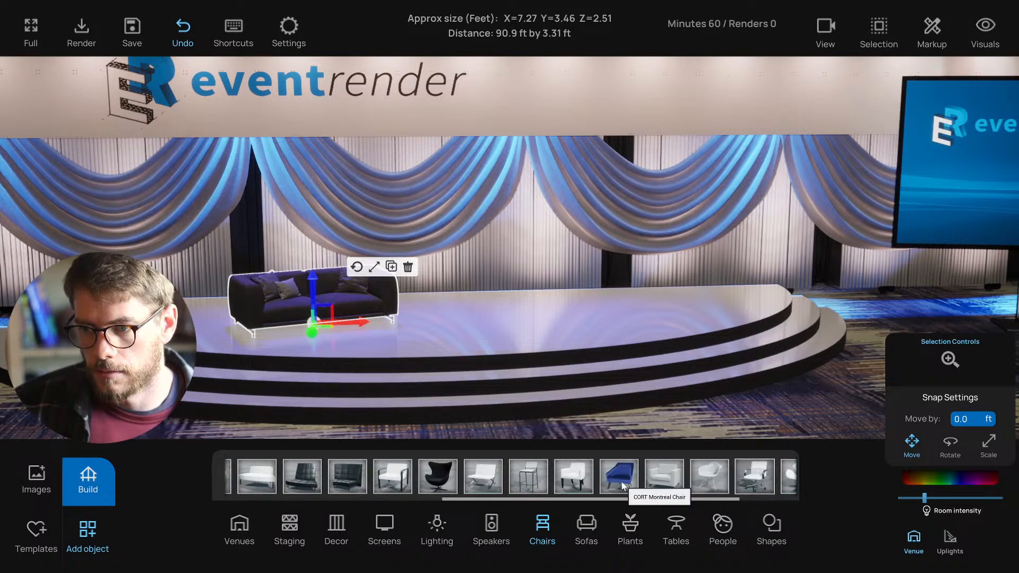
left_click_drag(620, 477, 517, 331)
scroll(516, 331, "up", 1)
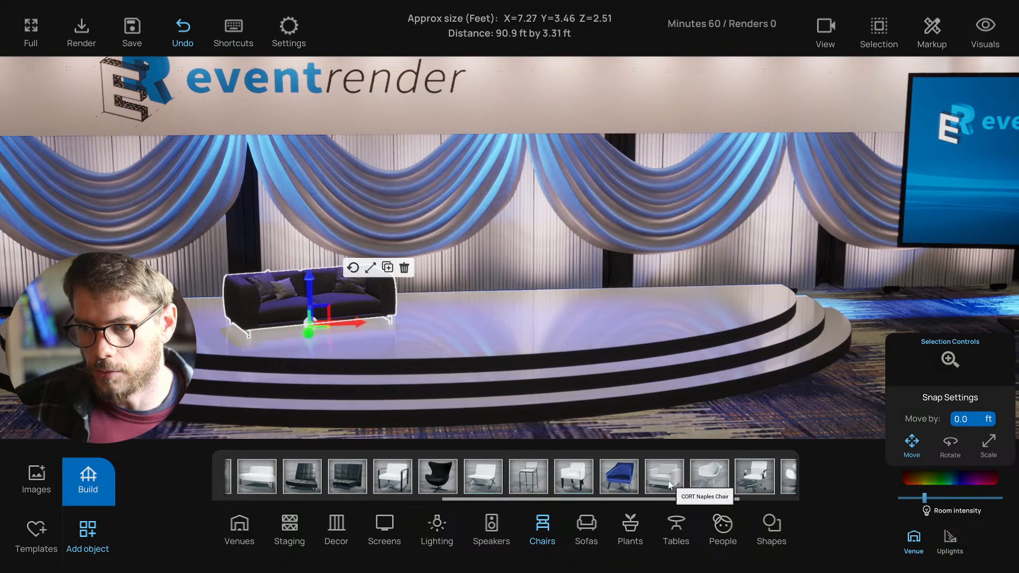
scroll(670, 484, "down", 2)
left_click_drag(719, 477, 508, 338)
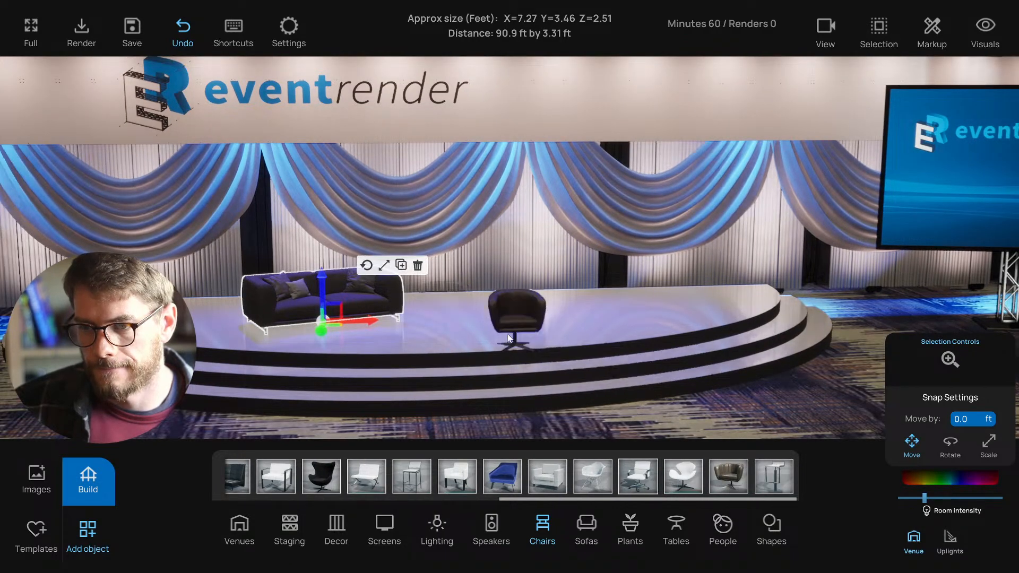
key("Escape")
- Try a grey armchair and a white armchair beside the sofa
scroll(471, 411, "up", 1)
scroll(452, 468, "up", 5)
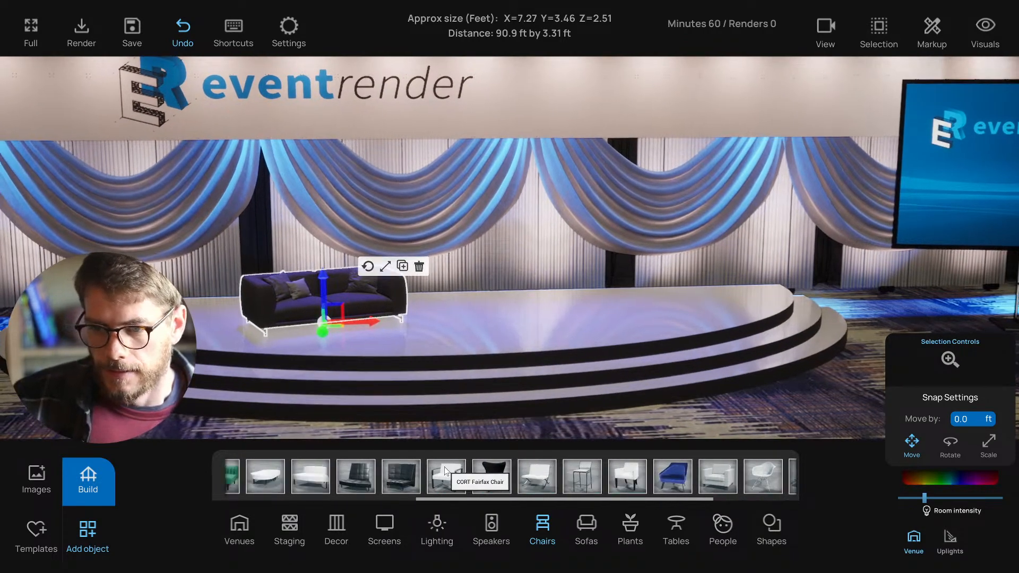
scroll(460, 473, "up", 2)
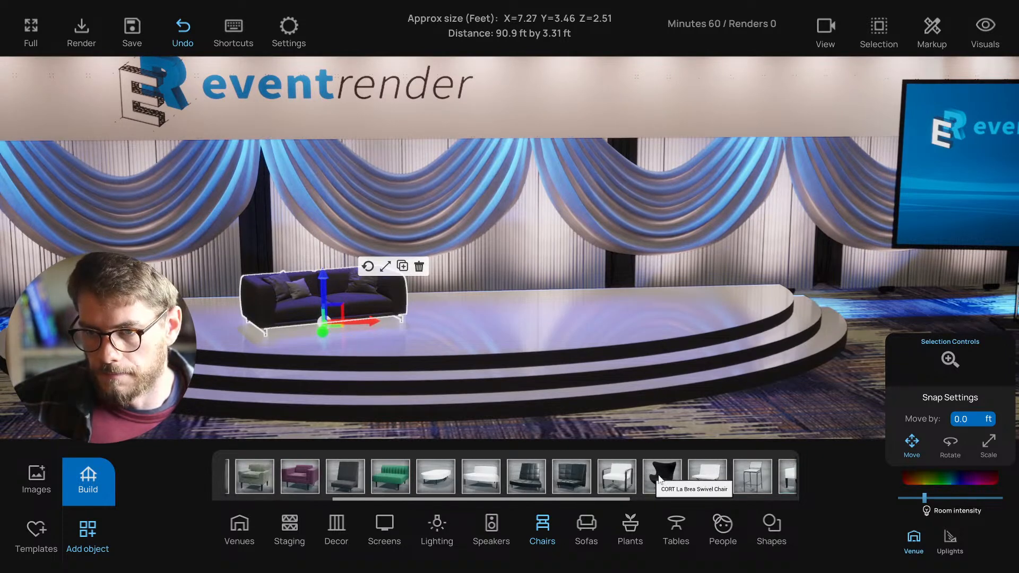
scroll(571, 483, "up", 4)
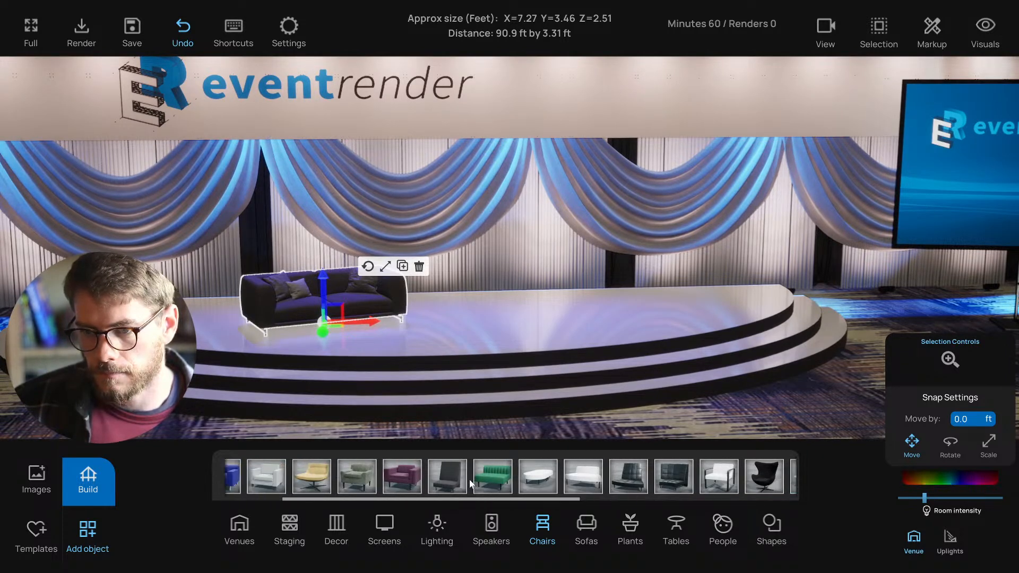
scroll(479, 482, "up", 3)
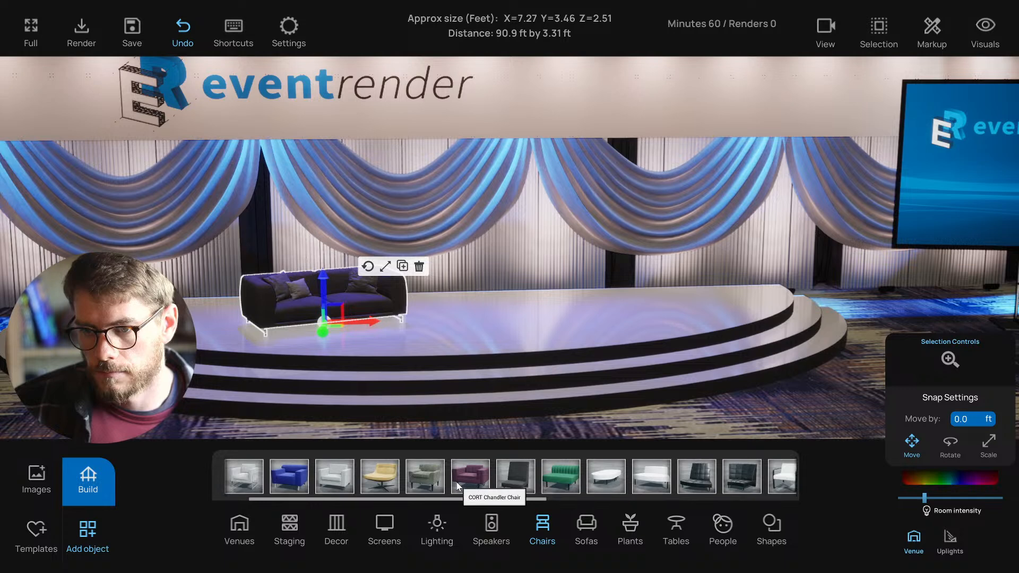
left_click_drag(472, 478, 587, 444)
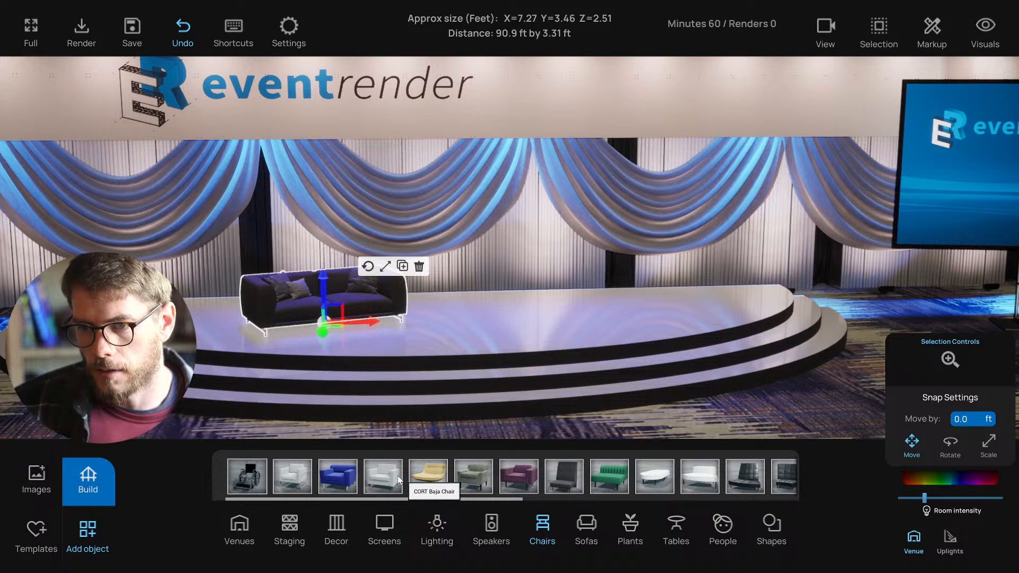
right_click_drag(455, 398, 464, 395)
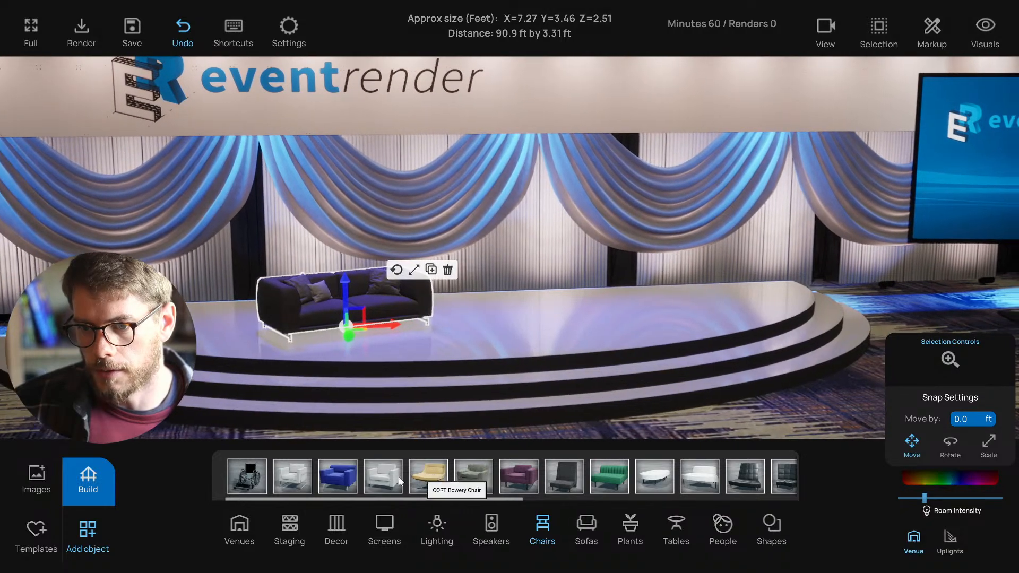
left_click_drag(385, 476, 513, 323)
- After trying the La Brea Swivel Chair and a blue armchair, place the brown CORT Bowery swivel chair
scroll(516, 329, "up", 1)
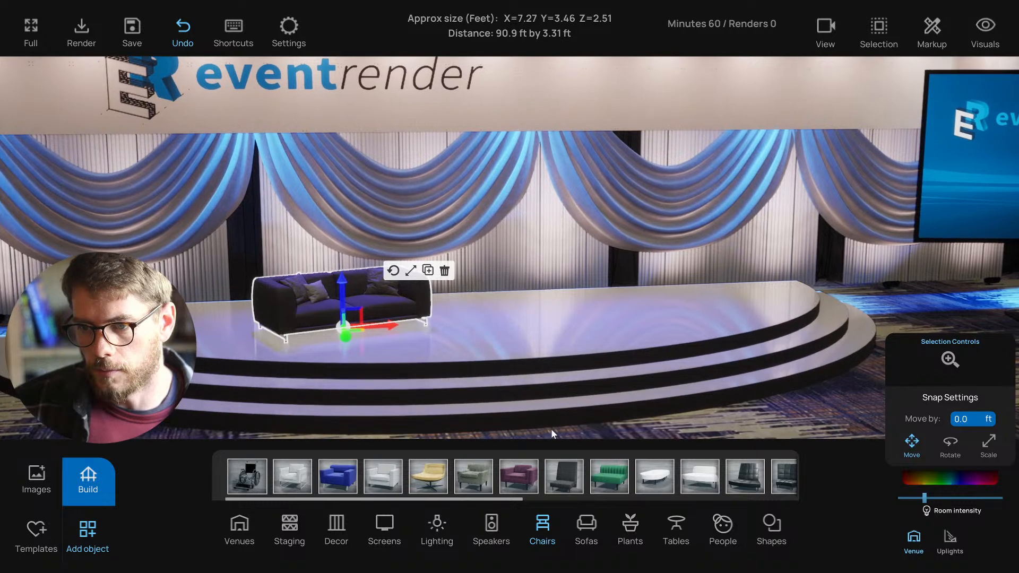
scroll(578, 477, "right", 4)
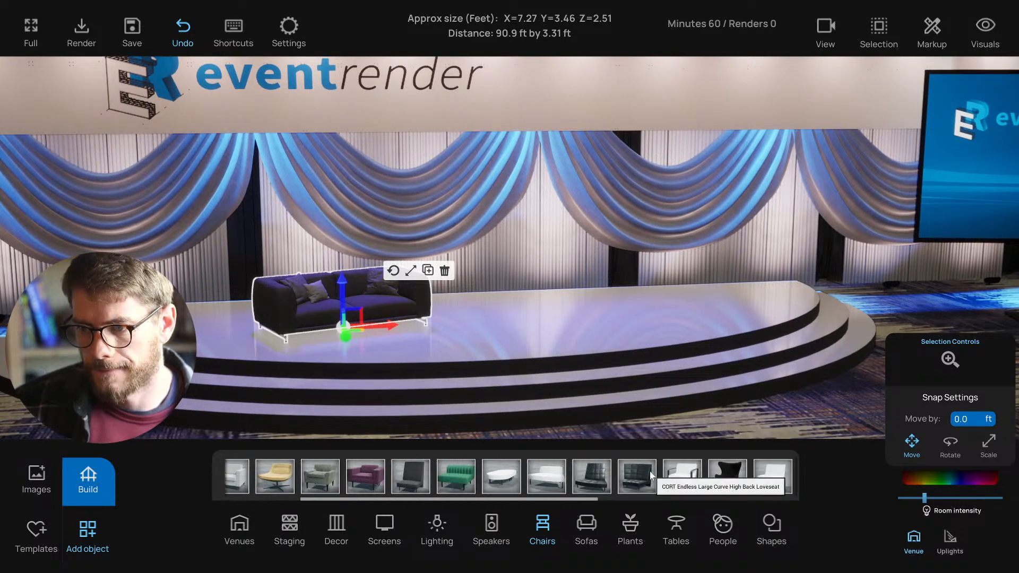
left_click_drag(673, 473, 537, 336)
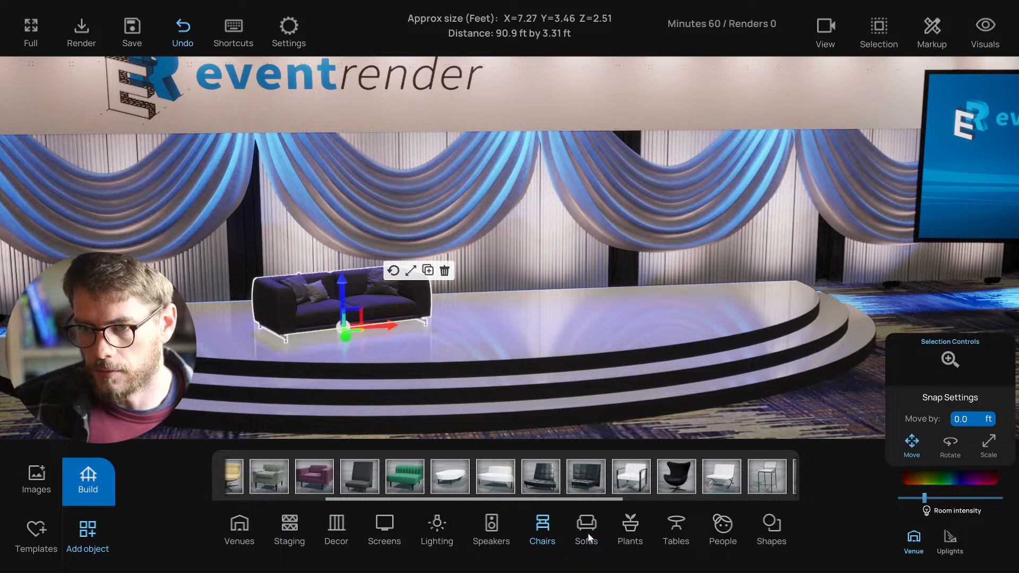
scroll(537, 425, "down", 1)
scroll(425, 485, "up", 2)
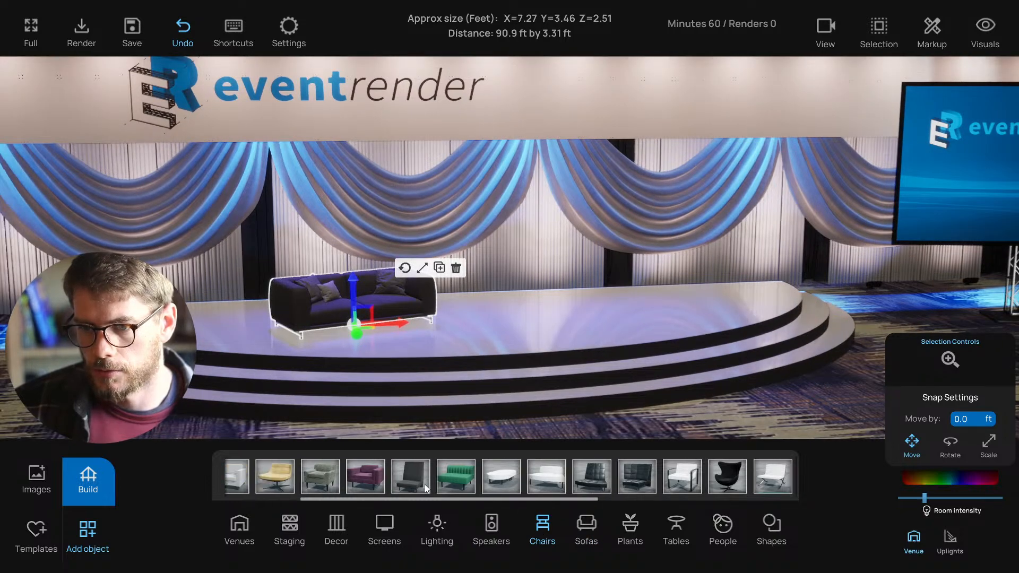
scroll(425, 485, "up", 3)
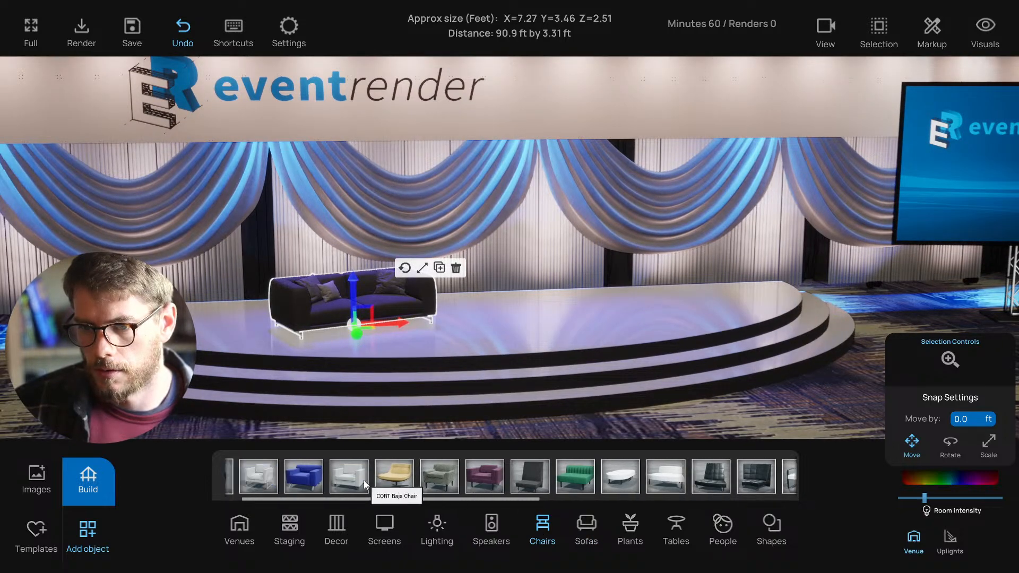
scroll(360, 479, "up", 1)
left_click_drag(328, 483, 500, 340)
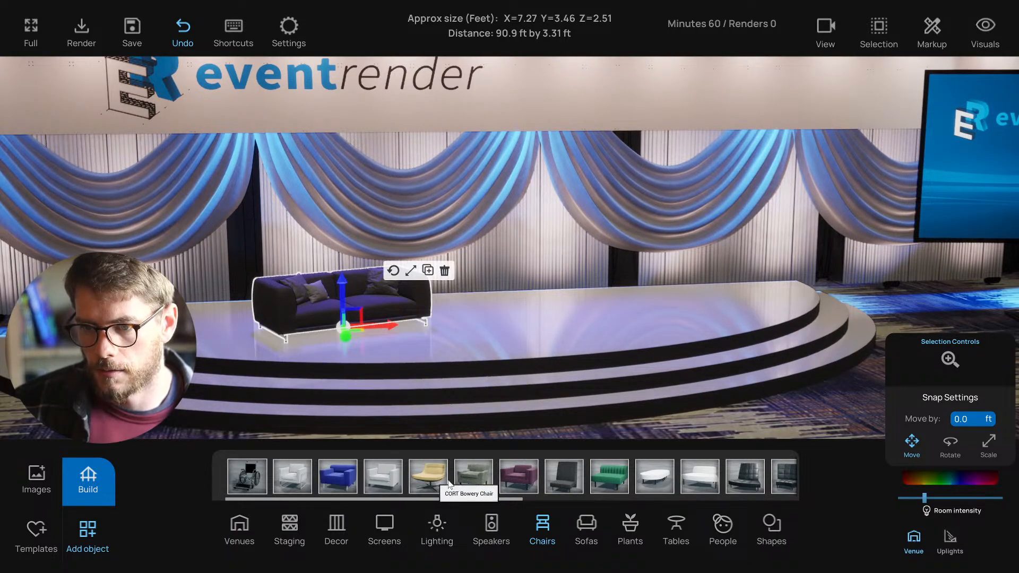
left_click_drag(499, 378, 507, 340)
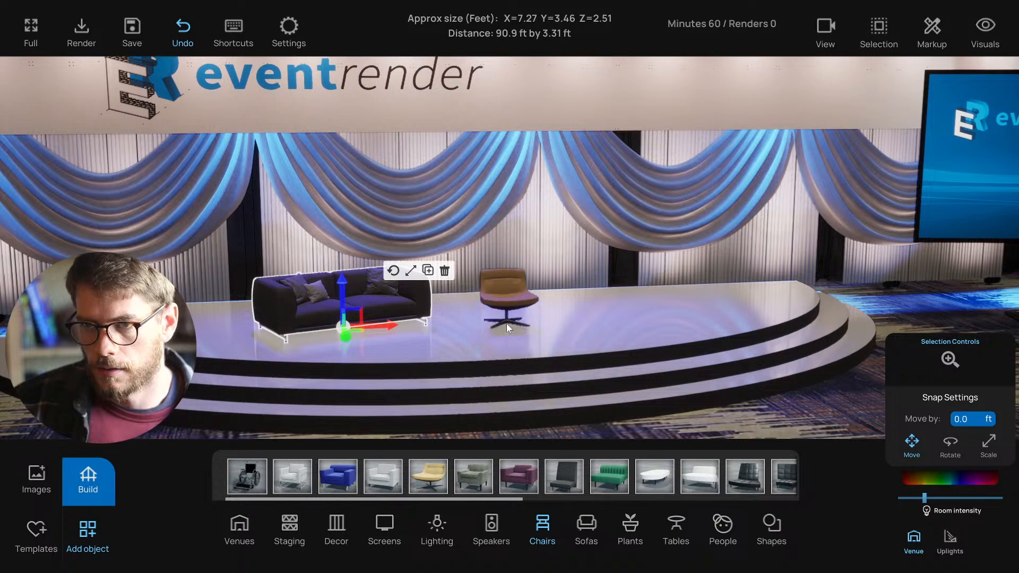
- Select the brown swivel chair and turn it about its vertical axis
left_click(507, 317)
right_click_drag(547, 315, 818, 183)
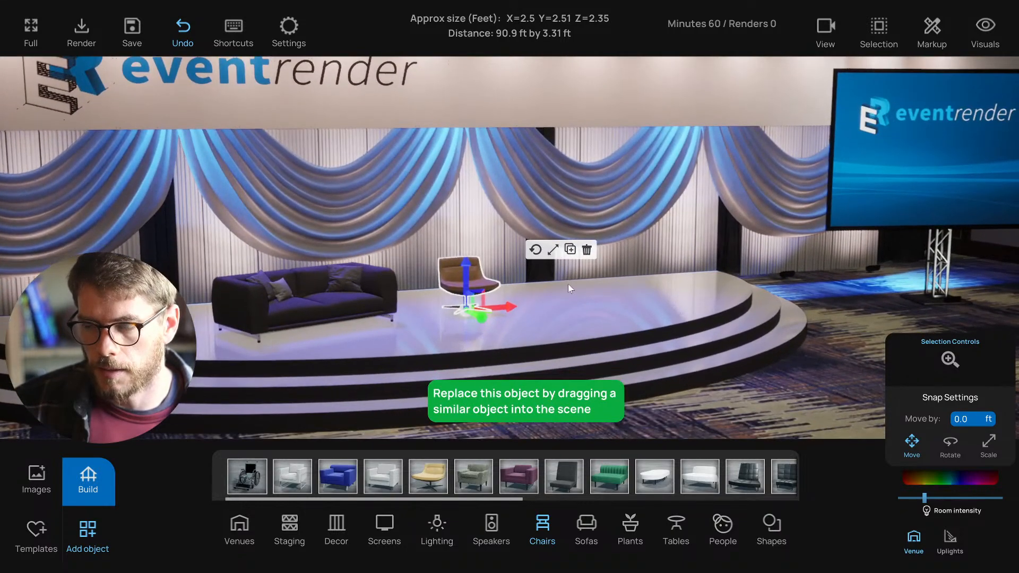
left_click(530, 249)
left_click_drag(444, 325, 425, 324)
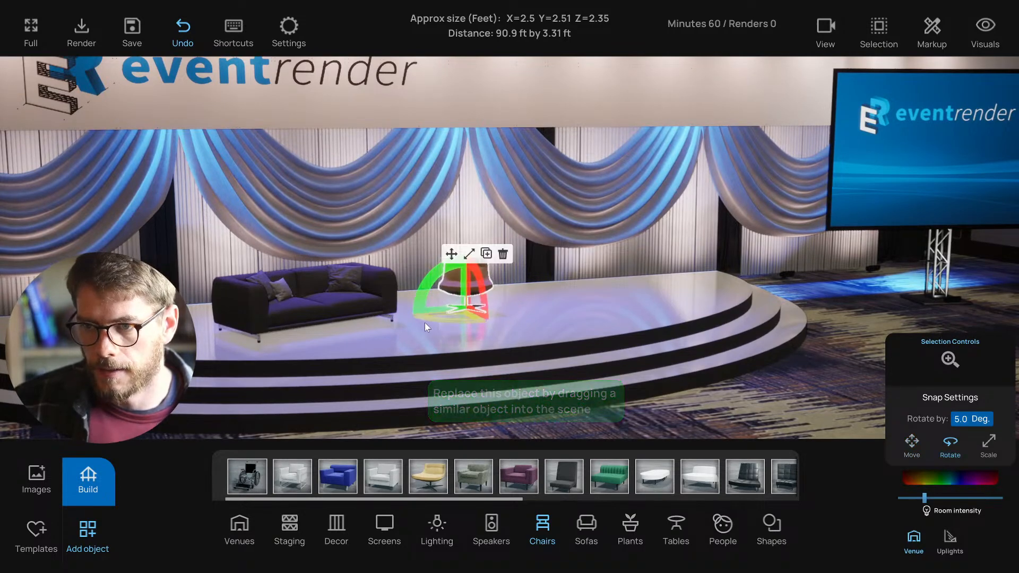
left_click(452, 255)
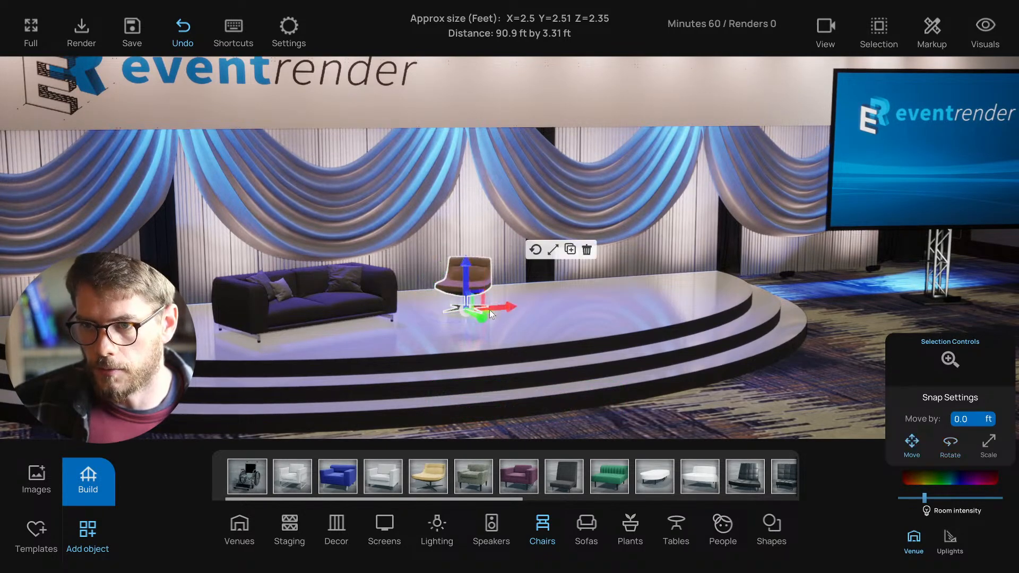
- Duplicate the chair, slide the copy to its right, and centre the sofa and chairs in view
key("ctrl+c")
left_click_drag(489, 310, 565, 313)
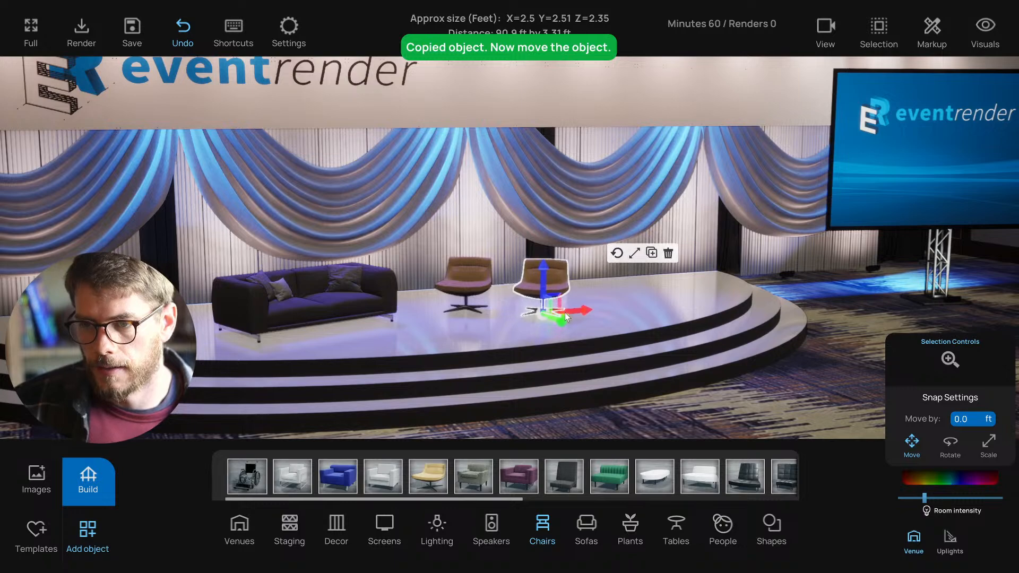
right_click_drag(565, 313, 479, 314)
left_click_drag(485, 316, 480, 310)
left_click(392, 275)
left_click(456, 285, "shift")
left_click(247, 288)
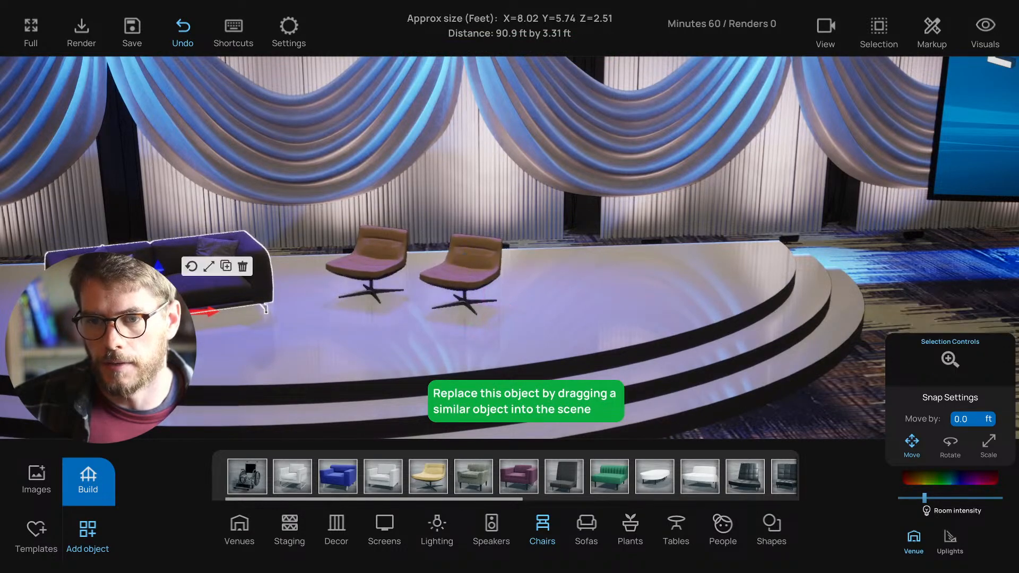
right_click_drag(228, 313, 340, 311)
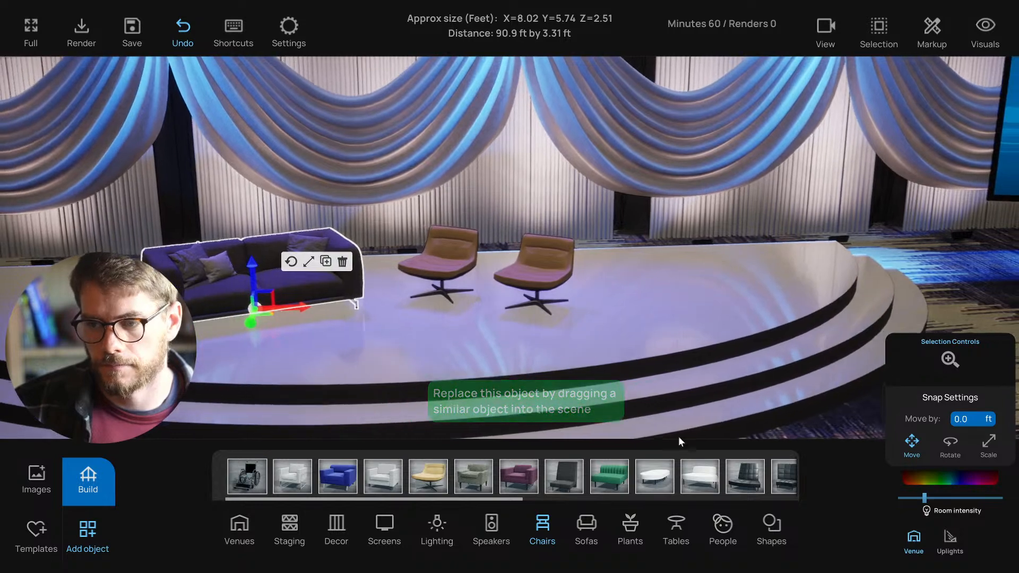
left_click(676, 527)
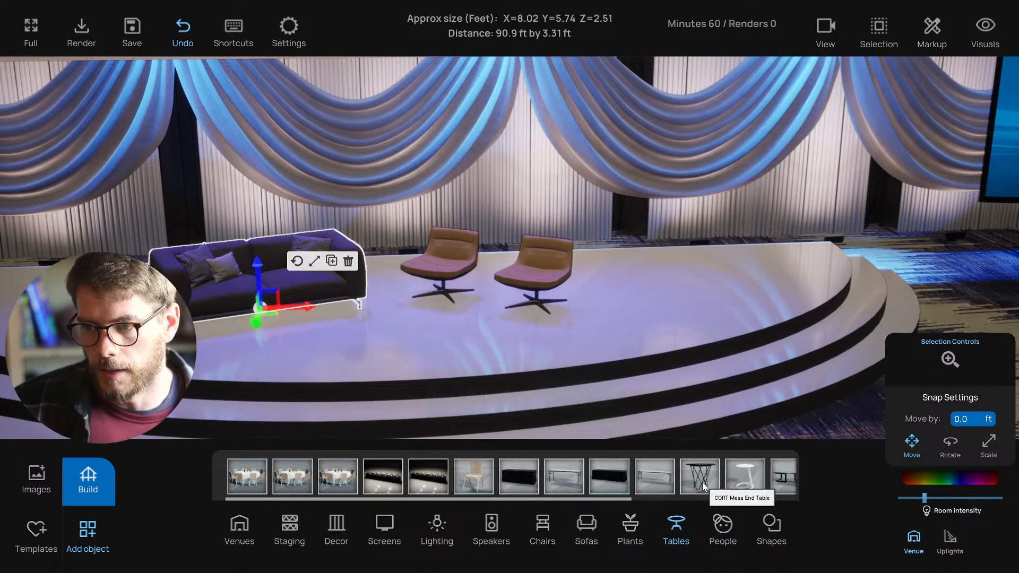
- Place a blue Mesa End Table beside the sofa and nudge the right lounge chair further right
left_click_drag(704, 486, 415, 359)
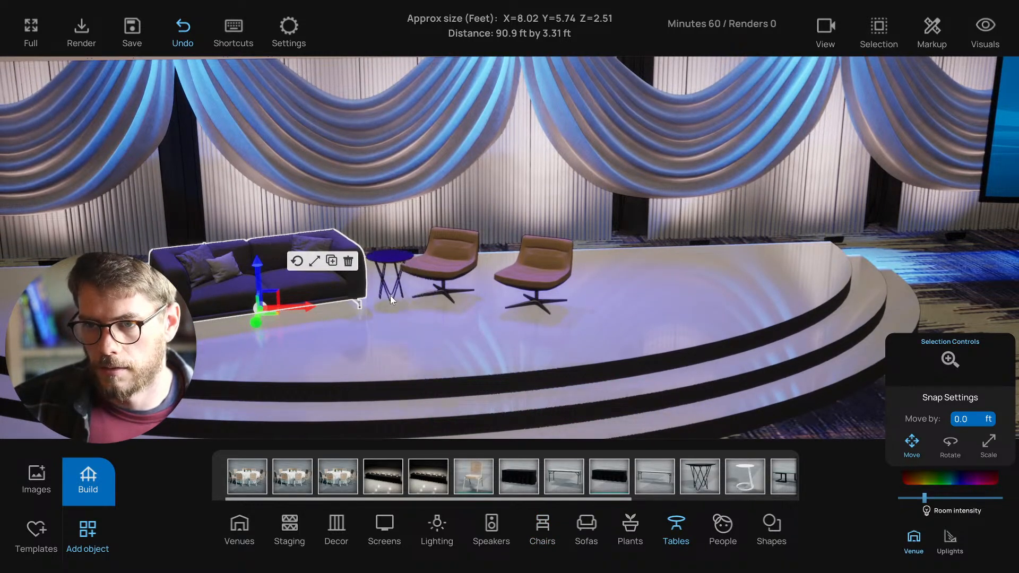
left_click(391, 299)
left_click(452, 283)
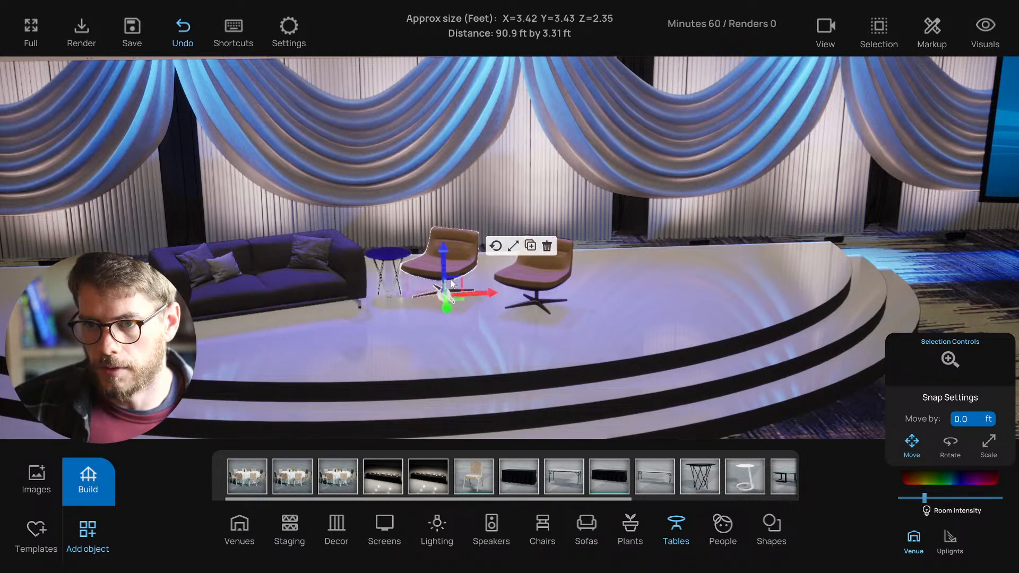
left_click(542, 309)
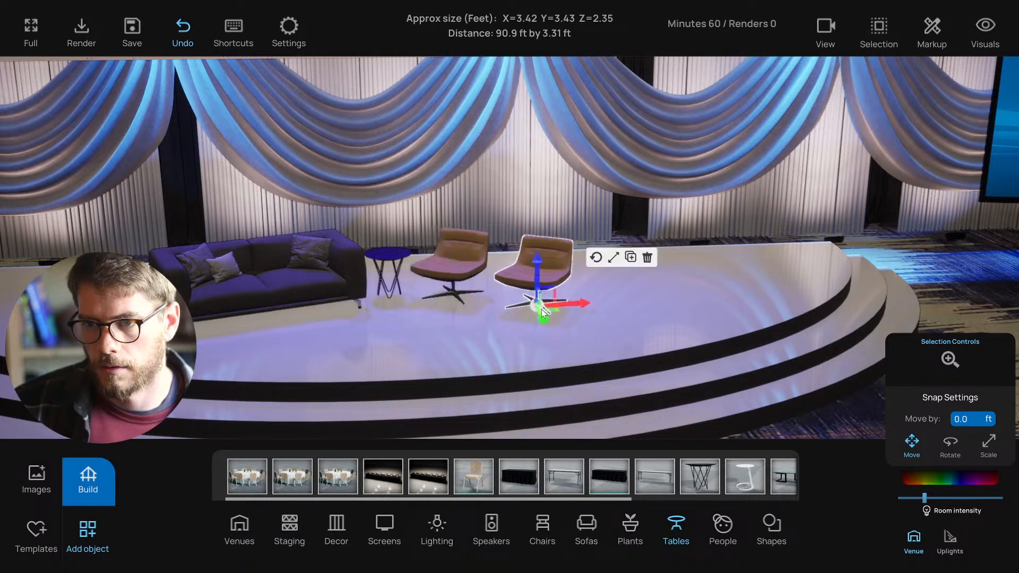
left_click_drag(554, 313, 561, 314)
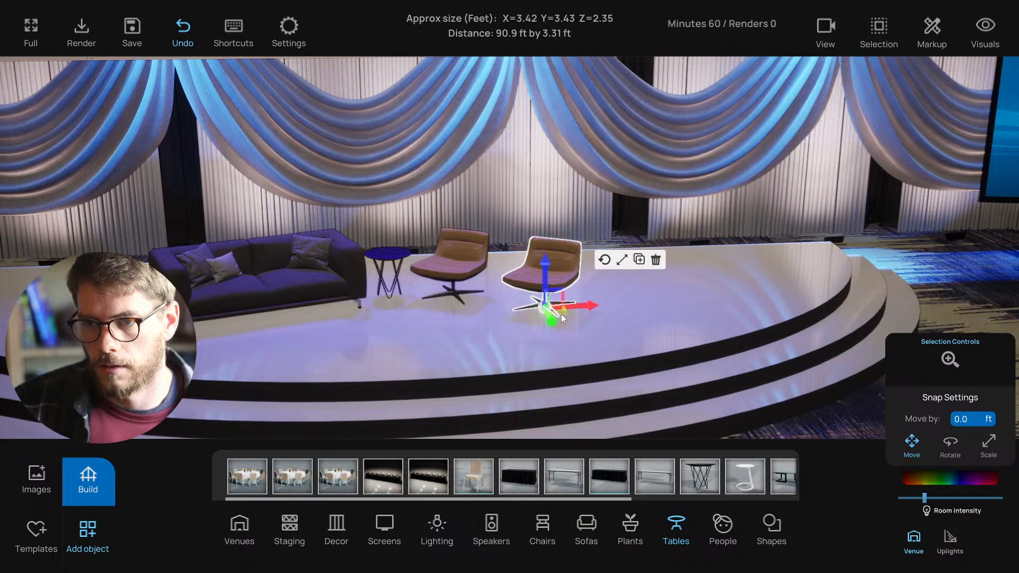
left_click(390, 266)
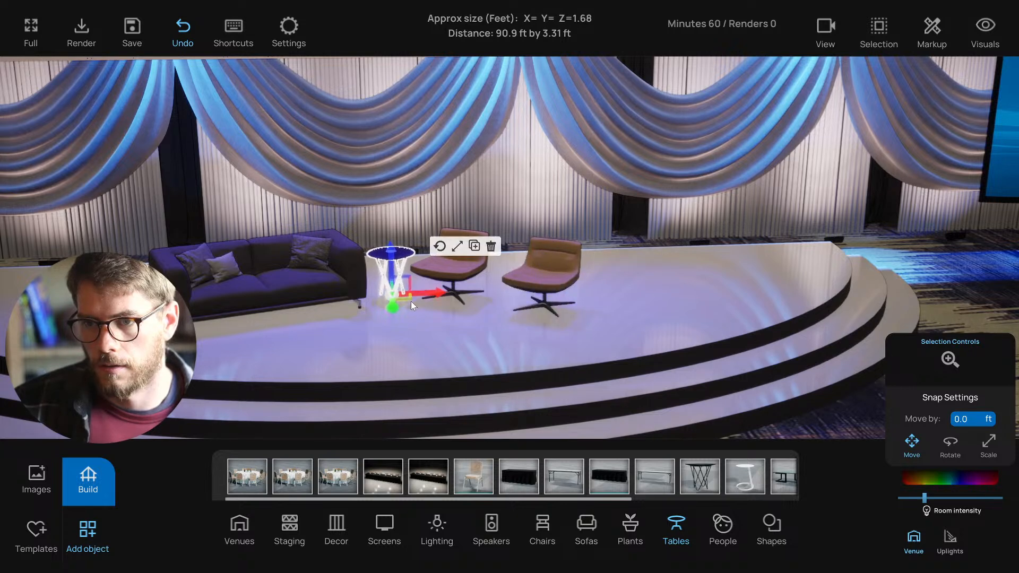
left_click(561, 313)
left_click_drag(565, 315, 571, 320)
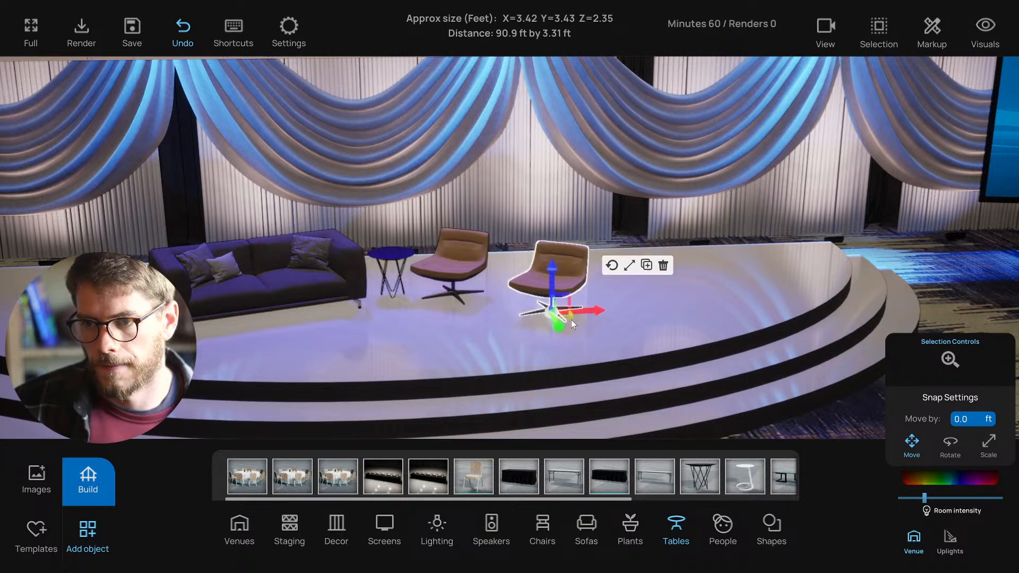
- Duplicate the end table and place the copy between the two lounge chairs
left_click(389, 259)
key("ctrl+c")
left_click_drag(410, 301, 514, 309)
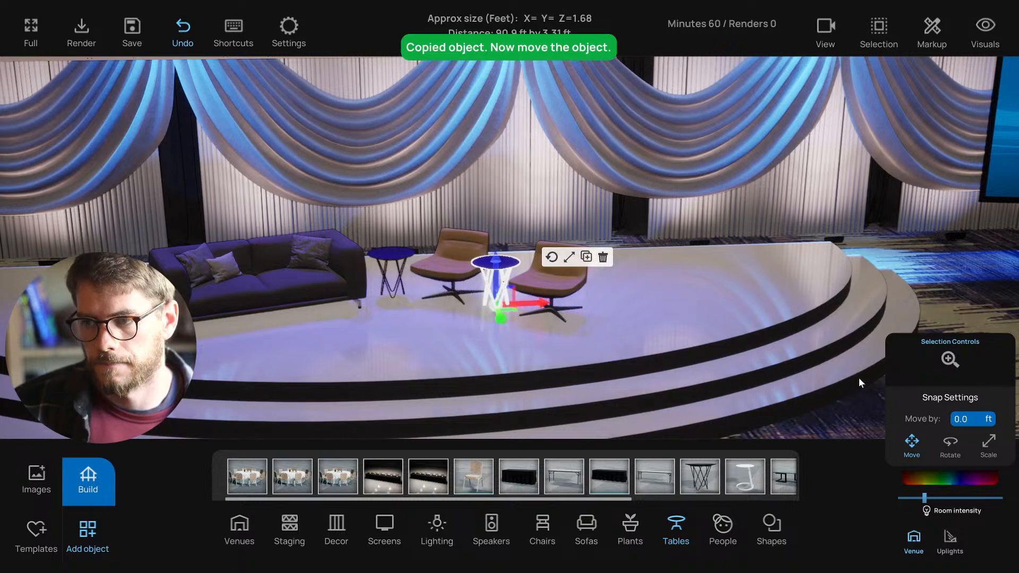
scroll(844, 420, "down", 1)
left_click(844, 422)
scroll(597, 348, "down", 3)
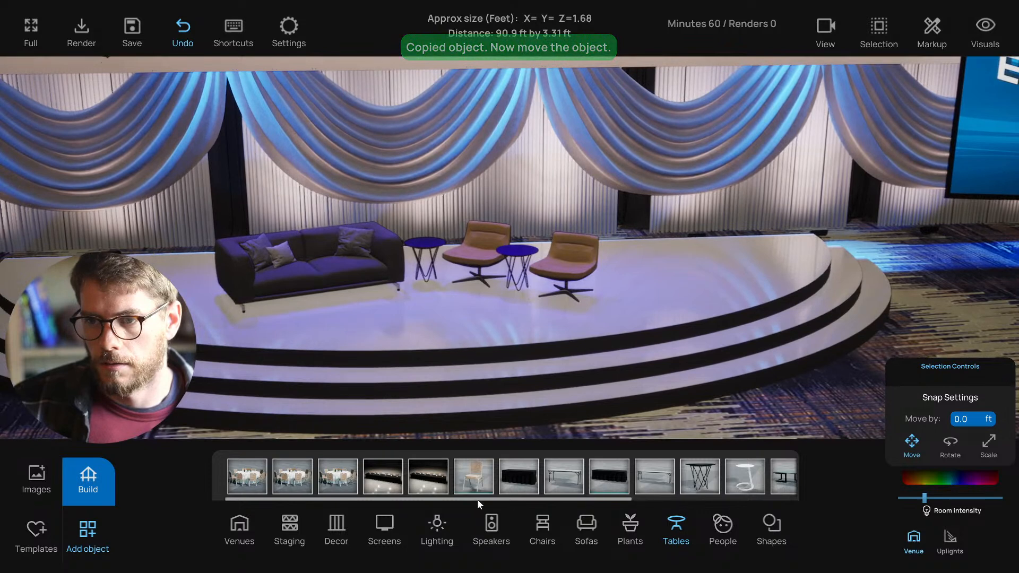
left_click(437, 521)
left_click(527, 286)
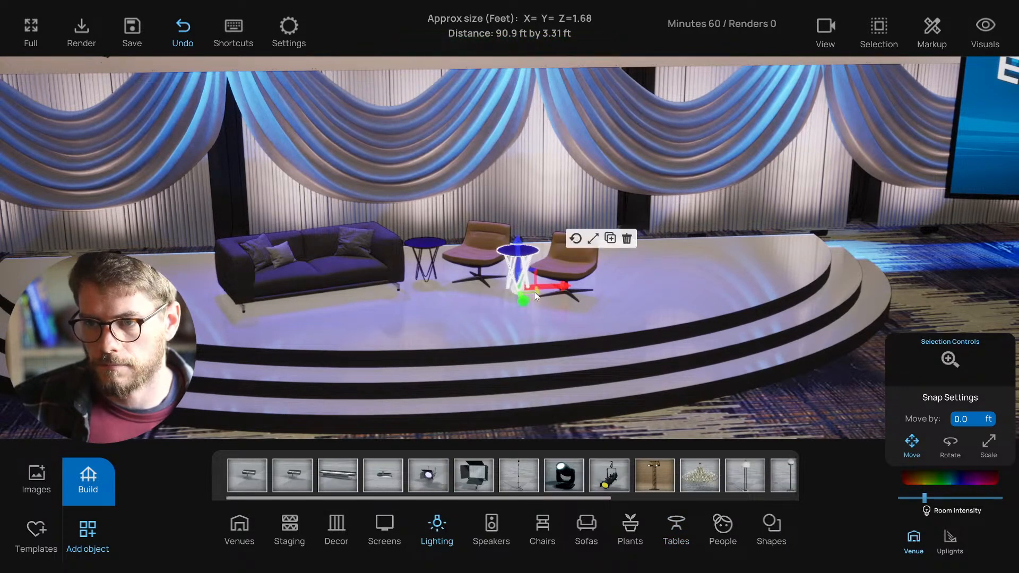
left_click(750, 423)
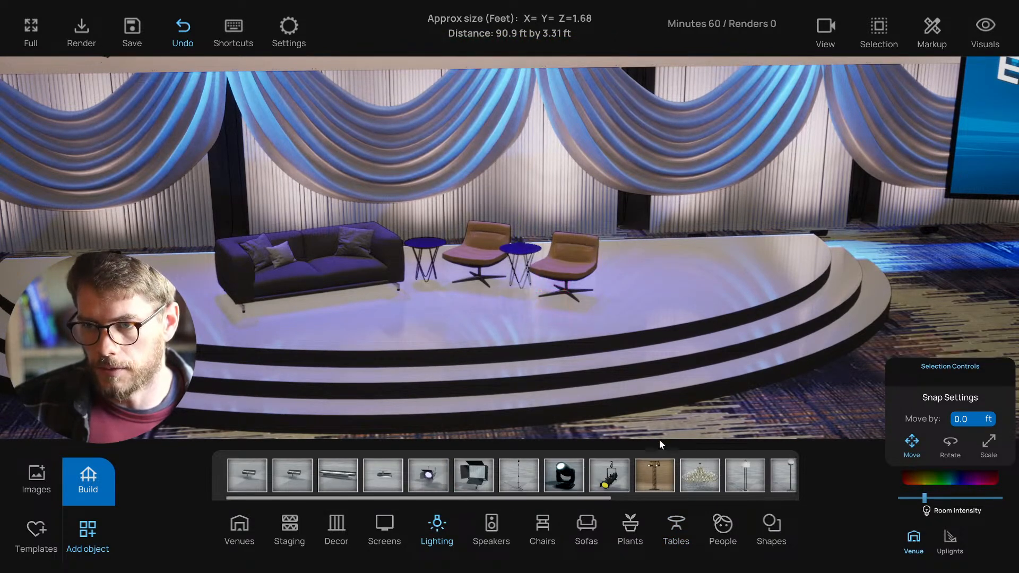
- Place a floor lamp beside the sofa, then delete both the left and right floor lamps
left_click_drag(745, 475, 629, 291)
left_click(794, 409)
key("s")
key("s")
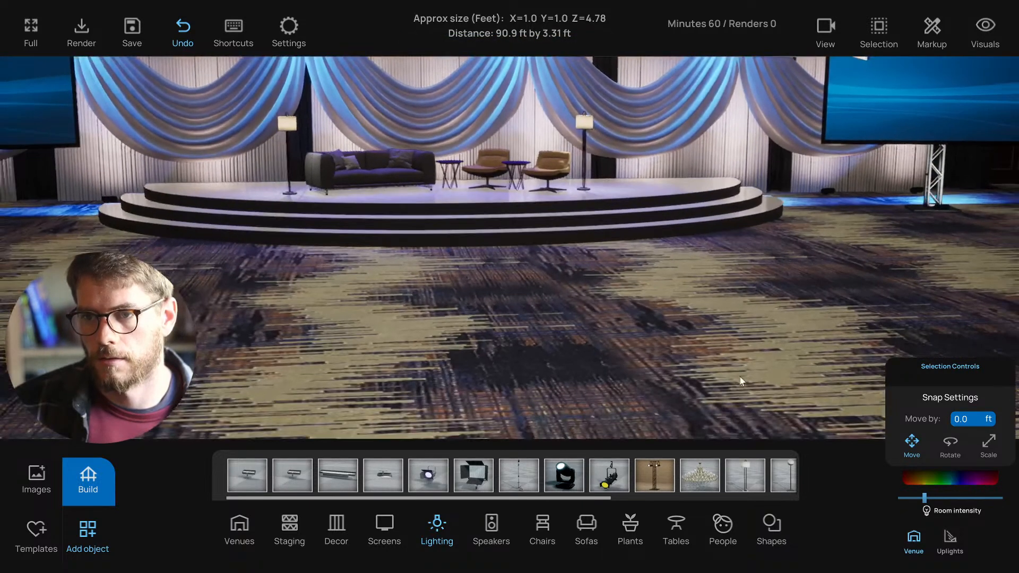
right_click_drag(740, 377, 623, 338)
key("w")
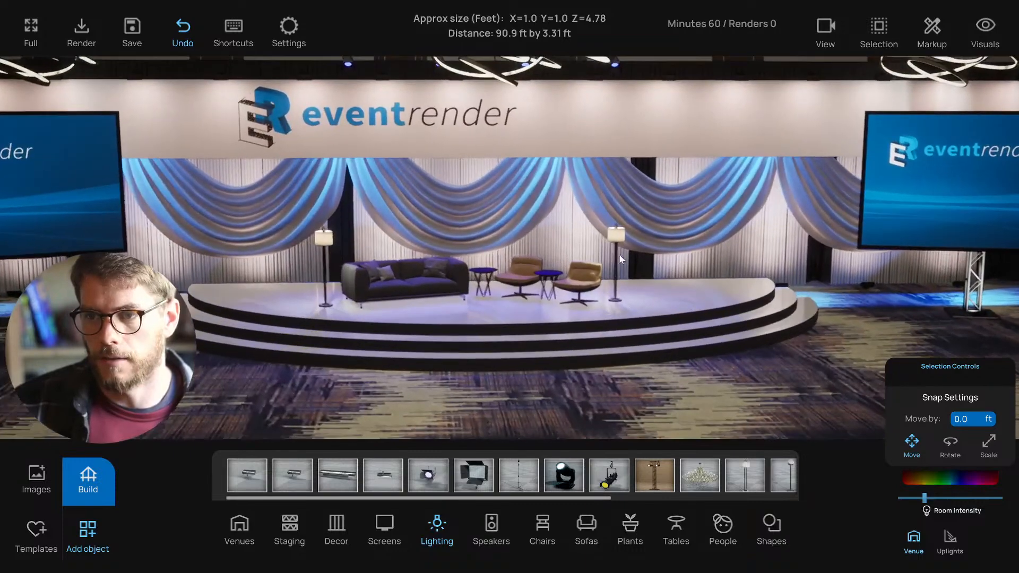
left_click(617, 244)
key("Delete")
left_click(322, 246)
key("Delete")
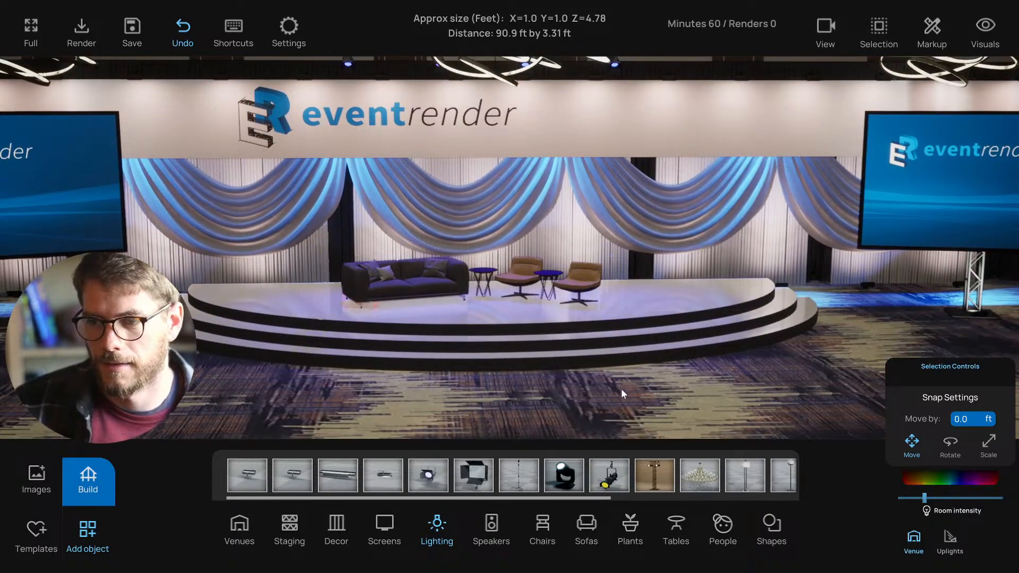
- Shift the lounge chairs and end tables right, and move the sofa slightly right
key("w")
key("s")
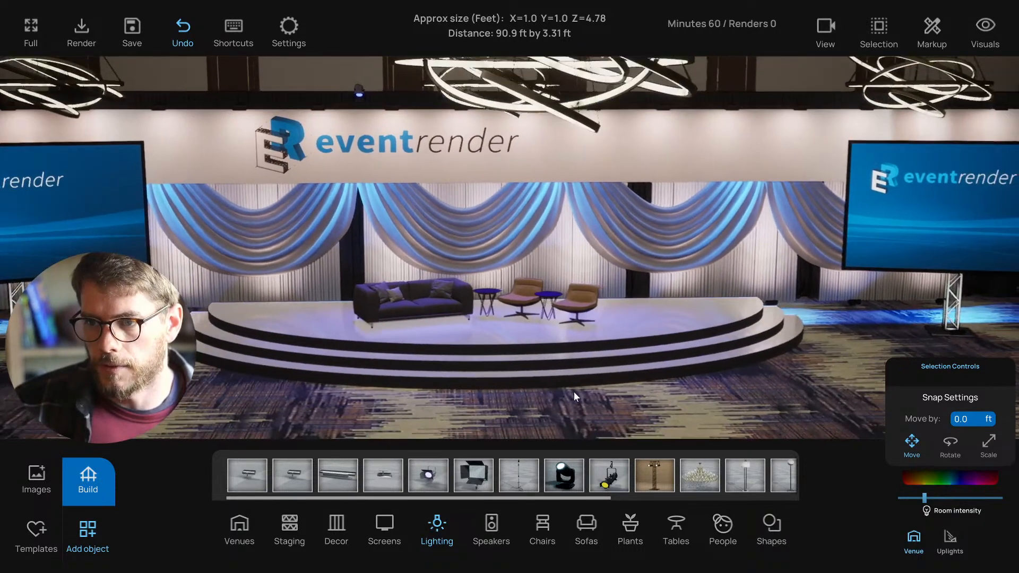
key("w")
right_click_drag(459, 302, 556, 303)
left_click(552, 313)
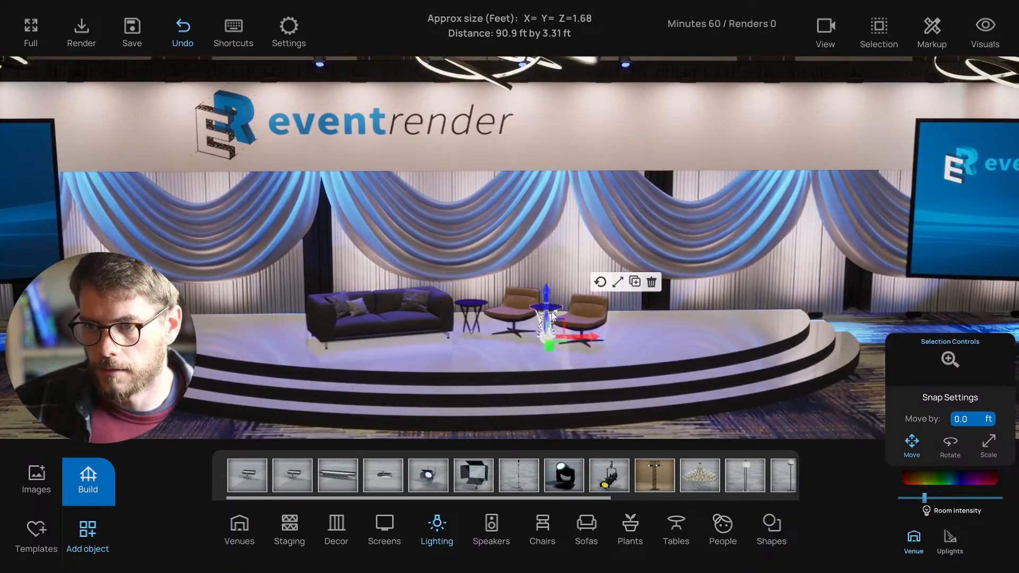
left_click(614, 285)
left_click(473, 309, "shift")
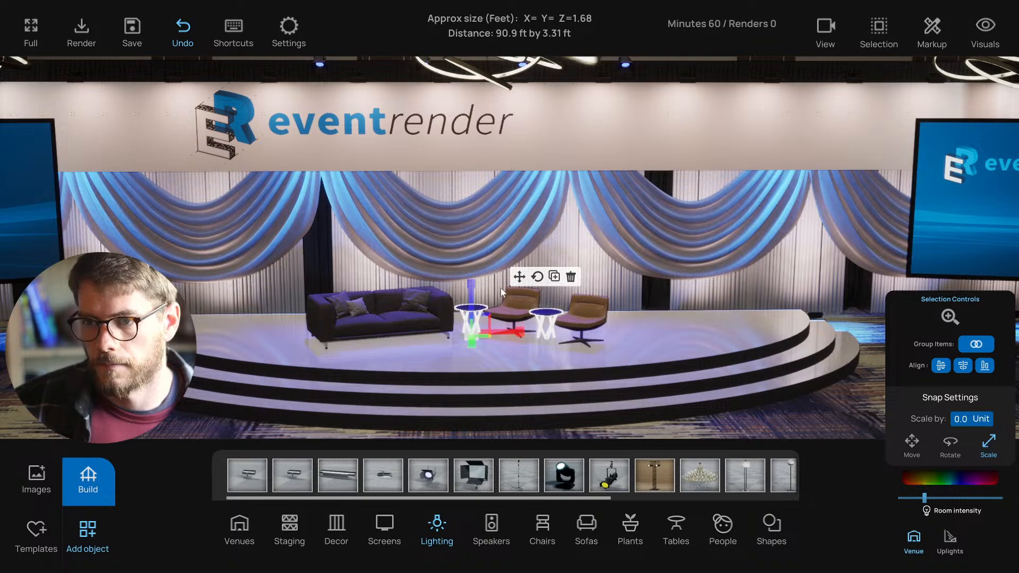
left_click(519, 276)
left_click(576, 336)
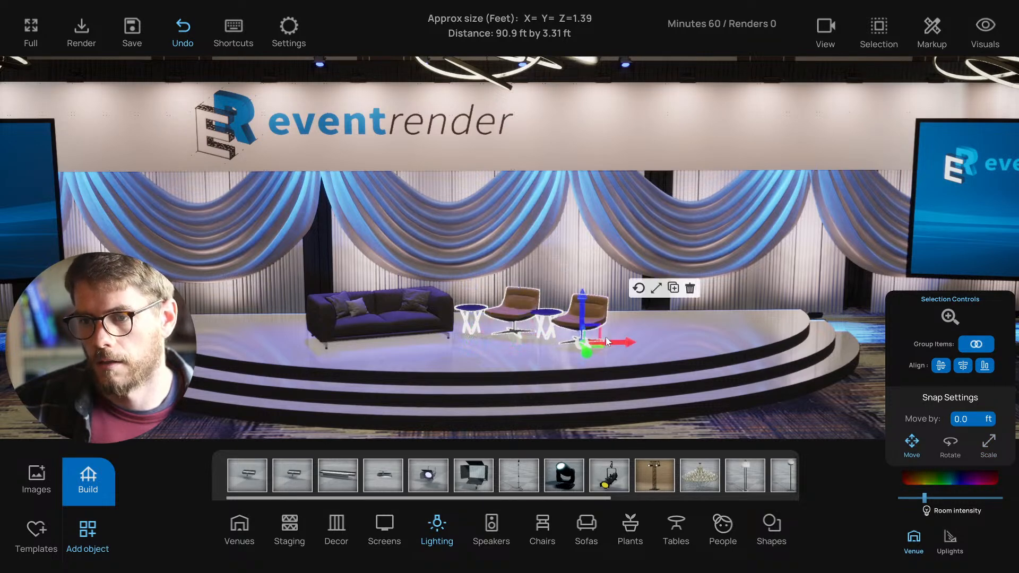
left_click_drag(607, 342, 624, 343)
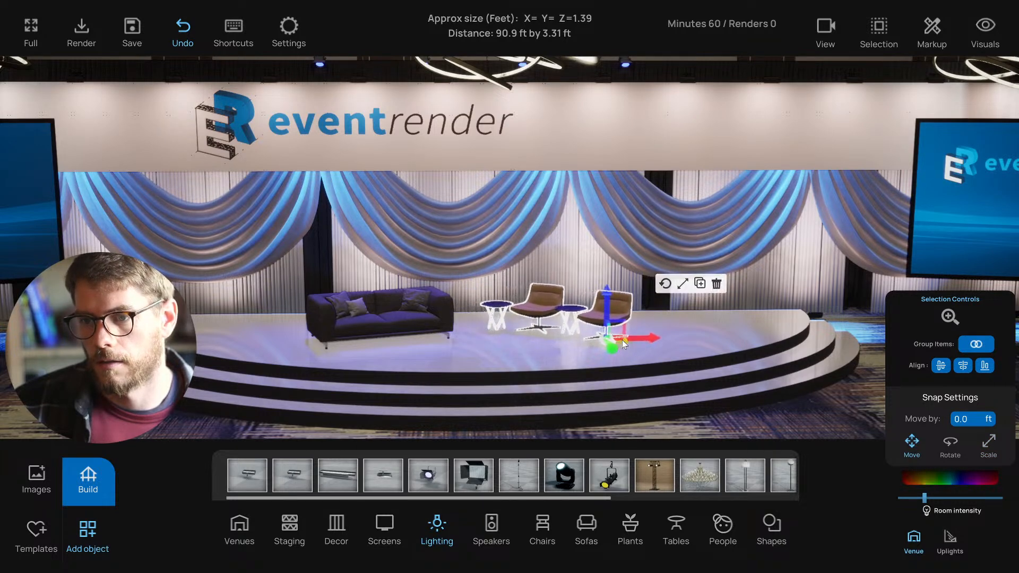
left_click(397, 342)
left_click_drag(397, 341, 415, 341)
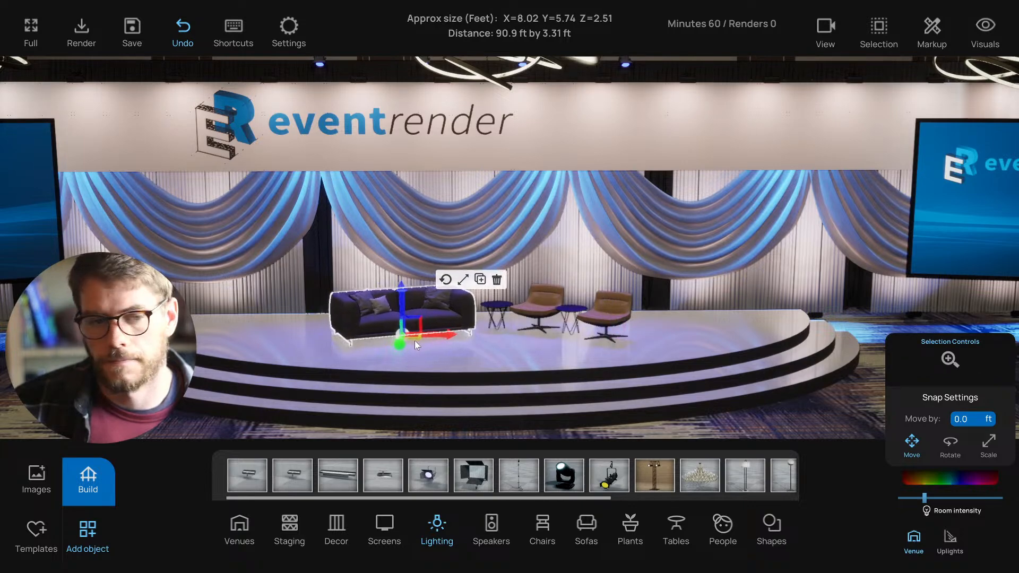
- Nudge the end table between the lounge chairs slightly into place
key("s")
left_click(648, 384)
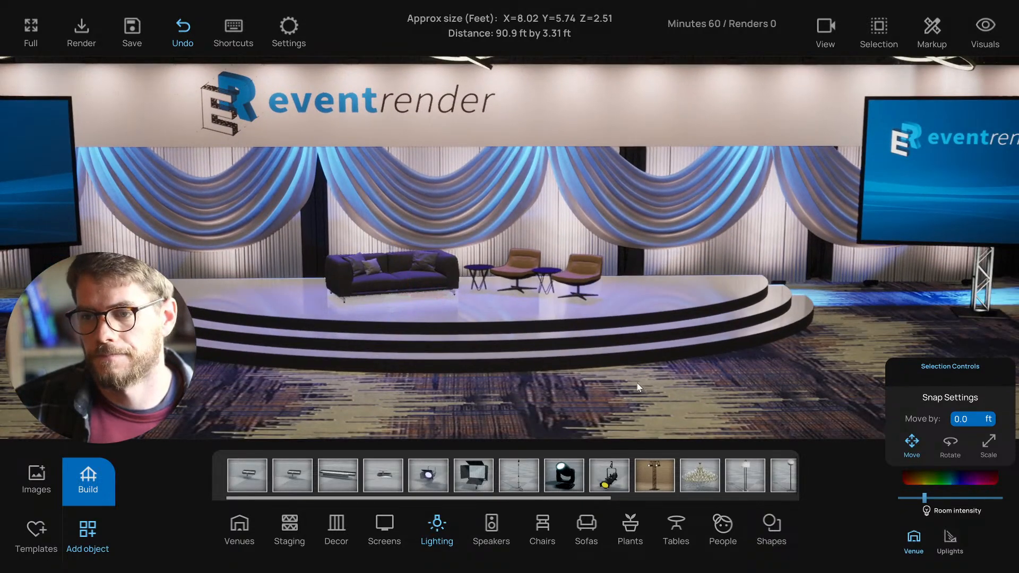
key("s")
left_click(567, 292)
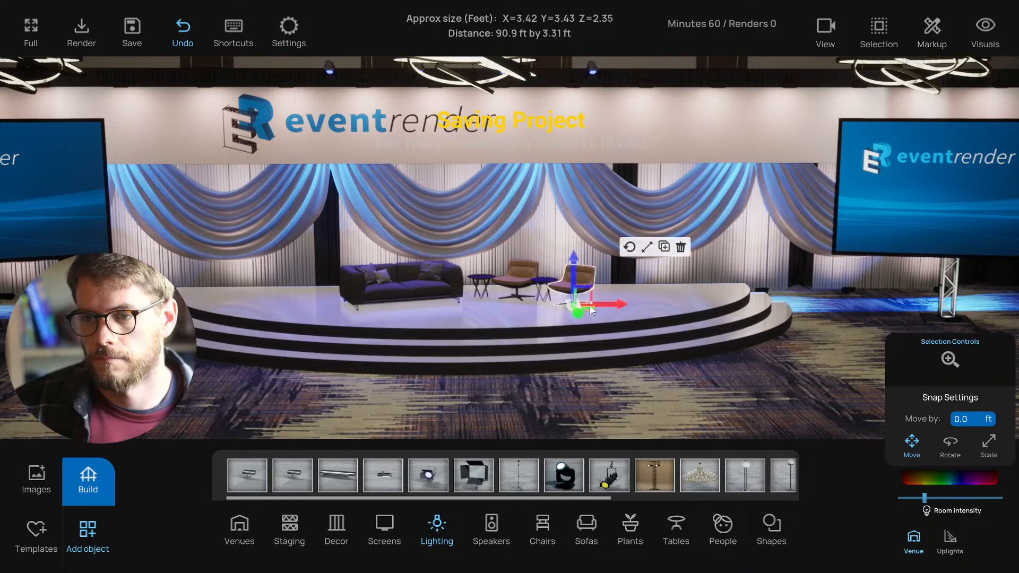
left_click(547, 291)
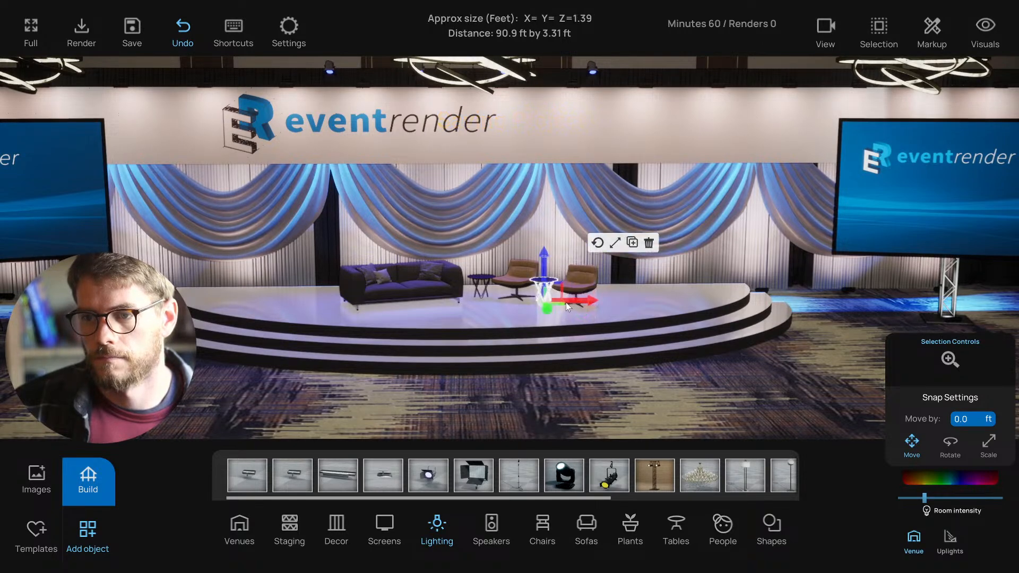
left_click_drag(565, 301, 567, 301)
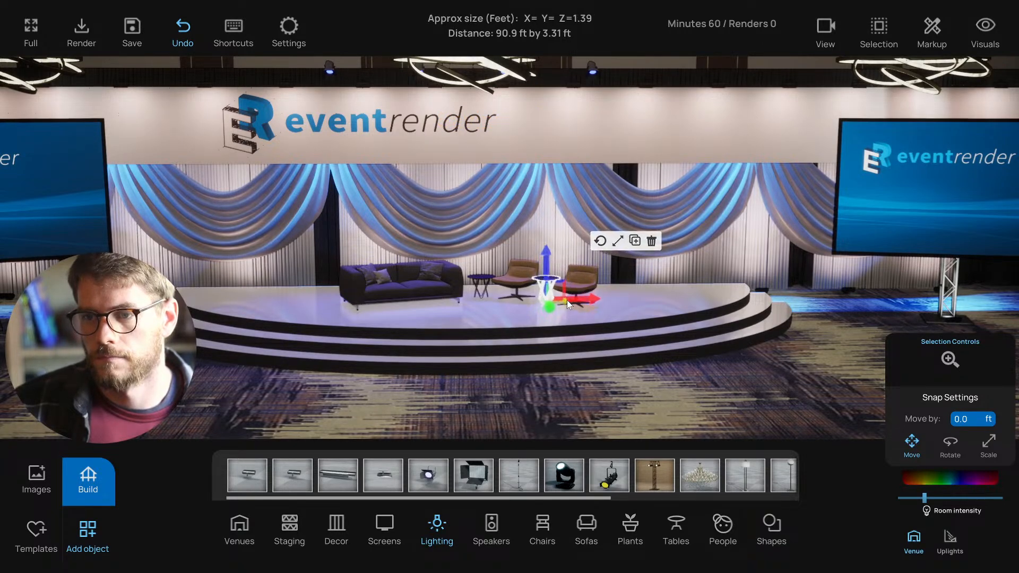
left_click(642, 380)
- Pull back and lower the camera to frame the whole stage and both screens, then go to Build
key("s")
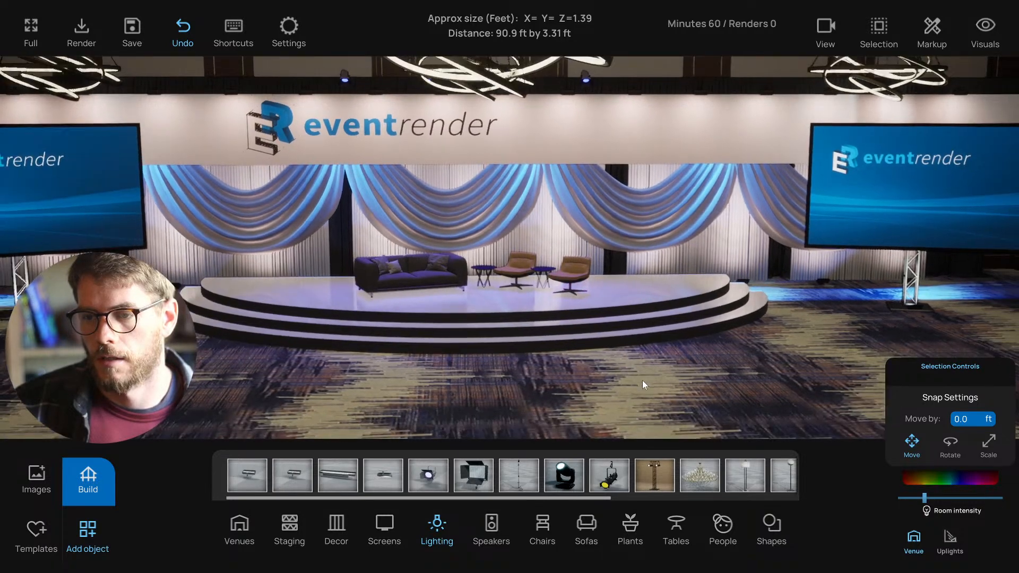
key("s")
key("q")
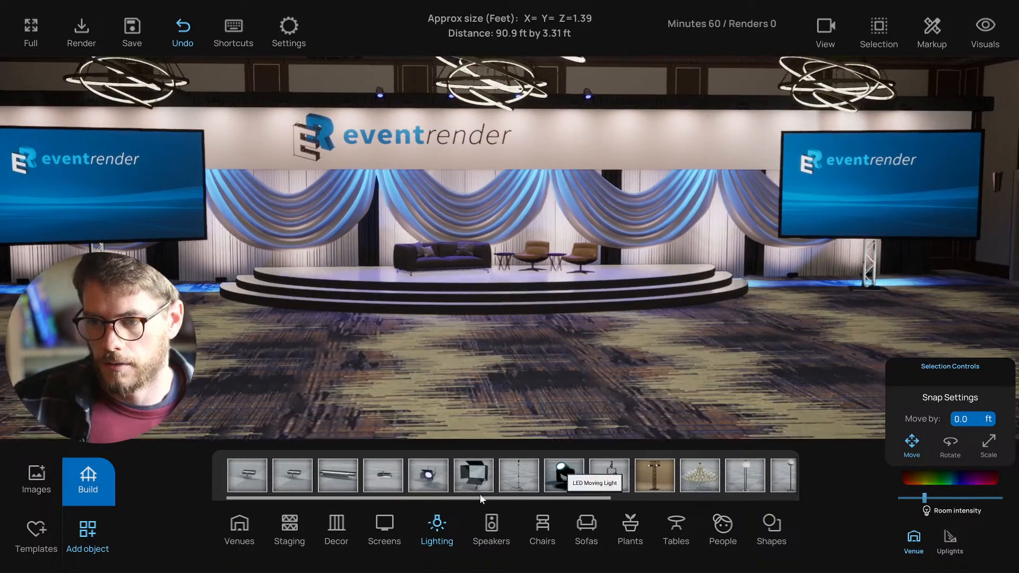
key("s")
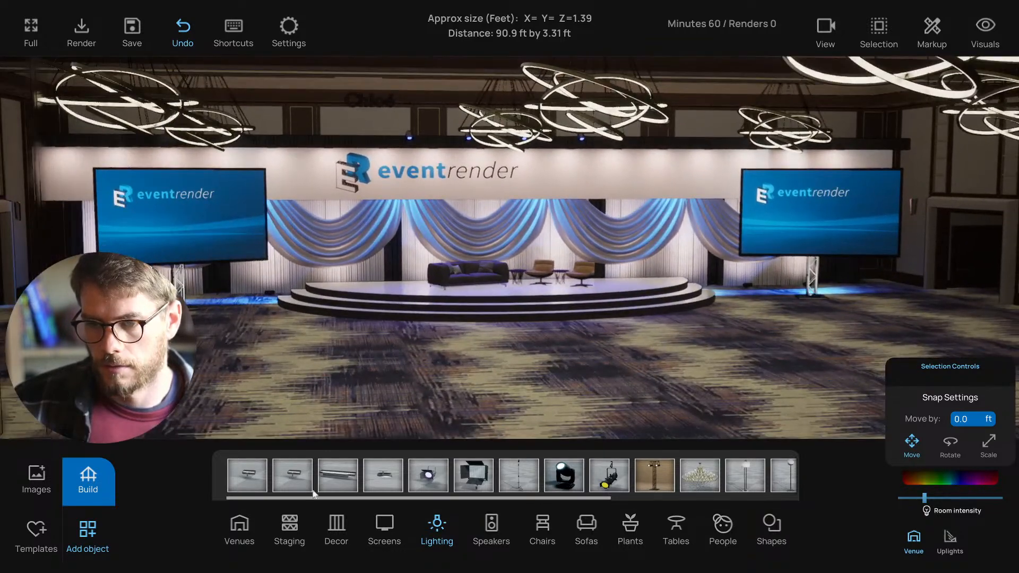
left_click(73, 492)
- Hang a 30 ft horizontal truss above the logo backdrop at an 18 ft height
left_click(526, 456)
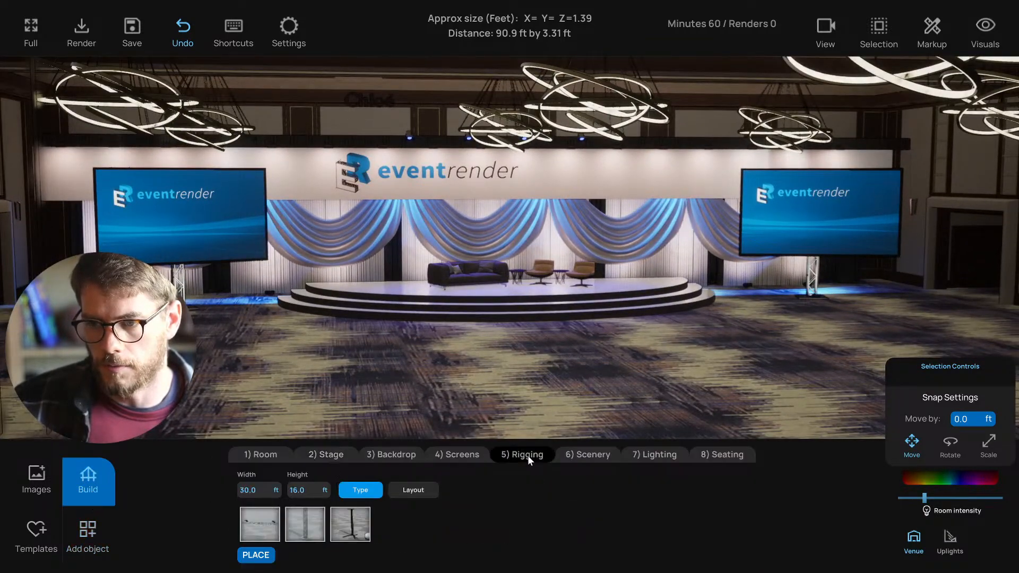
left_click(254, 524)
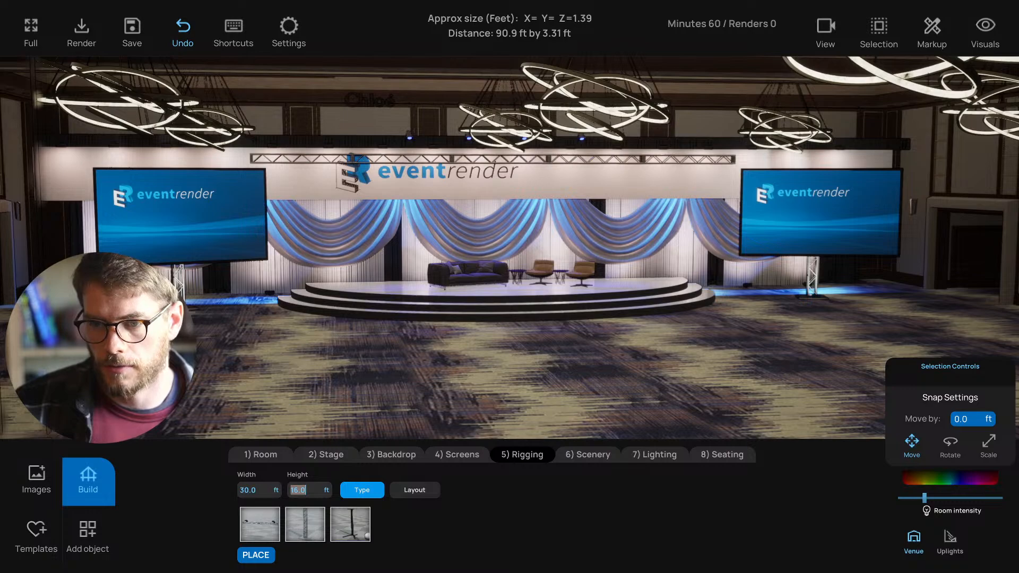
type("18")
key("Return")
middle_click_drag(414, 132, 427, 445)
left_click(413, 491)
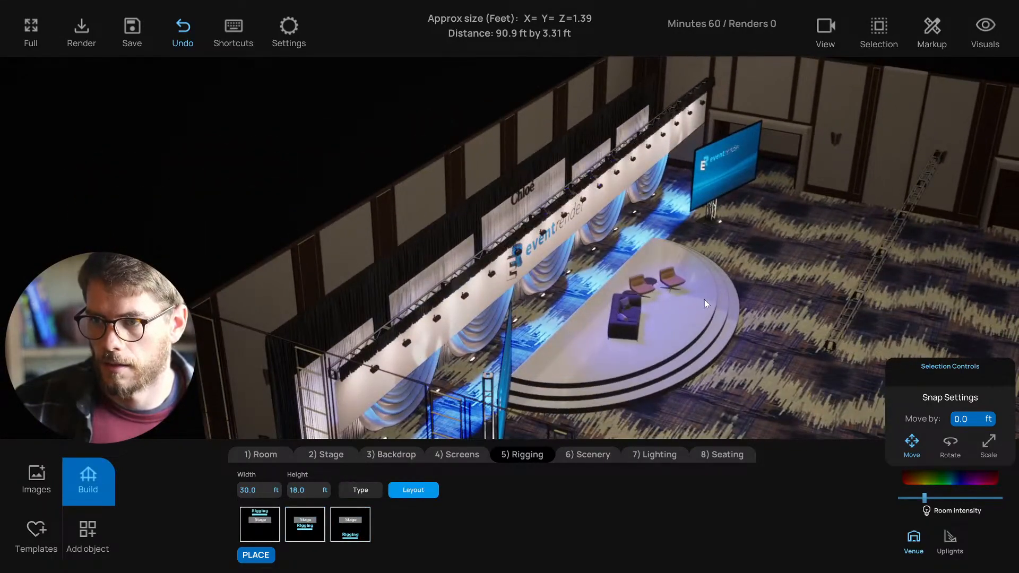
middle_click_drag(704, 299, 651, 266)
- Place a floor row of LED Ellipsoidal lights, then swap them for LED panel lights
left_click(654, 454)
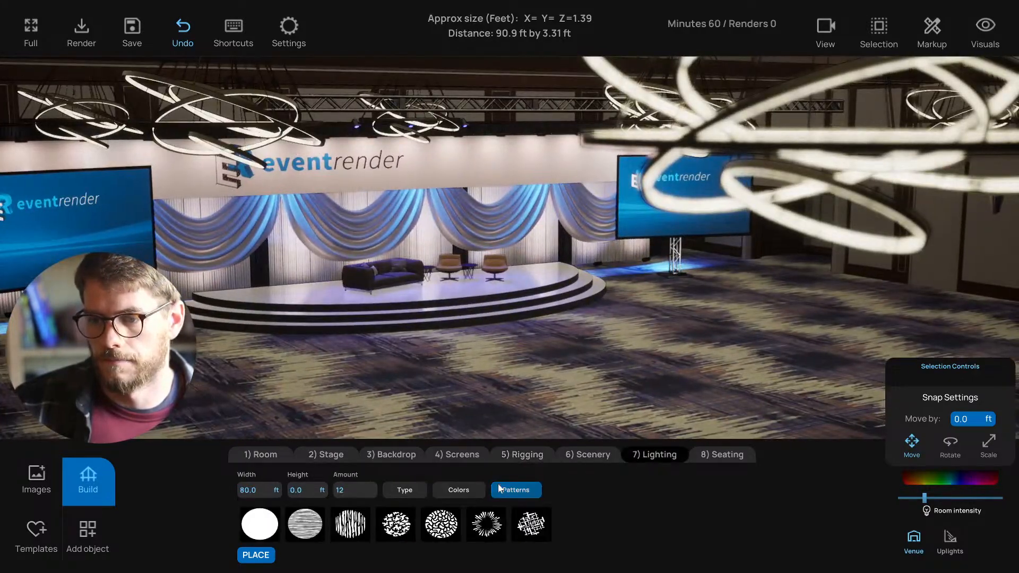
left_click(259, 530)
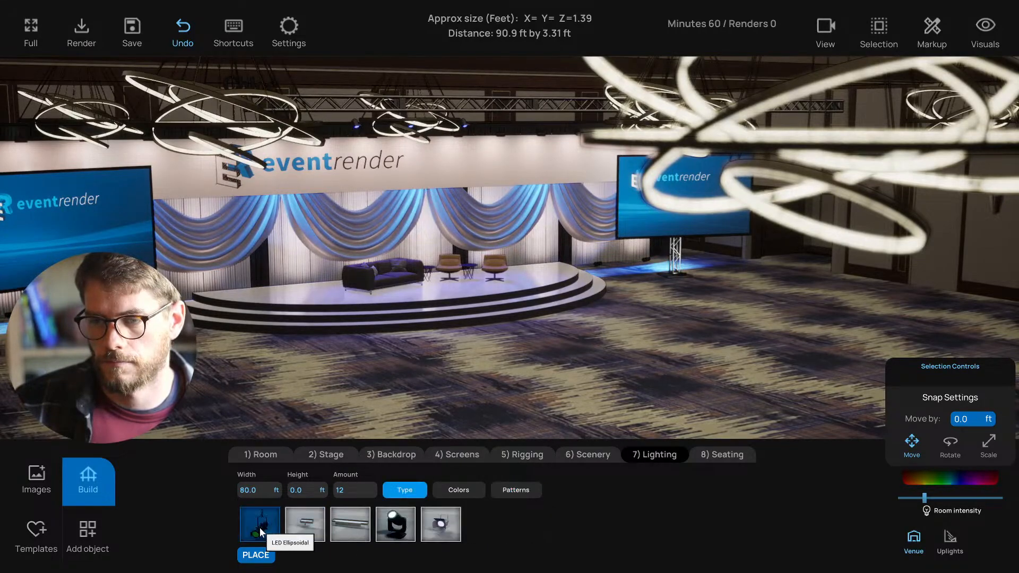
scroll(432, 392, "down", 3)
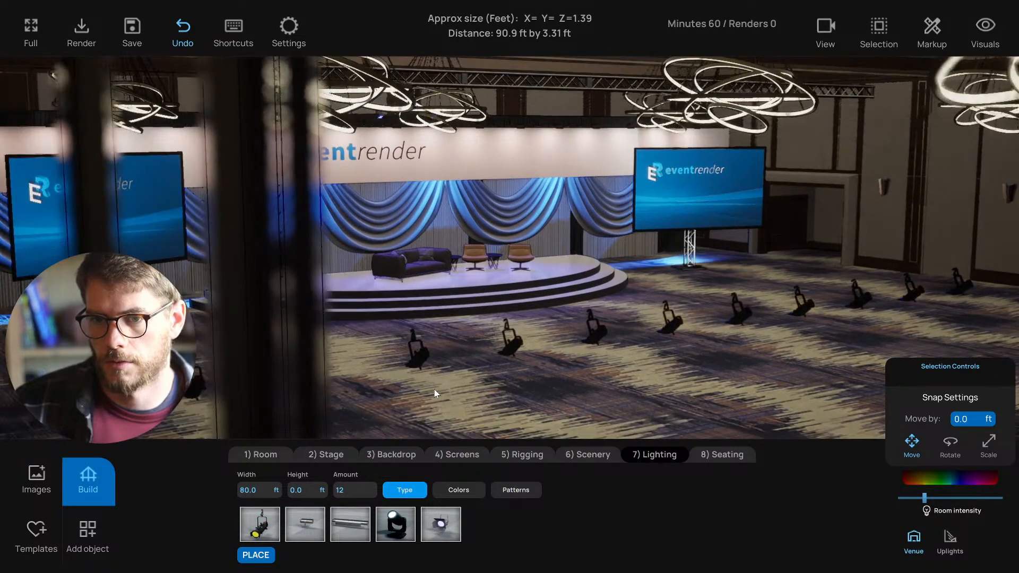
right_click_drag(435, 392, 409, 454)
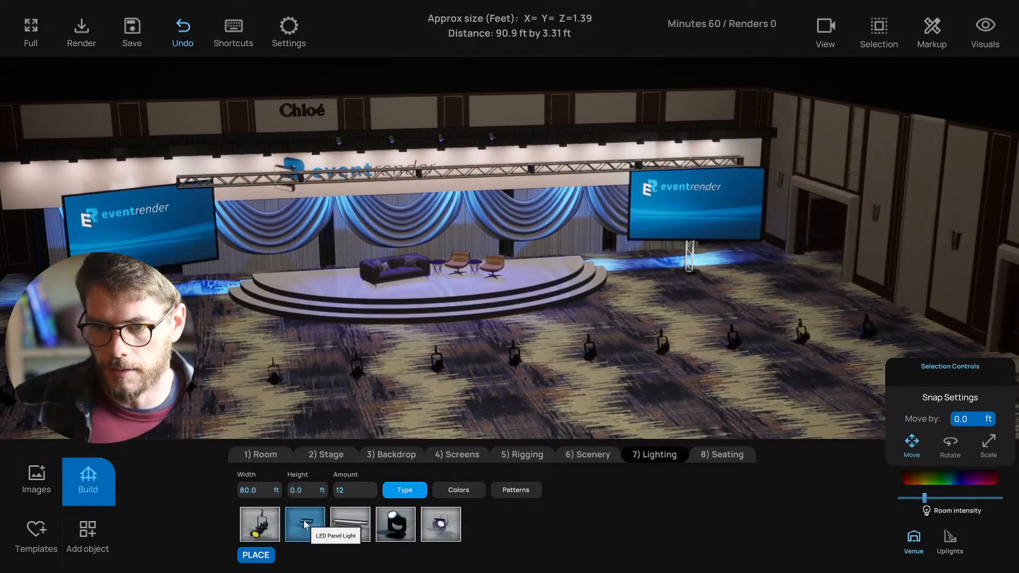
left_click(305, 524)
scroll(357, 399, "up", 3)
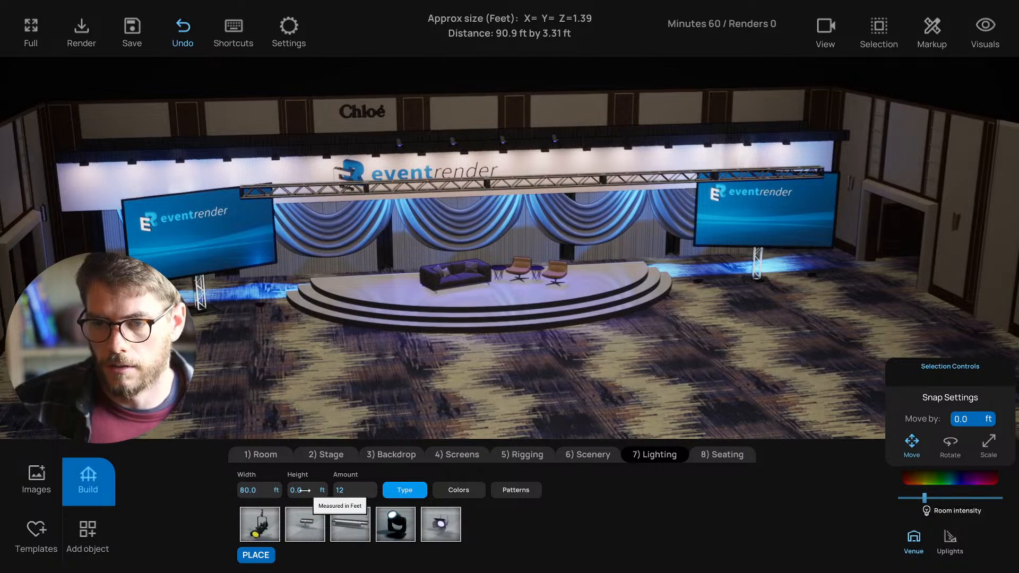
mouse_move(364, 418)
right_mouse_down()
mouse_move(406, 425)
mouse_move(379, 427)
right_mouse_up()
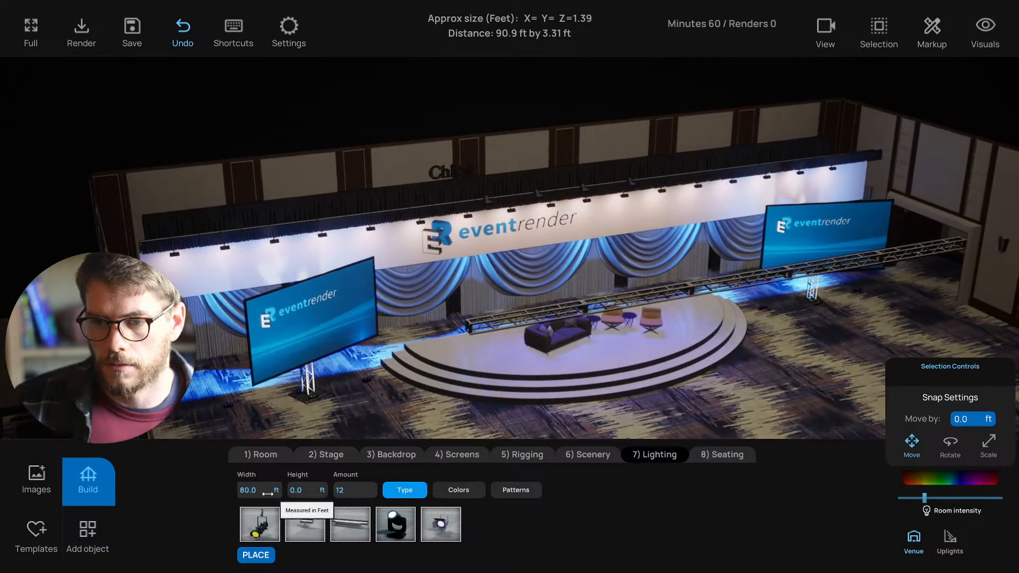
mouse_move(387, 379)
right_mouse_down()
mouse_move(466, 374)
mouse_move(396, 389)
right_mouse_up()
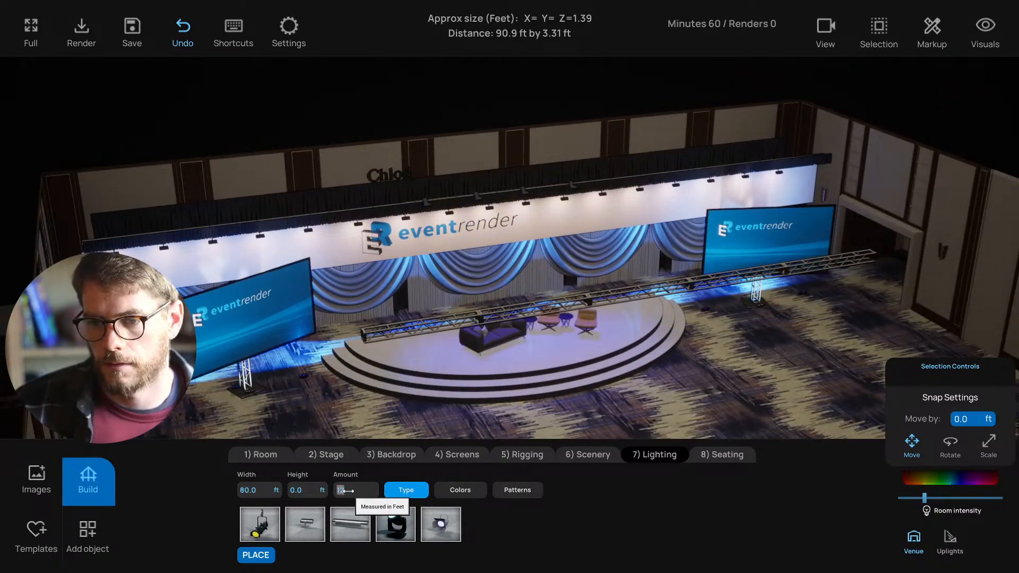
- Set the 12-fixture LED panel row across 80 ft at a 0 ft height on the floor
type("5")
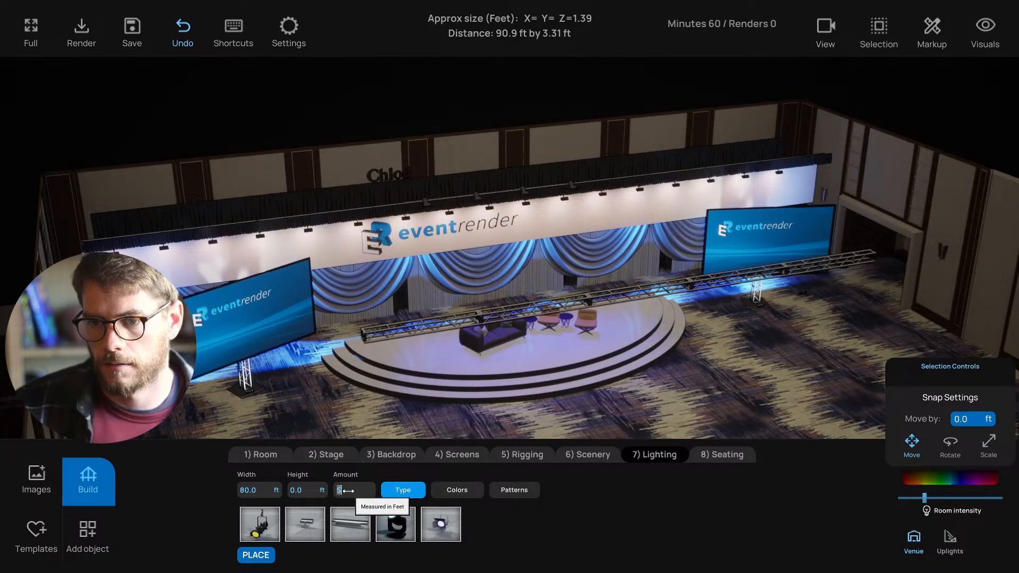
left_click(303, 490)
right_click_drag(412, 333, 440, 289)
scroll(485, 288, "up", 5)
scroll(476, 293, "down", 5)
scroll(441, 290, "down", 3)
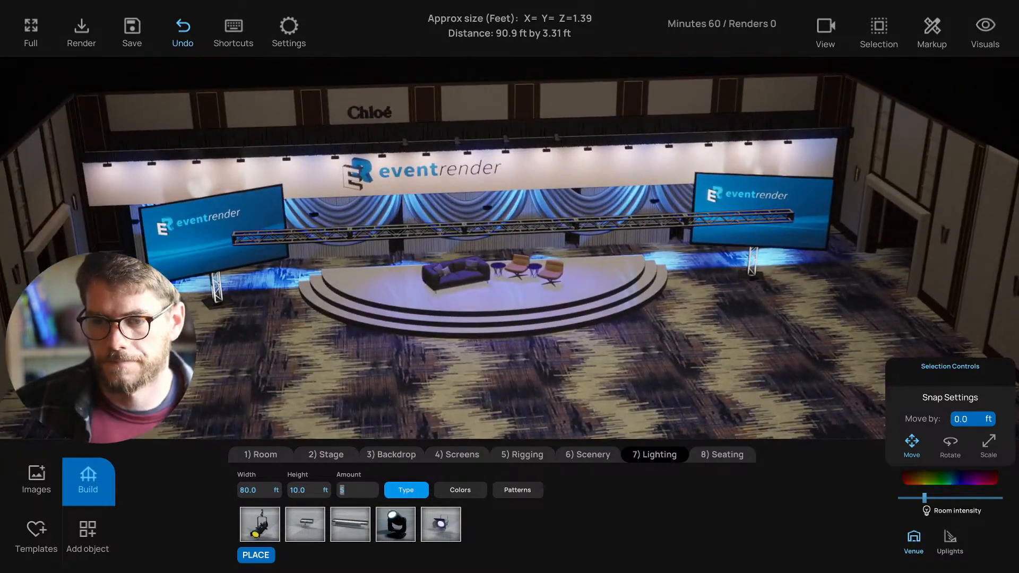
type("12")
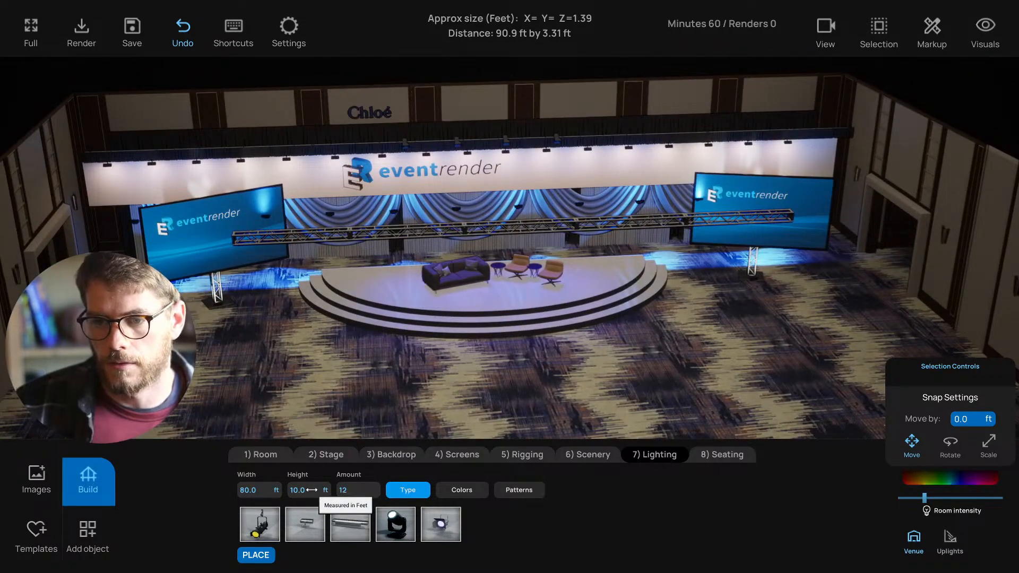
type("0")
right_click_drag(323, 438, 520, 380)
- Move the row of floor lights back toward the backdrop
left_click(518, 375)
left_click_drag(546, 402, 492, 359)
right_click_drag(587, 380, 530, 348)
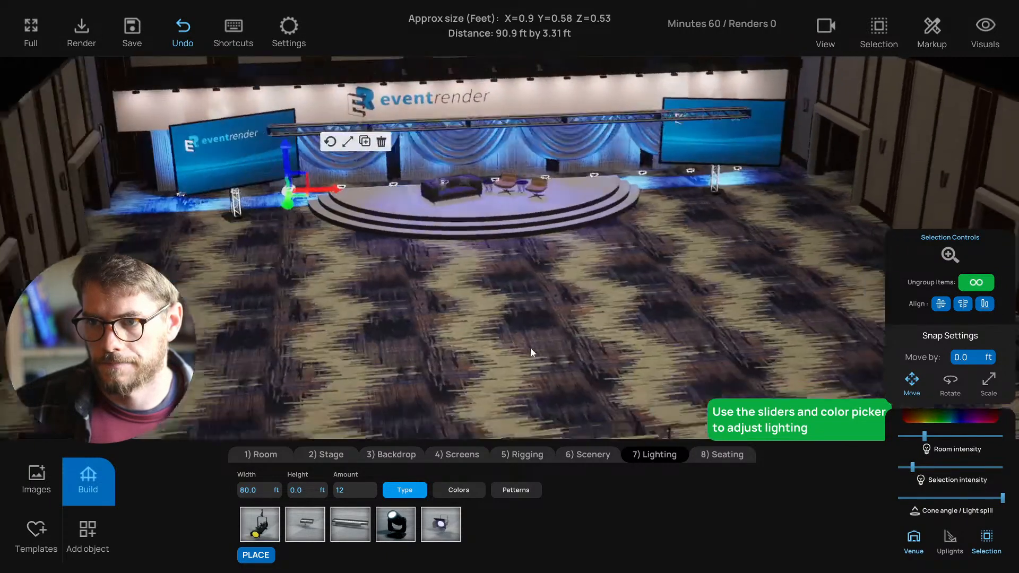
scroll(530, 347, "down", 3)
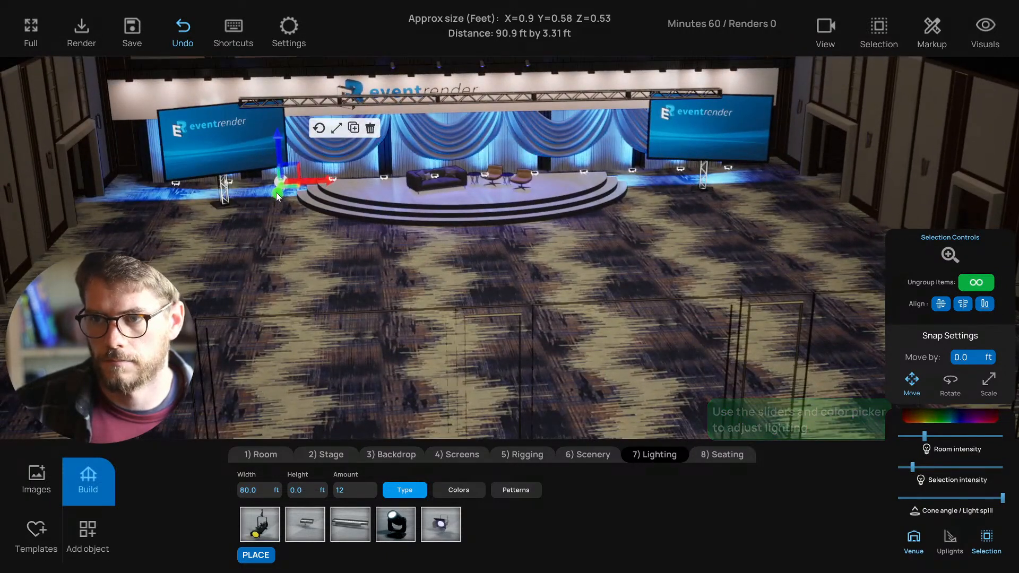
mouse_move(276, 192)
left_mouse_down()
mouse_move(323, 179)
mouse_move(258, 196)
left_mouse_up()
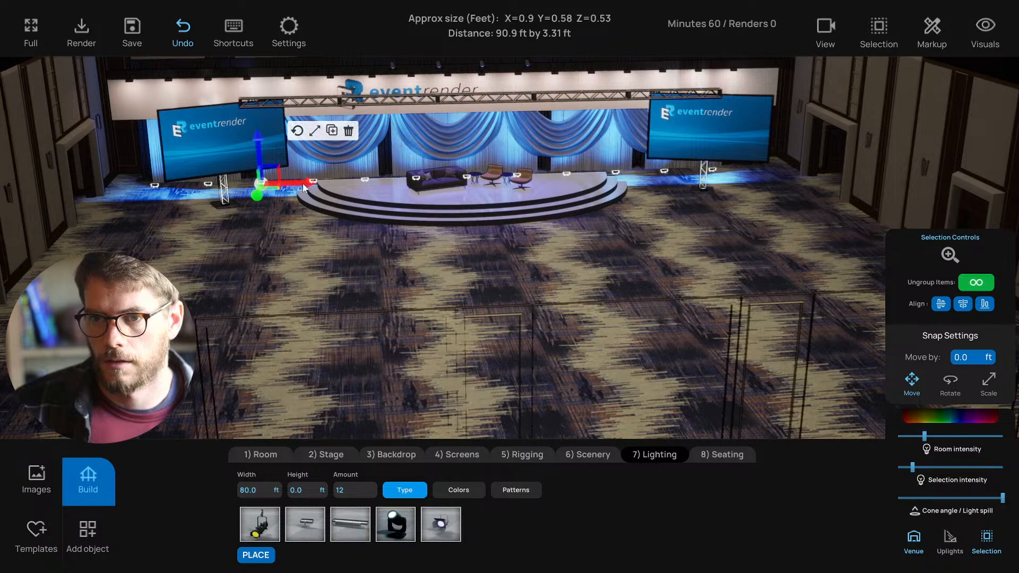
- Tint the floor lights pale warm white (FFF3EE), dim them slightly and nudge the row left
left_click(950, 416)
scroll(583, 250, "up", 5)
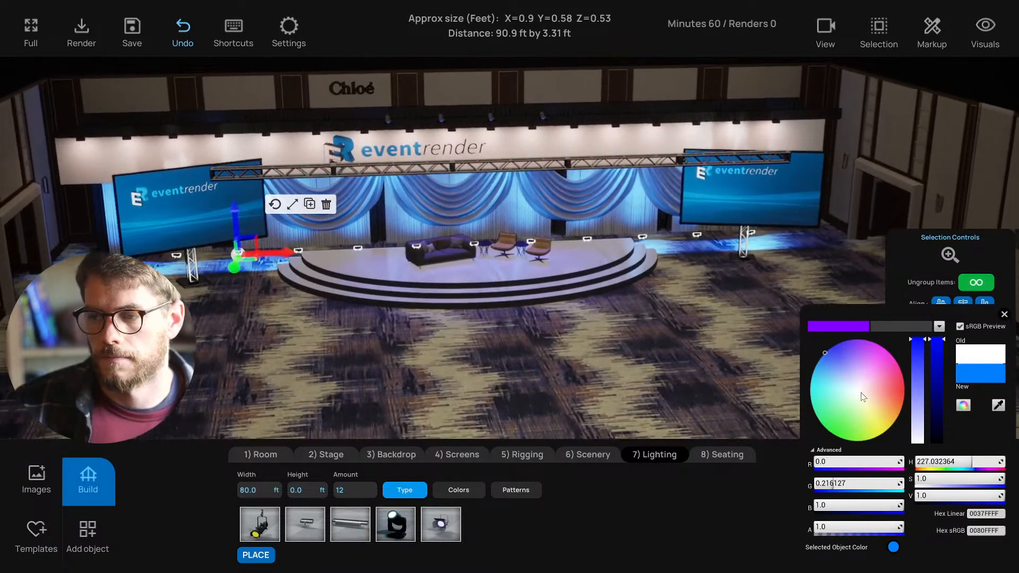
left_click(858, 391)
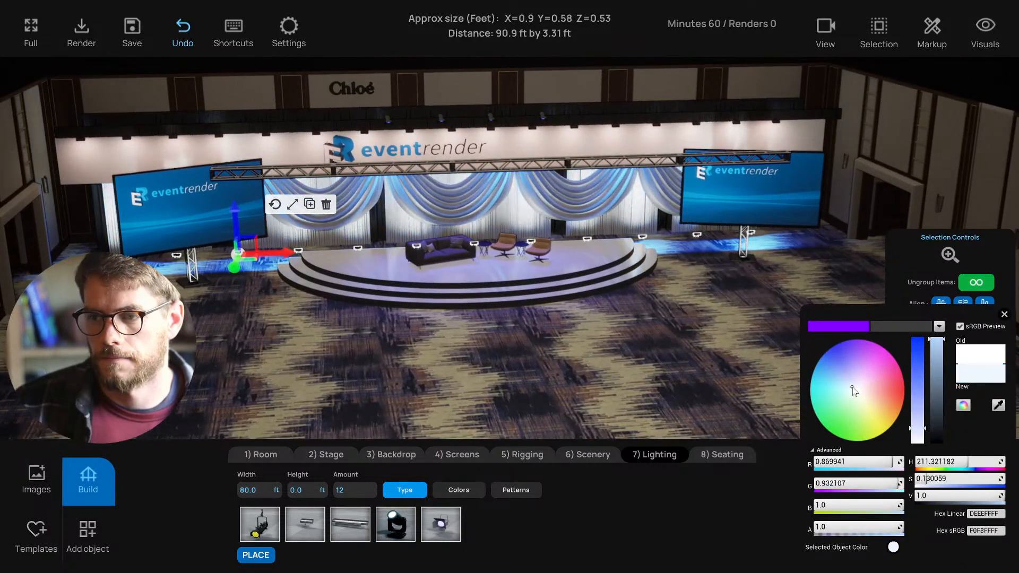
left_click_drag(918, 432, 917, 443)
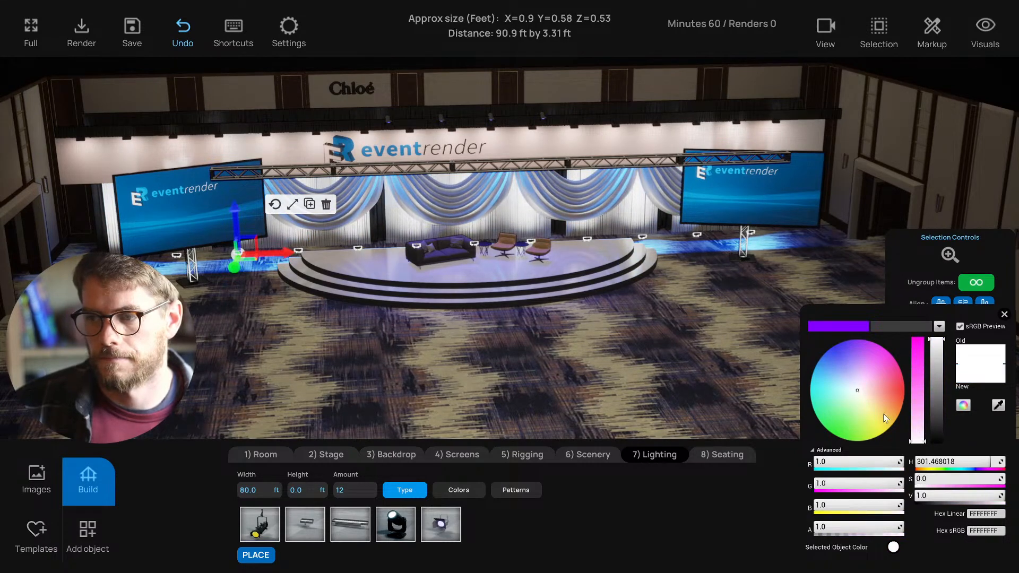
left_click(864, 393)
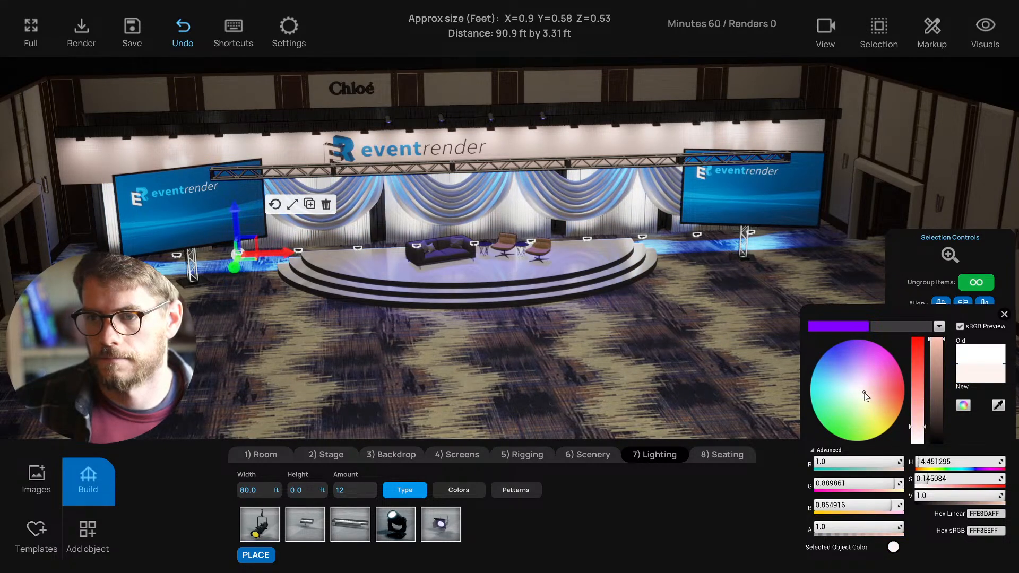
left_click(1002, 314)
left_click_drag(911, 469, 907, 468)
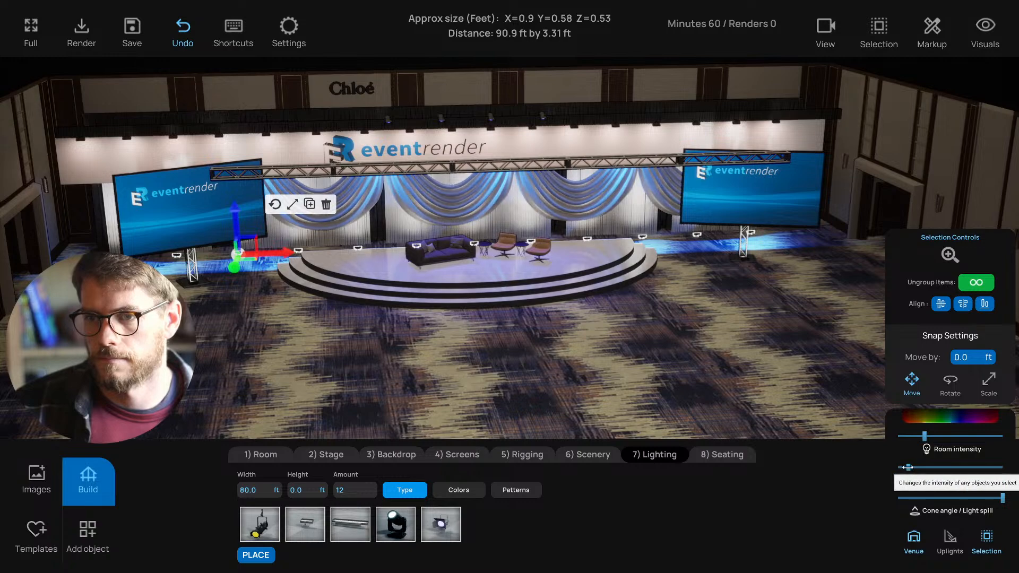
left_click_drag(350, 304, 372, 309)
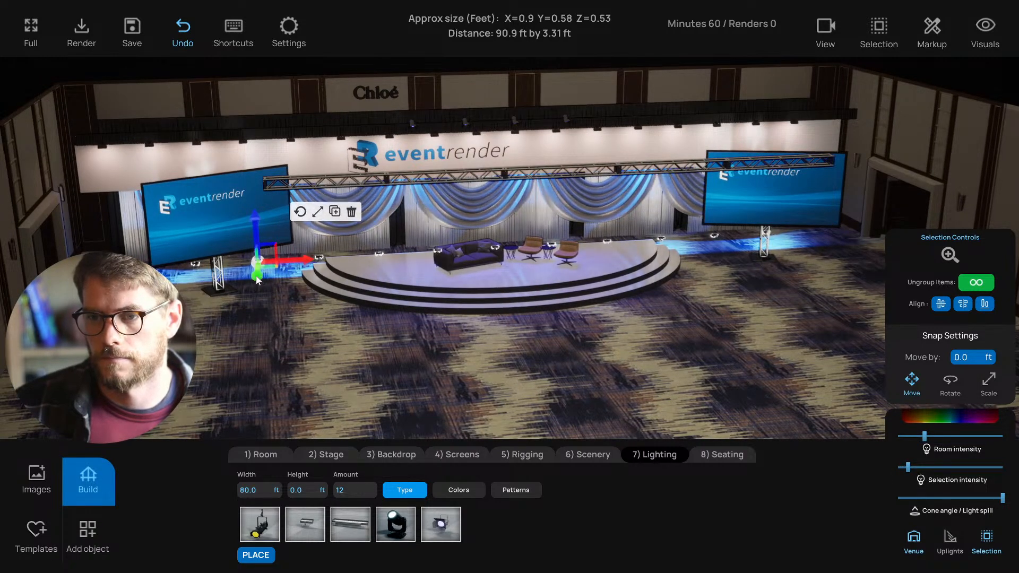
left_click_drag(296, 260, 291, 259)
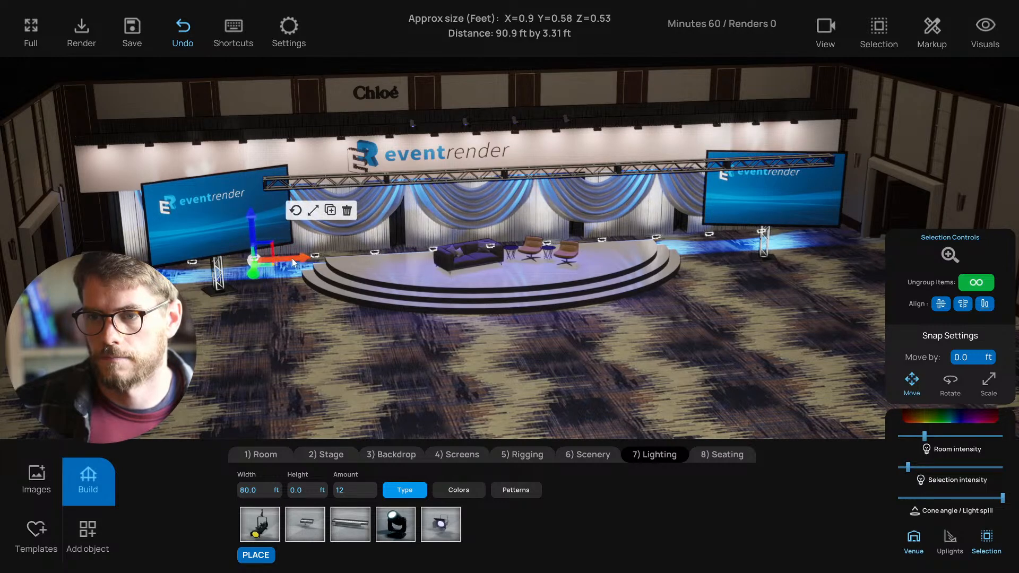
left_click(318, 349)
scroll(339, 348, "up", 2)
middle_click_drag(340, 349, 350, 323)
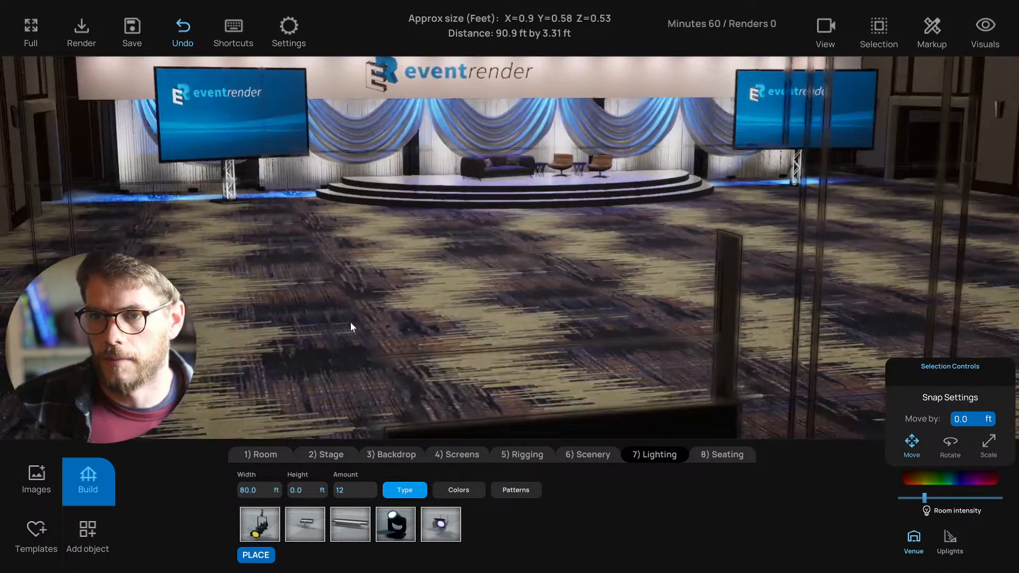
- Place a row of LED Ellipsoidal lights and raise it onto the truss at 16 ft
right_click_drag(350, 323, 353, 313)
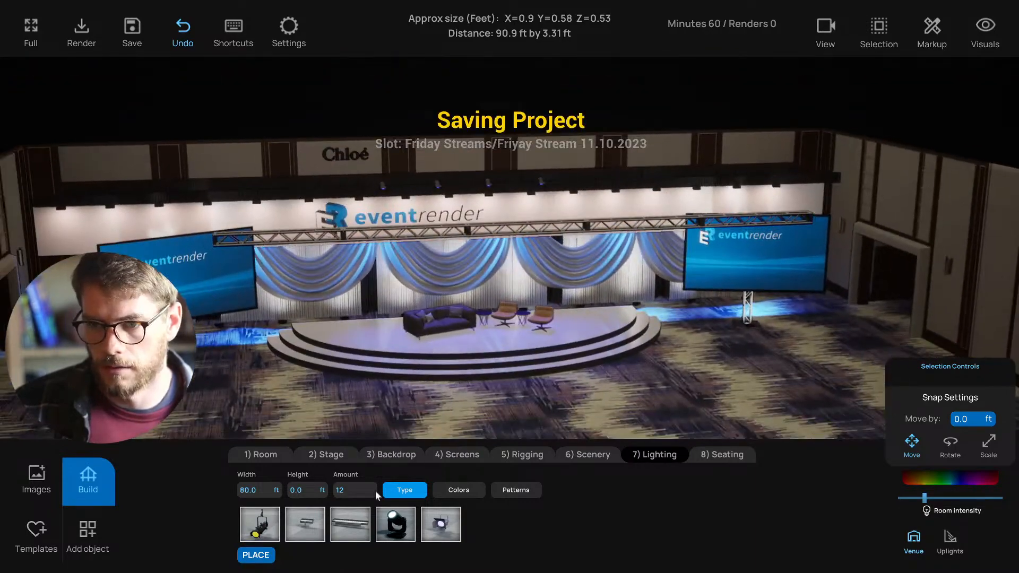
left_click(263, 524)
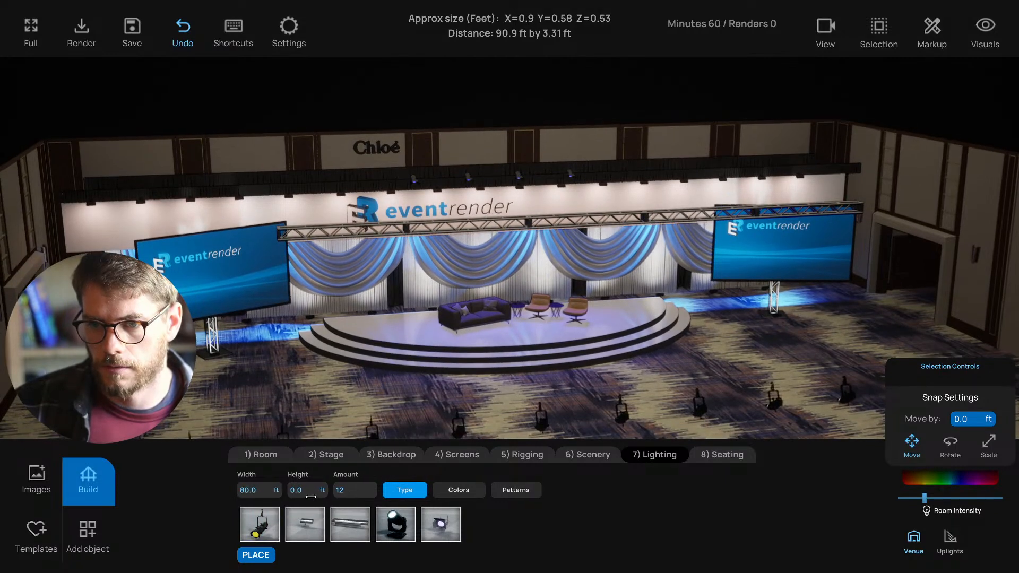
key("Return")
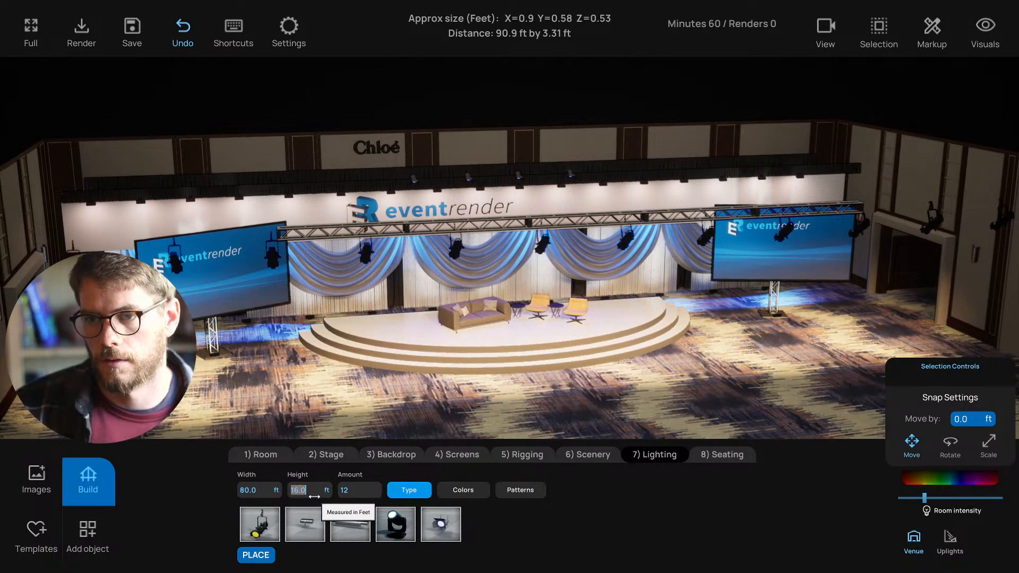
type("15")
key("Return")
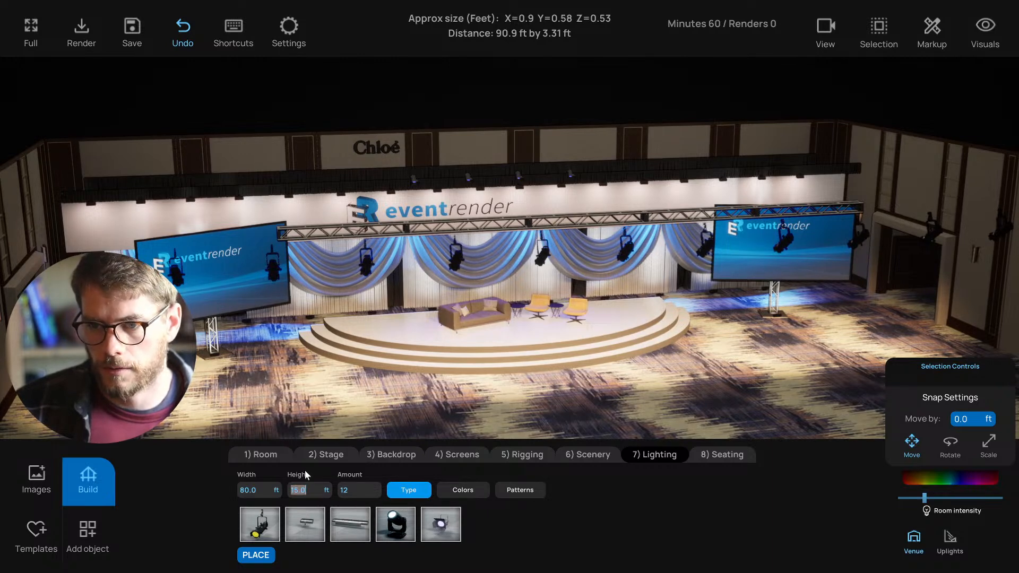
type("16")
key("Return")
- Reduce the truss light row to 6 fixtures spanning 30 ft
left_click(355, 488)
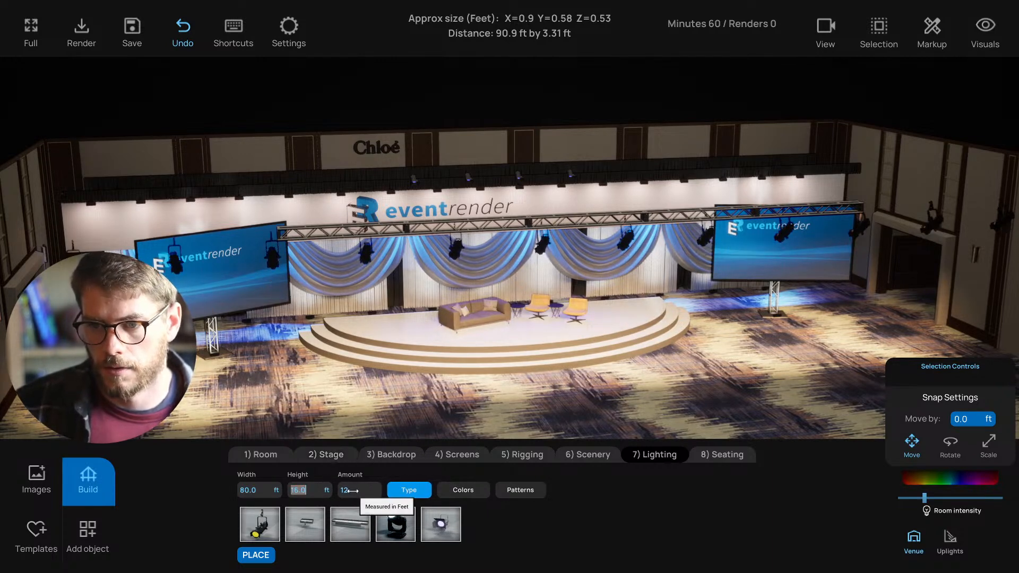
type("6")
key("Return")
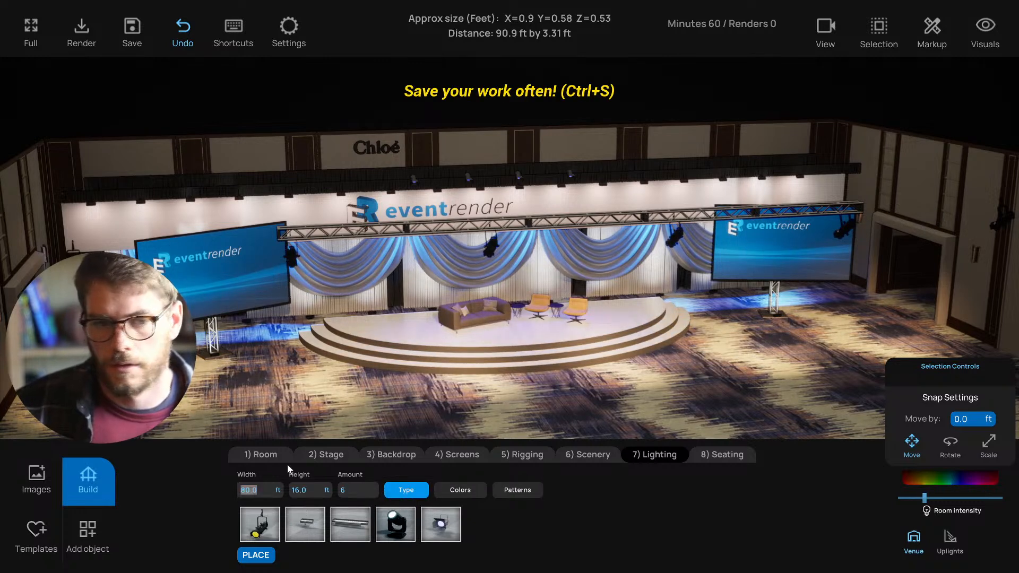
type("30")
key("Return")
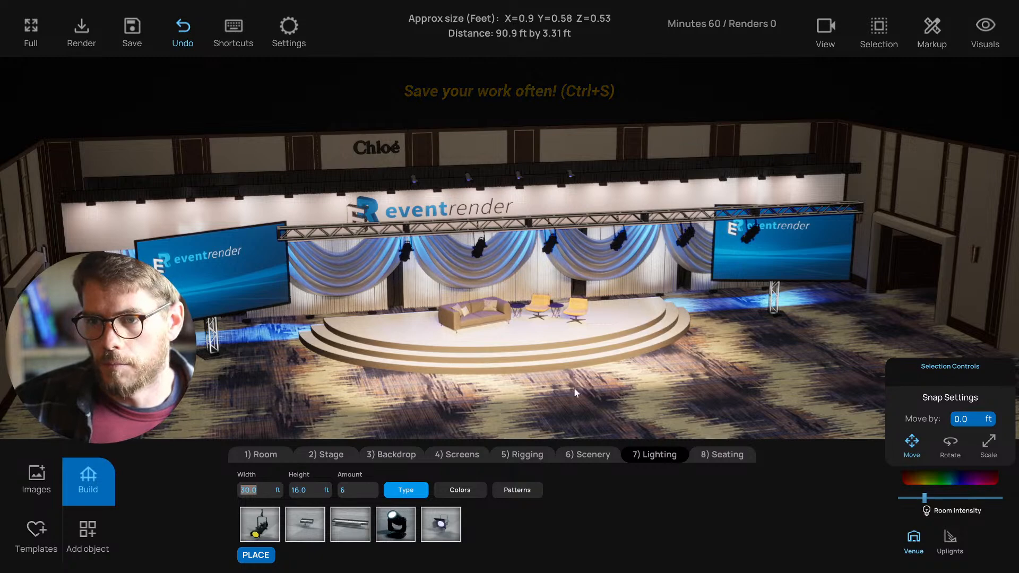
left_click_drag(574, 387, 571, 347)
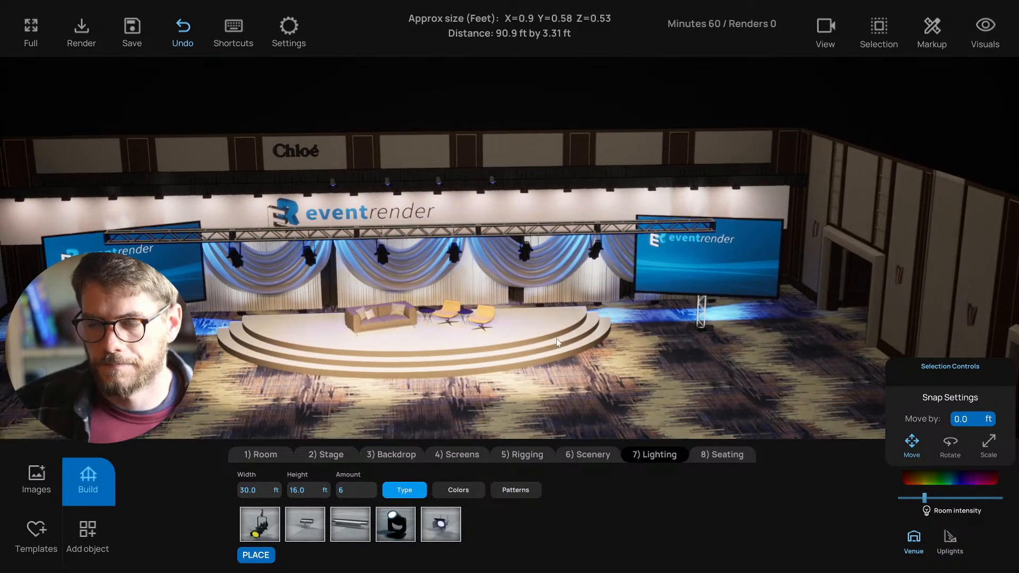
left_click_drag(481, 258, 471, 284)
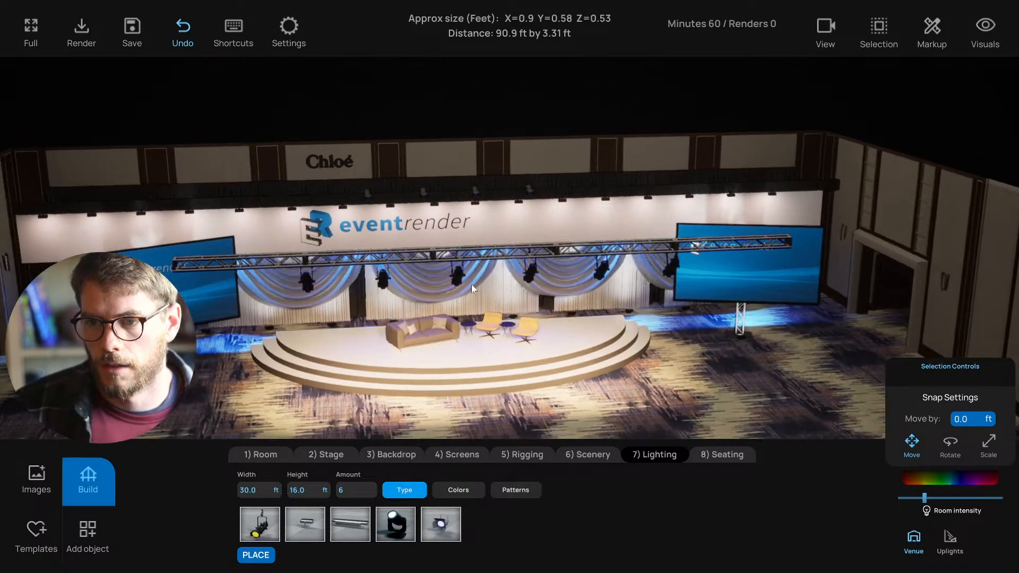
- Select the six truss lights and tilt them slightly with the rotate gizmo
left_click(527, 270)
left_click_drag(478, 333, 649, 355)
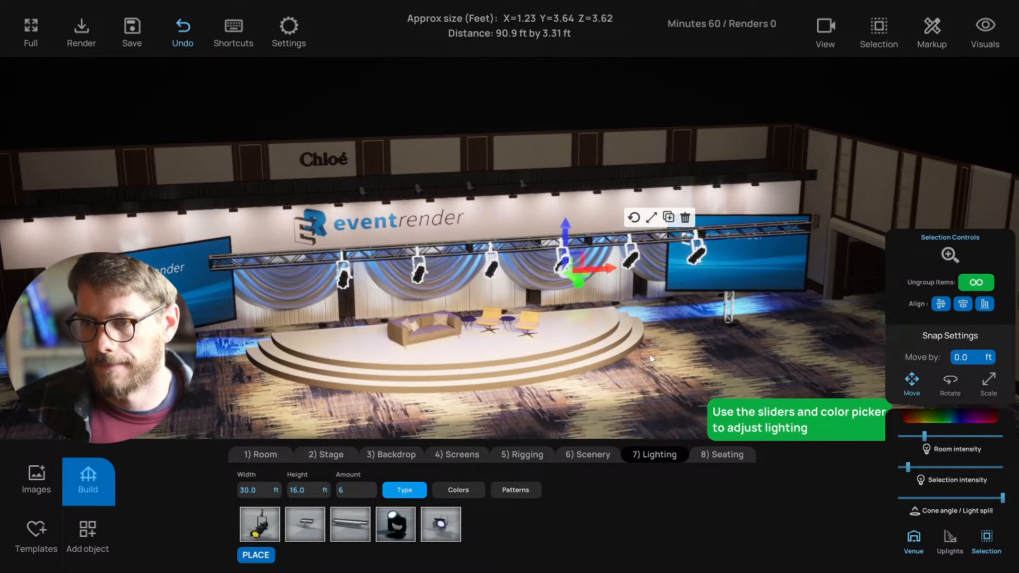
left_click(634, 217)
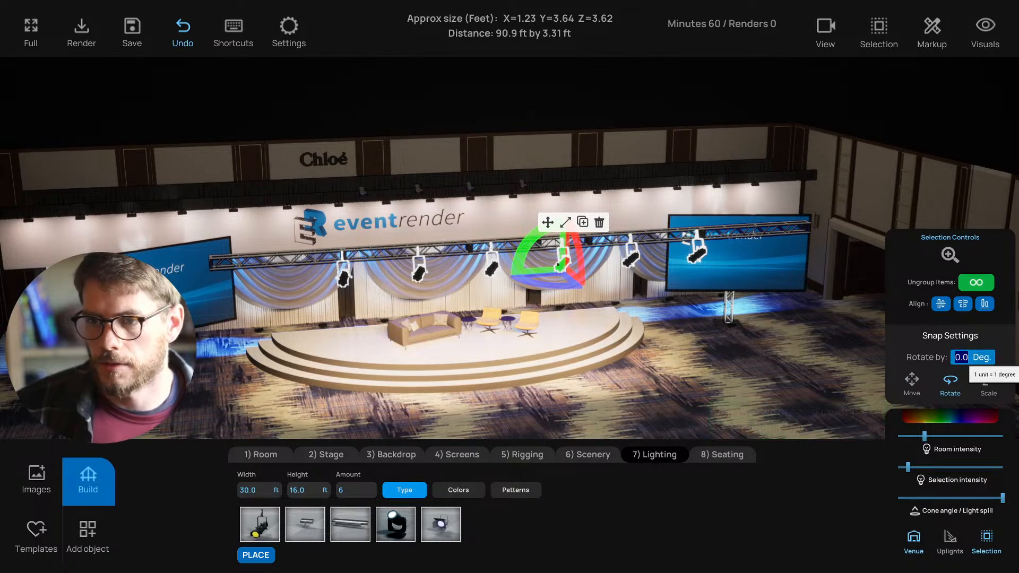
left_click_drag(577, 253, 578, 255)
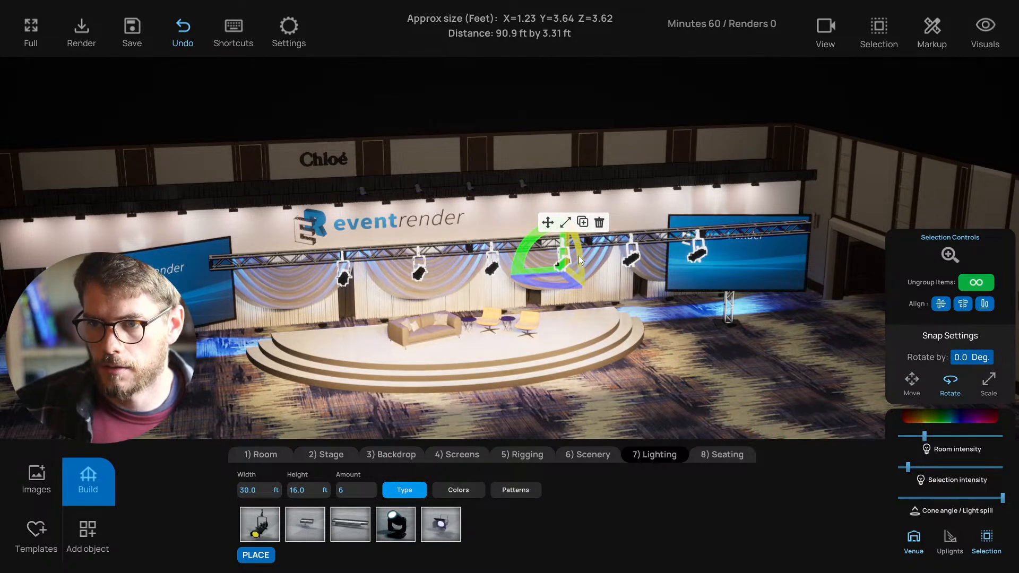
- Fine-tune the truss lights' Selection intensity and narrow their beam cone angle
left_click_drag(908, 468, 900, 467)
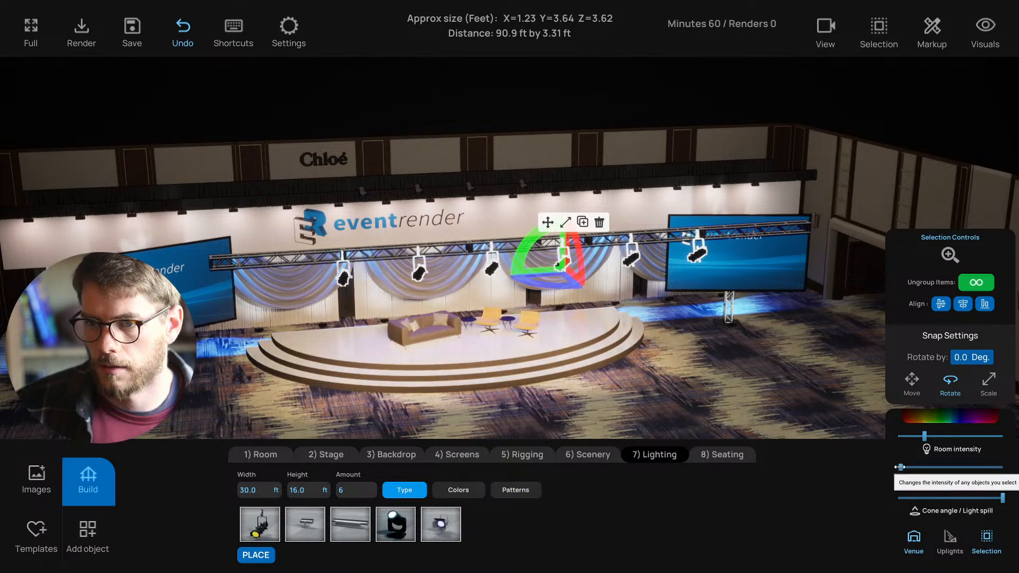
left_click(927, 499)
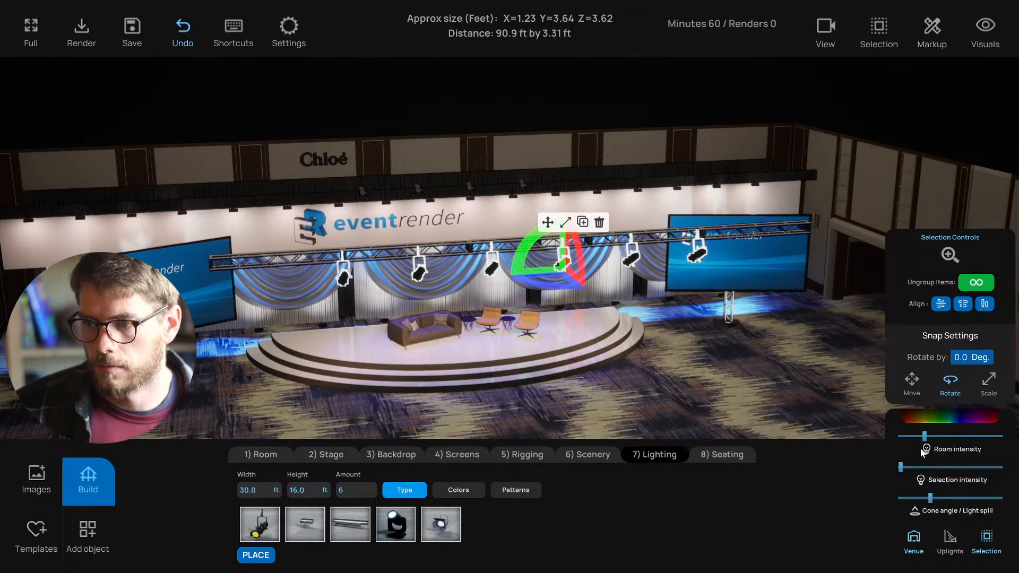
left_click(909, 468)
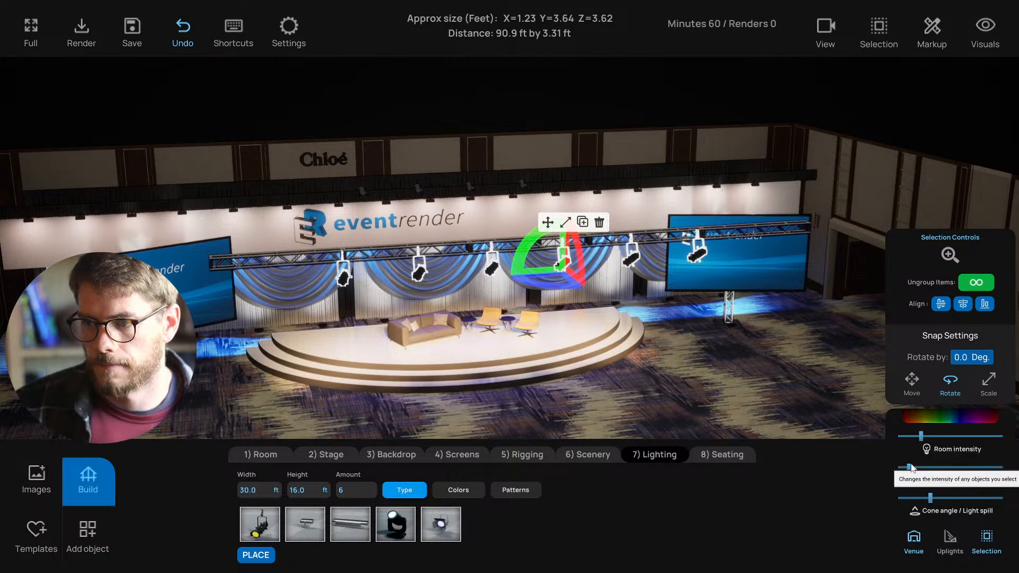
left_click_drag(906, 466, 904, 466)
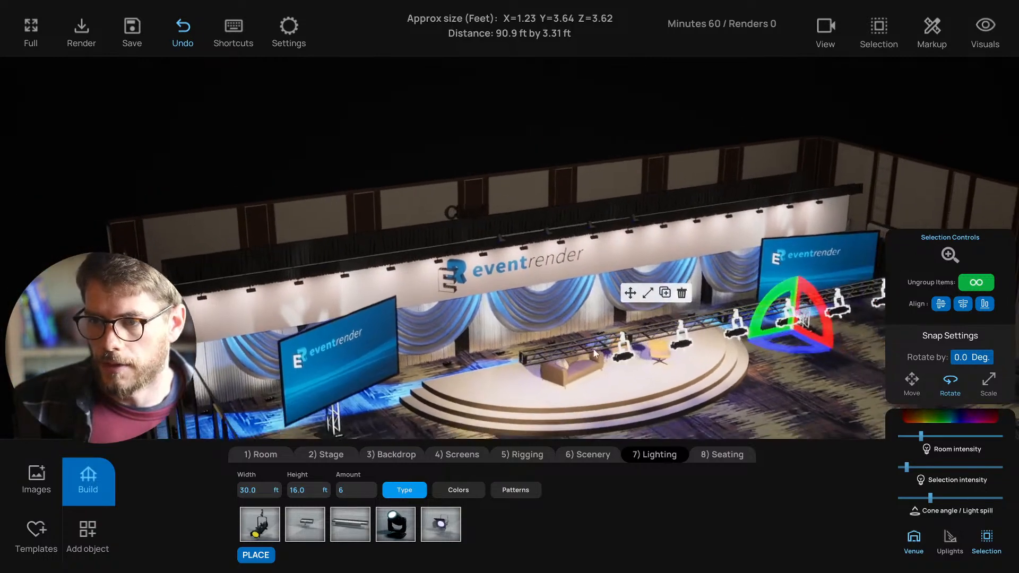
right_click_drag(593, 350, 457, 146)
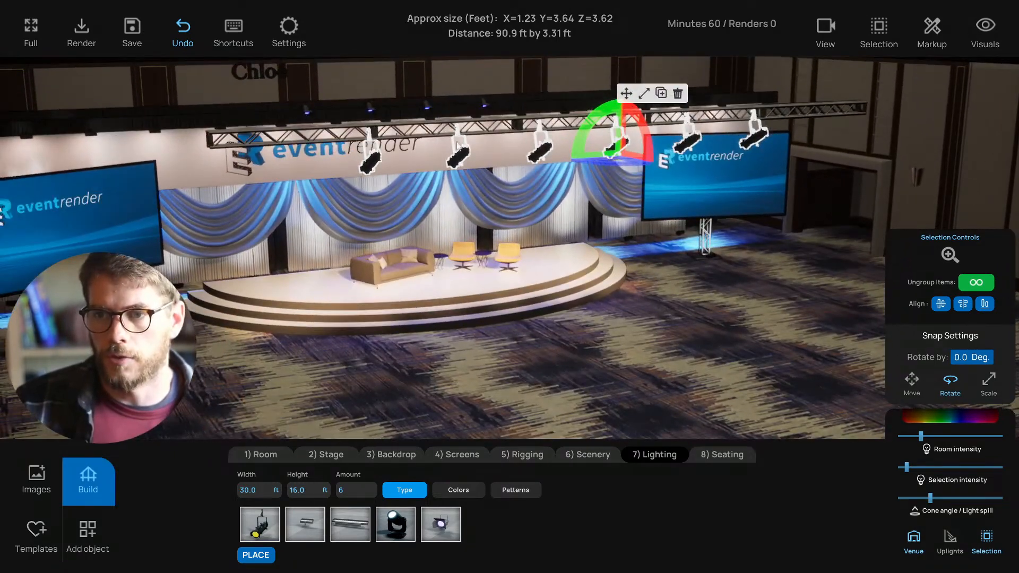
right_click_drag(374, 210, 516, 314)
key("e")
key("e")
key("d")
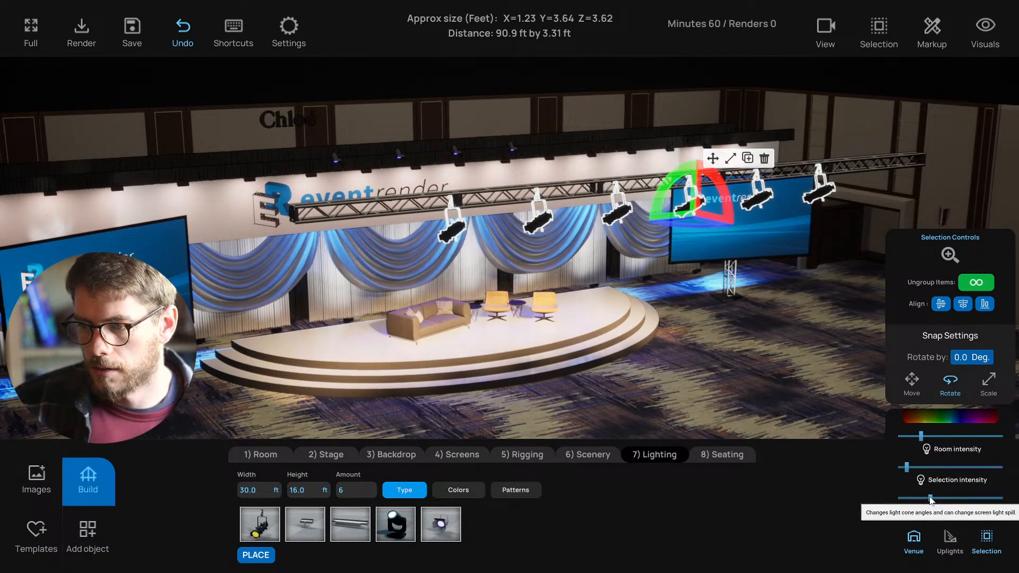
left_click_drag(930, 498, 927, 497)
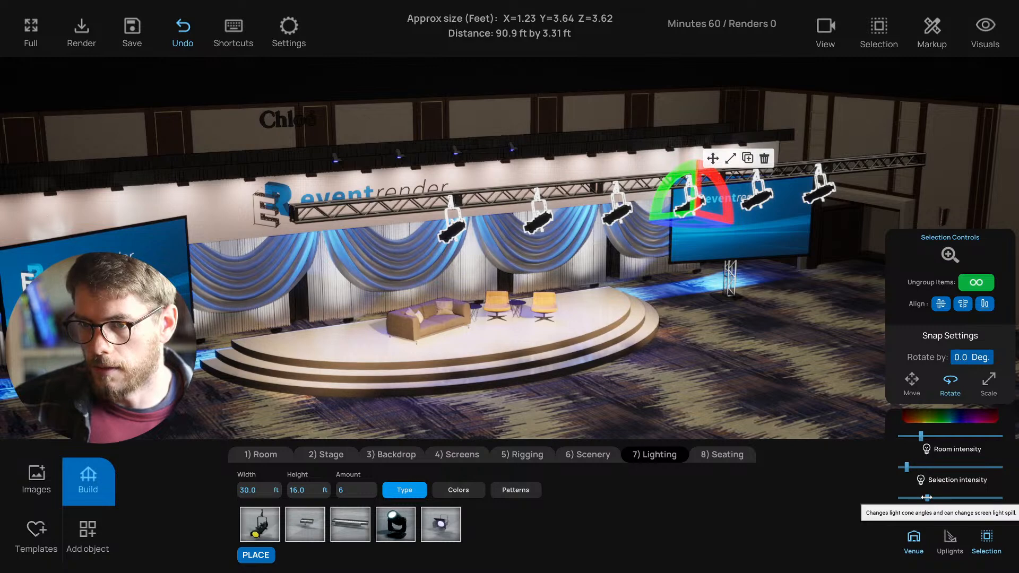
- Turn the camera to face the stage and save the project with Ctrl+S
right_click_drag(701, 400, 541, 378)
key("d")
key("a")
key("d")
key("a")
key("d")
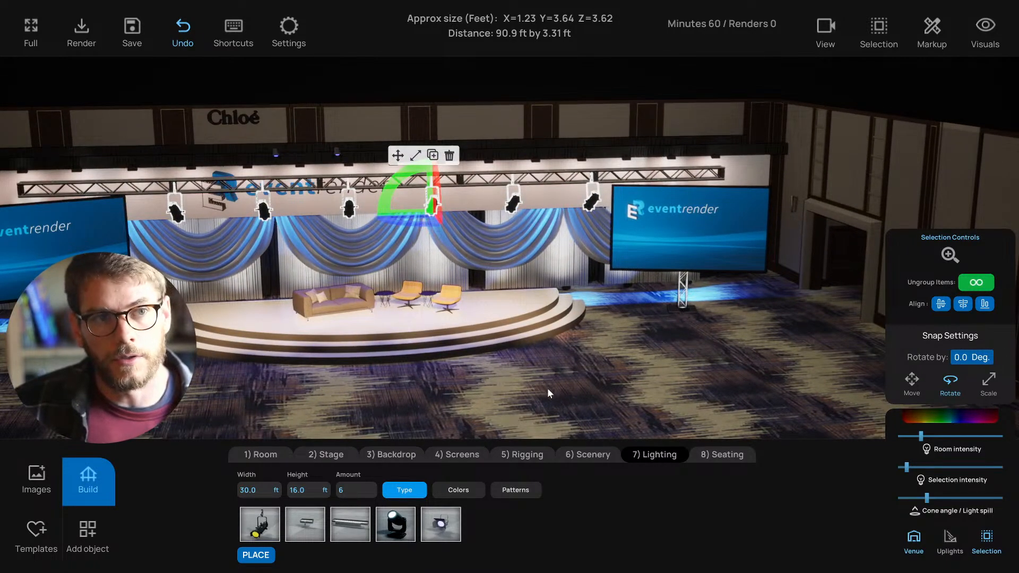
key("ctrl+s")
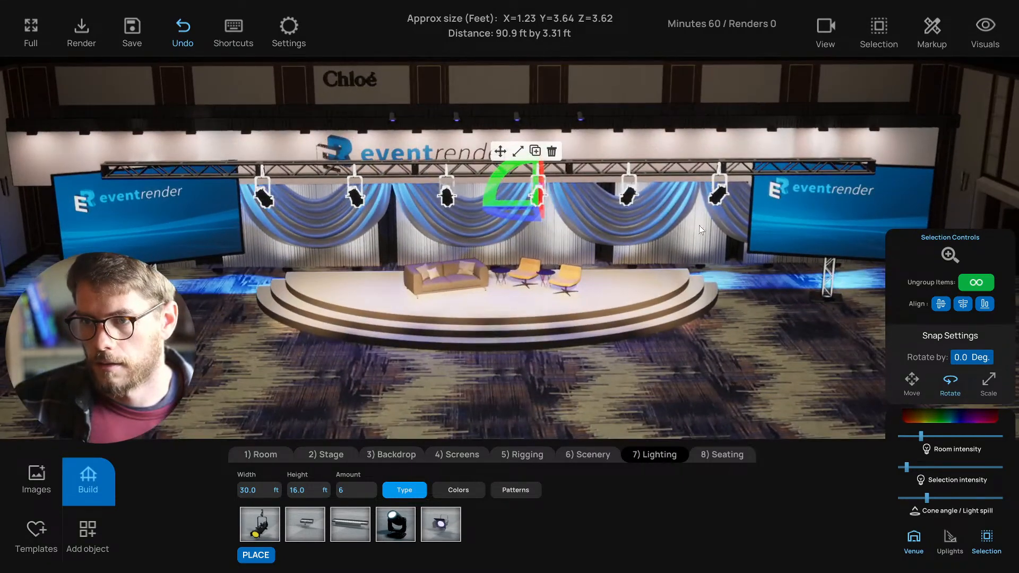
- Select the right-hand truss lights individually and aim each one down at the stage
left_click(893, 36)
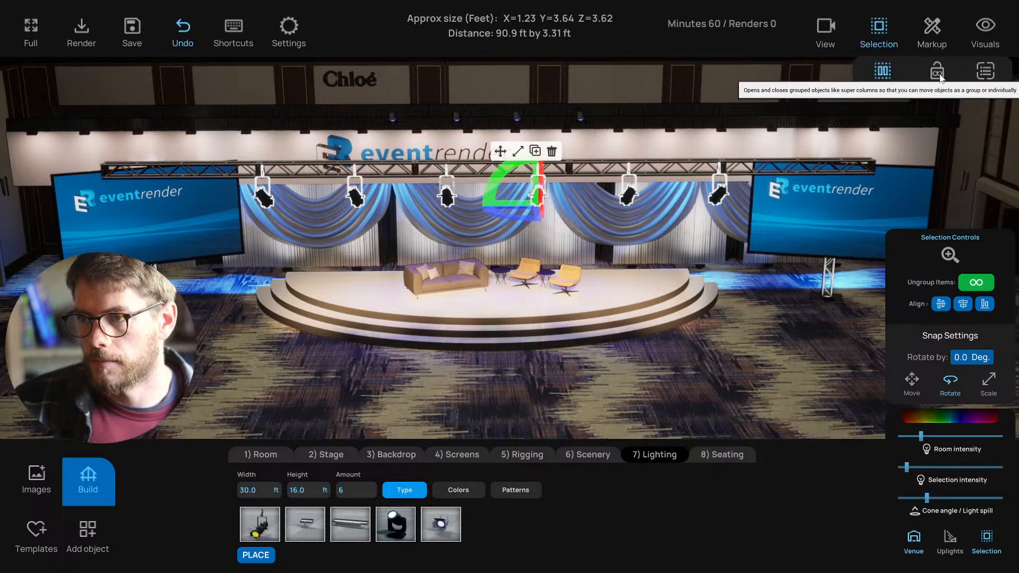
left_click(717, 200)
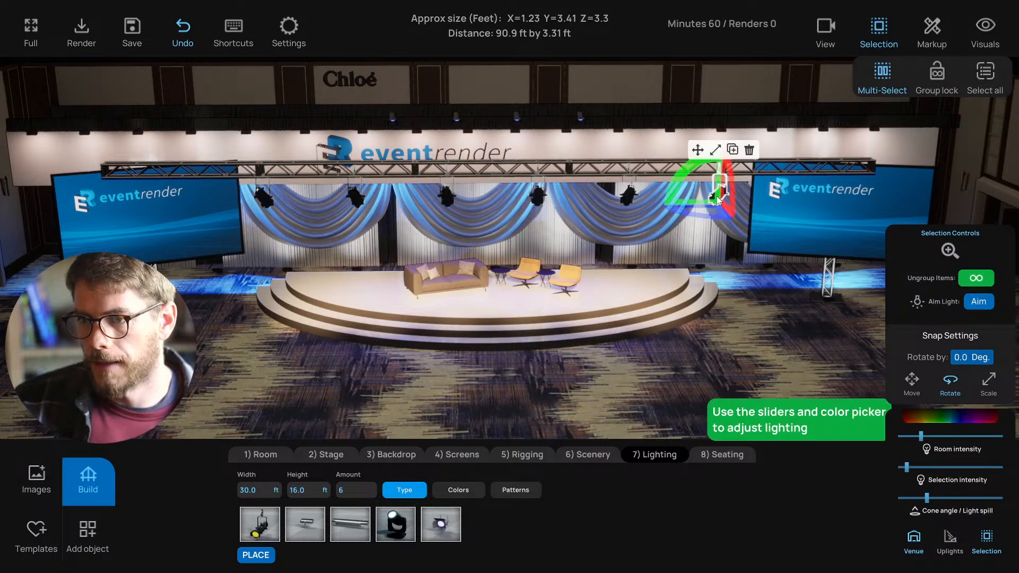
left_click(978, 301)
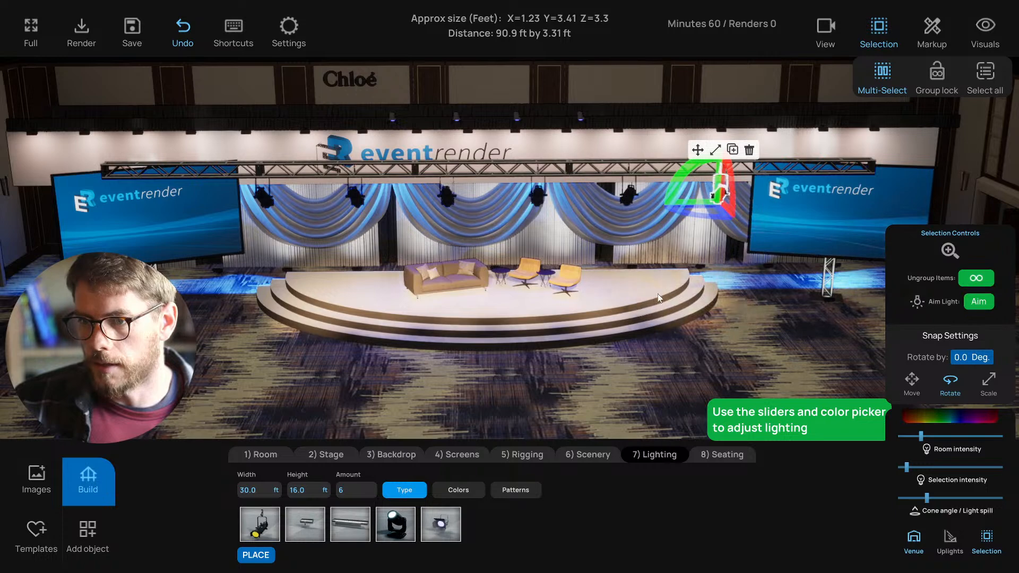
left_click(569, 281)
left_click(629, 202)
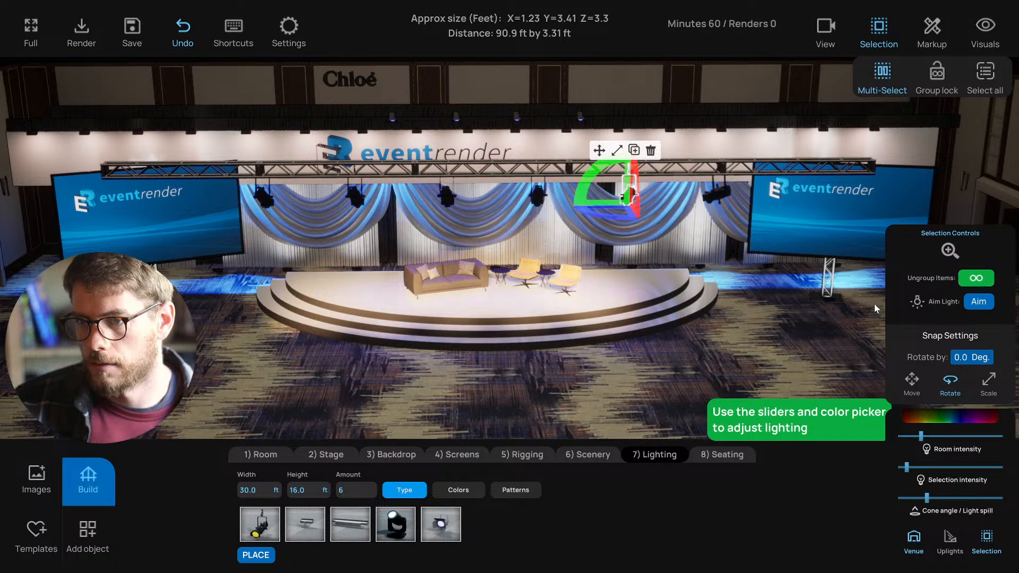
left_click(541, 294)
left_click(540, 199)
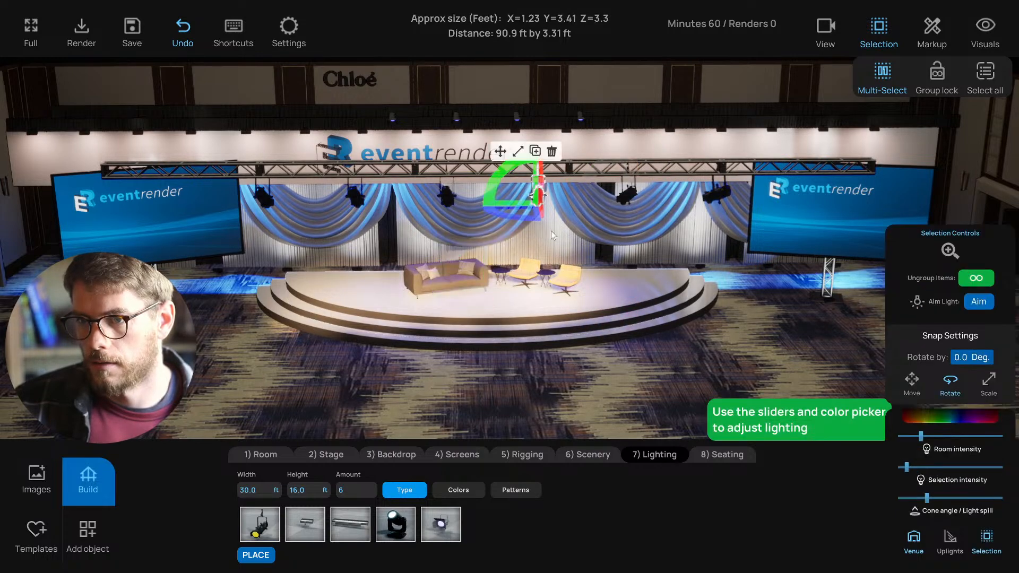
left_click(974, 305)
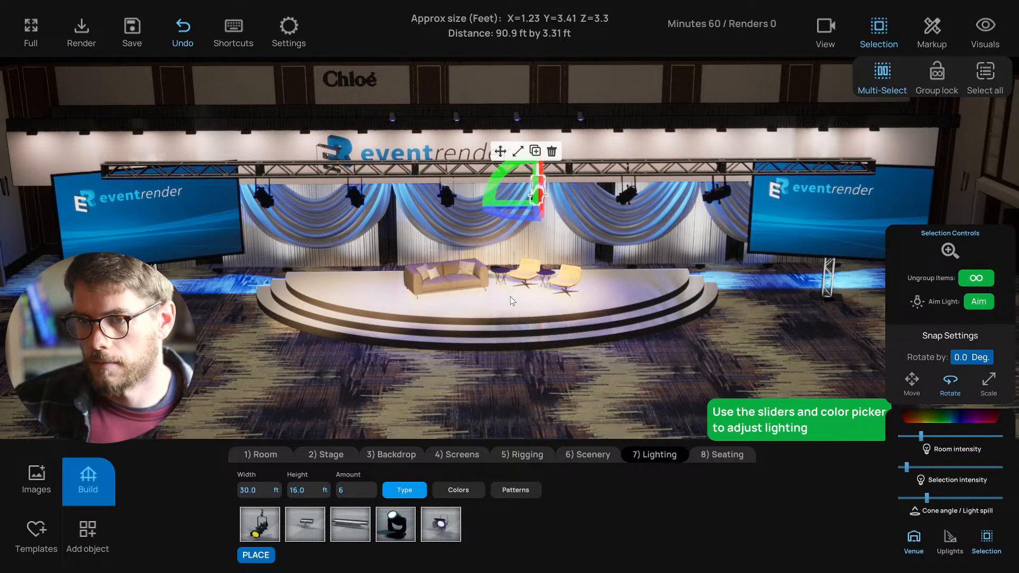
left_click(511, 297)
- Aim the left-hand truss lights onto the stage, then re-enable Group lock
left_click(448, 196)
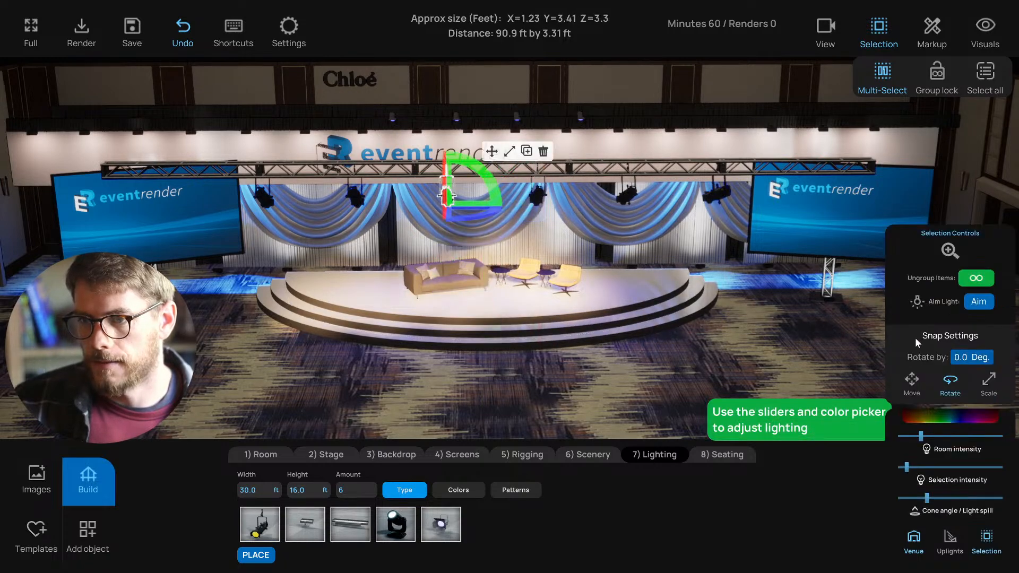
left_click(974, 303)
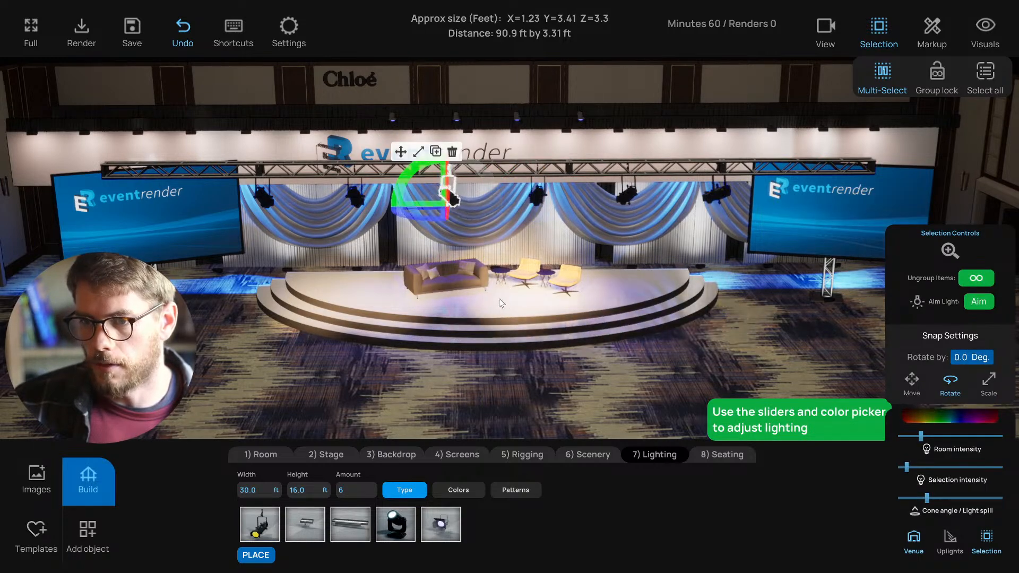
left_click(459, 297)
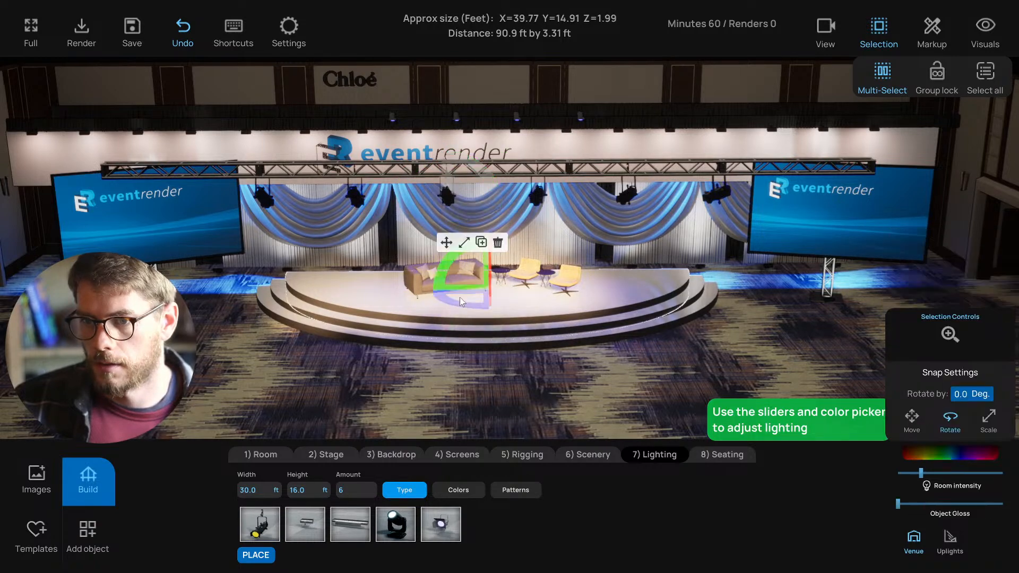
left_click(360, 204)
left_click(978, 301)
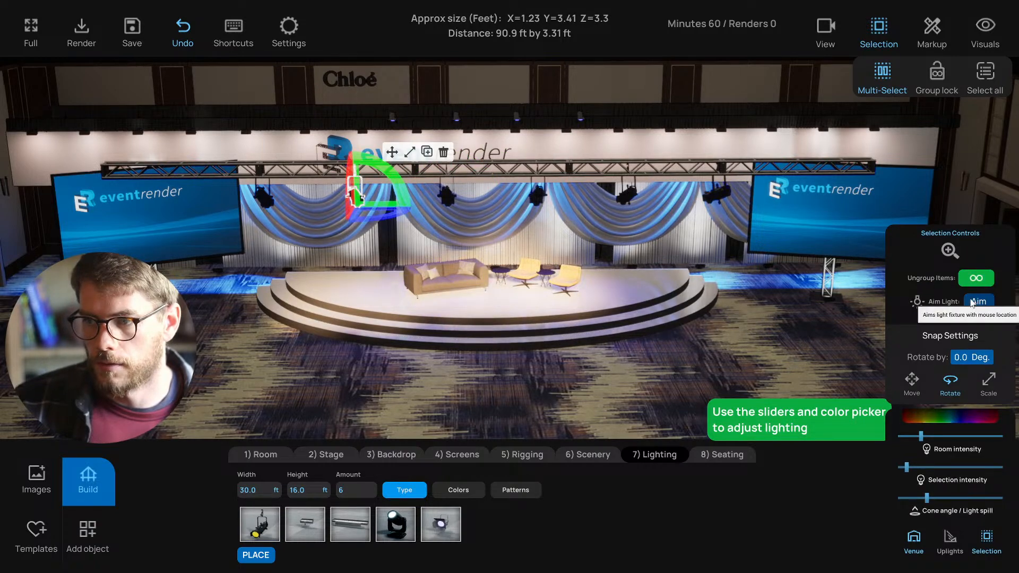
left_click(437, 299)
left_click(269, 201)
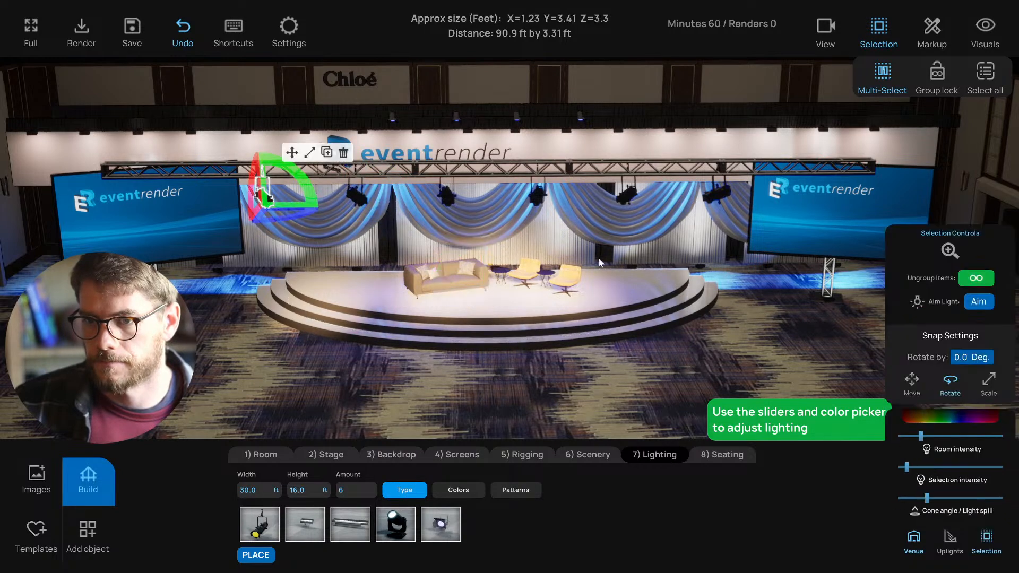
left_click(978, 301)
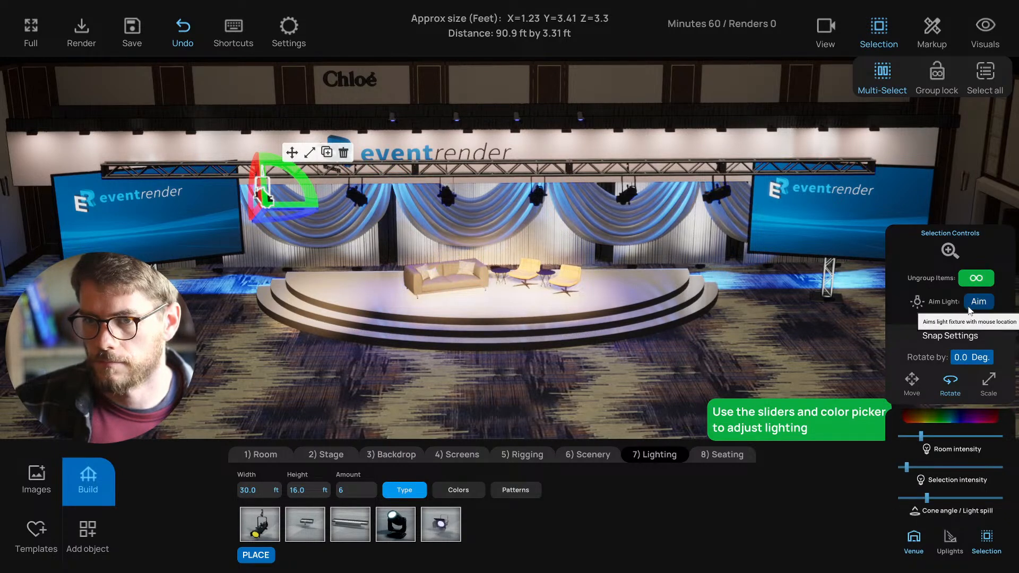
left_click(405, 295)
left_click(359, 202)
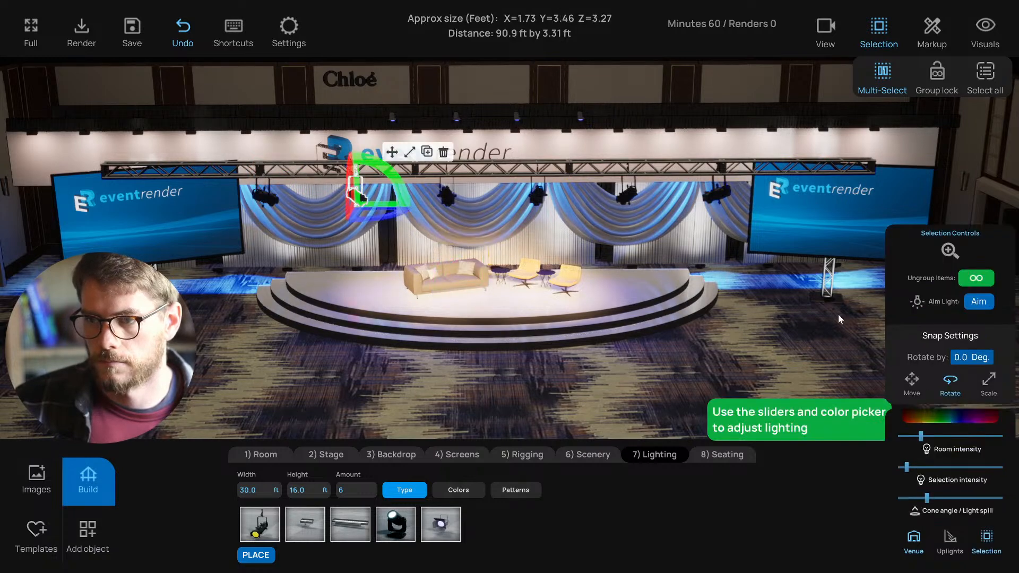
left_click(978, 301)
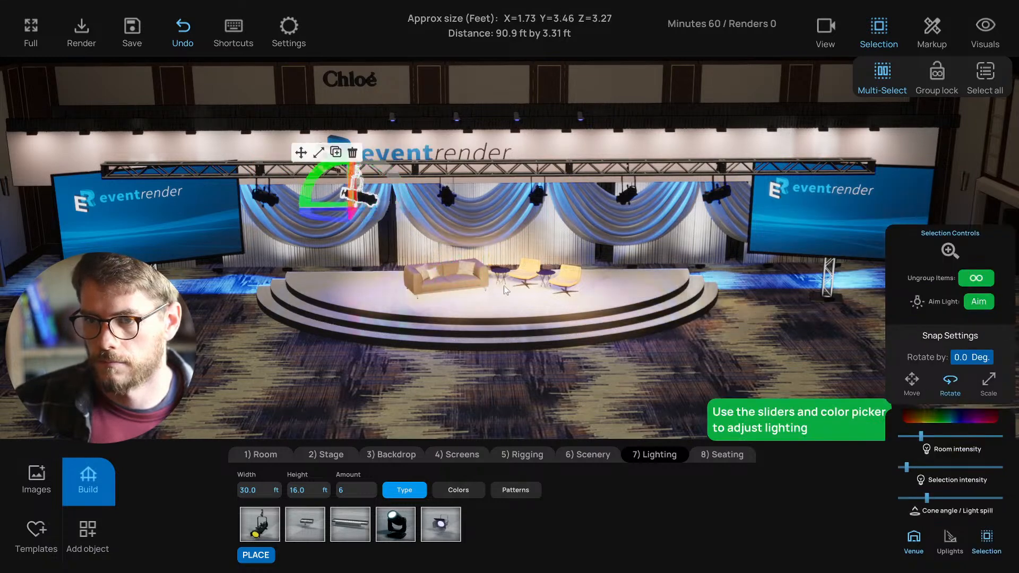
left_click(424, 301)
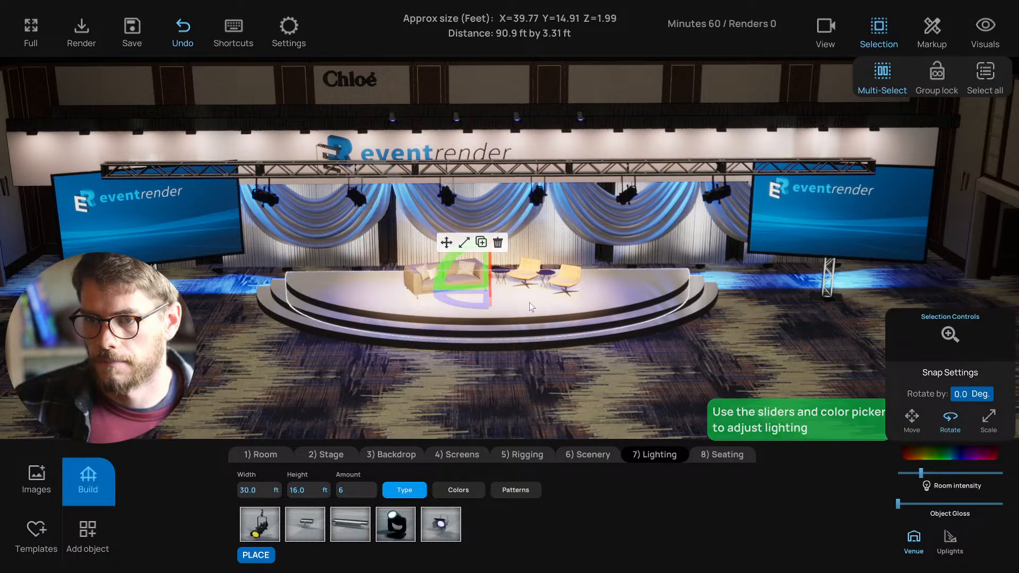
left_click(935, 82)
- Unlock the light group and aim the rightmost truss spotlight at the right-side lounge chairs
right_click_drag(594, 245, 568, 317)
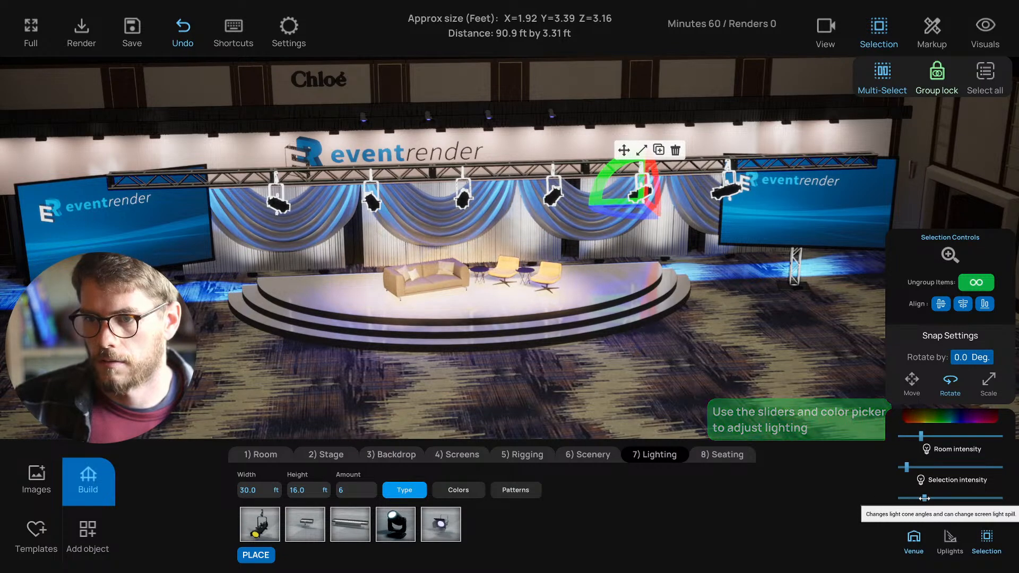
right_click_drag(639, 369, 616, 371)
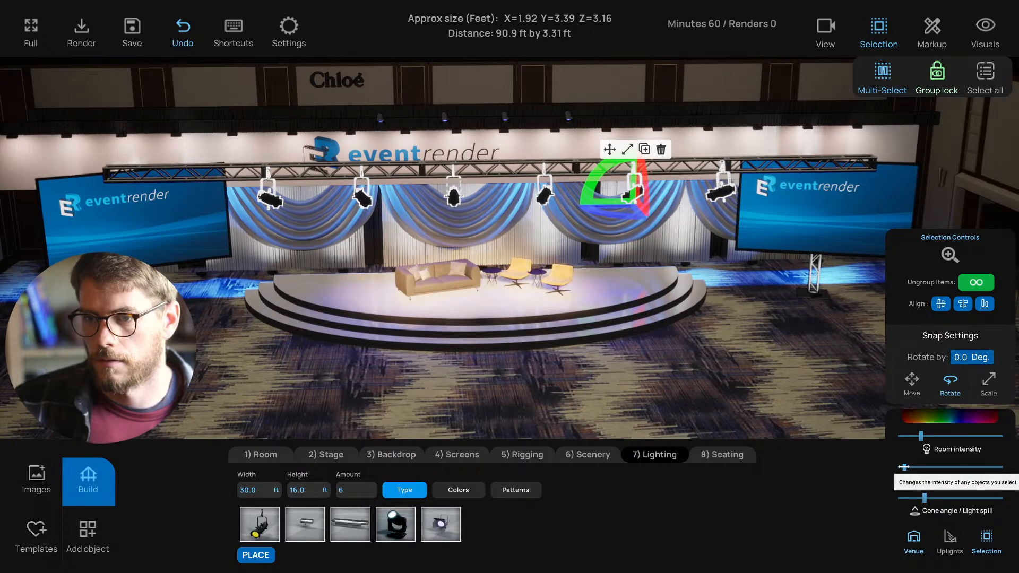
left_click(722, 197)
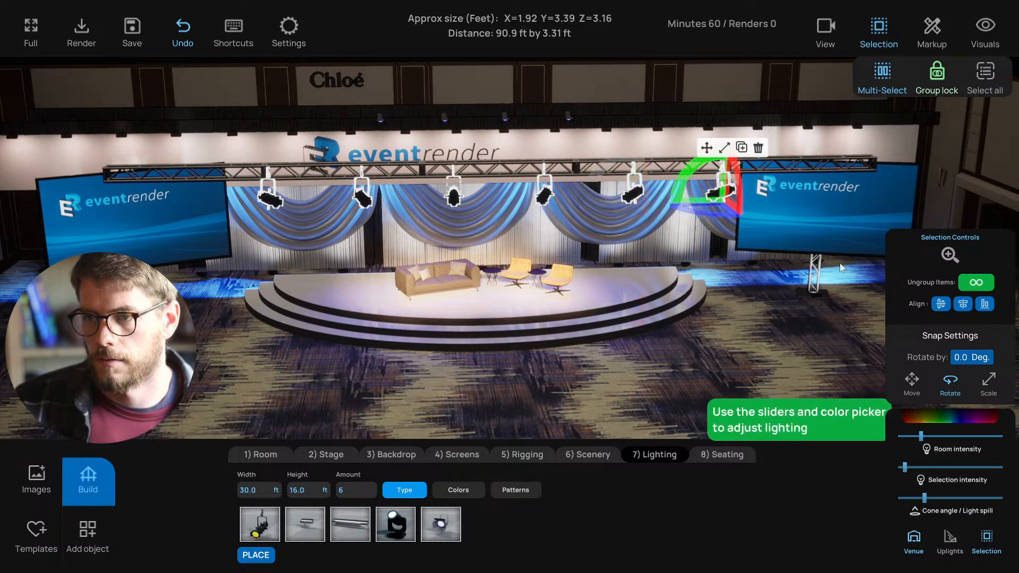
left_click(936, 79)
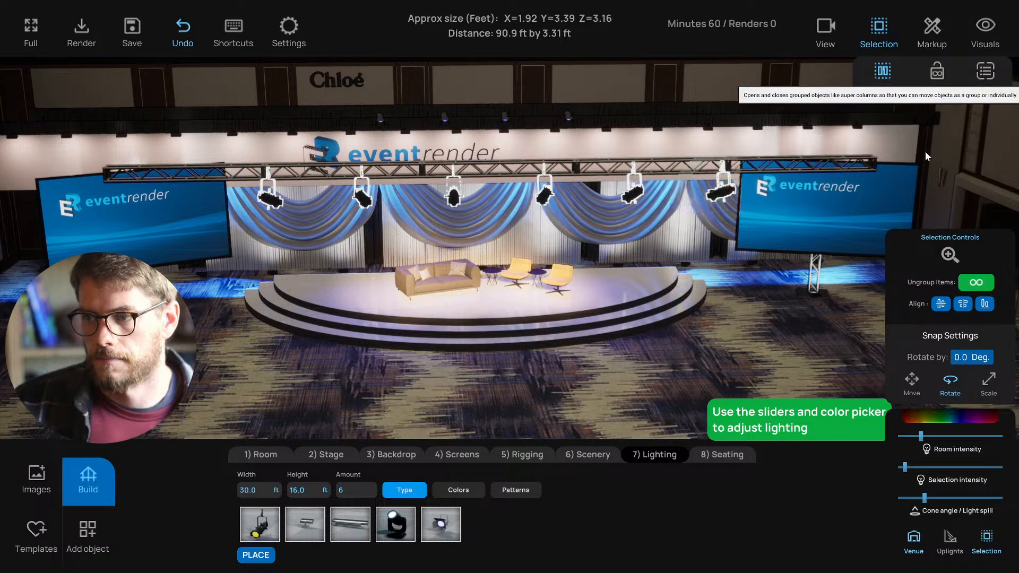
left_click(743, 348)
left_click(721, 194)
left_click(974, 302)
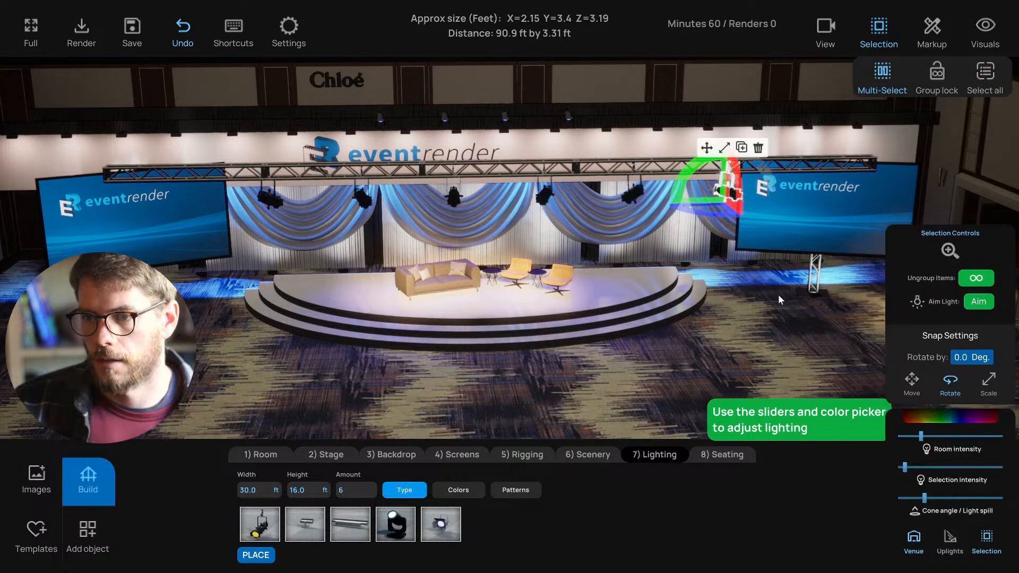
left_click(568, 275)
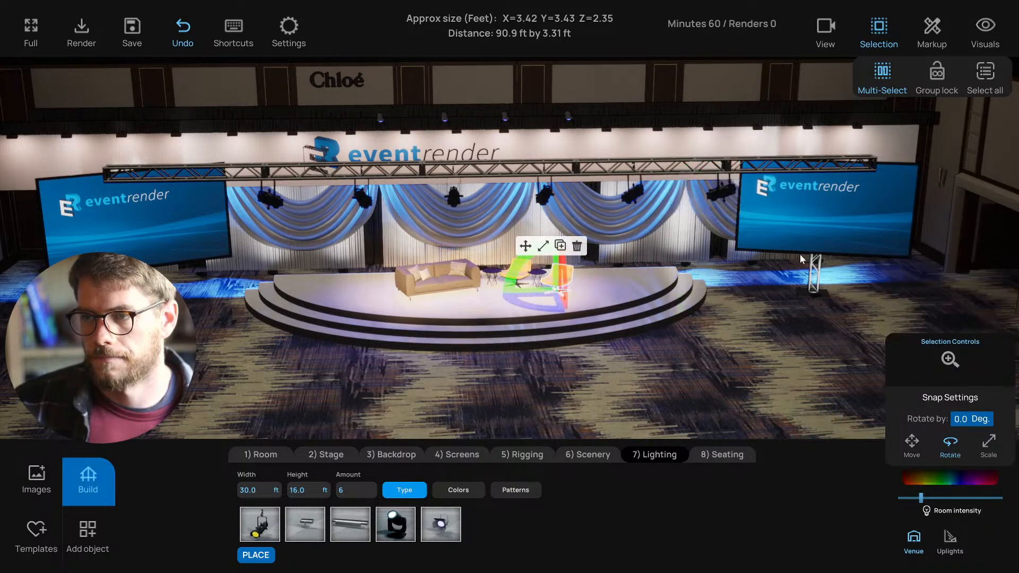
- Re-lock the lights as a group and reselect the truss light group
left_click(937, 72)
scroll(653, 349, "up", 5)
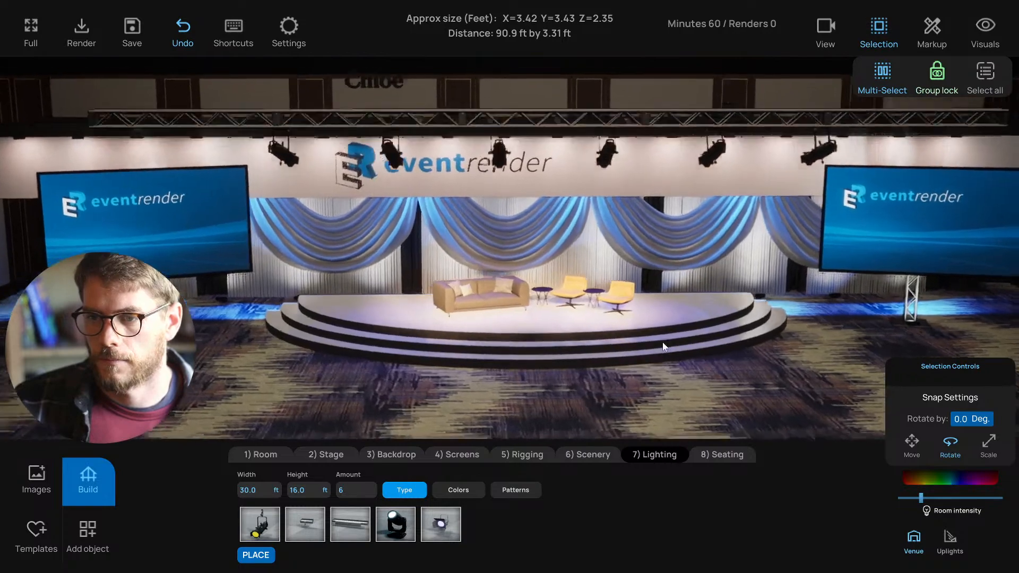
right_click_drag(663, 342, 690, 327)
left_click(580, 78)
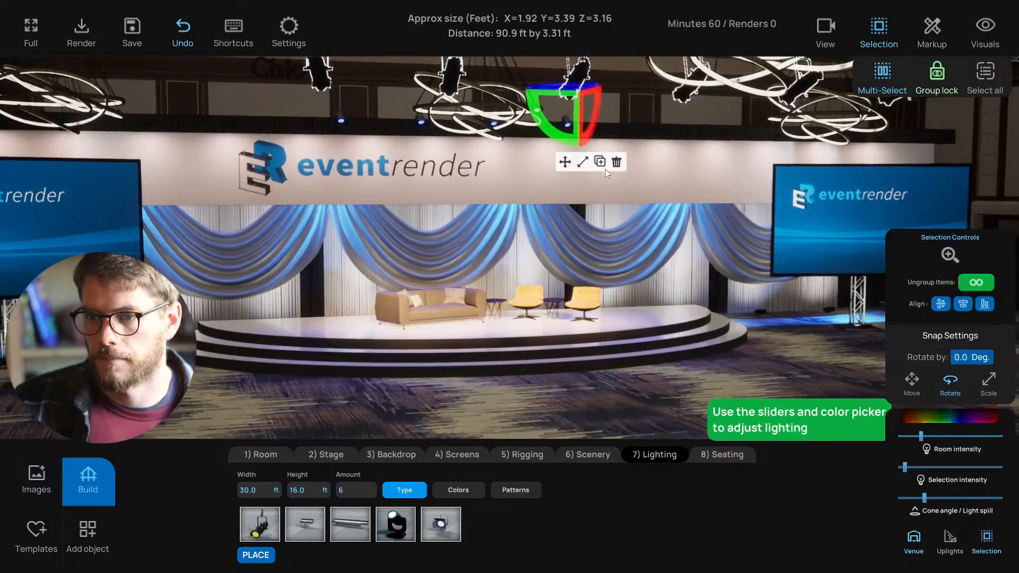
- Tint the selected truss lights a cool bluish white
left_click(960, 418)
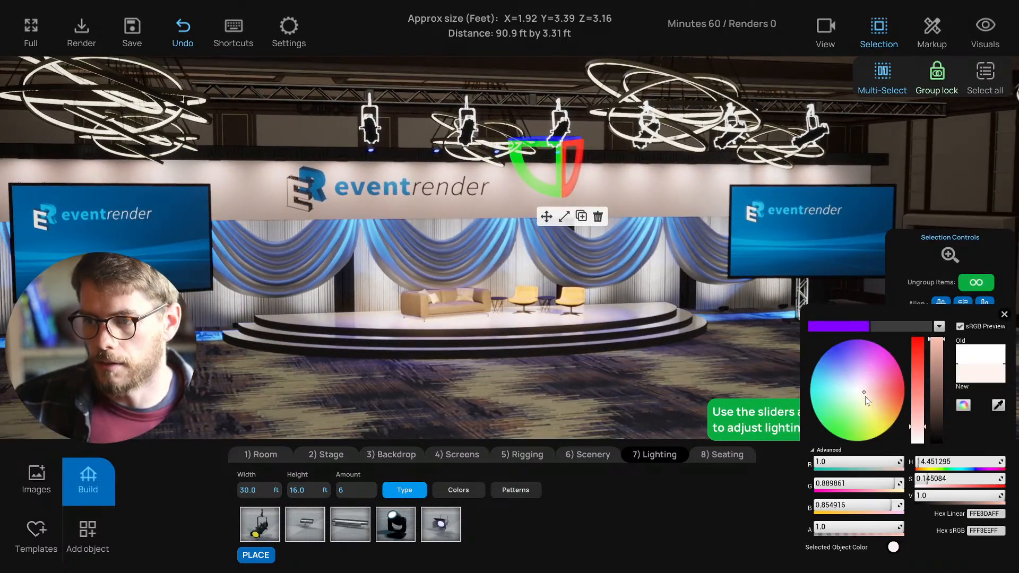
left_click_drag(865, 397, 859, 392)
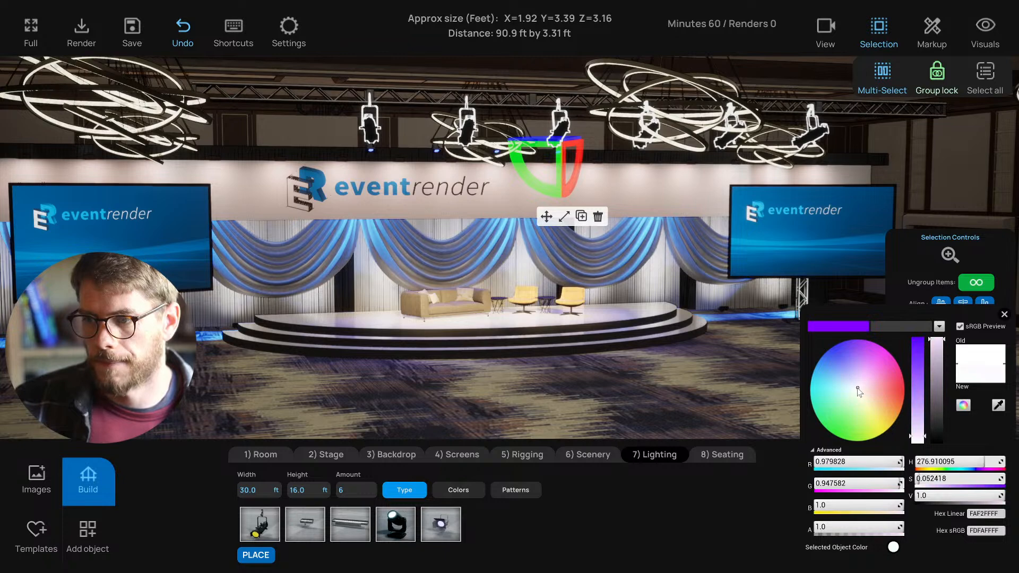
left_click(1004, 315)
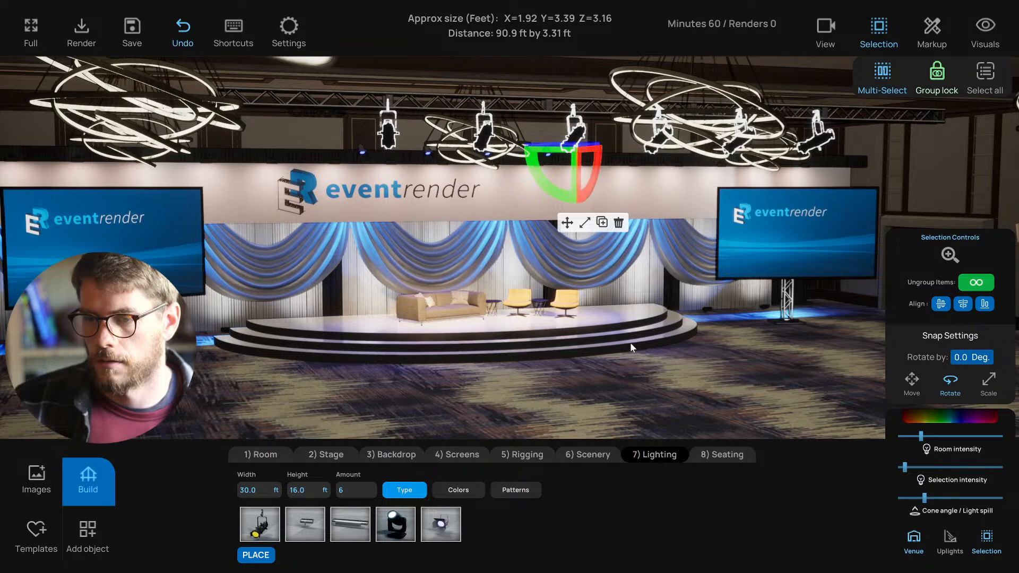
- Reframe the camera on the stage and slightly lower the truss light group's intensity
left_click(661, 383)
right_click_drag(661, 383, 585, 378)
key("w")
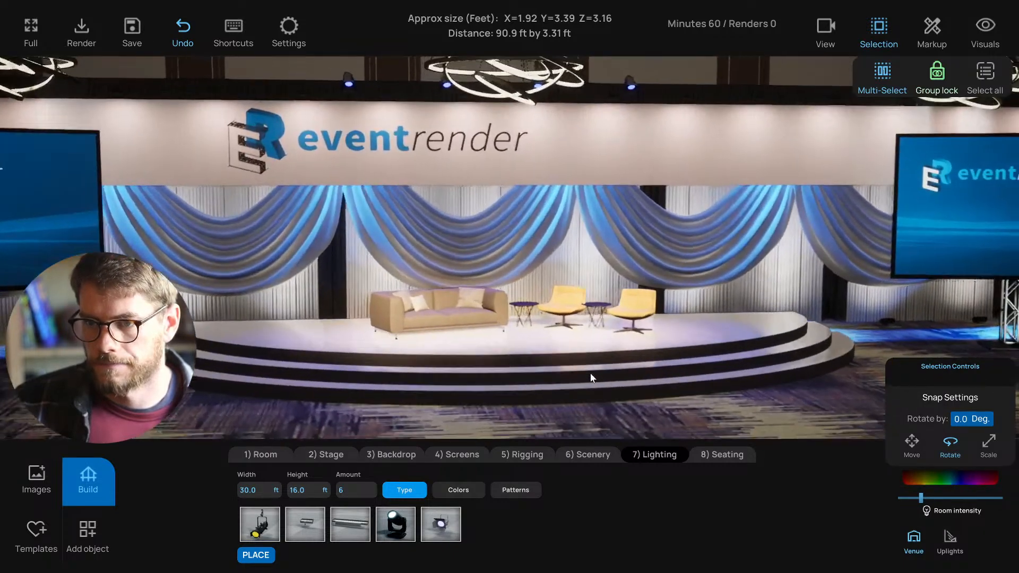
key("s")
key("ctrl+s")
right_click_drag(663, 400, 604, 374)
key("w")
key("a")
key("d")
left_click(655, 113)
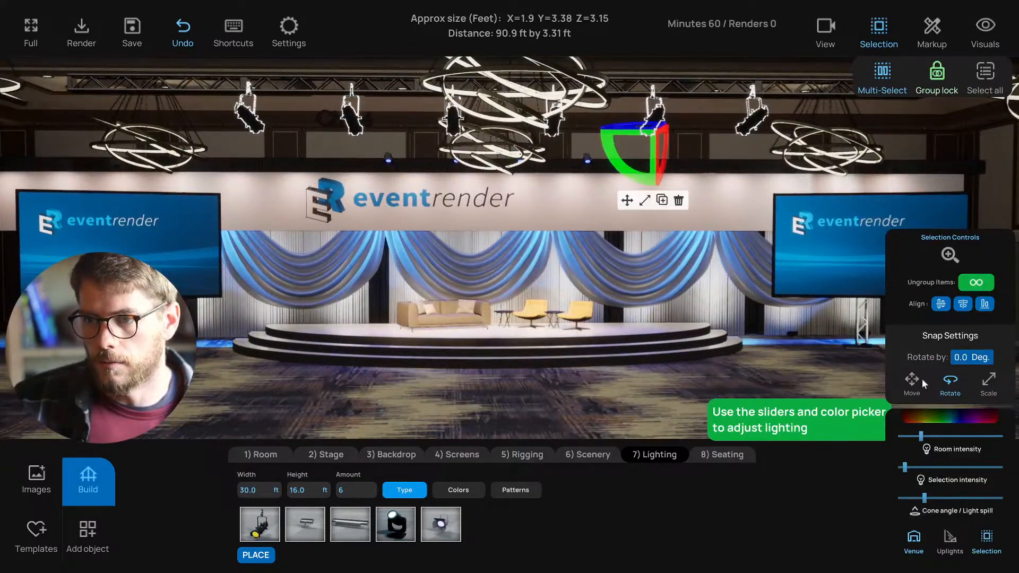
left_click(906, 466)
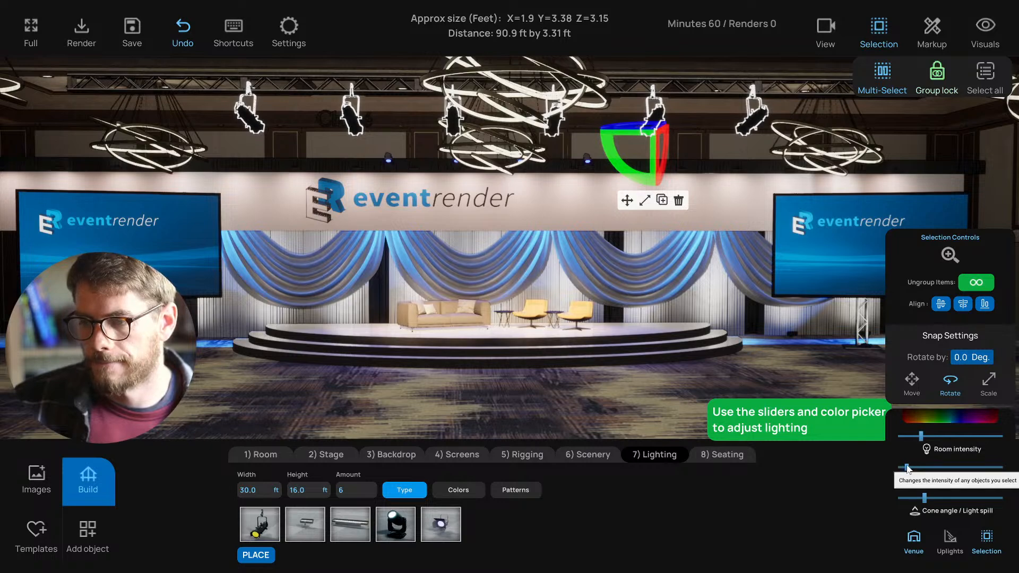
left_click_drag(903, 466, 904, 466)
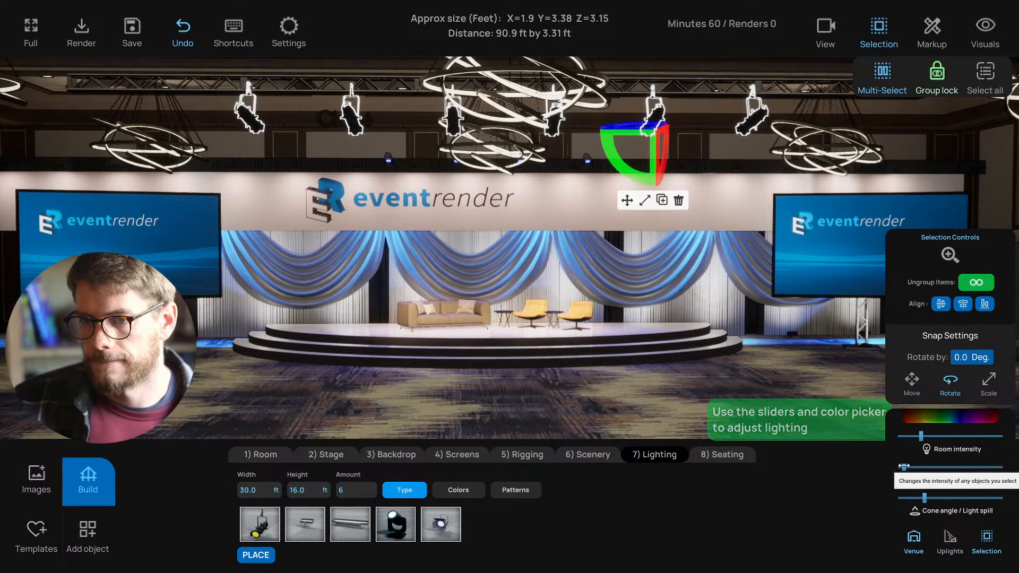
- Aim another ceiling light at the sofa area, re-lock the group, and open the object catalogue
left_click(383, 134)
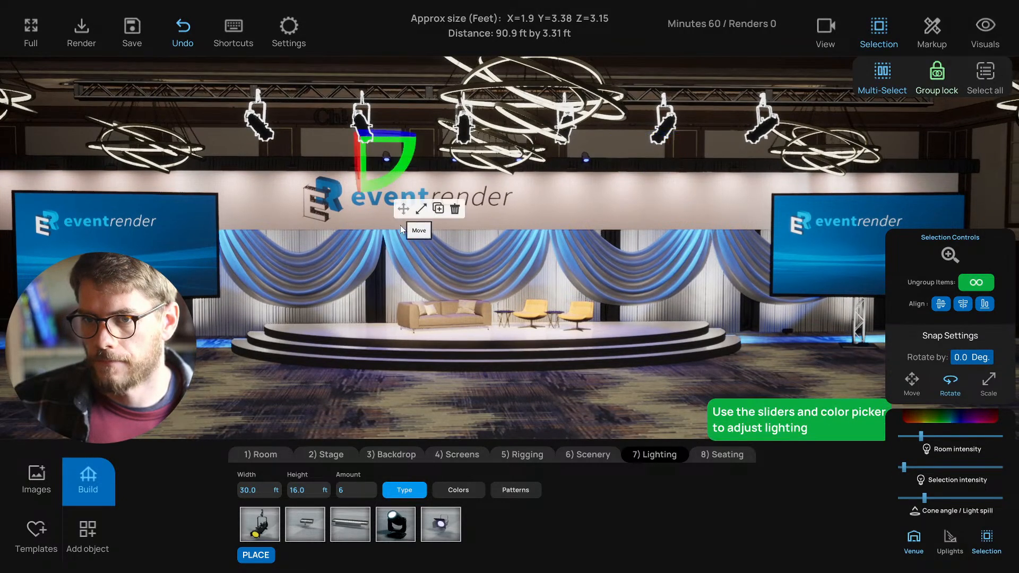
left_click(941, 79)
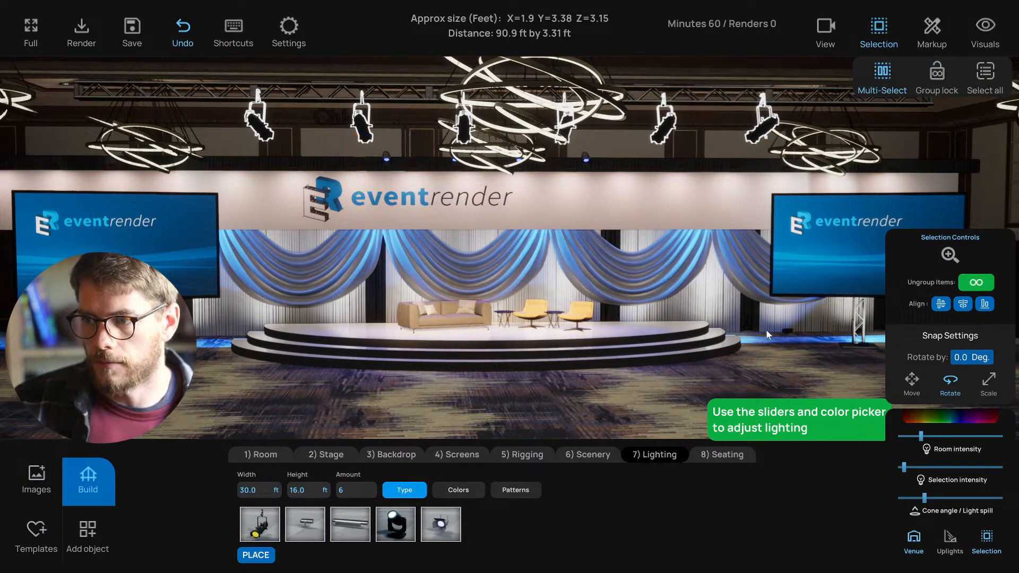
right_click_drag(714, 338, 476, 170)
left_click(472, 151)
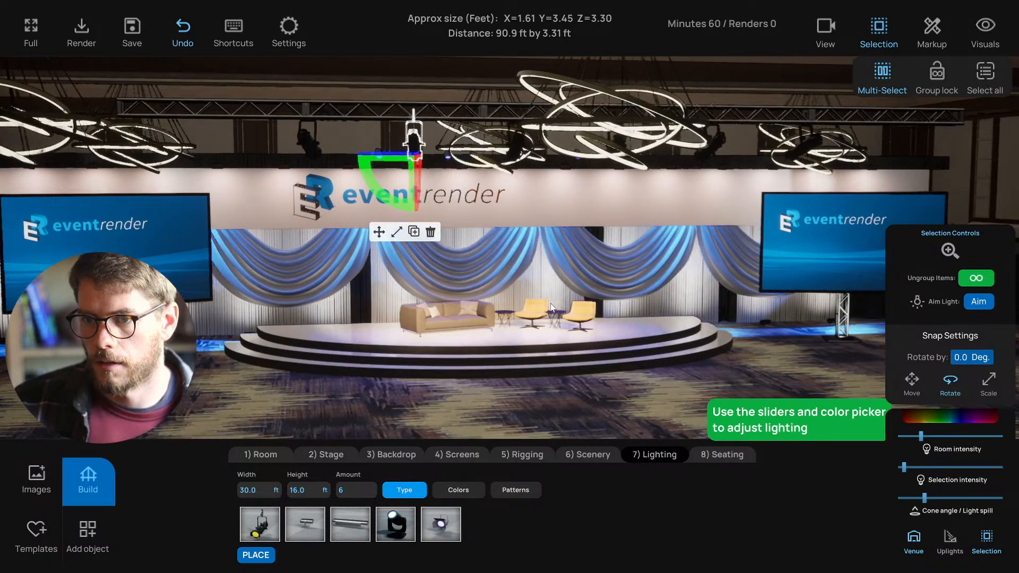
key("l")
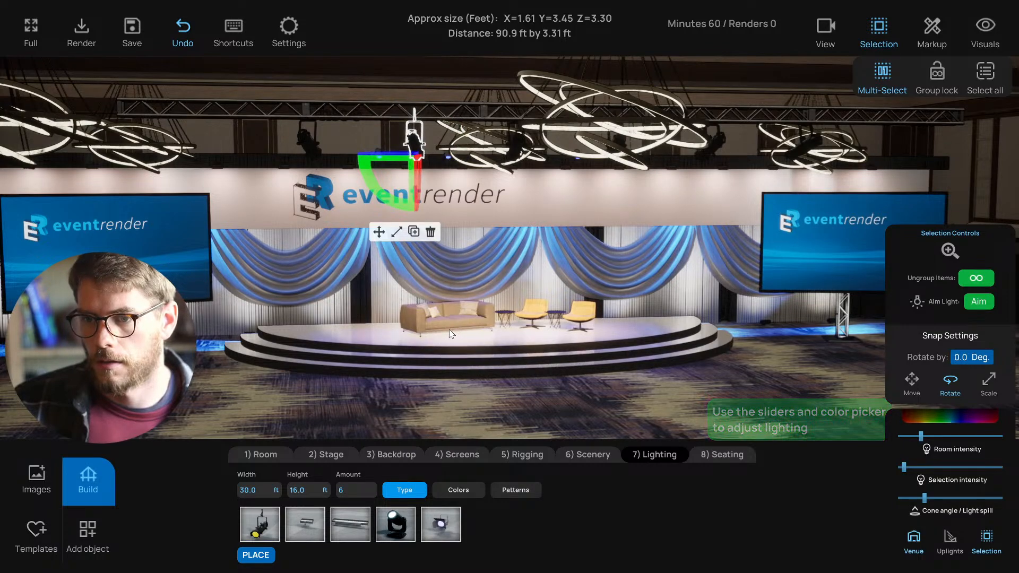
left_click(450, 330)
left_click(936, 77)
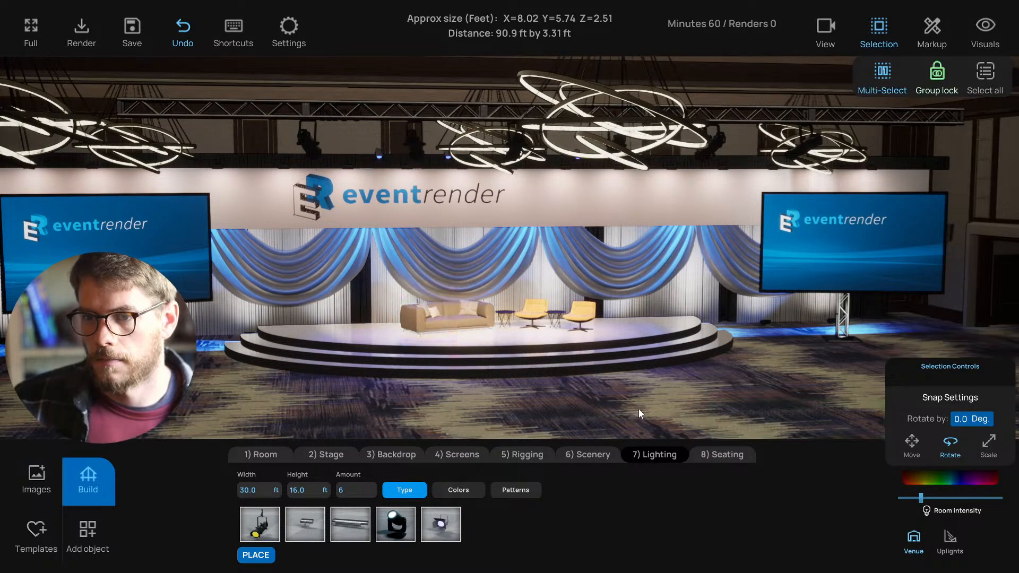
mouse_move(639, 409)
right_mouse_down()
mouse_move(621, 410)
mouse_move(624, 422)
mouse_move(597, 409)
mouse_move(619, 408)
right_mouse_up()
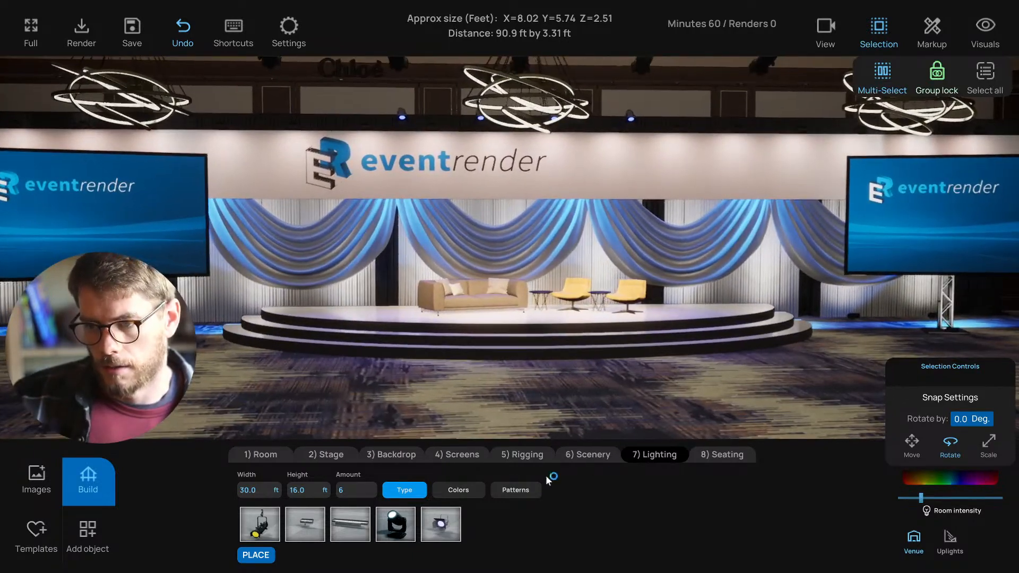
left_click(90, 531)
- Browse the People models and reframe the camera to face the stage
left_click(722, 525)
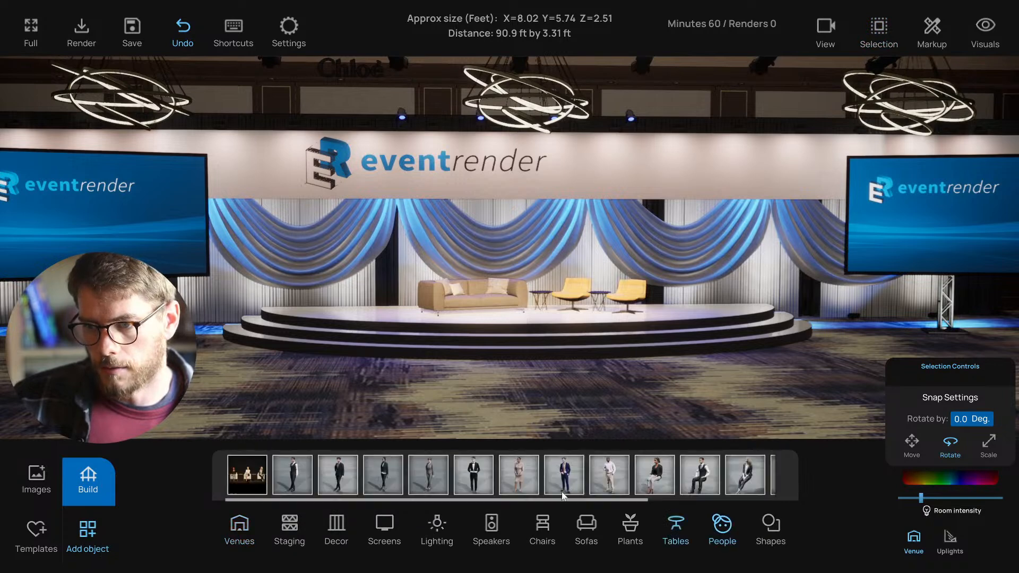
scroll(660, 478, "right", 3)
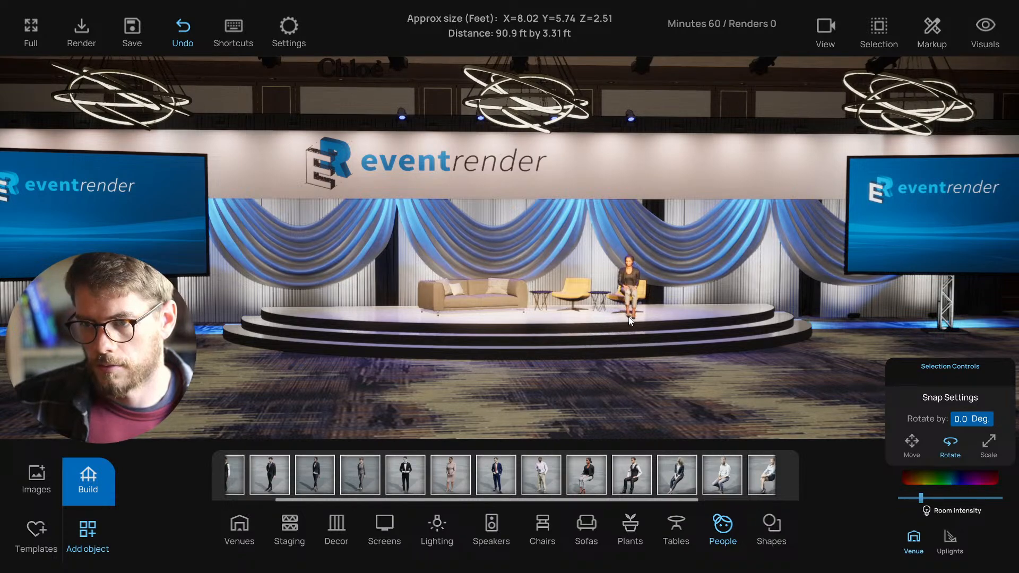
right_click_drag(646, 400, 624, 391)
scroll(624, 391, "down", 2)
left_click(597, 110)
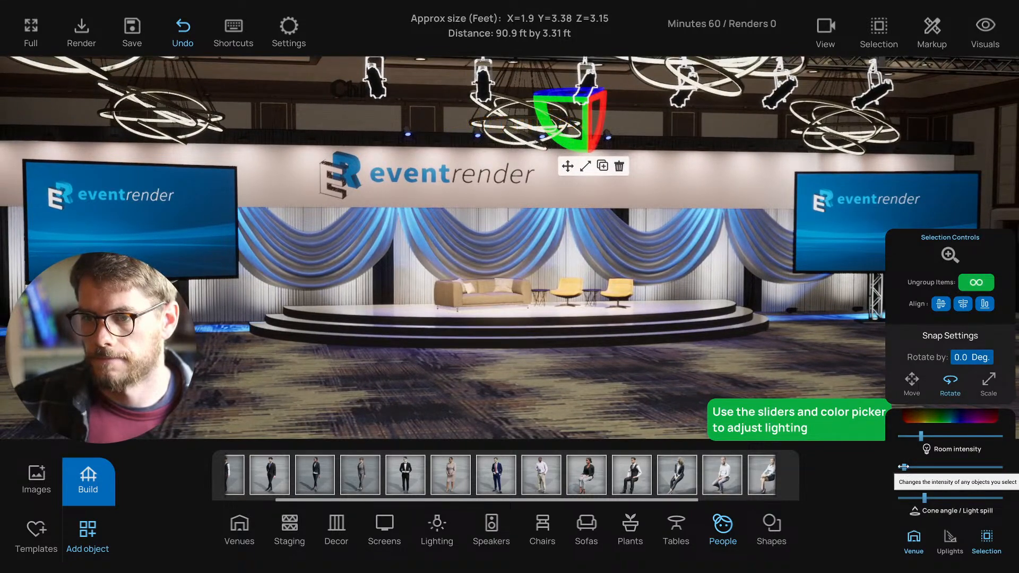
left_click(661, 398)
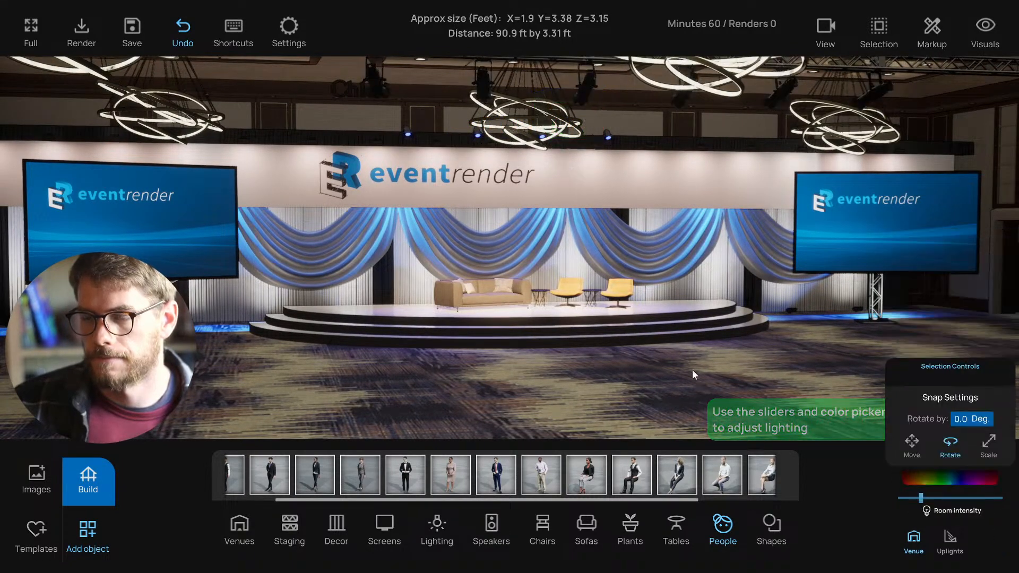
right_click_drag(692, 369, 424, 256)
scroll(724, 358, "down", 2)
key("ctrl+s")
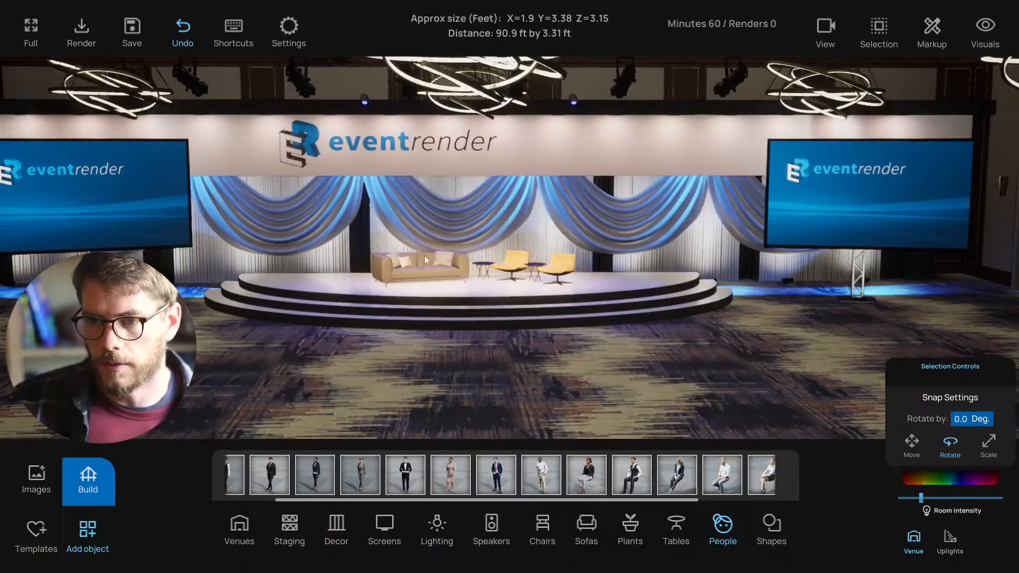
- Nudge the small coffee table slightly left along X, then show the Plants library
left_click(483, 268)
left_click(552, 274)
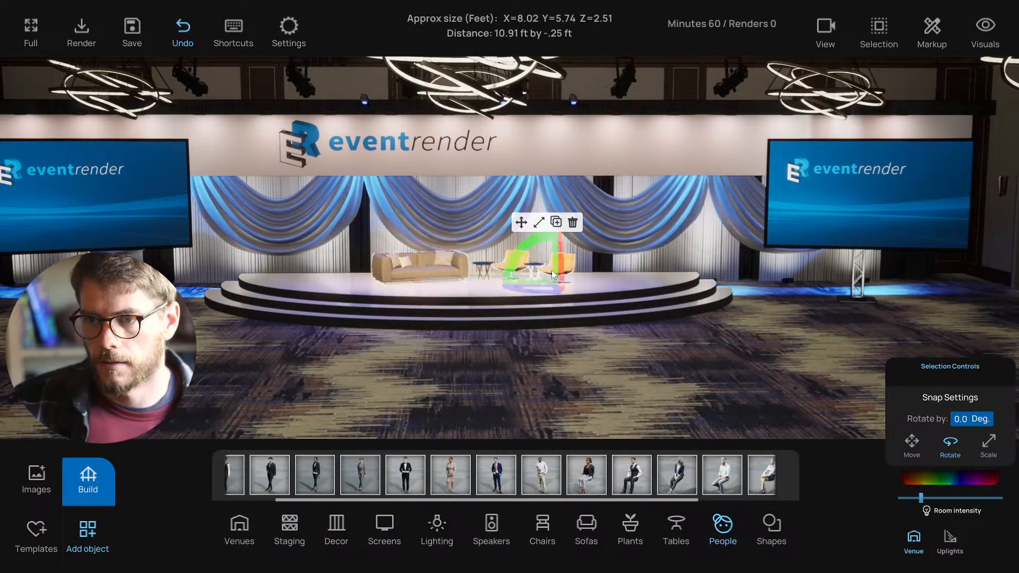
left_click(520, 222)
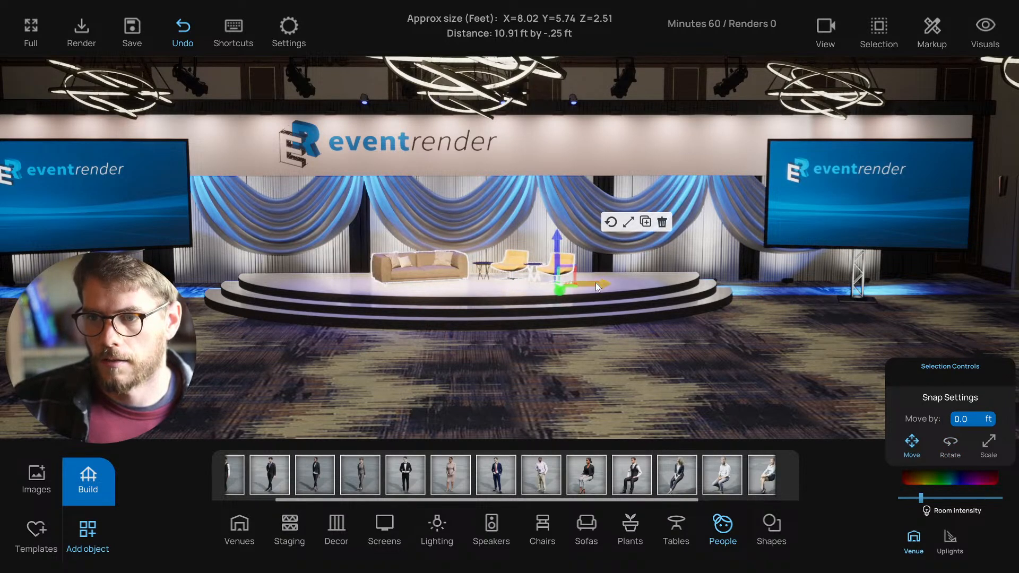
left_click(485, 263)
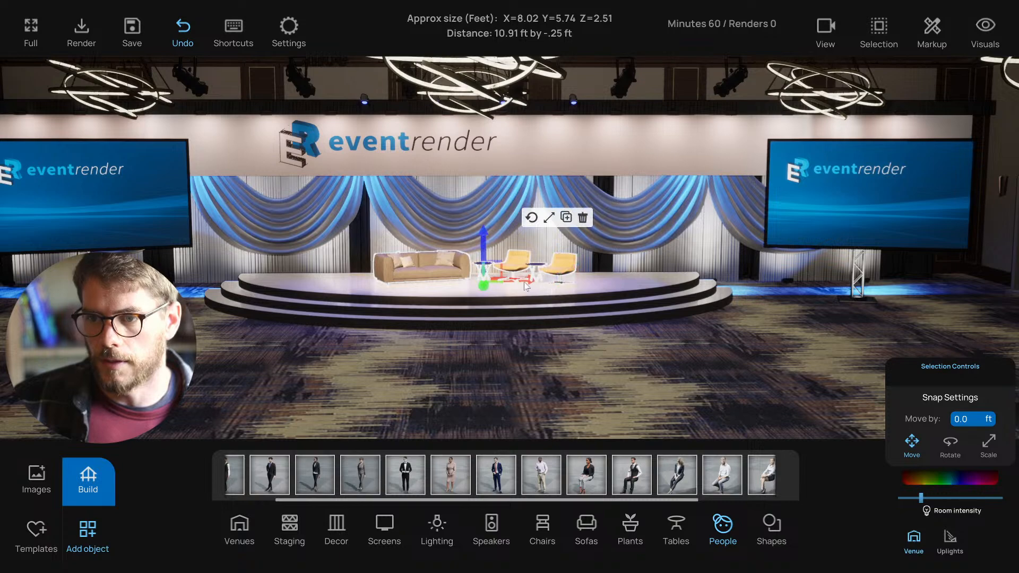
left_click_drag(525, 281, 518, 281)
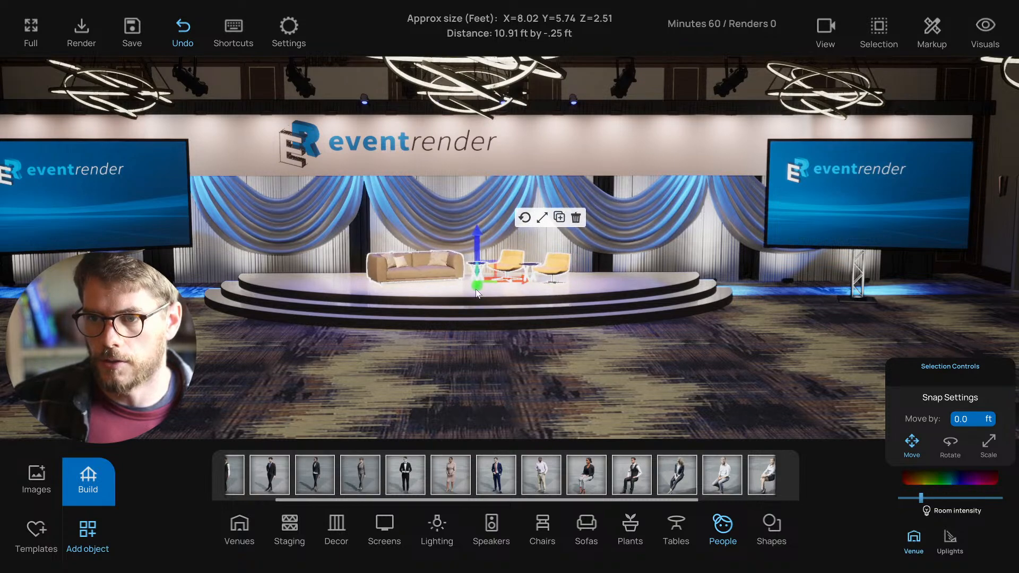
left_click(472, 342)
scroll(470, 340, "up", 2)
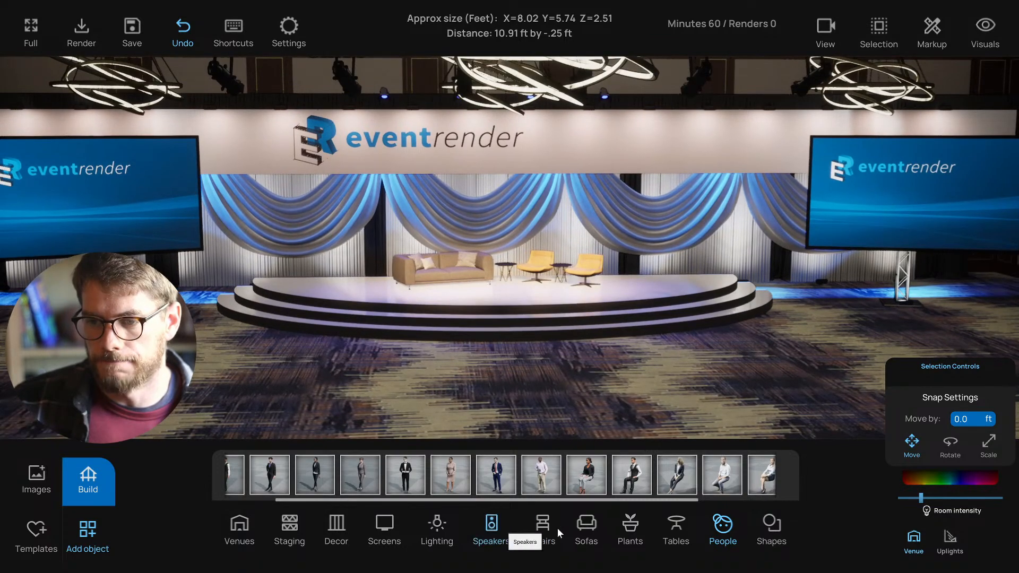
left_click(630, 525)
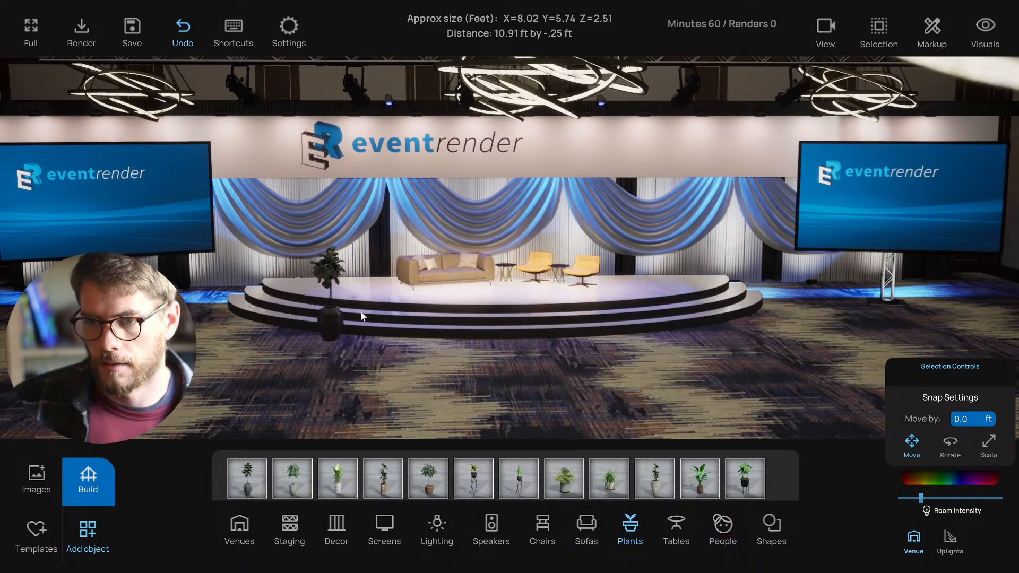
- Place a potted plant beside the sofa and slide it left along the back of the stage
left_click_drag(361, 316, 366, 298)
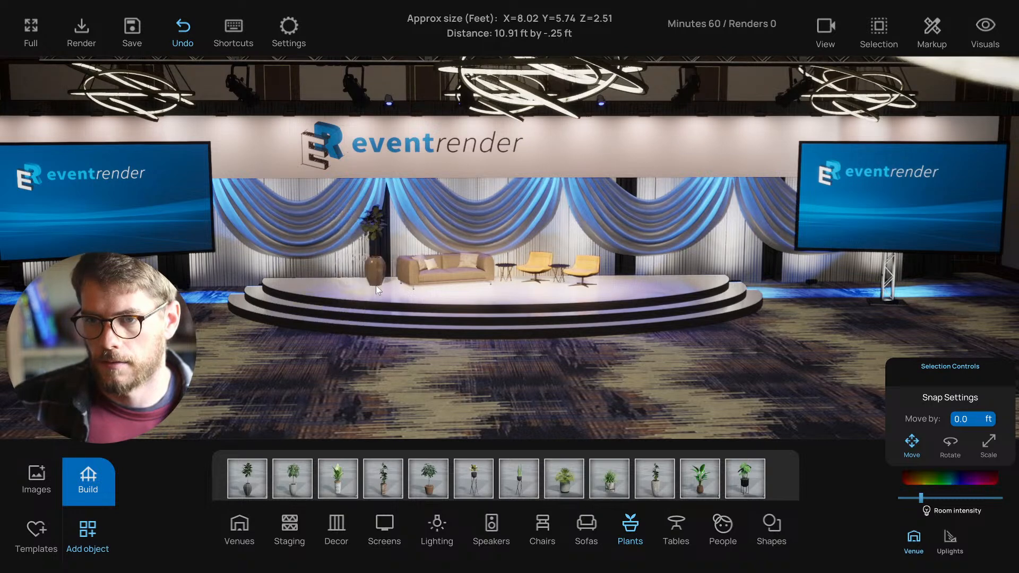
left_click_drag(374, 283, 308, 282)
left_click(308, 283)
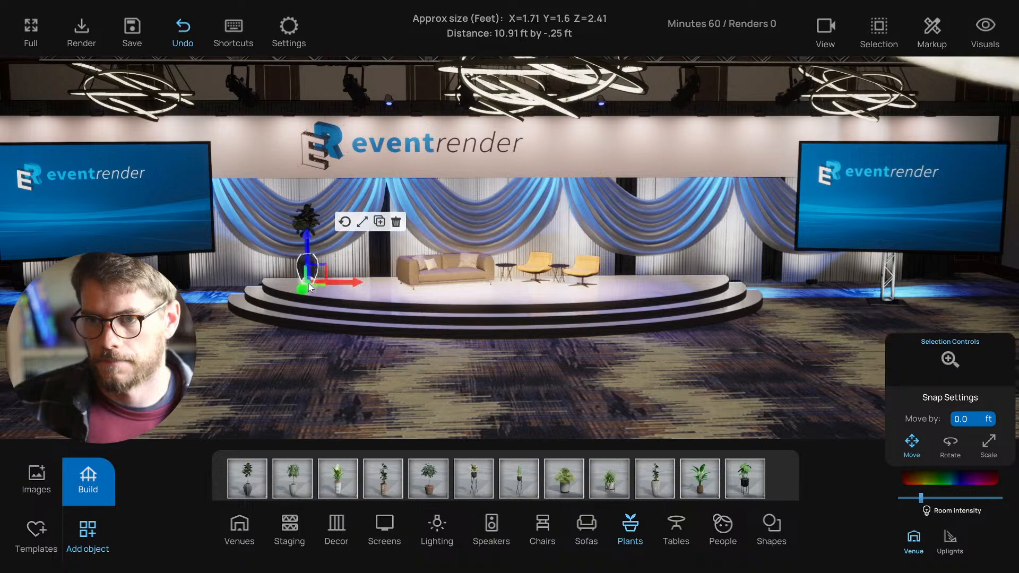
right_click_drag(291, 351, 319, 371)
left_click(319, 371)
key("a")
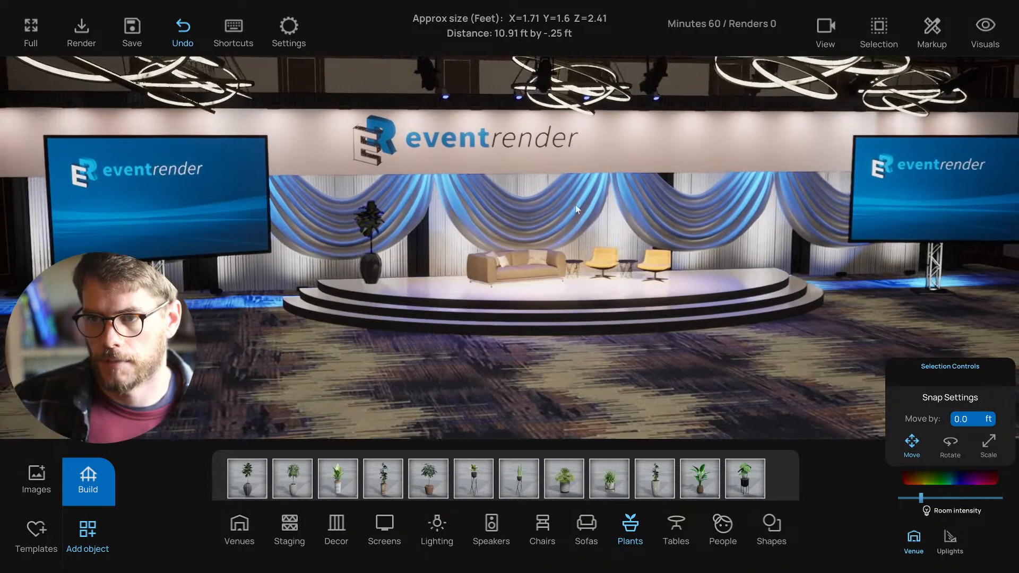
key("w")
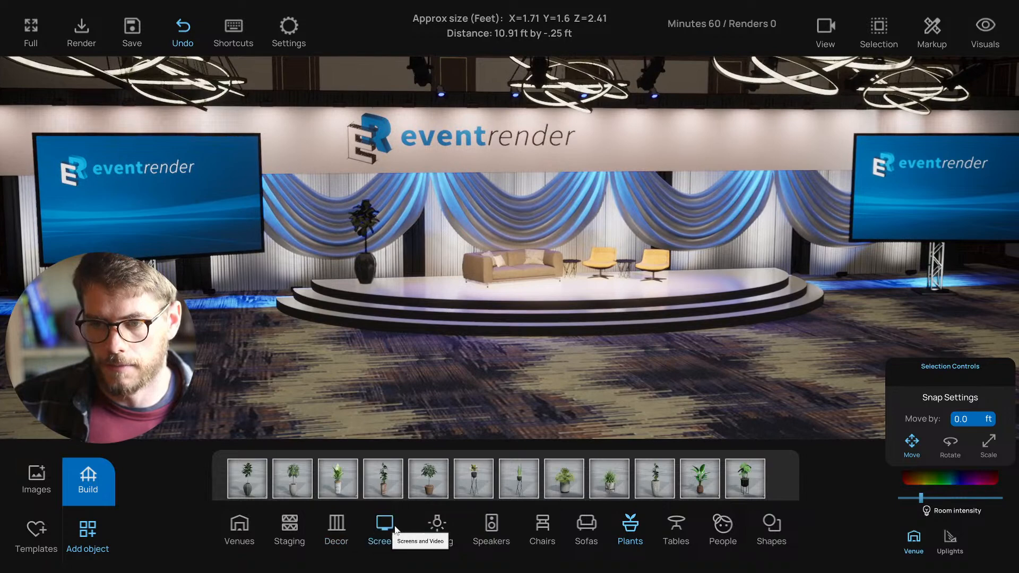
- Add a smaller potted plant beside the tall vase plant
left_click(437, 525)
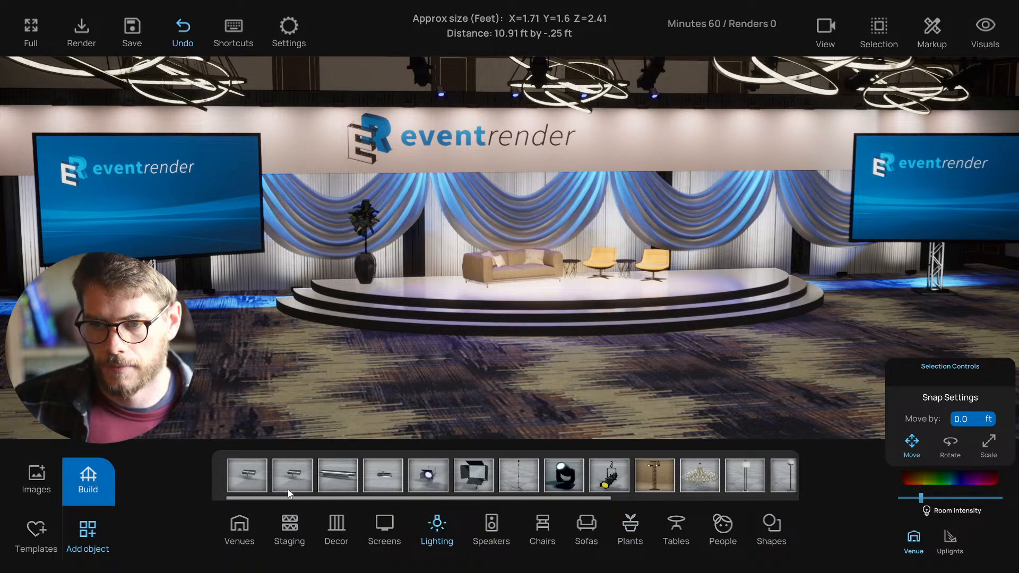
left_click(370, 292)
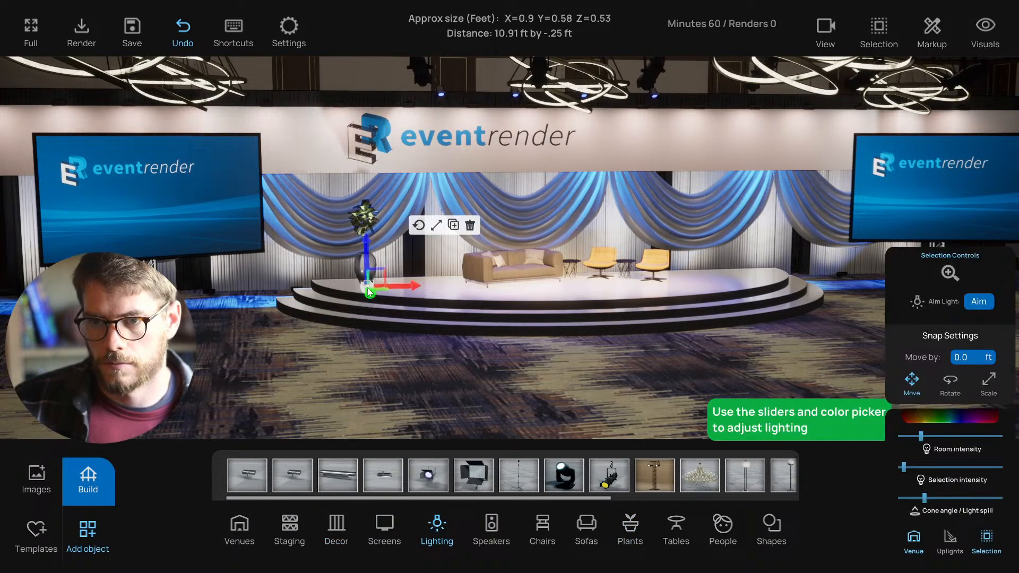
key("e")
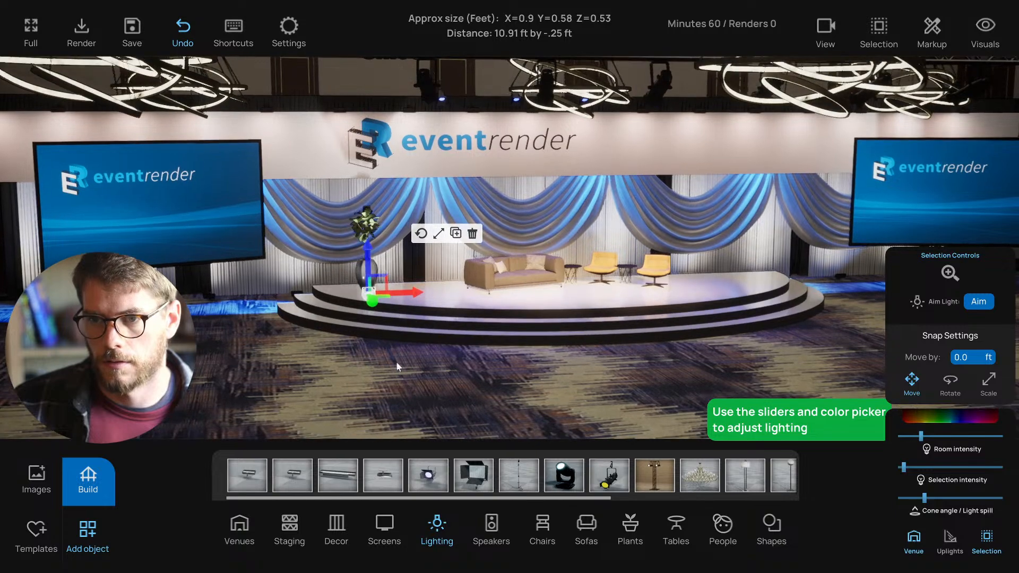
left_click(400, 411)
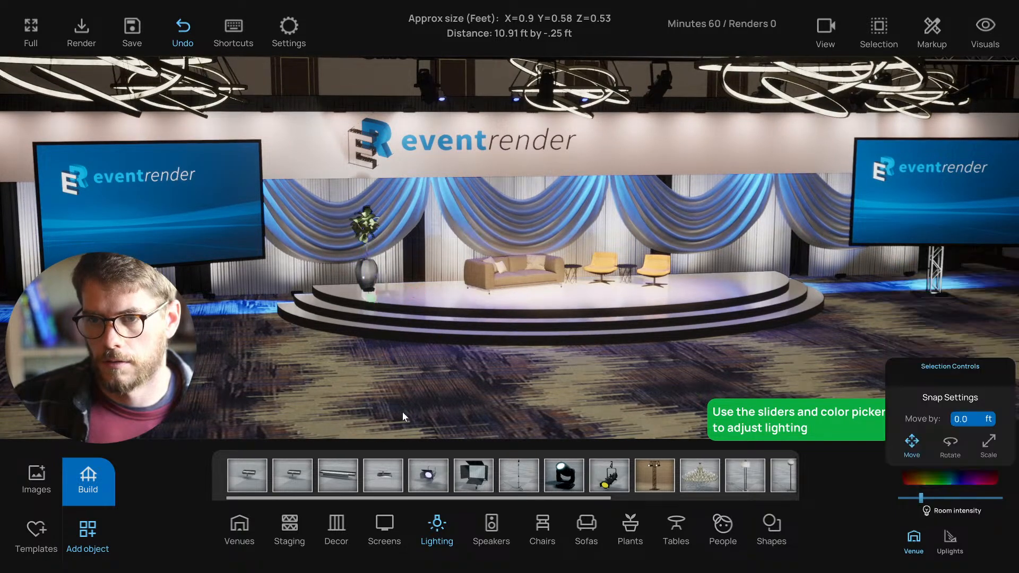
left_click(630, 525)
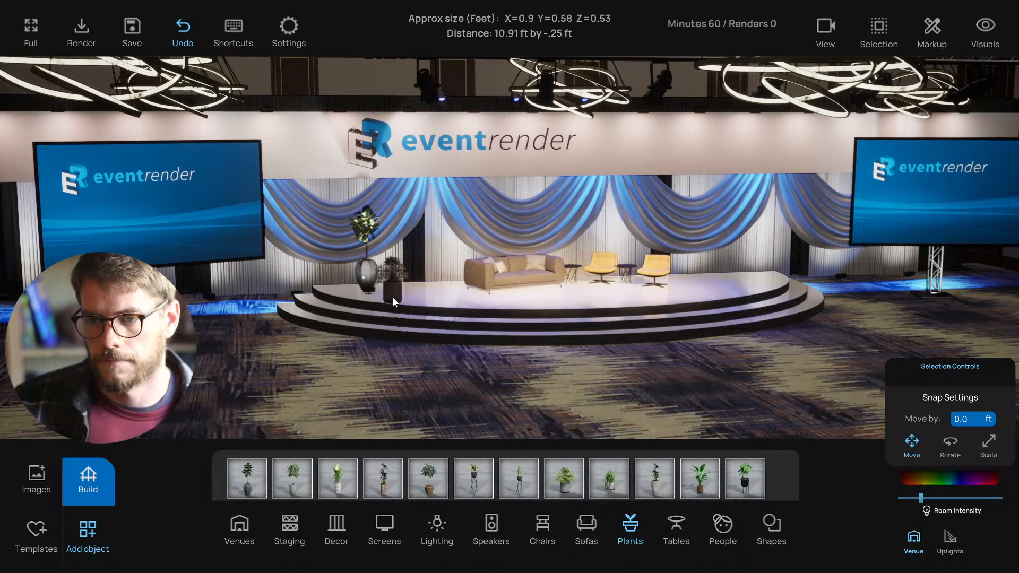
left_click_drag(393, 297, 393, 291)
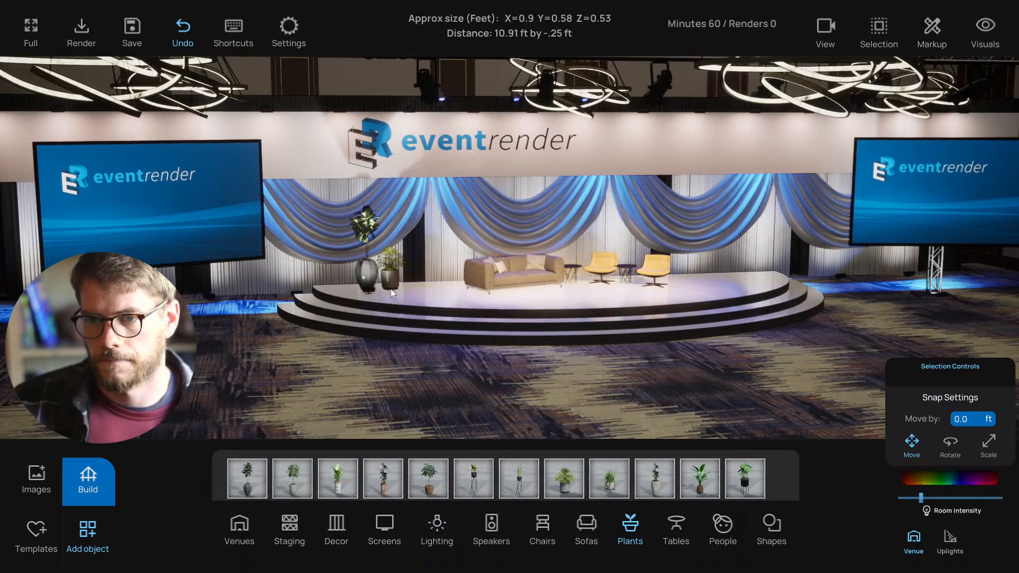
- Select both left plants and copy them across to the stage's right side
left_click(370, 286)
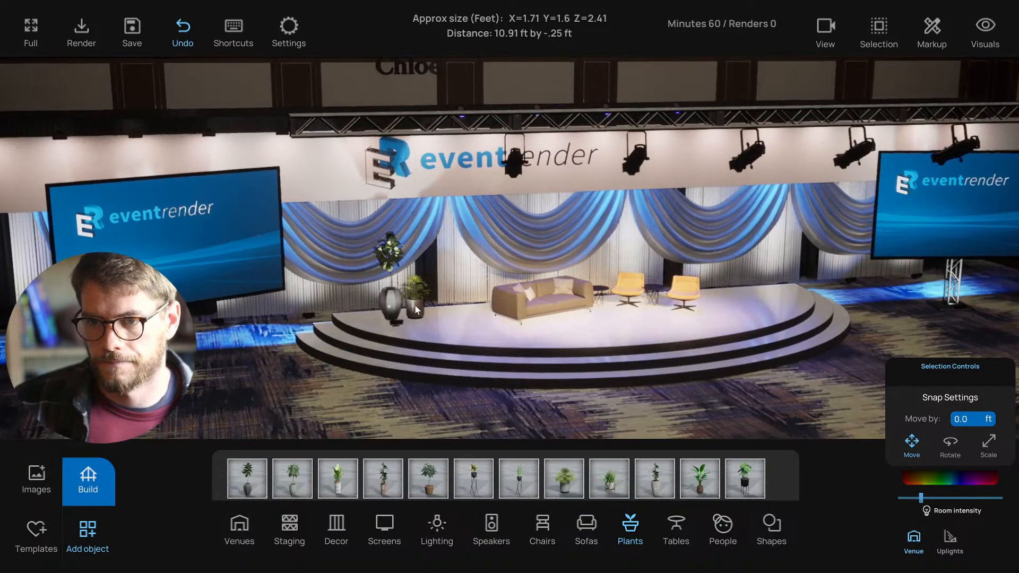
left_click(415, 307)
left_click(395, 305, "shift")
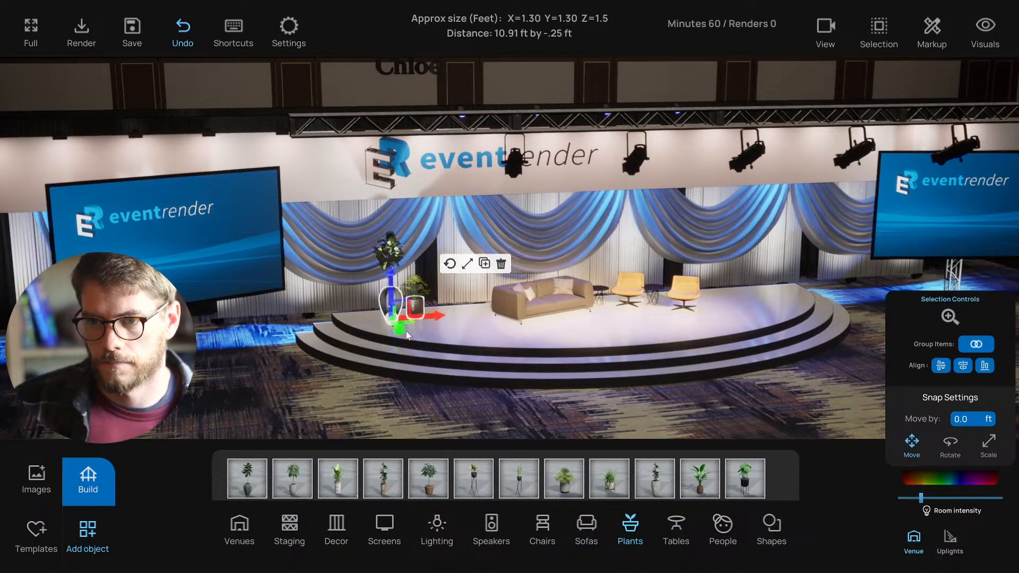
right_click_drag(406, 331, 426, 361)
left_click_drag(394, 364, 756, 318, "alt")
left_click(359, 386)
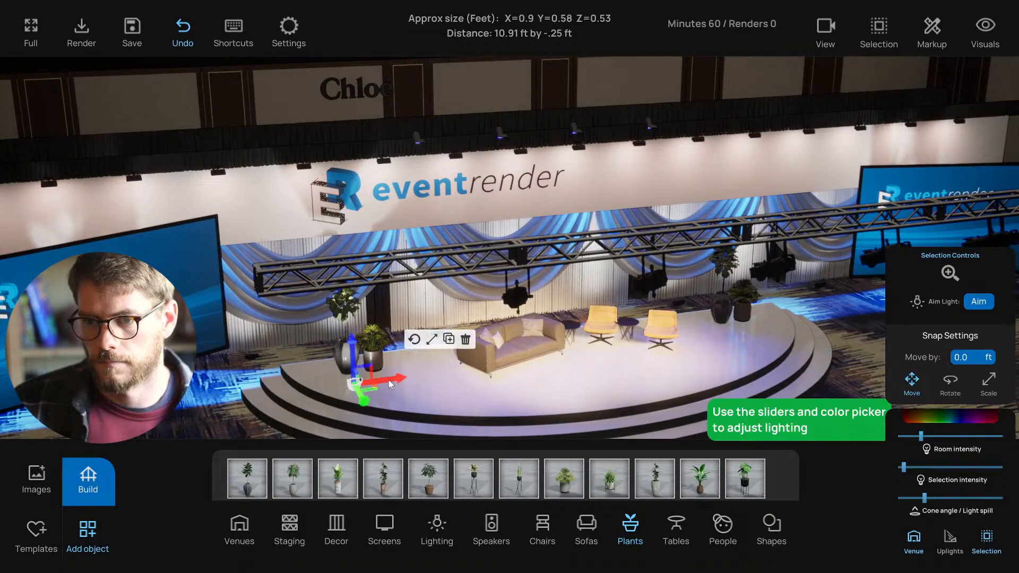
left_click_drag(388, 380, 760, 326, "alt")
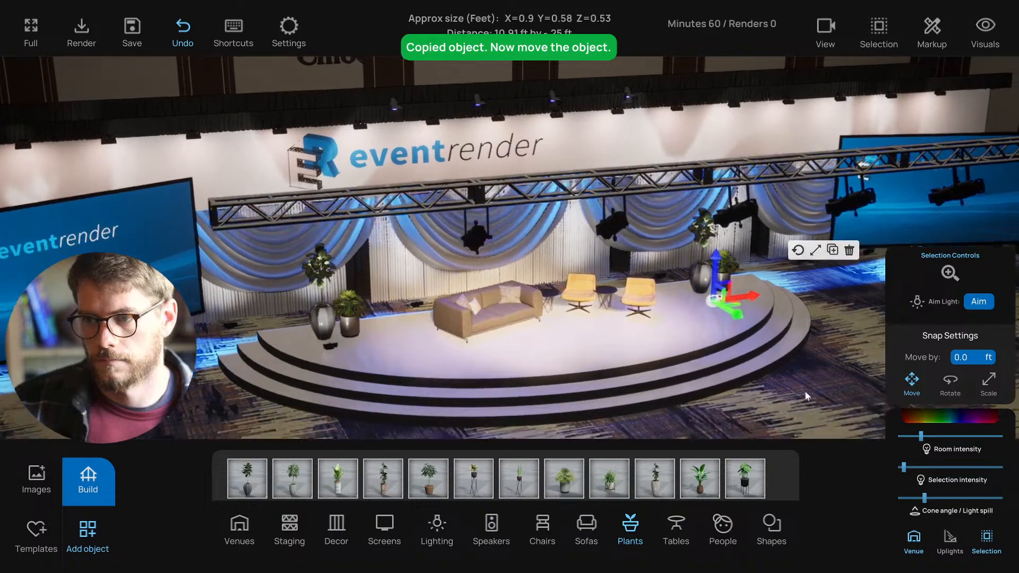
left_click(805, 392)
right_click_drag(805, 392, 608, 274)
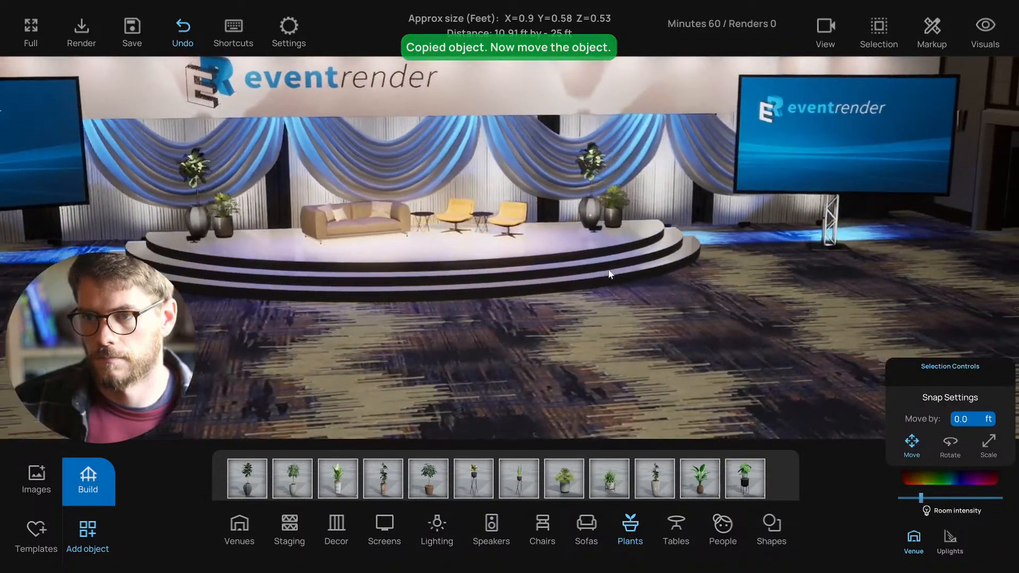
left_click(594, 228)
left_click(672, 344)
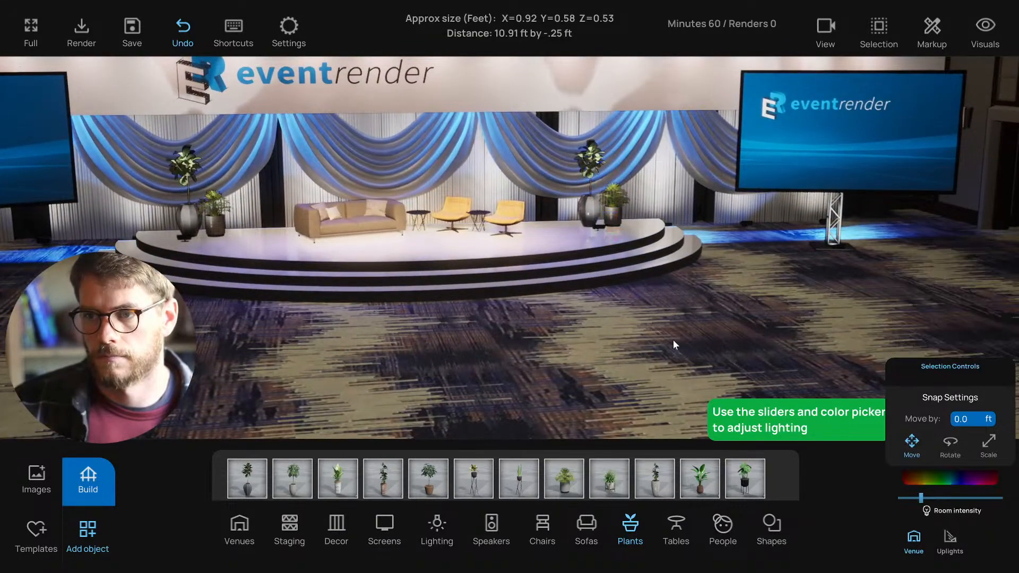
right_click_drag(673, 340, 651, 312)
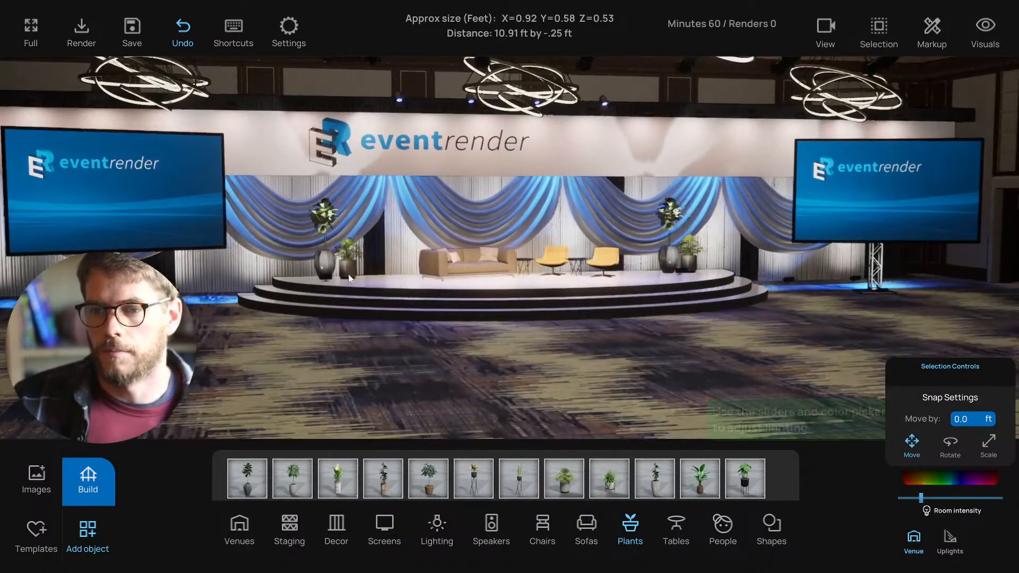
- Try tall potted plants at the stage's left edge, undo them, and save the project
scroll(561, 419, "up", 2)
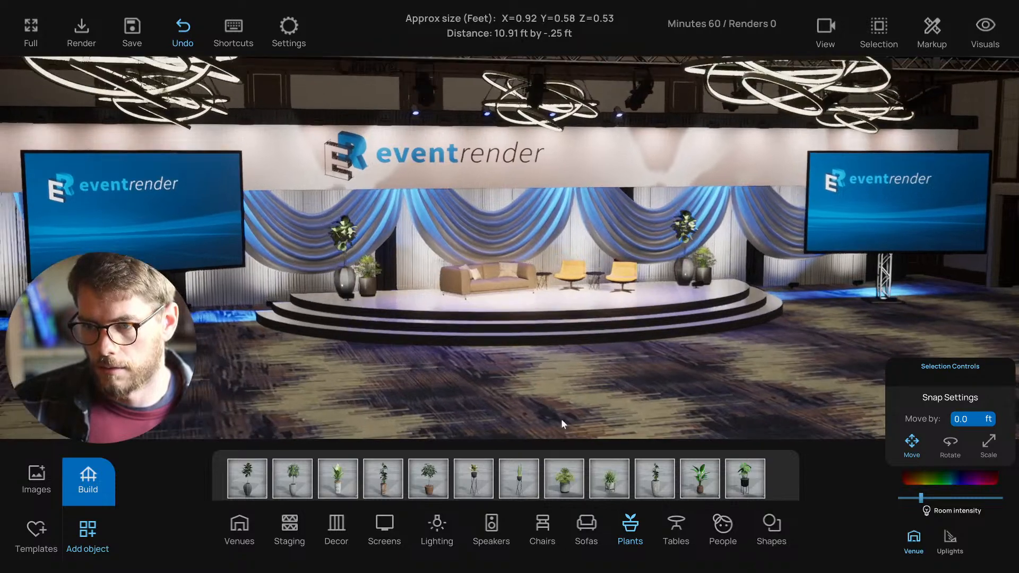
left_click_drag(658, 489, 325, 302)
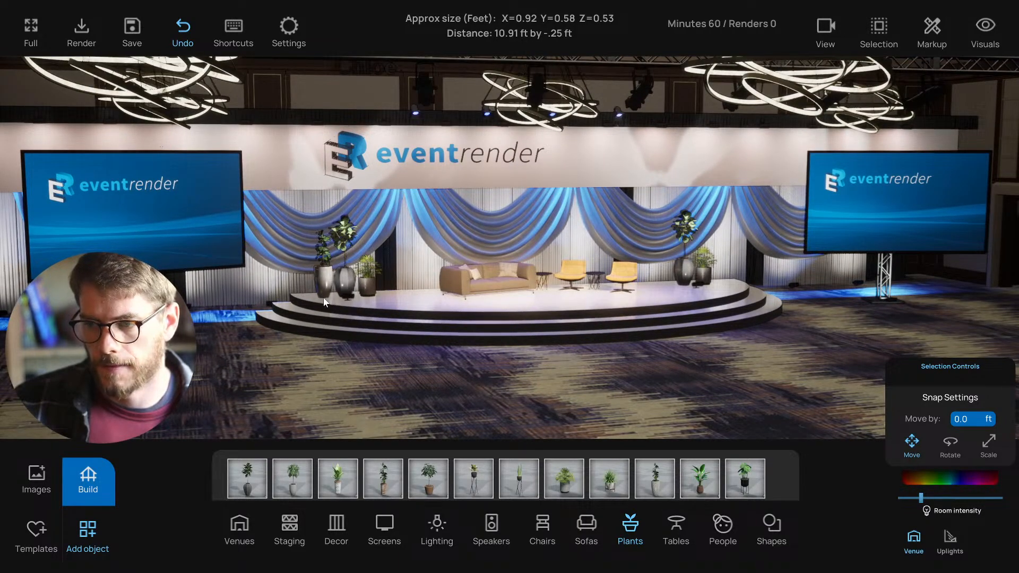
key("ctrl+z")
left_click_drag(742, 486, 324, 296)
key("ctrl+z")
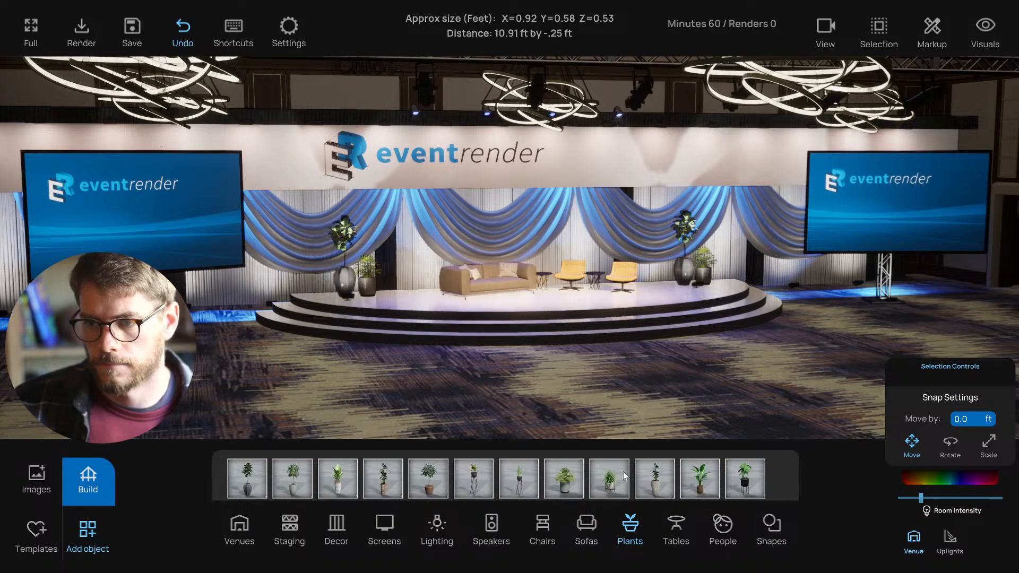
key("ctrl+s")
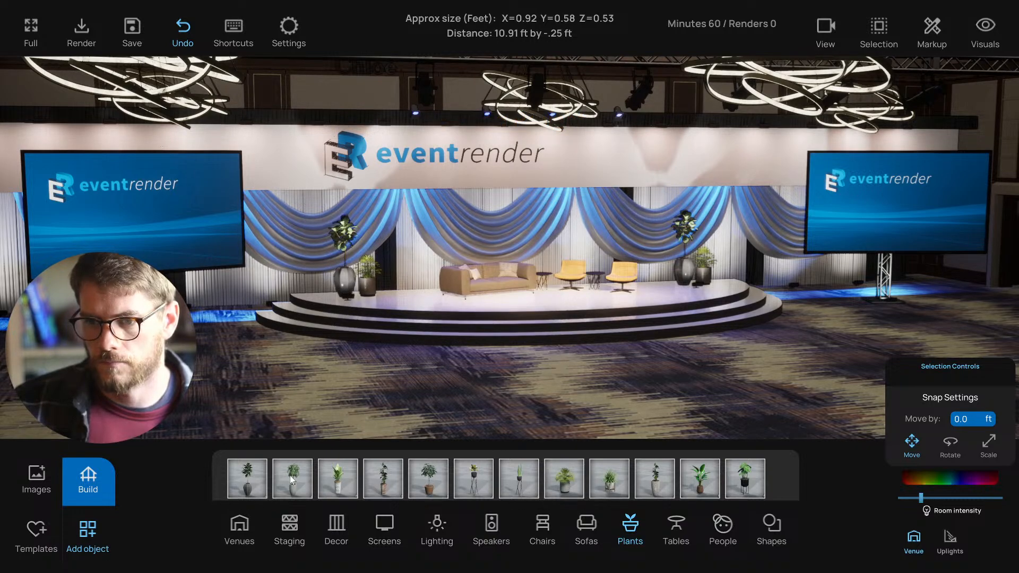
- Place a tall potted plant at the stage's left front
left_click_drag(290, 479, 670, 315)
key("ctrl+z")
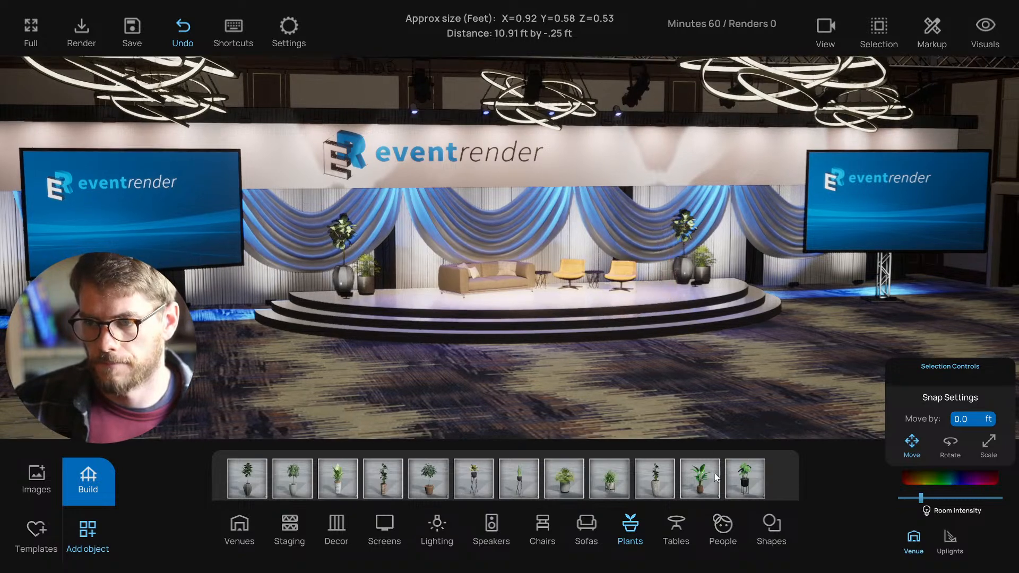
left_click_drag(658, 483, 322, 296)
left_click(323, 296)
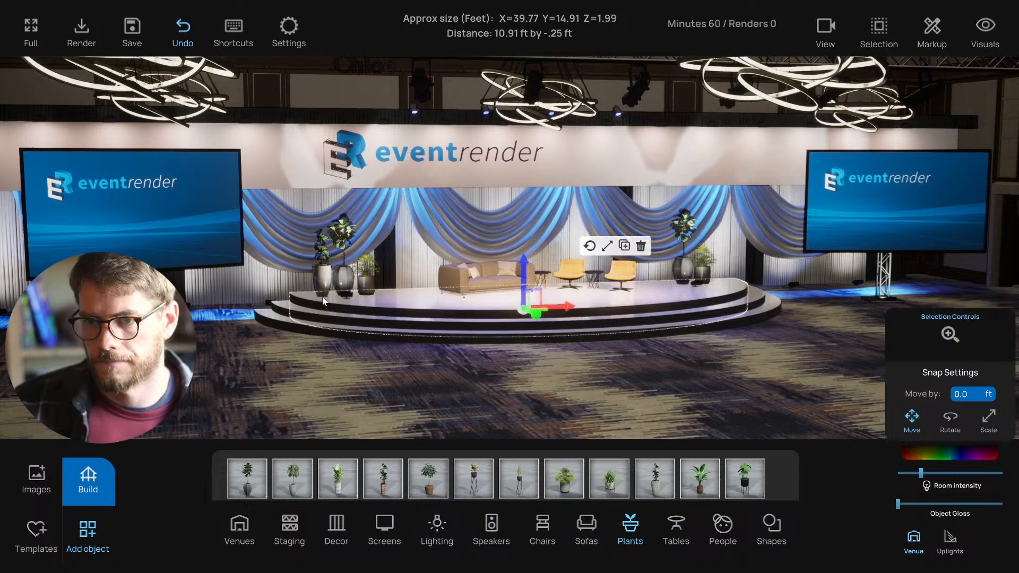
left_click(328, 380)
key("d")
mouse_move(340, 382)
right_mouse_down()
mouse_move(354, 383)
mouse_move(346, 381)
right_mouse_up()
- Copy the left potted plant to stage right, shift it slightly right, and save
left_click(245, 277)
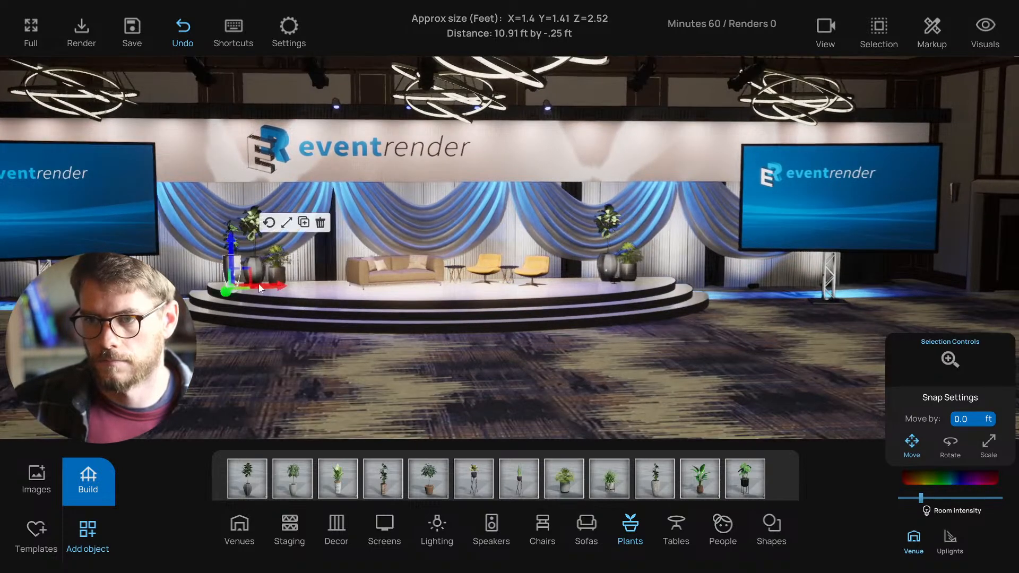
left_click_drag(274, 284, 687, 293, "alt")
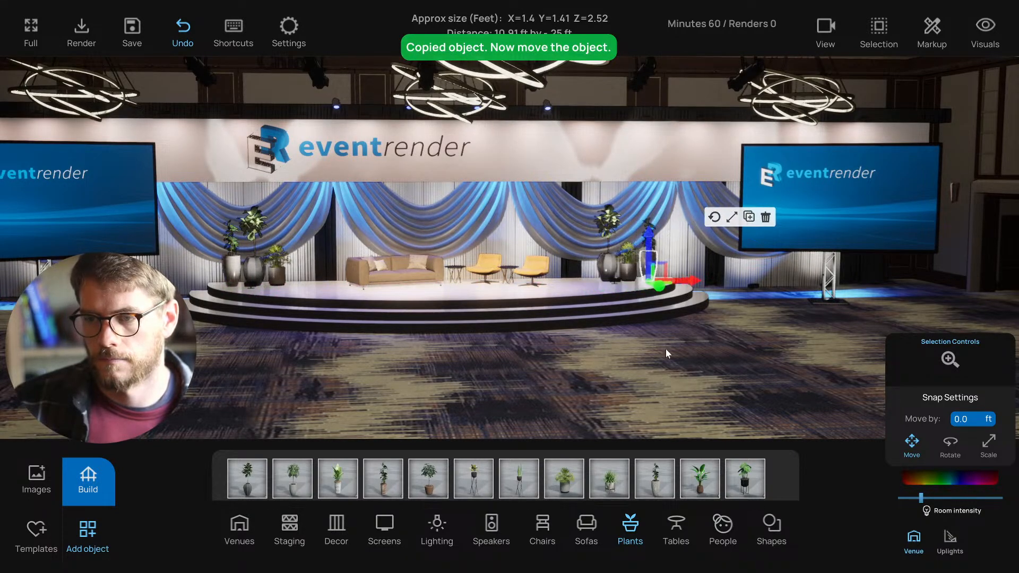
left_click(633, 282)
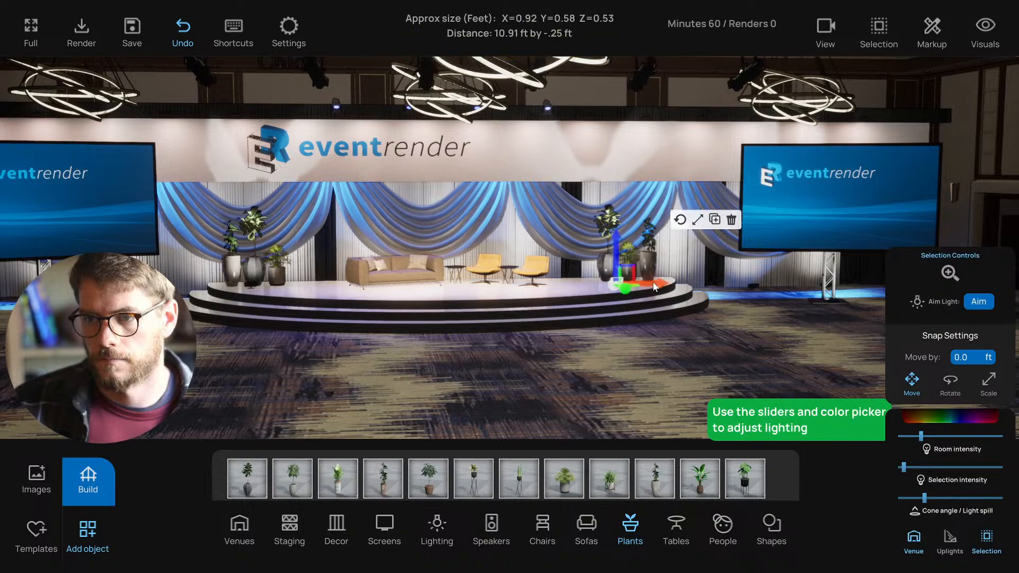
left_click_drag(653, 286, 661, 287)
left_click(609, 386)
right_click_drag(609, 385, 599, 386)
scroll(573, 383, "down", 2)
key("ctrl+s")
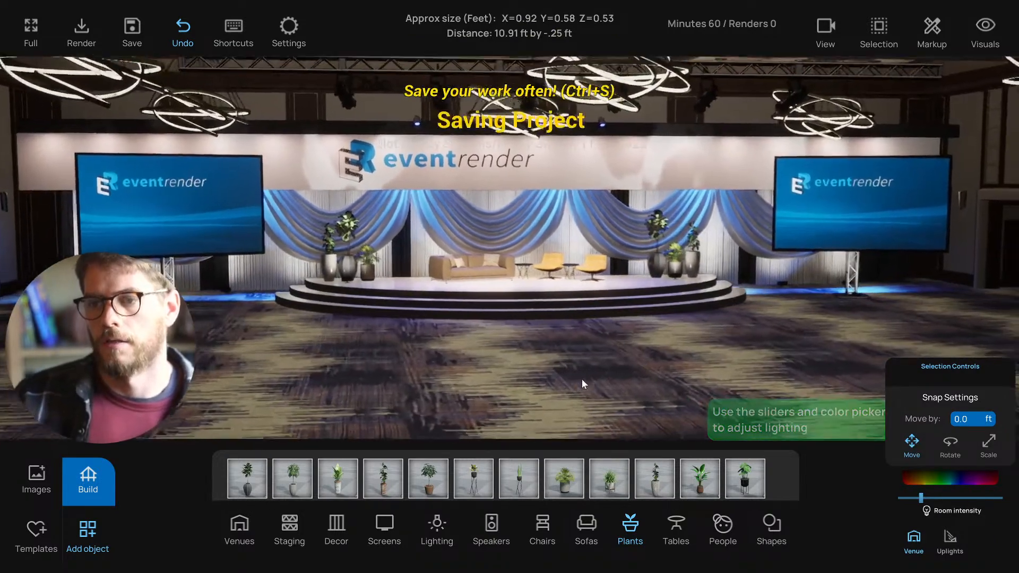
- Select the left and right uplights and nudge them to test their placement
key("a")
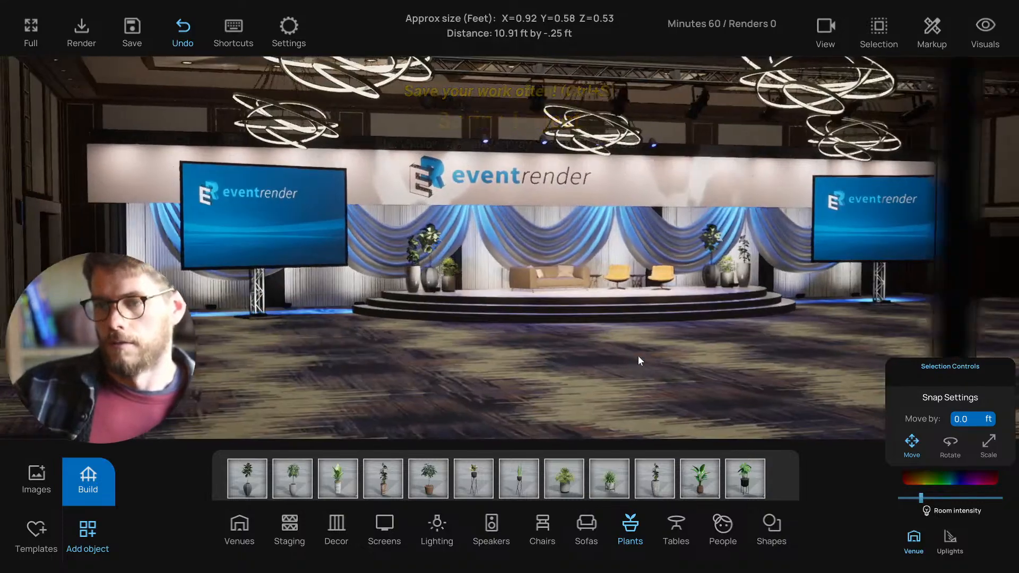
key("d")
key("a")
key("s")
right_click_drag(630, 355, 556, 363)
key("a")
key("w")
key("d")
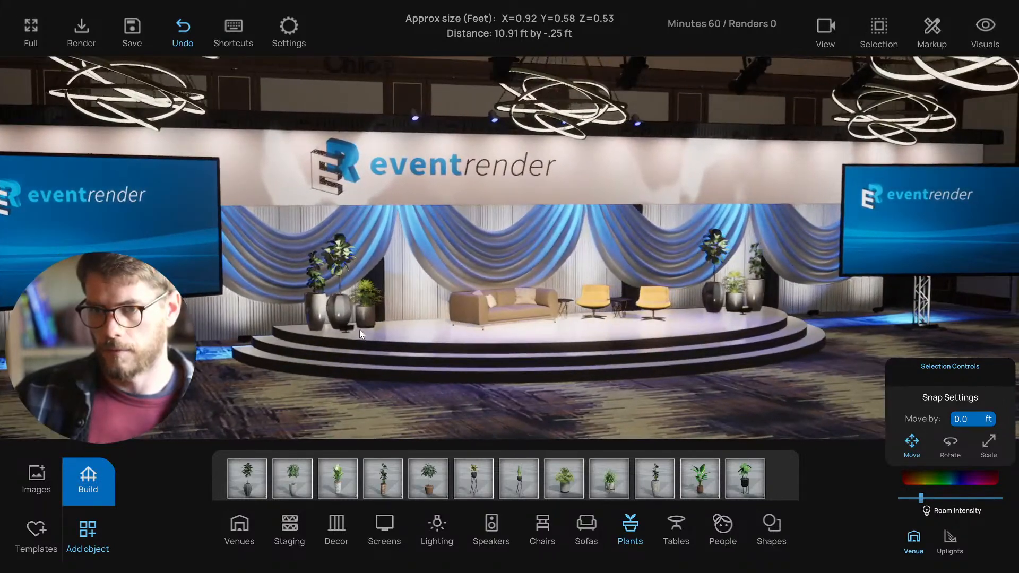
left_click(350, 330)
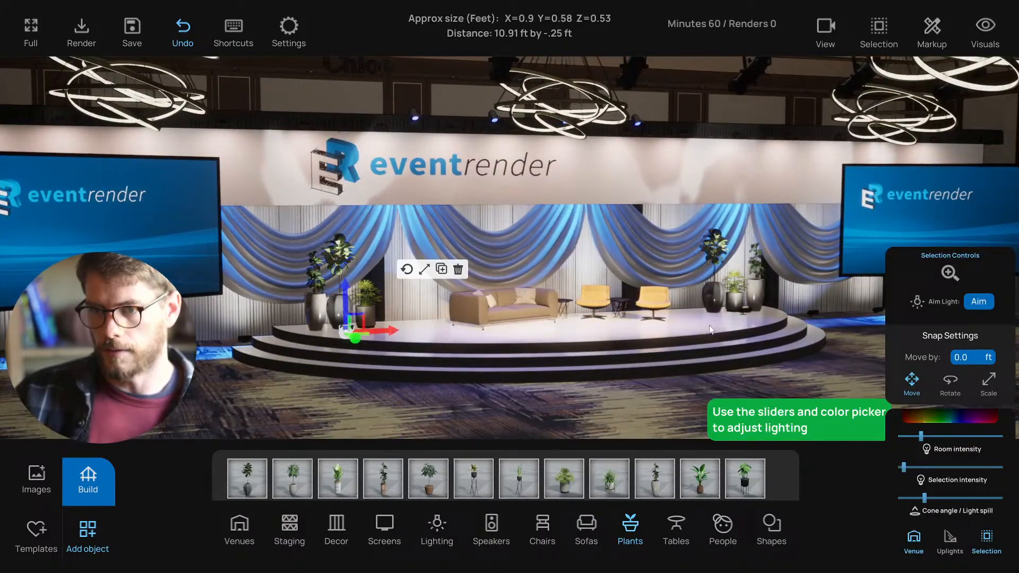
left_click(747, 313, "shift")
mouse_move(775, 325)
left_mouse_down()
mouse_move(796, 331)
mouse_move(759, 318)
left_mouse_up()
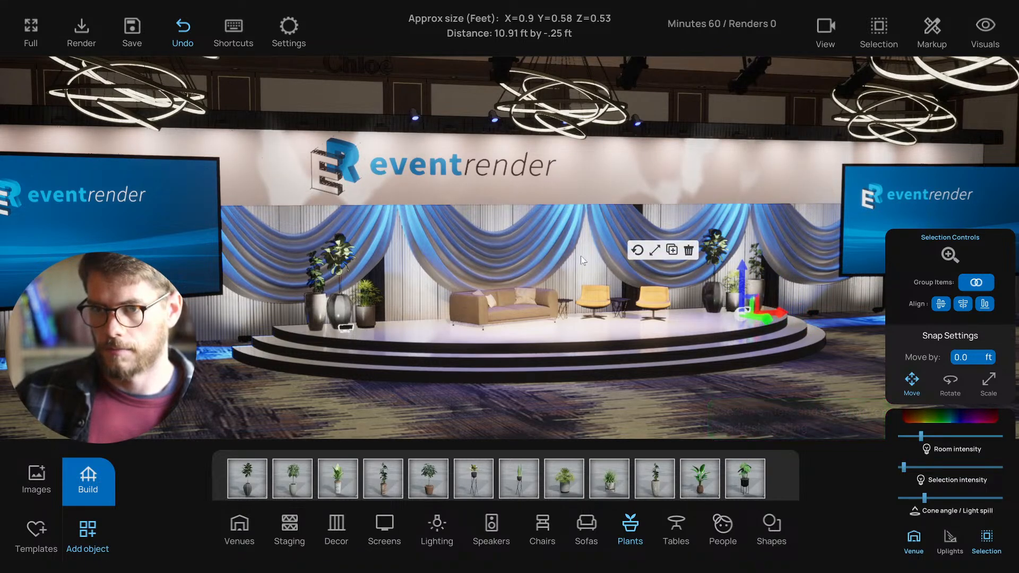
mouse_move(583, 261)
right_mouse_down()
mouse_move(552, 251)
mouse_move(579, 255)
right_mouse_up()
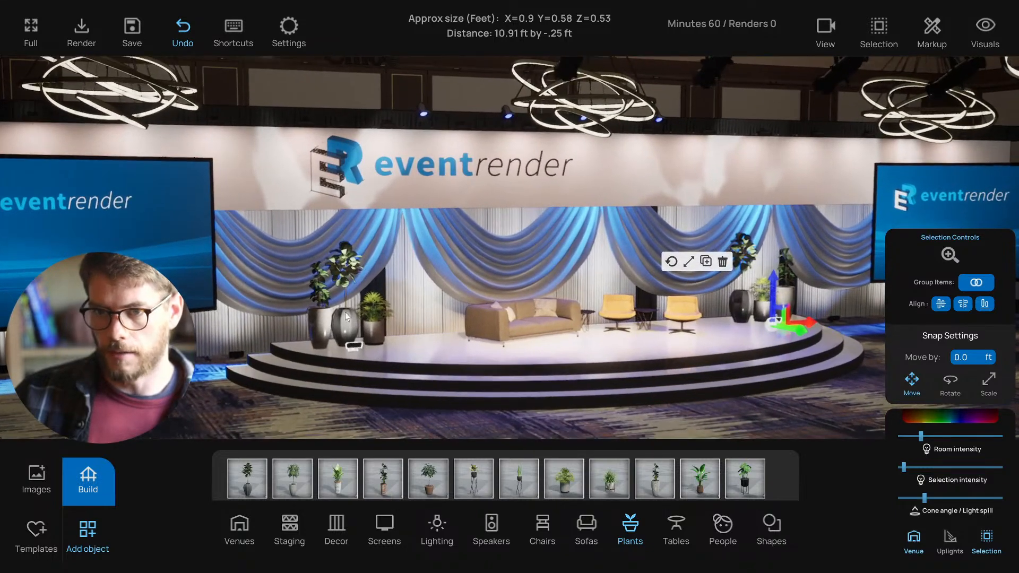
- Move the three left-side plants farther left and nudge the stage-right uplight right
left_click(323, 320, "shift")
left_click(346, 323, "shift")
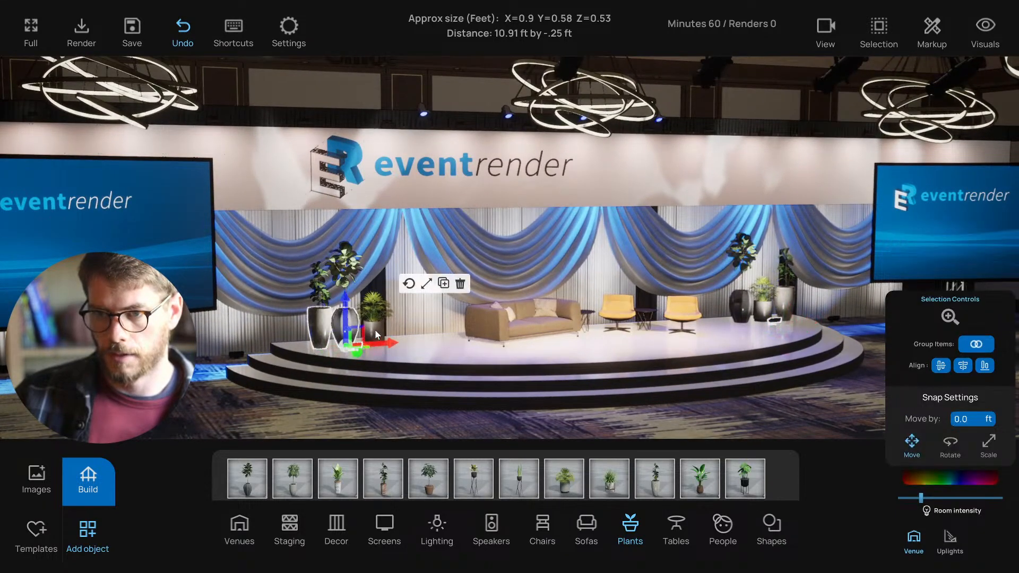
left_click(375, 329, "shift")
mouse_move(412, 344)
left_mouse_down()
mouse_move(388, 344)
mouse_move(402, 343)
left_mouse_up()
left_click(766, 323)
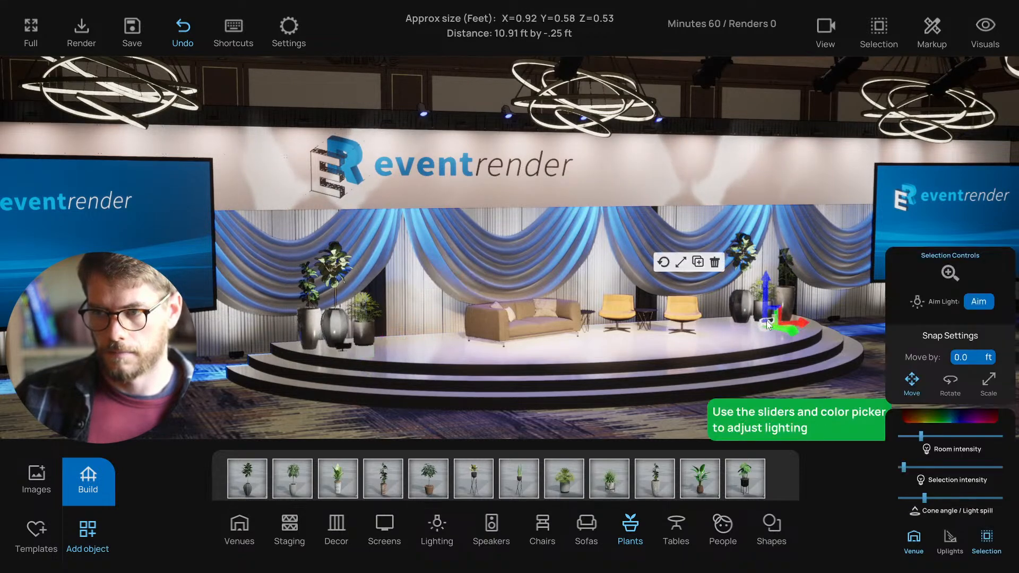
left_click_drag(800, 320, 804, 317)
- Move the three right-side plant pots and their middle uplight farther right
left_click_drag(831, 386, 744, 383)
key("a")
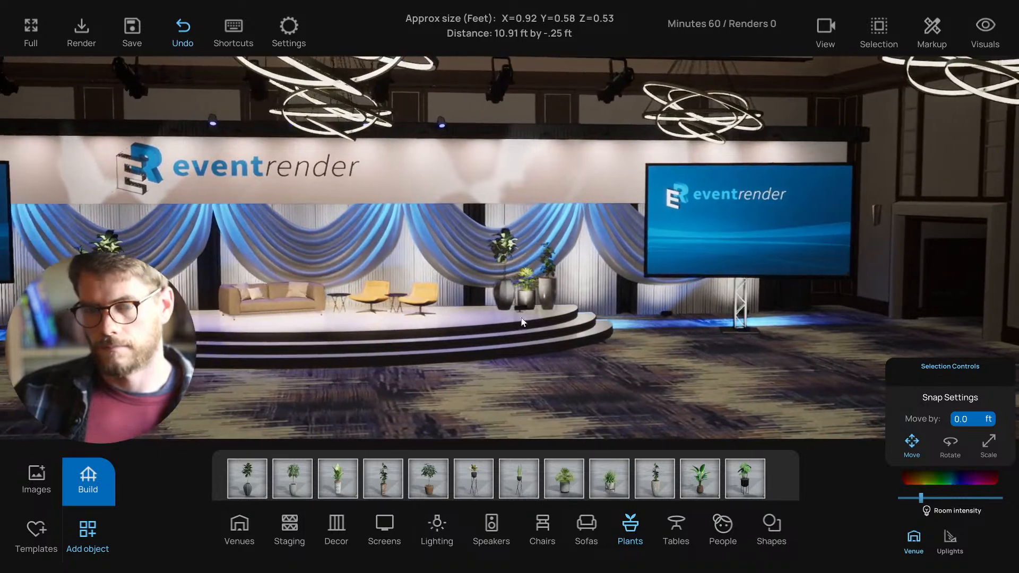
left_click(500, 290)
left_click(524, 297, "shift")
left_click(549, 292, "shift")
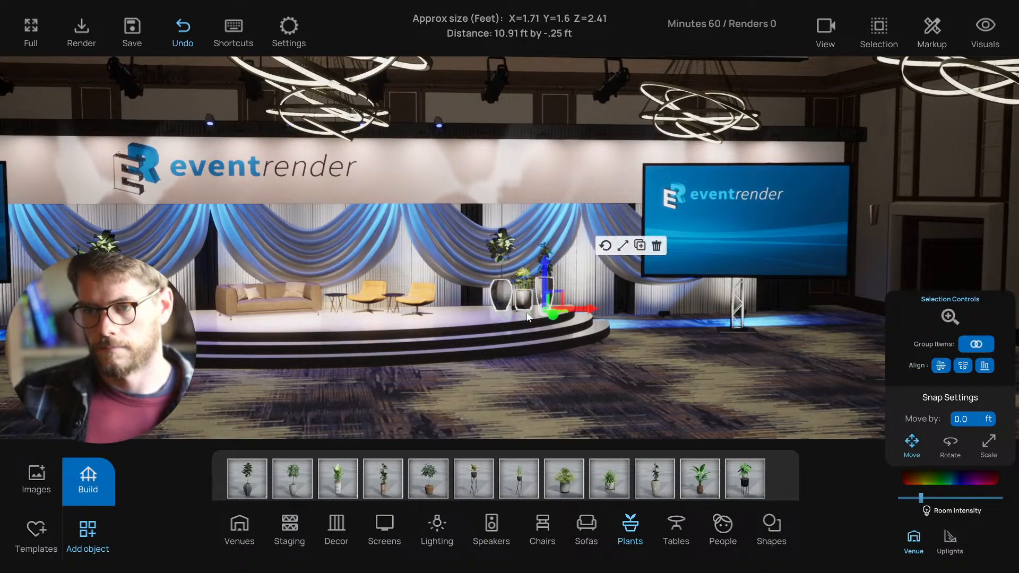
left_click(519, 311, "shift")
left_click_drag(552, 313, 568, 316)
left_click(565, 327)
left_click(532, 308)
left_click(611, 409)
- Place Classroom Seating from the 8) Seating category into the ballroom in front of the stage
key("a")
key("s")
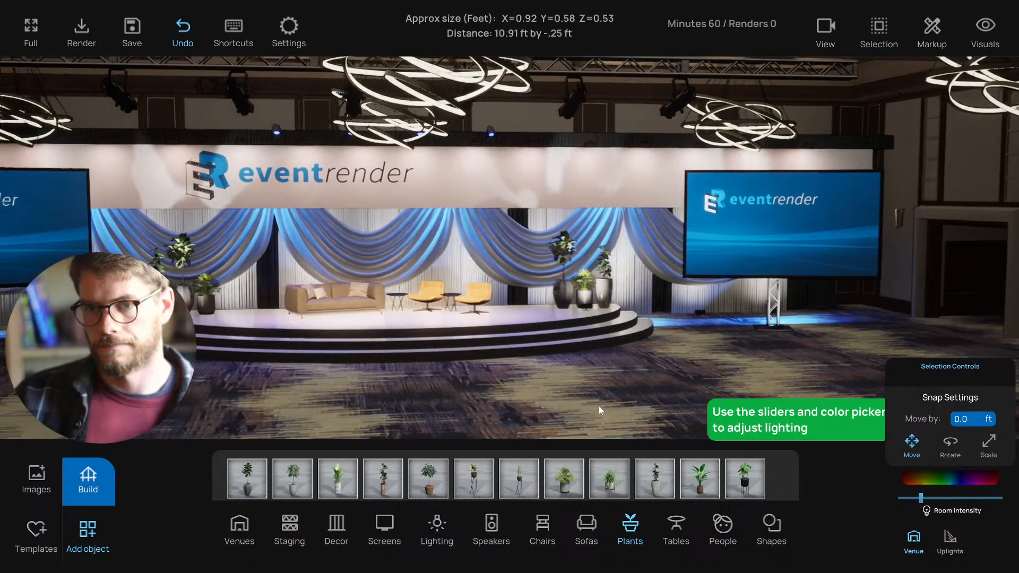
key("s")
key("d")
key("a")
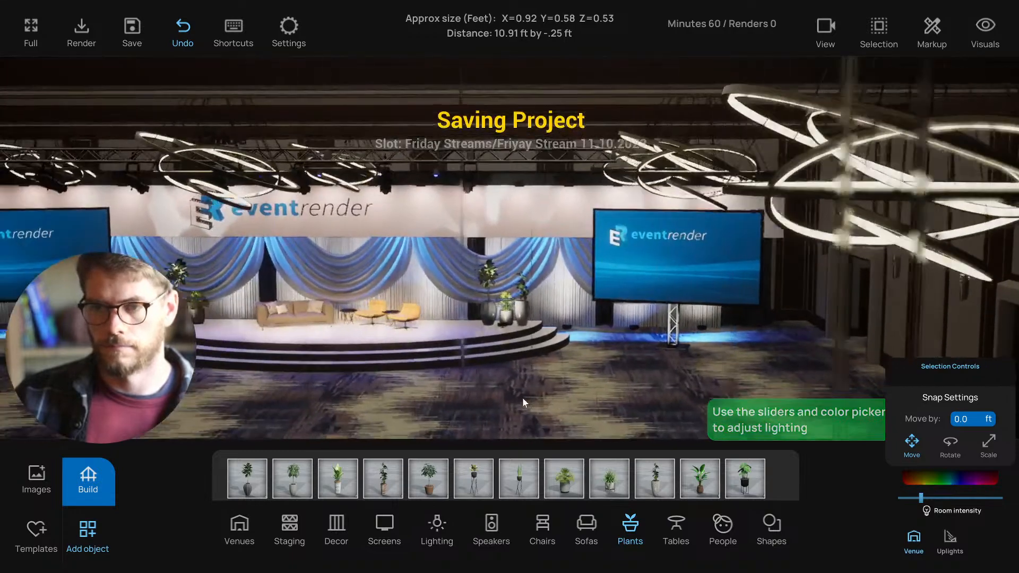
key("w")
key("a")
key("s")
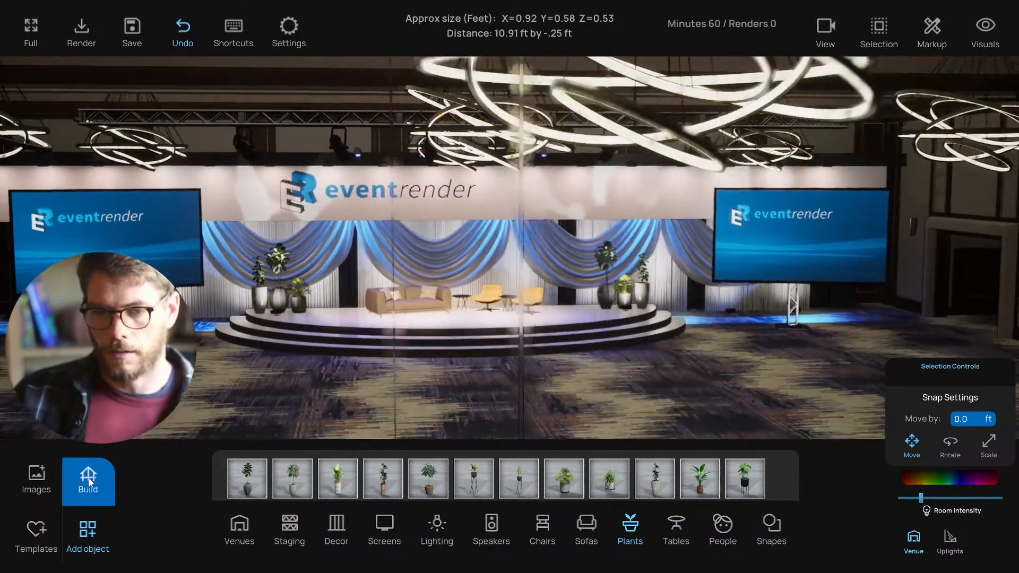
left_click(88, 478)
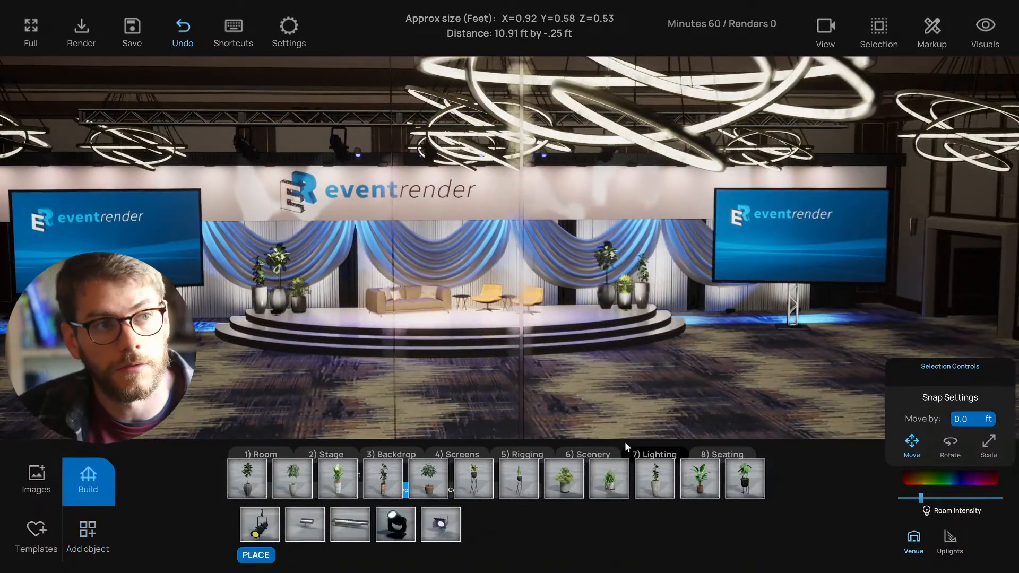
left_click(89, 475)
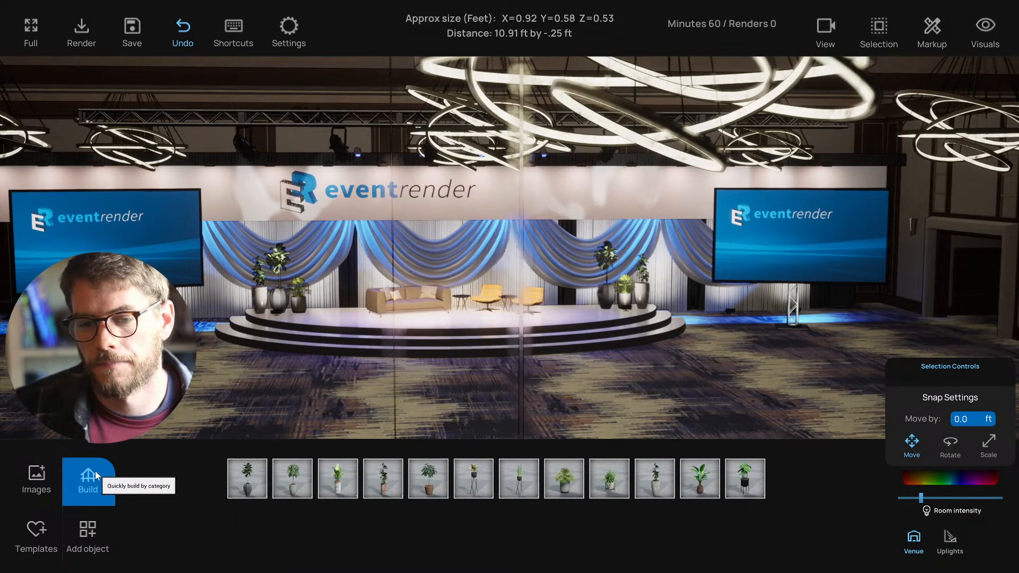
left_click(88, 528)
left_click(88, 482)
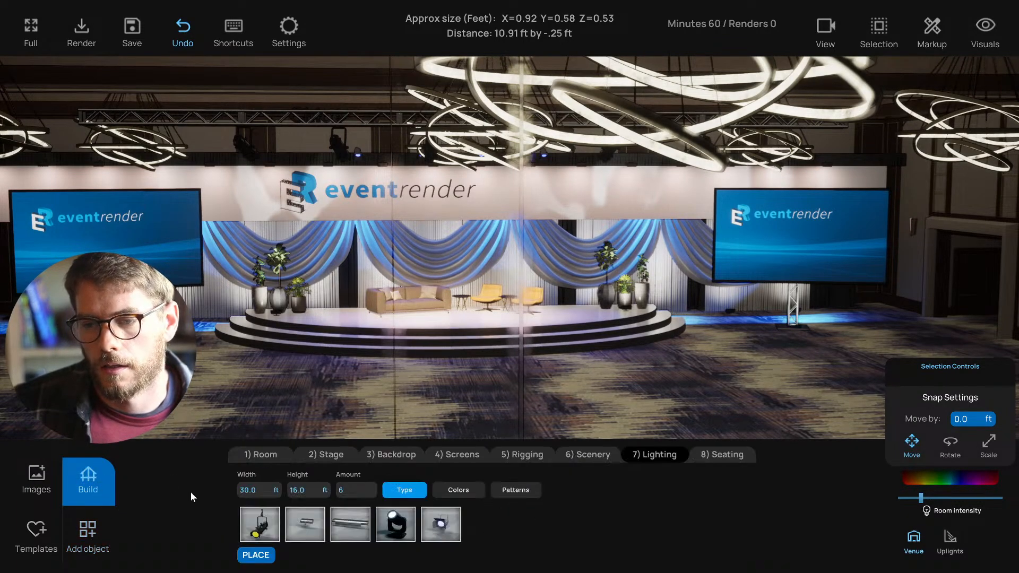
left_click(726, 454)
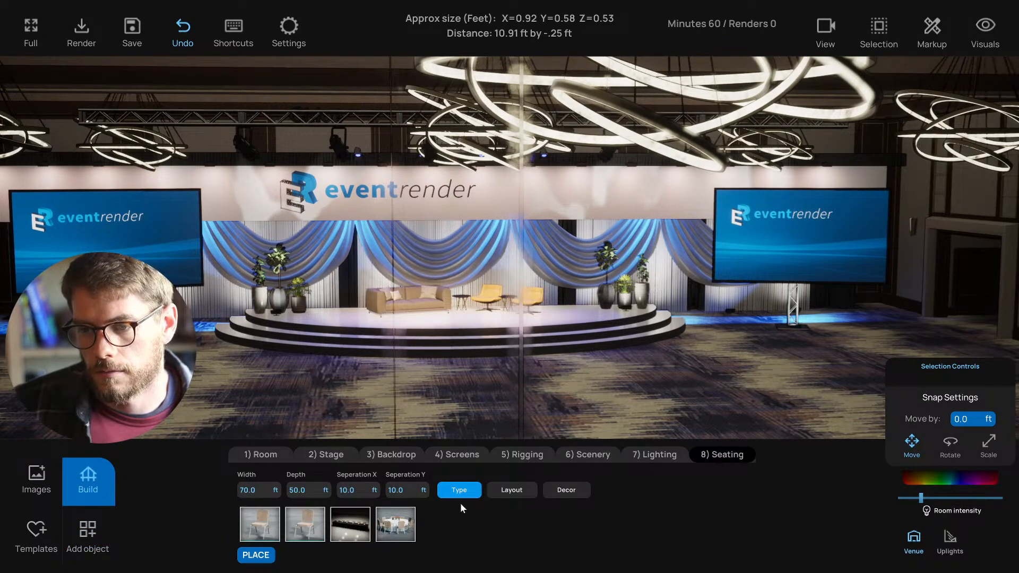
left_click(351, 528)
- Set the seating's sideways Seperation X to 8 ft
key("s")
right_click_drag(407, 389, 457, 381)
key("w")
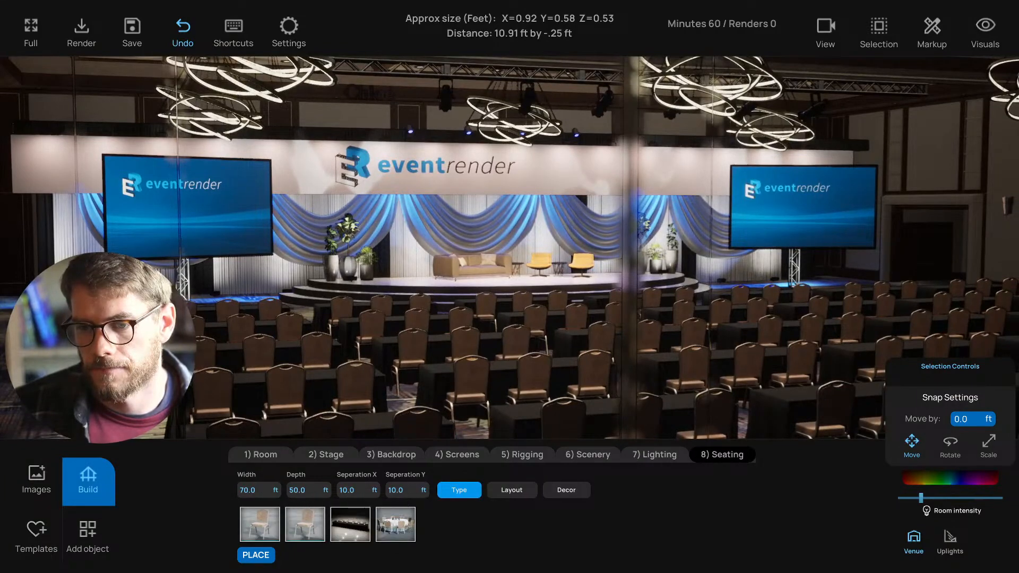
left_click(348, 489)
type("8")
key("Return")
key("s")
- In the top-down plan view, set the seating area width to 80 ft
right_click_drag(614, 383, 588, 303)
key("s")
key("e")
key("t")
scroll(587, 303, "down", 1)
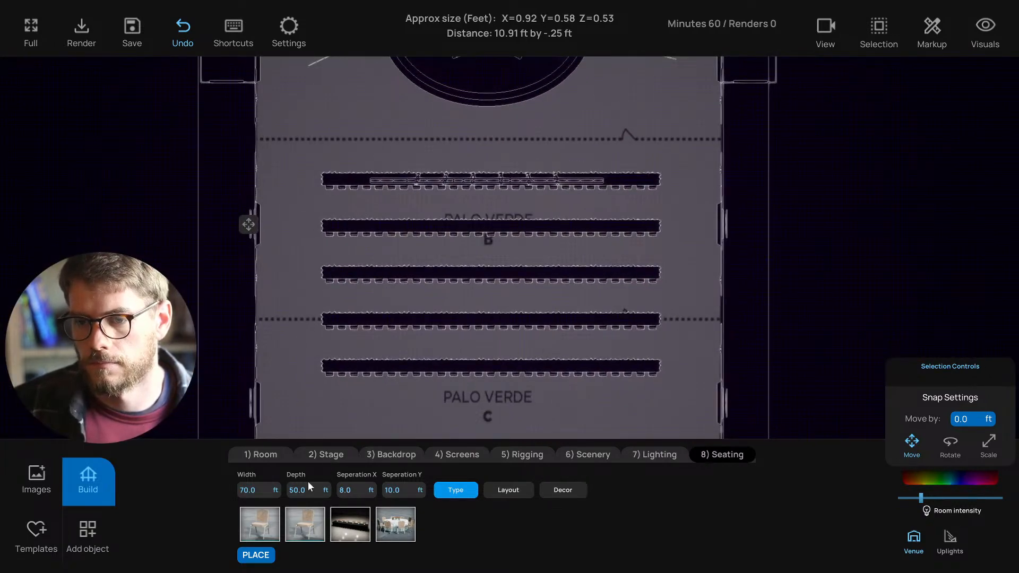
left_click(262, 493)
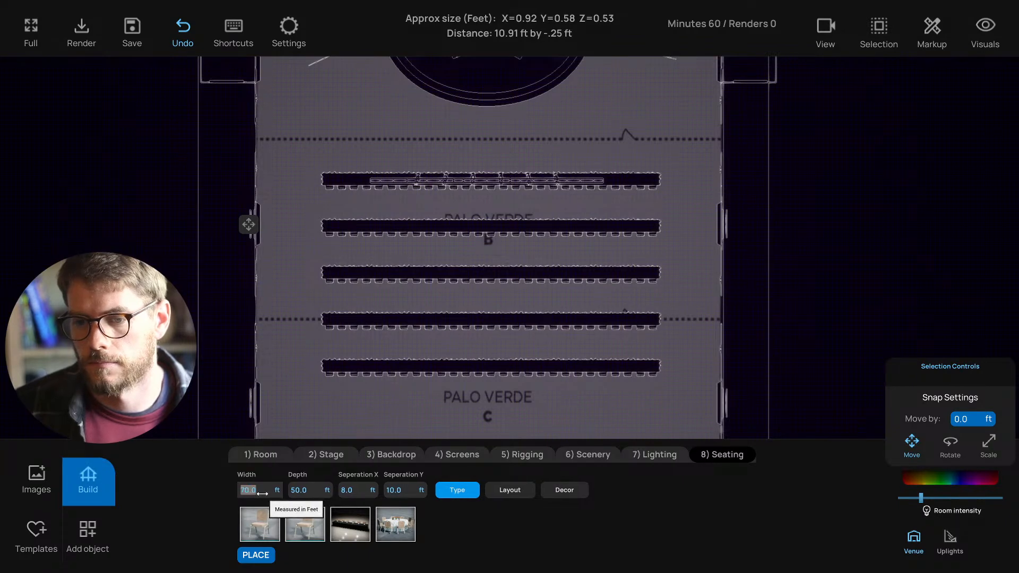
type("80")
key("Return")
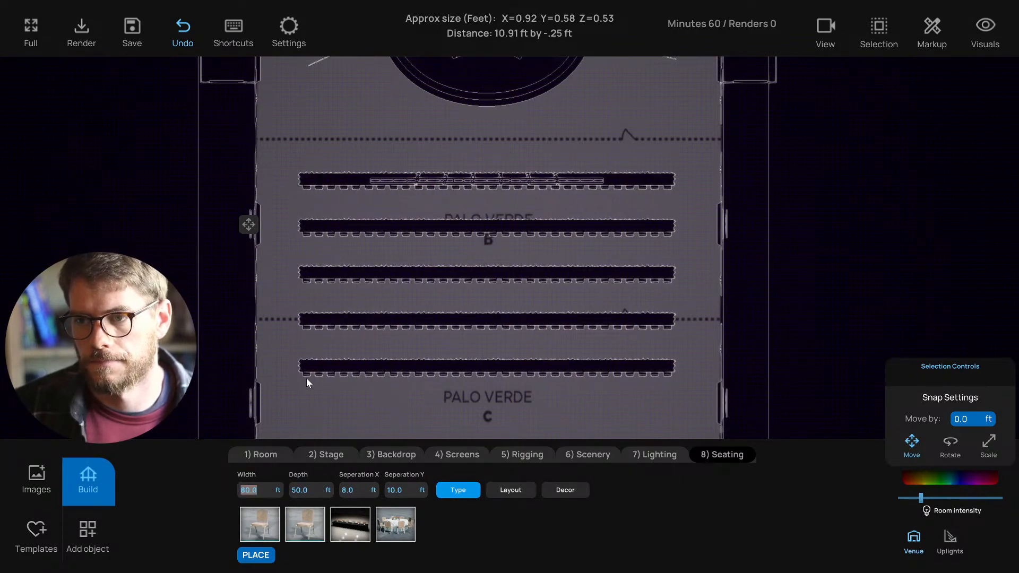
- Set the seating depth to 60 ft and return to the perspective view
right_click_drag(311, 371, 311, 338)
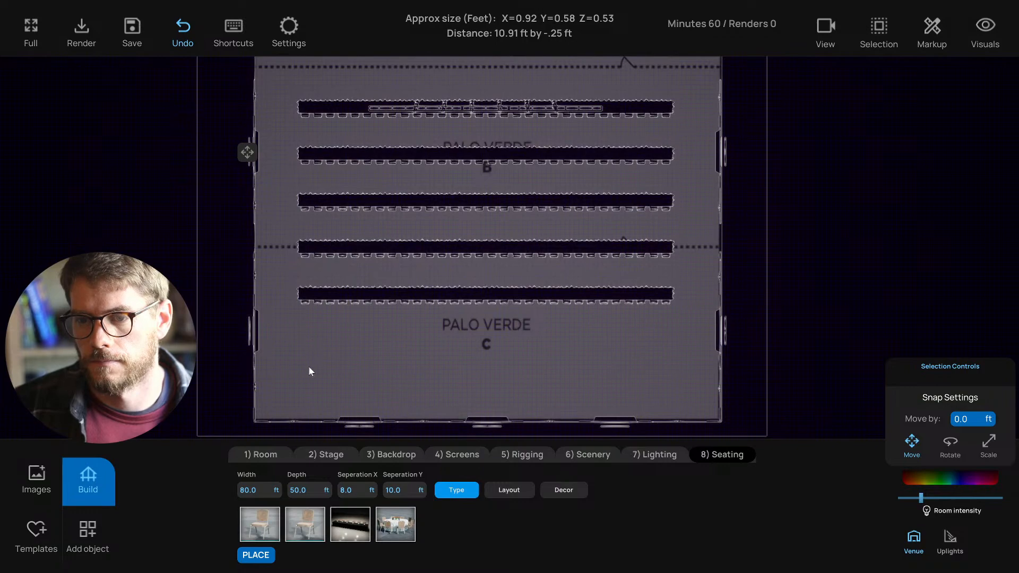
left_click(299, 490)
type("60")
key("Return")
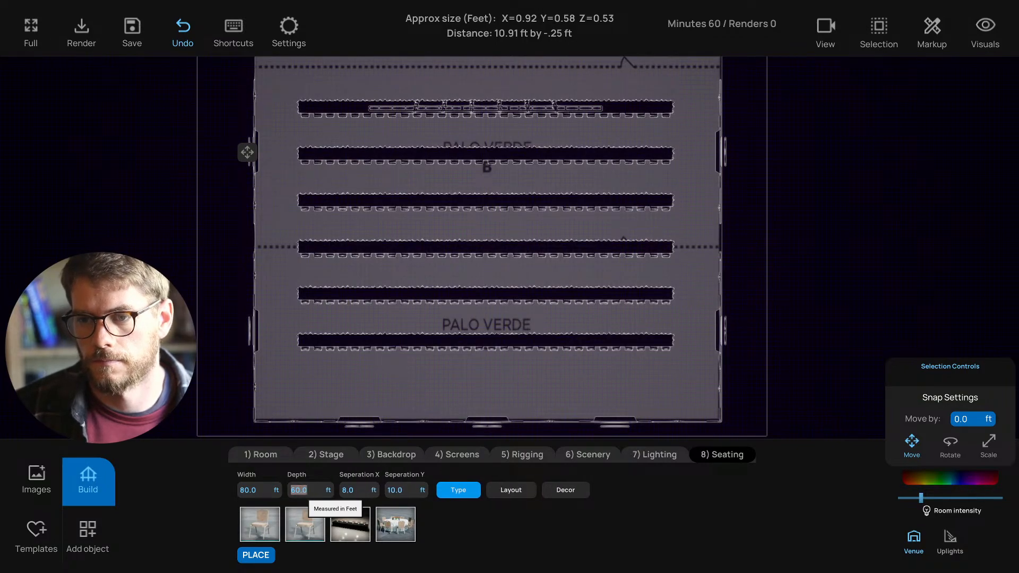
left_click(405, 392)
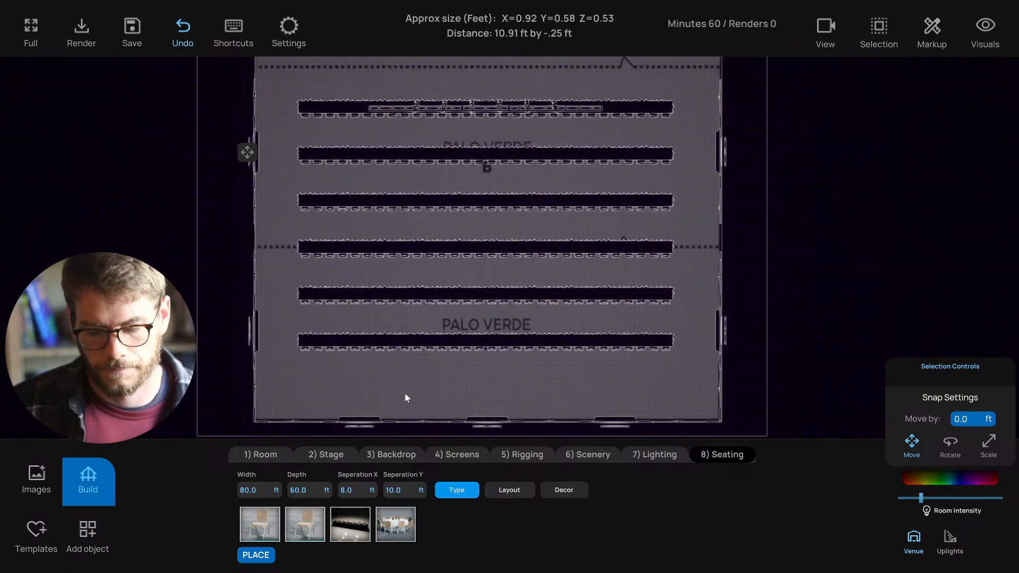
key("t")
right_click_drag(444, 396, 497, 374)
key("s")
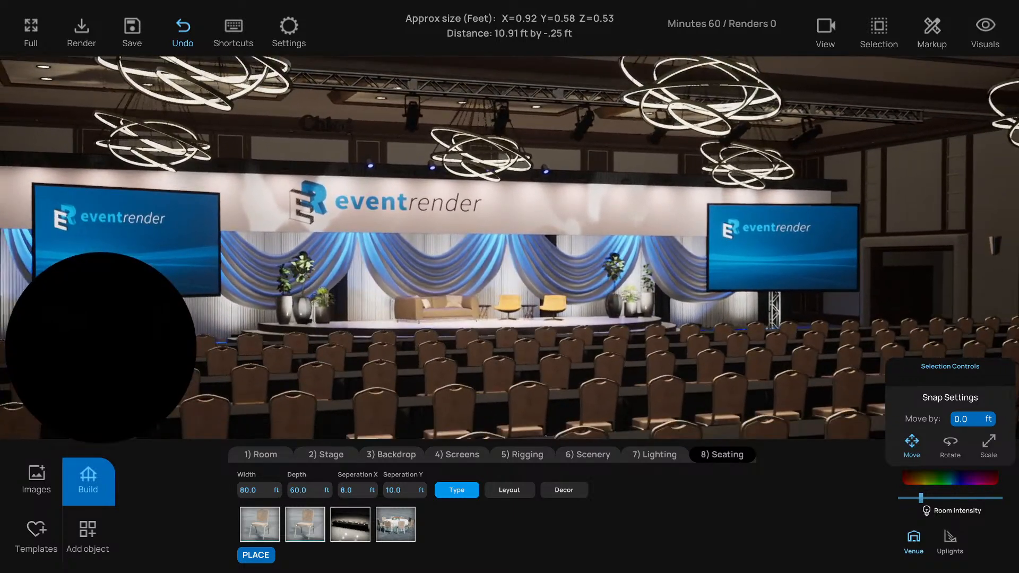
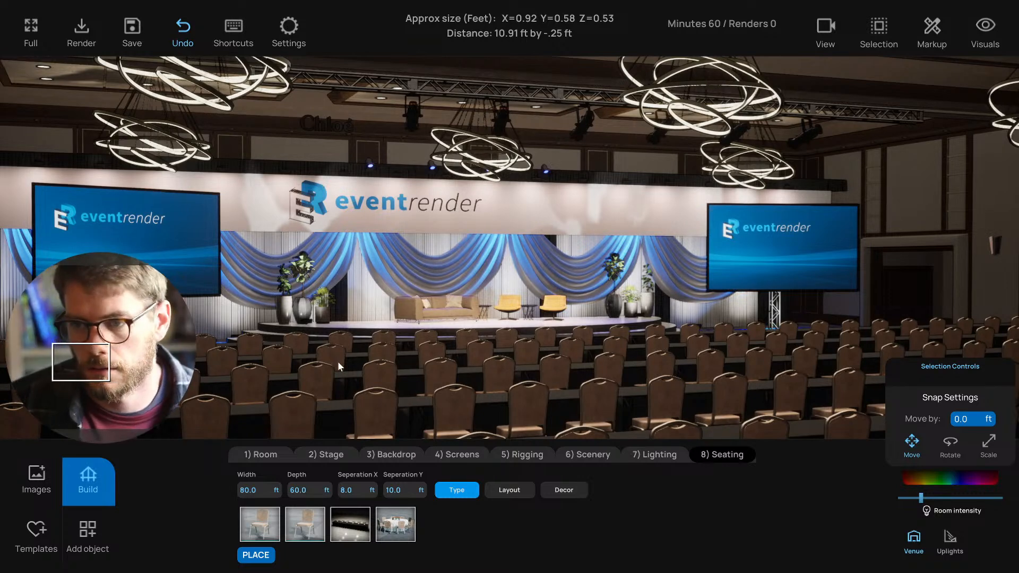
- Give the selected classroom table rows a pale near-white linen colour
right_click_drag(338, 361, 355, 376)
scroll(367, 363, "down", 3)
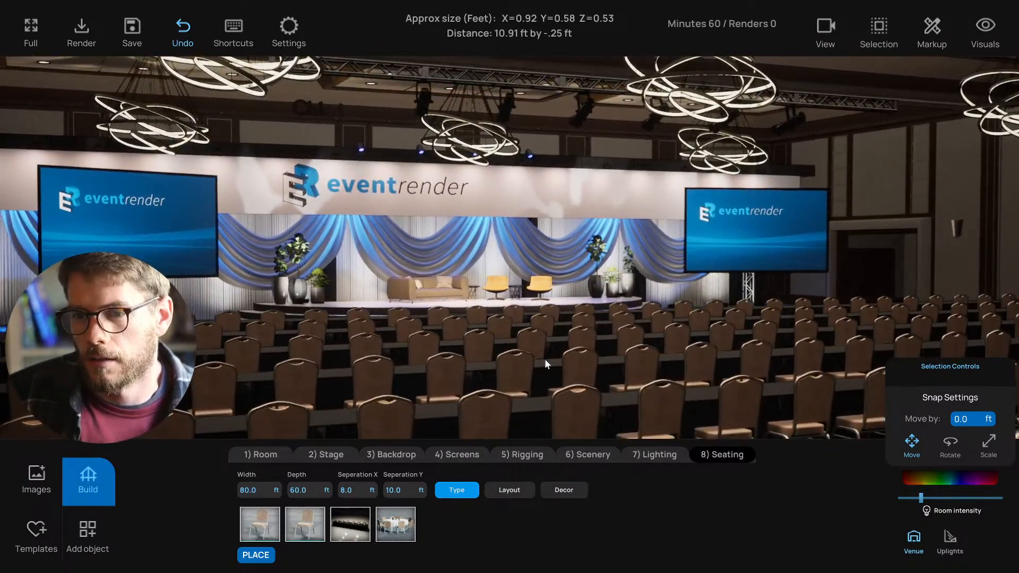
left_click(544, 358)
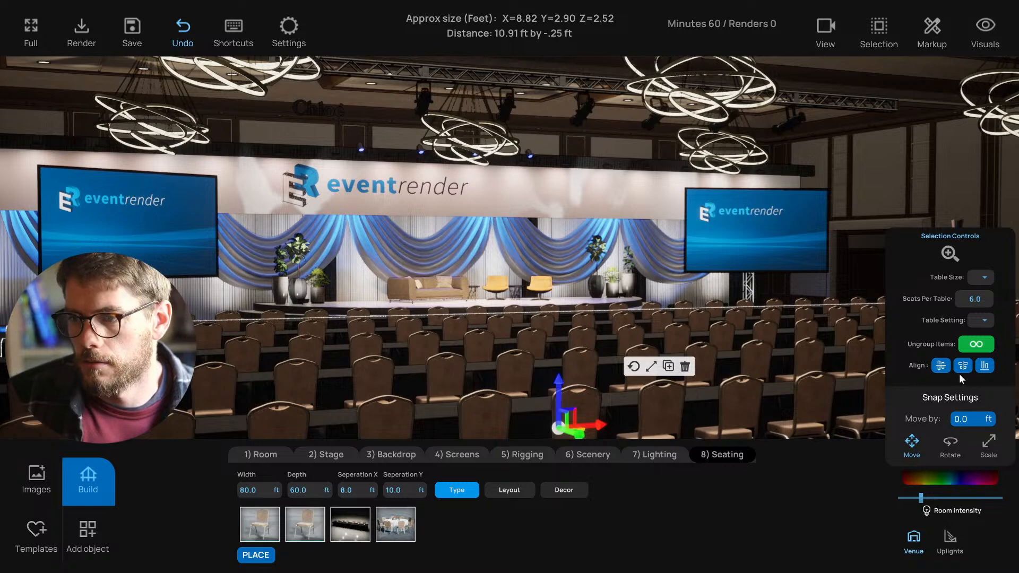
left_click(956, 478)
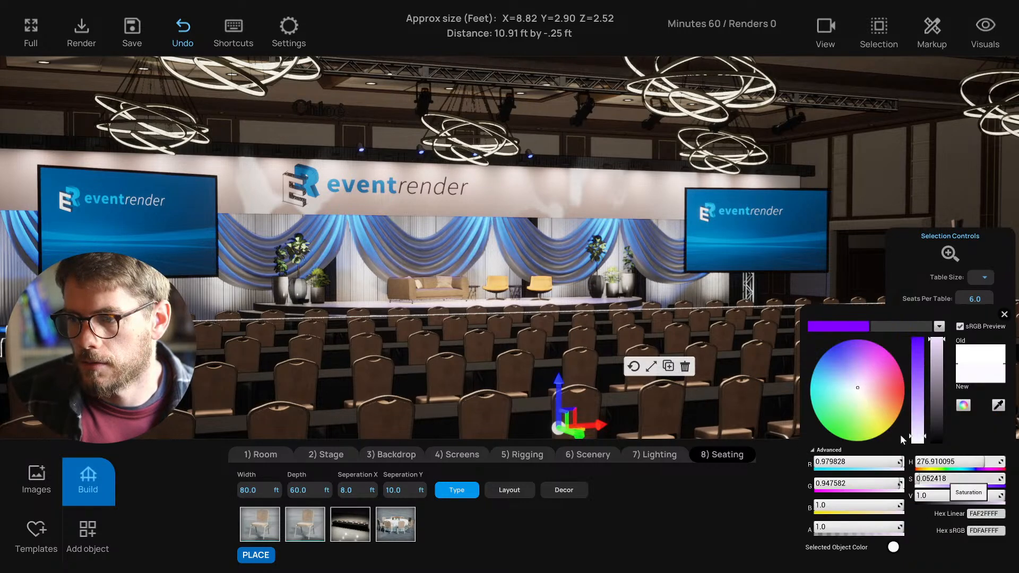
mouse_move(853, 370)
left_mouse_down()
mouse_move(835, 352)
mouse_move(822, 358)
mouse_move(832, 340)
mouse_move(825, 393)
mouse_move(857, 403)
mouse_move(860, 393)
mouse_move(863, 411)
mouse_move(852, 389)
left_mouse_up()
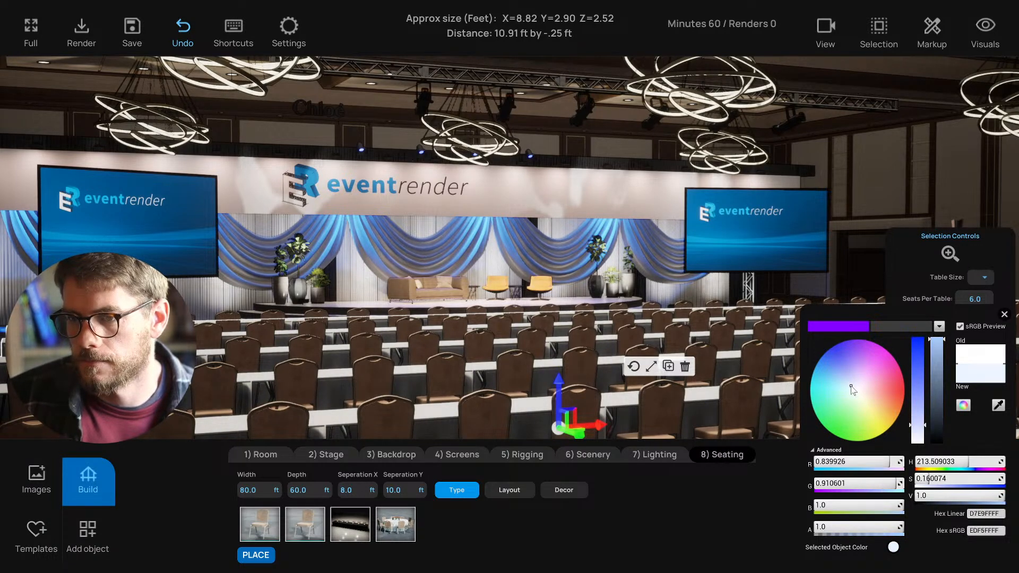
left_click(1004, 314)
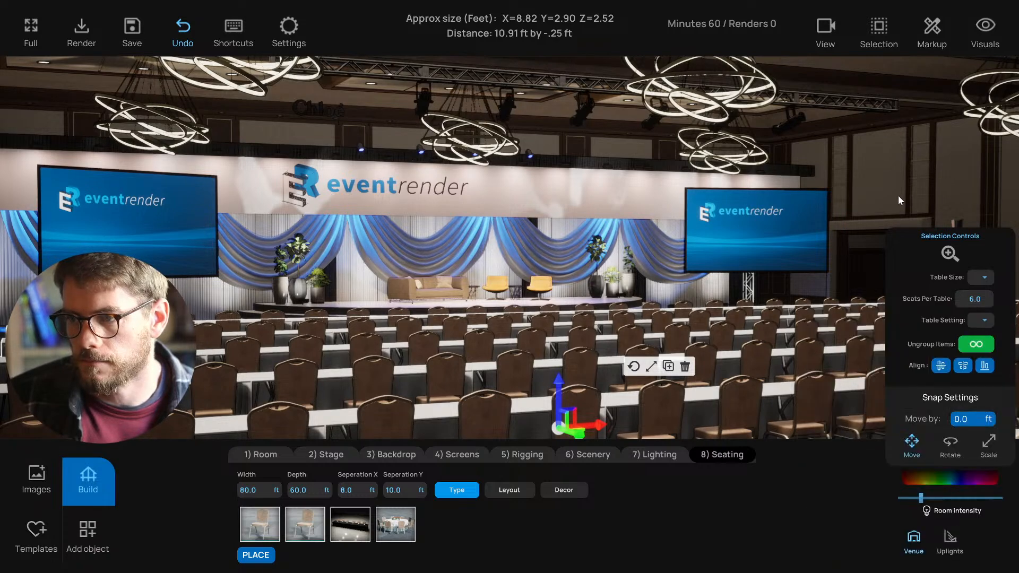
- Set Table Setting to Yes for the seating group so glassware appears on the tables
left_click(898, 194)
key("d")
left_click(720, 348)
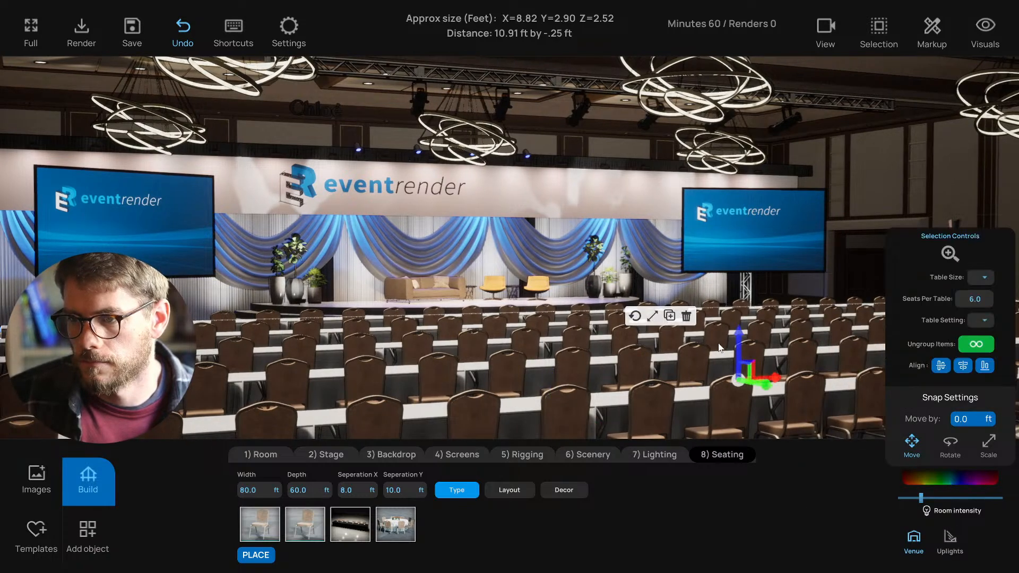
left_click(983, 320)
left_click(975, 336)
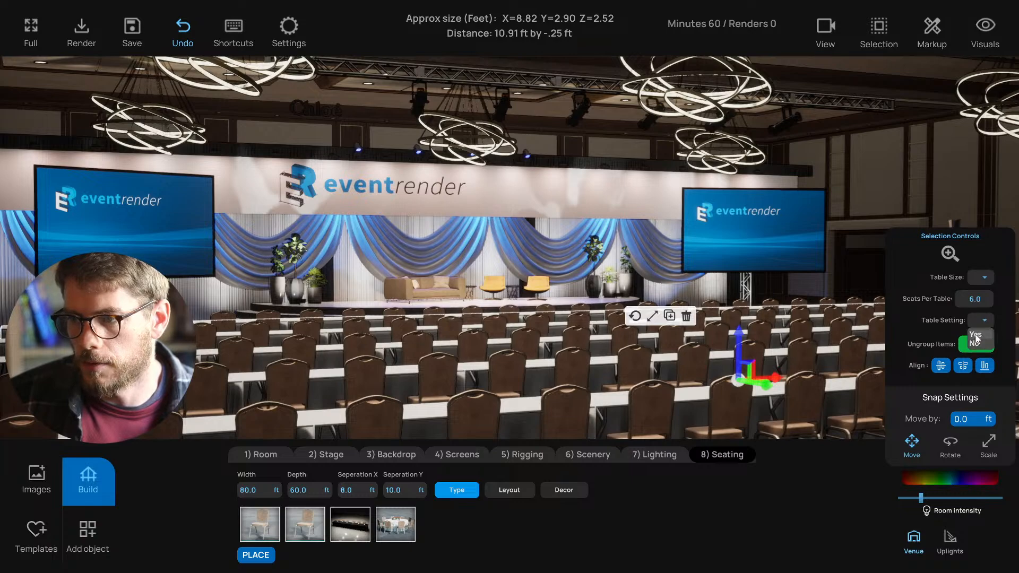
left_click(984, 319)
left_click(917, 203)
middle_click_drag(916, 203, 630, 245)
- In top view, delete the middle table segments of the rows to open a central aisle
key("t")
scroll(639, 351, "down", 3)
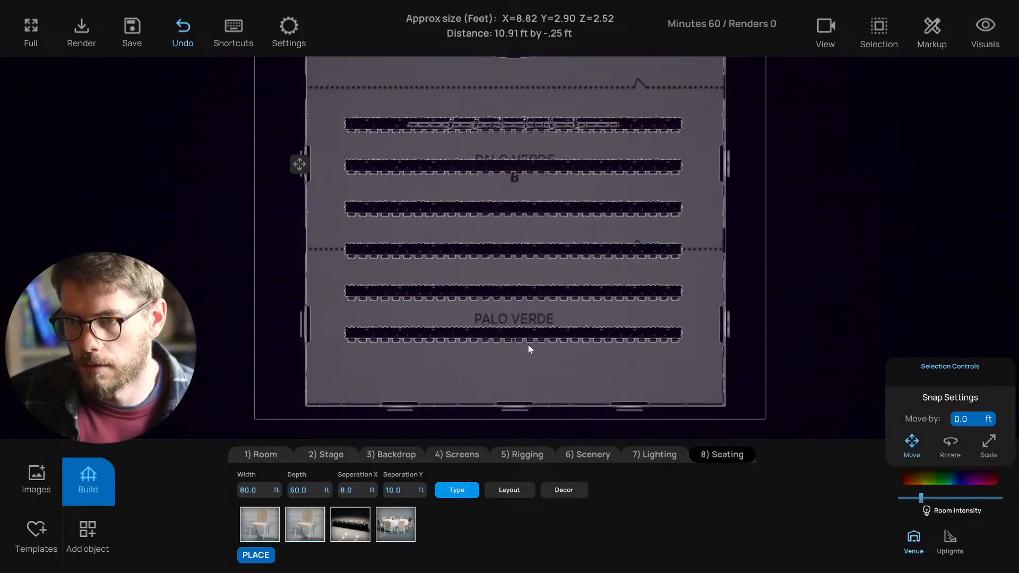
left_click_drag(523, 361, 508, 197)
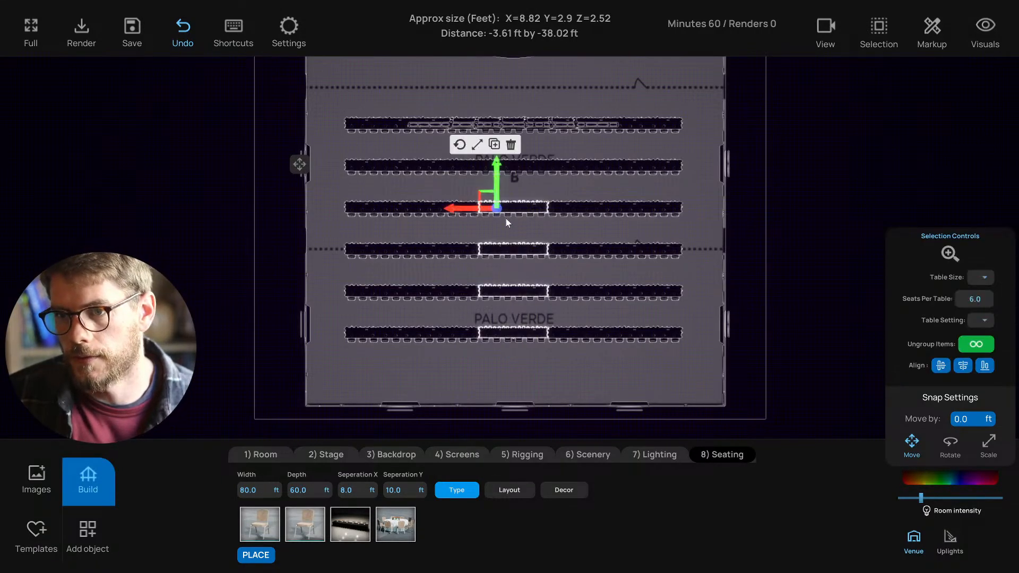
left_click_drag(509, 359, 512, 304)
left_click(509, 358)
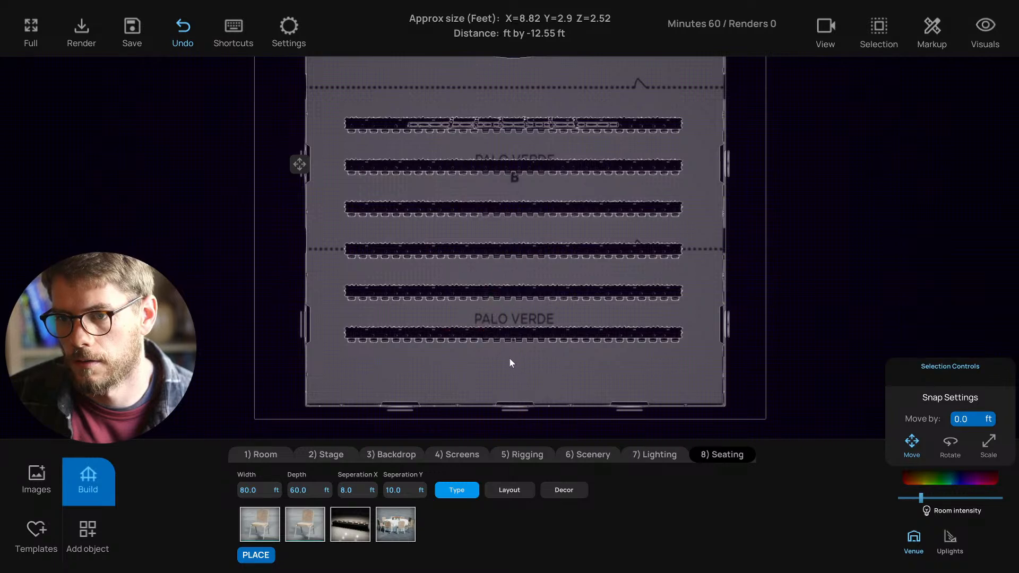
left_click_drag(500, 355, 494, 302)
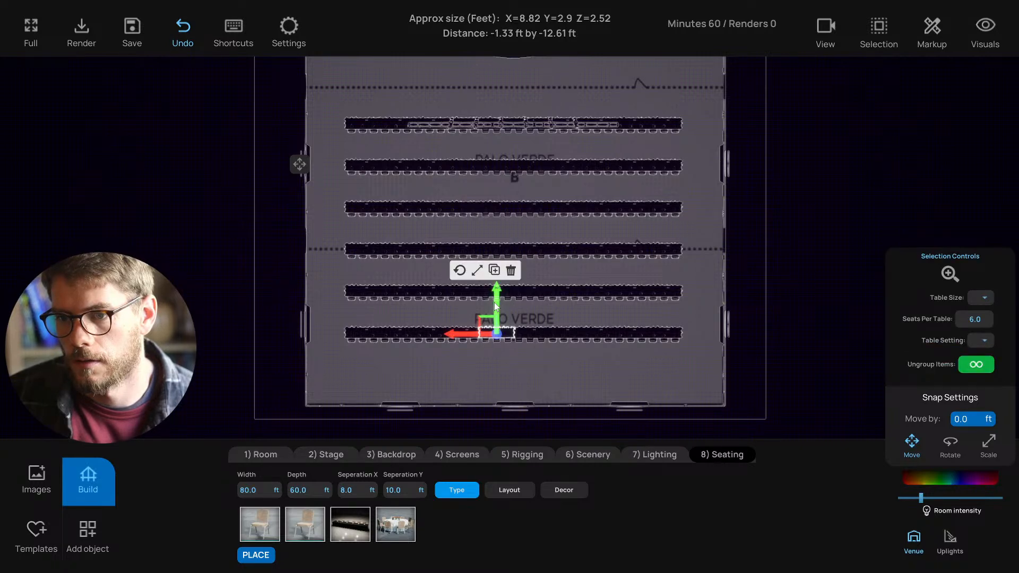
left_click(519, 377)
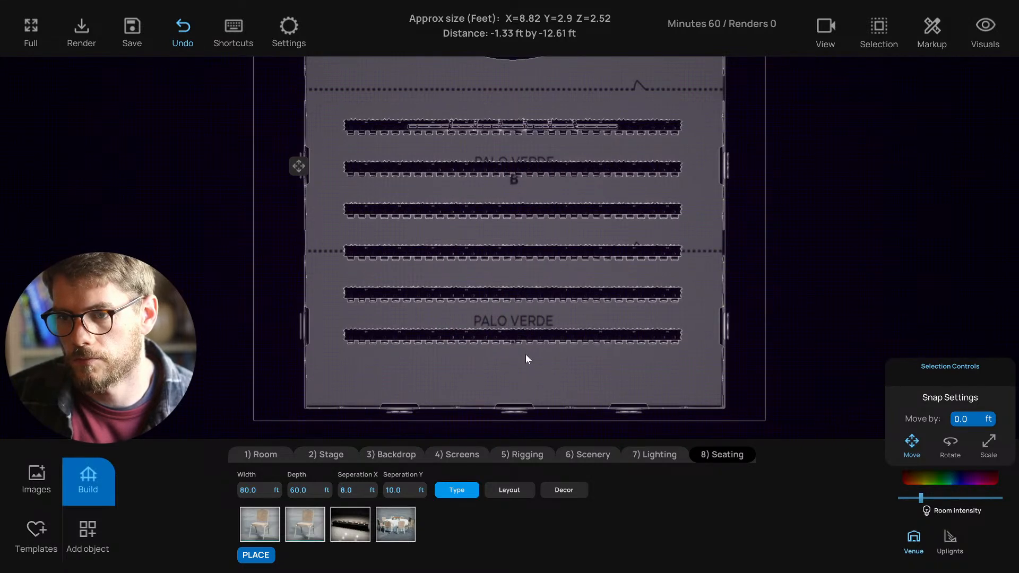
left_click_drag(524, 361, 525, 168)
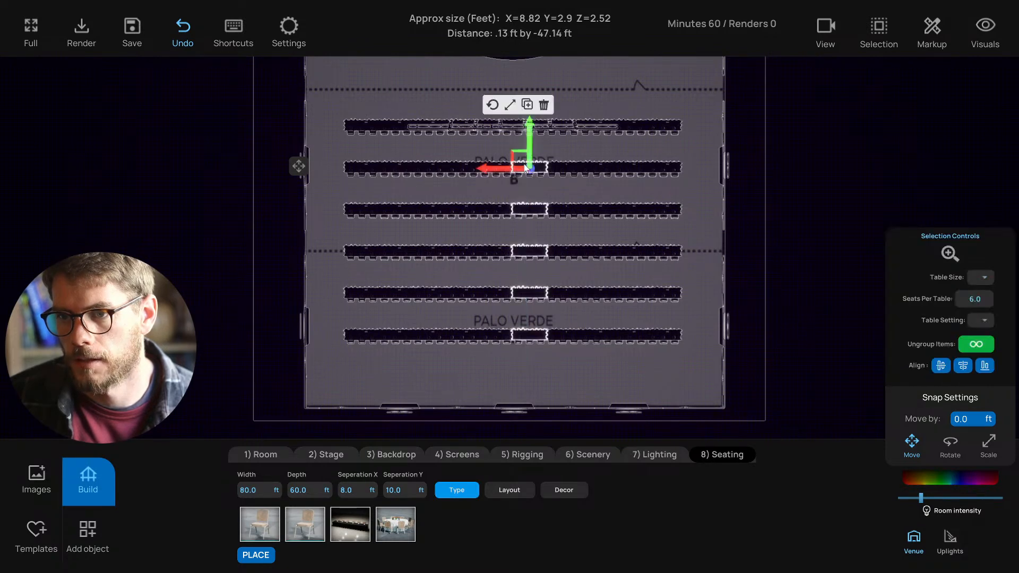
key("Delete")
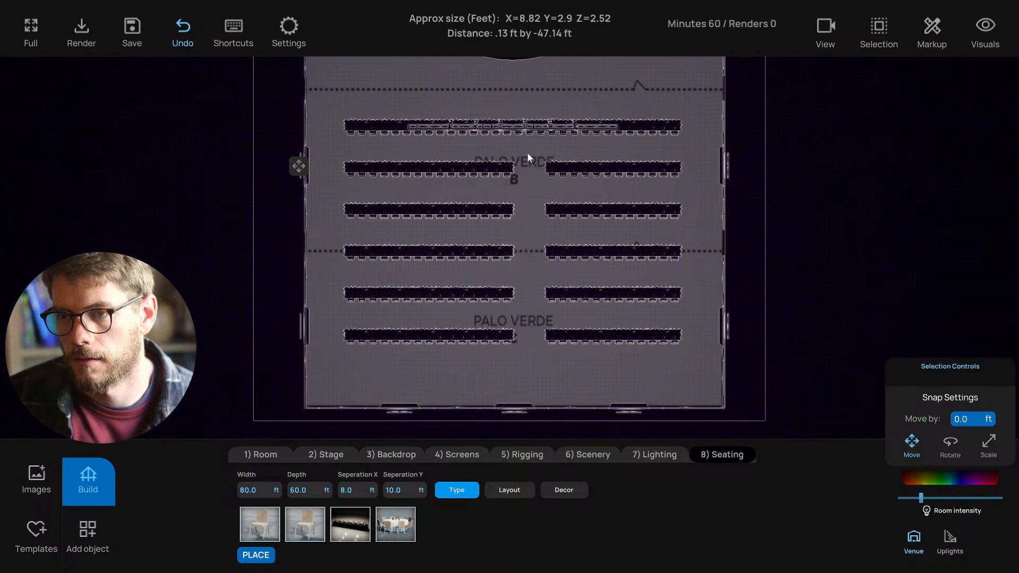
- Delete the front row's middle table segment as well
scroll(530, 148, "up", 5)
middle_click_drag(530, 134, 527, 161)
scroll(527, 161, "up", 1)
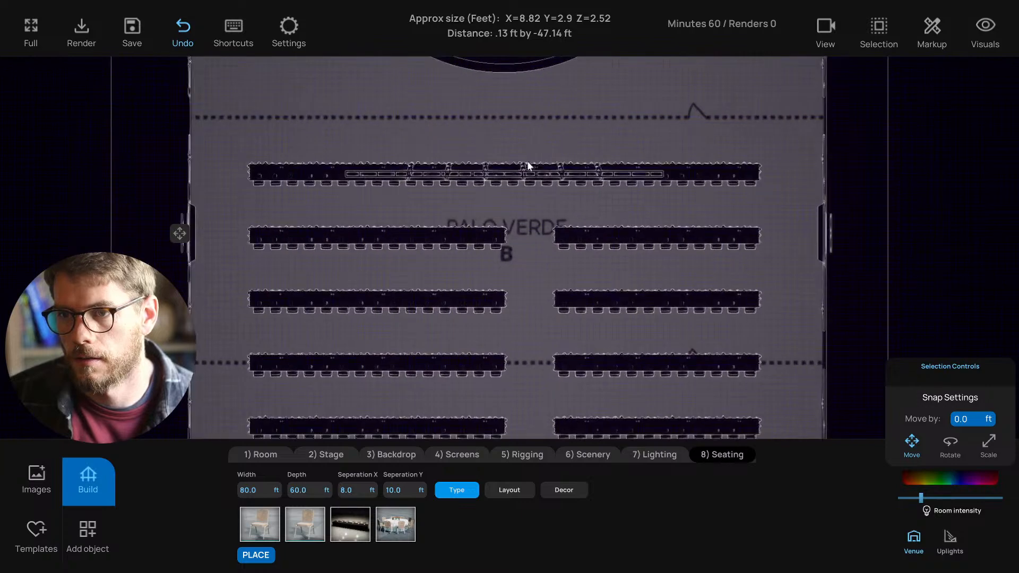
left_click_drag(531, 149, 537, 164)
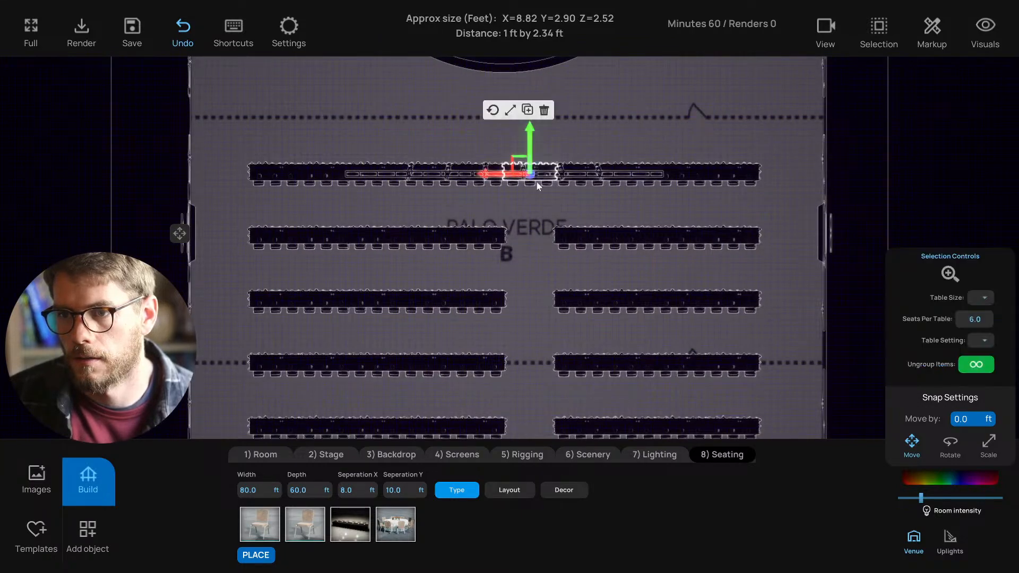
key("Delete")
middle_click_drag(530, 255, 522, 234)
scroll(557, 230, "down", 6)
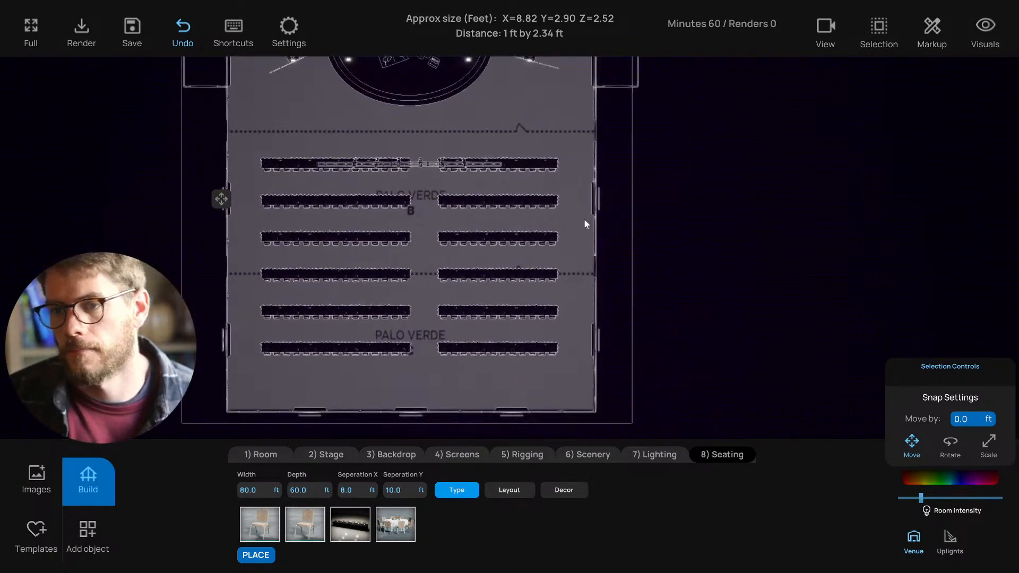
- Duplicate the right-end table segments and move the copies right to lengthen the rows
left_click(548, 291)
key("ctrl+c")
left_click_drag(516, 350, 545, 352)
left_click(543, 362)
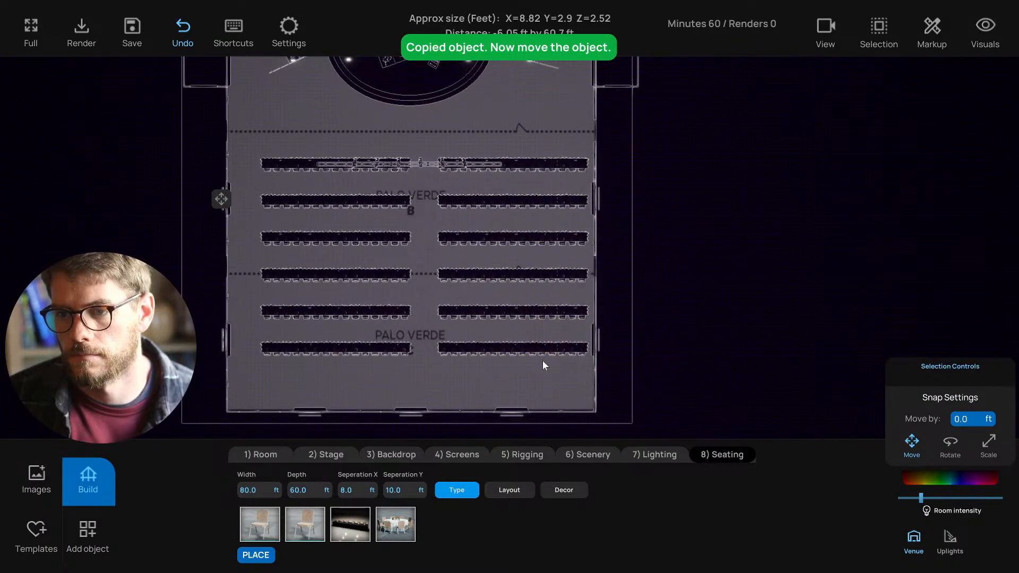
- Shift the right-hand table block and its right ends slightly left to balance both sides
left_click(531, 348)
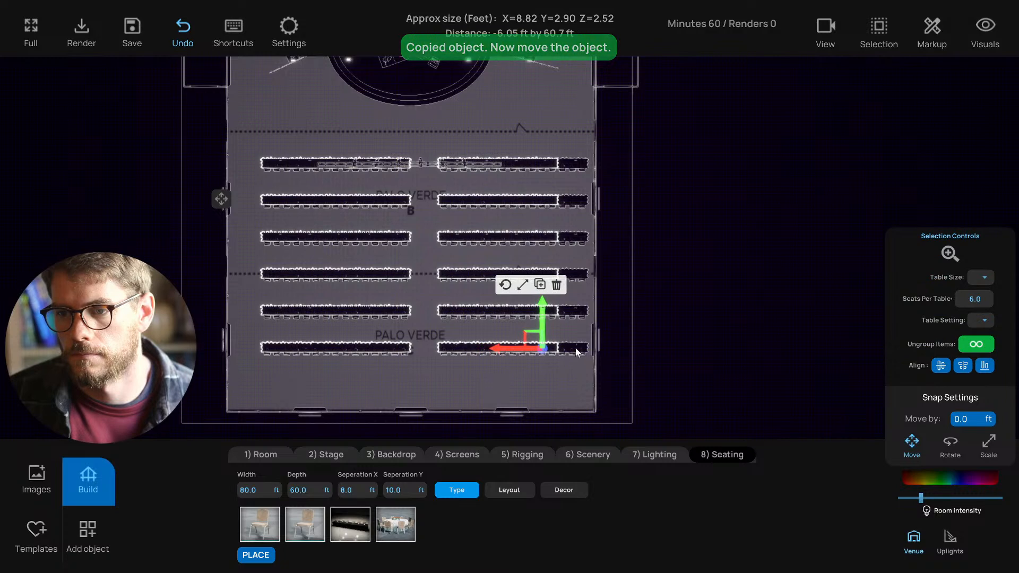
left_click(576, 349, "shift")
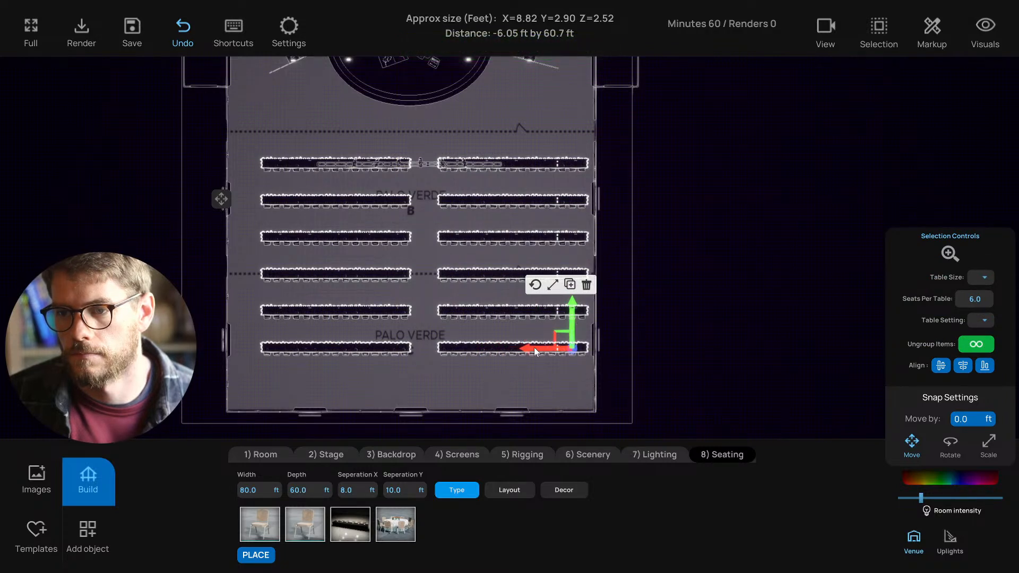
left_click_drag(534, 347, 520, 346)
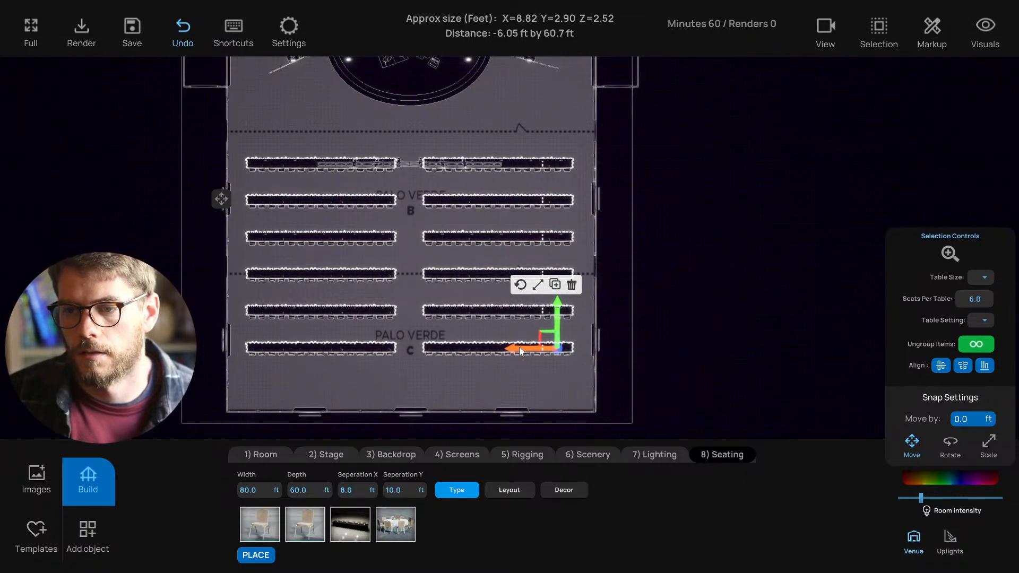
left_click_drag(575, 366, 519, 163)
left_click(473, 374)
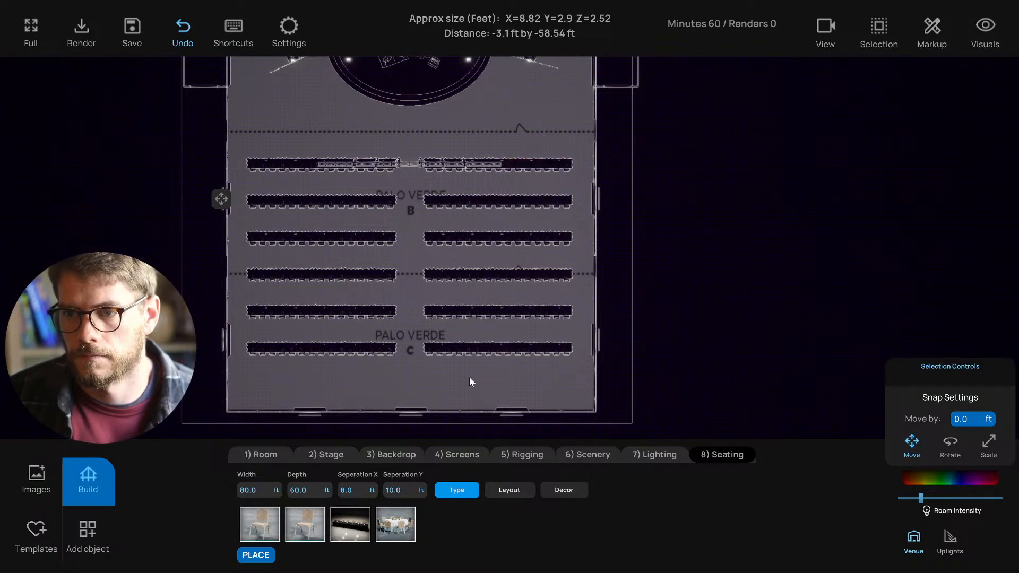
middle_click_drag(469, 377, 485, 376)
key("1")
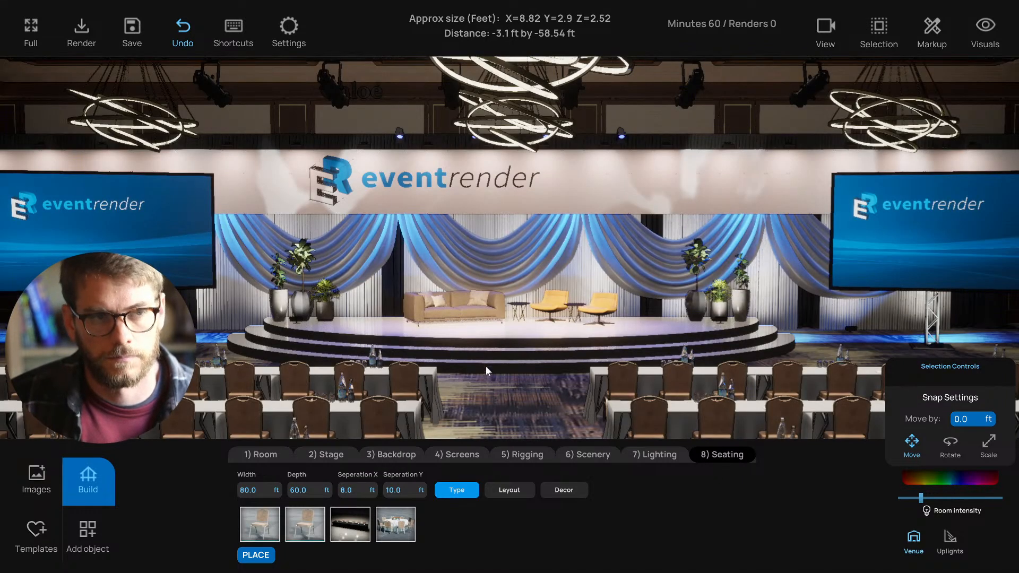
scroll(533, 327, "down", 5)
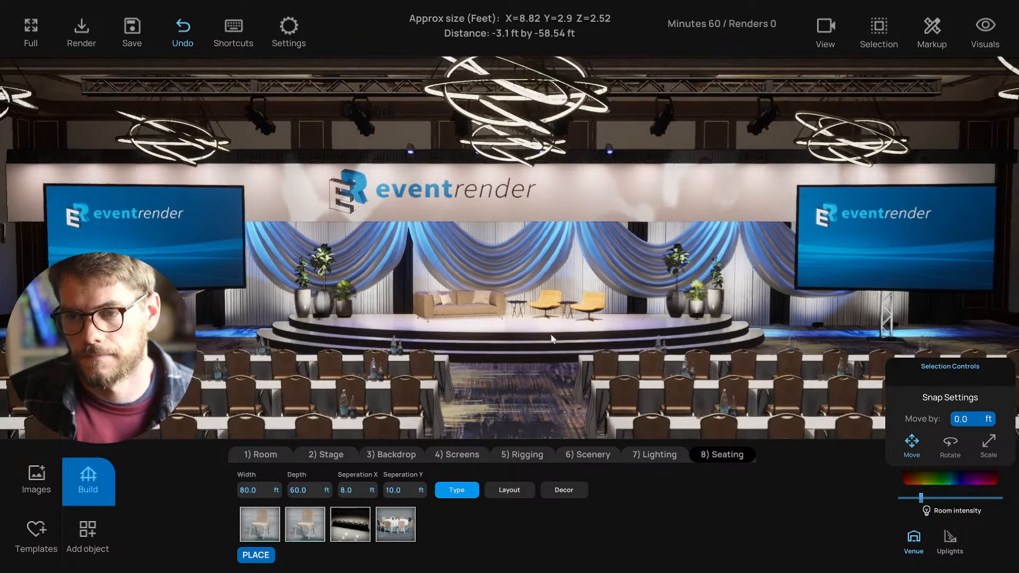
scroll(557, 338, "down", 5)
key("ctrl+s")
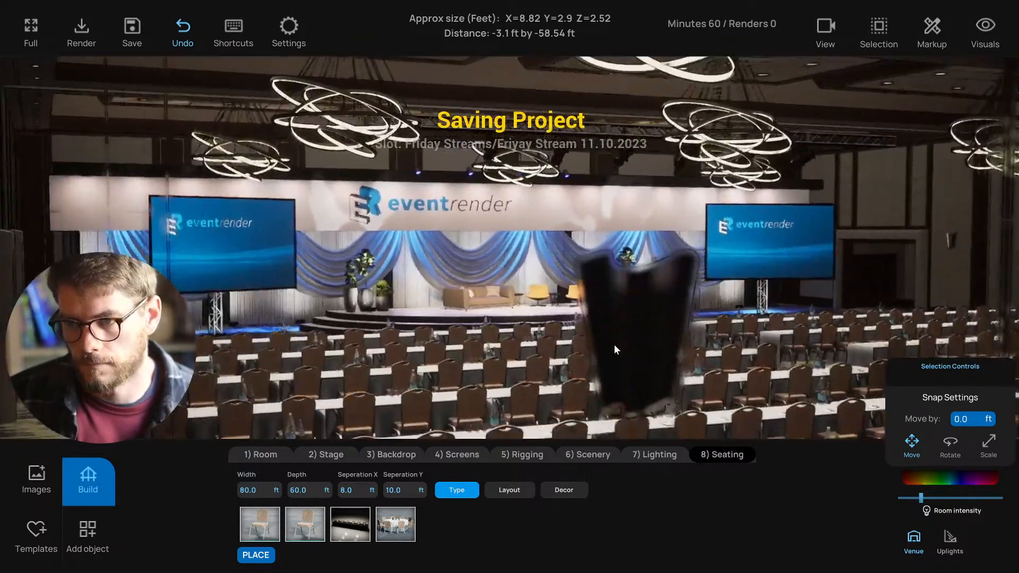
right_click_drag(614, 345, 498, 275)
key("t")
scroll(498, 274, "down", 2)
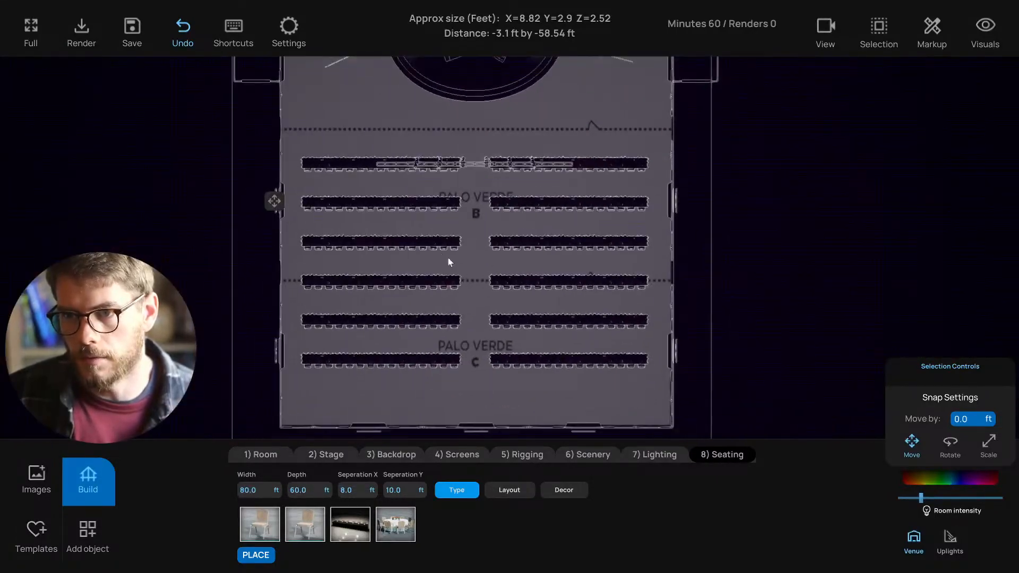
left_click(434, 238)
left_click(639, 169)
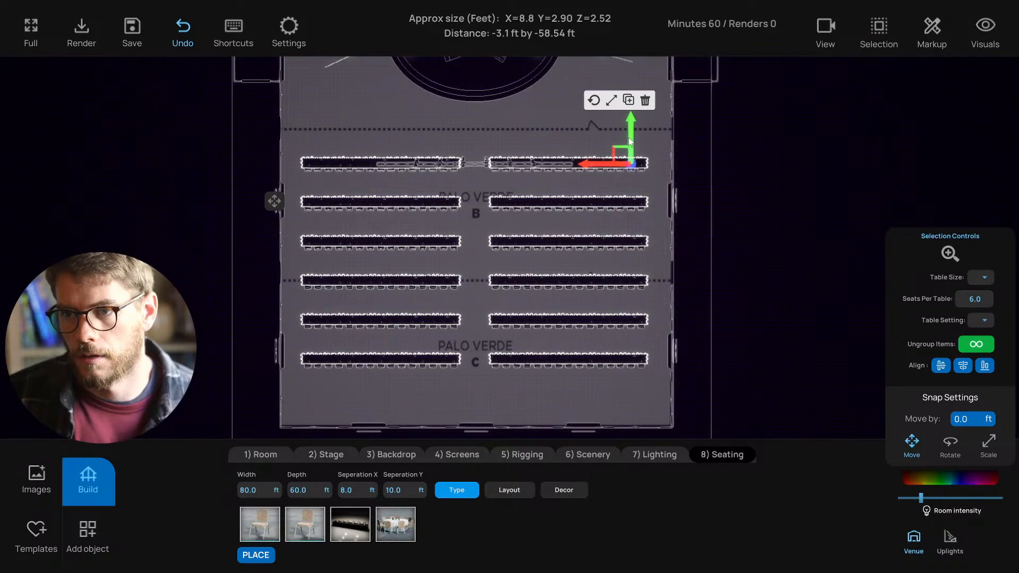
left_click_drag(630, 141, 628, 120)
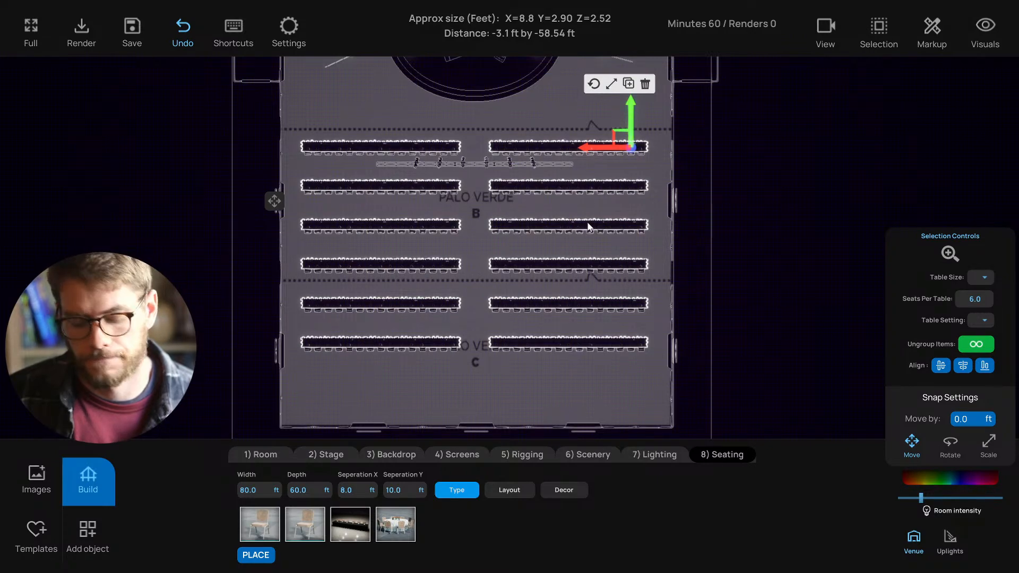
key("1")
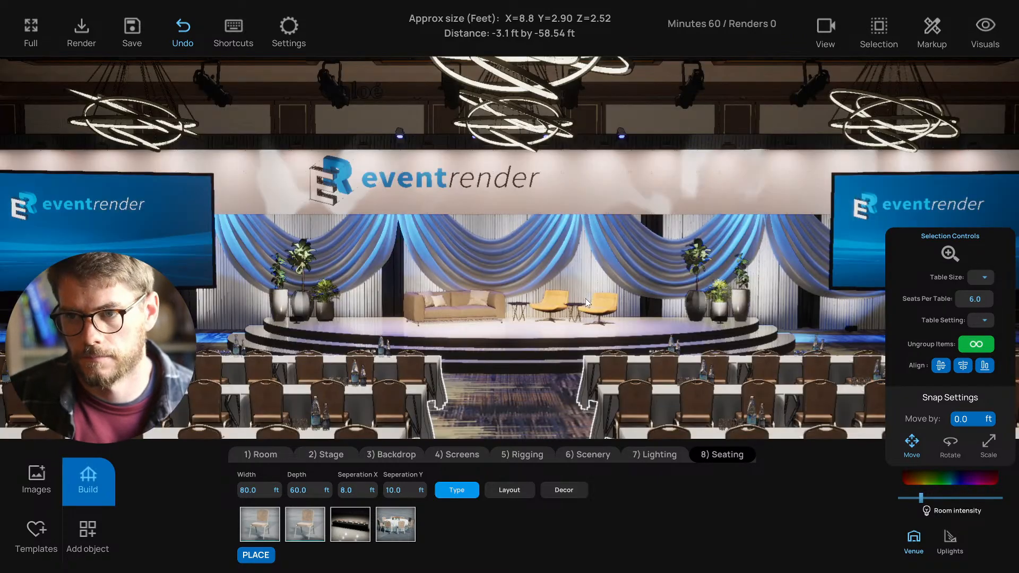
scroll(586, 295, "down", 3)
right_click_drag(586, 295, 574, 343)
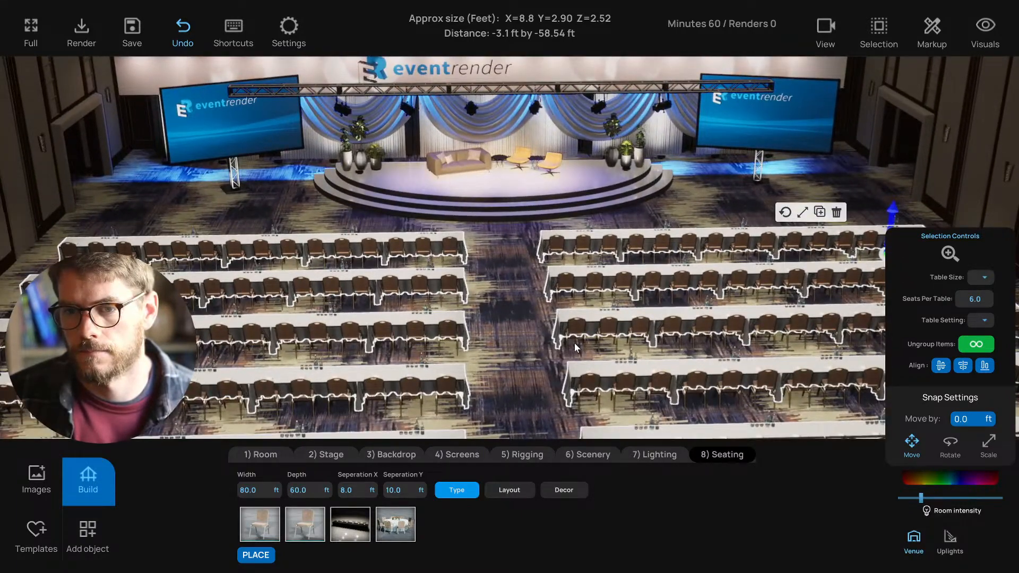
key("2")
scroll(574, 343, "down", 5)
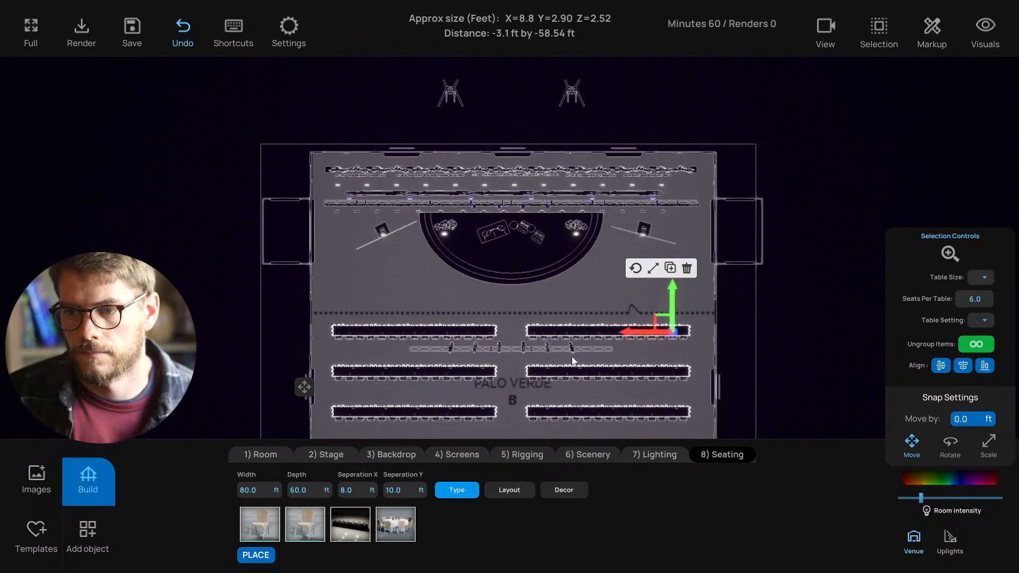
- Delete all right-side table rows and the left rows behind the front pair
right_click_drag(573, 355, 540, 292)
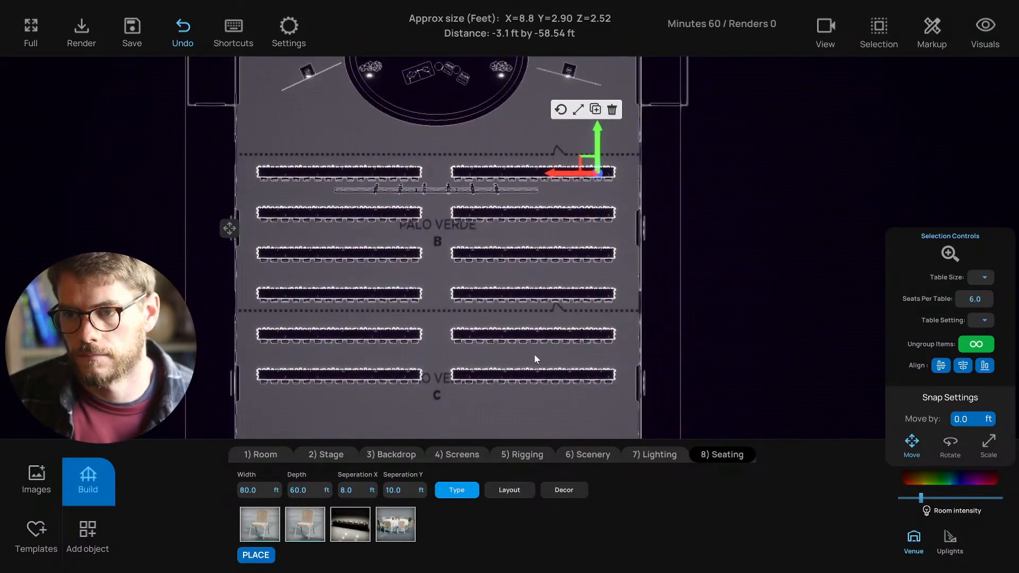
left_click(546, 373)
left_click_drag(610, 409, 455, 217)
key("Delete")
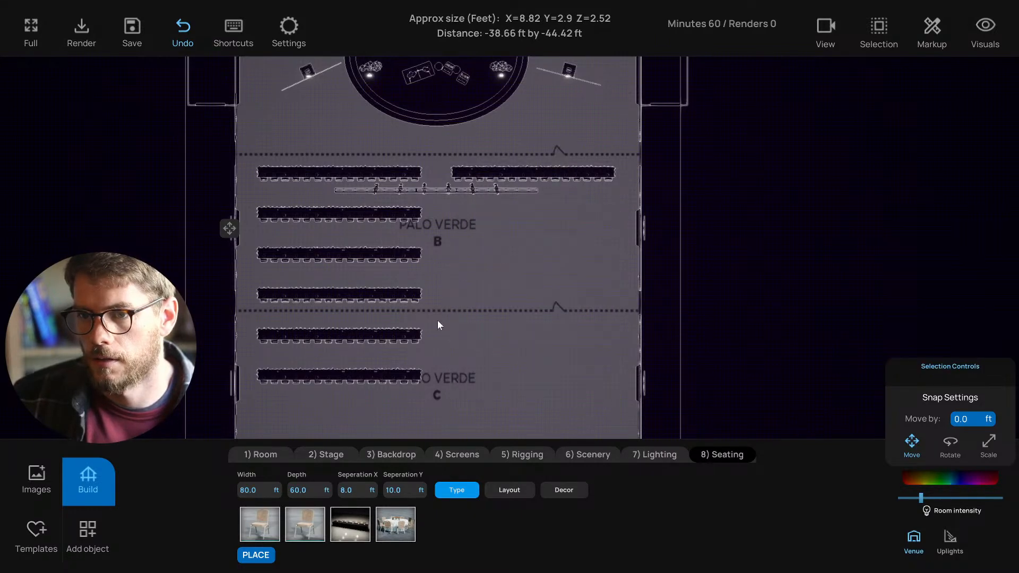
left_click_drag(442, 360, 256, 211)
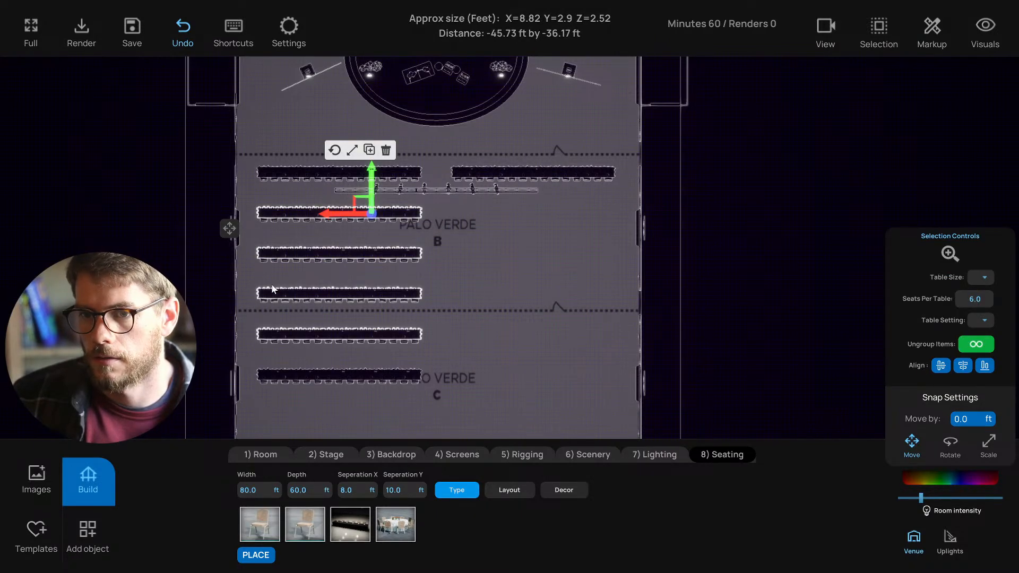
key("Delete")
left_click_drag(256, 360, 419, 393)
key("Delete")
- Ungroup the front rows, then regroup the right front row's tables
scroll(459, 300, "up", 2)
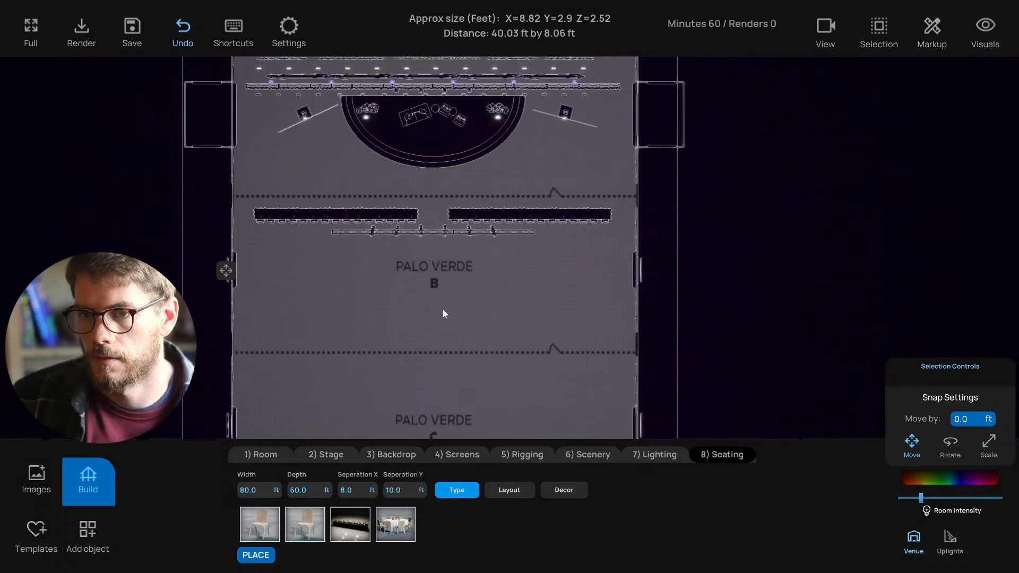
left_click(553, 216)
left_click(969, 343)
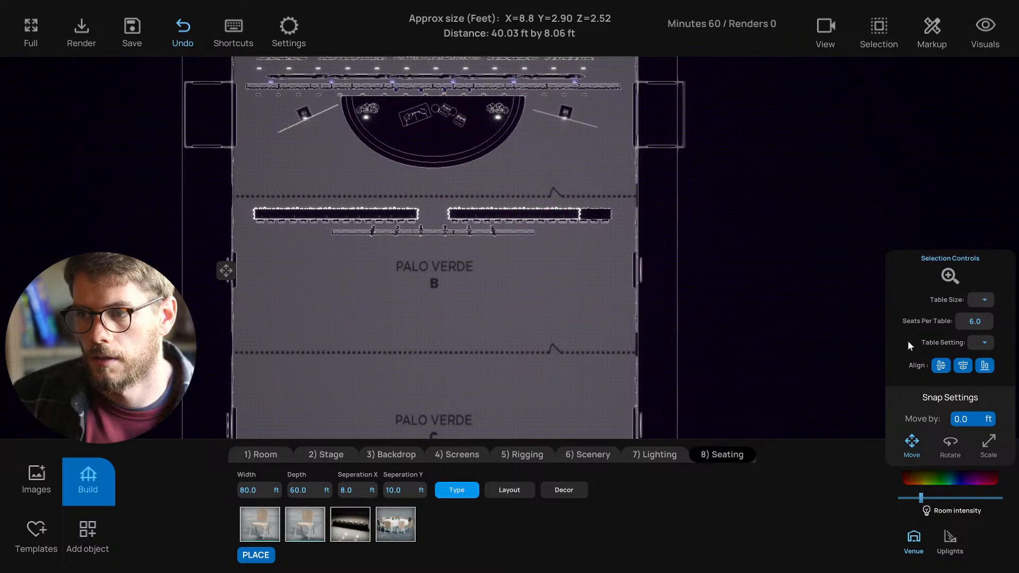
left_click(548, 236)
left_click(593, 220)
left_click(970, 344)
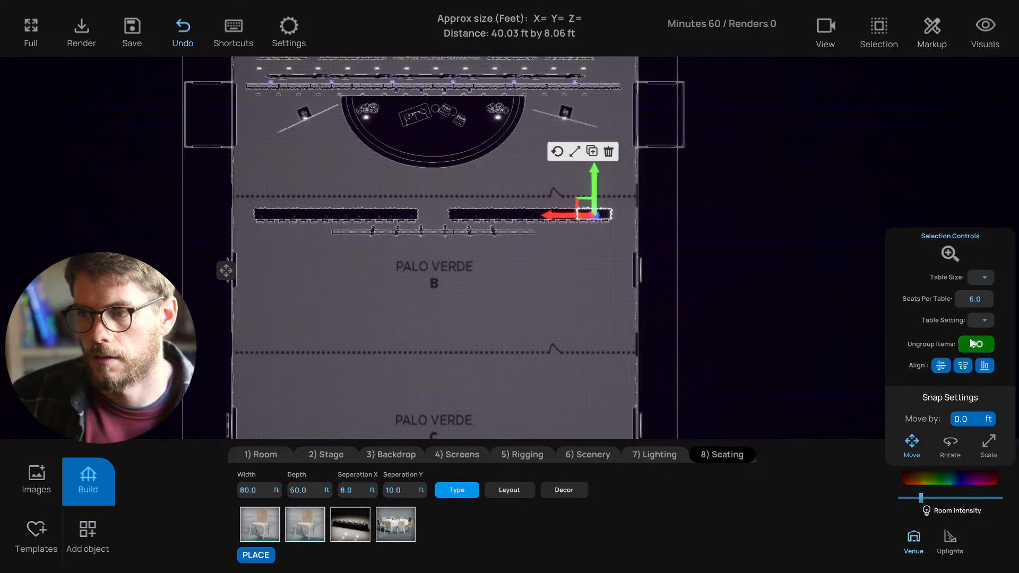
left_click(618, 330)
left_click(571, 218)
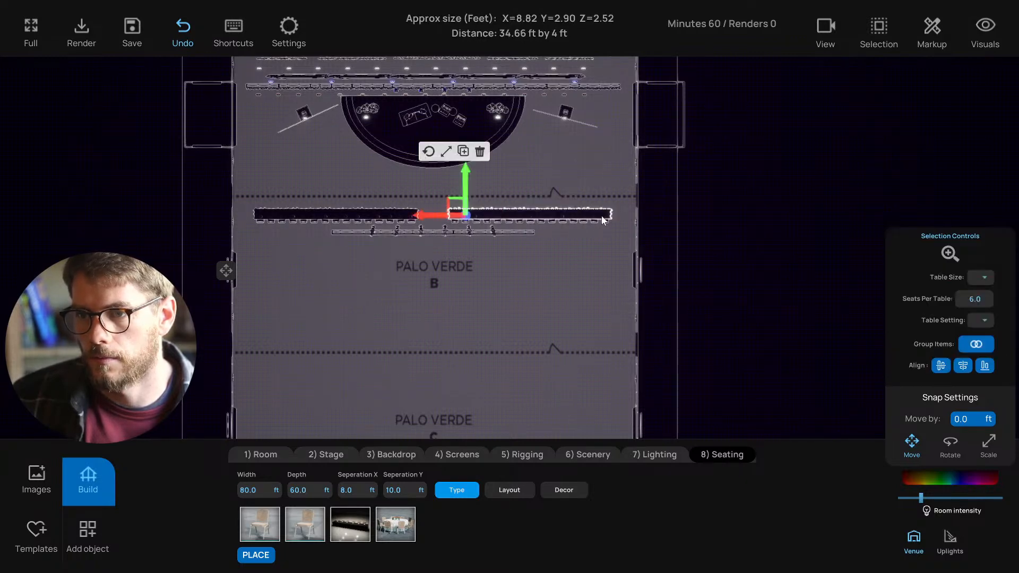
left_click(981, 342)
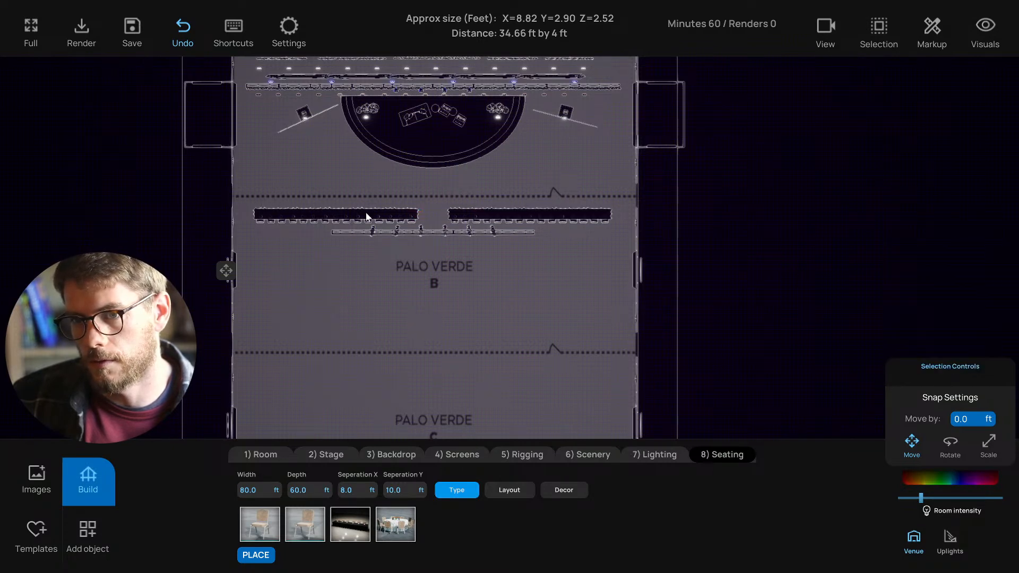
- Ungroup the left front row and select every table in it
left_click(379, 215)
left_click(976, 346)
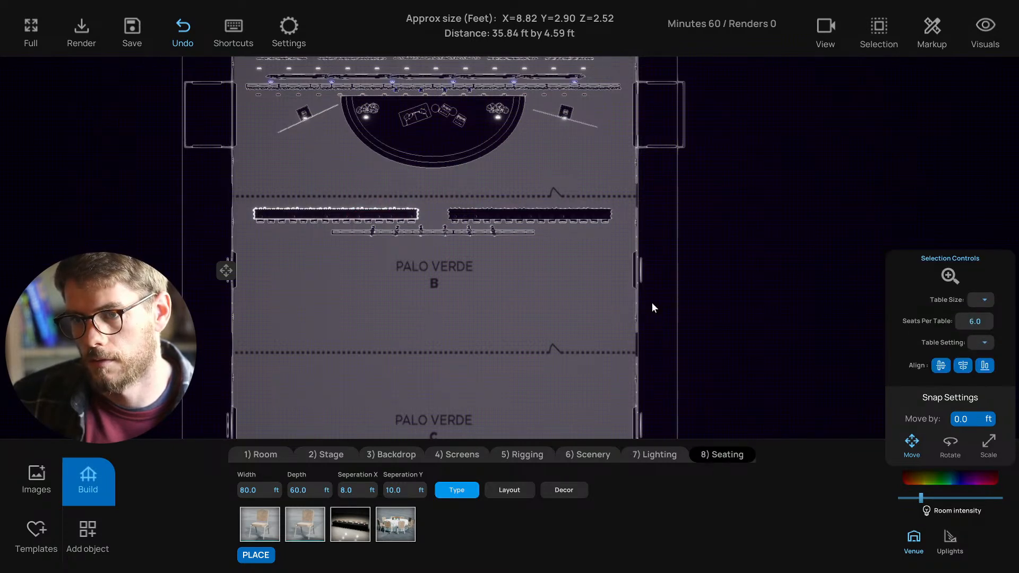
left_click_drag(235, 202, 395, 217)
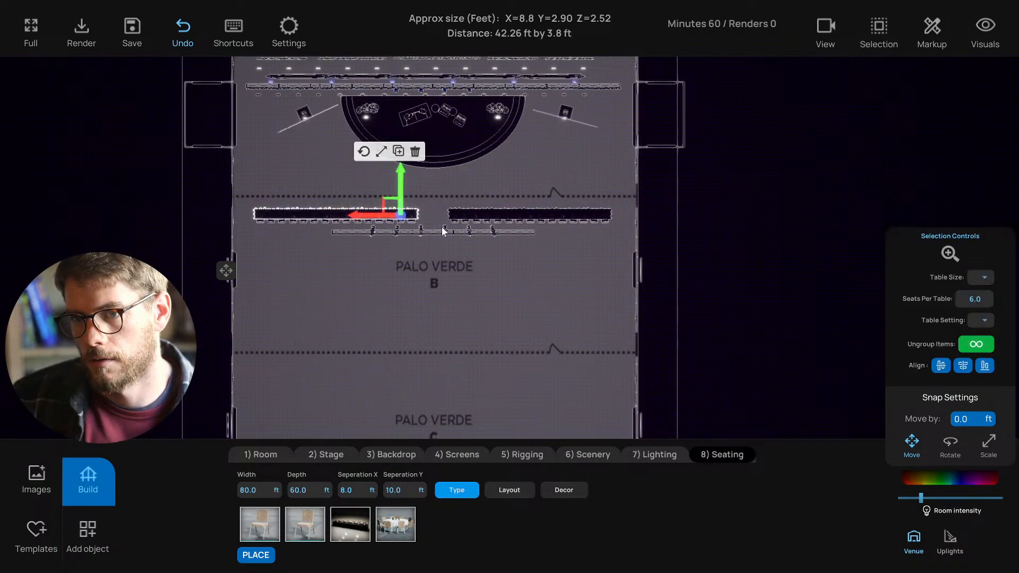
left_click(961, 345)
left_click(335, 194)
left_click(322, 215)
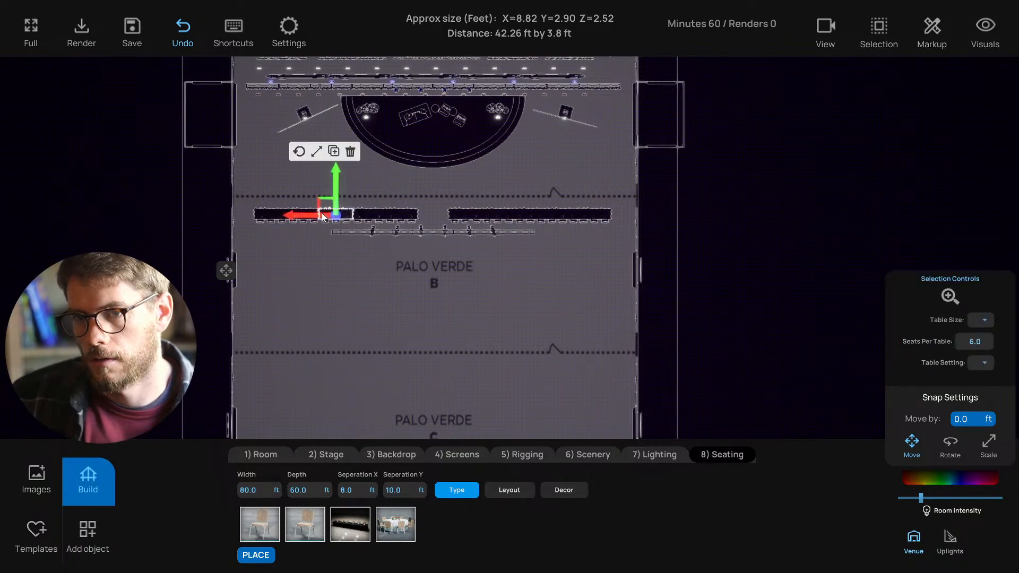
left_click(264, 214)
left_click_drag(246, 193, 424, 218)
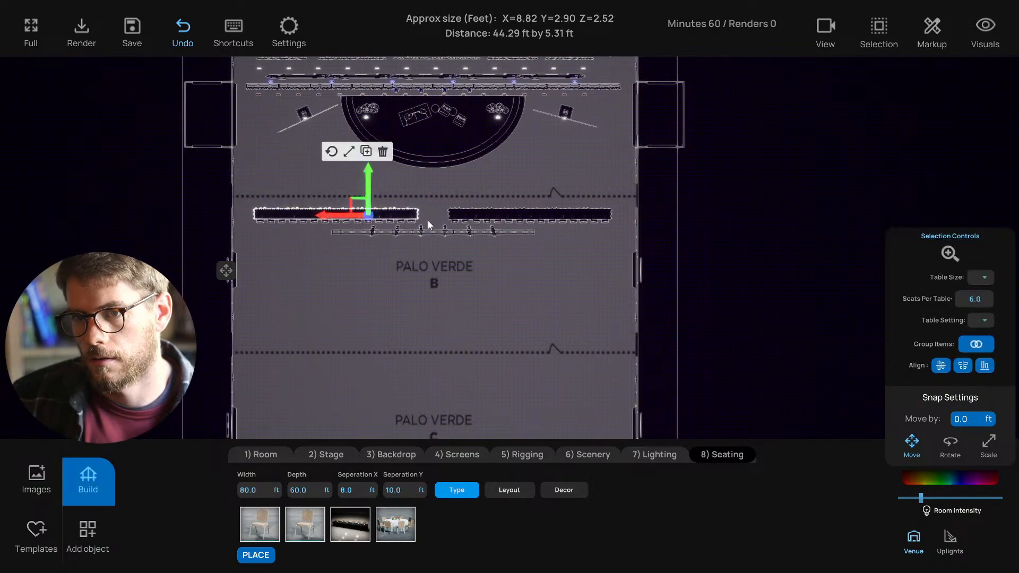
- Group the left front row and rotate it 15° using a 15 Deg. rotation step
left_click(961, 348)
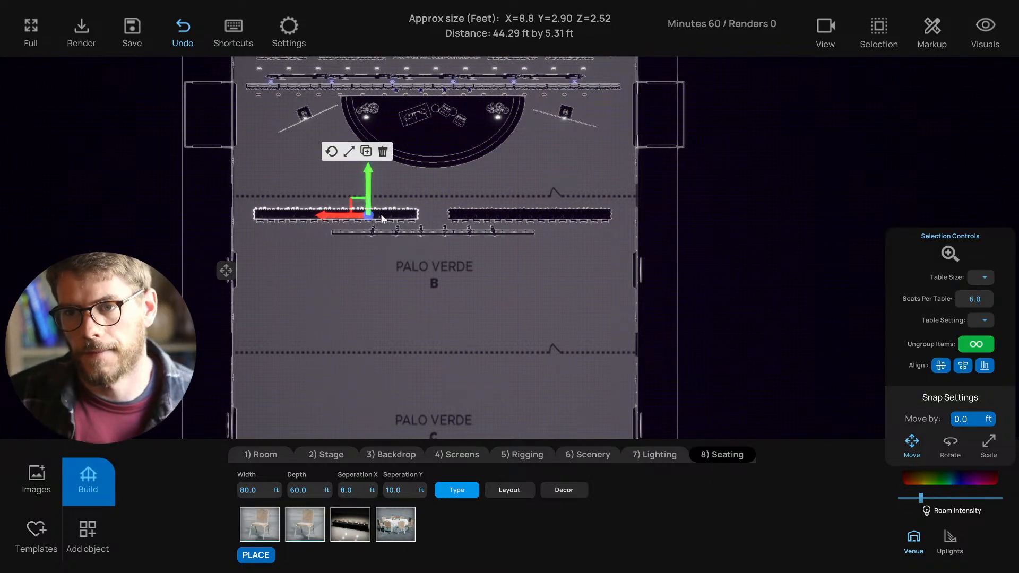
left_click(331, 152)
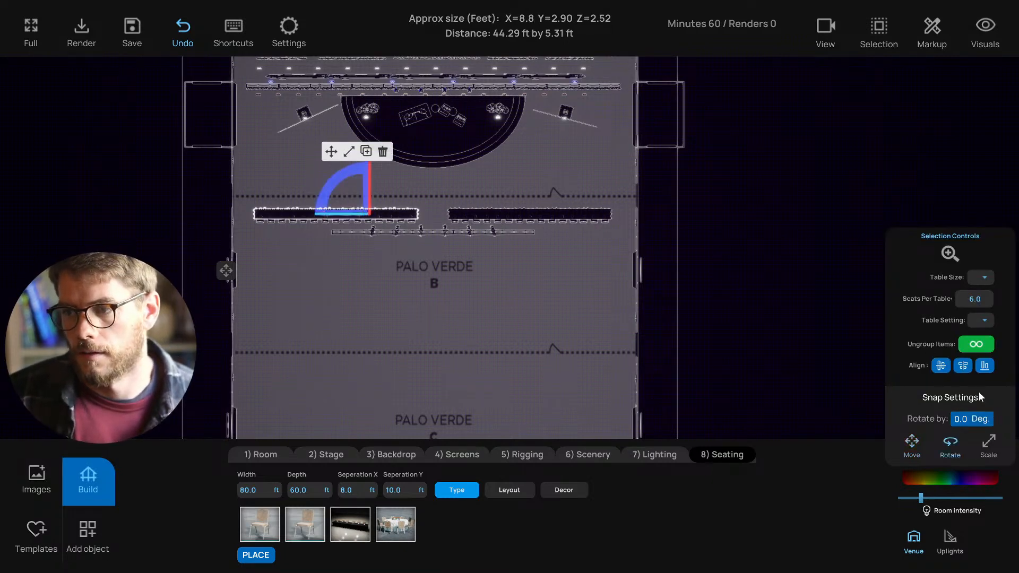
left_click(966, 420)
type("15")
key("Return")
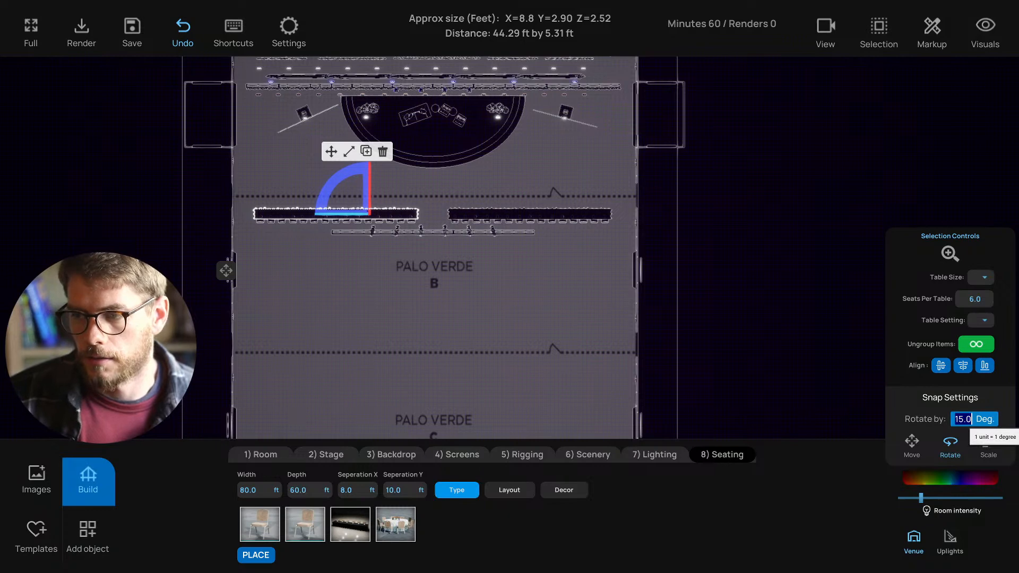
left_click_drag(339, 180, 342, 176)
- Rotate the right front row 15° the opposite way, then select both angled rows
left_click(504, 213)
left_click_drag(456, 186, 444, 211)
left_click(460, 151)
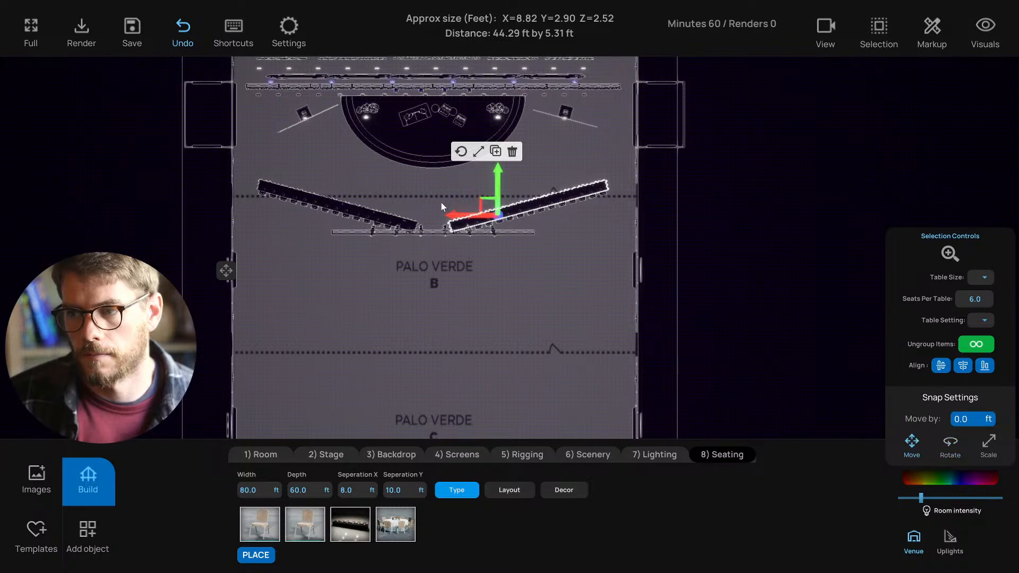
left_click(417, 207)
left_click(371, 217)
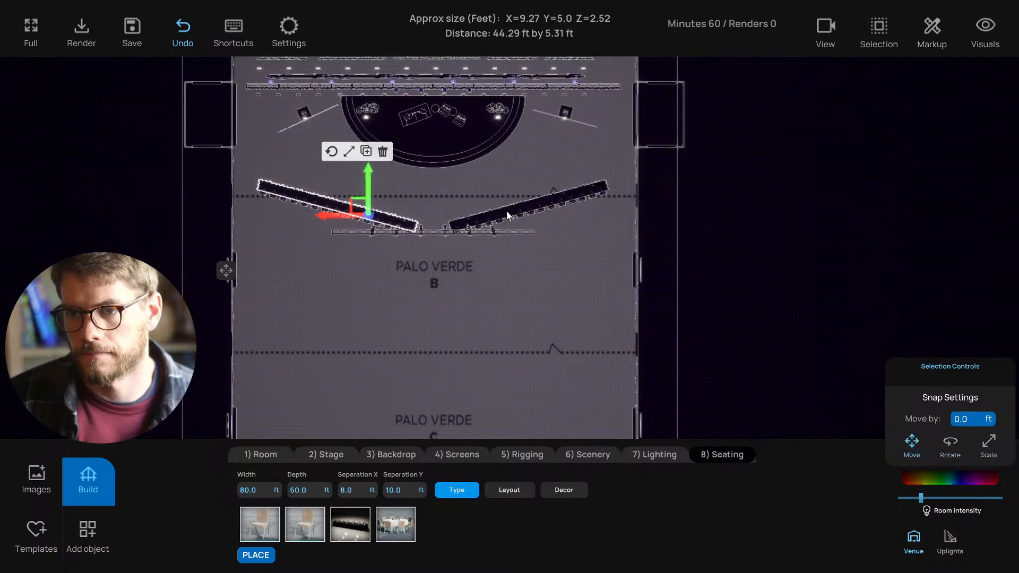
left_click(504, 210, "shift")
- Nudge the angled pair into place and duplicate it down the room into six chevron rows
left_click_drag(495, 185, 497, 191)
left_click_drag(455, 222, 457, 222)
key("ctrl+d")
left_click_drag(498, 187, 477, 312)
middle_click_drag(490, 314, 483, 277)
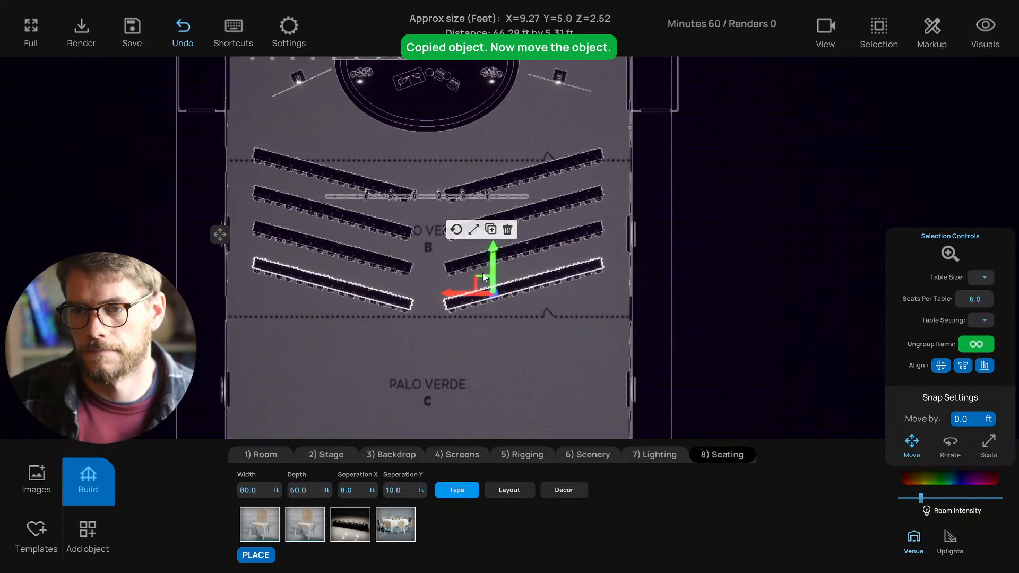
left_click_drag(493, 265, 492, 301)
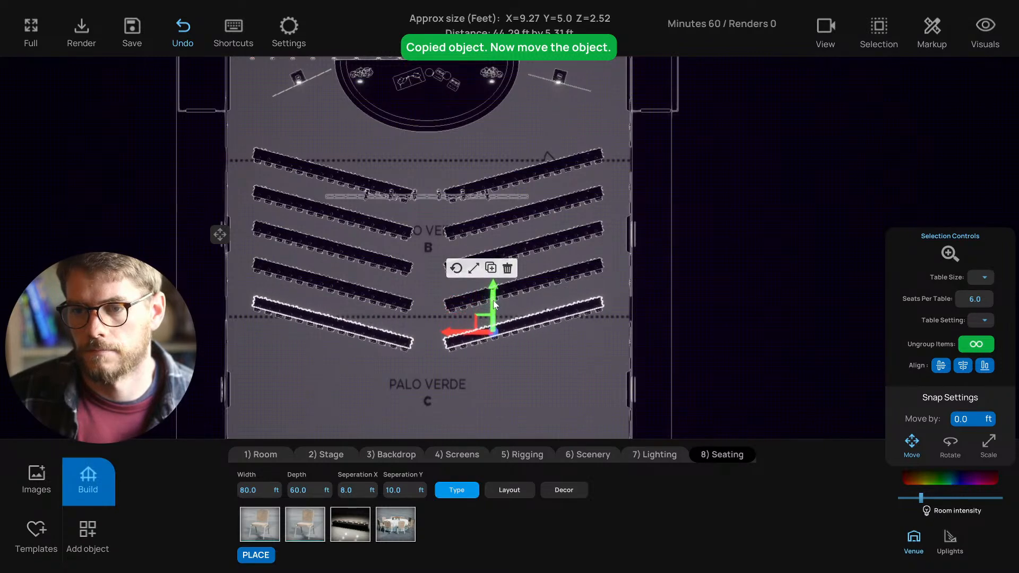
middle_click_drag(447, 327, 451, 278)
left_click_drag(496, 261, 496, 295)
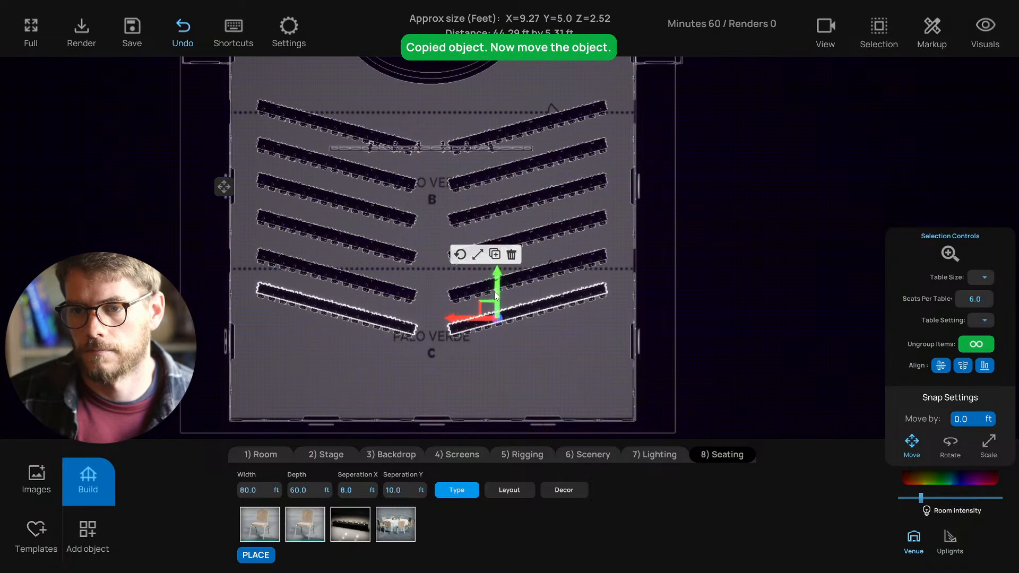
left_click(421, 282)
- Review the chevron seating in plan, front and side views, then select the upper-left row in plan
key("1")
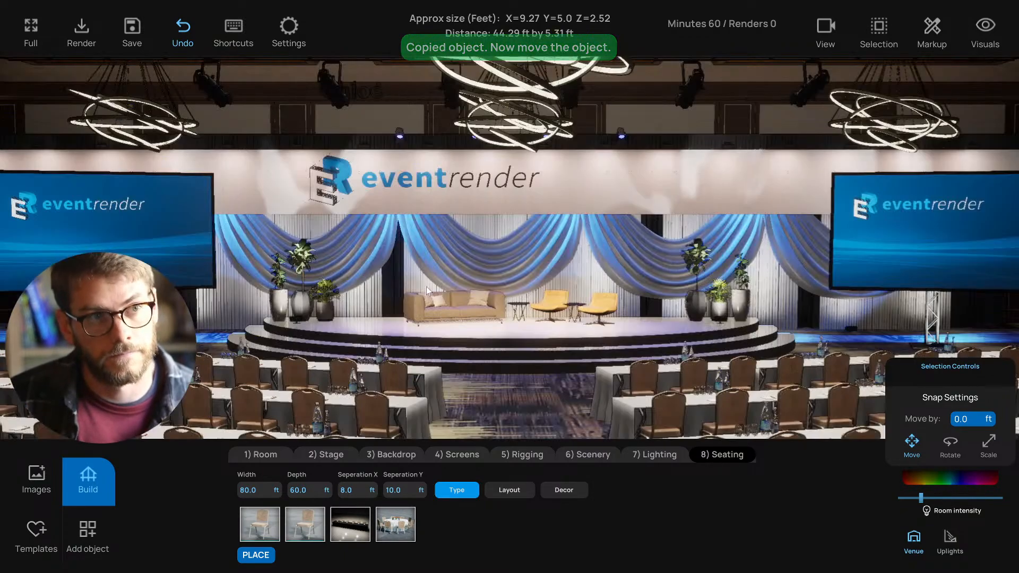
scroll(481, 308, "down", 3)
key("2")
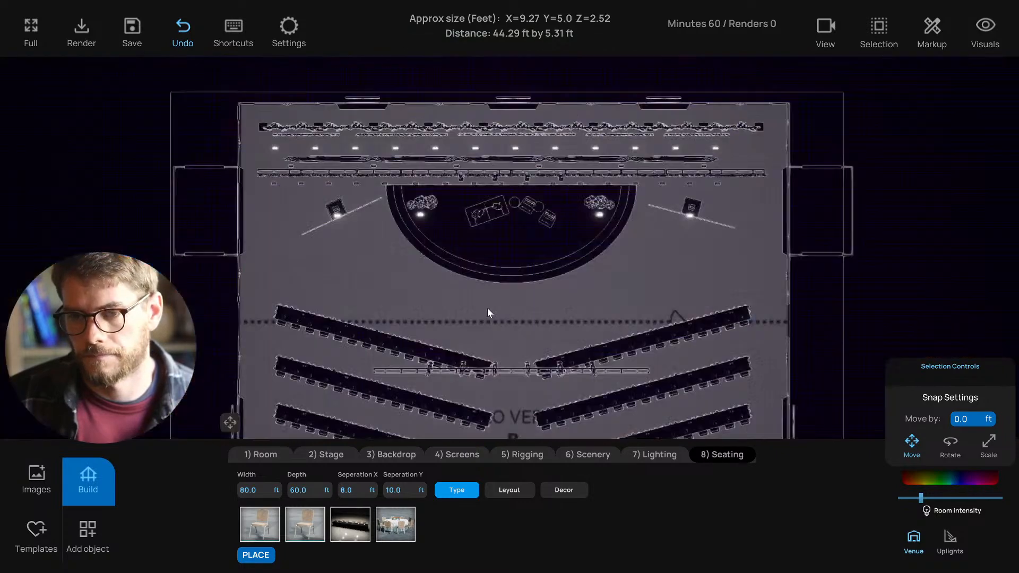
scroll(493, 321, "down", 3)
middle_click_drag(498, 331, 464, 223)
left_click(342, 201)
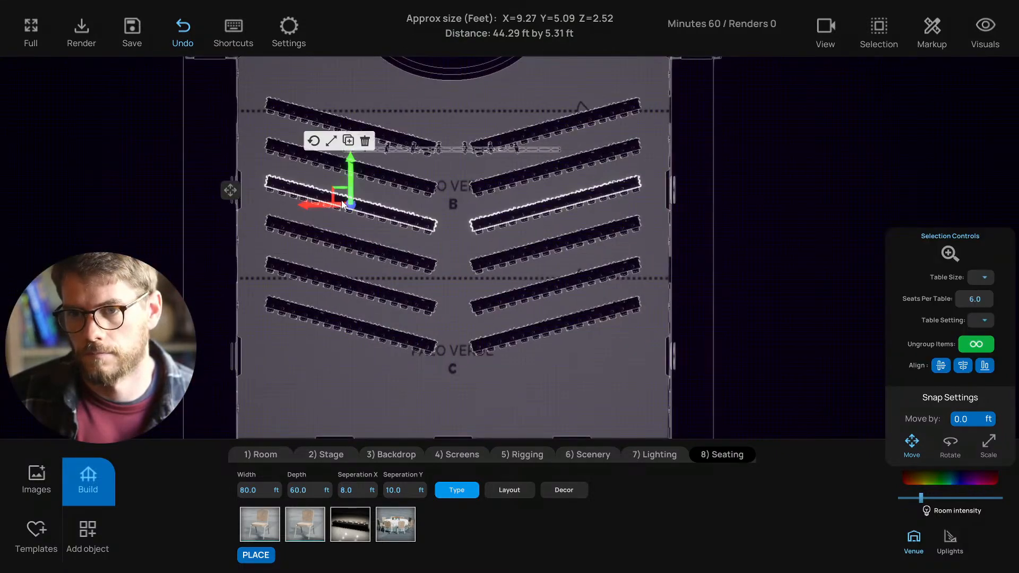
left_click(432, 355)
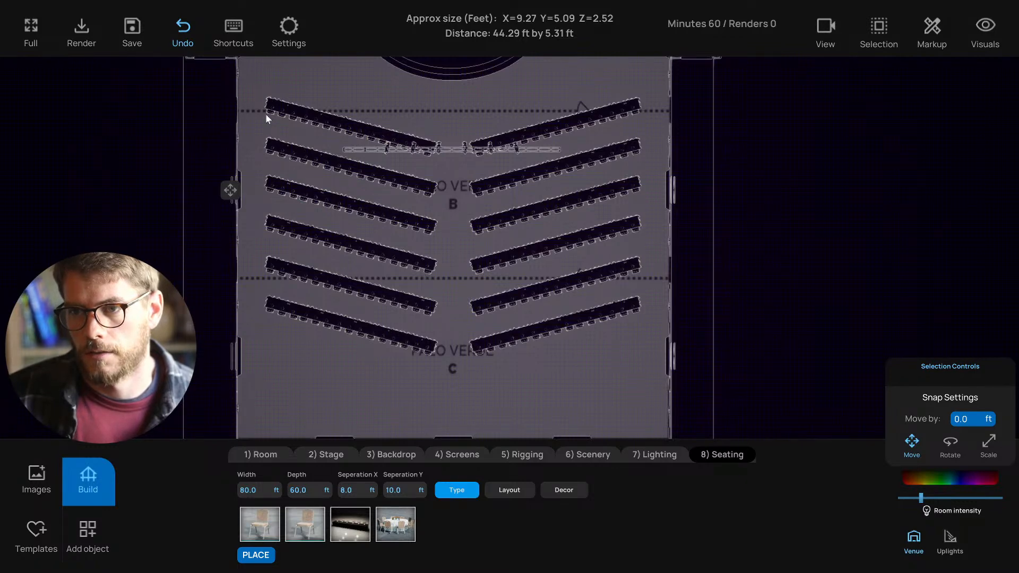
key("3")
key("4")
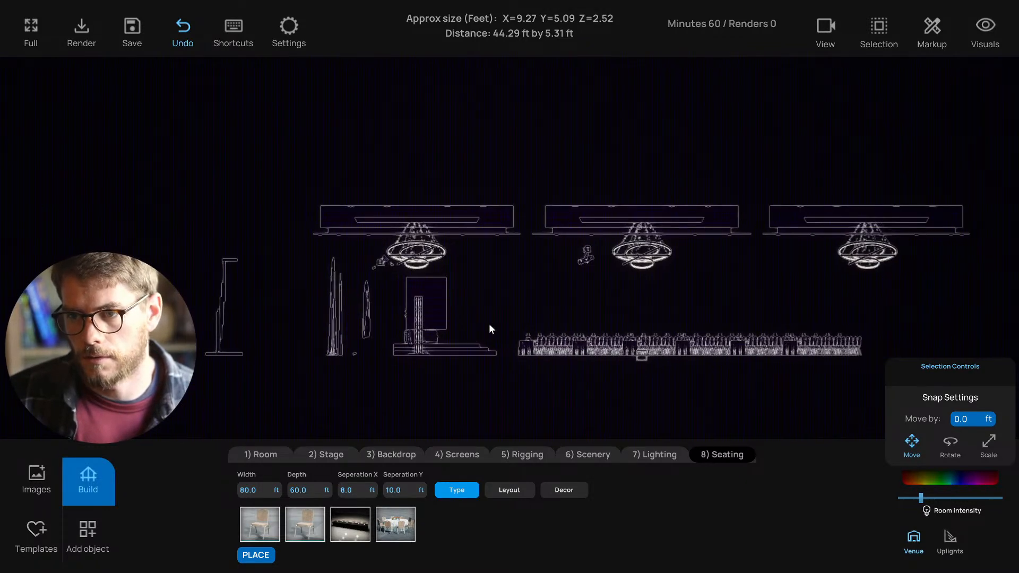
key("3")
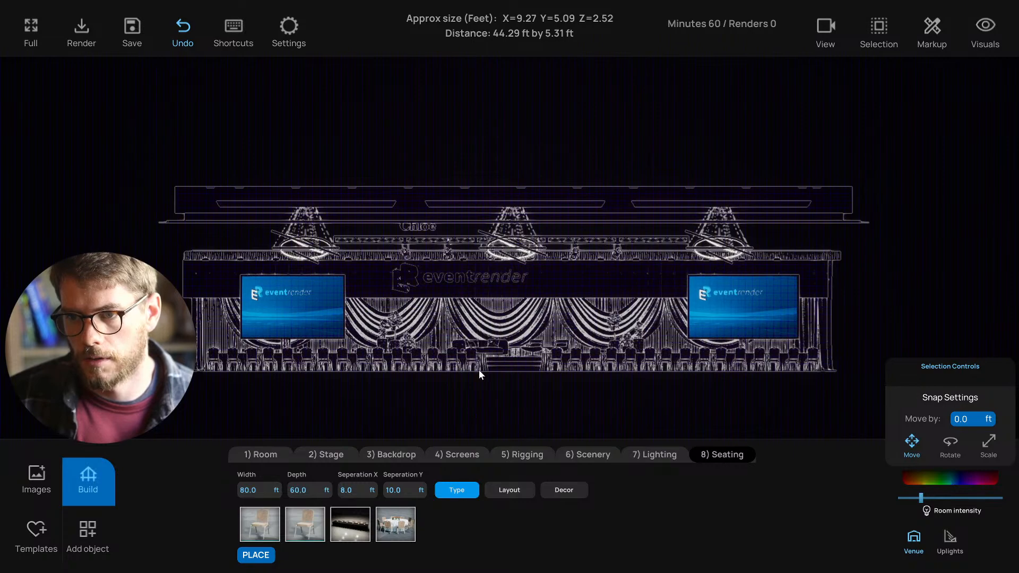
key("1")
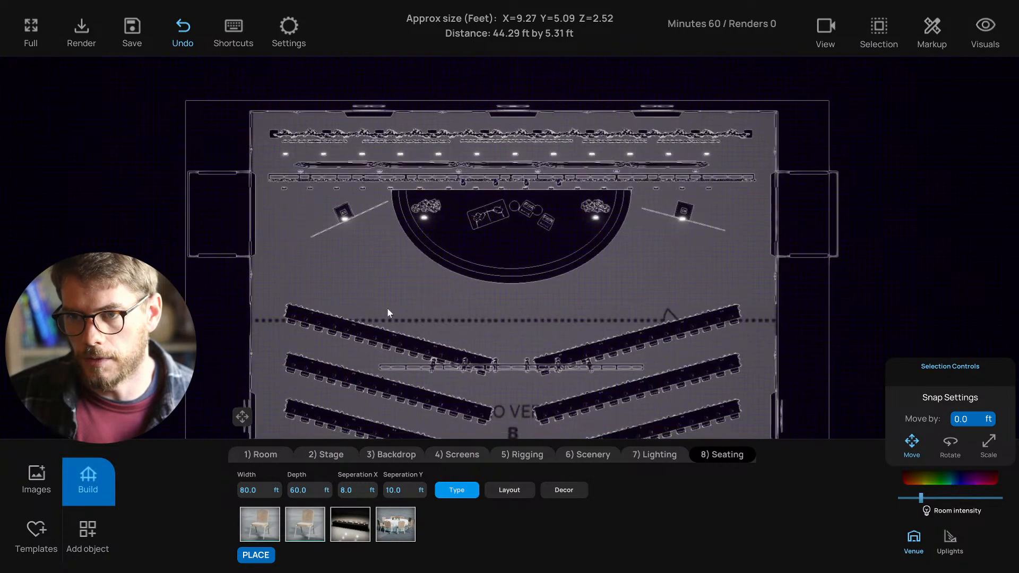
left_click(350, 176)
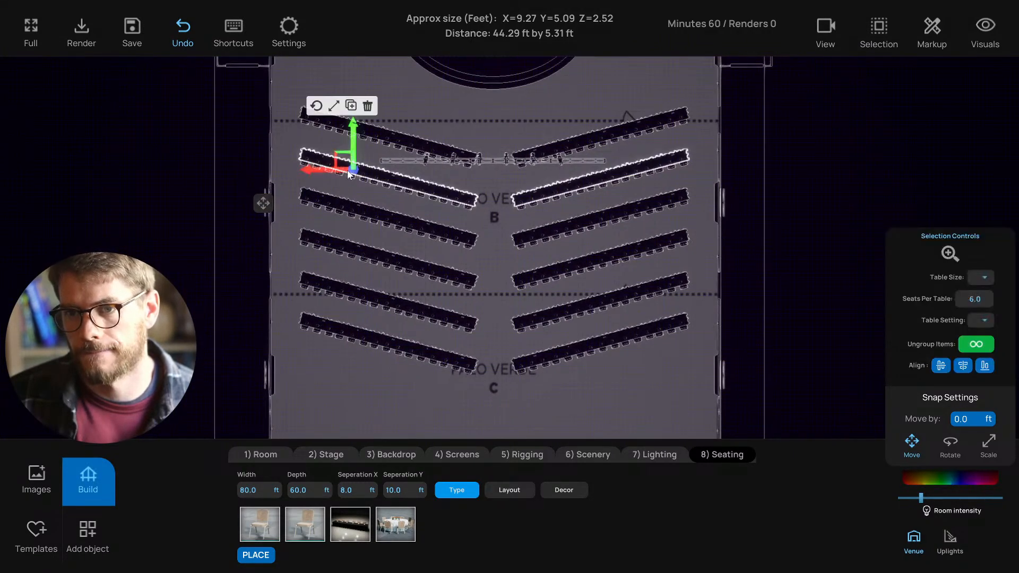
- Enable Multi-Select, select the left-block tables and shift them slightly right
left_click(878, 29)
left_click(882, 73)
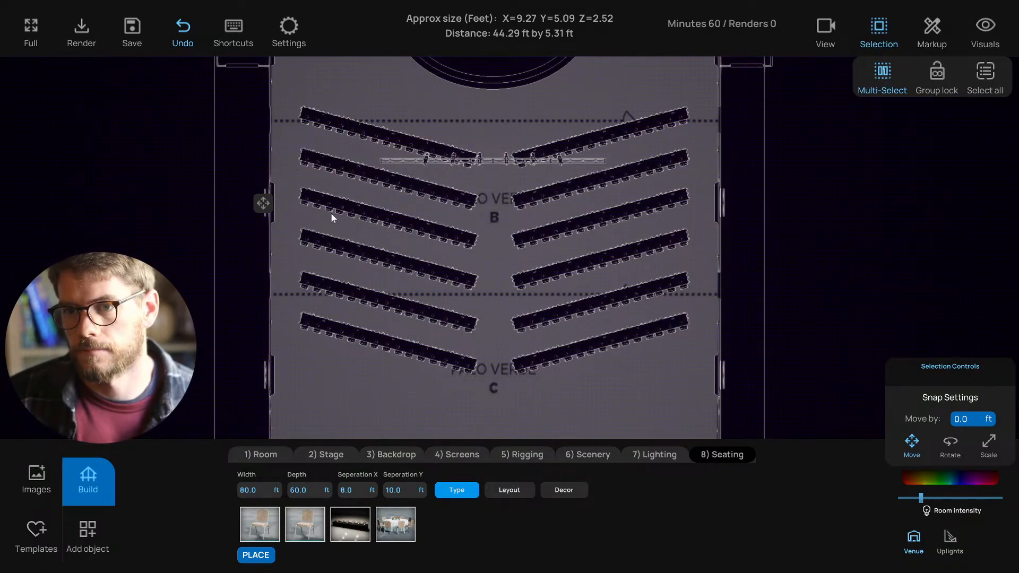
left_click_drag(294, 165, 472, 393)
left_click_drag(280, 170, 469, 381)
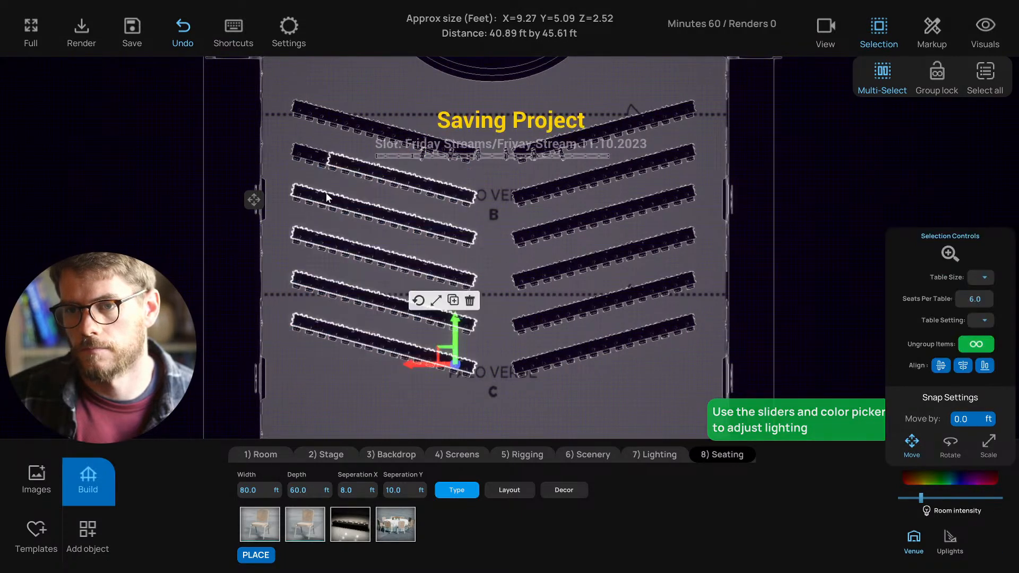
middle_click_drag(345, 122, 342, 153)
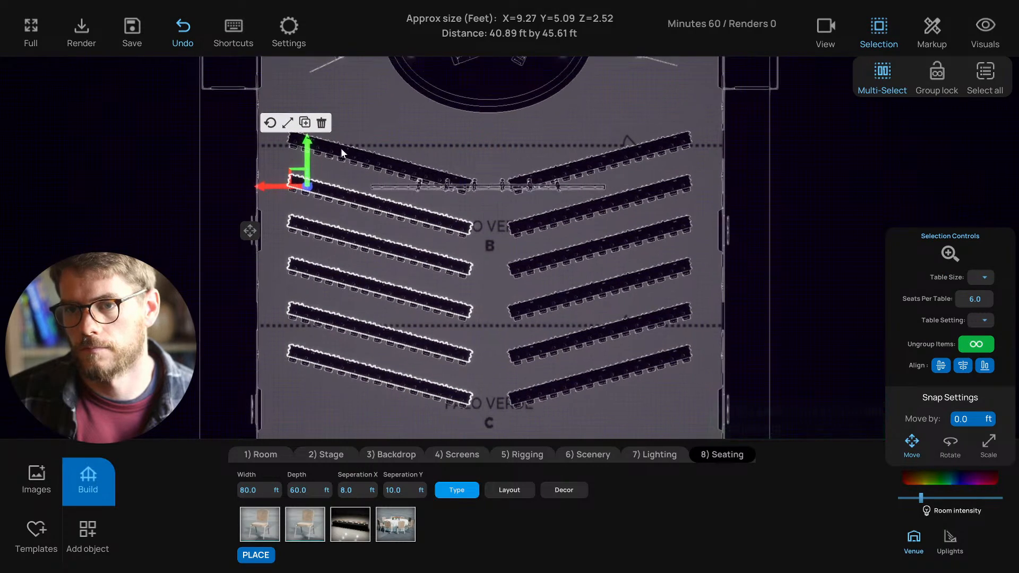
left_click(320, 147)
left_click(348, 154)
left_click(380, 159)
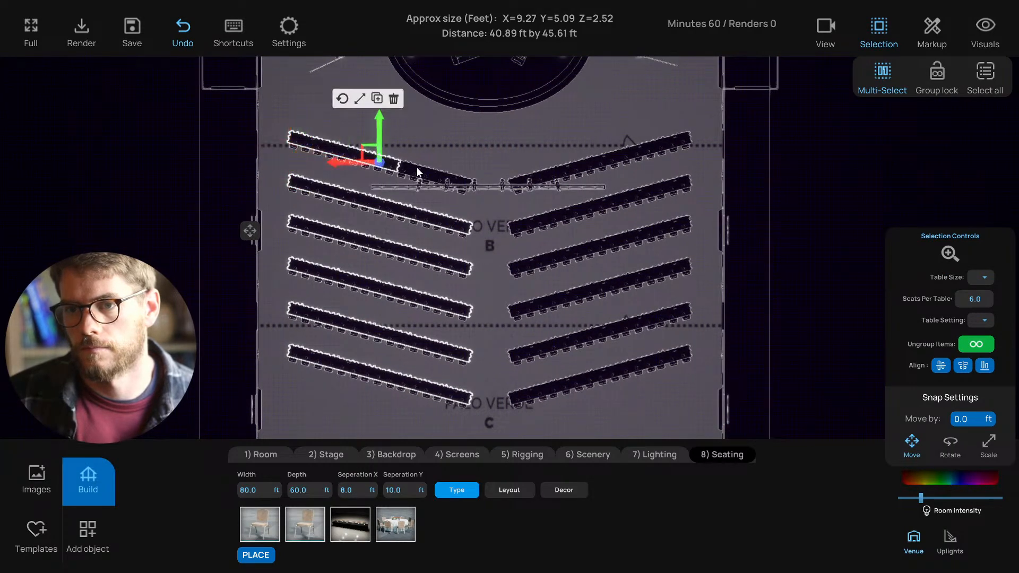
left_click(417, 172)
left_click(454, 180)
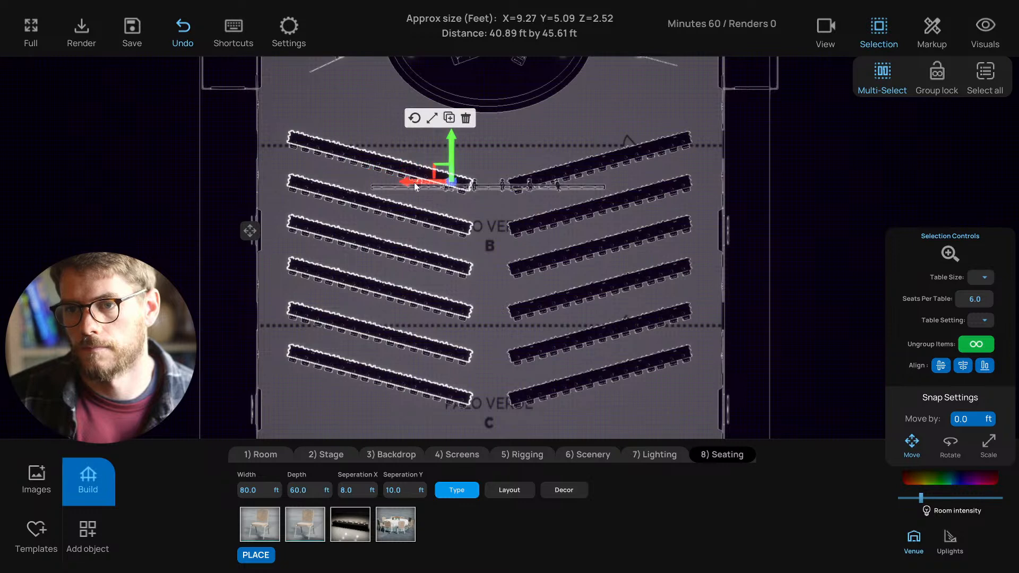
left_click_drag(414, 185, 421, 185)
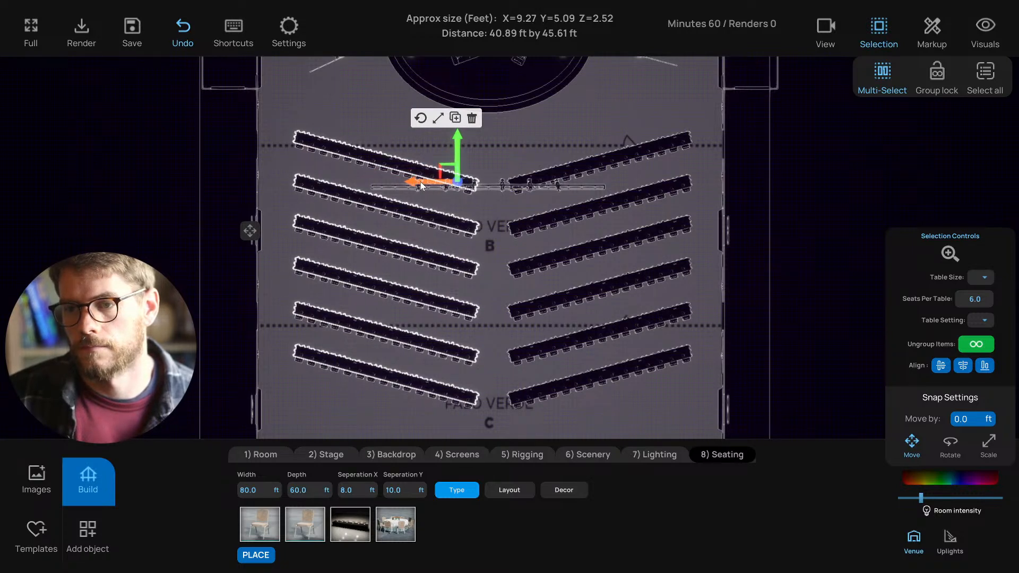
- Select the right-hand rows and move the top-right table piece up along its row
middle_click_drag(532, 293, 476, 295)
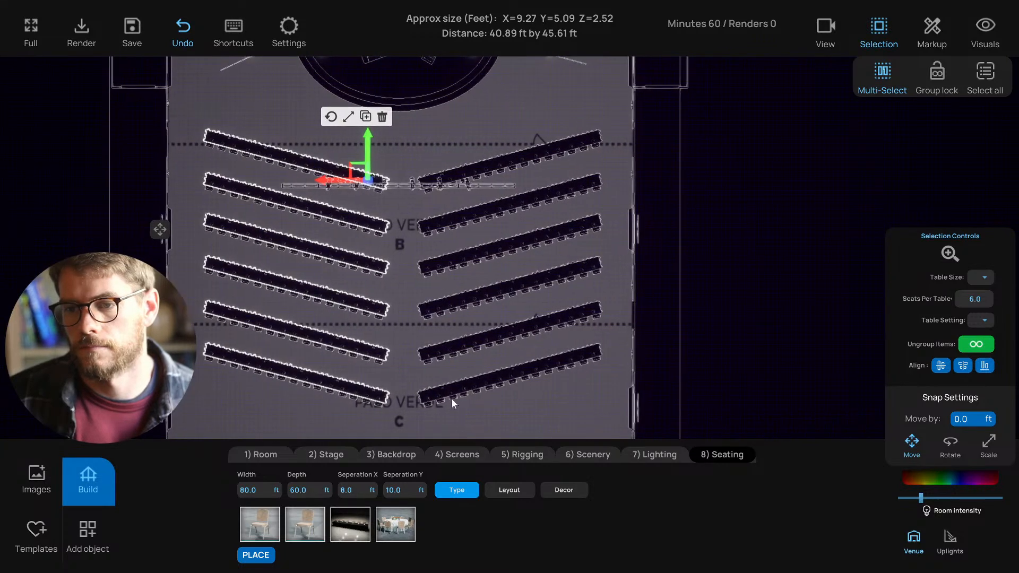
left_click(433, 396)
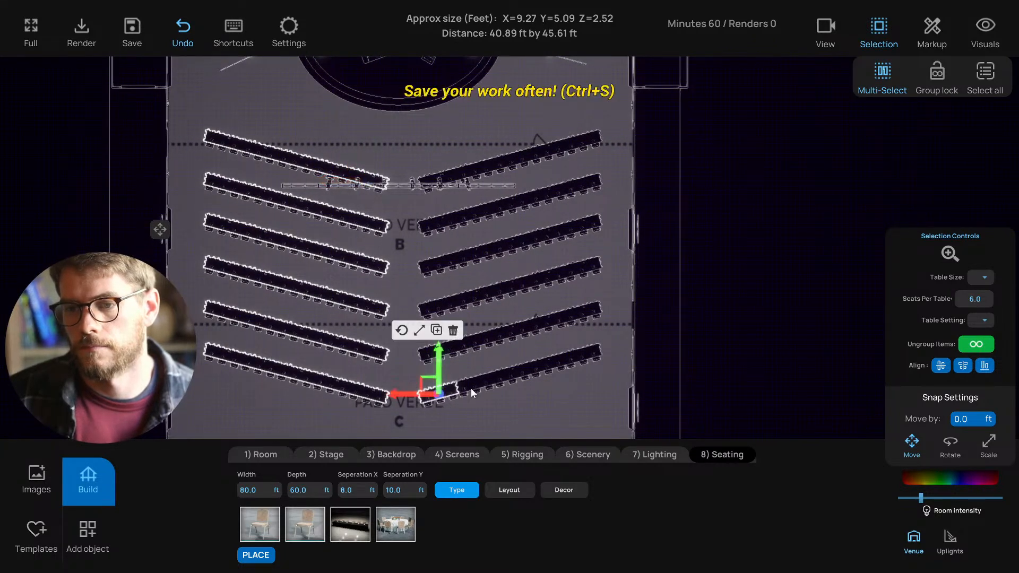
left_click(495, 408)
left_click_drag(425, 419, 600, 183)
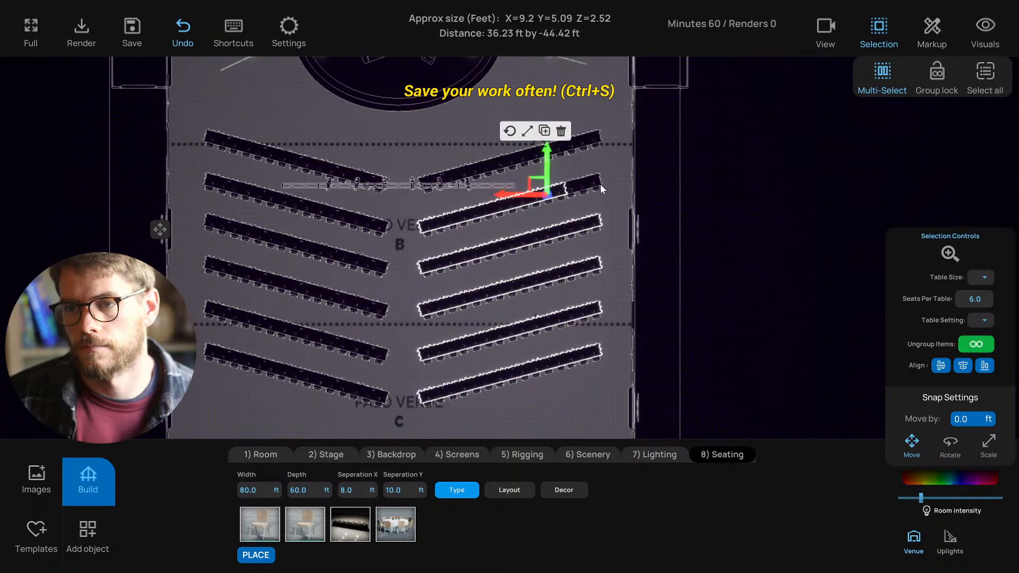
left_click(447, 173)
left_click_drag(477, 173, 541, 145)
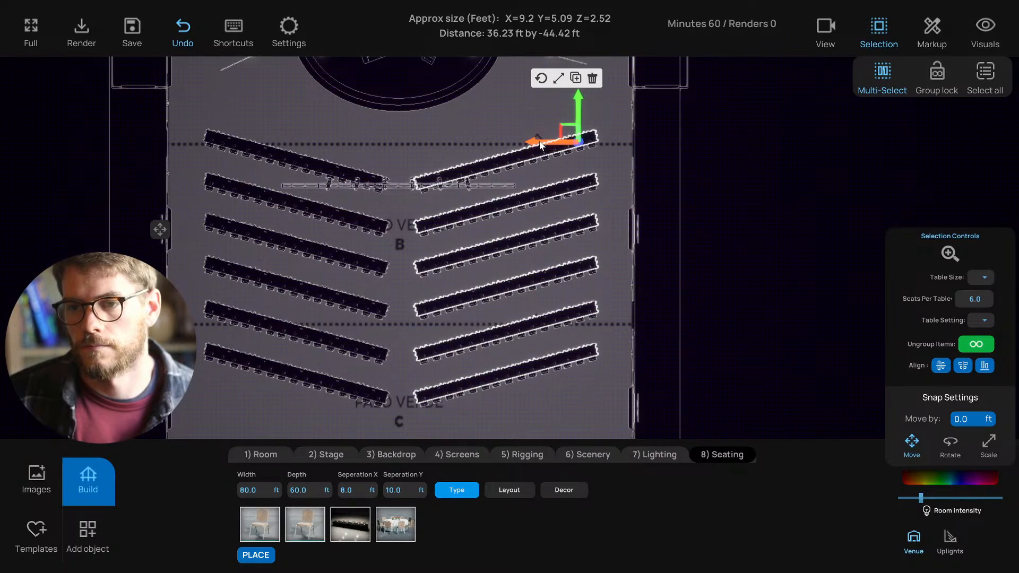
- Select all six left rows and shift them slightly left to widen the aisle
left_click_drag(363, 136, 432, 139)
left_click_drag(278, 382, 441, 254)
left_click_drag(447, 425, 270, 211)
left_click(288, 186)
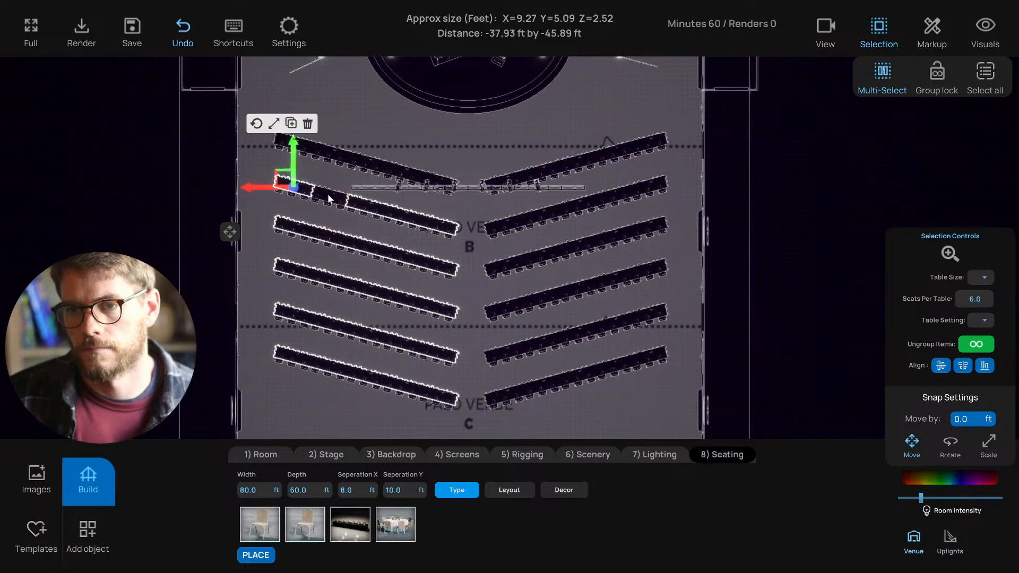
left_click(407, 169)
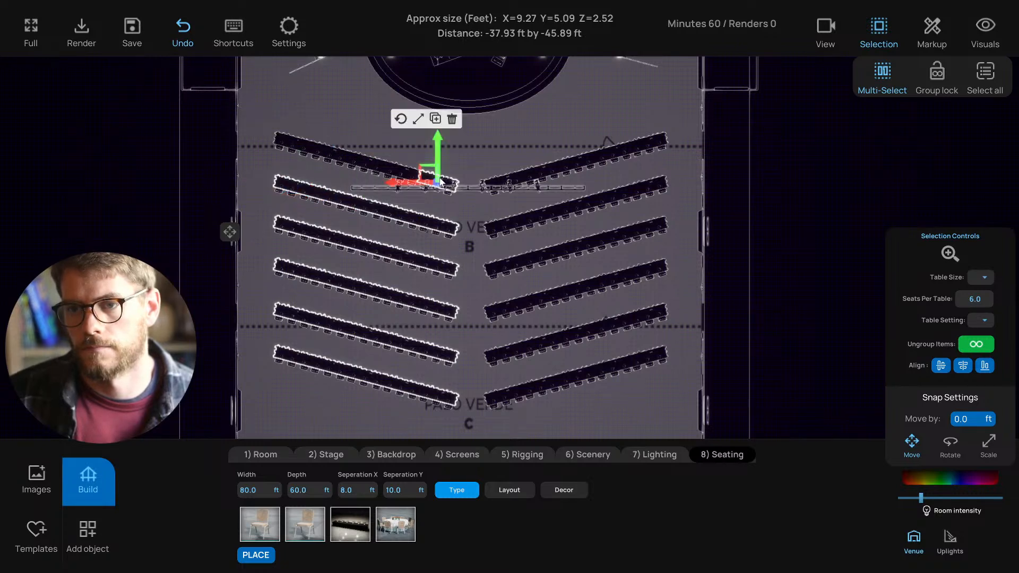
left_click(364, 162)
left_click(332, 153)
left_click(297, 142)
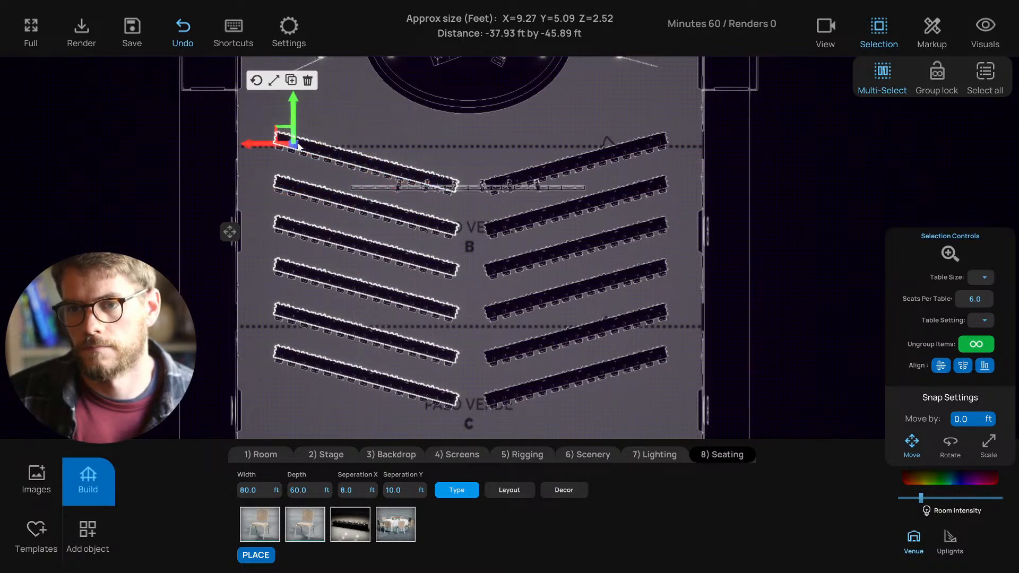
left_click_drag(256, 145, 251, 146)
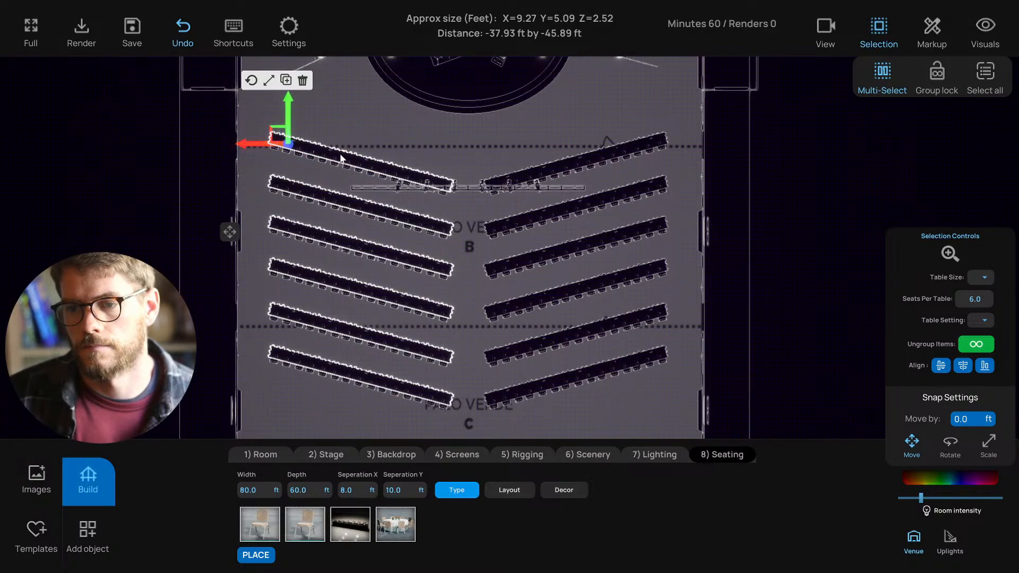
left_click(392, 153)
- Orbit the perspective view to inspect the angled seating at an angle
key("p")
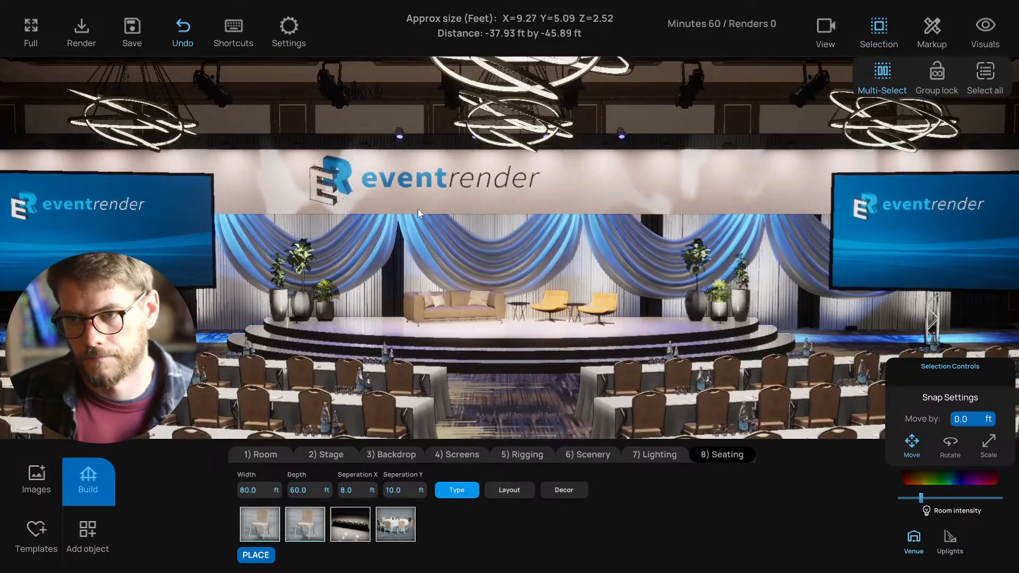
scroll(418, 208, "down", 4)
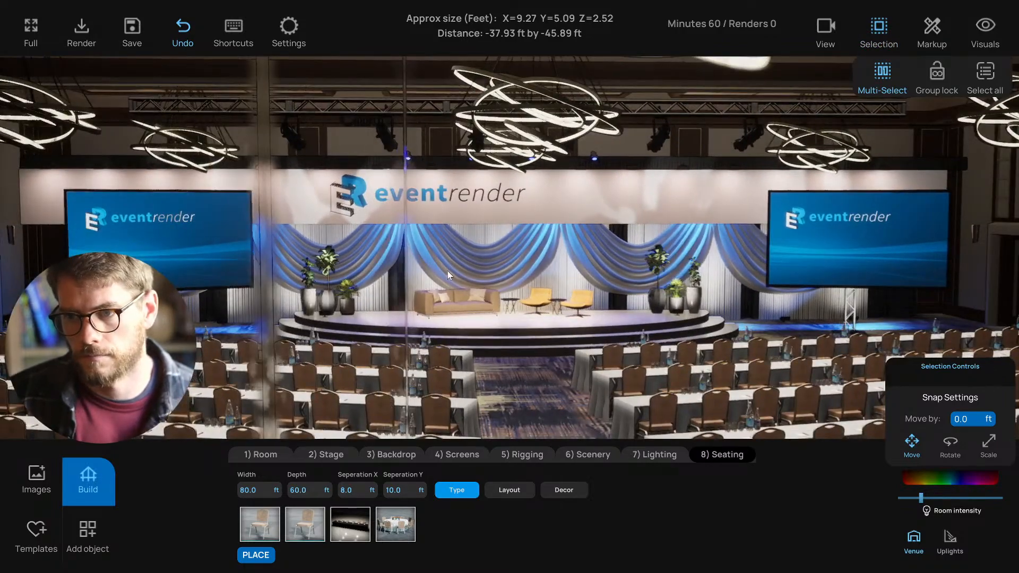
right_click_drag(447, 270, 606, 345)
scroll(466, 268, "down", 2)
scroll(466, 269, "down", 3)
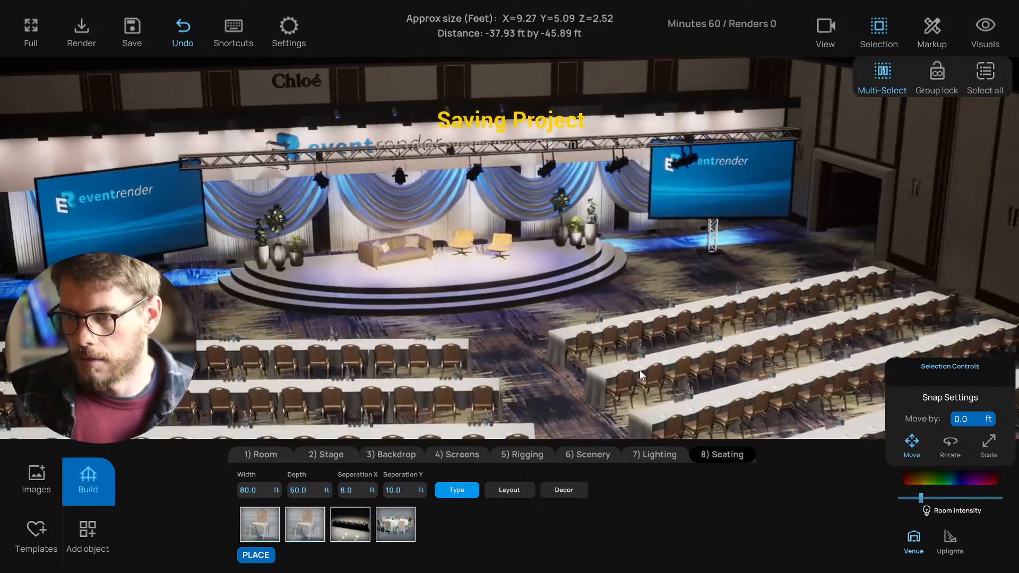
- Turn on Group lock for selections and return to the top-down plan
left_click(631, 370)
left_click(935, 74)
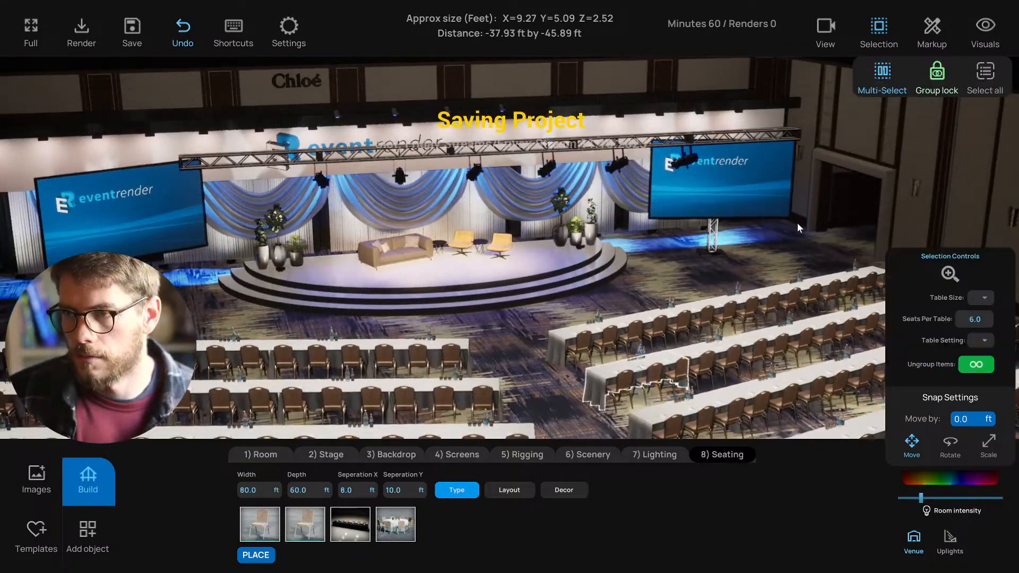
left_click(747, 278)
left_click(725, 309)
key("t")
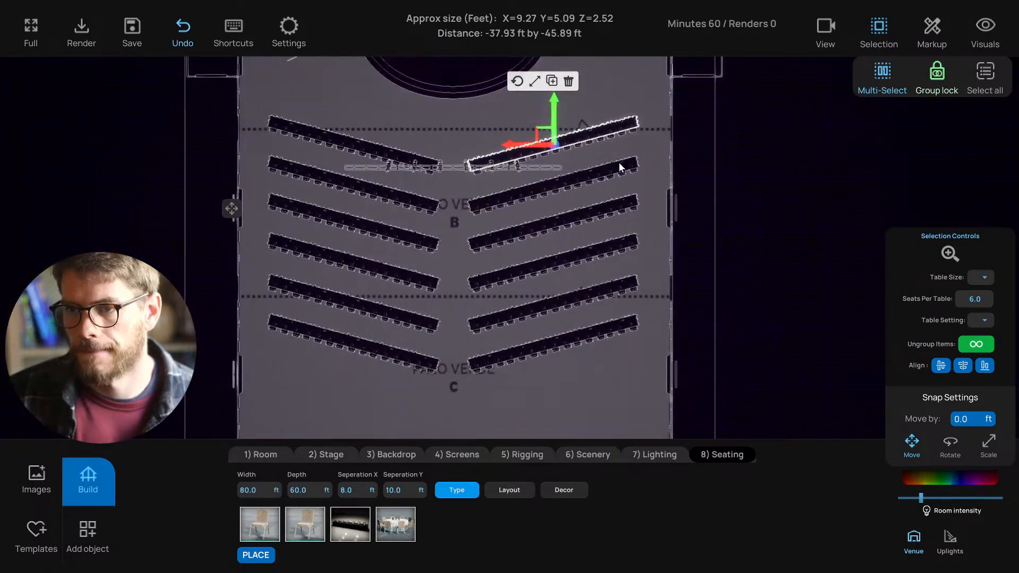
- Select all six left and right seating row pairs, group them, and return to perspective view
left_click(597, 172)
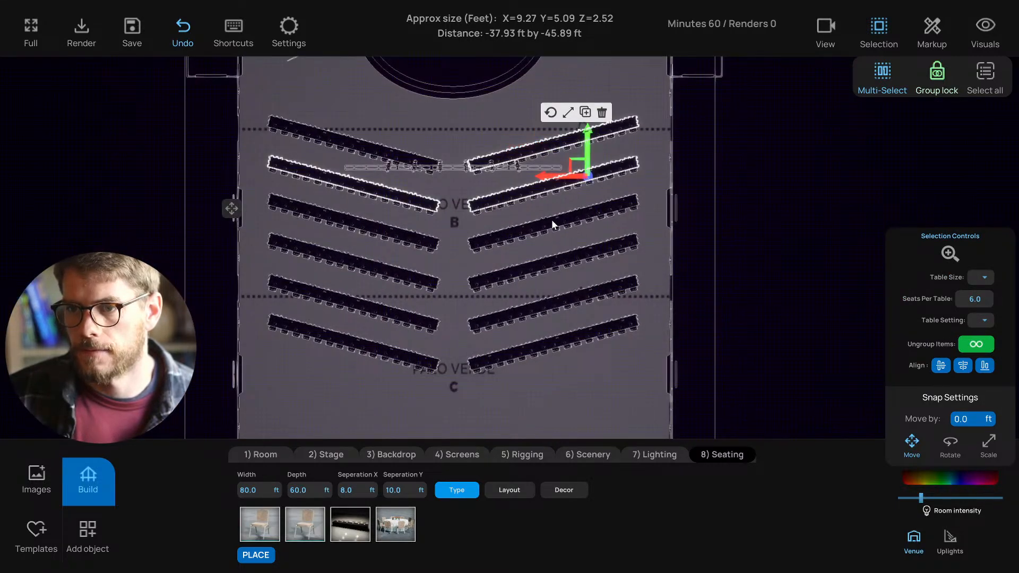
left_click(355, 149)
left_click(535, 148, "shift")
left_click(533, 191, "shift")
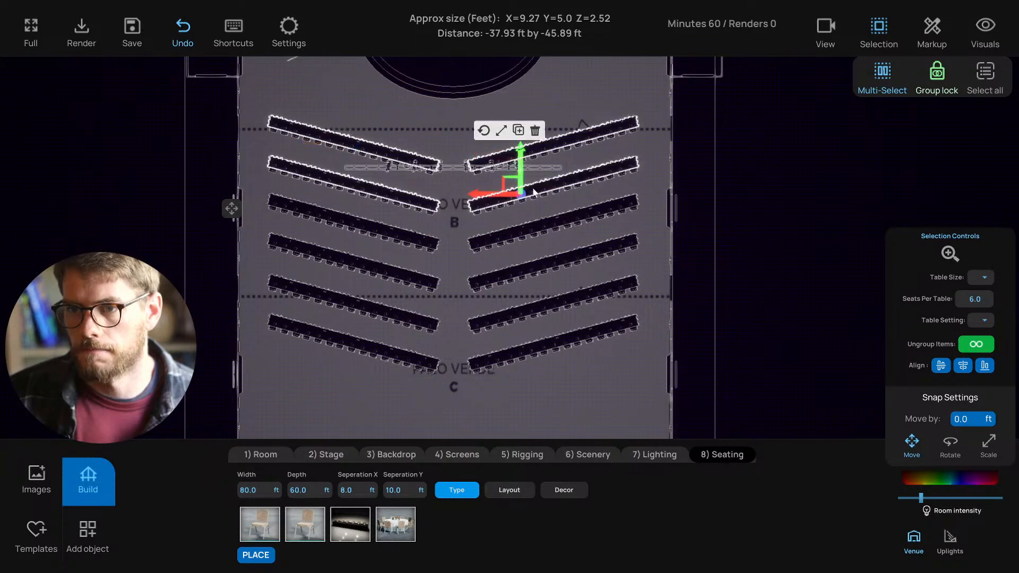
left_click(381, 235)
left_click(390, 277)
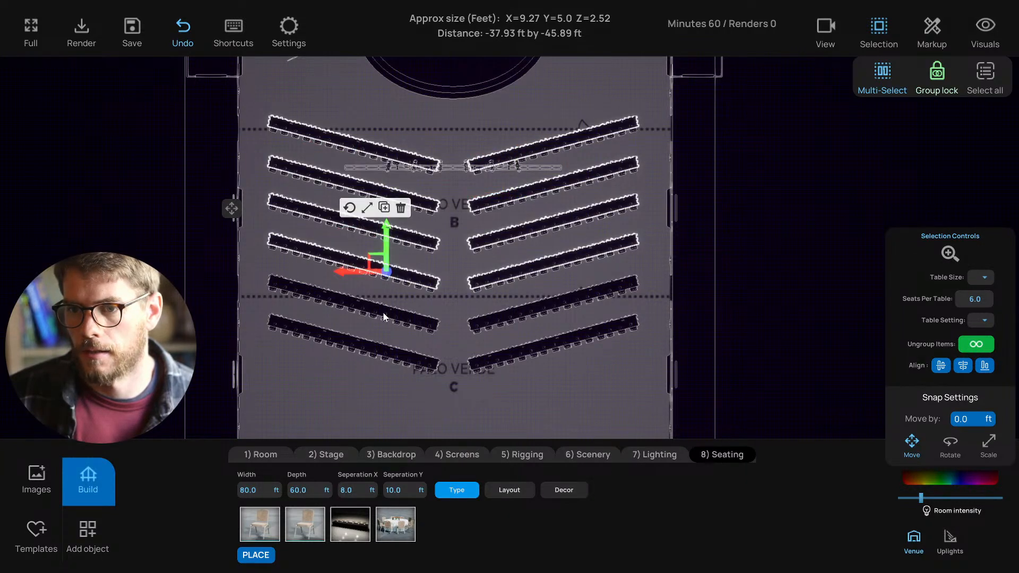
left_click(387, 317)
left_click(369, 352)
left_click(976, 344)
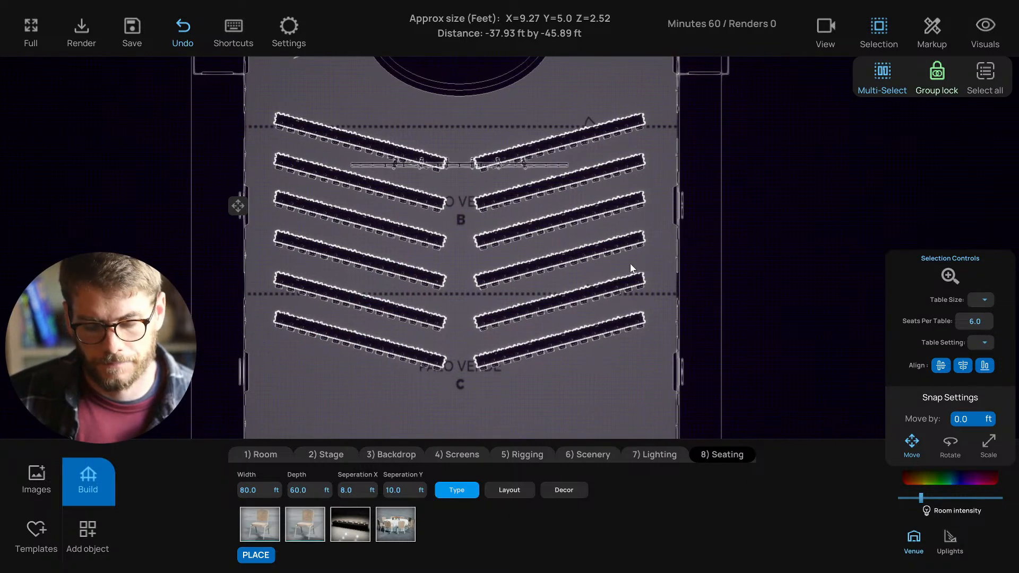
key("1")
scroll(618, 281, "down", 5)
- Try linen colours on the grouped tables, lavender and pale yellow, before settling near bright blue
right_click_drag(626, 279, 757, 314)
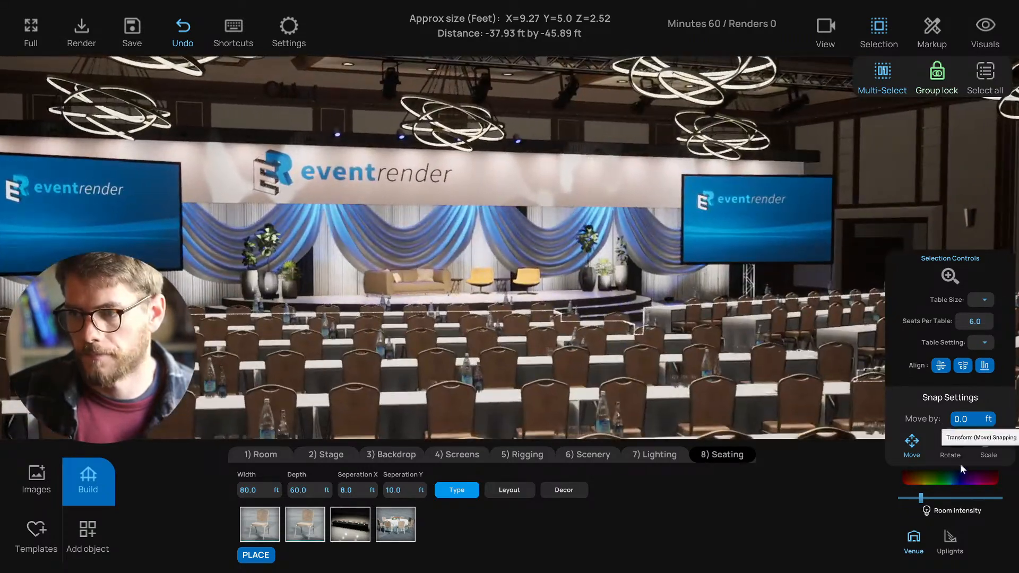
left_click(956, 480)
left_click(851, 380)
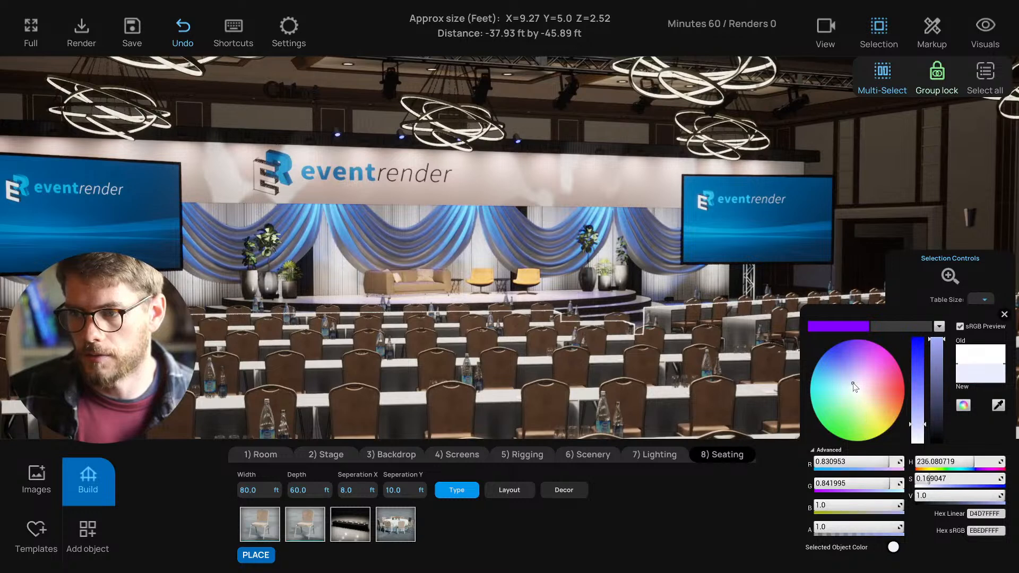
mouse_move(850, 380)
left_mouse_down()
mouse_move(836, 377)
mouse_move(864, 404)
mouse_move(868, 392)
mouse_move(866, 401)
mouse_move(833, 342)
mouse_move(822, 356)
left_mouse_up()
key("s")
right_click_drag(635, 351, 740, 363)
key("w")
mouse_move(822, 357)
left_mouse_down()
mouse_move(829, 347)
mouse_move(823, 356)
left_mouse_up()
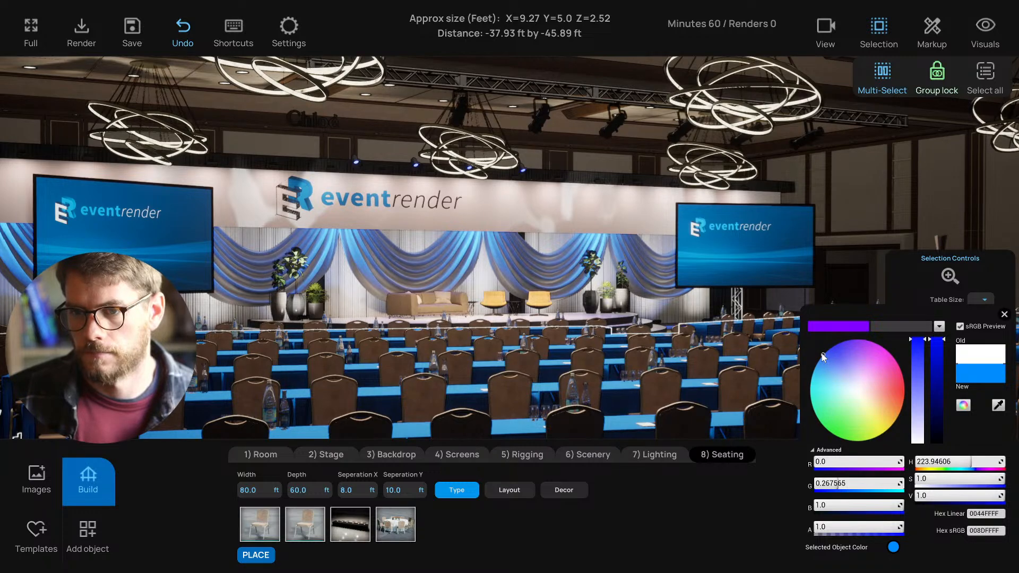
left_click(1004, 314)
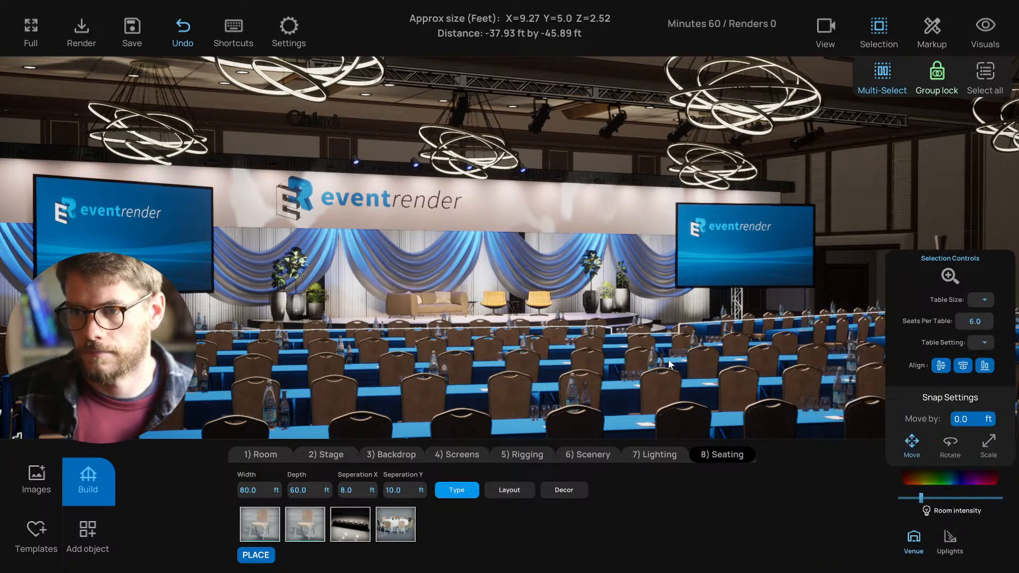
left_click_drag(667, 359, 634, 331)
- Fine-tune the tablecloth brightness, saturation and hue to bright blue 008CFF
left_click(946, 476)
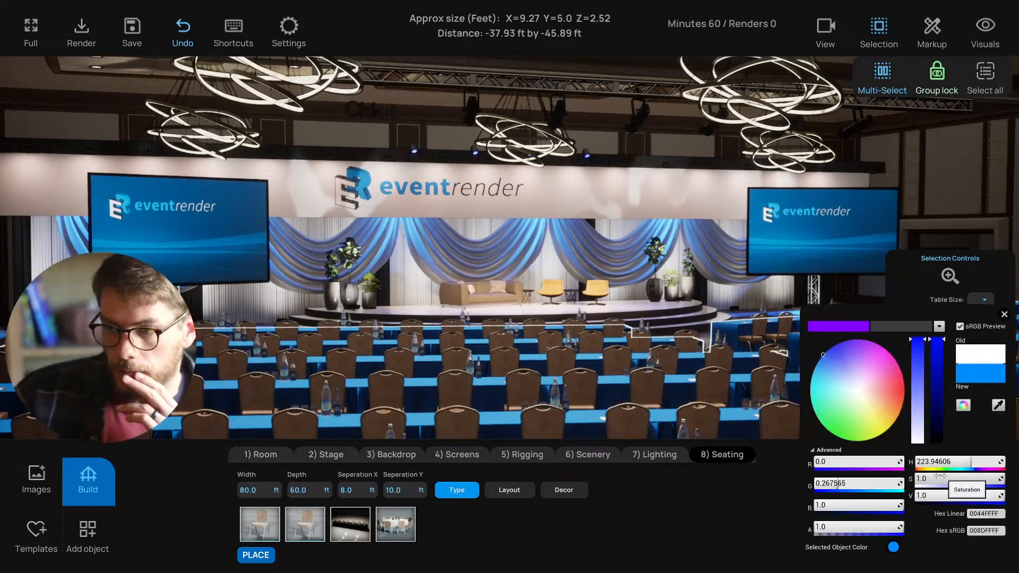
left_click_drag(943, 361, 942, 408)
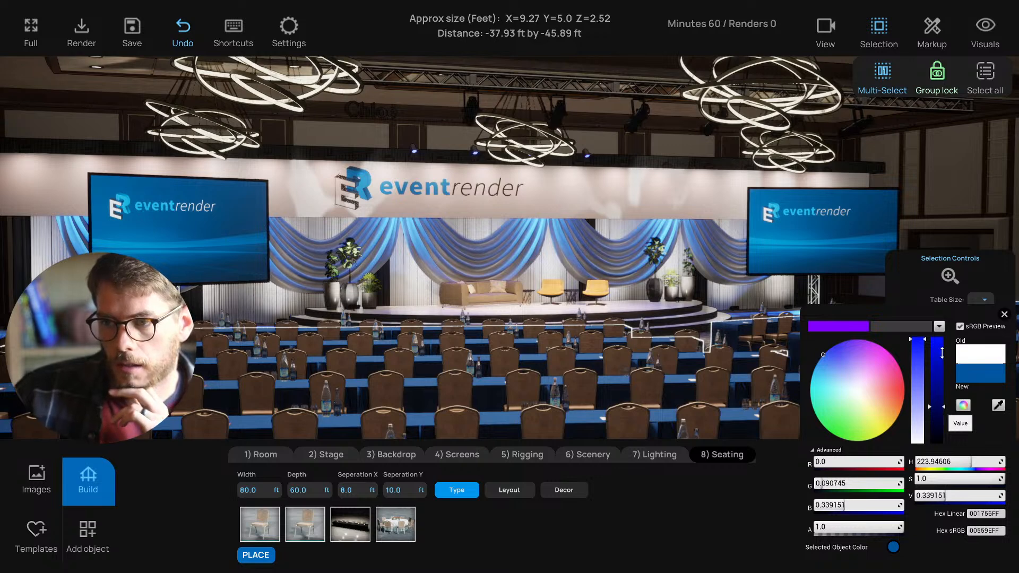
left_click_drag(942, 352, 941, 339)
left_click(921, 363)
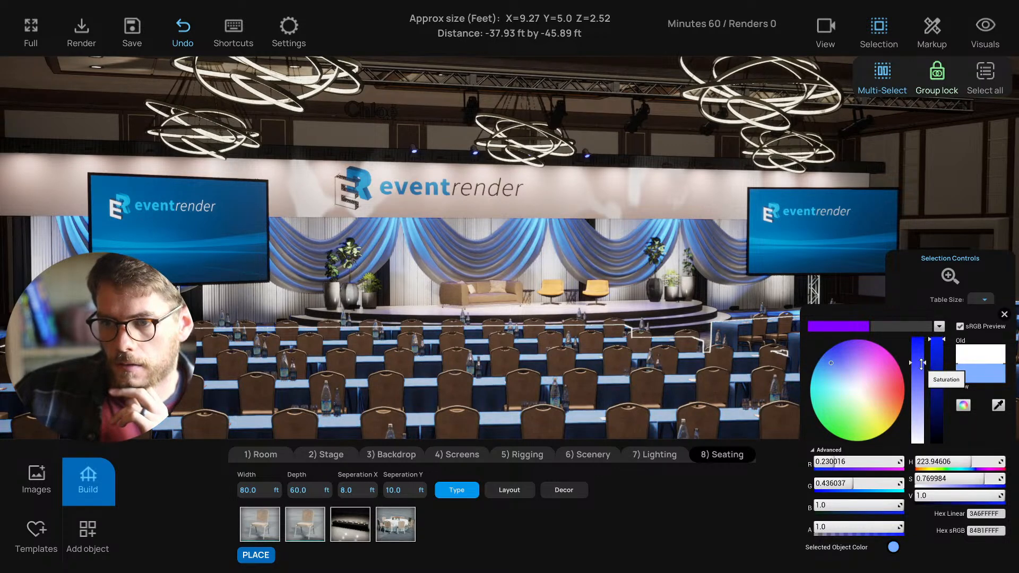
left_click_drag(921, 366, 920, 364)
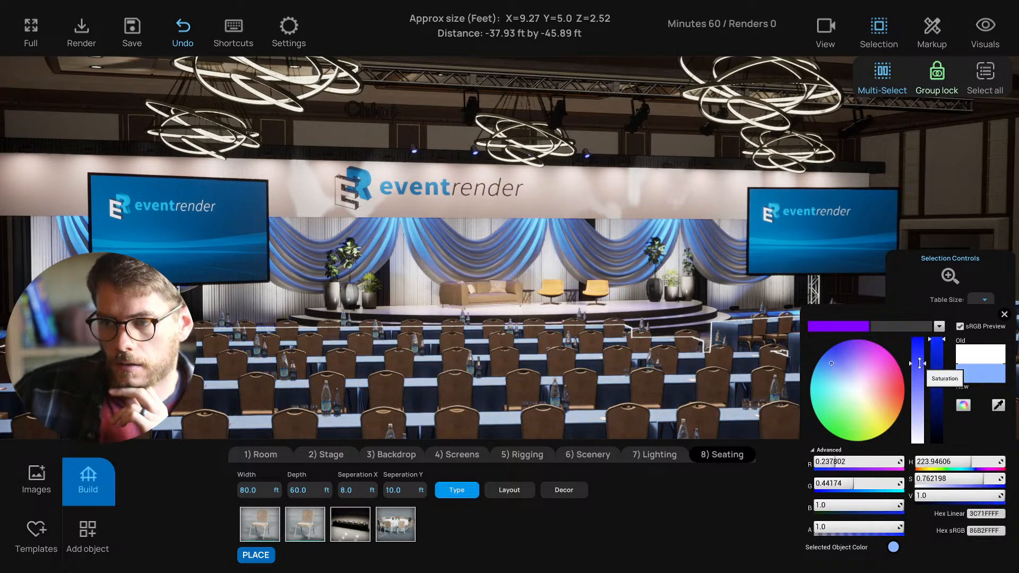
left_click_drag(830, 362, 823, 355)
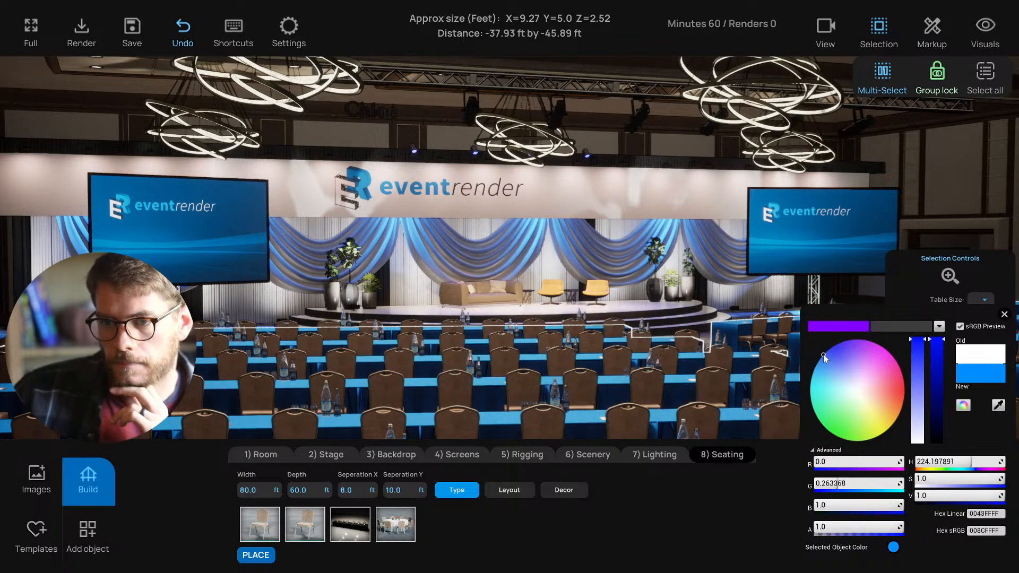
left_click_drag(826, 354, 826, 353)
left_click(1004, 315)
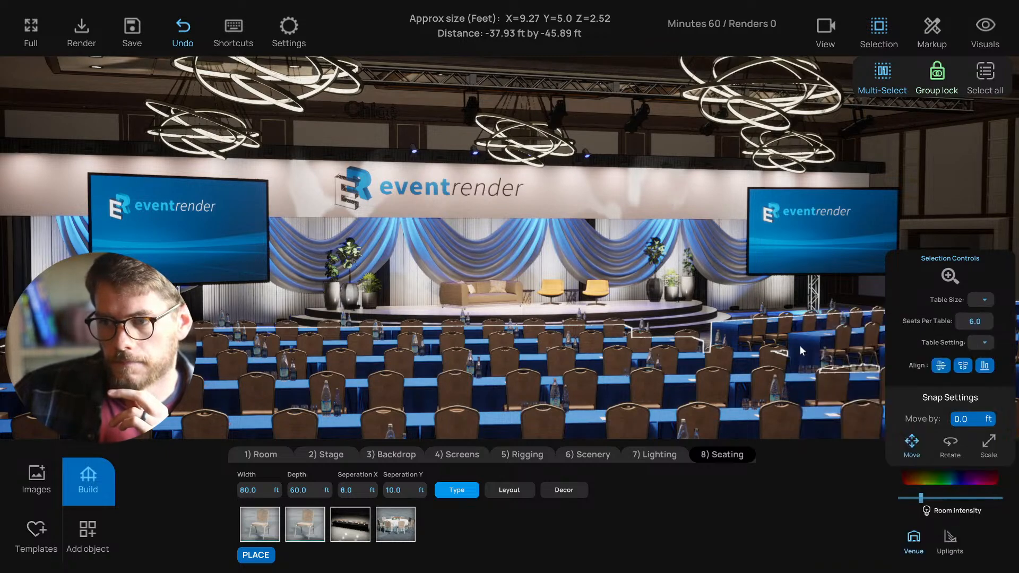
- Deselect the tables, orbit to a high overhead view of the room, and save the project
left_click(627, 140)
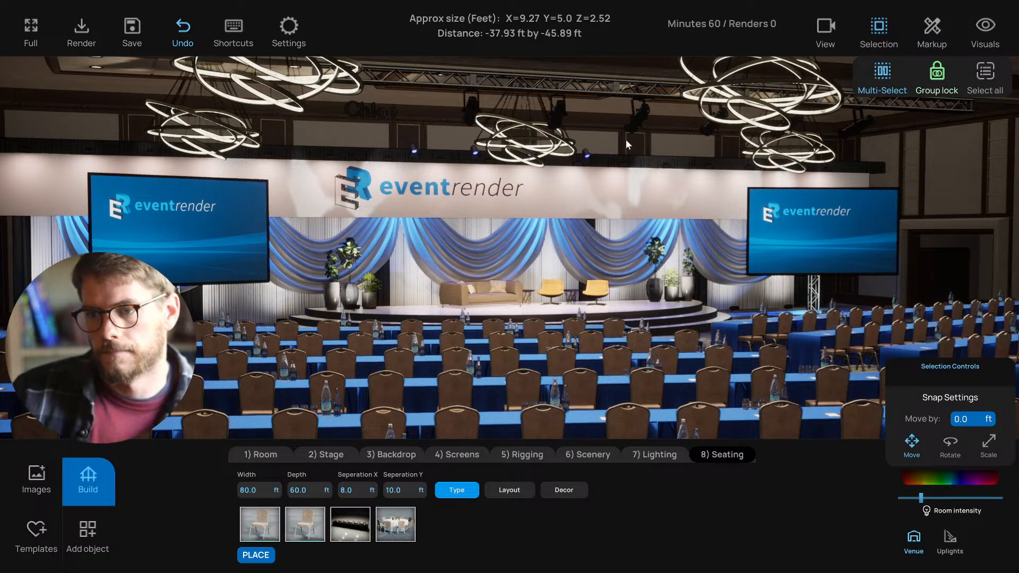
scroll(639, 231, "up", 4)
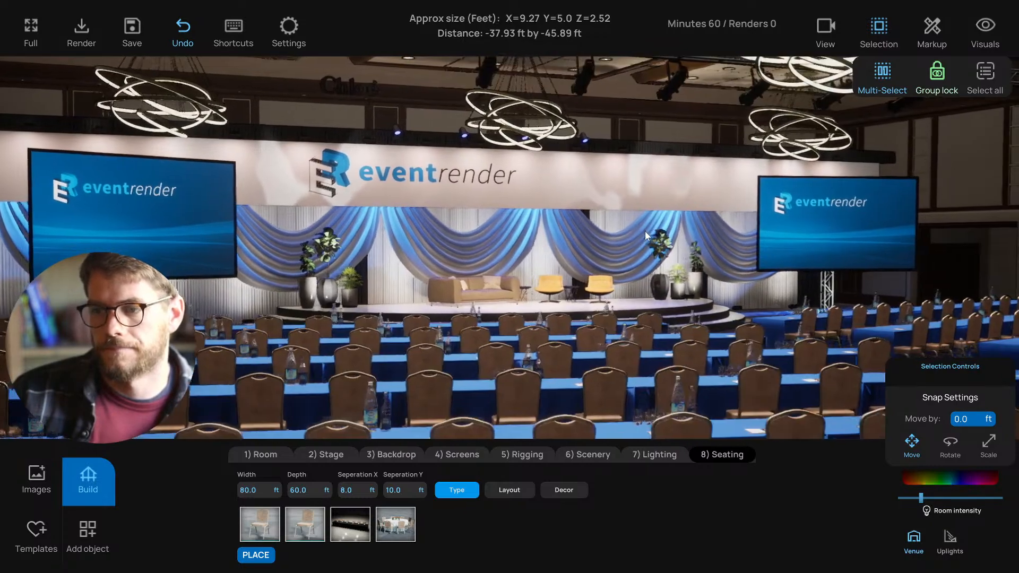
middle_click_drag(645, 231, 564, 237)
scroll(564, 237, "down", 5)
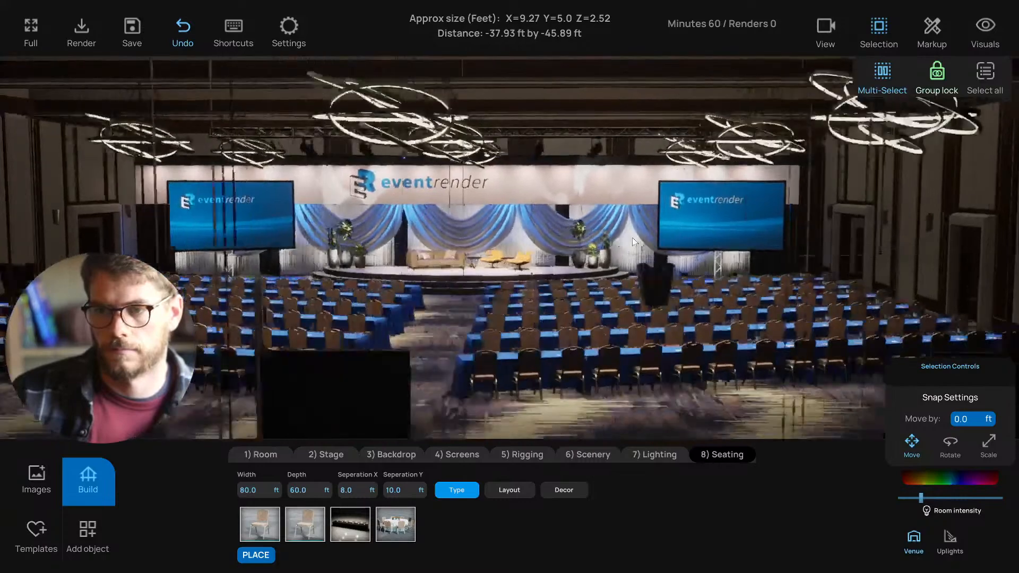
middle_click_drag(632, 237, 613, 285)
left_click(613, 286)
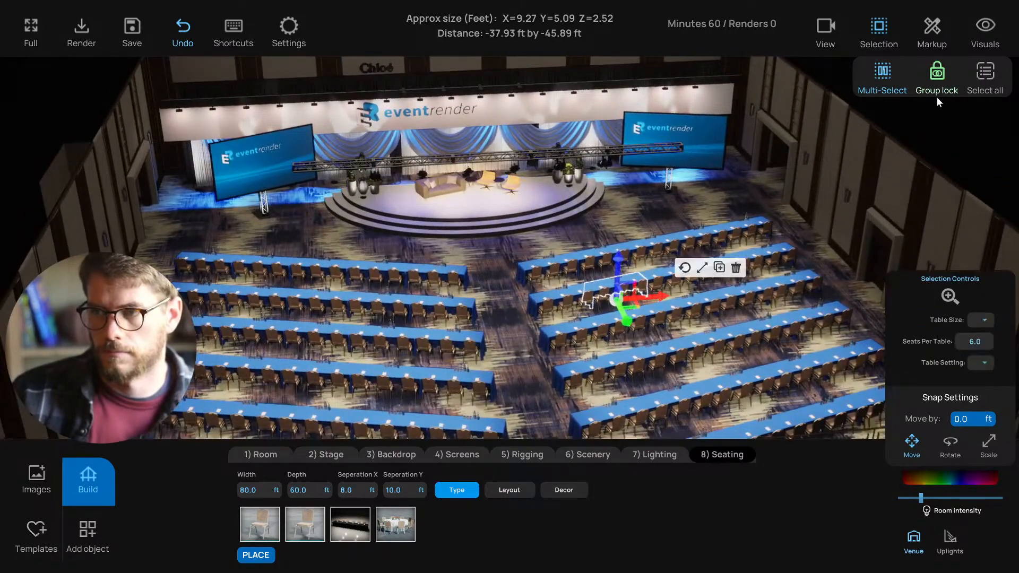
left_click(879, 239)
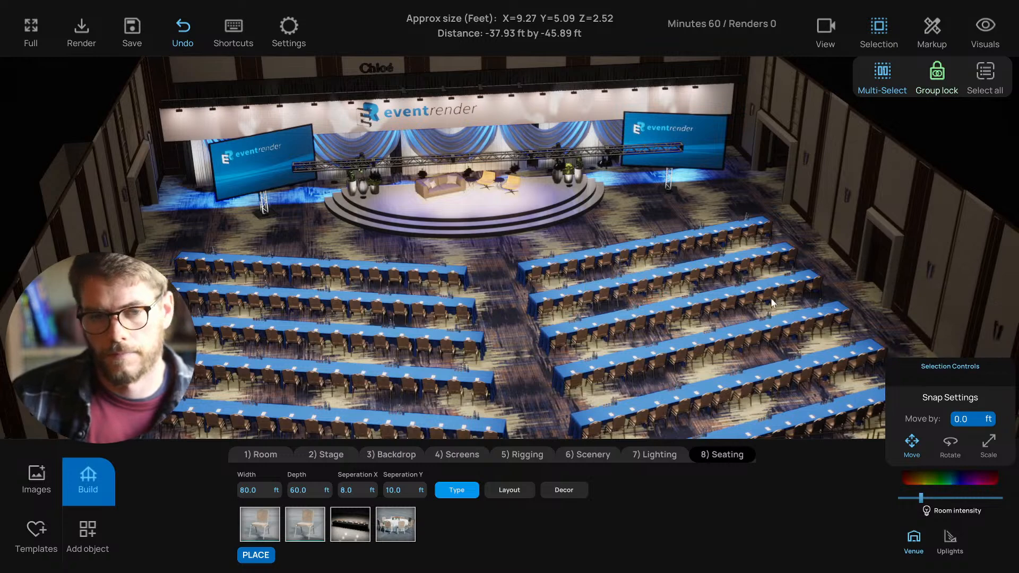
middle_click_drag(765, 301, 757, 299)
key("ctrl+s")
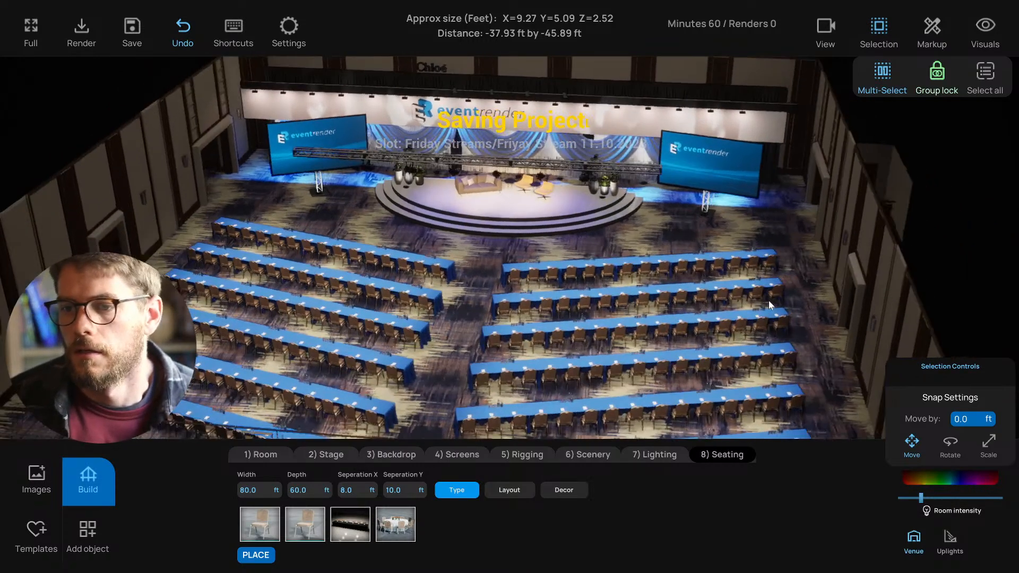
- Inspect the table rows in plan and side elevation views, then return to the rendered perspective
scroll(766, 329, "down", 2)
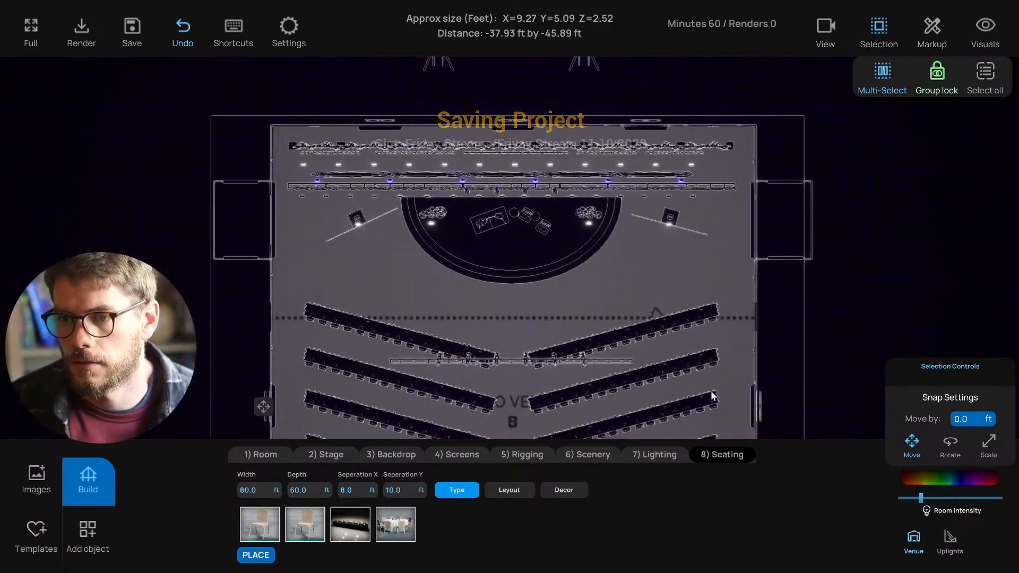
middle_click_drag(711, 390, 682, 268)
key("3")
scroll(697, 348, "up", 4)
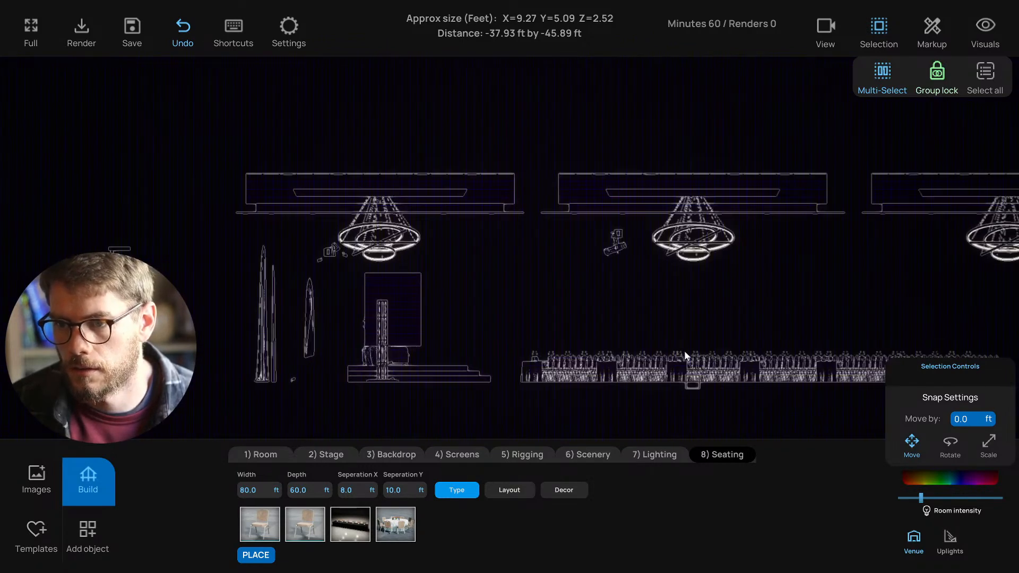
middle_click_drag(685, 355, 496, 329)
left_click_drag(355, 302, 830, 333)
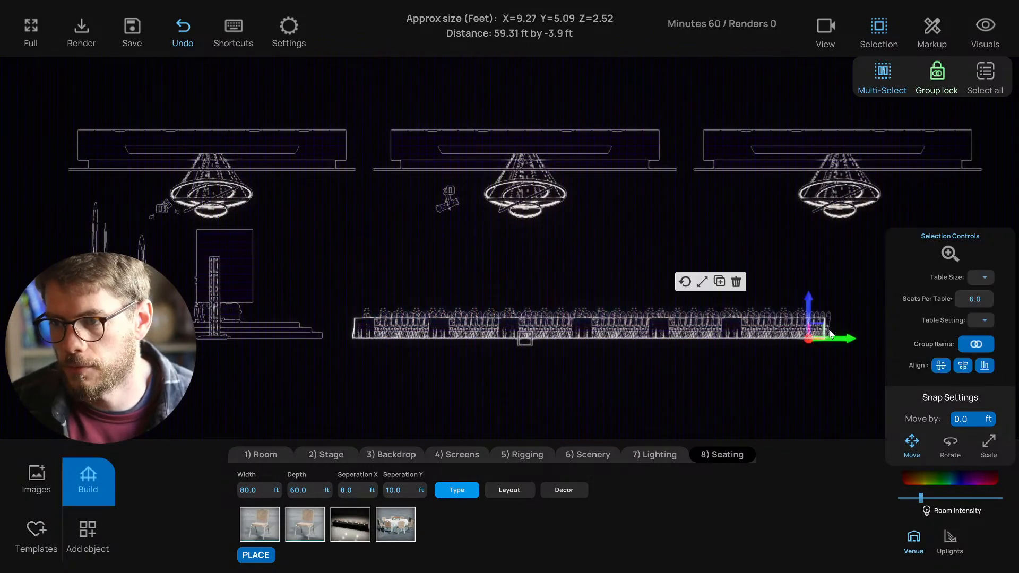
left_click(865, 362)
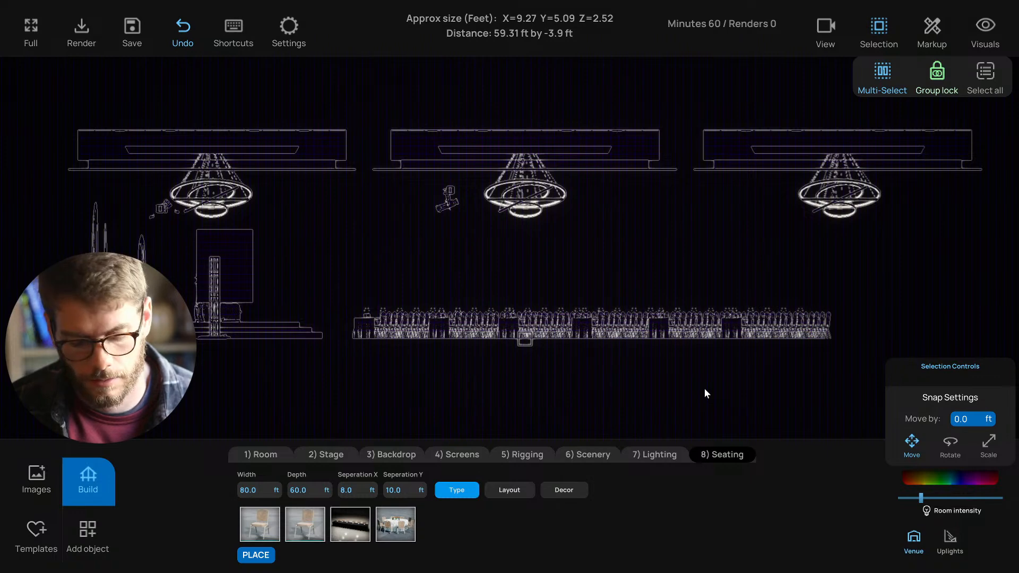
key("1")
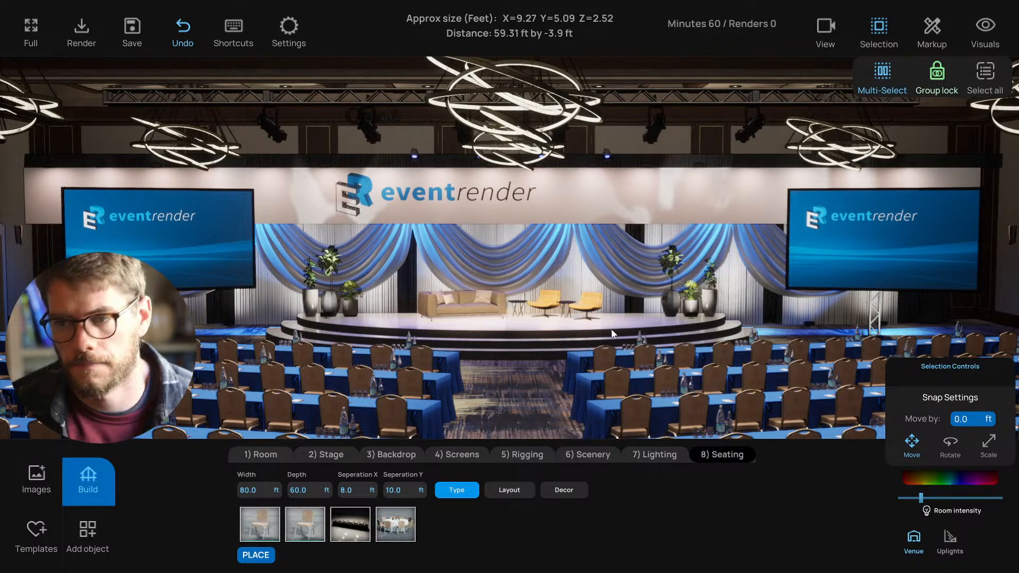
- Switch the grouped tables' linens from blue to near-white F6F8FF and close the colour picker
right_click_drag(611, 329, 623, 365)
scroll(589, 357, "down", 3)
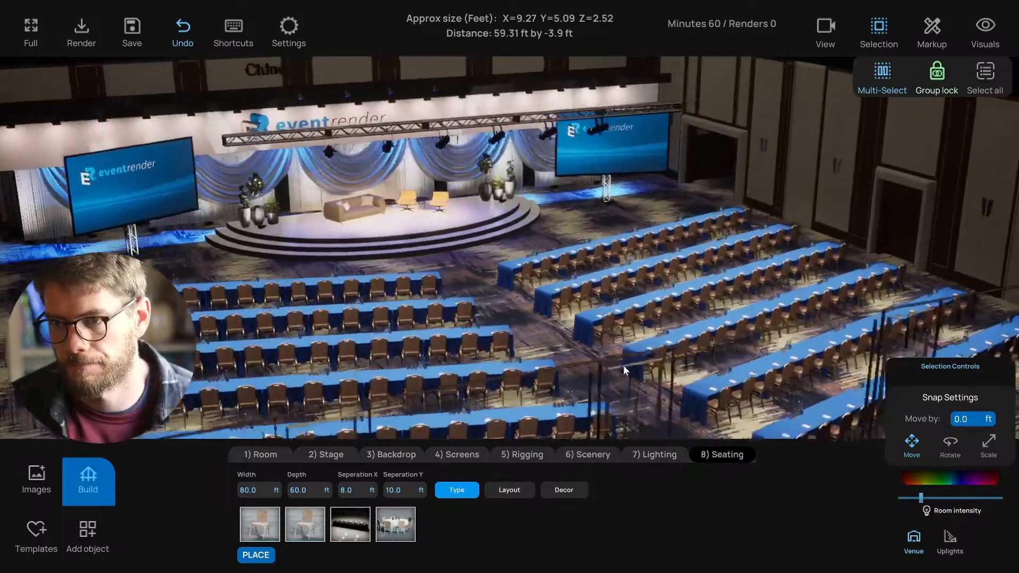
left_click(645, 313)
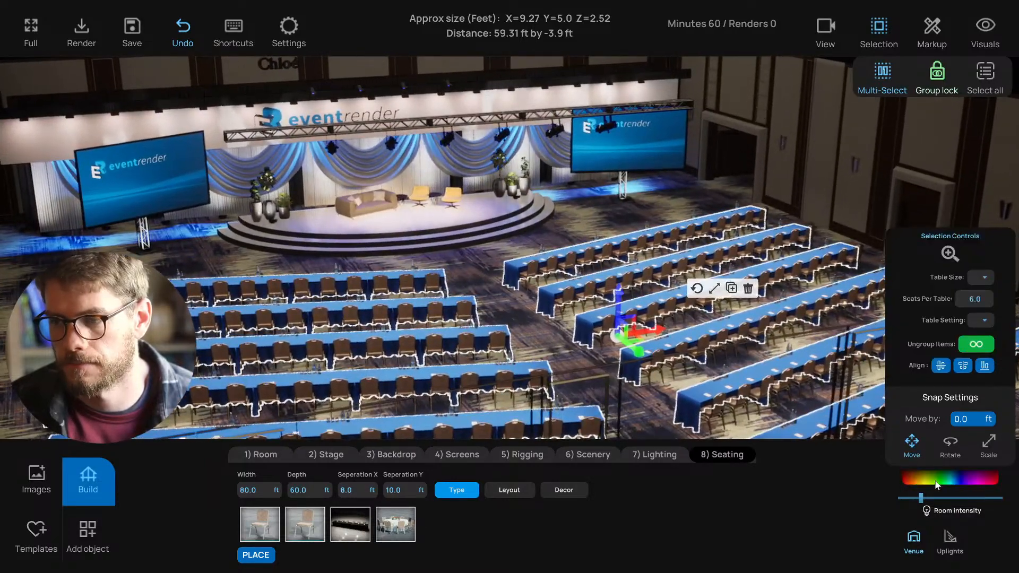
left_click(937, 483)
left_click(853, 384)
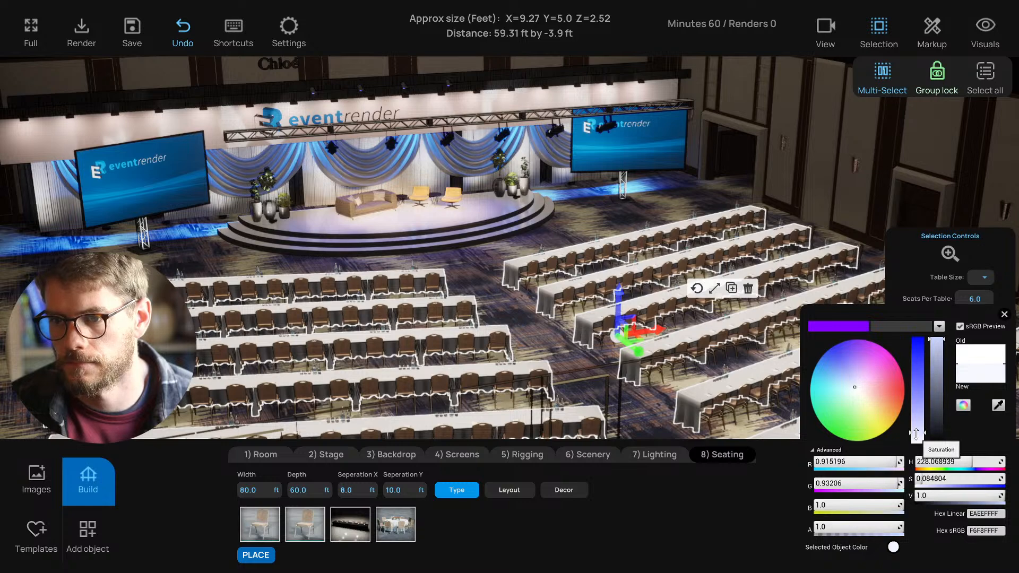
left_click(881, 205)
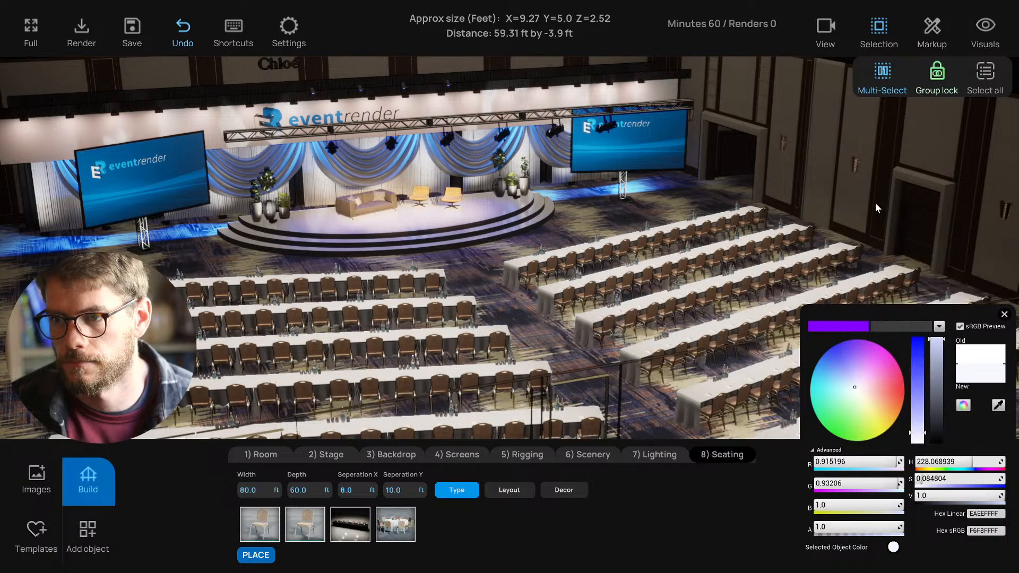
left_click(1004, 314)
right_click_drag(782, 263, 795, 238)
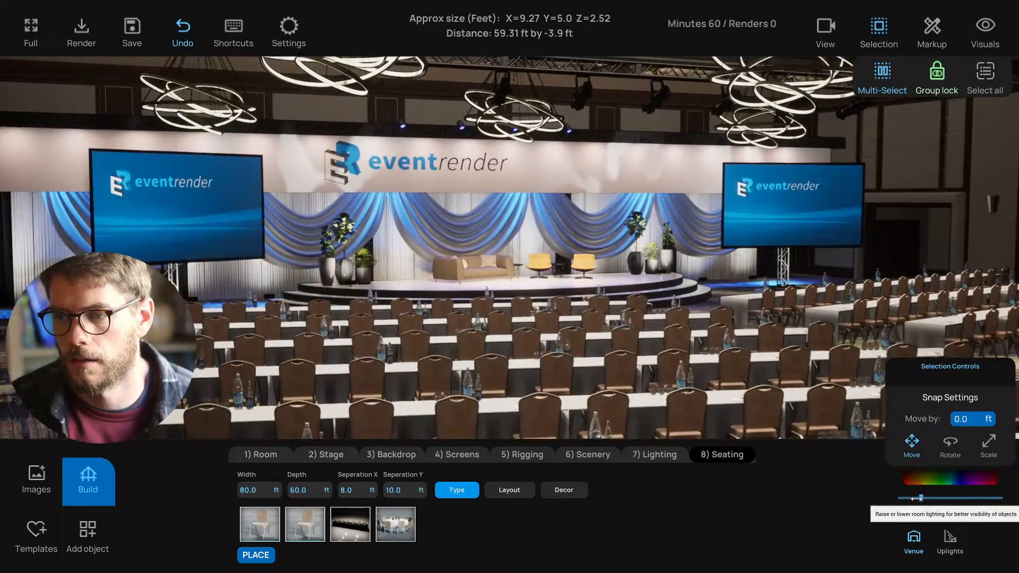
- Dim the room lighting and the selected left and right stage lights
left_click_drag(916, 498, 911, 499)
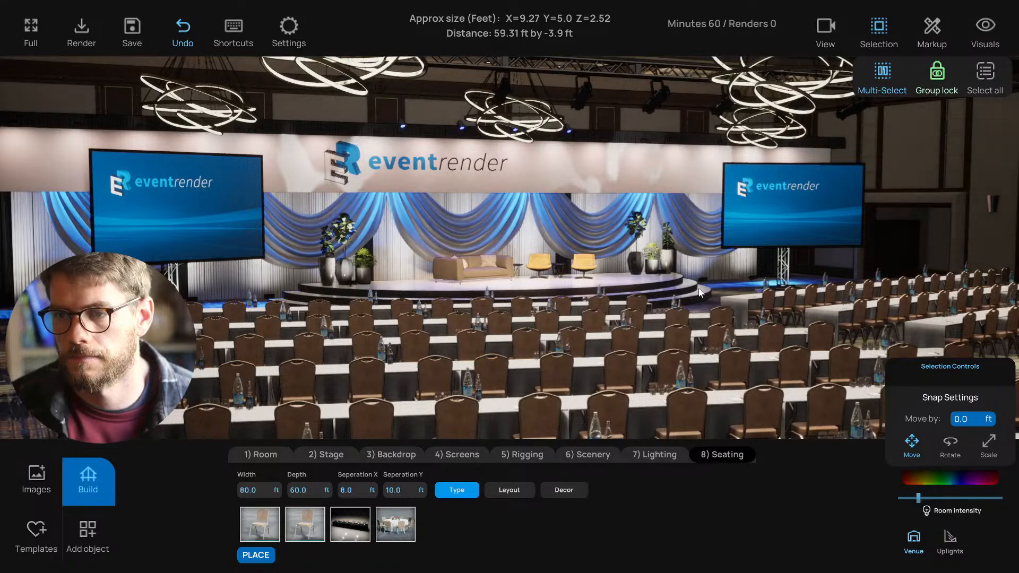
scroll(690, 292, "up", 3)
left_click(673, 292)
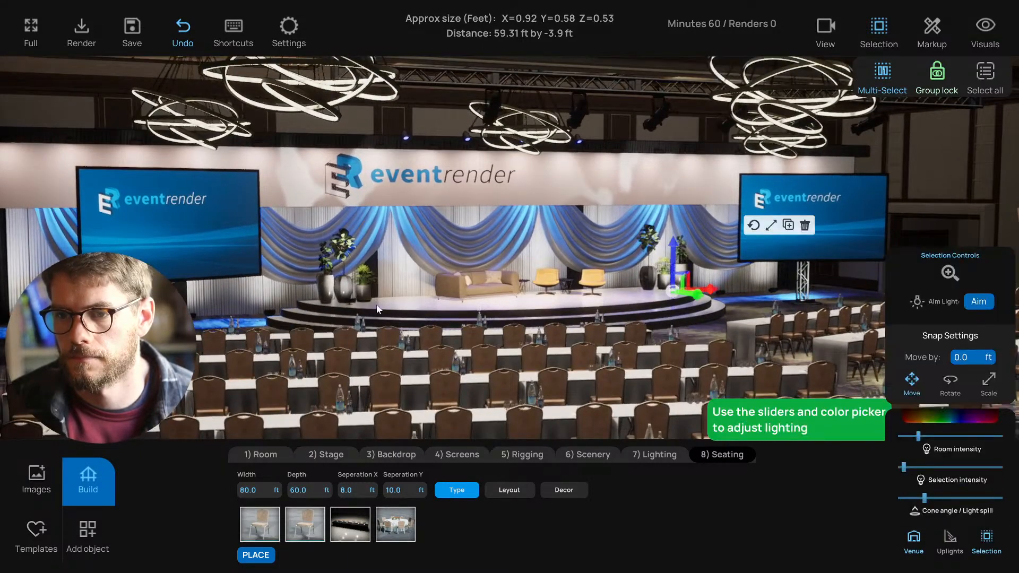
left_click(352, 302)
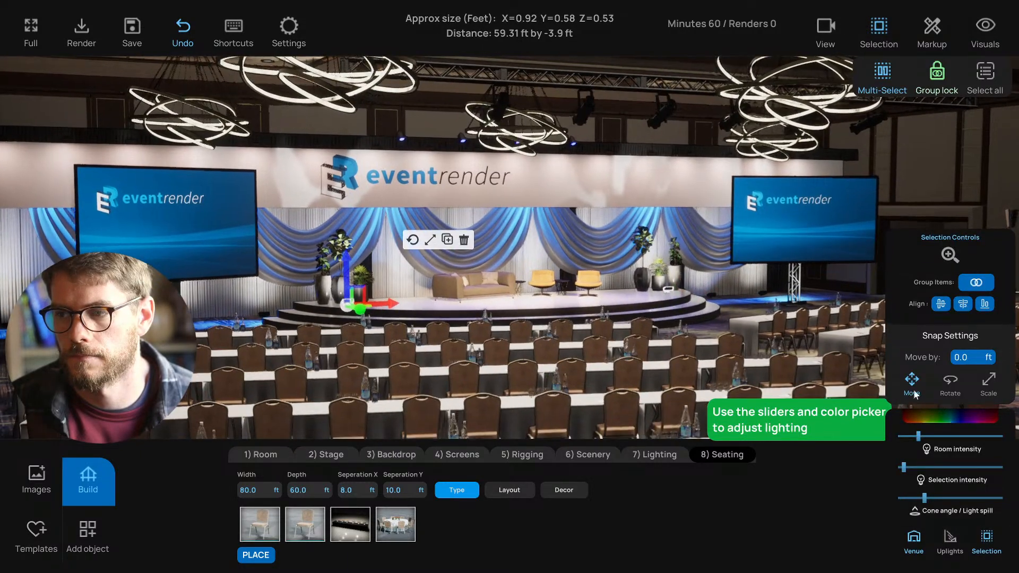
left_click_drag(903, 468, 900, 466)
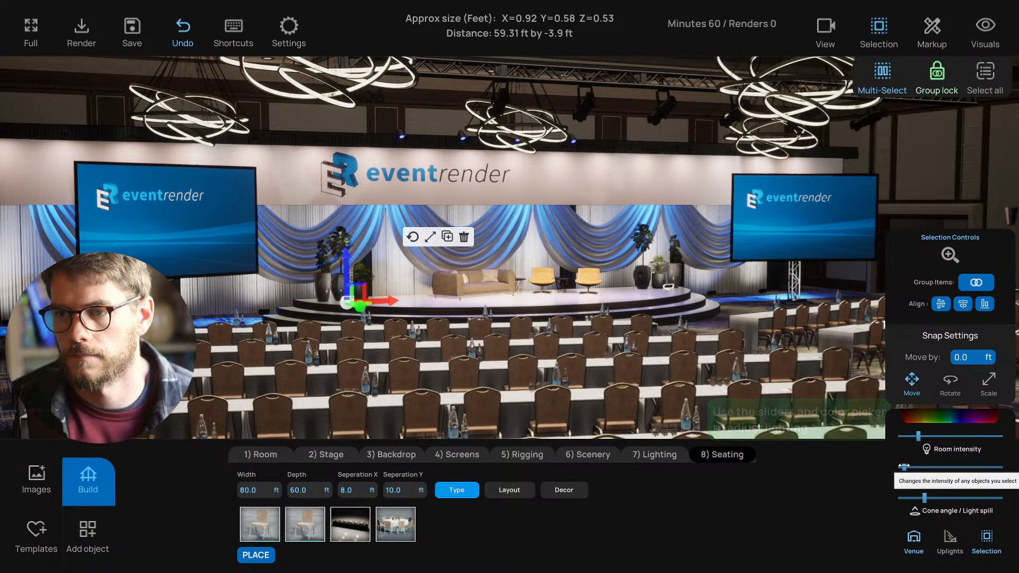
left_click(635, 132)
mouse_move(651, 268)
right_mouse_down()
mouse_move(571, 266)
mouse_move(632, 271)
right_mouse_up()
scroll(632, 272, "up", 3)
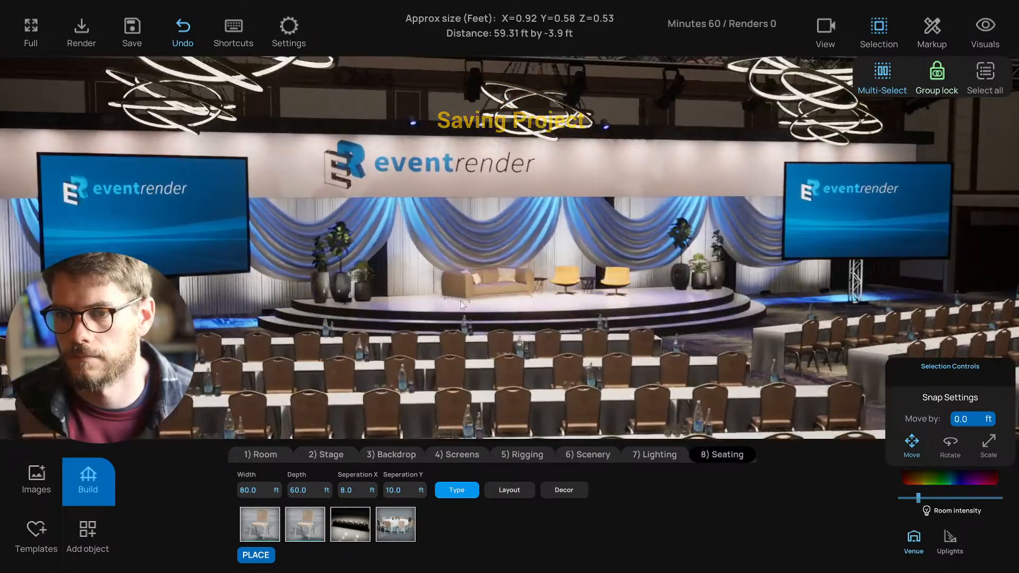
- Nudge the left stage uplight, then copy the right-edge light and shift the copy right
left_click(345, 305)
mouse_move(374, 306)
left_mouse_down()
mouse_move(365, 308)
mouse_move(392, 303)
left_mouse_up()
key("ctrl+c")
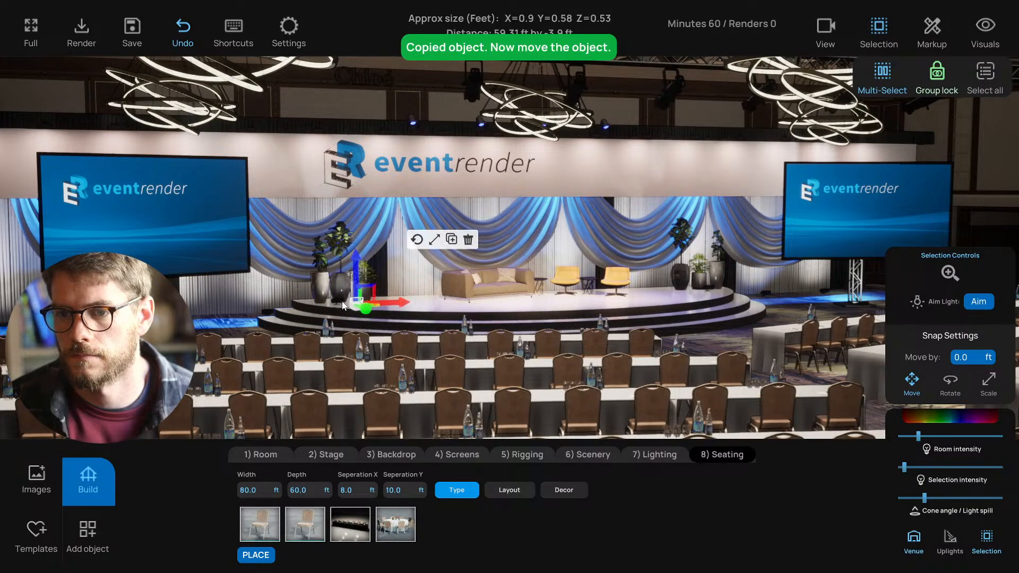
left_click(342, 305)
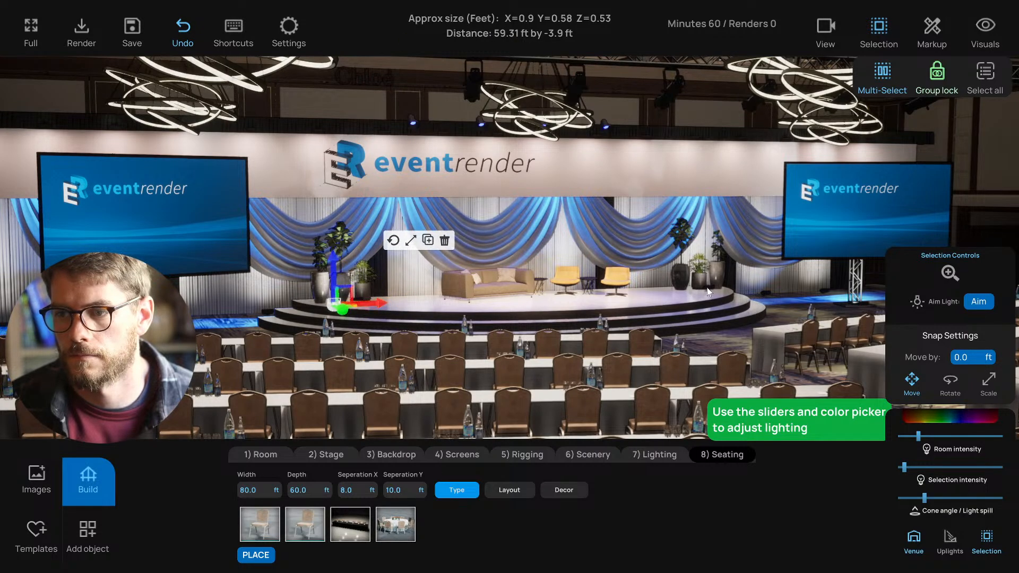
left_click(709, 291)
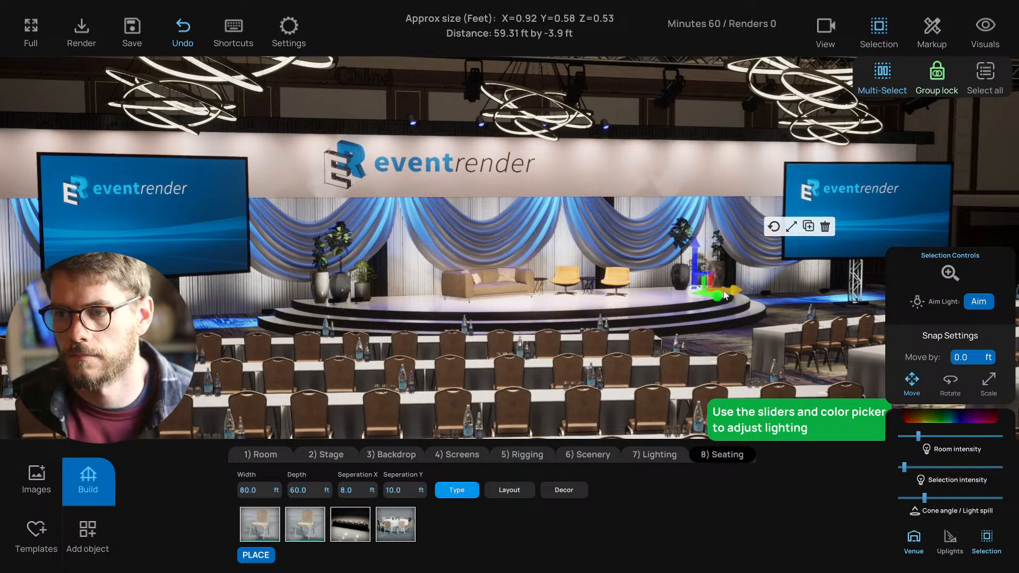
key("ctrl+c")
left_click_drag(732, 290, 757, 291)
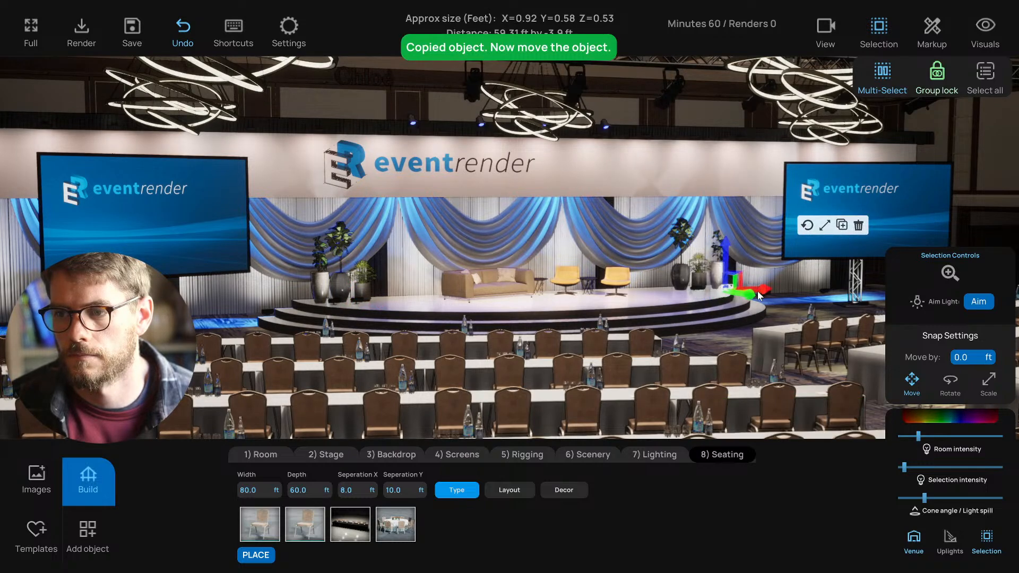
- Deselect the placed light, zoom out to check the stage, and save the project
left_click(713, 294)
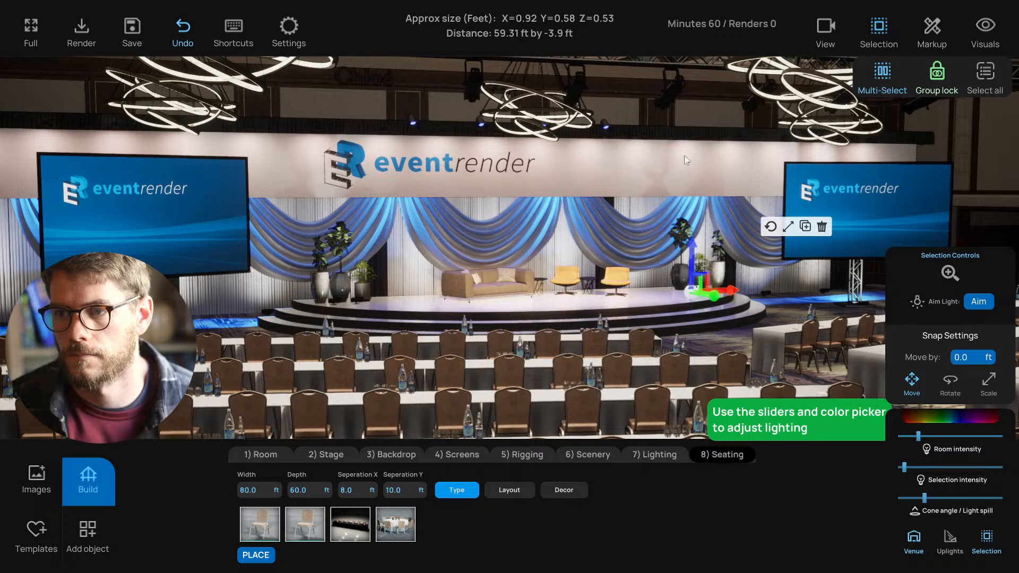
left_click(667, 127)
scroll(629, 189, "down", 5)
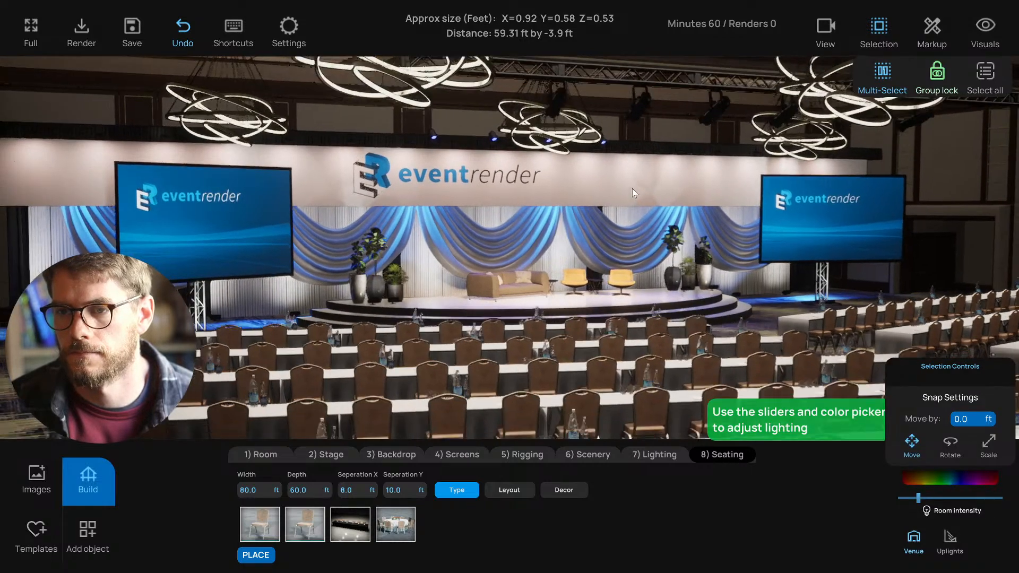
scroll(632, 187, "down", 4)
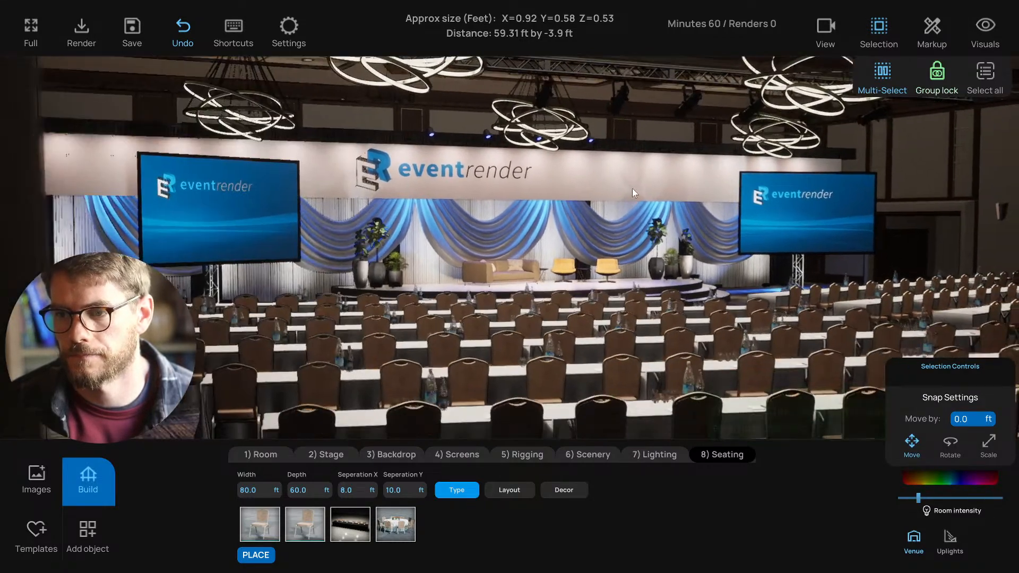
scroll(626, 190, "down", 1)
key("ctrl+s")
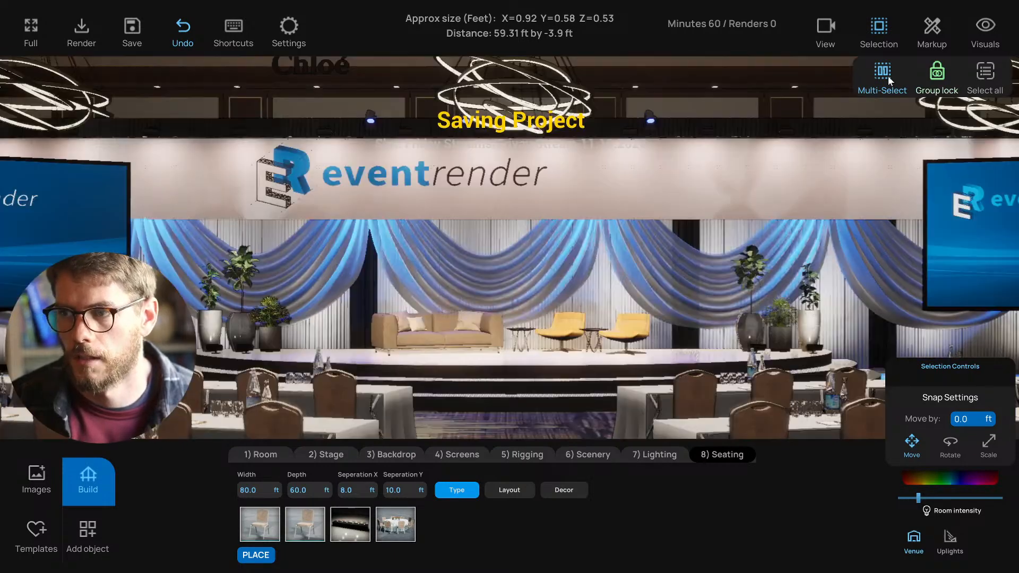
- Bring up the saved camera views and walk the first-person camera back around the seating rows
left_click(828, 29)
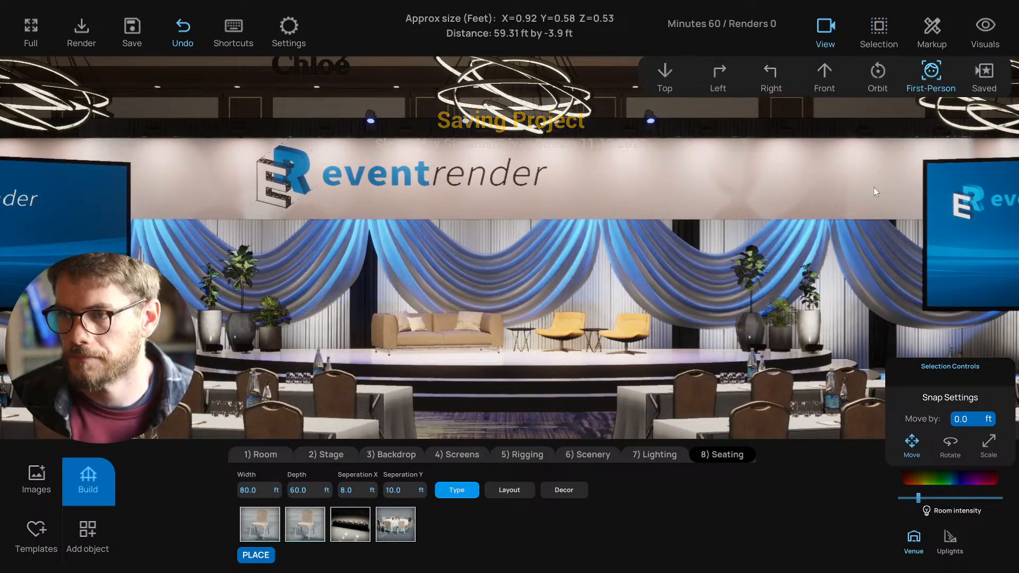
left_click(991, 74)
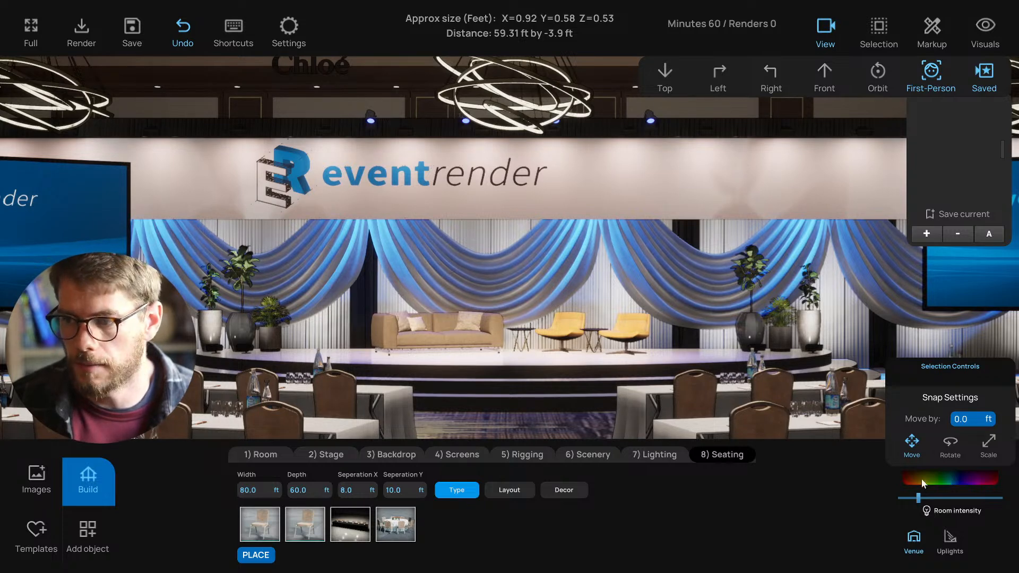
left_click(911, 532)
key("s")
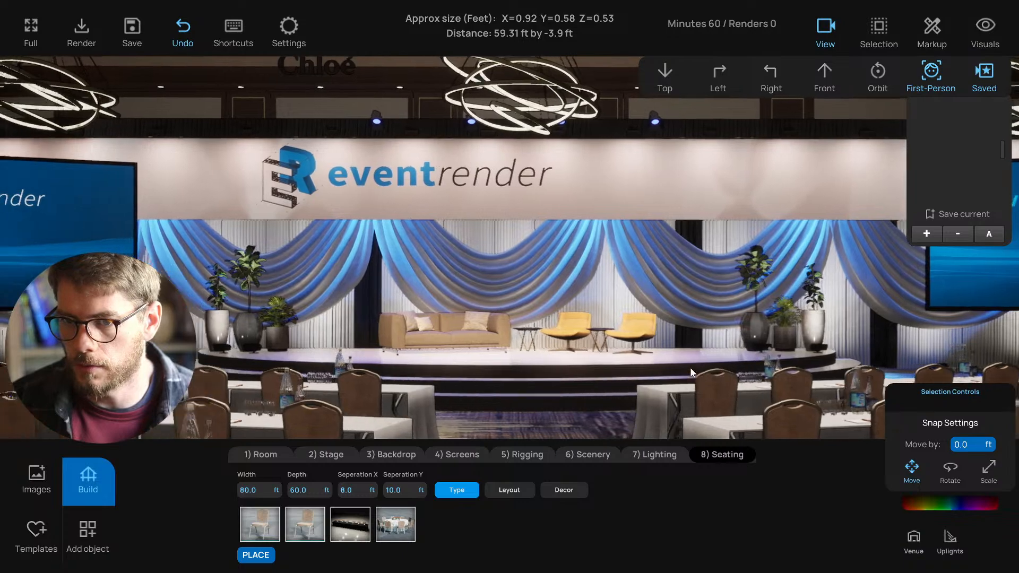
right_click_drag(690, 367, 911, 61)
key("a")
key("s")
key("s")
right_click_drag(734, 271, 755, 272)
key("s")
key("w")
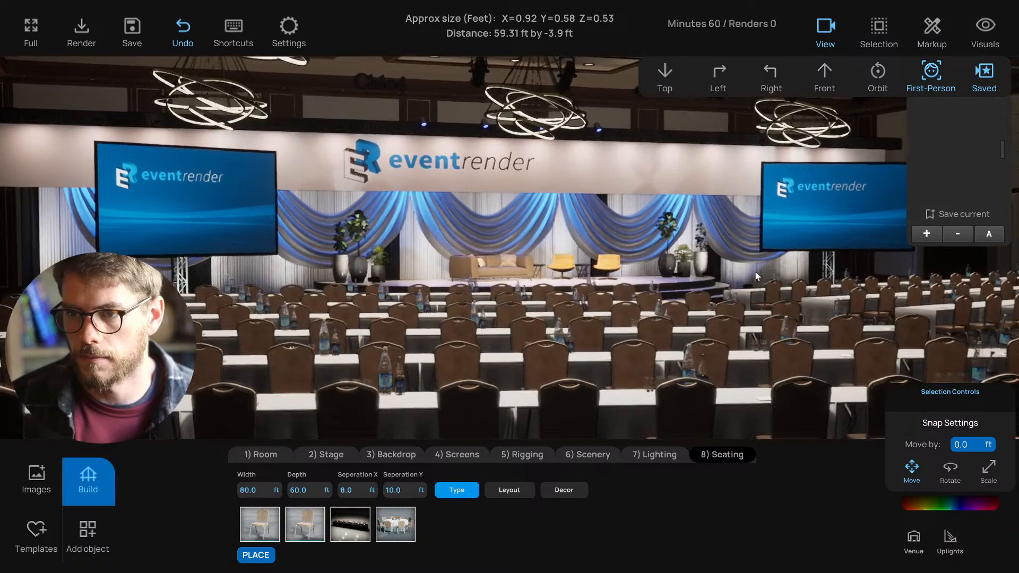
key("d")
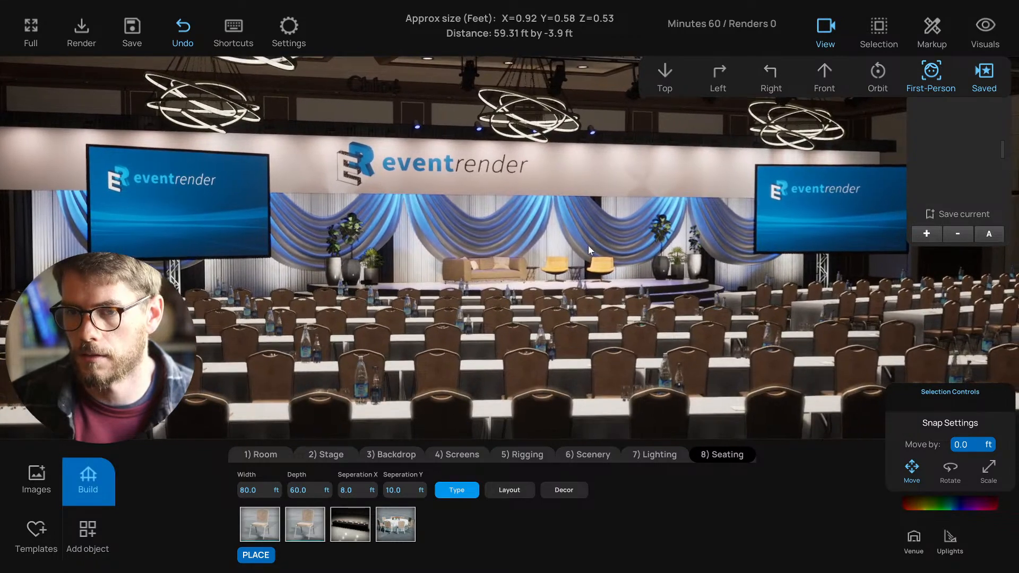
key("a")
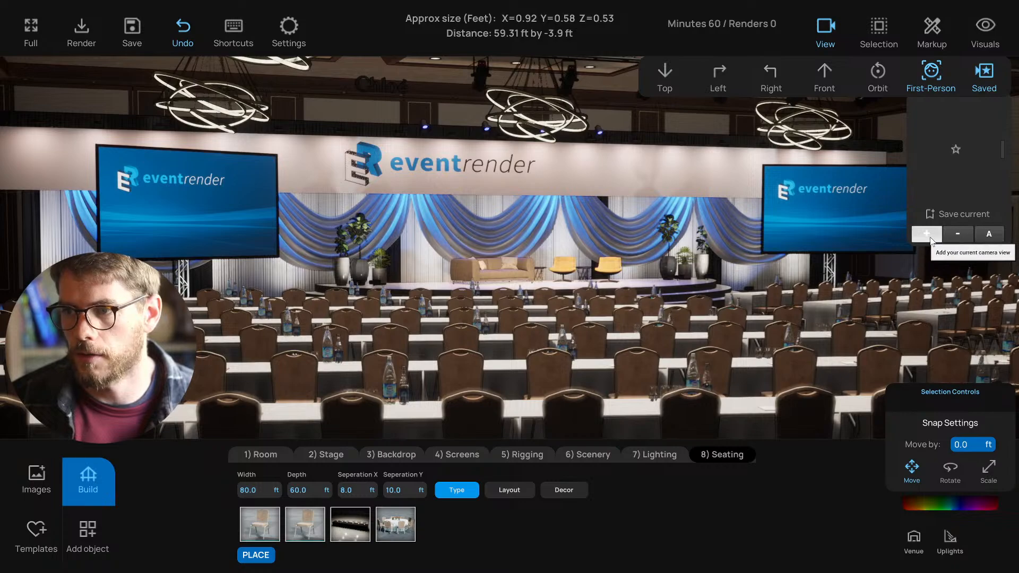
key("d")
right_click_drag(756, 289, 661, 288)
key("d")
key("s")
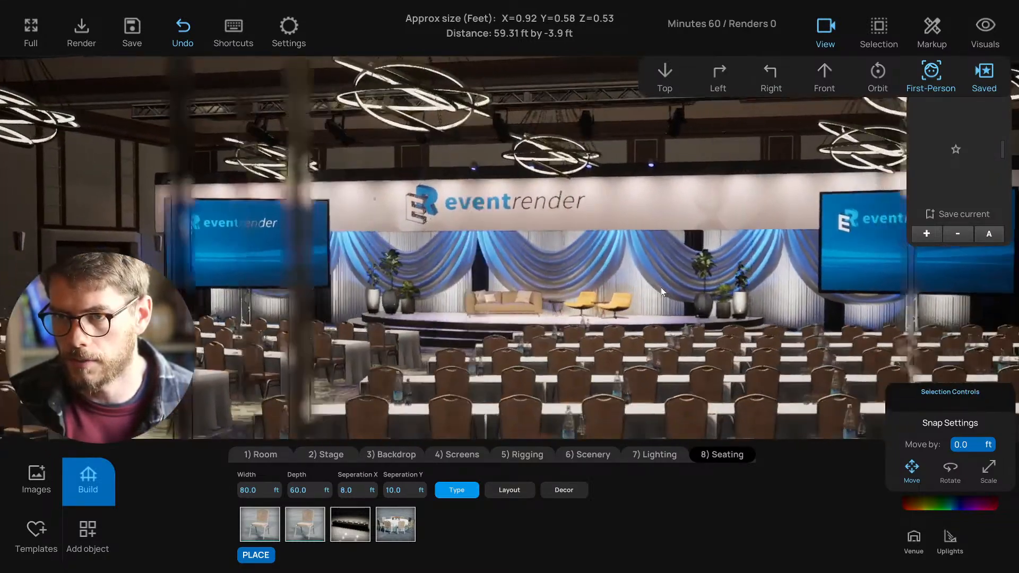
- Walk the camera toward the stage and lower it toward seated eye level
key("w")
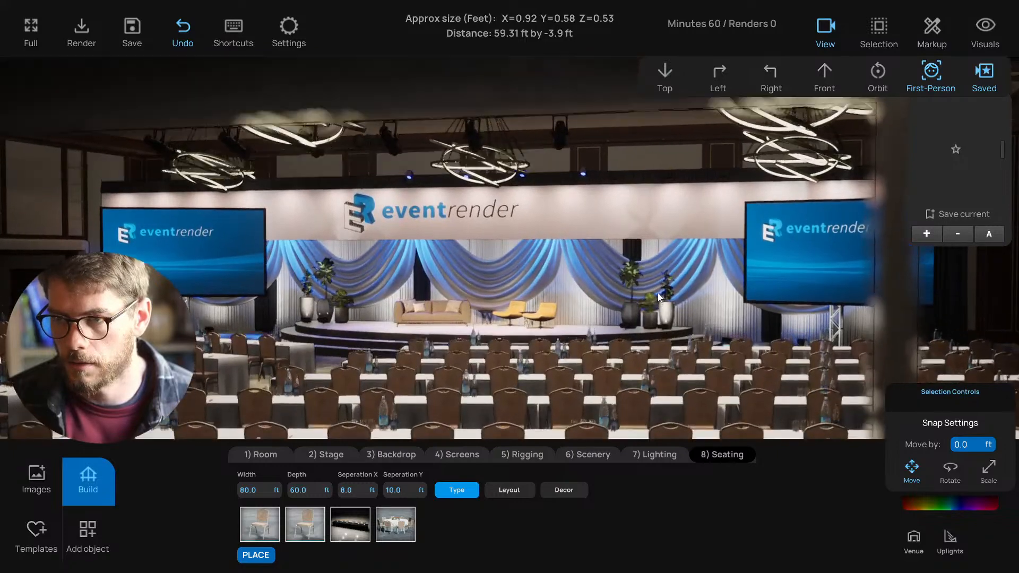
key("w")
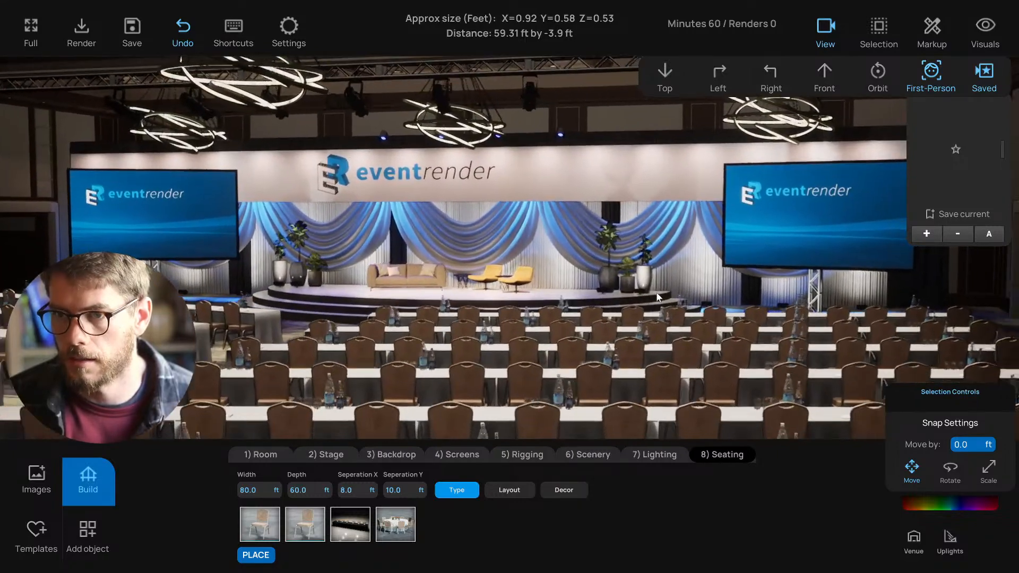
key("w")
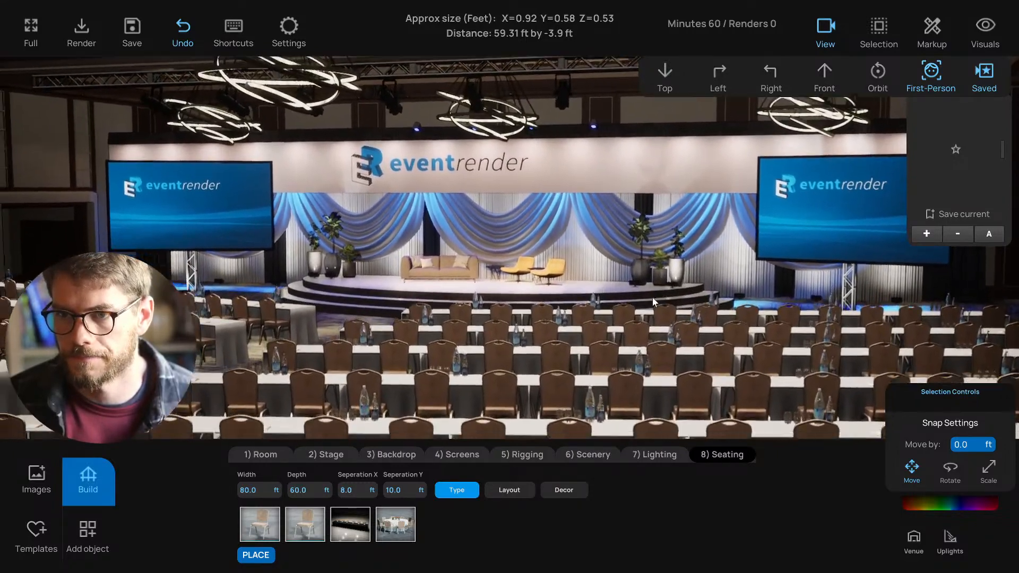
key("w")
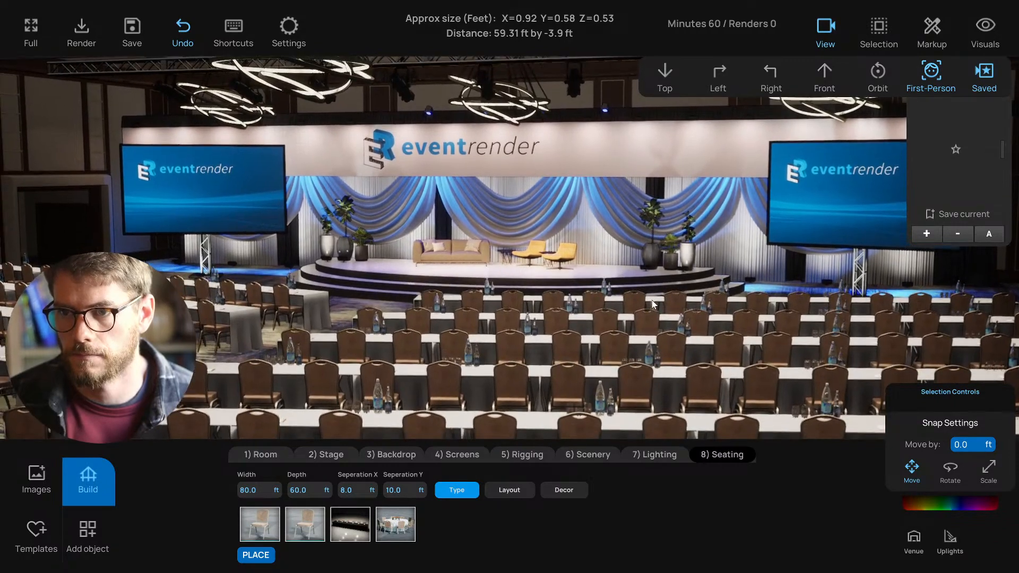
key("w")
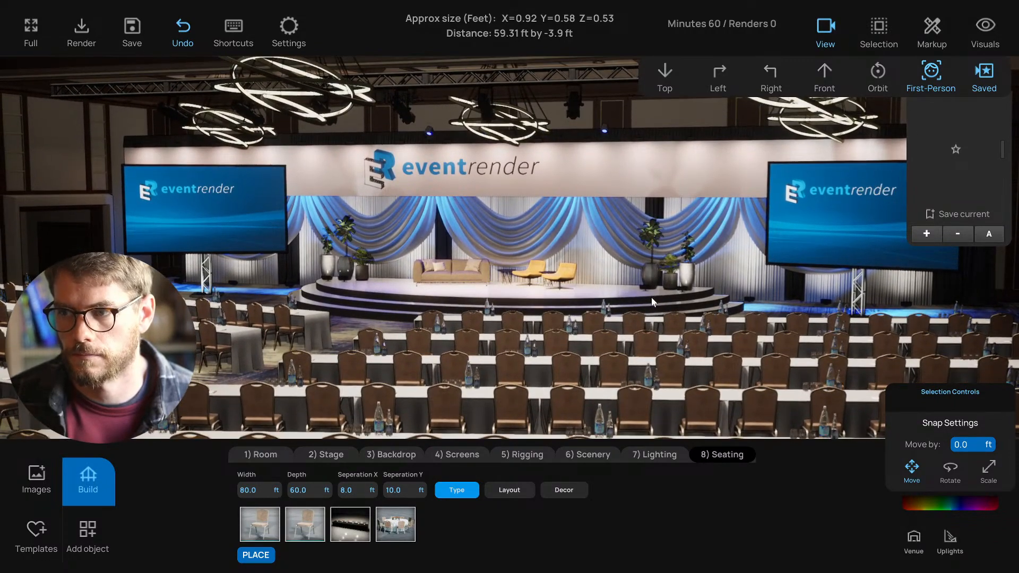
key("w")
mouse_move(651, 295)
right_mouse_down()
mouse_move(639, 292)
mouse_move(651, 292)
right_mouse_up()
key("q")
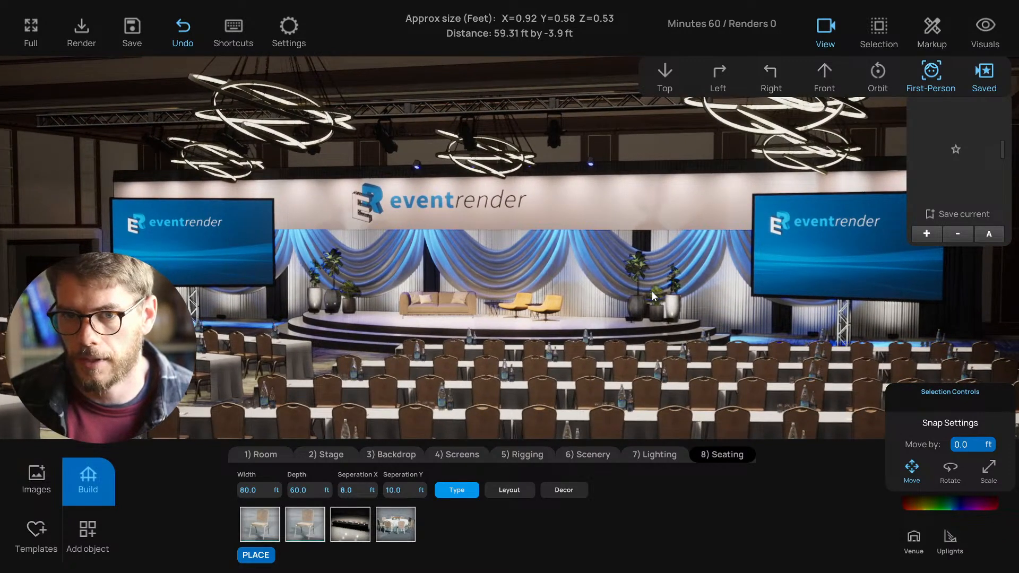
right_click_drag(652, 291, 651, 289)
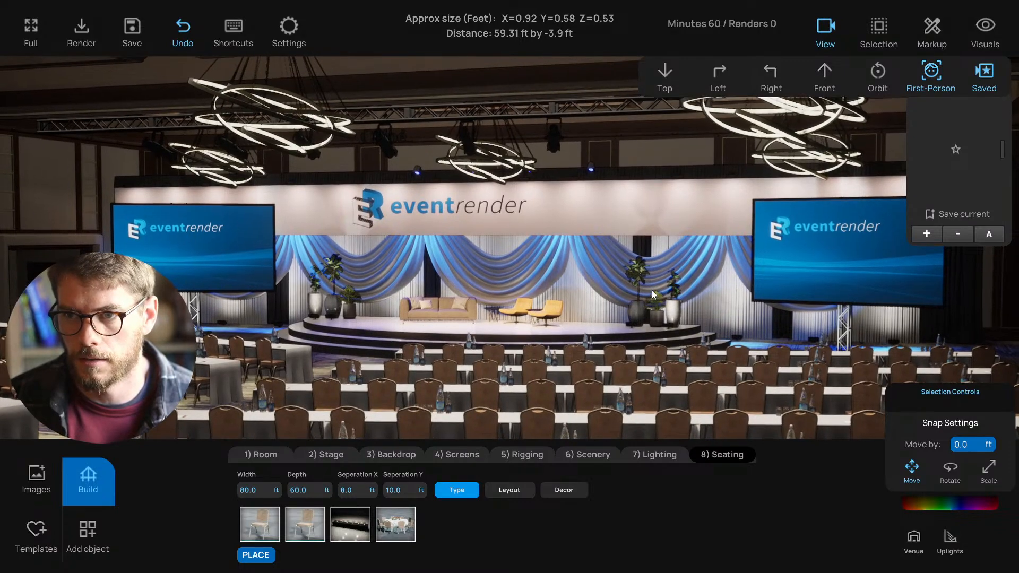
key("q")
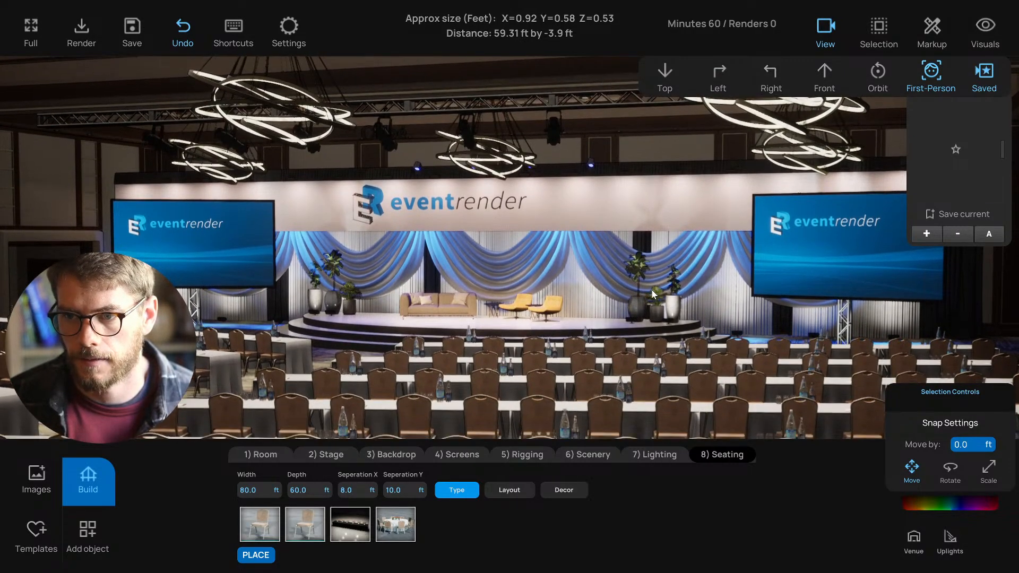
right_click_drag(37, 214, 37, 213)
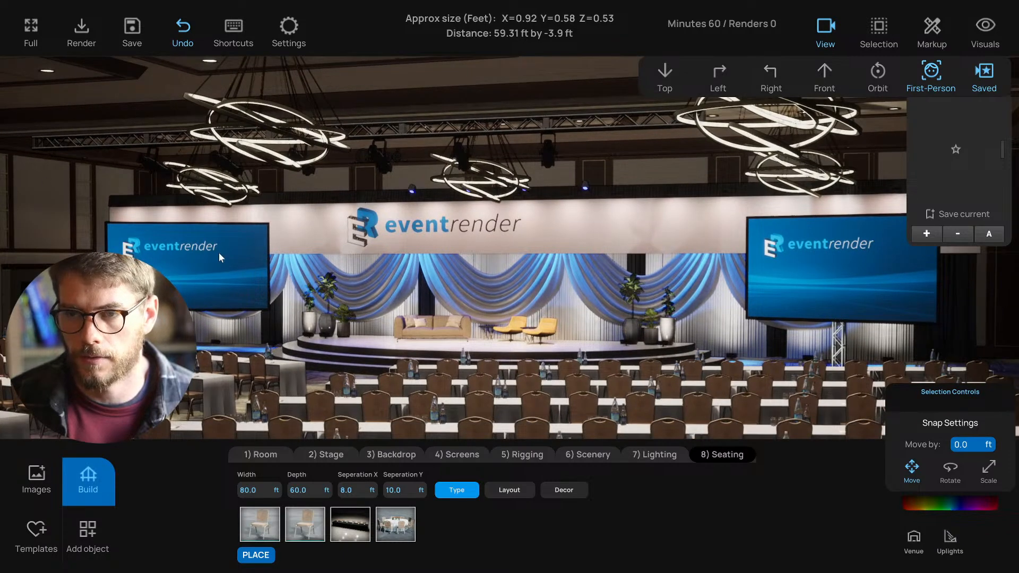
right_click_drag(219, 253, 218, 264)
key("q")
key("q")
- Fine-tune the camera's position between the table rows at seated eye level facing the stage
key("w")
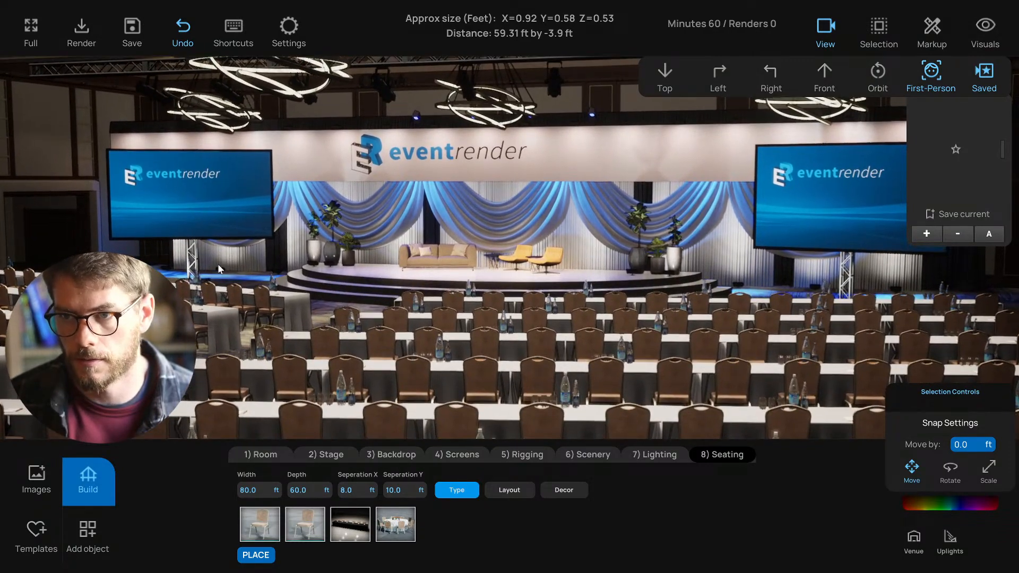
key("d")
key("e")
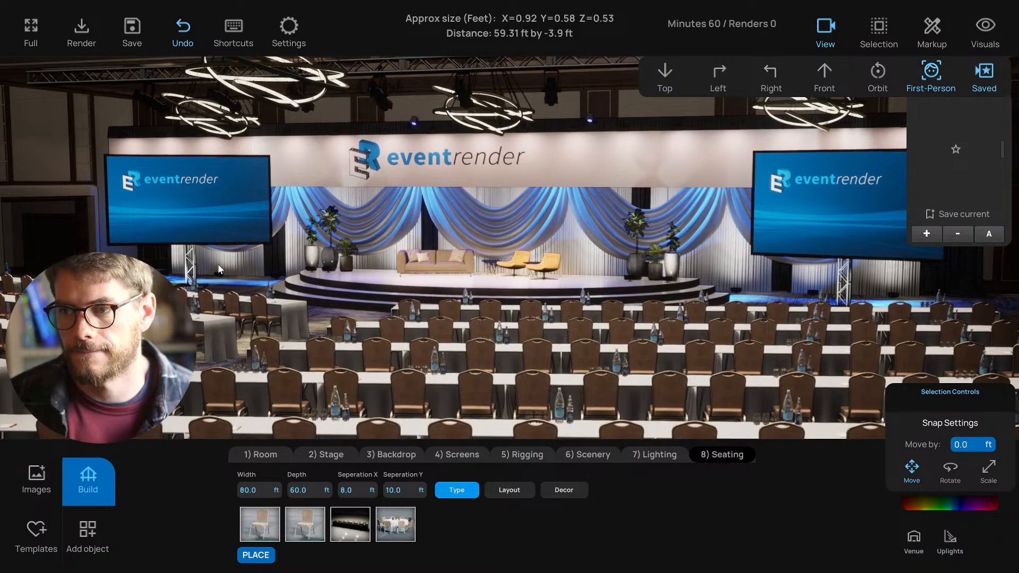
key("d")
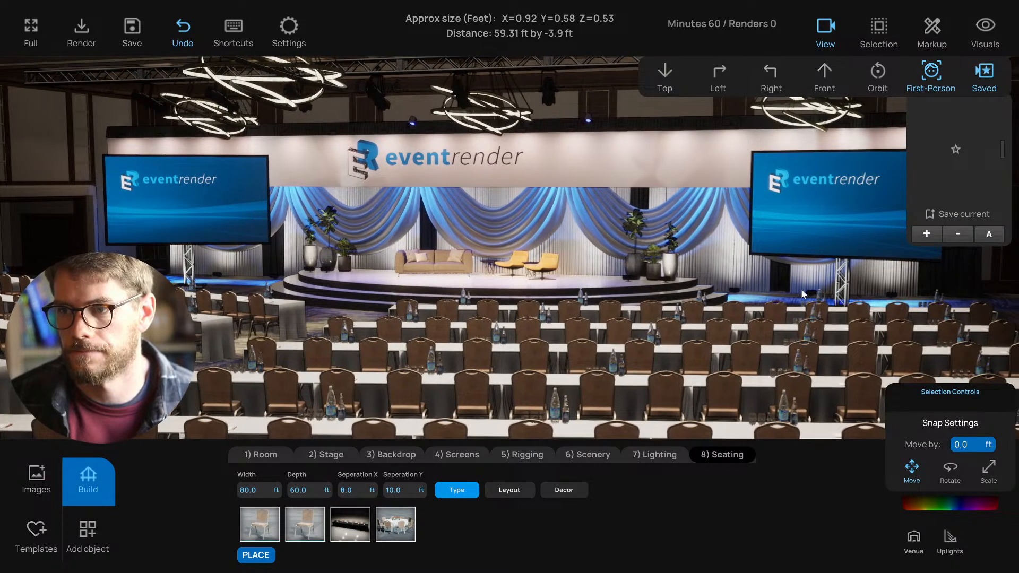
key("d")
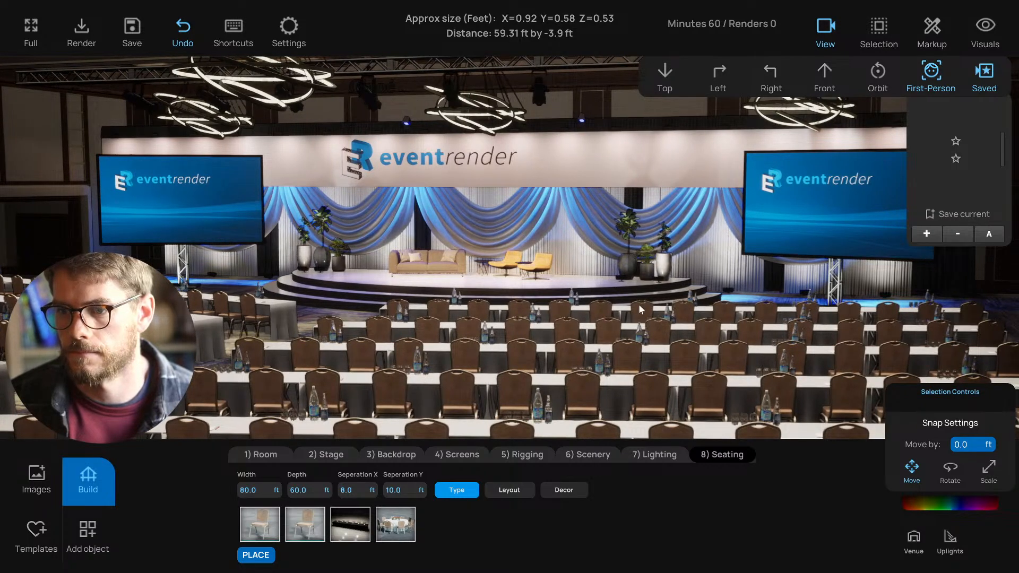
key("w")
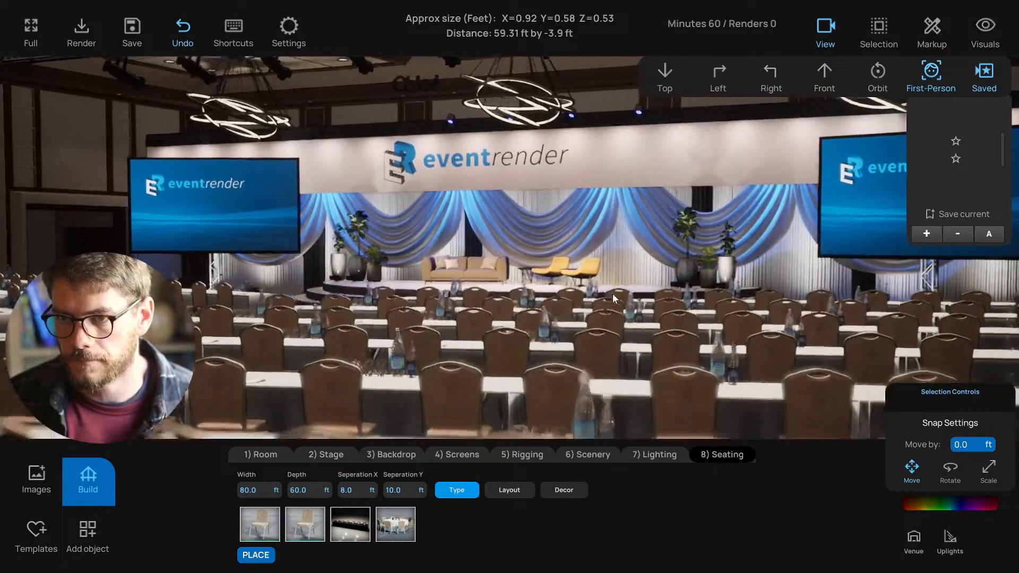
key("w")
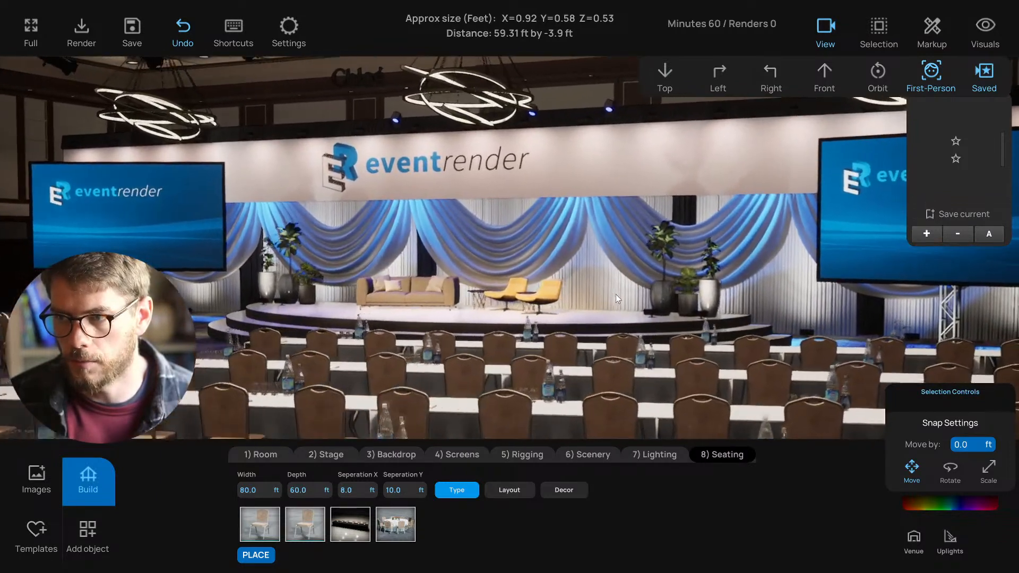
key("d")
key("a")
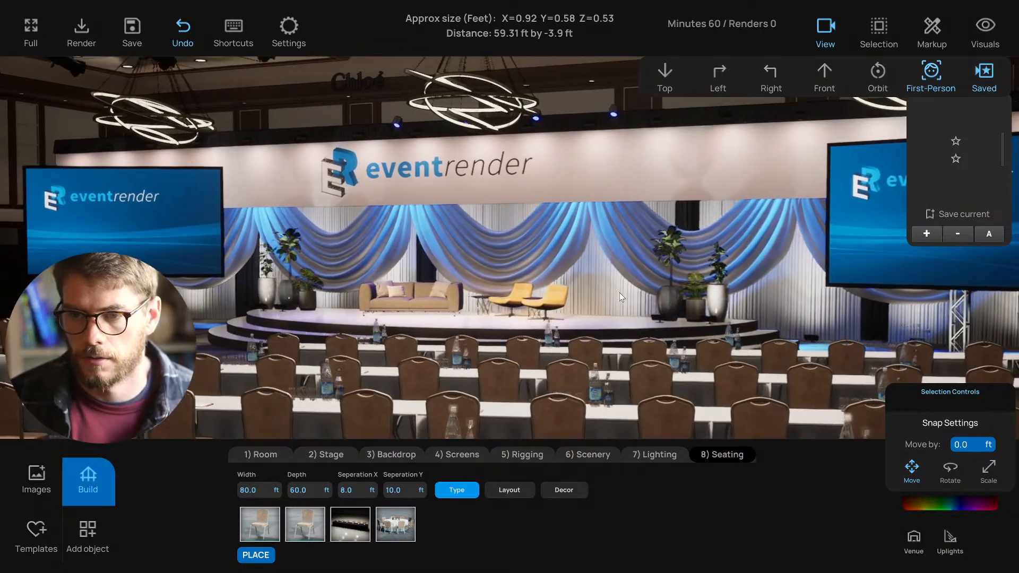
key("w")
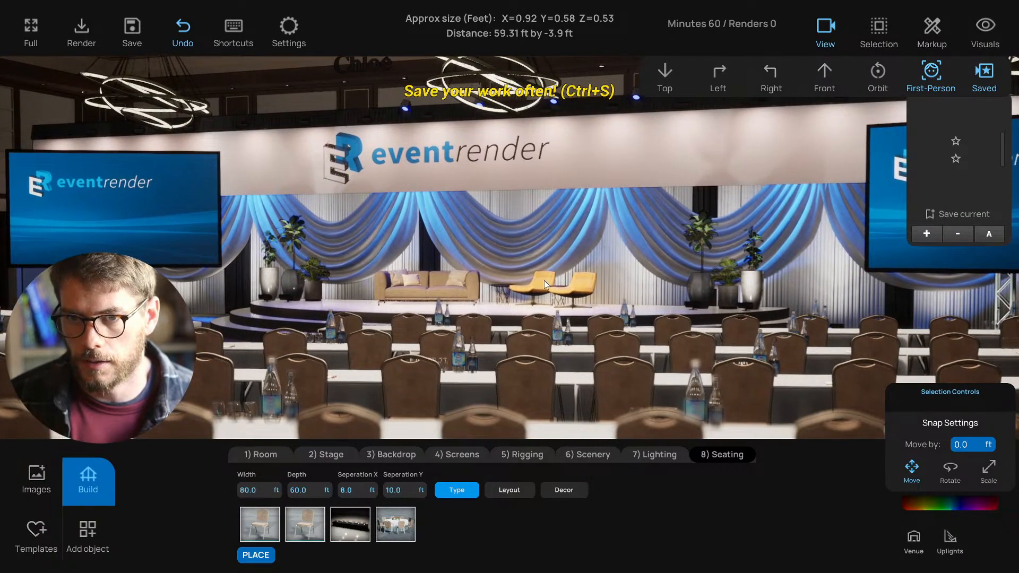
key("d")
key("s")
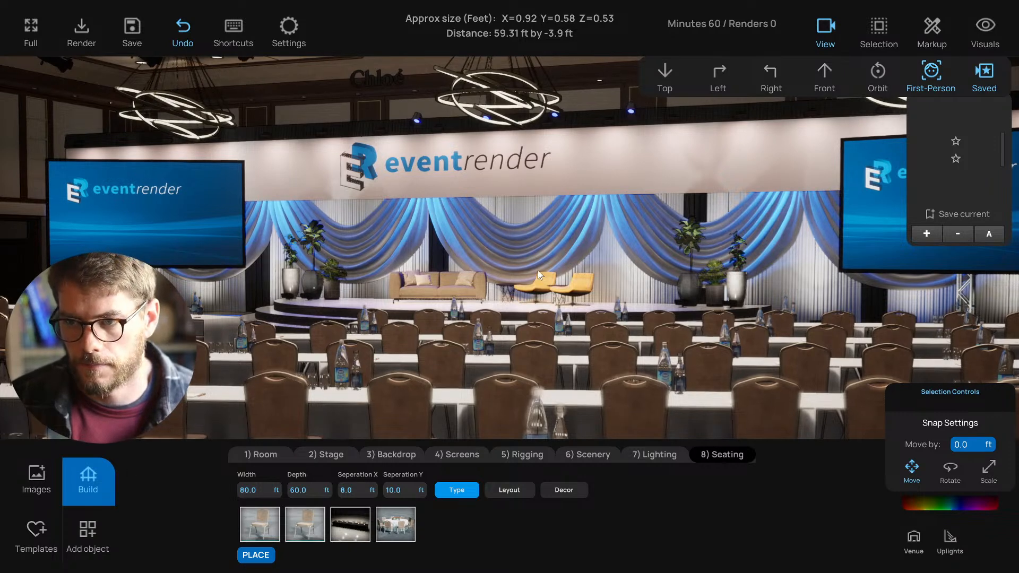
scroll(536, 271, "down", 3)
scroll(533, 273, "down", 5)
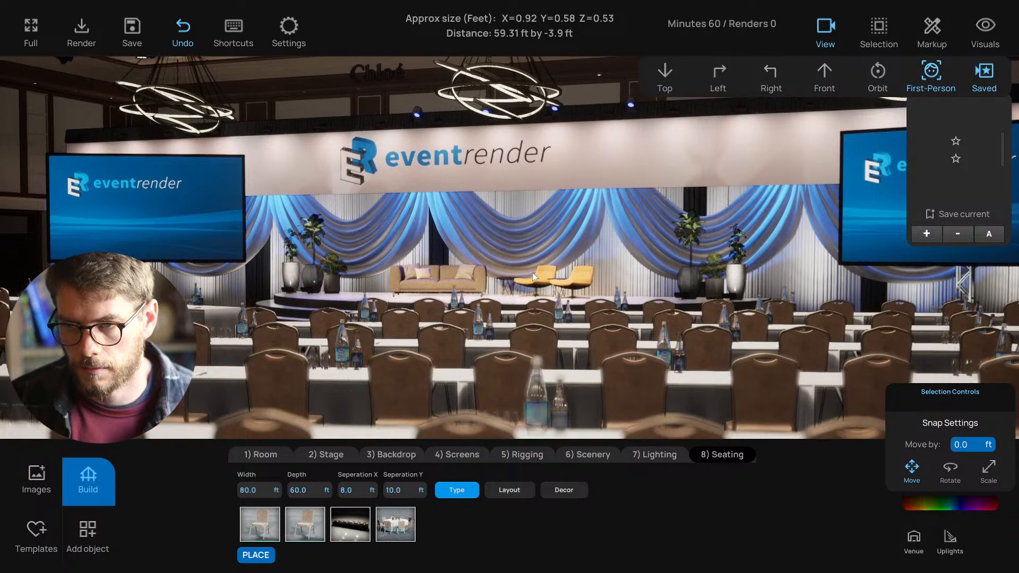
scroll(527, 259, "up", 1)
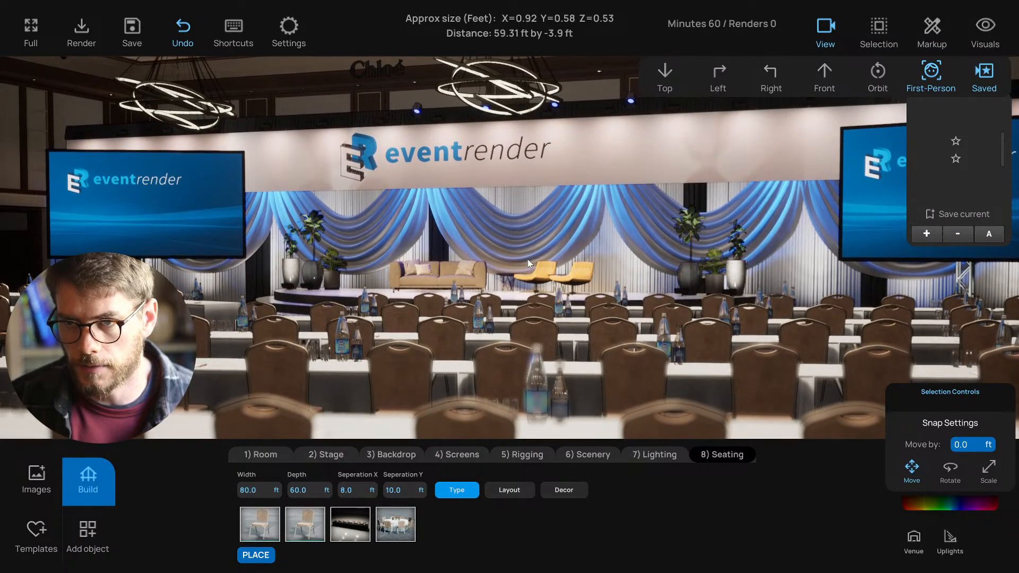
- Delete the Chloé sign above the stage and save a third camera view from the seating
left_click(379, 74)
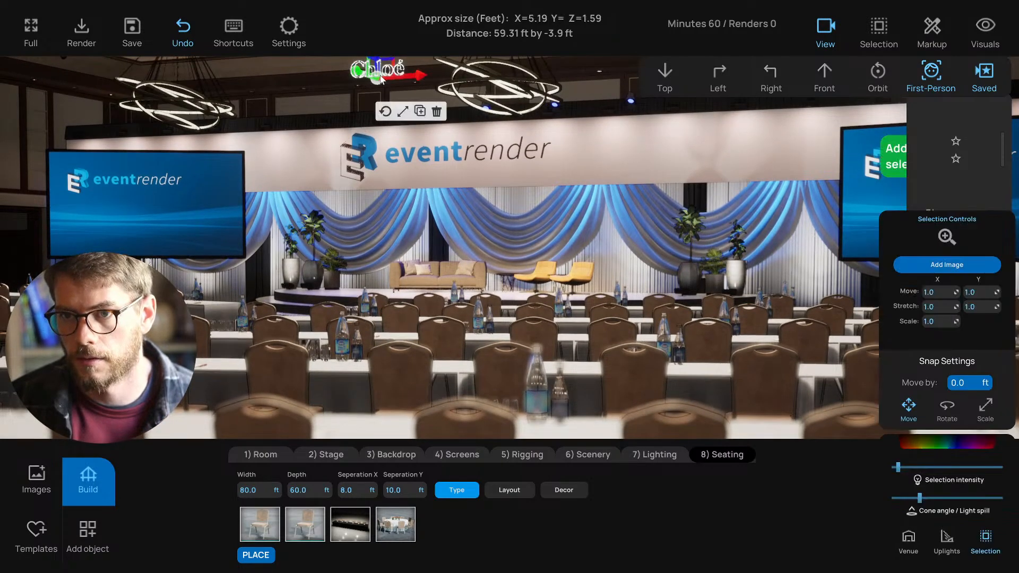
left_click(438, 107)
right_click_drag(532, 281, 529, 280)
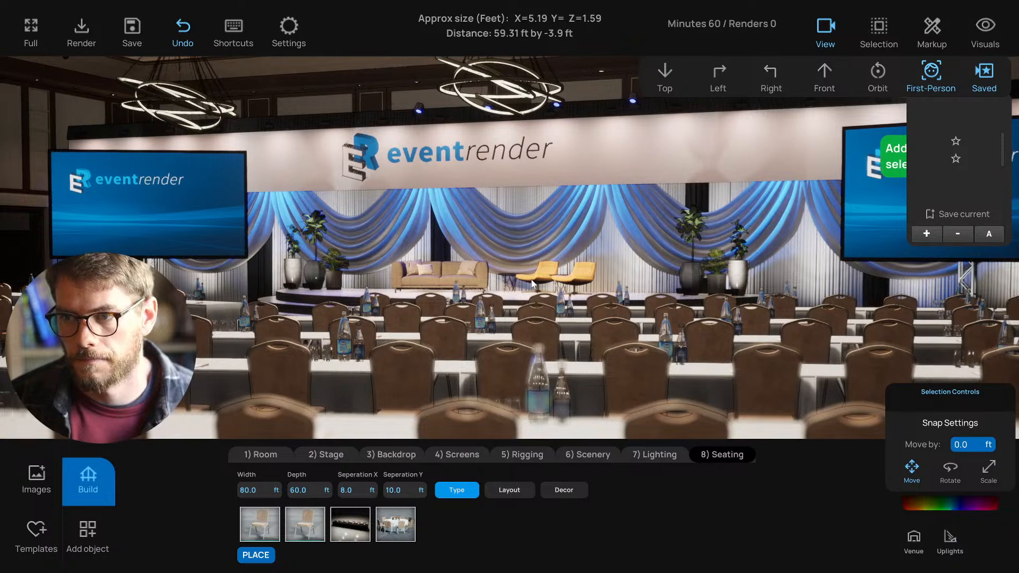
scroll(532, 282, "down", 3)
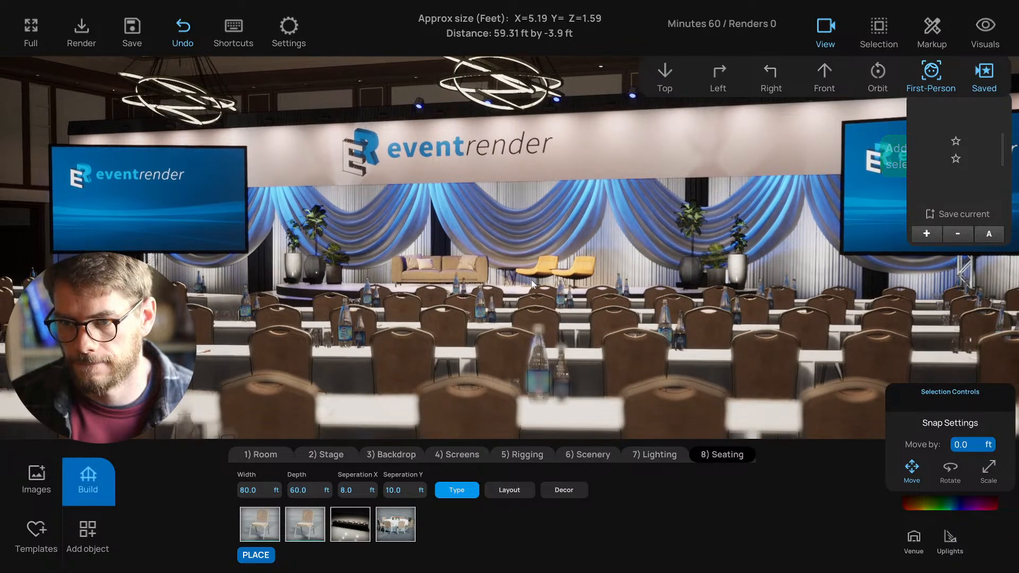
key("d")
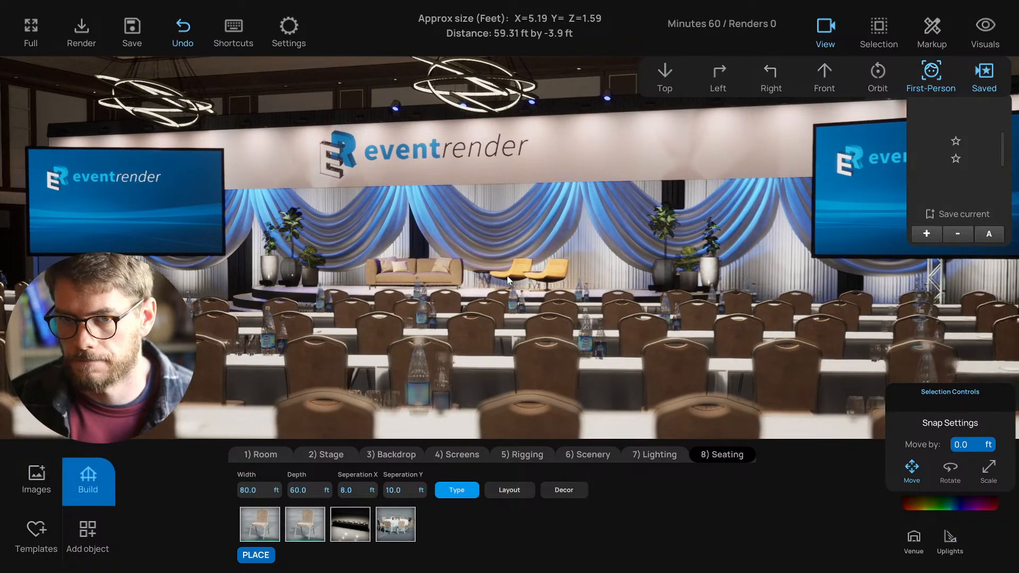
key("d")
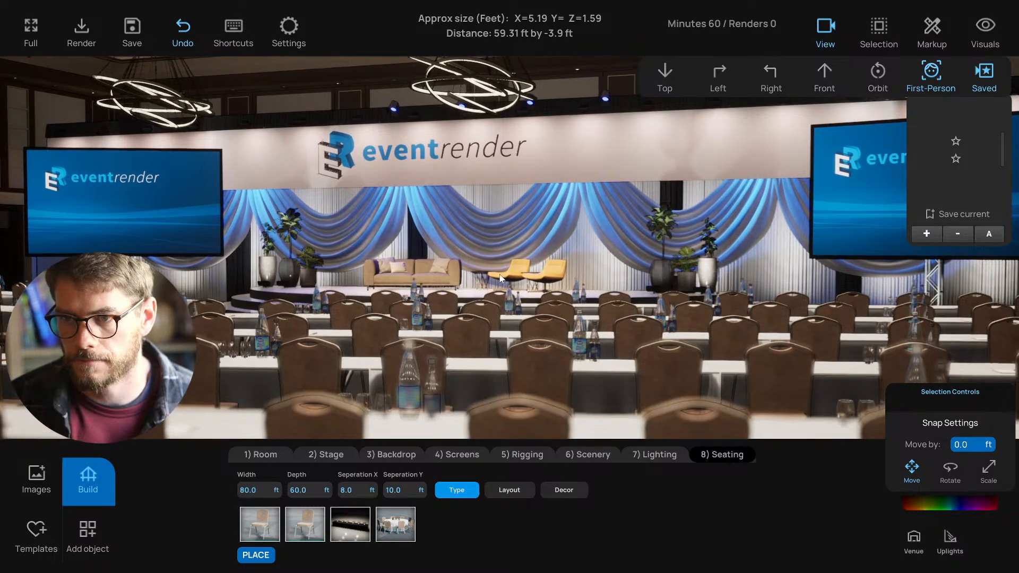
left_click(928, 236)
- Glide the camera forward between the tables toward the stage, settling near seated height
key("a")
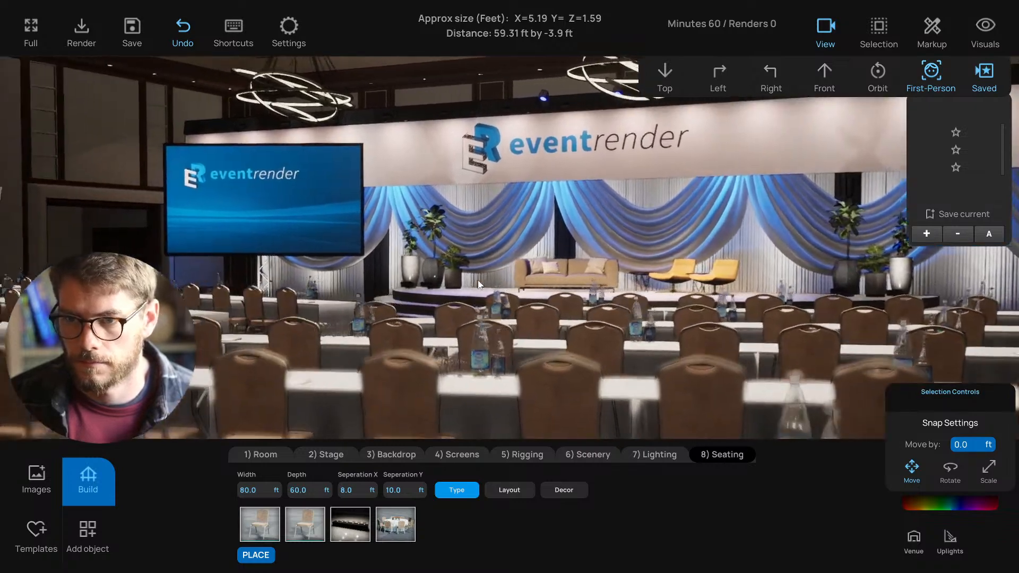
key("d")
mouse_move(479, 284)
right_mouse_down()
mouse_move(459, 279)
mouse_move(474, 283)
right_mouse_up()
key("a")
key("w")
key("d")
key("q")
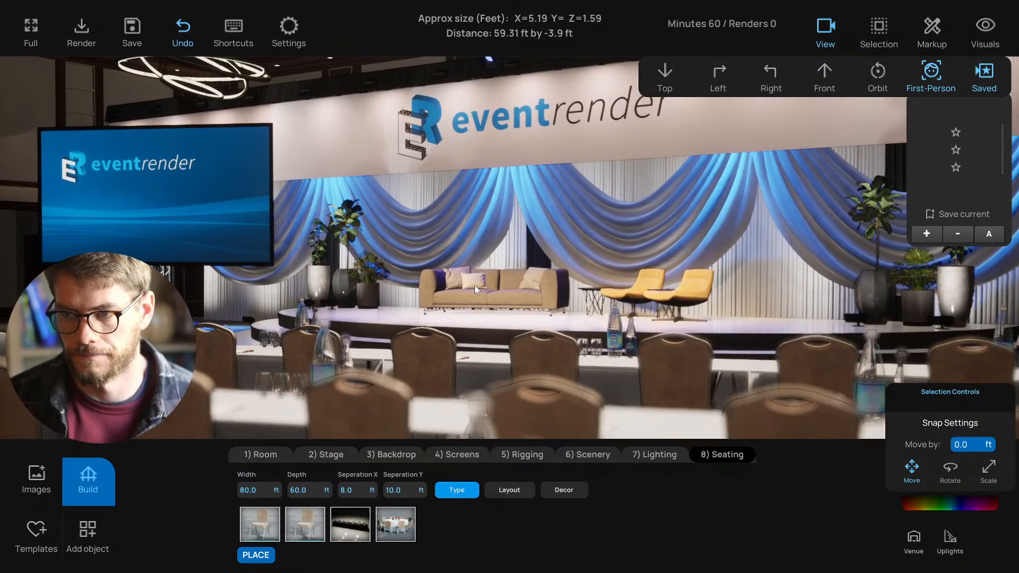
key("e")
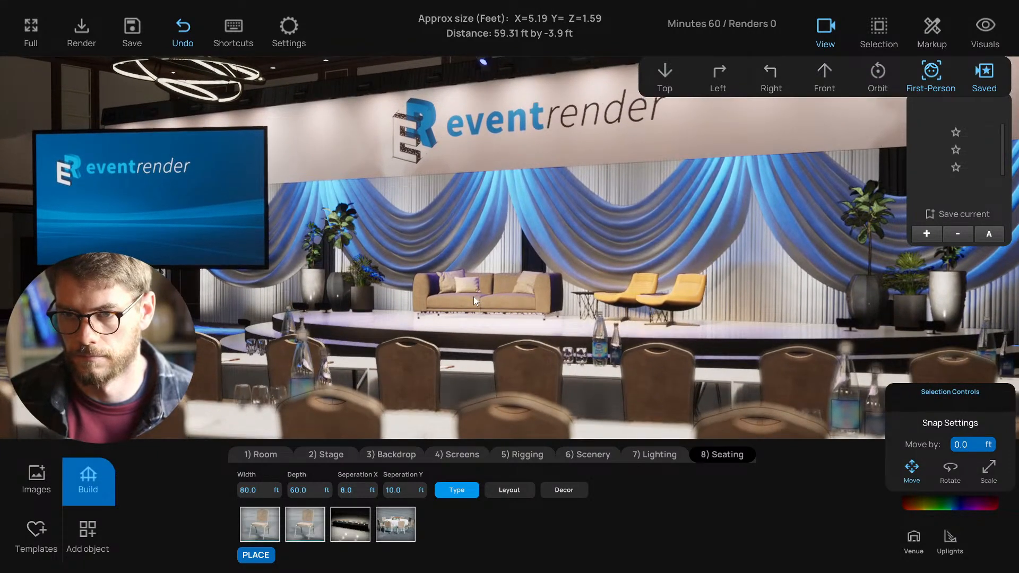
key("e")
key("e")
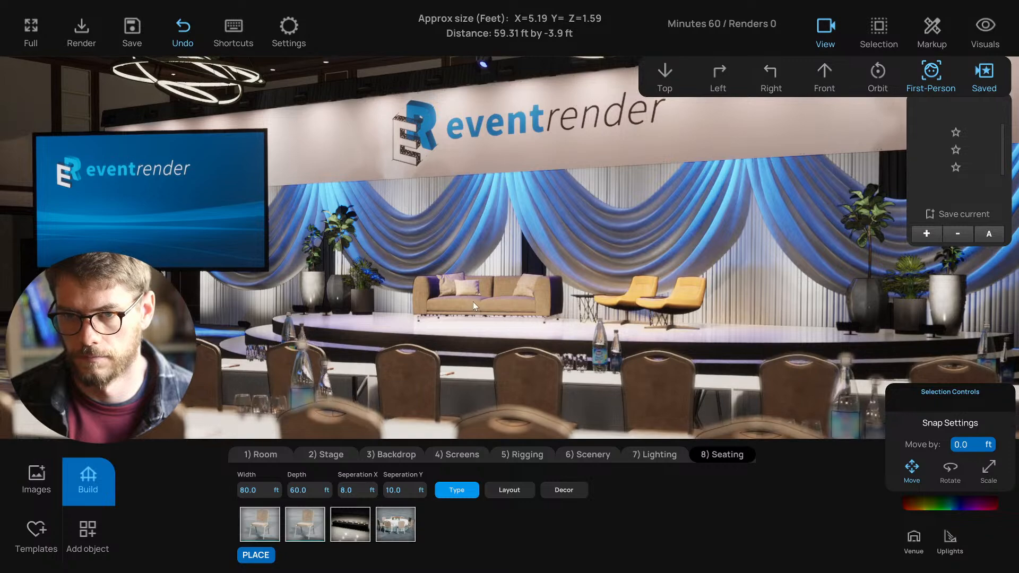
right_click_drag(472, 301, 473, 299)
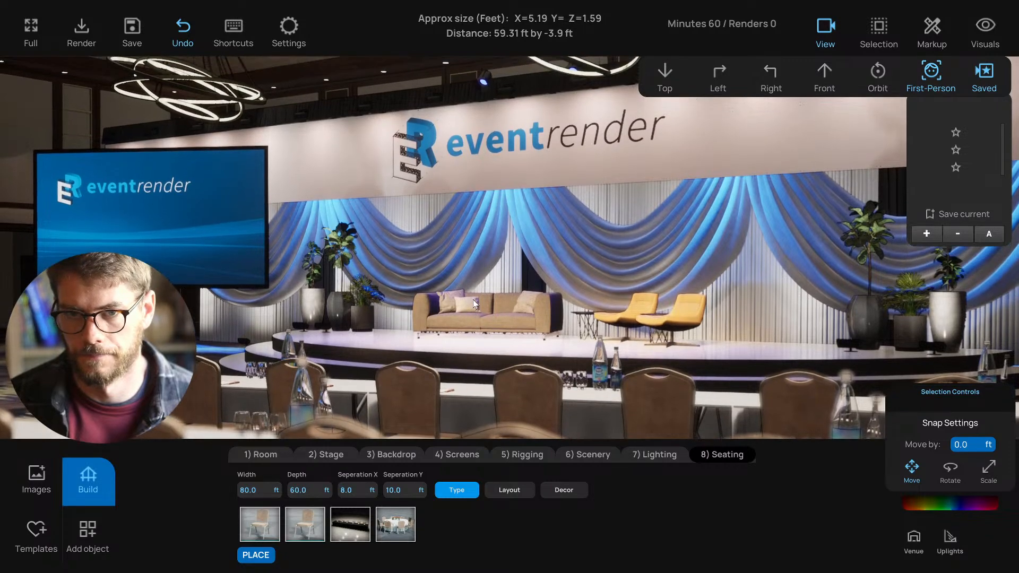
key("q")
key("q")
key("q")
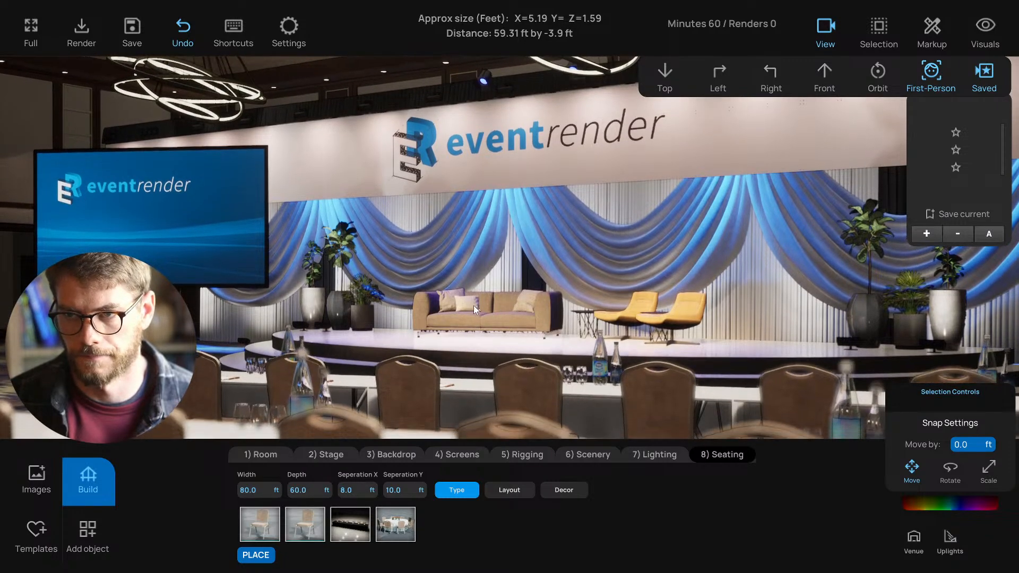
key("q")
key("q")
key("q")
key("q")
key("q")
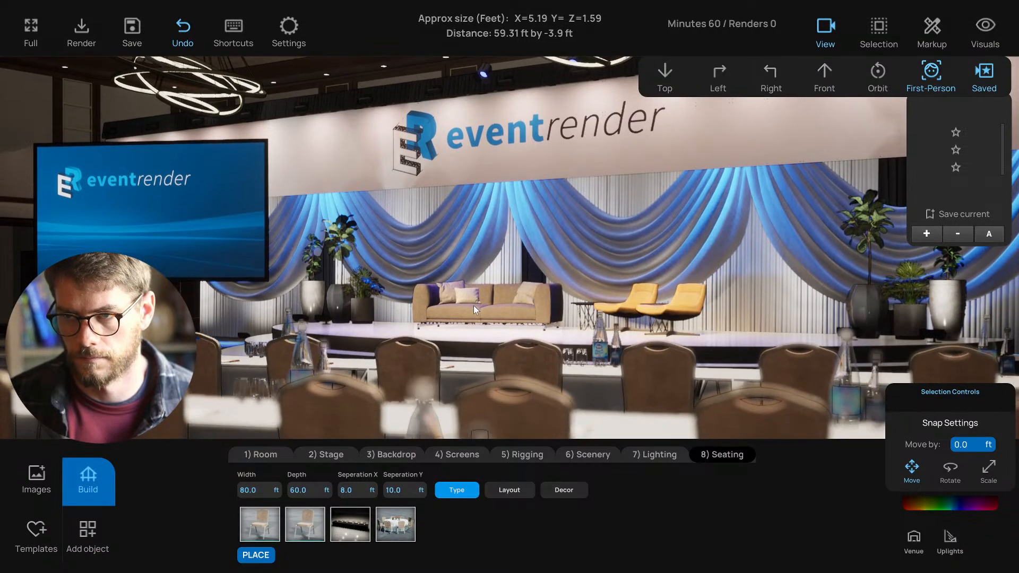
key("q")
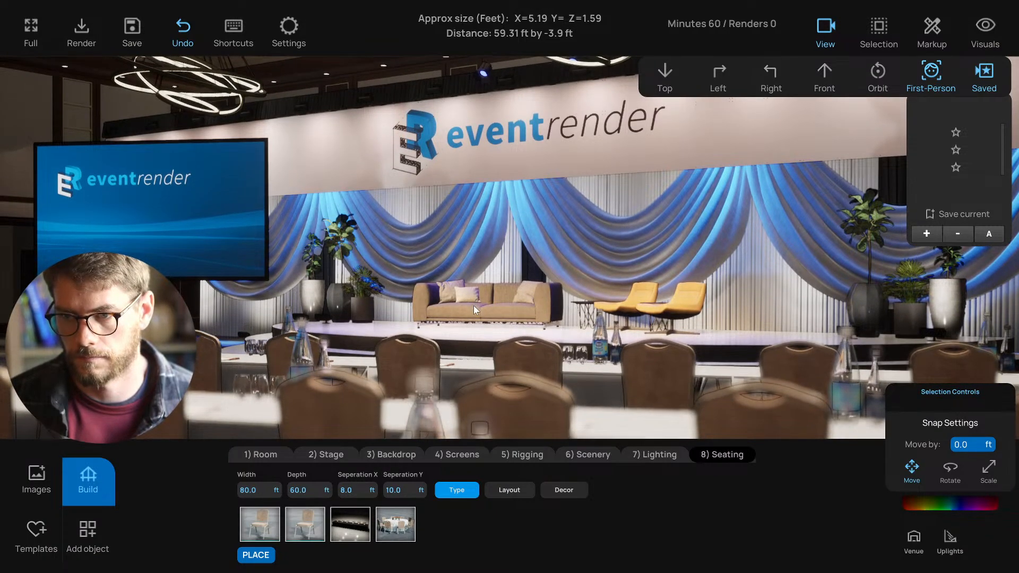
key("q")
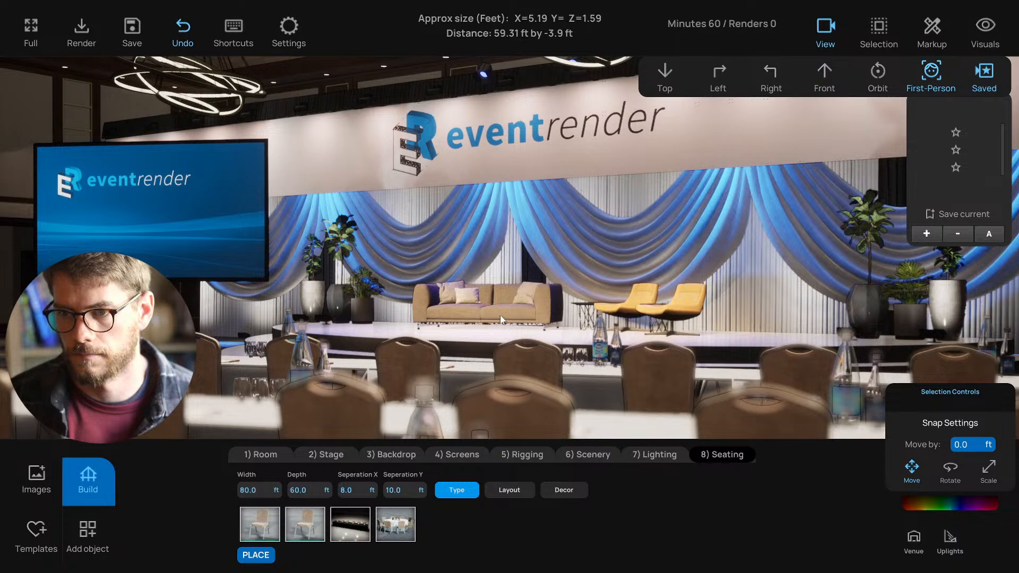
key("e")
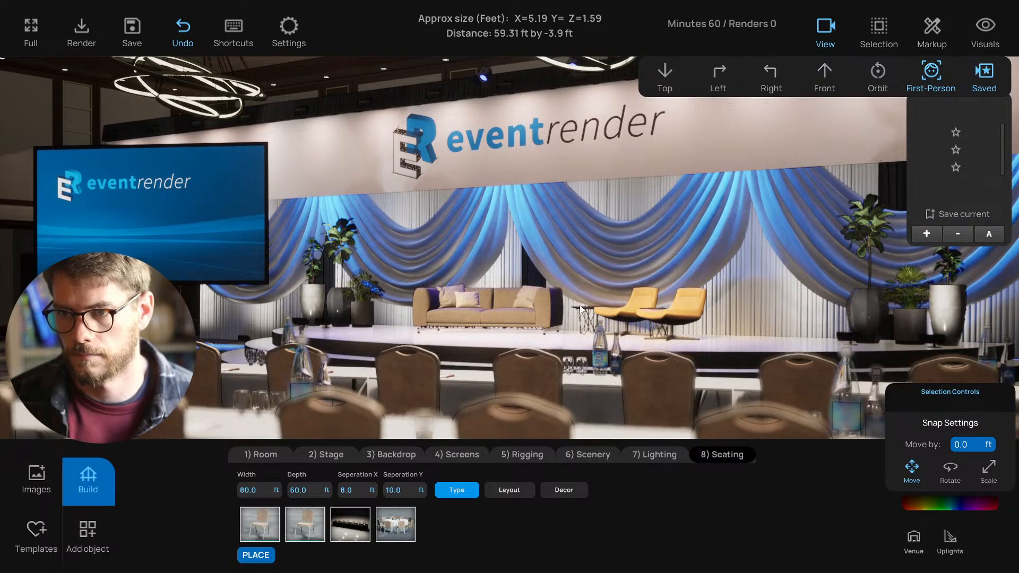
- Save the close stage shot as view four, preview views two, three, four and one, then animate them
left_click(934, 235)
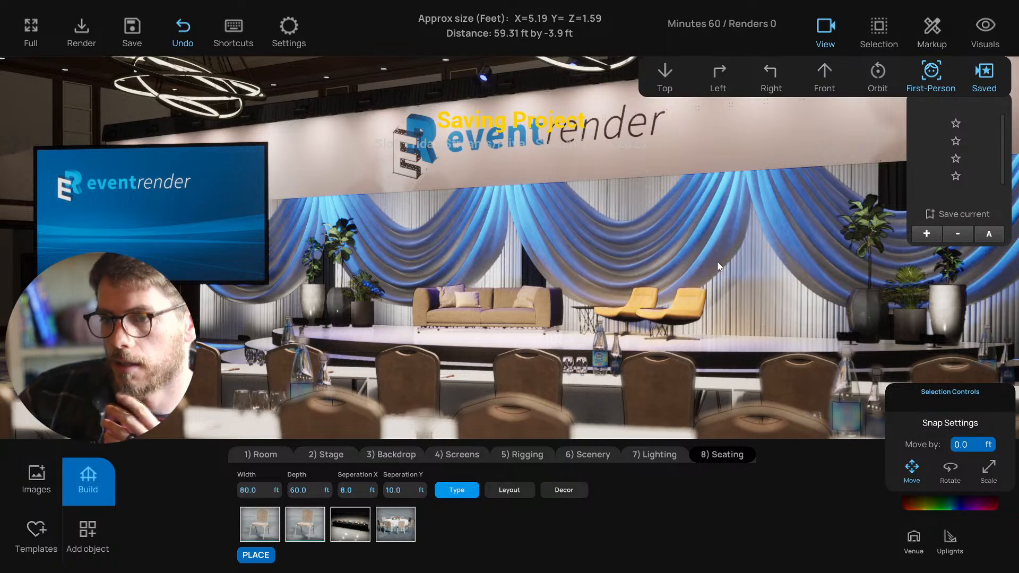
left_click(956, 141)
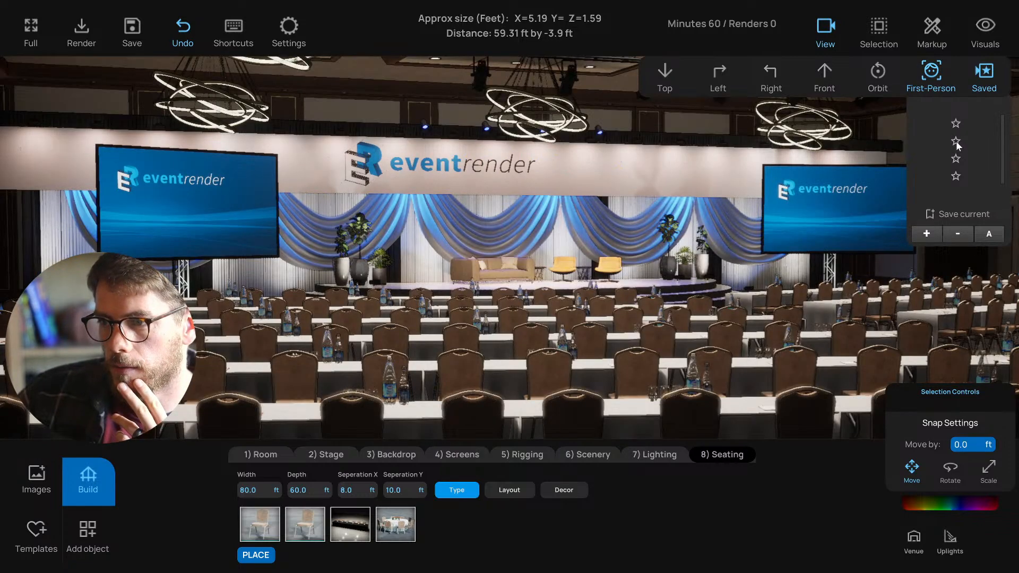
left_click(956, 158)
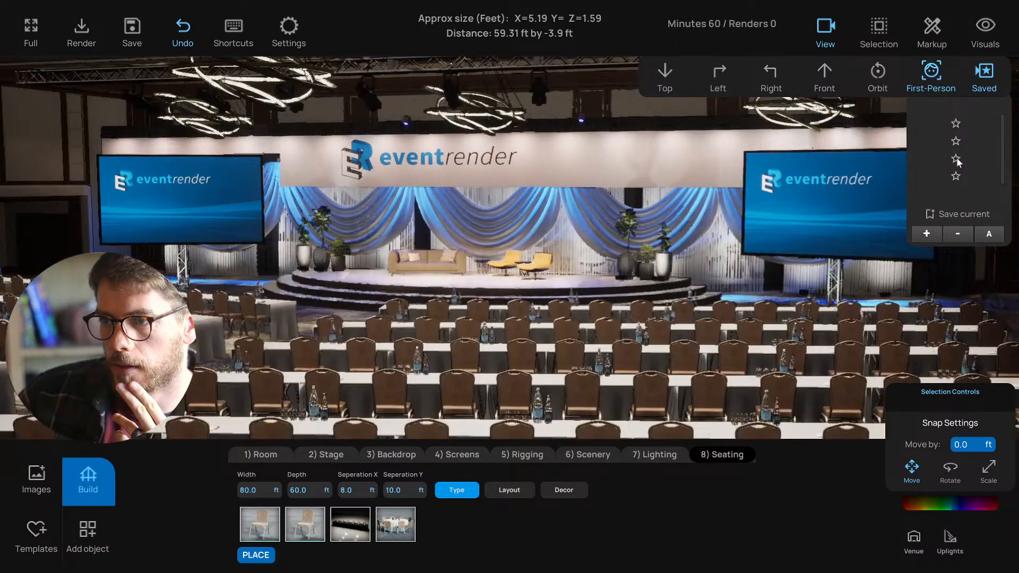
left_click(956, 176)
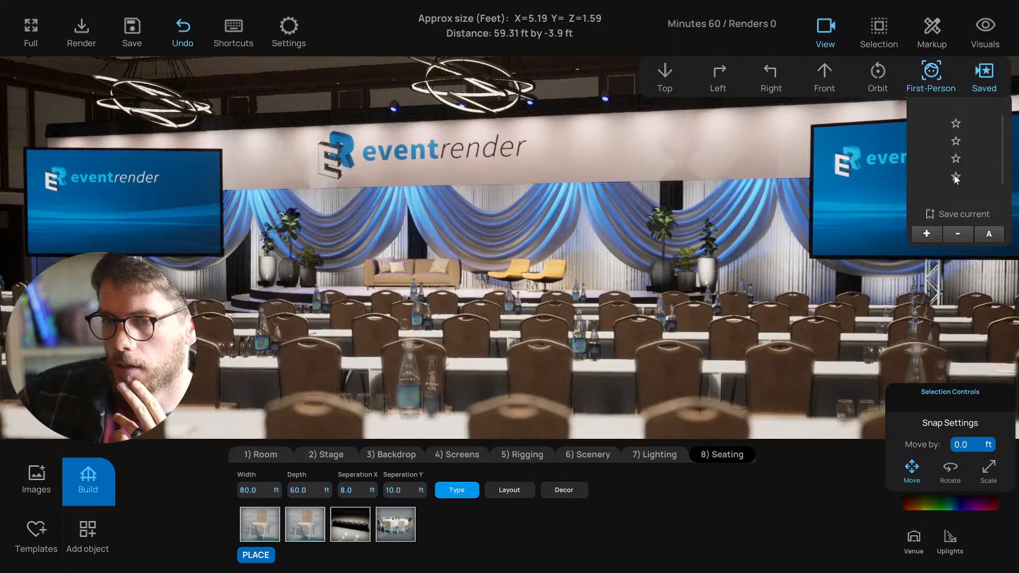
left_click(955, 178)
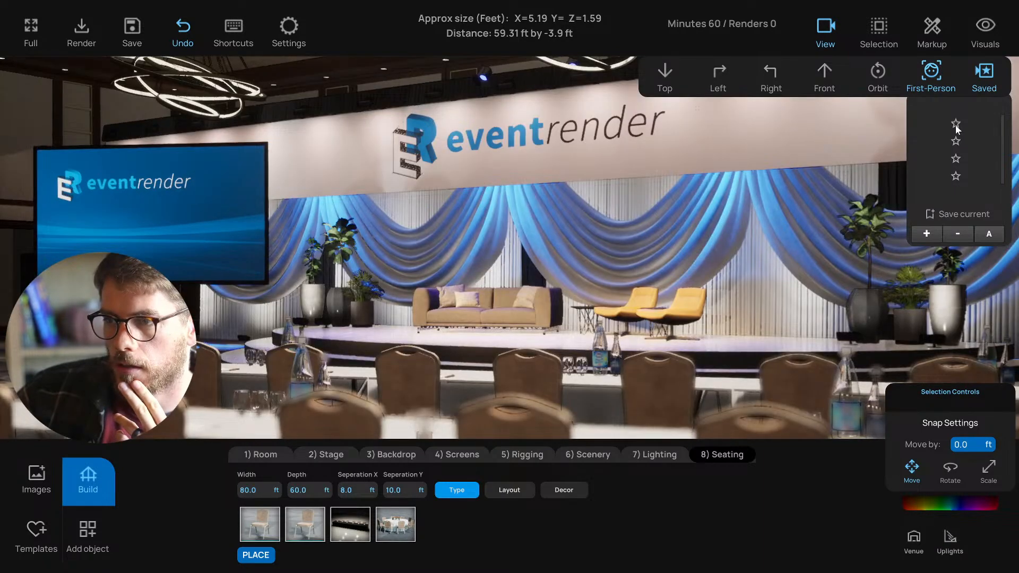
left_click(956, 124)
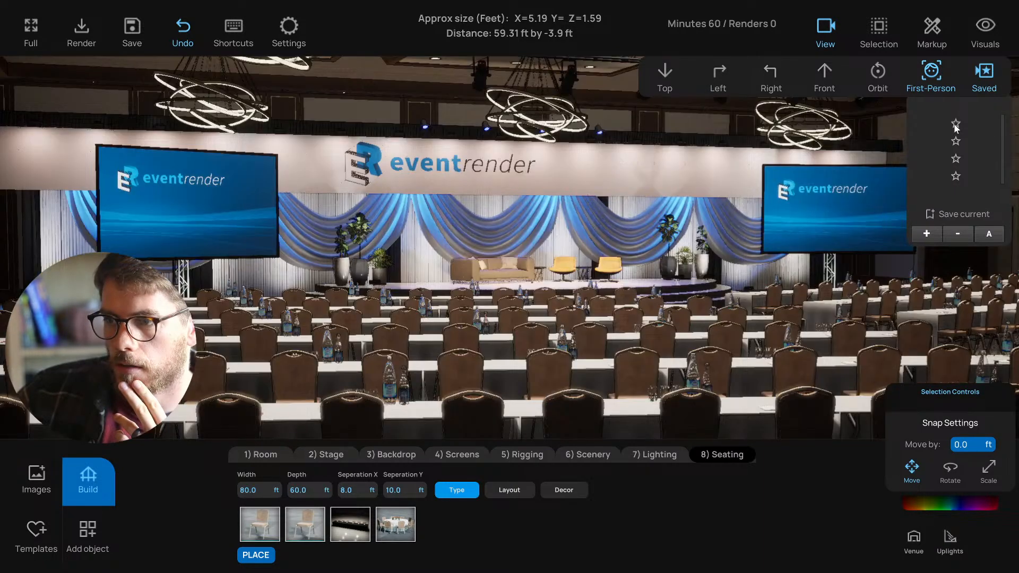
left_click(989, 234)
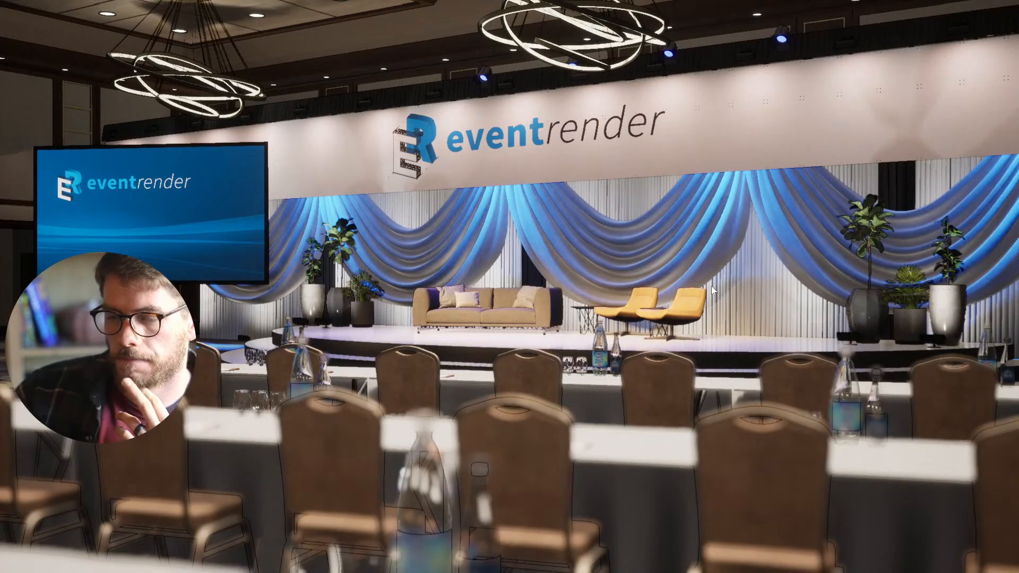